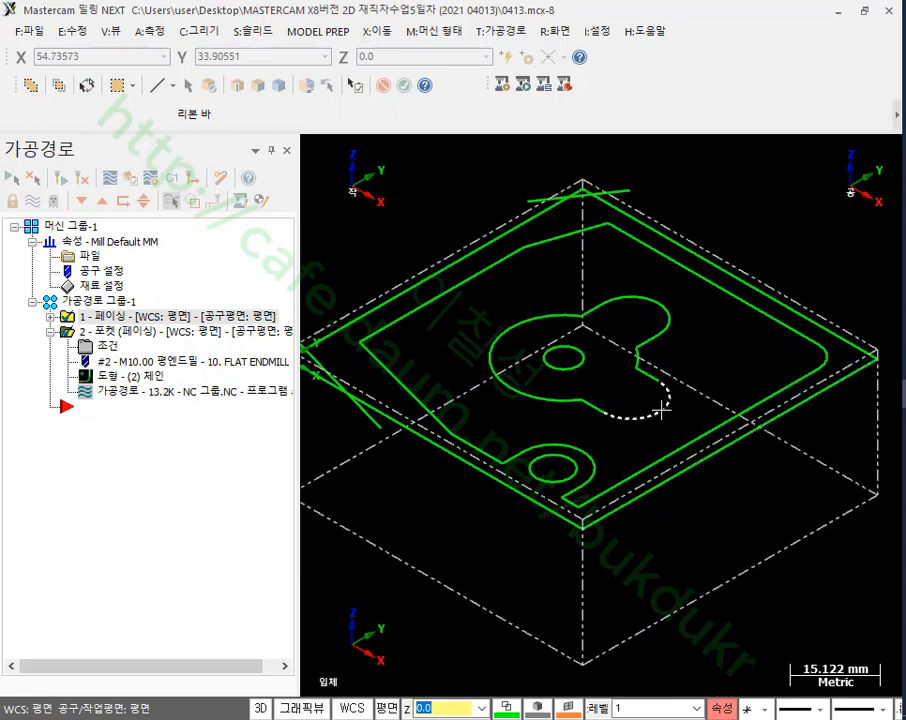
- Run the Verify simulation of the facing and pocket toolpaths, and inspect the central contour on the machined top face
scroll(653, 428, down, 1)
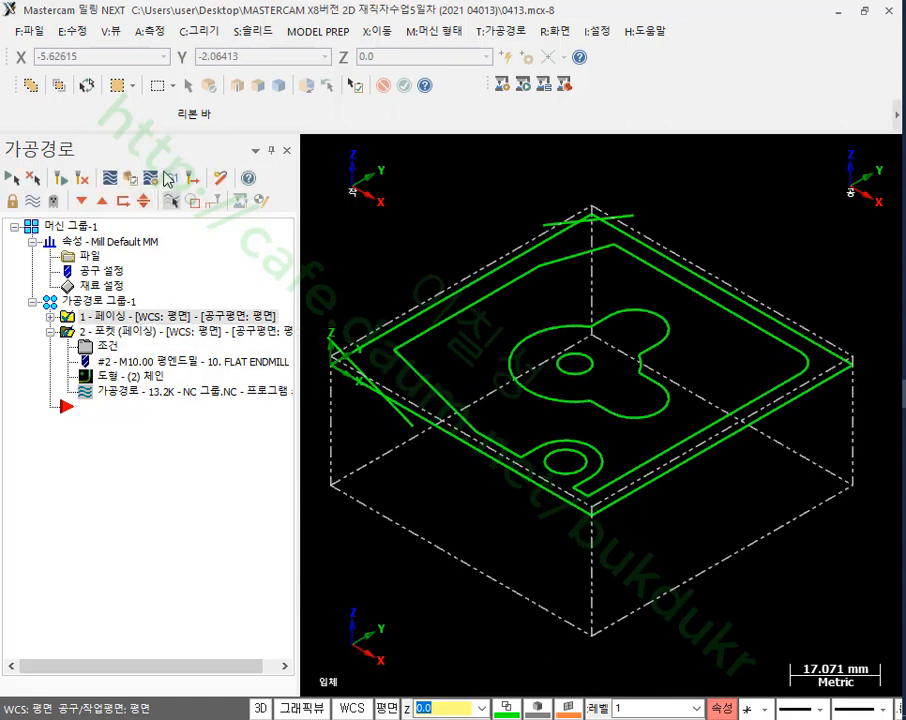
click(128, 177)
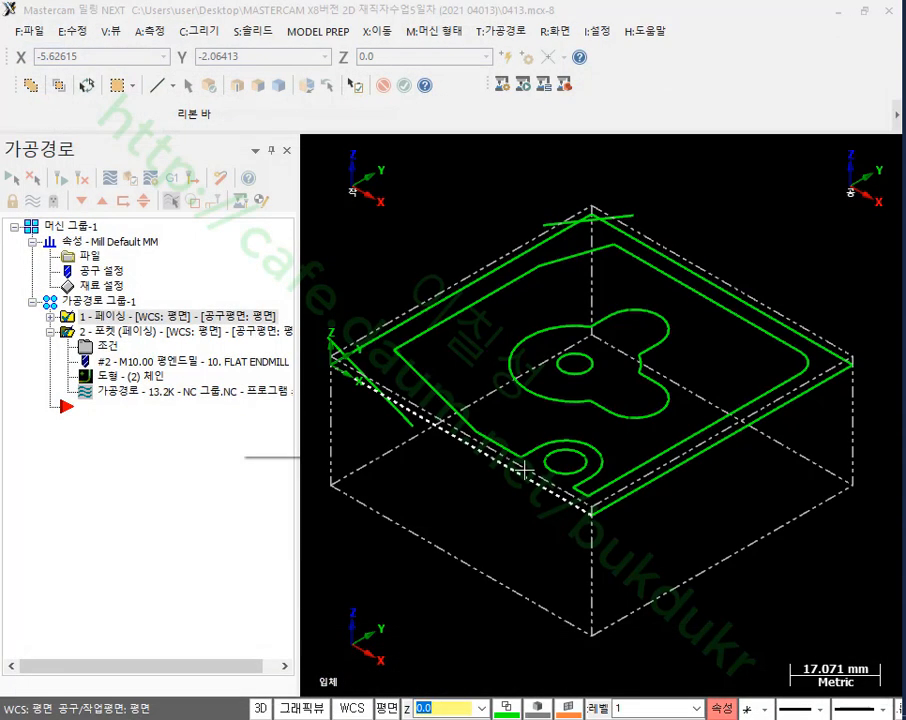
scroll(320, 420, down, 3)
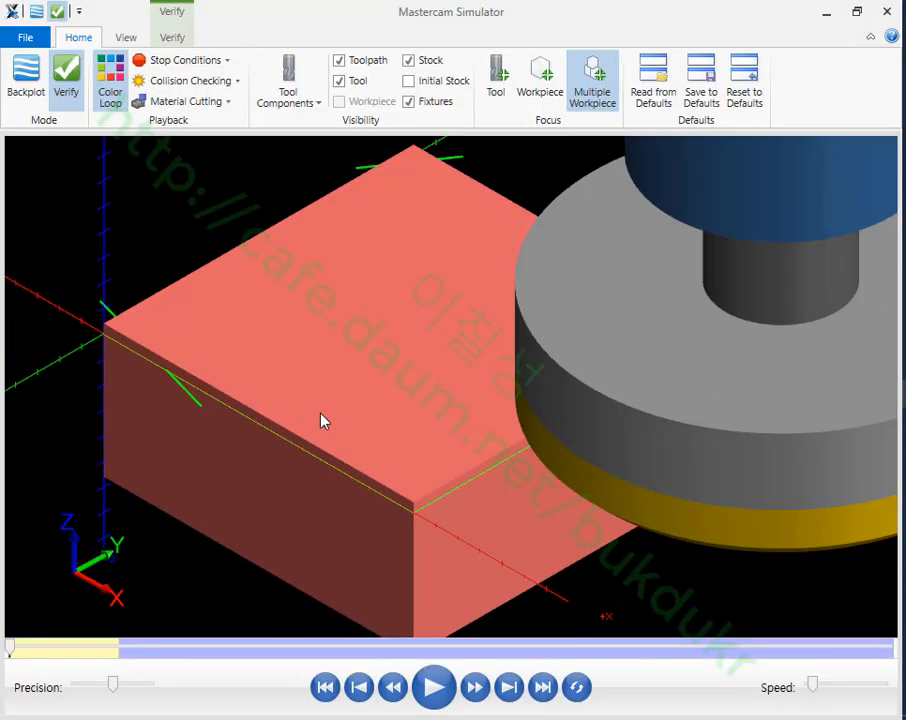
scroll(398, 479, up, 4)
scroll(351, 437, up, 3)
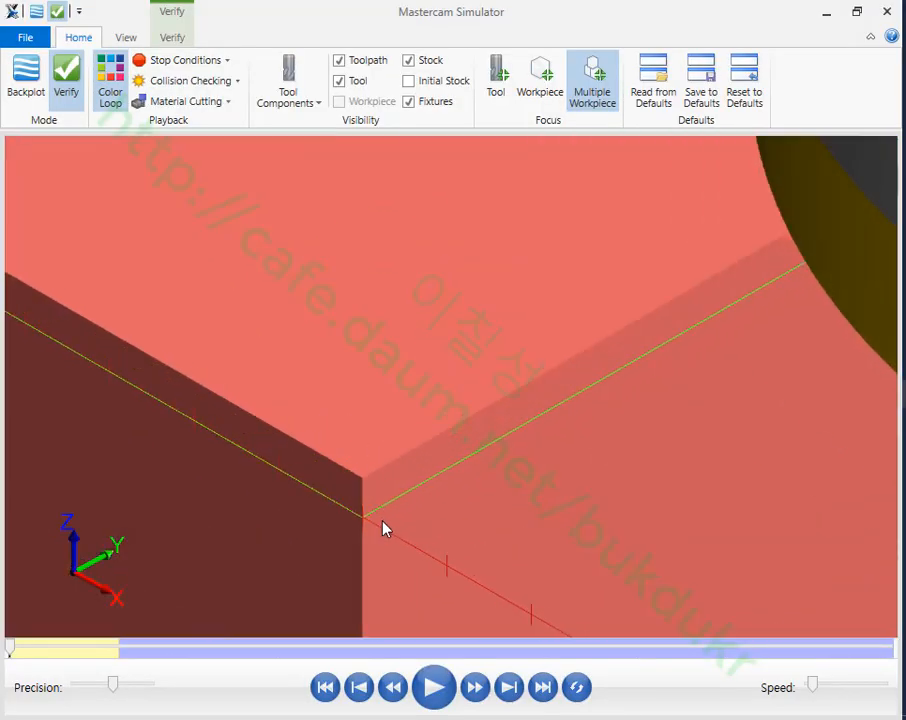
scroll(385, 430, down, 5)
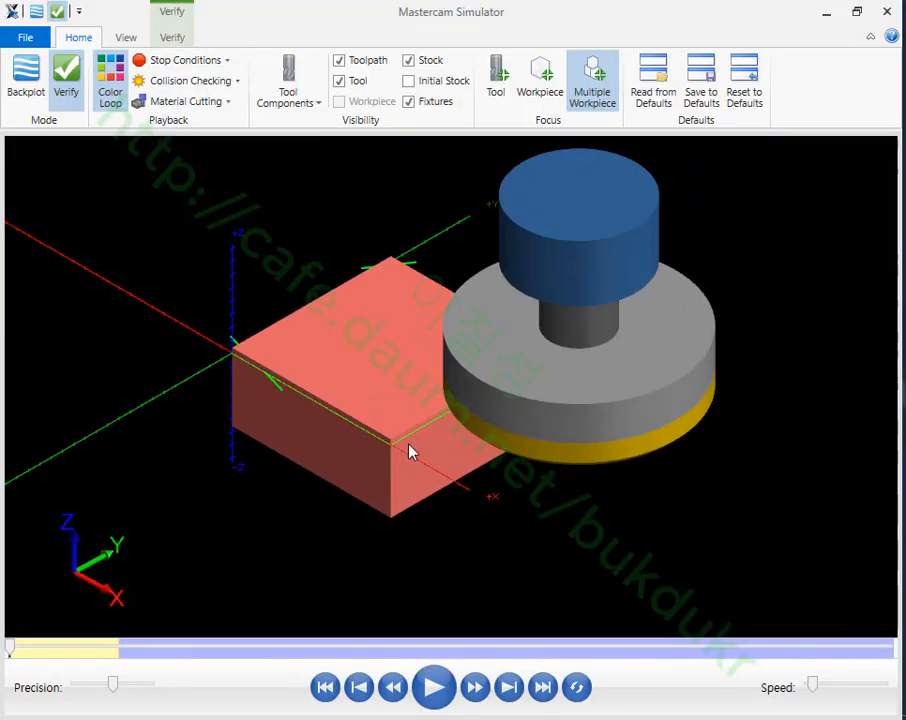
click(450, 690)
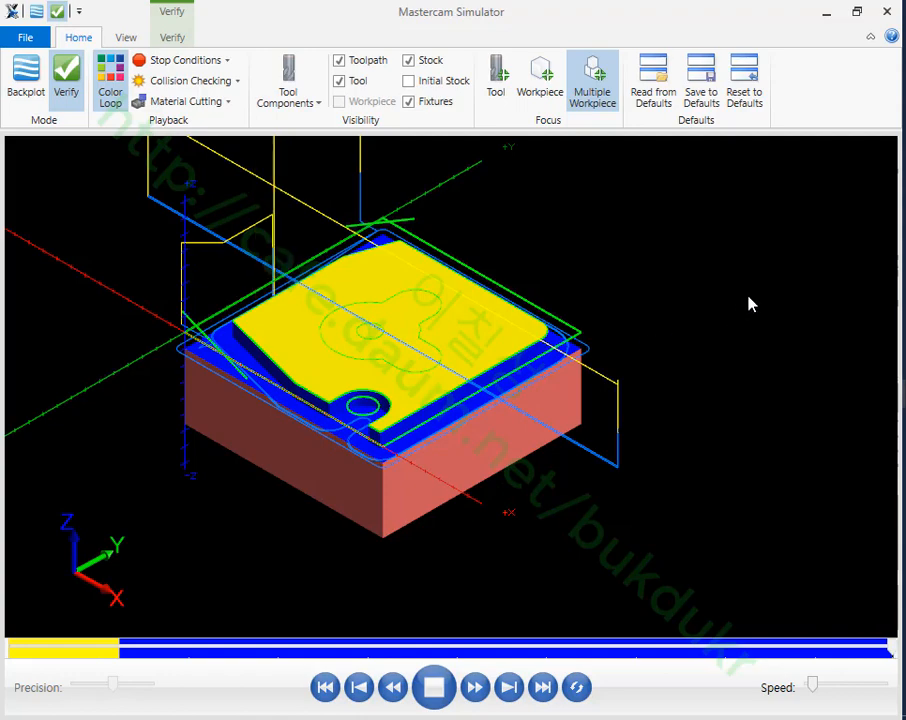
scroll(390, 336, up, 5)
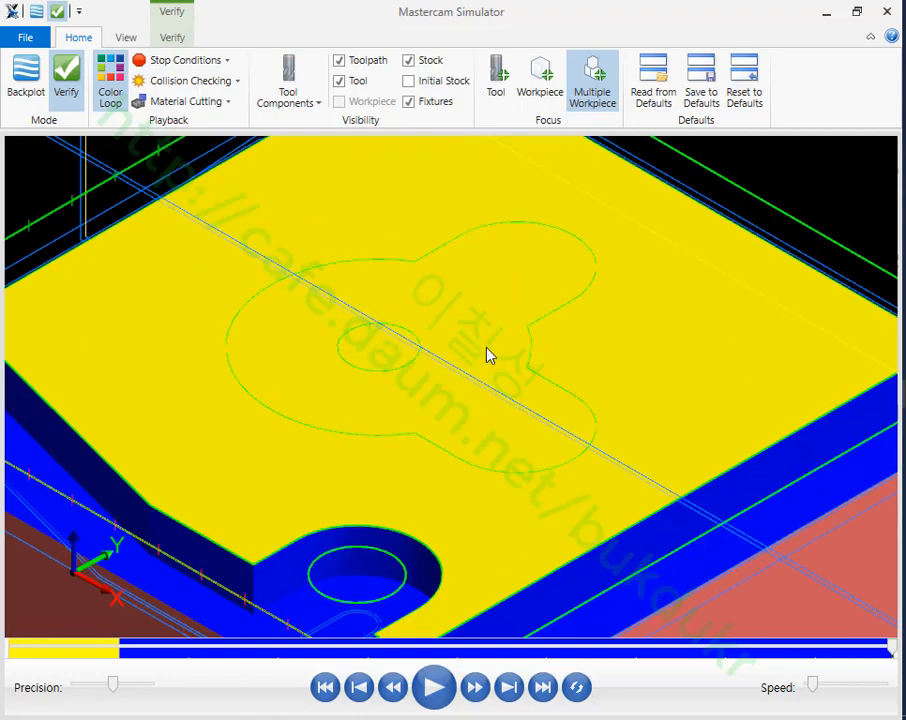
middle_drag(469, 360, 500, 392)
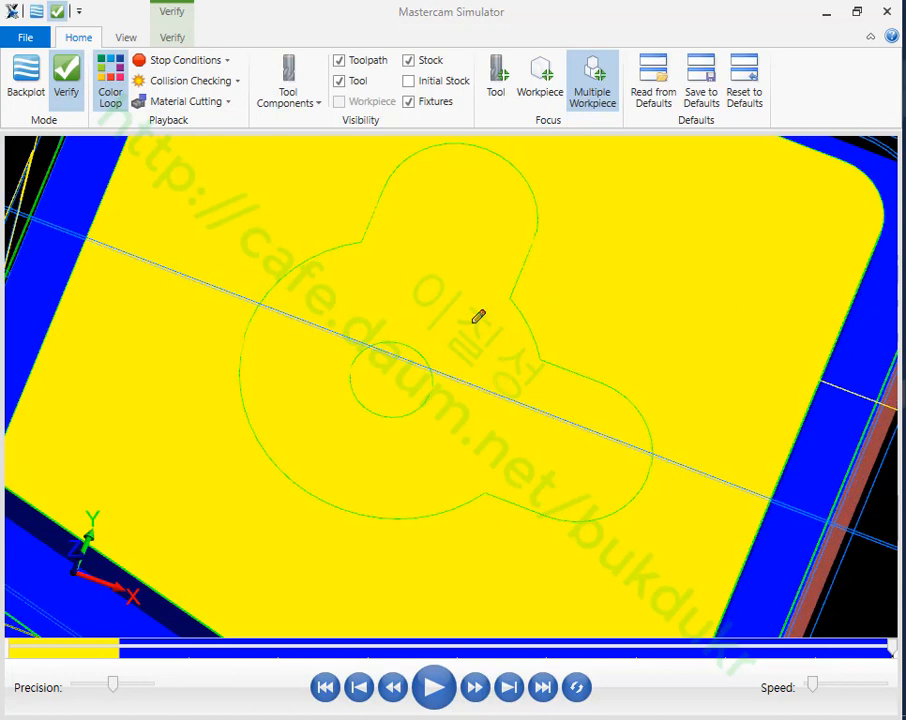
- Trace the two-lobed central contour and mark its inner circle with temporary red freehand strokes, and clear the markings
mouse_move(373, 514)
mouse_down()
mouse_move(279, 446)
mouse_move(355, 229)
mouse_move(512, 172)
mouse_move(536, 343)
mouse_move(634, 476)
mouse_move(337, 501)
mouse_move(326, 491)
mouse_up()
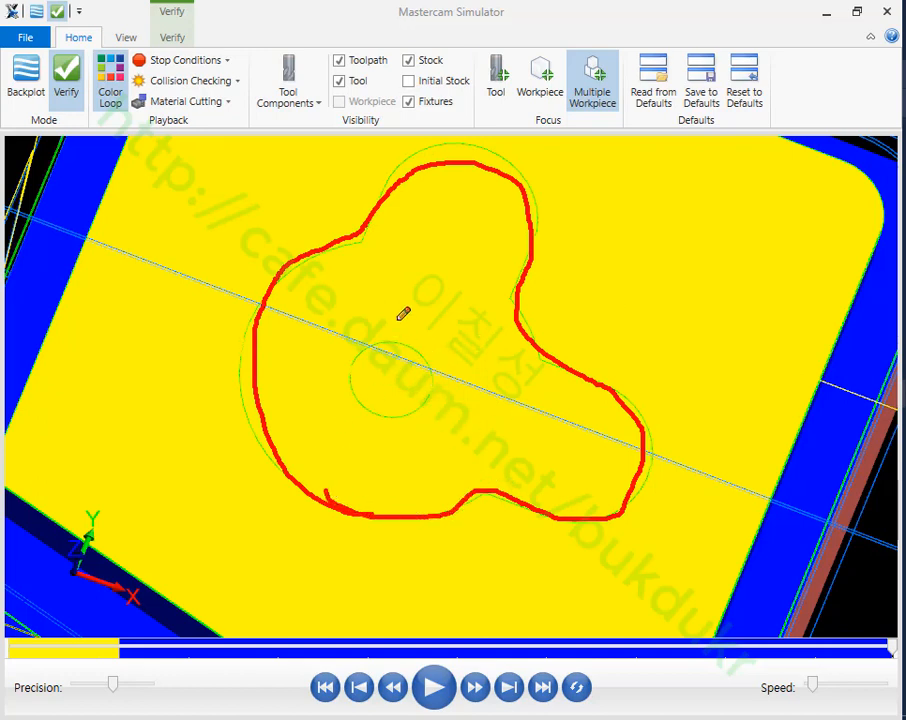
mouse_move(404, 295)
mouse_down()
mouse_move(390, 380)
mouse_move(414, 362)
mouse_up()
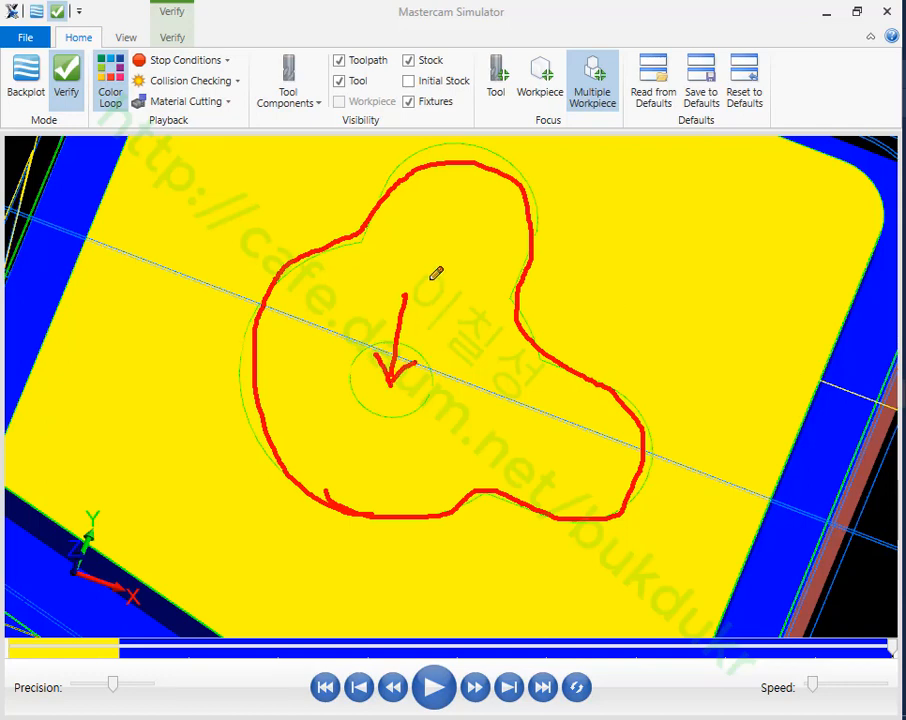
mouse_move(444, 264)
mouse_down()
mouse_move(404, 255)
mouse_move(452, 303)
mouse_move(402, 277)
mouse_move(403, 330)
mouse_move(382, 330)
mouse_move(370, 348)
mouse_move(431, 356)
mouse_move(360, 352)
mouse_move(403, 405)
mouse_up()
right_click(643, 283)
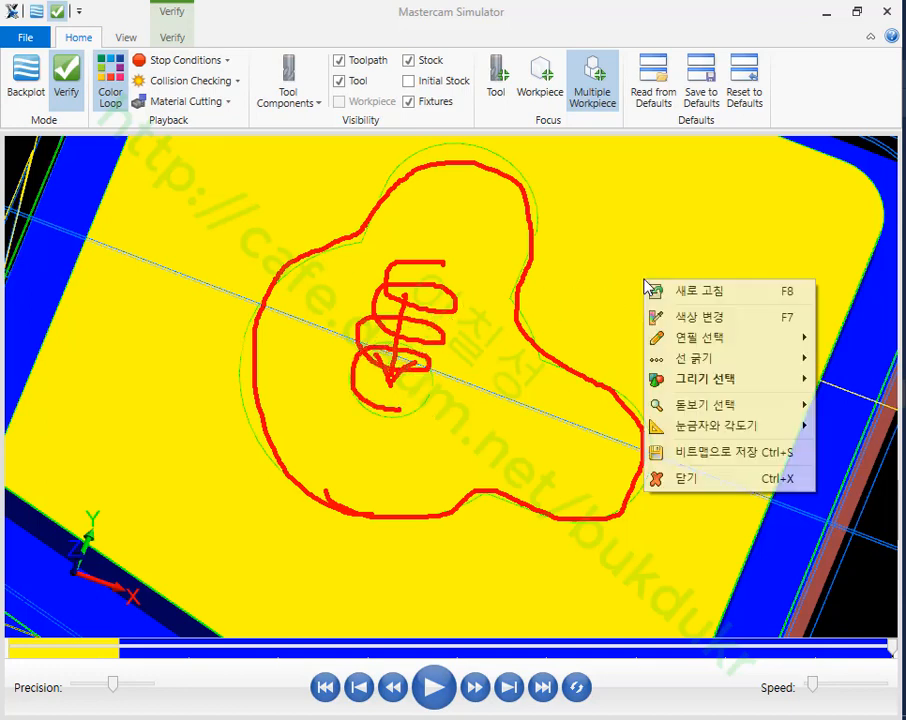
click(687, 475)
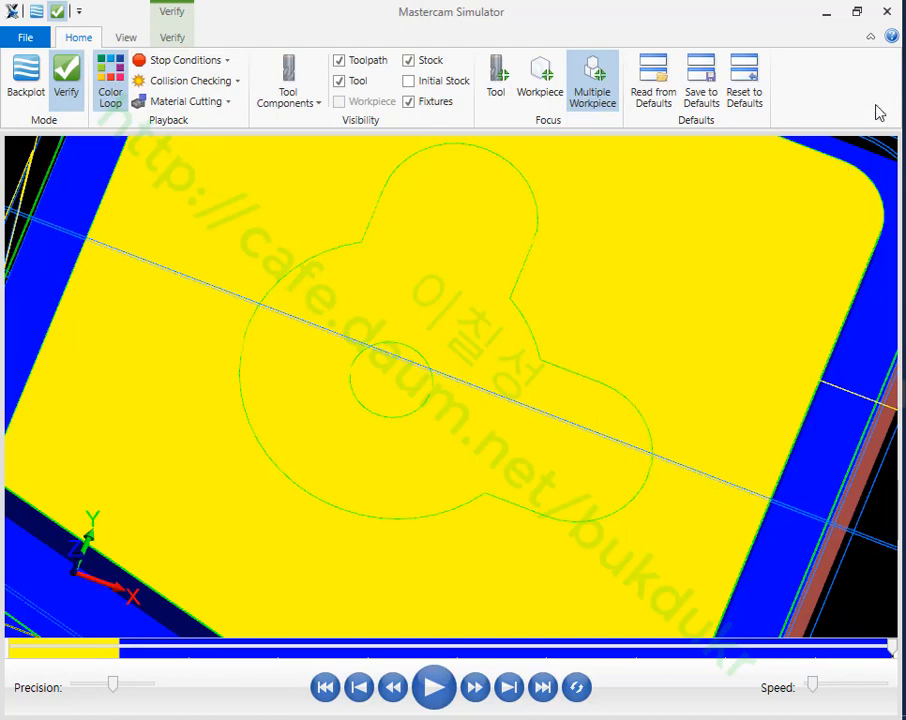
- Close the simulator and isolate the two-lobed central contour, hiding all other geometry, in the top view
click(886, 11)
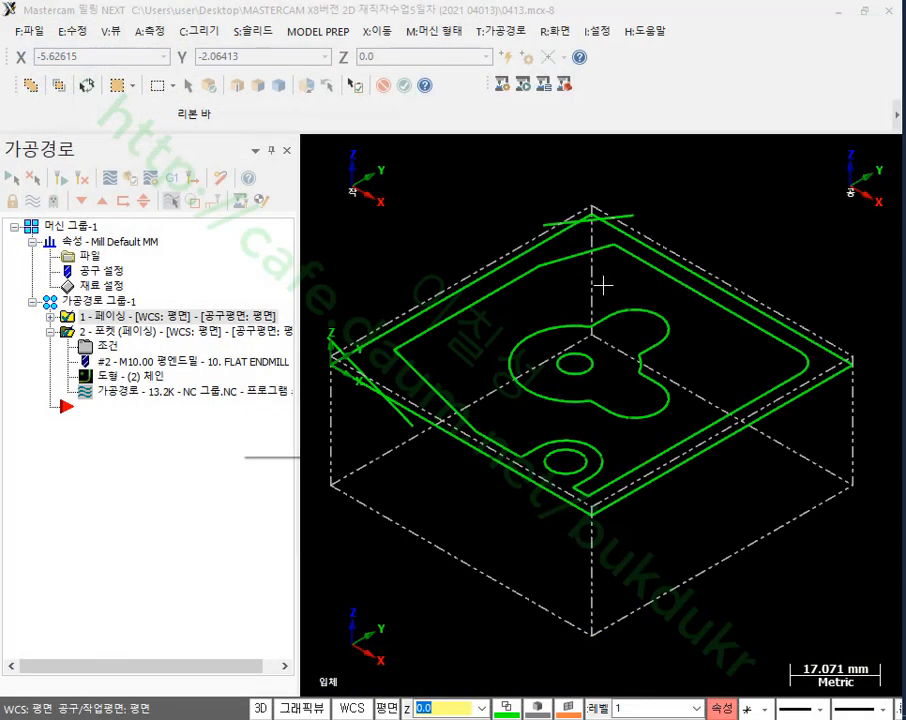
scroll(689, 323, up, 3)
scroll(689, 323, down, 1)
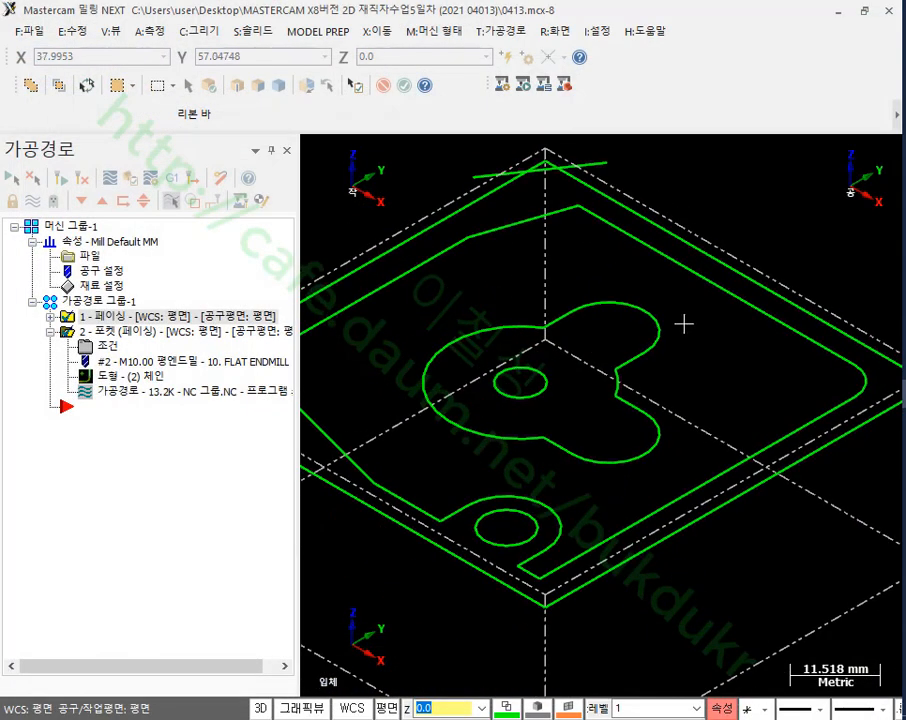
click(607, 317)
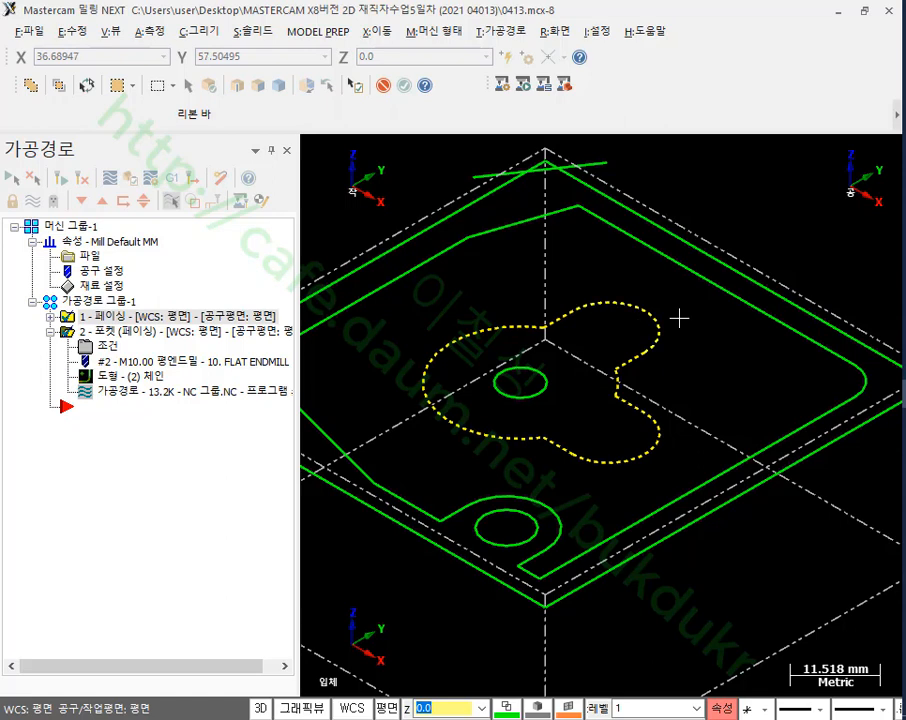
key(alt+e)
key(alt+1)
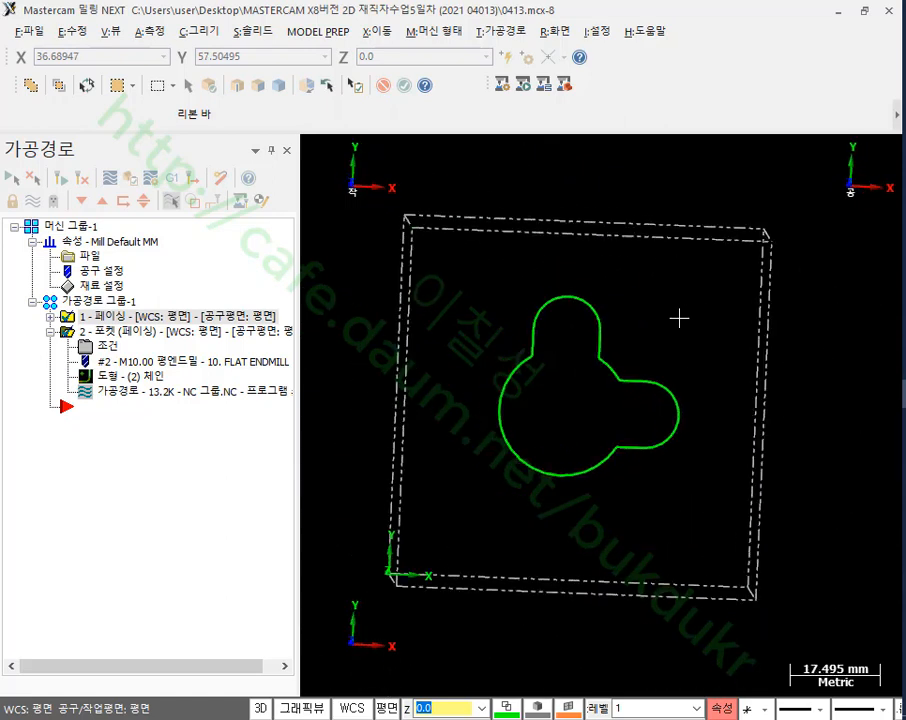
scroll(633, 427, up, 4)
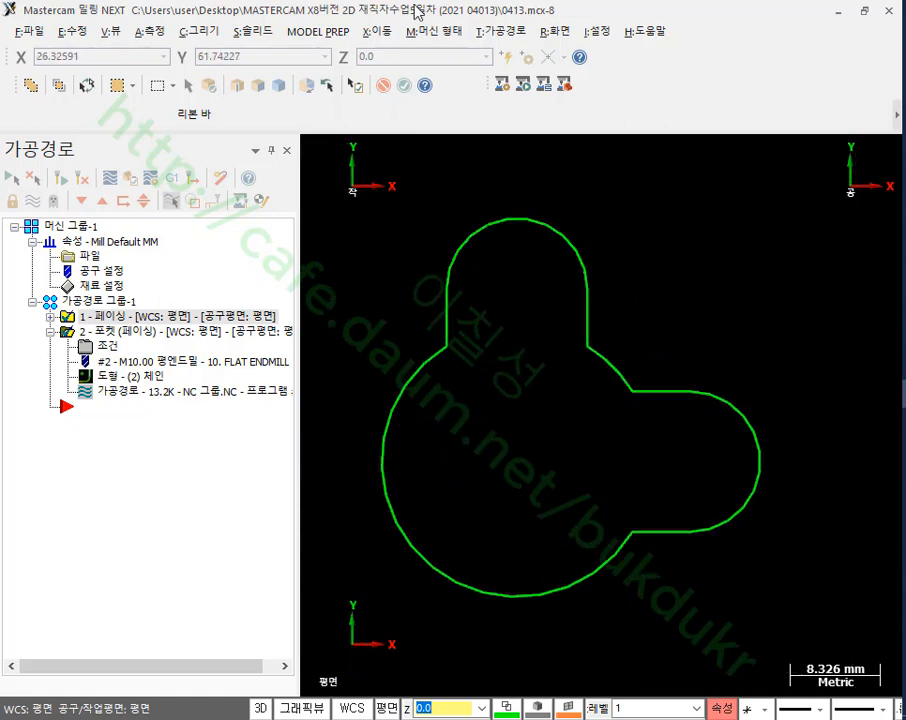
- Start a pocket toolpath and select the two-lobed central contour as its chain
click(508, 31)
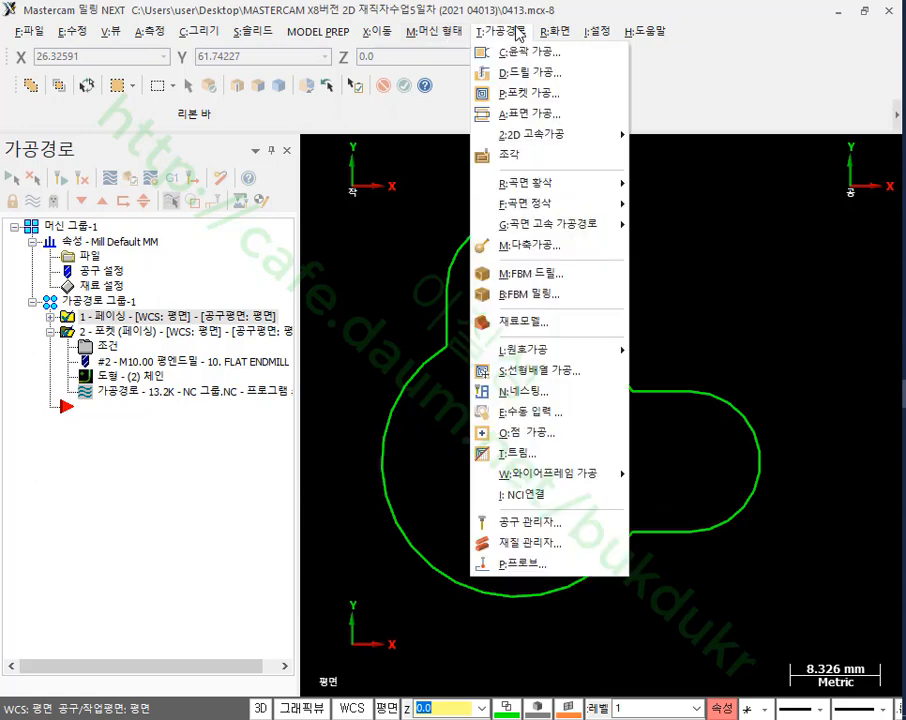
click(527, 96)
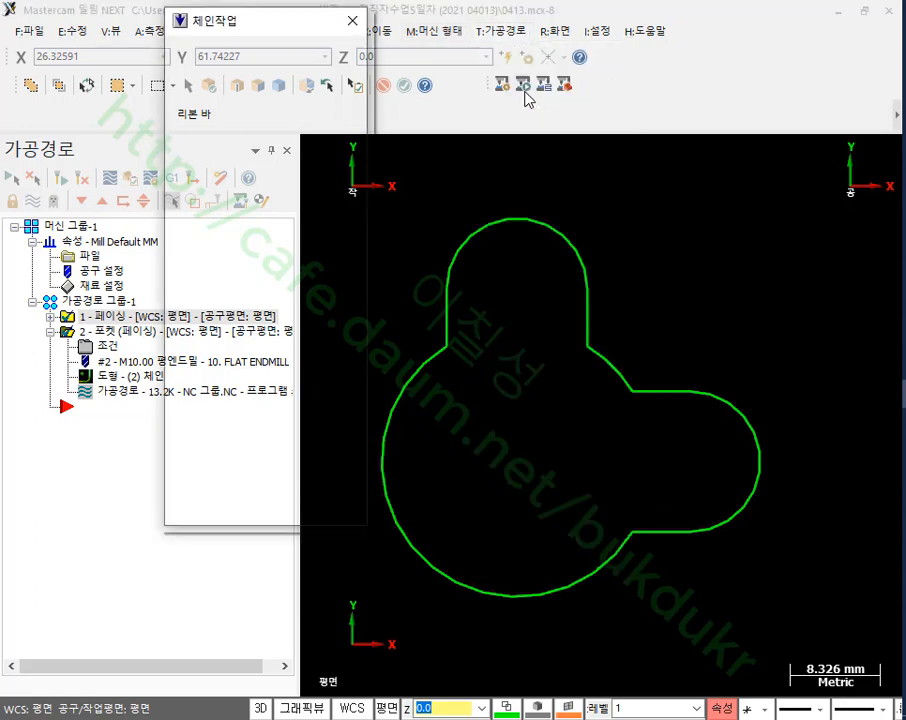
scroll(760, 225, down, 1)
scroll(643, 307, up, 1)
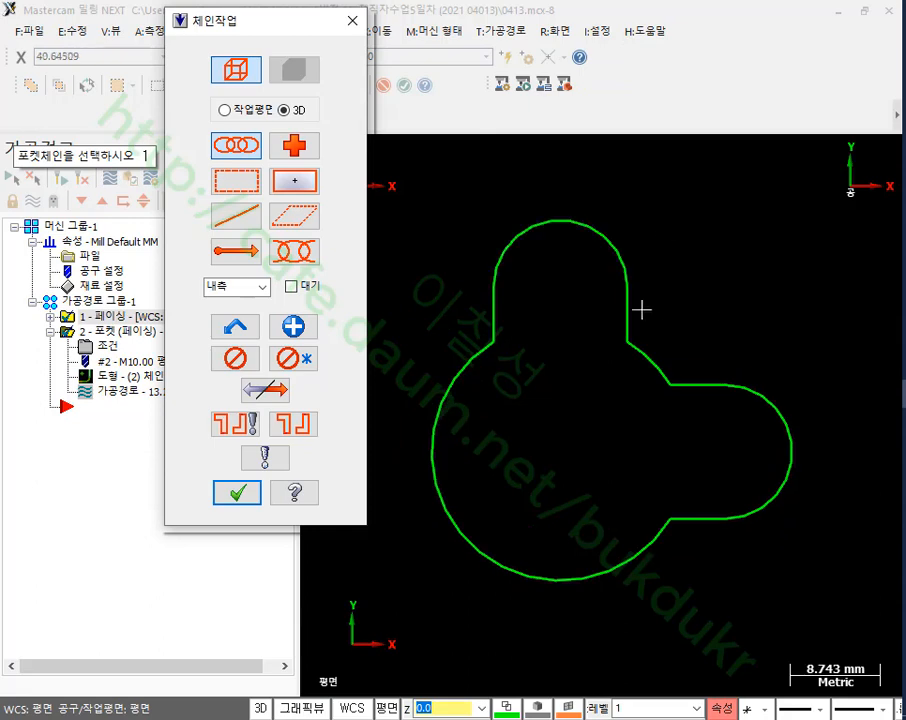
click(626, 295)
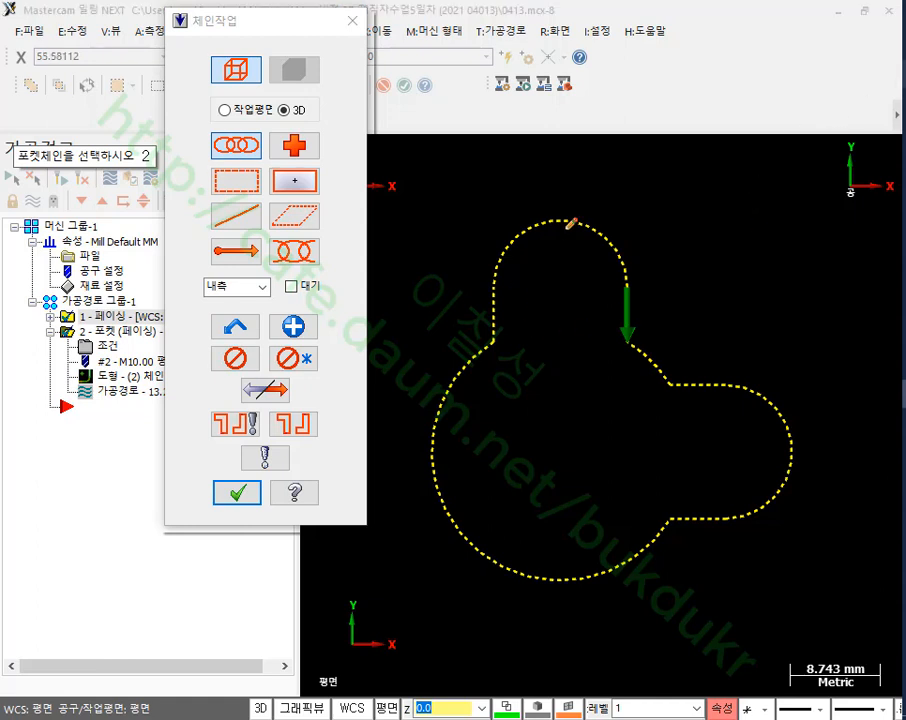
- Hatch the pocket area and sketch the inner circle with temporary red freehand strokes, and clear the markings
drag(566, 229, 476, 327)
drag(621, 258, 485, 404)
drag(566, 369, 453, 527)
drag(629, 388, 508, 596)
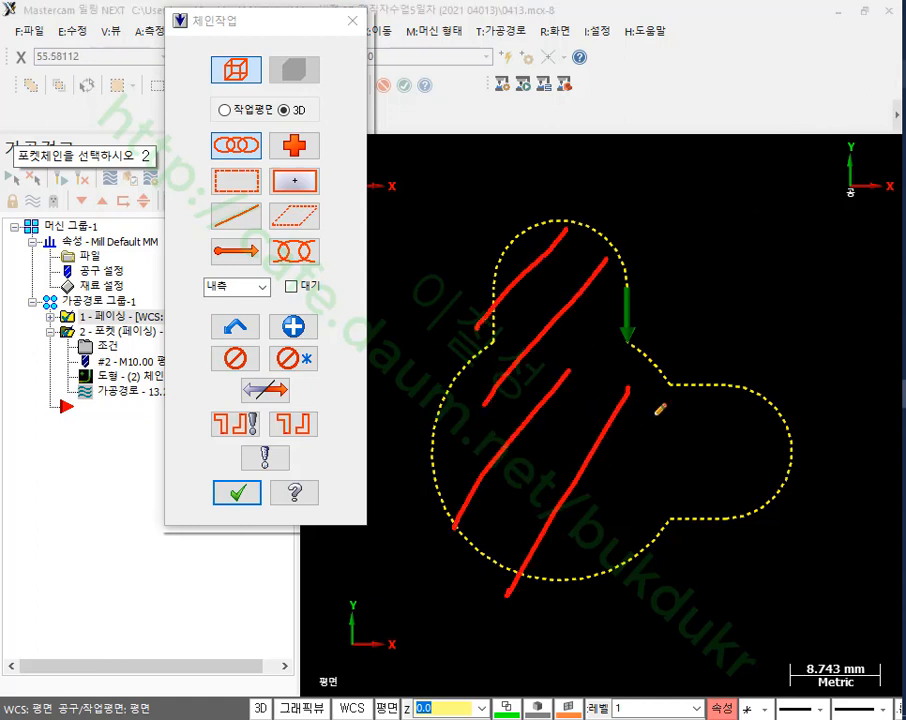
drag(654, 421, 606, 531)
mouse_move(737, 424)
mouse_down()
mouse_move(690, 520)
mouse_move(758, 486)
mouse_up()
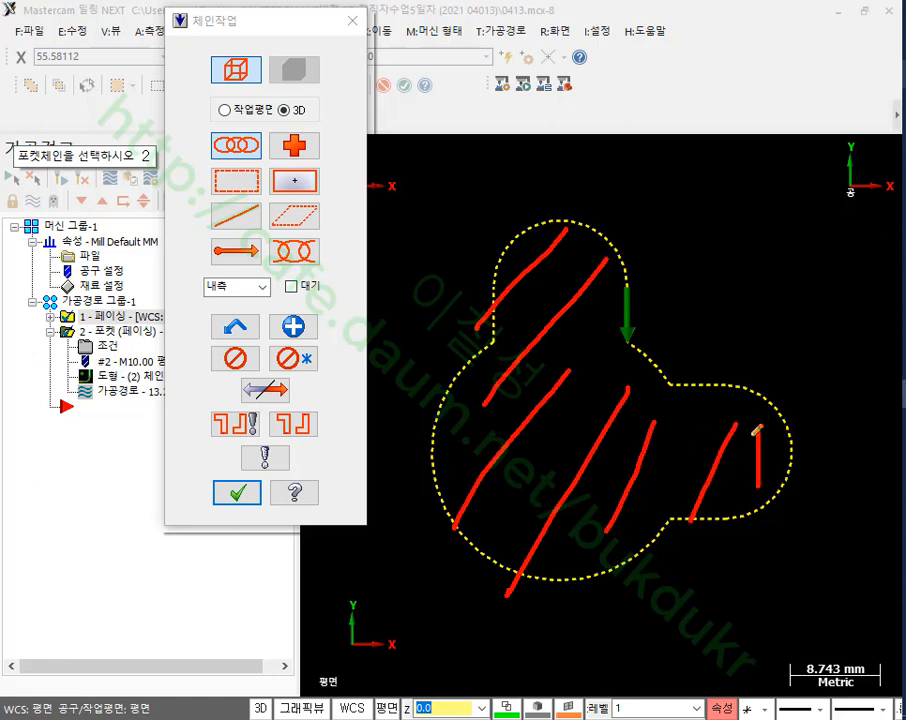
drag(763, 366, 771, 36)
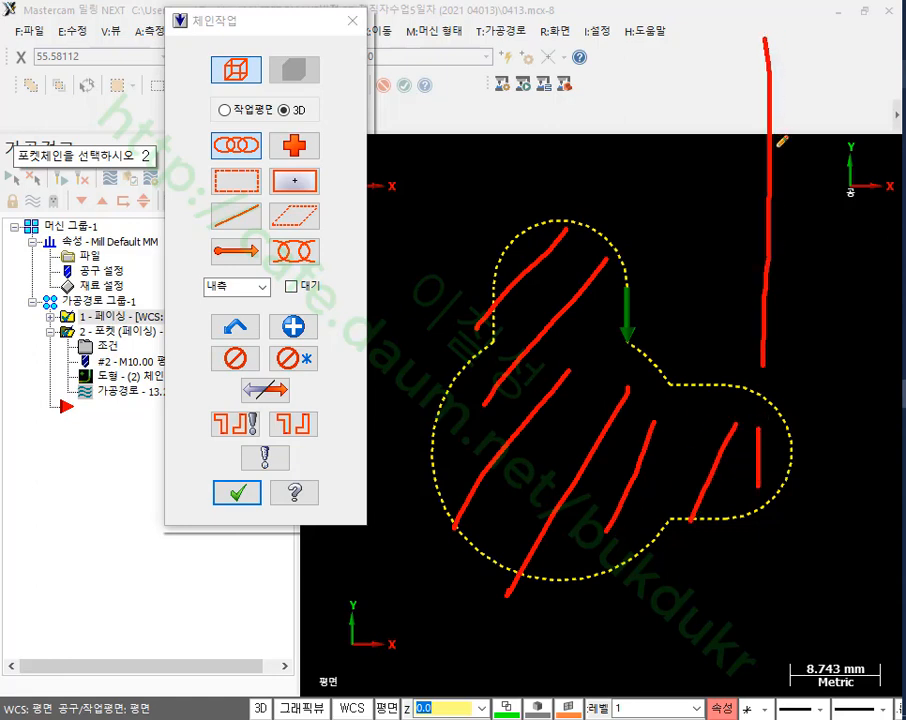
drag(543, 572, 561, 569)
mouse_move(571, 499)
mouse_down()
mouse_move(580, 428)
mouse_move(566, 510)
mouse_up()
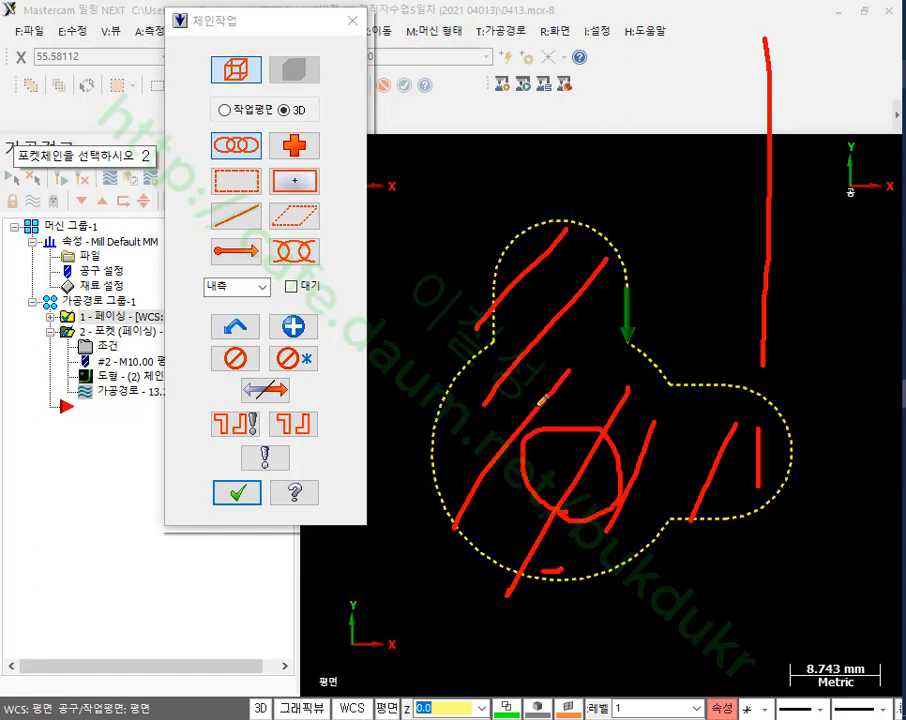
drag(564, 354, 496, 430)
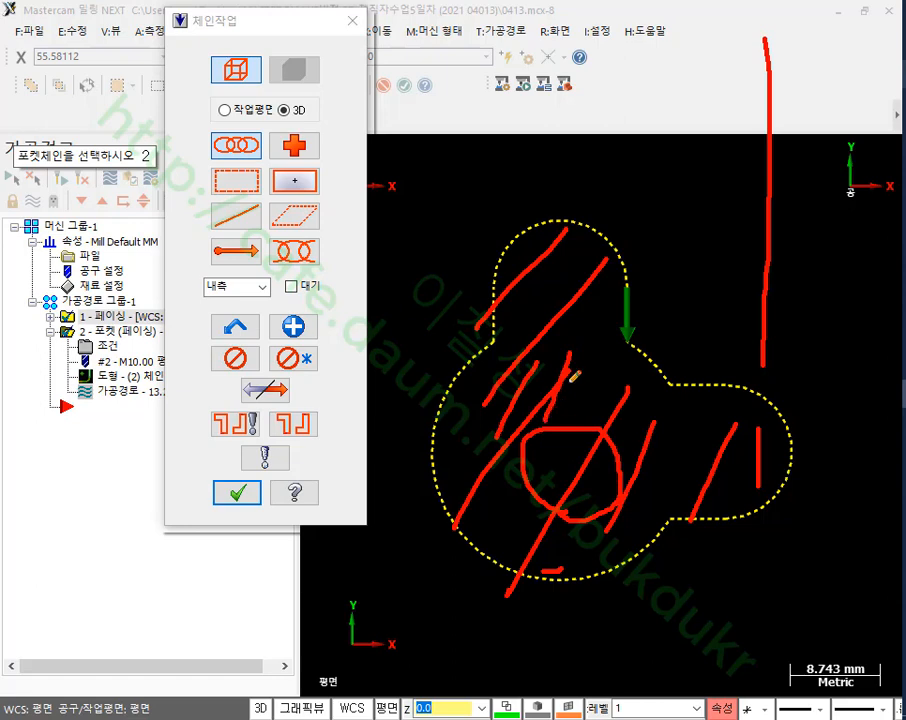
right_click(653, 180)
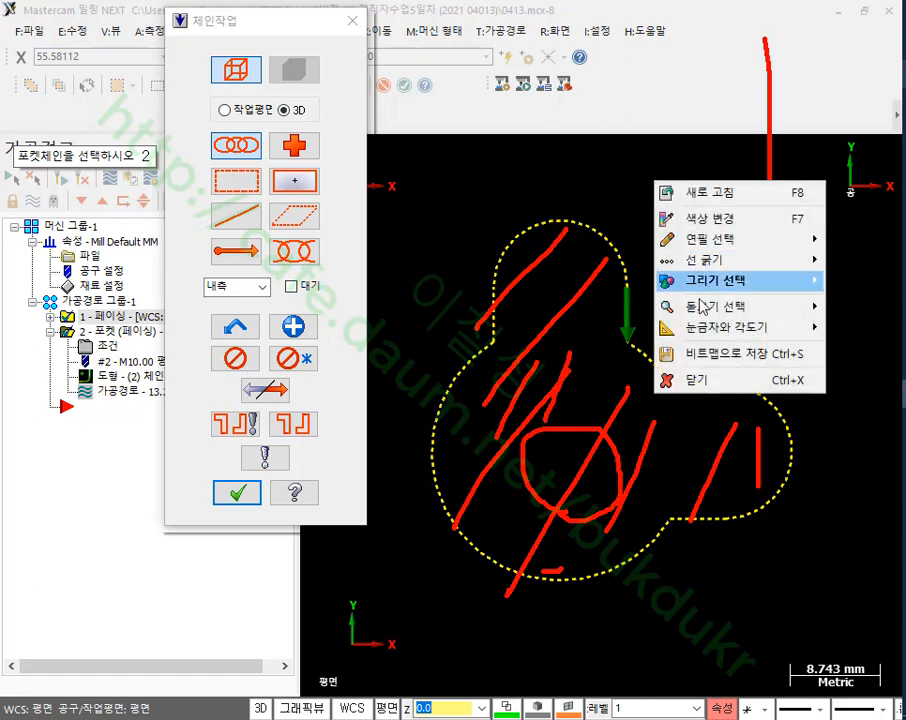
click(700, 379)
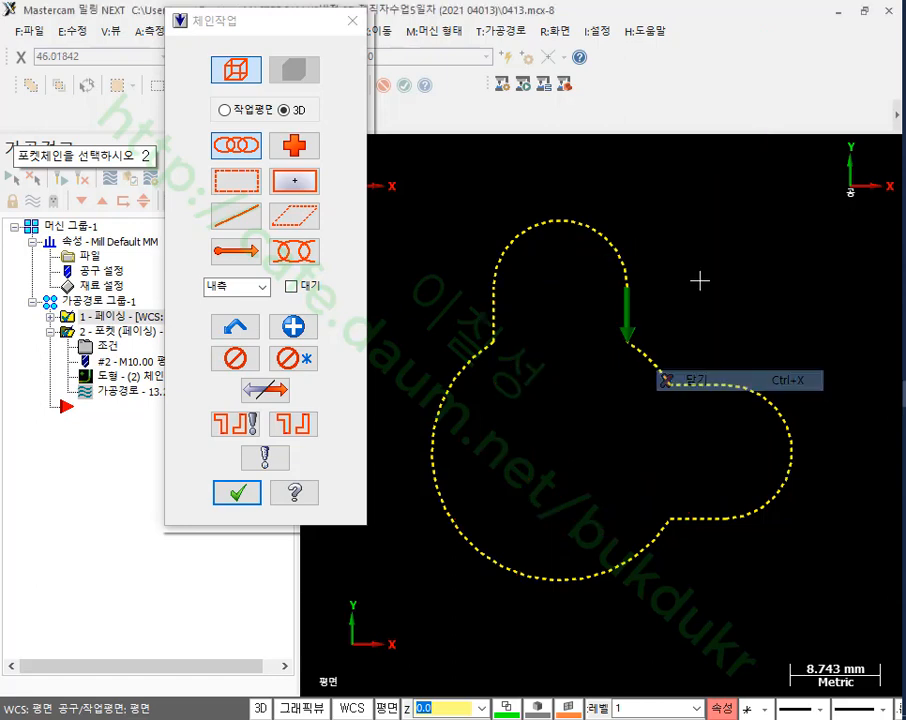
- Accept the pocket chain, and temporarily mark the chain count and the chain-clearing option in the toolpath settings in red
click(239, 491)
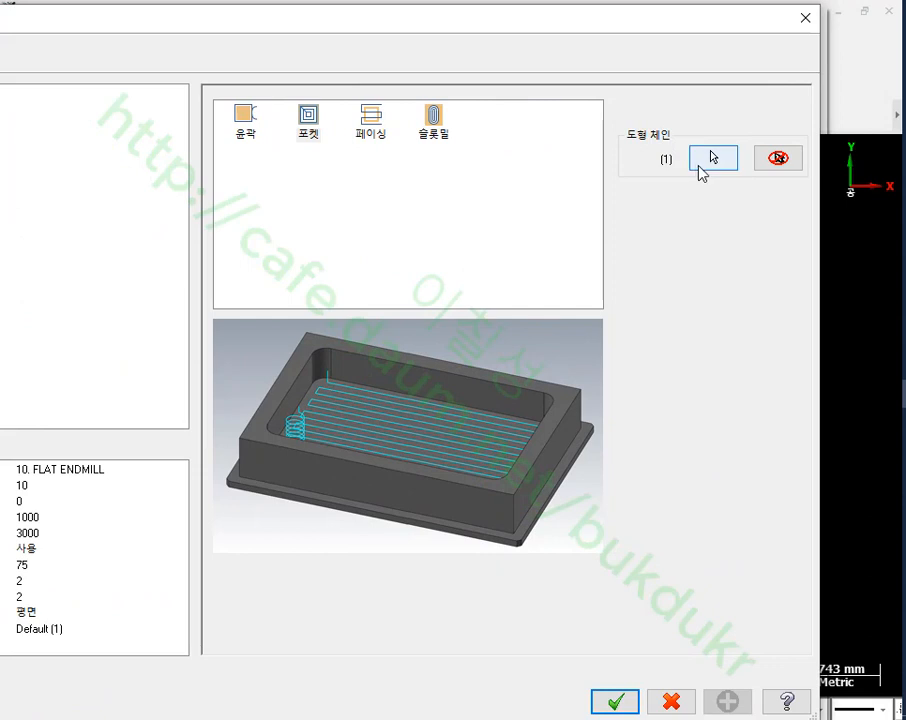
click(903, 64)
mouse_move(682, 191)
mouse_down()
mouse_move(653, 190)
mouse_move(675, 193)
mouse_up()
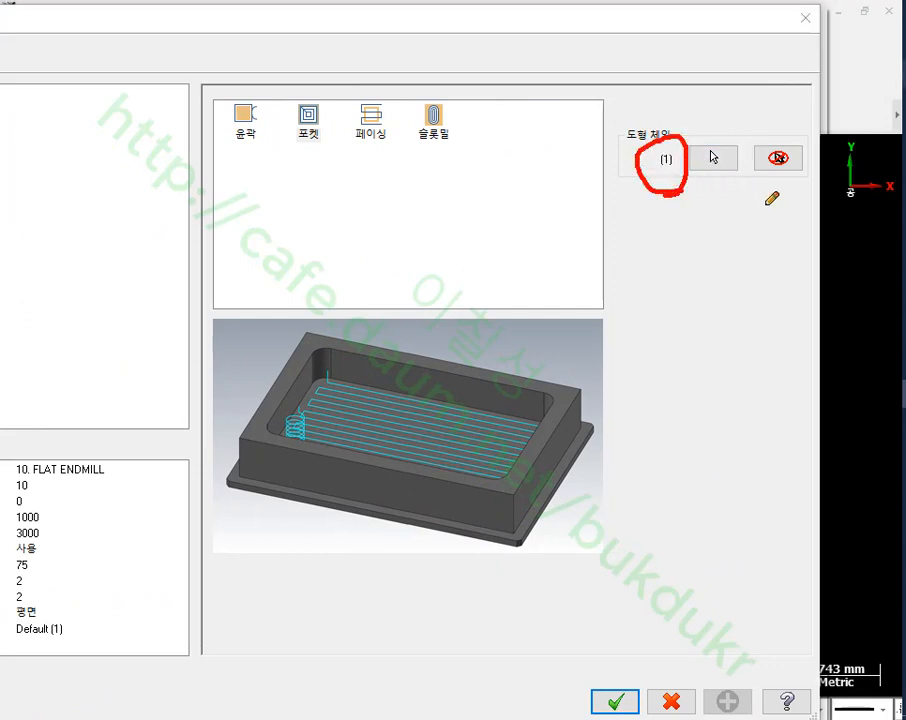
drag(763, 111, 793, 106)
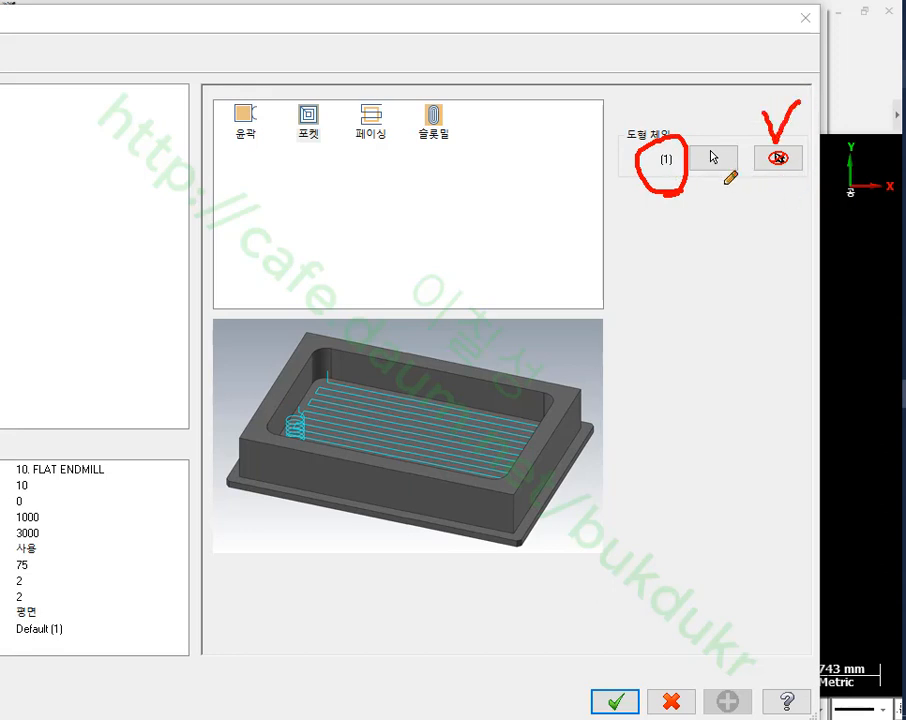
right_click(722, 239)
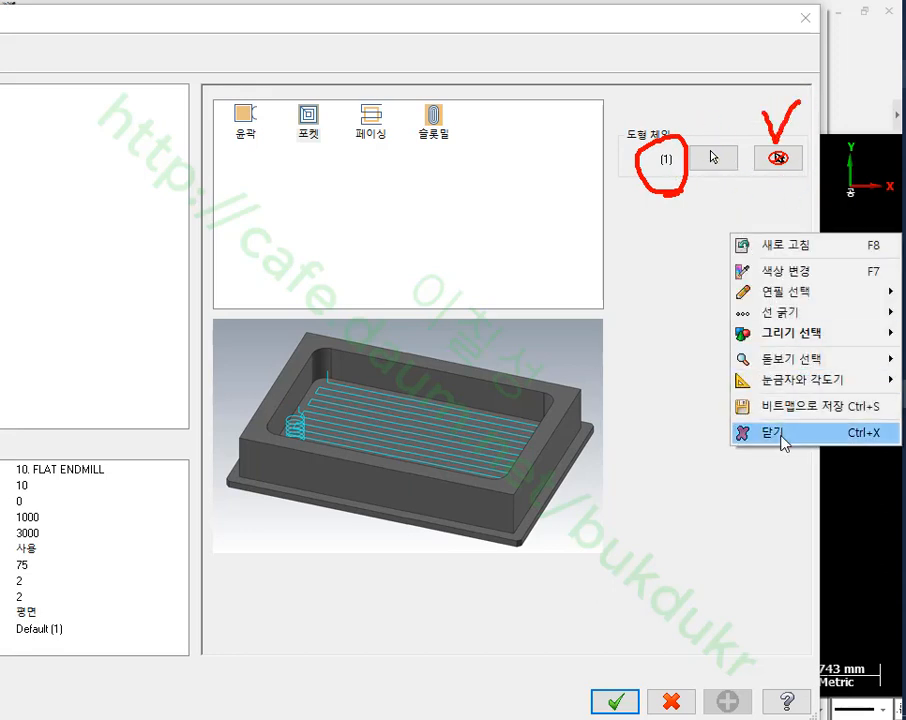
click(730, 433)
- Open the chain manager for the new pocket toolpath and select chain 1 to highlight its contour
click(713, 158)
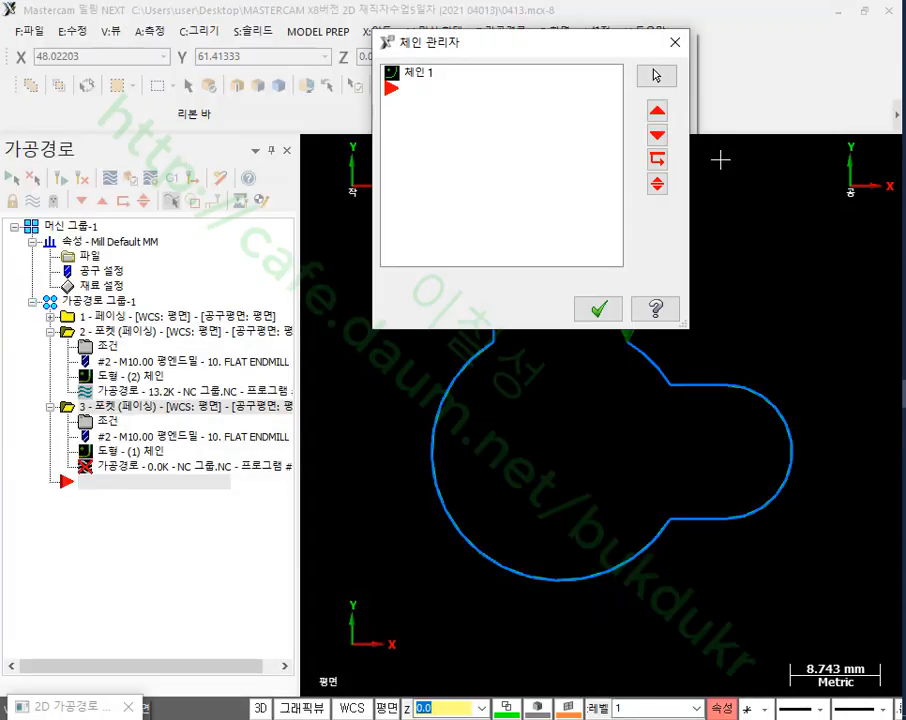
drag(504, 56, 190, 243)
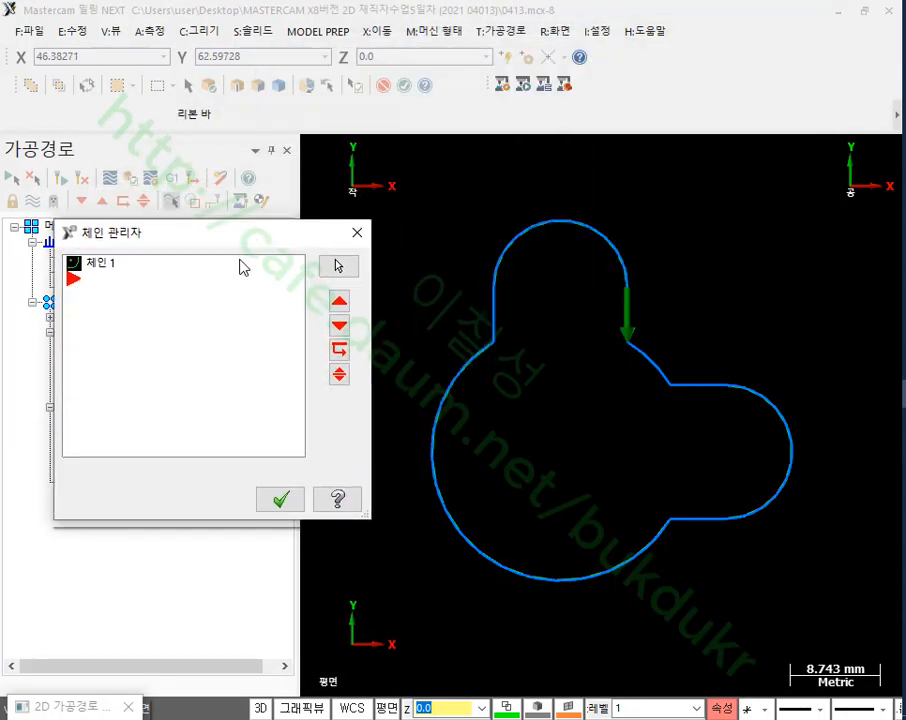
click(100, 264)
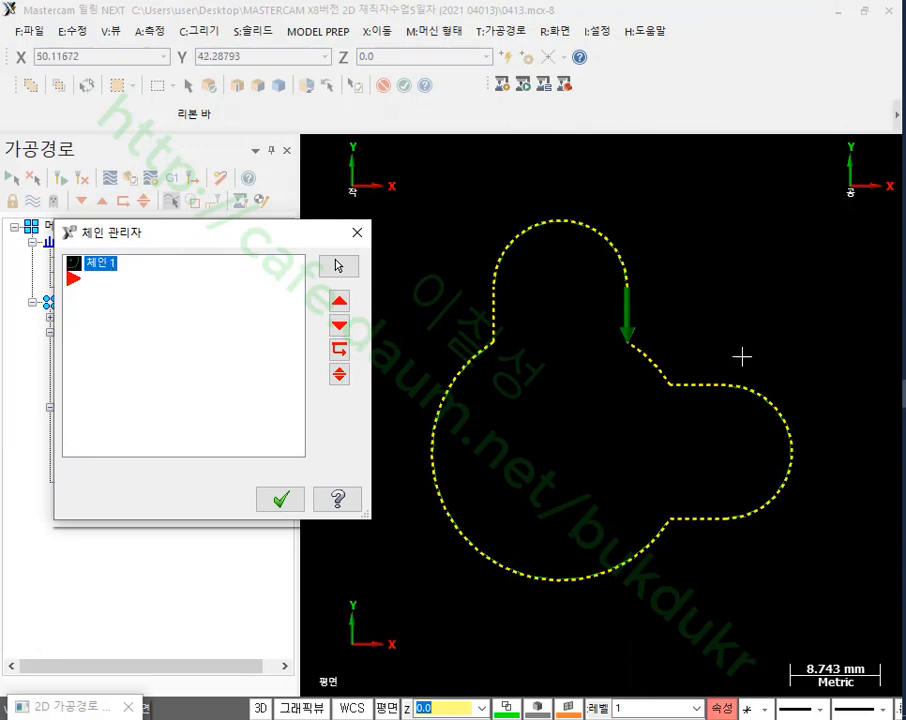
- Show the available chain options for chain 1, and accept the chain manager without changing the chain
right_click(211, 316)
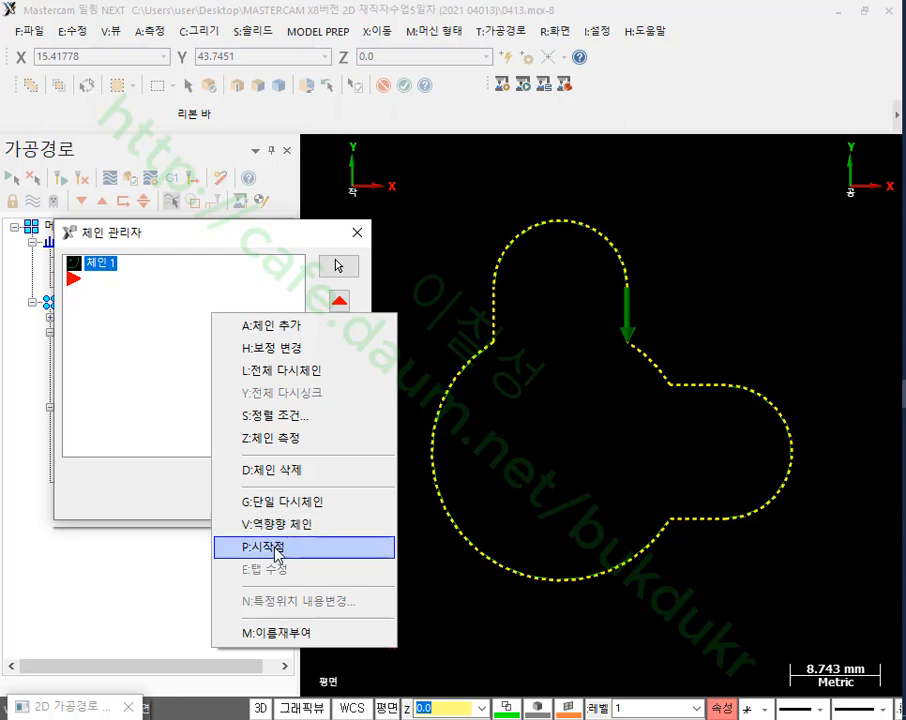
click(150, 388)
click(287, 501)
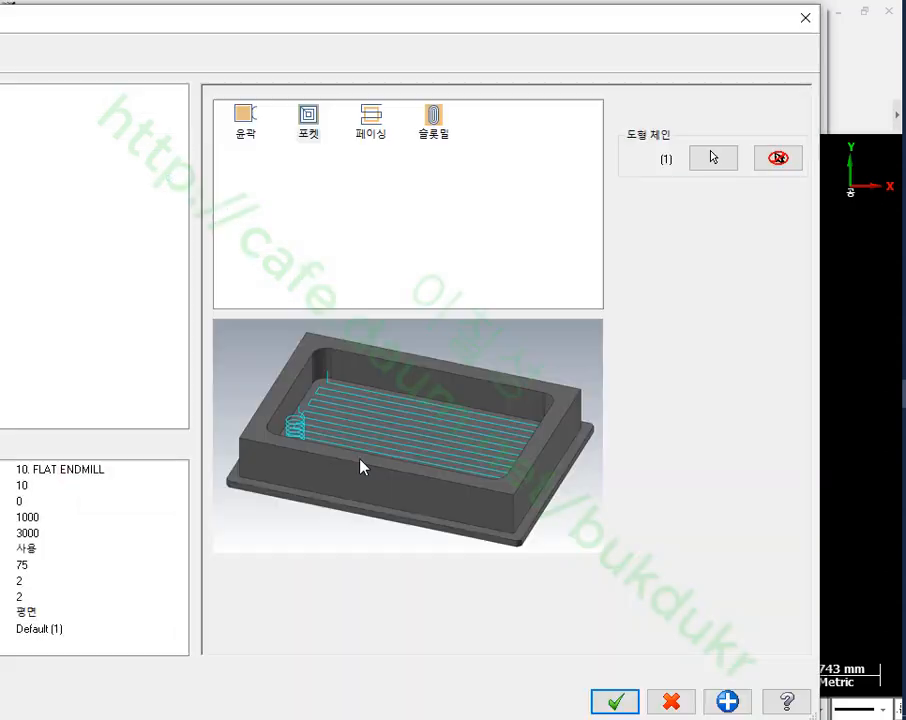
- Select tool 2, the 10 mm flat endmill, for the pocket toolpath and open the cut parameters
drag(100, 20, 482, 33)
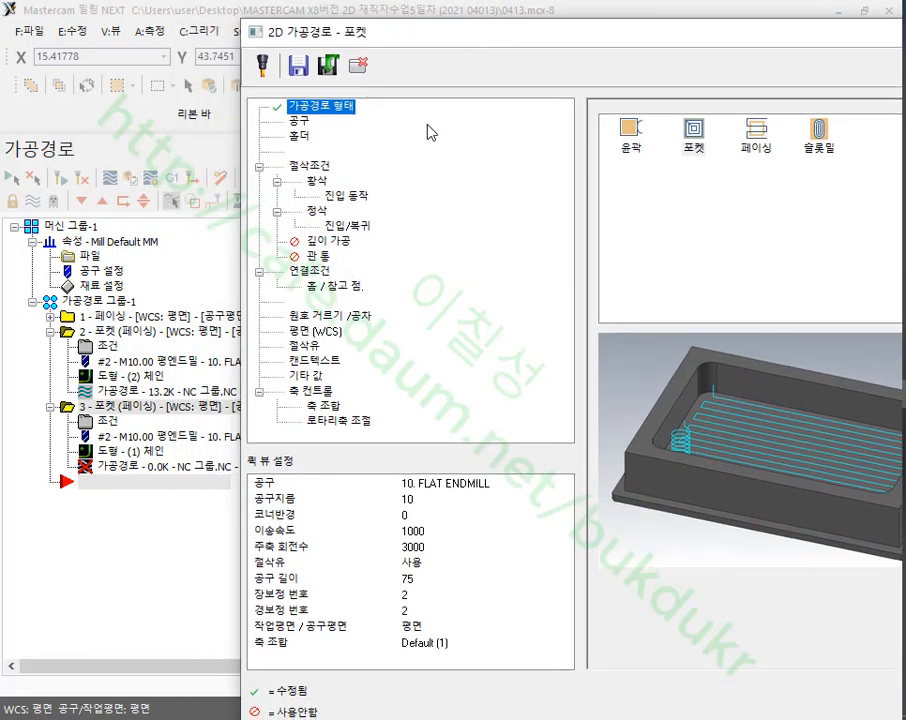
click(301, 122)
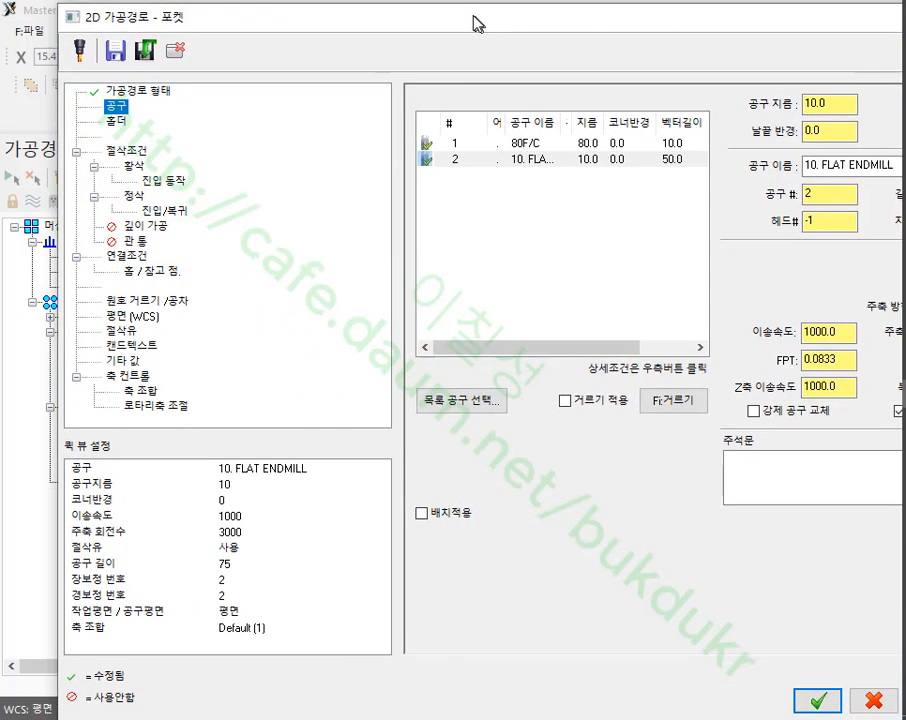
click(470, 158)
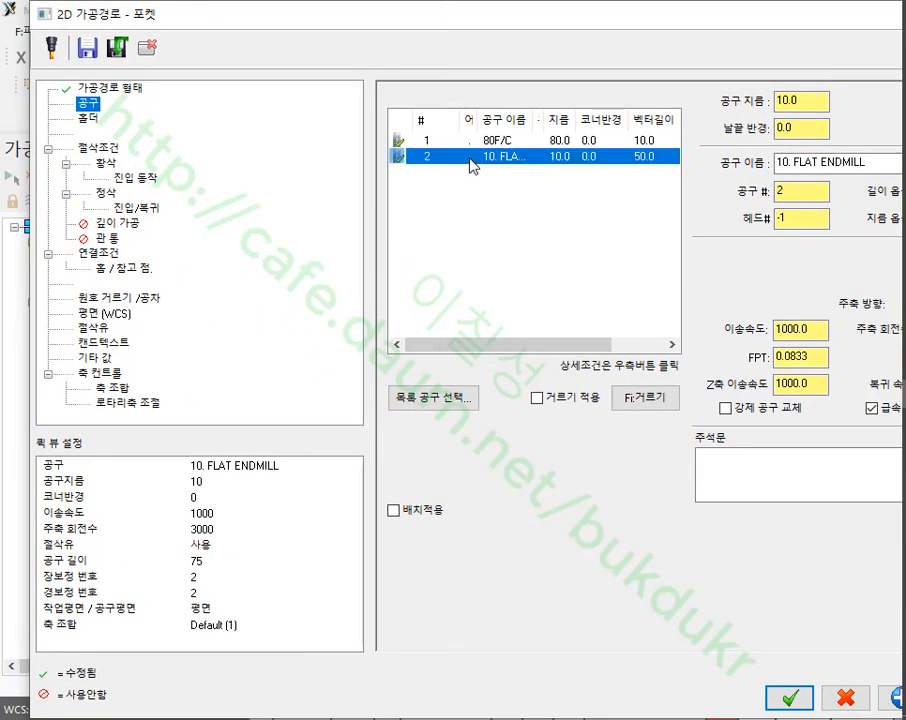
click(100, 149)
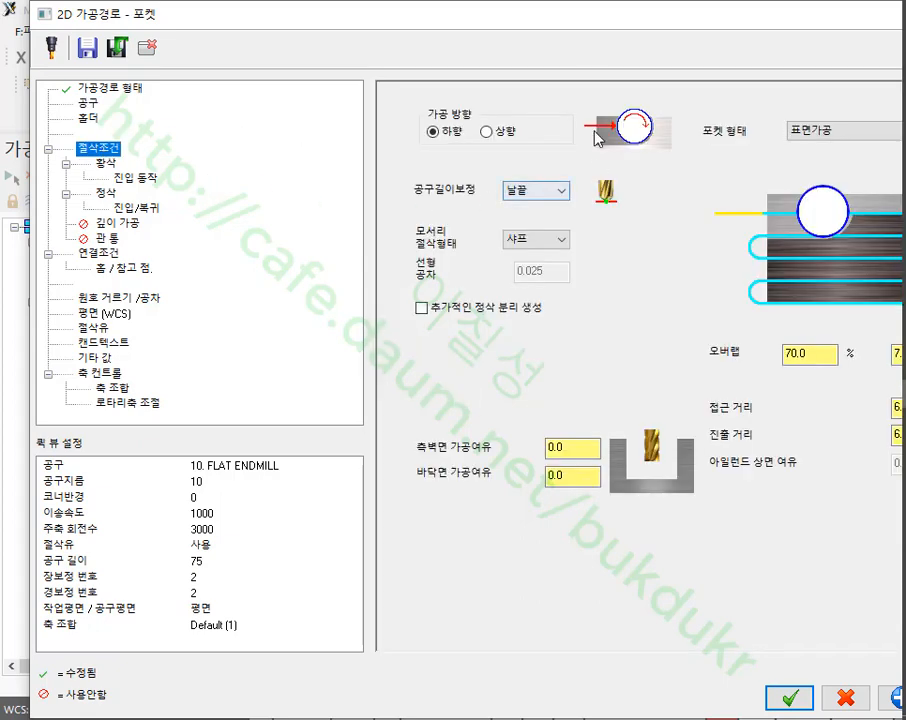
- Outline the machining direction setting in red, and sketch a rotating cutter on a workpiece line with a feed arrow and curved chip strokes
drag(607, 22, 249, 32)
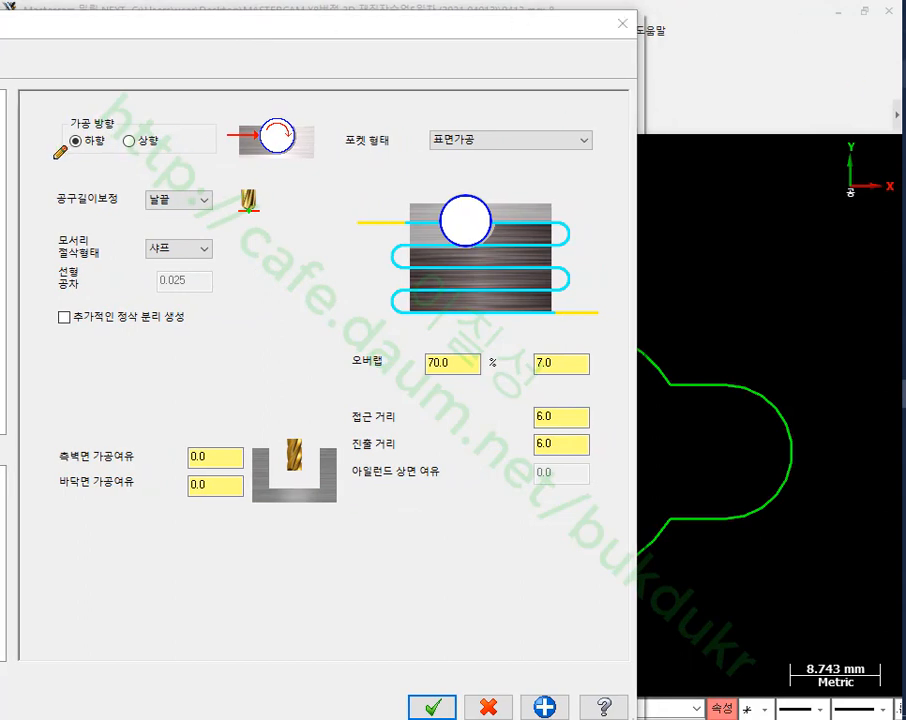
mouse_move(53, 157)
mouse_down()
mouse_move(322, 145)
mouse_move(239, 104)
mouse_move(62, 100)
mouse_move(56, 157)
mouse_up()
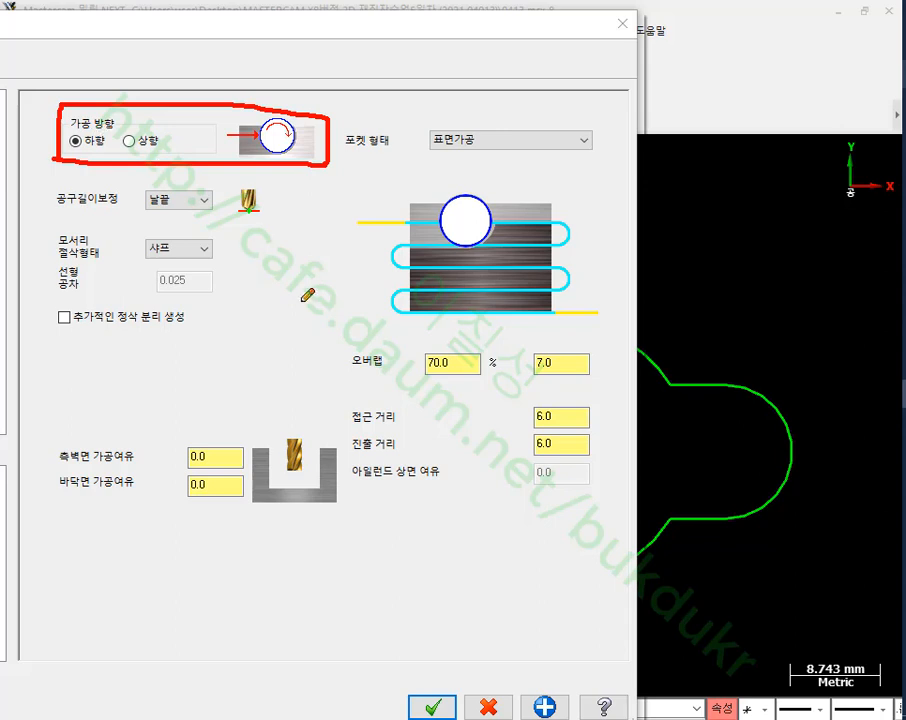
mouse_move(365, 385)
mouse_down()
mouse_move(330, 345)
mouse_move(410, 356)
mouse_move(400, 316)
mouse_move(400, 356)
mouse_move(385, 368)
mouse_up()
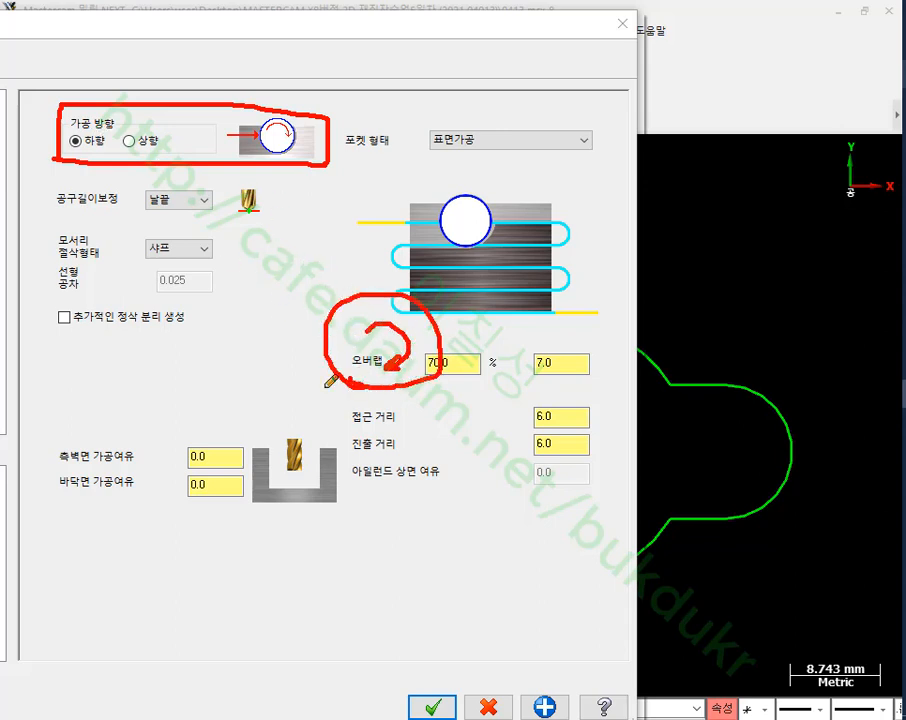
mouse_move(329, 386)
mouse_down()
mouse_move(131, 388)
mouse_move(525, 397)
mouse_up()
drag(316, 344, 198, 345)
drag(216, 335, 198, 345)
drag(198, 345, 216, 353)
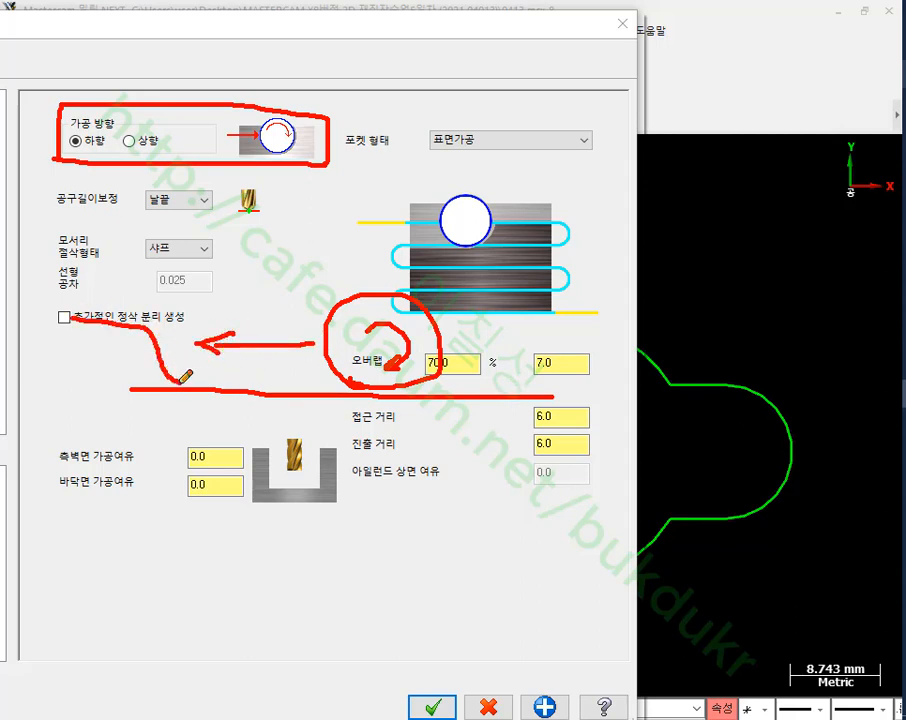
drag(208, 380, 112, 282)
drag(175, 384, 63, 238)
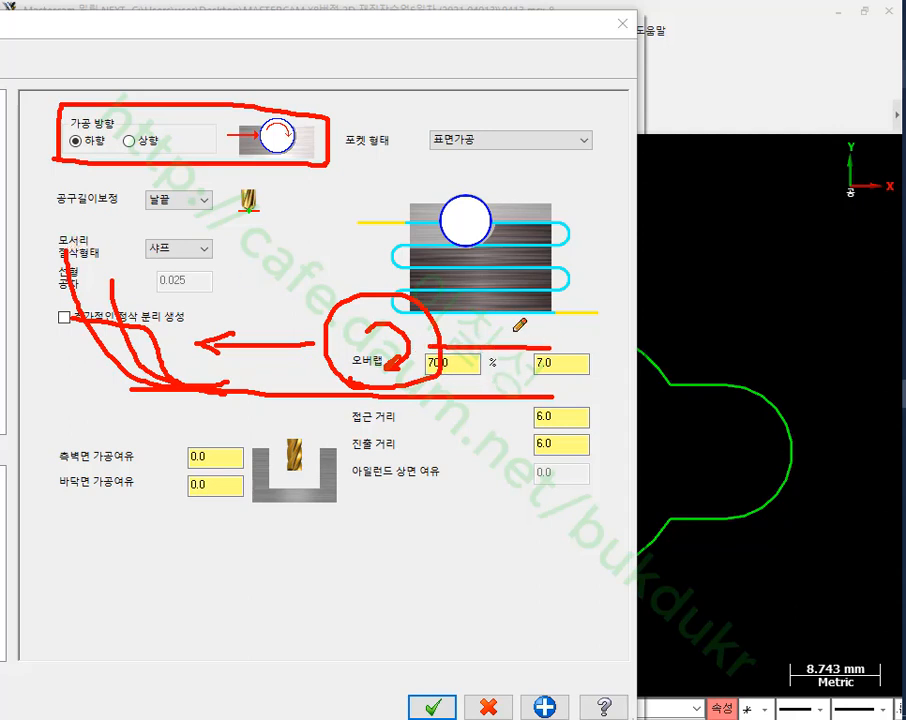
- Sketch the opposite feed arrow and its curved chip strokes in red, add further strokes to the first side, and clear all markings
drag(434, 347, 546, 343)
drag(514, 331, 532, 362)
mouse_move(590, 390)
mouse_down()
mouse_move(746, 286)
mouse_move(865, 270)
mouse_up()
drag(559, 396, 830, 396)
mouse_move(696, 304)
mouse_down()
mouse_move(698, 398)
mouse_move(693, 388)
mouse_up()
mouse_move(760, 283)
mouse_down()
mouse_move(749, 364)
mouse_move(716, 361)
mouse_move(745, 372)
mouse_up()
drag(820, 265, 777, 375)
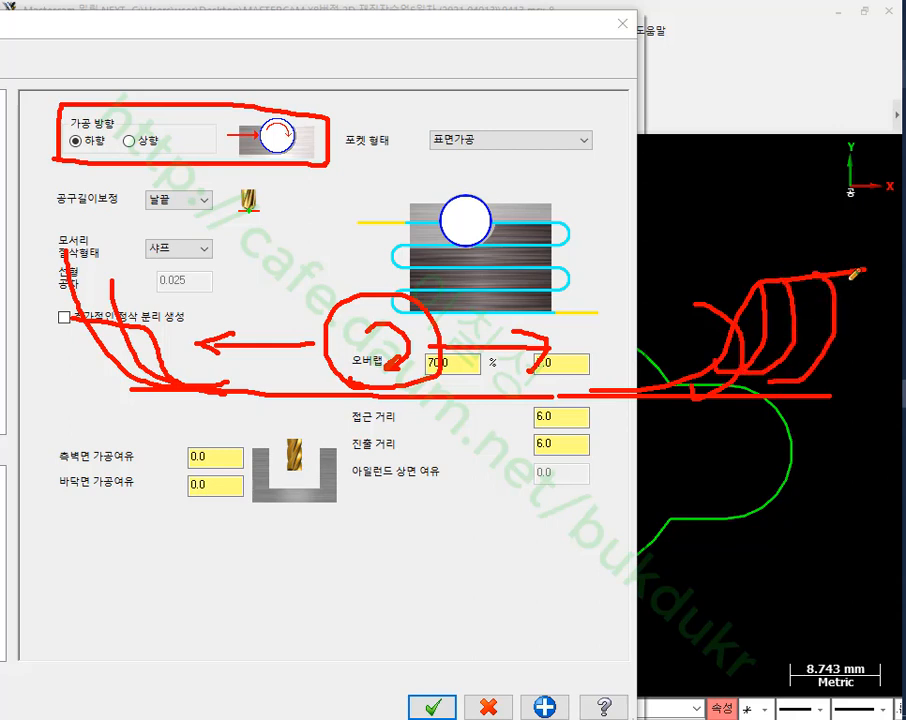
mouse_move(862, 269)
mouse_down()
mouse_move(858, 358)
mouse_move(812, 377)
mouse_up()
drag(760, 268, 768, 372)
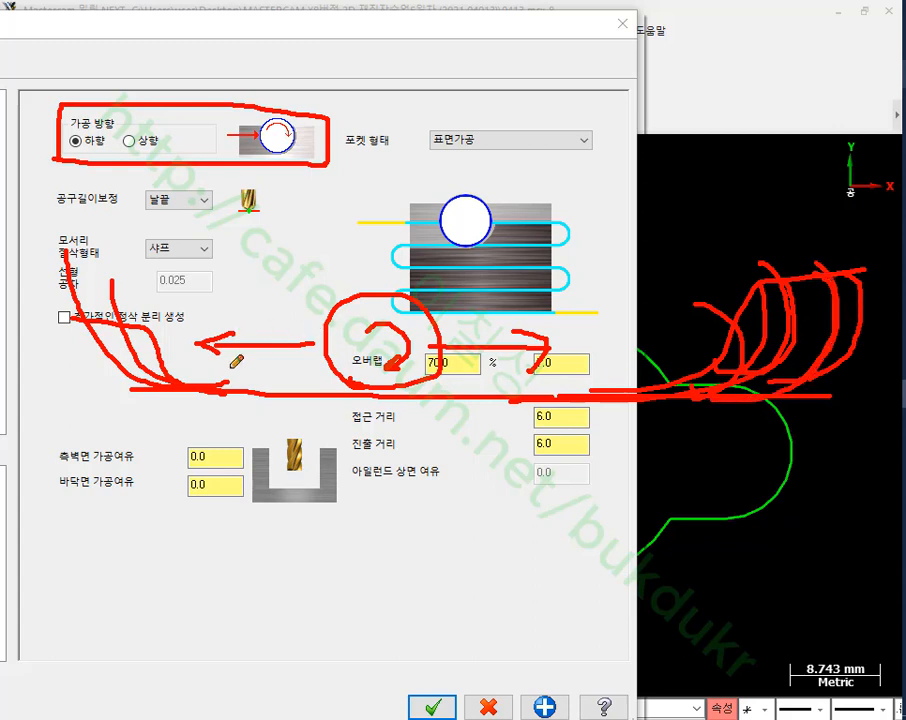
drag(205, 375, 93, 236)
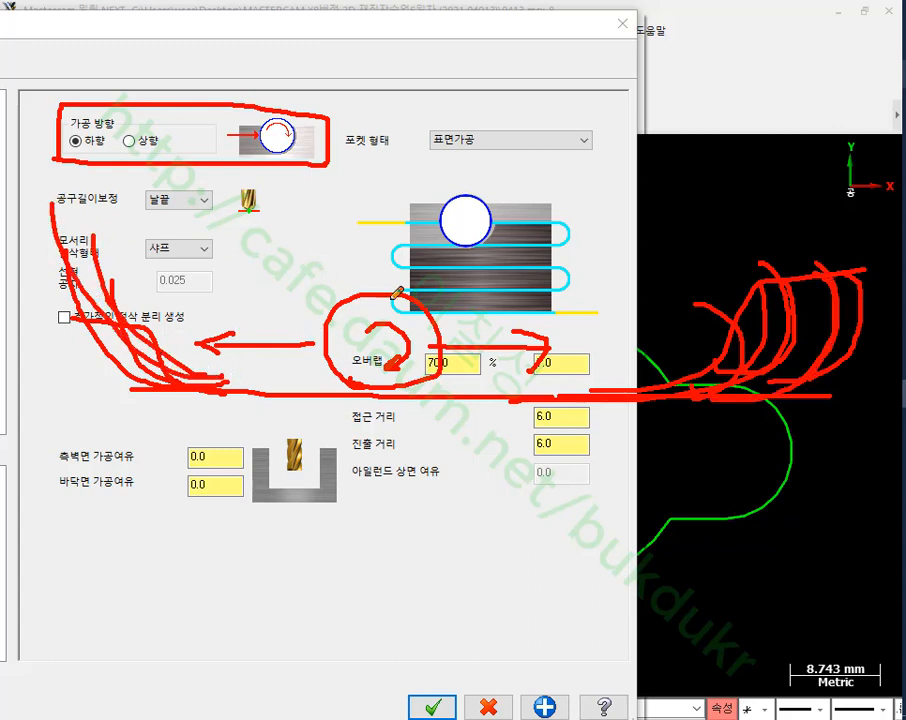
right_click(693, 230)
click(737, 427)
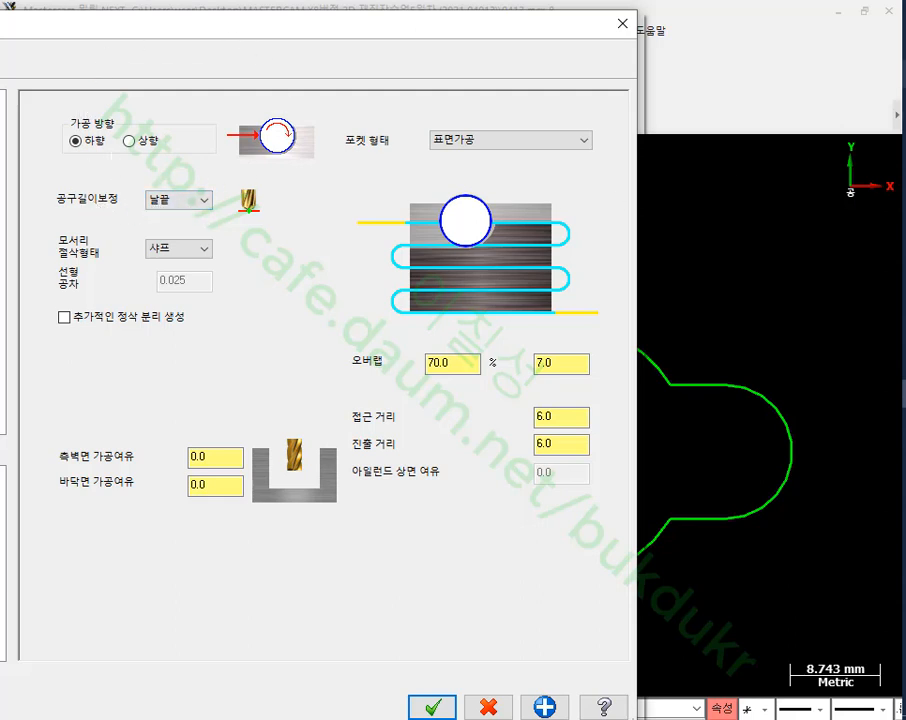
- Circle the tool length compensation picture in red and sketch a flat endmill standing on a workpiece block
mouse_move(268, 232)
mouse_down()
mouse_move(233, 196)
mouse_move(257, 240)
mouse_up()
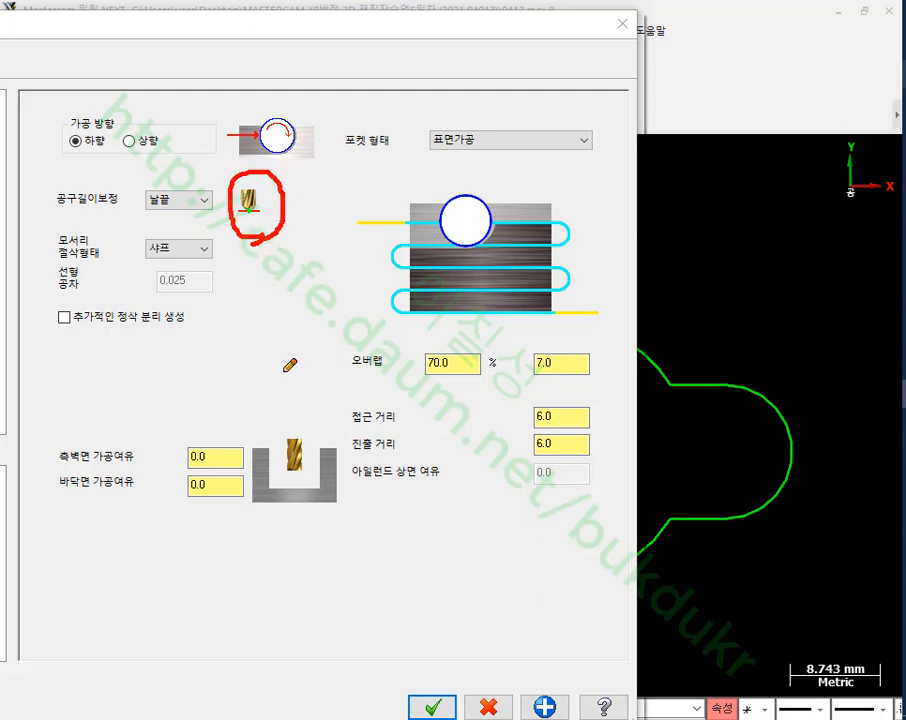
mouse_move(185, 262)
mouse_down()
mouse_move(181, 540)
mouse_move(297, 542)
mouse_up()
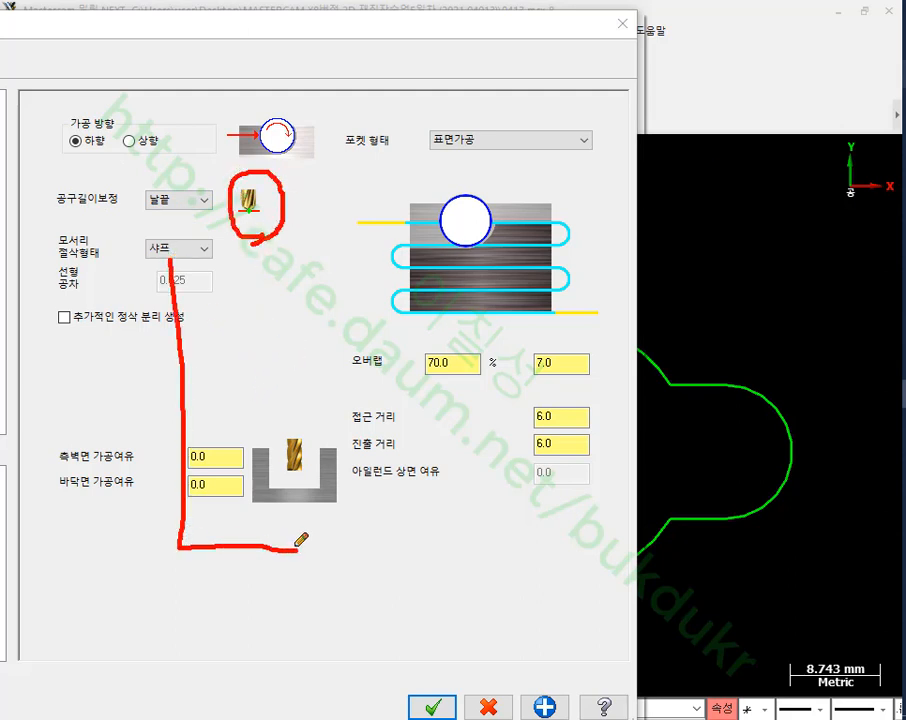
drag(298, 268, 300, 550)
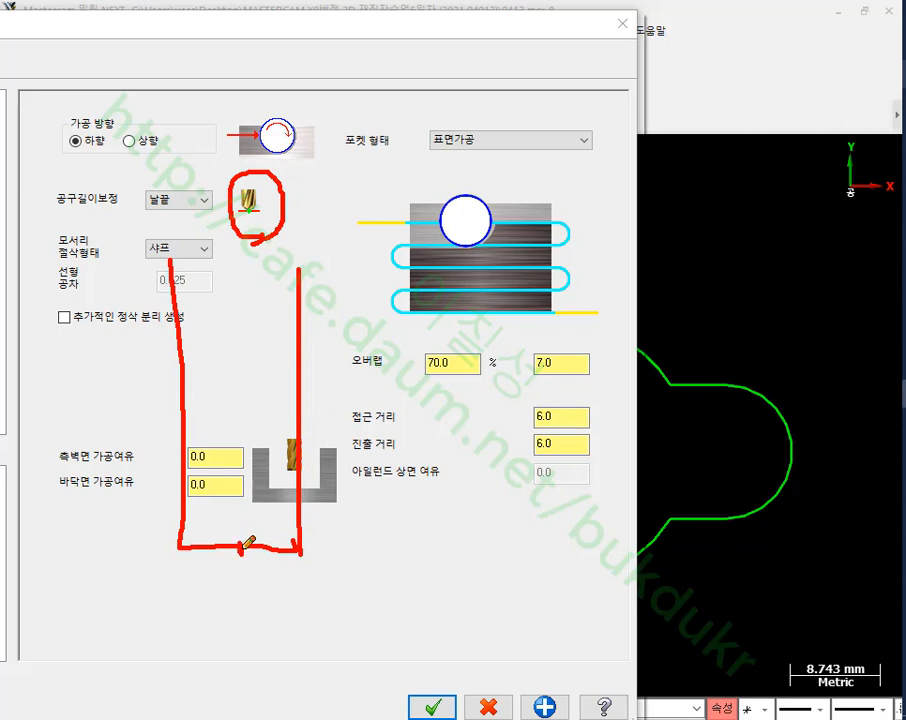
mouse_move(100, 551)
mouse_down()
mouse_move(325, 551)
mouse_move(347, 712)
mouse_up()
drag(113, 551, 122, 712)
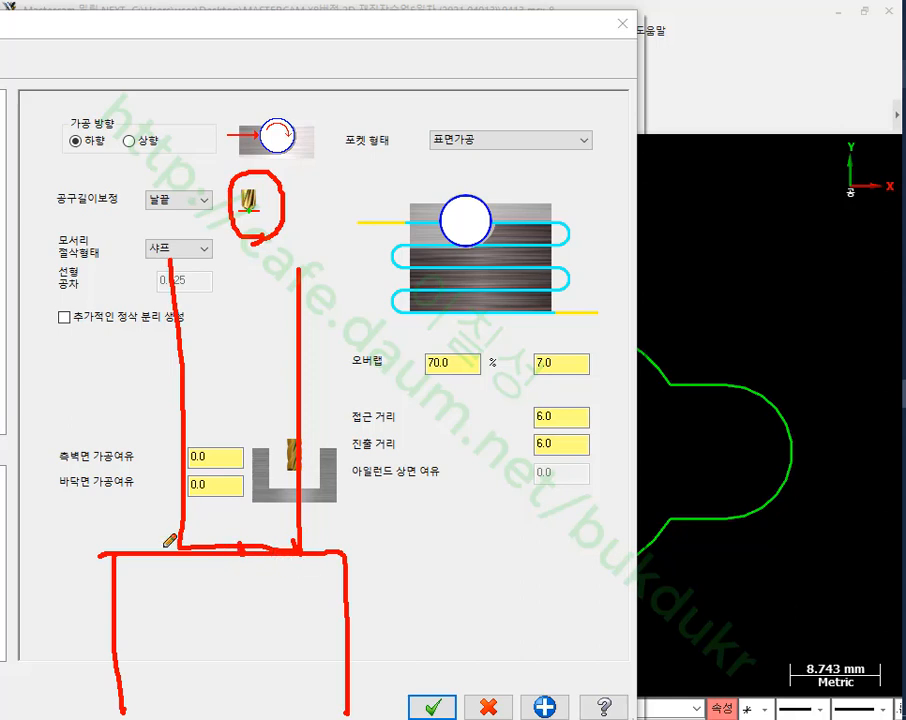
drag(110, 545, 345, 545)
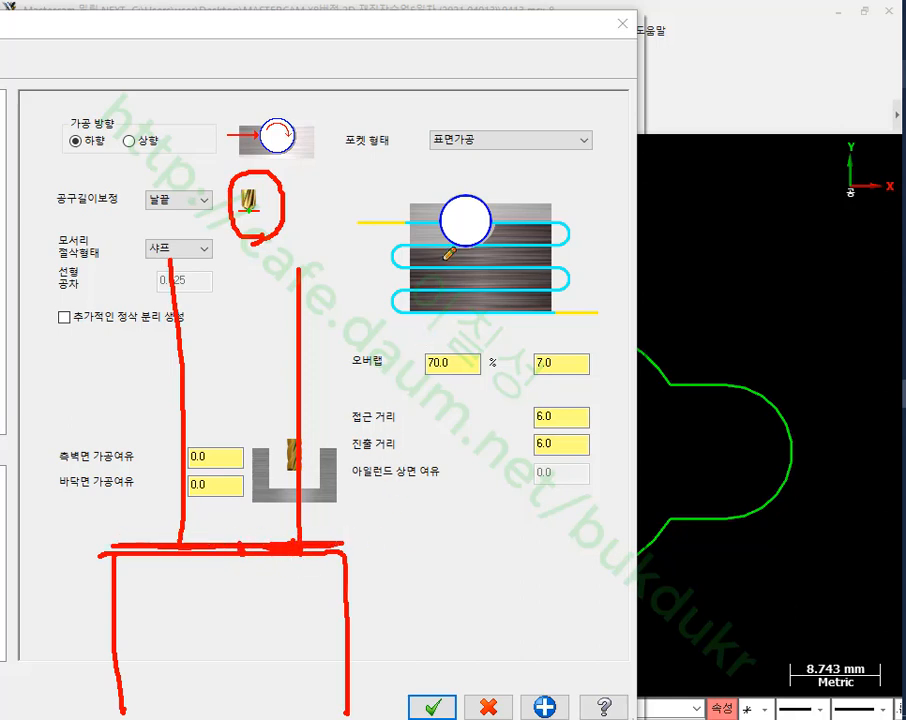
- Sketch a ball endmill with its center and tip marked, check off the tip compensation setting in red, and clear the markings
mouse_move(446, 257)
mouse_down()
mouse_move(448, 540)
mouse_move(466, 586)
mouse_move(504, 611)
mouse_move(554, 610)
mouse_move(580, 582)
mouse_move(588, 550)
mouse_move(588, 243)
mouse_up()
mouse_move(515, 541)
mouse_down()
mouse_move(523, 554)
mouse_move(541, 547)
mouse_up()
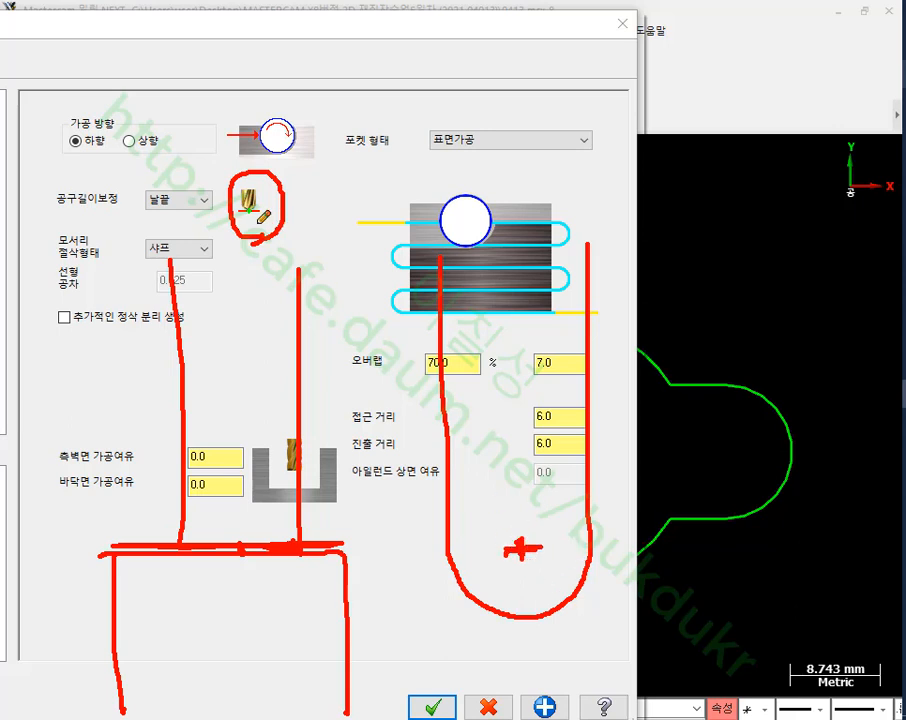
mouse_move(166, 168)
mouse_down()
mouse_move(179, 189)
mouse_move(212, 155)
mouse_up()
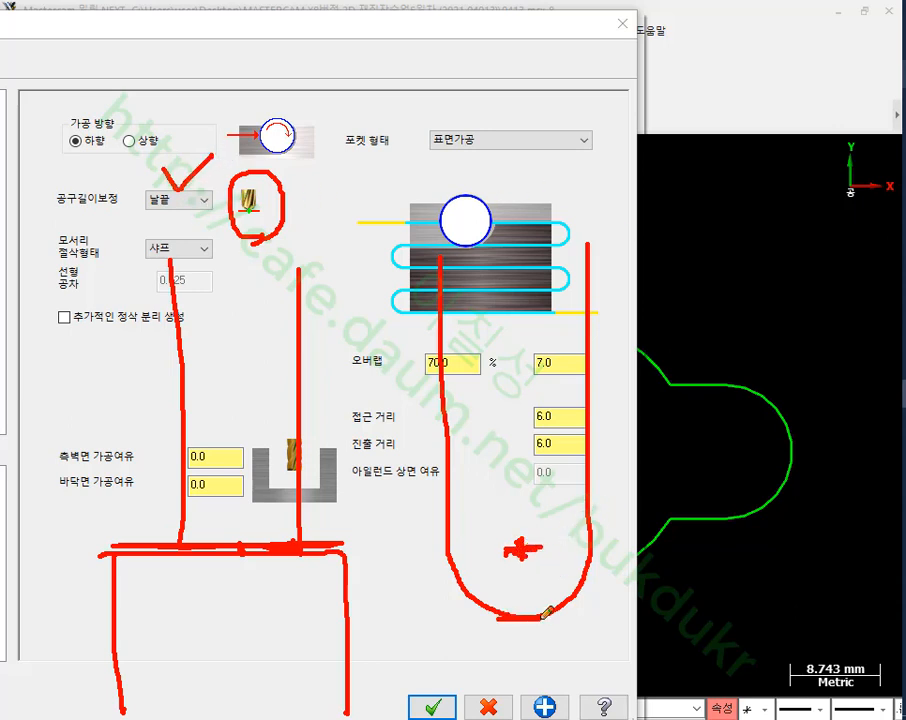
drag(548, 617, 498, 617)
drag(523, 611, 524, 609)
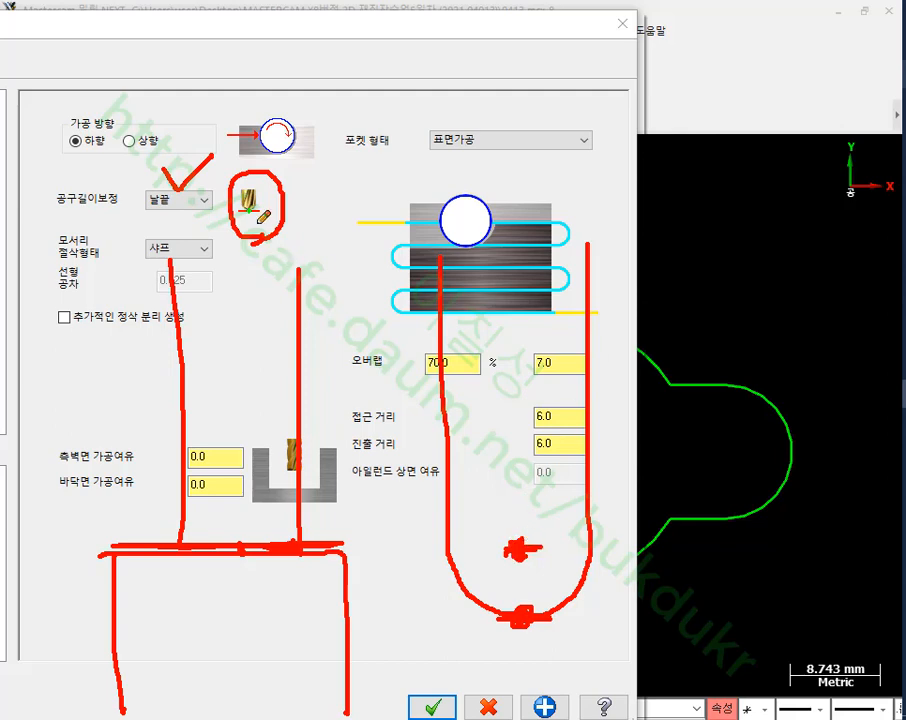
right_click(724, 237)
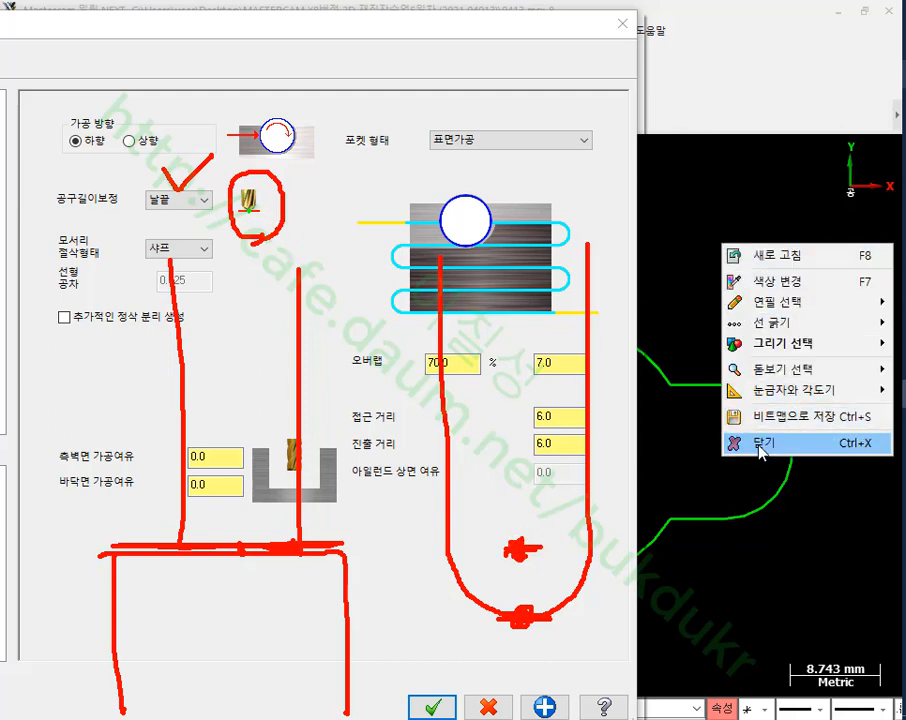
click(722, 441)
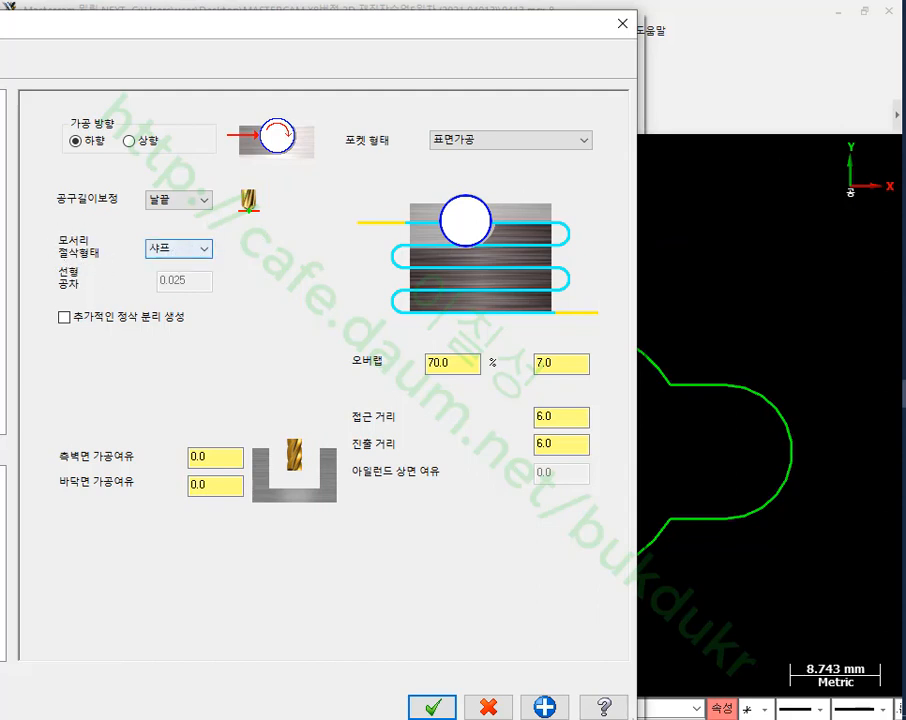
- Sketch a rectangular part with rounded and sharp tool paths around its corner, mark the corner cutting setting in red, and clear the markings
mouse_move(462, 603)
mouse_down()
mouse_move(507, 272)
mouse_move(803, 457)
mouse_move(609, 588)
mouse_move(466, 590)
mouse_up()
mouse_move(406, 578)
mouse_down()
mouse_move(421, 297)
mouse_move(596, 237)
mouse_move(601, 224)
mouse_move(594, 265)
mouse_up()
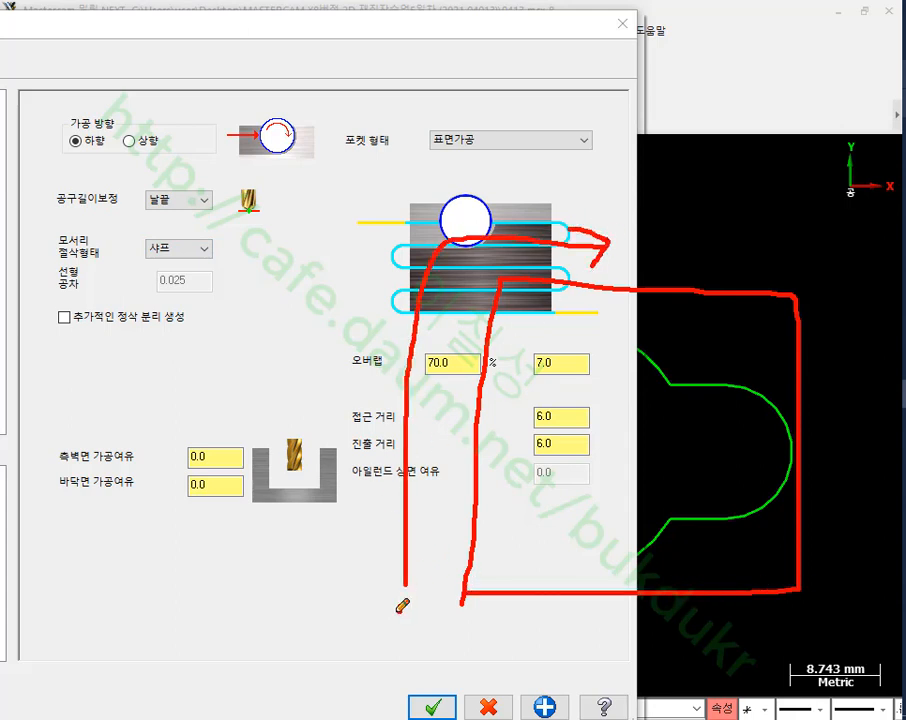
mouse_move(398, 611)
mouse_down()
mouse_move(441, 545)
mouse_move(382, 593)
mouse_move(373, 571)
mouse_up()
mouse_move(404, 568)
mouse_down()
mouse_move(441, 273)
mouse_move(625, 228)
mouse_move(600, 268)
mouse_up()
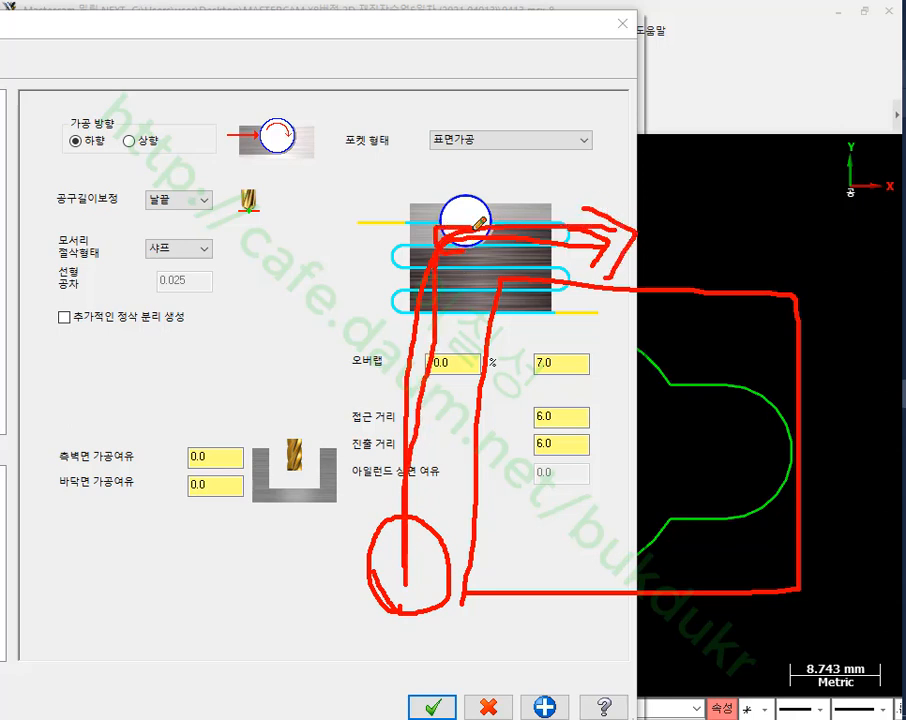
mouse_move(410, 440)
mouse_down()
mouse_move(412, 297)
mouse_move(455, 225)
mouse_up()
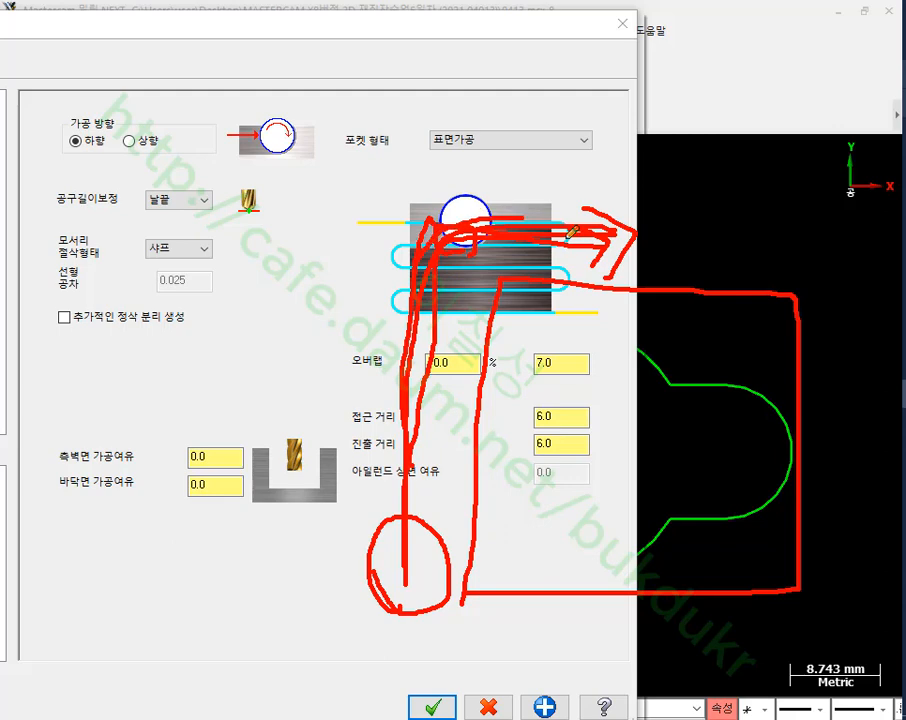
drag(47, 257, 269, 255)
right_click(334, 277)
click(373, 476)
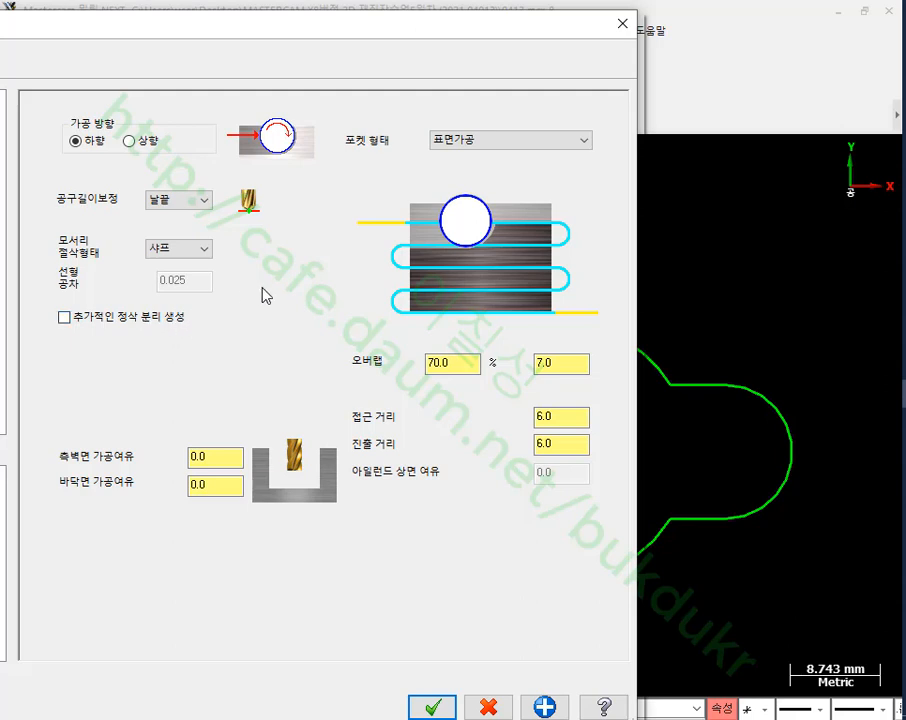
- Circle the wall and floor stock allowance settings in red and underline both values
click(222, 489)
key(ctrl+2)
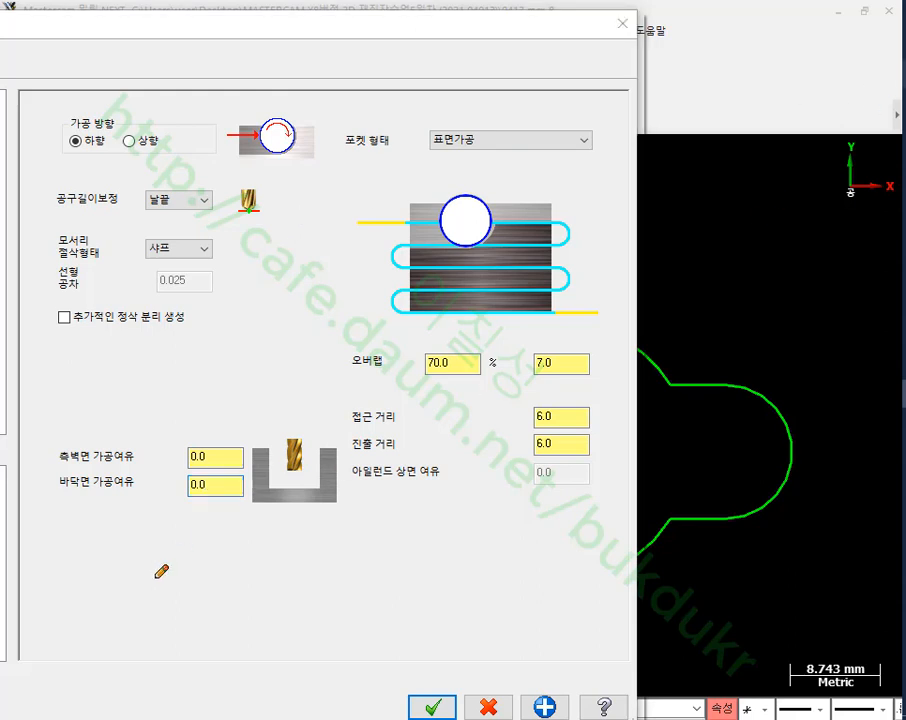
mouse_move(236, 543)
mouse_down()
mouse_move(138, 508)
mouse_move(306, 389)
mouse_move(256, 541)
mouse_move(230, 545)
mouse_up()
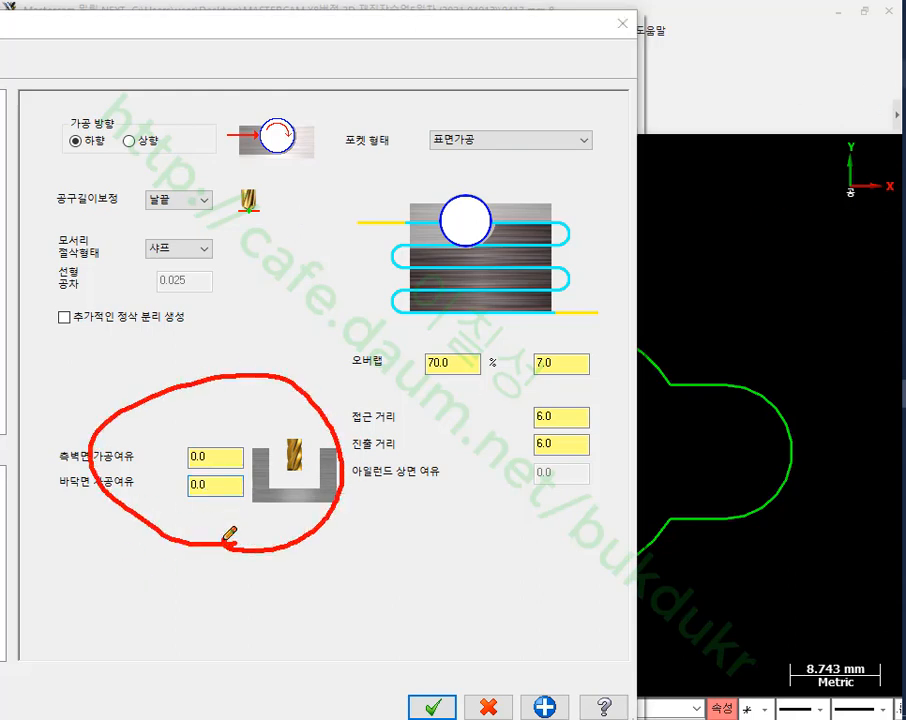
drag(174, 471, 250, 467)
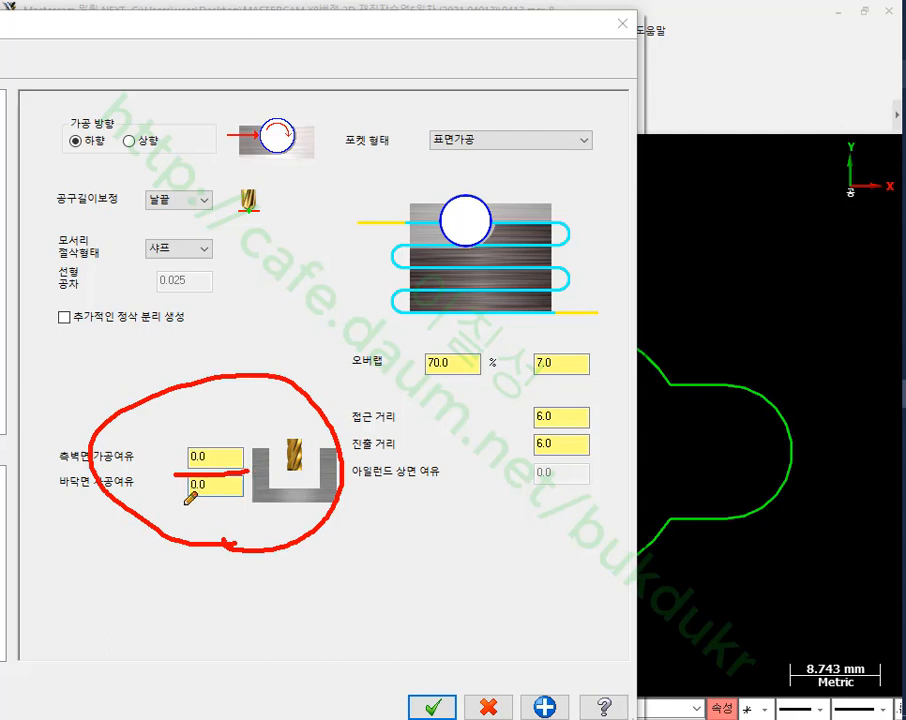
drag(182, 505, 240, 503)
- Write a short red Korean note beneath the stock allowance settings, then add a minus sign, a large circle and a plus sign beside it
mouse_move(152, 581)
mouse_down()
mouse_move(182, 600)
mouse_move(162, 600)
mouse_move(175, 606)
mouse_up()
mouse_move(168, 638)
mouse_down()
mouse_move(180, 680)
mouse_move(180, 652)
mouse_up()
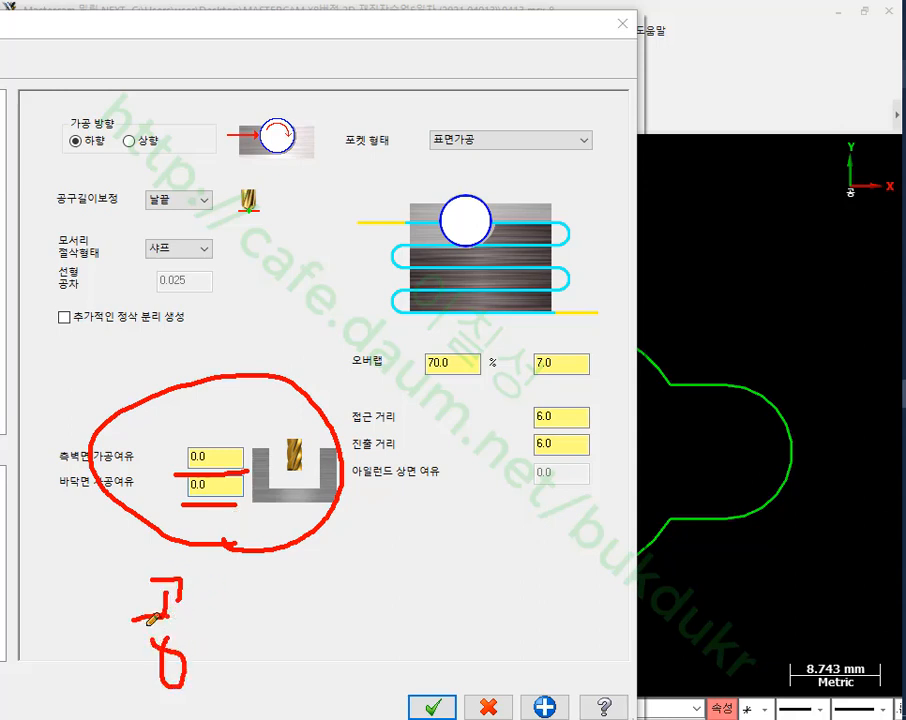
drag(268, 618, 322, 612)
drag(396, 652, 428, 680)
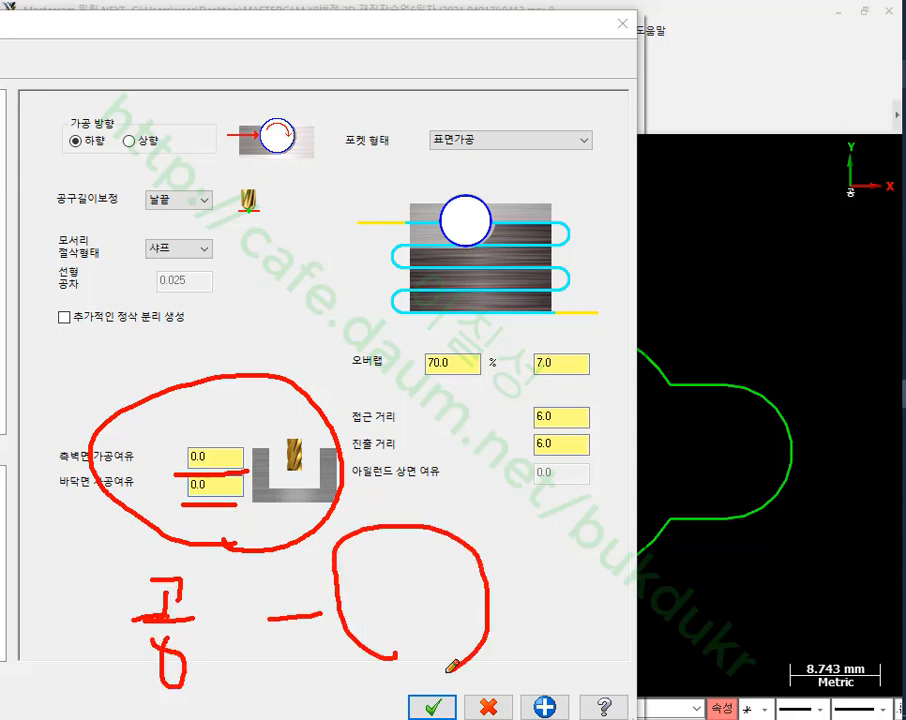
mouse_move(275, 666)
mouse_down()
mouse_move(320, 662)
mouse_move(306, 690)
mouse_up()
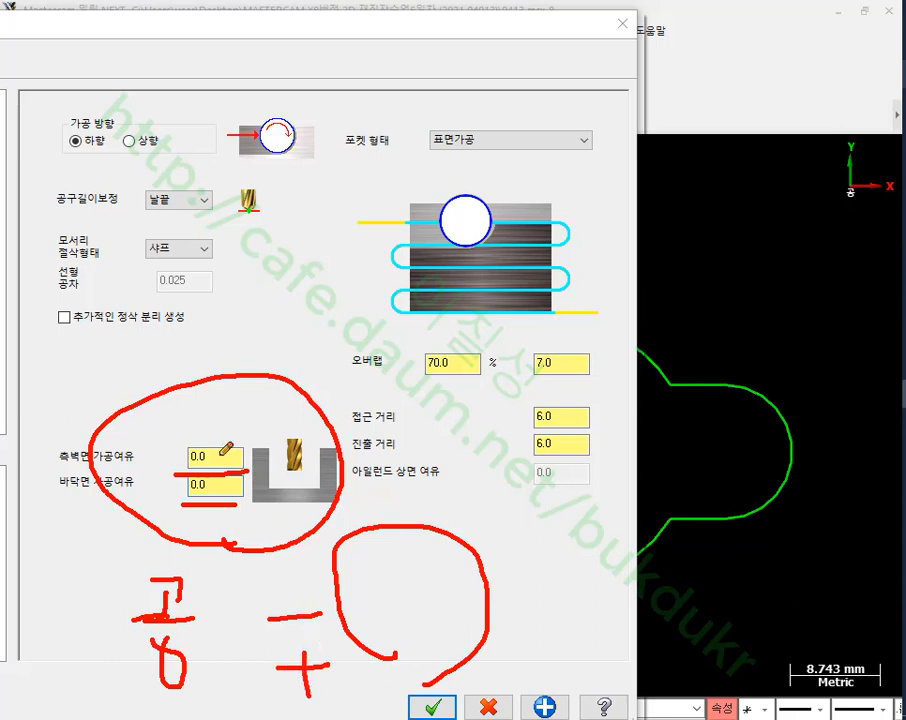
- Circle the wall stock allowance value in red, write +0.05 above it, and frame and underline the note
mouse_move(198, 436)
mouse_down()
mouse_move(186, 436)
mouse_move(218, 454)
mouse_up()
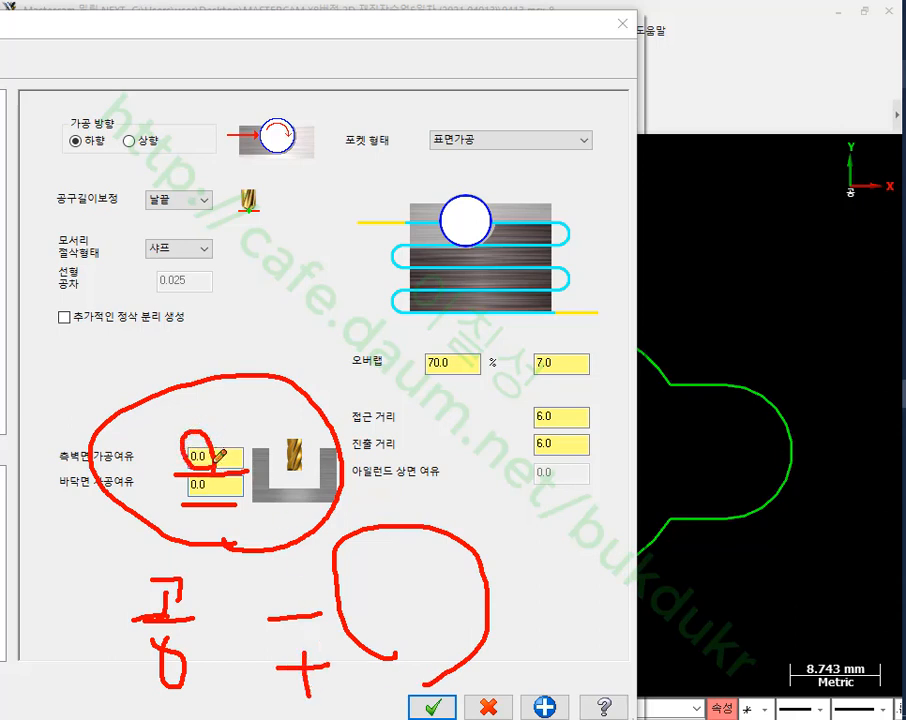
drag(188, 414, 227, 413)
mouse_move(204, 398)
mouse_down()
mouse_move(208, 431)
mouse_move(246, 413)
mouse_move(257, 427)
mouse_move(273, 410)
mouse_move(300, 438)
mouse_move(319, 409)
mouse_up()
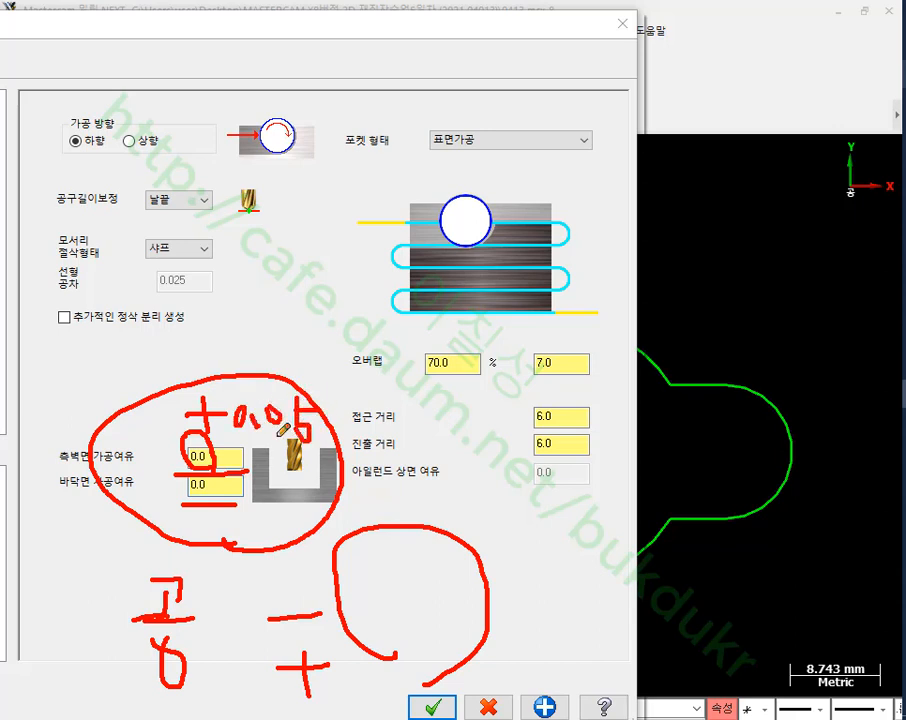
drag(195, 448, 316, 447)
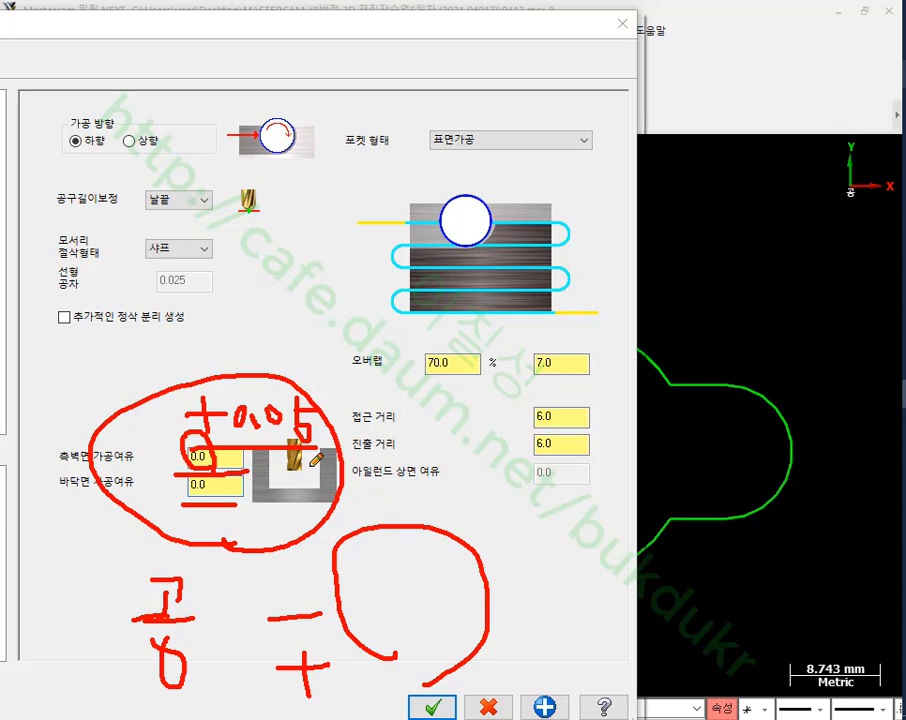
mouse_move(162, 425)
mouse_down()
mouse_move(296, 358)
mouse_move(357, 420)
mouse_move(220, 422)
mouse_up()
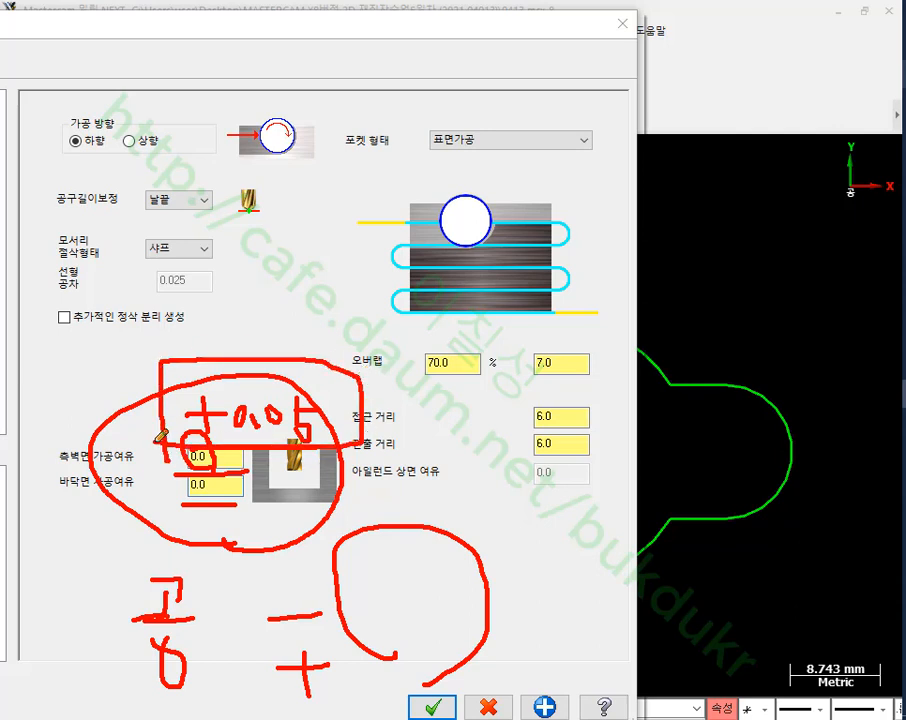
drag(160, 437, 365, 442)
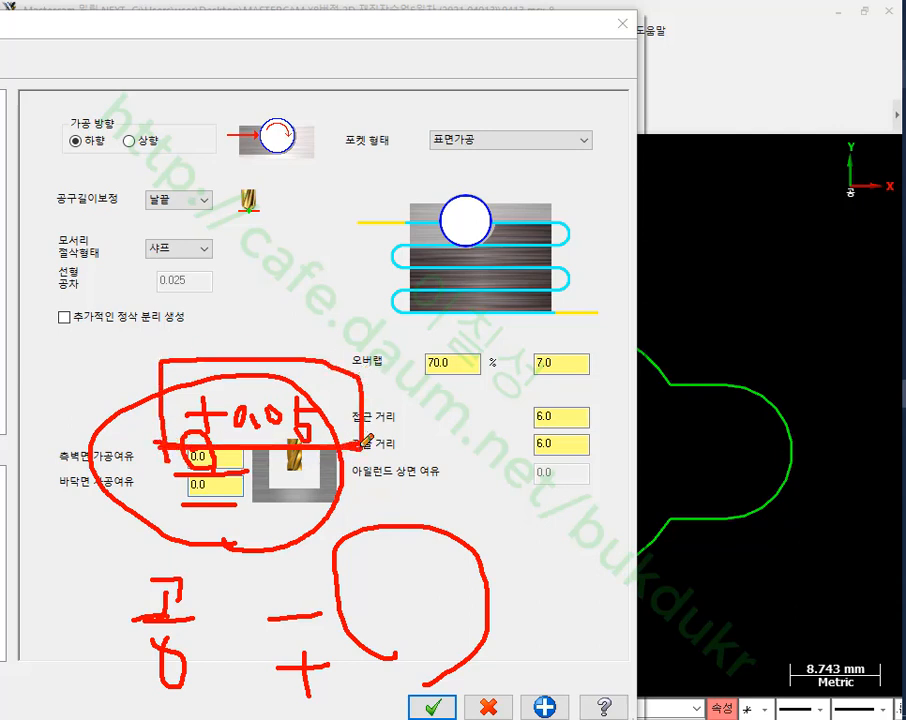
- Write G41 in red beside the stock allowance notes, circle it, and clear all markings
mouse_move(520, 497)
mouse_down()
mouse_move(507, 486)
mouse_move(498, 540)
mouse_up()
mouse_move(480, 523)
mouse_down()
mouse_move(505, 521)
mouse_move(507, 542)
mouse_up()
mouse_move(532, 499)
mouse_down()
mouse_move(558, 541)
mouse_move(551, 563)
mouse_up()
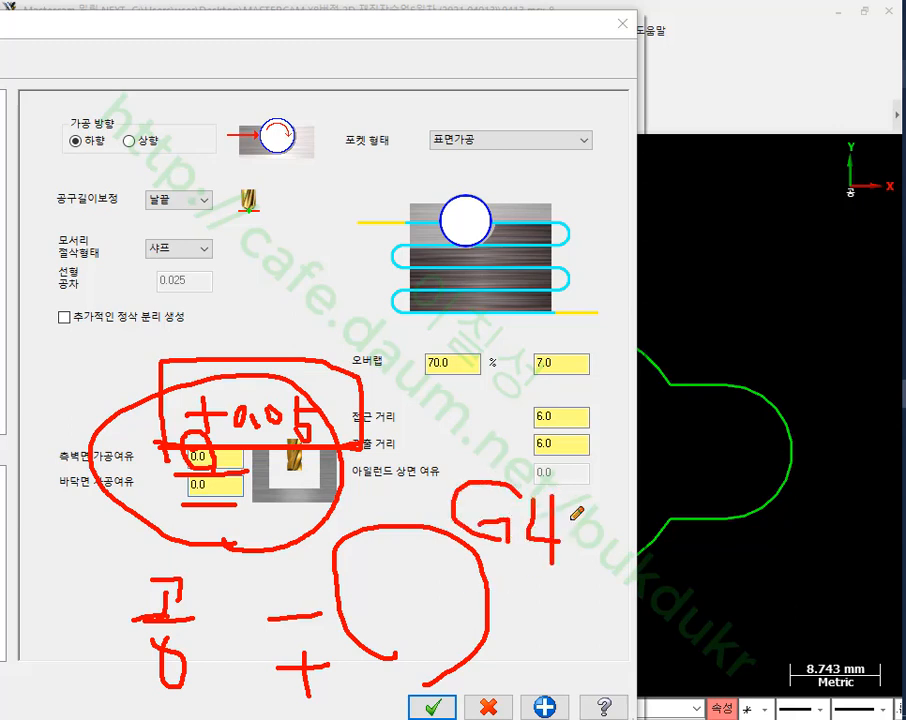
mouse_move(577, 513)
mouse_down()
mouse_move(603, 578)
mouse_move(471, 467)
mouse_move(609, 574)
mouse_up()
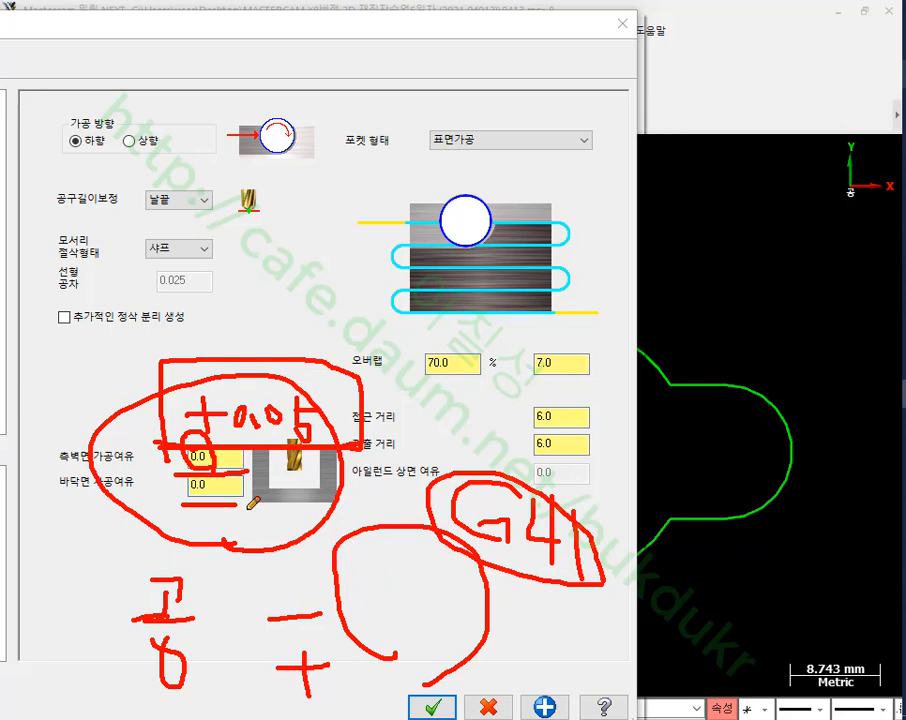
right_click(688, 313)
click(752, 510)
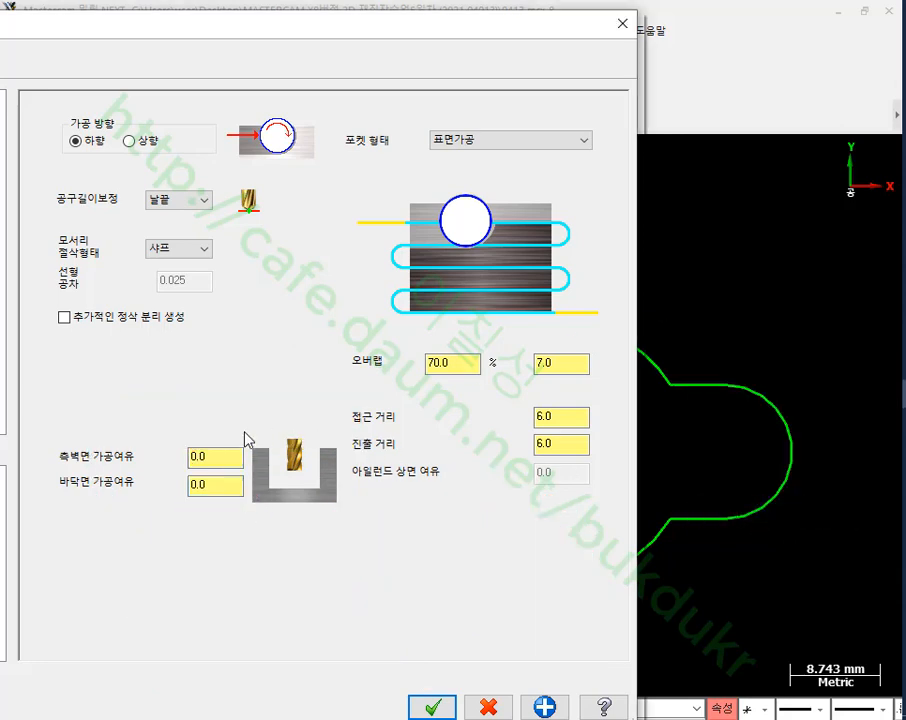
- Write two red labels side by side over the cut parameters, circle each one, and draw a line beneath both
click(223, 458)
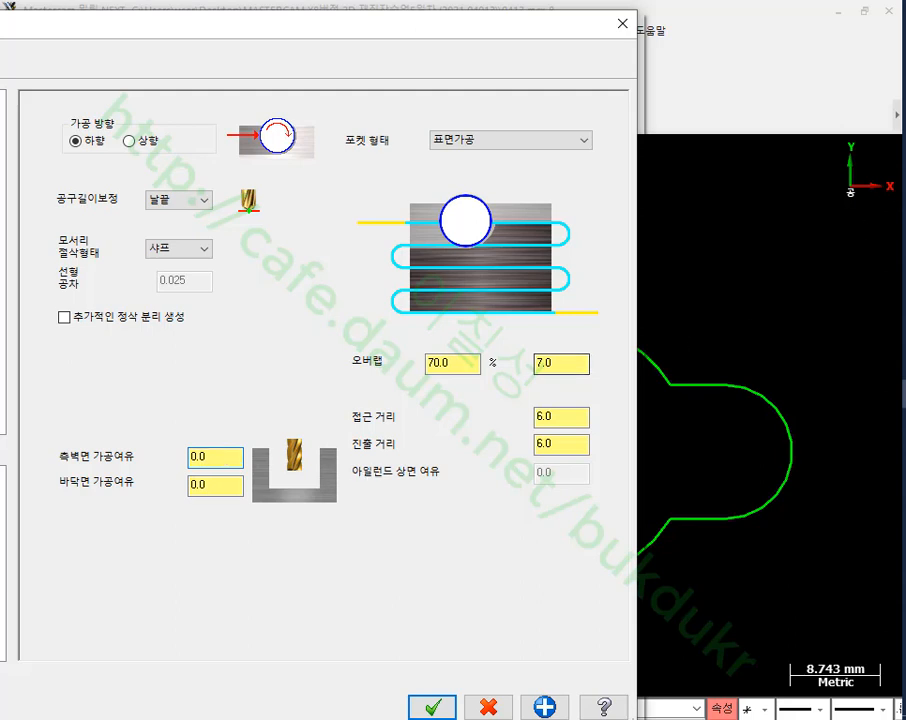
mouse_move(287, 246)
mouse_down()
mouse_move(300, 370)
mouse_move(330, 360)
mouse_move(305, 316)
mouse_up()
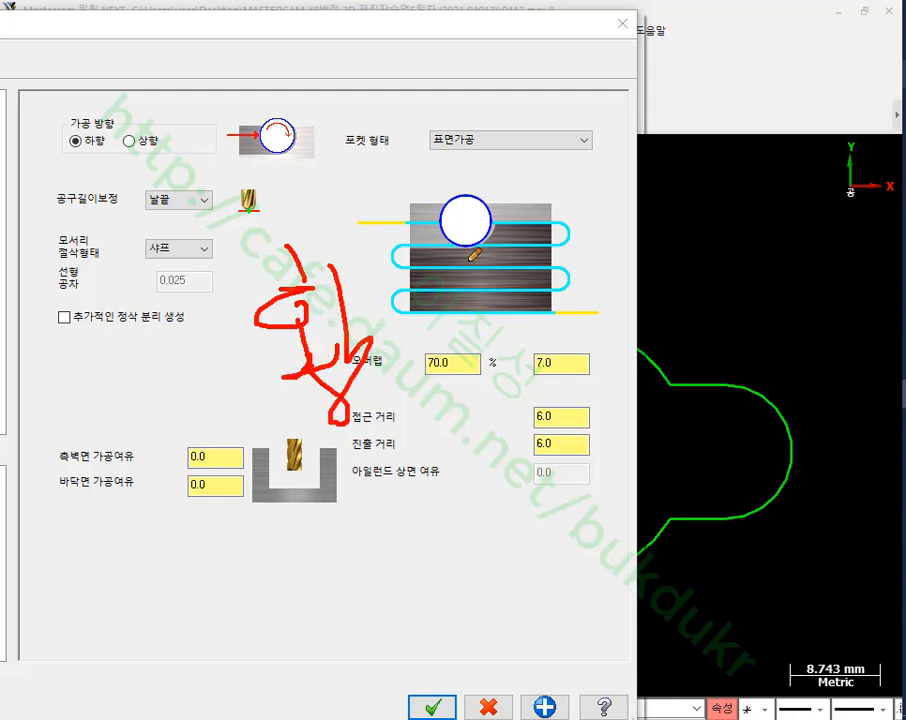
mouse_move(545, 262)
mouse_down()
mouse_move(582, 248)
mouse_move(633, 265)
mouse_move(659, 396)
mouse_up()
mouse_move(640, 452)
mouse_down()
mouse_move(686, 228)
mouse_move(664, 459)
mouse_up()
mouse_move(328, 420)
mouse_down()
mouse_move(385, 195)
mouse_move(356, 437)
mouse_up()
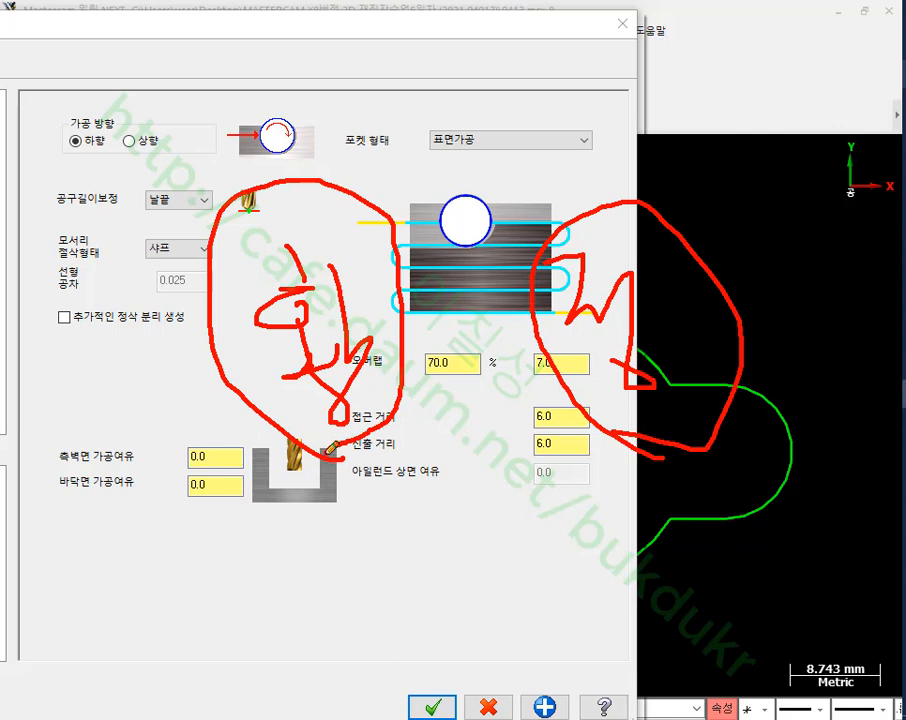
drag(266, 455, 427, 428)
drag(340, 436, 721, 436)
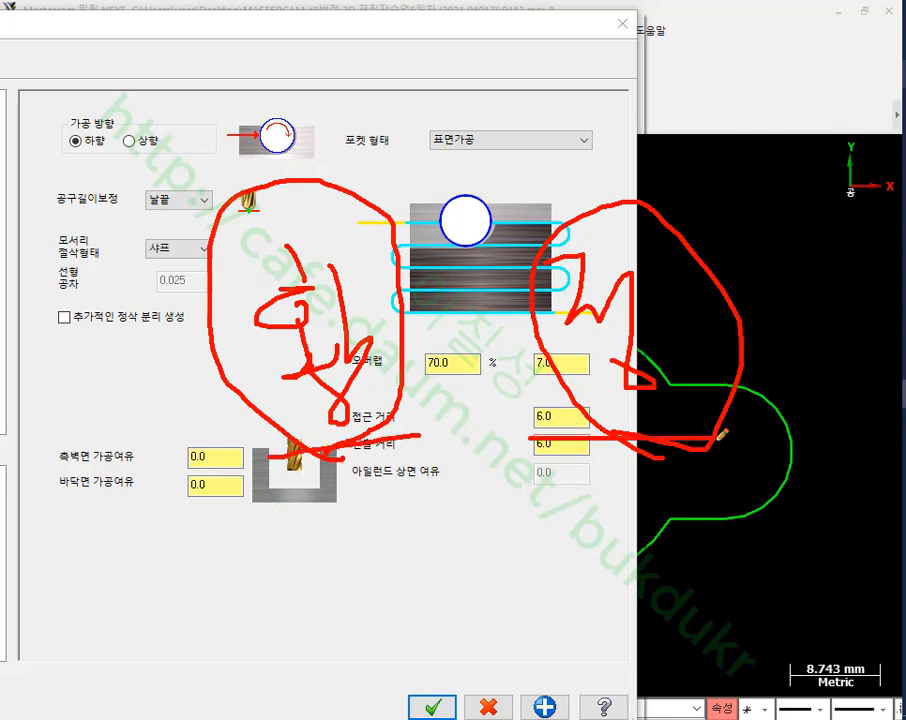
- Draw a second red outline around each of the two labels and underline both again
mouse_move(305, 455)
mouse_down()
mouse_move(242, 316)
mouse_move(345, 145)
mouse_move(414, 428)
mouse_move(320, 450)
mouse_up()
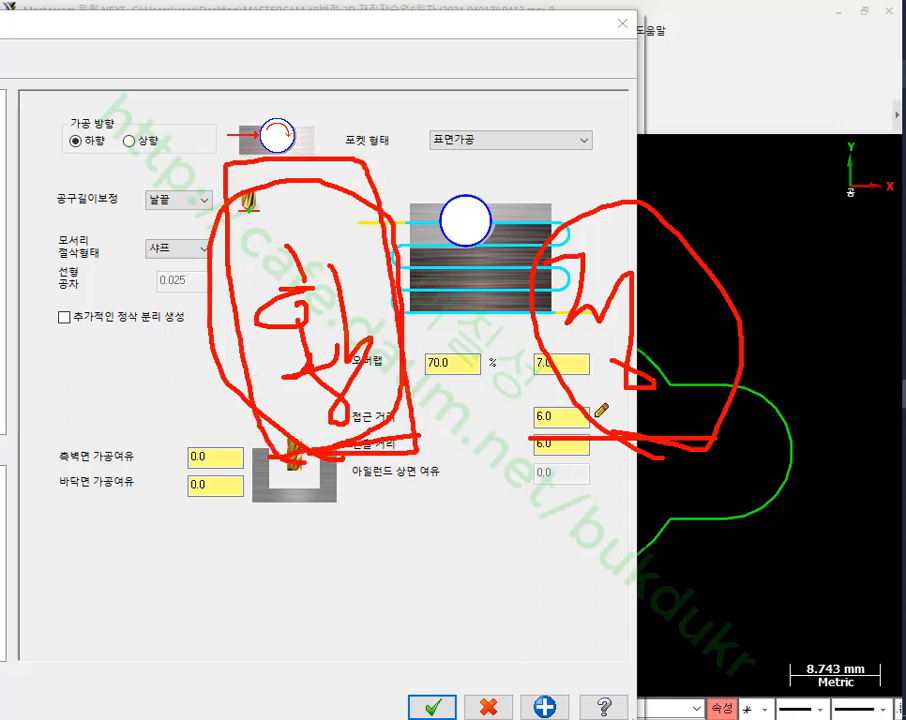
mouse_move(598, 412)
mouse_down()
mouse_move(570, 300)
mouse_move(660, 205)
mouse_move(712, 436)
mouse_up()
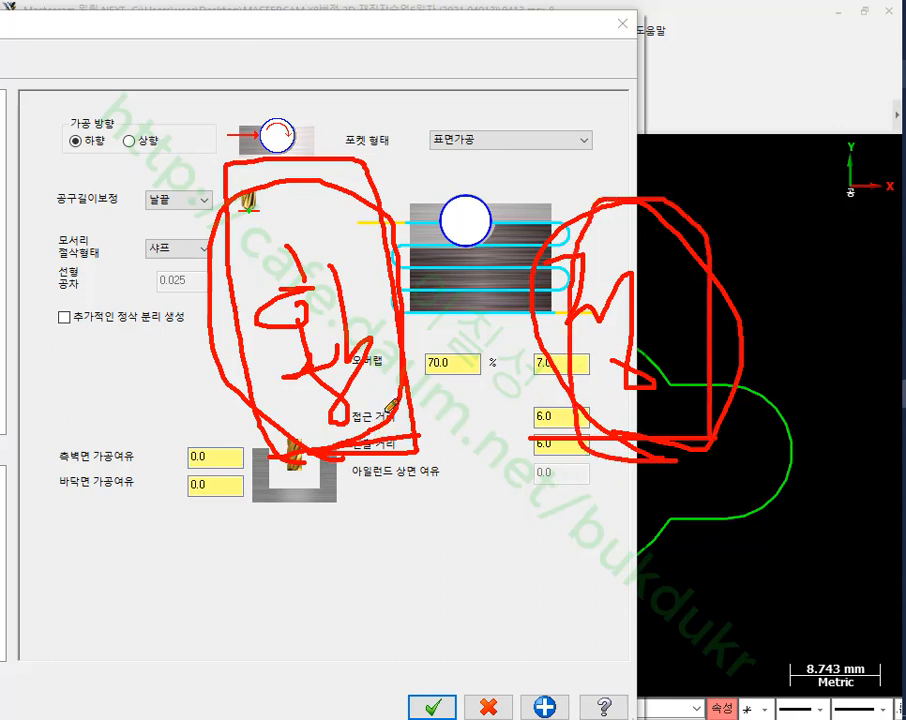
drag(280, 459, 388, 457)
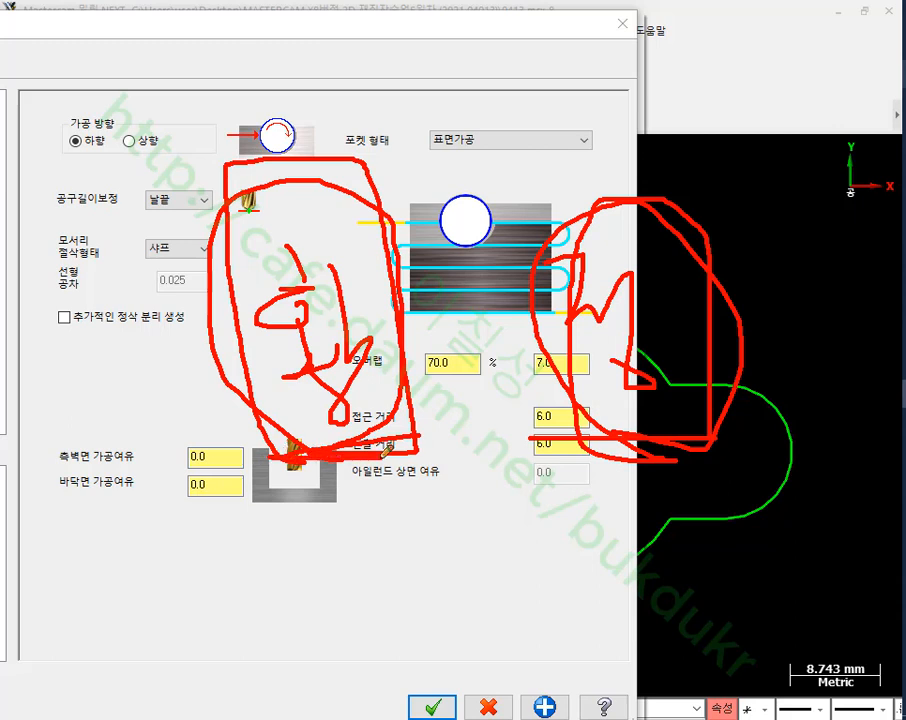
drag(551, 455, 692, 454)
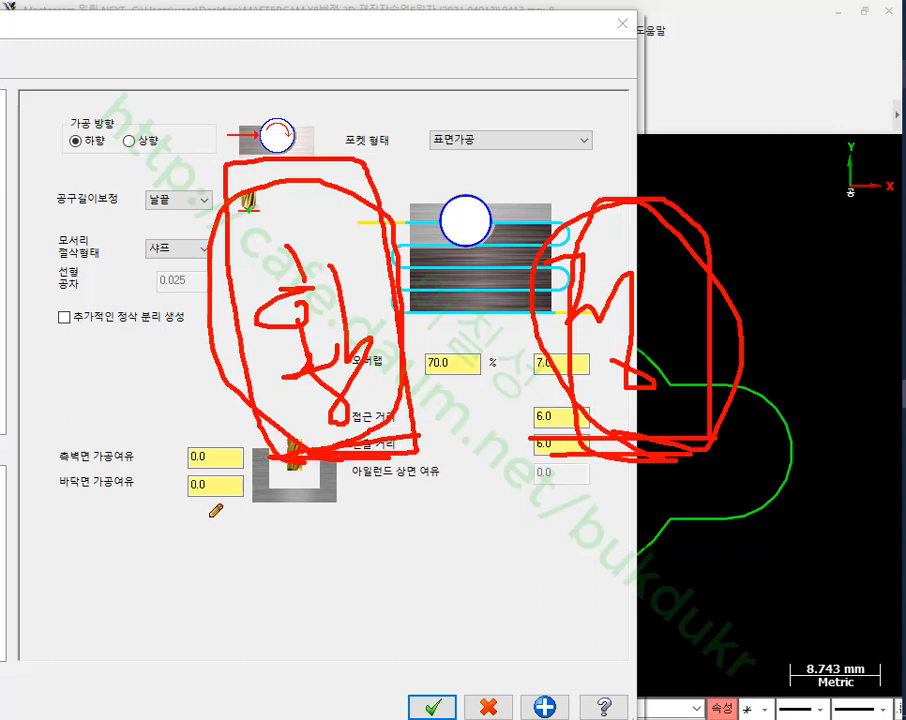
- Circle the wall and floor stock allowance values in red, underline both, and clear all markings
mouse_move(212, 514)
mouse_down()
mouse_move(200, 402)
mouse_move(214, 516)
mouse_move(198, 524)
mouse_up()
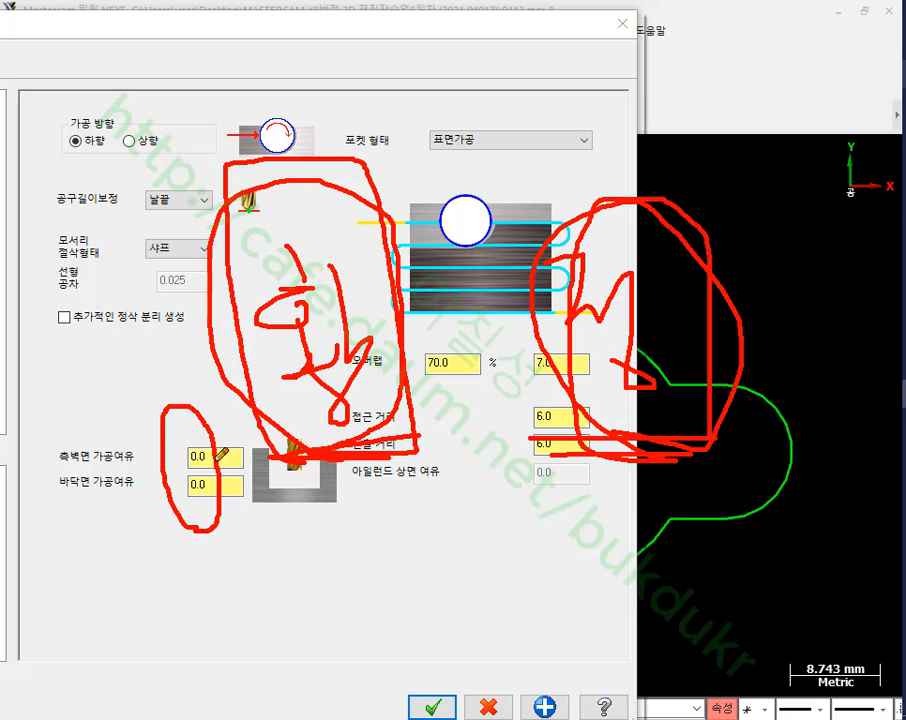
drag(183, 499, 245, 504)
drag(180, 470, 274, 470)
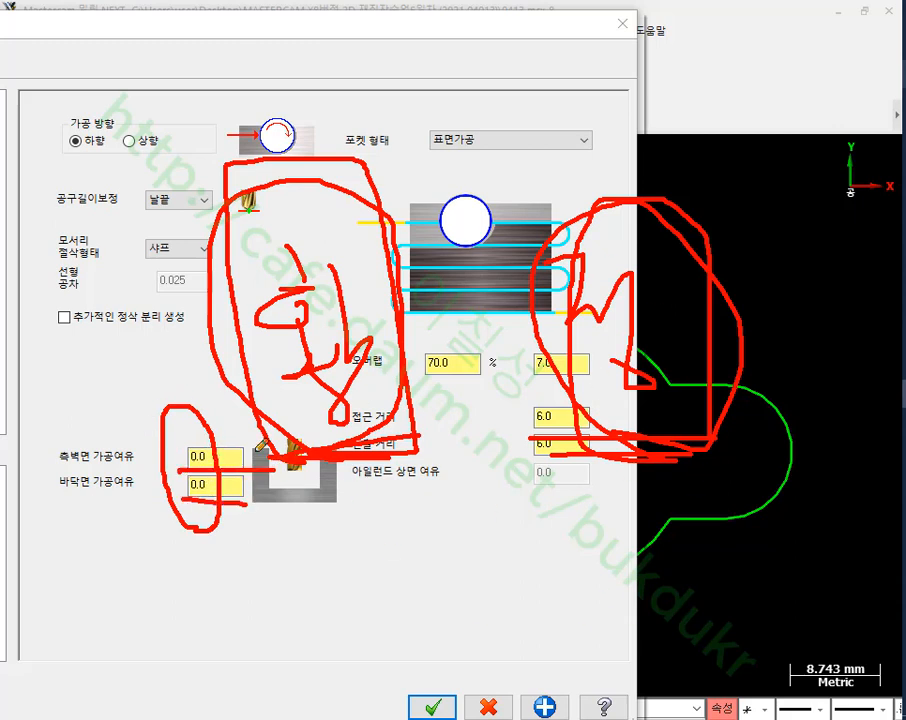
right_click(473, 528)
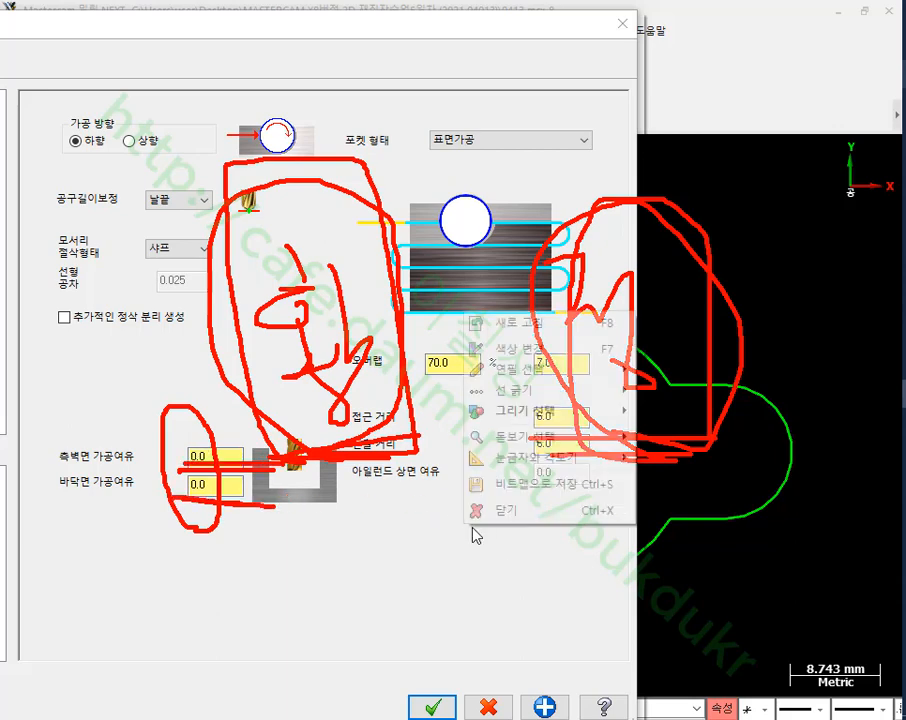
click(508, 512)
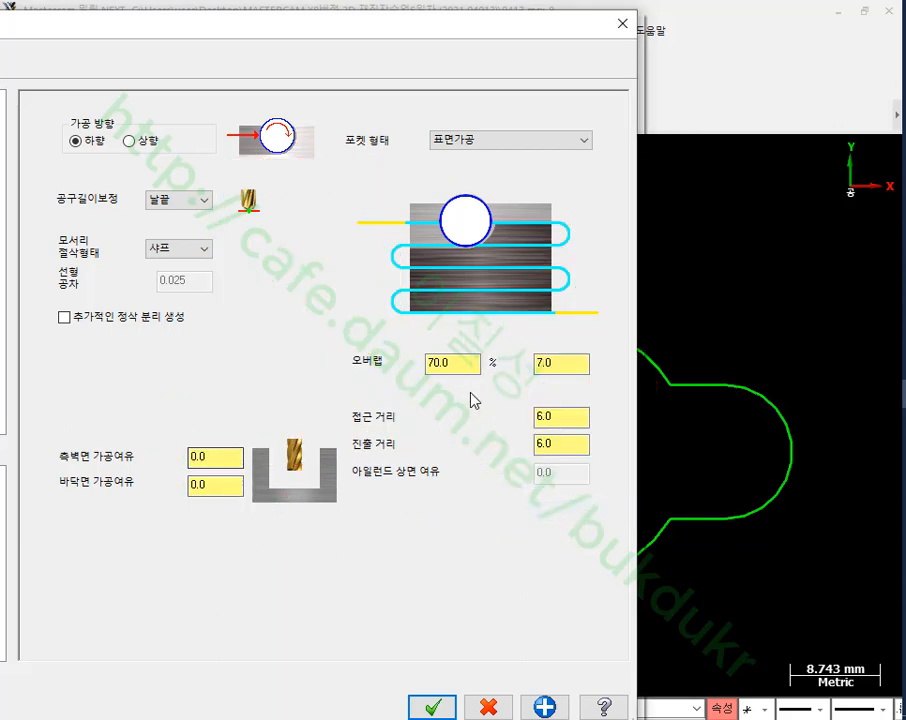
- Change the pocket type from facing to 표준 (standard)
click(462, 362)
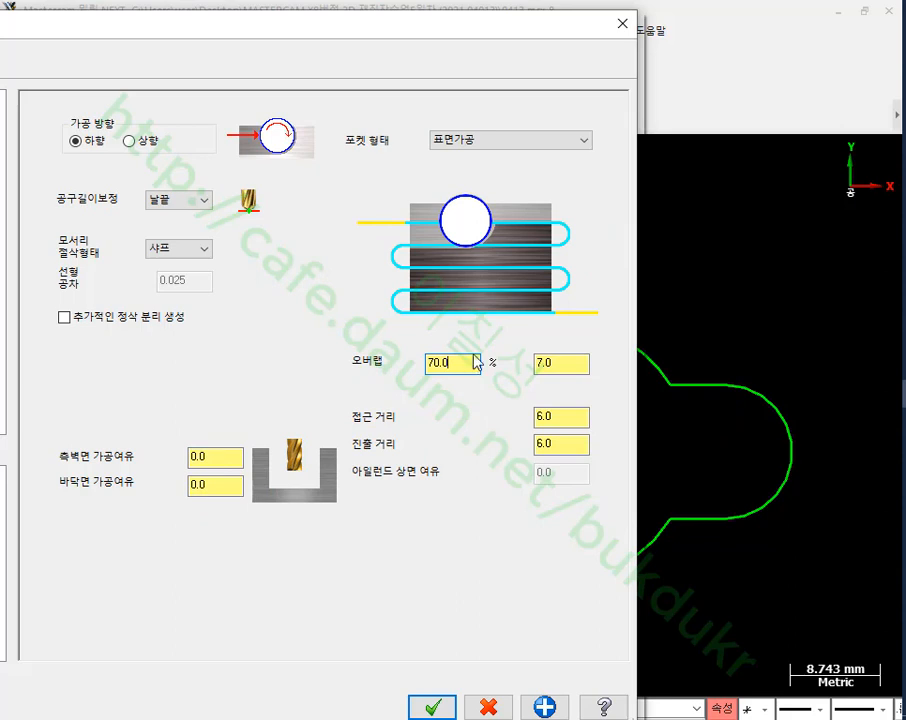
click(572, 140)
click(478, 151)
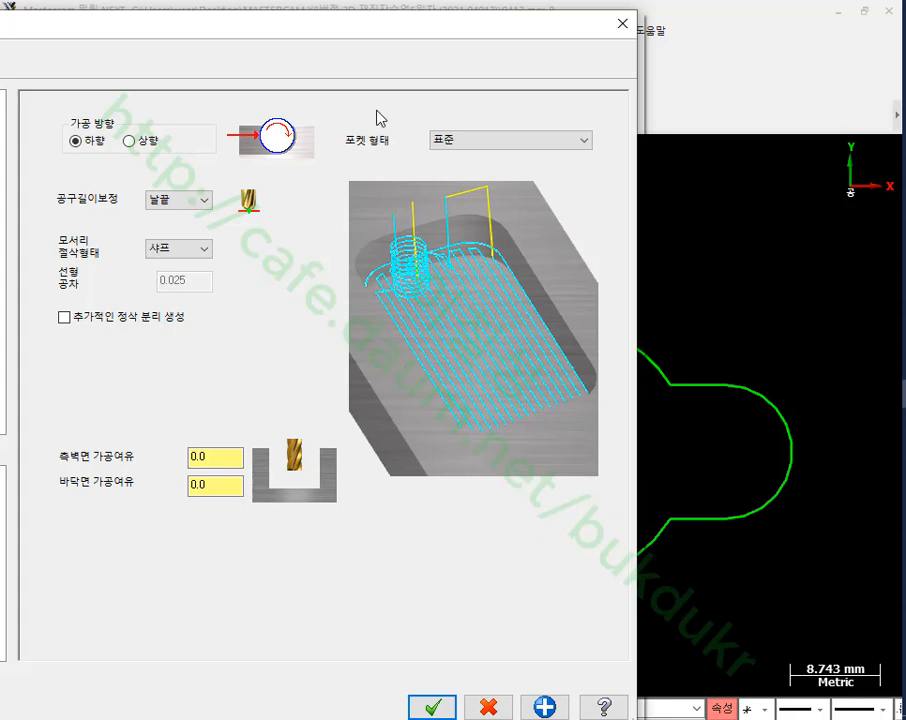
- Set roughing to the constant overlap spiral method (일정한 오버랩 나선형절삭) and enable cutting from the inside to the outside
drag(142, 29, 614, 37)
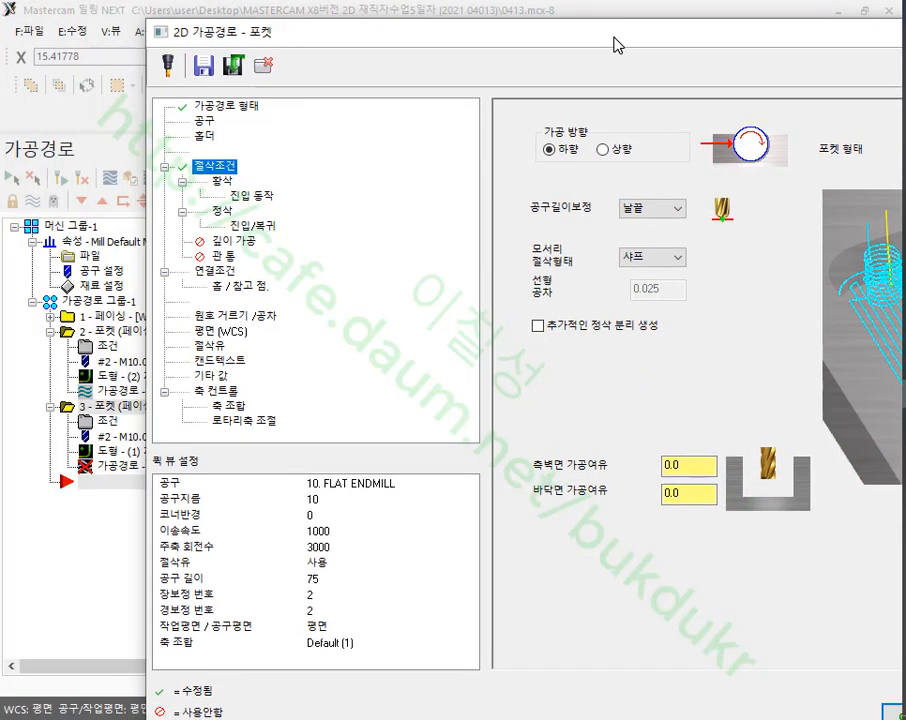
click(223, 181)
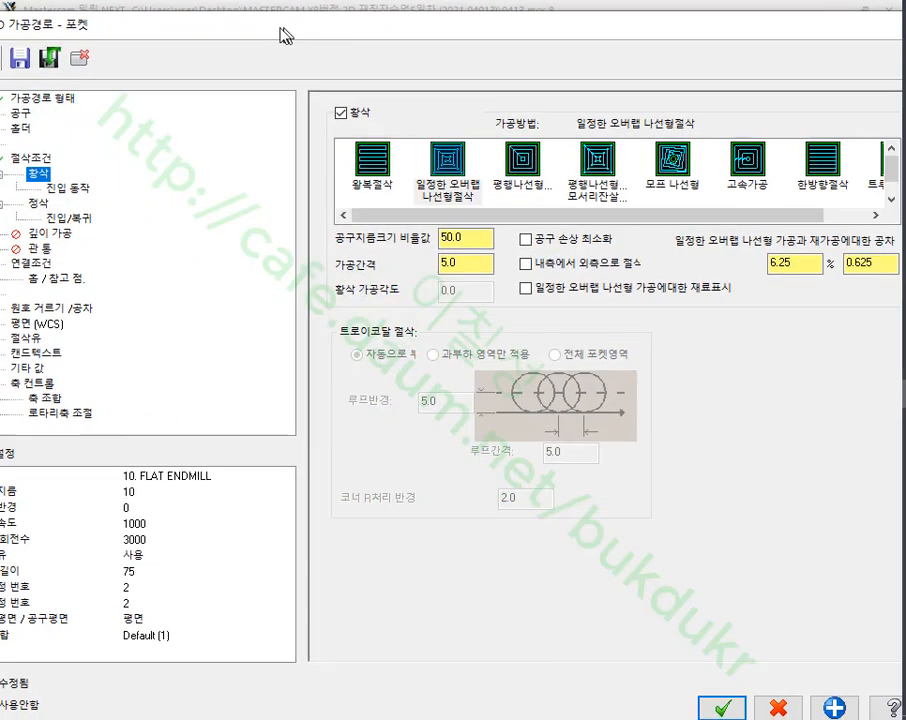
click(410, 188)
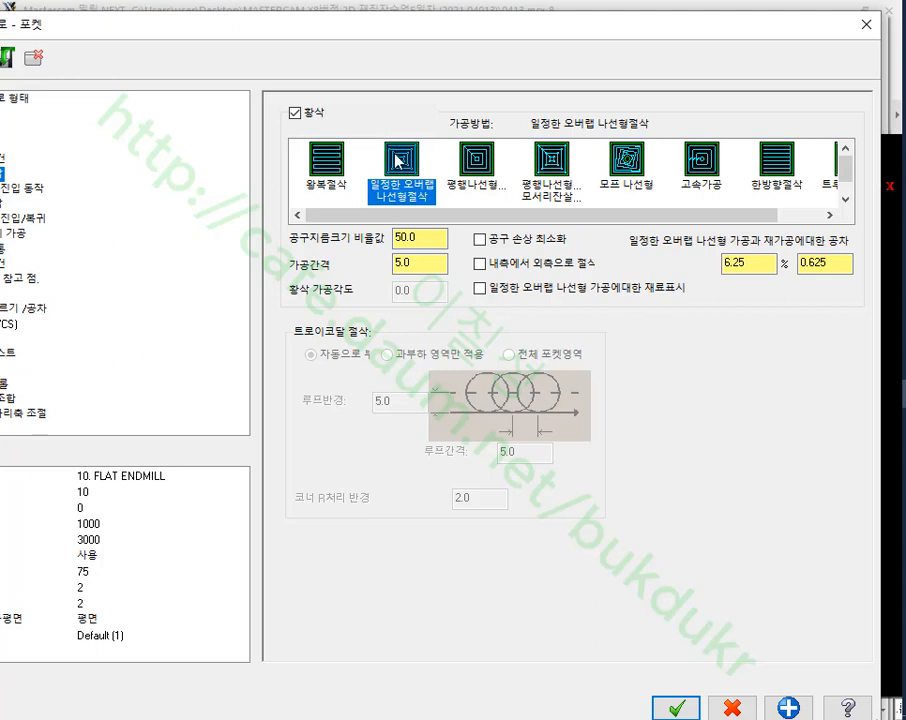
click(405, 238)
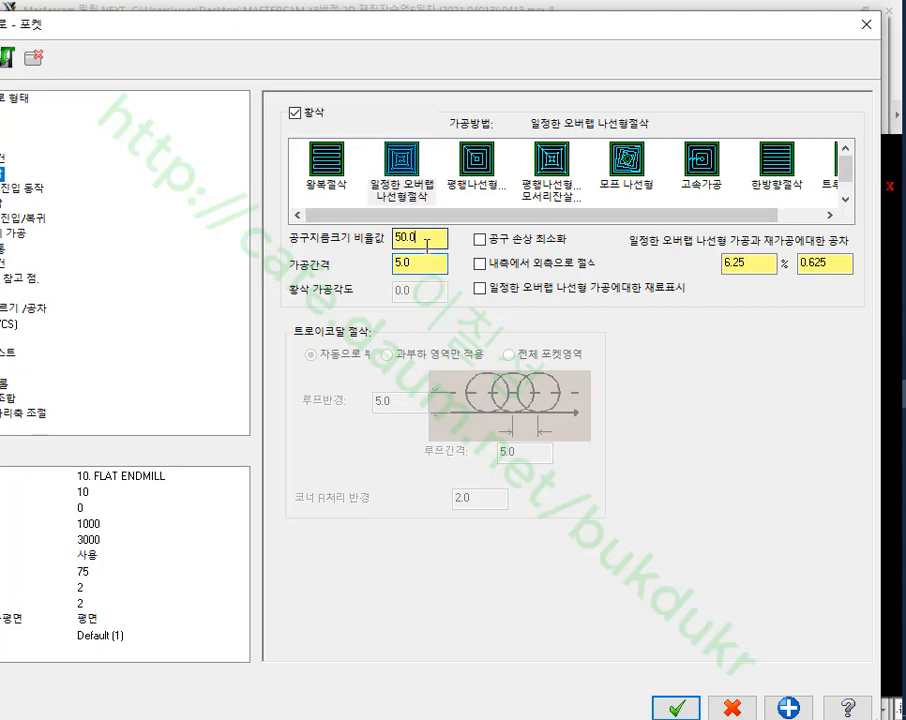
double_click(426, 240)
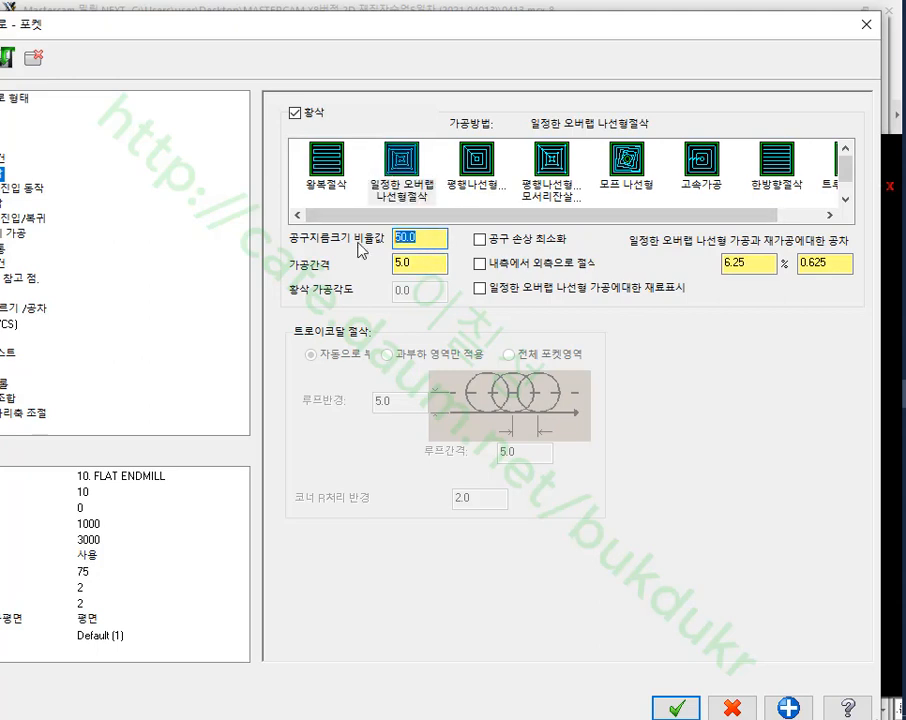
click(481, 265)
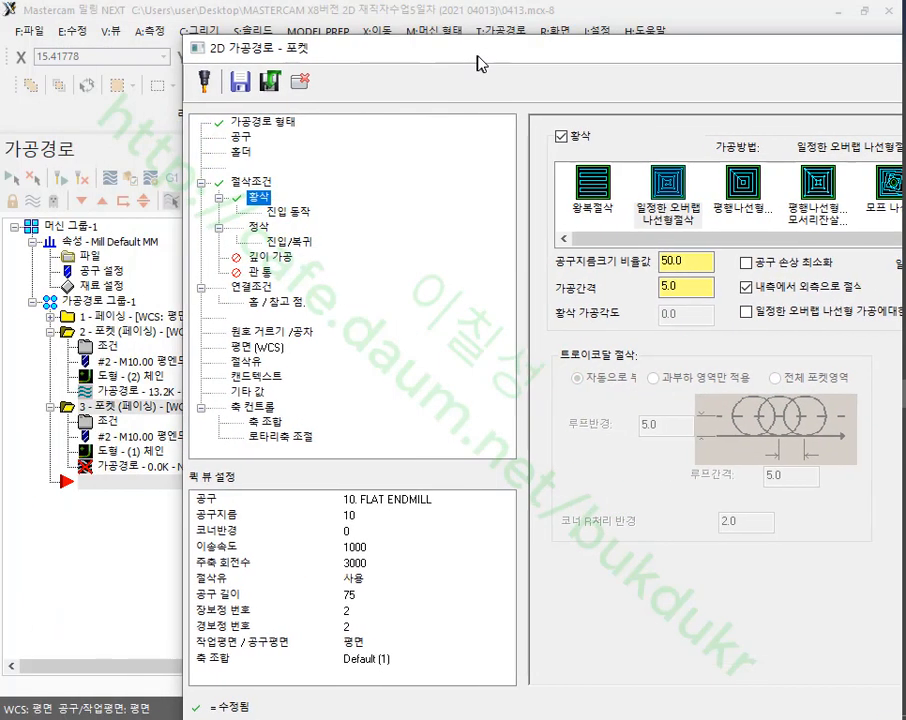
- Open the roughing entry motion settings and sketch a flat endmill plunging into a round pocket, shading the center of its tip in red
click(27, 189)
drag(683, 62, 404, 67)
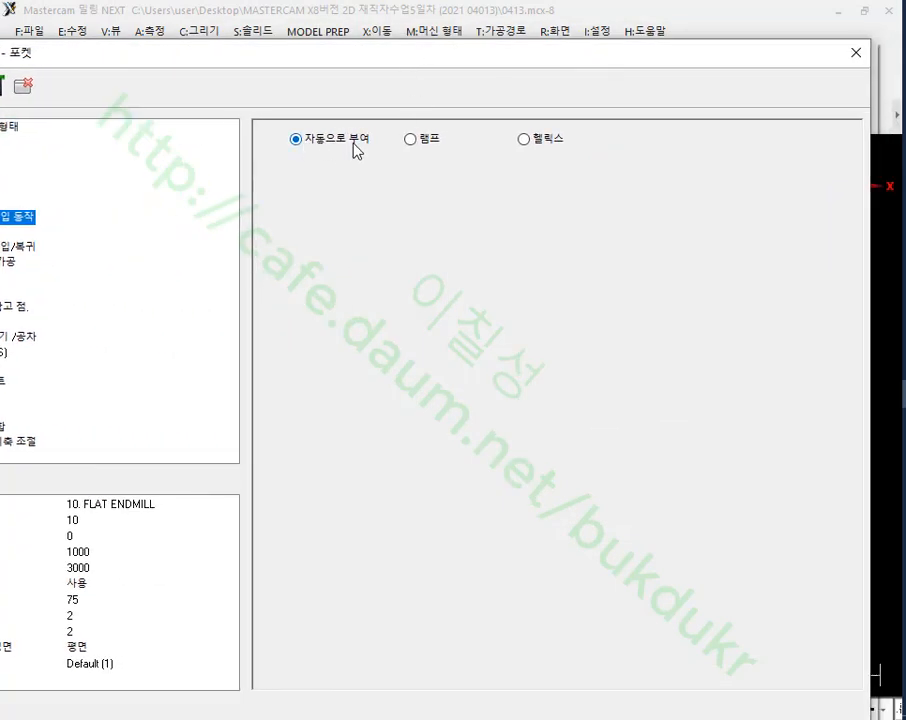
mouse_move(377, 600)
mouse_down()
mouse_move(708, 370)
mouse_move(341, 559)
mouse_up()
drag(510, 113, 512, 438)
mouse_move(480, 402)
mouse_down()
mouse_move(528, 482)
mouse_move(571, 383)
mouse_up()
mouse_move(442, 94)
mouse_down()
mouse_move(530, 313)
mouse_move(572, 160)
mouse_move(571, 112)
mouse_up()
mouse_move(451, 334)
mouse_down()
mouse_move(476, 313)
mouse_move(546, 305)
mouse_up()
drag(546, 343, 571, 313)
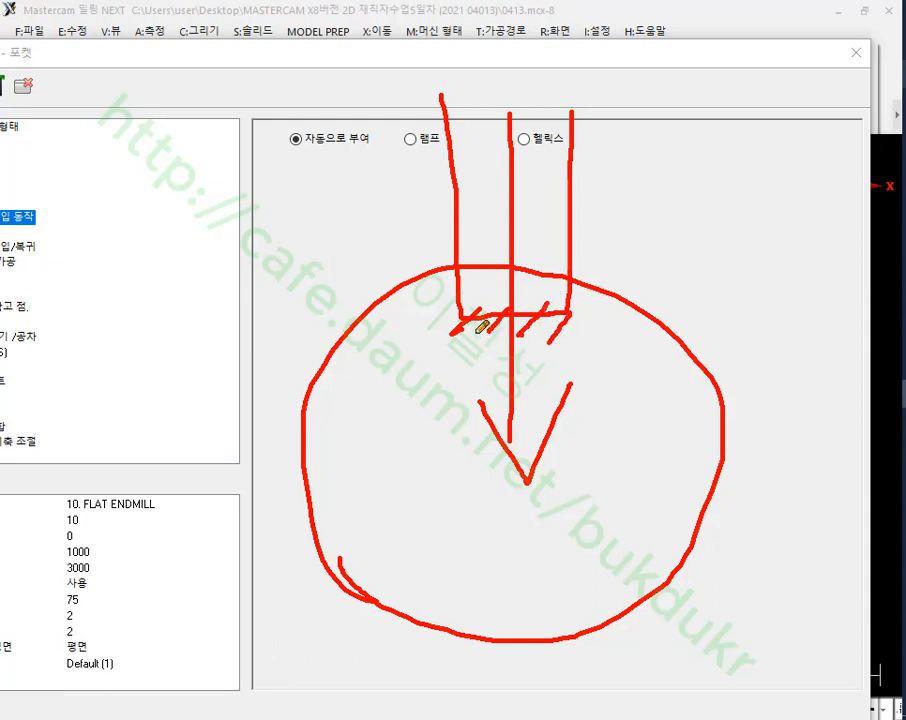
mouse_move(497, 307)
mouse_down()
mouse_move(539, 296)
mouse_move(522, 325)
mouse_move(497, 293)
mouse_move(540, 292)
mouse_move(543, 311)
mouse_move(526, 305)
mouse_up()
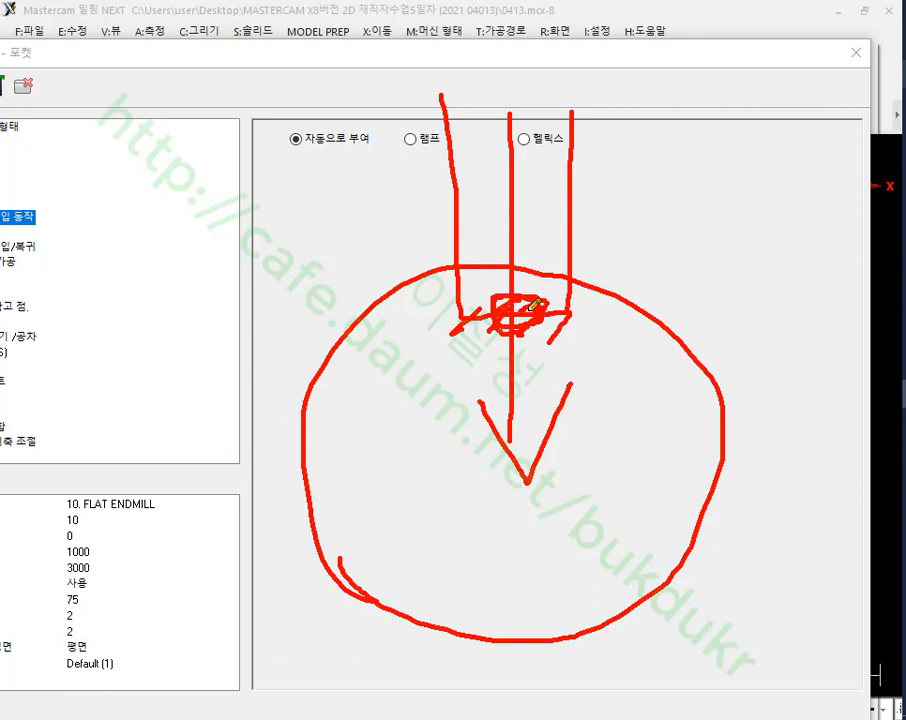
mouse_move(517, 217)
mouse_down()
mouse_move(520, 336)
mouse_move(510, 312)
mouse_move(532, 310)
mouse_up()
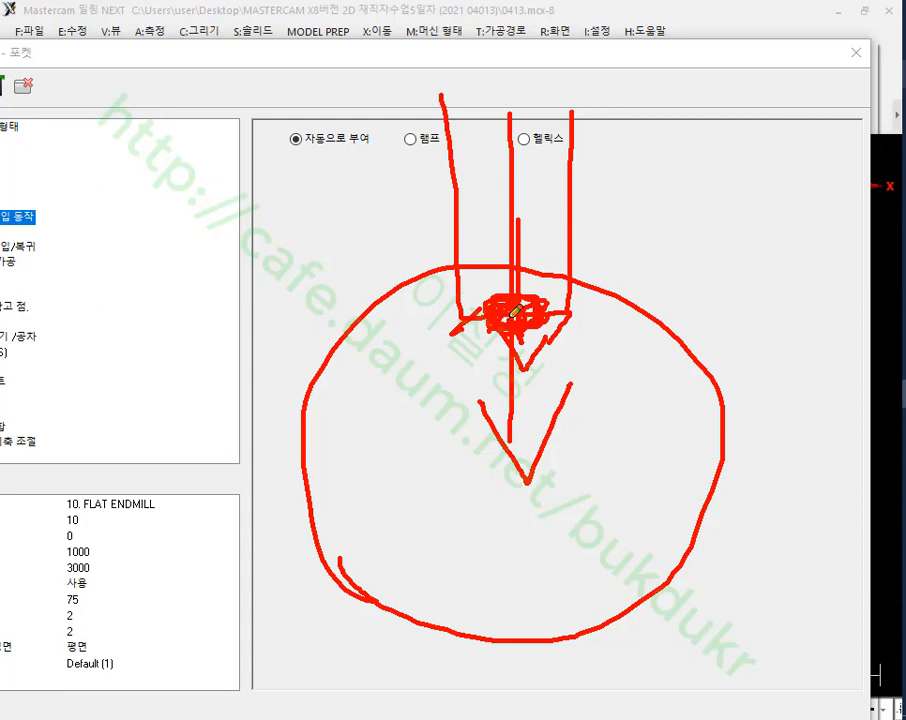
- Mark the automatic (자동으로 부여), ramp (램프) and helix (헬릭스) entry options in red, then clear all markings
drag(287, 156, 387, 156)
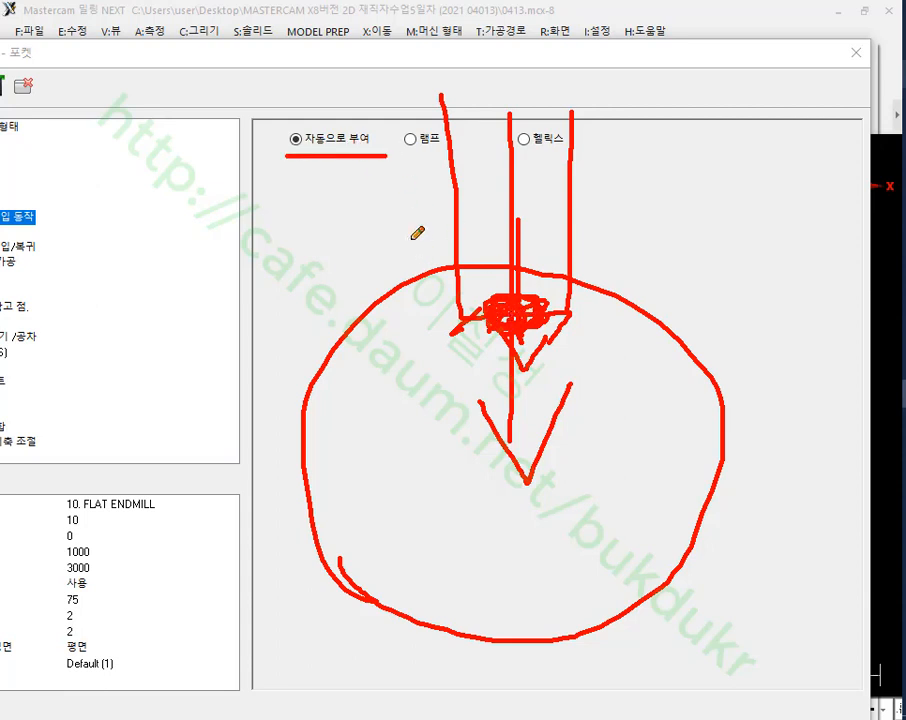
key(ctrl+z)
drag(275, 121, 357, 156)
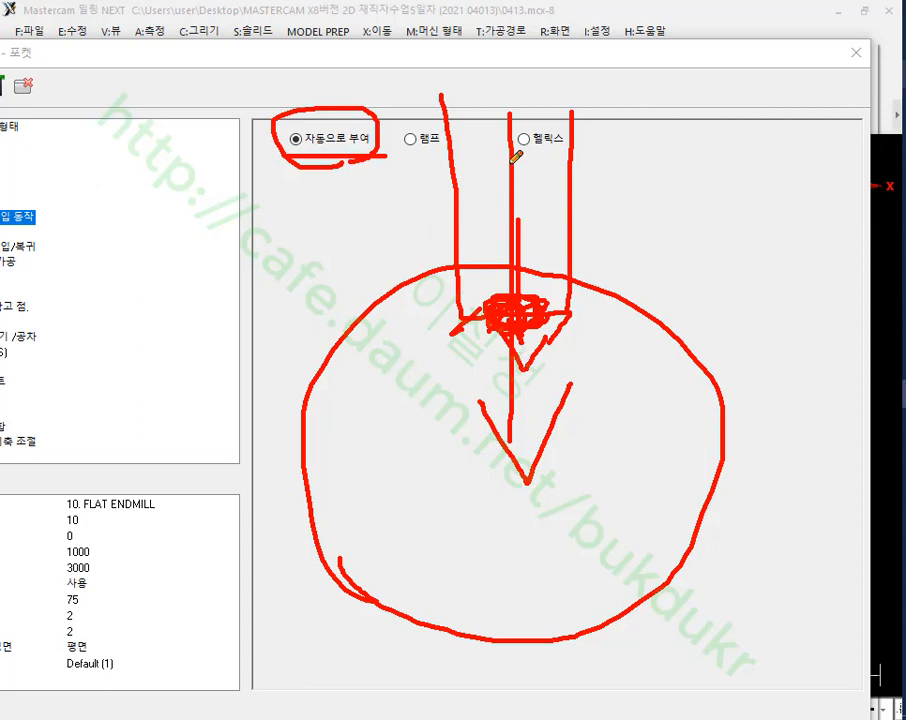
drag(513, 135, 520, 380)
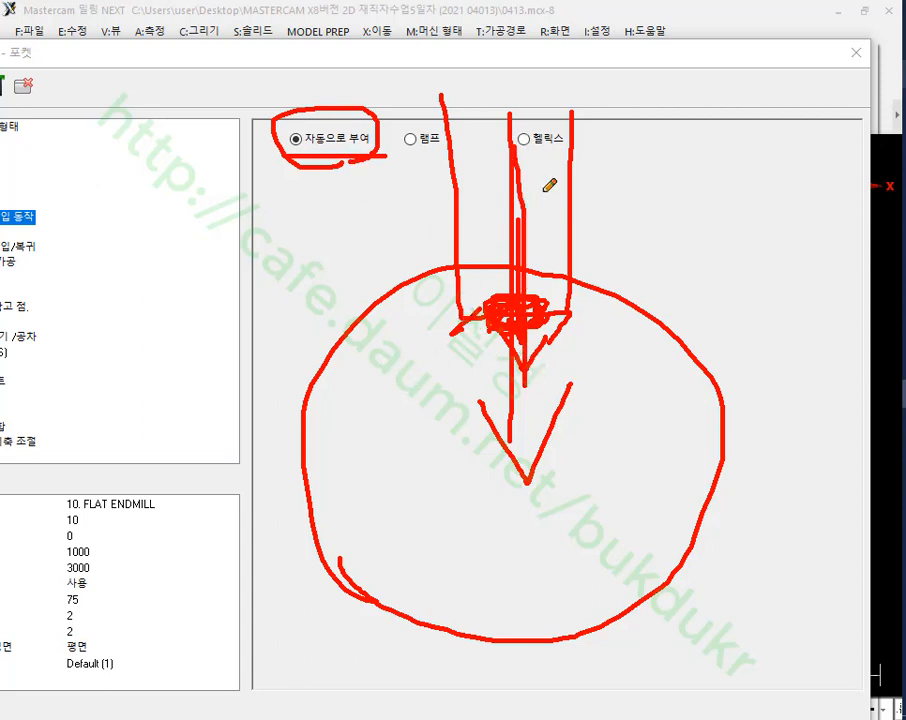
mouse_move(552, 158)
mouse_down()
mouse_move(530, 112)
mouse_move(552, 158)
mouse_up()
mouse_move(452, 152)
mouse_down()
mouse_move(404, 160)
mouse_move(455, 151)
mouse_move(440, 118)
mouse_up()
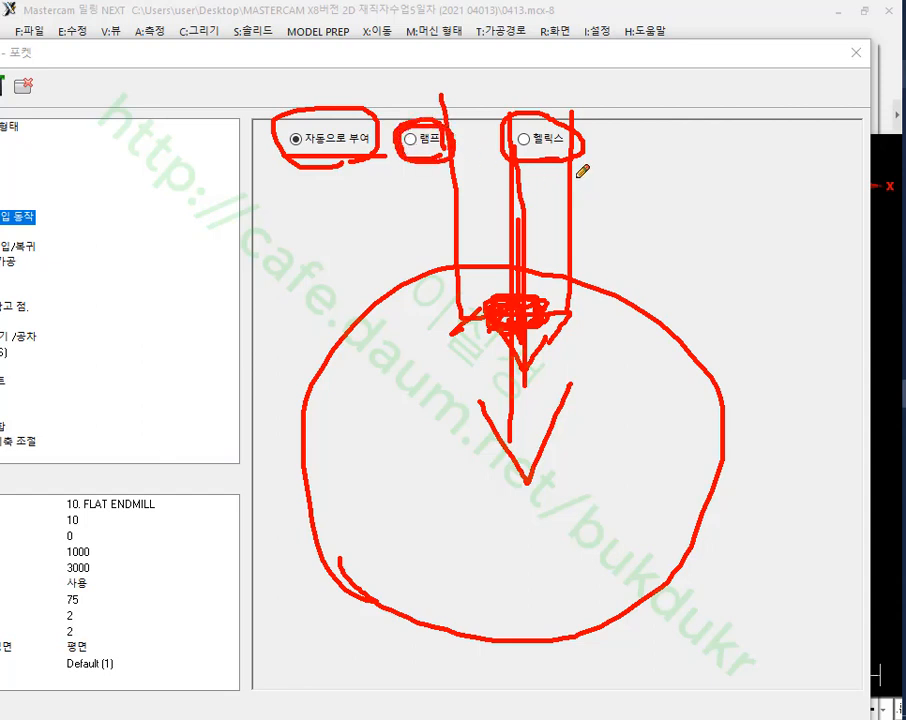
mouse_move(567, 160)
mouse_down()
mouse_move(505, 115)
mouse_move(585, 168)
mouse_up()
right_click(668, 190)
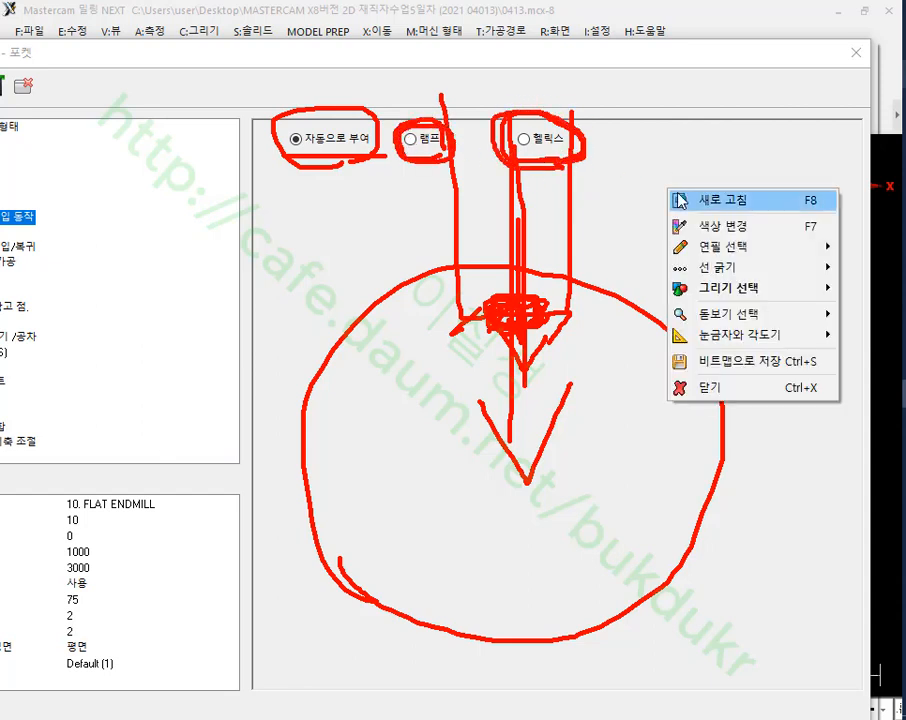
click(720, 387)
- Set the entry motion to helix (헬릭스) and annotate the minimum and maximum radius percentages with 10 and 45 in red
click(523, 139)
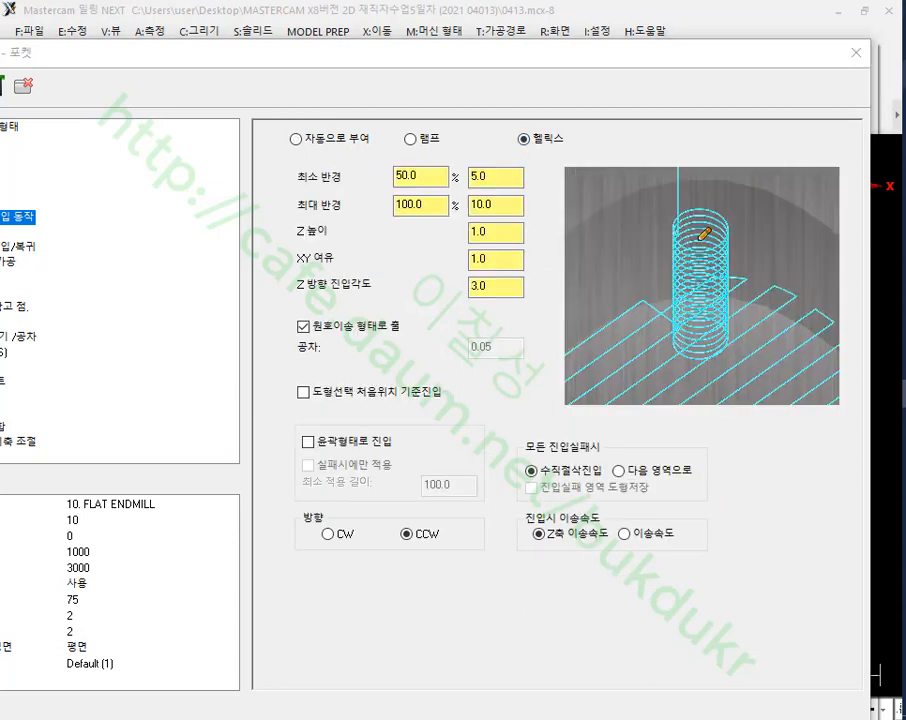
mouse_move(705, 233)
mouse_down()
mouse_move(708, 222)
mouse_move(698, 259)
mouse_move(718, 303)
mouse_move(709, 351)
mouse_up()
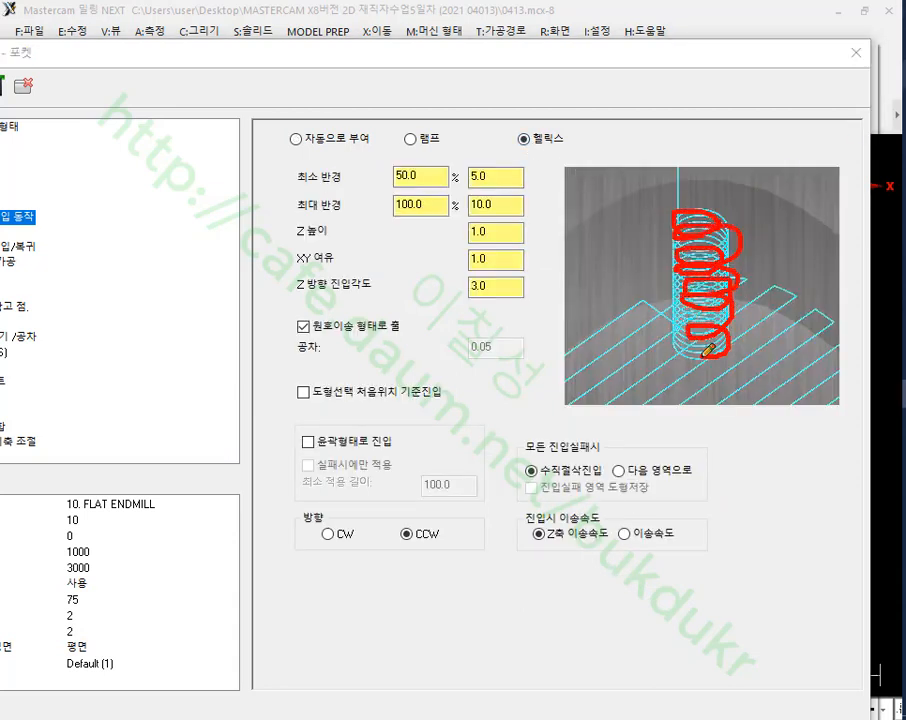
drag(285, 184, 367, 186)
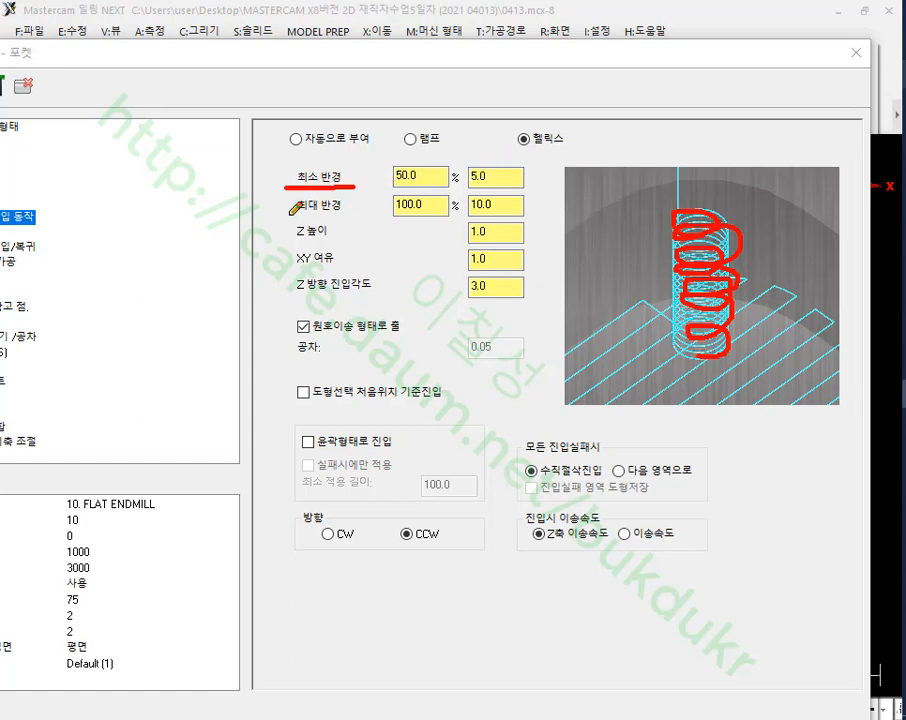
drag(288, 214, 365, 213)
mouse_move(400, 158)
mouse_down()
mouse_move(401, 182)
mouse_move(418, 172)
mouse_move(408, 180)
mouse_move(425, 222)
mouse_move(410, 248)
mouse_up()
drag(448, 216, 432, 250)
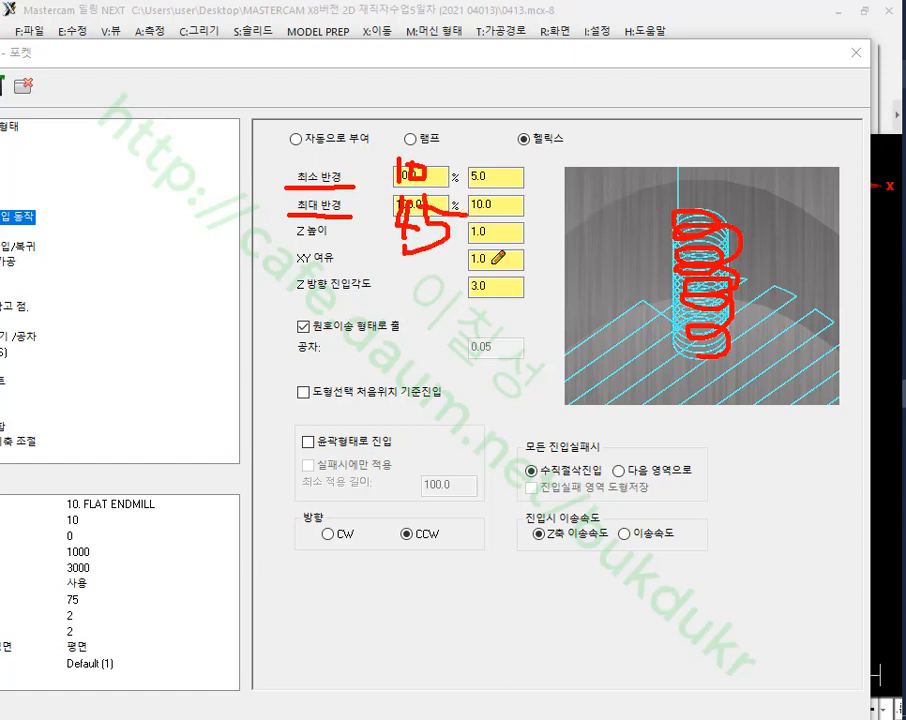
drag(383, 267, 463, 258)
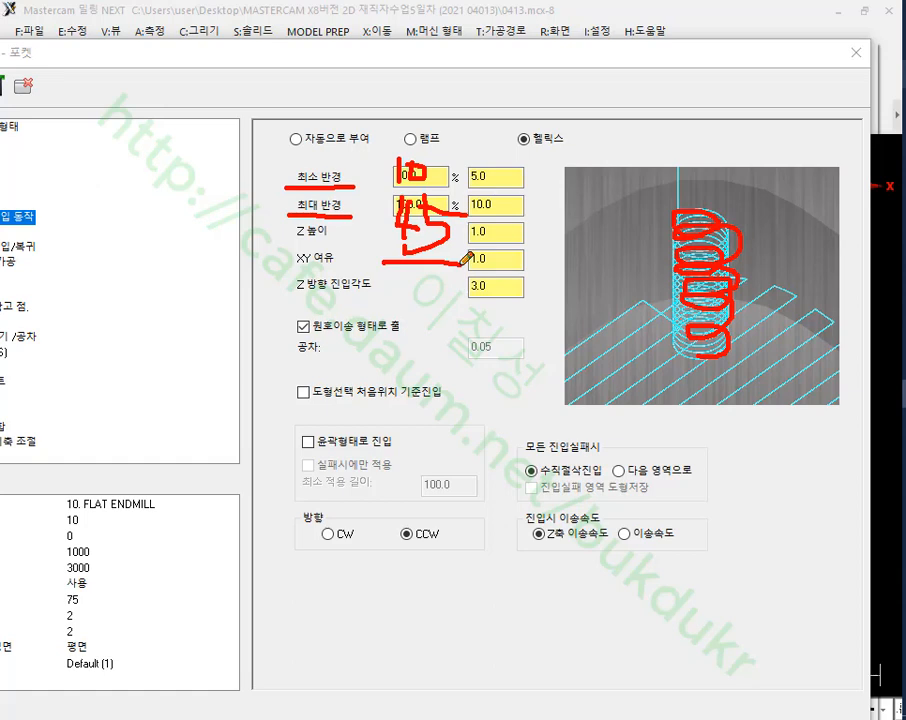
mouse_move(676, 155)
mouse_down()
mouse_move(678, 210)
mouse_move(697, 210)
mouse_move(664, 178)
mouse_move(676, 190)
mouse_up()
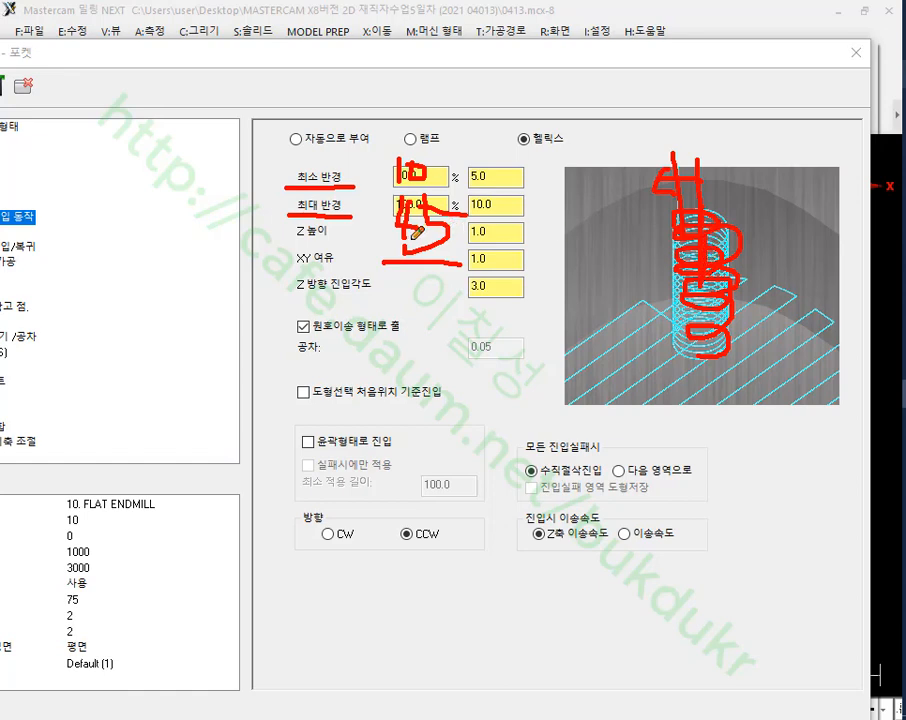
- Underline Z height (Z 높이) and sketch a helical descent between two horizontal lines with the gap labelled 1
drag(297, 240, 326, 240)
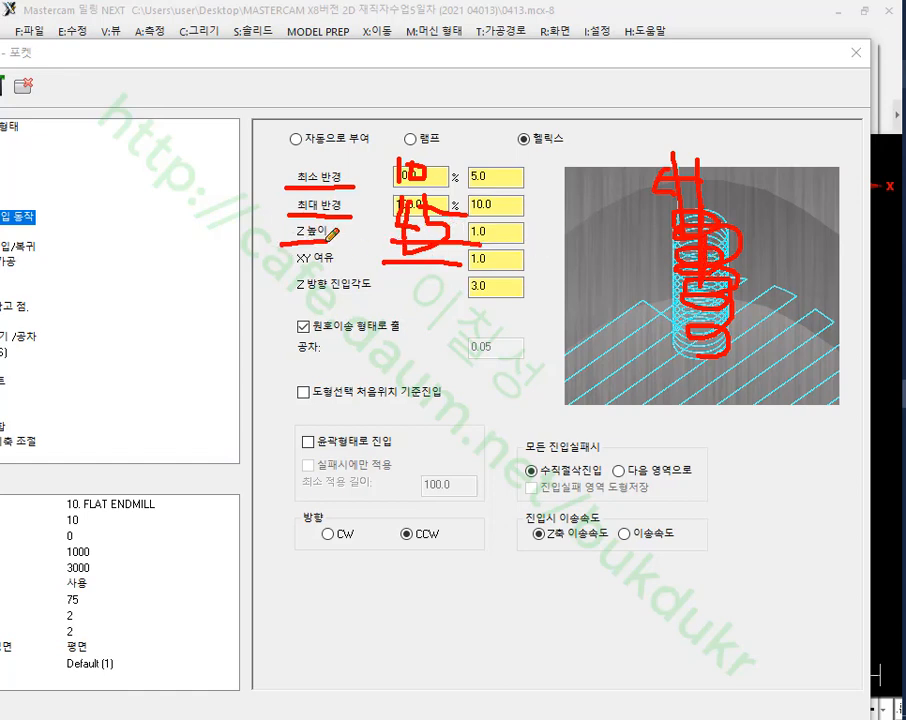
drag(78, 447, 787, 444)
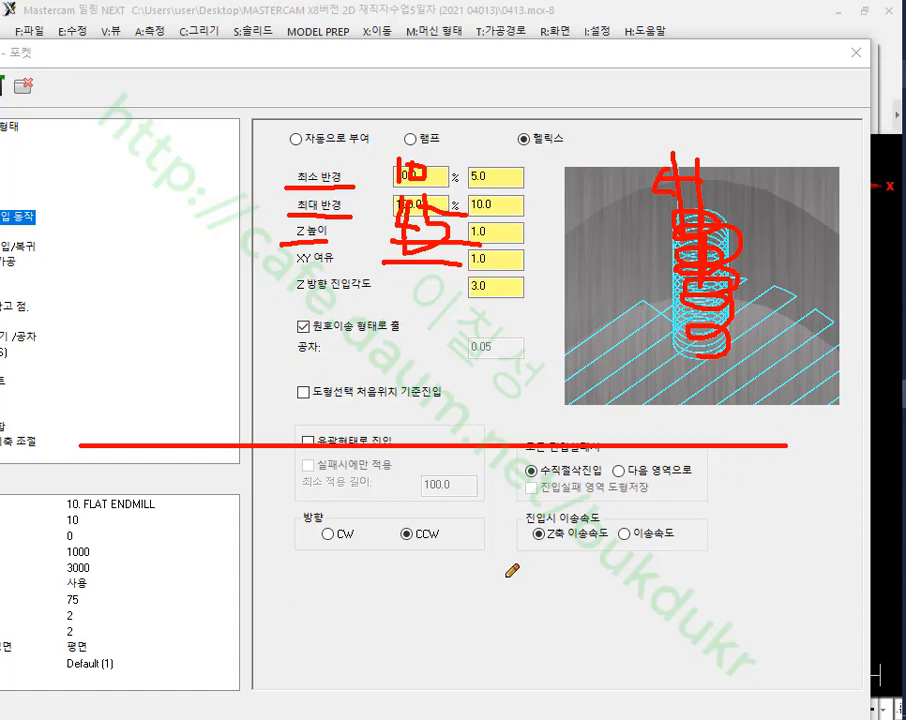
drag(180, 366, 632, 364)
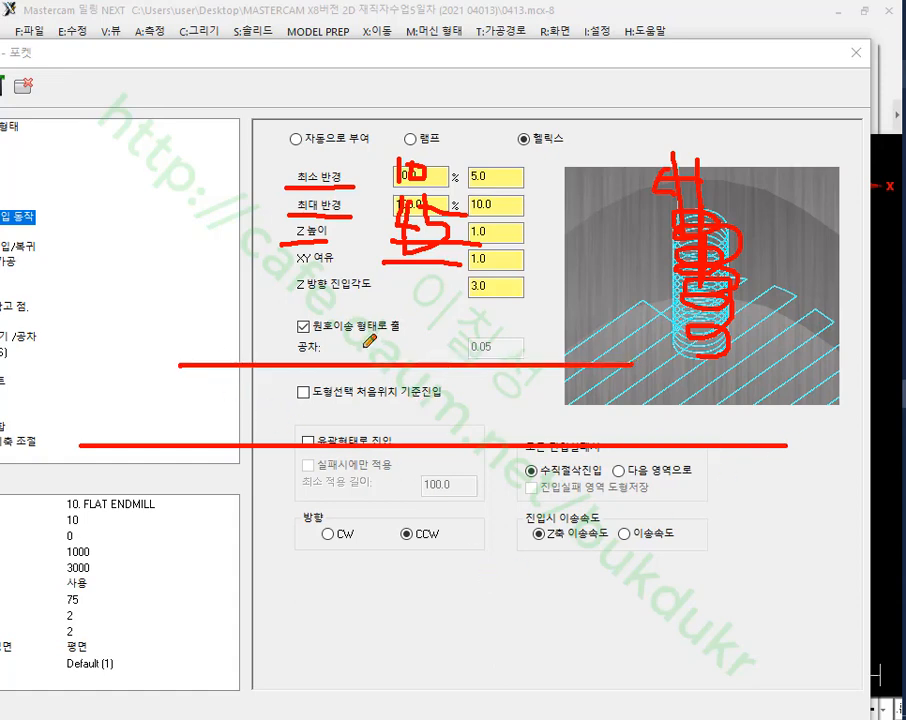
drag(341, 343, 353, 445)
drag(378, 339, 354, 361)
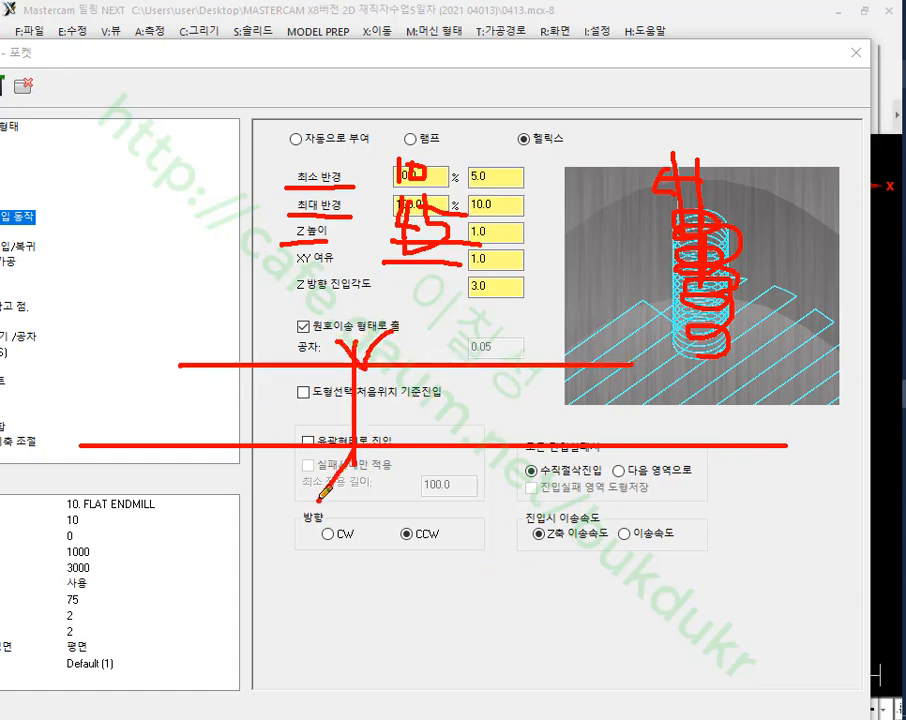
drag(354, 453, 384, 489)
mouse_move(579, 346)
mouse_down()
mouse_move(540, 345)
mouse_move(650, 395)
mouse_move(540, 428)
mouse_move(495, 455)
mouse_move(598, 535)
mouse_up()
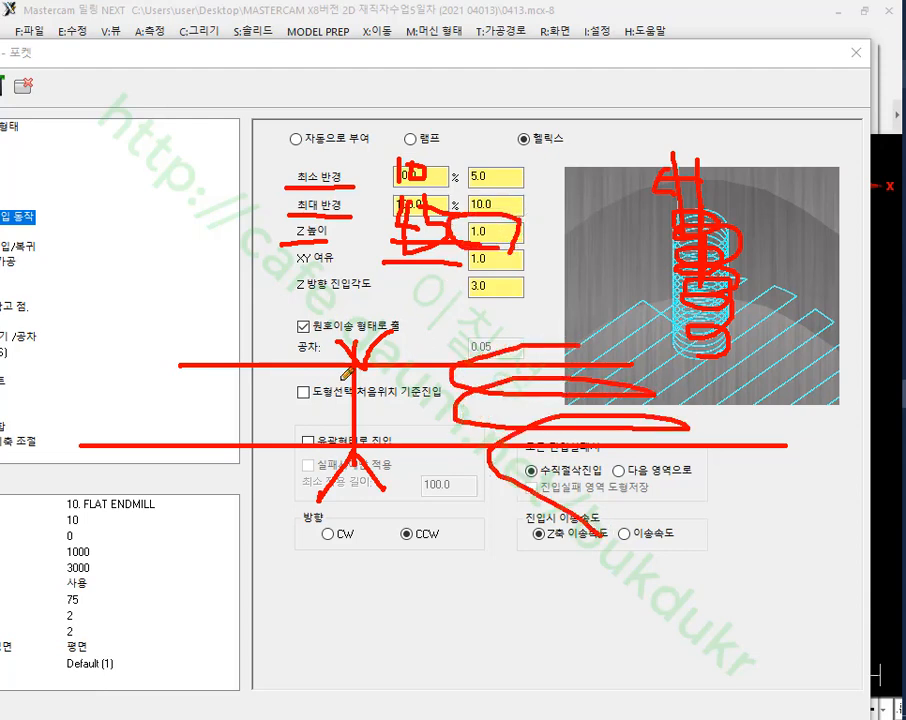
mouse_move(305, 388)
mouse_down()
mouse_move(282, 400)
mouse_move(296, 430)
mouse_move(308, 398)
mouse_up()
drag(492, 364, 548, 404)
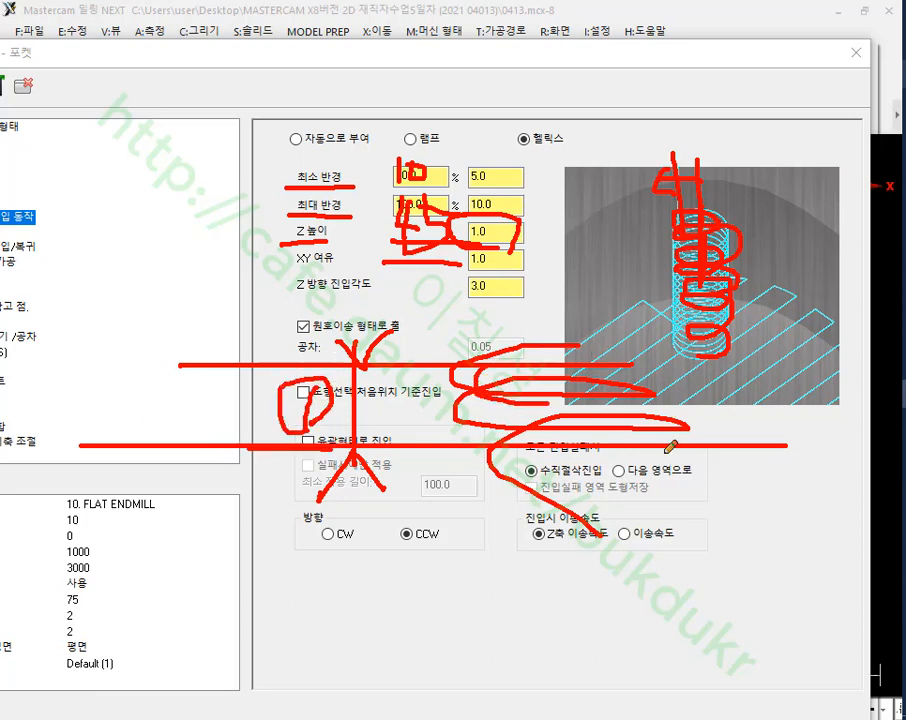
- Underline the XY allowance (XY 여유), sketch the clearance between helix and pocket wall, and write 0.2 and 0.5 beside it
drag(289, 268, 524, 263)
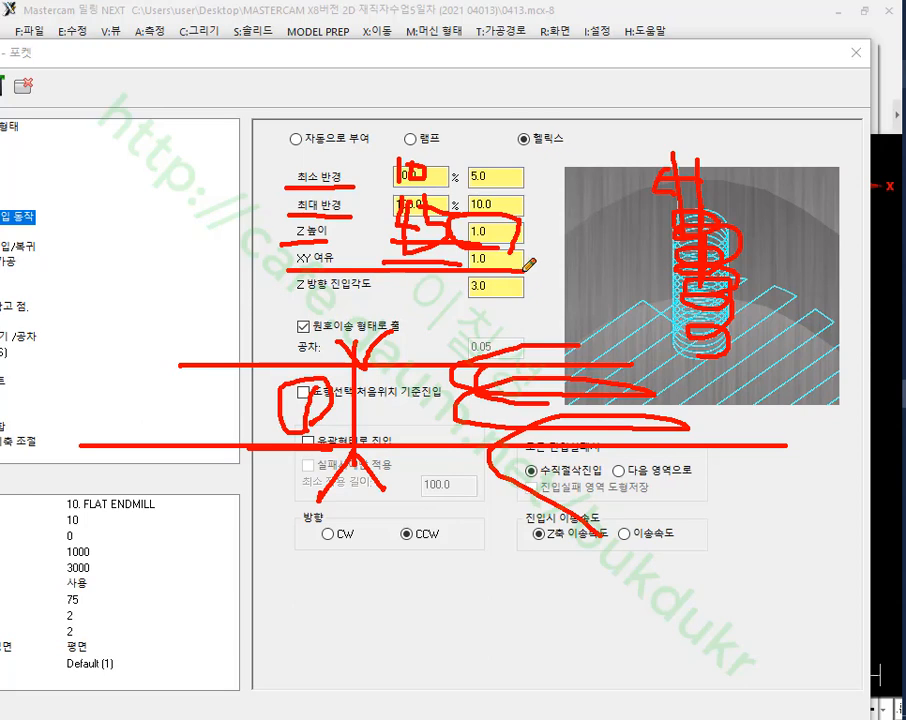
mouse_move(675, 214)
mouse_down()
mouse_move(665, 259)
mouse_move(706, 375)
mouse_move(718, 213)
mouse_move(674, 212)
mouse_up()
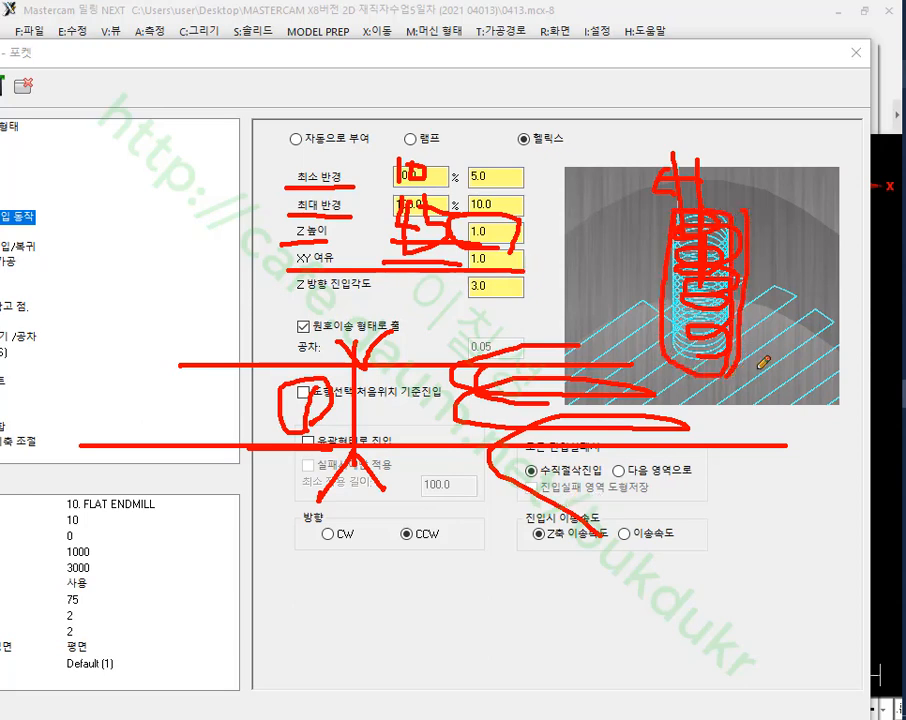
drag(544, 352, 670, 254)
drag(744, 244, 856, 321)
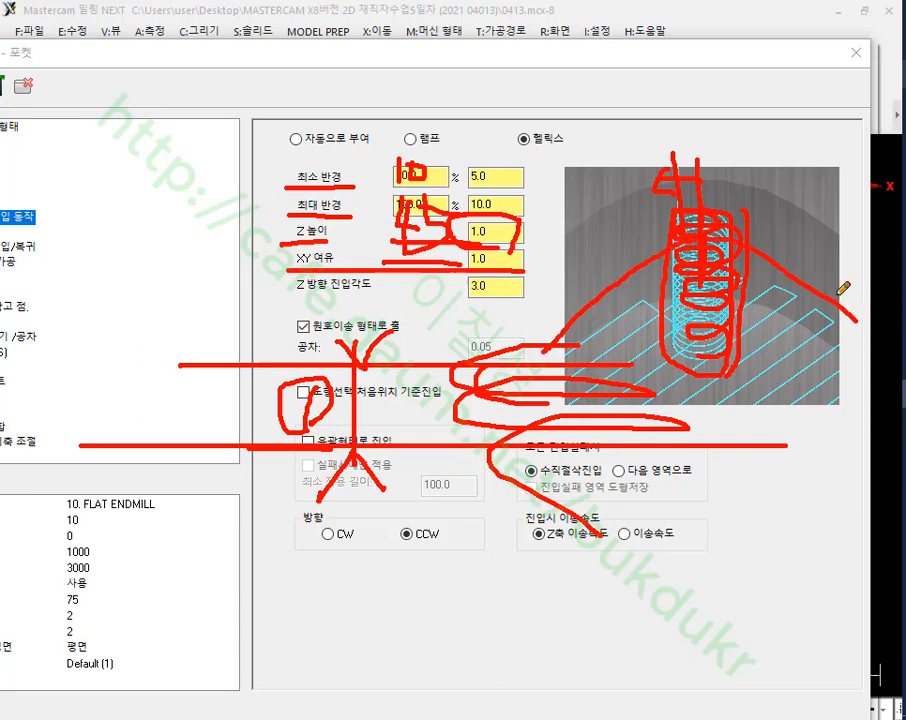
mouse_move(797, 250)
mouse_down()
mouse_move(798, 277)
mouse_move(831, 299)
mouse_up()
mouse_move(770, 289)
mouse_down()
mouse_move(842, 332)
mouse_move(784, 352)
mouse_up()
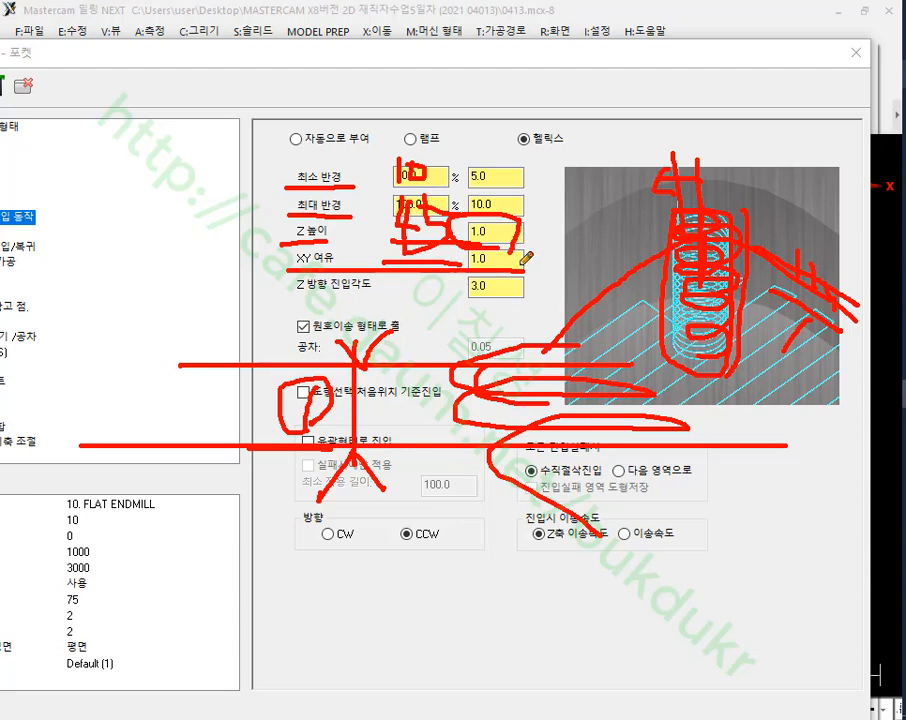
drag(470, 214, 499, 243)
mouse_move(538, 225)
mouse_down()
mouse_move(563, 240)
mouse_move(612, 230)
mouse_move(636, 238)
mouse_move(646, 215)
mouse_move(663, 214)
mouse_up()
drag(523, 253, 528, 245)
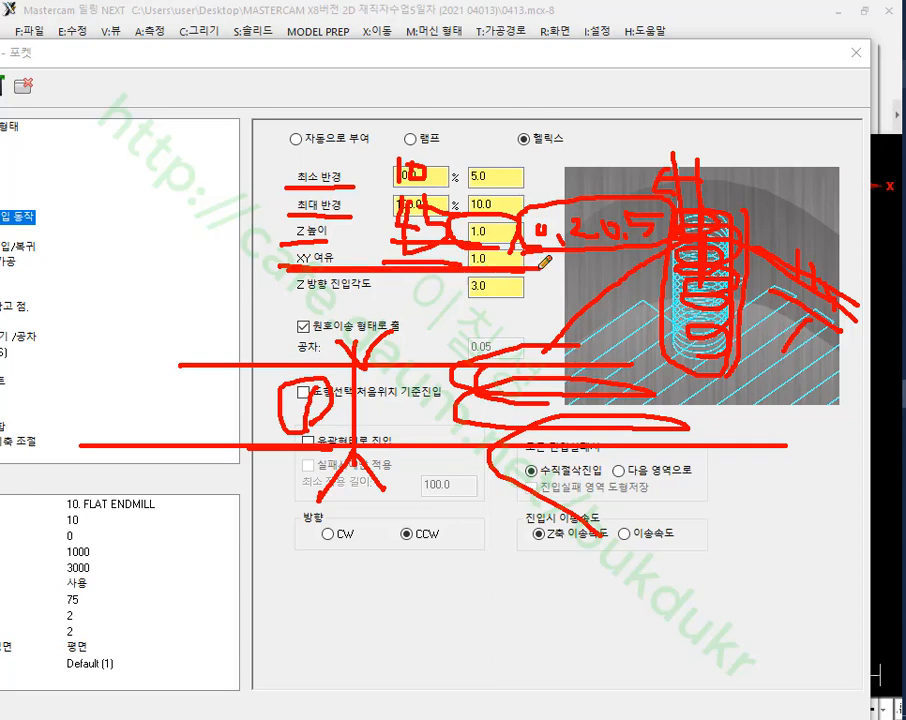
- Underline the Z entry angle (Z 방향 진입각도), sketch a shallow incline labelled 2–3, and clear all markings
drag(298, 291, 446, 286)
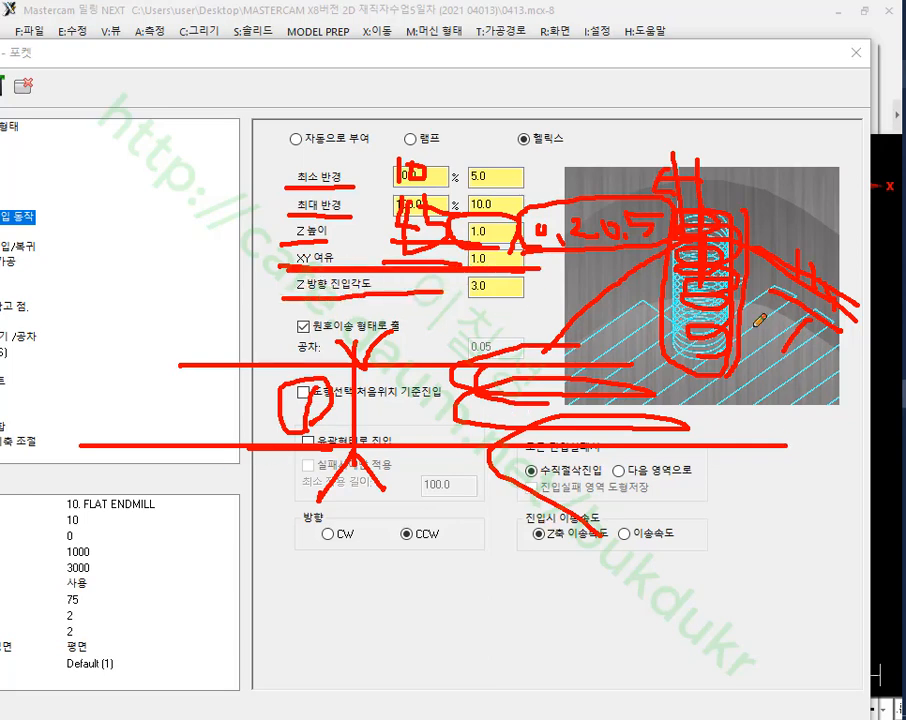
mouse_move(570, 62)
mouse_down()
mouse_move(427, 250)
mouse_move(310, 165)
mouse_move(290, 446)
mouse_up()
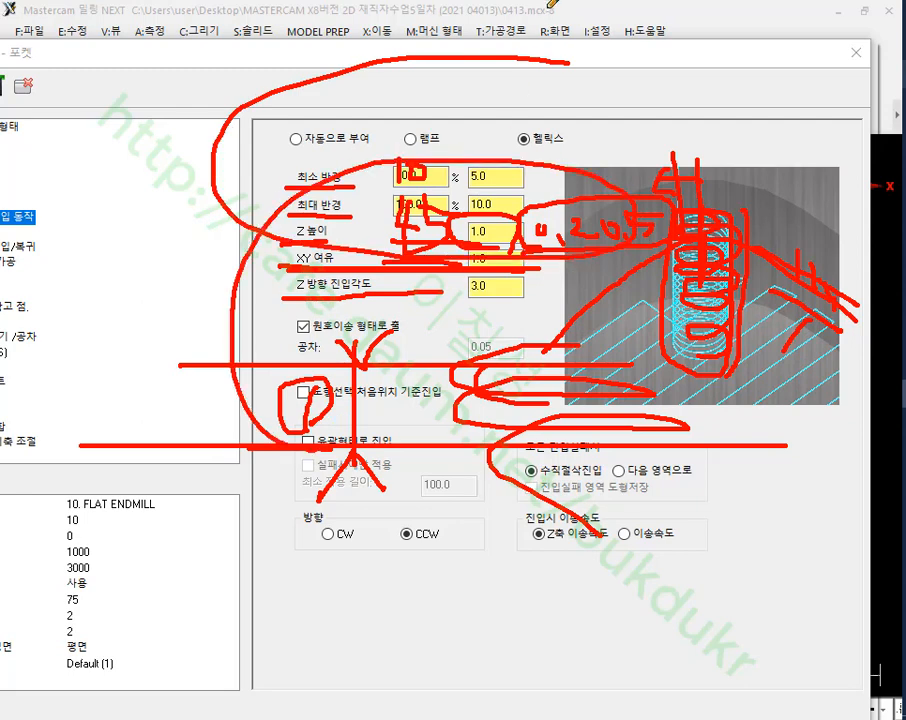
drag(352, 73, 125, 148)
drag(53, 149, 825, 157)
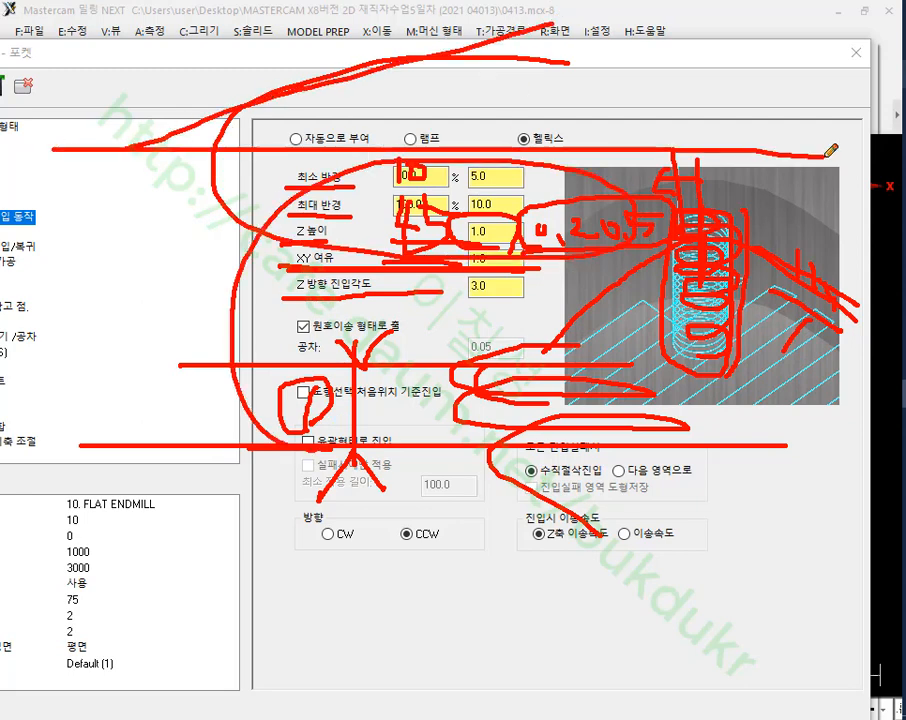
drag(303, 95, 308, 157)
mouse_move(347, 112)
mouse_down()
mouse_move(390, 128)
mouse_move(456, 124)
mouse_move(490, 133)
mouse_up()
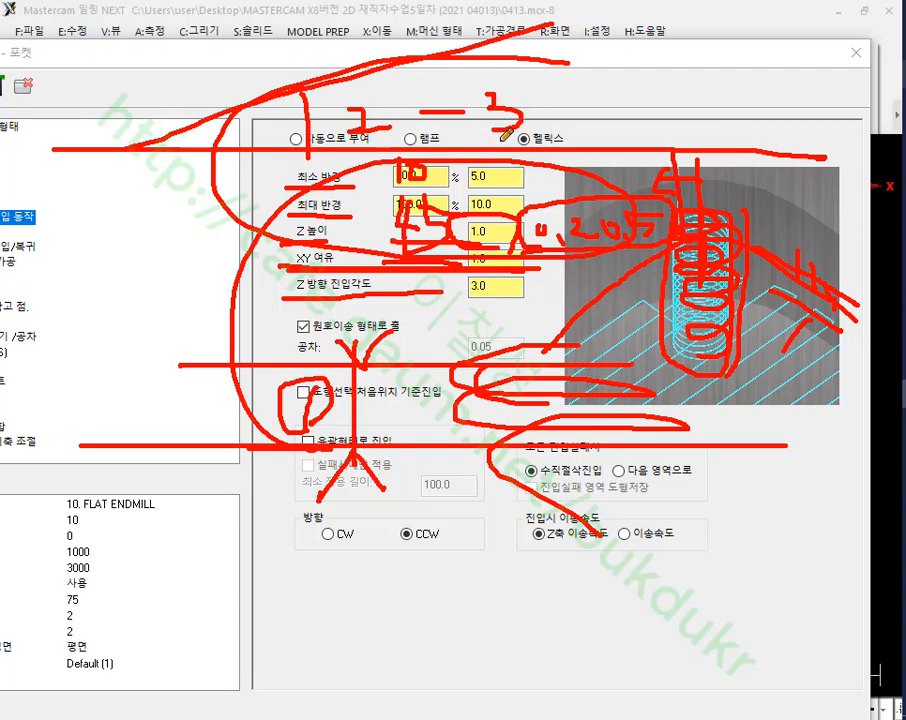
right_click(572, 300)
click(603, 512)
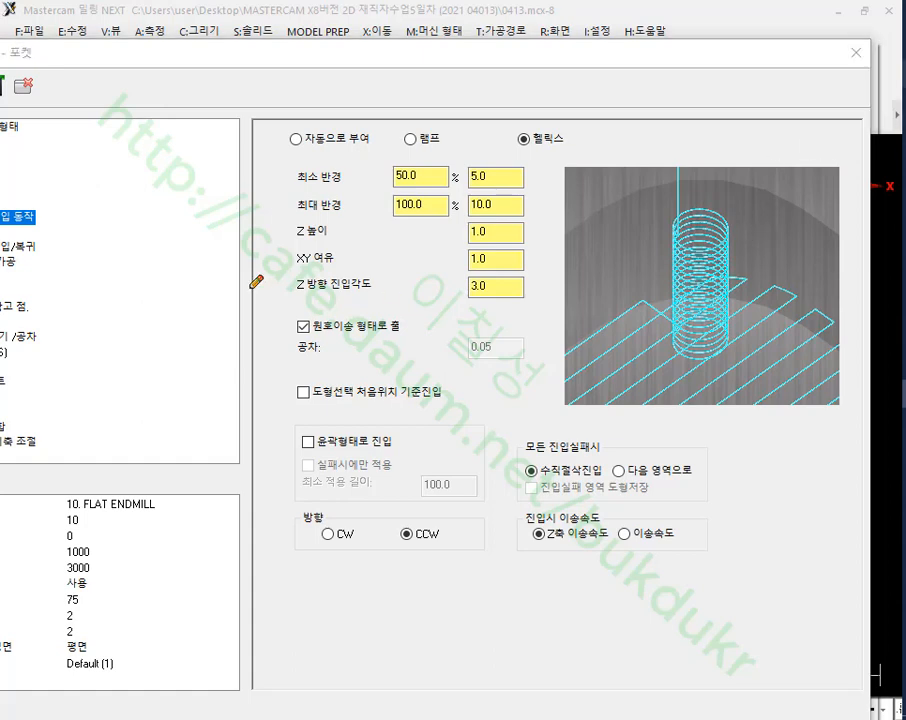
- Write the arc block G02 X Y Z in red across the entry motion settings and underline it
mouse_move(159, 77)
mouse_down()
mouse_move(122, 180)
mouse_move(168, 130)
mouse_move(232, 112)
mouse_move(268, 144)
mouse_up()
drag(302, 100, 352, 160)
drag(350, 95, 306, 160)
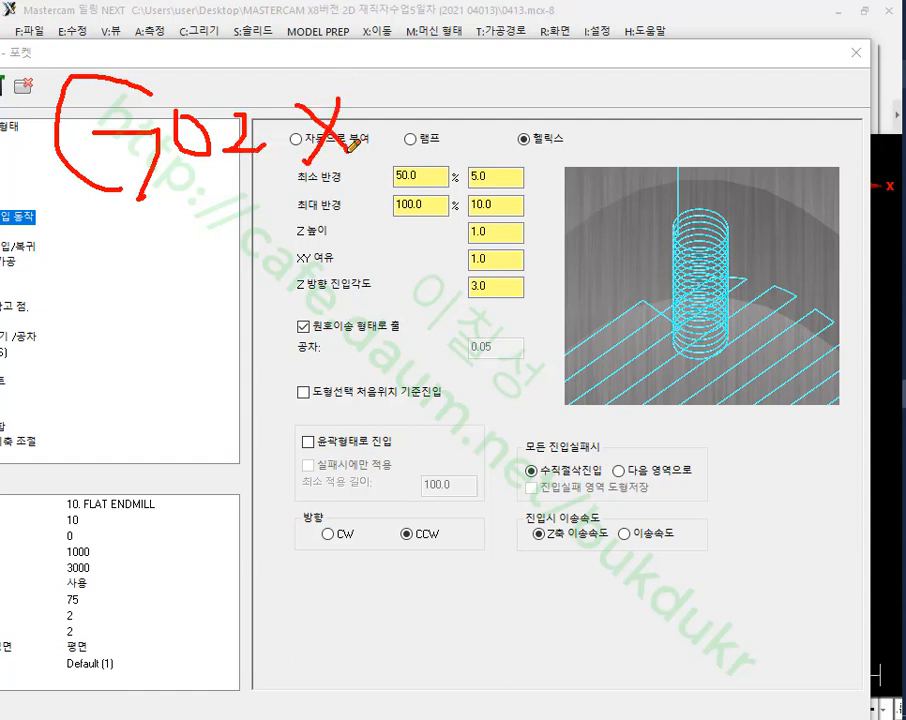
drag(428, 100, 466, 130)
drag(497, 90, 472, 150)
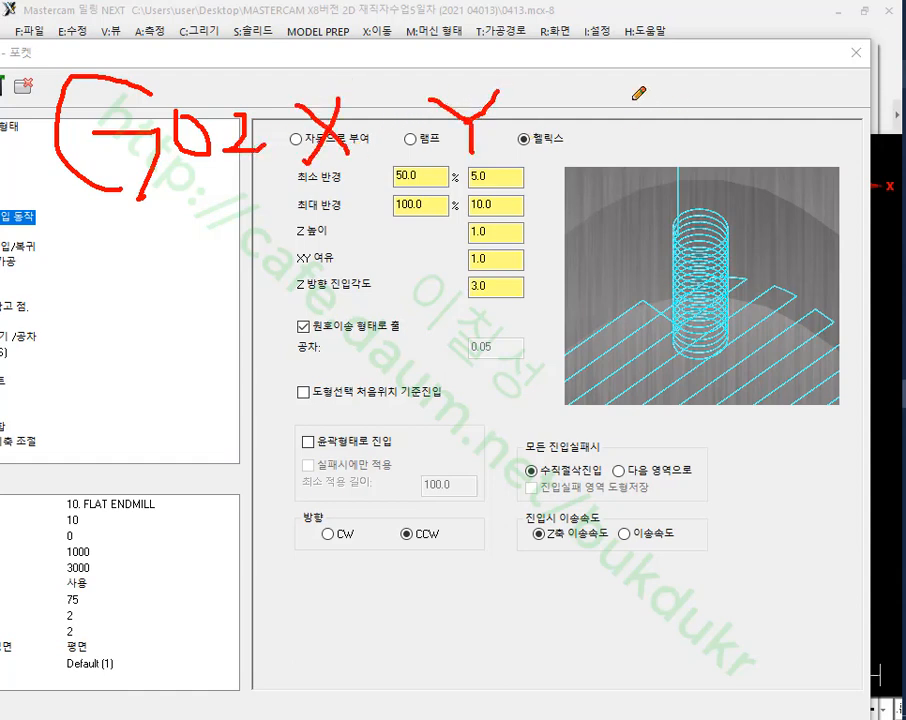
drag(643, 100, 692, 158)
drag(103, 210, 845, 190)
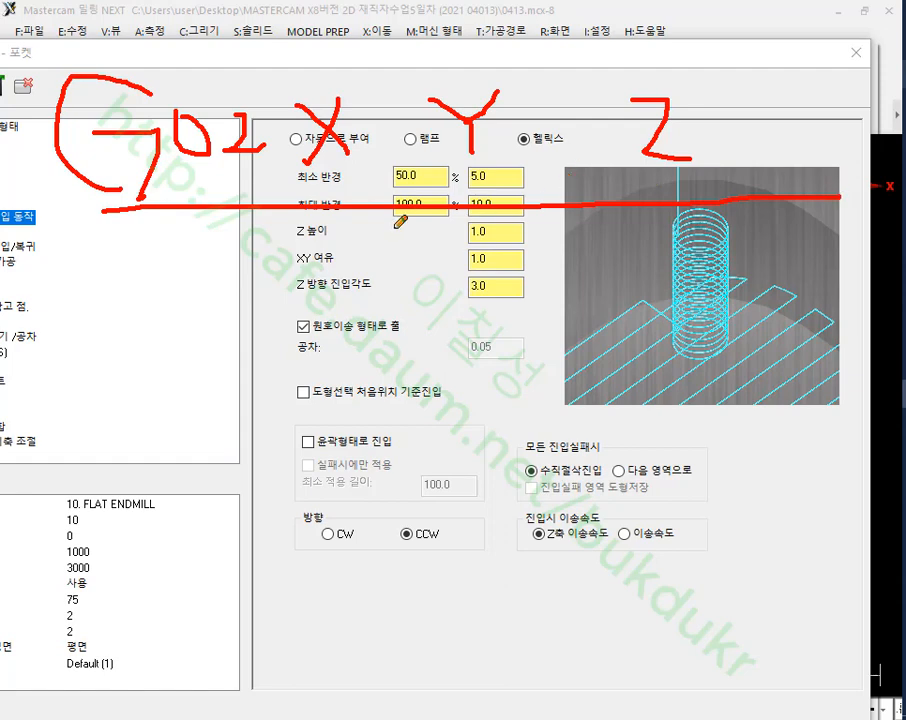
- Circle G02 X Y, cross out and box the Z, and circle the arc output option (원호이송 형태로 출력) in red
mouse_move(548, 42)
mouse_down()
mouse_move(68, 228)
mouse_move(427, 20)
mouse_move(515, 43)
mouse_up()
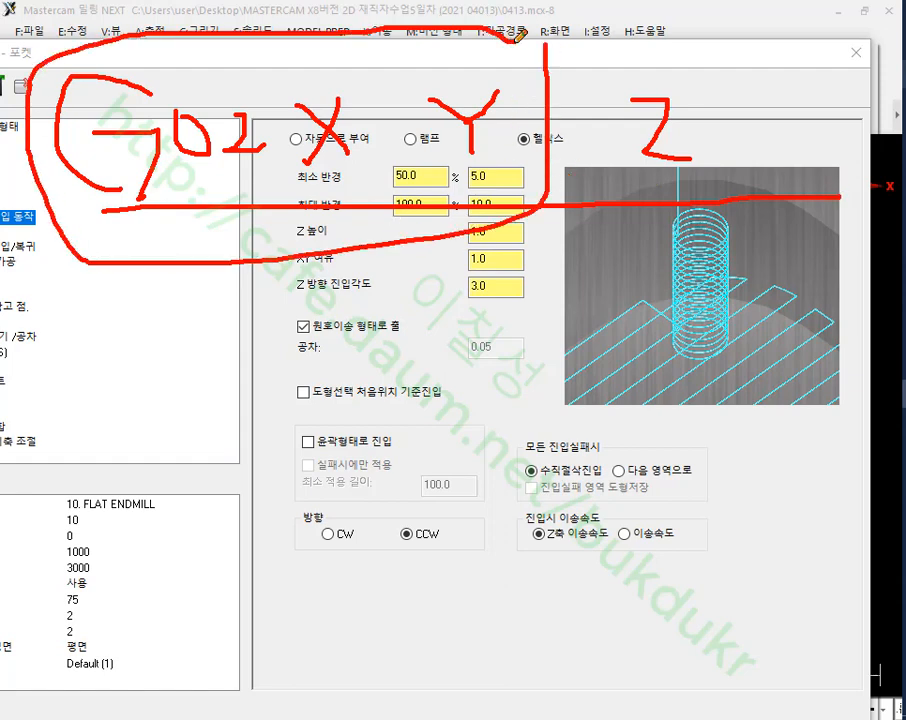
drag(697, 70, 621, 177)
drag(619, 87, 693, 158)
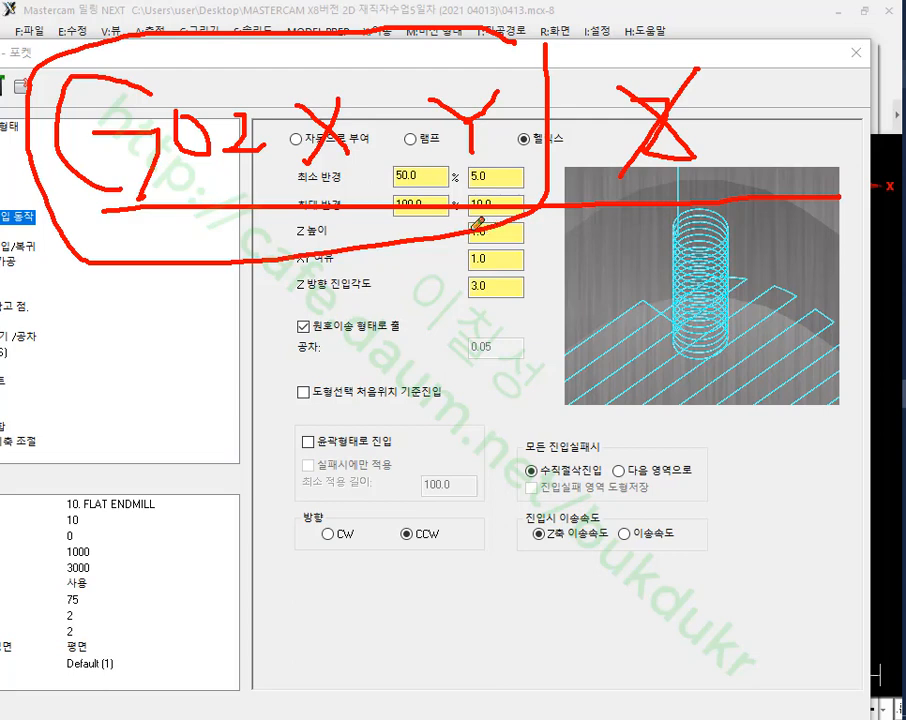
drag(552, 72, 775, 195)
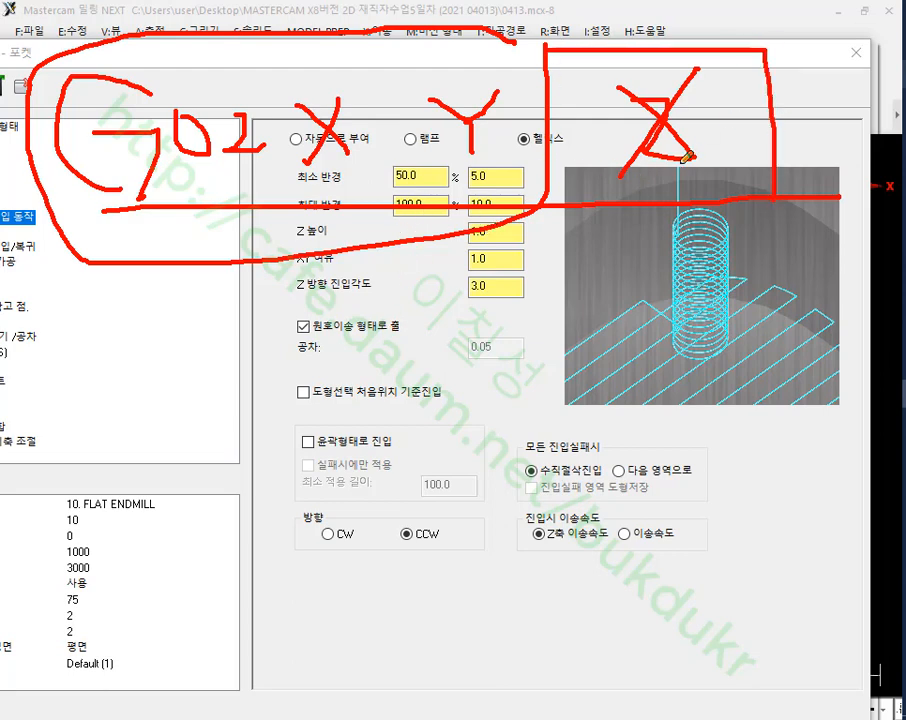
mouse_move(323, 350)
mouse_down()
mouse_move(404, 290)
mouse_move(277, 352)
mouse_up()
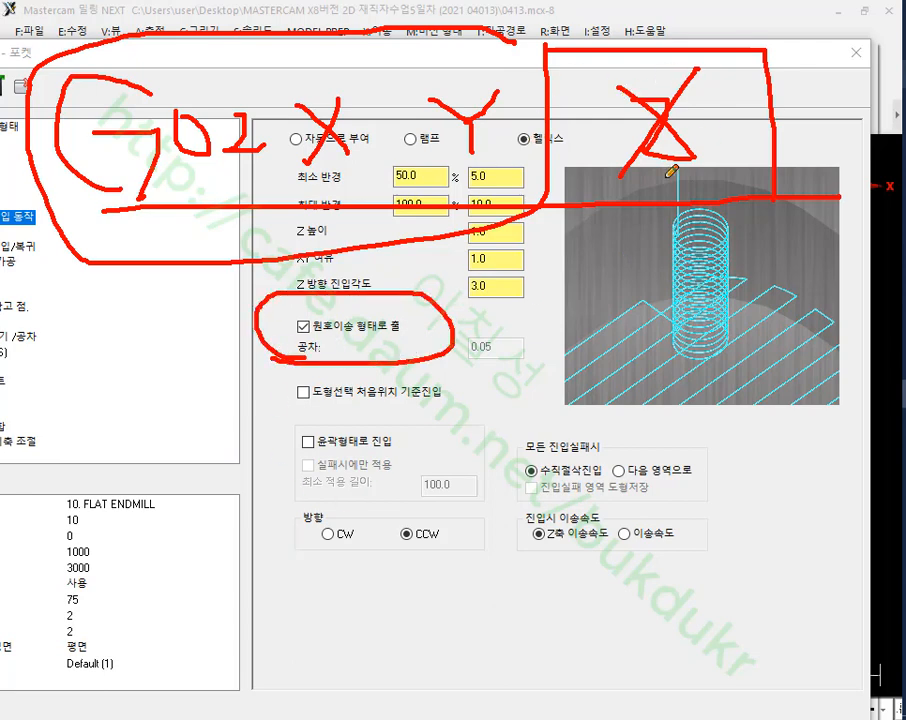
mouse_move(667, 172)
mouse_down()
mouse_move(705, 131)
mouse_move(617, 83)
mouse_move(679, 117)
mouse_up()
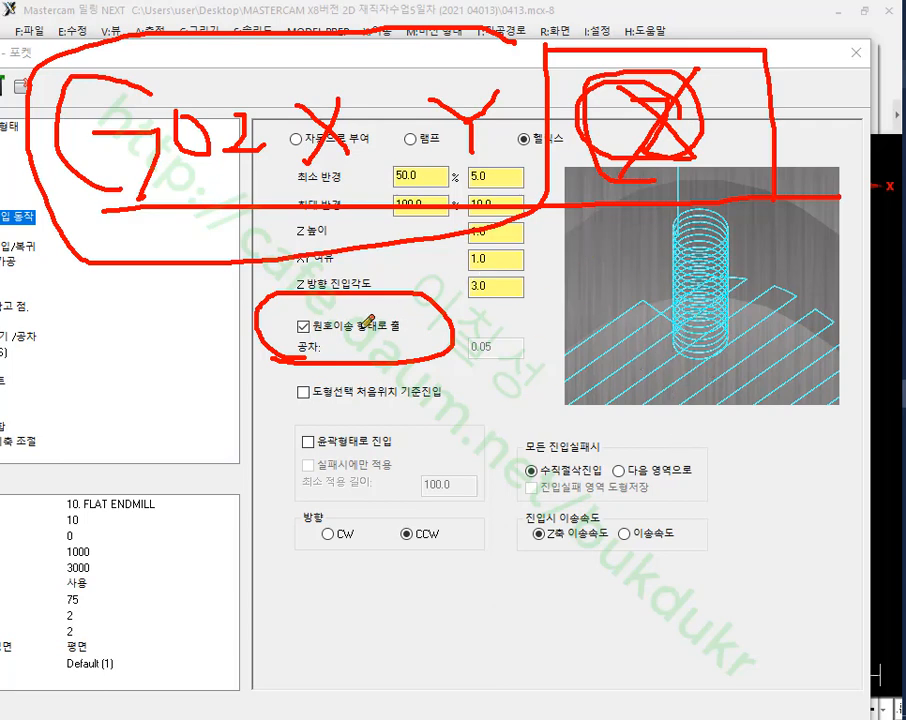
- Cross the arc output checkbox (원호이송 형태로 출력) in red, write G01 below the entry motion settings and underline it
mouse_move(297, 320)
mouse_down()
mouse_move(310, 340)
mouse_move(296, 341)
mouse_up()
drag(162, 418, 185, 520)
mouse_move(150, 473)
mouse_down()
mouse_move(208, 479)
mouse_move(198, 555)
mouse_up()
drag(268, 460, 266, 497)
drag(297, 430, 297, 530)
drag(145, 545, 750, 545)
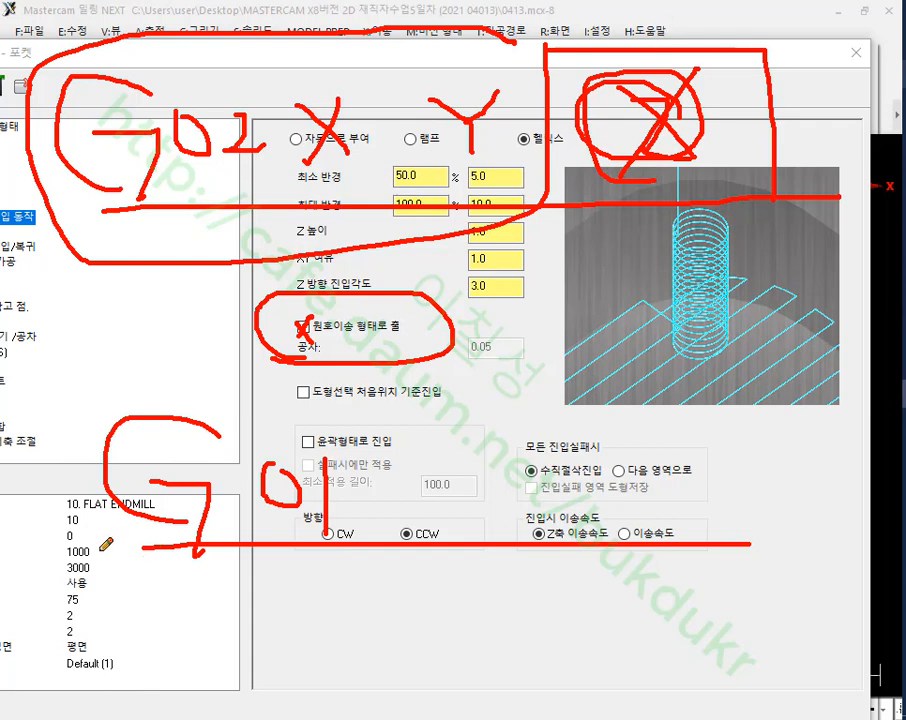
- Box the written G01, circle the arc output option once more in red, and clear all markings
mouse_move(80, 455)
mouse_down()
mouse_move(330, 421)
mouse_move(352, 556)
mouse_up()
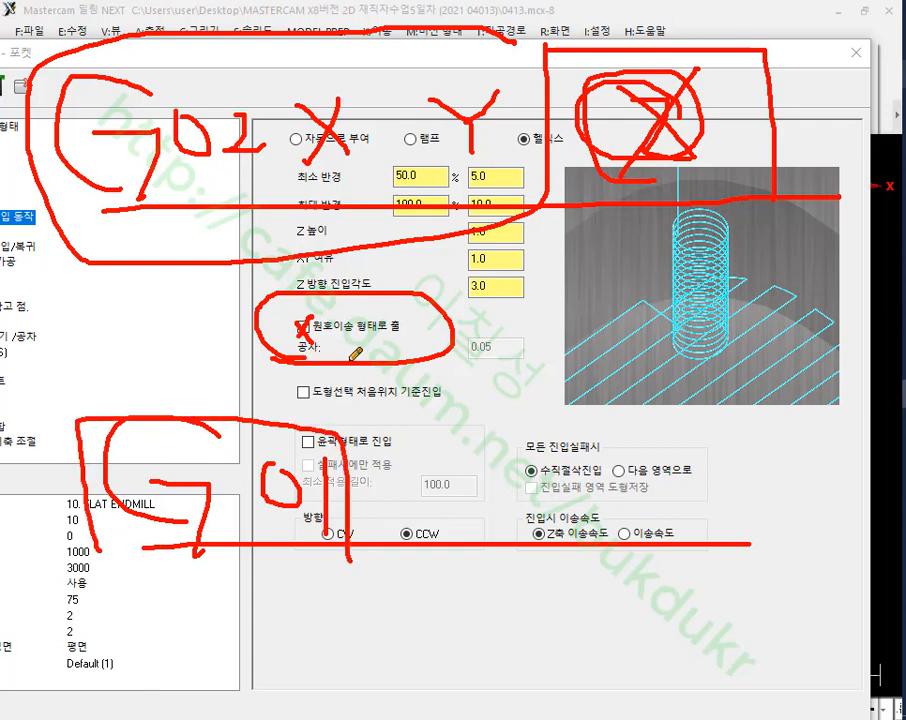
mouse_move(272, 354)
mouse_down()
mouse_move(248, 340)
mouse_move(340, 290)
mouse_move(462, 336)
mouse_move(331, 350)
mouse_up()
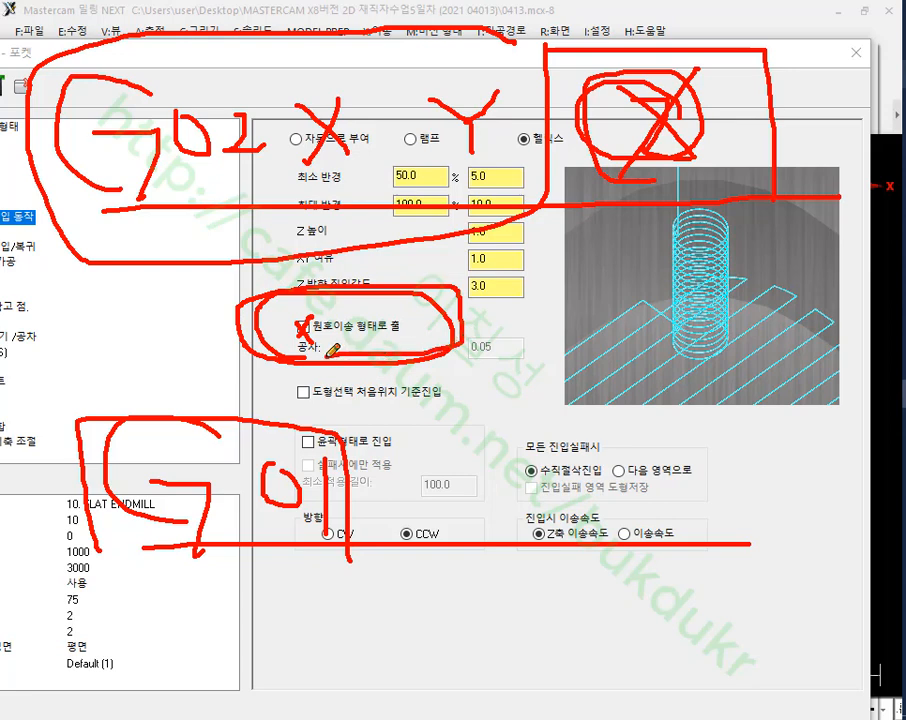
right_click(614, 412)
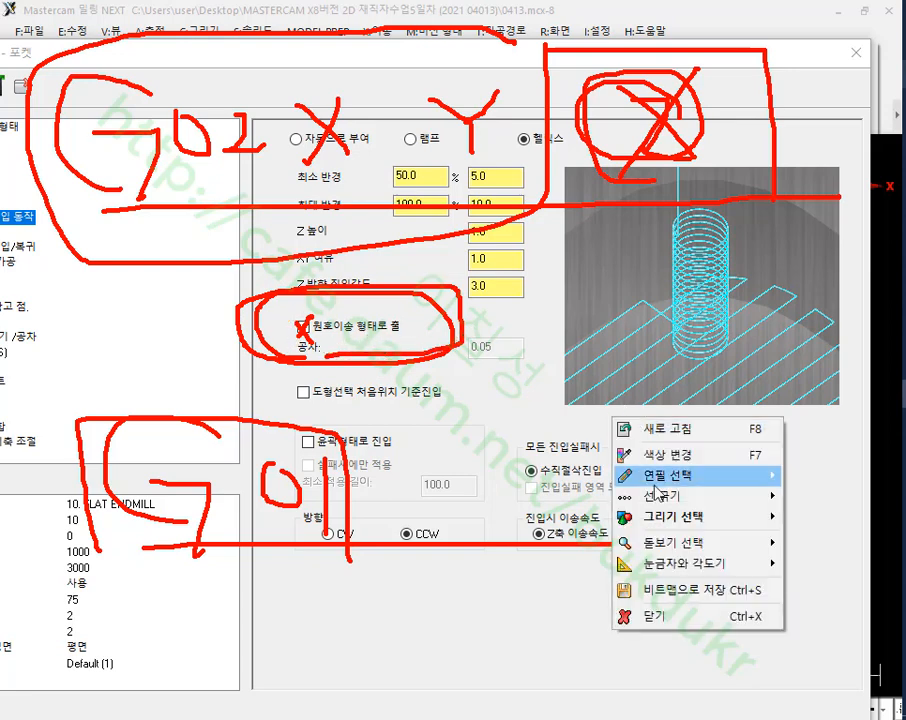
click(656, 612)
- Try the helix entry with arc output (원호이송 형태로 출력) disabled to show the tolerance setting, and enable the option again
click(304, 328)
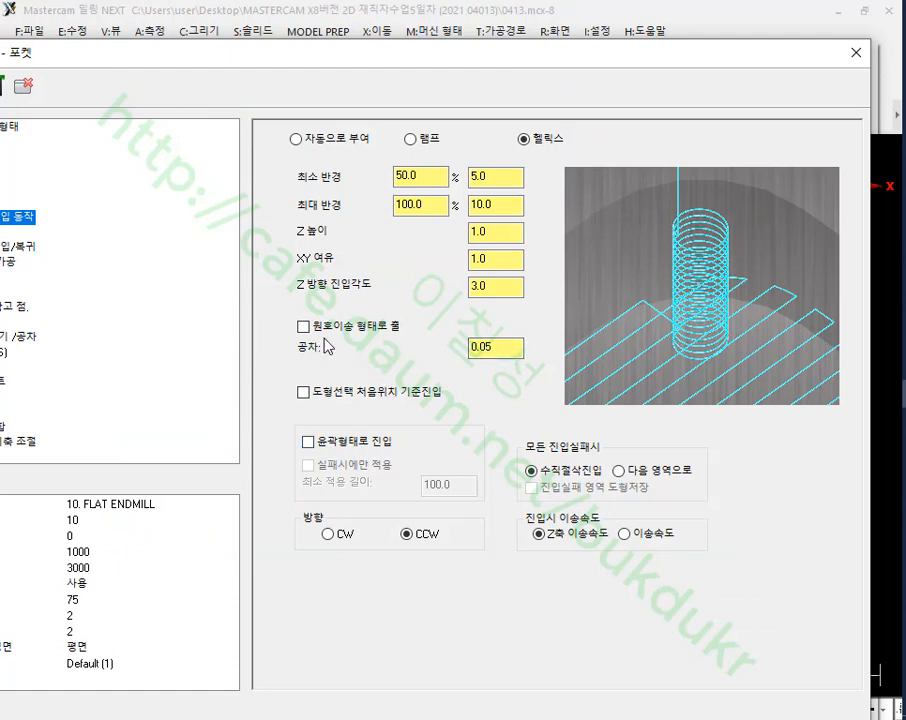
click(467, 340)
click(304, 326)
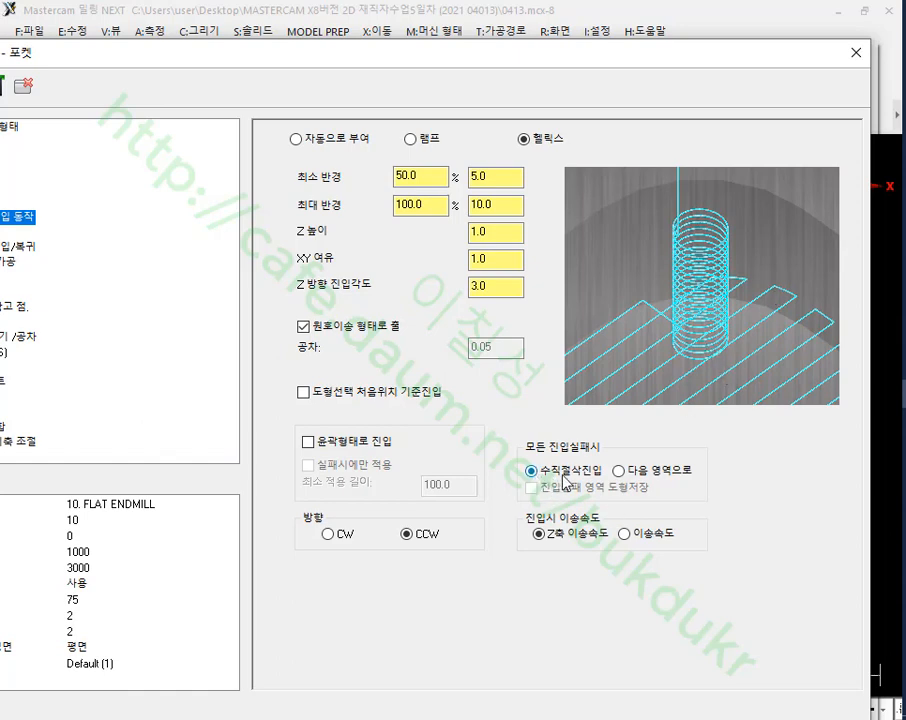
- Set the action for failed entries to the next area (다음 영역으로) and open the finishing settings (정삭)
click(622, 470)
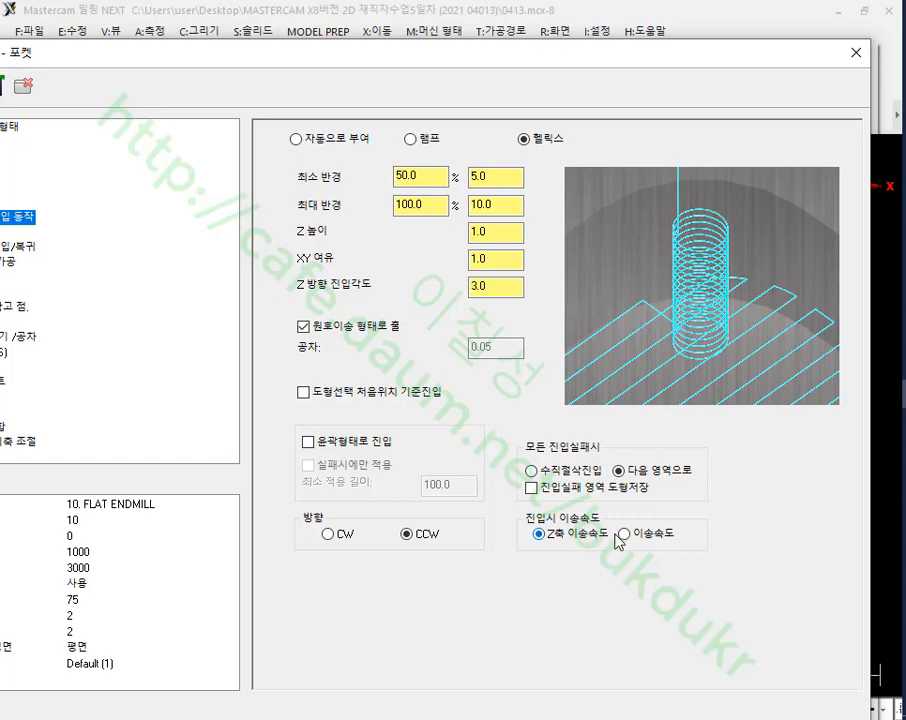
drag(125, 56, 453, 48)
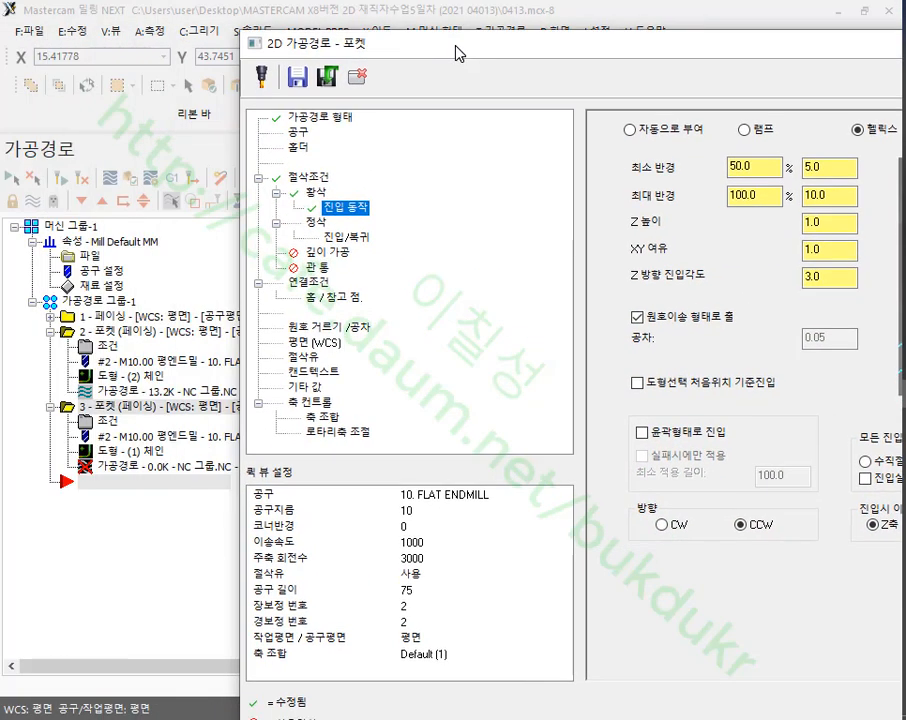
click(314, 221)
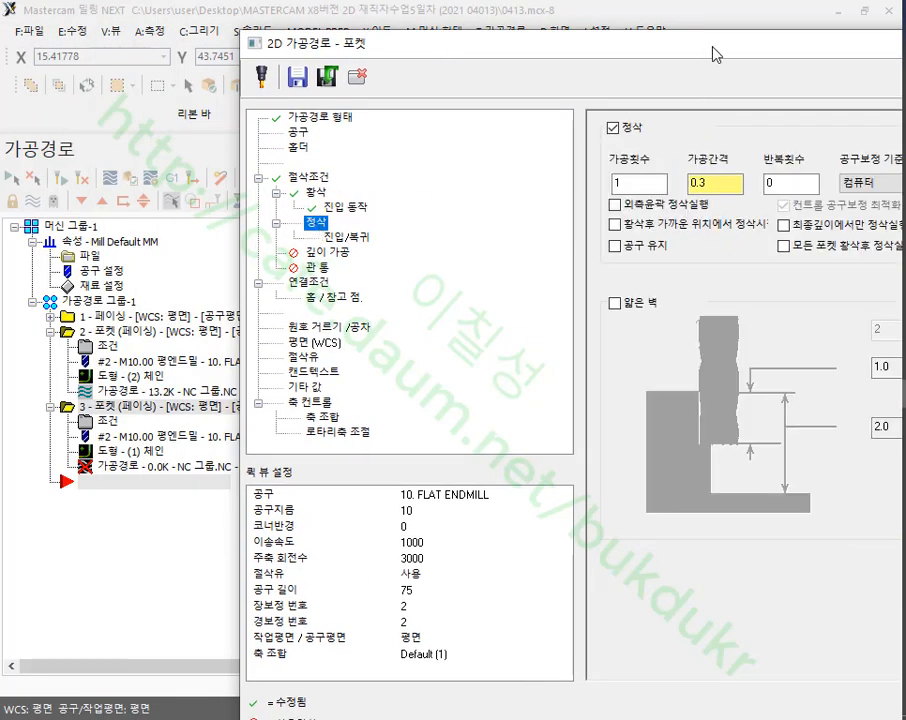
drag(712, 54, 430, 49)
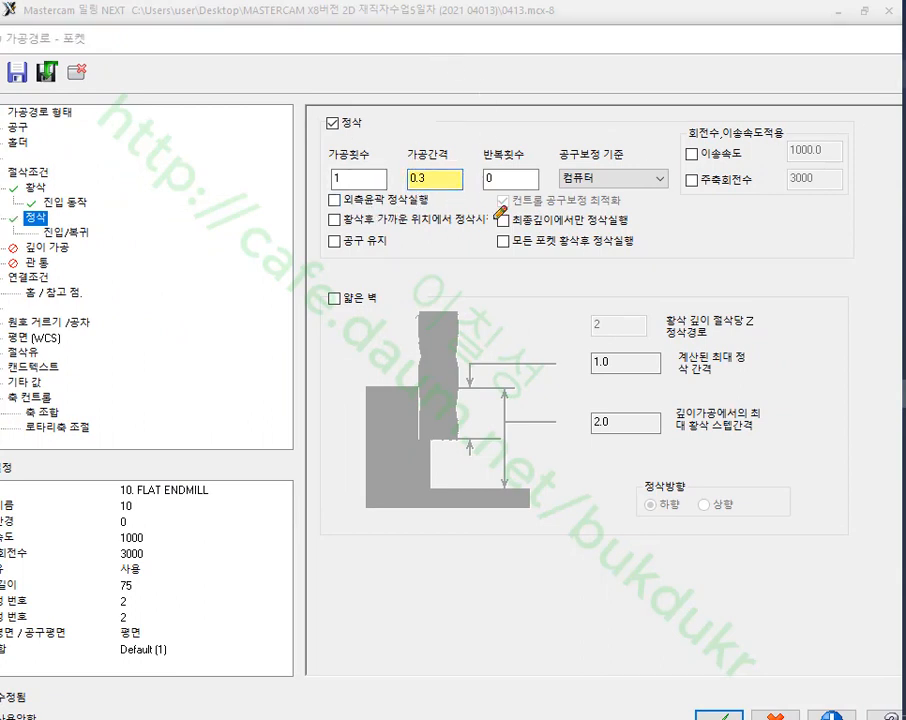
- Underline, box and point a red arrow at the outer contour finishing option (외측윤곽 정삭실행), and clear the markings
drag(310, 210, 490, 211)
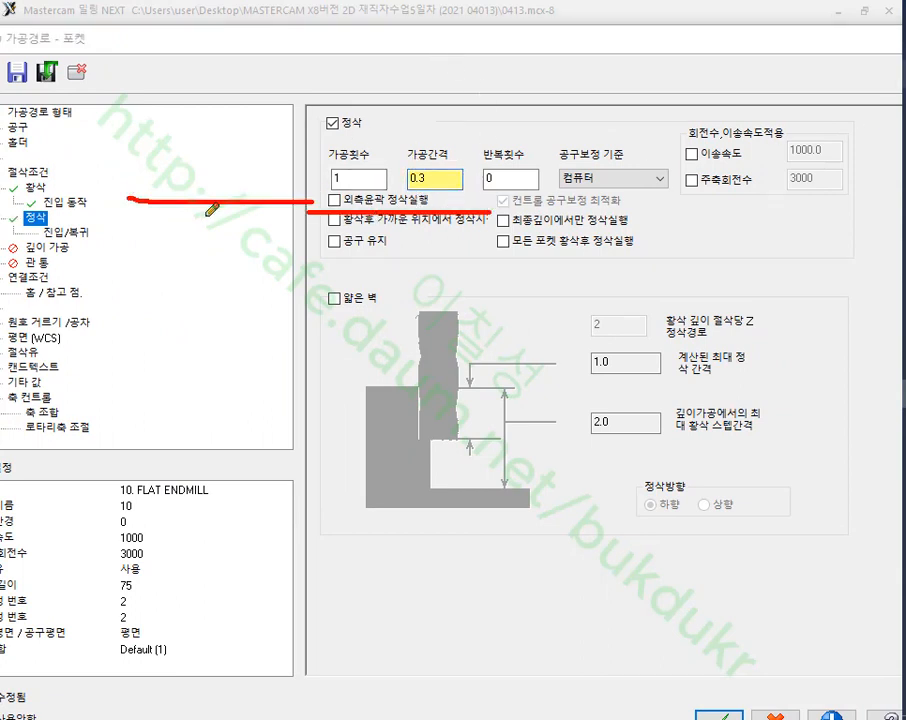
mouse_move(131, 201)
mouse_down()
mouse_move(305, 199)
mouse_move(262, 232)
mouse_up()
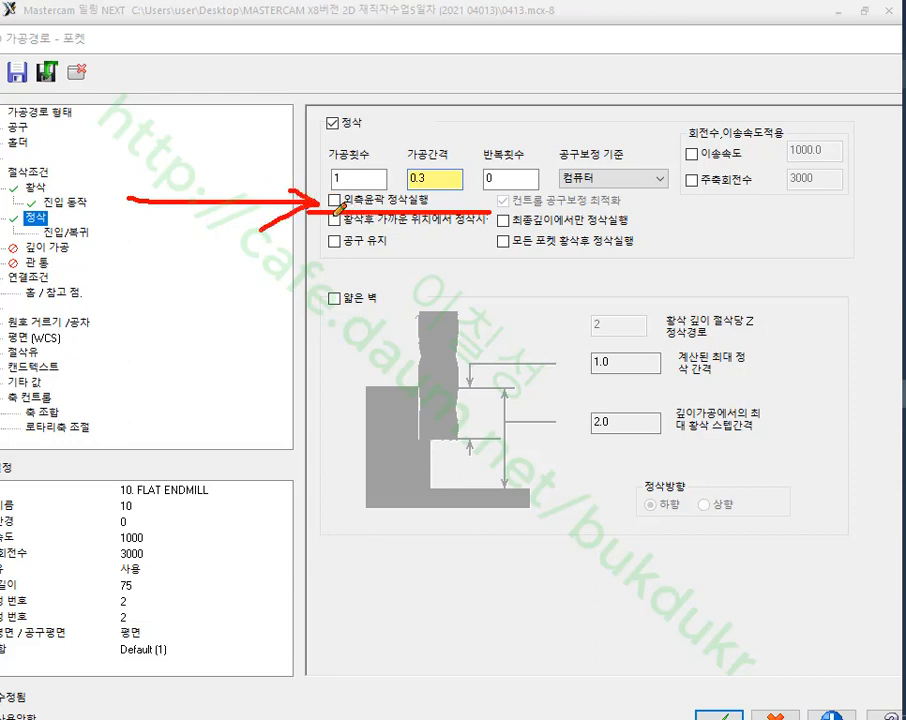
mouse_move(341, 207)
mouse_down()
mouse_move(316, 190)
mouse_move(445, 188)
mouse_move(449, 202)
mouse_up()
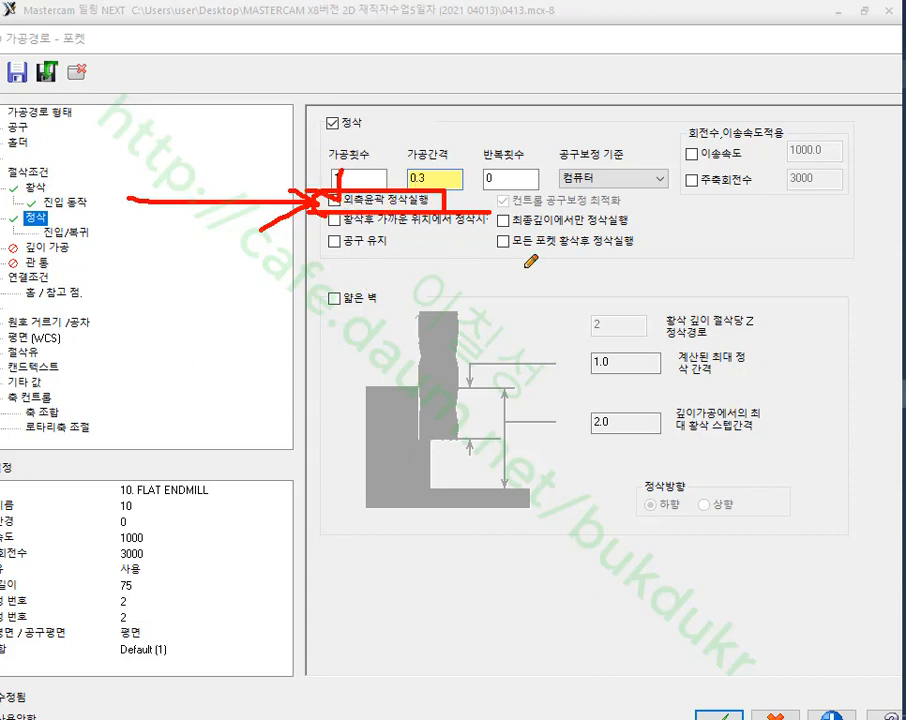
right_click(520, 324)
click(540, 522)
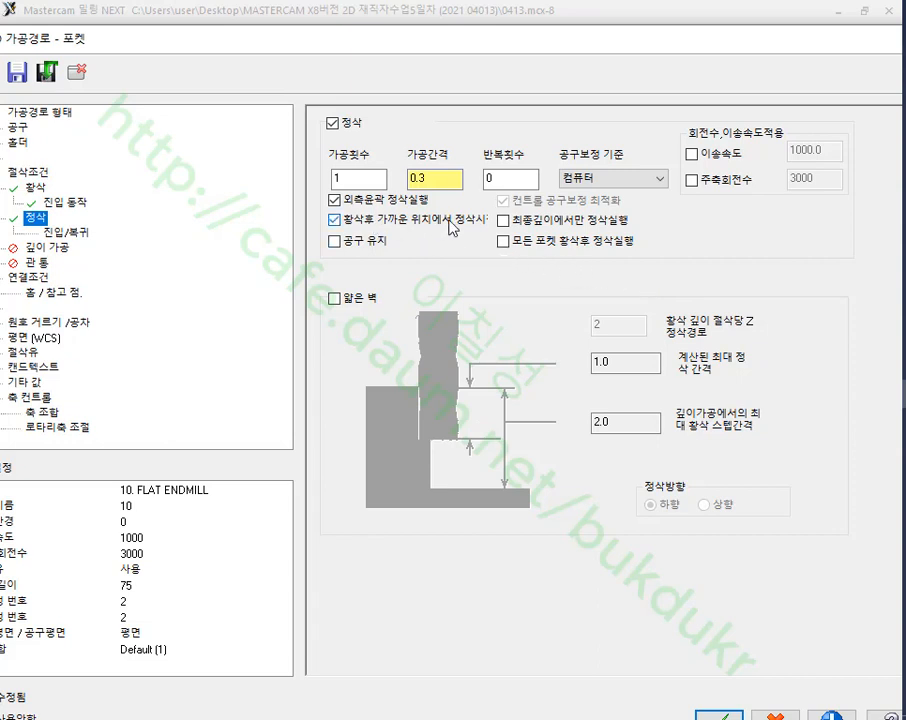
- Enable outer contour finishing, finishing from the nearest position after roughing, finishing only at final depth, and keep tool down (공구 유지)
click(613, 228)
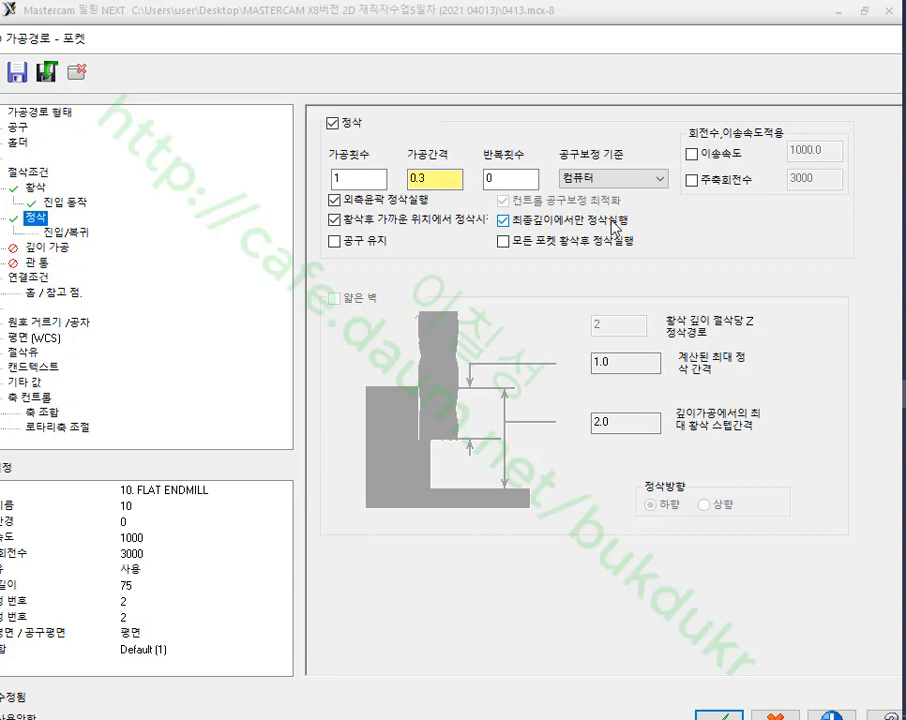
click(335, 242)
click(645, 178)
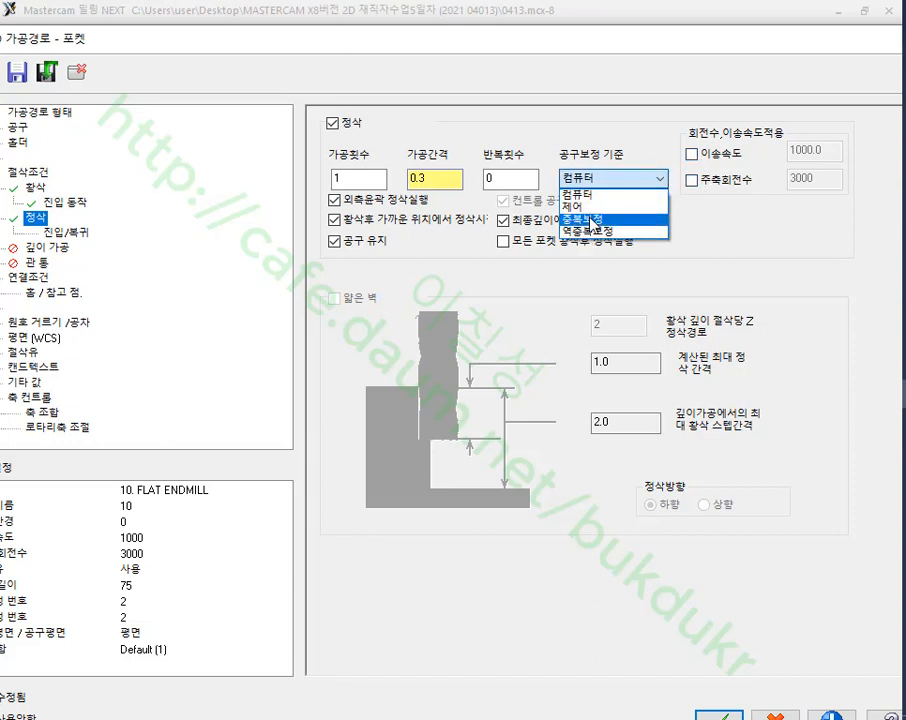
click(620, 111)
- Set the finishing lead-in line length and arc radius to 0.3 and copy the lead-in values to the lead-out
drag(225, 38, 488, 69)
click(330, 263)
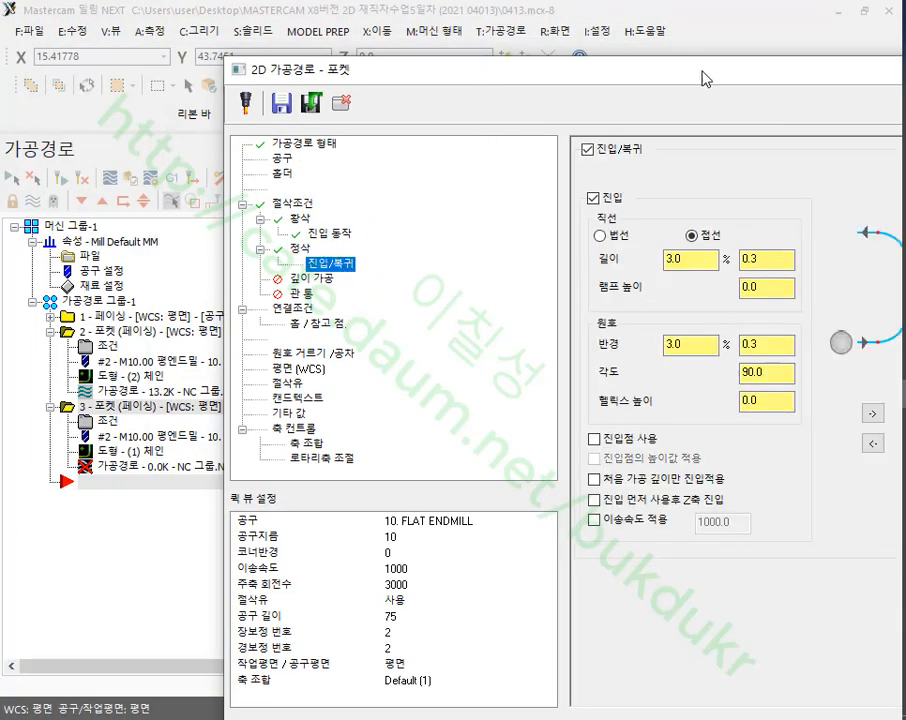
drag(698, 68, 481, 50)
click(546, 242)
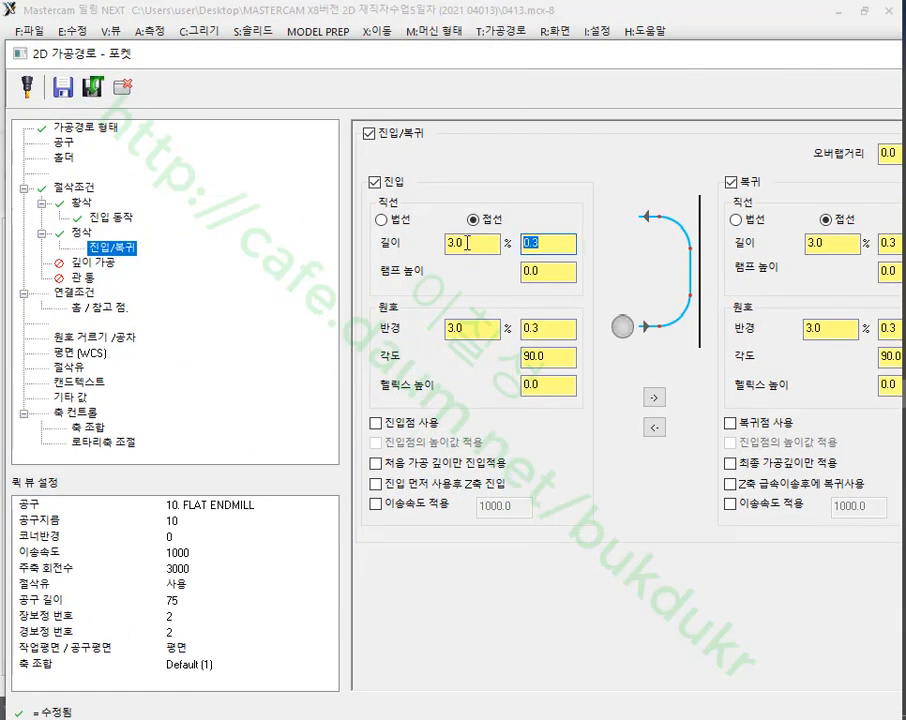
drag(549, 331, 476, 330)
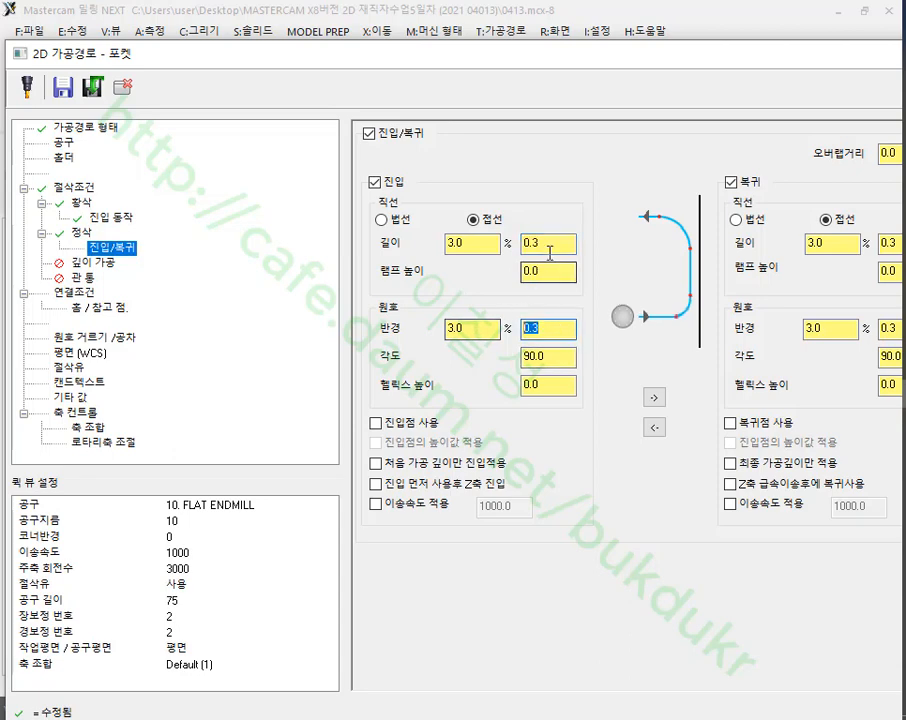
drag(548, 247, 474, 247)
click(553, 330)
click(652, 396)
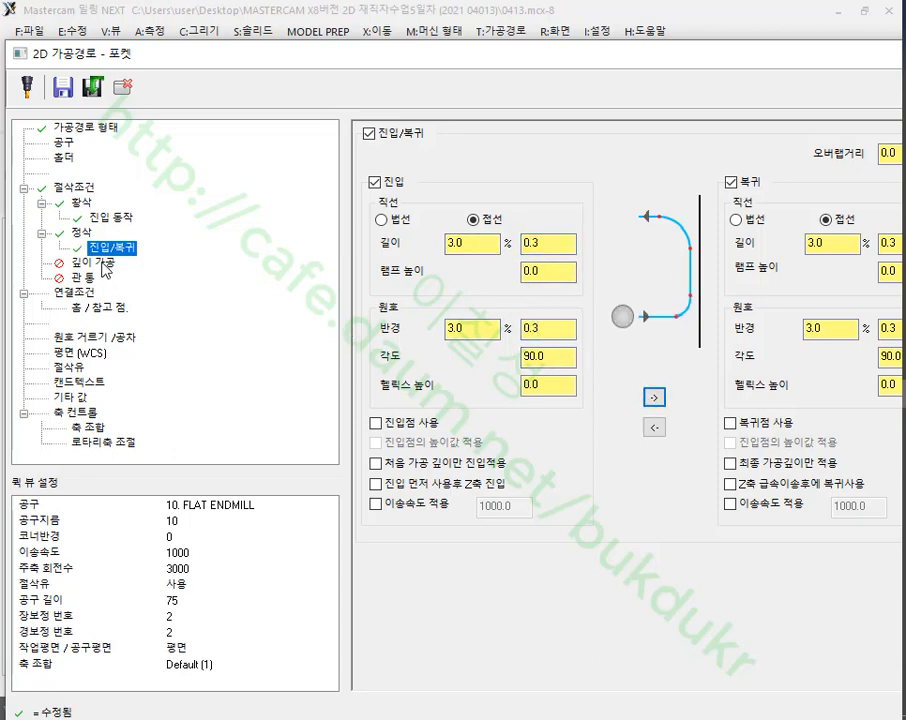
- Set the linking parameters to stock top 0.0 and absolute depth -4, and generate the pocket toolpath
click(74, 292)
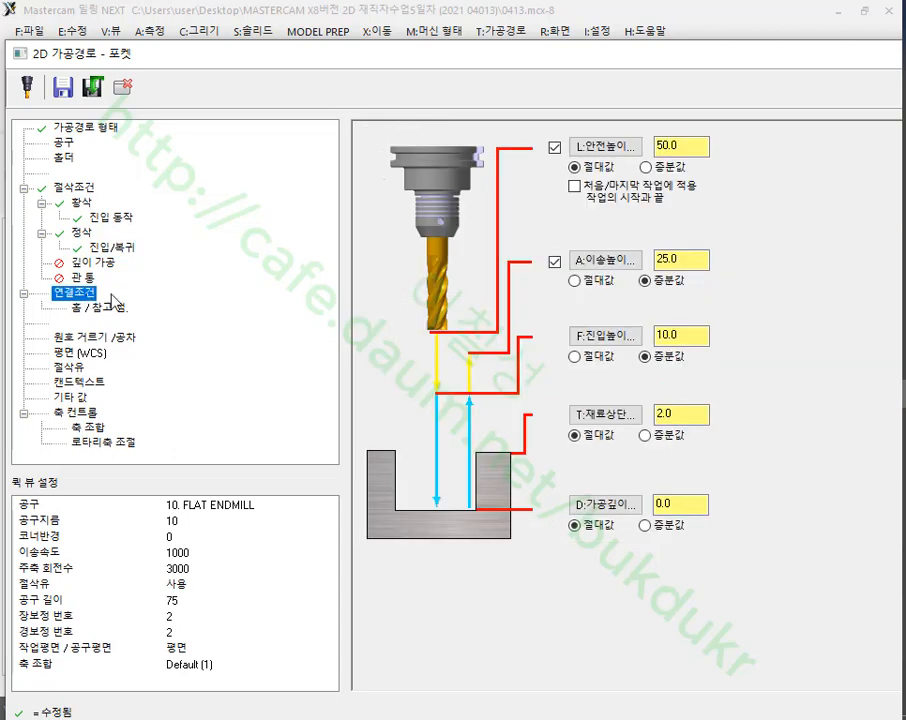
double_click(657, 418)
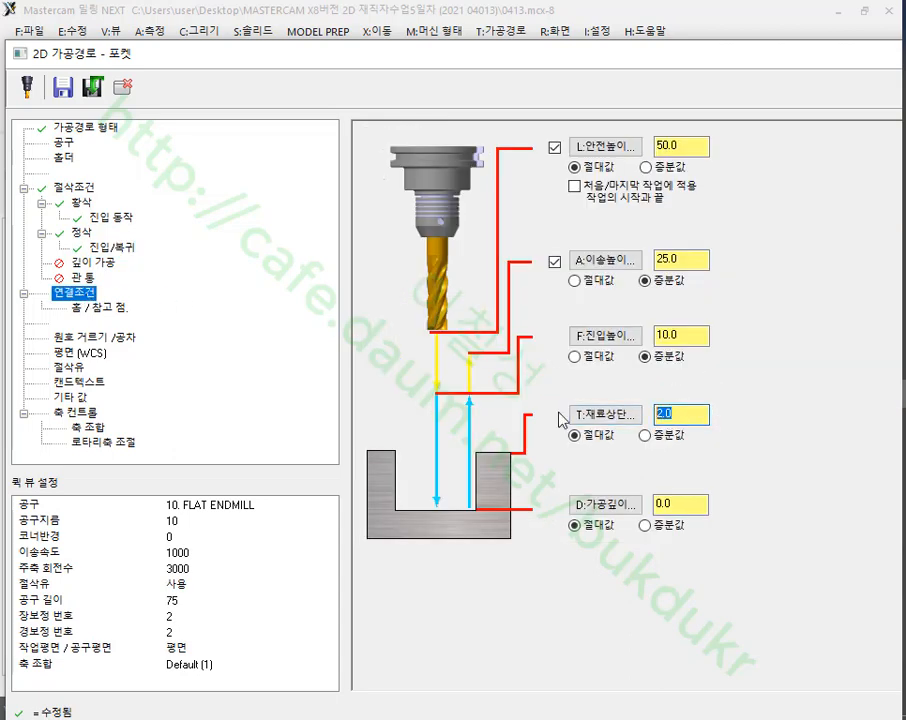
double_click(675, 504)
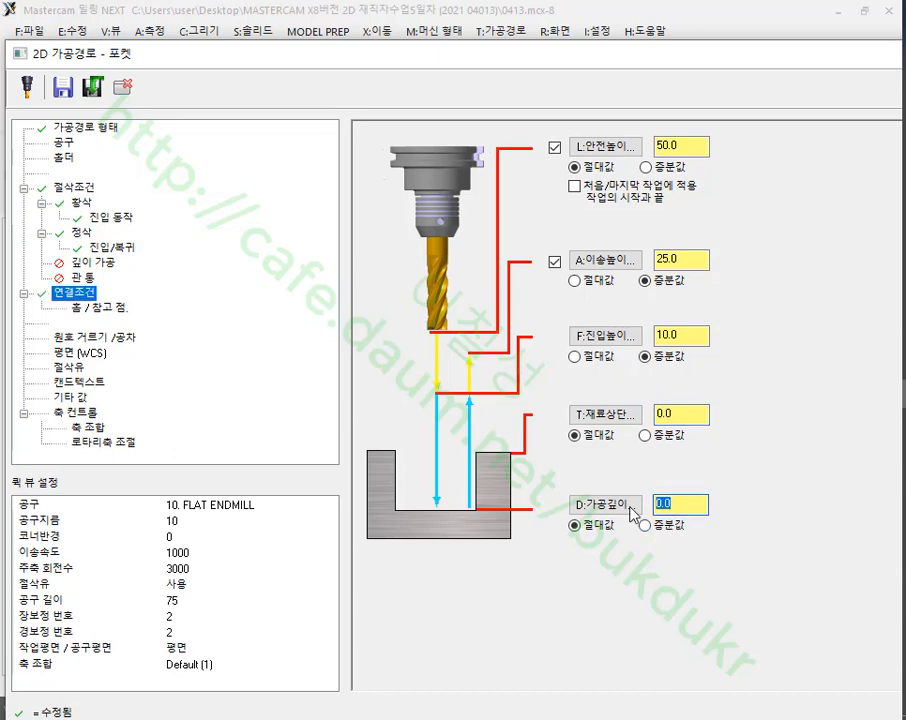
text(-4)
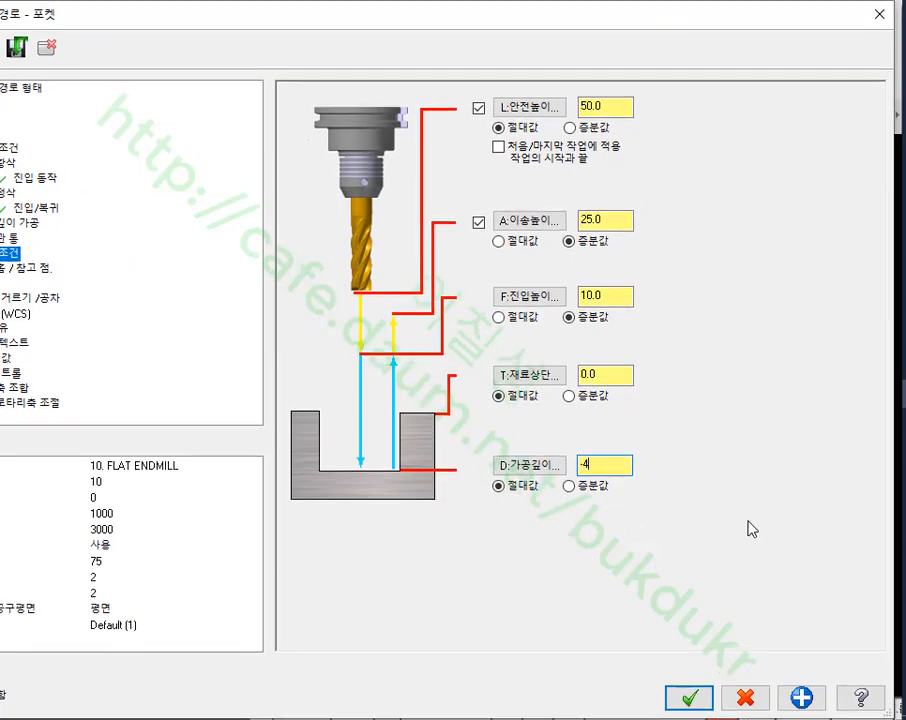
click(698, 700)
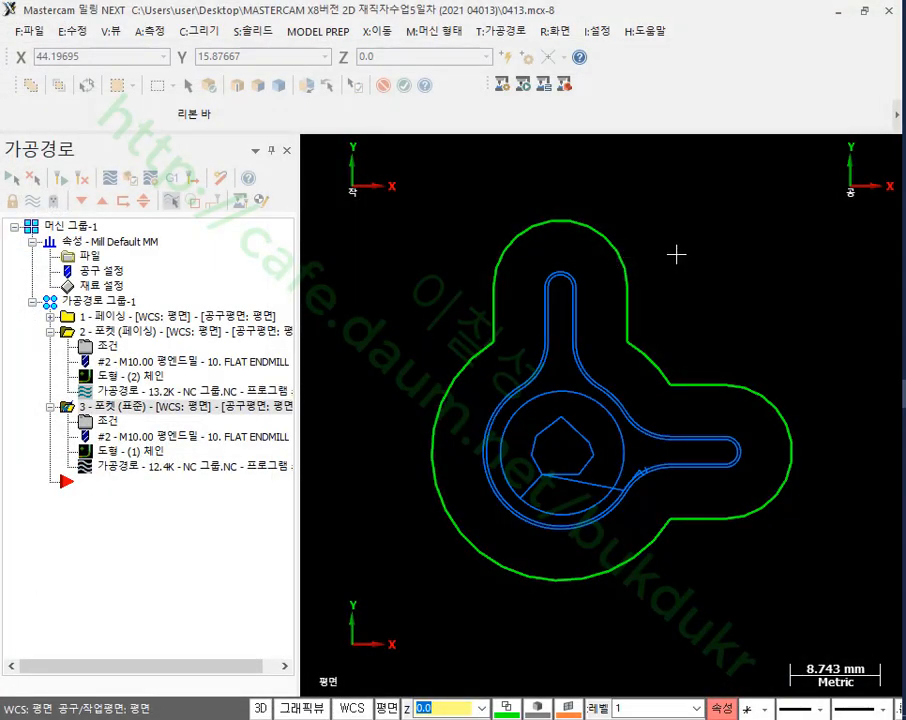
- Backplot the standard pocket toolpath in isometric view, stepping through the helix entry and roughing moves
scroll(695, 226, down, 1)
right_click(707, 226)
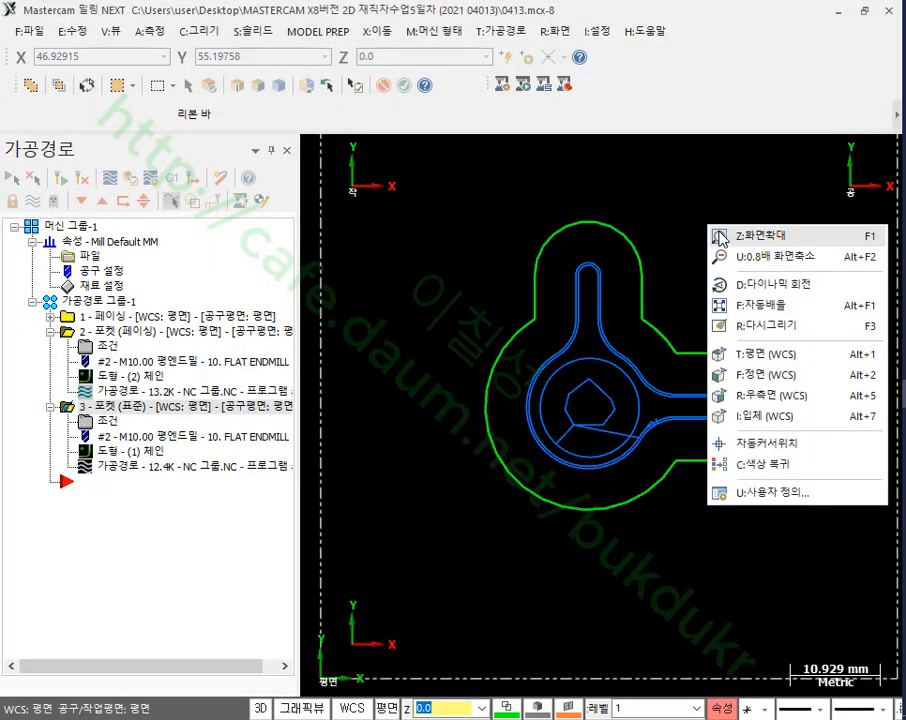
click(727, 396)
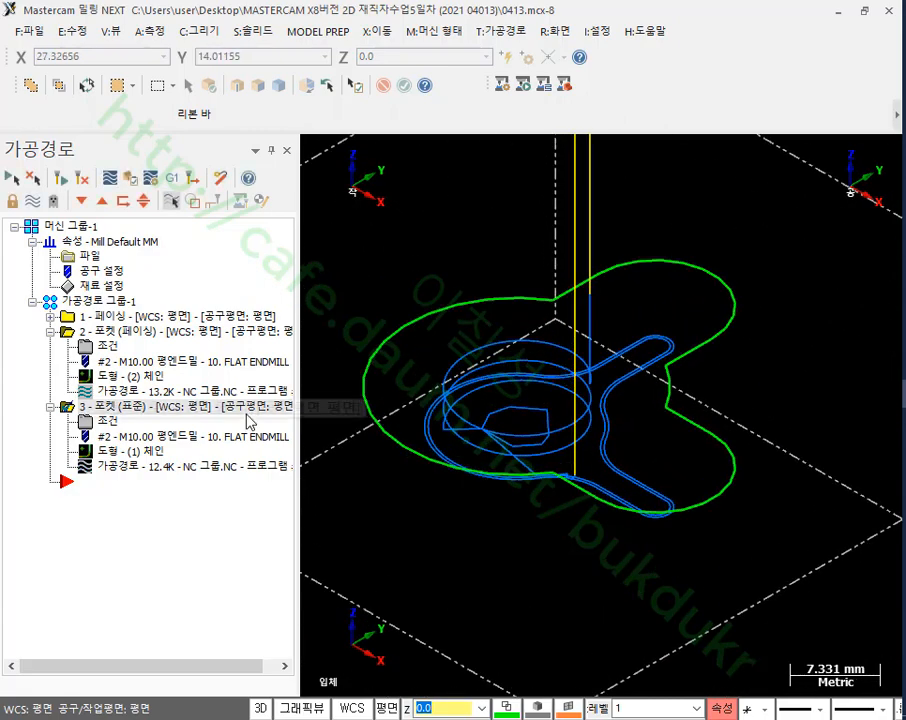
click(148, 472)
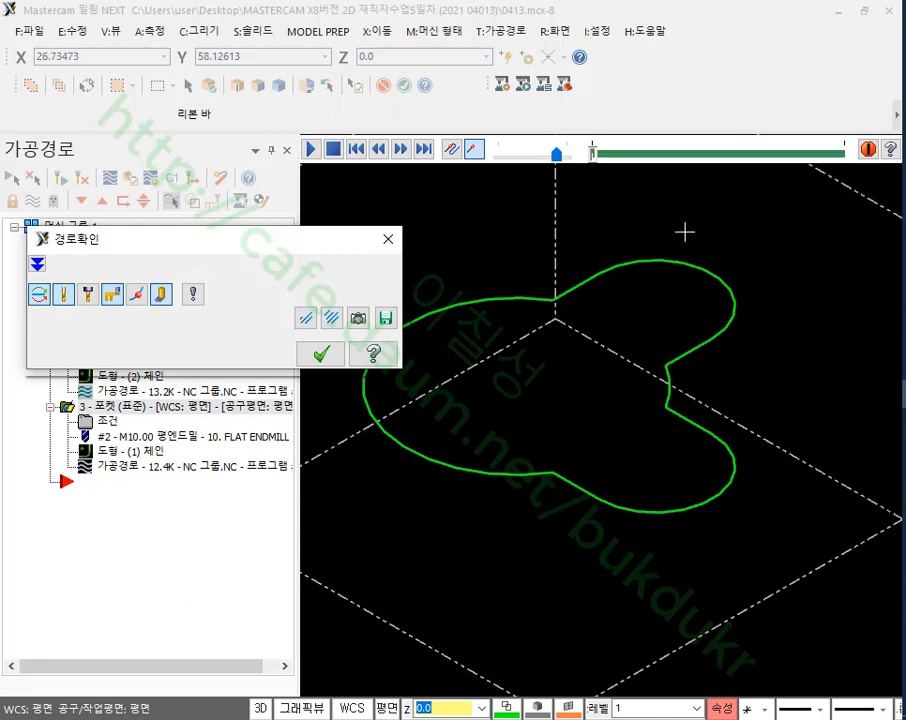
click(400, 149)
click(400, 149)
click(400, 149)
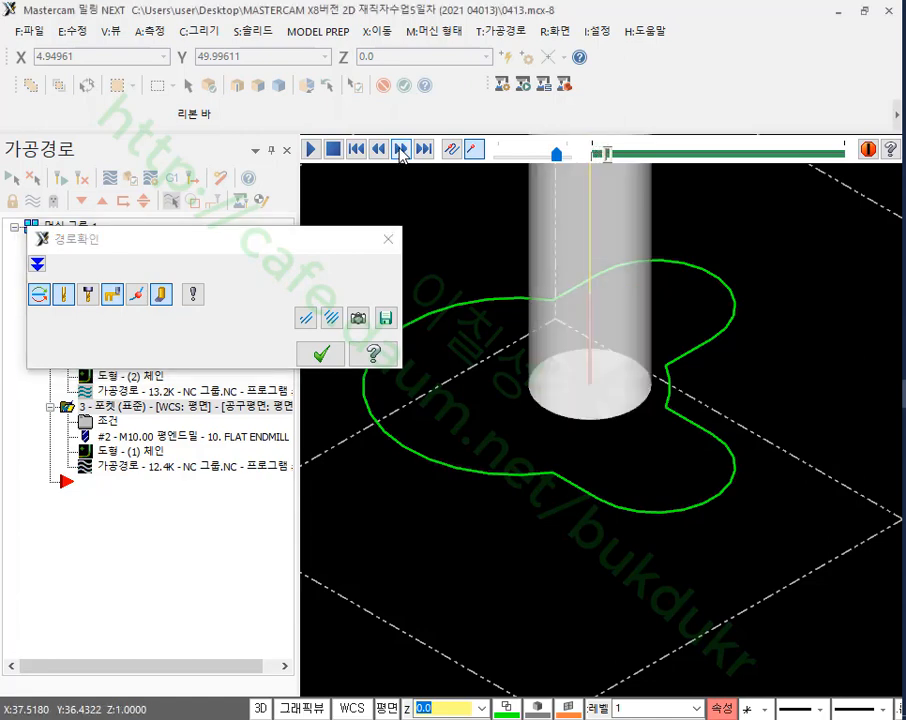
click(400, 149)
scroll(694, 615, down, 2)
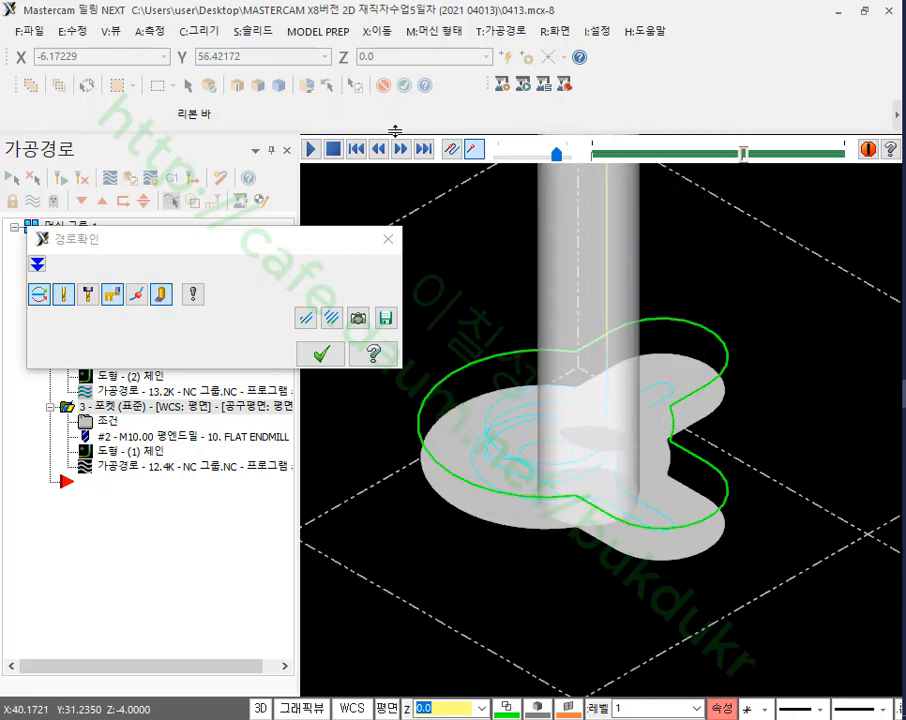
- Inspect the stock left along the pocket wall in top view, check the finished path in isometric view, and close the backplot
key(alt+1)
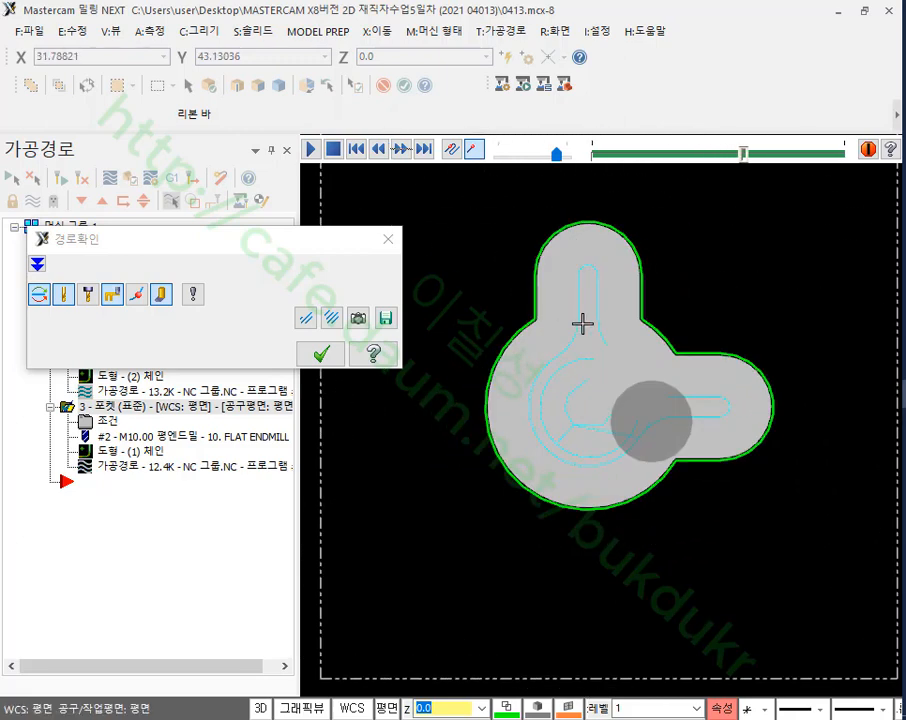
scroll(656, 320, up, 4)
scroll(673, 356, up, 3)
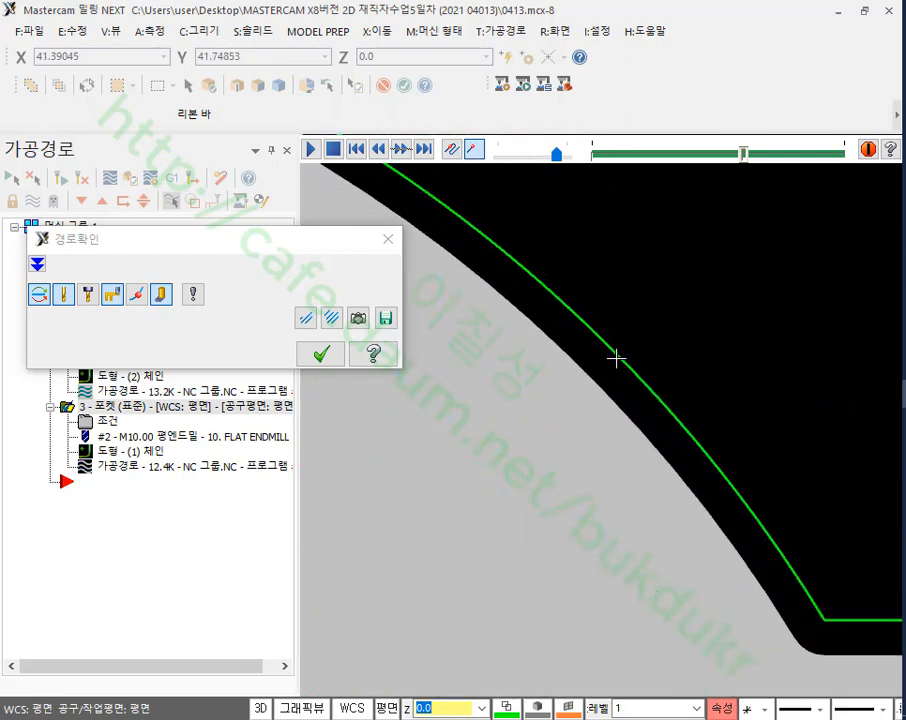
scroll(626, 386, down, 6)
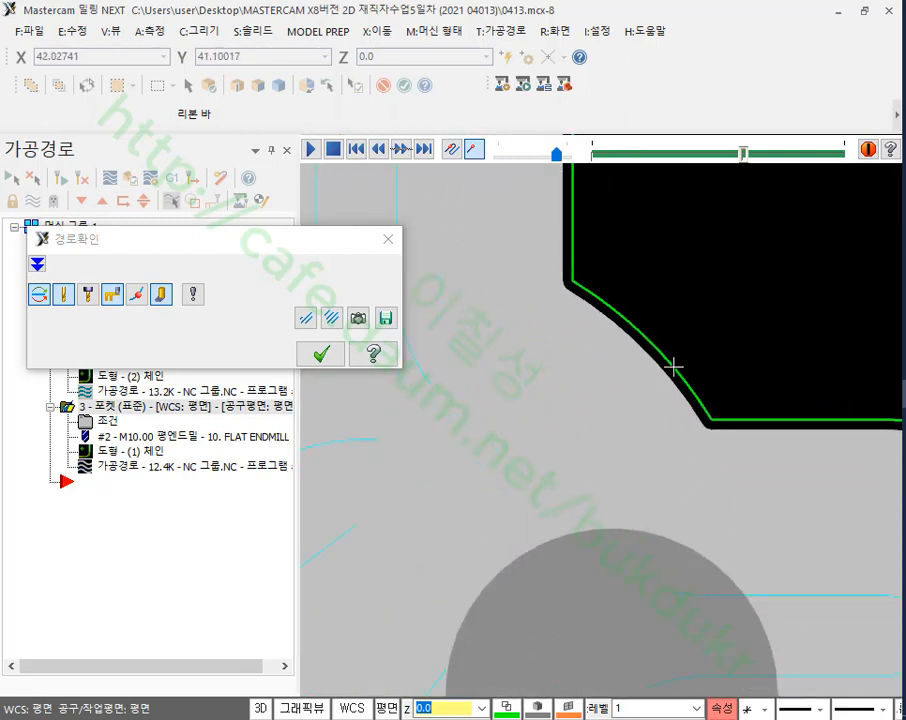
scroll(684, 415, up, 1)
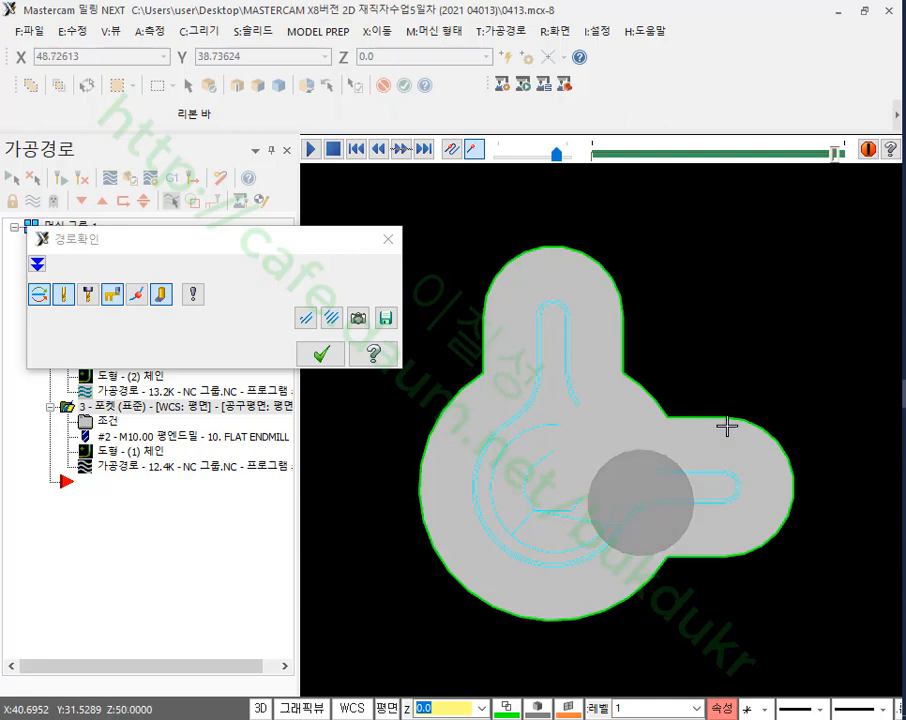
right_click(721, 324)
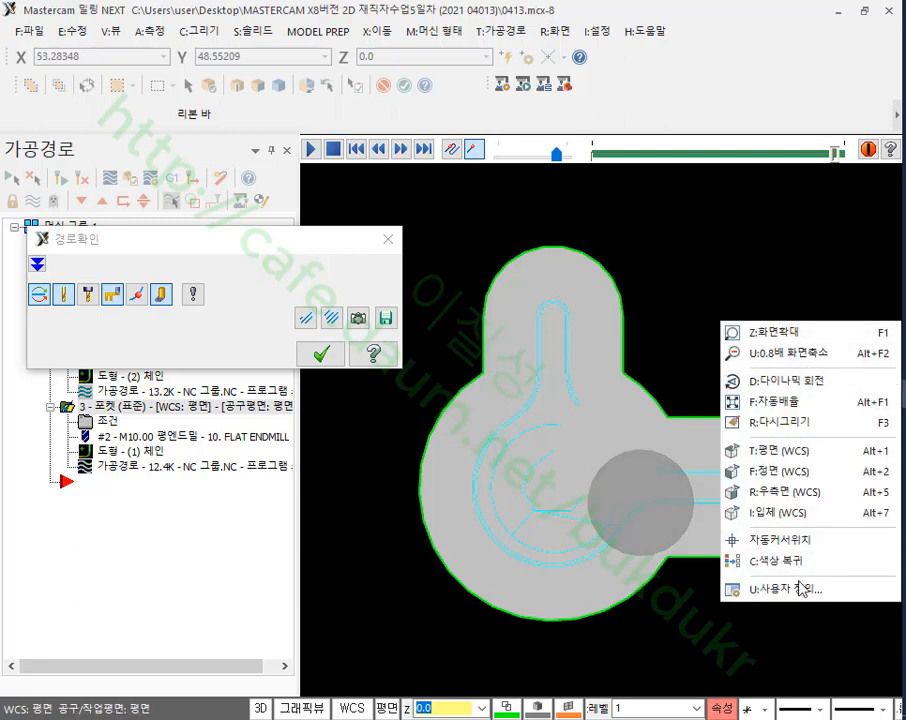
click(745, 513)
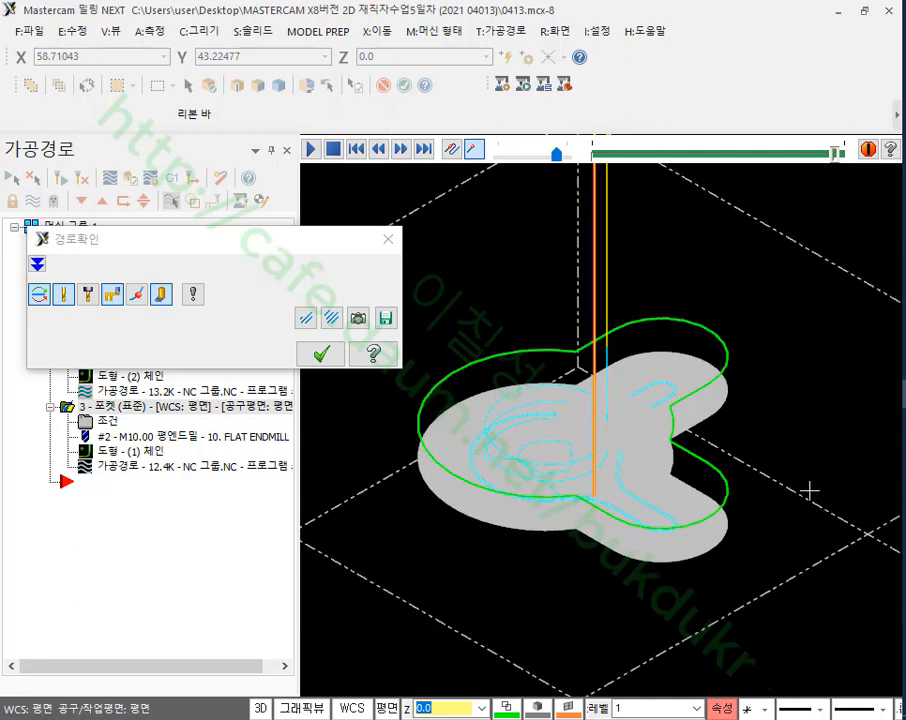
click(320, 354)
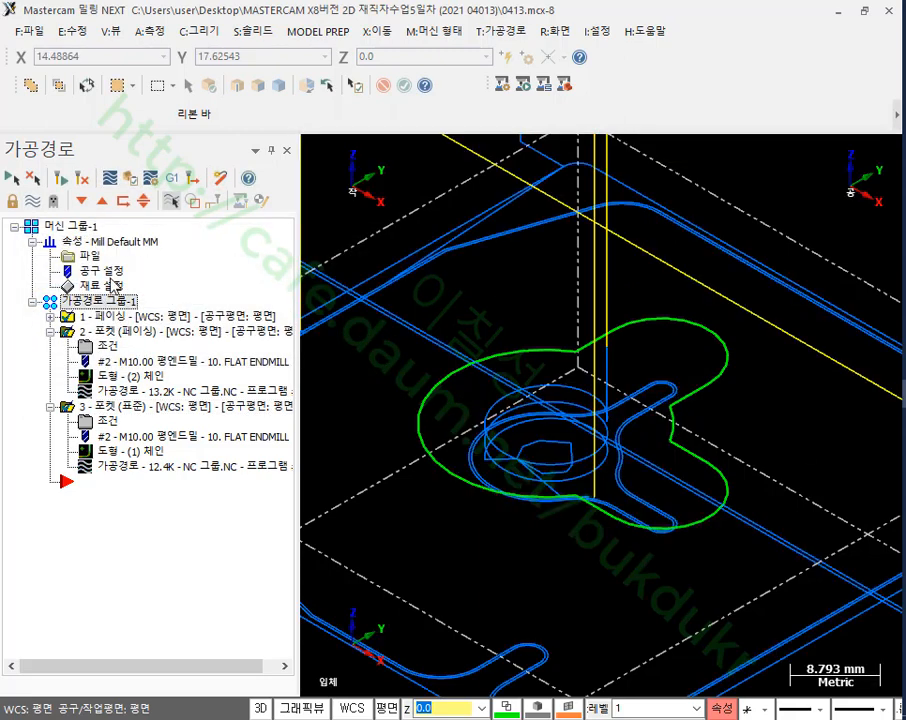
- Verify all the toolpaths with a faster solid simulation and inspect the machined two-lobed pocket
click(135, 180)
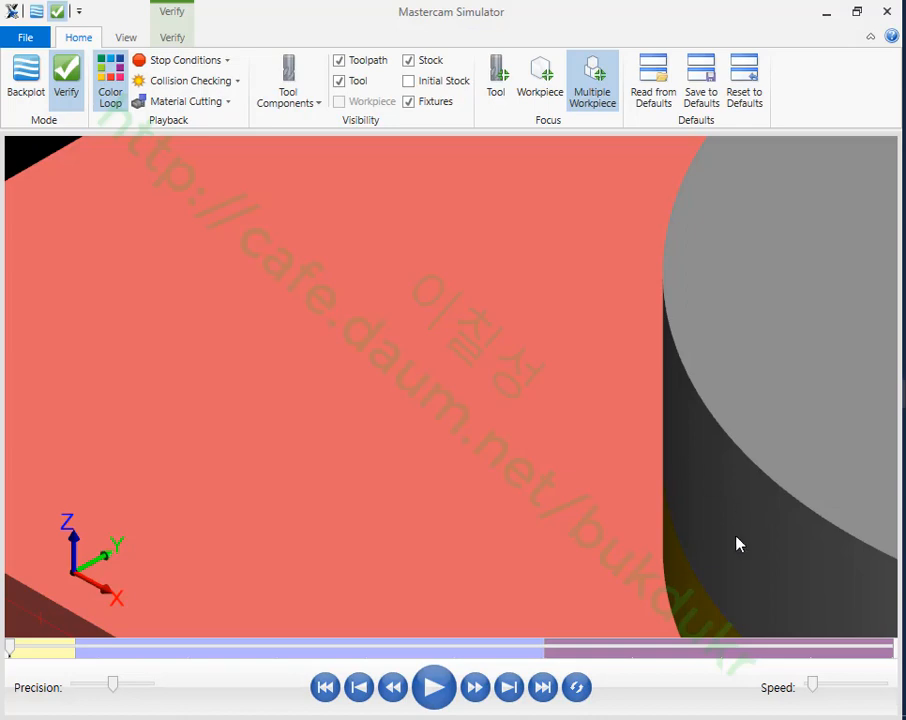
click(842, 690)
click(434, 687)
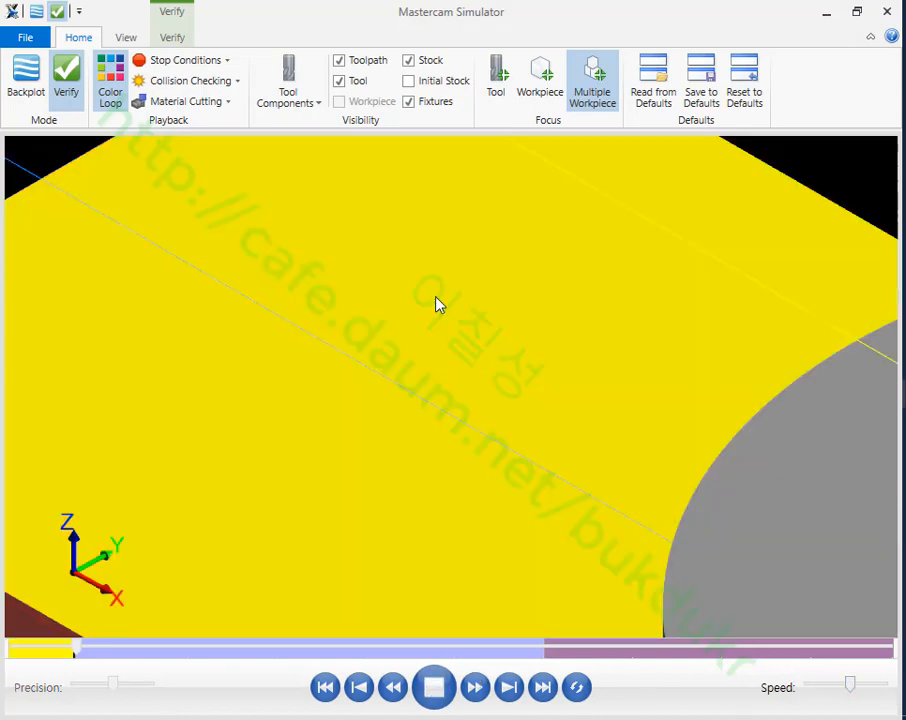
scroll(437, 303, down, 3)
scroll(437, 303, down, 3)
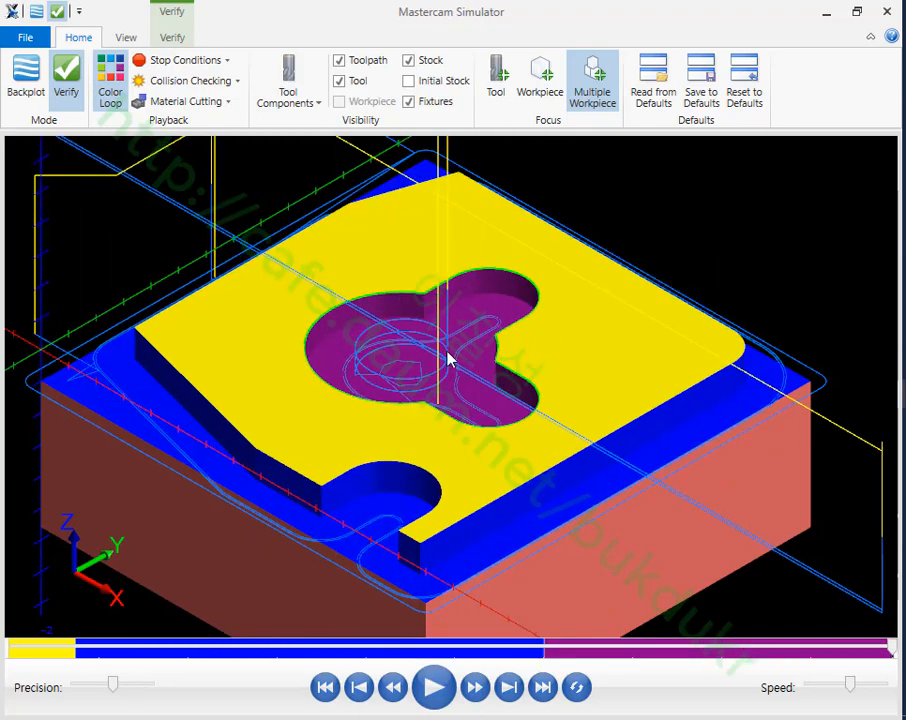
scroll(440, 362, up, 3)
mouse_move(431, 366)
middle_down()
mouse_move(441, 358)
mouse_move(420, 398)
mouse_move(481, 342)
mouse_move(443, 344)
mouse_move(435, 354)
middle_up()
scroll(447, 364, down, 3)
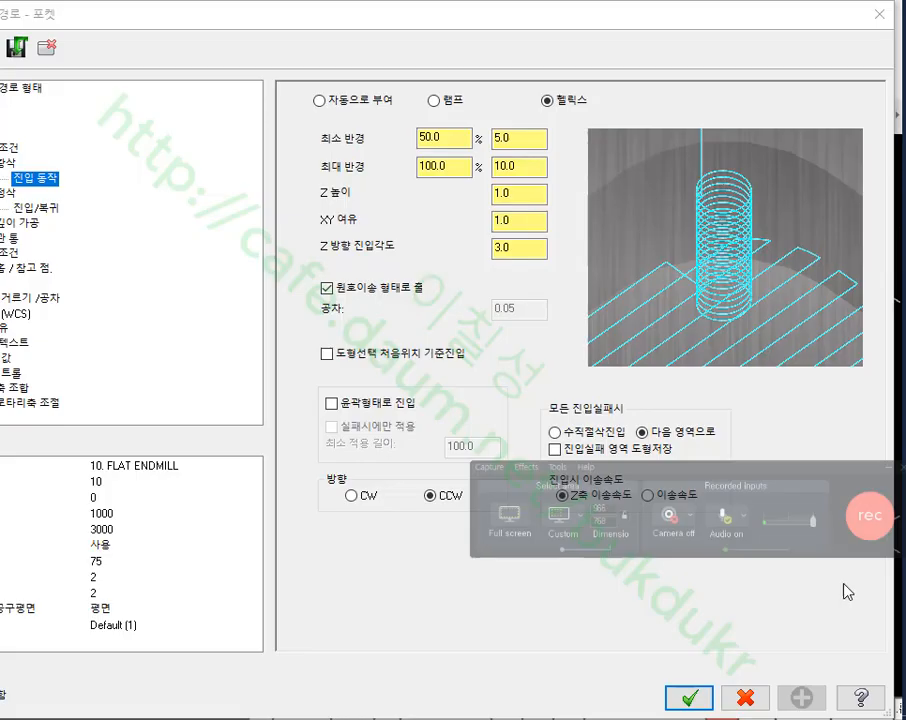
- Examine the minimum and maximum helix radius, as percentages and as values, in the pocket's entry motion settings
click(459, 138)
drag(459, 138, 386, 146)
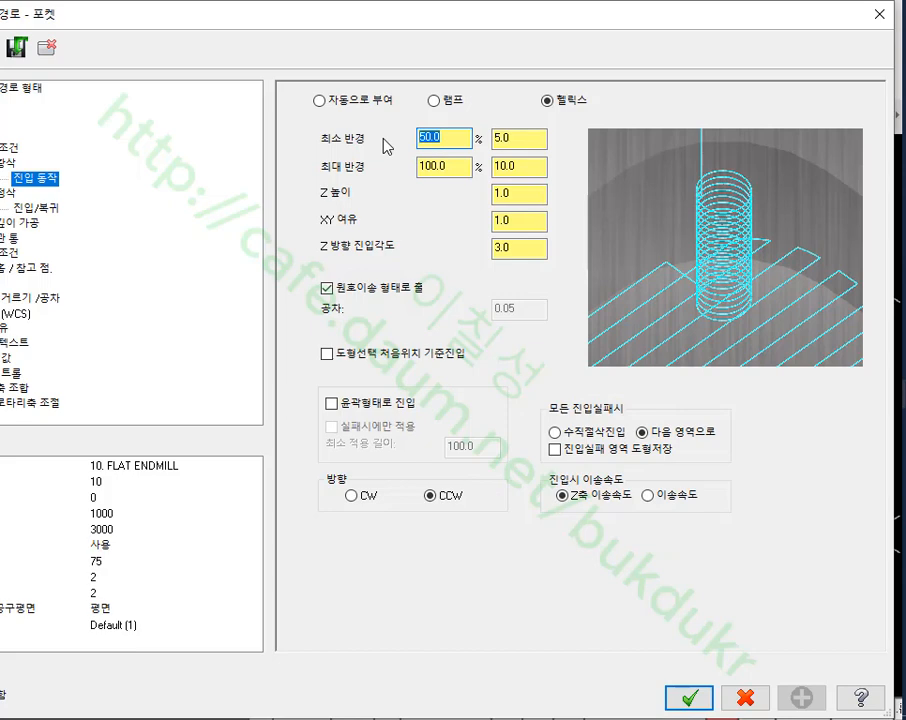
click(454, 167)
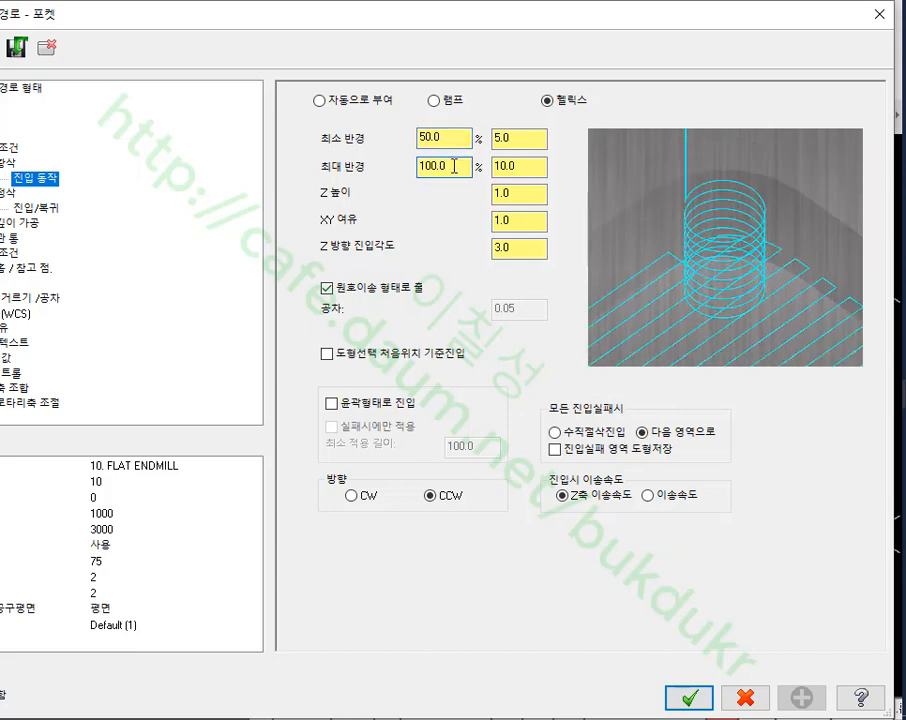
double_click(451, 137)
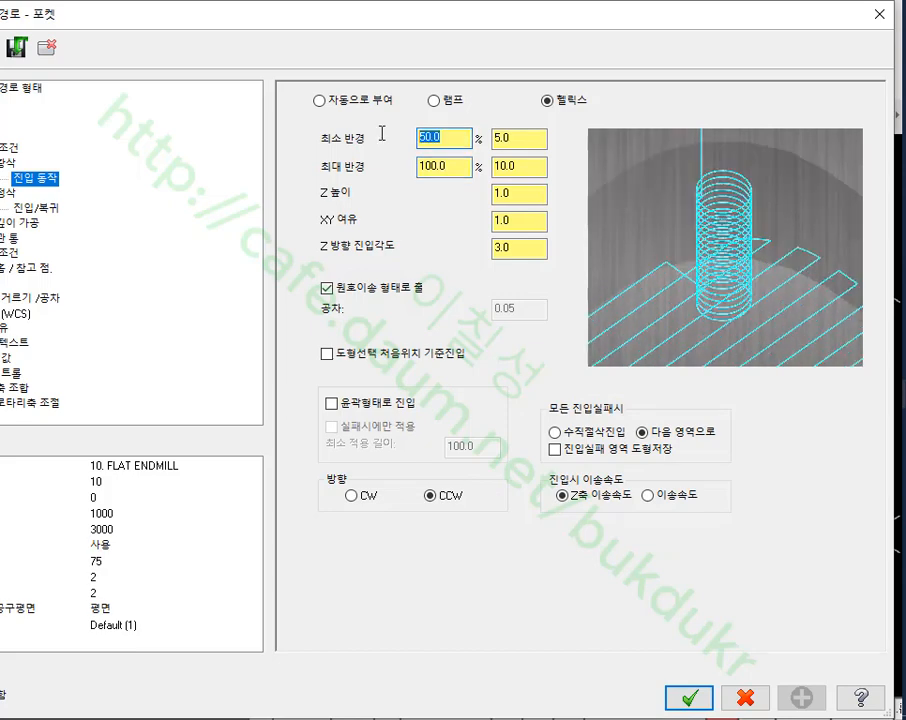
click(530, 142)
double_click(523, 142)
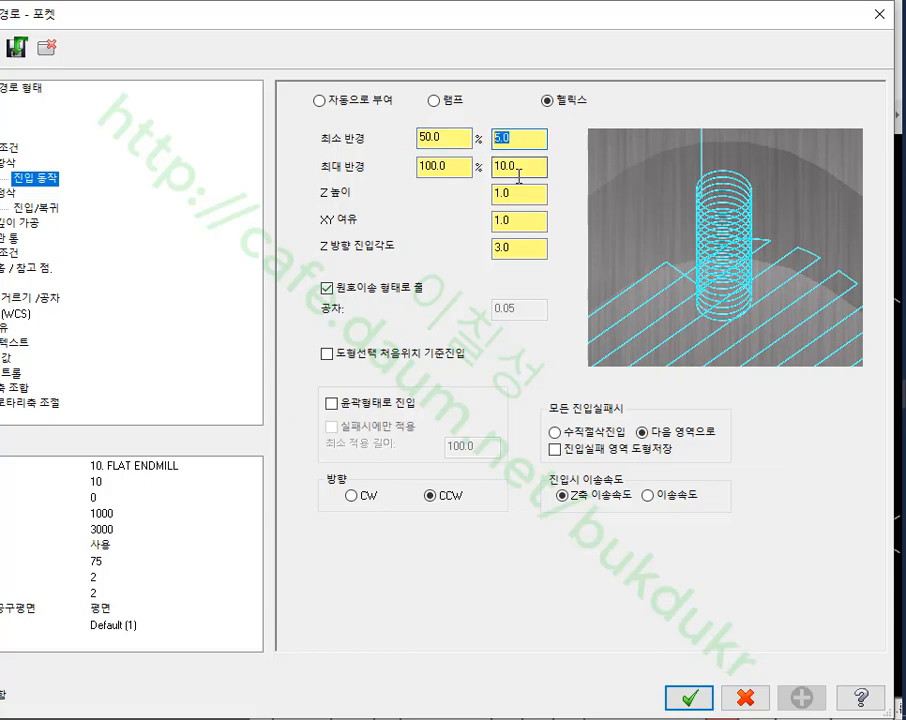
click(521, 138)
click(525, 167)
drag(525, 169, 487, 170)
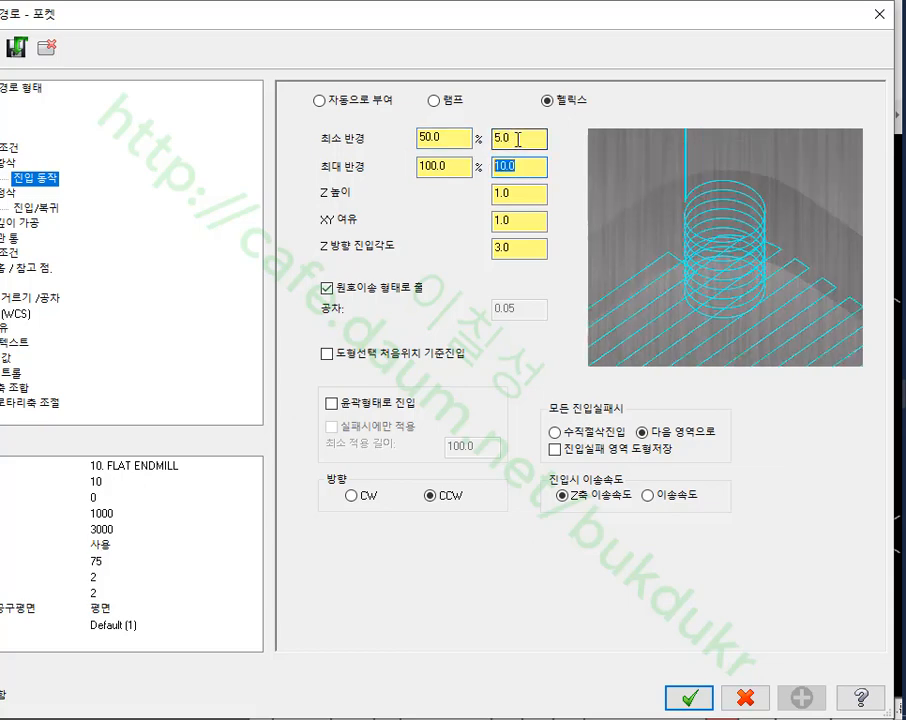
double_click(518, 141)
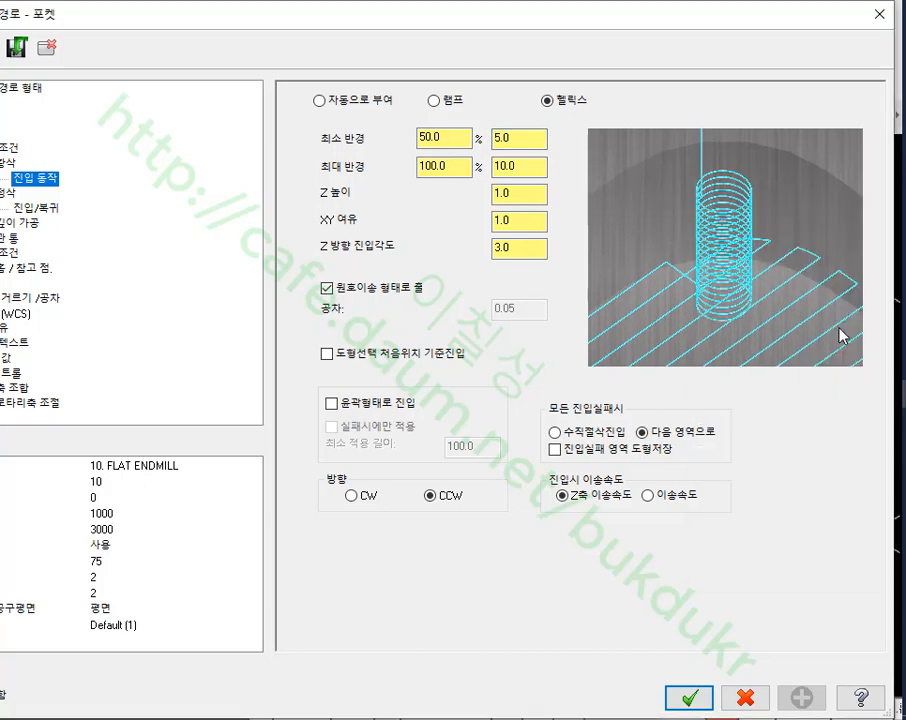
- Switch to the main Mastercam window and backplot the standard pocket up to its helix entry, viewed from the top
mouse_move(904, 394)
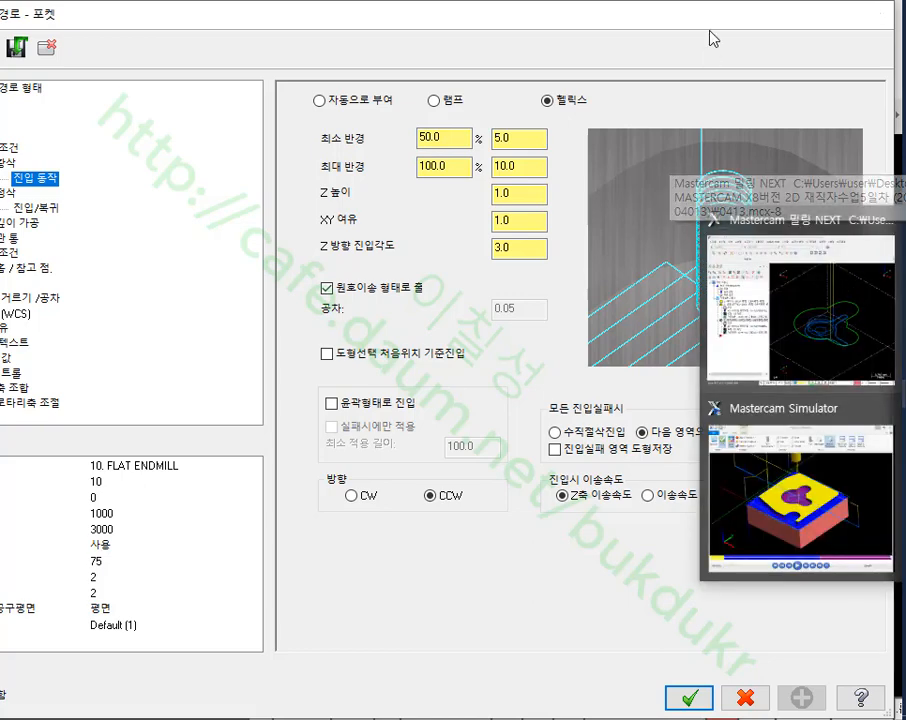
click(846, 288)
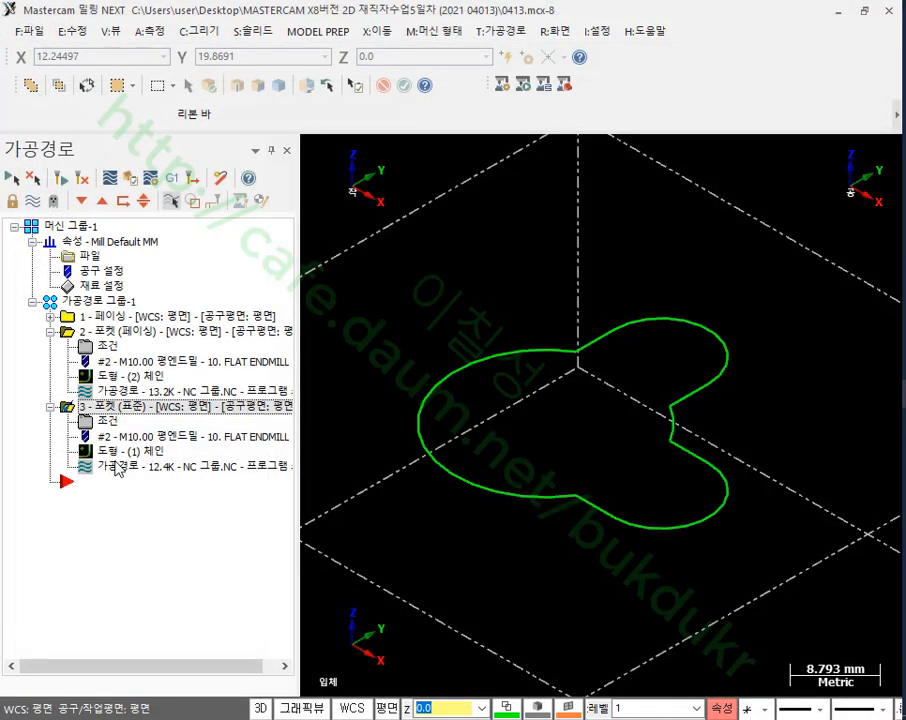
click(100, 466)
scroll(736, 409, down, 1)
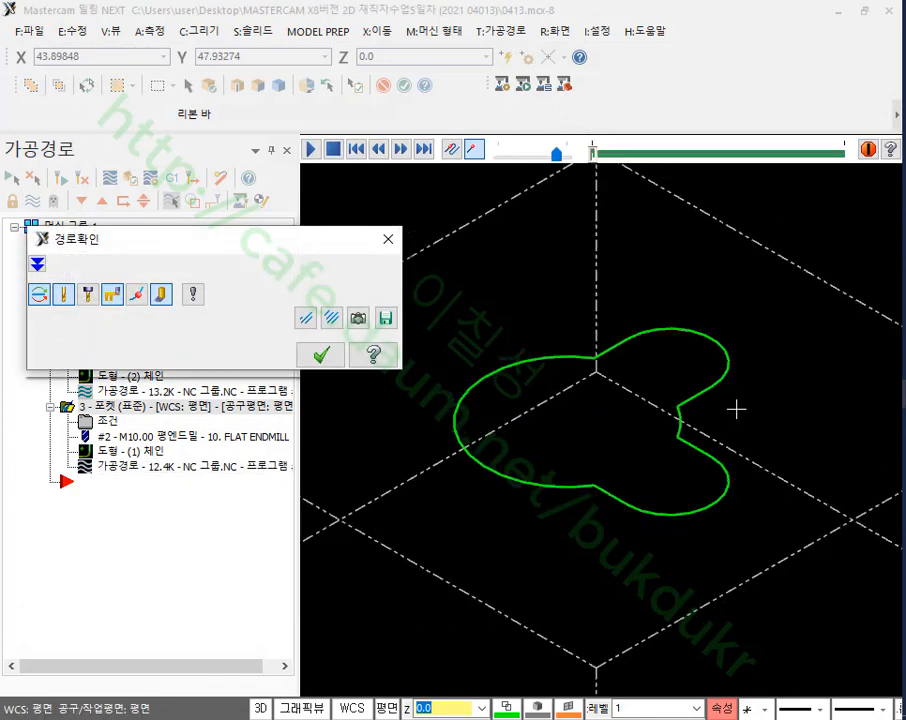
key(r)
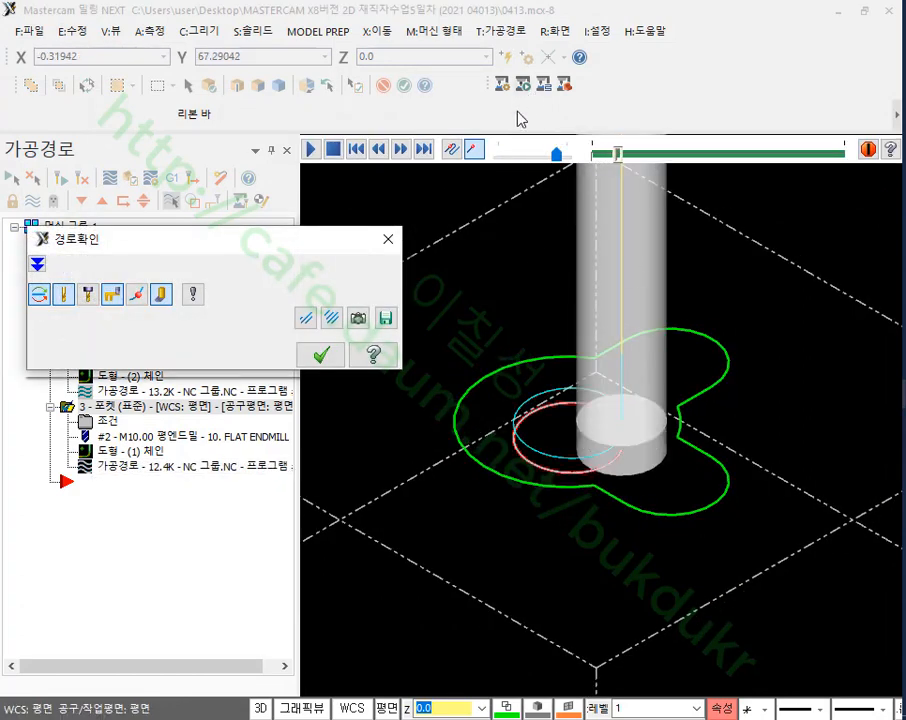
key(alt+1)
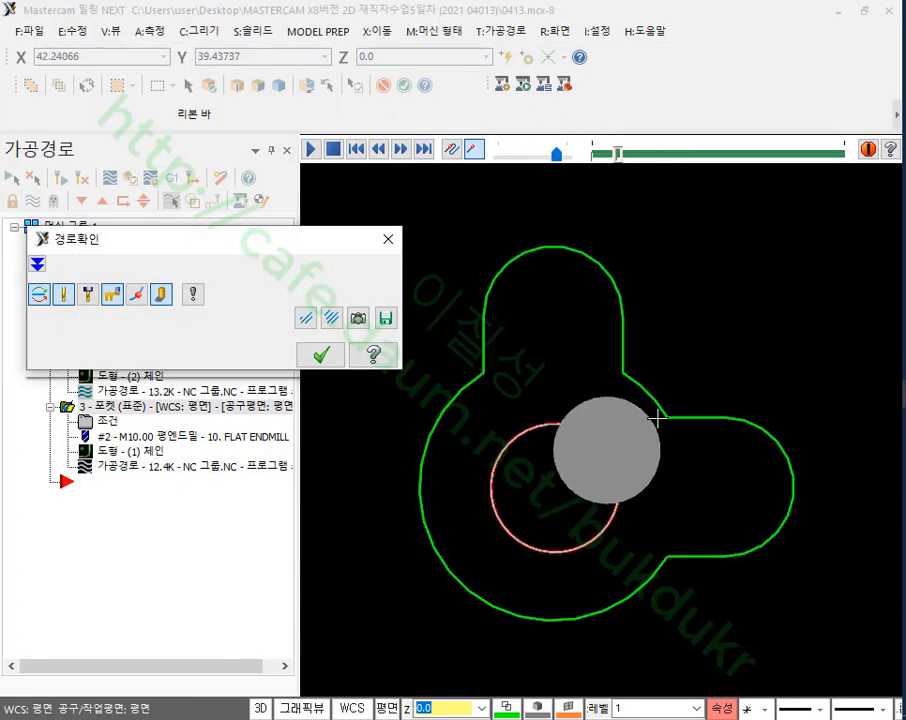
scroll(491, 558, up, 3)
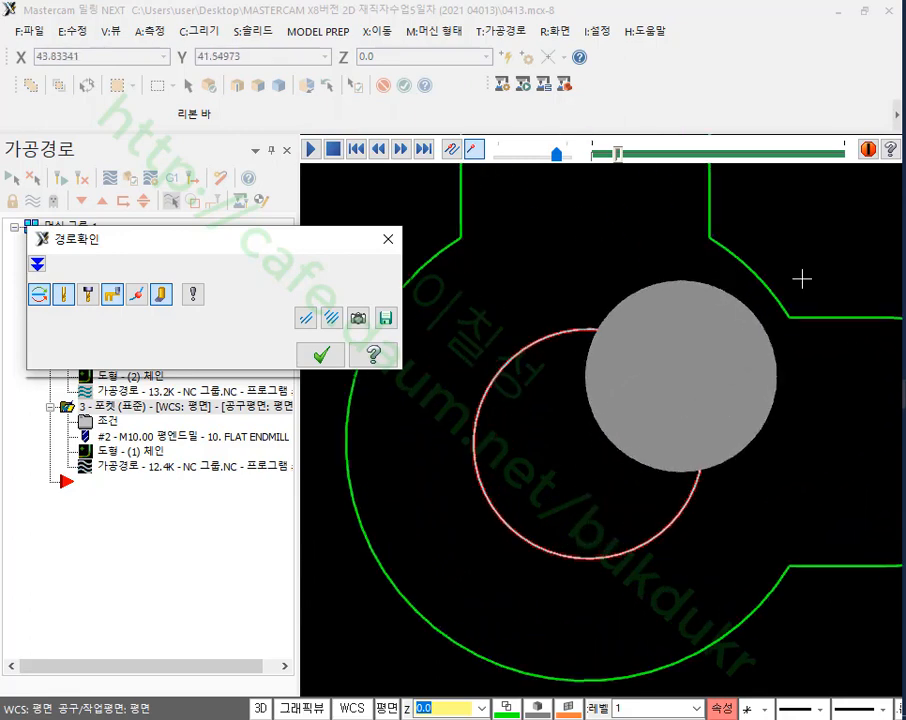
- Annotate the helix entry with a centre cross, radius lines labelled 5 and R, and the range 5 ~ 10
click(904, 74)
mouse_move(574, 445)
mouse_down()
mouse_move(612, 445)
mouse_move(594, 478)
mouse_up()
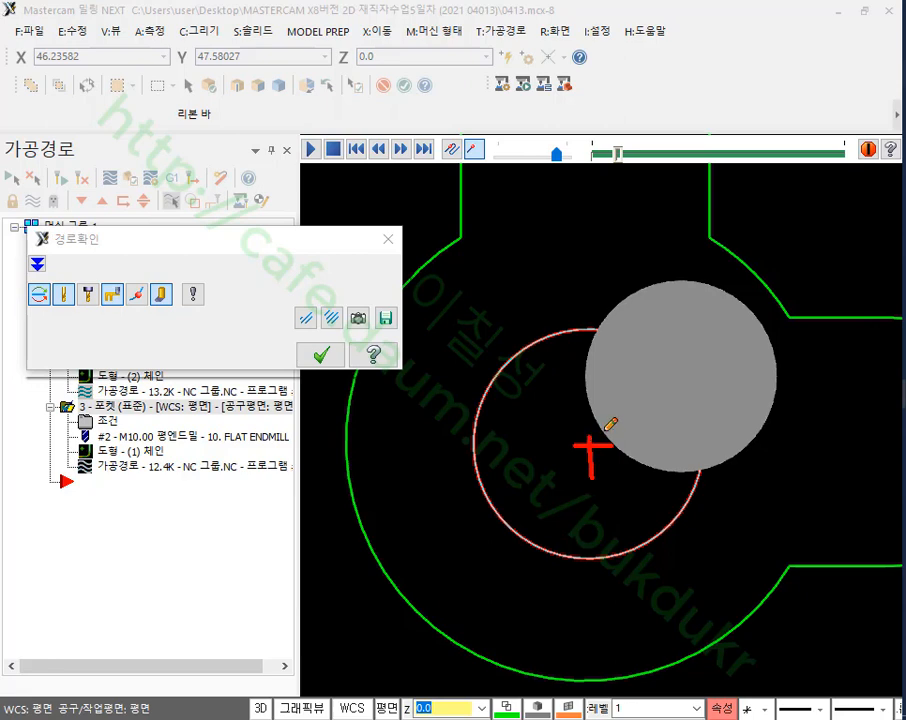
mouse_move(662, 352)
mouse_down()
mouse_move(698, 392)
mouse_move(705, 435)
mouse_up()
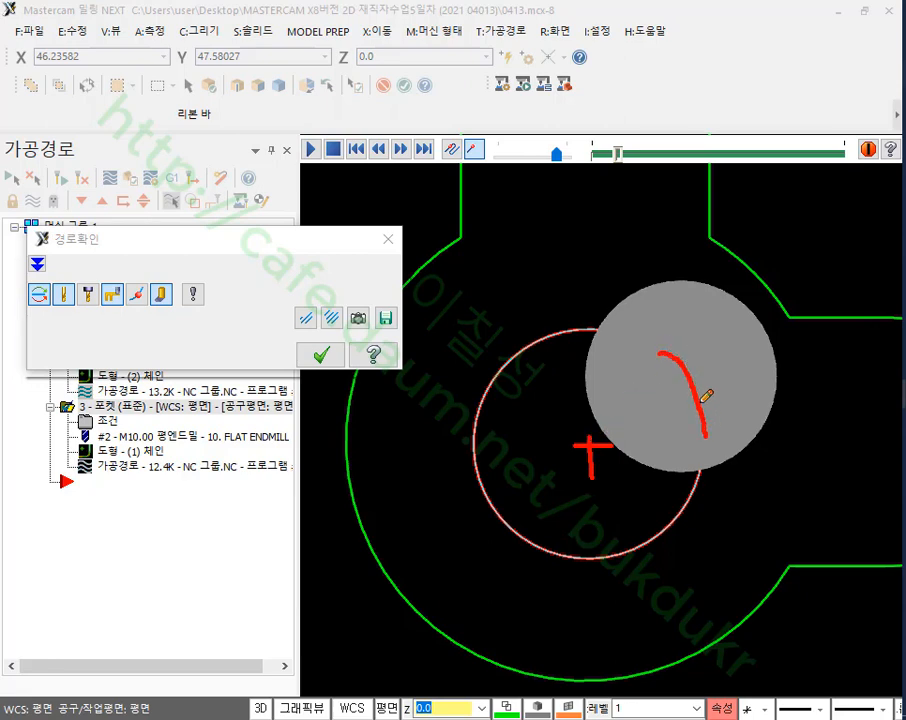
mouse_move(692, 390)
mouse_down()
mouse_move(600, 426)
mouse_move(631, 433)
mouse_up()
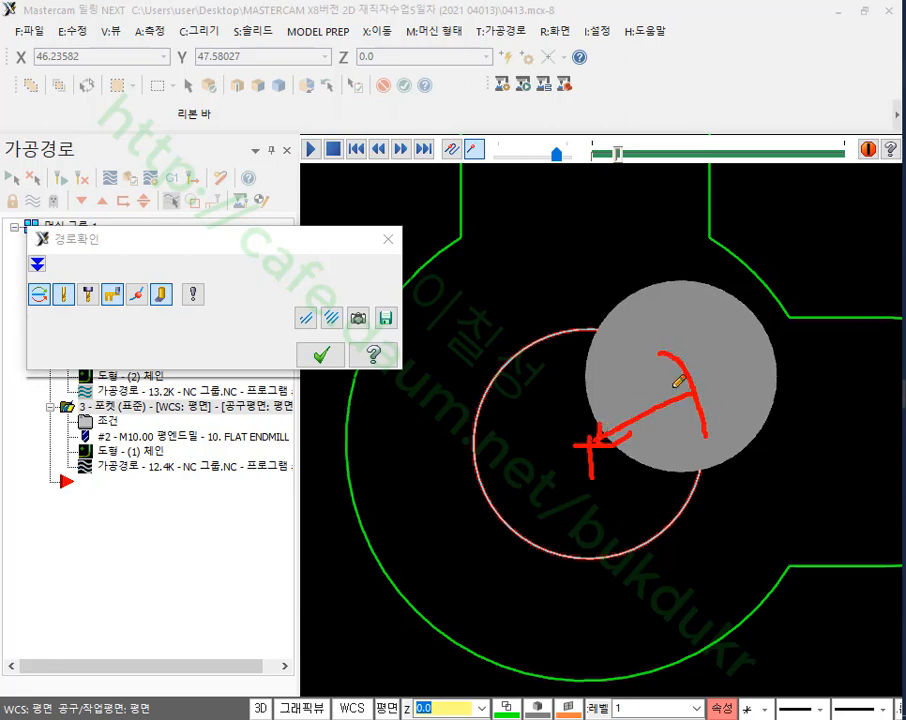
mouse_move(620, 362)
mouse_down()
mouse_move(647, 383)
mouse_move(645, 366)
mouse_up()
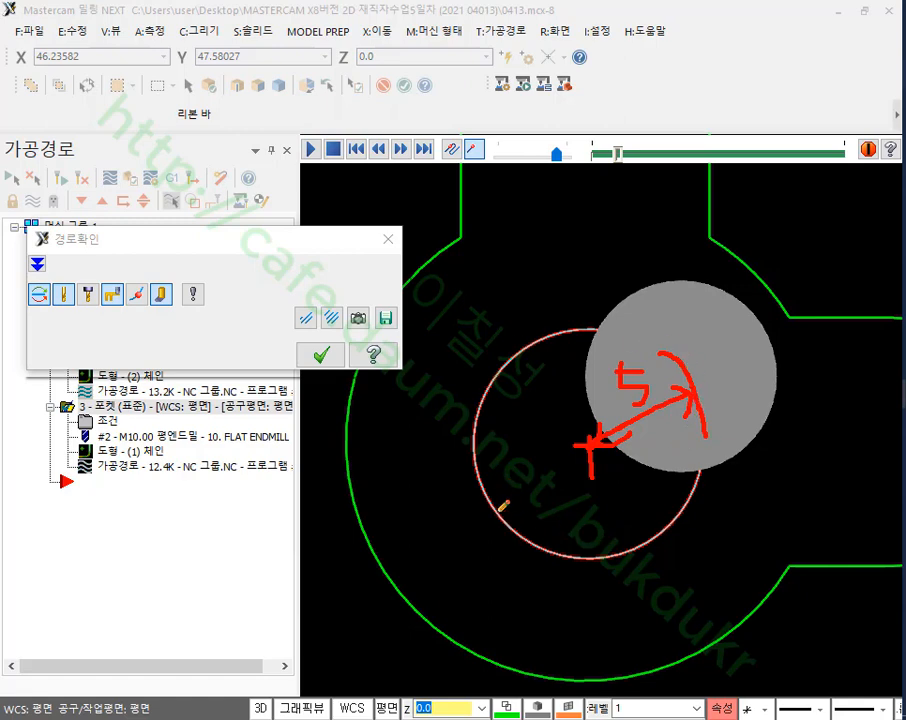
drag(479, 477, 569, 455)
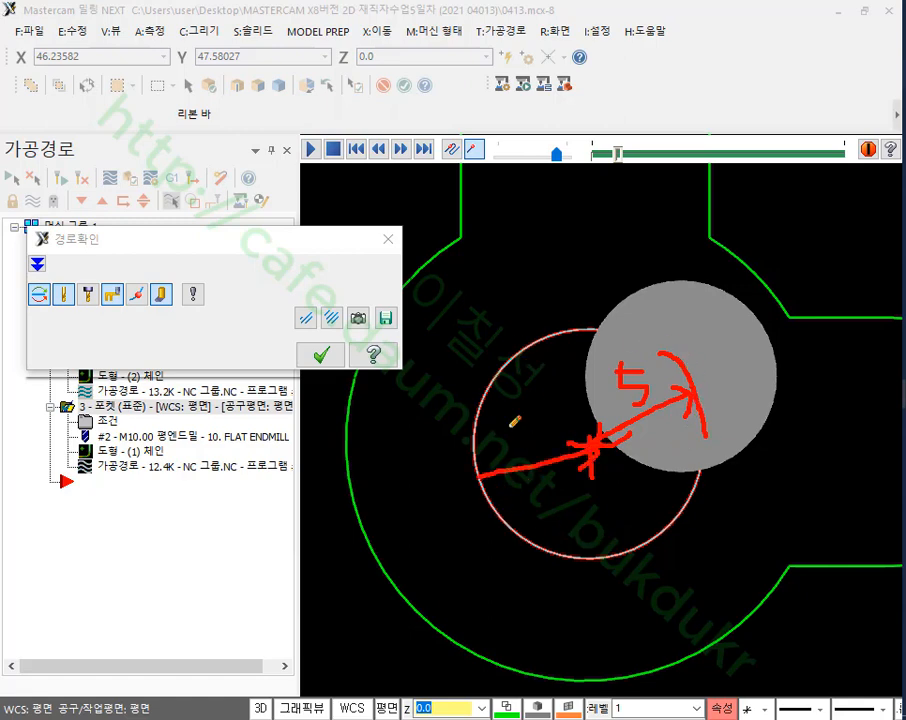
mouse_move(512, 424)
mouse_down()
mouse_move(510, 462)
mouse_move(518, 446)
mouse_move(540, 462)
mouse_up()
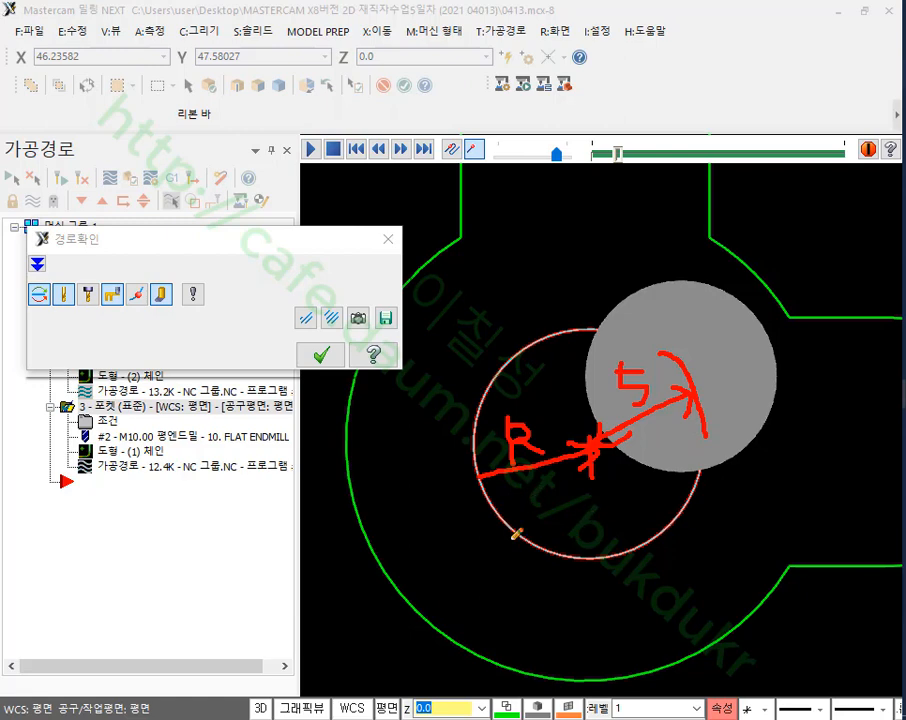
mouse_move(472, 566)
mouse_down()
mouse_move(458, 630)
mouse_move(511, 562)
mouse_up()
mouse_move(552, 630)
mouse_down()
mouse_move(564, 614)
mouse_move(620, 628)
mouse_up()
drag(638, 570, 650, 615)
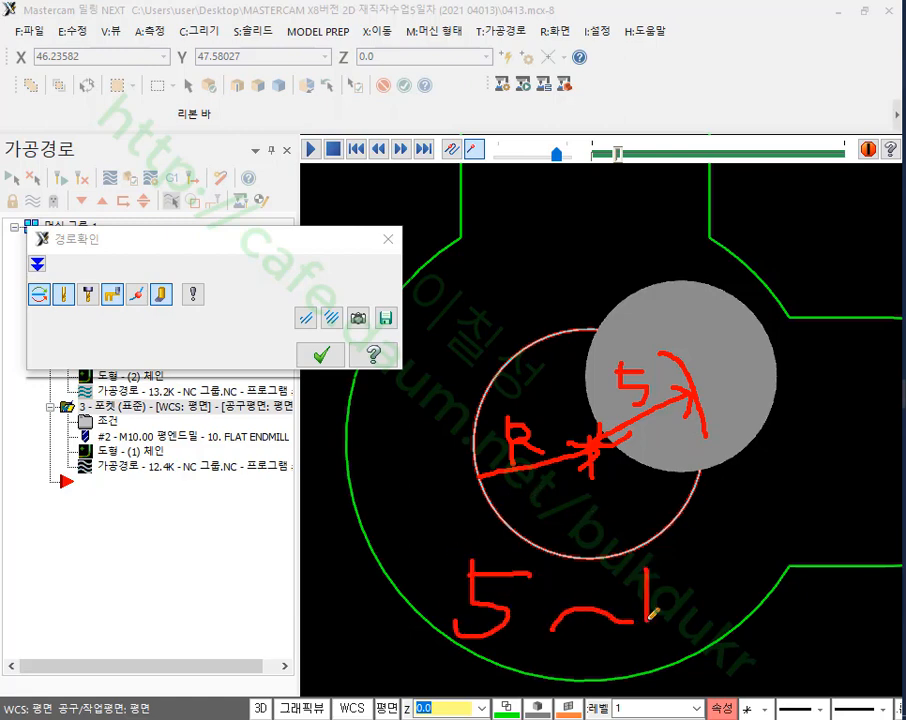
drag(688, 558, 692, 561)
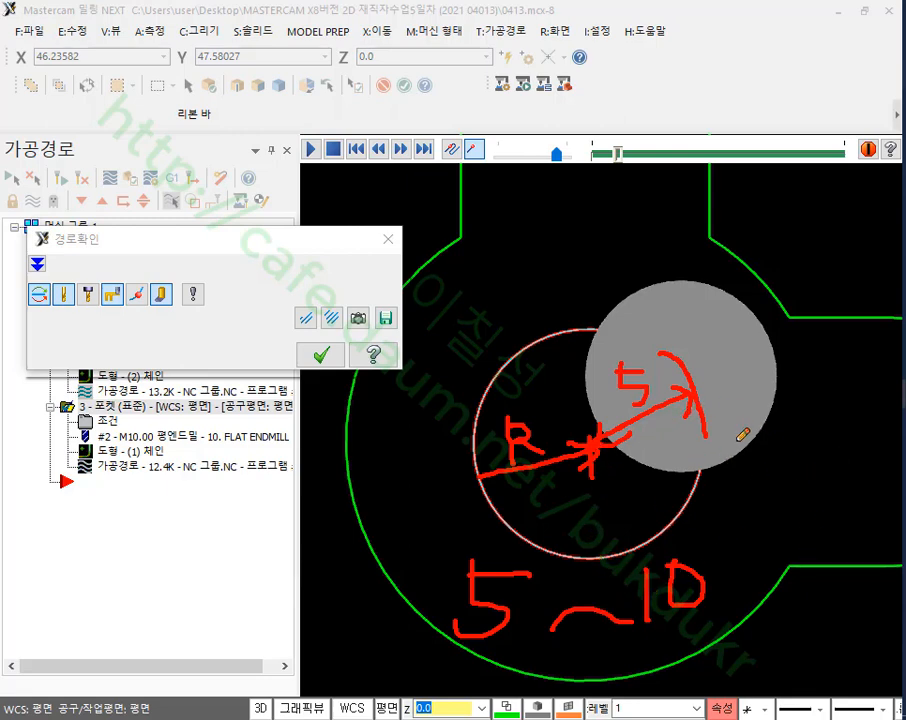
- Outline a larger loop around the helix, circle its centre, and write the range 10 ~ 45 above it
mouse_move(765, 424)
mouse_down()
mouse_move(700, 305)
mouse_move(468, 312)
mouse_move(428, 495)
mouse_move(750, 518)
mouse_move(745, 401)
mouse_up()
mouse_move(608, 483)
mouse_down()
mouse_move(566, 454)
mouse_move(612, 418)
mouse_move(625, 477)
mouse_move(575, 434)
mouse_up()
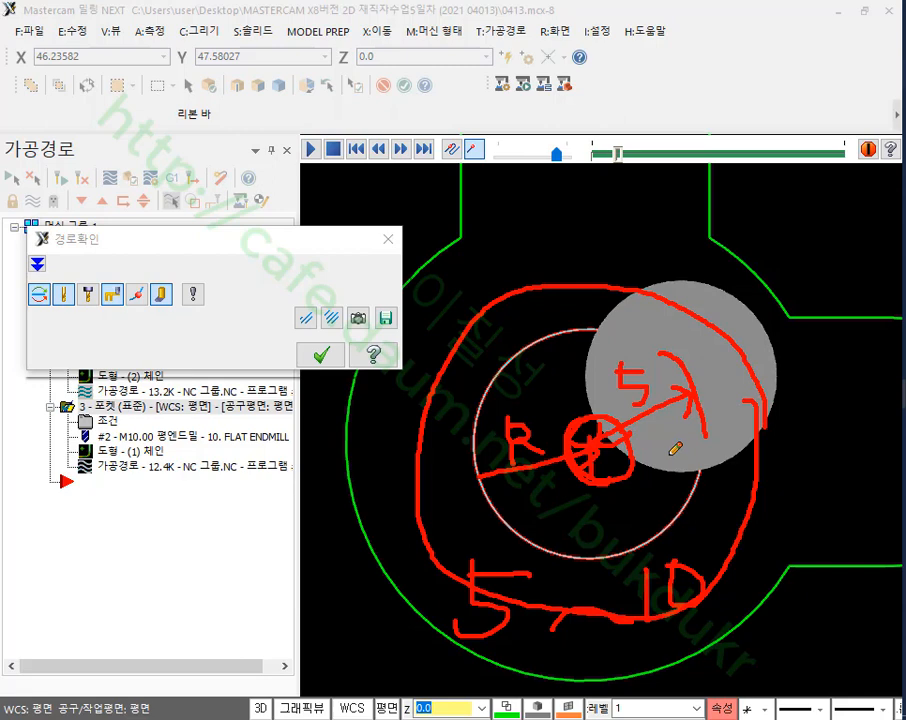
drag(521, 214, 527, 253)
drag(554, 201, 551, 203)
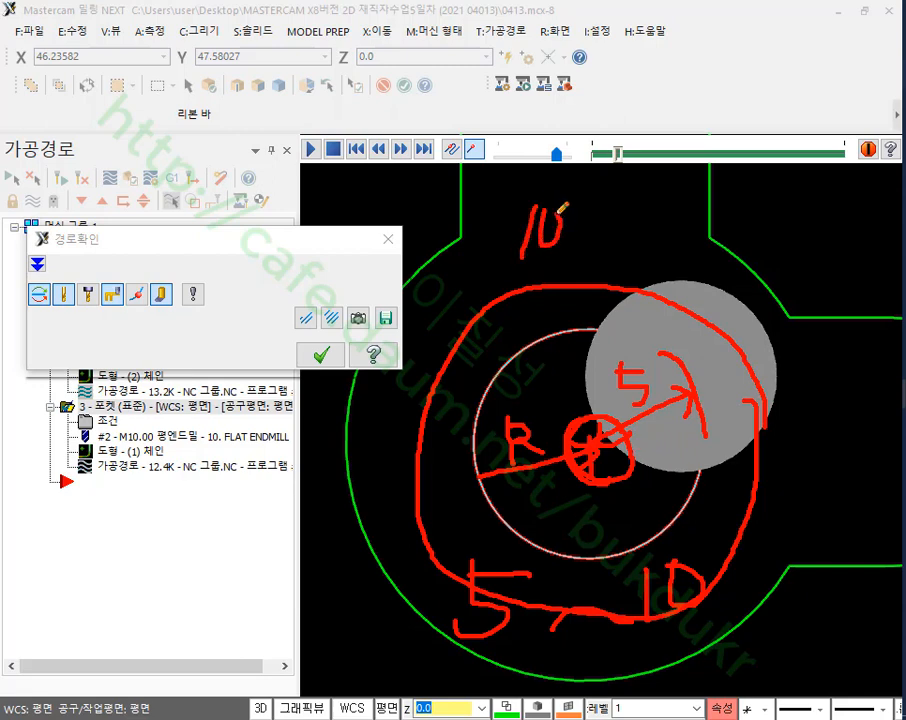
mouse_move(580, 244)
mouse_down()
mouse_move(683, 236)
mouse_move(670, 250)
mouse_up()
drag(694, 208, 700, 253)
drag(695, 207, 724, 204)
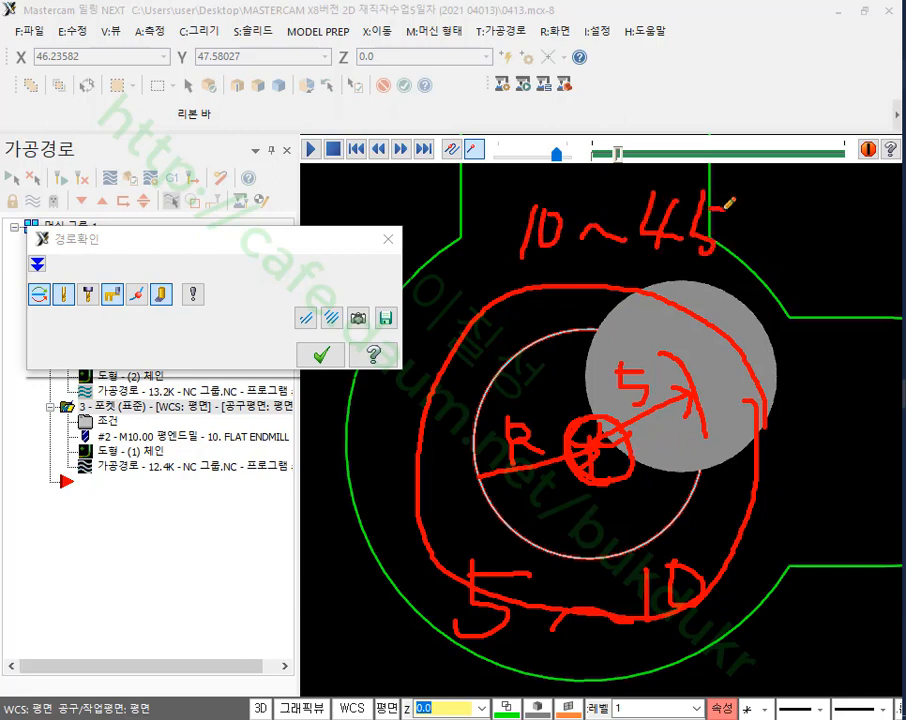
- Clear the handwritten annotations and close the backplot of the standard pocket
right_click(731, 269)
click(807, 468)
click(322, 355)
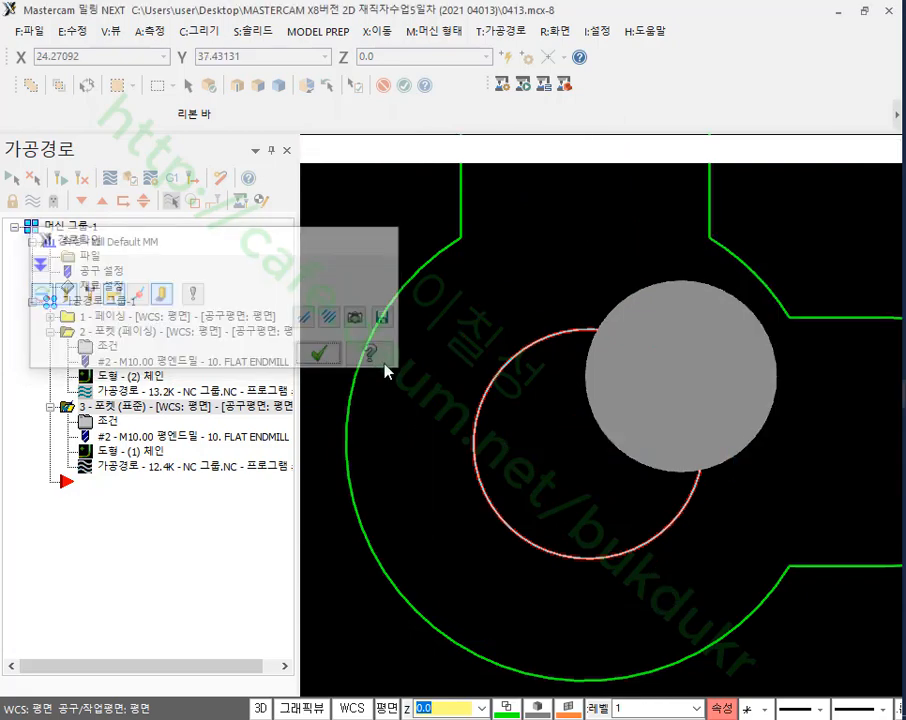
- Set the standard pocket's helix entry to a minimum radius of 10% and a maximum radius of 45%, and regenerate the toolpath
click(109, 421)
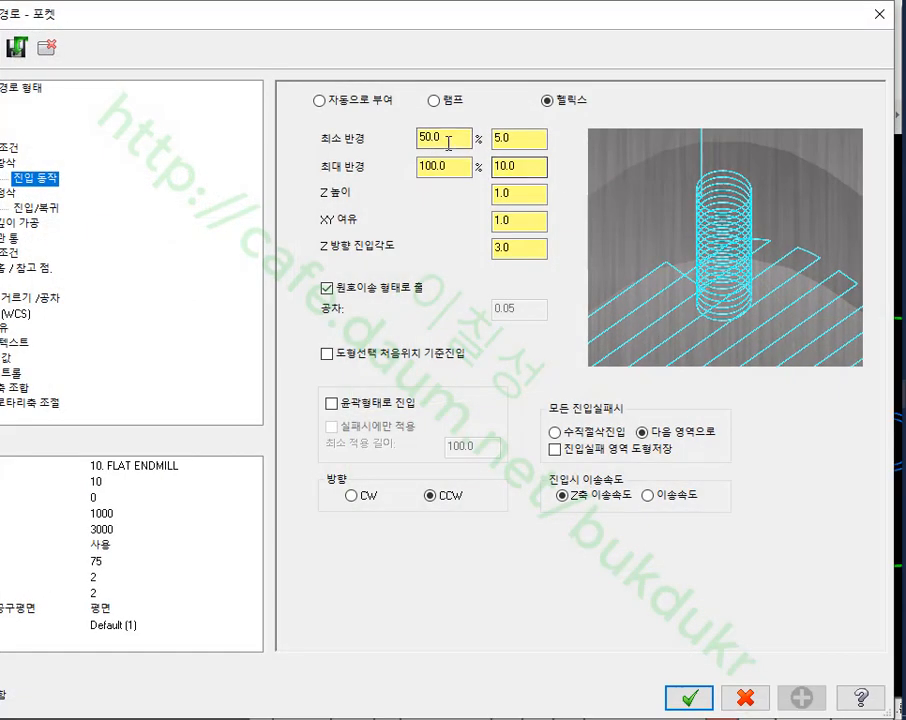
drag(447, 142, 378, 141)
text(1)
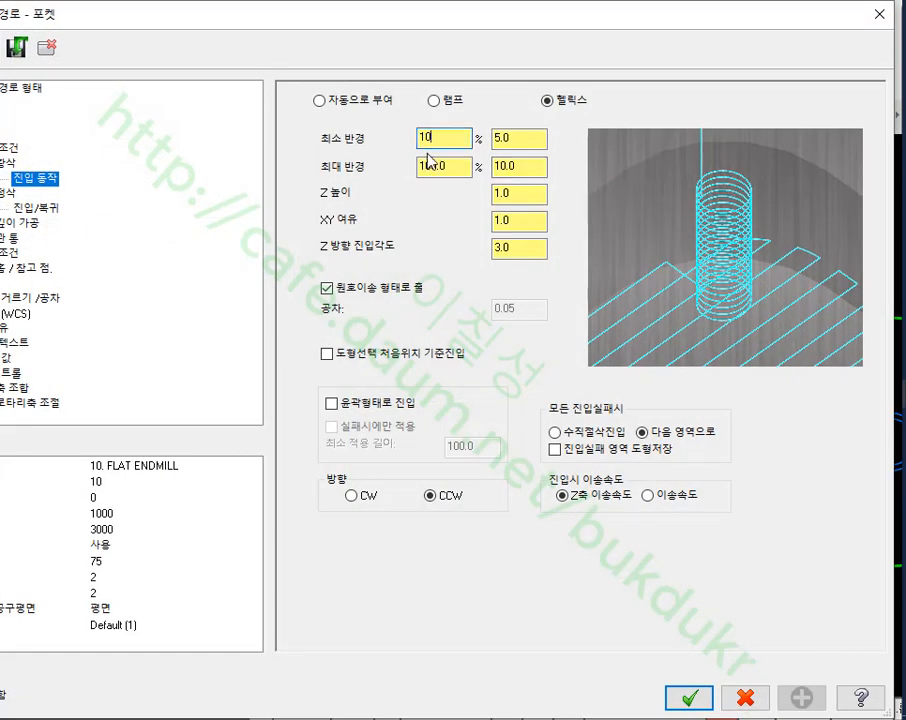
text(0)
key(Tab)
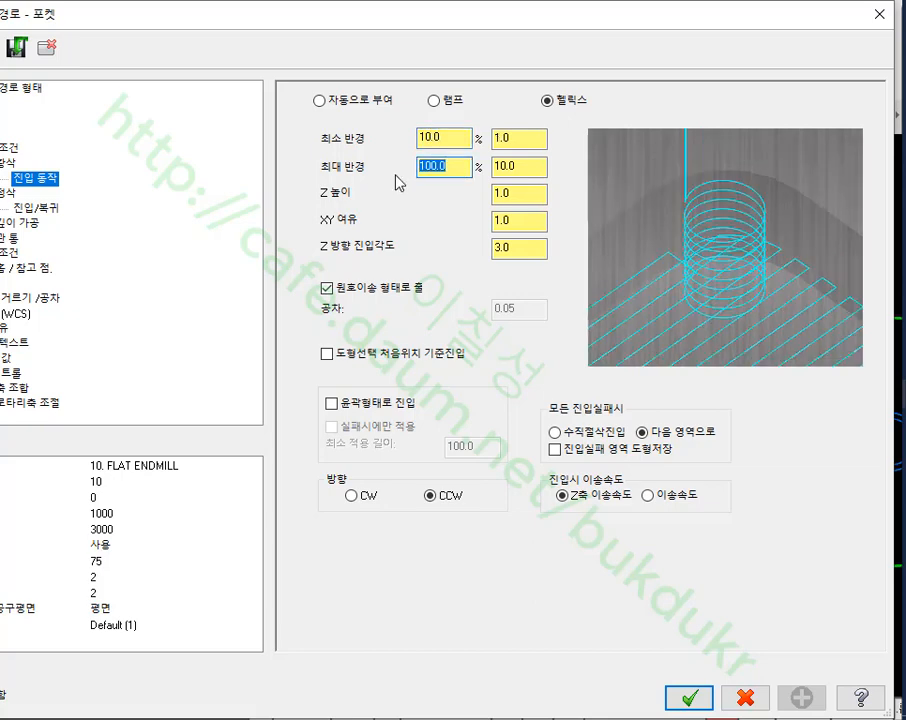
text(45)
key(Return)
click(463, 140)
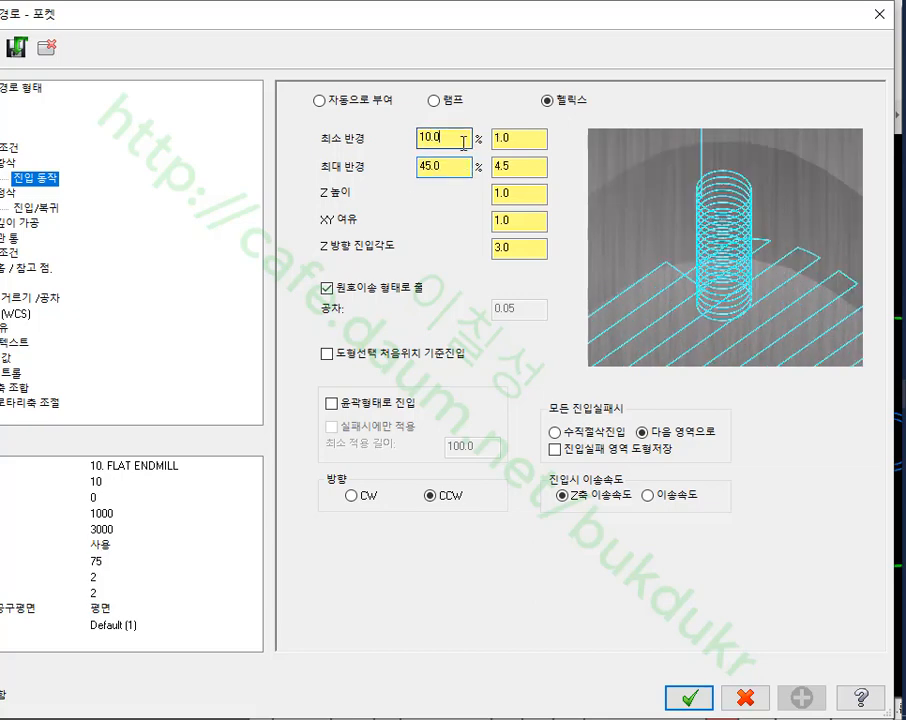
click(463, 172)
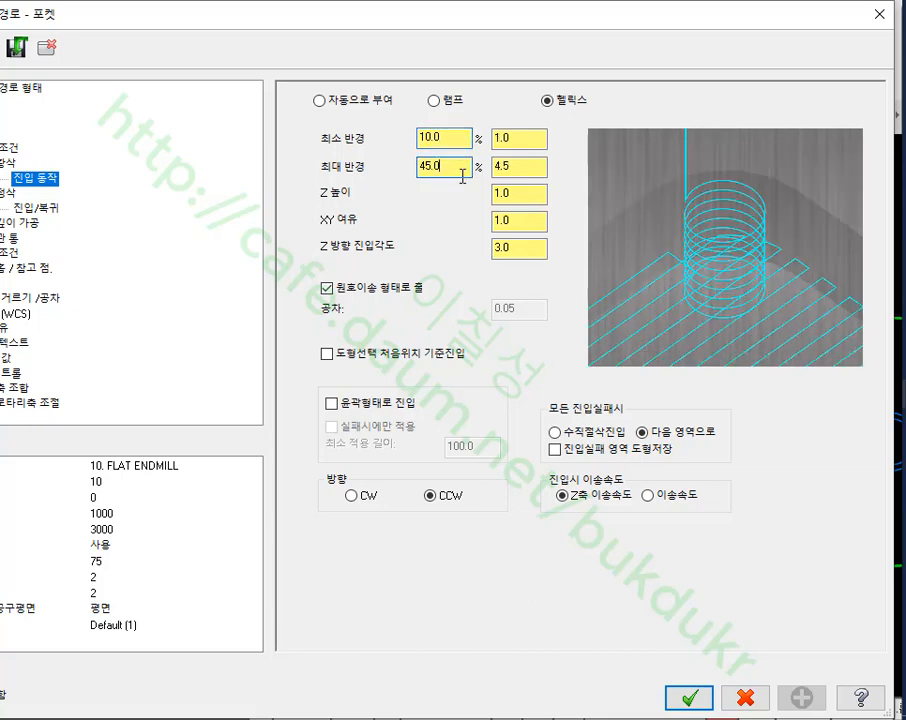
click(685, 697)
click(67, 178)
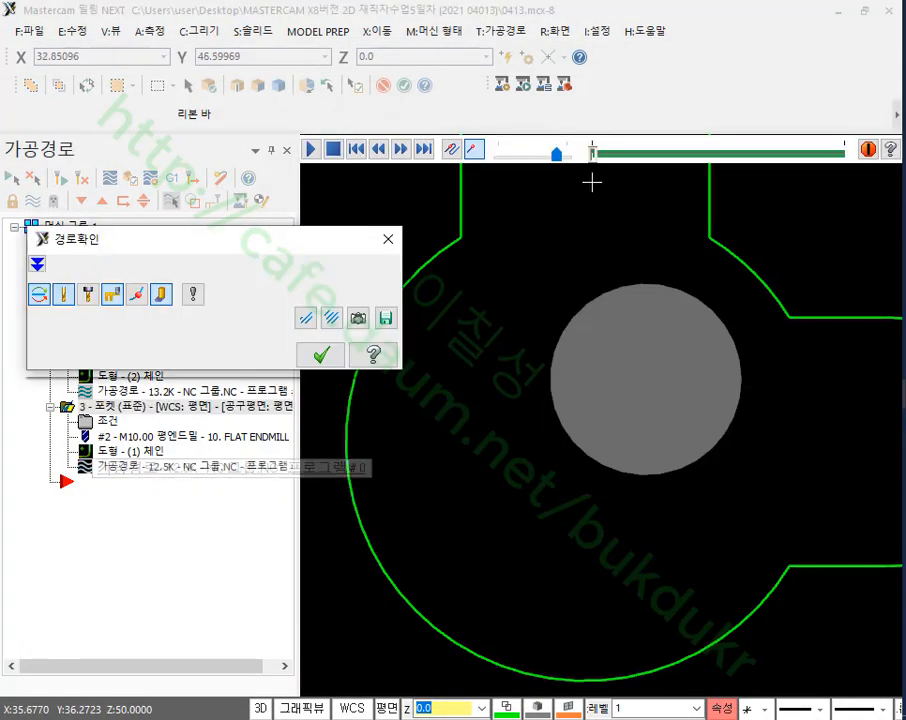
- Backplot the standard pocket up to its helix entry and mark the helix centre by hand
drag(593, 157, 624, 156)
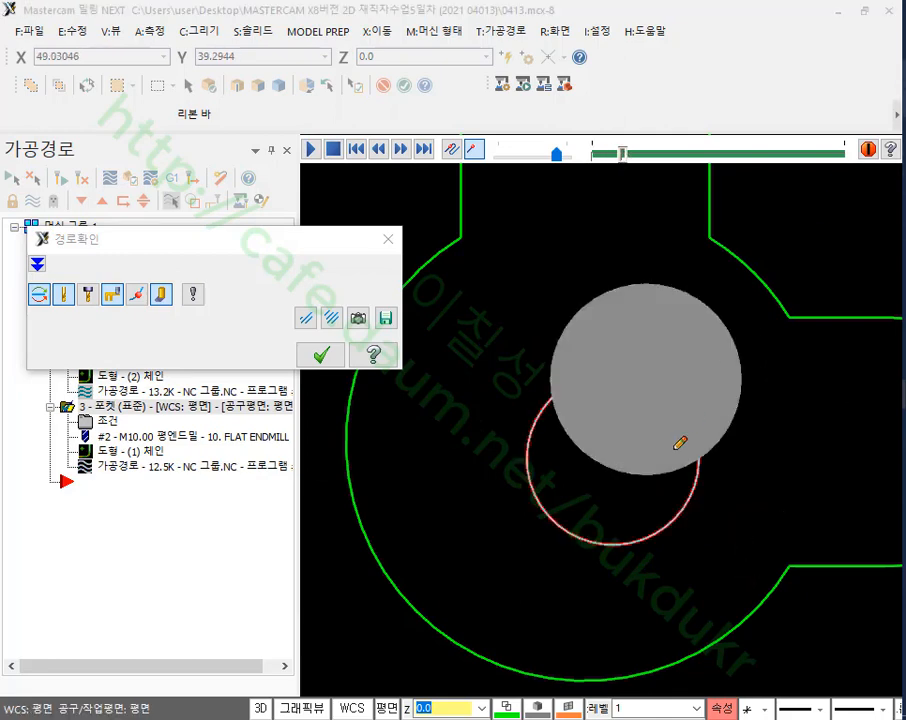
mouse_move(608, 466)
mouse_down()
mouse_move(615, 460)
mouse_move(608, 474)
mouse_up()
mouse_move(610, 474)
mouse_down()
mouse_move(599, 463)
mouse_move(607, 449)
mouse_up()
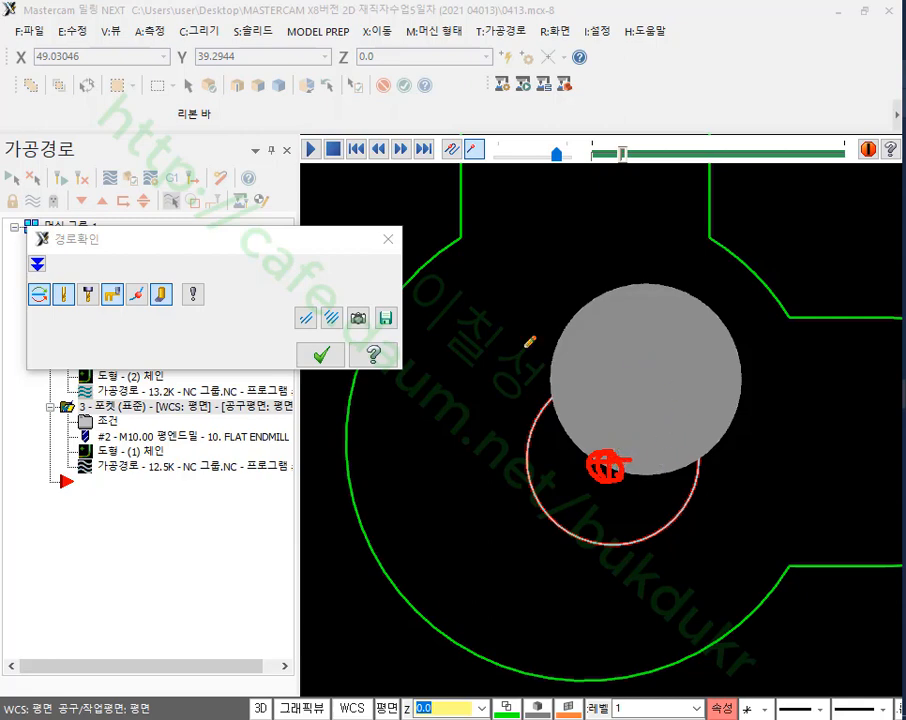
- Clear the handwritten mark at the helix centre and close the backplot
right_click(805, 231)
click(766, 427)
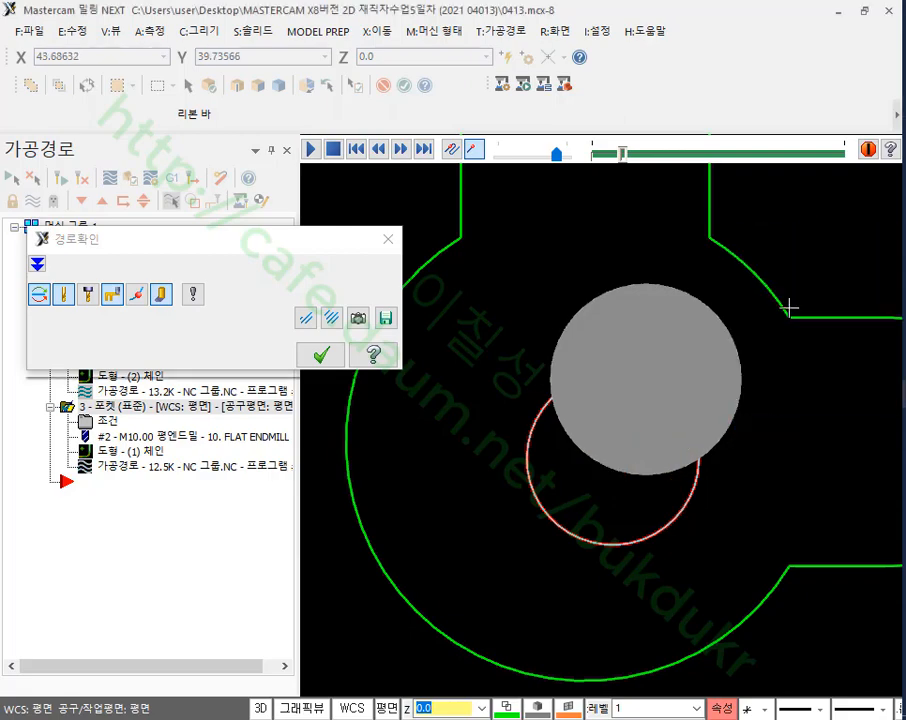
click(339, 353)
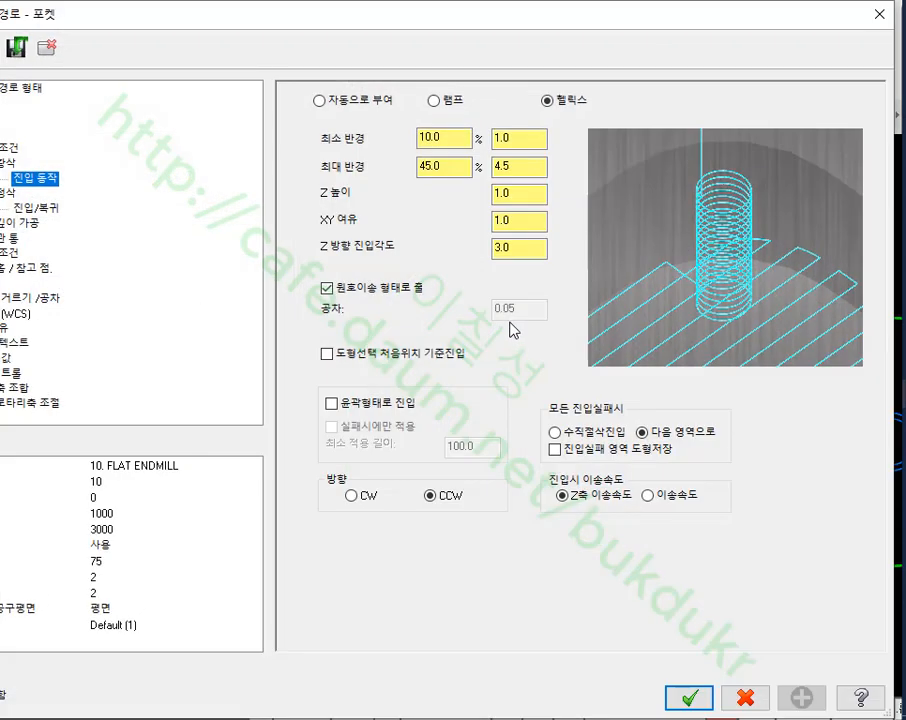
click(330, 355)
click(328, 355)
click(746, 697)
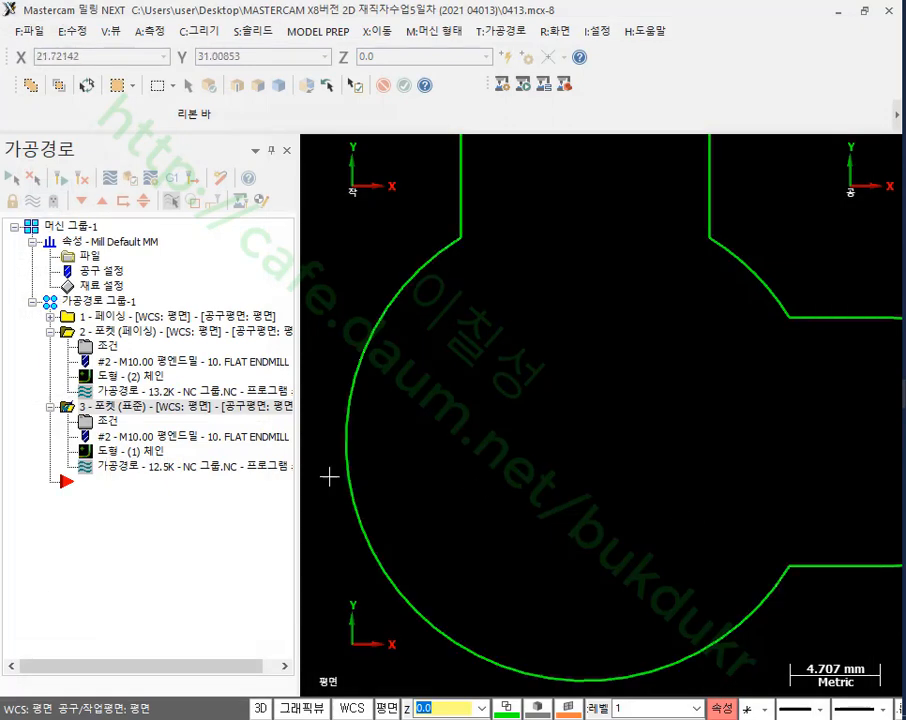
- Backplot the standard pocket well past its helix entry, mark the helix and lobe centres with crosses, and draw loops around them
click(157, 476)
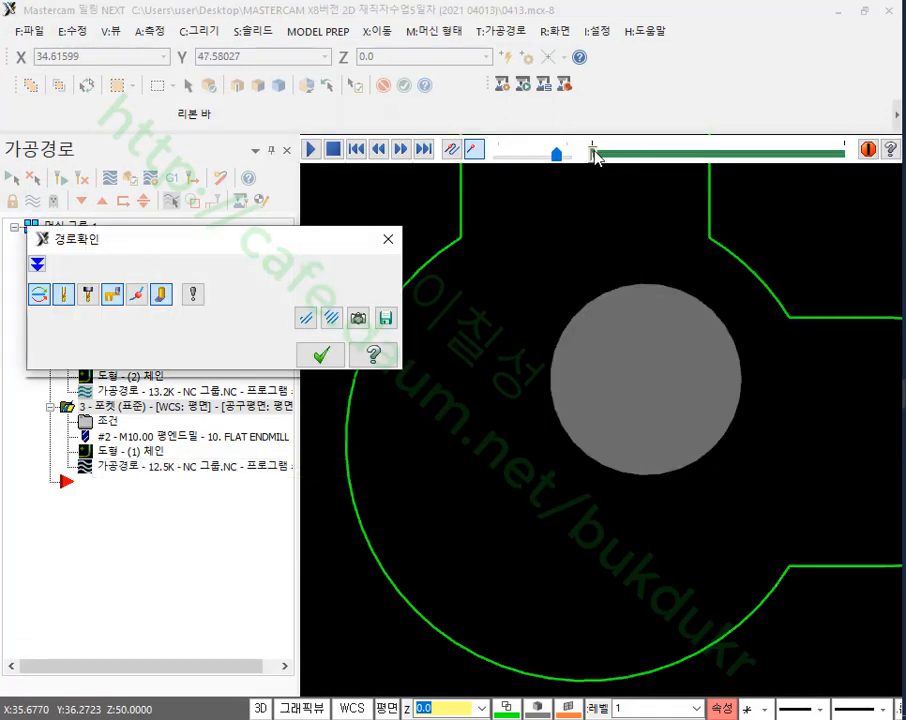
drag(595, 155, 769, 155)
click(163, 291)
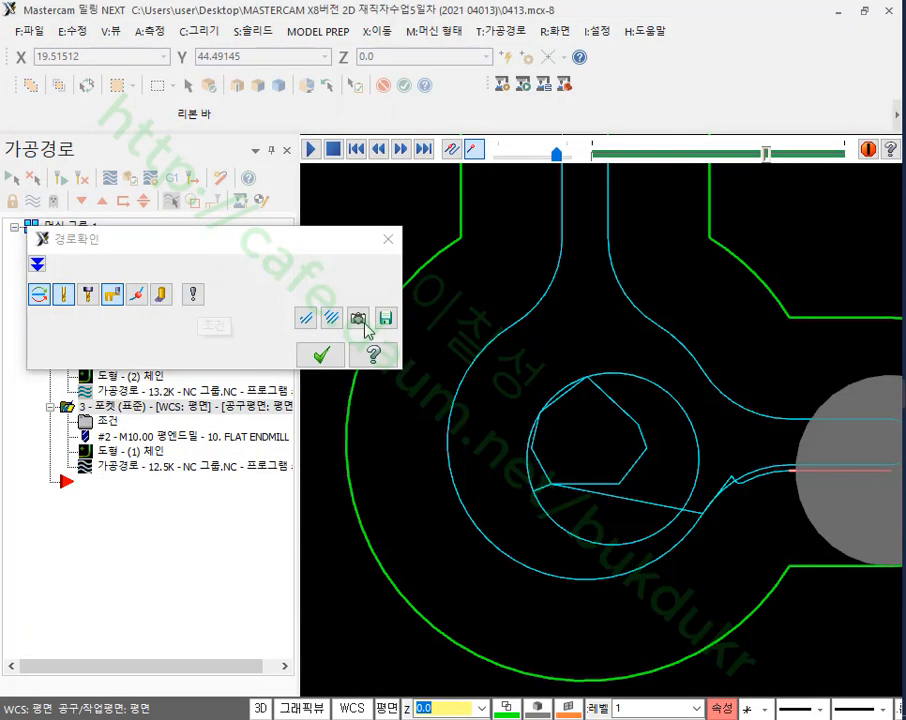
click(603, 464)
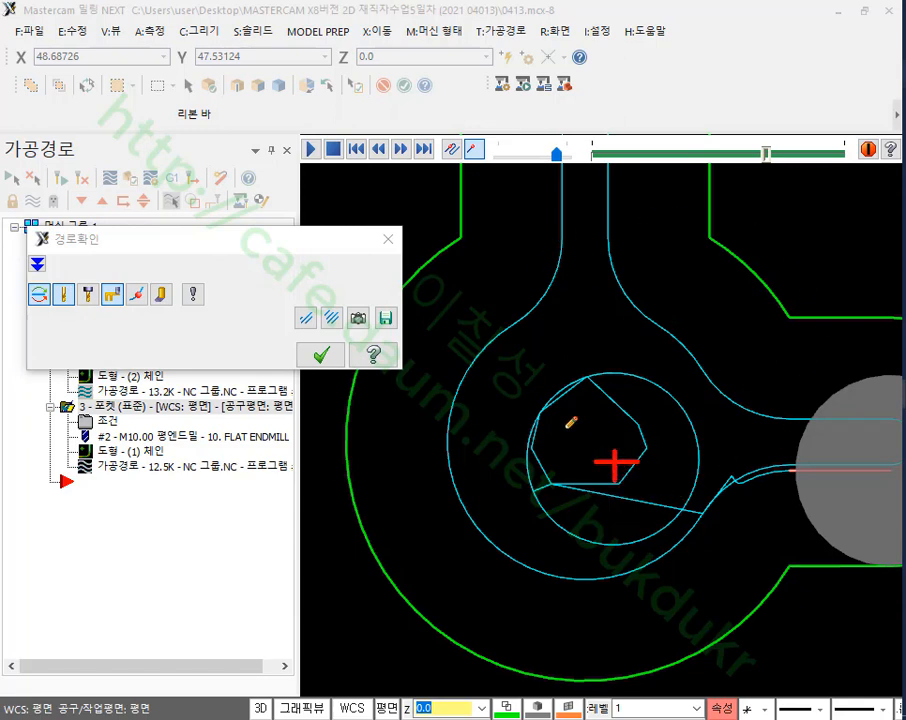
click(580, 431)
mouse_move(505, 432)
mouse_down()
mouse_move(667, 486)
mouse_move(491, 348)
mouse_move(693, 485)
mouse_move(463, 427)
mouse_up()
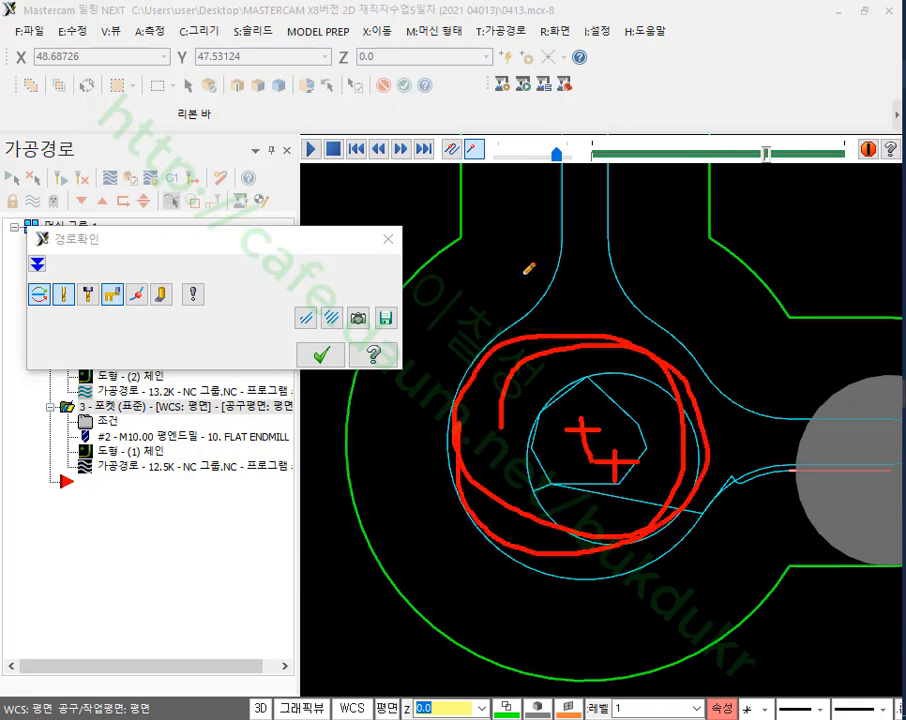
- Clear the handwritten crosses and loops and close the pocket's backplot
right_click(560, 235)
click(600, 429)
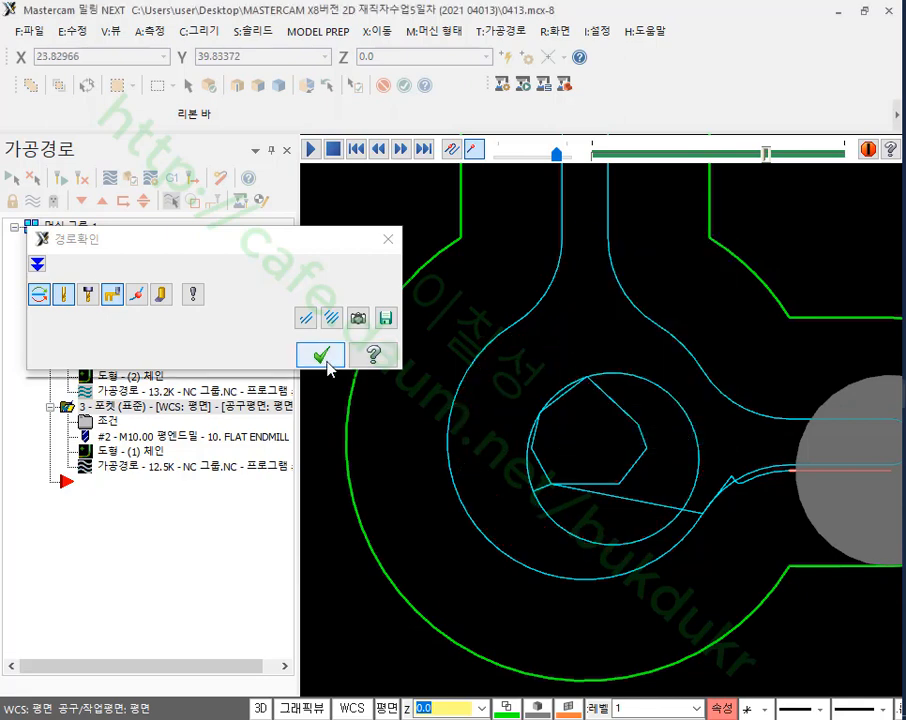
click(328, 363)
- Add a point chain at the centre of the circular lobe to the standard pocket's geometry
click(130, 452)
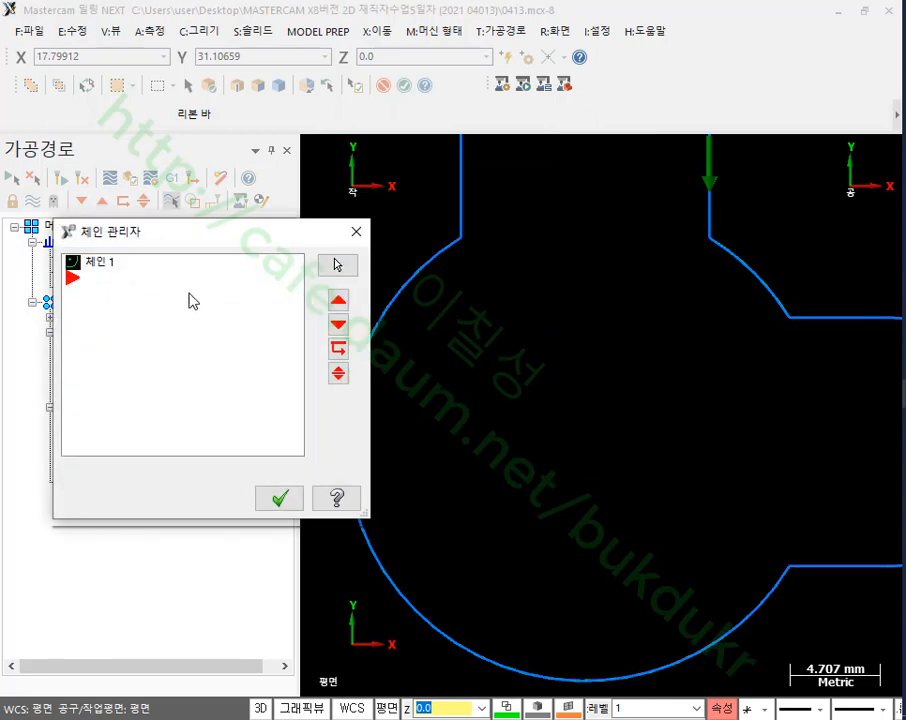
click(334, 265)
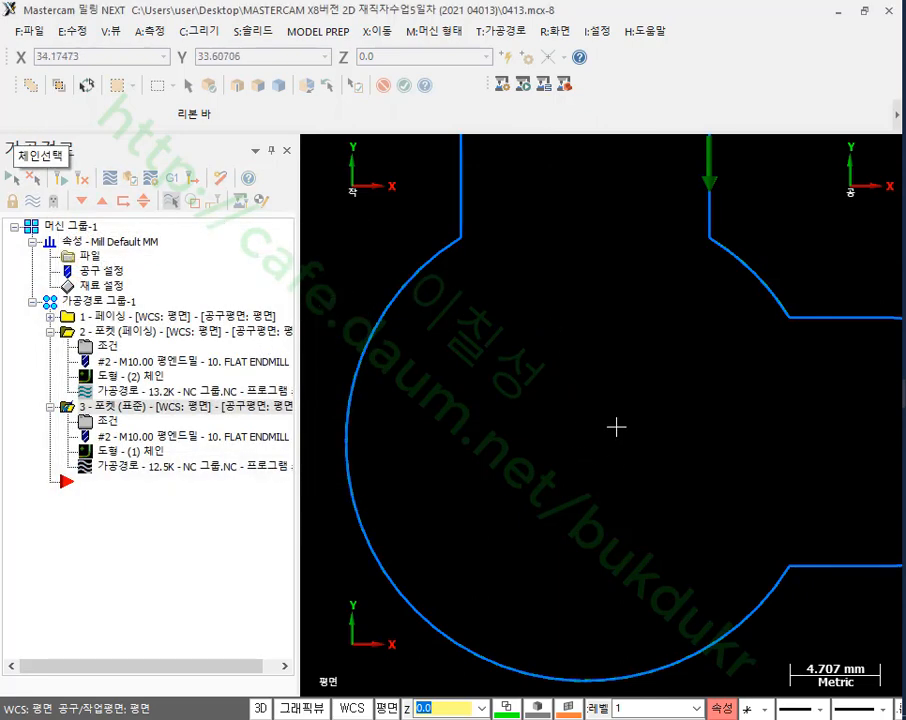
click(393, 294)
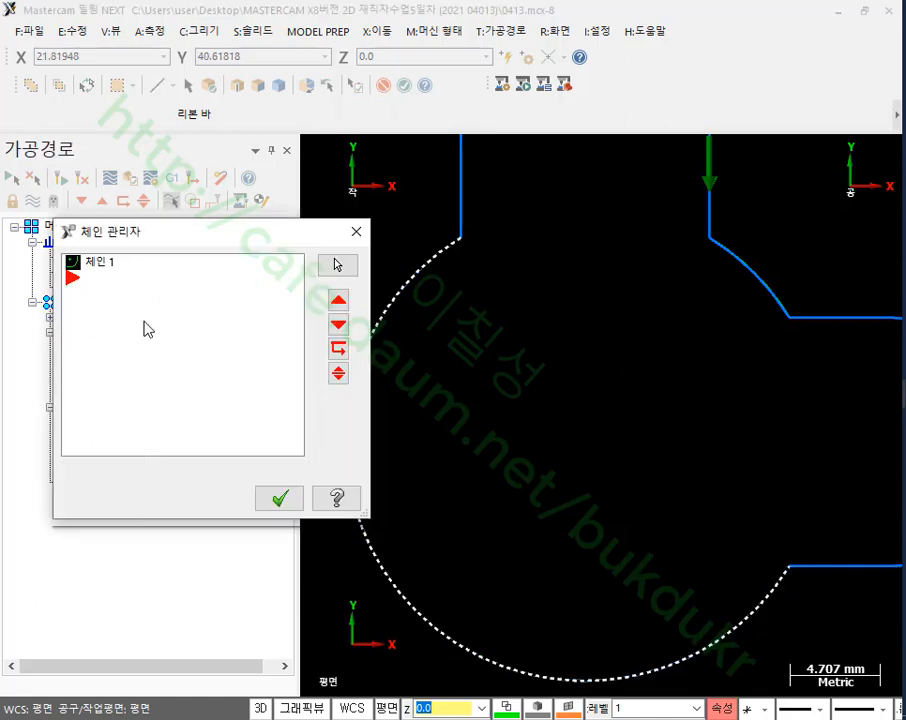
right_click(144, 321)
click(231, 337)
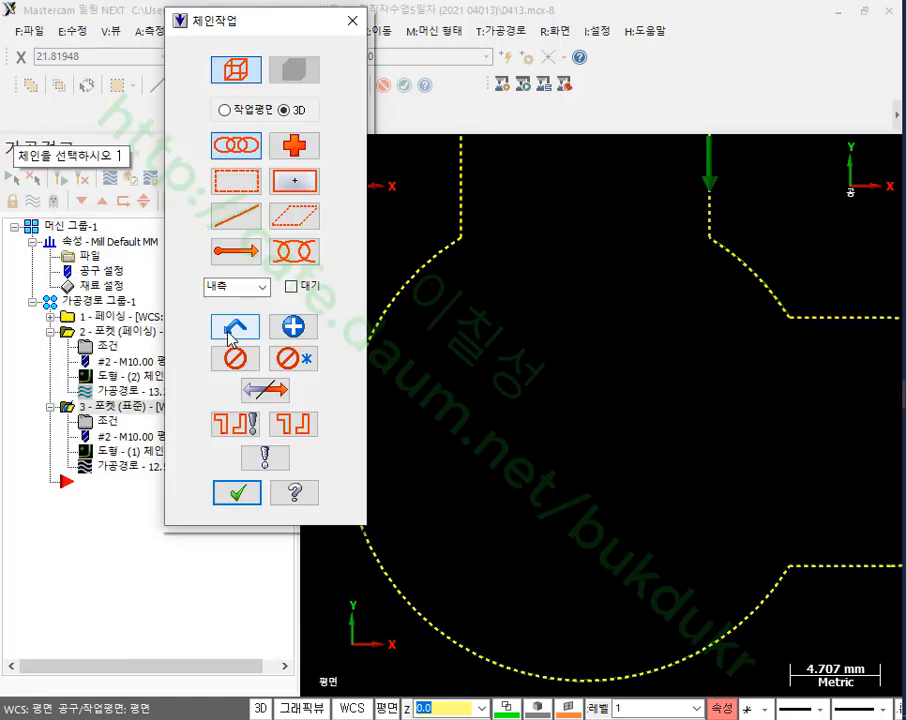
click(292, 148)
click(587, 443)
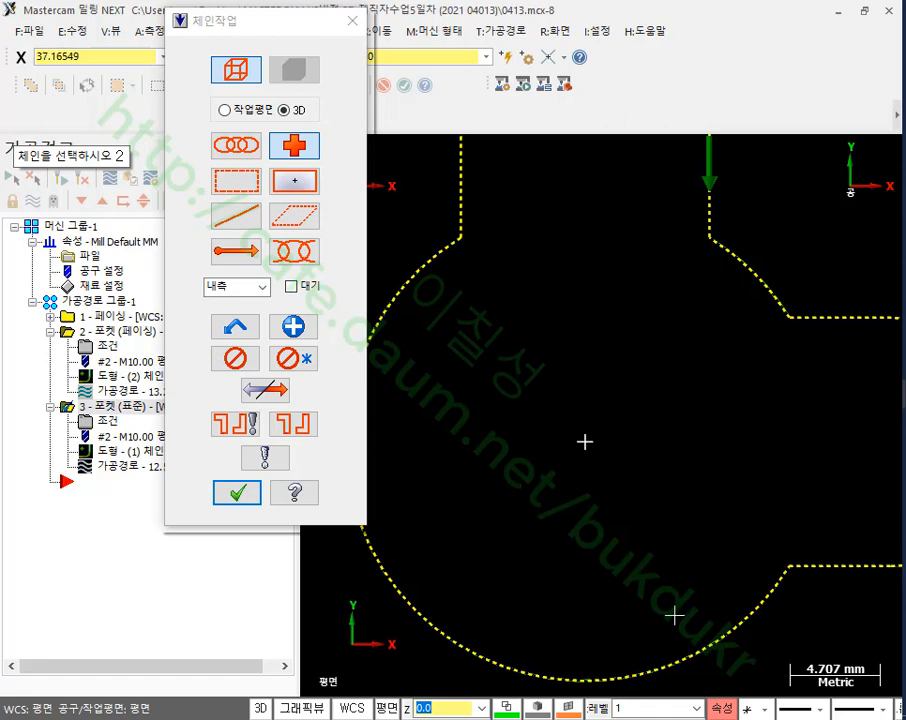
click(258, 493)
- Reorder the pocket's chains so the point chain comes before the contour chain, and accept the chain list
click(112, 279)
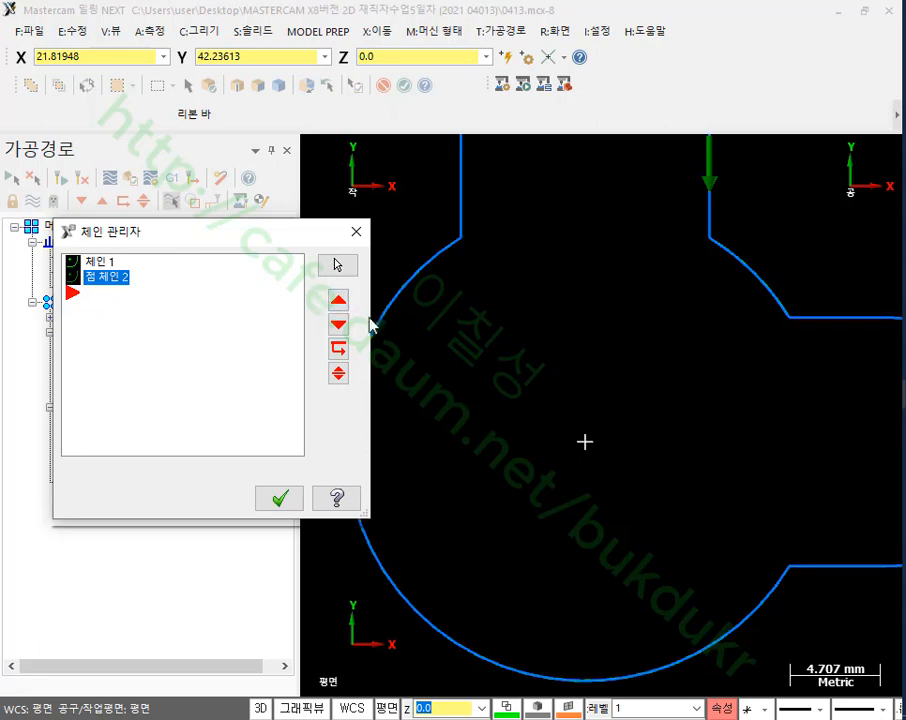
click(338, 300)
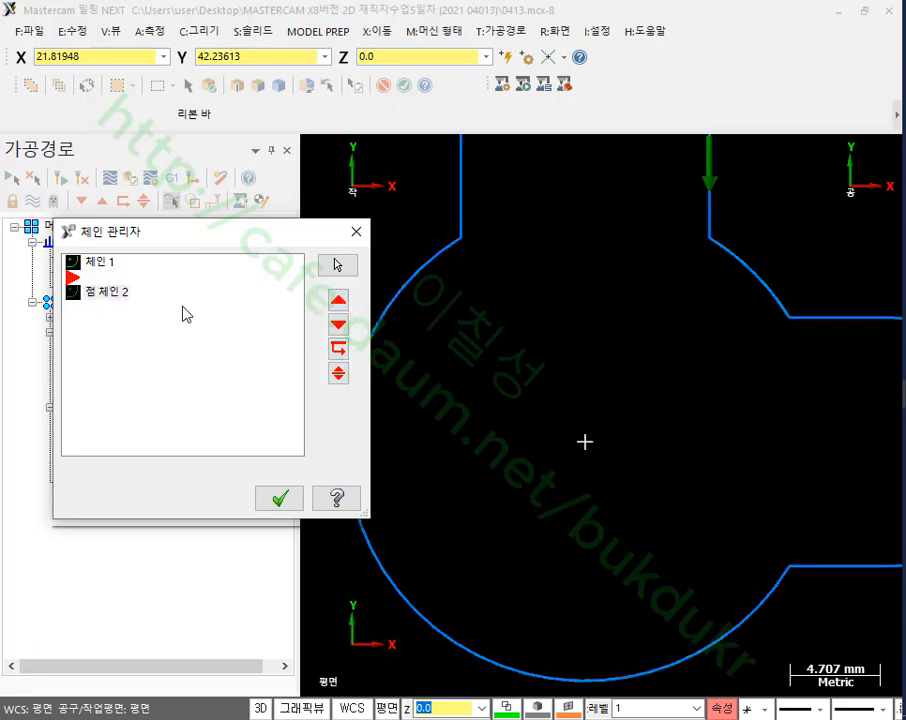
mouse_move(96, 263)
mouse_down()
mouse_move(100, 320)
mouse_move(112, 314)
mouse_up()
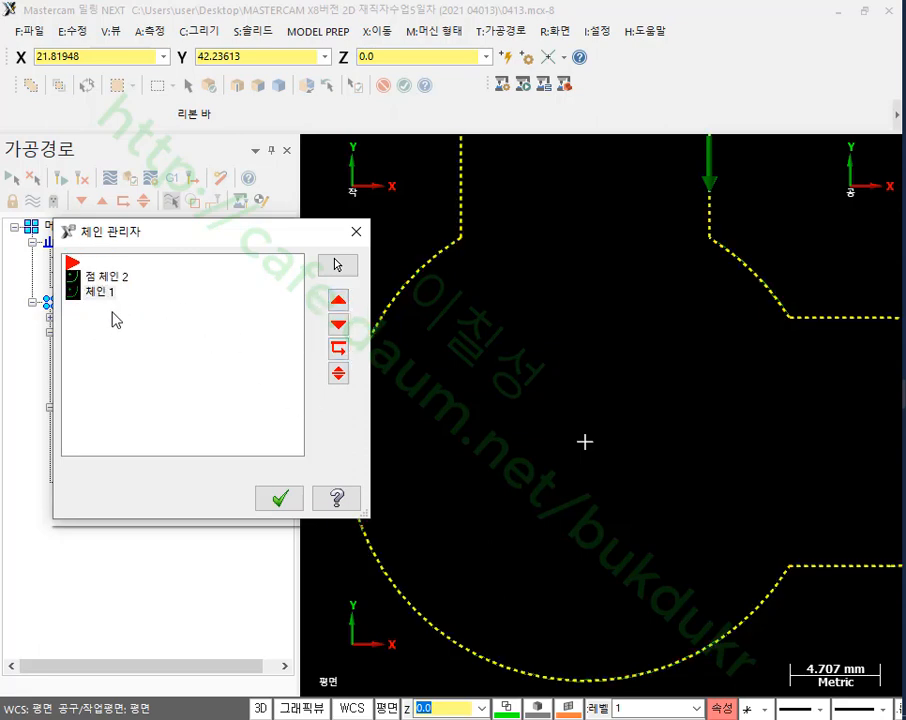
click(117, 281)
click(104, 292)
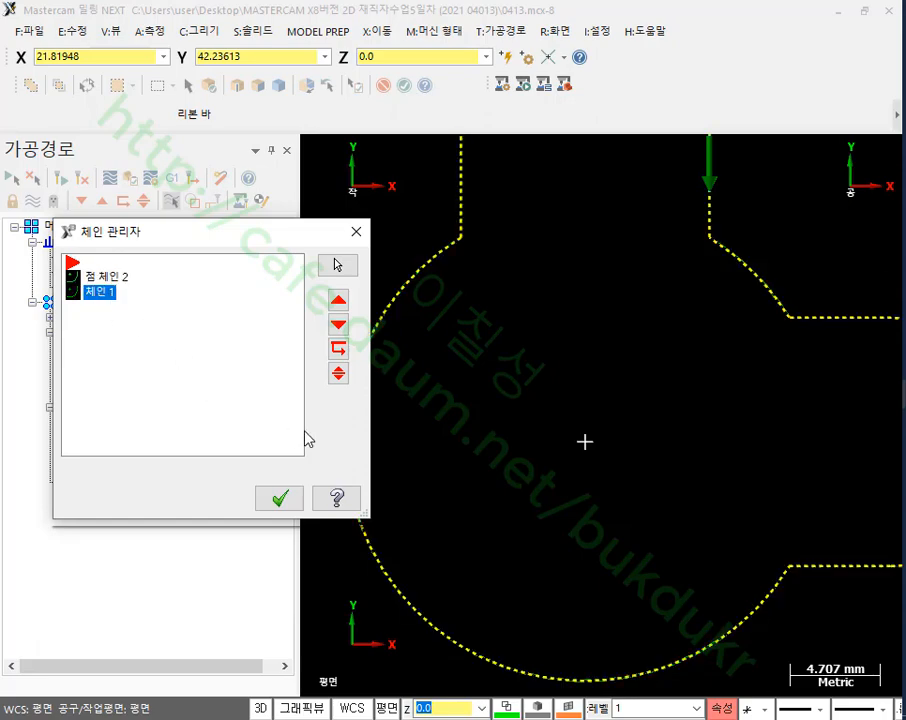
click(281, 499)
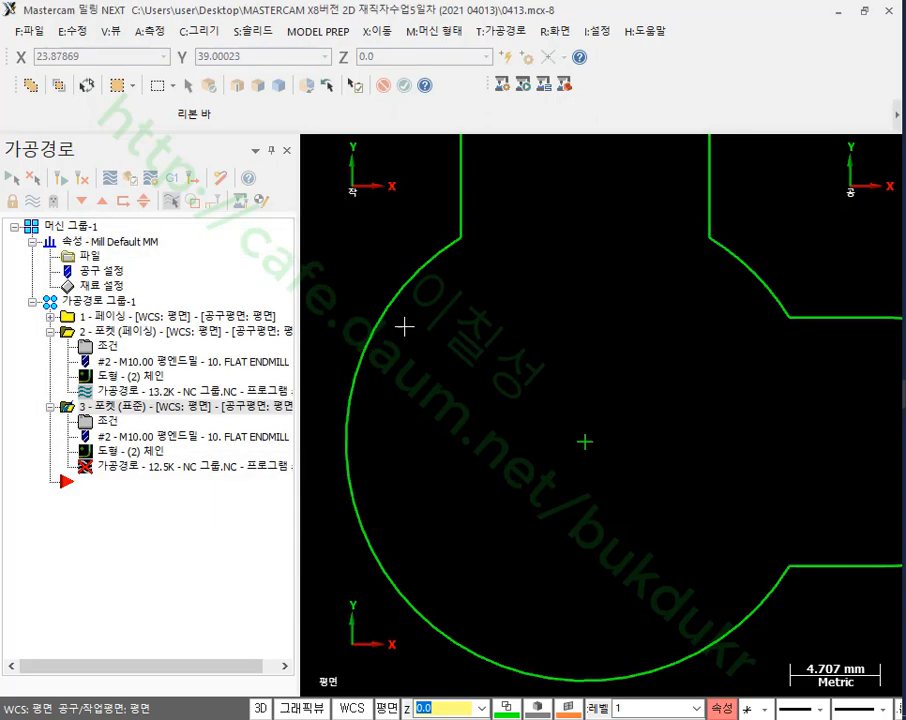
- Enable helix entry based on the first selected geometry position, emphasise that option with handwritten outlines, and clear them
click(108, 422)
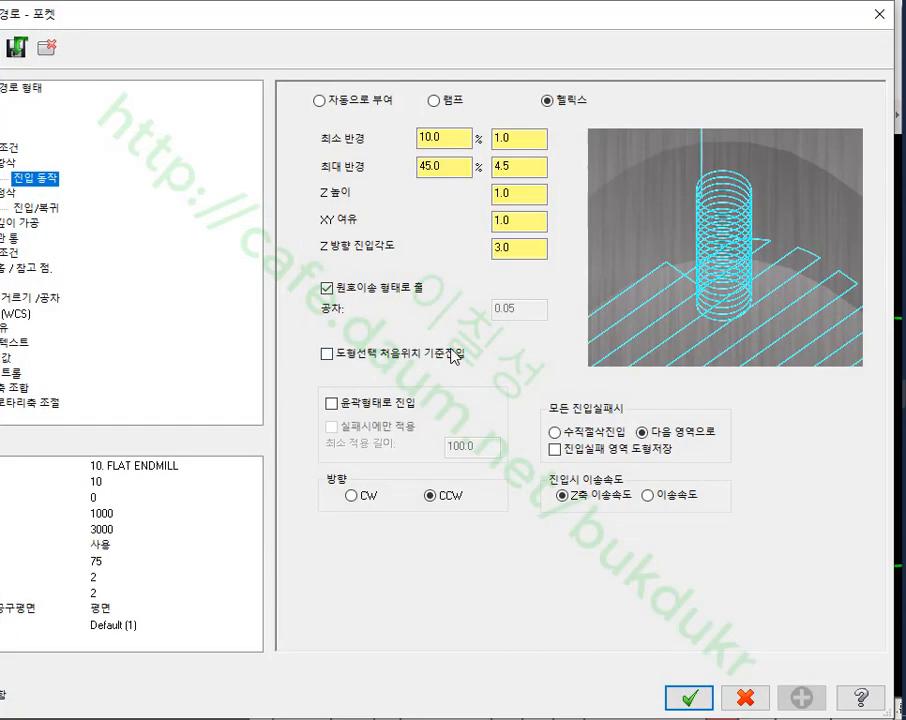
click(327, 356)
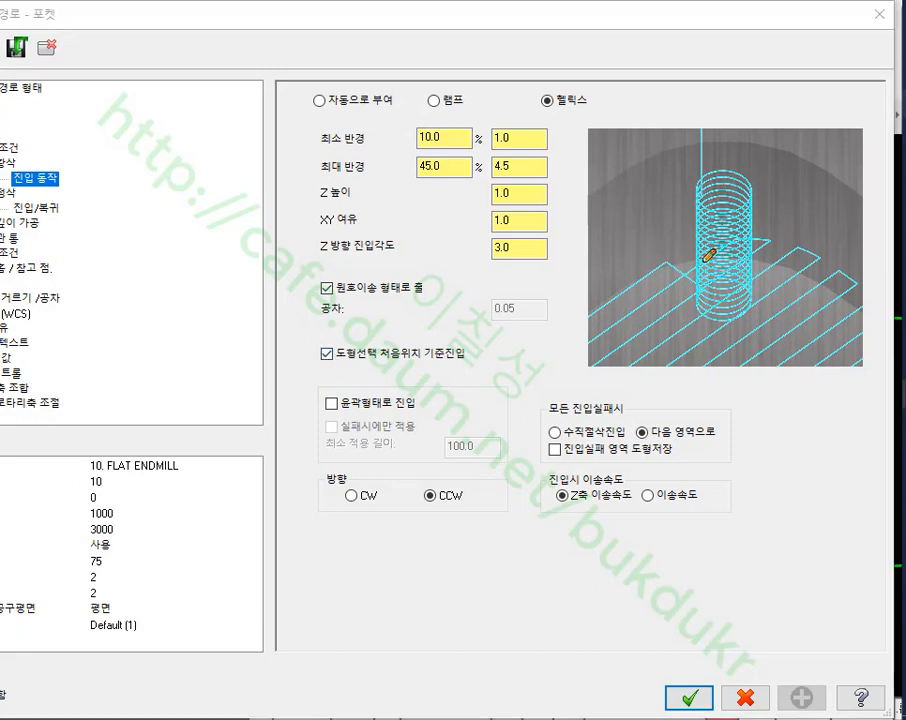
mouse_move(492, 369)
mouse_down()
mouse_move(455, 369)
mouse_move(291, 325)
mouse_move(500, 340)
mouse_move(380, 366)
mouse_move(338, 327)
mouse_move(378, 368)
mouse_move(356, 324)
mouse_move(375, 366)
mouse_move(466, 365)
mouse_move(470, 345)
mouse_move(474, 356)
mouse_up()
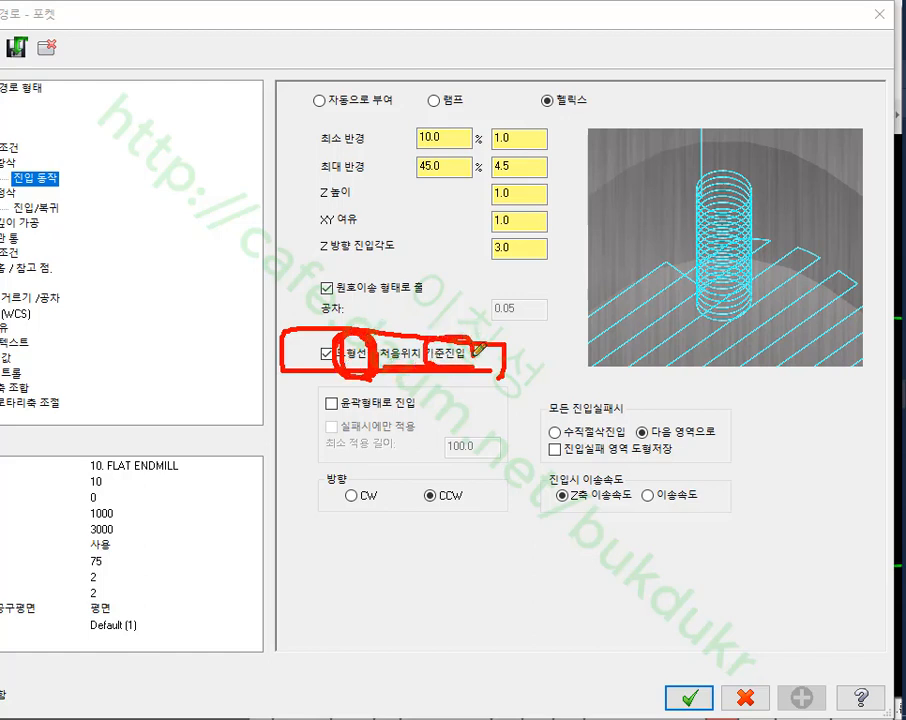
right_click(549, 408)
click(578, 606)
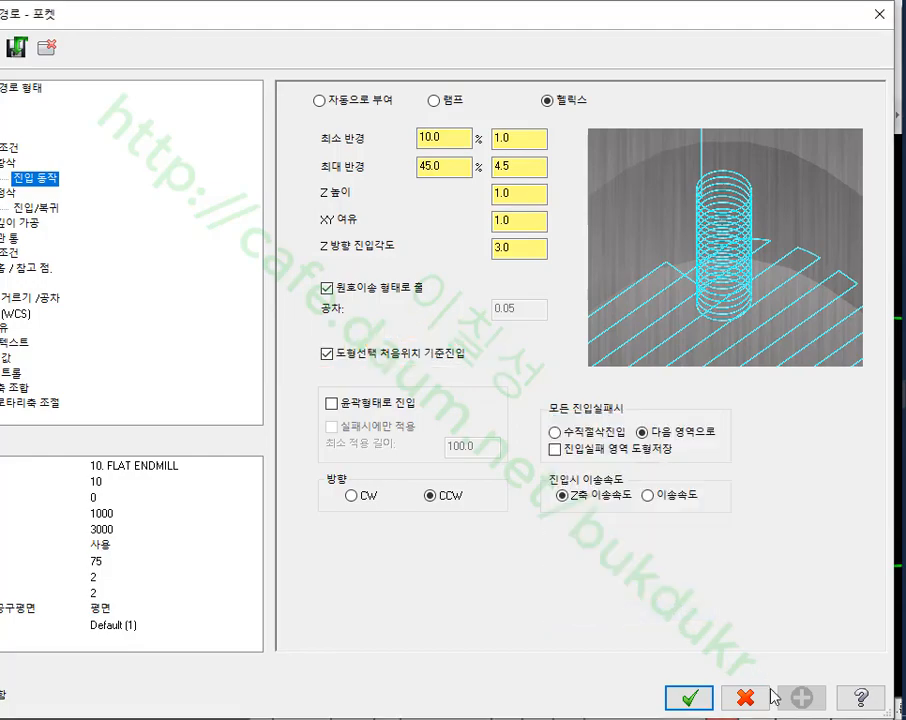
- Apply the entry settings, regenerate the standard pocket toolpath, and step its backplot through the helix entry
click(701, 703)
click(61, 183)
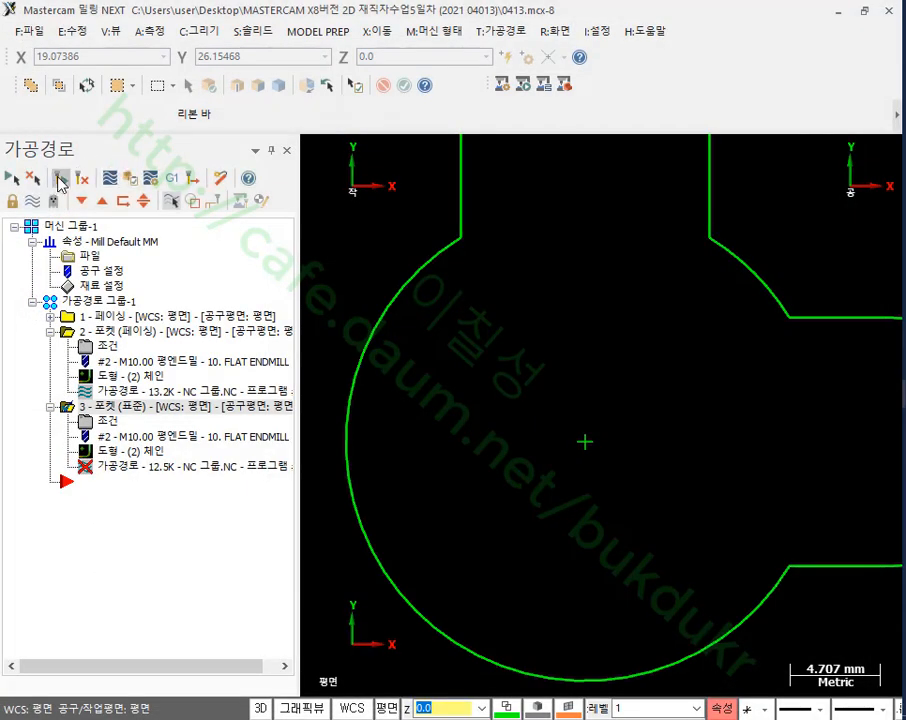
click(156, 470)
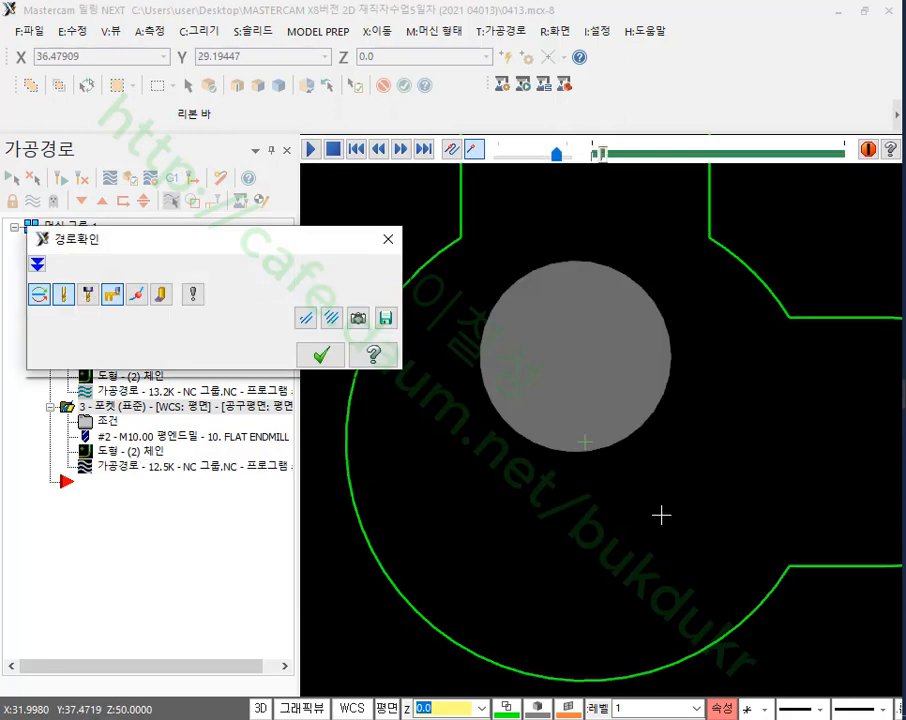
key(s)
key(s)
key(s)
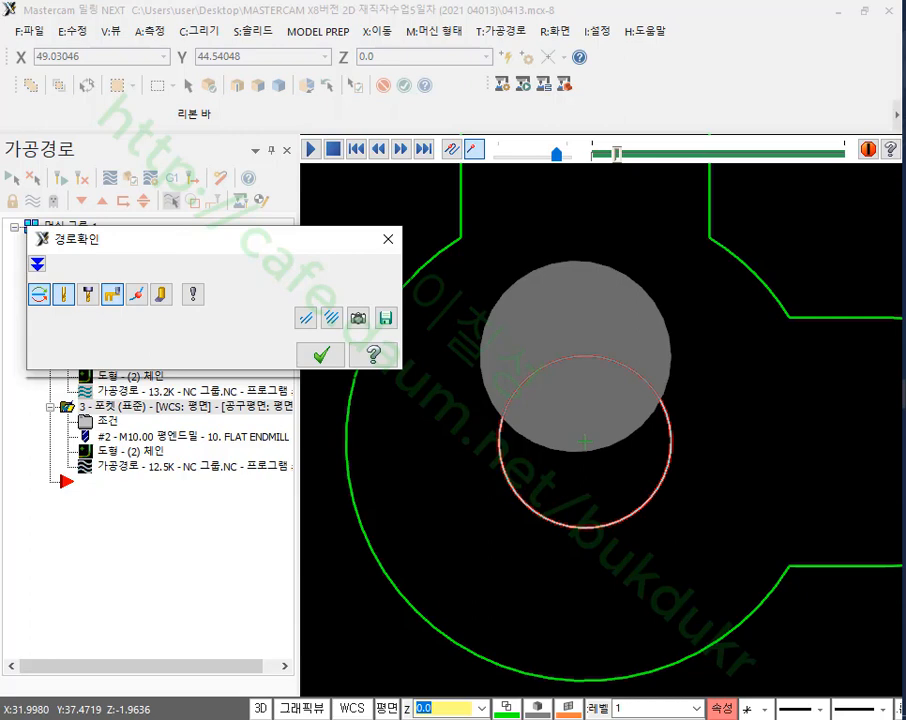
- Mark the helix centre with a handwritten cross and draw an arrow towards the arc at the contour's upper right
mouse_move(562, 442)
mouse_down()
mouse_move(610, 442)
mouse_move(586, 446)
mouse_up()
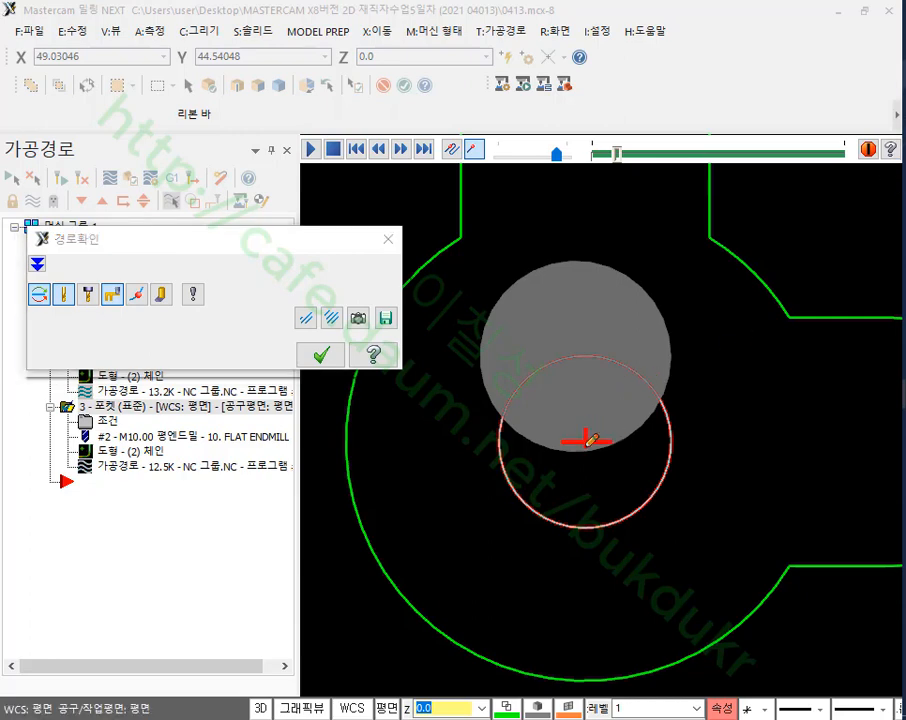
drag(753, 270, 697, 347)
mouse_move(726, 284)
mouse_down()
mouse_move(753, 270)
mouse_move(748, 314)
mouse_up()
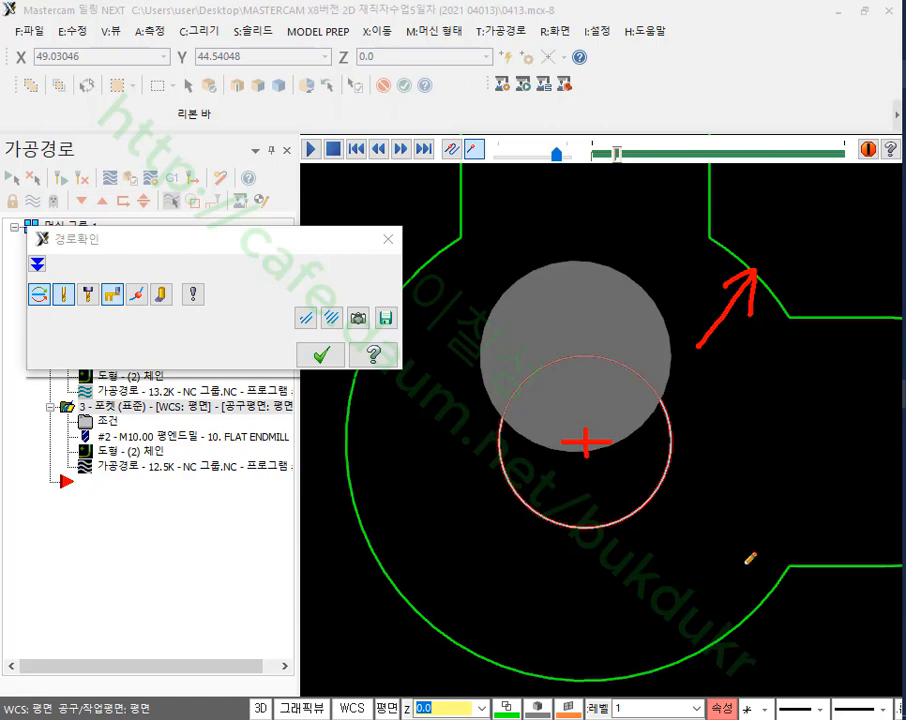
- Circle the marked helix centre by hand, dismiss the handwritten annotations, and close the backplot
drag(578, 455, 588, 438)
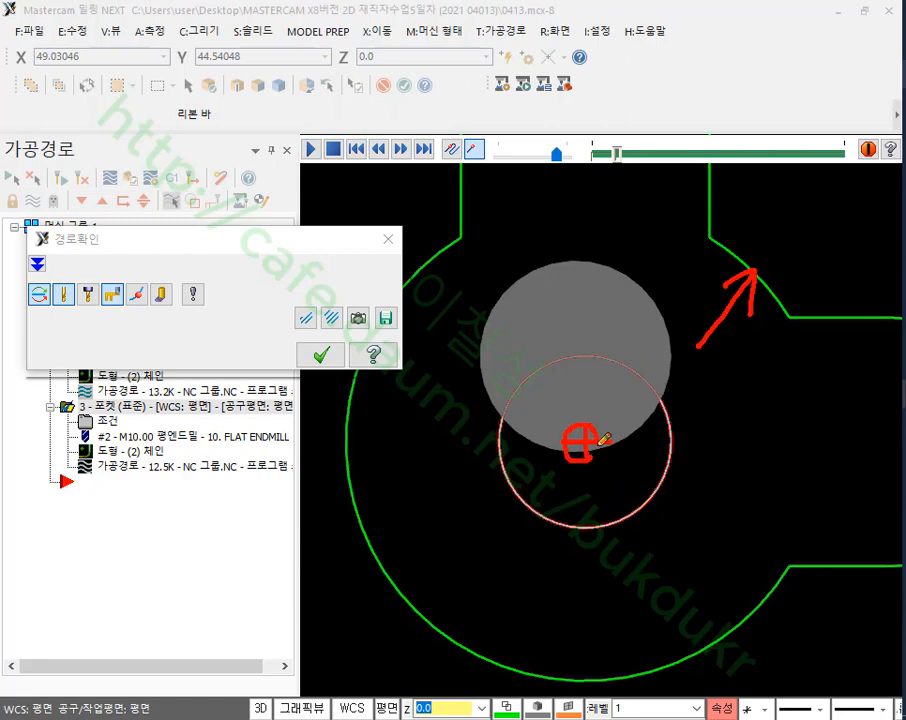
right_click(722, 418)
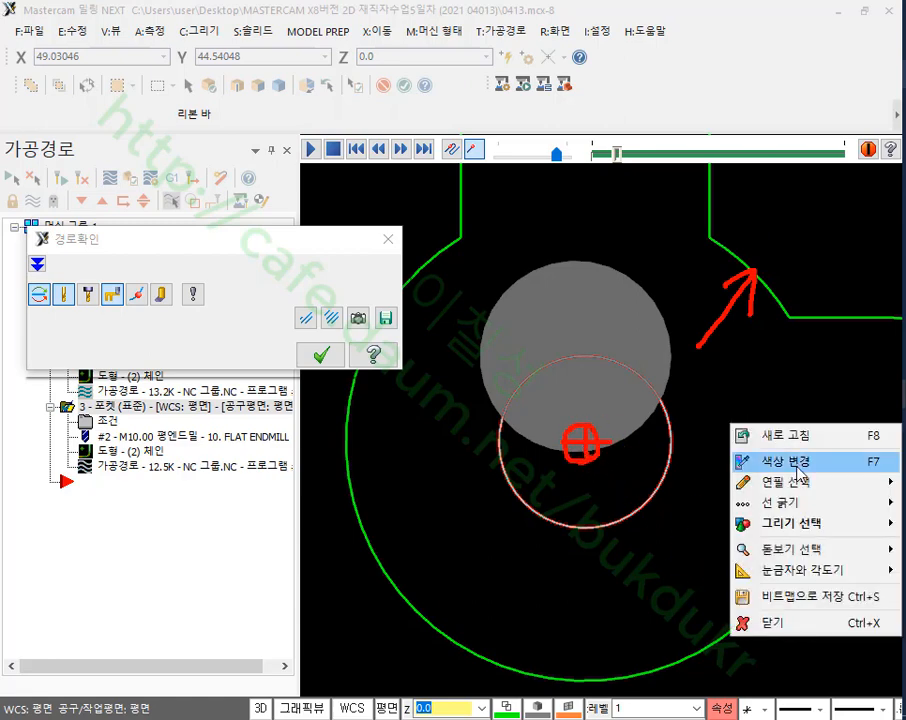
click(803, 624)
click(320, 355)
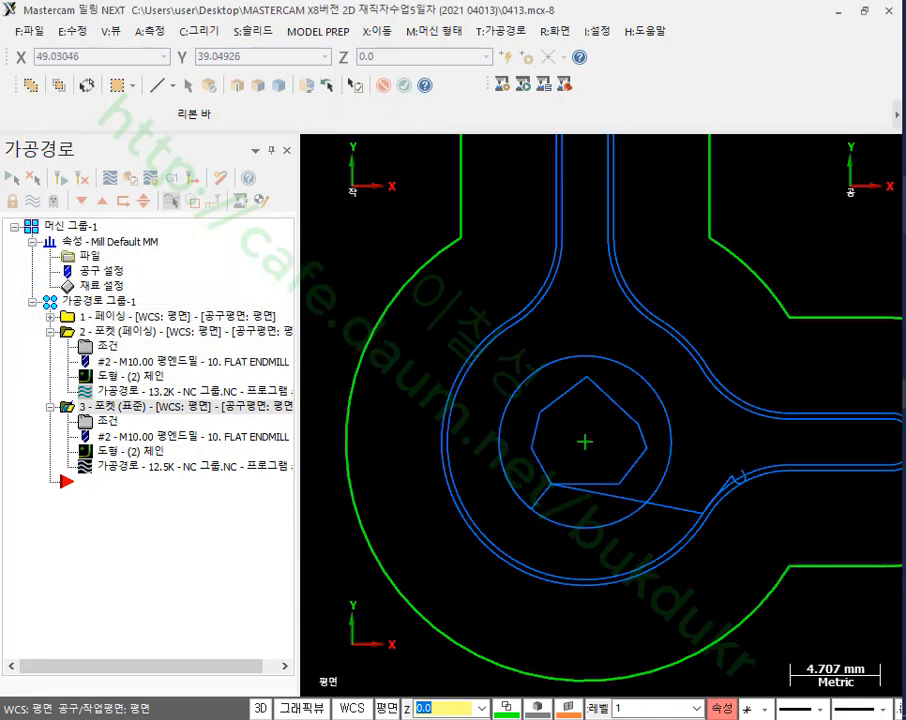
- Show the part in isometric view and isolate the two circles, hiding all other geometry
scroll(542, 324, down, 8)
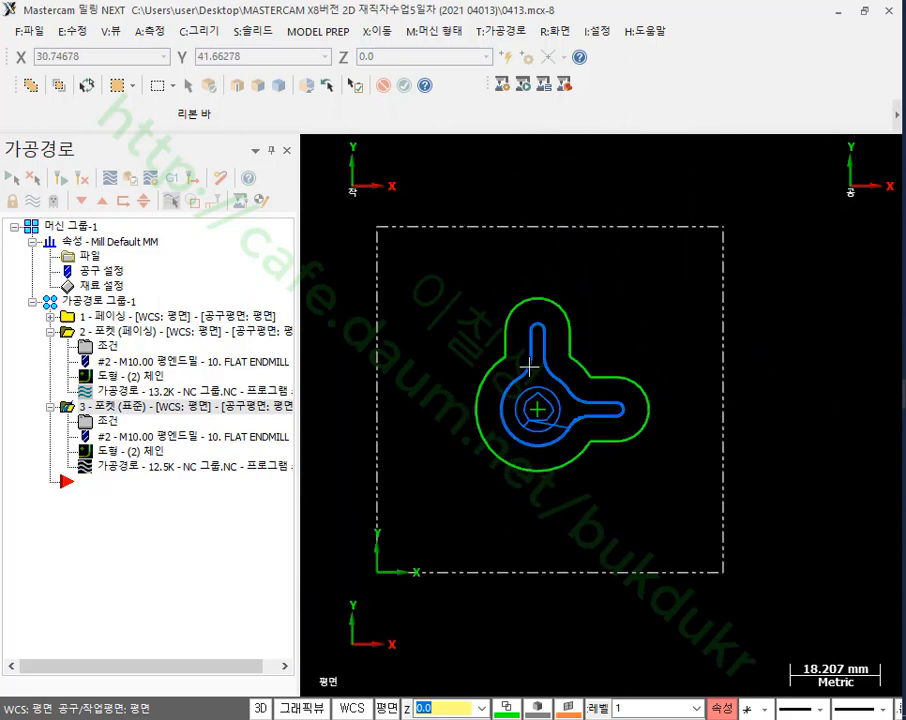
right_click(653, 233)
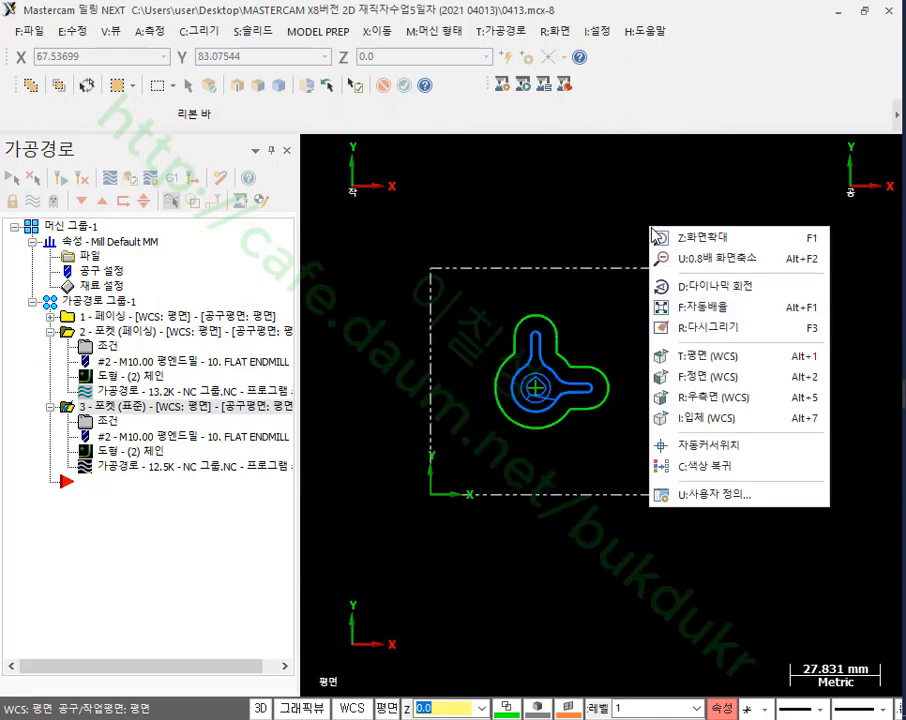
click(698, 418)
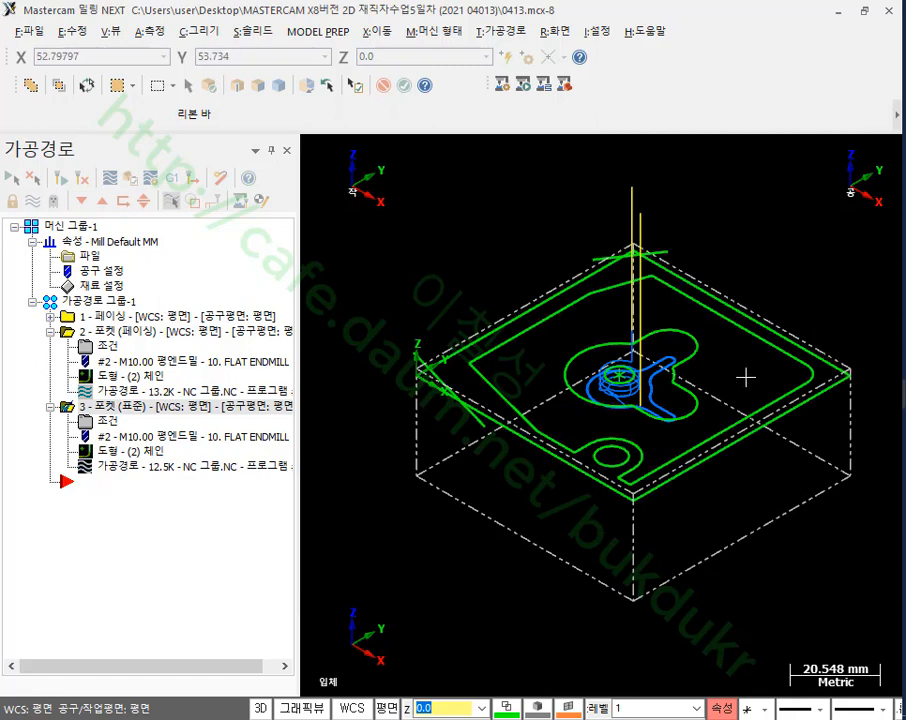
scroll(700, 377, up, 2)
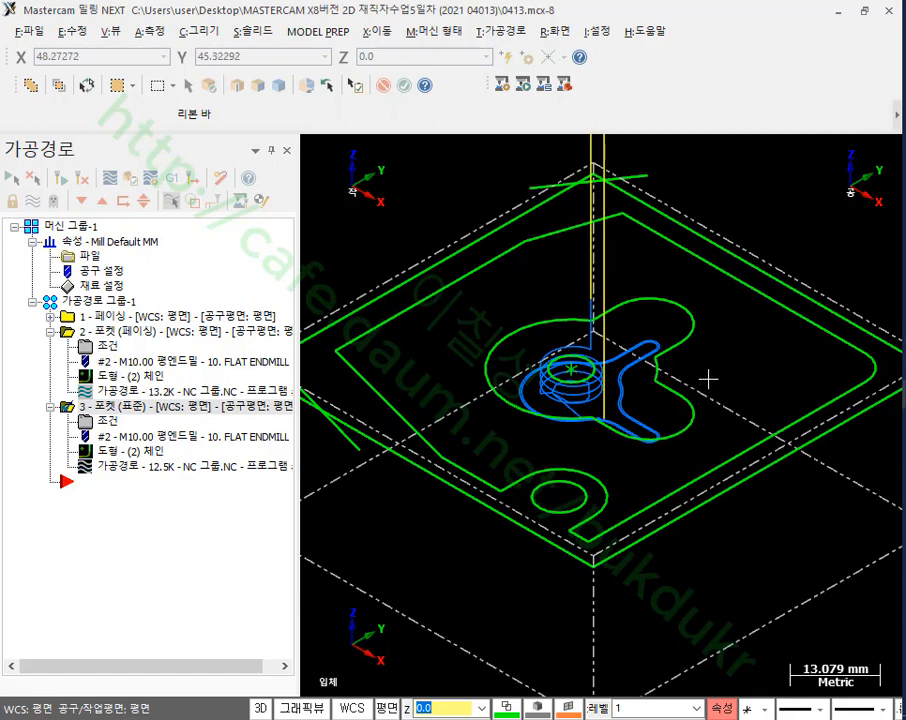
scroll(472, 488, up, 2)
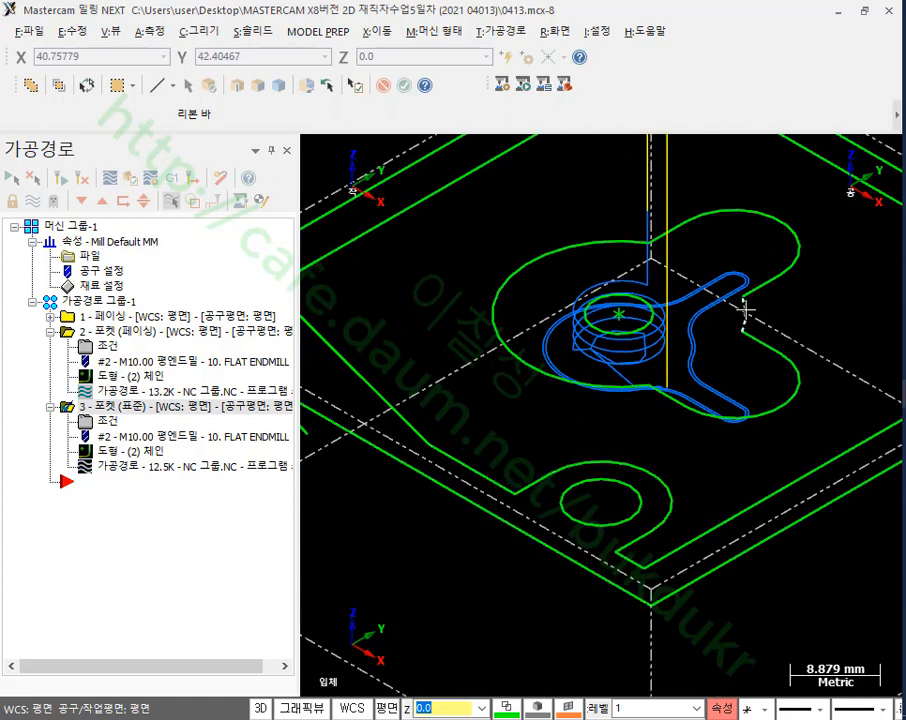
click(652, 320)
click(641, 493)
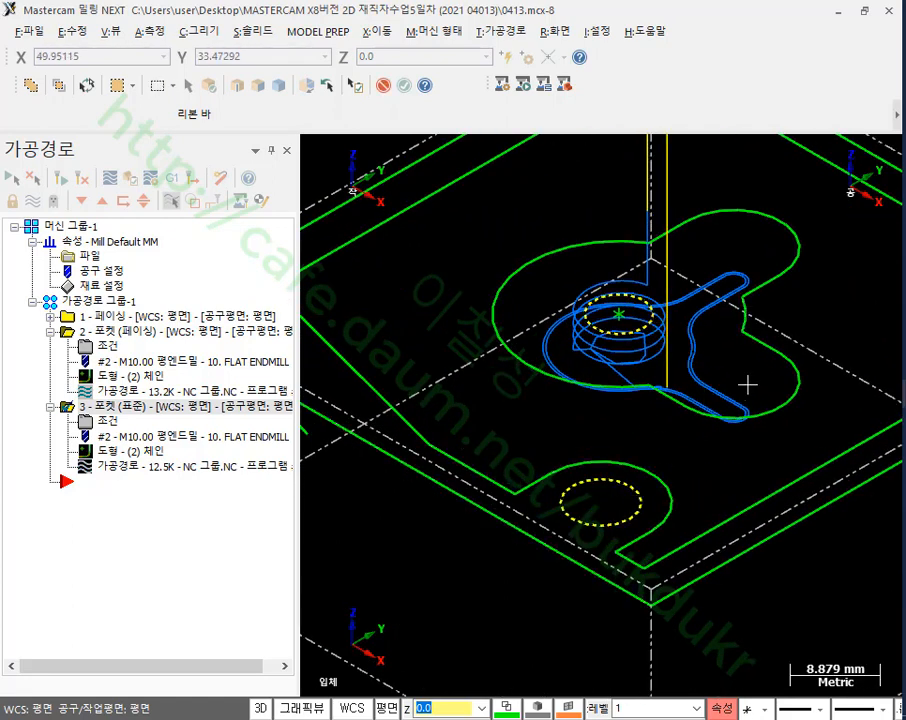
key(Return)
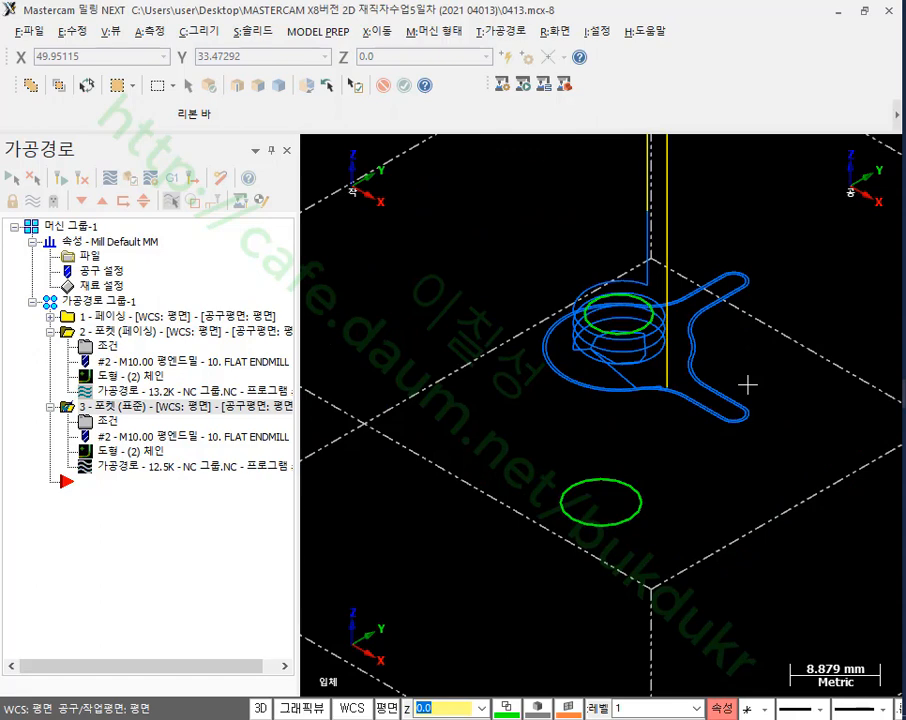
- Return to the top view and hide the toolpath display of the standard pocket, collapsing the facing pocket operation in the list
key(alt+1)
scroll(528, 410, up, 3)
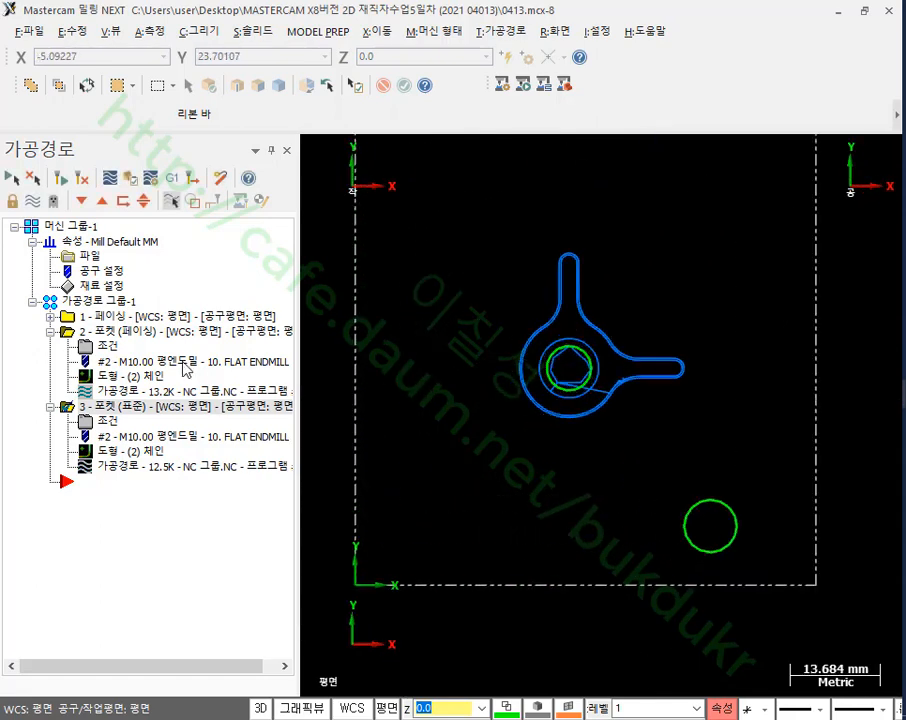
click(50, 331)
click(33, 201)
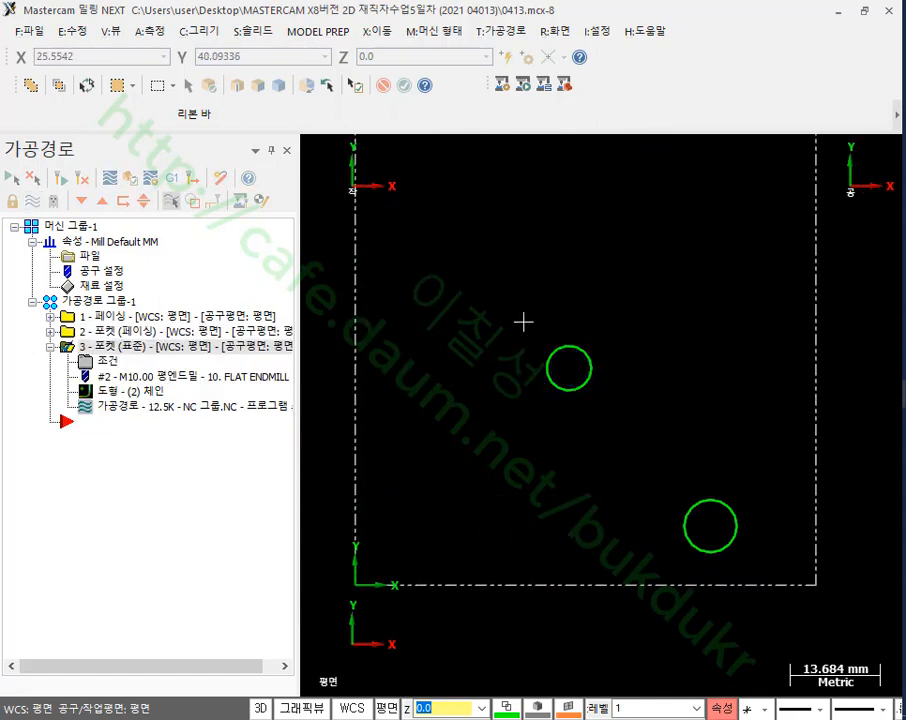
- Start a drill toolpath and use entity selection to take both isolated circles as its drill points
scroll(580, 477, up, 4)
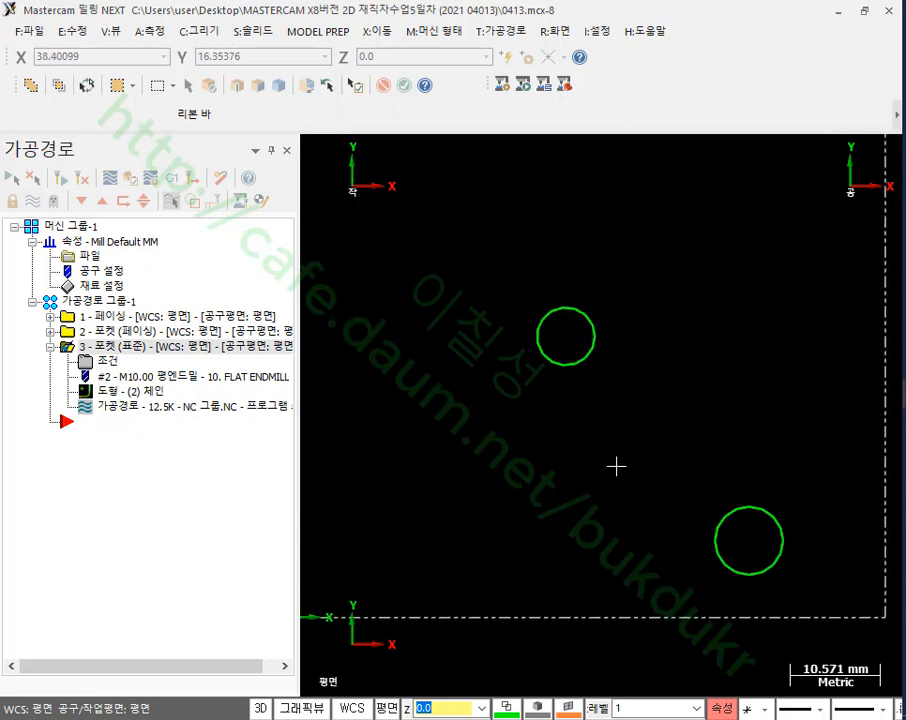
scroll(616, 440, down, 1)
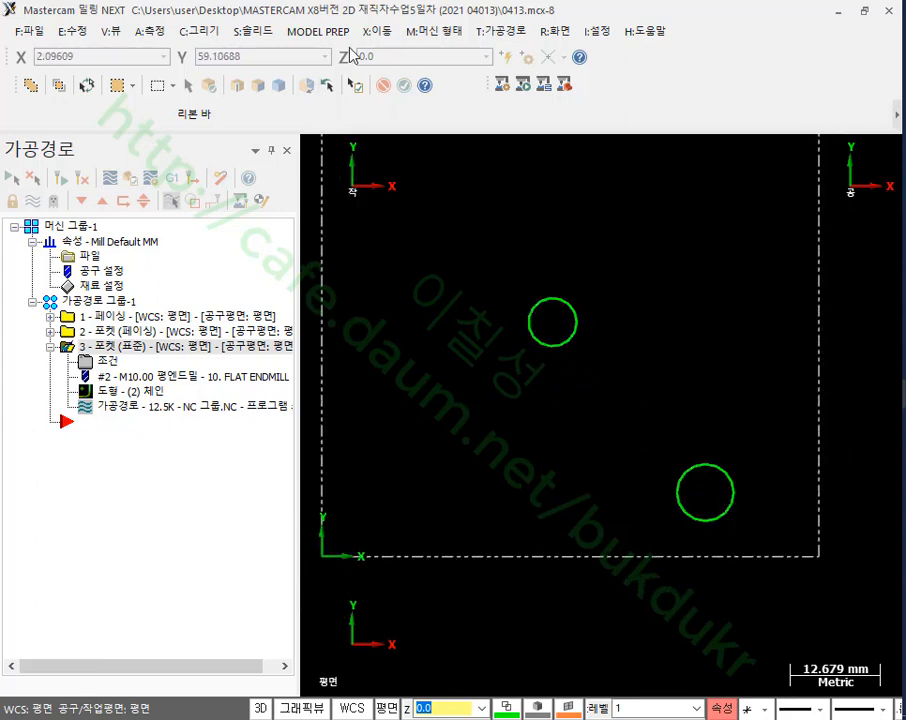
click(515, 34)
click(530, 72)
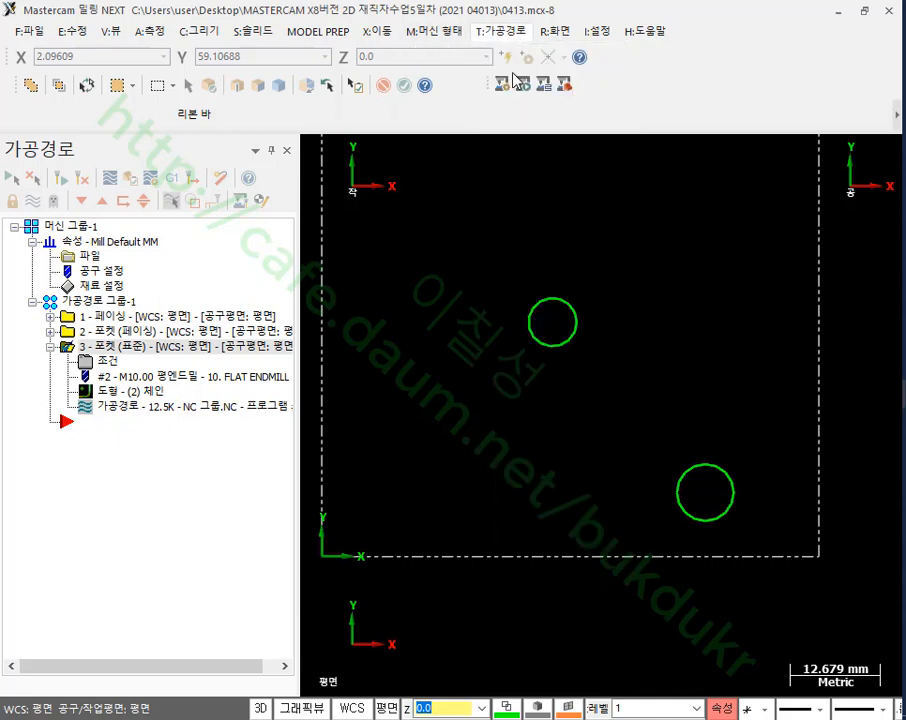
scroll(600, 310, down, 2)
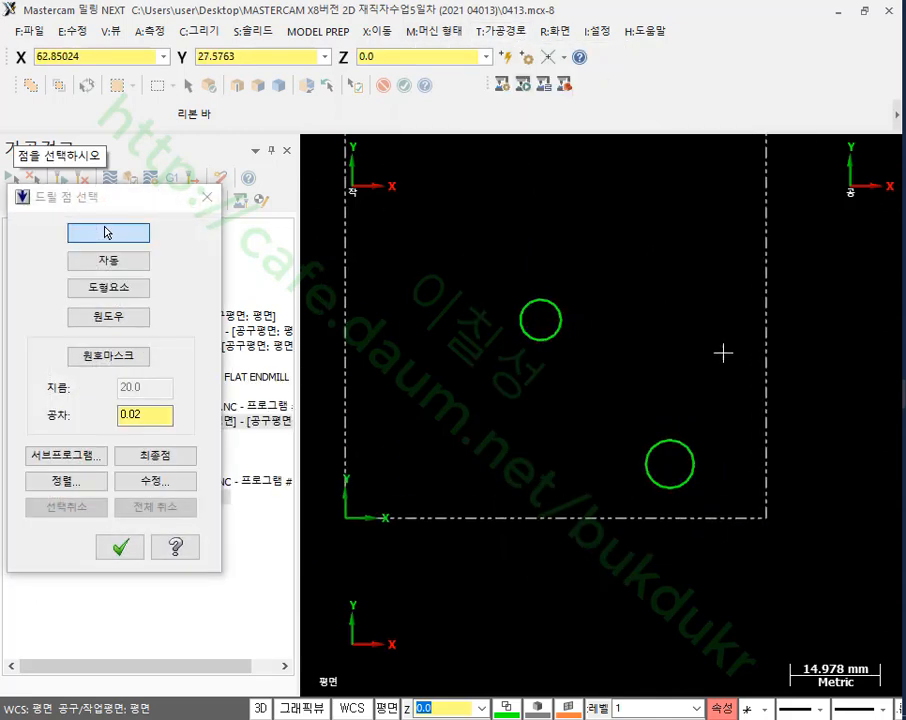
scroll(600, 305, down, 1)
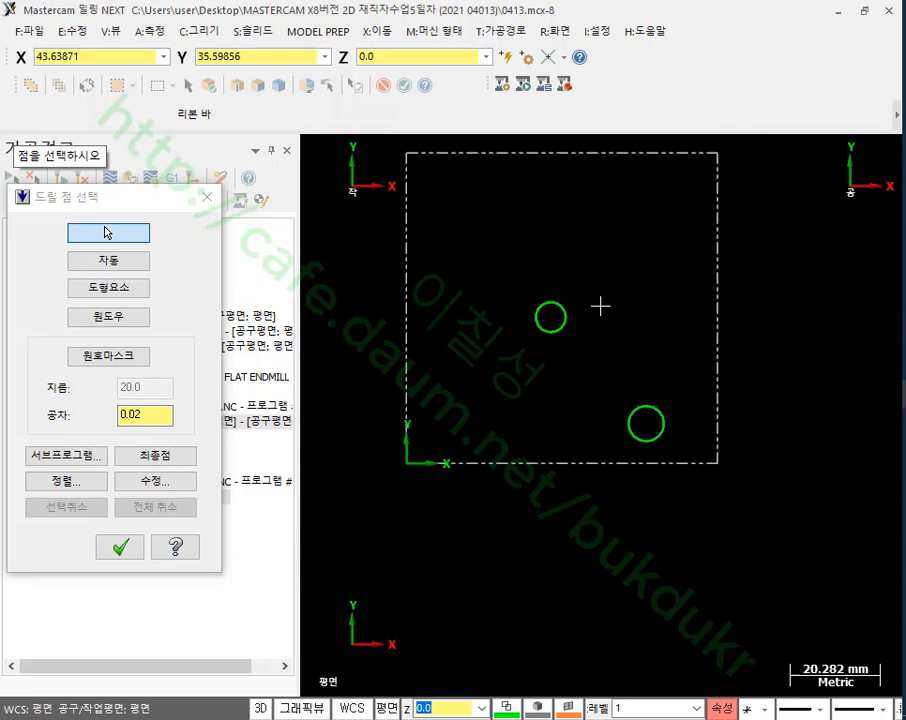
click(125, 296)
drag(463, 259, 762, 572)
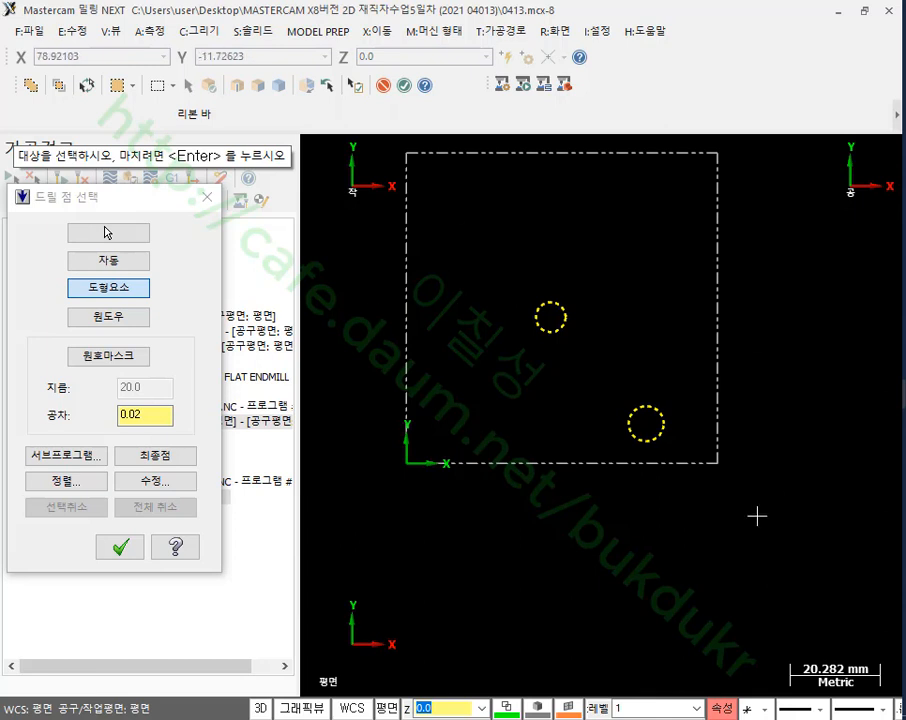
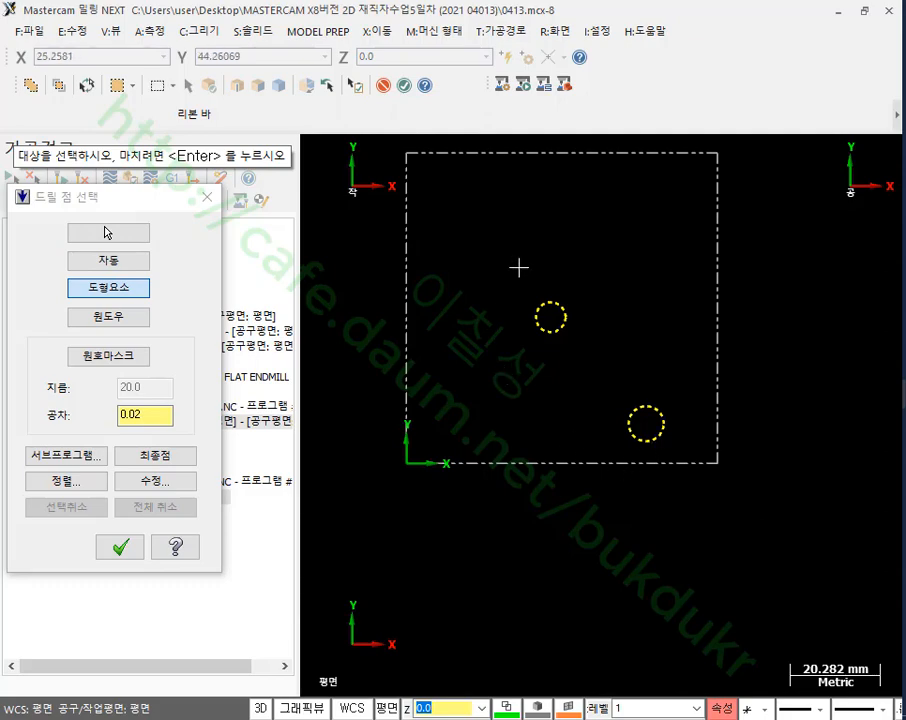
click(131, 558)
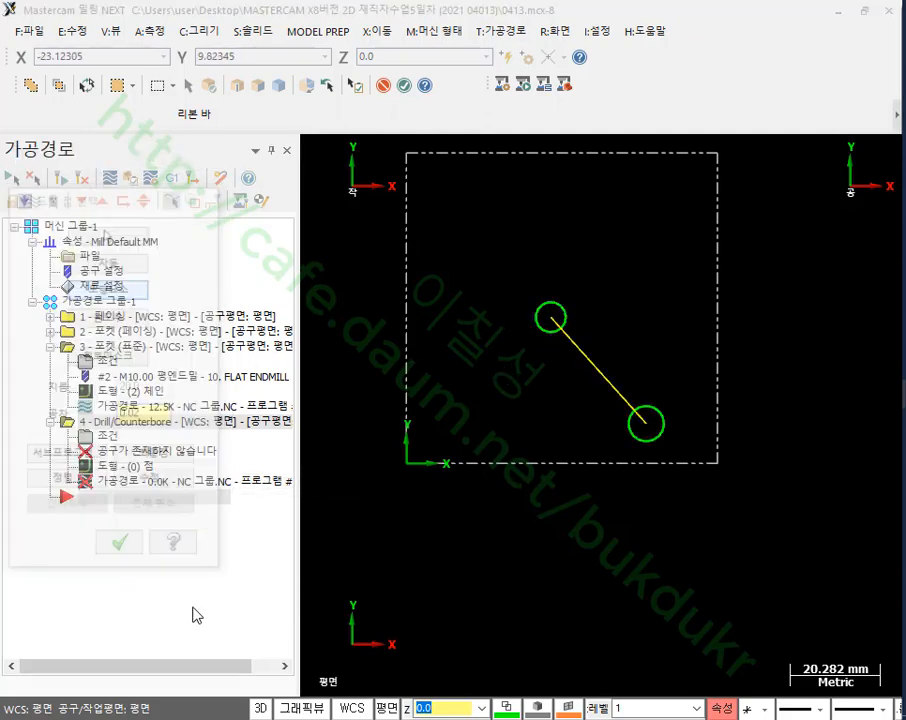
- Review the drilling order in the drill point manager by highlighting points 1 and 2 in turn, and accept the list
drag(815, 27, 350, 48)
click(318, 174)
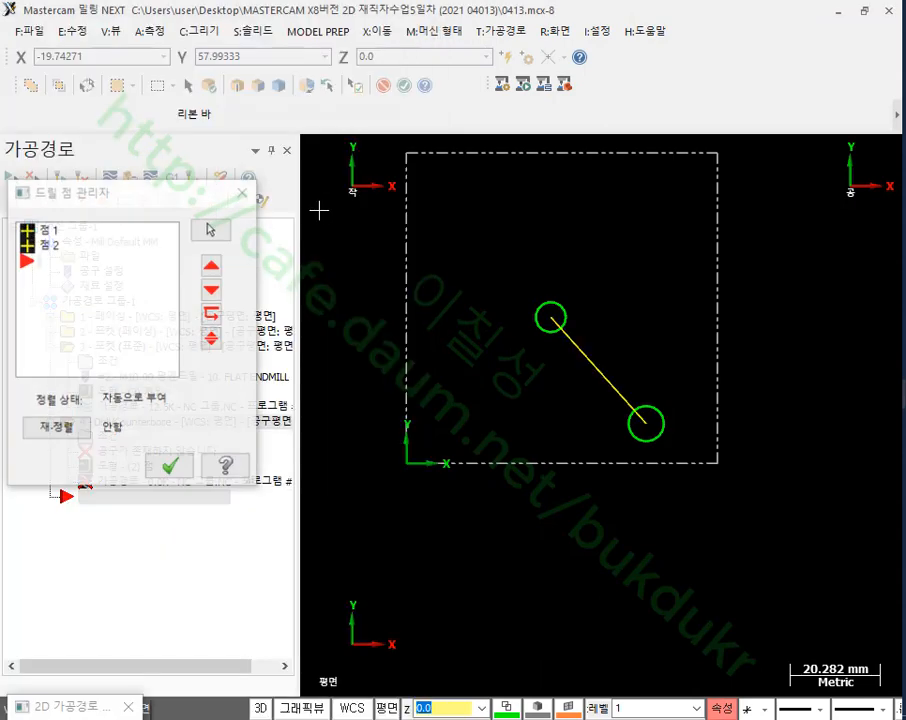
click(44, 230)
click(50, 245)
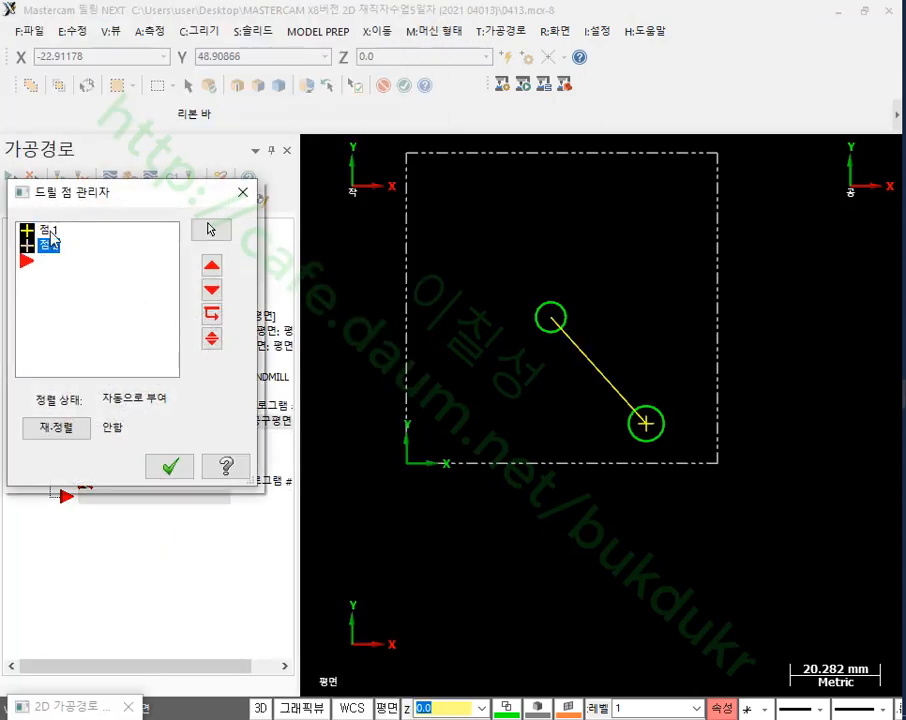
click(45, 231)
click(52, 246)
click(45, 231)
click(52, 246)
click(45, 231)
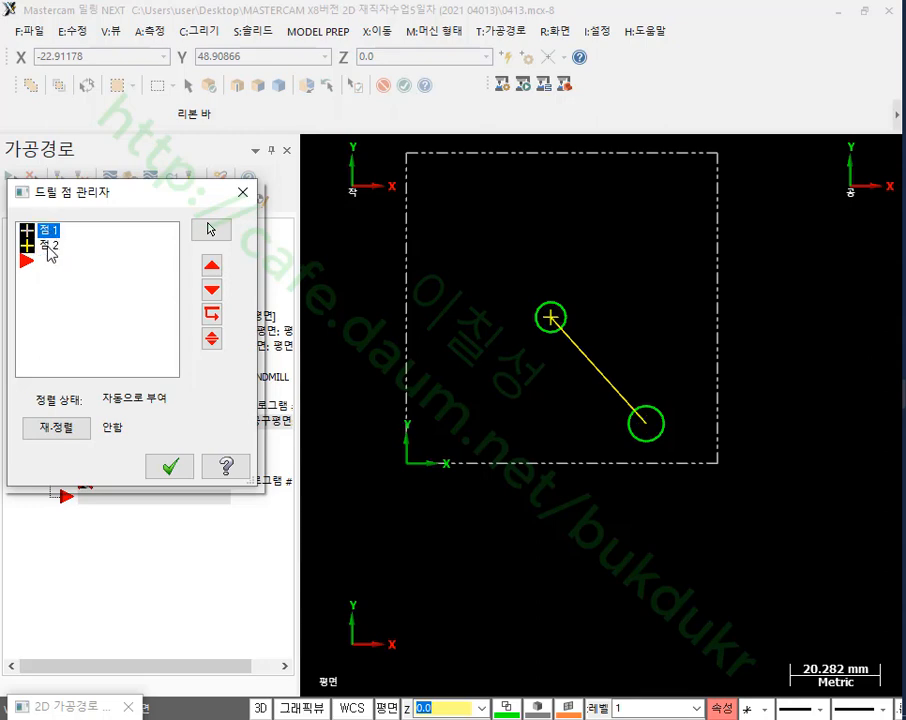
click(51, 246)
click(45, 231)
click(50, 246)
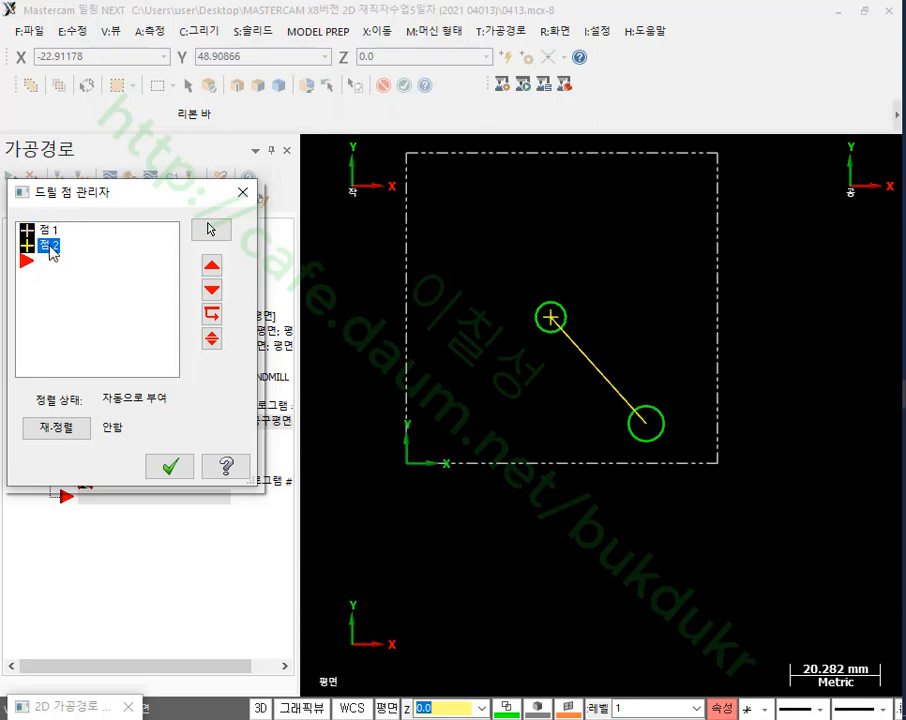
click(172, 466)
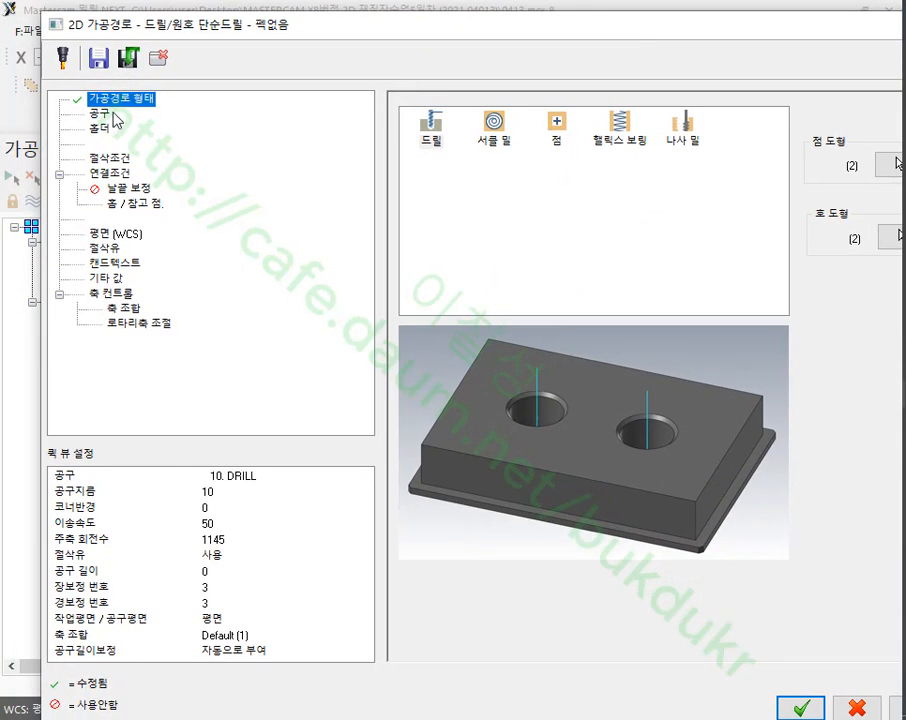
- Open the tool library for the drill operation and filter it to spot drills only, ignoring tool diameter
click(113, 118)
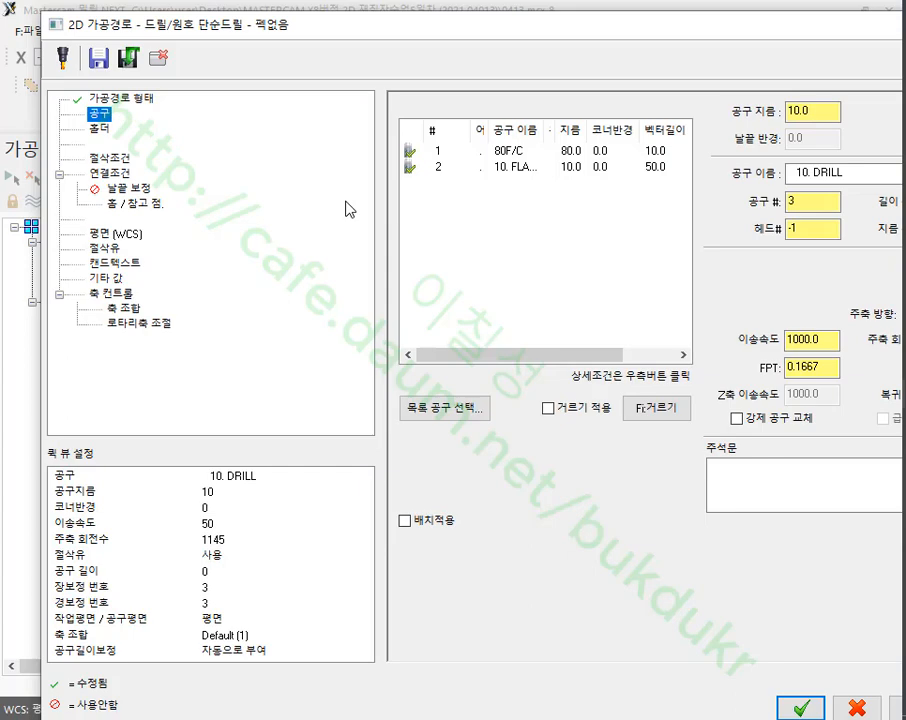
click(450, 410)
click(856, 164)
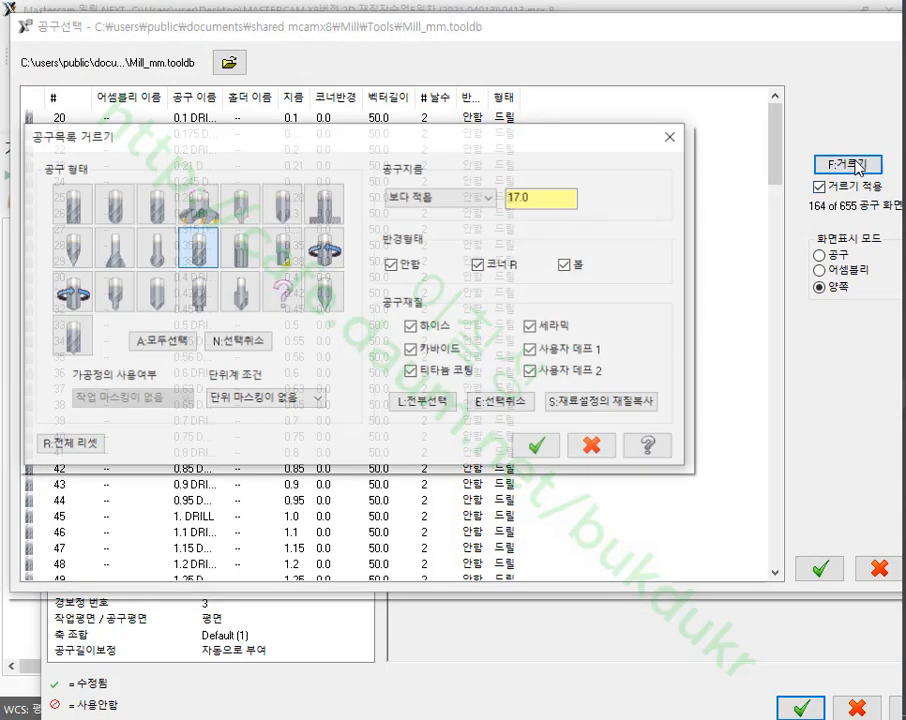
click(250, 343)
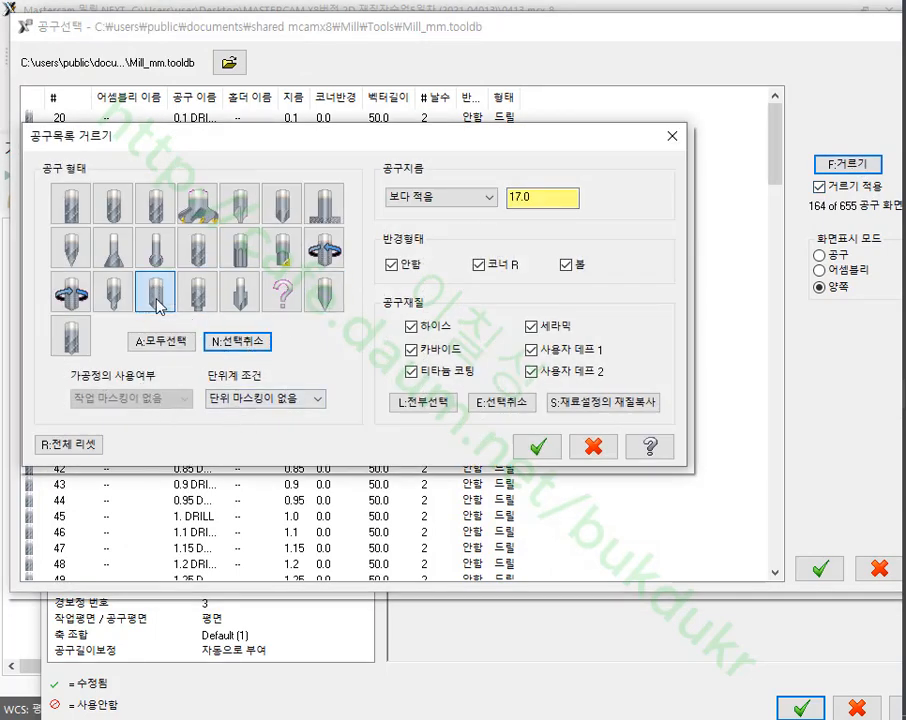
click(430, 197)
click(400, 215)
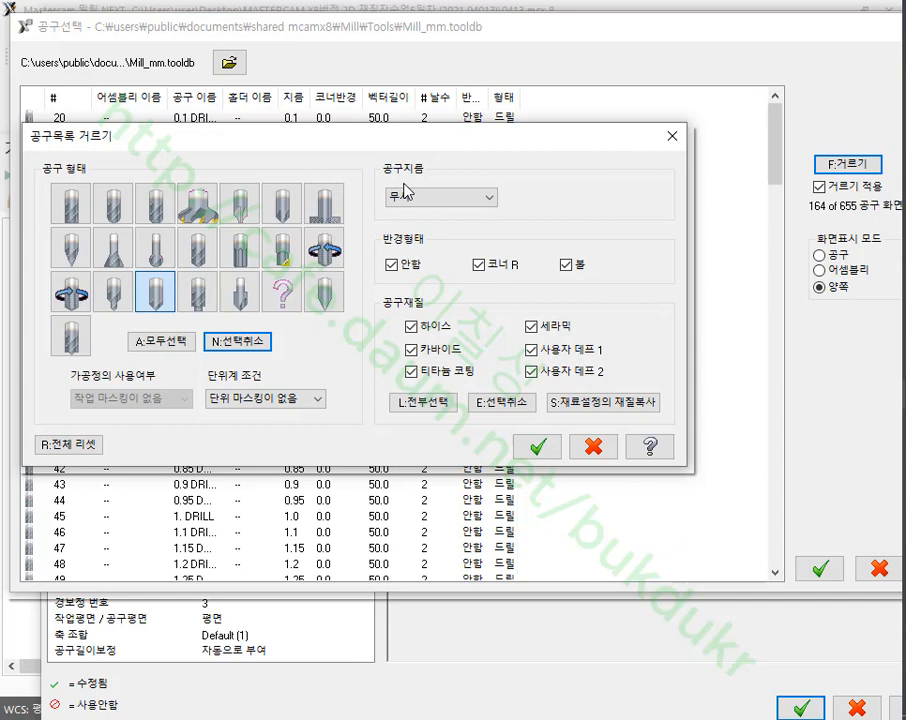
click(540, 448)
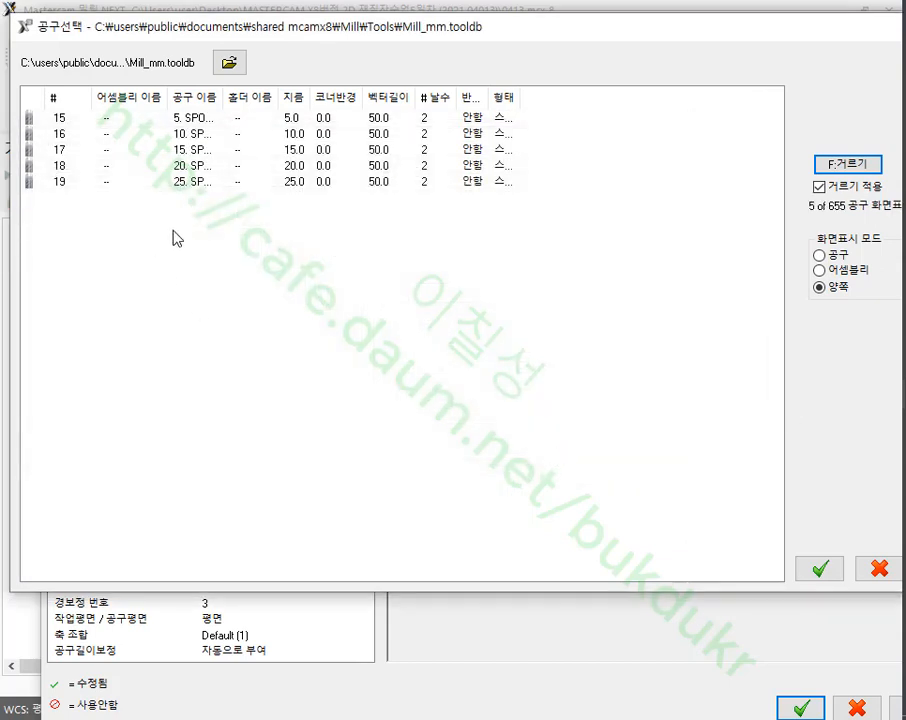
- Add the 10 mm spot drill from the library as the drill operation's tool
click(209, 138)
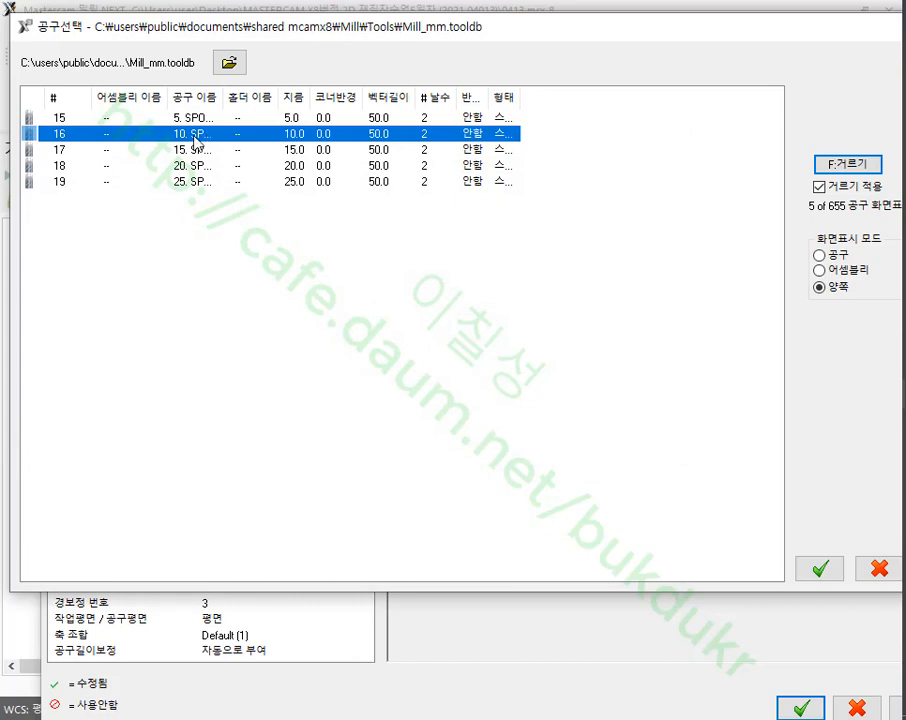
double_click(196, 140)
click(470, 186)
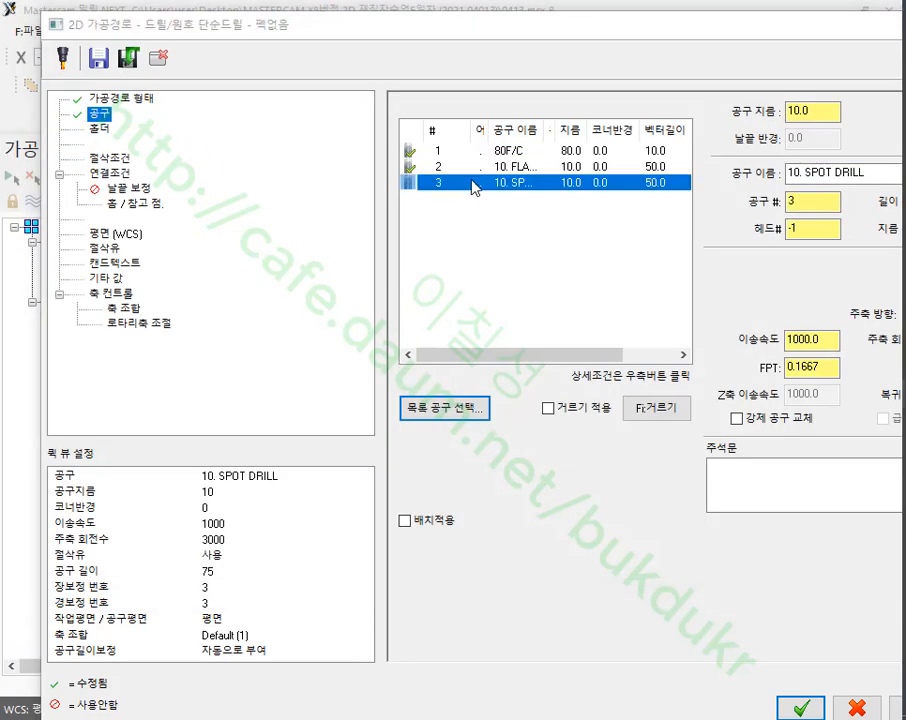
- Open the 10 mm spot drill's definition and examine the shape of its tip in the preview
double_click(472, 186)
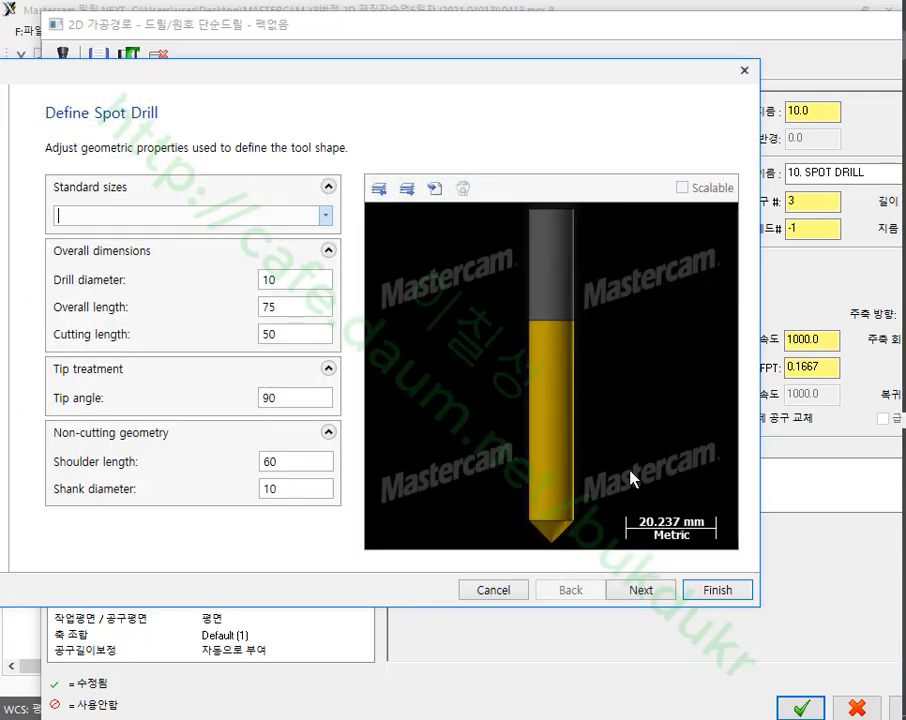
scroll(560, 512, up, 5)
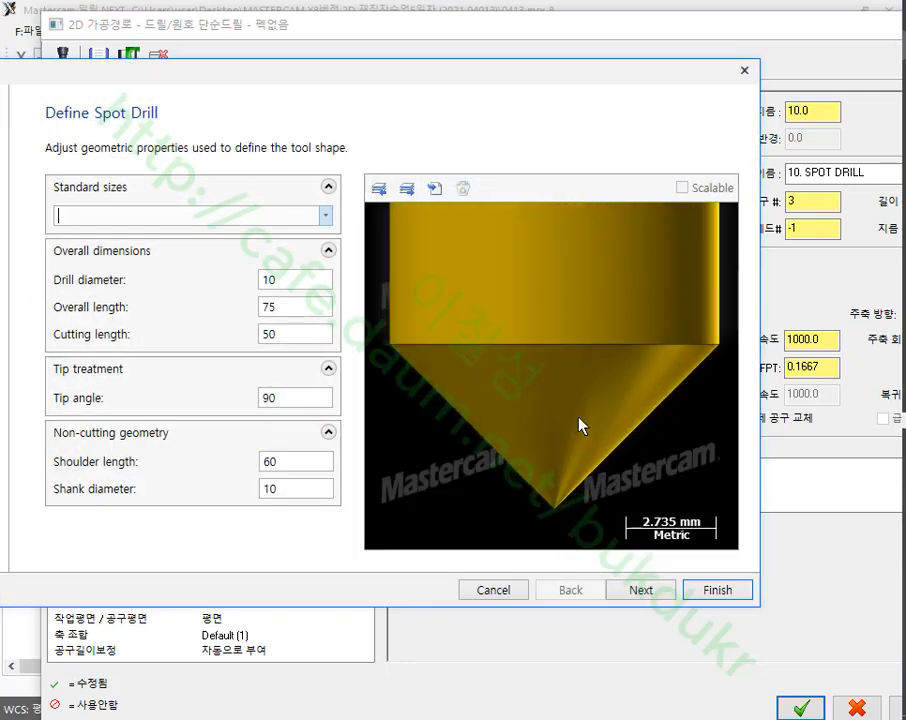
scroll(570, 461, down, 3)
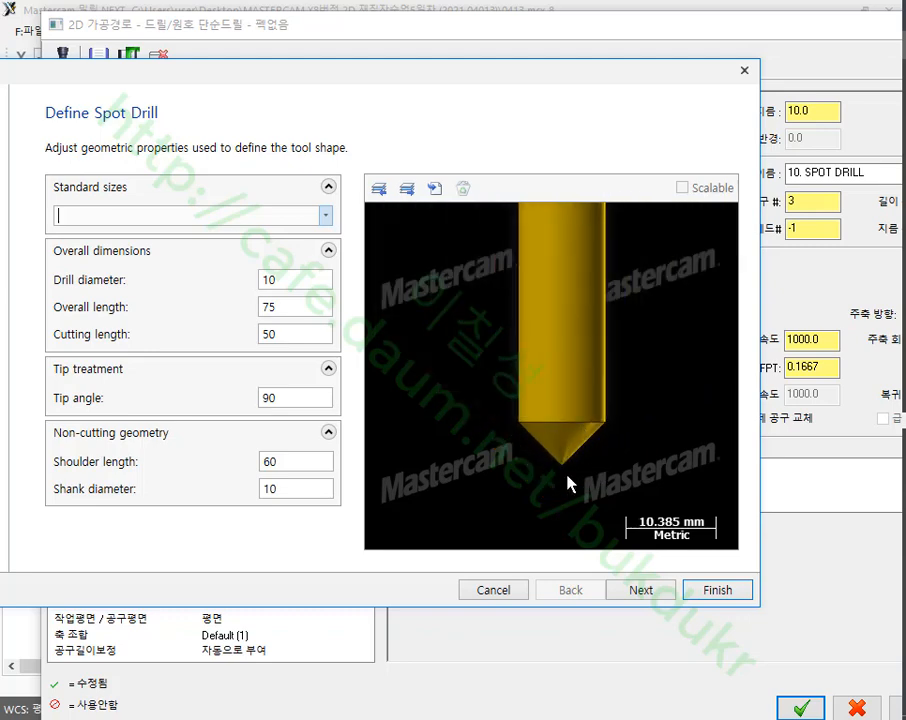
- Accept the 10 mm spot drill's definition and choose the Drill/Counterbore cycle in the drill operation's cut parameters
click(712, 590)
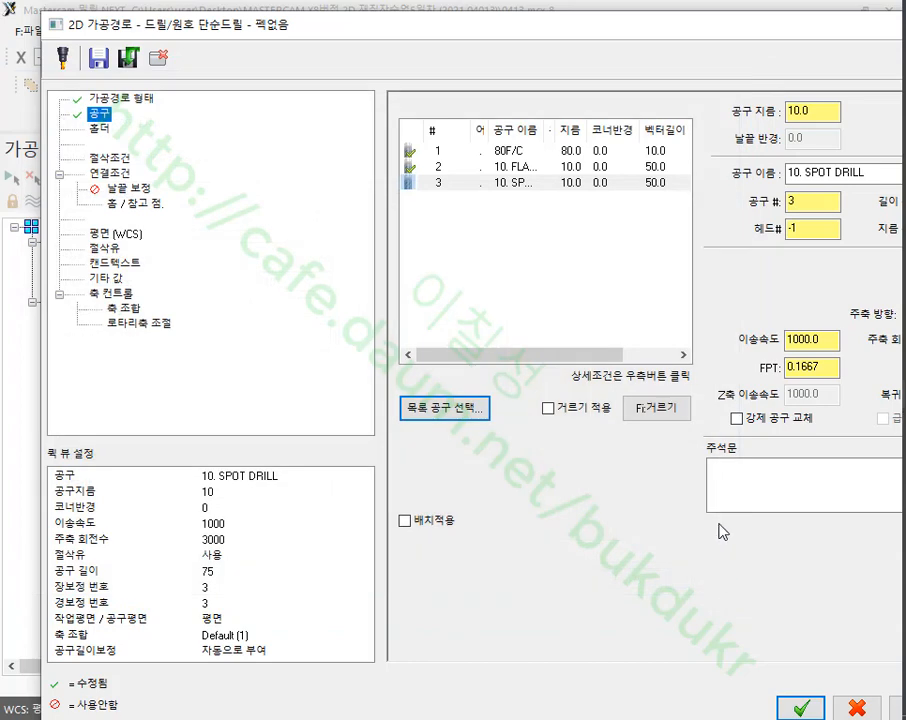
click(125, 160)
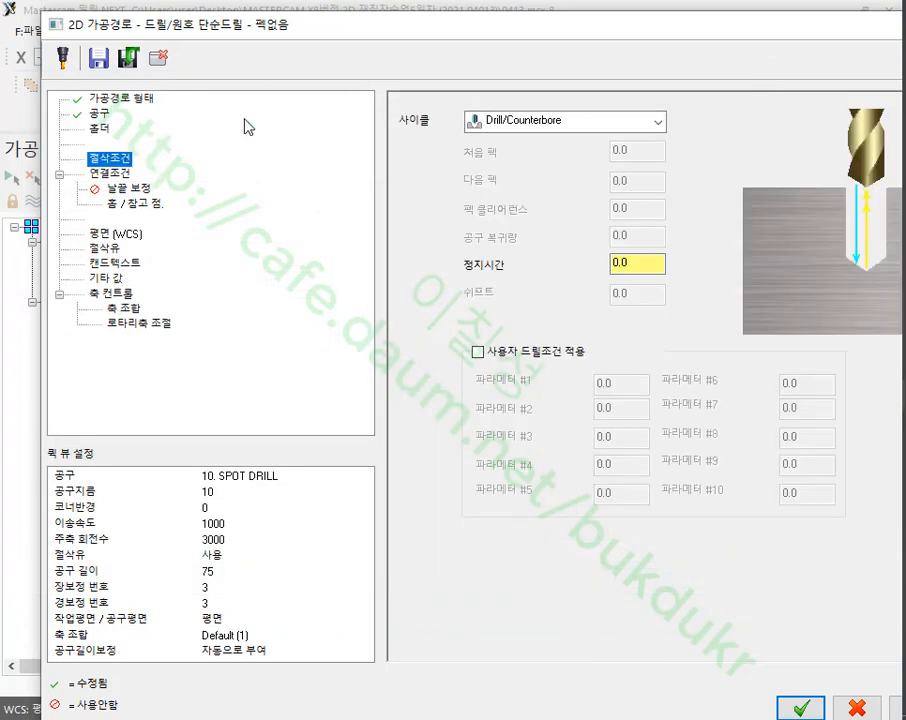
click(530, 124)
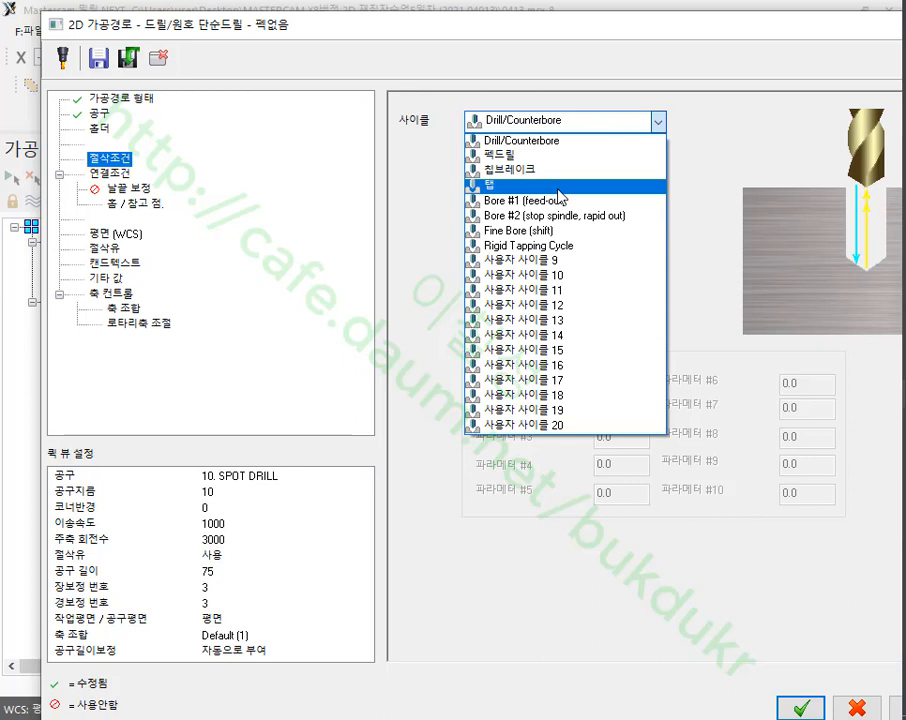
click(522, 141)
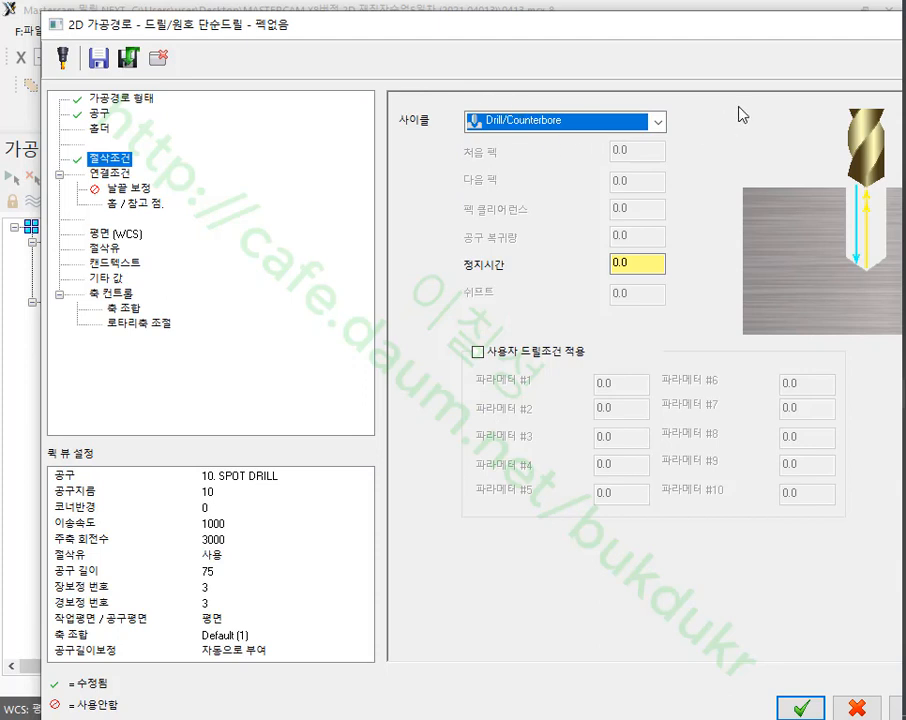
double_click(614, 262)
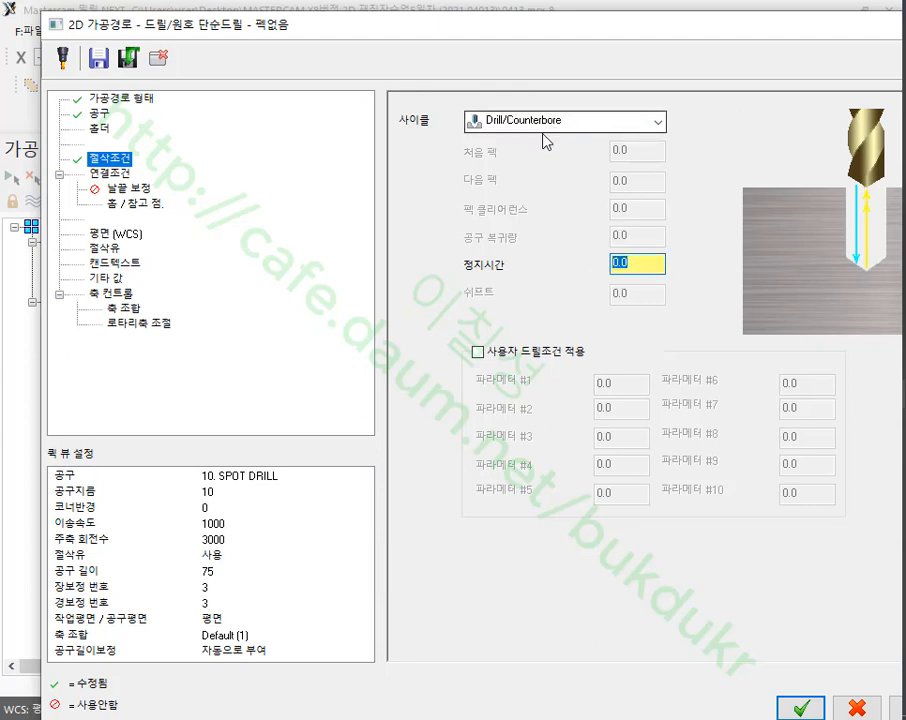
click(650, 264)
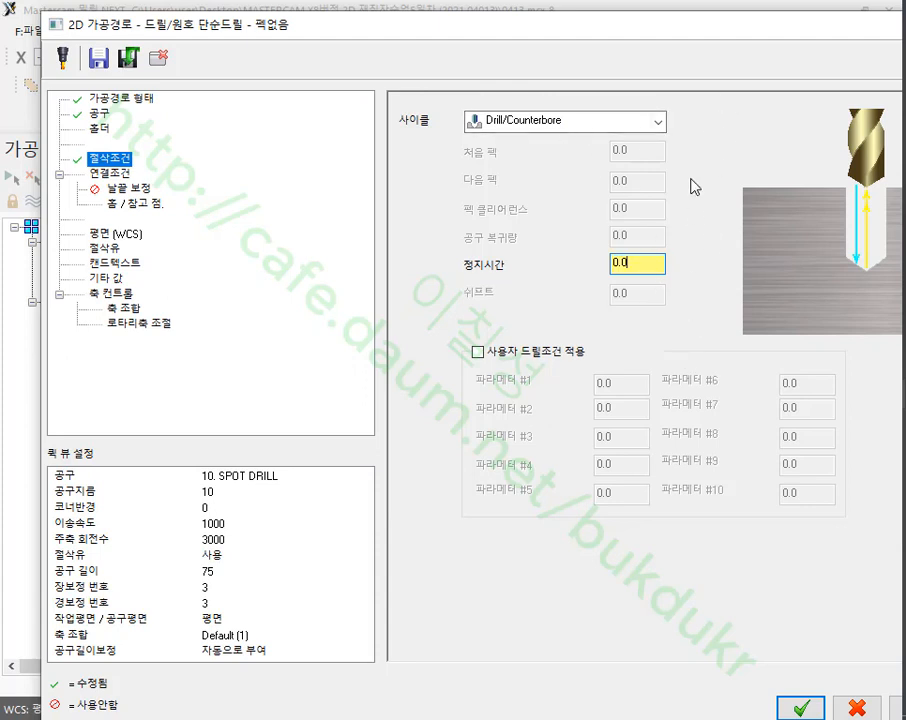
- In the drill operation's linking parameters, enable the clearance height of 50 and set the top of stock to absolute -4
click(110, 173)
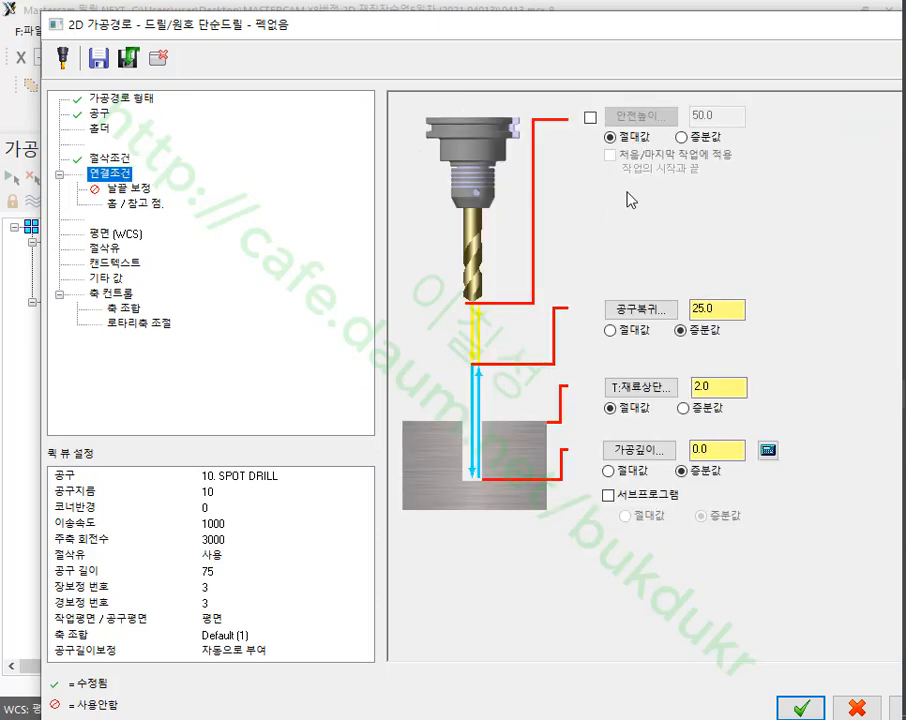
click(590, 117)
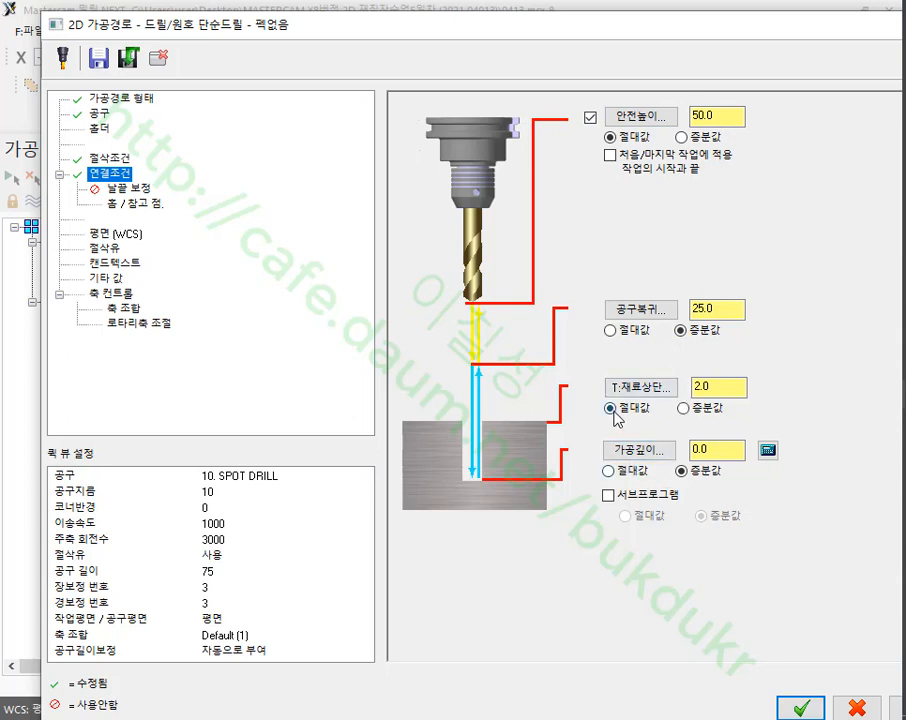
drag(707, 388, 690, 390)
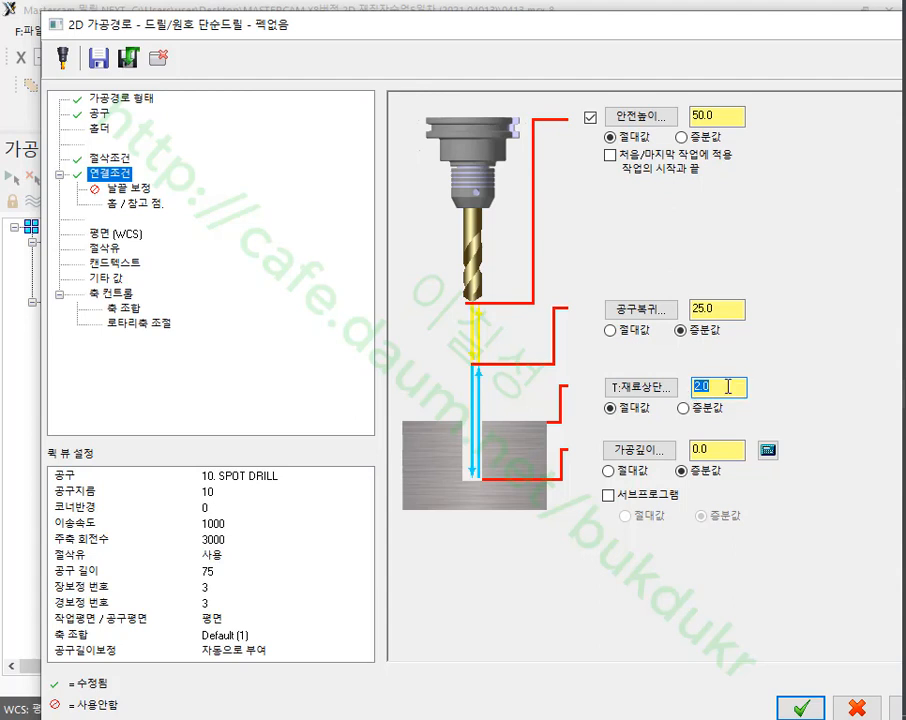
text(-4)
- Set the drilling depth to incremental -2 and accept the parameters to generate the spot-drill toolpath
click(730, 448)
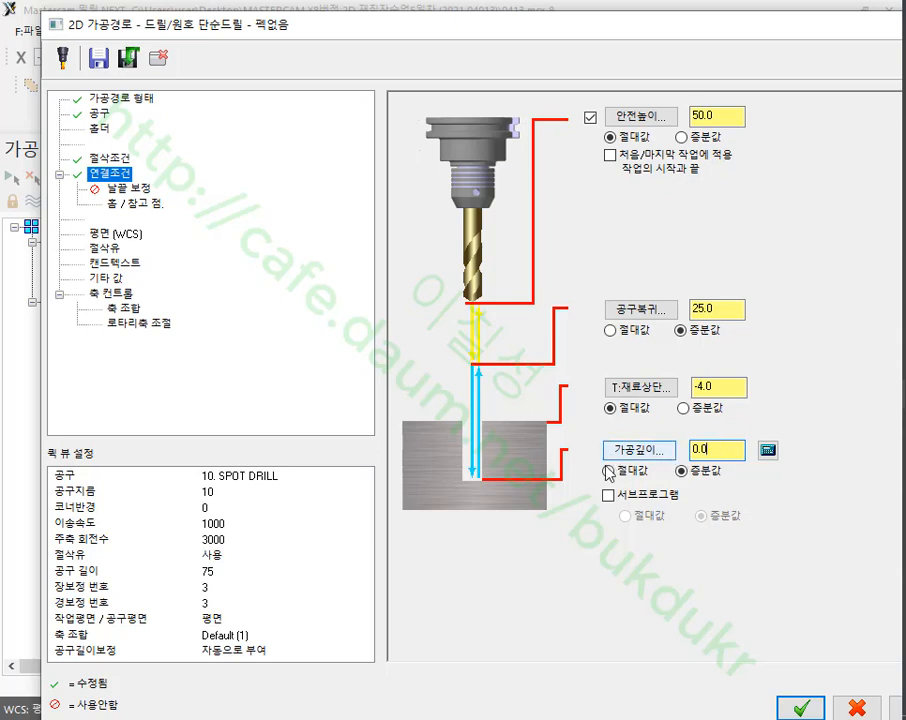
double_click(721, 455)
text(-2)
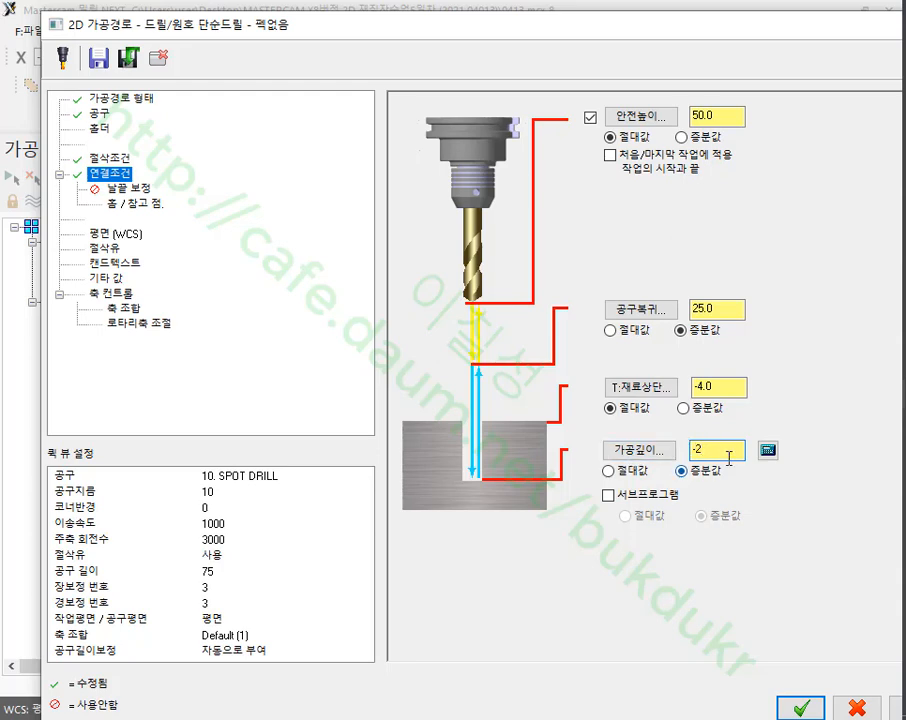
click(731, 388)
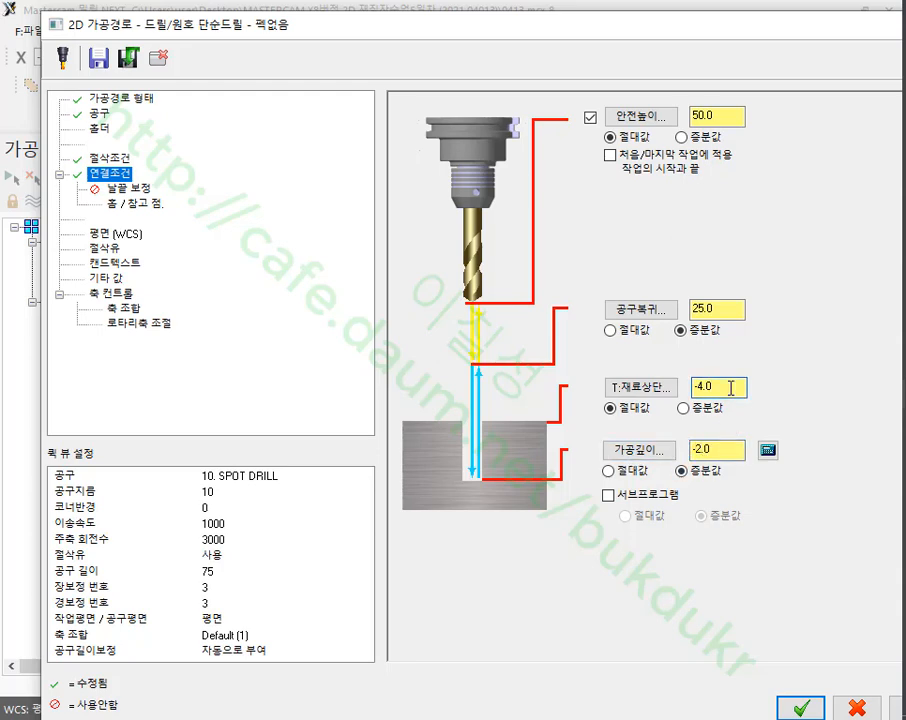
click(731, 452)
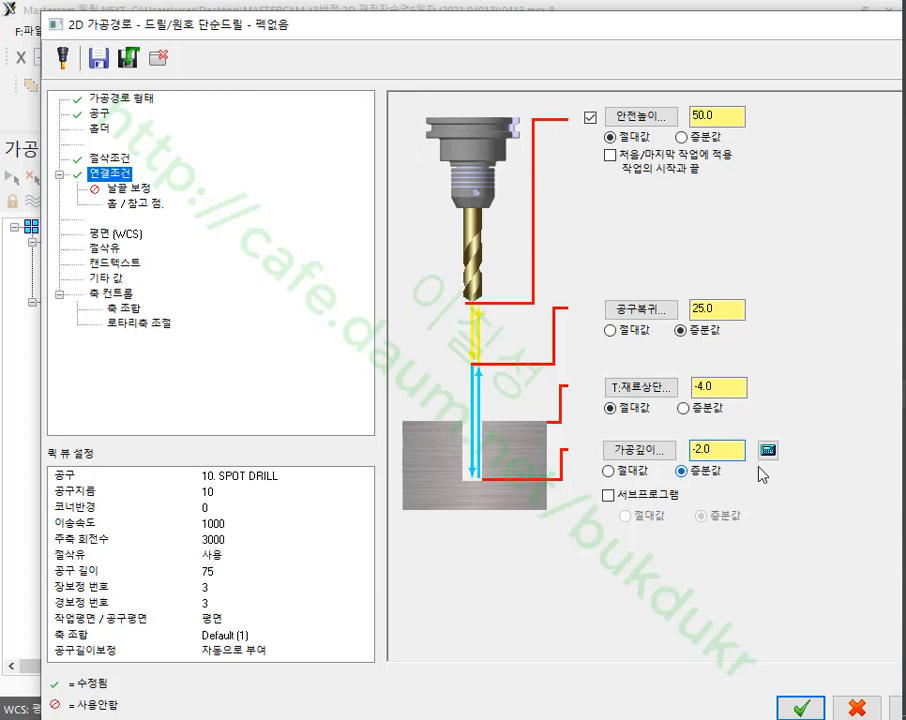
click(725, 386)
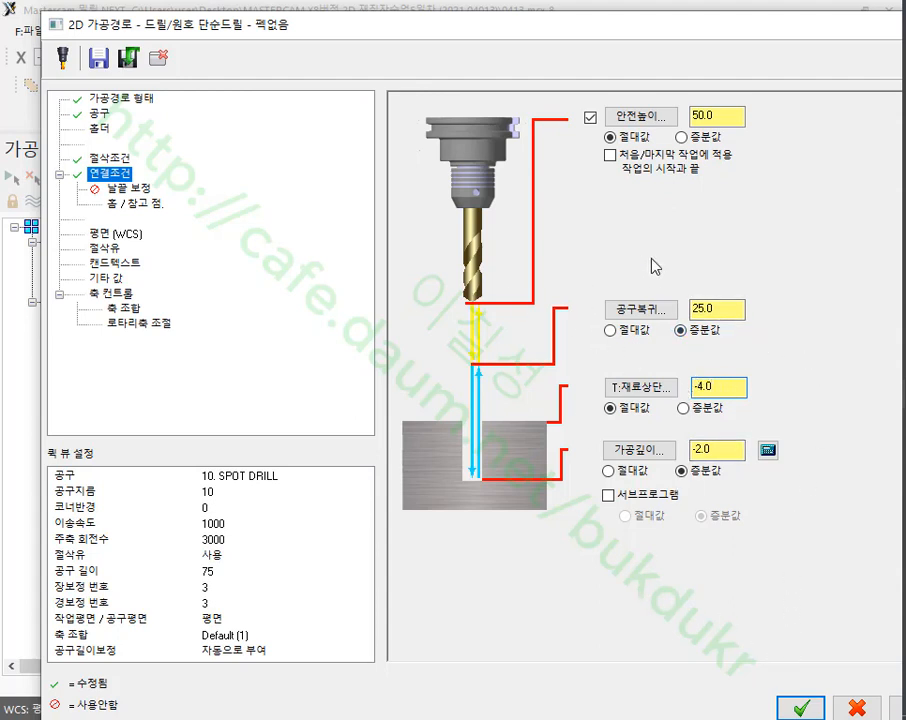
click(801, 706)
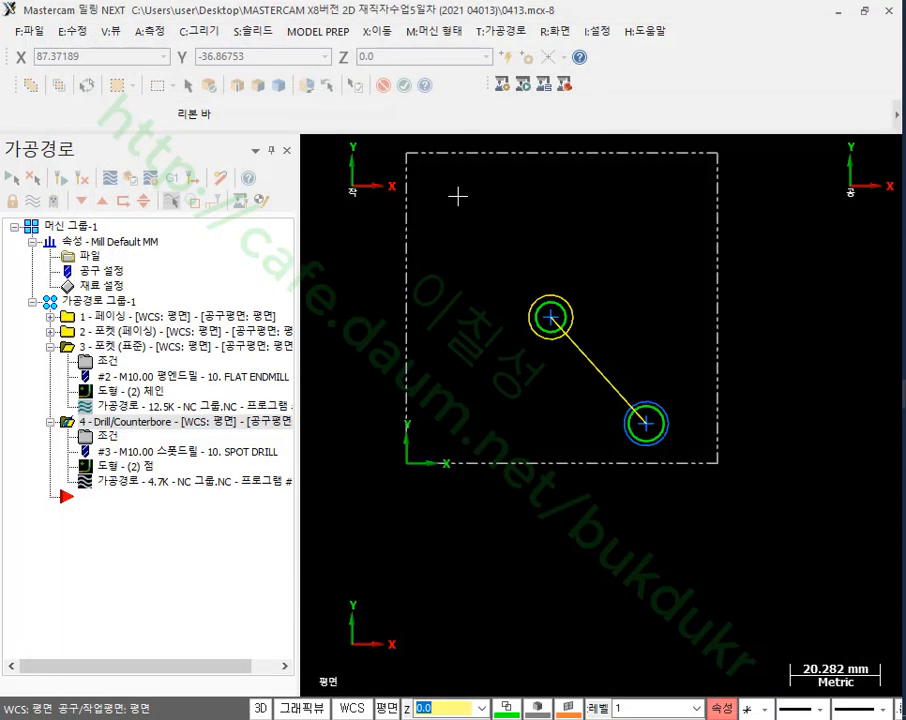
- Backplot the spot-drill toolpath in front view and check the tool's Z coordinate at the bottom of the holes
right_click(580, 208)
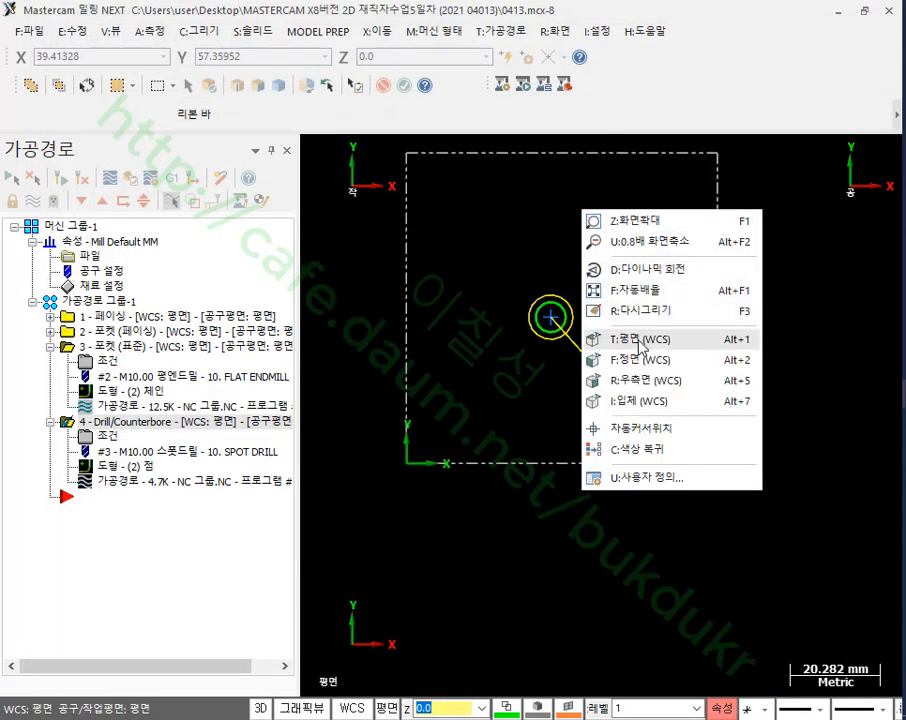
click(592, 358)
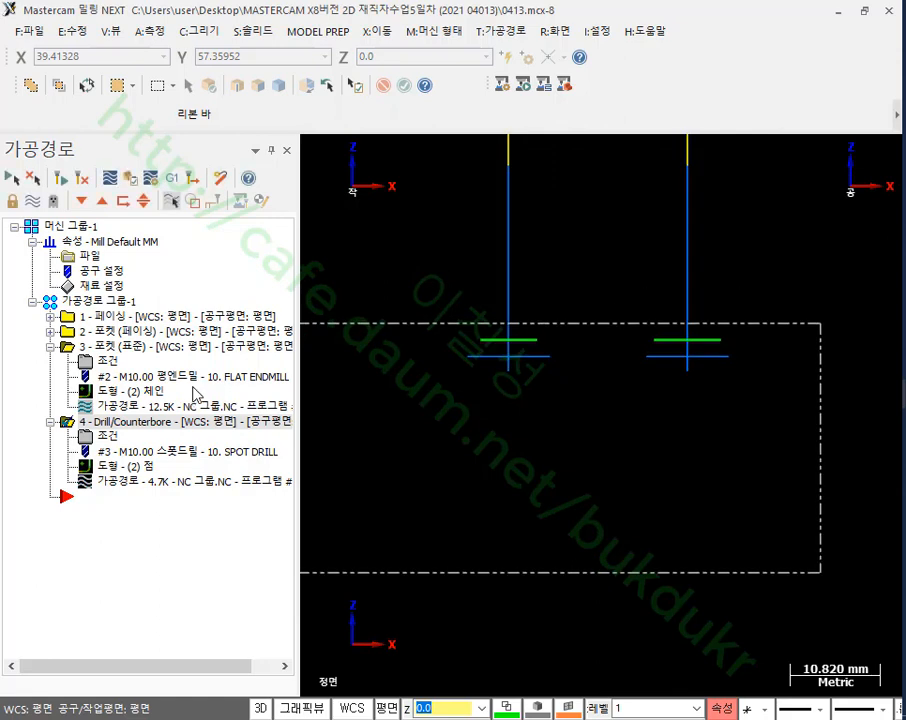
click(145, 490)
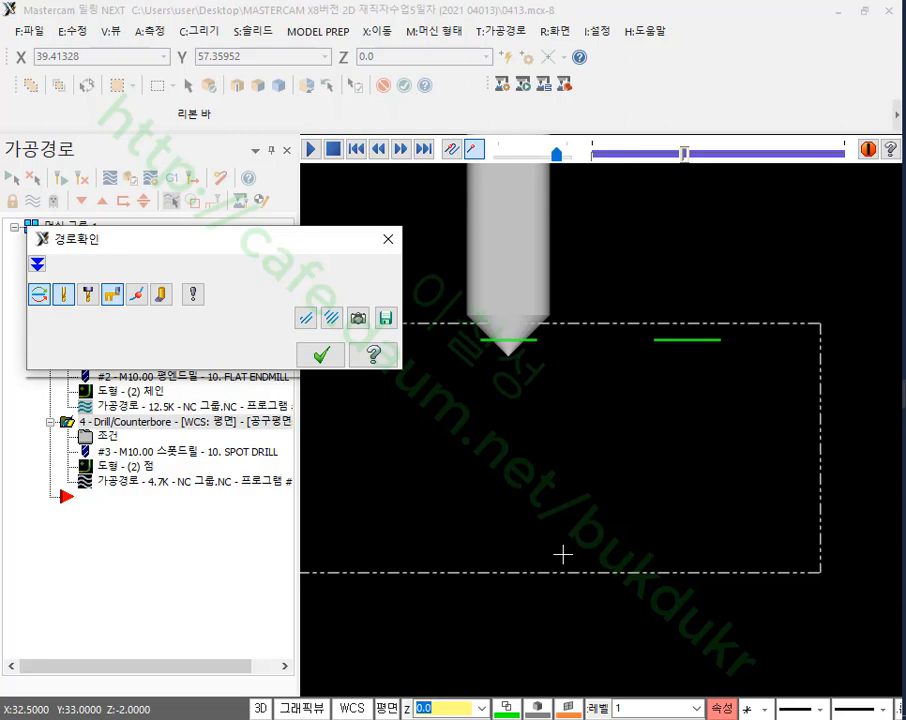
click(37, 264)
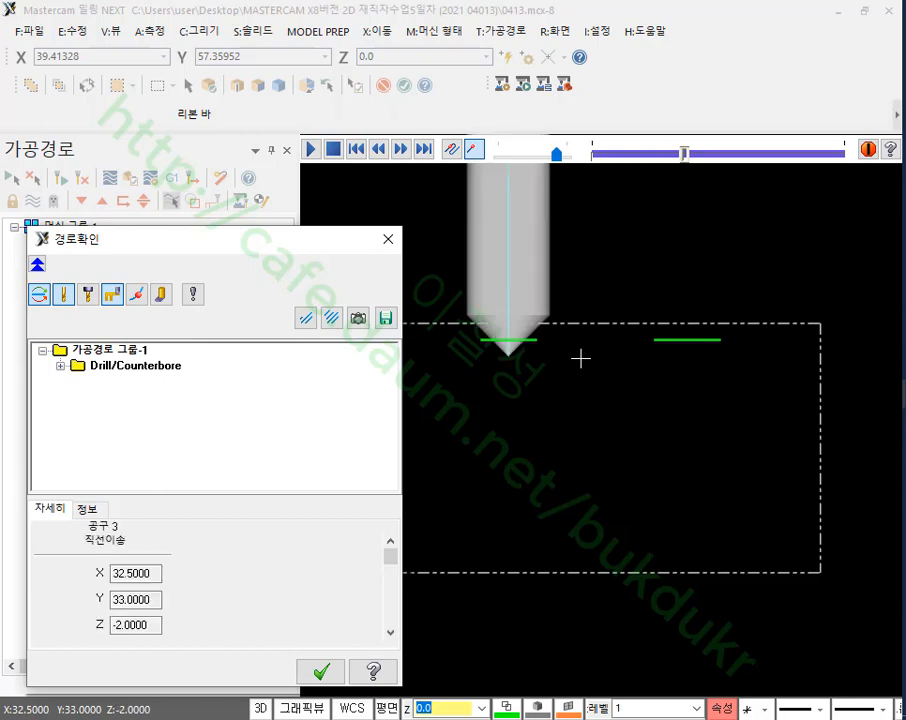
double_click(130, 624)
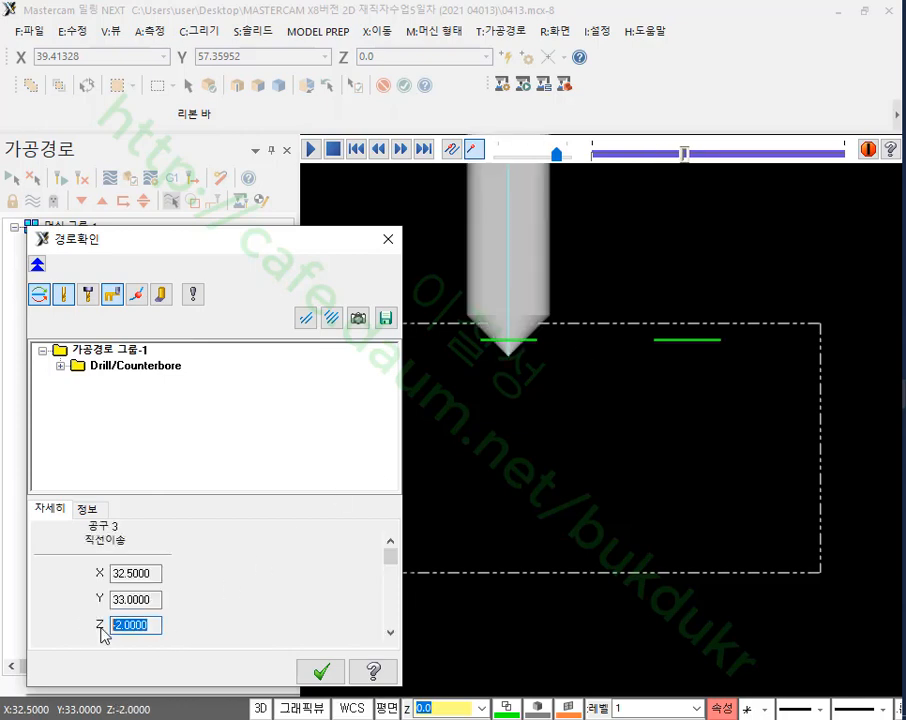
click(577, 514)
key(s)
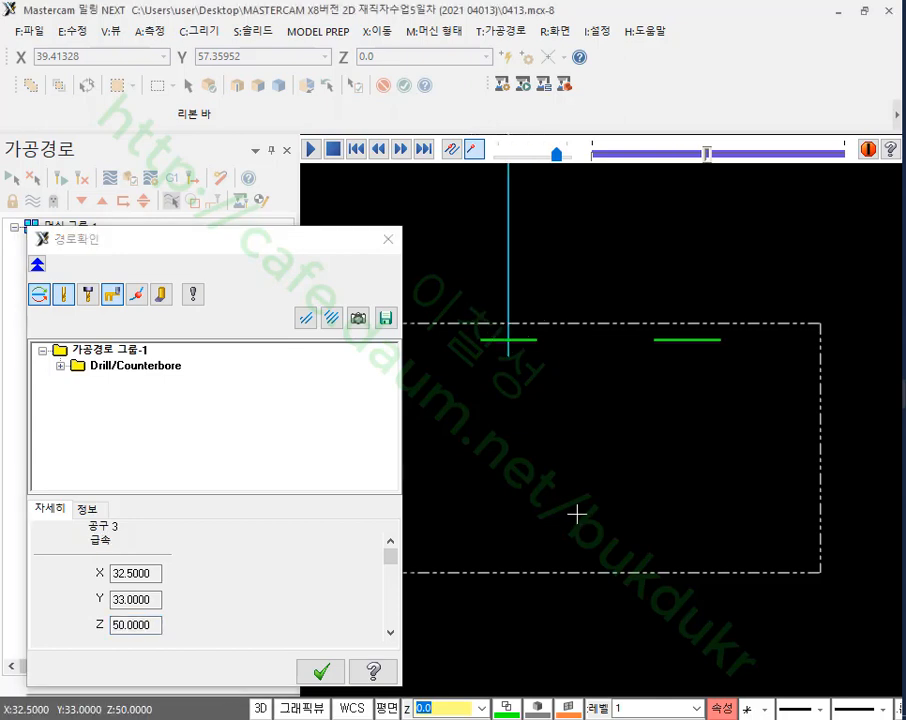
key(s)
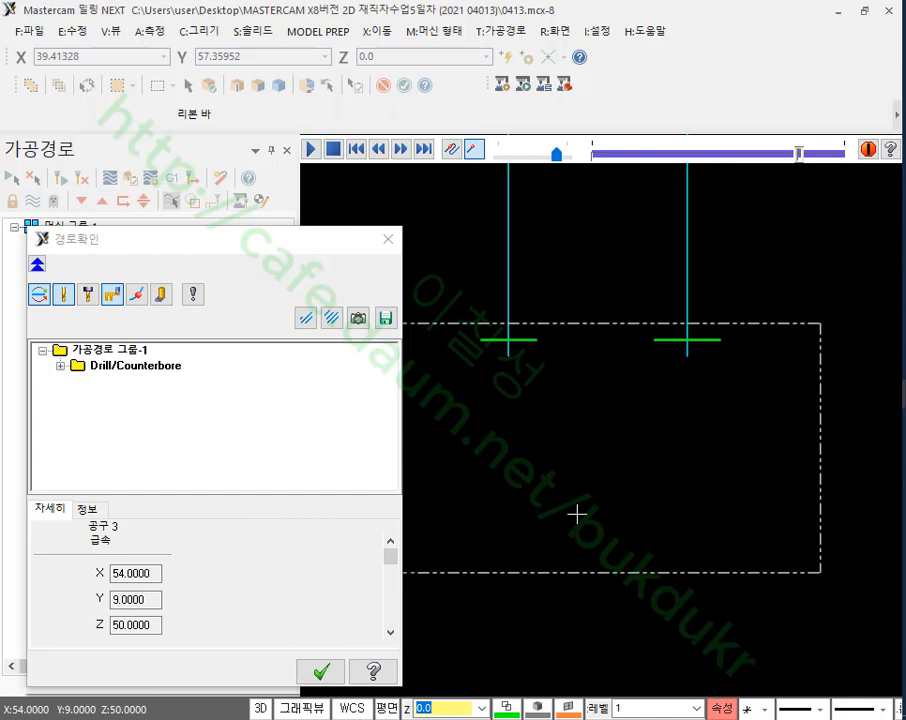
key(Escape)
- Analyze the 6.8 mm circle in front view to check its centre's Z coordinate
scroll(526, 365, up, 2)
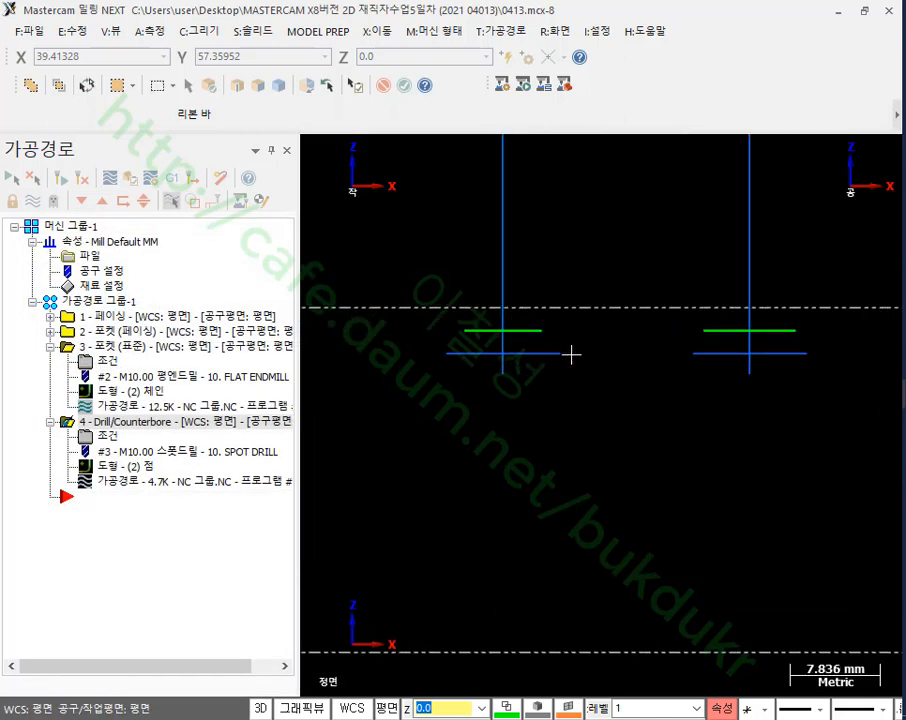
scroll(571, 354, up, 1)
click(515, 323)
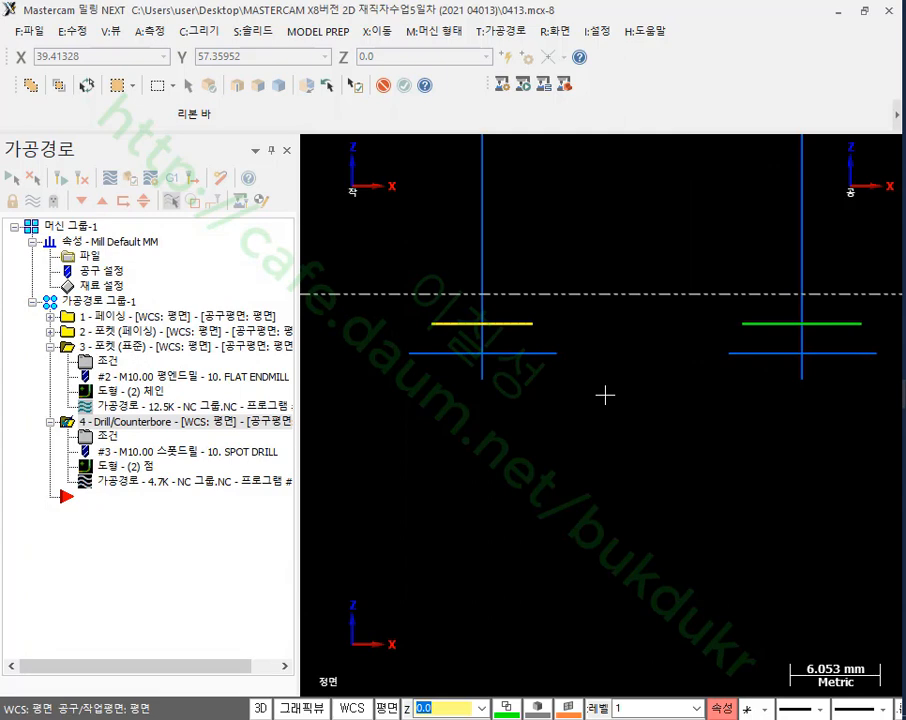
key(F4)
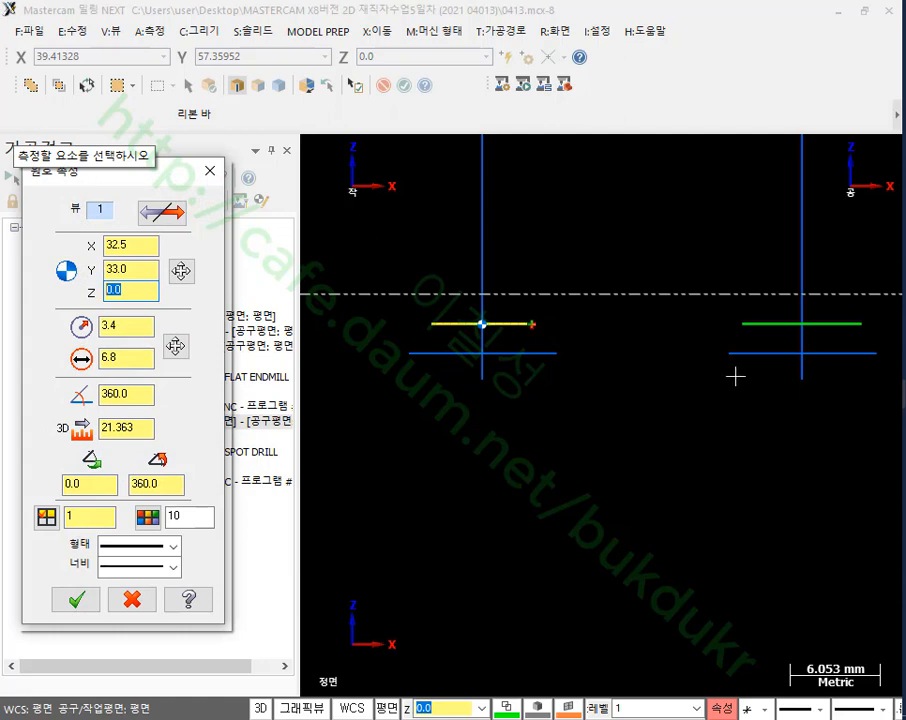
click(138, 600)
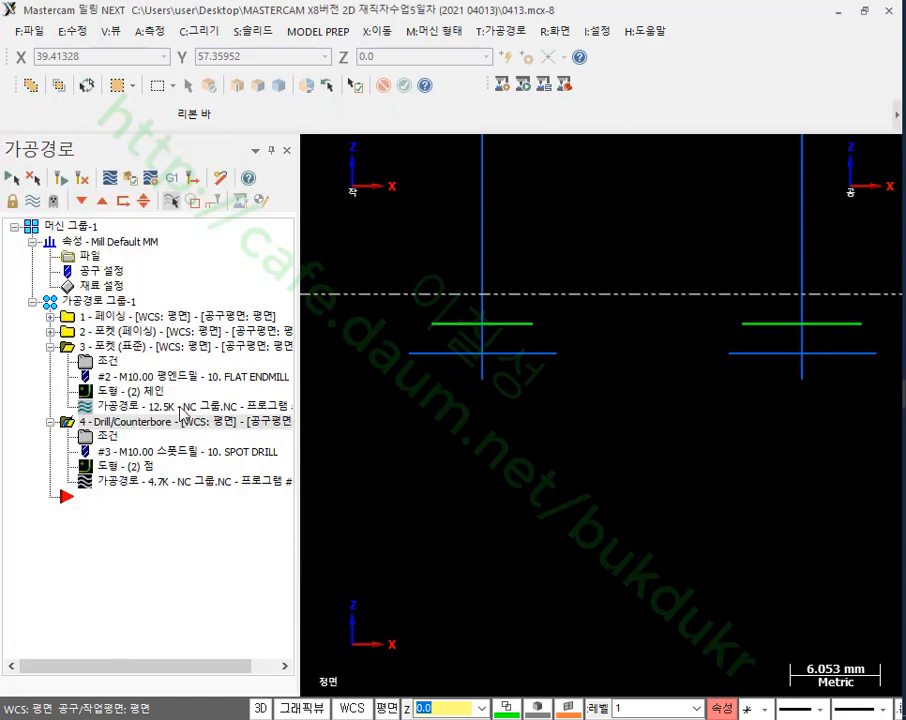
- Switch to the isometric view and move the 6.8 mm circle to Z -4 through its arc properties
right_click(623, 213)
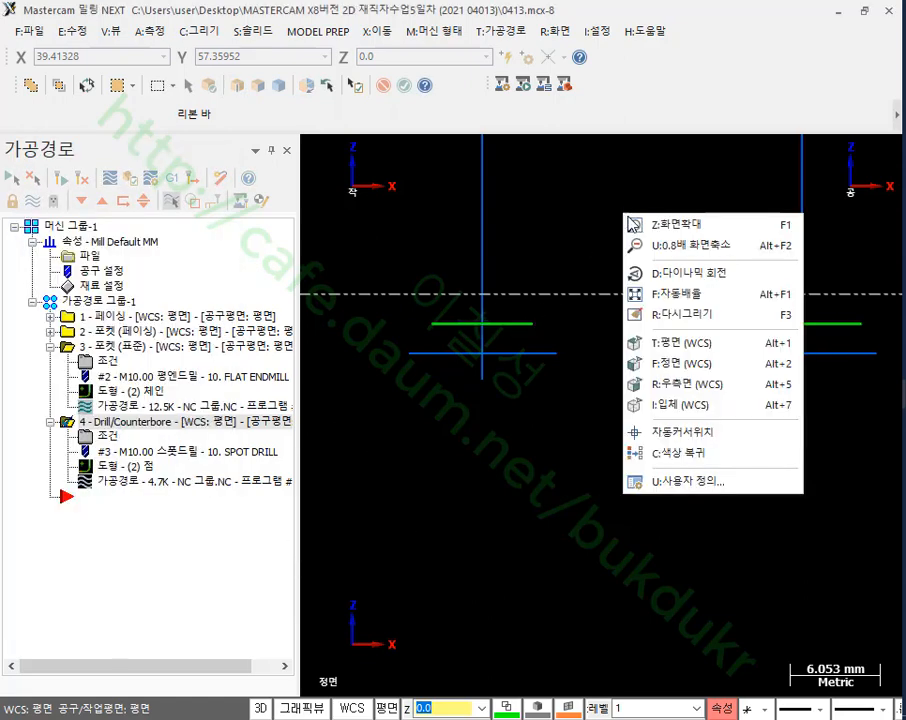
click(682, 404)
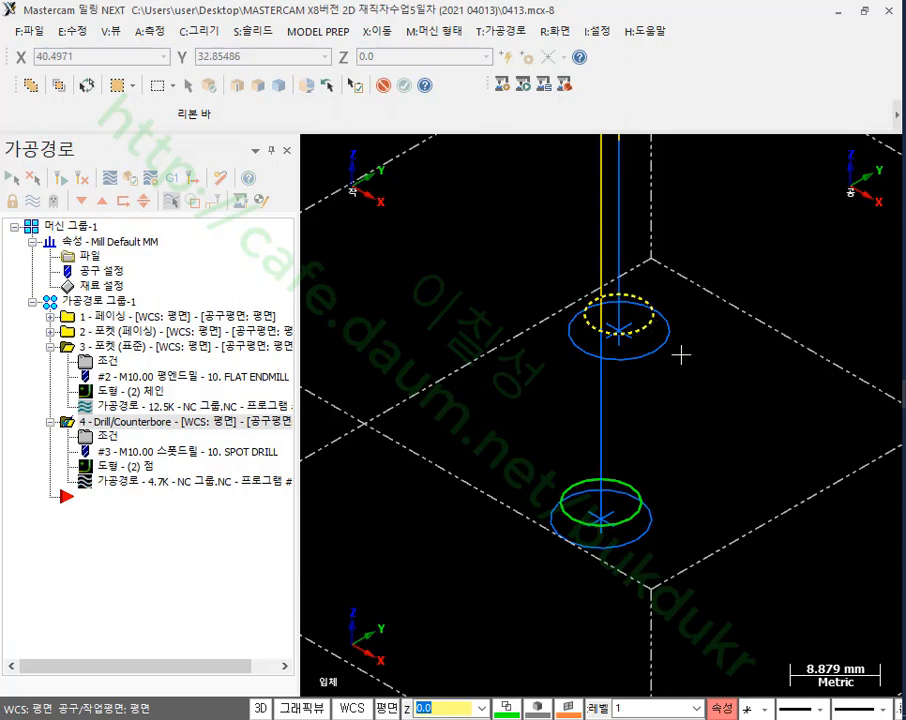
click(643, 506)
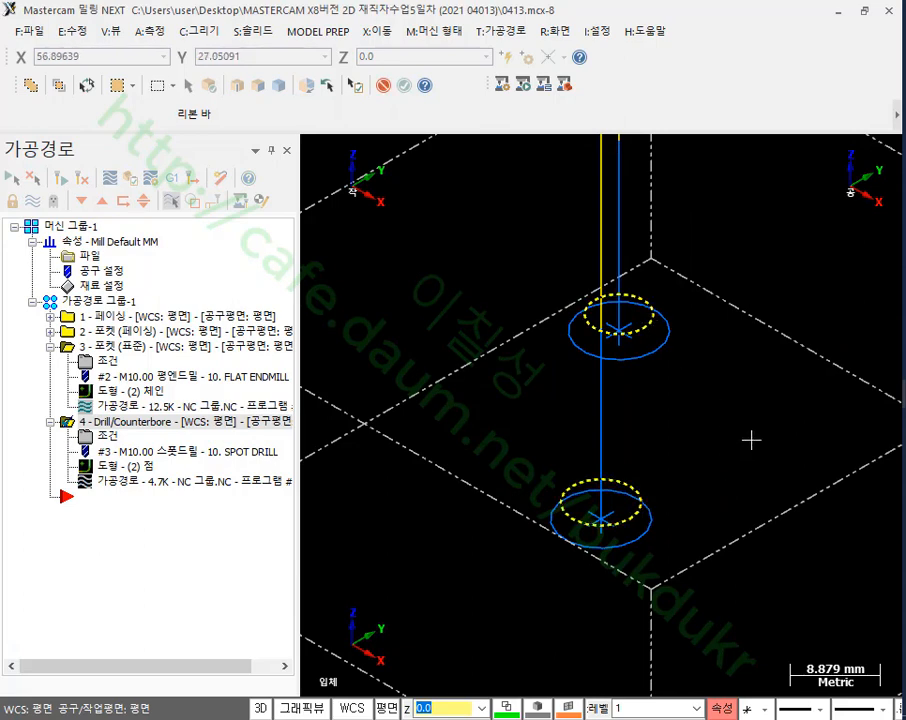
click(627, 348)
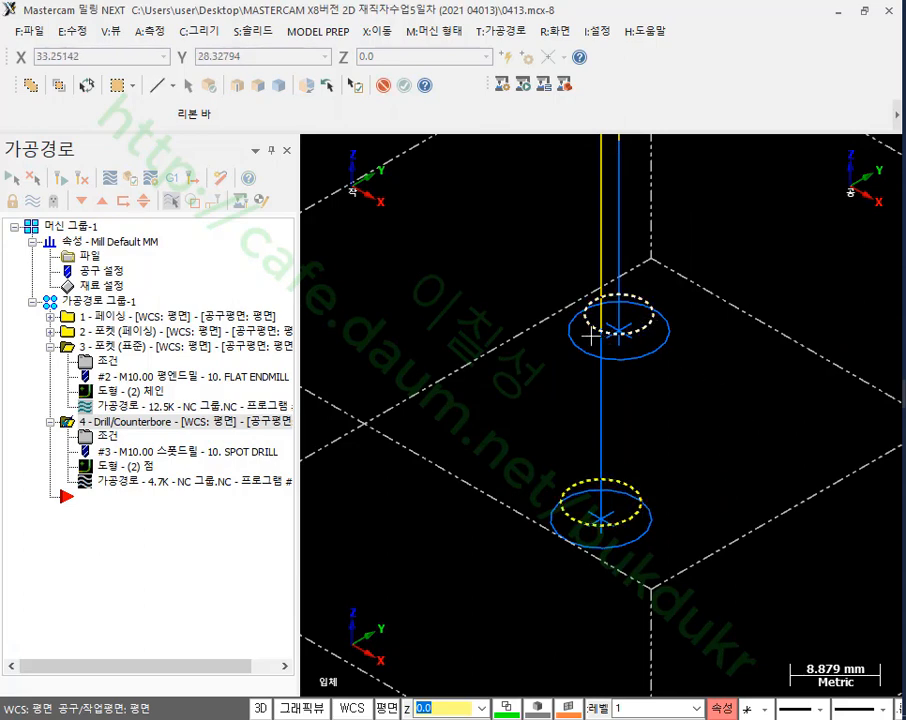
click(628, 524)
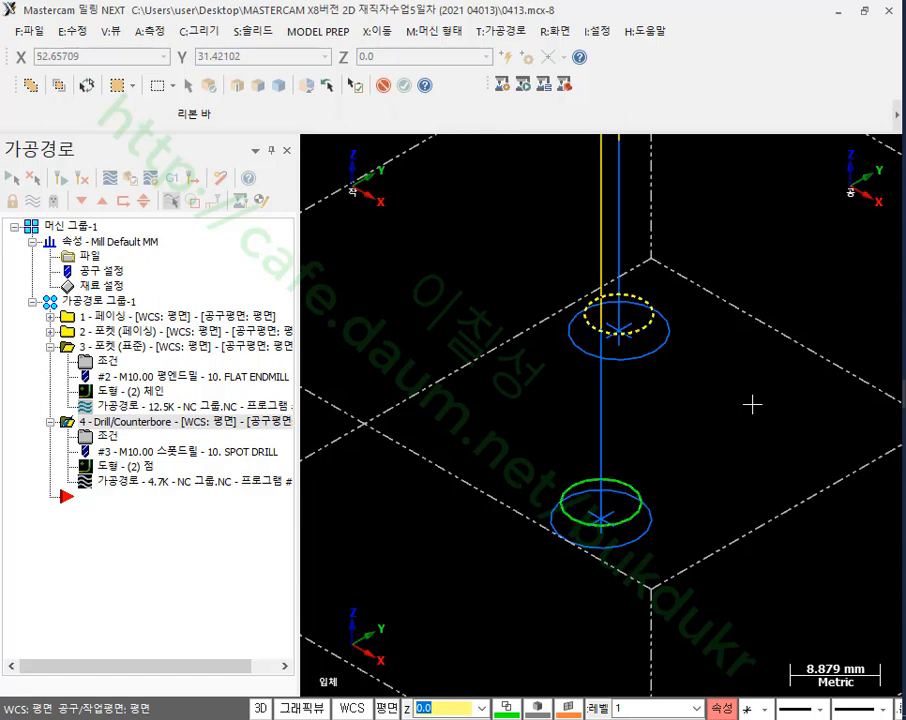
key(F4)
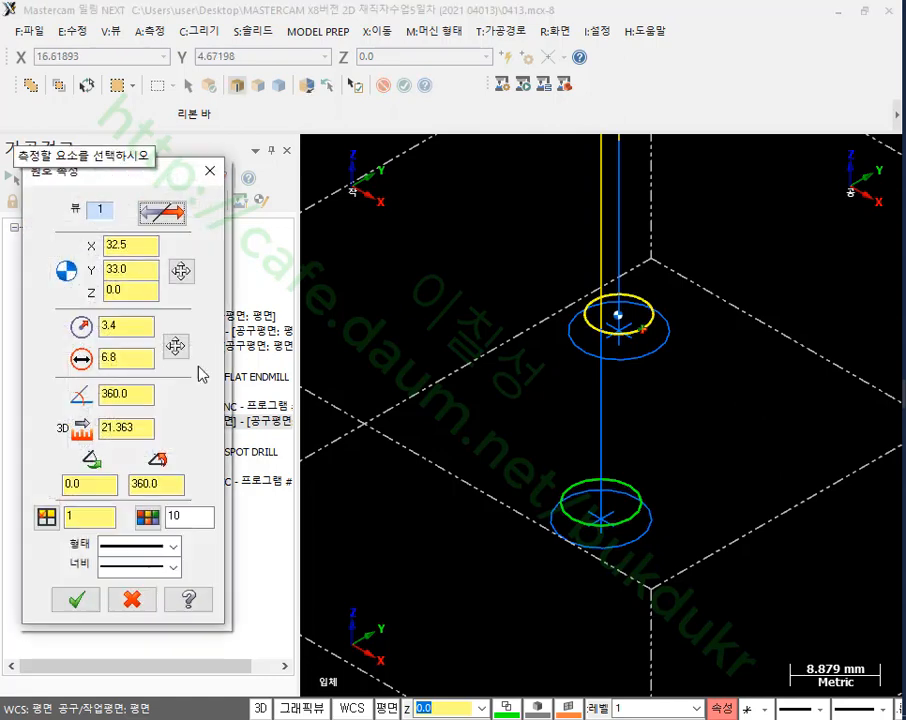
drag(132, 292, 82, 299)
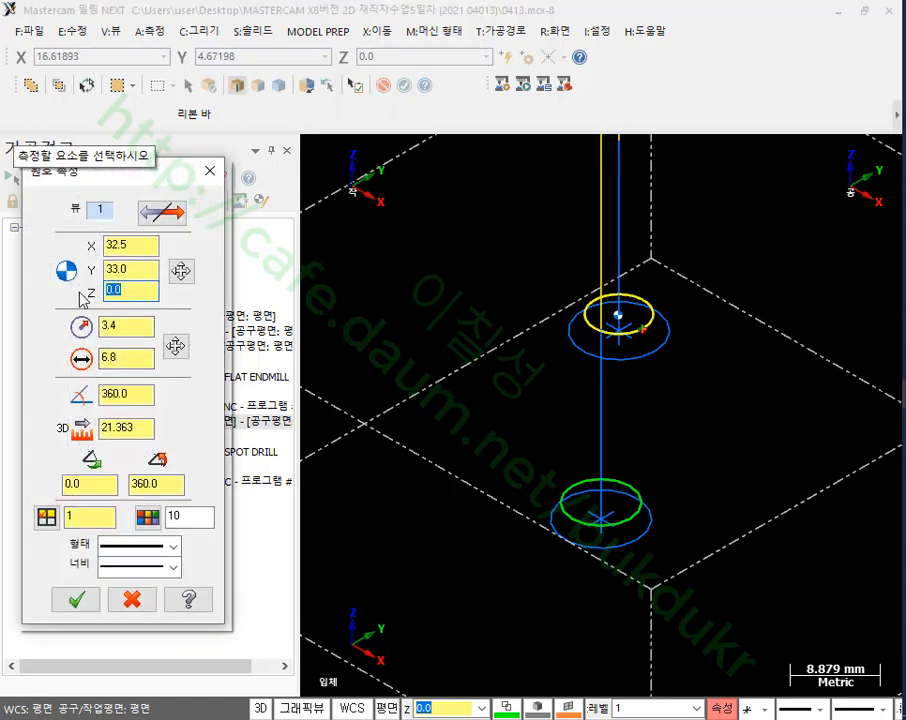
text(-4)
key(Return)
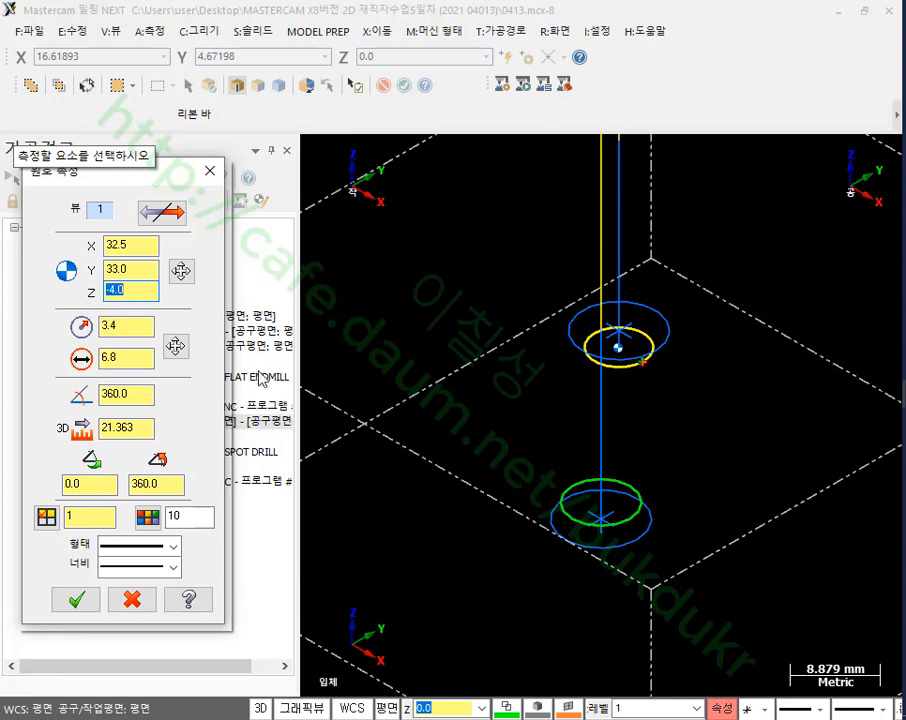
- Move the 8 mm circle's centre to Z -5 through its arc properties
click(560, 512)
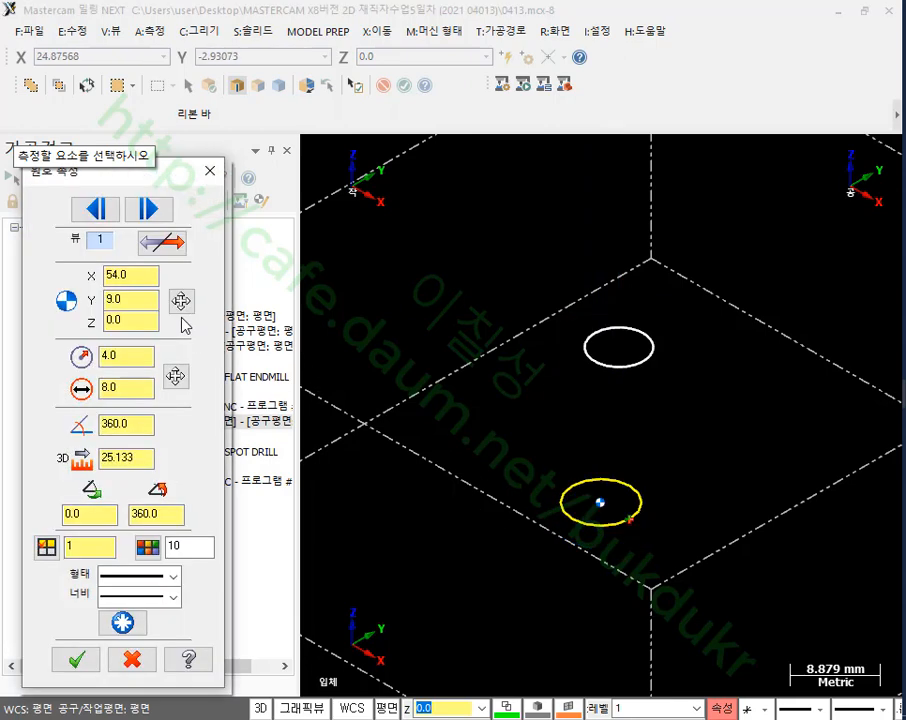
drag(136, 321, 23, 315)
text(-5)
key(Return)
click(76, 658)
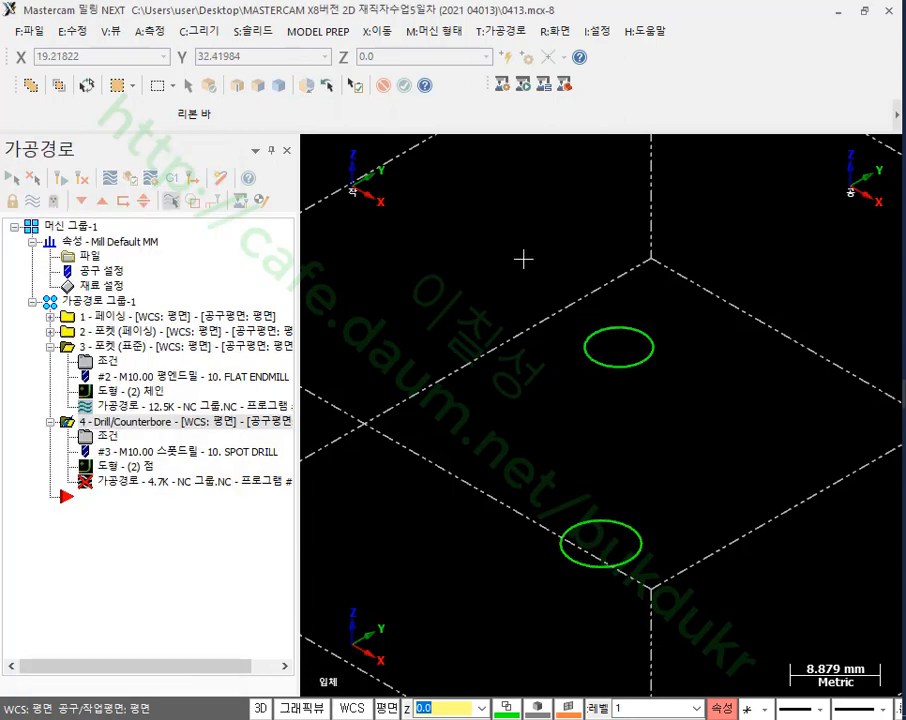
- Analyze both circles again to check their centres' Z coordinates
scroll(523, 259, down, 2)
click(625, 340)
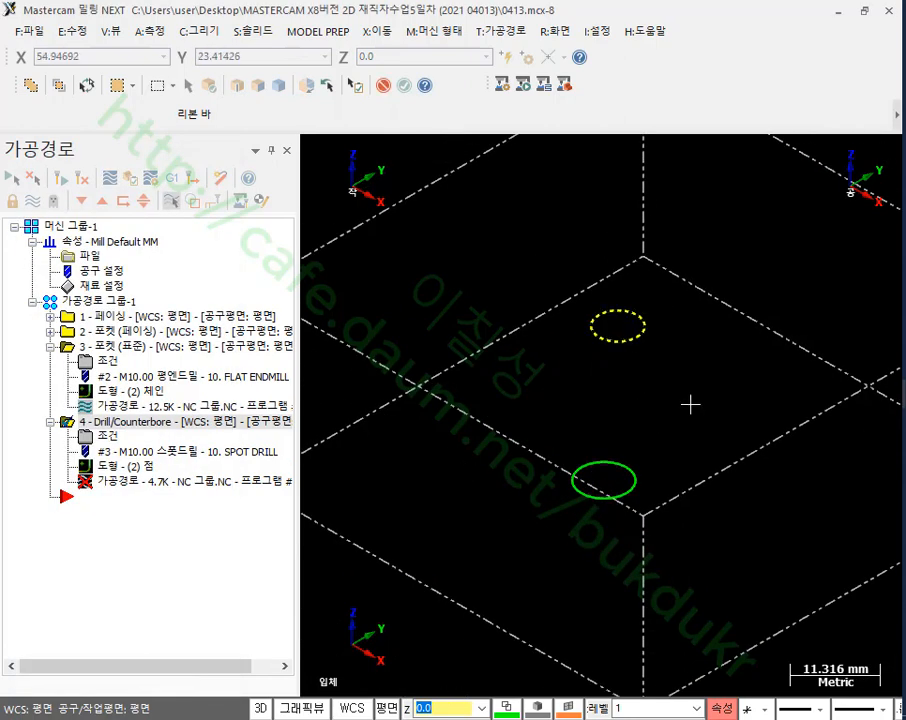
click(584, 494)
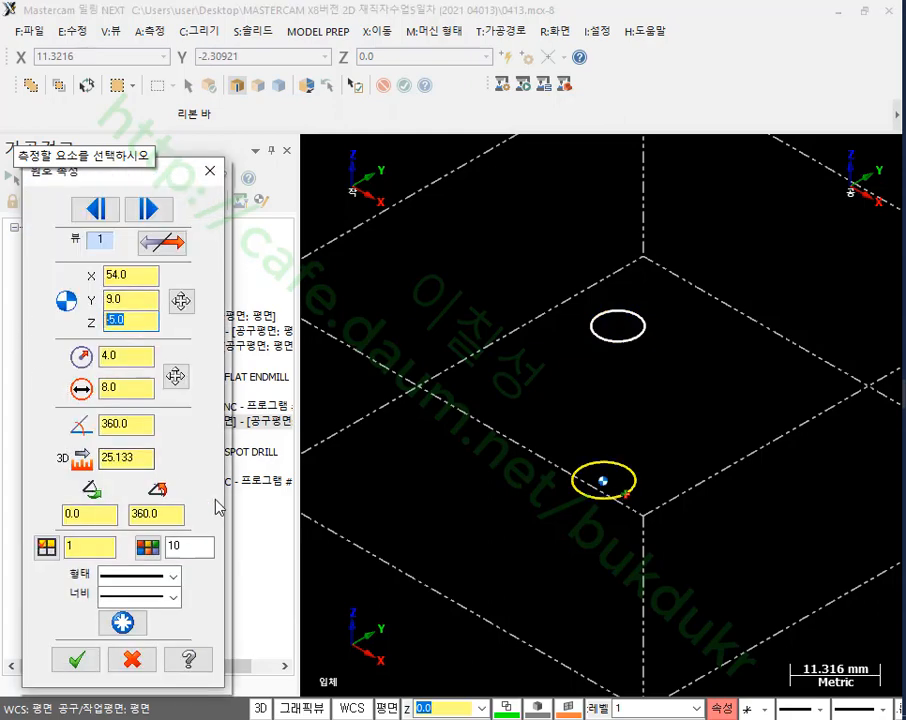
click(82, 659)
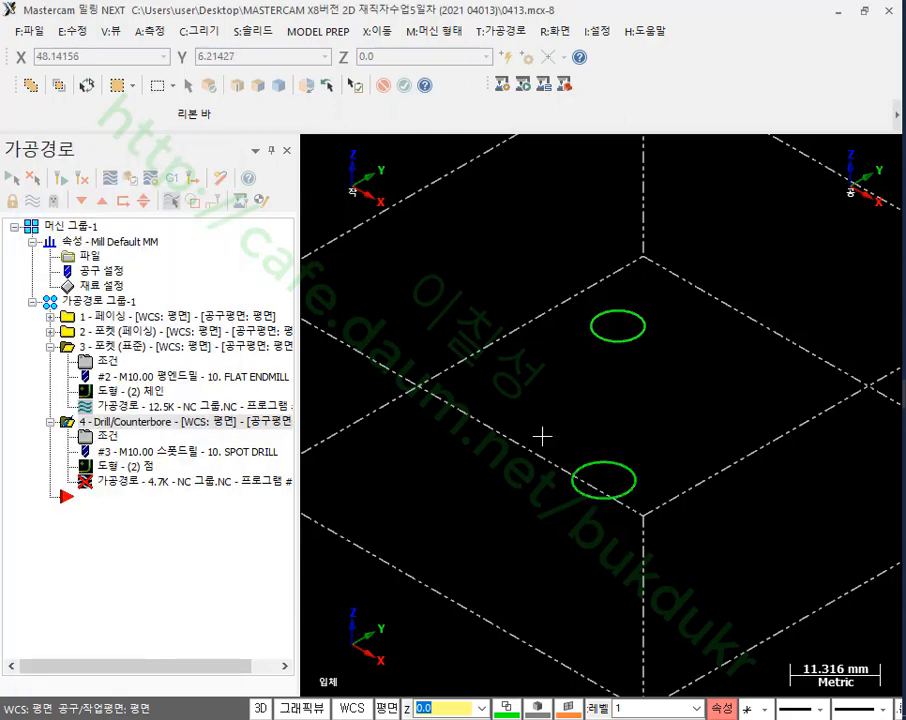
- Set the spot-drill operation's top of stock to incremental 0, keep the depth at incremental -2, and accept to regenerate the toolpath
click(133, 438)
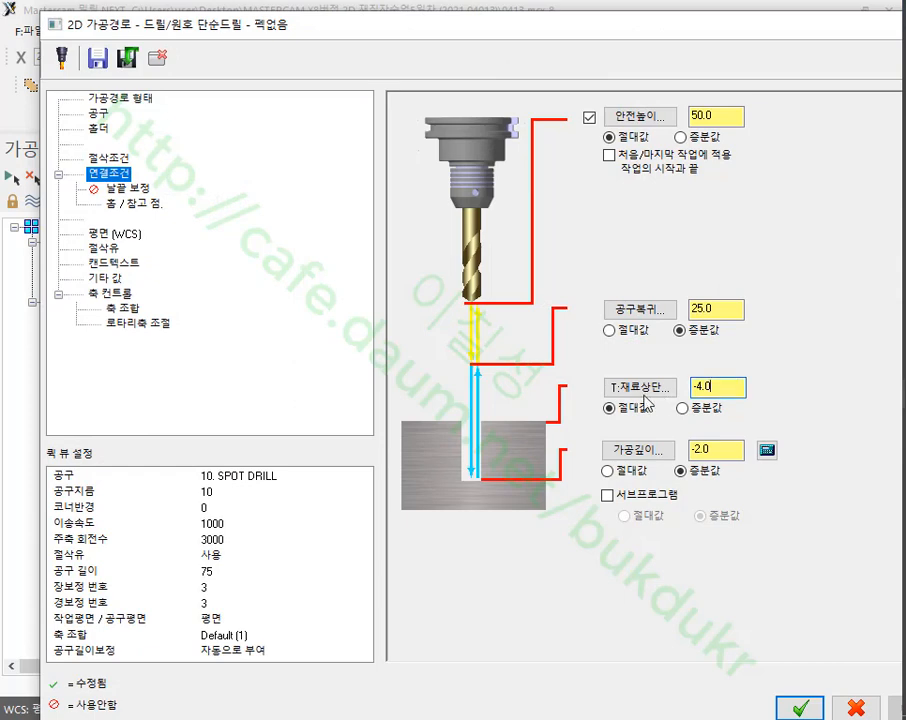
click(724, 398)
double_click(718, 388)
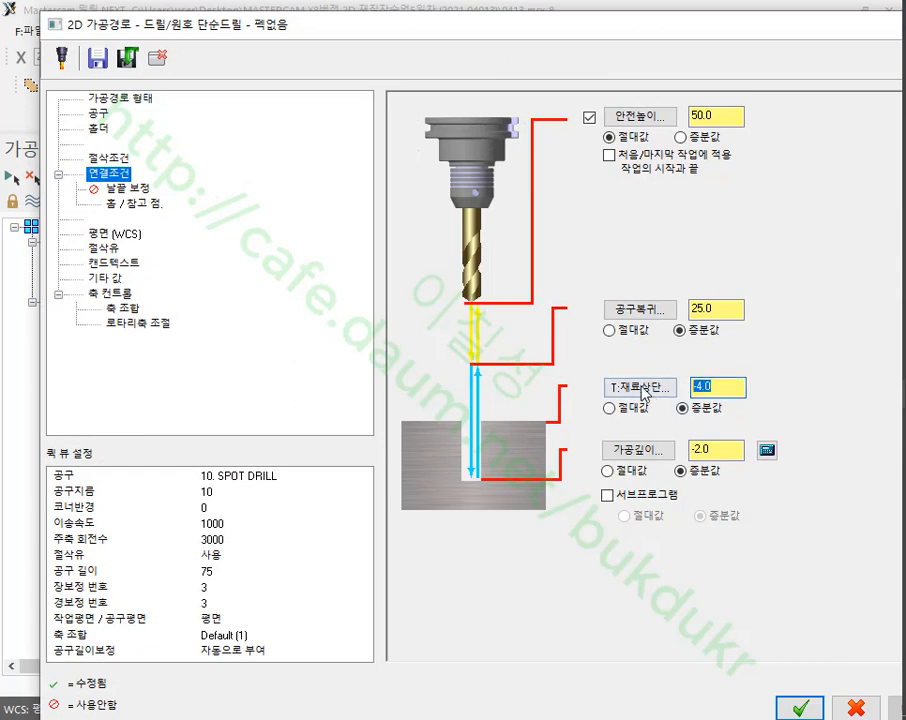
text(0)
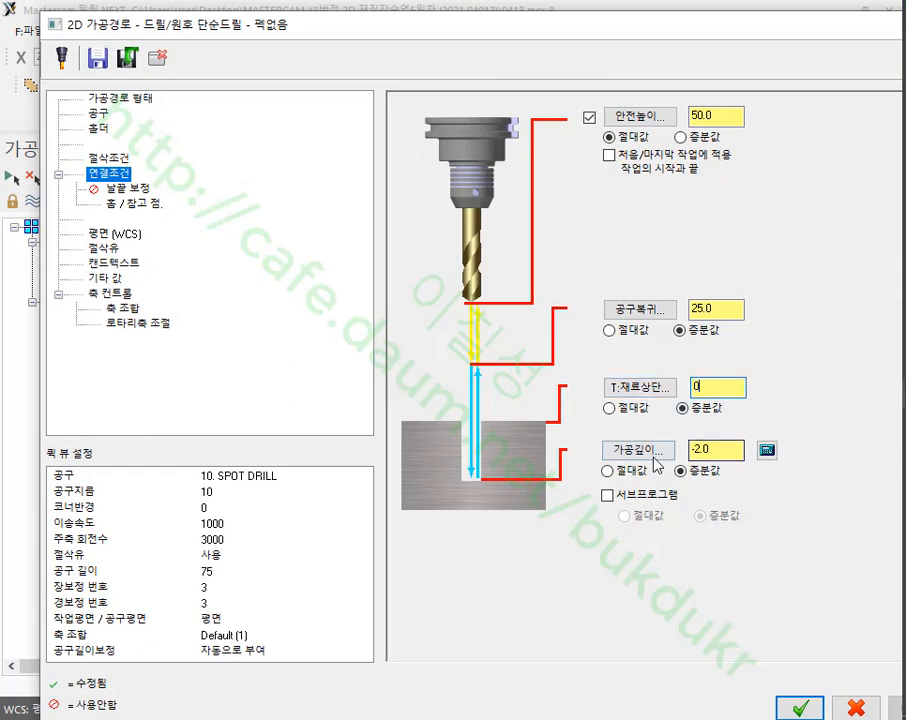
key(Tab)
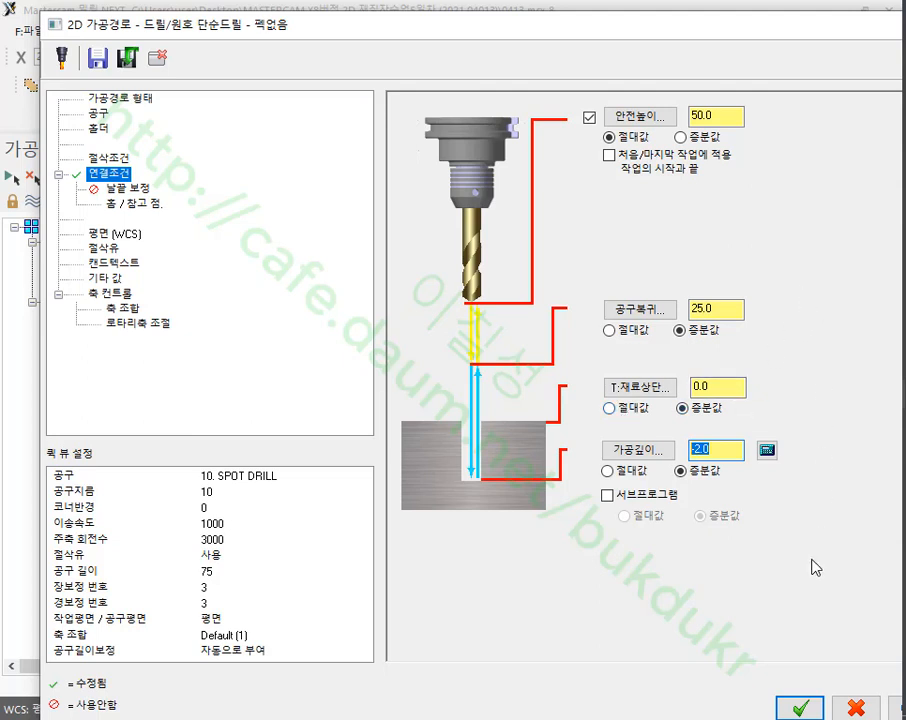
click(724, 449)
click(715, 386)
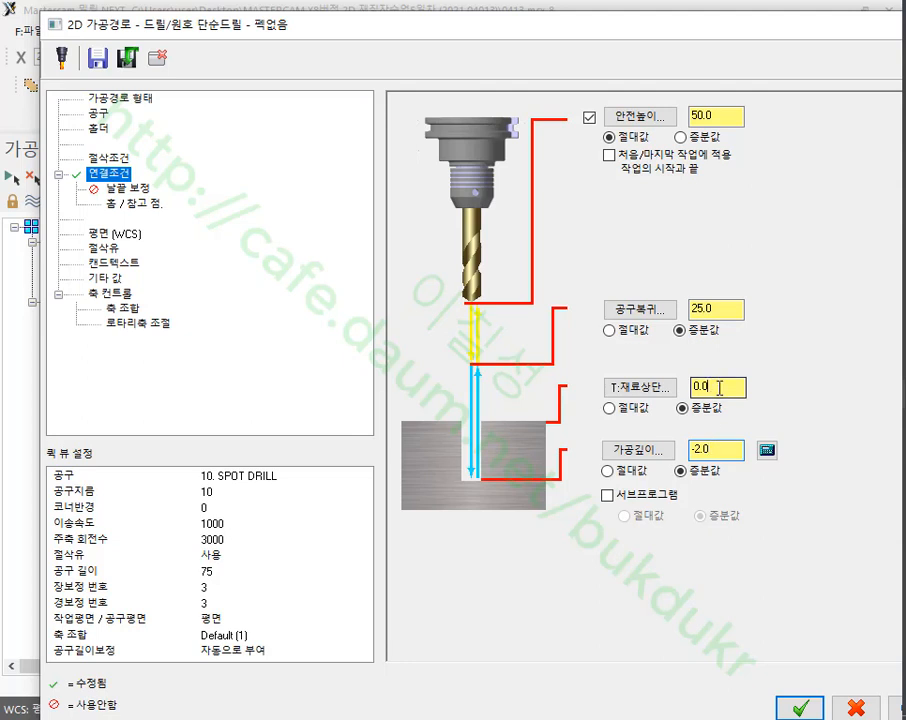
double_click(719, 387)
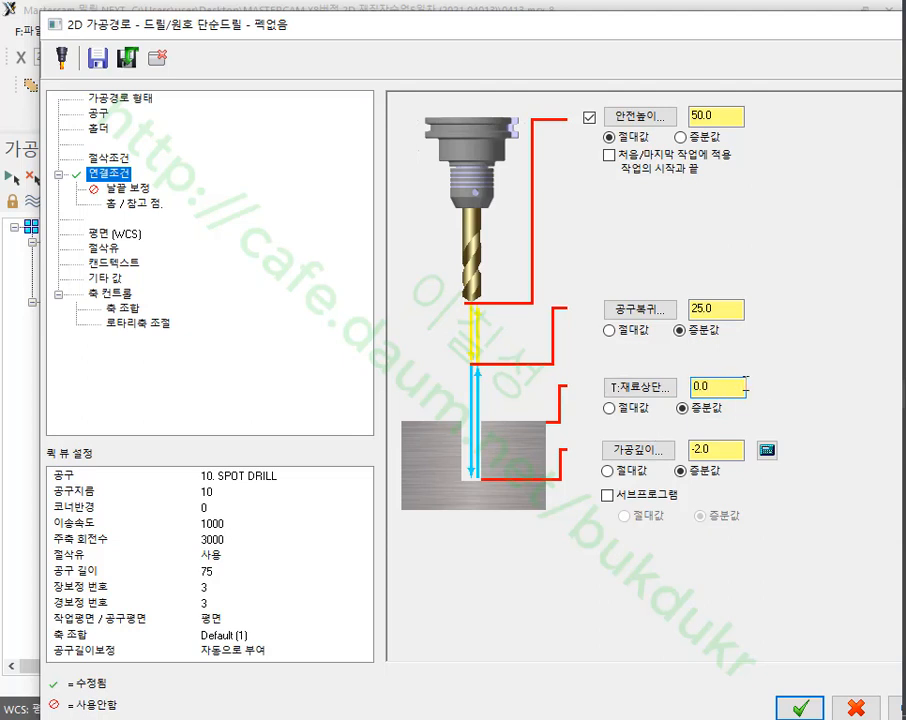
click(725, 452)
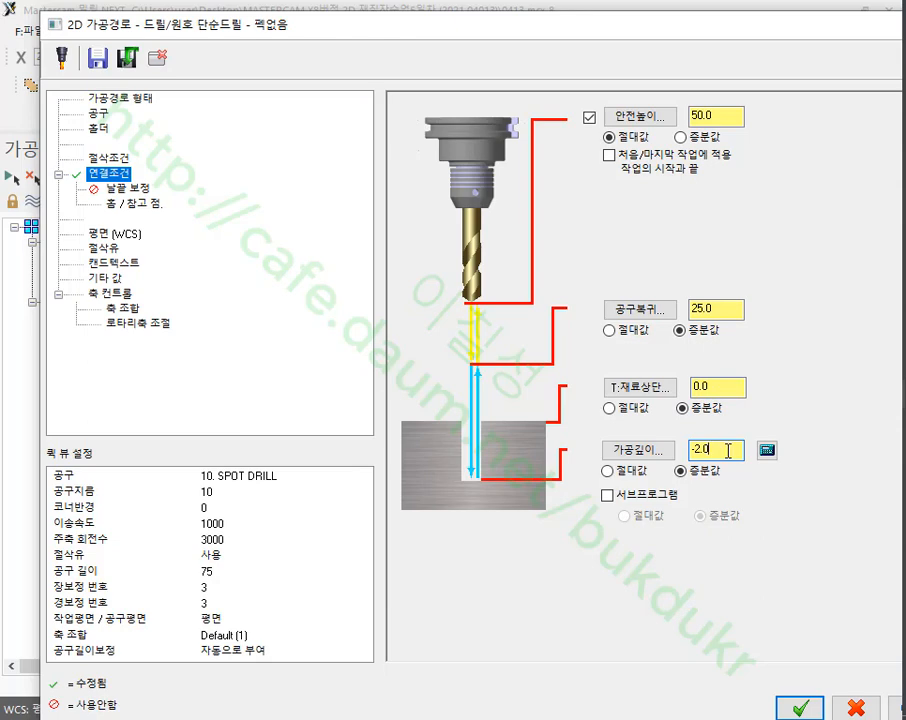
double_click(728, 451)
click(800, 708)
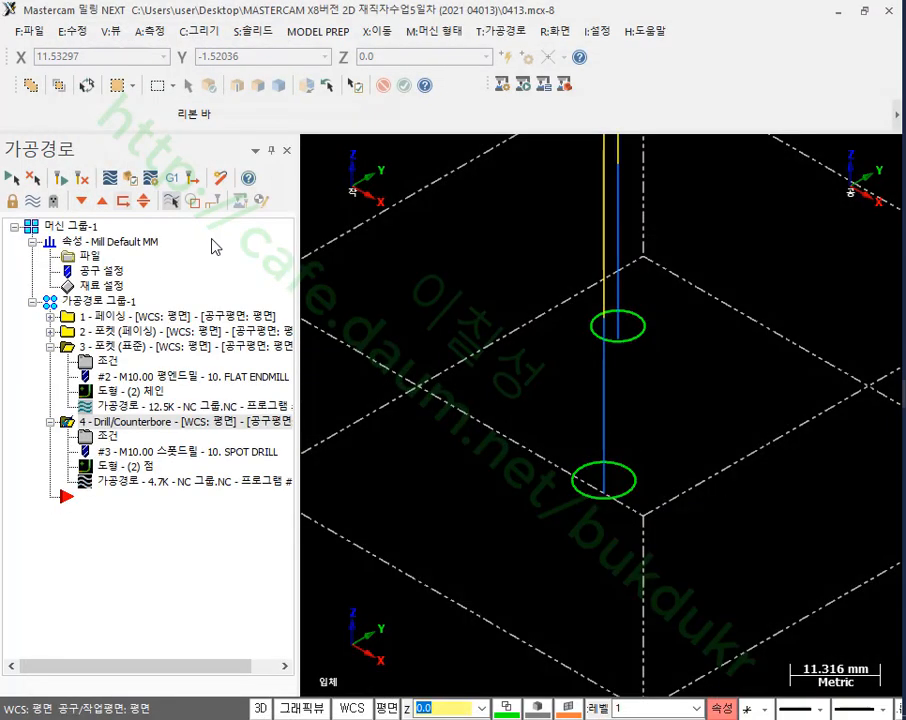
- Backplot the spot-drill toolpath in front view and check the tool's Z coordinate at the bottom of both holes
key(alt+1)
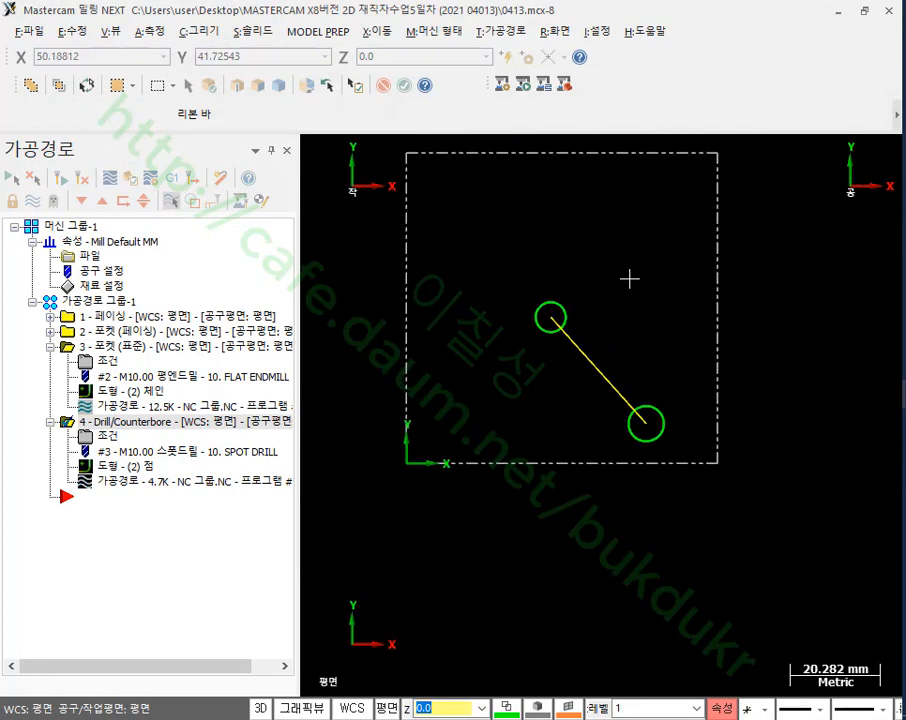
key(alt+2)
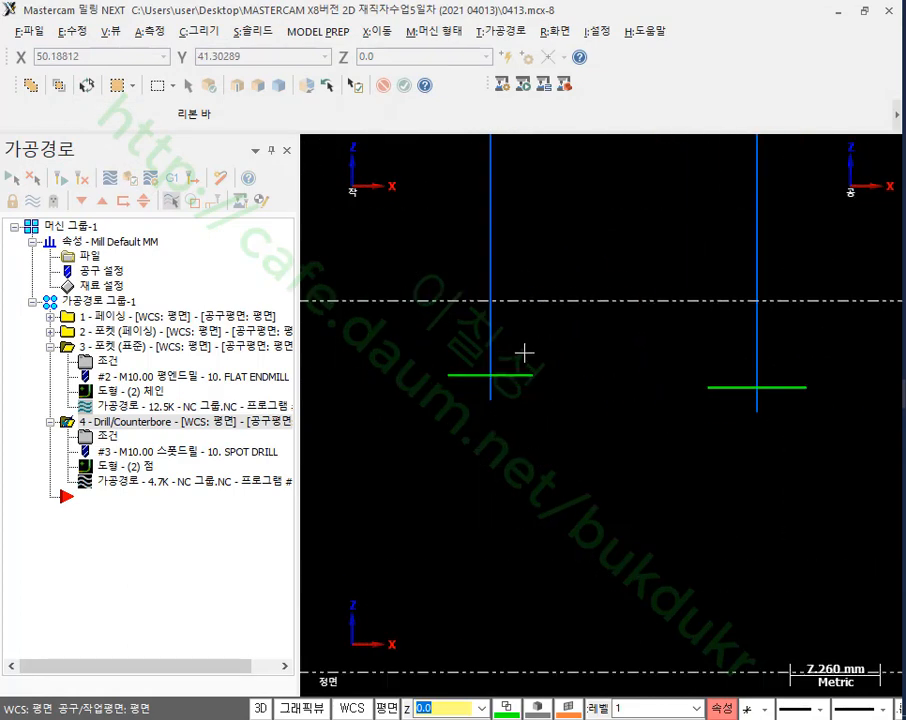
key(alt+t)
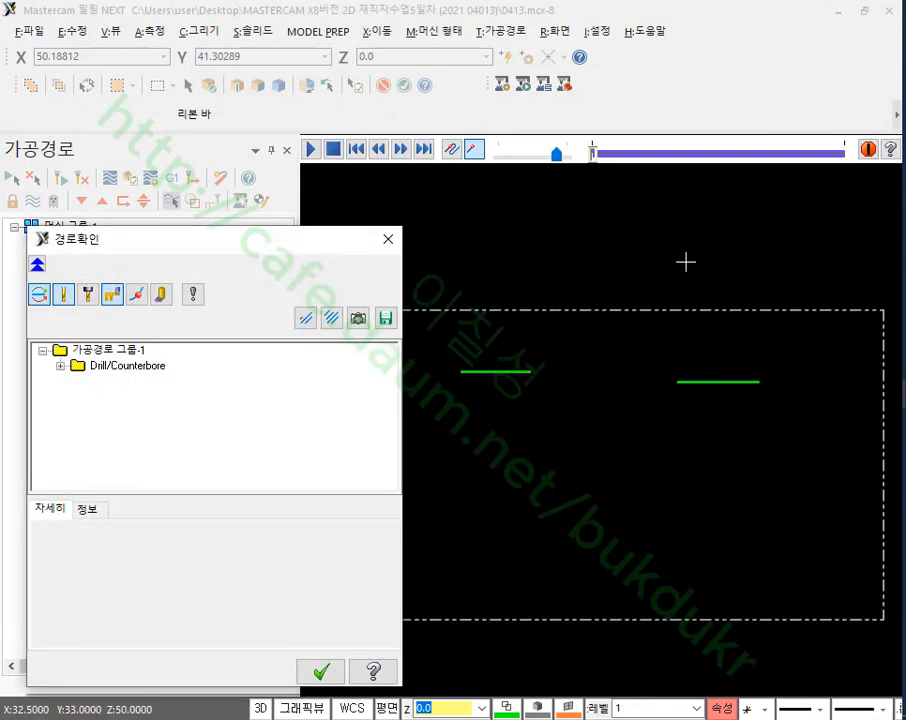
key(s)
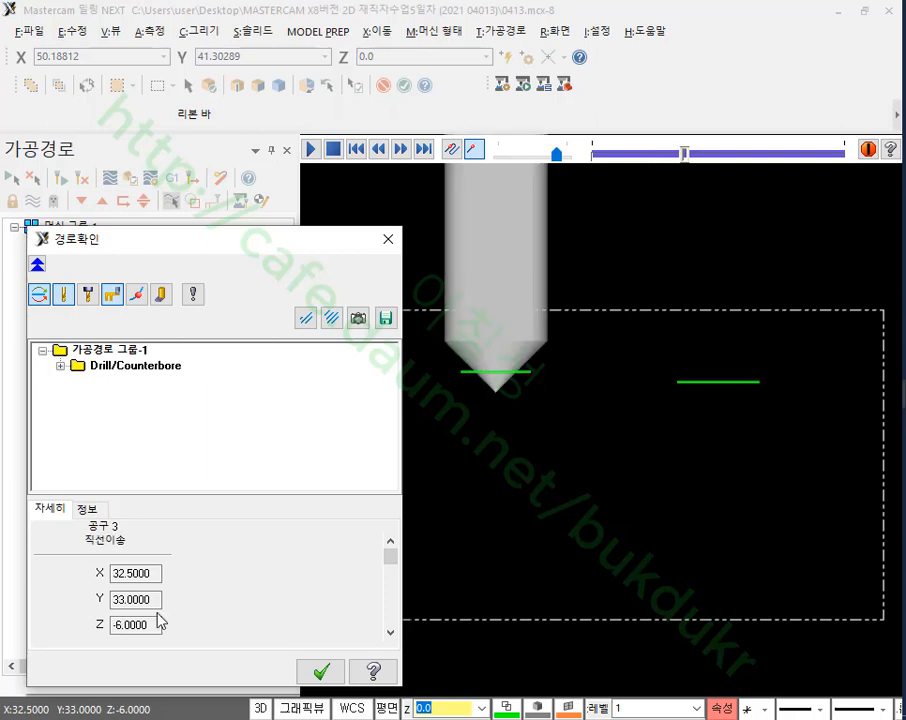
drag(160, 626, 45, 629)
click(563, 542)
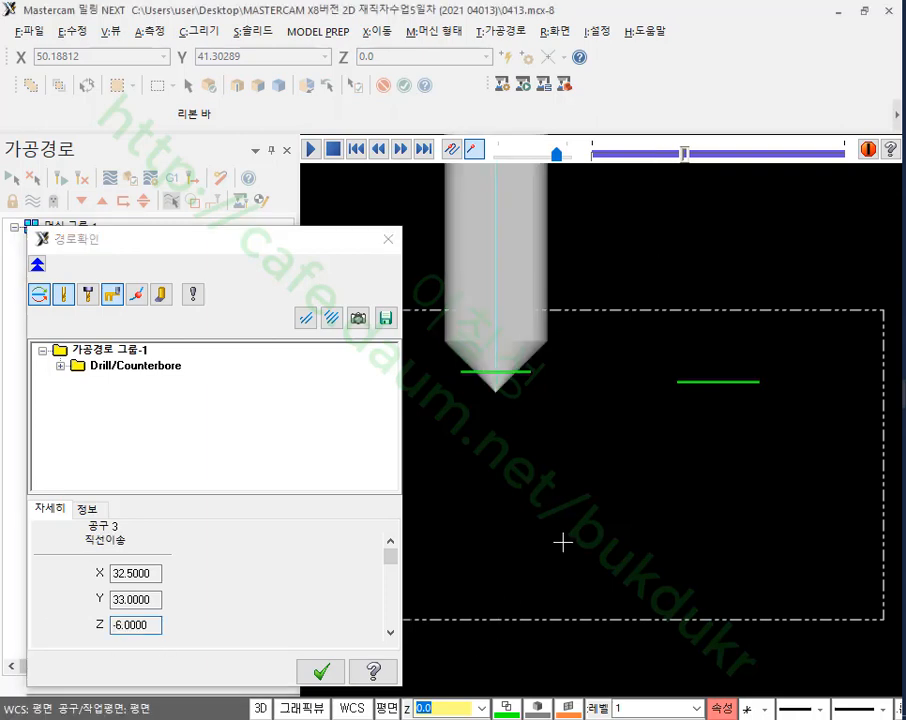
key(s)
key(s)
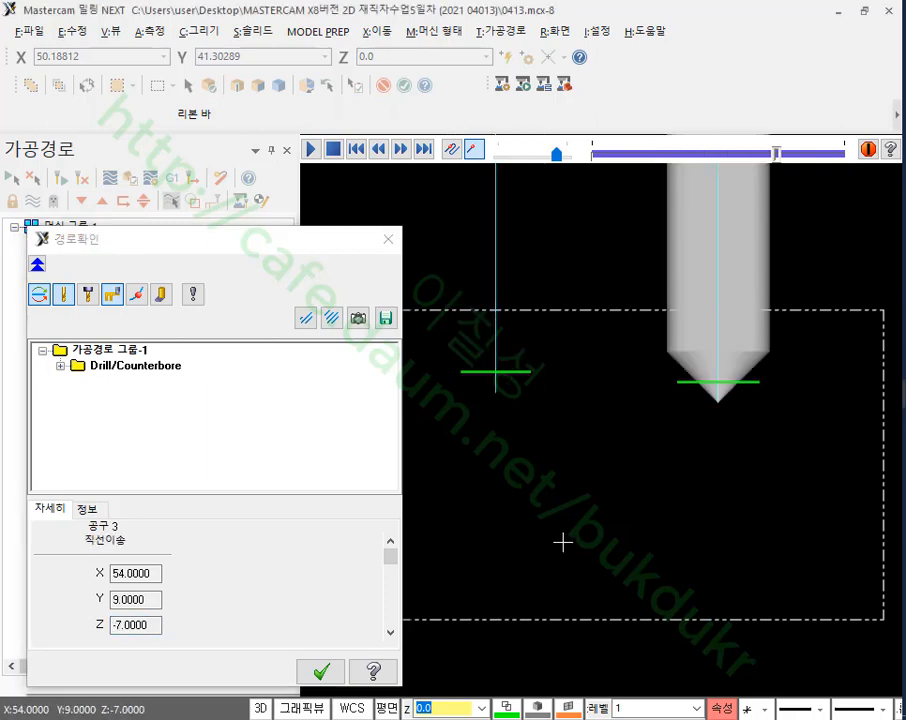
click(146, 626)
double_click(146, 626)
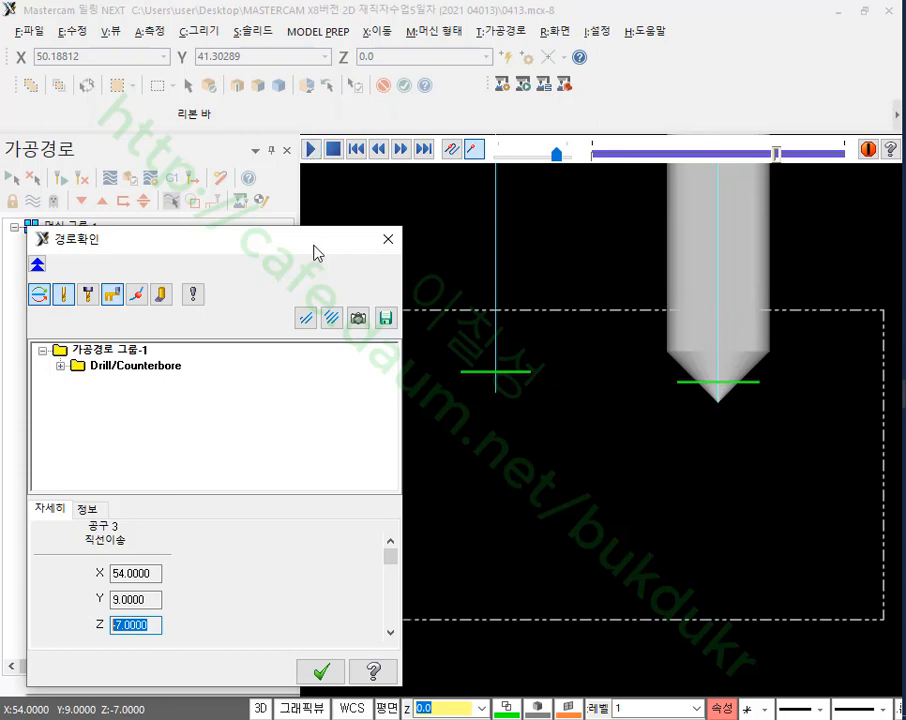
drag(310, 250, 500, 80)
click(510, 484)
scroll(546, 432, down, 3)
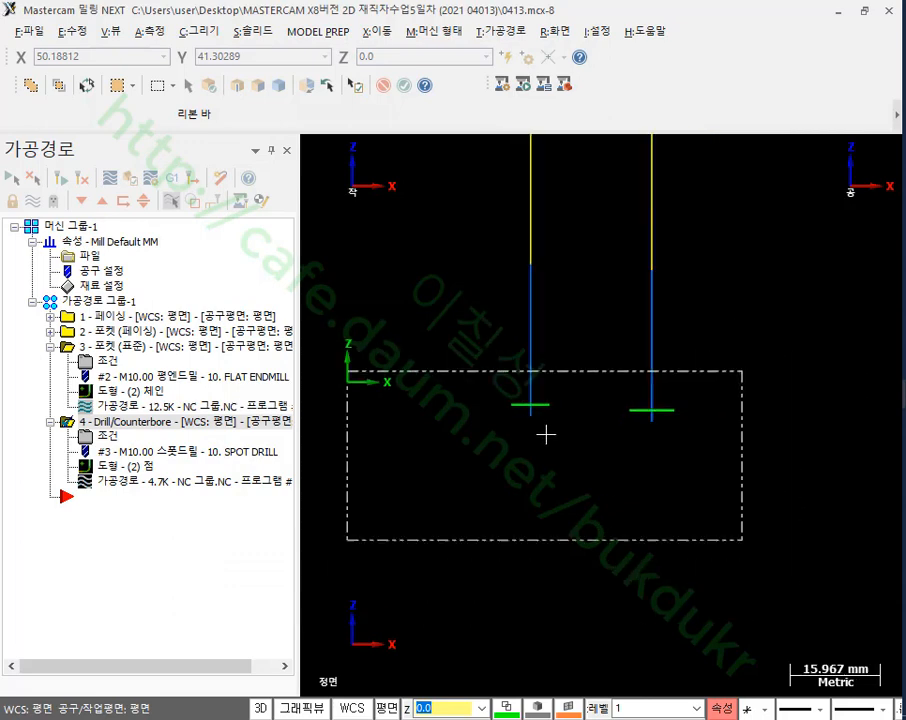
right_click(719, 259)
click(780, 450)
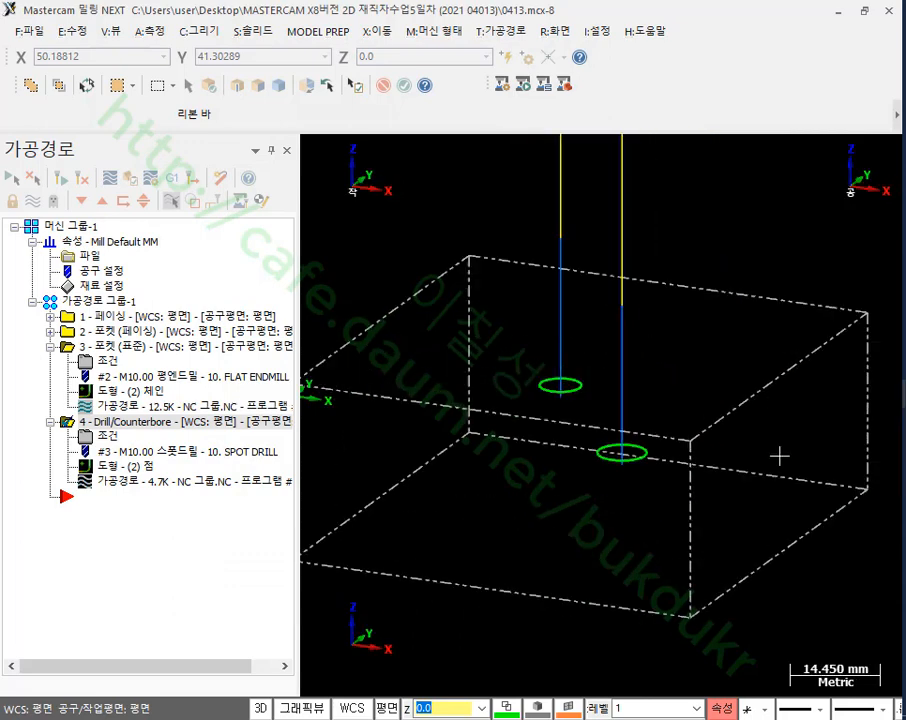
right_click(436, 210)
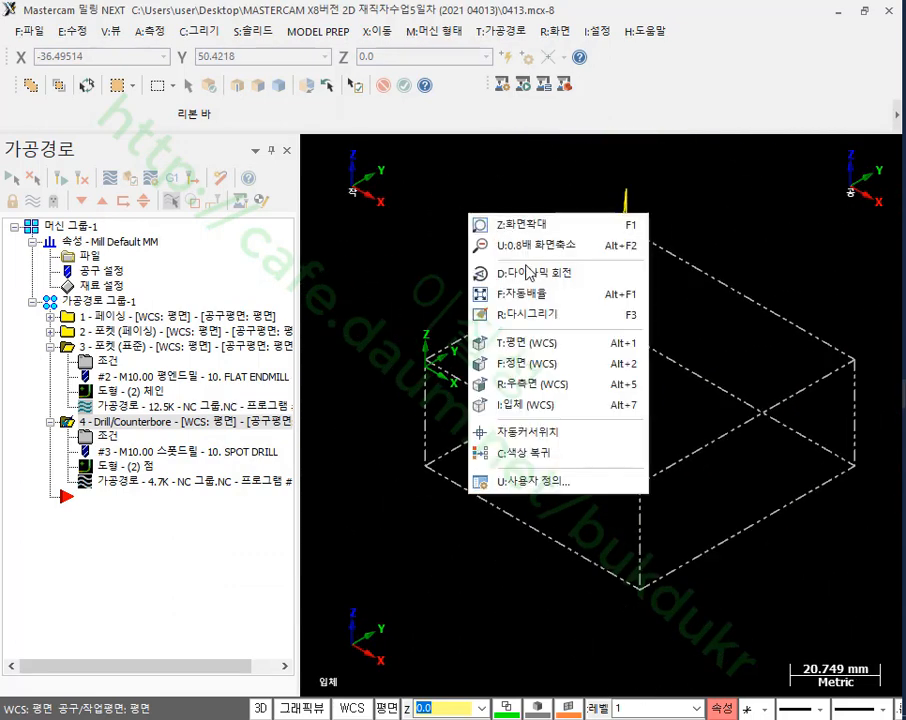
click(540, 477)
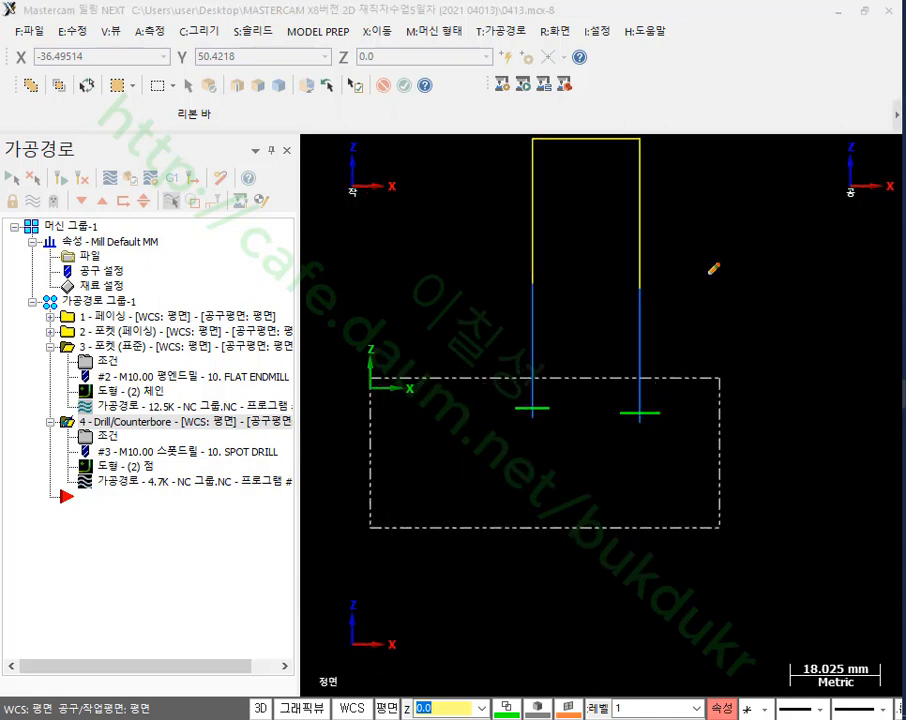
drag(521, 283, 715, 298)
drag(578, 377, 745, 377)
mouse_move(754, 292)
mouse_down()
mouse_move(760, 377)
mouse_move(771, 341)
mouse_move(733, 315)
mouse_move(786, 310)
mouse_up()
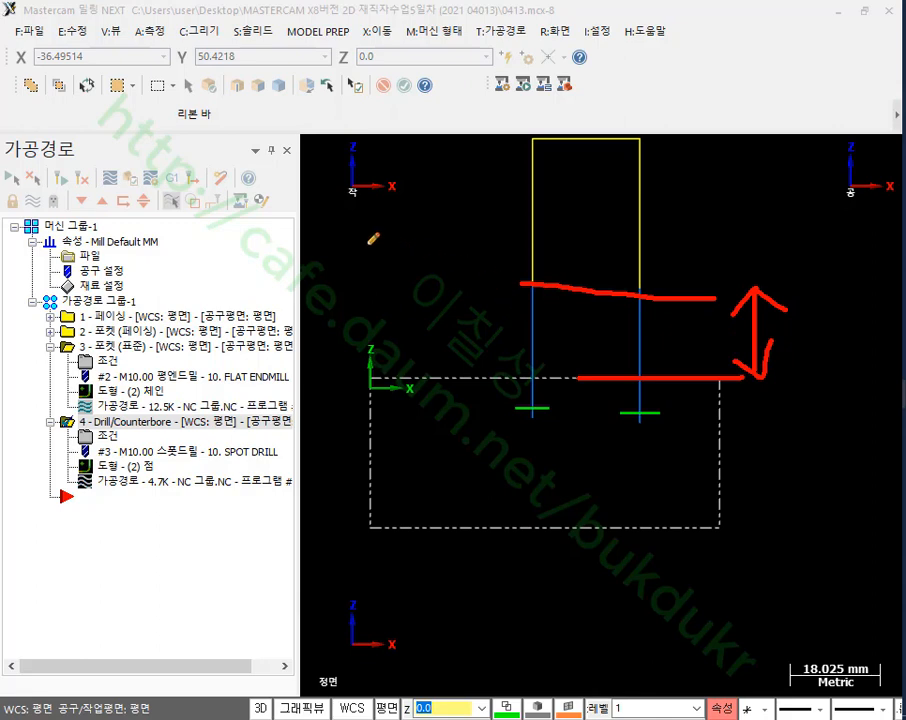
mouse_move(347, 240)
mouse_down()
mouse_move(366, 258)
mouse_move(385, 250)
mouse_move(394, 283)
mouse_move(417, 291)
mouse_up()
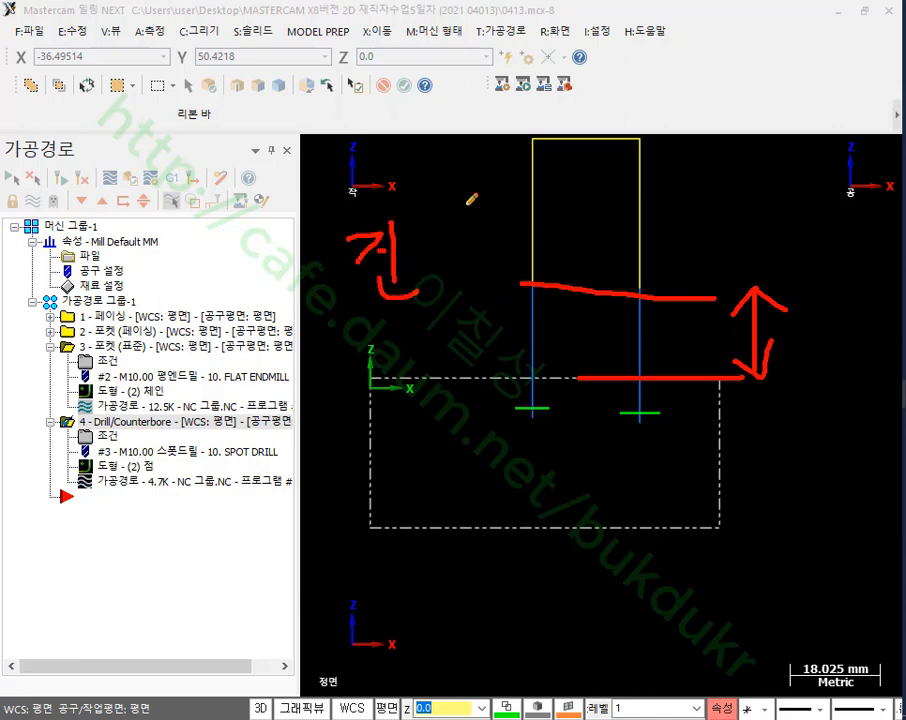
drag(466, 202, 466, 276)
mouse_move(458, 208)
mouse_down()
mouse_move(481, 216)
mouse_move(512, 263)
mouse_up()
drag(518, 206, 548, 203)
mouse_move(540, 206)
mouse_down()
mouse_move(524, 228)
mouse_move(556, 232)
mouse_move(570, 259)
mouse_move(562, 268)
mouse_move(580, 278)
mouse_up()
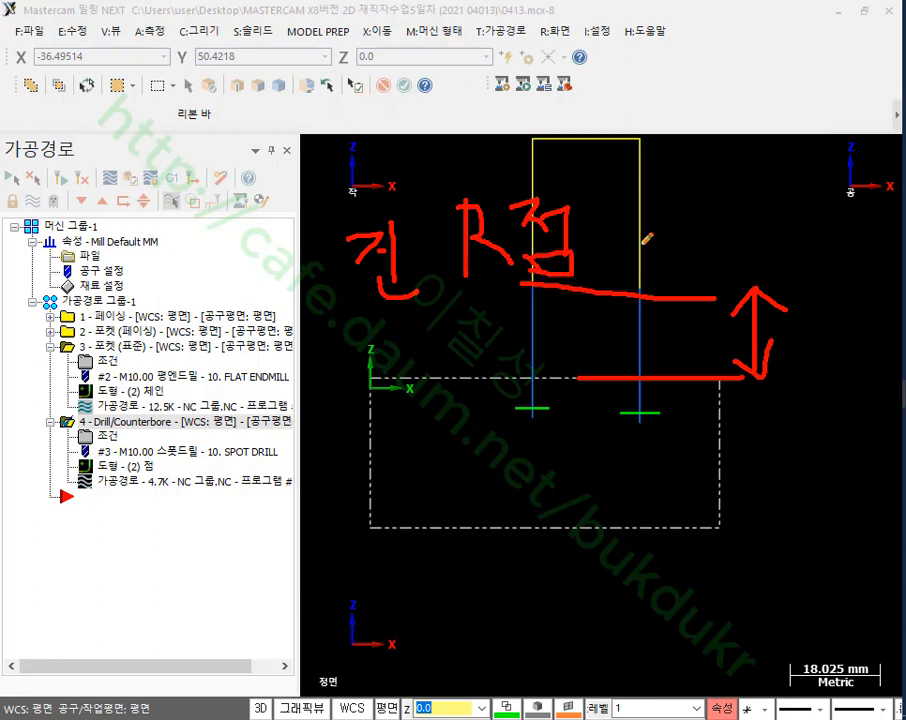
drag(320, 326, 671, 243)
mouse_move(707, 168)
mouse_down()
mouse_move(751, 197)
mouse_move(717, 212)
mouse_up()
drag(711, 168, 752, 164)
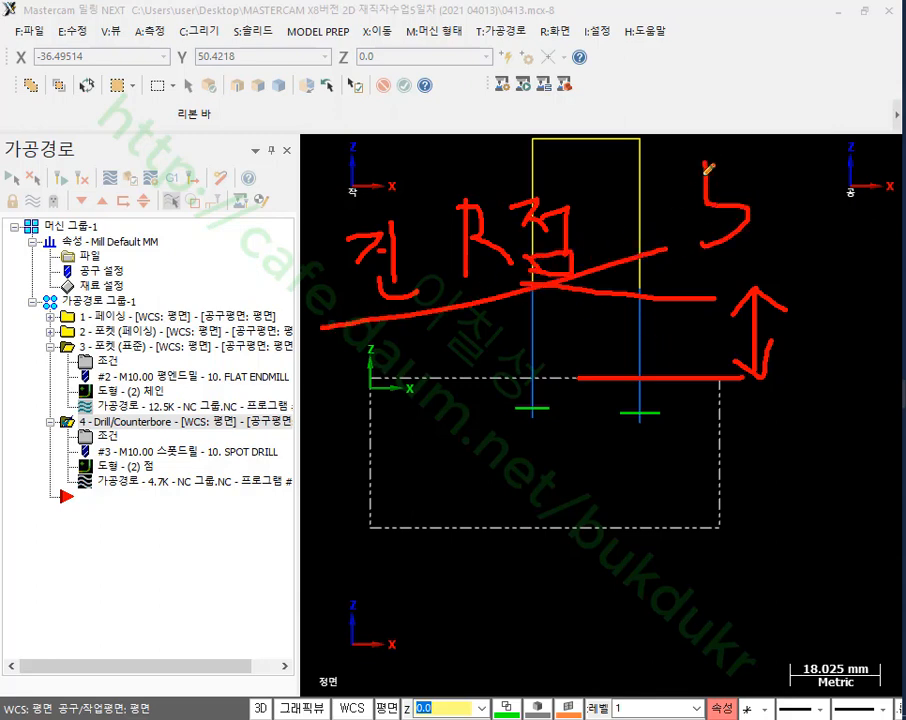
right_click(590, 163)
click(625, 361)
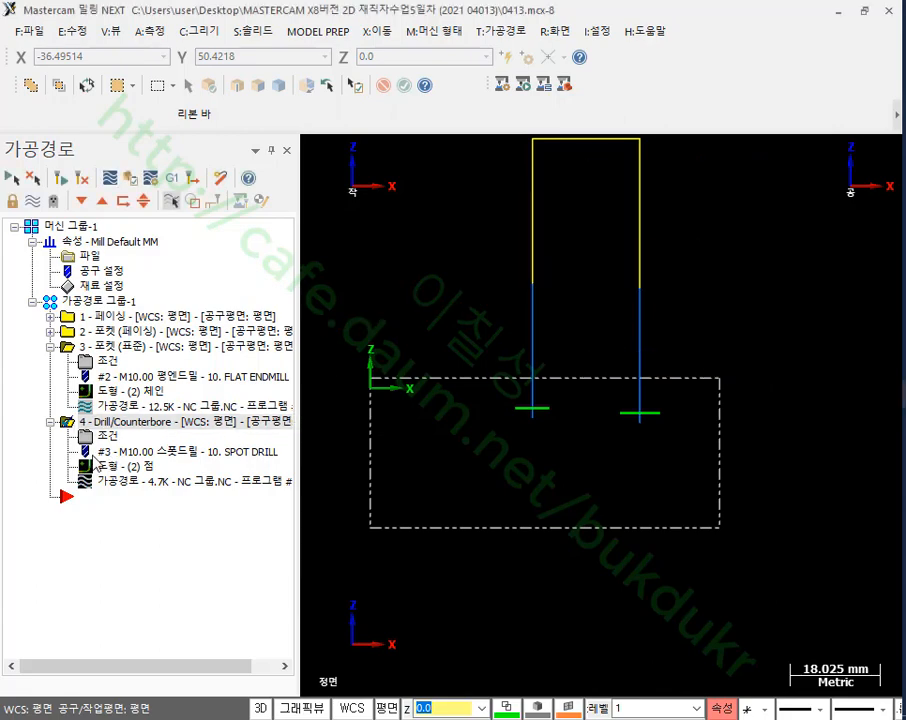
- Set the spot-drill operation's retract height to incremental 5, accept the parameters and regenerate the toolpath
click(107, 436)
double_click(716, 309)
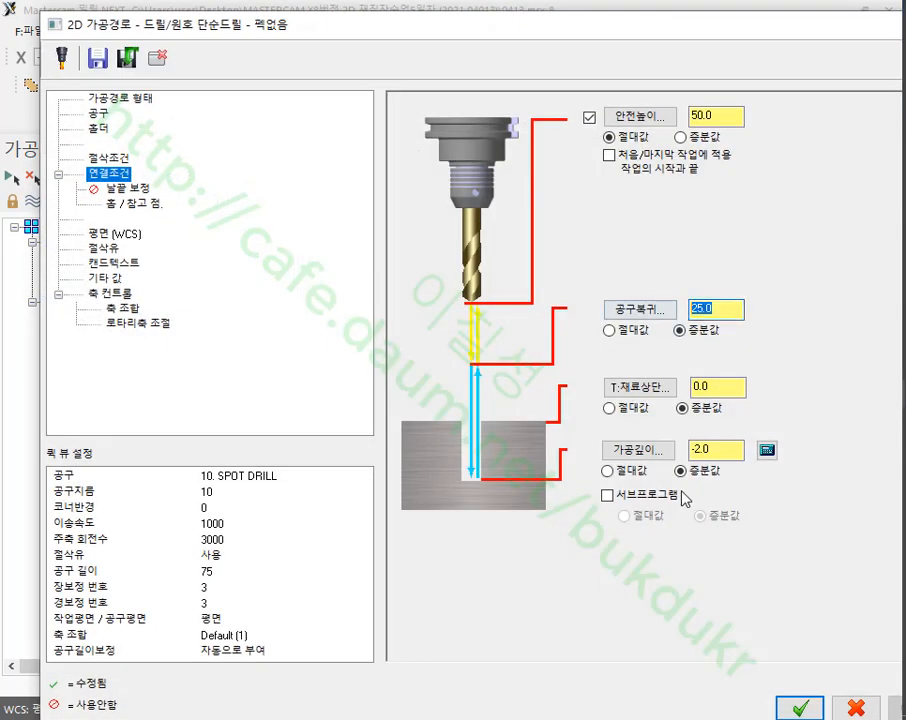
text(5)
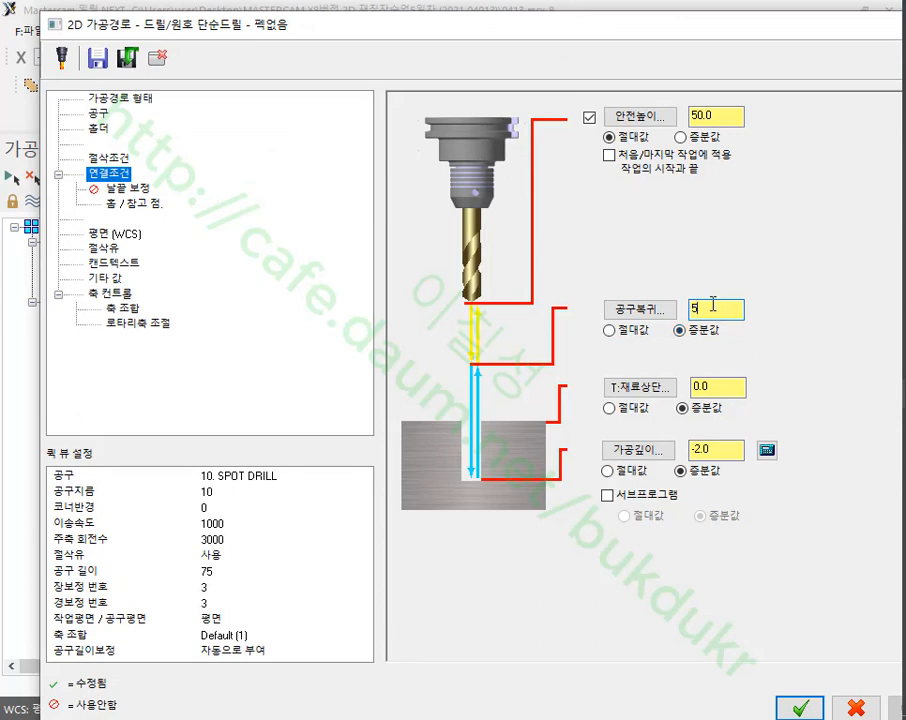
click(722, 388)
click(726, 311)
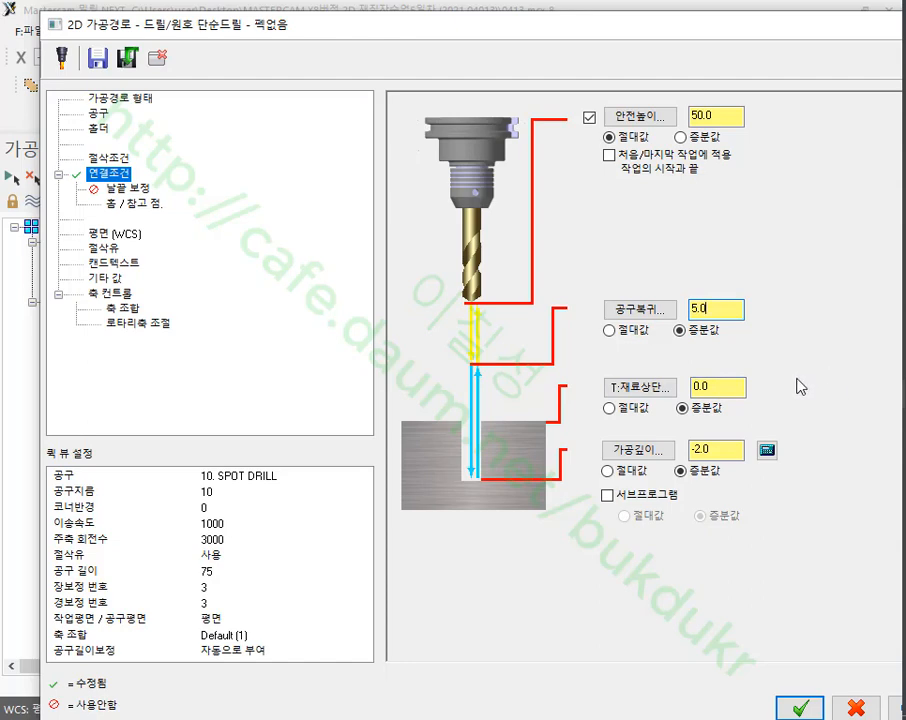
click(800, 707)
click(83, 178)
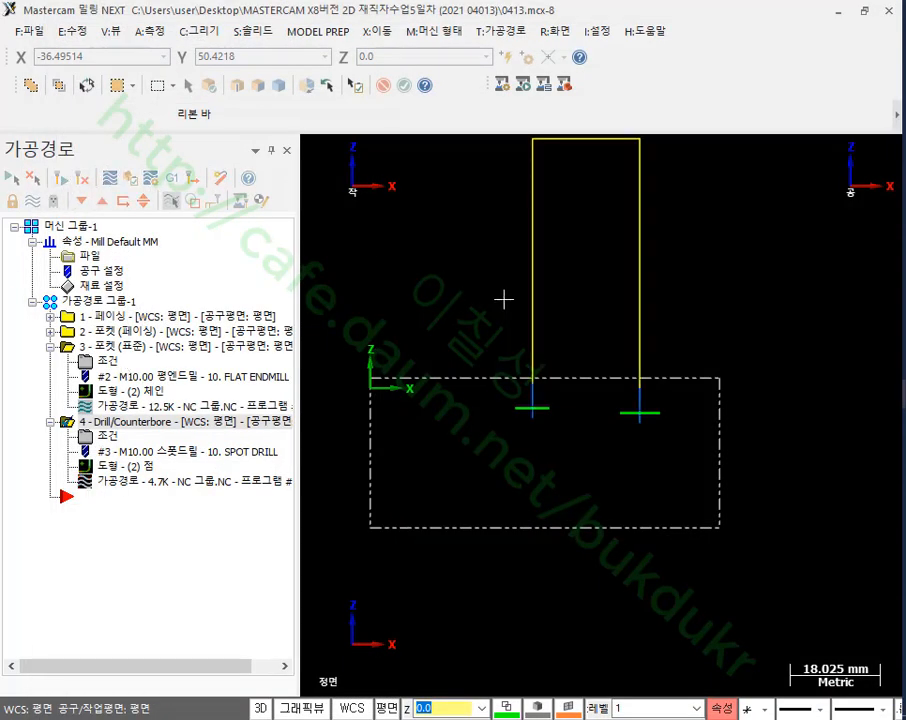
scroll(604, 399, up, 1)
scroll(604, 399, up, 2)
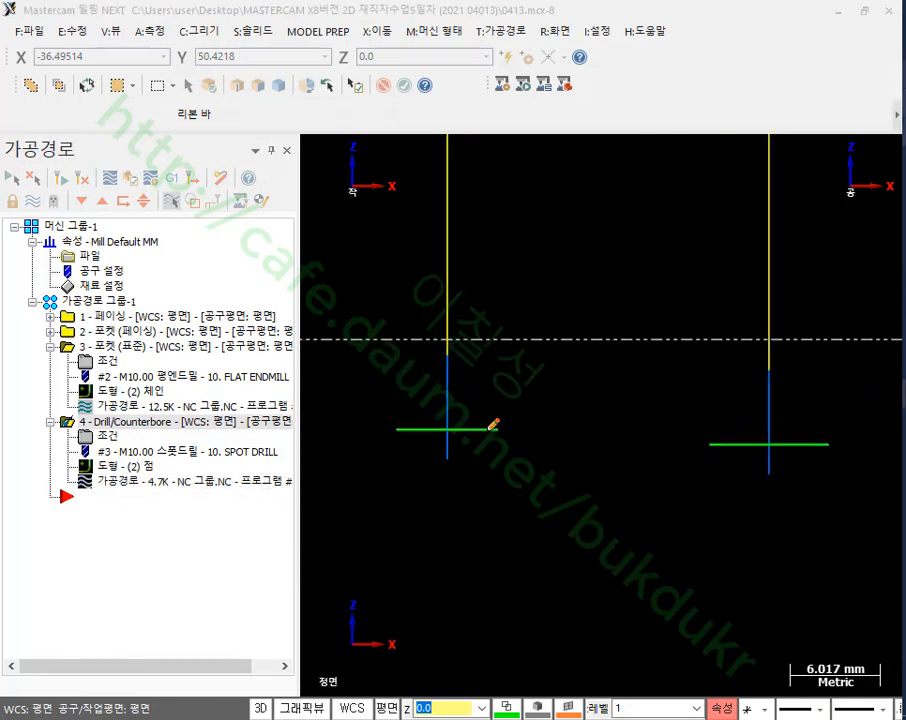
drag(487, 431, 577, 426)
mouse_move(449, 355)
mouse_down()
mouse_move(560, 354)
mouse_move(576, 400)
mouse_move(603, 371)
mouse_up()
drag(697, 447, 770, 443)
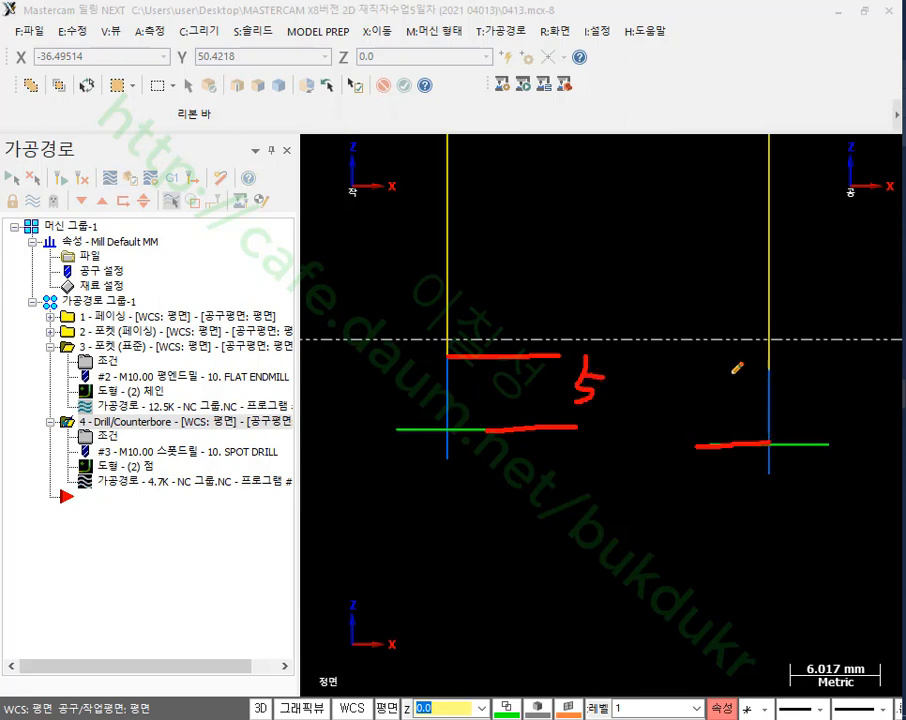
drag(707, 370, 810, 366)
mouse_move(690, 394)
mouse_down()
mouse_move(722, 405)
mouse_move(693, 421)
mouse_move(725, 385)
mouse_up()
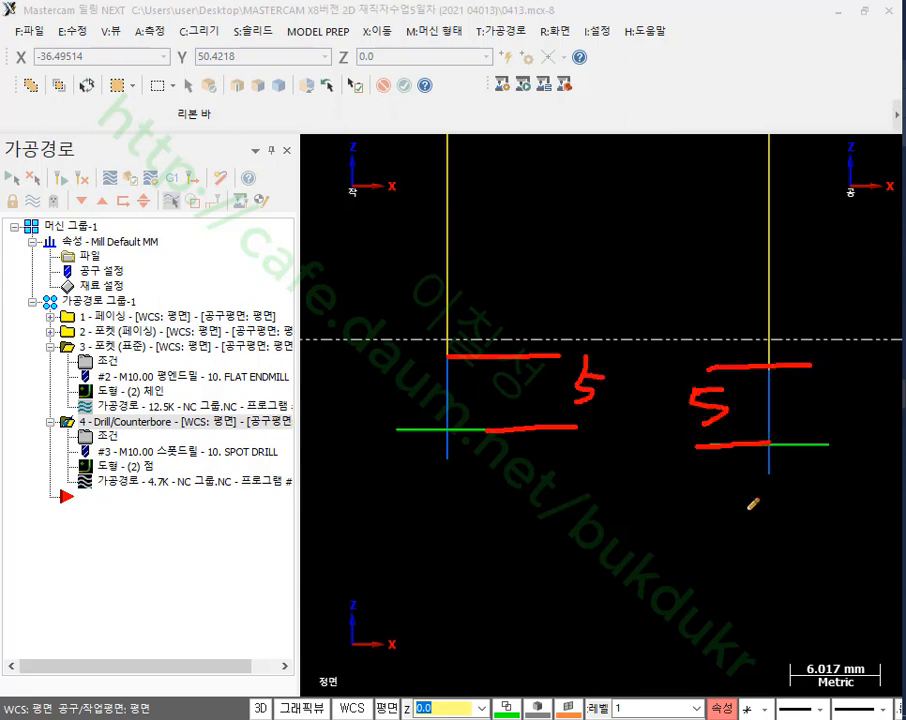
drag(449, 138, 450, 348)
mouse_move(428, 318)
mouse_down()
mouse_move(445, 338)
mouse_move(523, 298)
mouse_up()
mouse_move(446, 354)
mouse_down()
mouse_move(451, 476)
mouse_move(484, 428)
mouse_move(586, 354)
mouse_up()
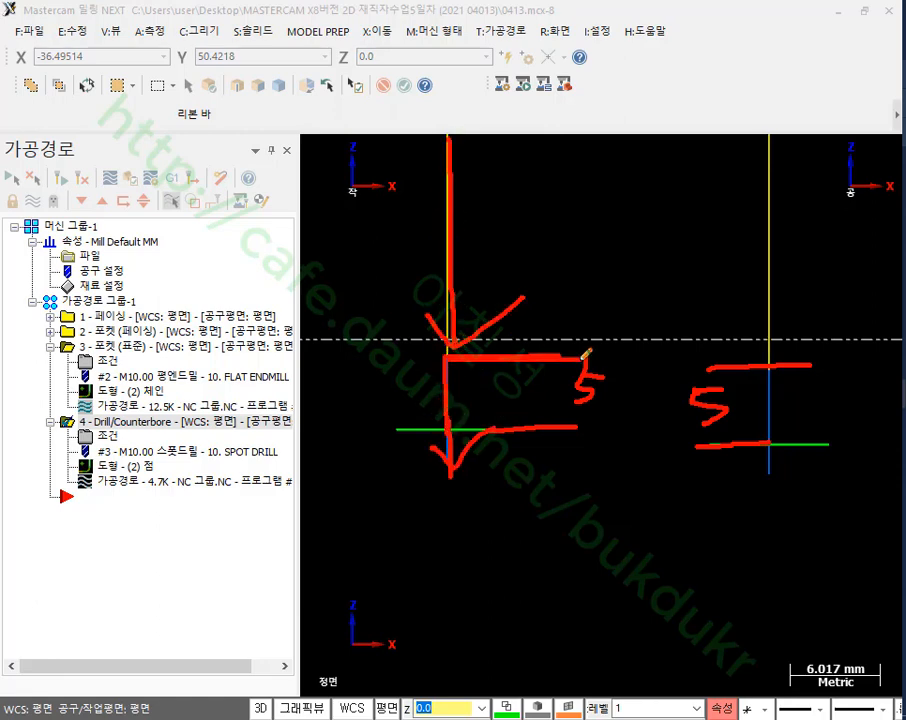
mouse_move(567, 226)
mouse_down()
mouse_move(567, 425)
mouse_move(612, 428)
mouse_up()
right_click(672, 237)
click(705, 444)
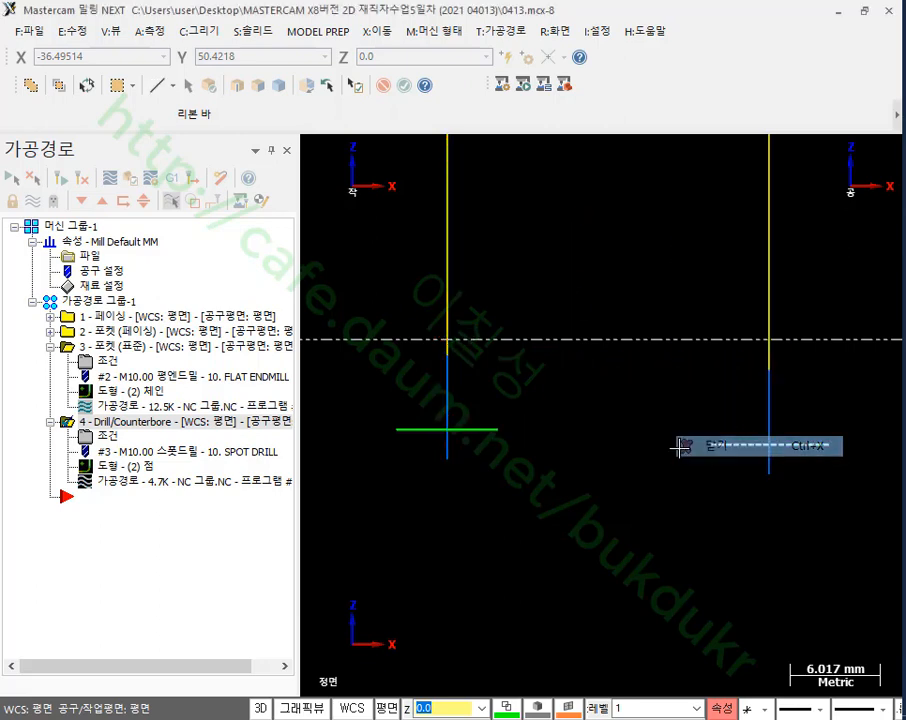
scroll(560, 372, down, 2)
scroll(560, 372, down, 6)
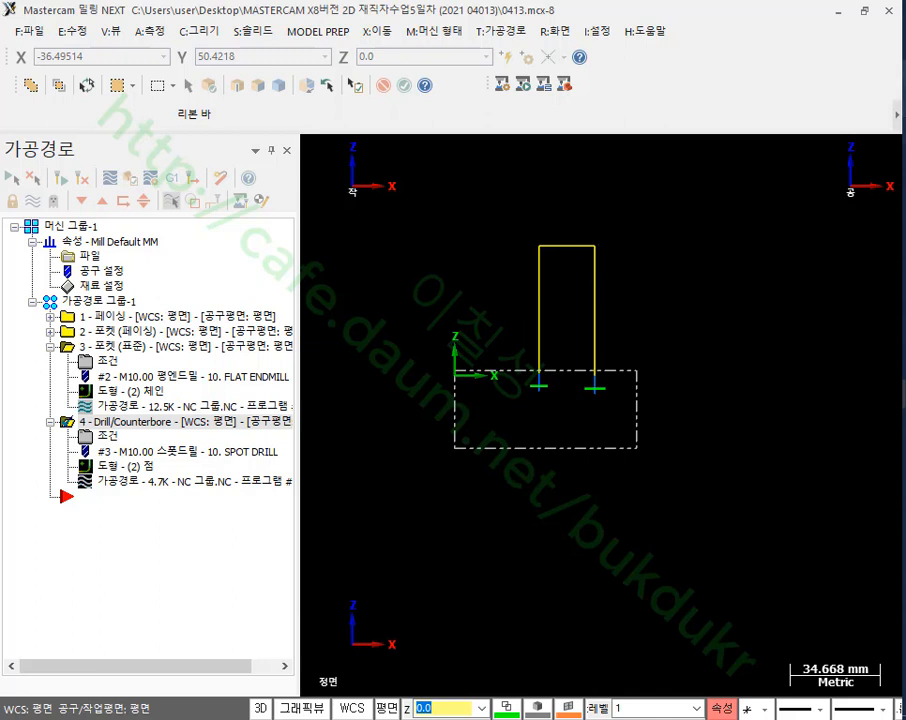
mouse_move(603, 279)
mouse_down()
mouse_move(512, 262)
mouse_move(617, 268)
mouse_up()
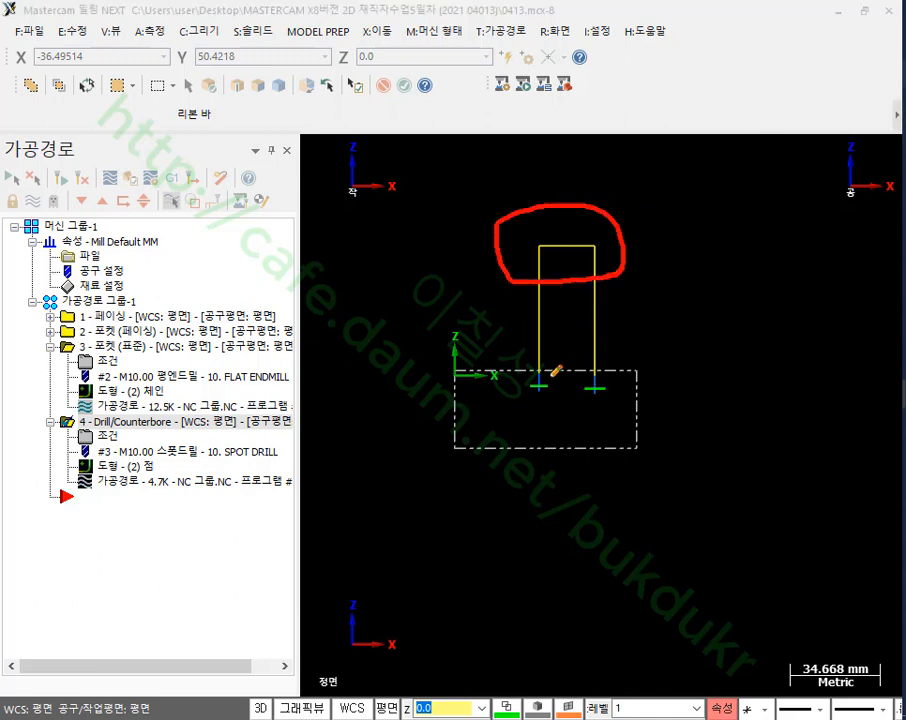
mouse_move(540, 388)
mouse_down()
mouse_move(543, 247)
mouse_move(596, 246)
mouse_move(599, 390)
mouse_up()
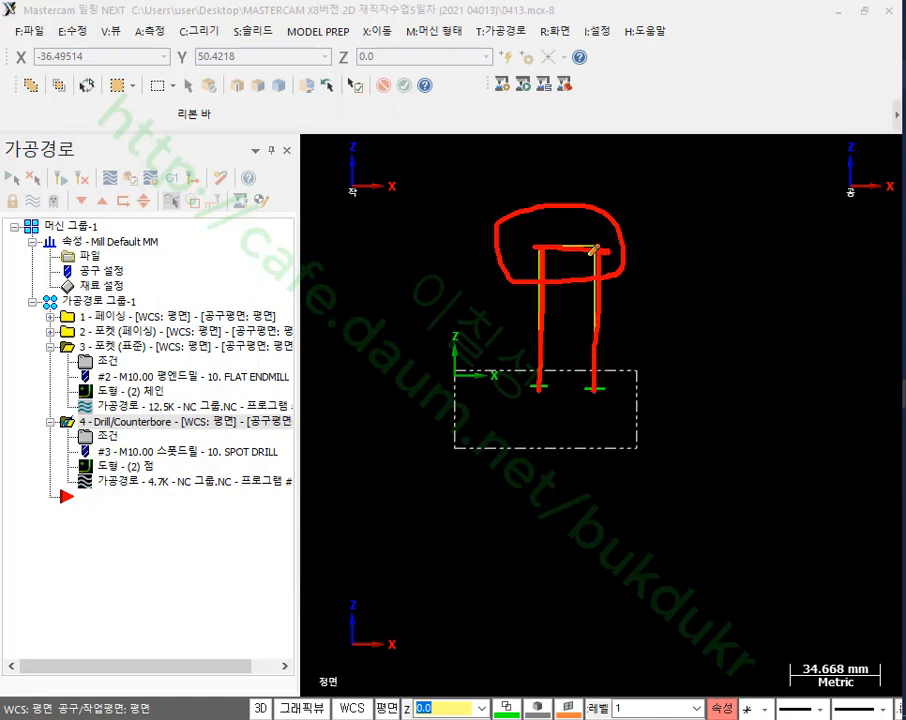
drag(591, 231, 549, 287)
drag(537, 219, 602, 256)
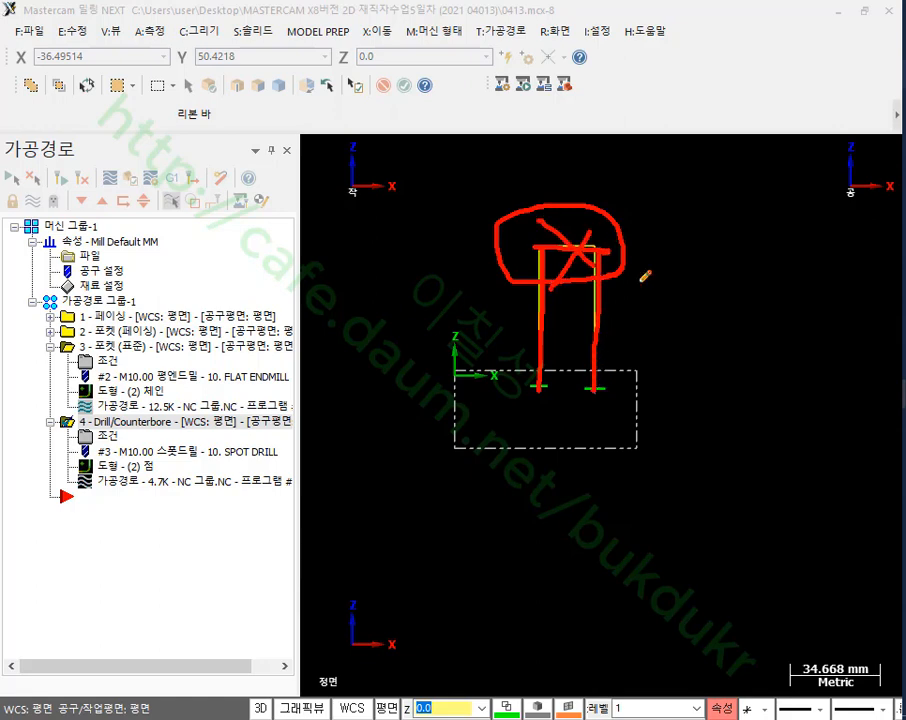
drag(449, 355, 715, 351)
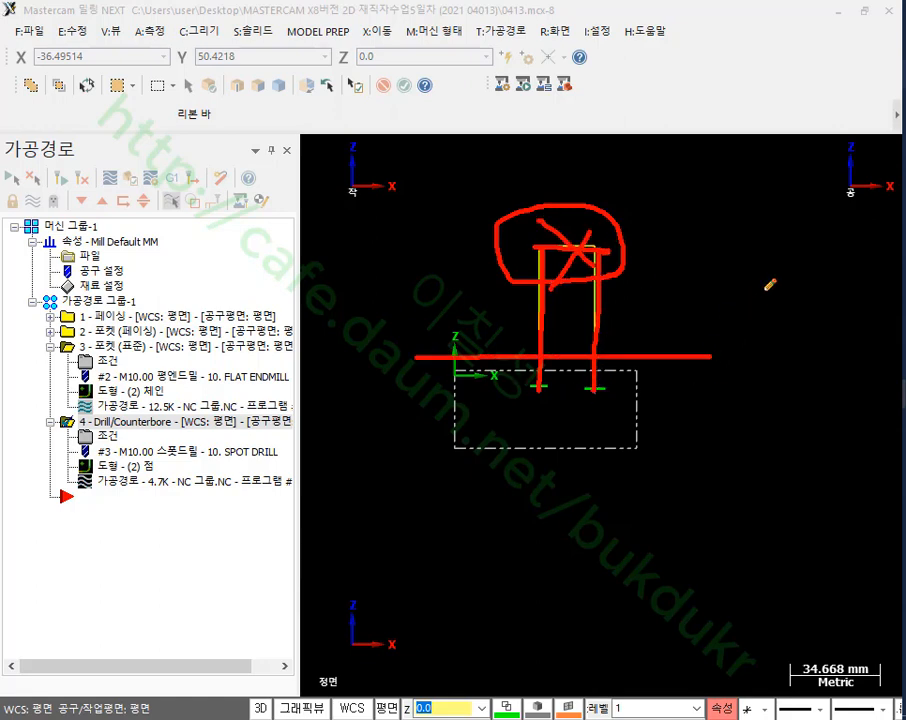
right_click(769, 287)
click(784, 483)
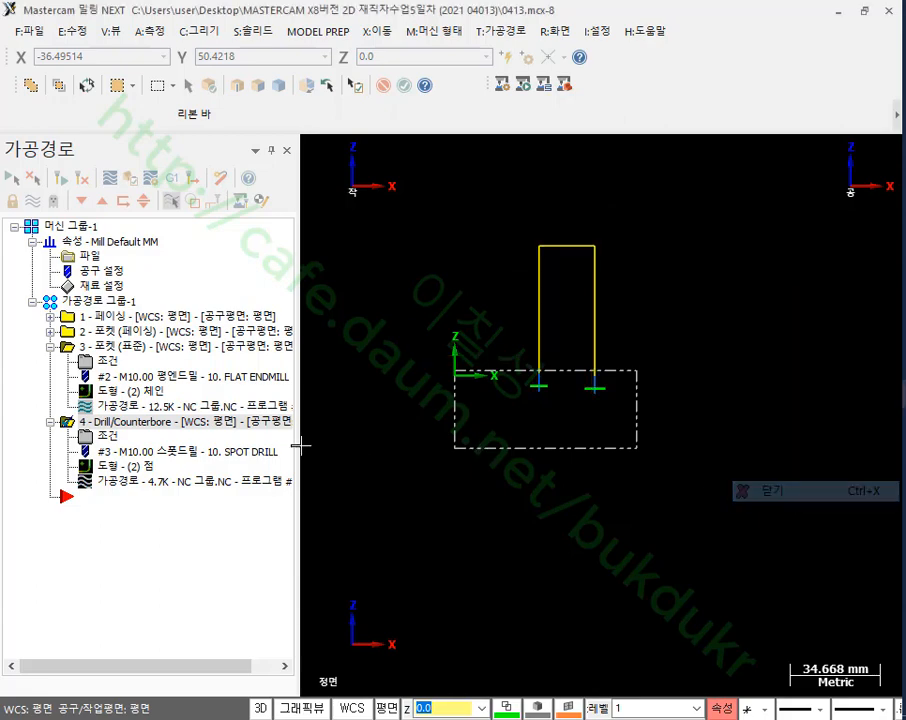
- Apply the spot-drill's clearance height only at the operation's start and end, set retract to absolute 5, and regenerate the toolpath
click(104, 435)
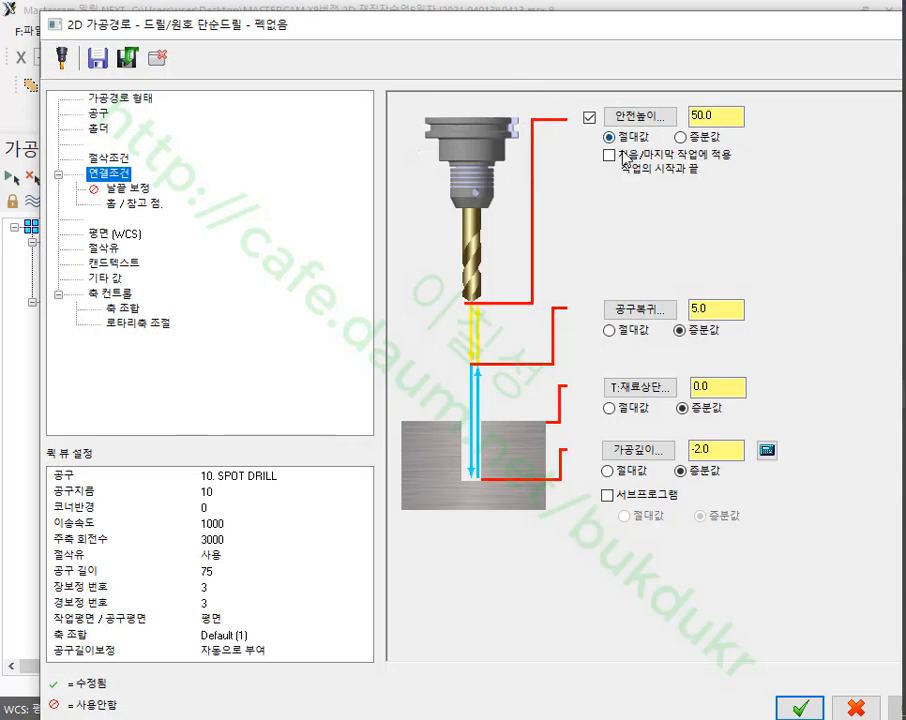
click(628, 168)
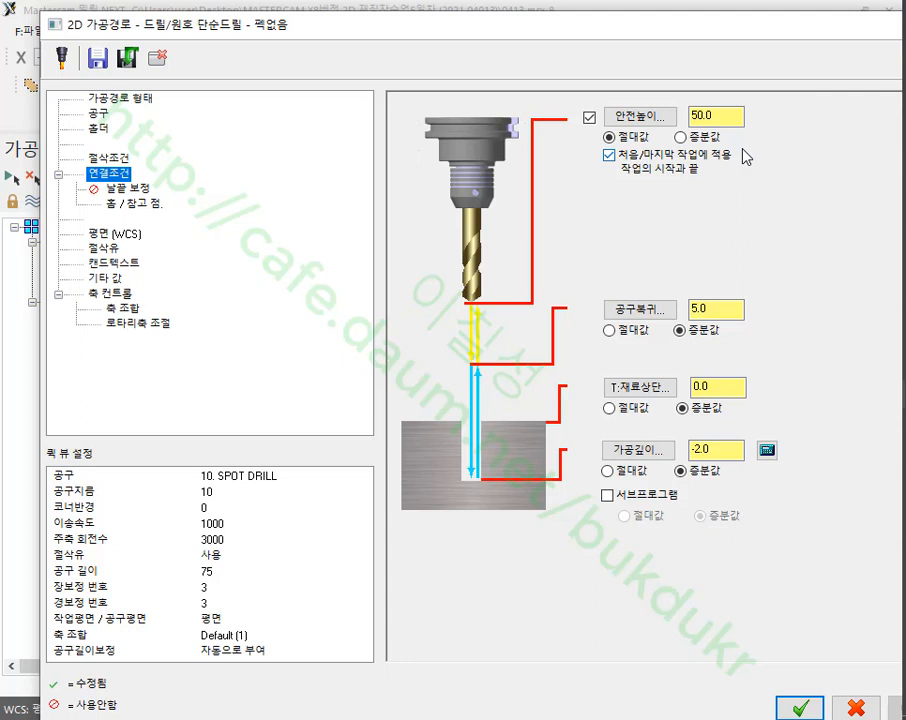
click(740, 309)
click(608, 330)
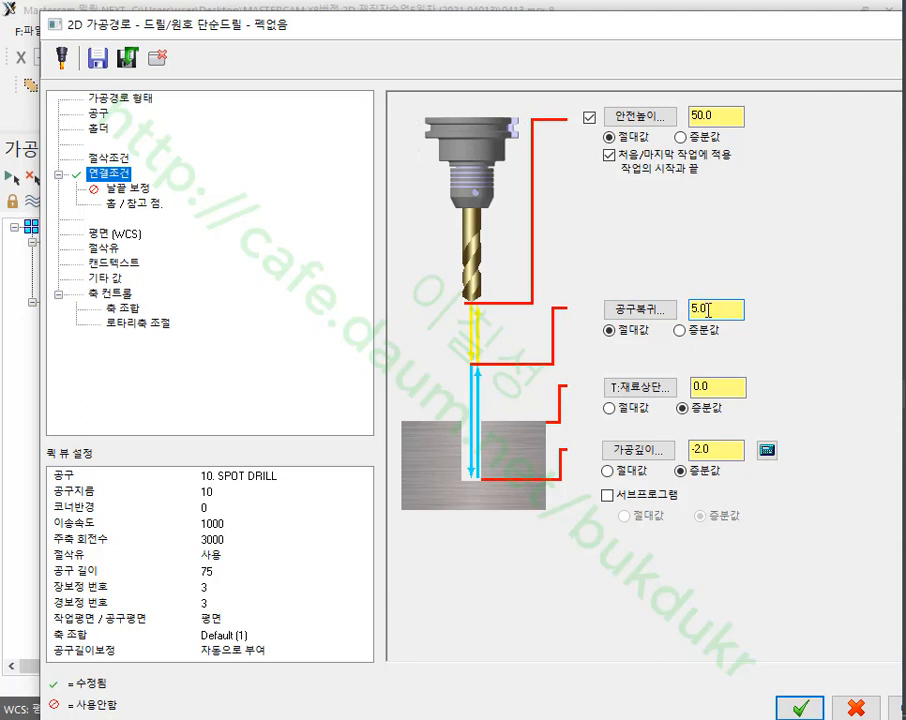
click(685, 330)
click(609, 330)
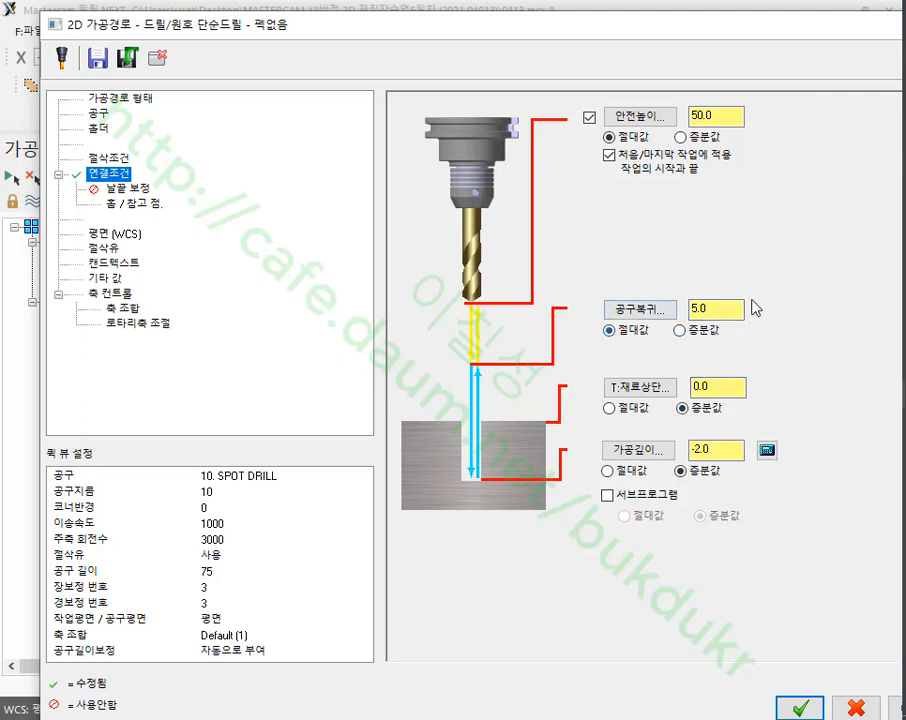
click(798, 706)
click(82, 178)
scroll(463, 223, up, 4)
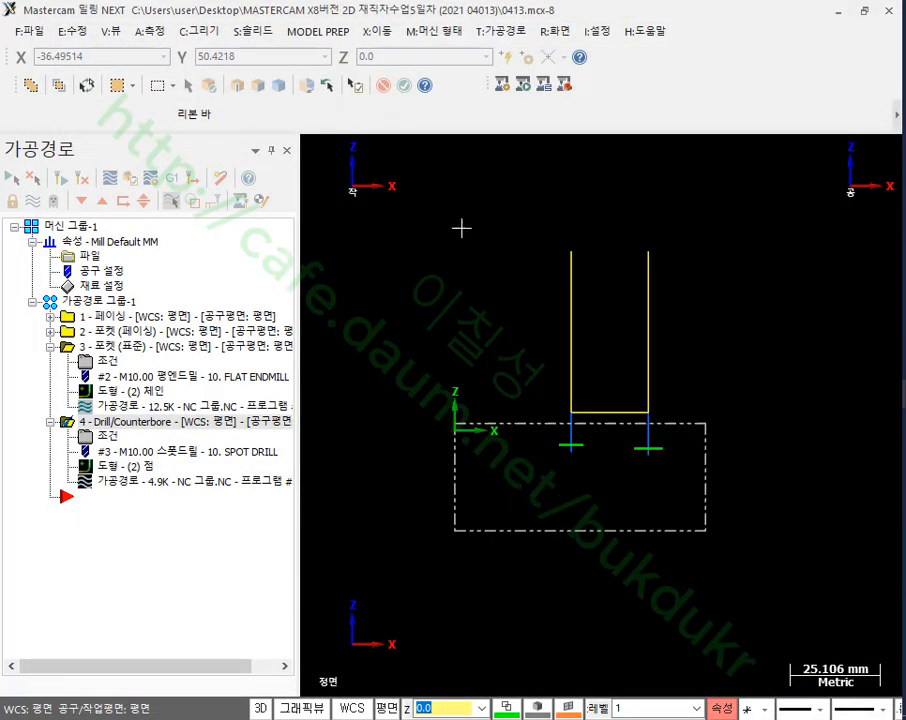
scroll(692, 396, up, 1)
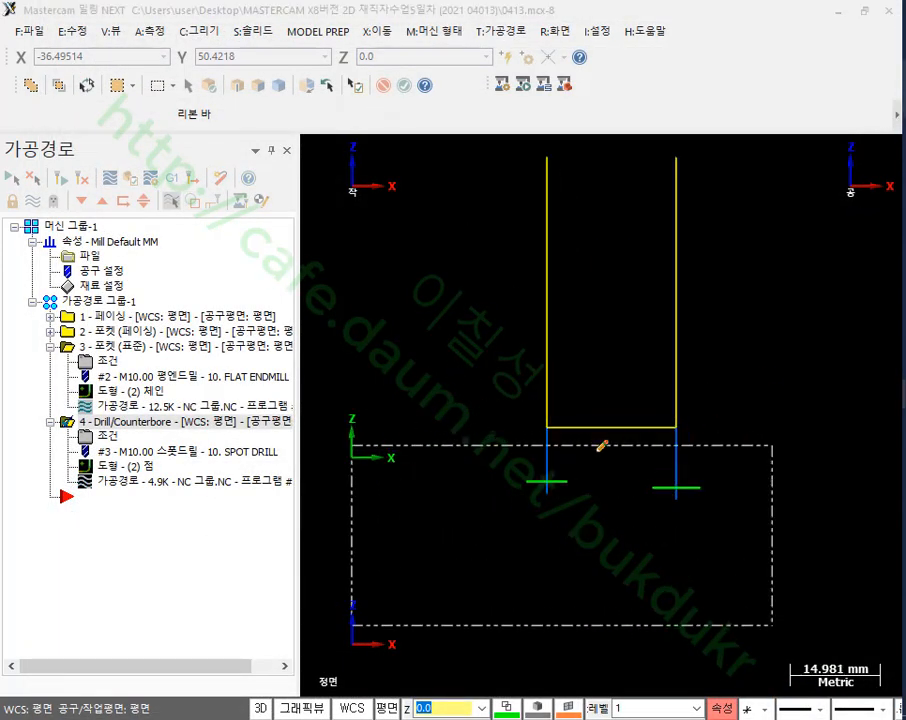
drag(550, 431, 572, 432)
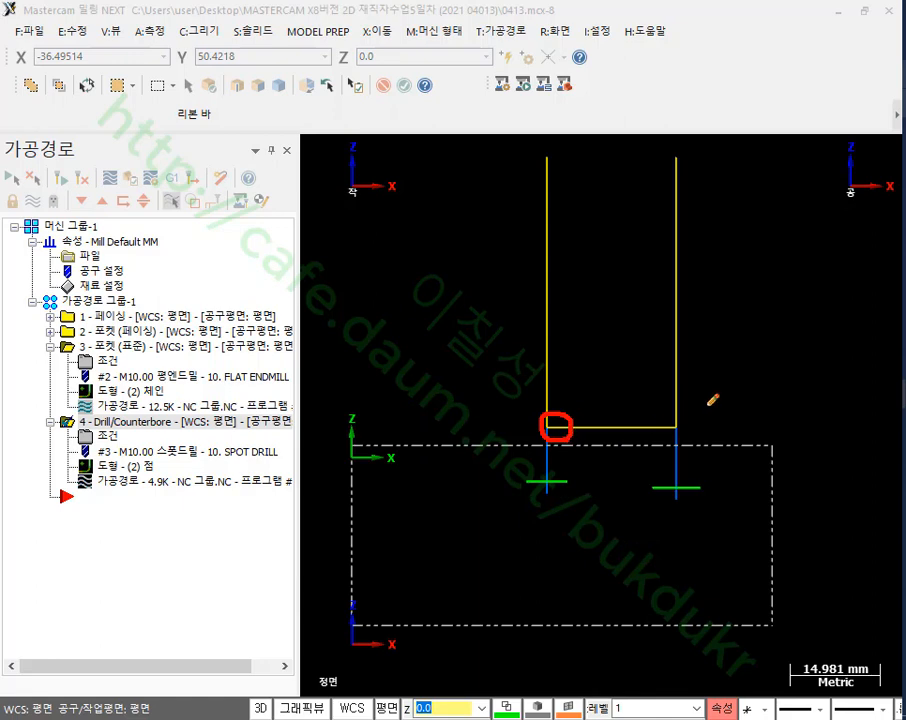
mouse_move(708, 407)
mouse_down()
mouse_move(728, 432)
mouse_move(742, 431)
mouse_up()
mouse_move(750, 410)
mouse_down()
mouse_move(768, 420)
mouse_move(762, 438)
mouse_move(802, 408)
mouse_up()
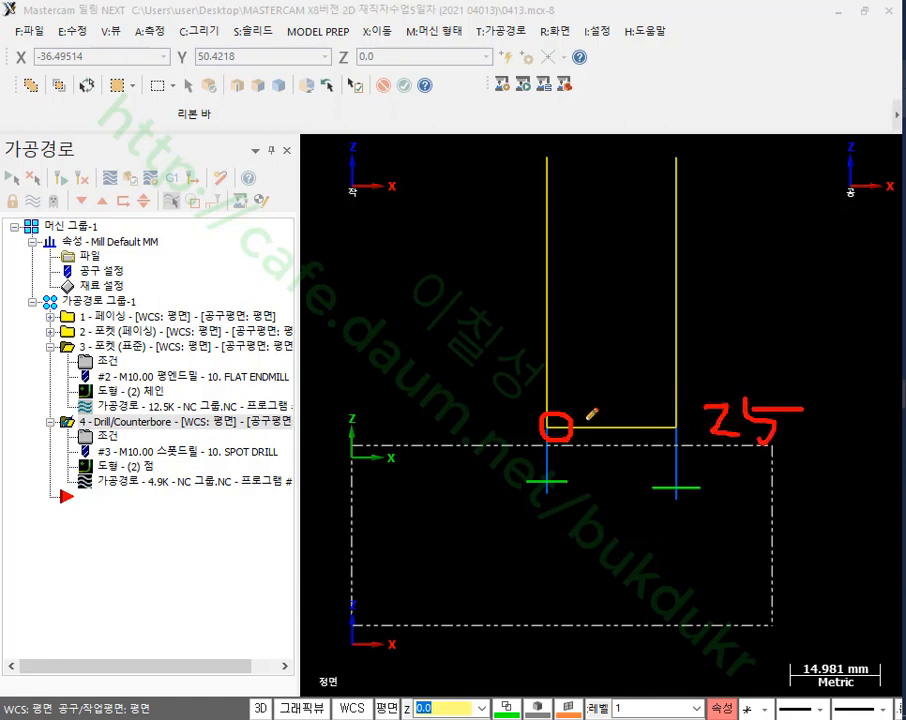
drag(547, 157, 681, 163)
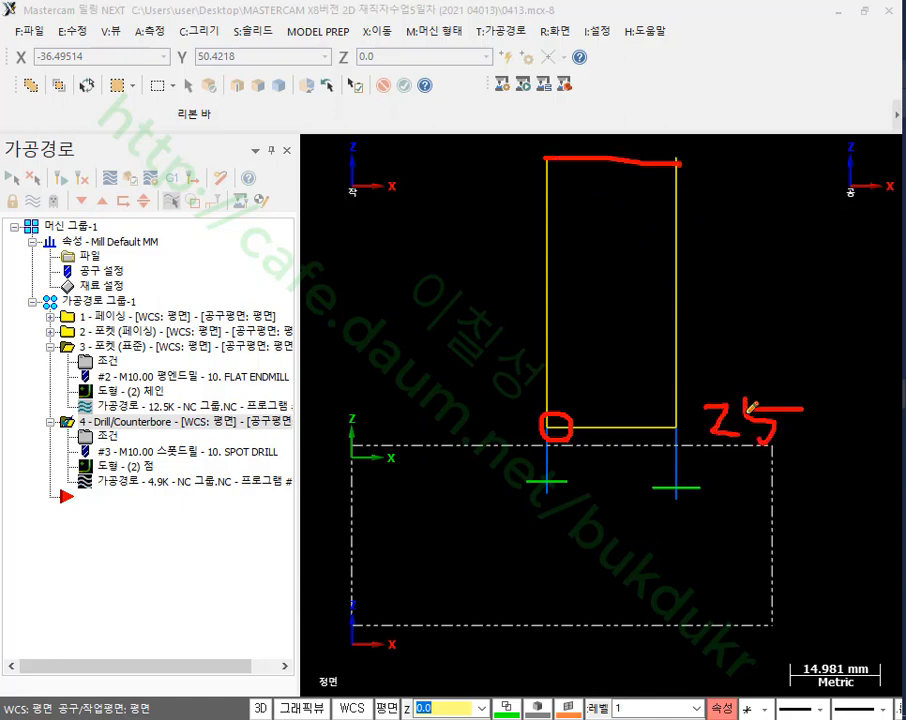
mouse_move(620, 412)
mouse_down()
mouse_move(598, 432)
mouse_move(621, 438)
mouse_up()
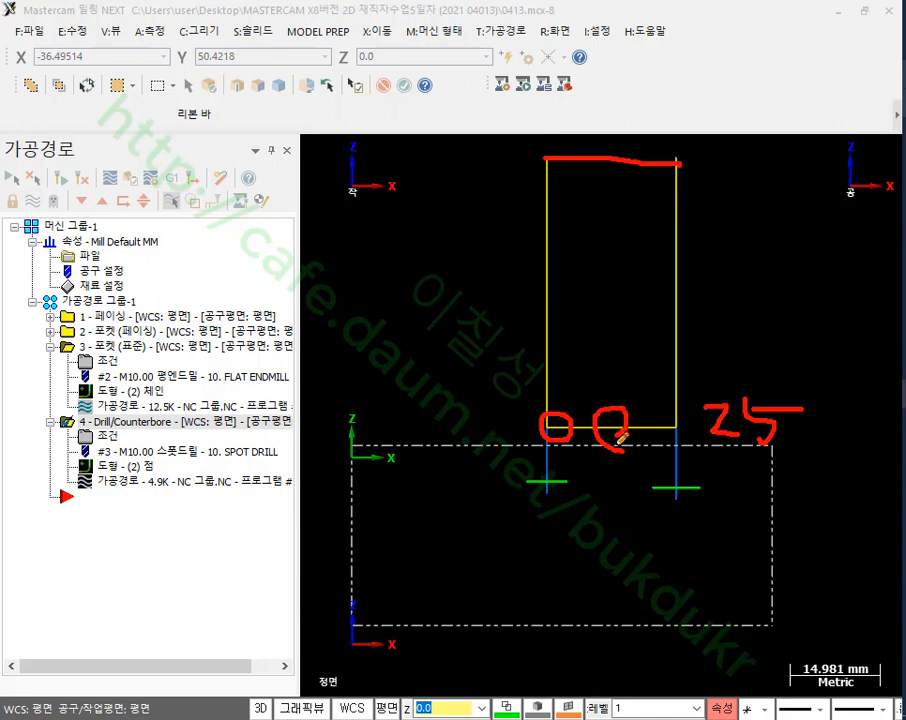
mouse_move(376, 457)
mouse_down()
mouse_move(378, 370)
mouse_move(495, 451)
mouse_up()
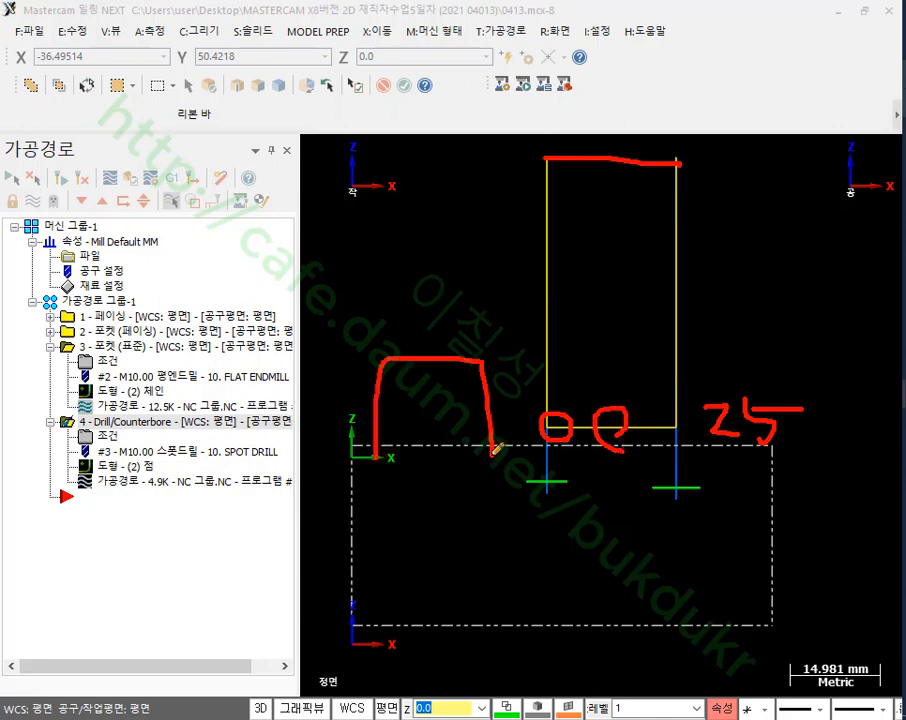
mouse_move(637, 384)
mouse_down()
mouse_move(487, 384)
mouse_move(490, 404)
mouse_up()
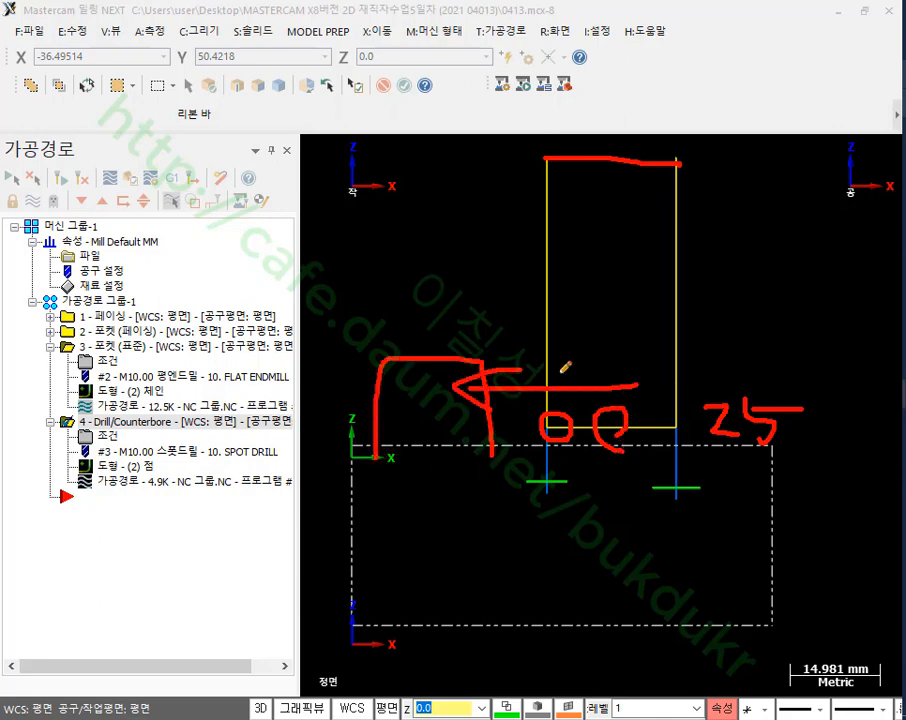
right_click(782, 282)
click(817, 475)
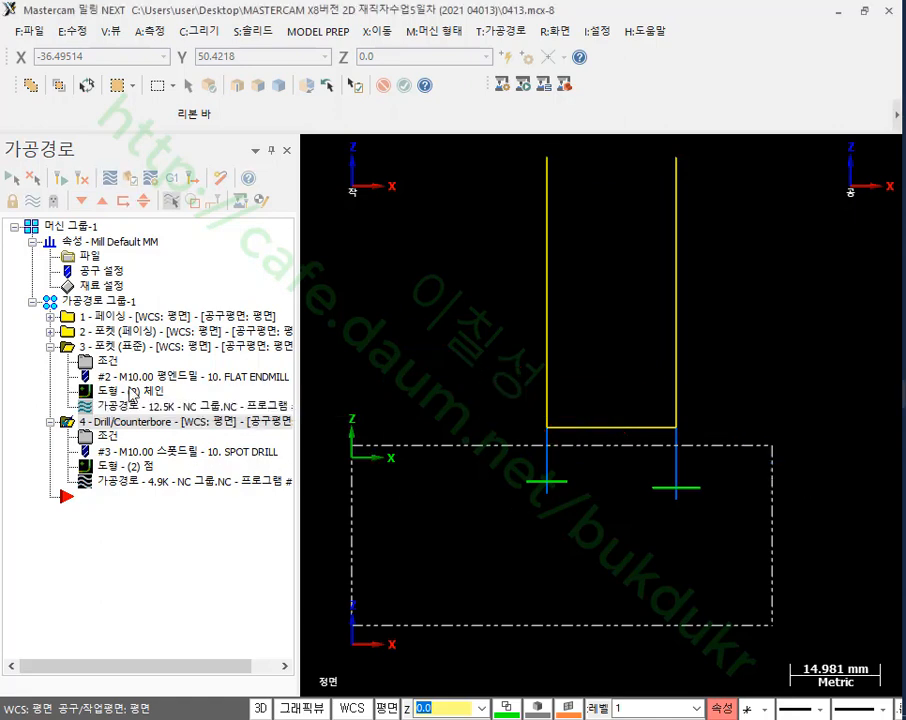
- Verify all four operations in the Mastercam Simulator and inspect the two spot-drilled holes, then close the simulation
click(50, 346)
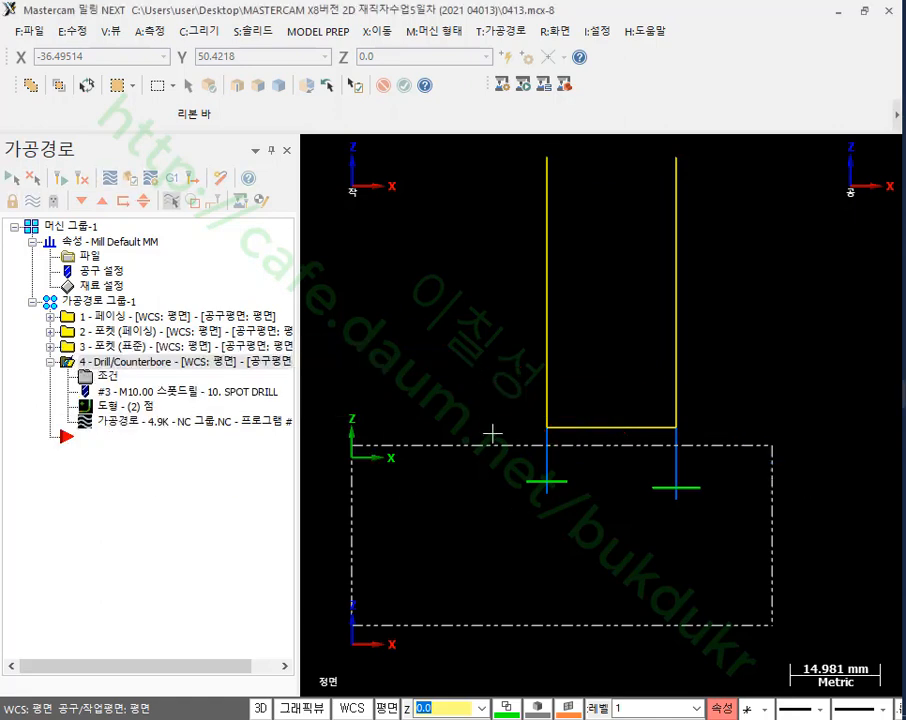
click(800, 428)
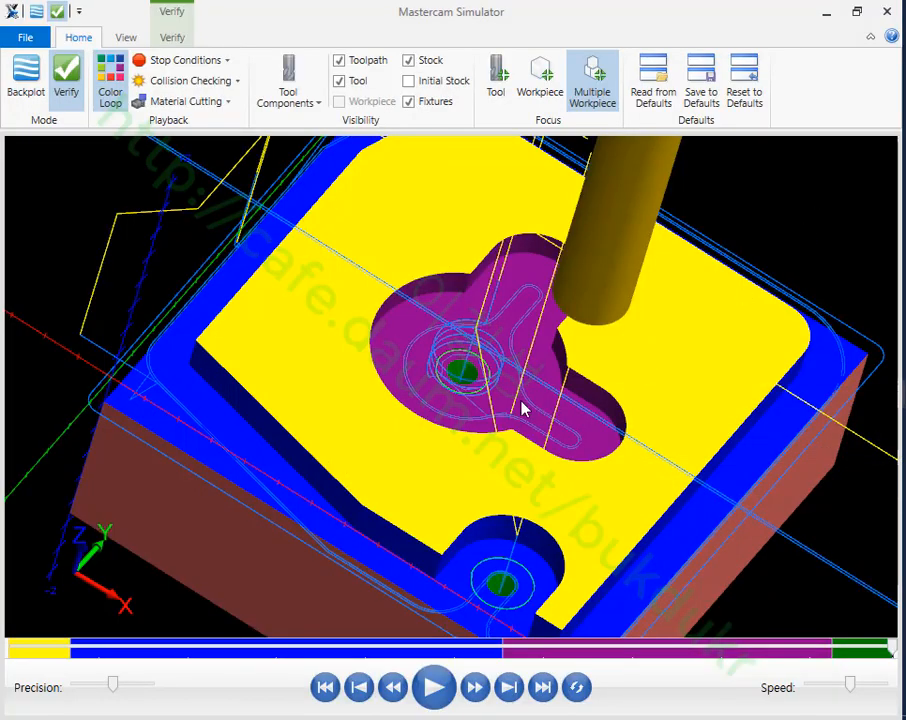
scroll(469, 380, up, 5)
scroll(467, 372, down, 2)
scroll(526, 546, down, 4)
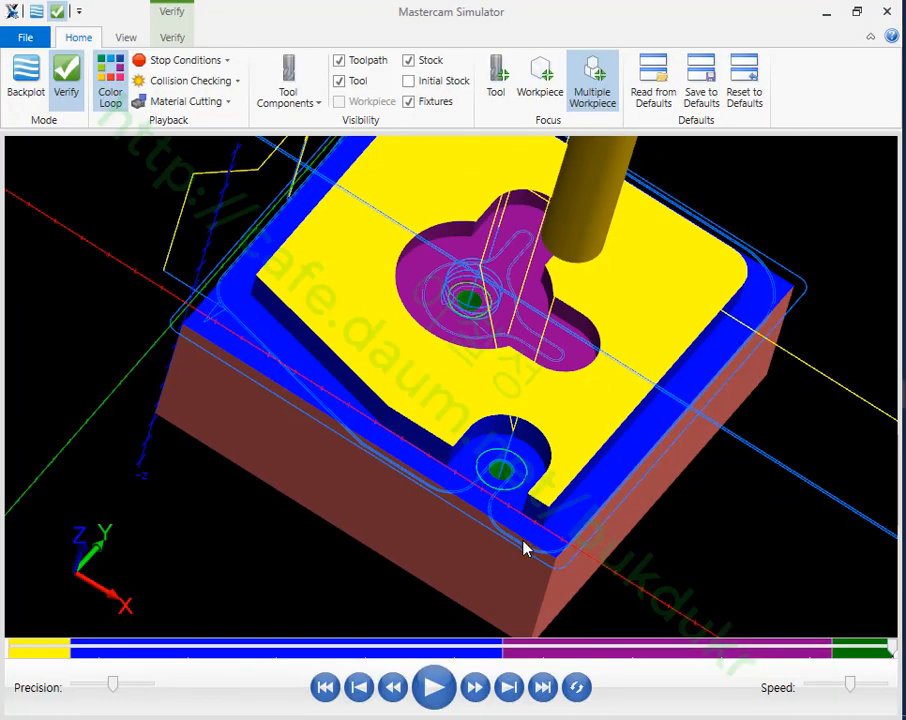
scroll(536, 536, up, 3)
scroll(538, 437, down, 3)
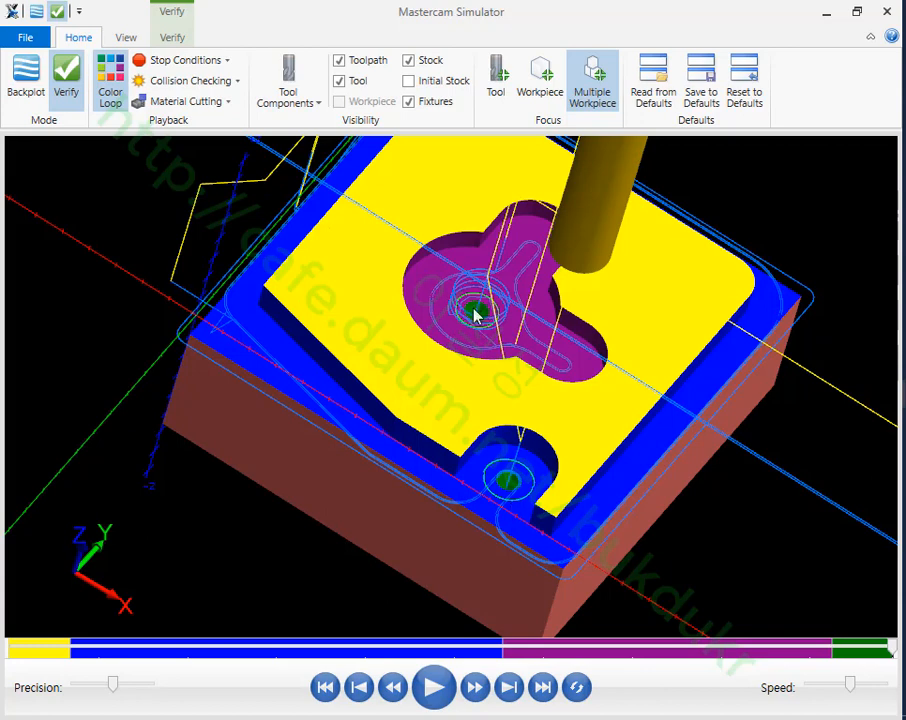
click(888, 12)
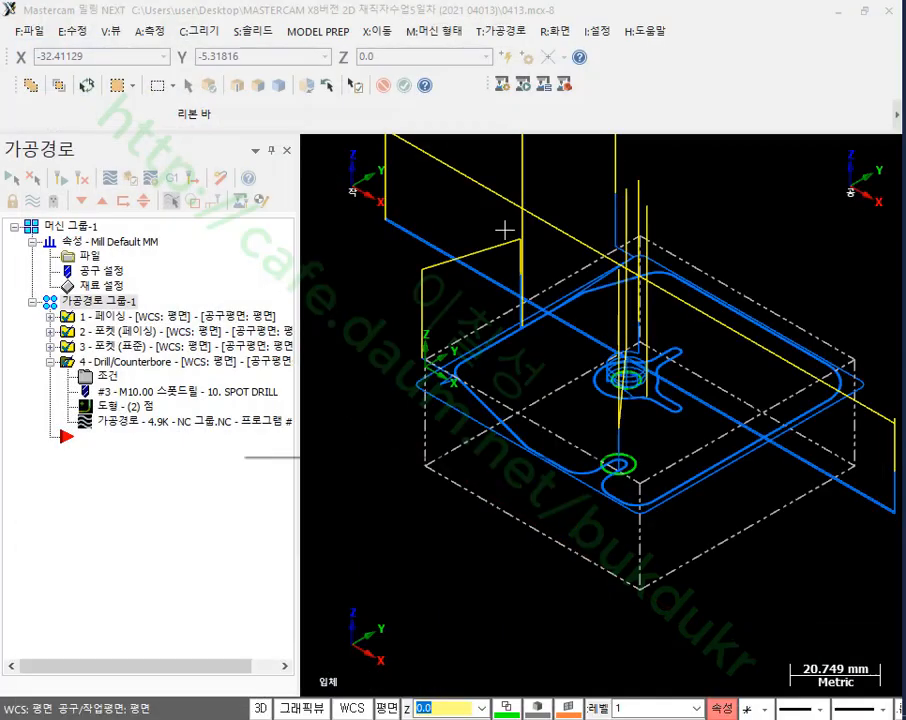
- Copy the spot-drill operation and place the copy after the original in the toolpath group
click(118, 364)
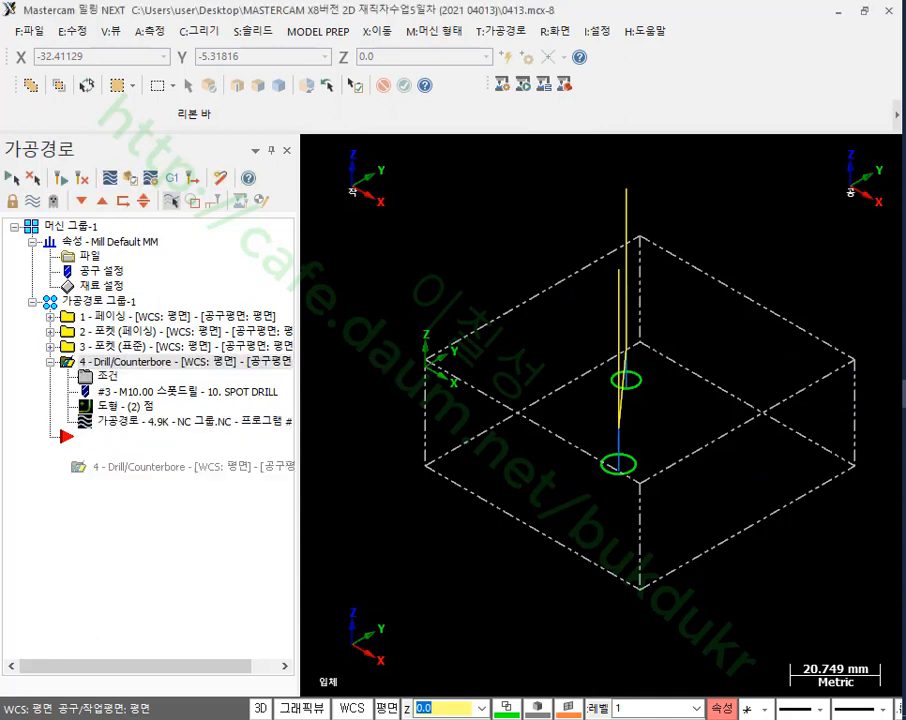
drag(99, 368, 70, 487)
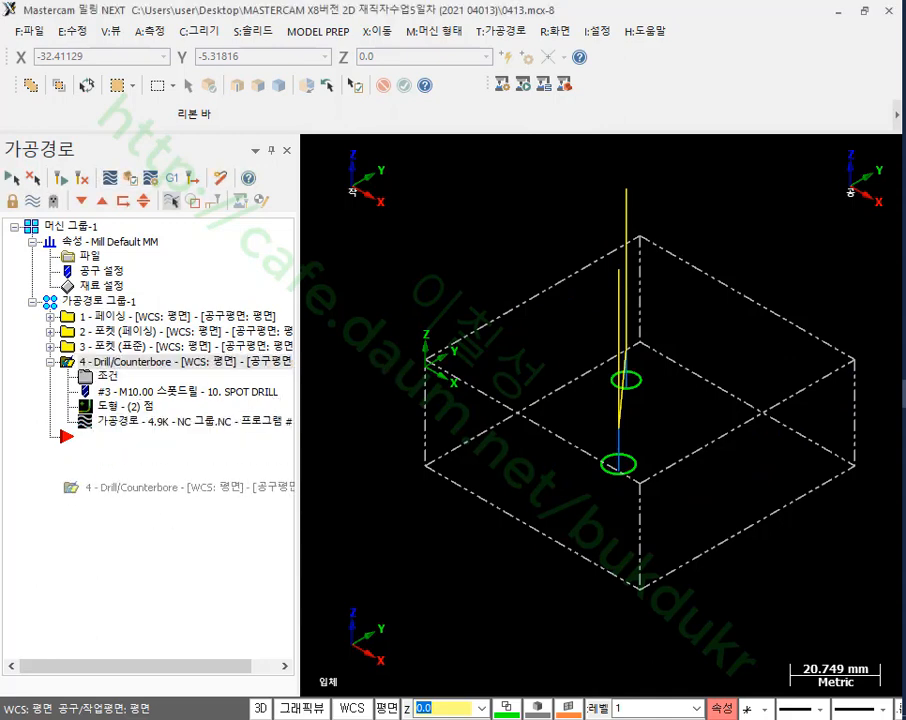
right_drag(101, 490, 110, 486)
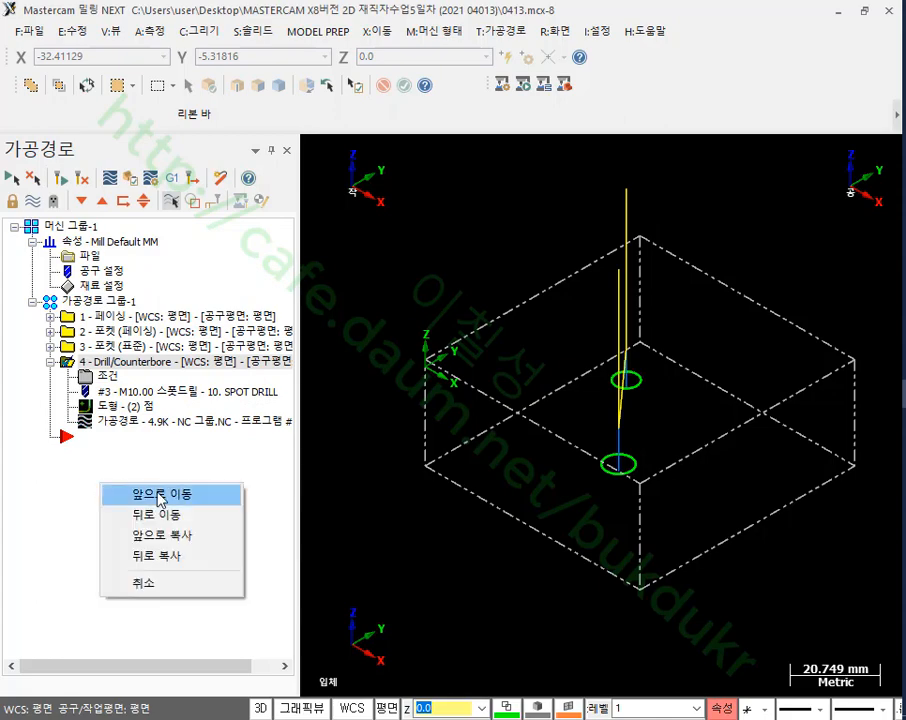
click(166, 558)
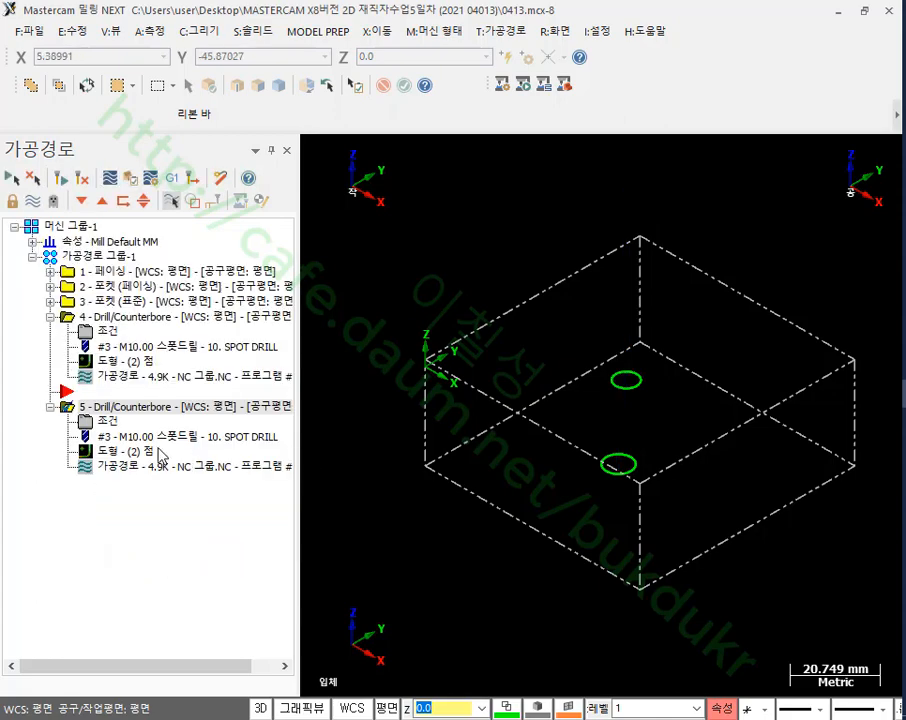
- Open the tool library selection from the tool parameters of the copied drill operation
click(100, 419)
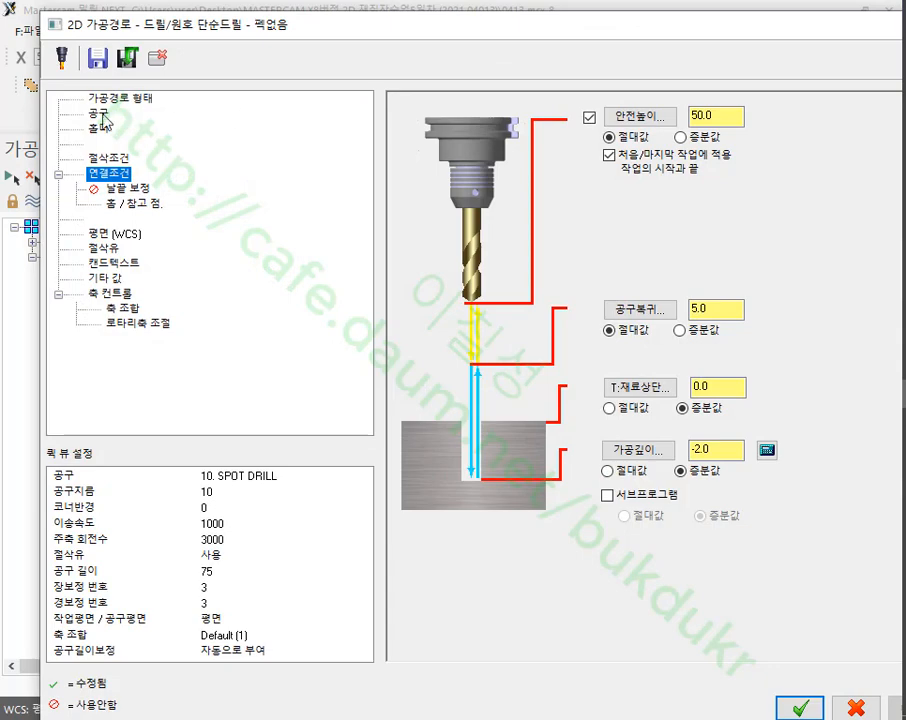
click(101, 115)
click(445, 408)
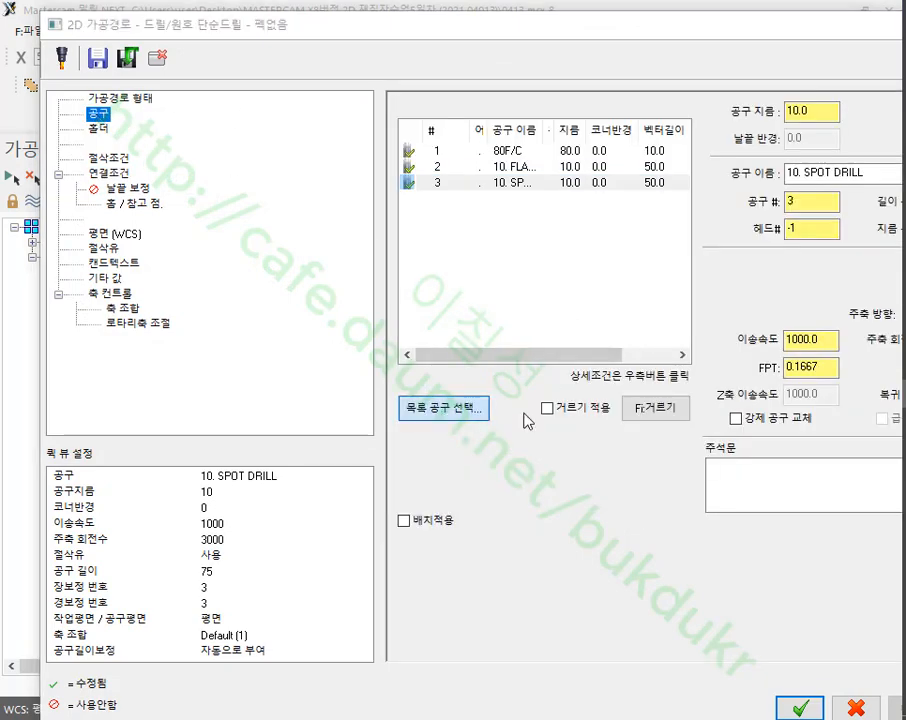
- Filter the tool library to drills with a diameter equal to 6.8 and choose the 6.8 DRILL for the operation
click(838, 160)
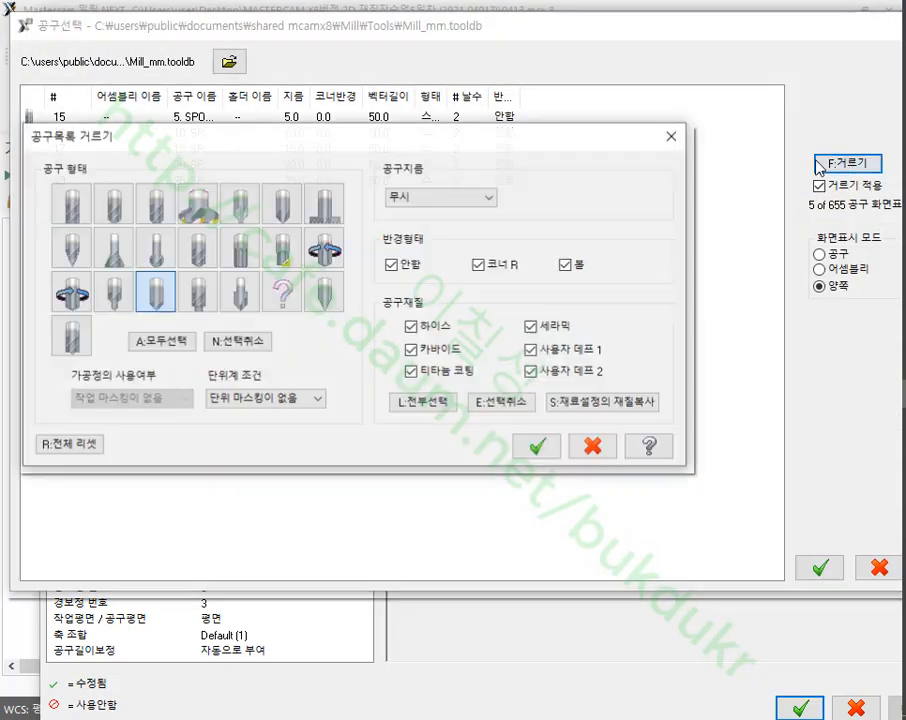
click(236, 341)
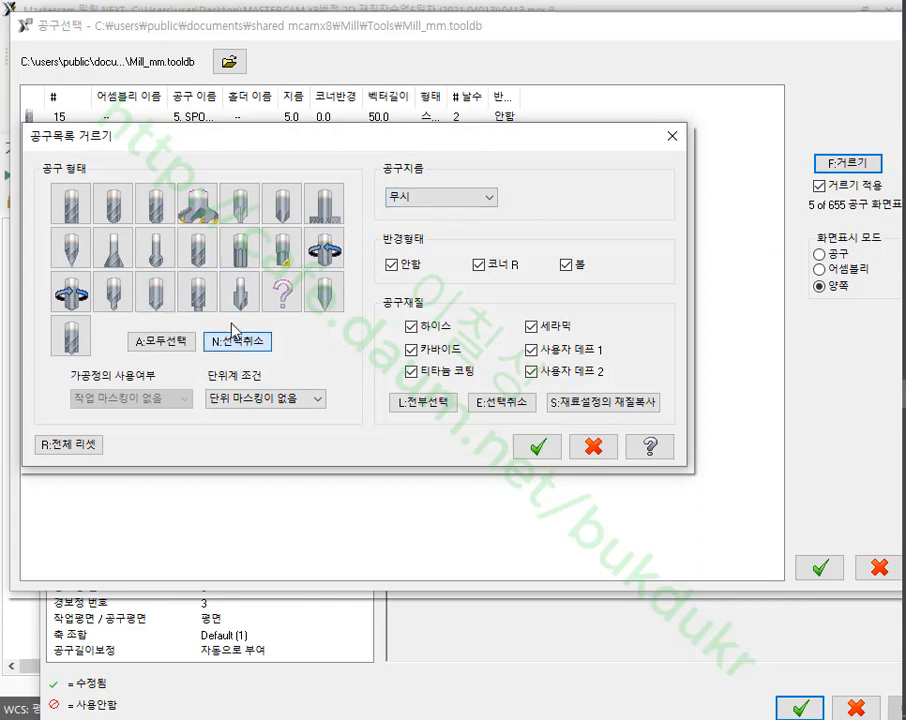
click(204, 262)
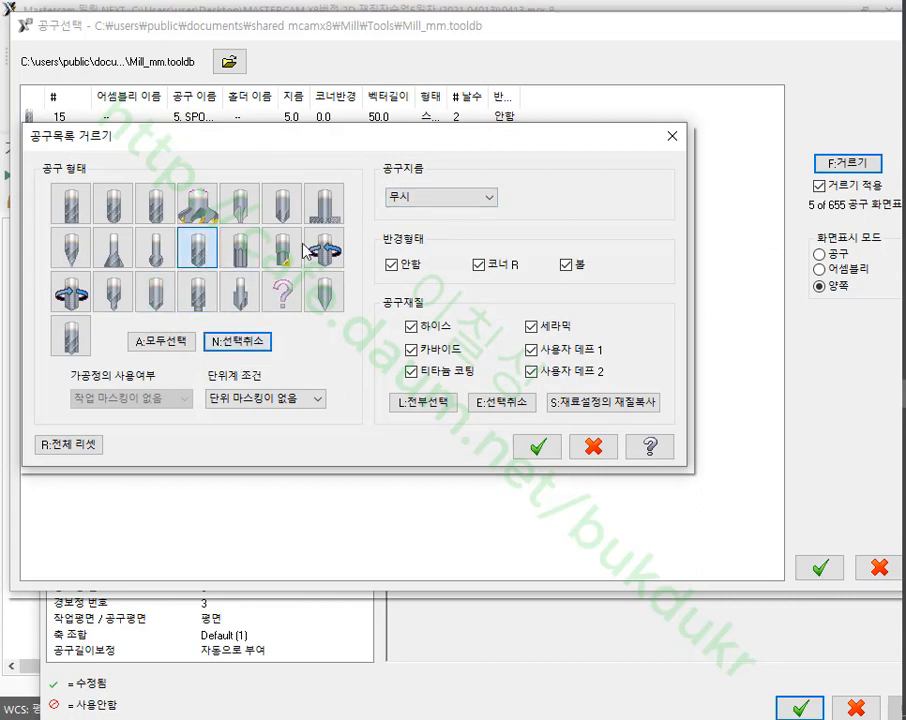
click(472, 198)
click(436, 225)
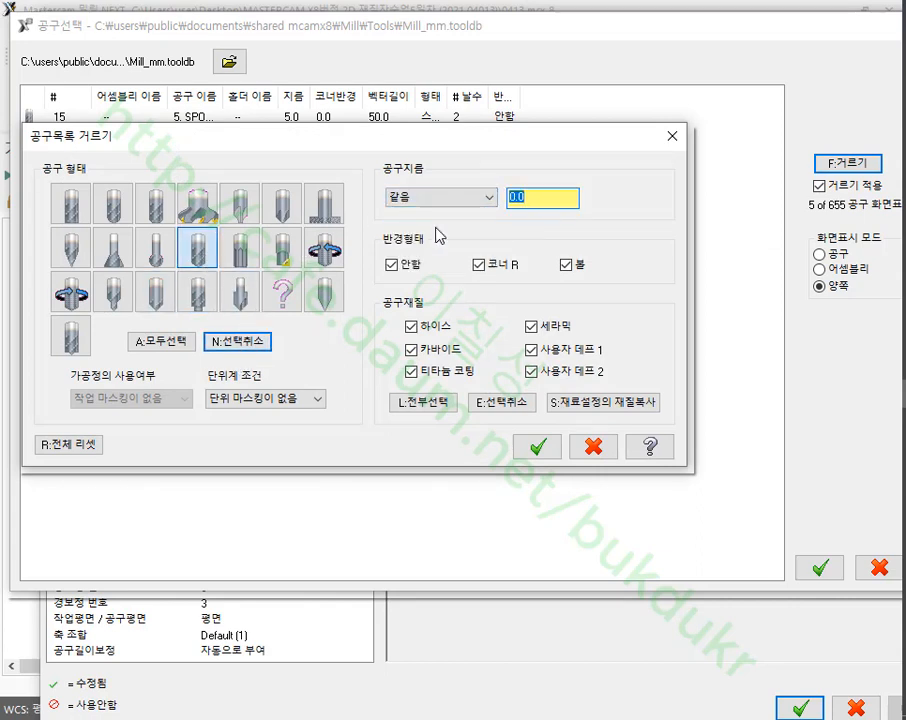
text(6.8)
click(538, 446)
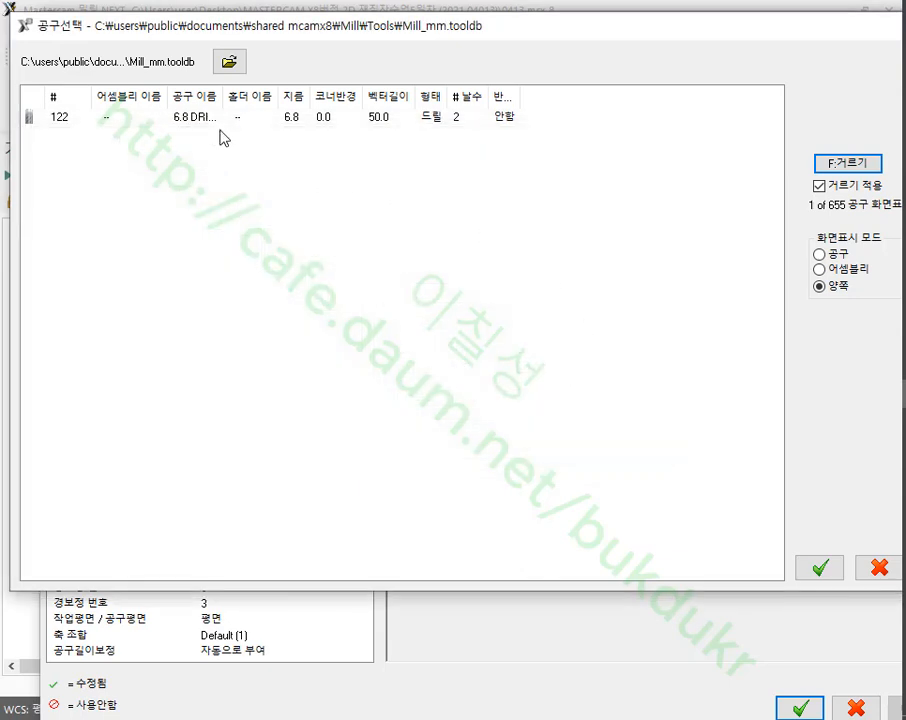
double_click(466, 118)
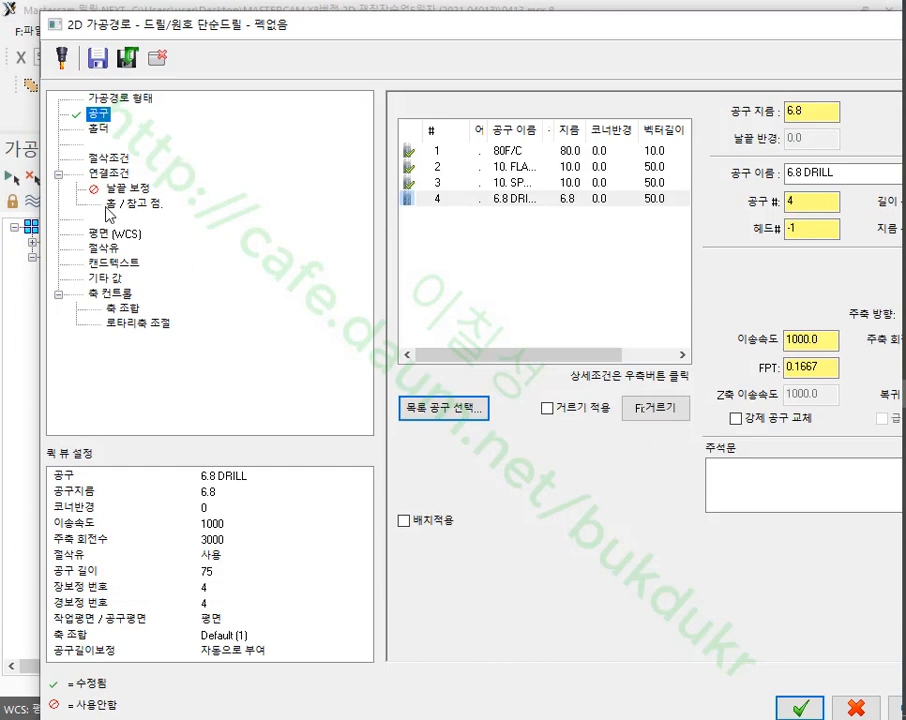
- Set the drilling cycle to peck drill (펙드릴) with a Peck value of 2.0
click(112, 158)
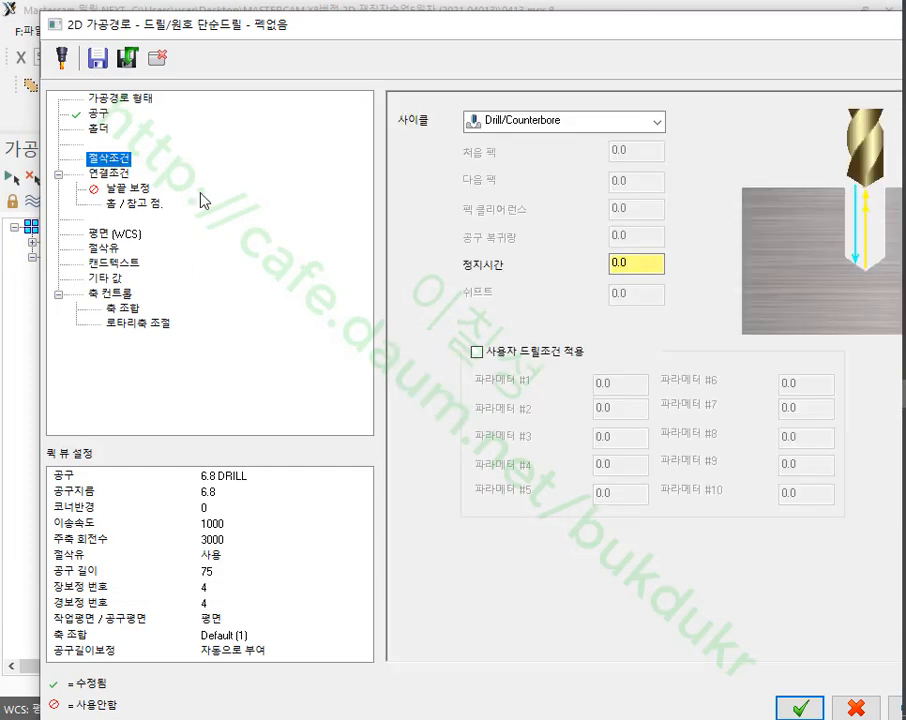
click(566, 121)
click(516, 155)
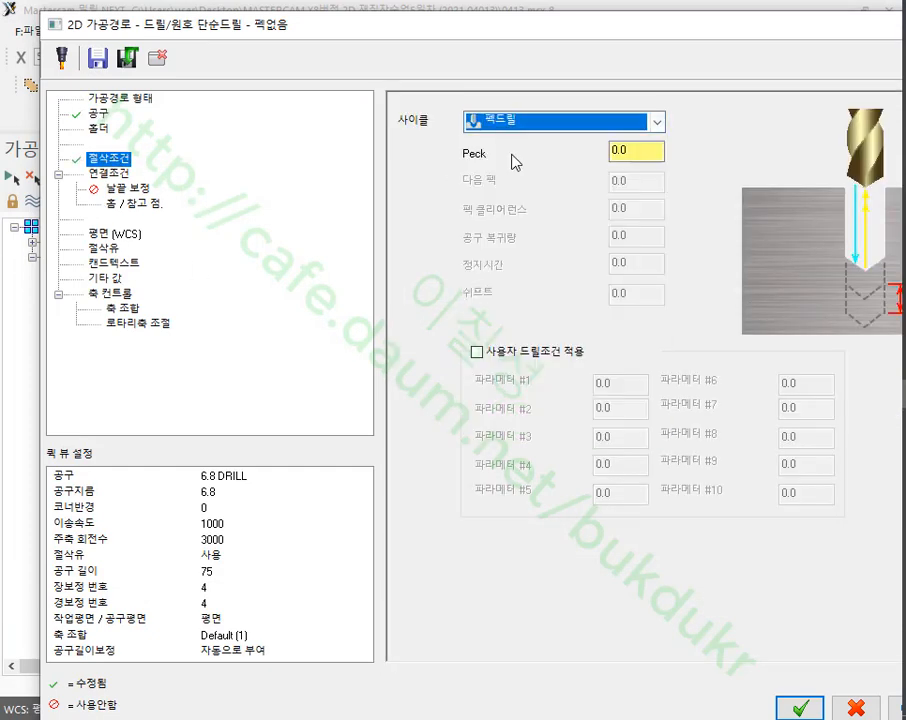
click(614, 150)
double_click(614, 150)
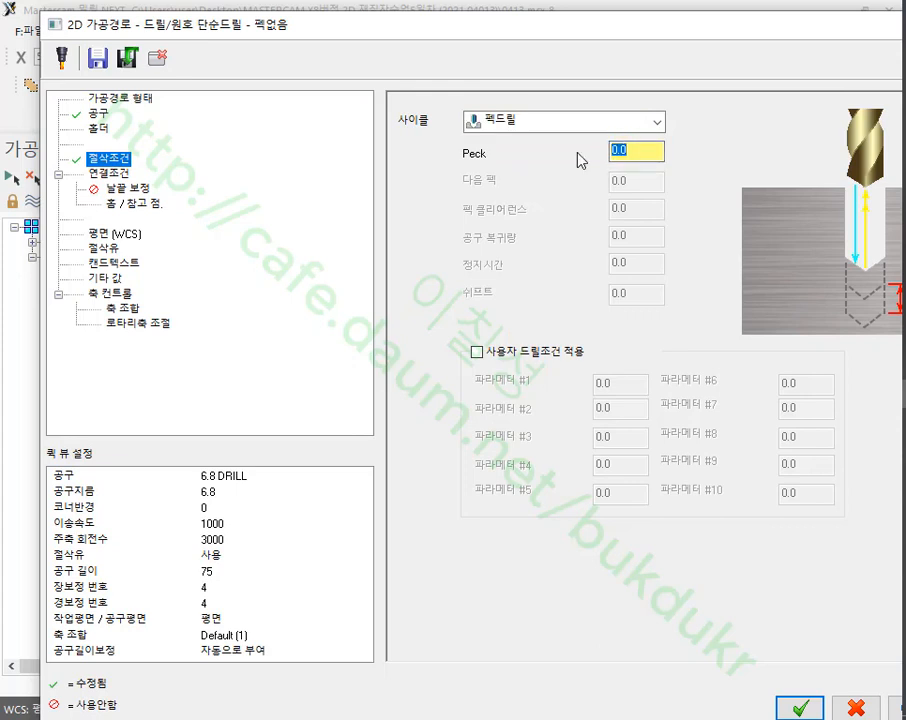
text(2)
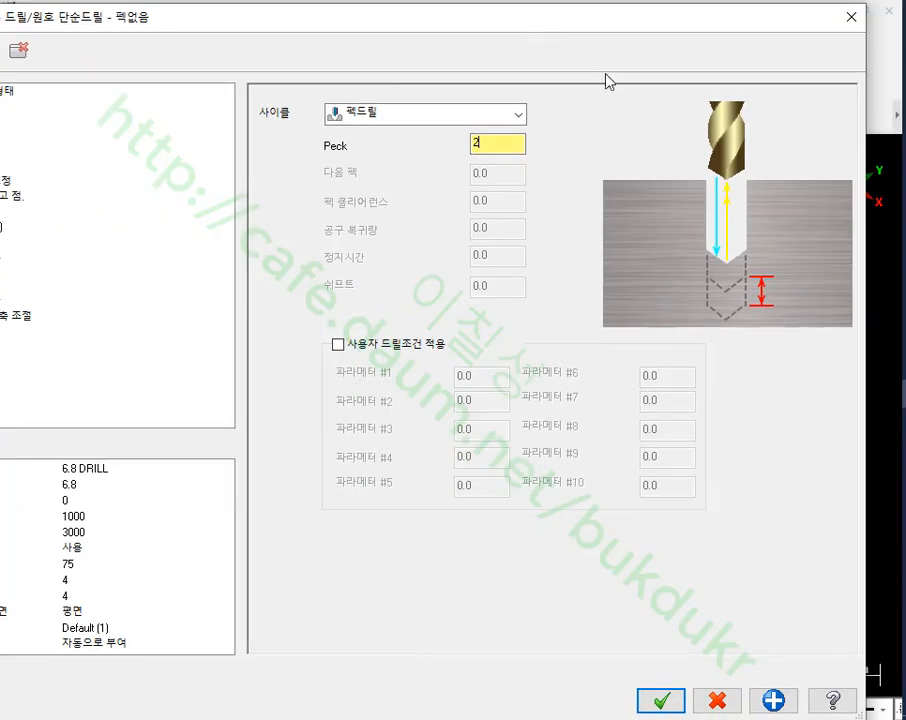
text(.0)
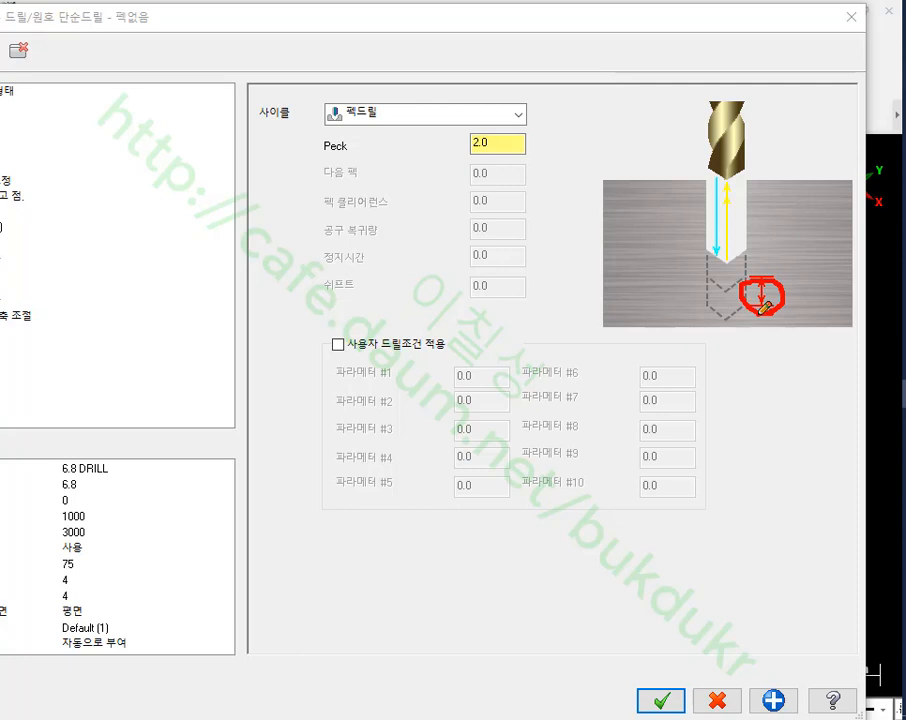
mouse_move(758, 182)
mouse_down()
mouse_move(761, 258)
mouse_move(768, 244)
mouse_up()
mouse_move(805, 298)
mouse_down()
mouse_move(806, 218)
mouse_move(832, 309)
mouse_up()
mouse_move(845, 360)
mouse_down()
mouse_move(846, 273)
mouse_move(870, 297)
mouse_up()
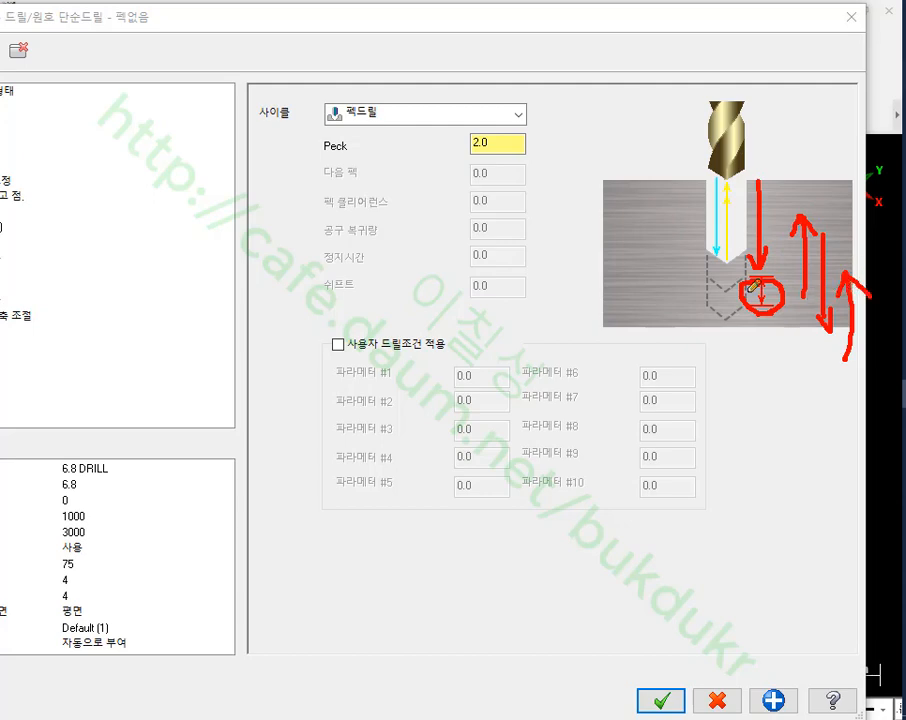
drag(697, 270, 811, 270)
drag(726, 309, 806, 317)
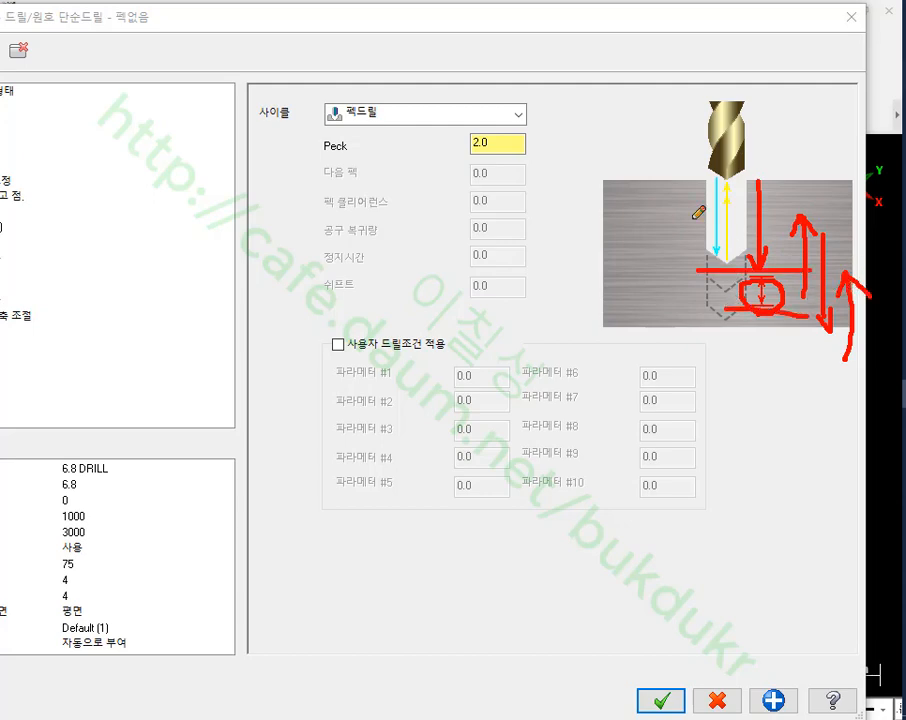
right_click(419, 73)
click(457, 279)
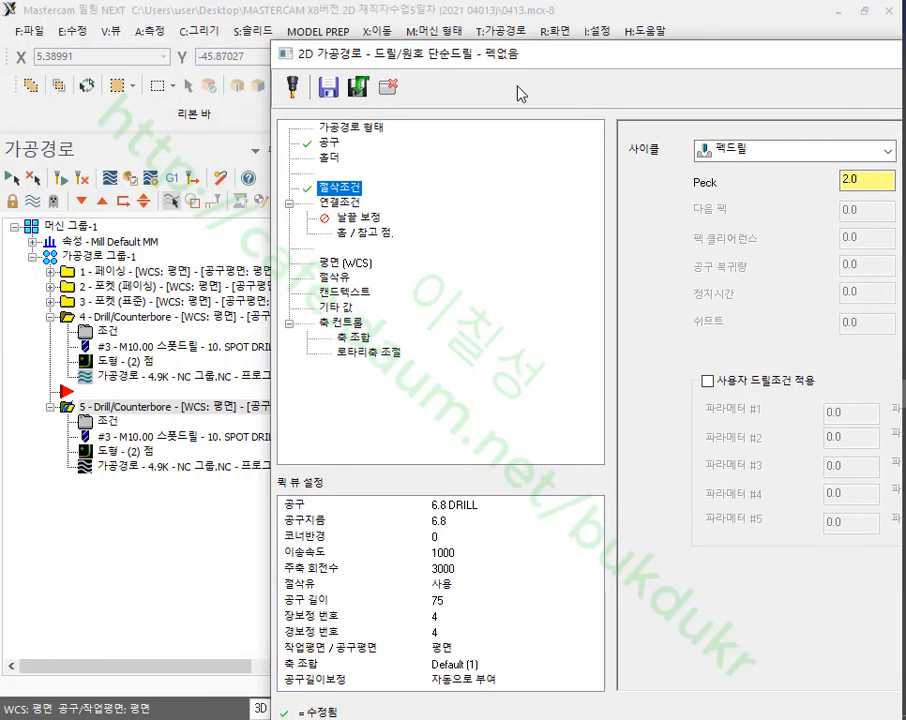
- Set the machining depth (가공깊이) in the linking parameters to an absolute value of -33.0 and accept the operation parameters
click(345, 203)
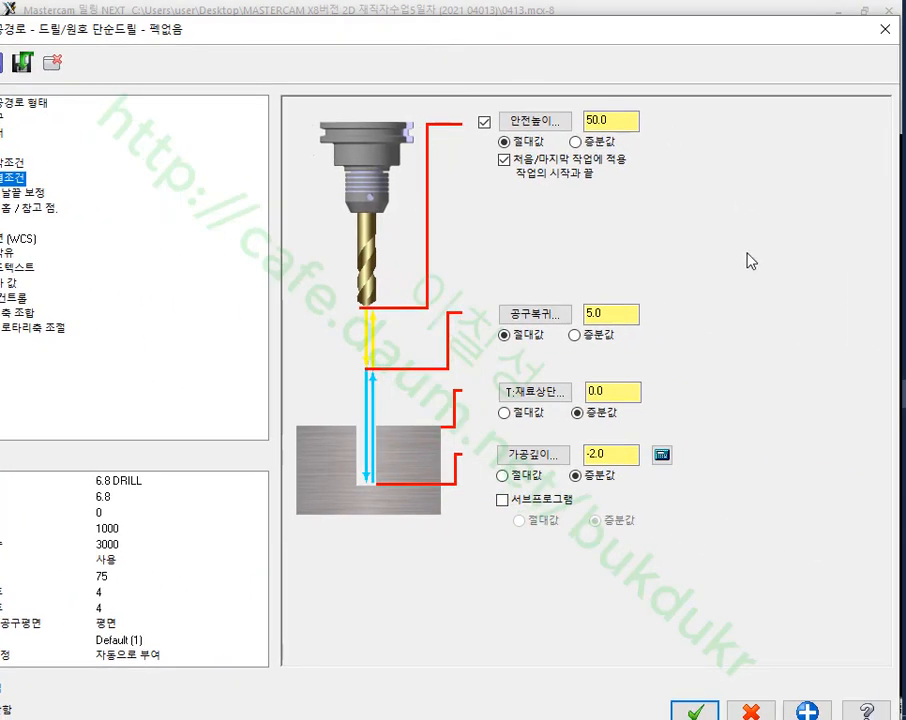
click(503, 476)
drag(607, 457, 546, 461)
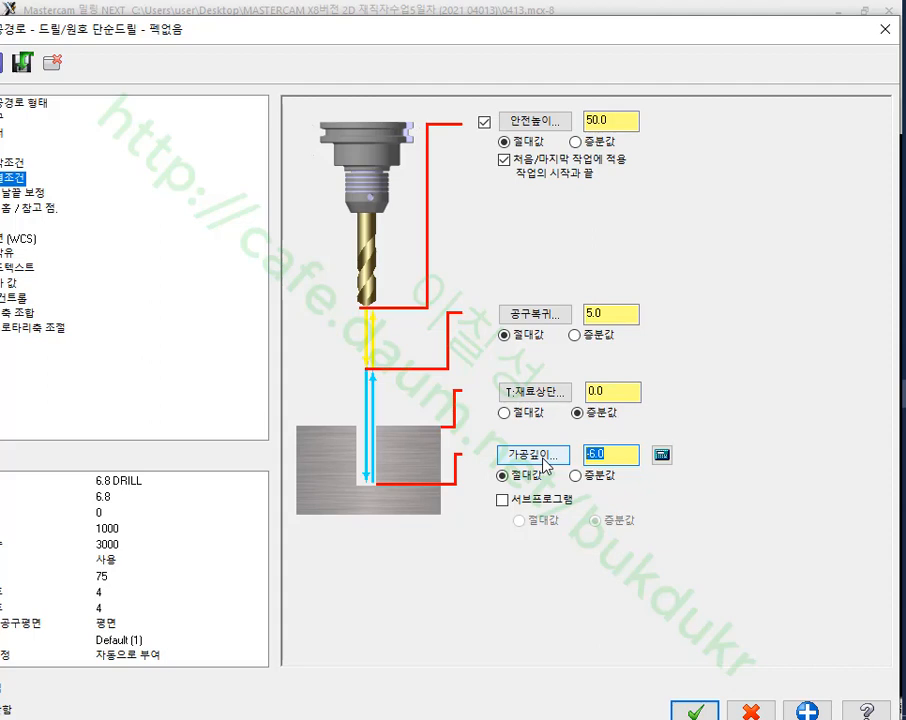
text(-)
key(Return)
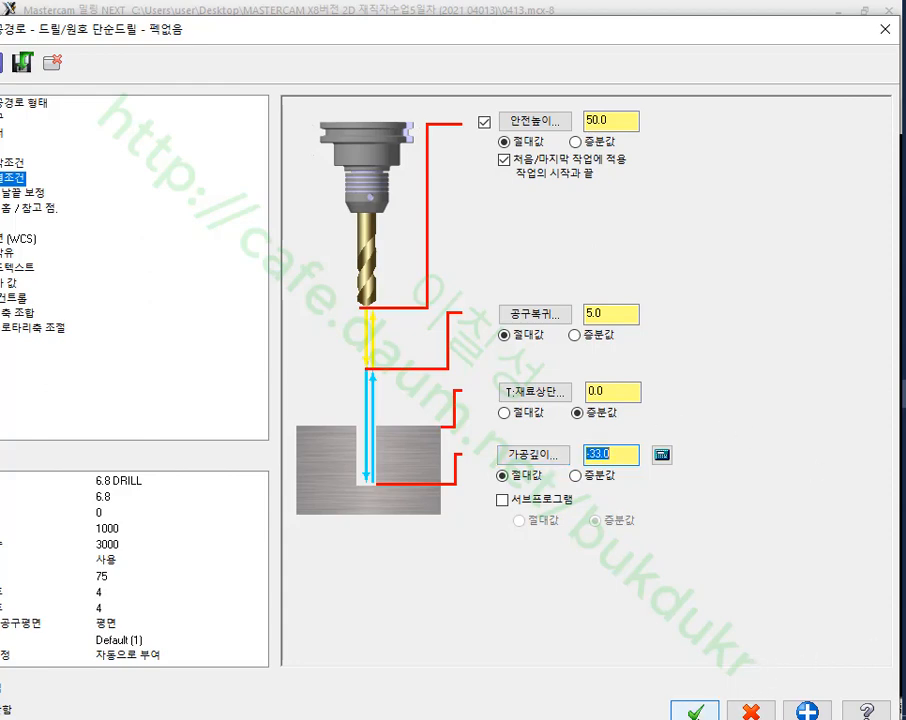
click(695, 712)
- Regenerate the peck drill toolpath and show it in the front view (WCS)
click(72, 176)
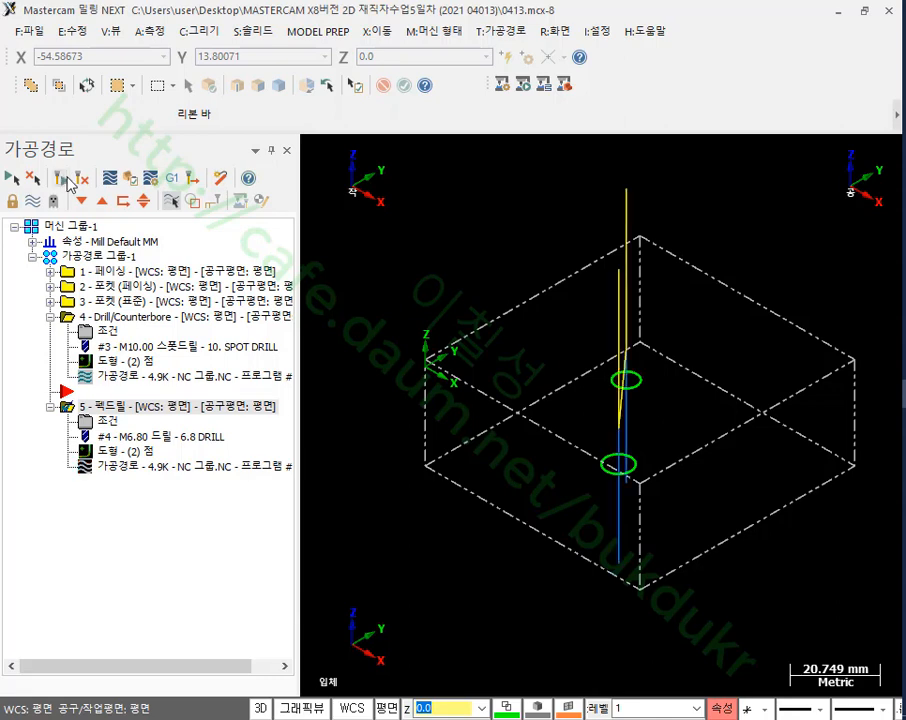
right_click(538, 199)
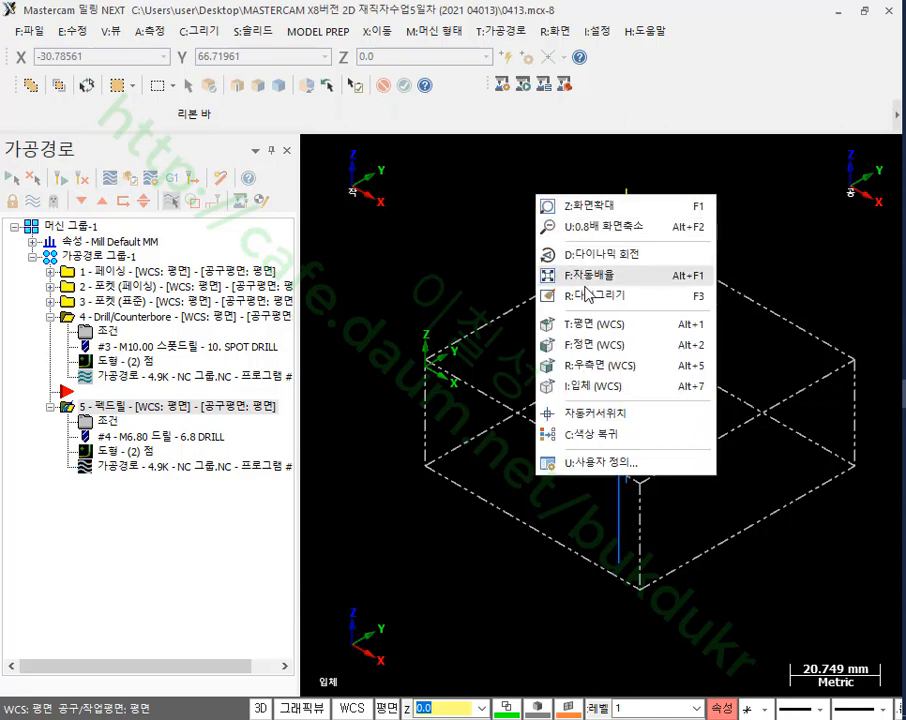
click(594, 344)
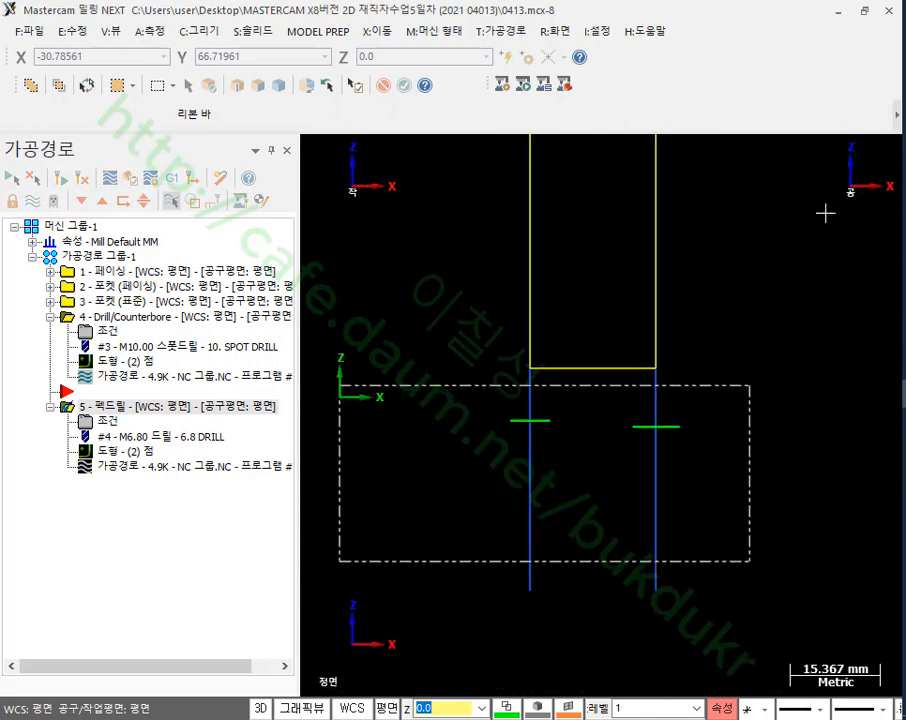
mouse_move(622, 492)
mouse_down()
mouse_move(640, 622)
mouse_move(722, 556)
mouse_move(645, 600)
mouse_up()
mouse_move(490, 612)
mouse_down()
mouse_move(461, 466)
mouse_move(578, 497)
mouse_move(452, 589)
mouse_up()
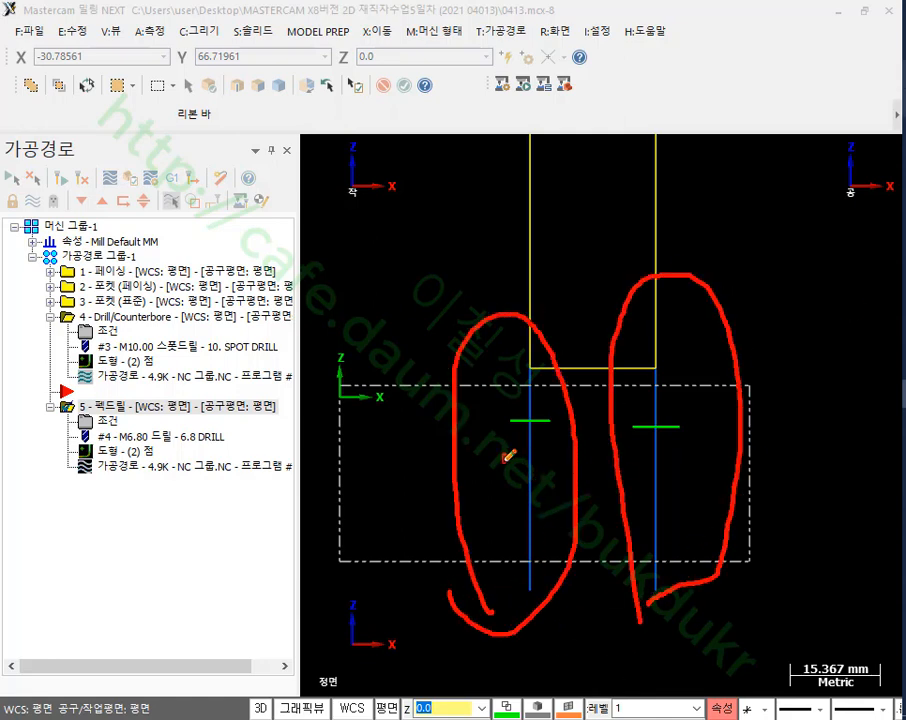
drag(506, 458, 585, 457)
drag(531, 380, 541, 455)
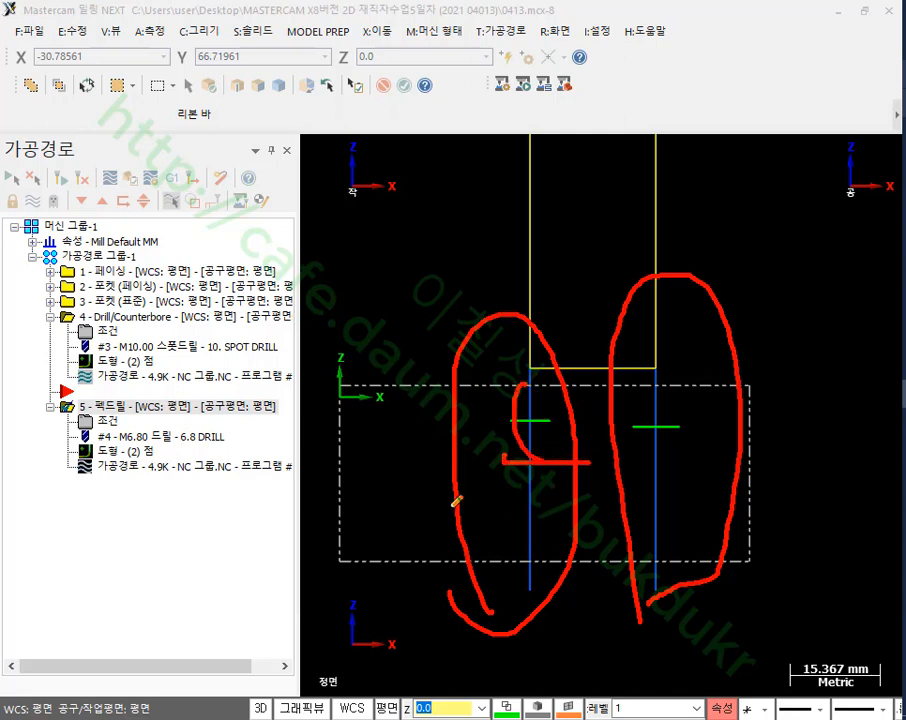
mouse_move(340, 468)
mouse_down()
mouse_move(390, 466)
mouse_move(392, 487)
mouse_move(530, 478)
mouse_move(520, 530)
mouse_up()
click(458, 490)
right_click(843, 190)
click(805, 397)
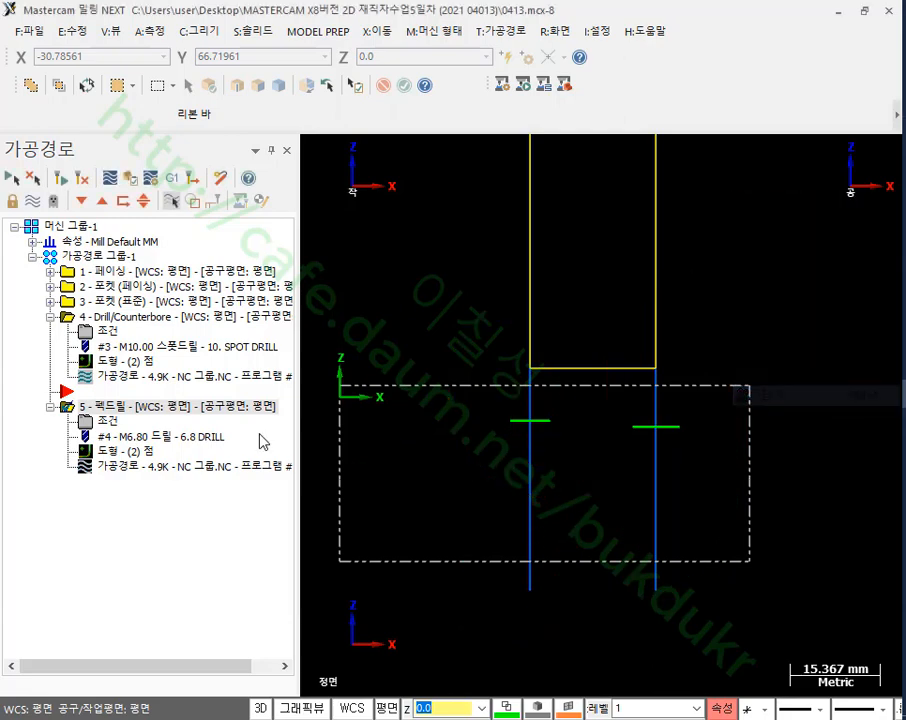
click(110, 421)
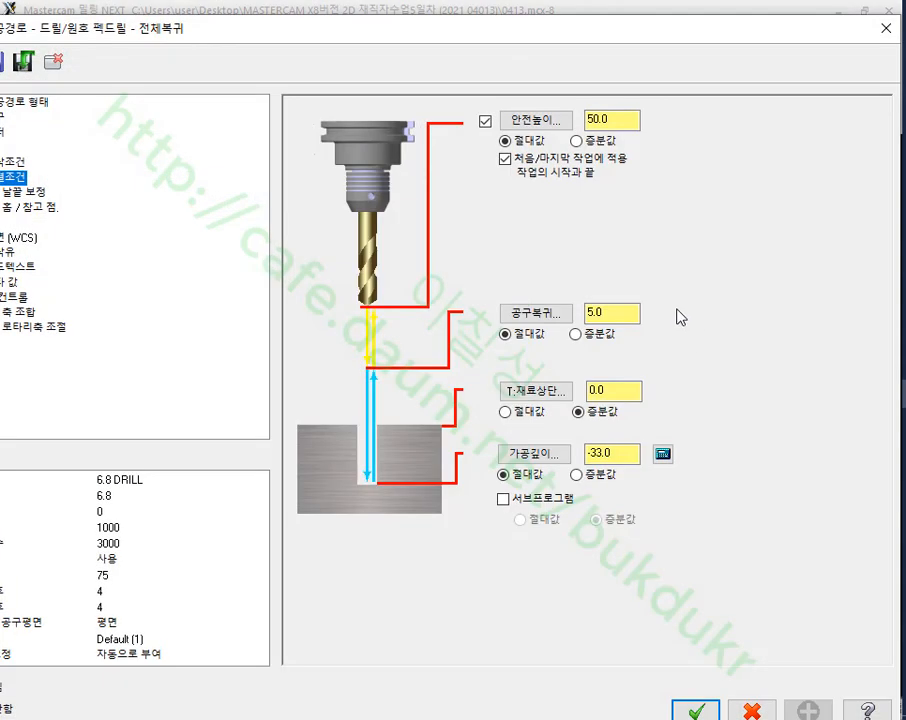
click(886, 28)
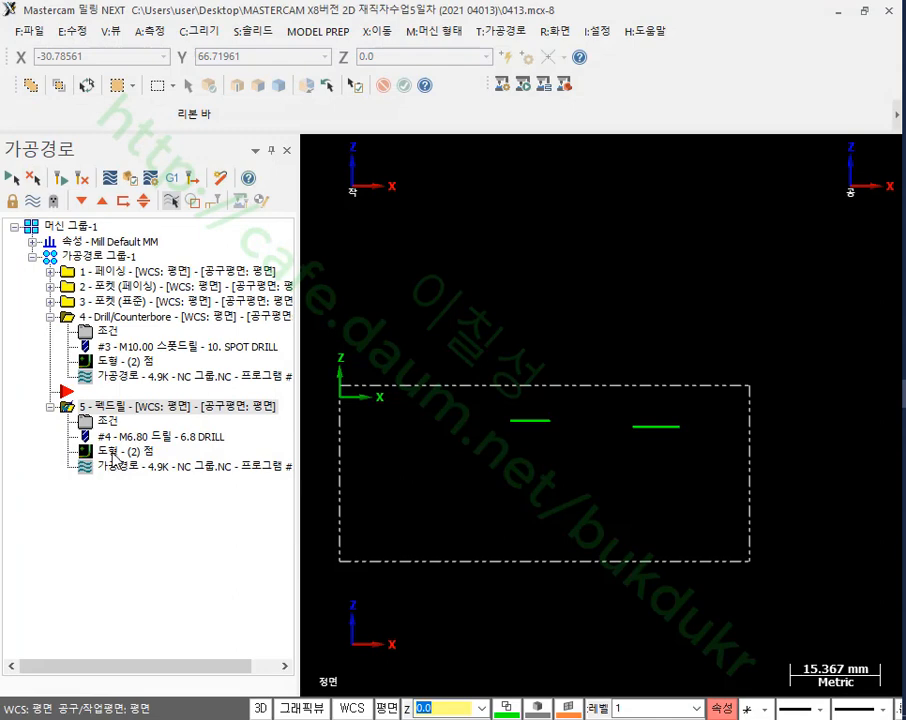
click(904, 72)
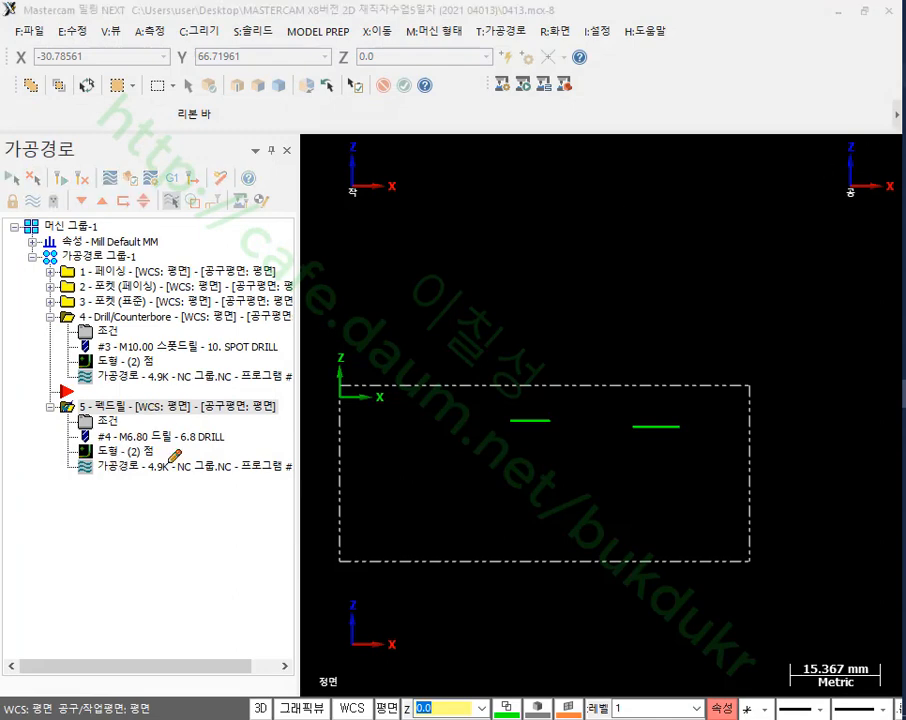
mouse_move(174, 456)
mouse_down()
mouse_move(185, 418)
mouse_move(182, 478)
mouse_up()
right_click(730, 253)
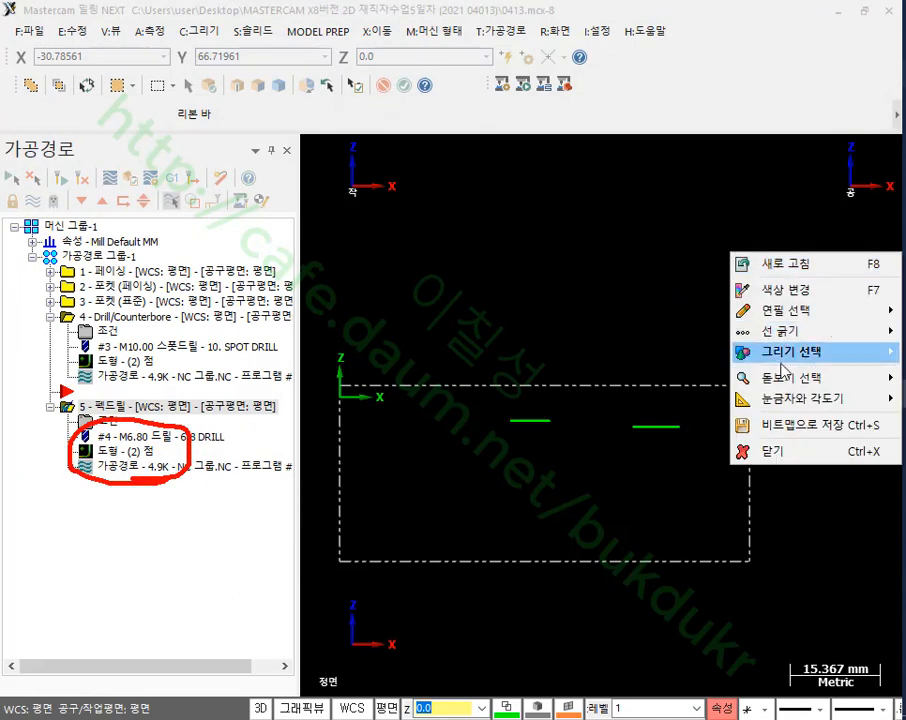
click(774, 455)
- Open the peck drill operation's drill point manager and check which hole each of its points marks
click(110, 451)
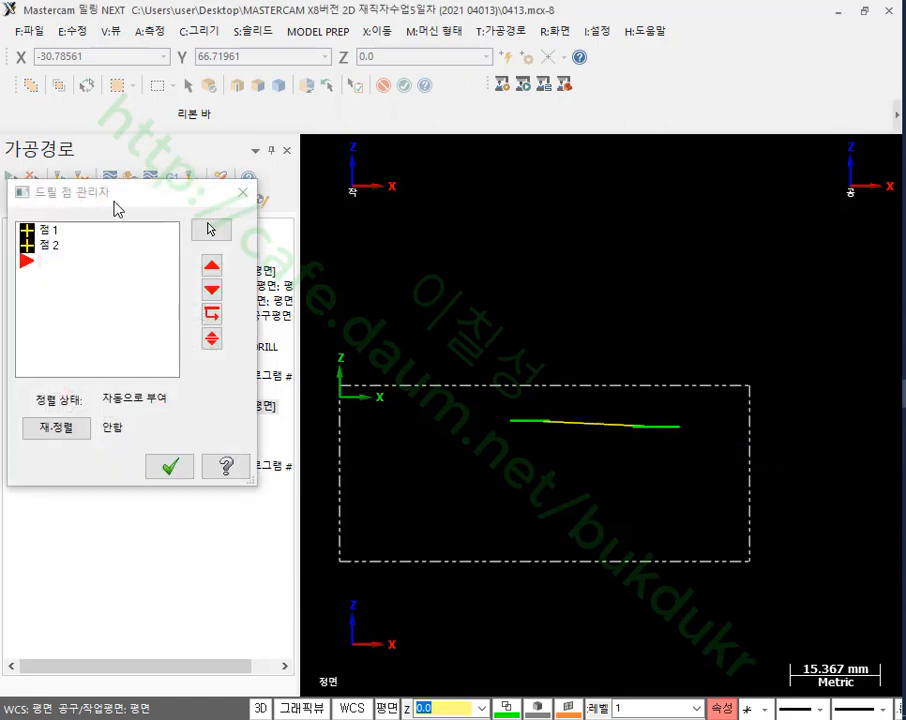
drag(114, 209, 700, 36)
click(612, 72)
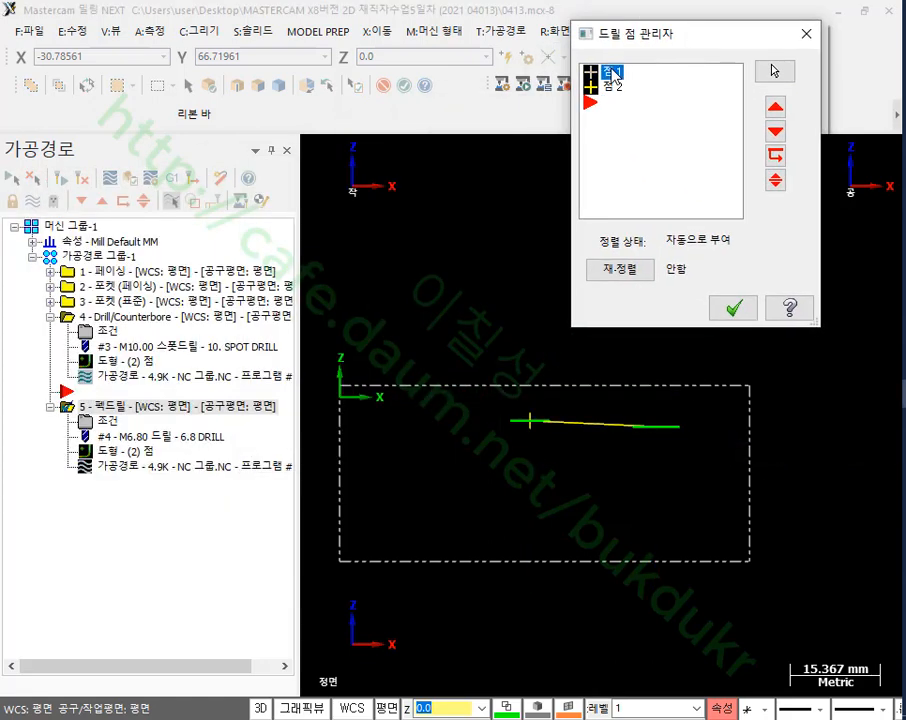
click(612, 88)
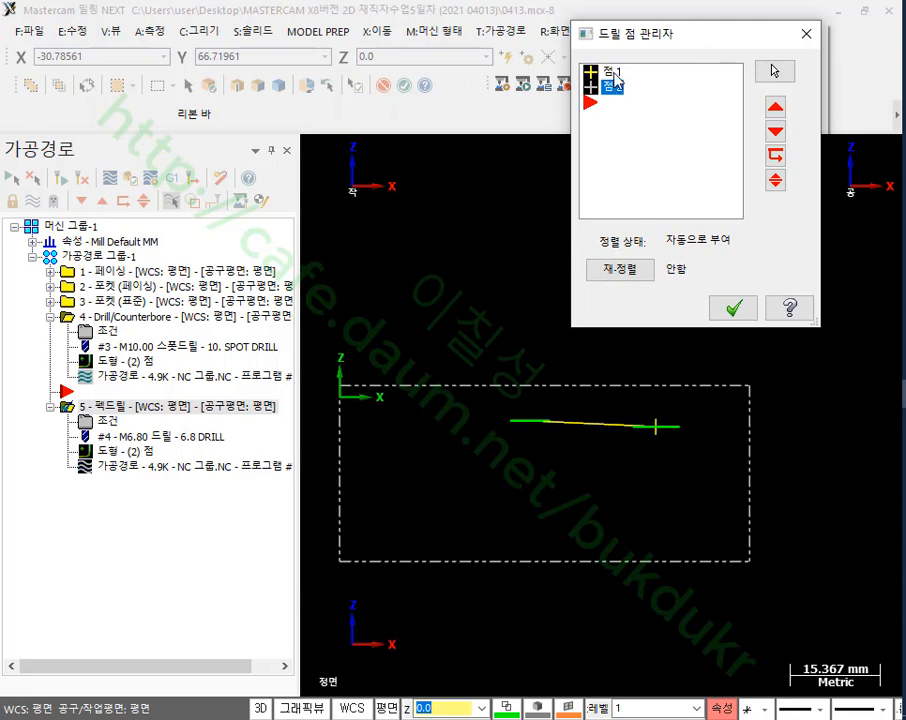
- Override the depth (깊이) of drill point 1 (점 1) with an absolute value of -12.04
click(609, 72)
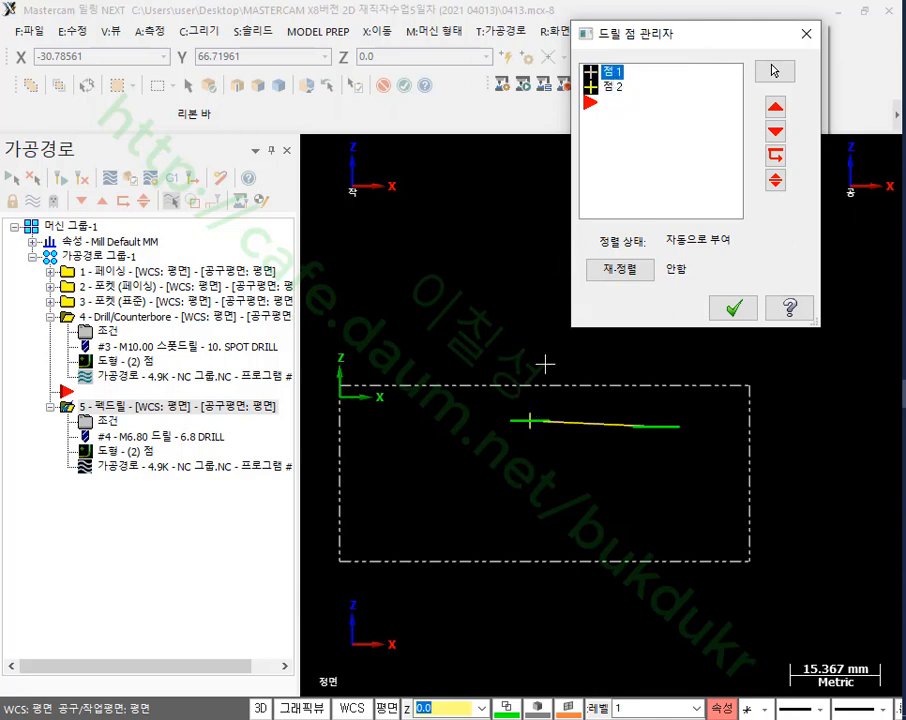
right_click(615, 76)
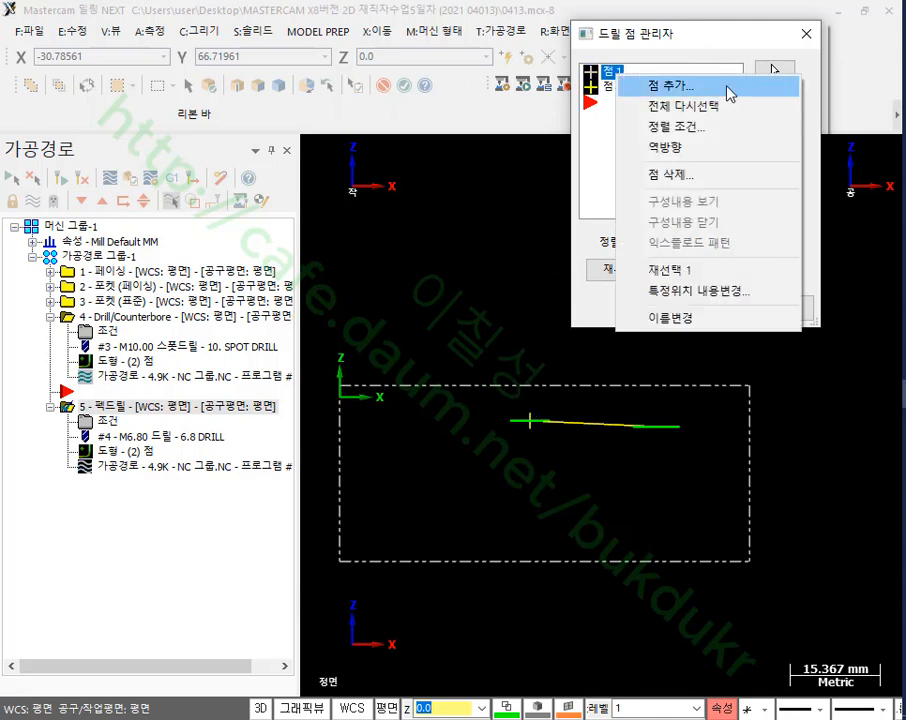
click(706, 292)
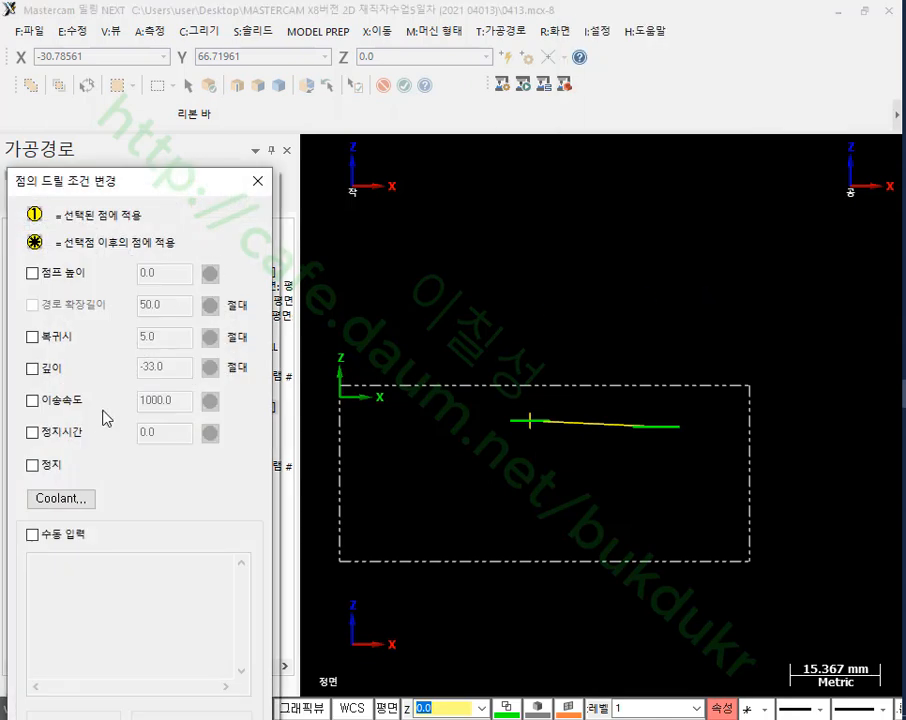
click(45, 372)
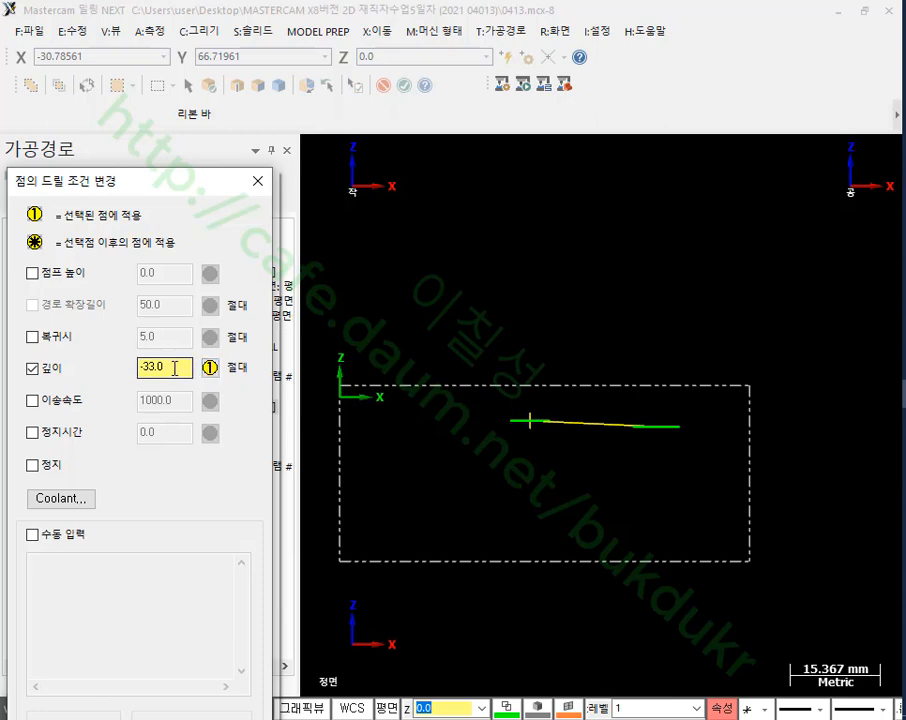
drag(174, 366, 105, 372)
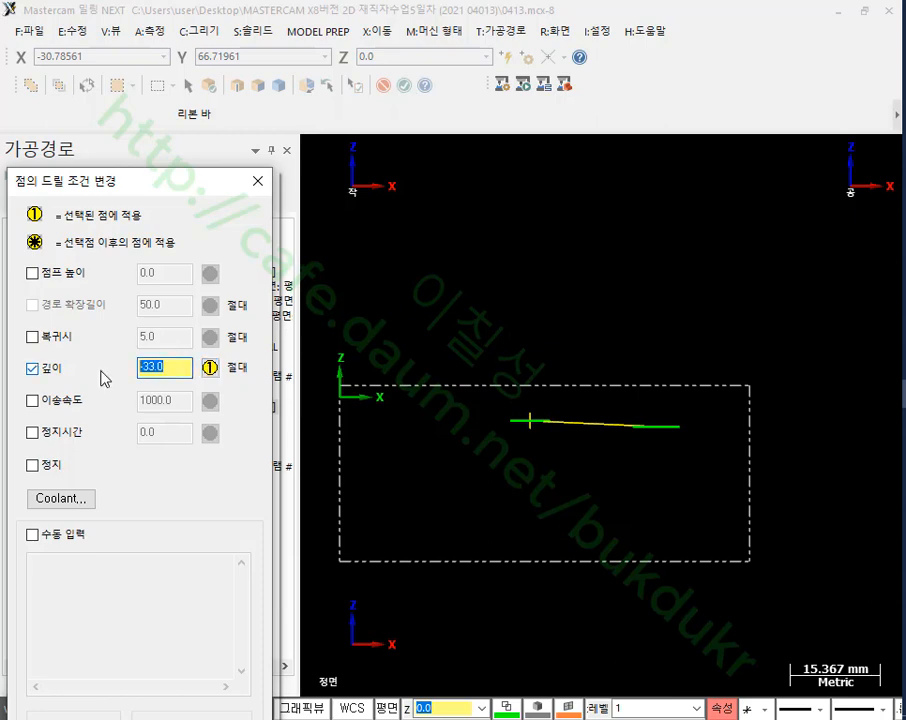
text(-)
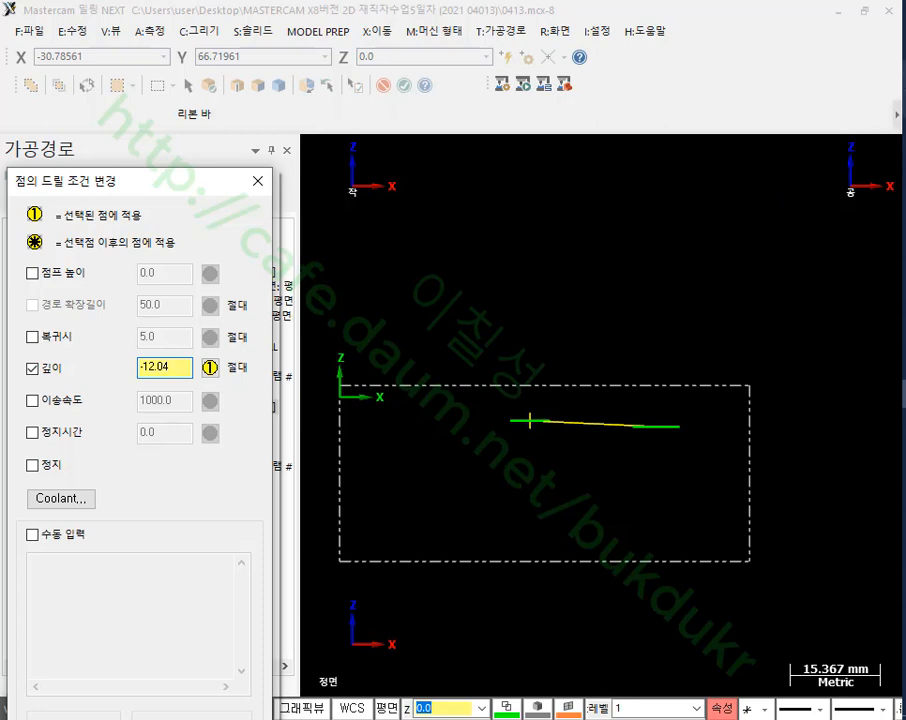
key(ctrl+2)
mouse_move(503, 60)
mouse_down()
mouse_move(496, 424)
mouse_move(527, 470)
mouse_move(613, 540)
mouse_move(732, 445)
mouse_move(750, 24)
mouse_up()
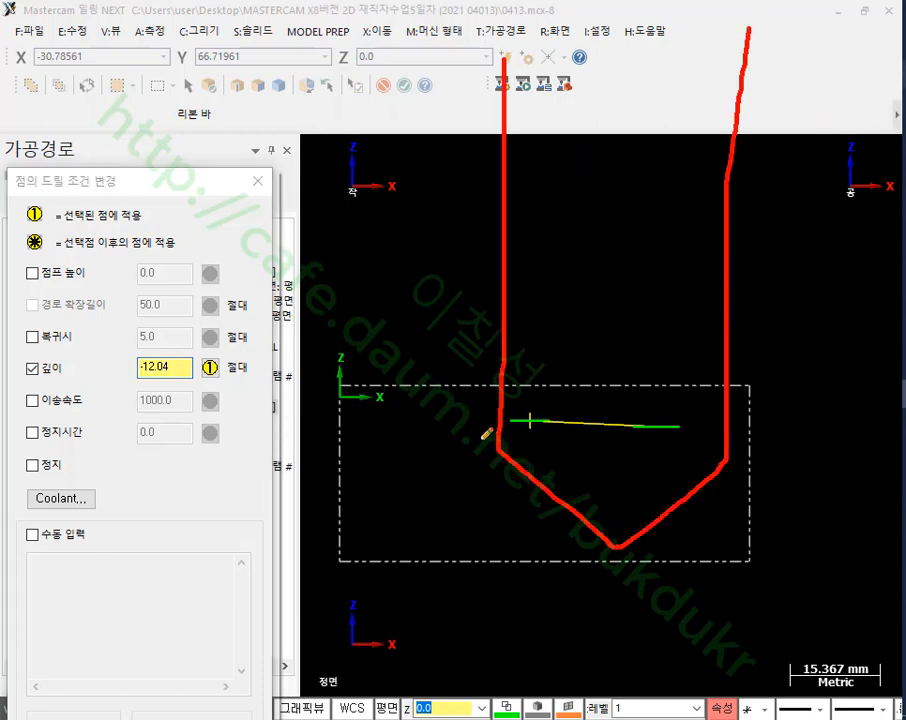
drag(465, 440, 811, 439)
drag(305, 276, 345, 271)
drag(370, 262, 371, 318)
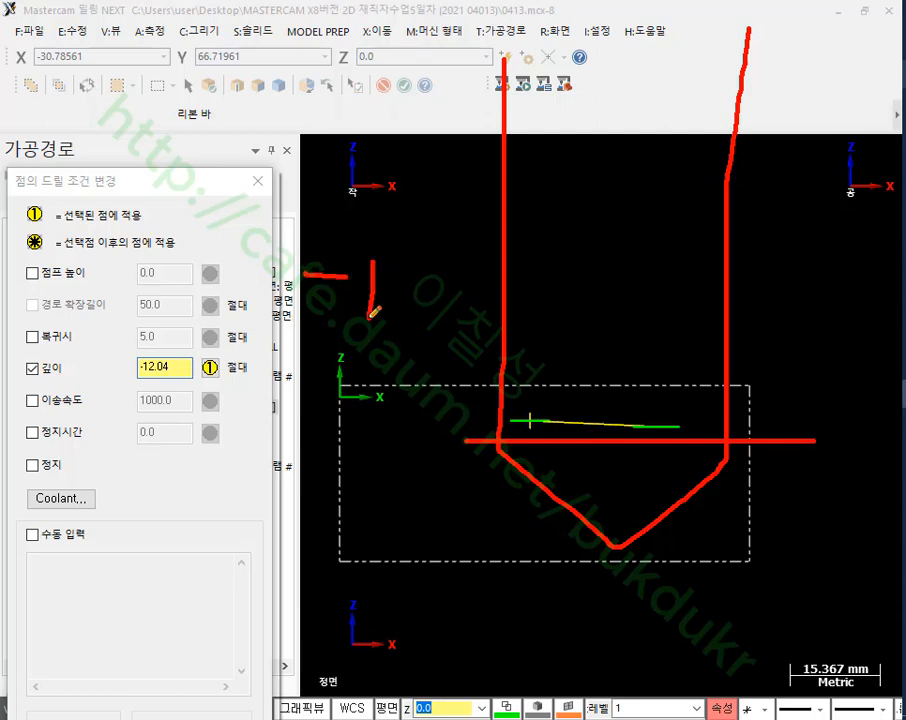
drag(404, 255, 405, 297)
drag(541, 554, 723, 546)
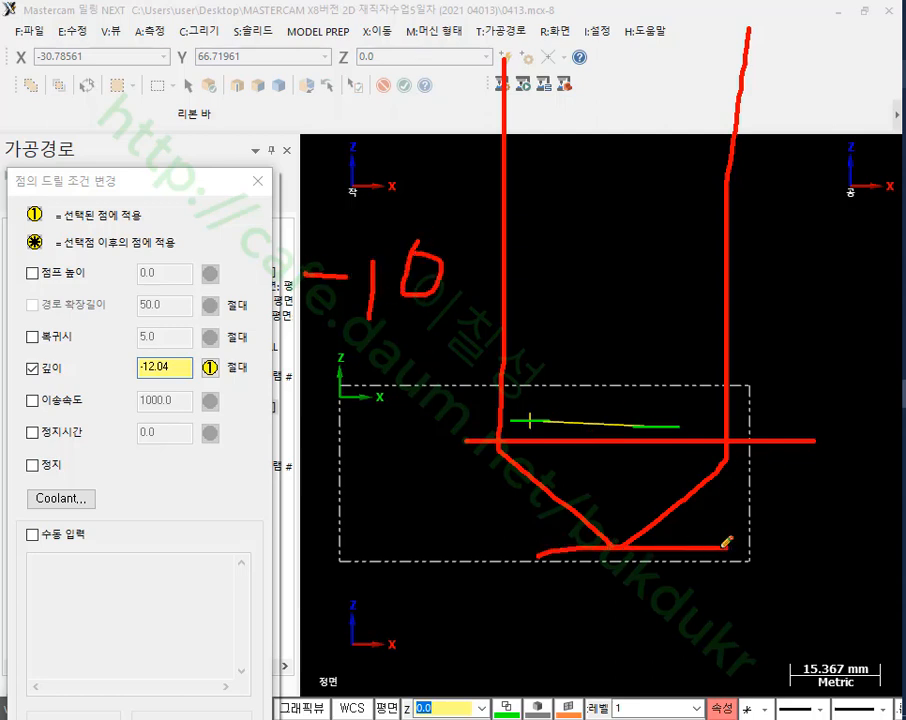
drag(196, 470, 112, 565)
click(167, 590)
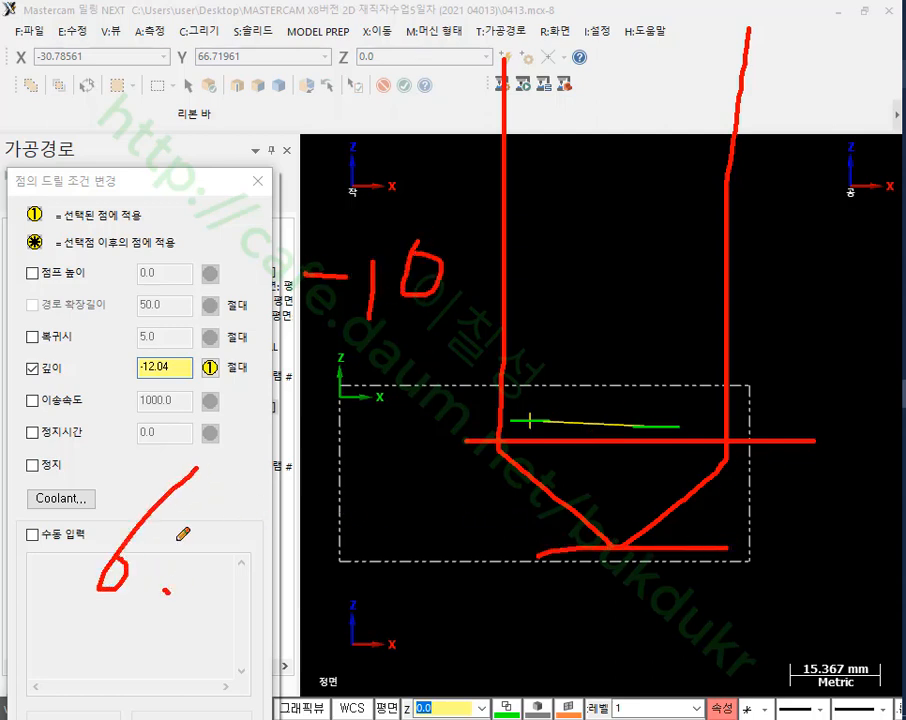
mouse_move(190, 532)
mouse_down()
mouse_move(205, 543)
mouse_move(189, 530)
mouse_up()
mouse_move(303, 532)
mouse_down()
mouse_move(256, 577)
mouse_move(297, 580)
mouse_move(335, 547)
mouse_up()
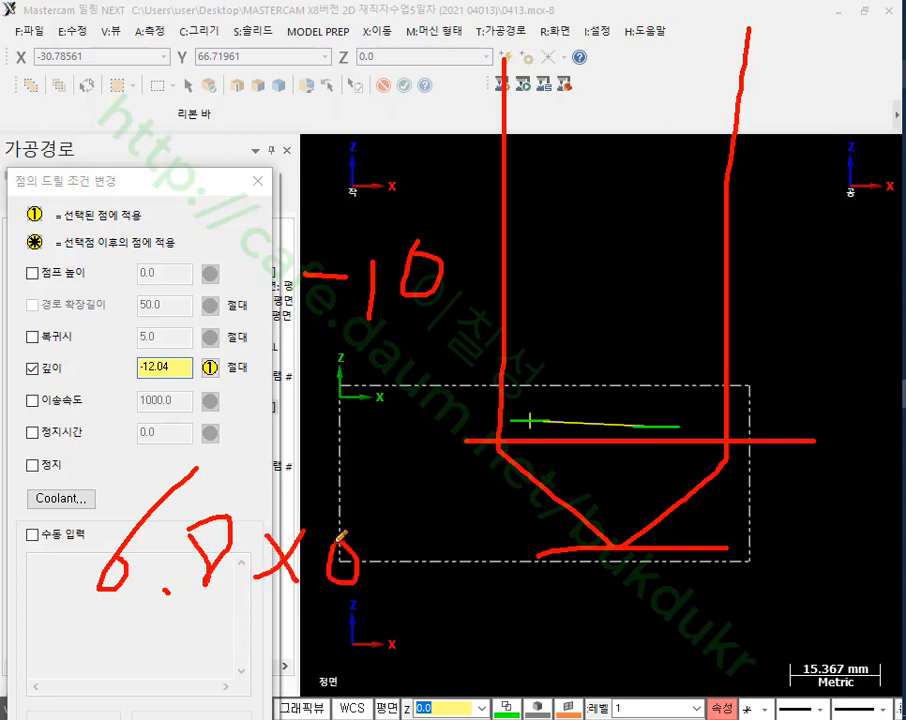
drag(405, 581, 406, 597)
drag(412, 540, 414, 583)
mouse_move(212, 558)
mouse_down()
mouse_move(222, 598)
mouse_move(207, 572)
mouse_up()
mouse_move(757, 451)
mouse_down()
mouse_move(763, 549)
mouse_move(792, 538)
mouse_move(795, 553)
mouse_up()
mouse_move(602, 530)
mouse_down()
mouse_move(640, 511)
mouse_move(659, 521)
mouse_up()
drag(591, 468, 595, 498)
drag(603, 468, 606, 500)
mouse_move(632, 462)
mouse_down()
mouse_move(636, 490)
mouse_move(630, 463)
mouse_up()
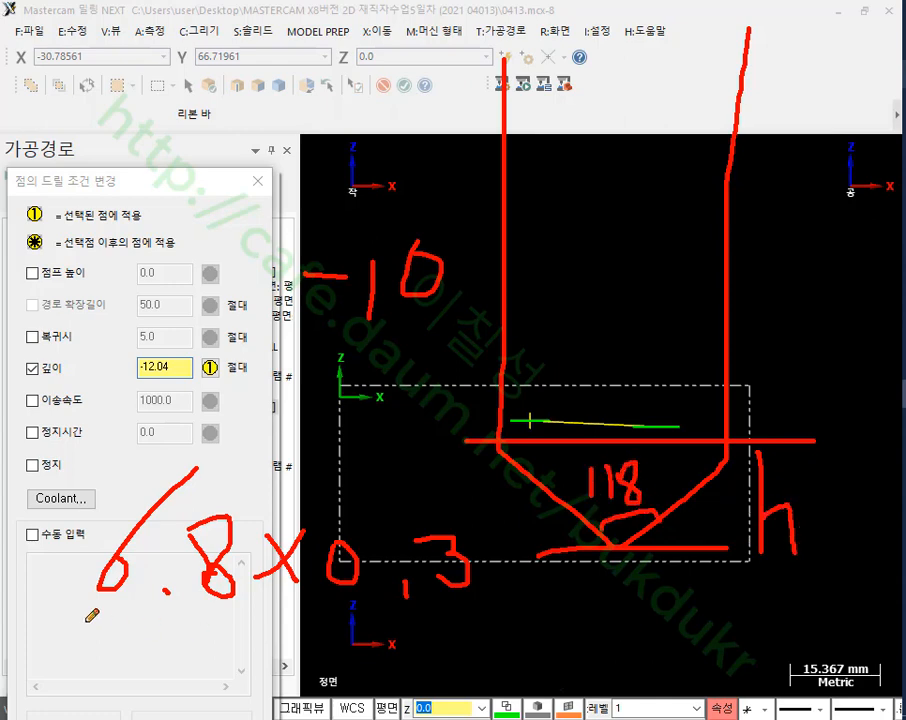
drag(86, 620, 480, 613)
mouse_move(578, 606)
mouse_down()
mouse_move(611, 645)
mouse_move(636, 652)
mouse_up()
drag(672, 612, 700, 625)
drag(760, 590, 789, 641)
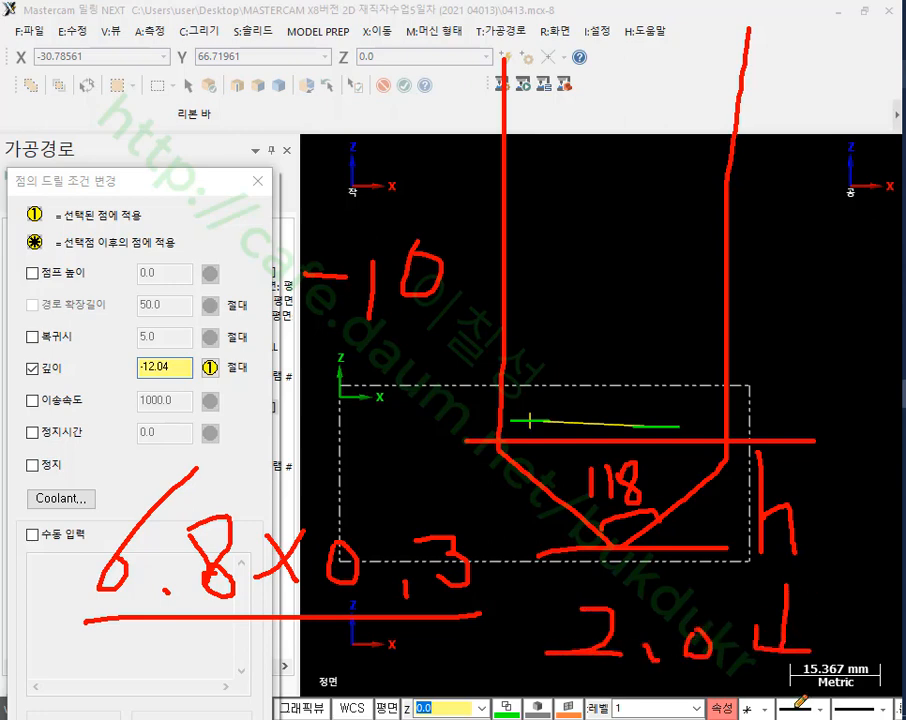
right_click(799, 264)
click(745, 464)
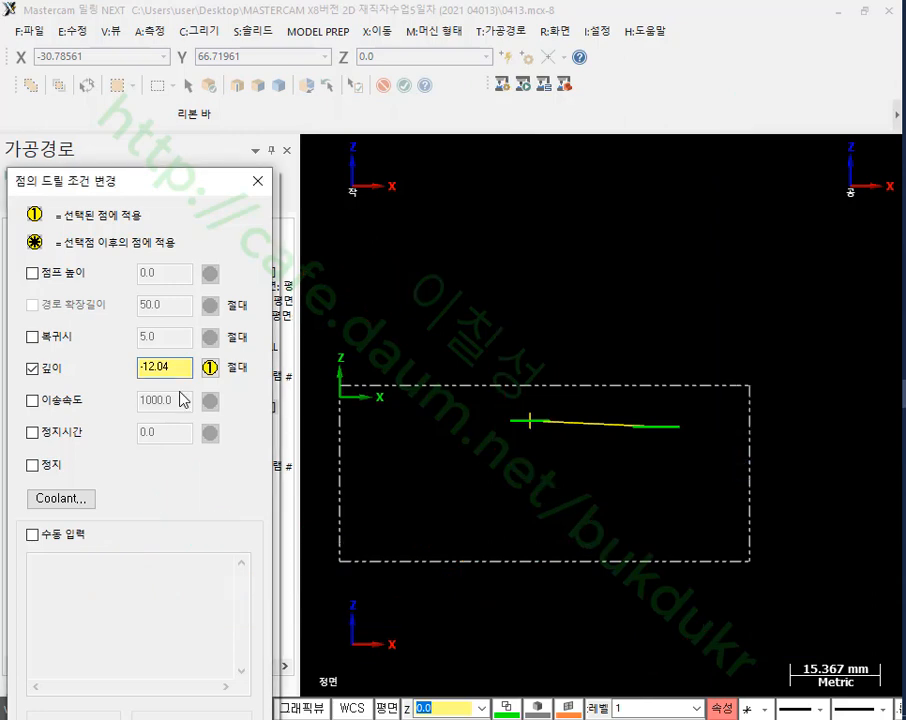
- Accept the changed drill conditions of the point and close the drill point manager
drag(233, 192, 553, 22)
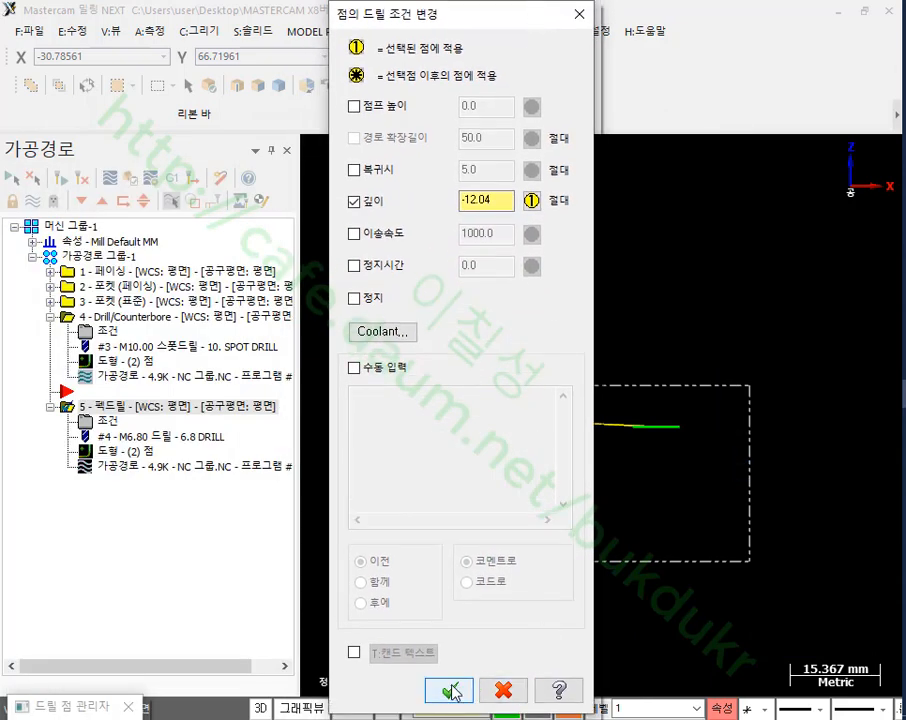
click(514, 688)
click(733, 308)
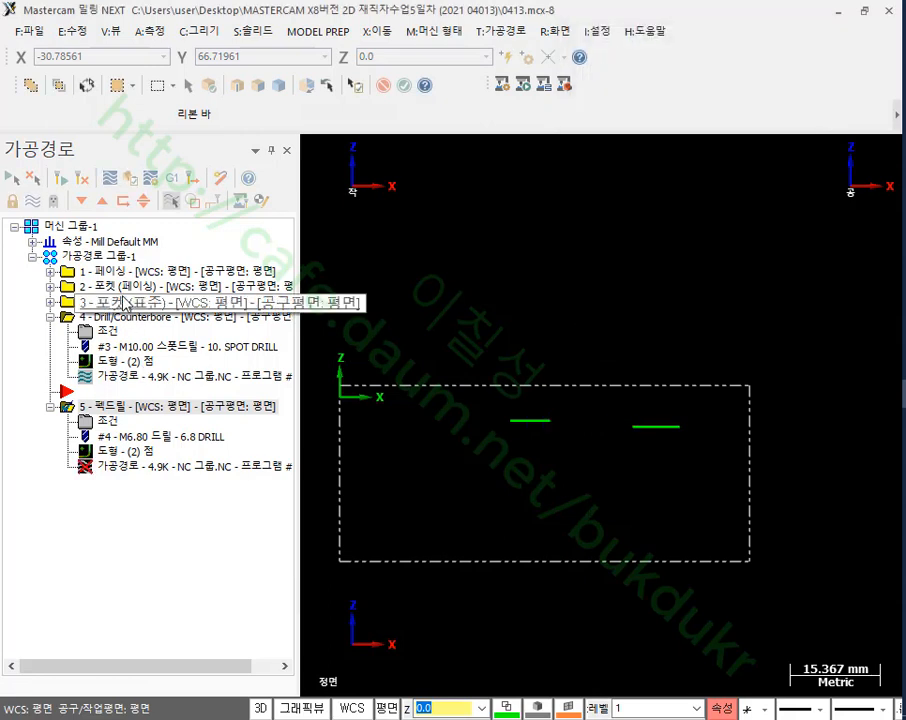
- Regenerate the peck drill toolpath and run through its backplot to check the depth at each hole
click(119, 467)
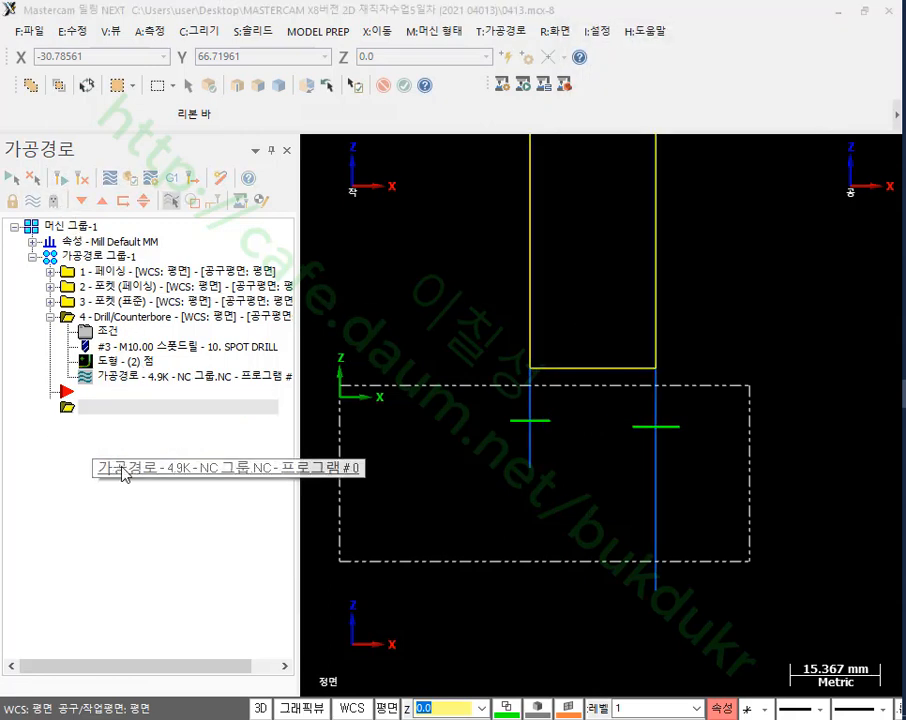
drag(528, 59, 249, 109)
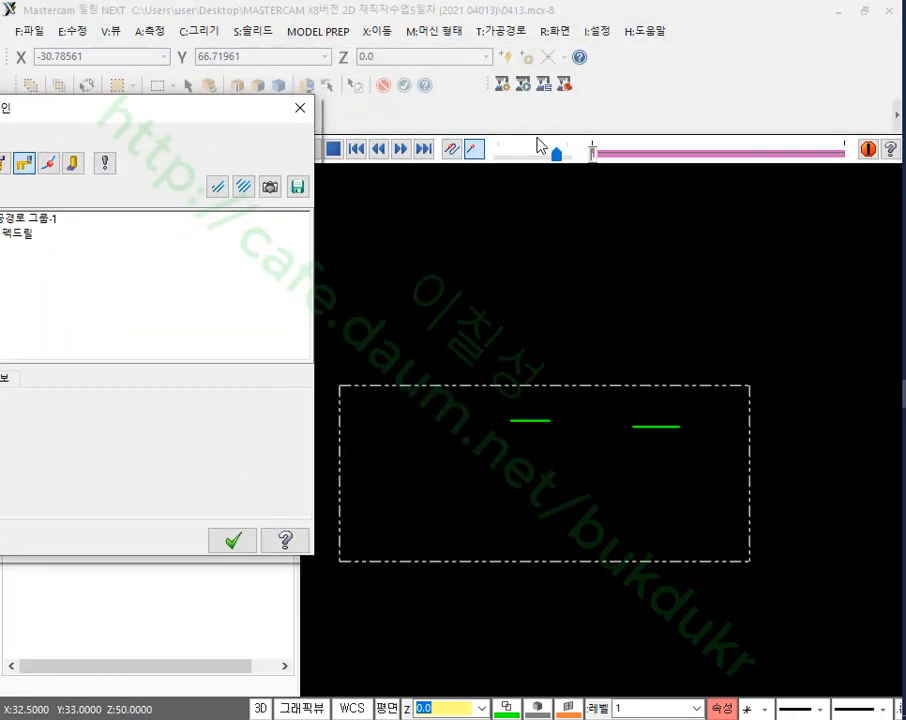
drag(591, 150, 825, 152)
click(233, 540)
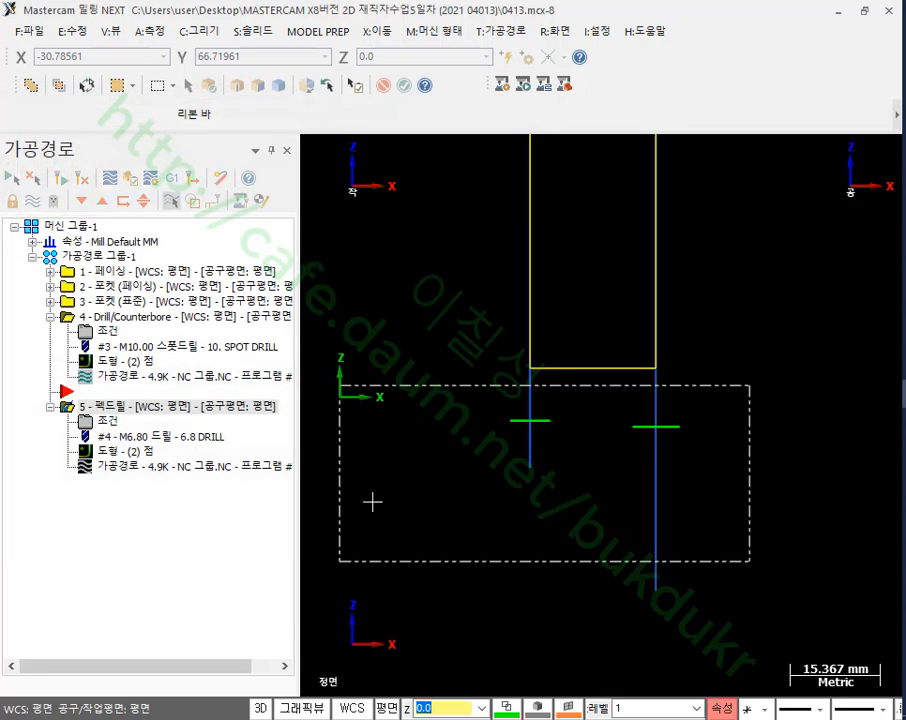
- Collapse the Drill/Counterbore operation and move the insert arrow below the peck drill operation
click(50, 317)
click(84, 203)
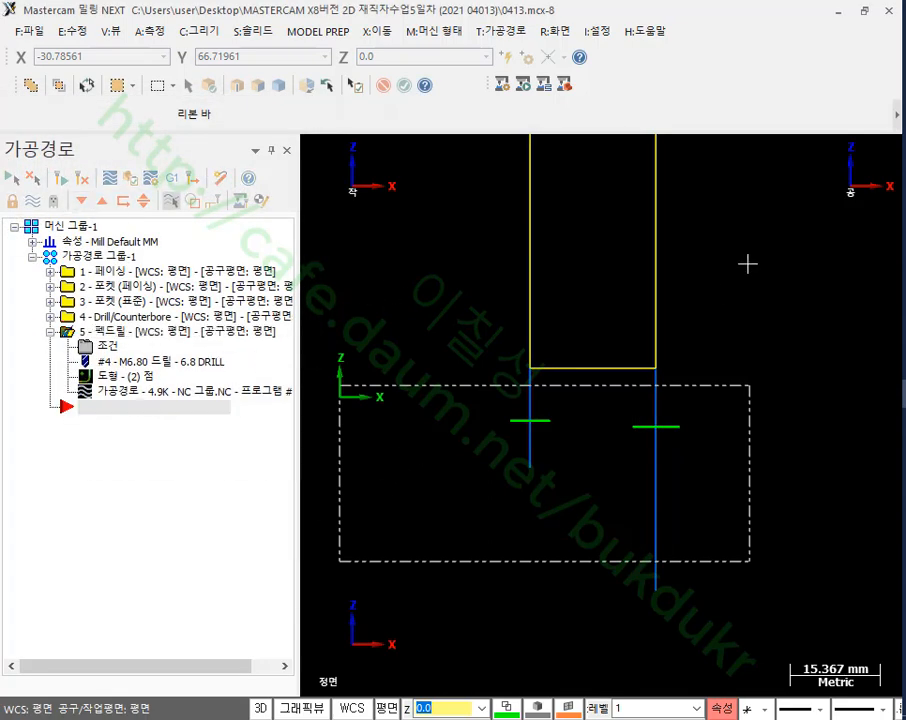
- Verify all operations of toolpath group 1 (가공경로 그룹-1) in Mastercam Simulator with translucent stock, and inspect the shallower drilled hole
click(118, 257)
click(133, 178)
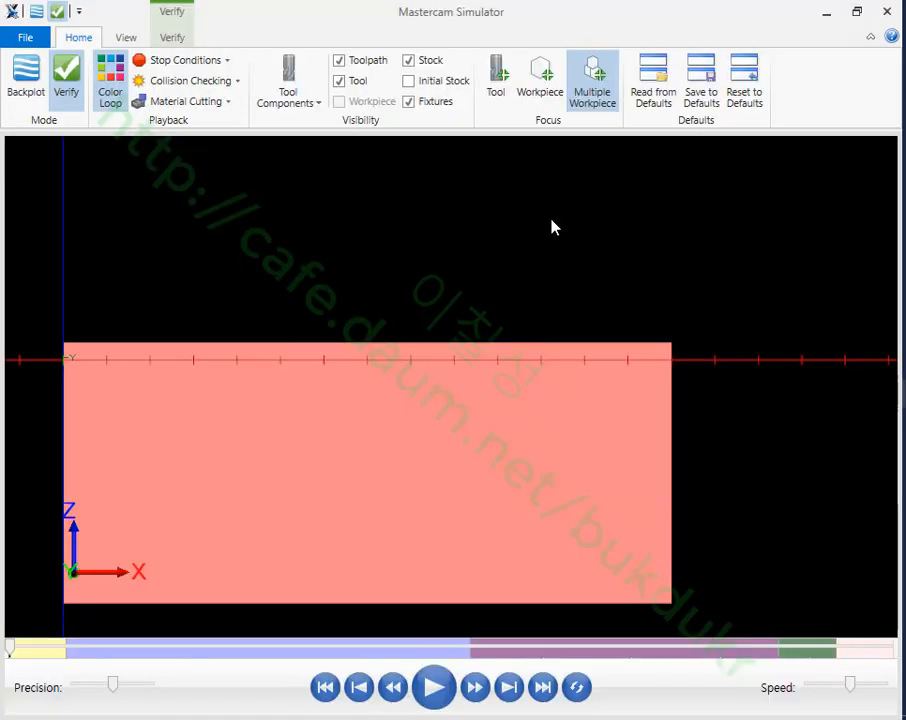
click(432, 63)
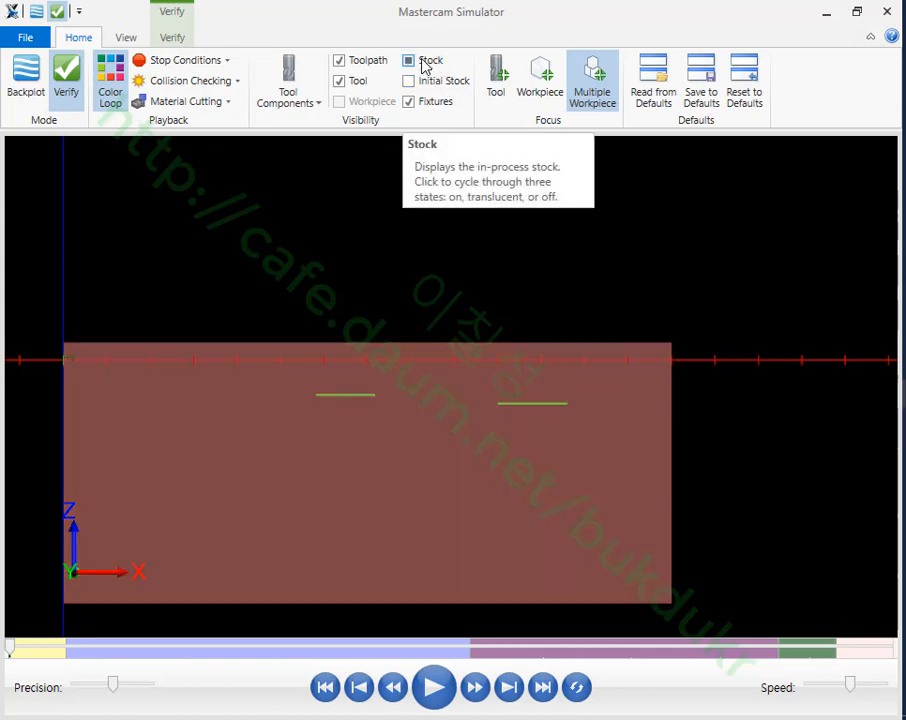
click(440, 693)
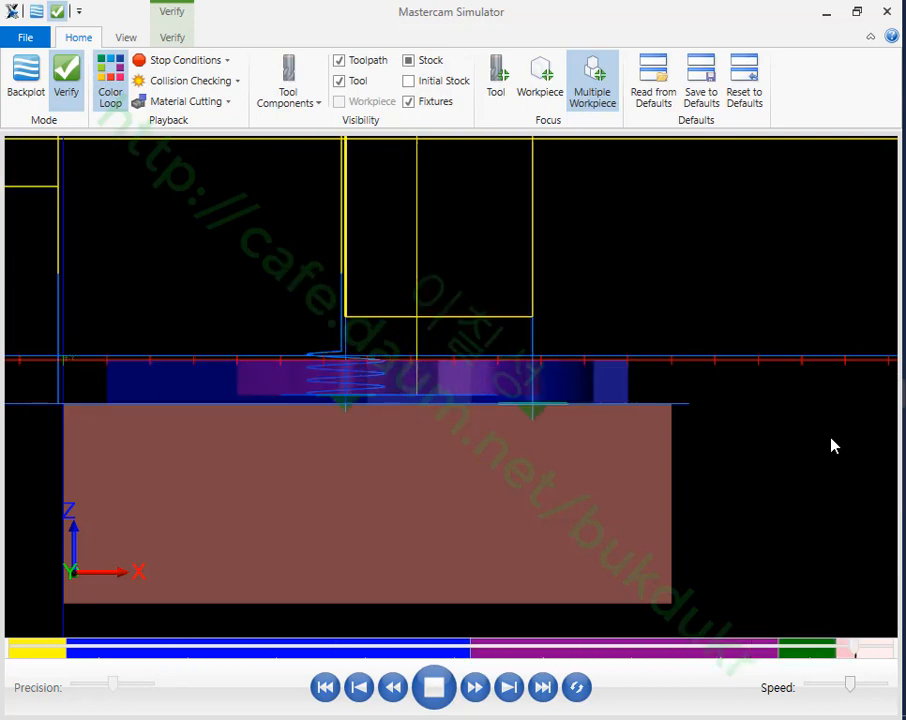
scroll(358, 437, up, 4)
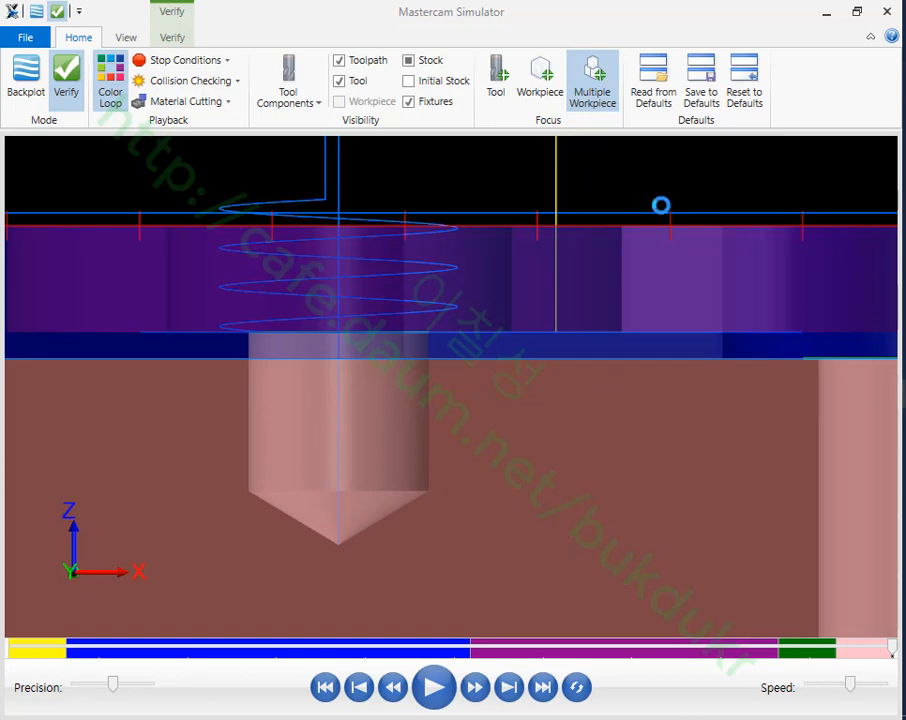
shift+drag(419, 334, 550, 353)
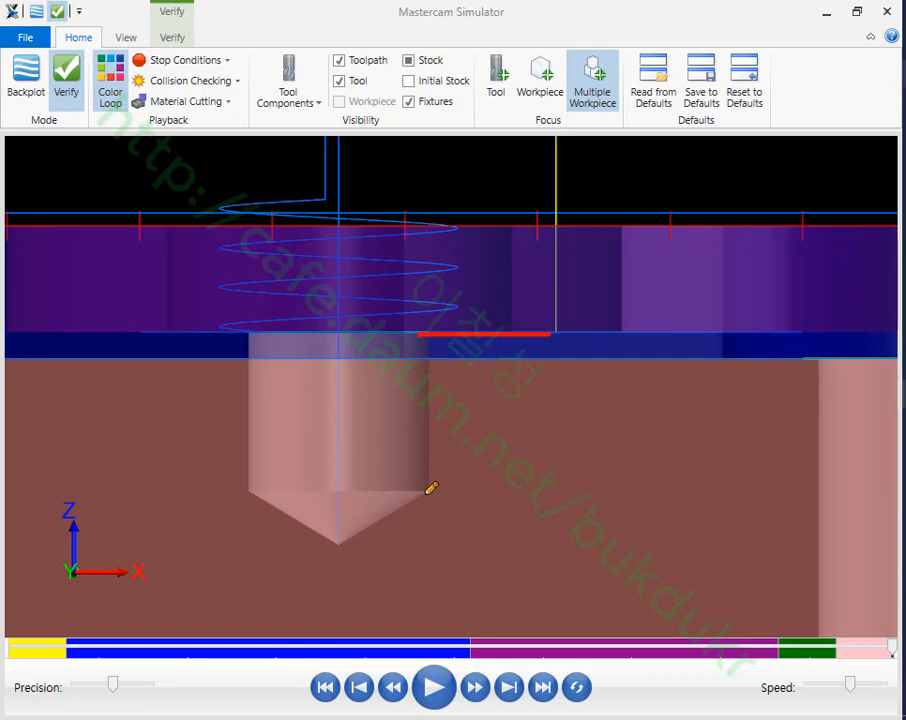
shift+drag(426, 492, 543, 505)
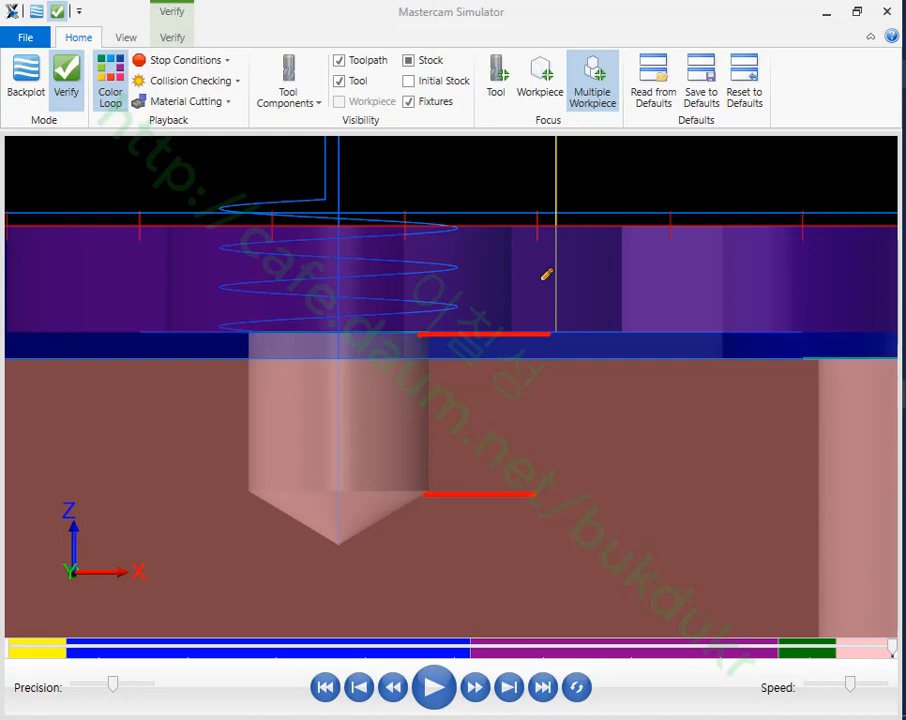
shift+drag(488, 226, 725, 226)
shift+drag(498, 492, 741, 494)
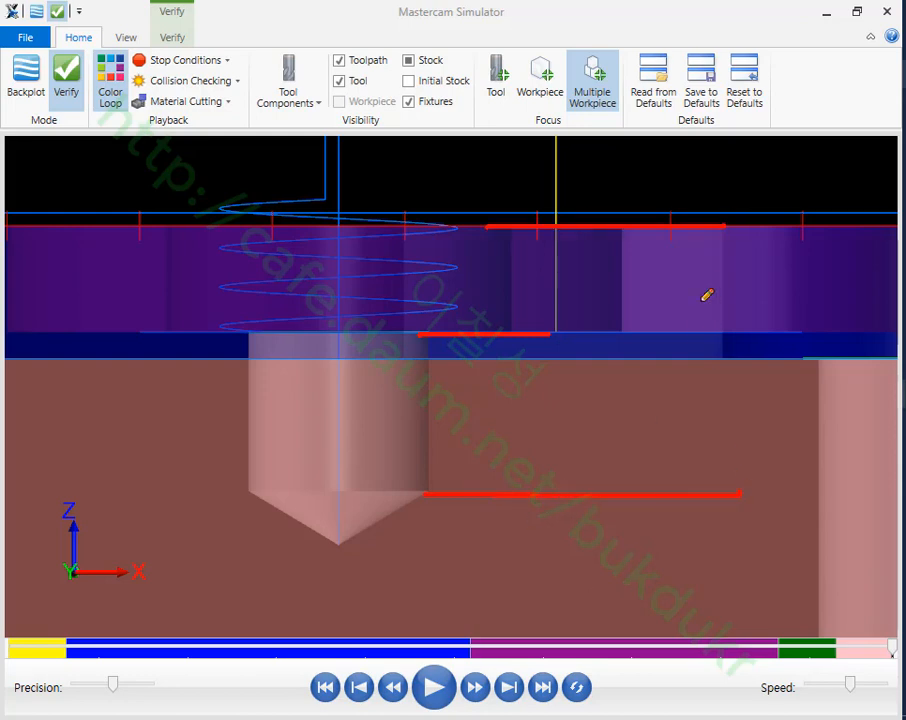
shift+drag(686, 245, 691, 472)
mouse_move(745, 330)
mouse_down()
mouse_move(735, 378)
mouse_move(758, 370)
mouse_up()
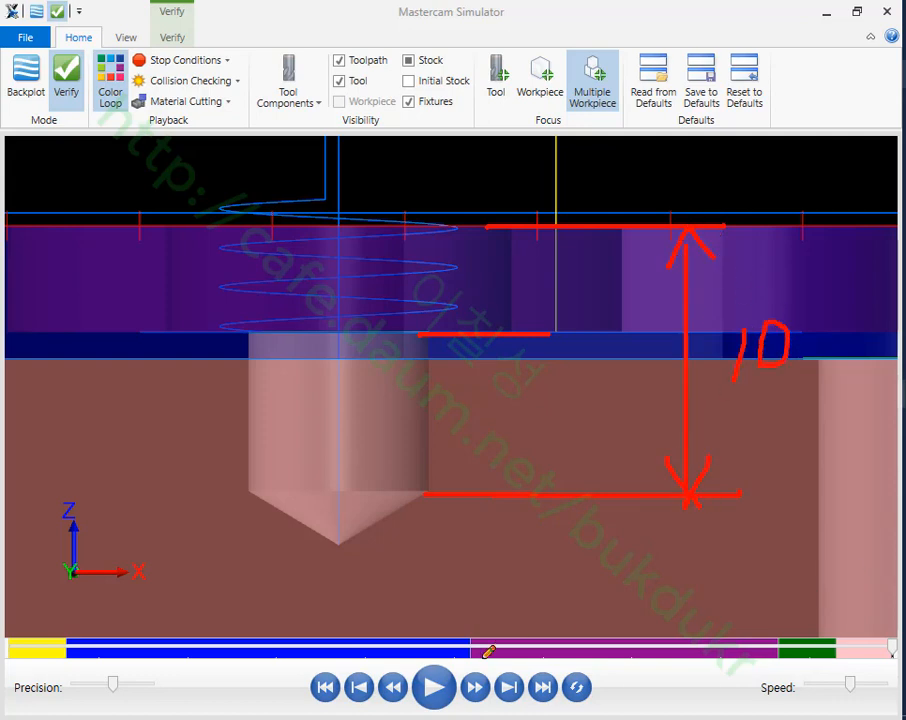
mouse_move(340, 549)
mouse_down()
mouse_move(466, 546)
mouse_move(512, 522)
mouse_move(575, 545)
mouse_up()
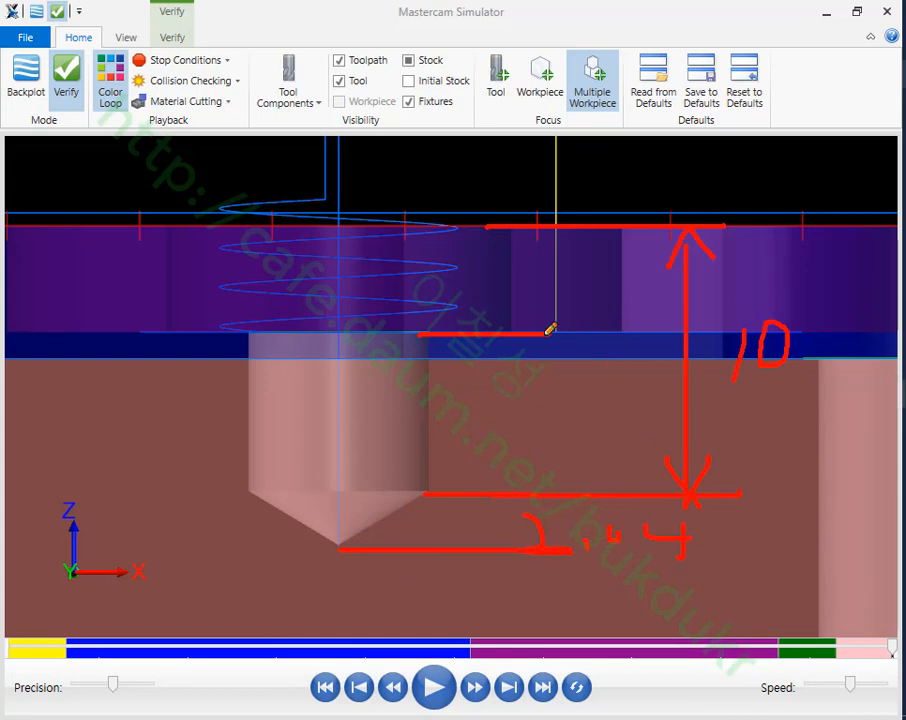
shift+drag(548, 333, 671, 335)
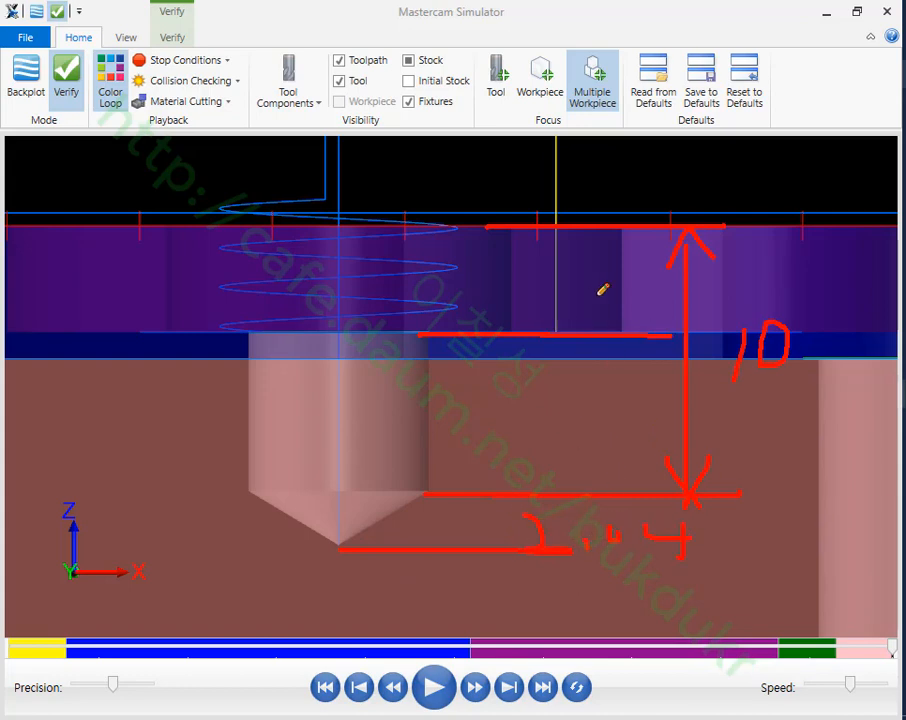
right_click(479, 290)
click(500, 487)
- Compare the depths of both drilled holes in the simulated stock and close the simulator
scroll(221, 257, down, 3)
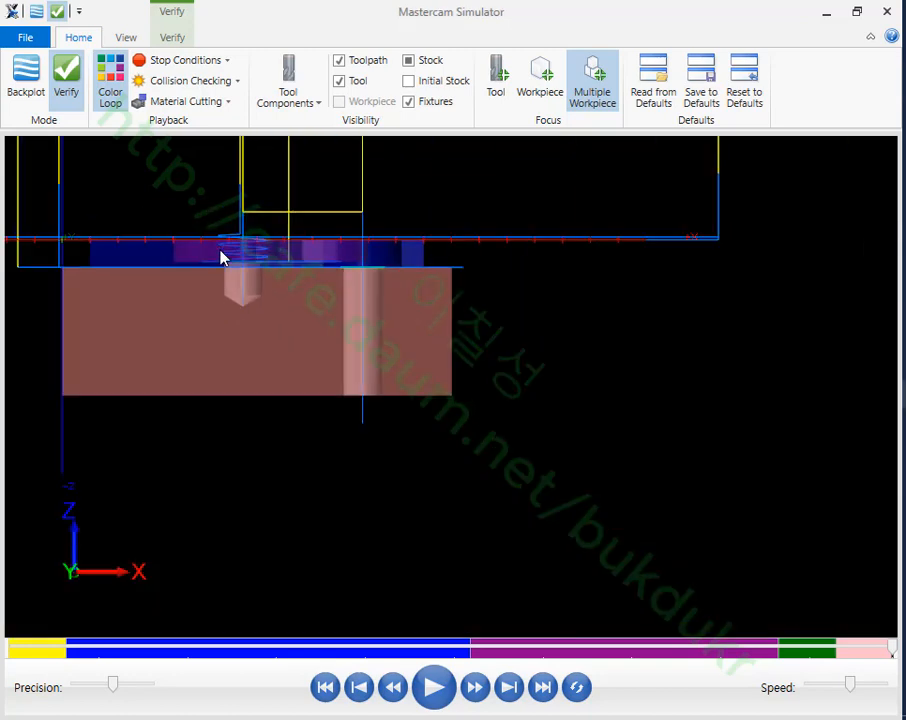
scroll(340, 288, up, 3)
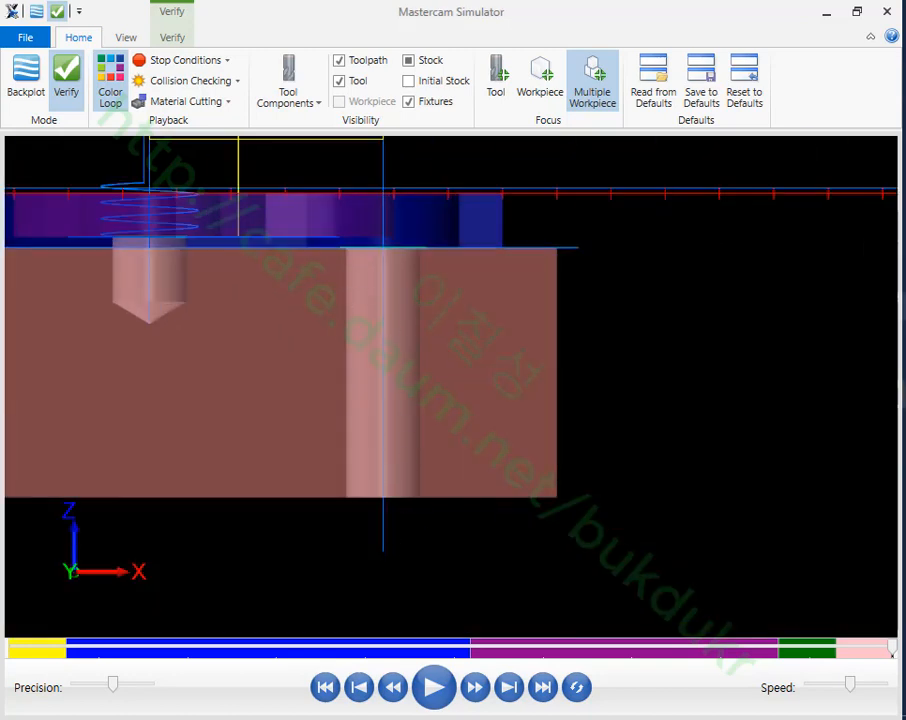
click(887, 12)
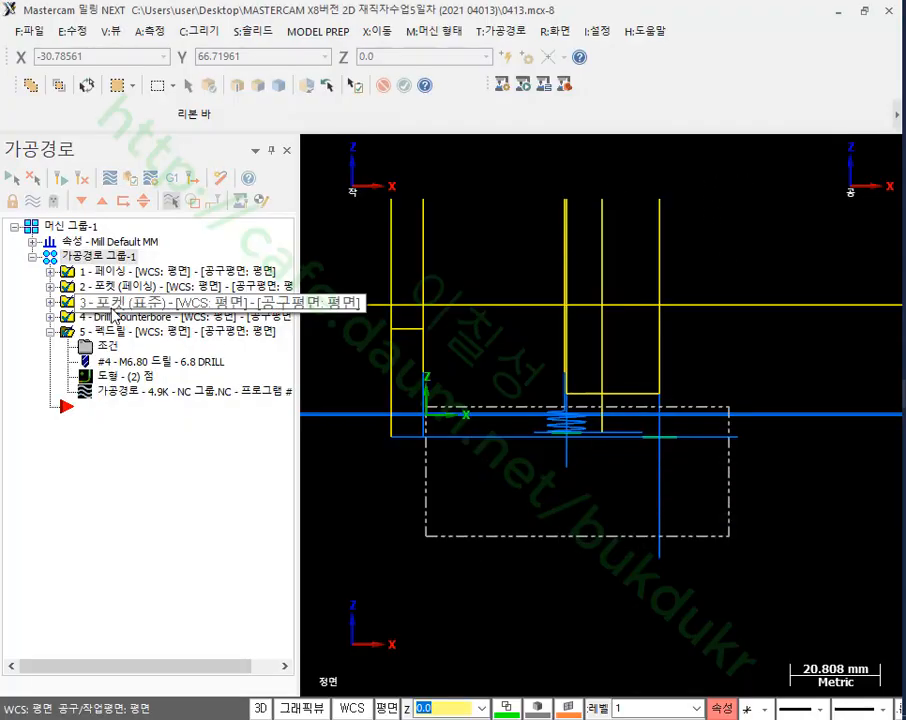
- Collapse the peck drill operation and show all toolpaths in the isometric view (입체 WCS)
click(50, 331)
right_click(524, 204)
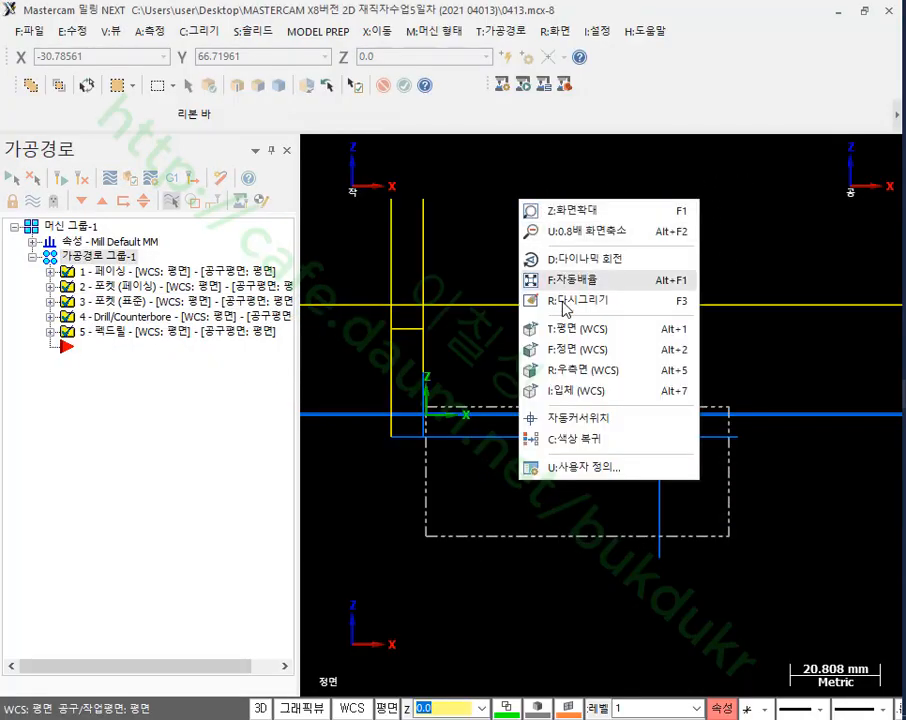
click(572, 391)
scroll(581, 388, up, 1)
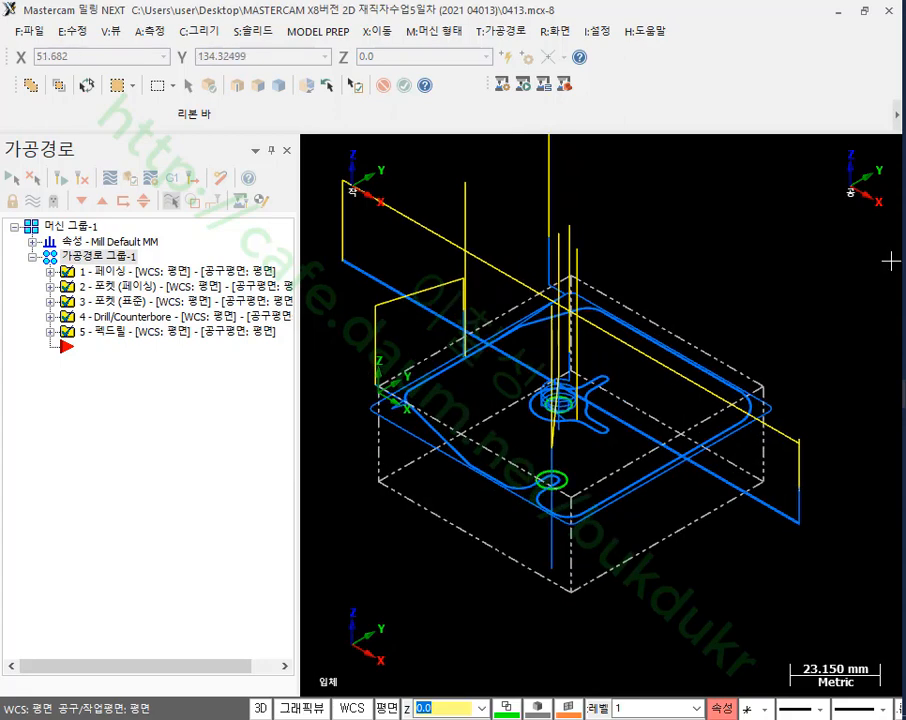
- Switch to Mastercam Simulator, make the stock fully opaque and show the part in isometric view
mouse_move(904, 393)
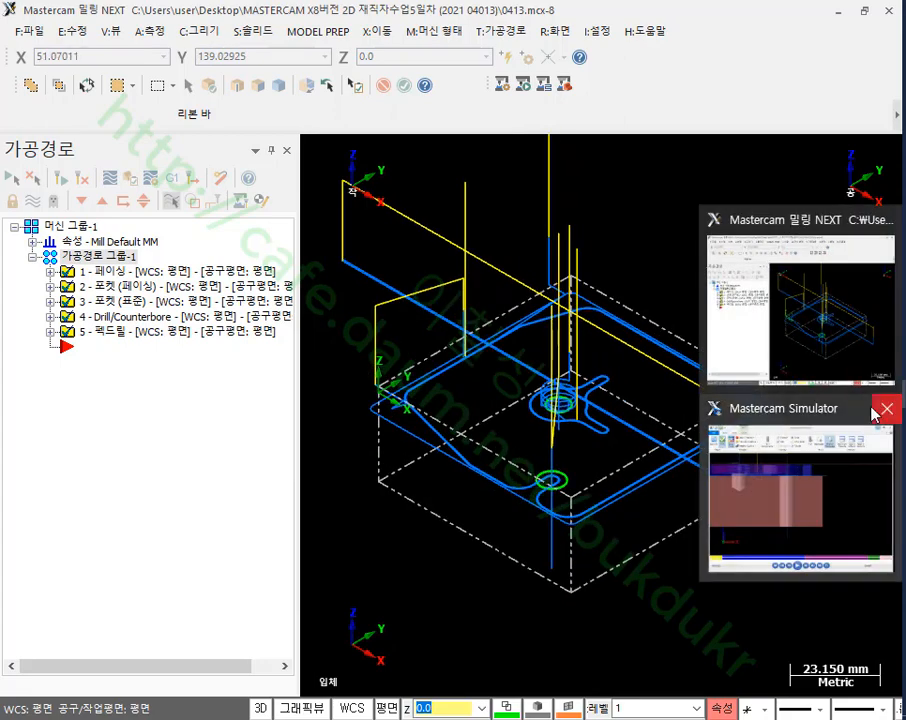
click(876, 409)
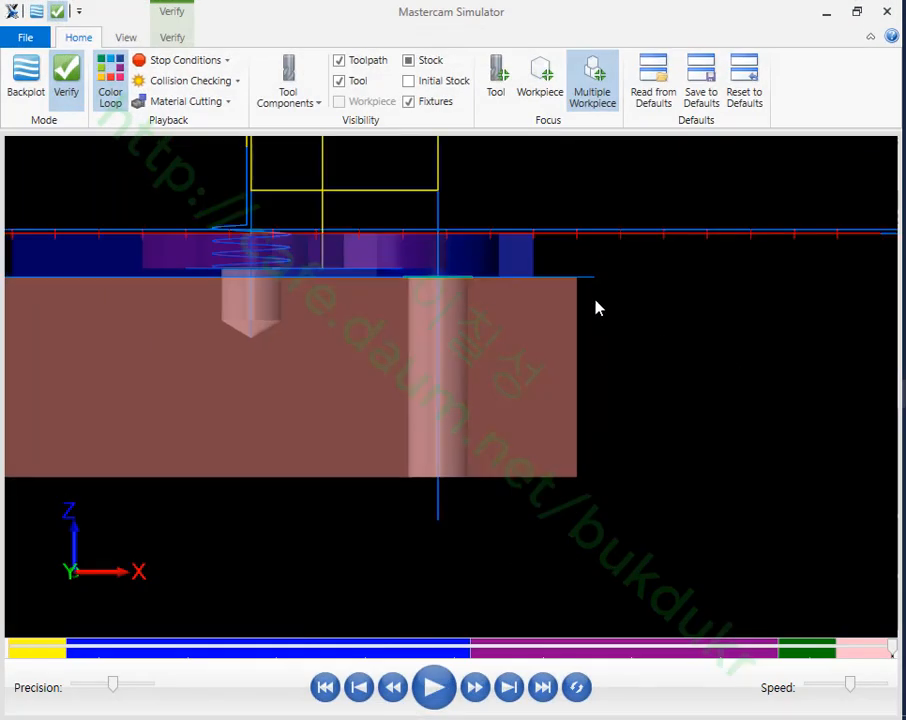
click(423, 61)
click(423, 61)
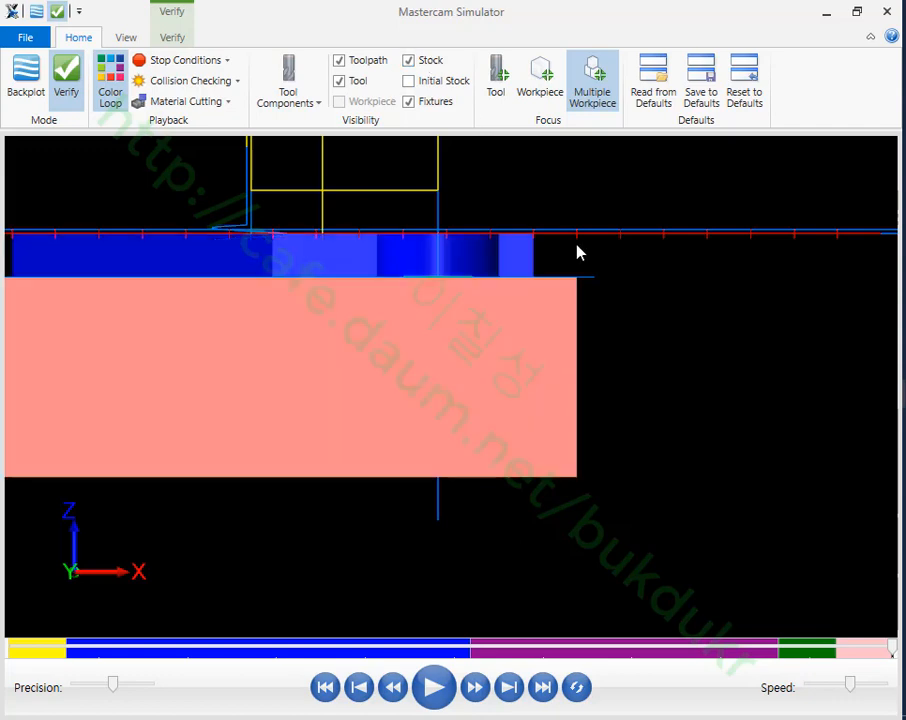
right_click(647, 295)
click(714, 431)
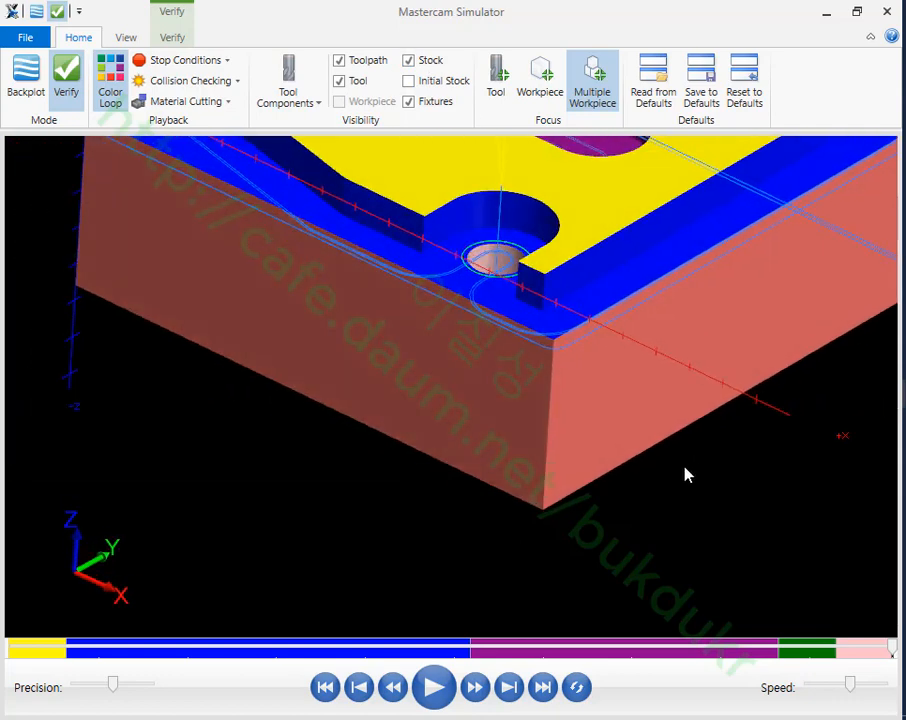
scroll(510, 489, up, 3)
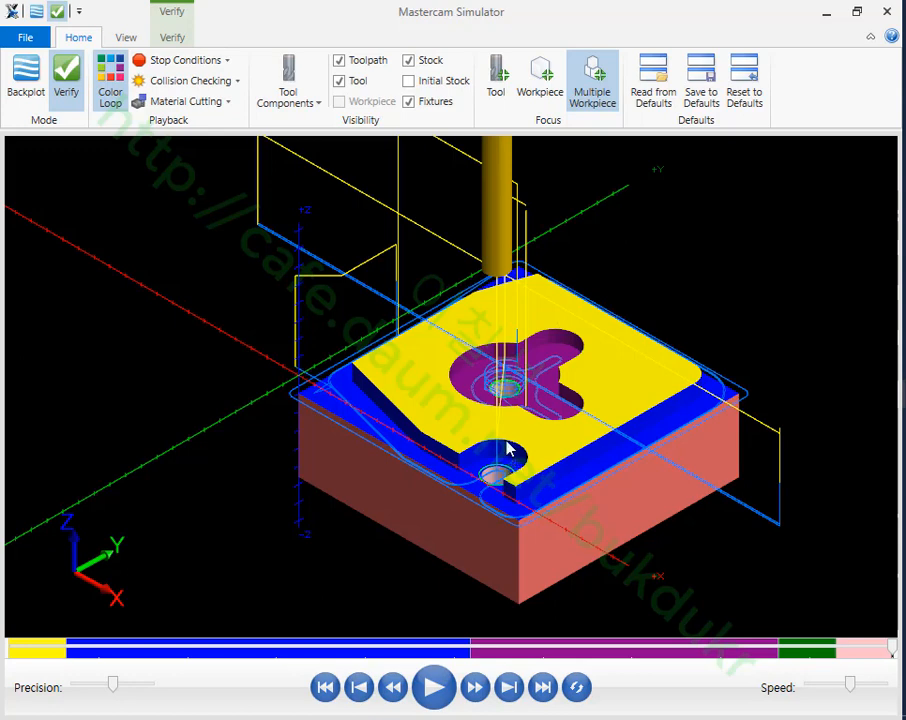
- Section the simulated stock with the ZX clipping plane through the pocket's hole and inspect the blind hole's depth
click(175, 38)
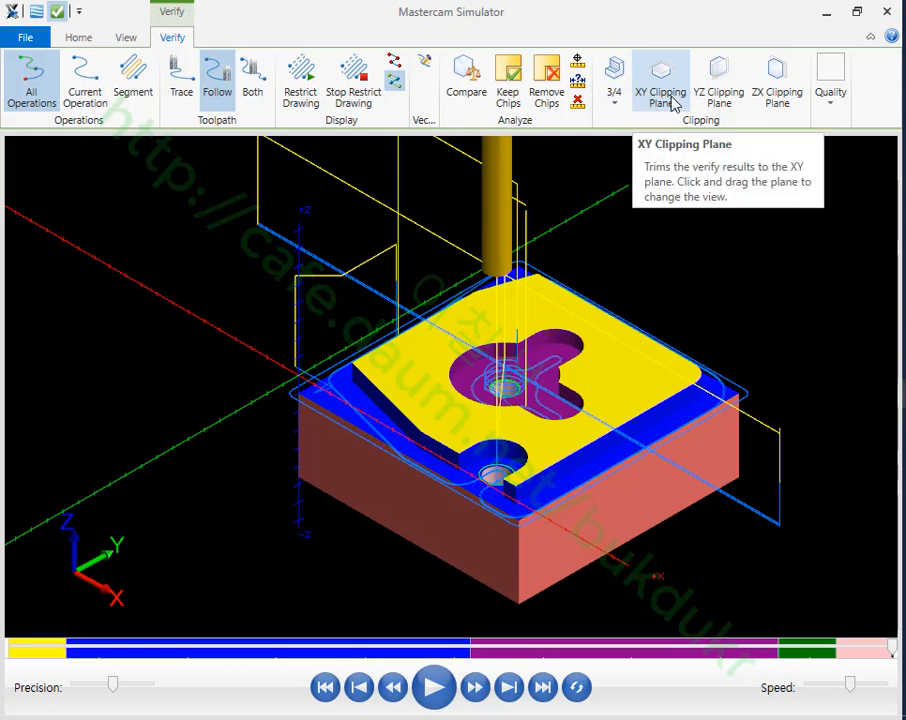
click(778, 88)
mouse_move(653, 362)
mouse_down()
mouse_move(584, 404)
mouse_move(578, 427)
mouse_move(625, 376)
mouse_move(651, 368)
mouse_up()
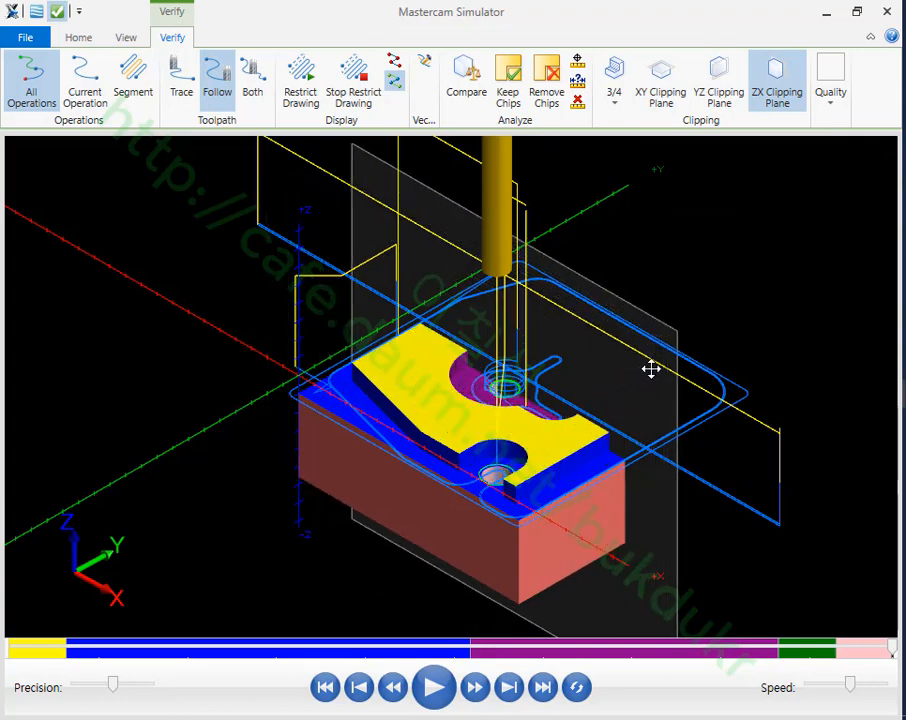
middle_drag(567, 459, 362, 395)
scroll(706, 557, up, 2)
scroll(704, 559, up, 5)
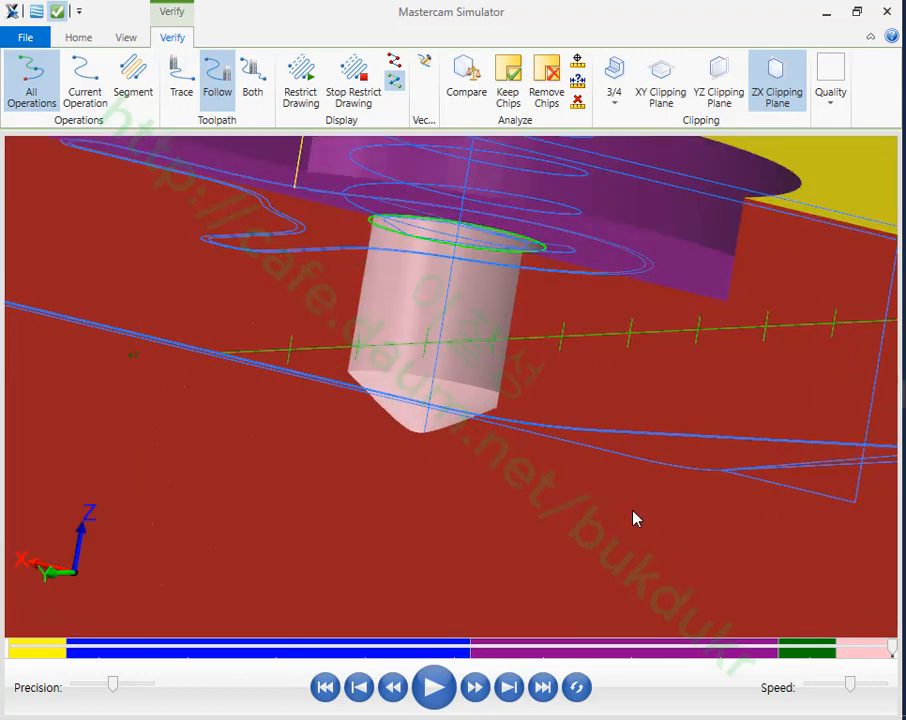
scroll(524, 404, down, 2)
scroll(467, 391, up, 2)
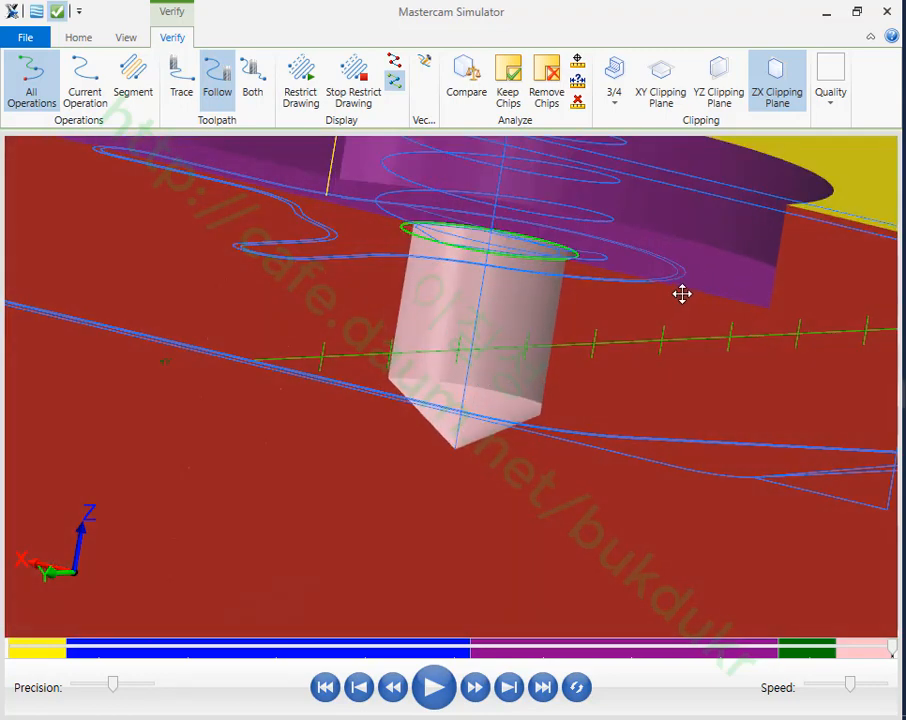
scroll(501, 359, down, 3)
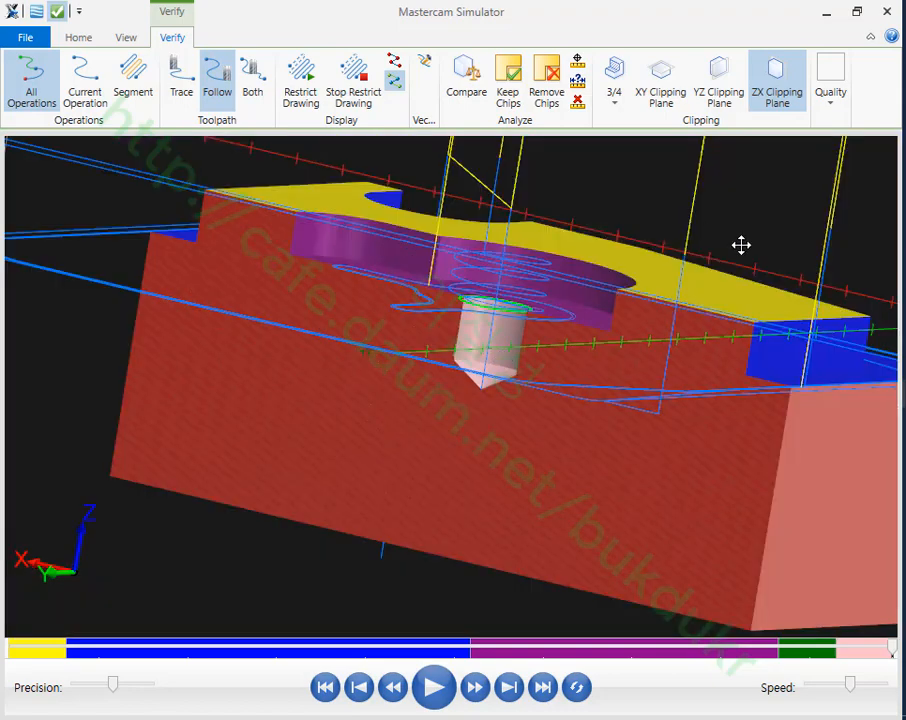
- Move the ZX clipping plane to the hole in the edge notch and inspect how far it is drilled
drag(740, 245, 875, 198)
scroll(455, 425, up, 5)
scroll(432, 407, down, 1)
scroll(432, 407, down, 2)
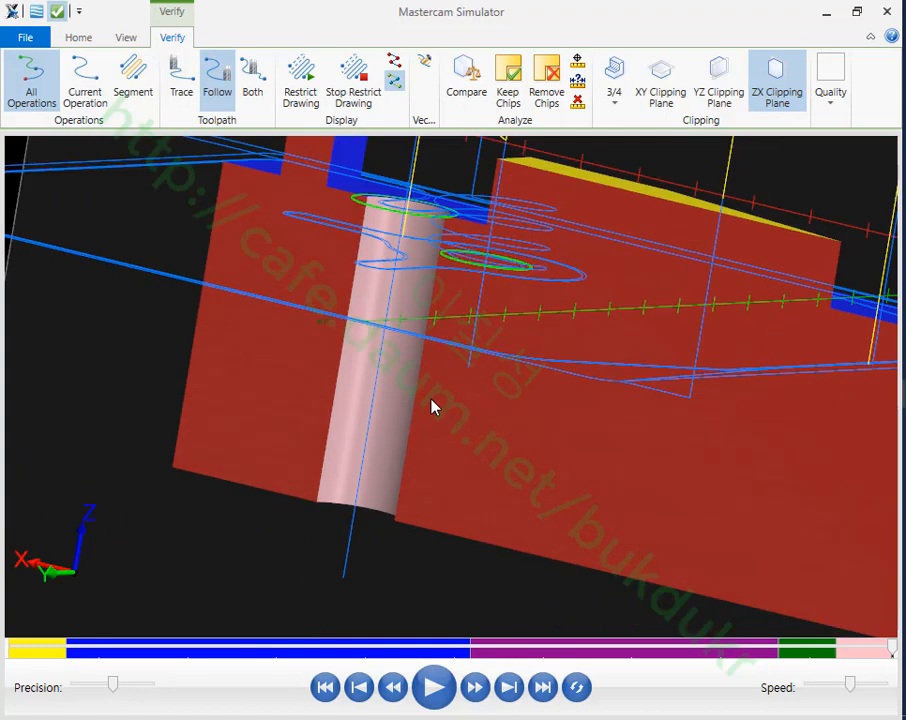
- Turn off the ZX clipping plane and view the whole part with both drilled holes from above at an angle
right_click(106, 359)
click(172, 479)
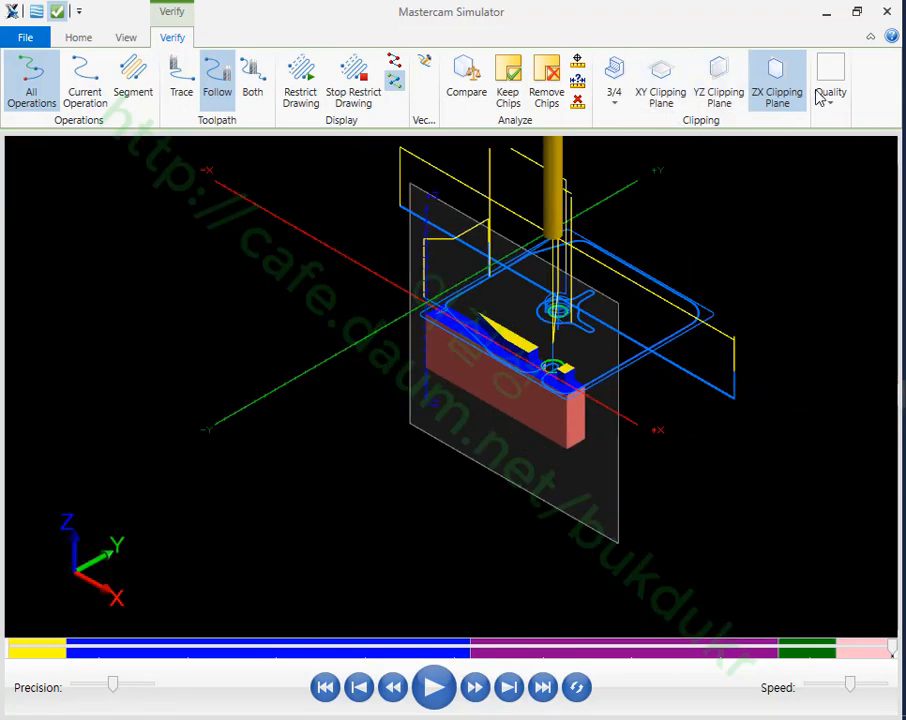
click(790, 90)
scroll(611, 279, up, 3)
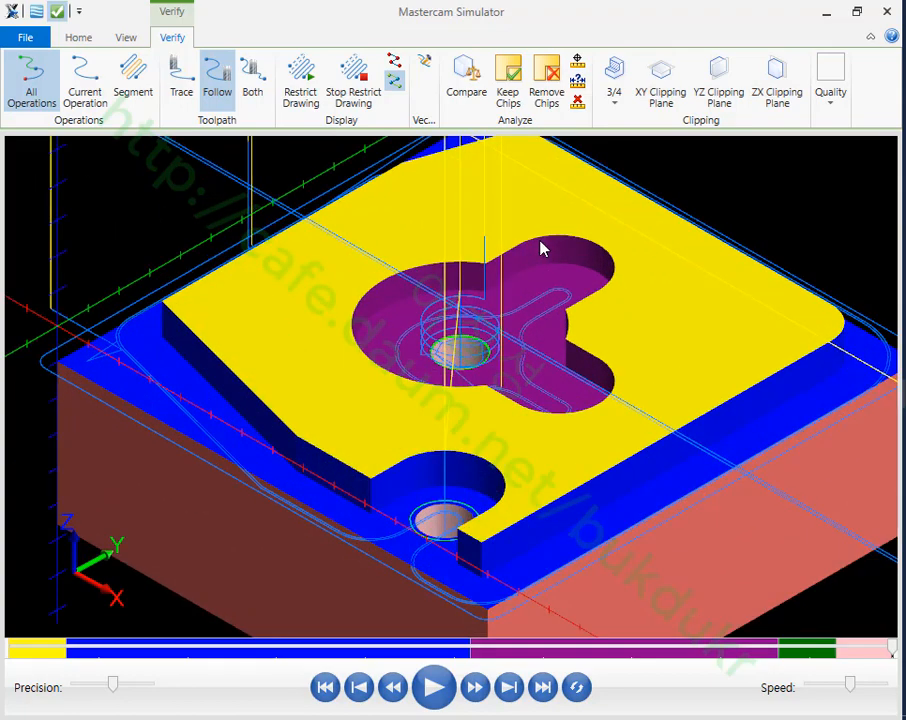
middle_drag(555, 327, 569, 384)
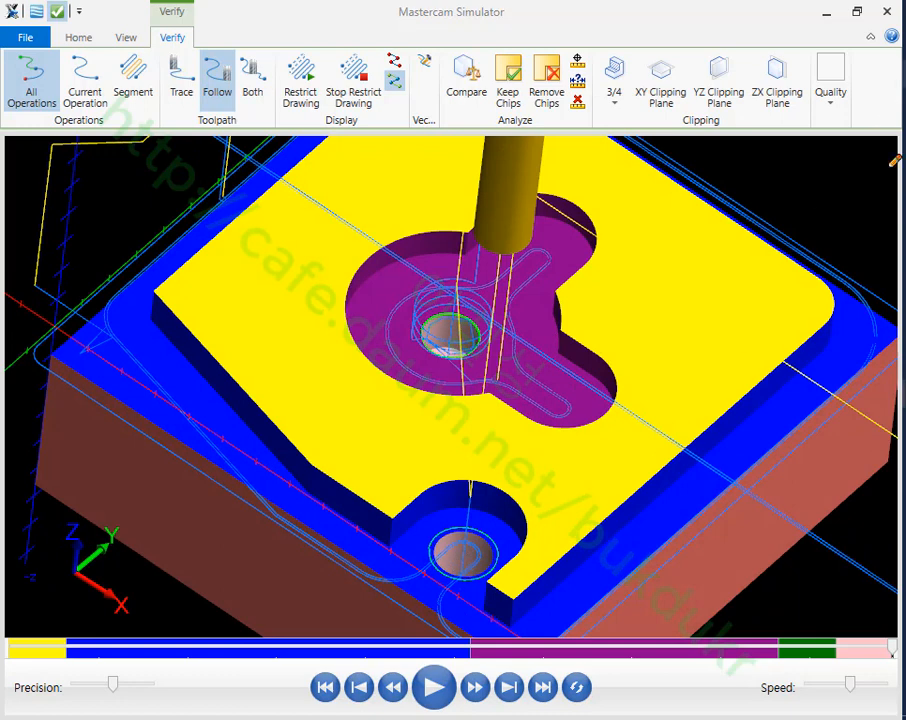
mouse_move(440, 590)
mouse_down()
mouse_move(491, 485)
mouse_move(480, 590)
mouse_up()
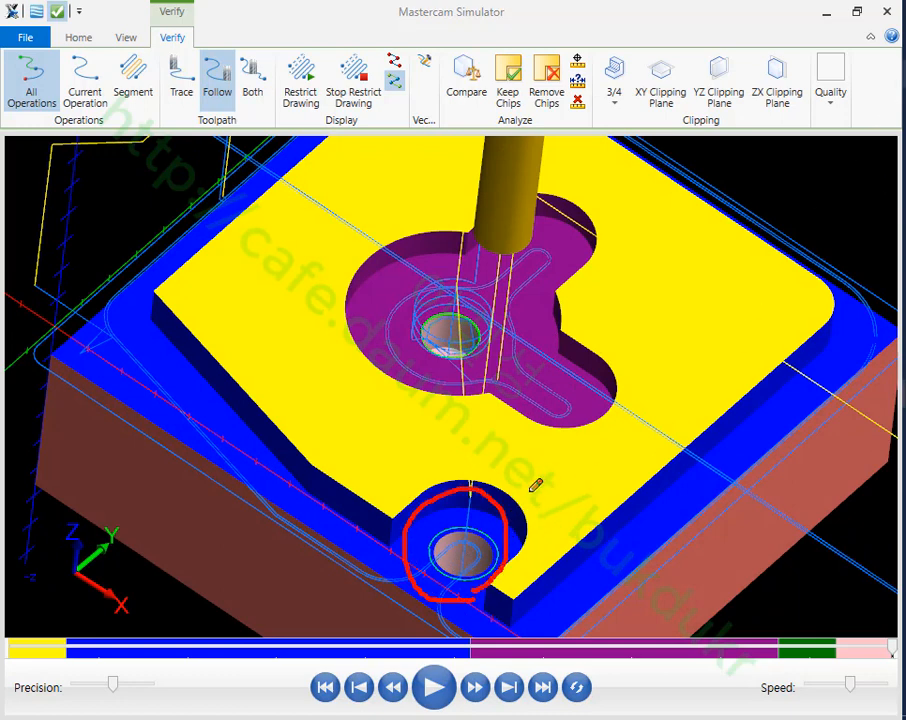
mouse_move(533, 489)
mouse_down()
mouse_move(562, 490)
mouse_move(580, 518)
mouse_move(595, 521)
mouse_move(584, 506)
mouse_up()
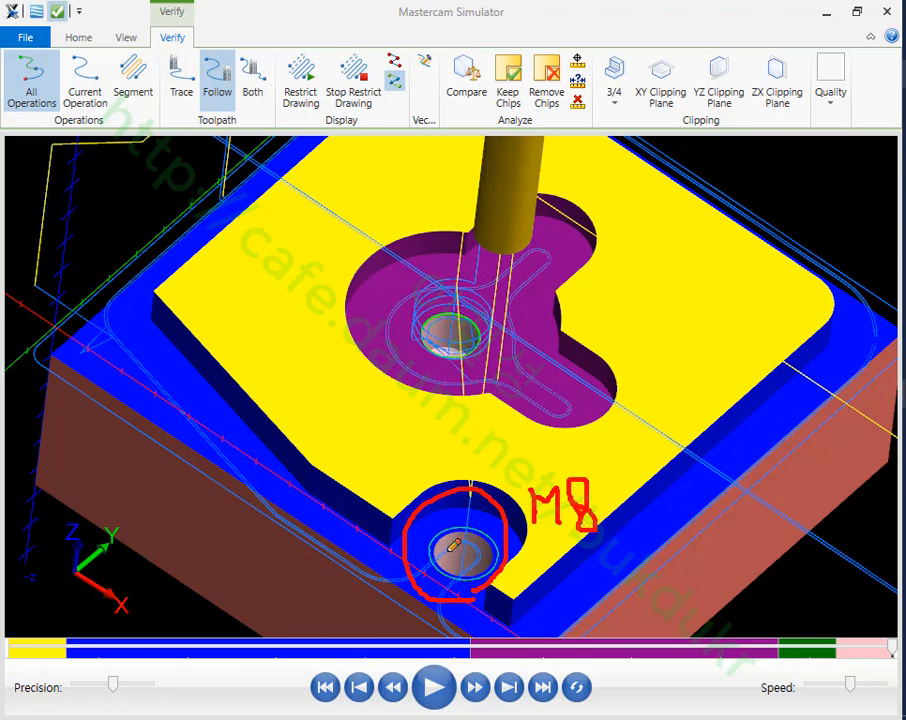
drag(448, 531, 463, 516)
mouse_move(238, 219)
mouse_down()
mouse_move(186, 250)
mouse_move(162, 292)
mouse_move(241, 353)
mouse_up()
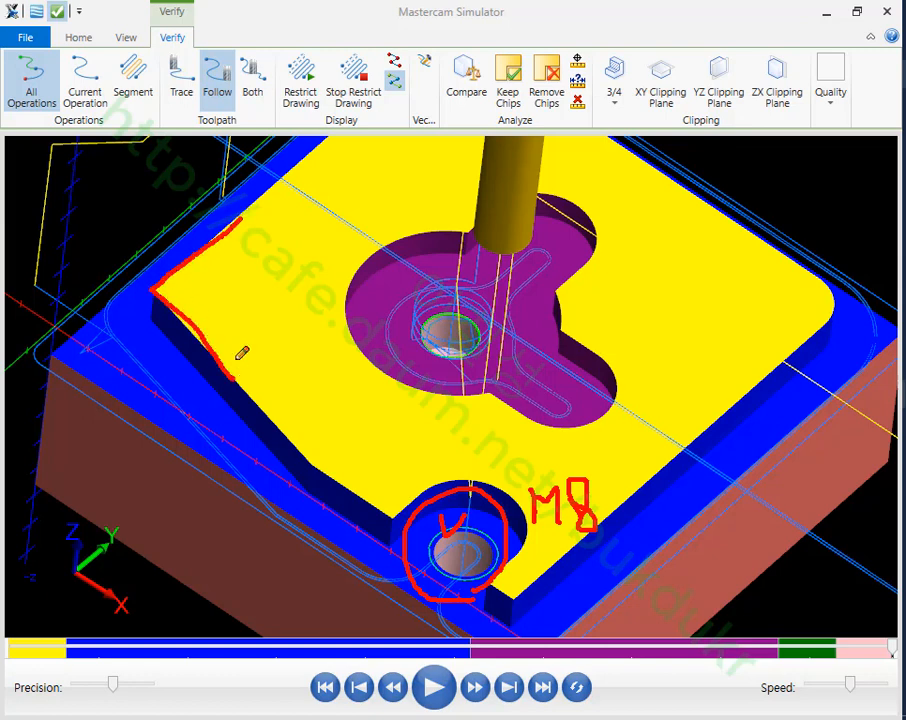
mouse_move(226, 281)
mouse_down()
mouse_move(215, 296)
mouse_move(229, 283)
mouse_move(243, 313)
mouse_move(290, 307)
mouse_move(262, 345)
mouse_move(282, 365)
mouse_move(316, 356)
mouse_move(298, 373)
mouse_up()
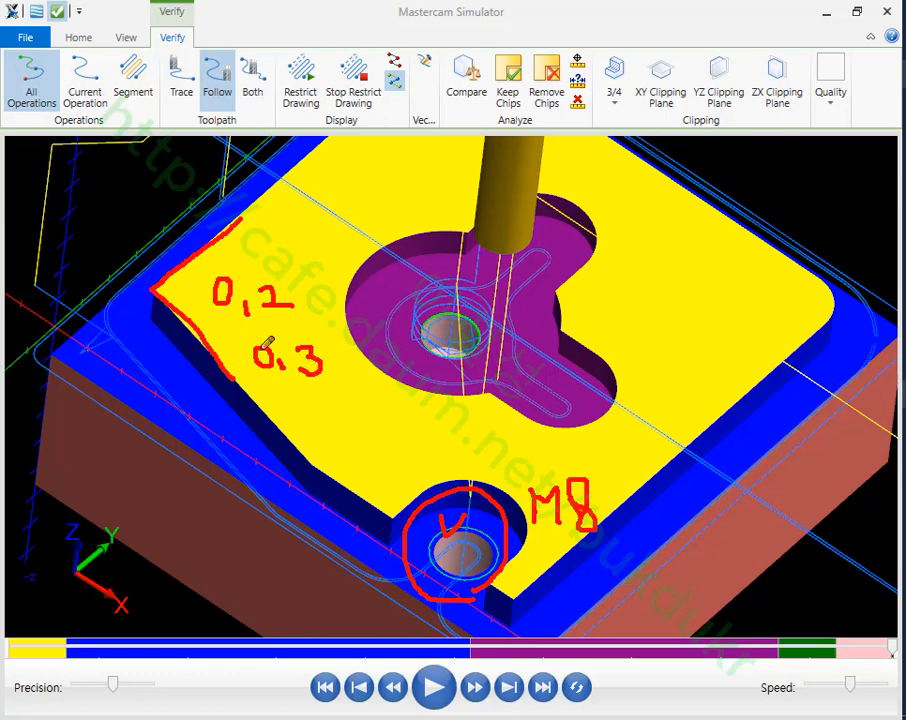
mouse_move(238, 220)
mouse_down()
mouse_move(170, 279)
mouse_move(224, 367)
mouse_up()
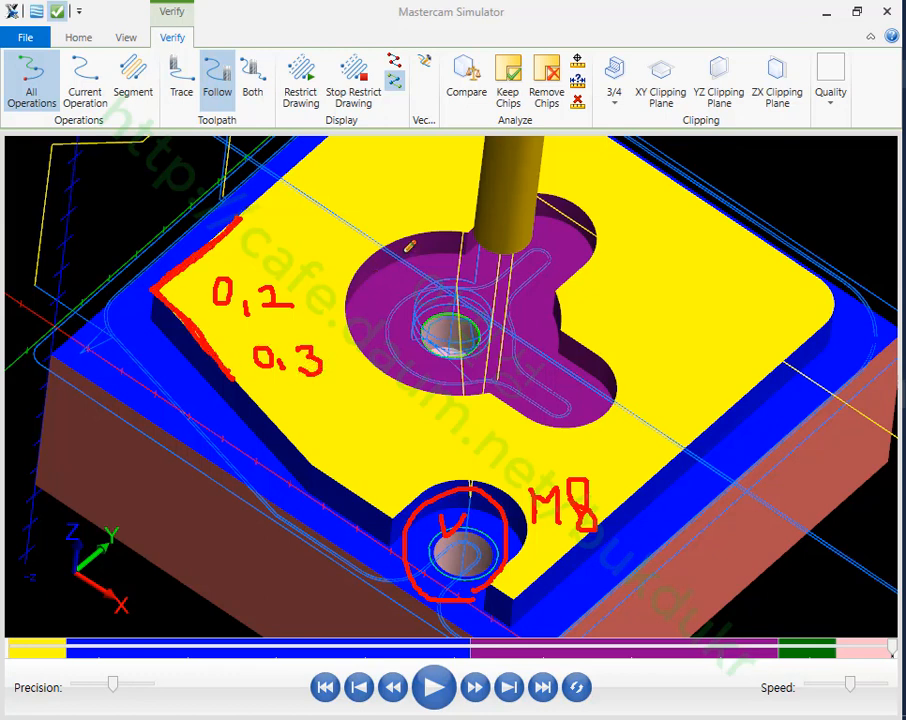
mouse_move(424, 236)
mouse_down()
mouse_move(372, 264)
mouse_move(358, 330)
mouse_move(398, 381)
mouse_up()
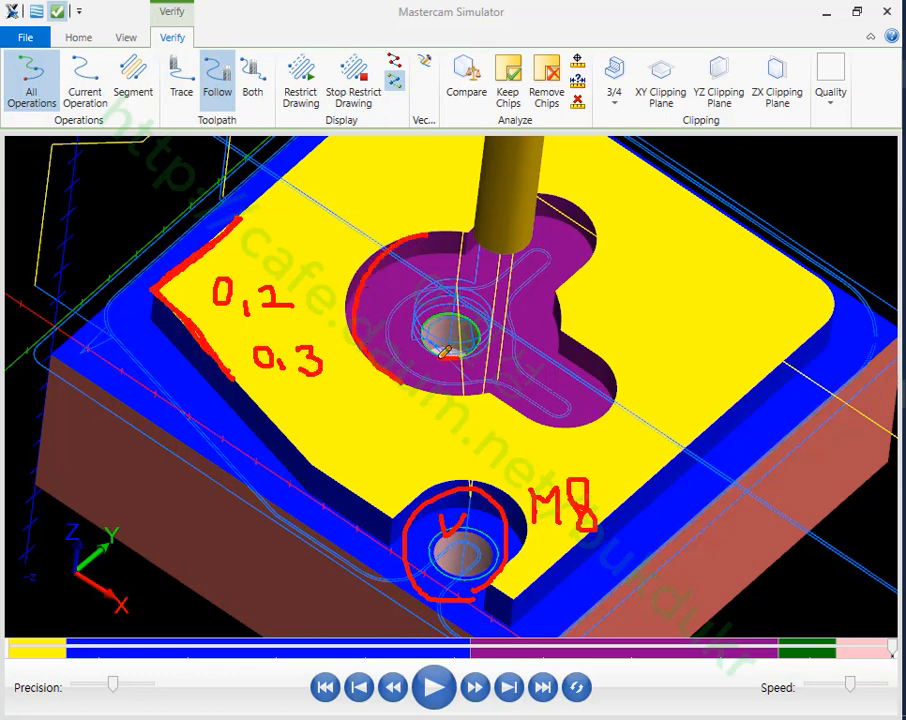
mouse_move(444, 352)
mouse_down()
mouse_move(476, 348)
mouse_move(455, 313)
mouse_move(432, 324)
mouse_move(432, 345)
mouse_move(474, 315)
mouse_up()
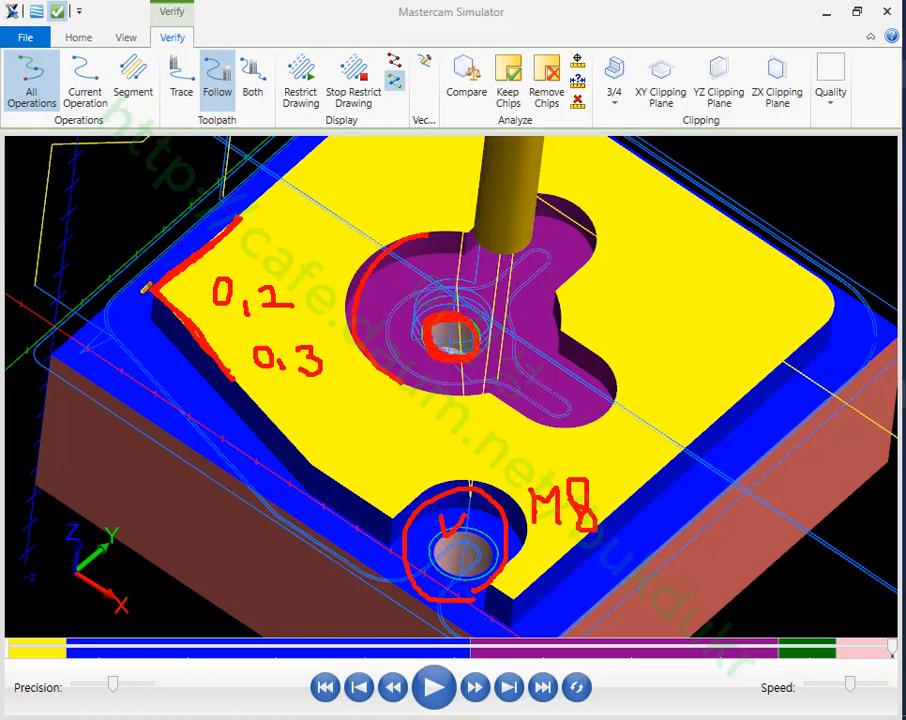
mouse_move(147, 288)
mouse_down()
mouse_move(52, 348)
mouse_move(160, 402)
mouse_up()
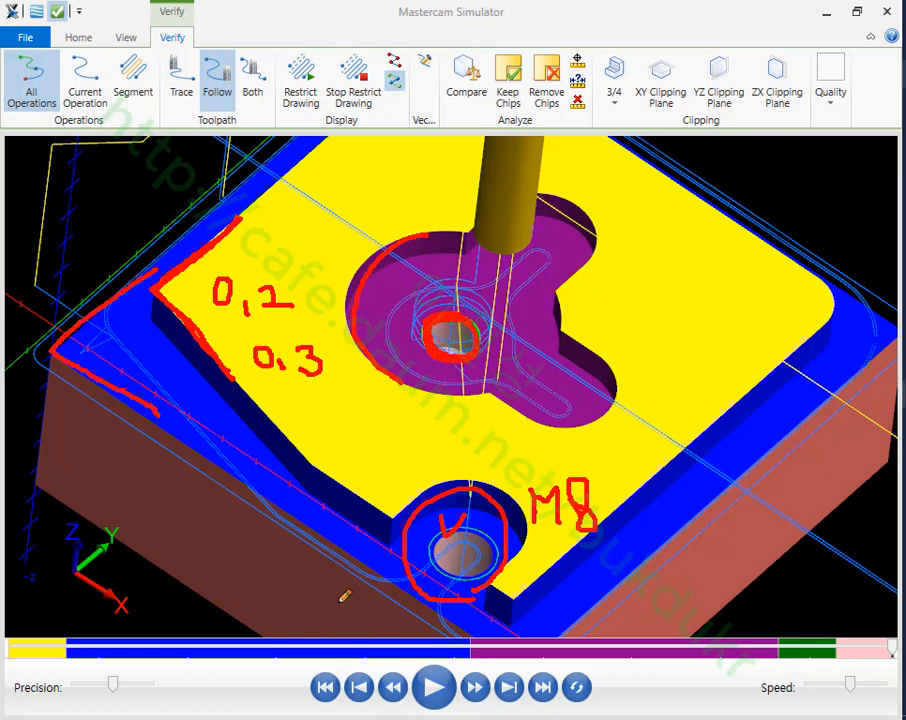
mouse_move(455, 582)
mouse_down()
mouse_move(430, 528)
mouse_move(488, 549)
mouse_move(463, 586)
mouse_move(466, 526)
mouse_up()
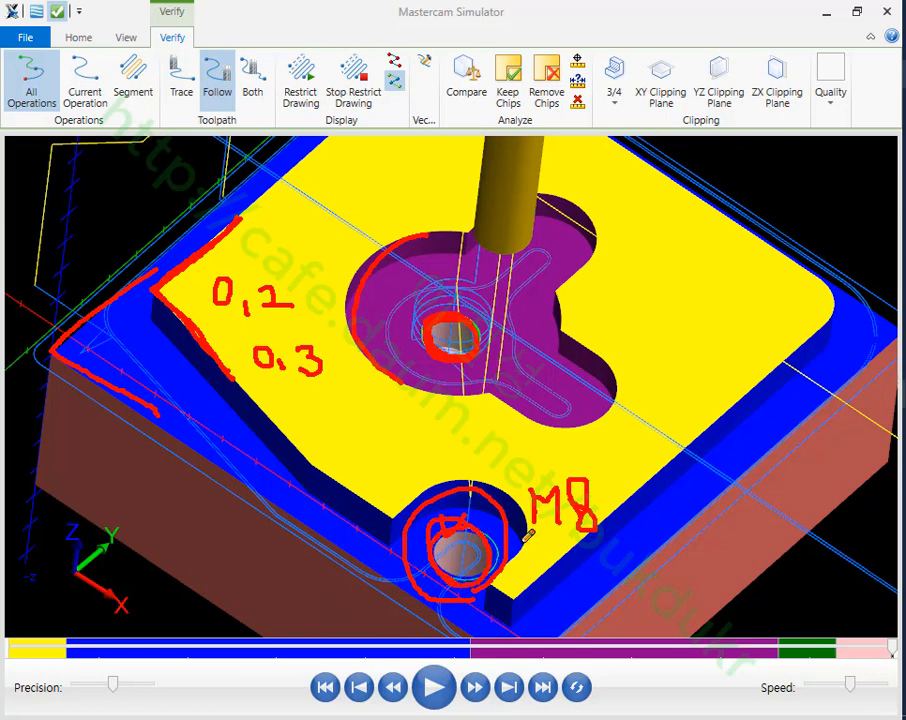
drag(522, 538, 615, 531)
mouse_move(491, 529)
mouse_down()
mouse_move(444, 569)
mouse_move(460, 521)
mouse_move(481, 585)
mouse_move(459, 528)
mouse_up()
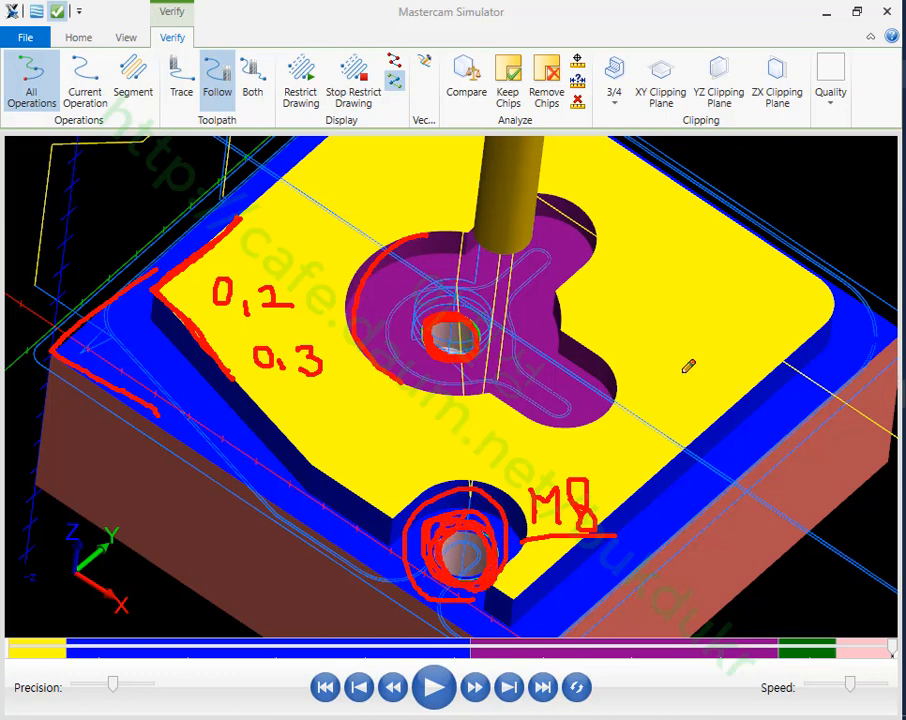
mouse_move(648, 287)
mouse_down()
mouse_move(705, 341)
mouse_move(721, 311)
mouse_up()
mouse_move(708, 325)
mouse_down()
mouse_move(742, 336)
mouse_move(755, 305)
mouse_up()
drag(607, 366, 600, 410)
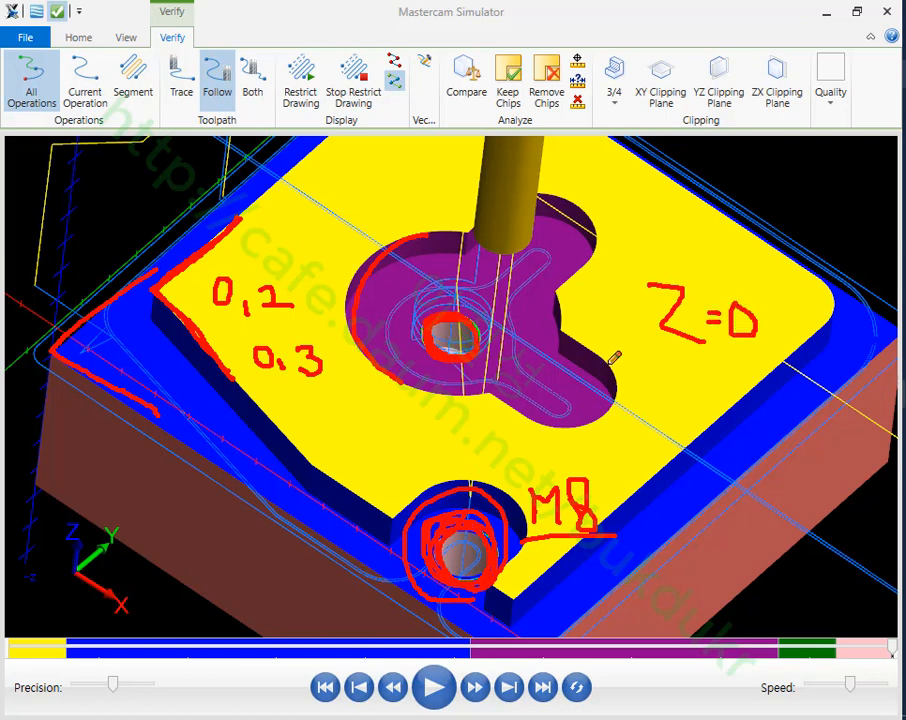
mouse_move(746, 396)
mouse_down()
mouse_move(727, 428)
mouse_move(641, 494)
mouse_up()
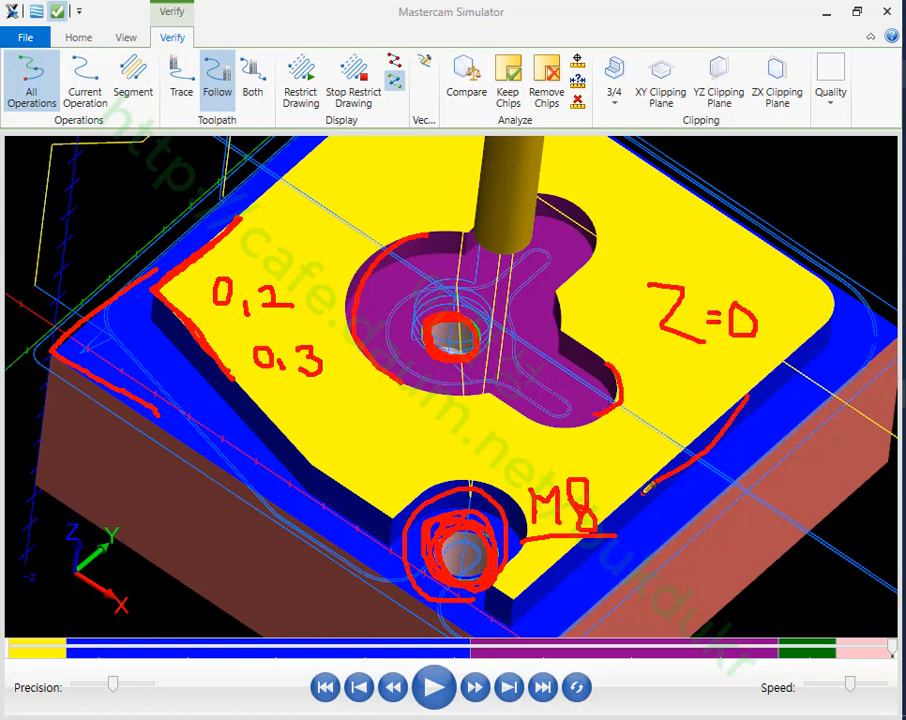
- Close Mastercam Simulator and return to the Mastercam part
right_click(733, 233)
click(776, 432)
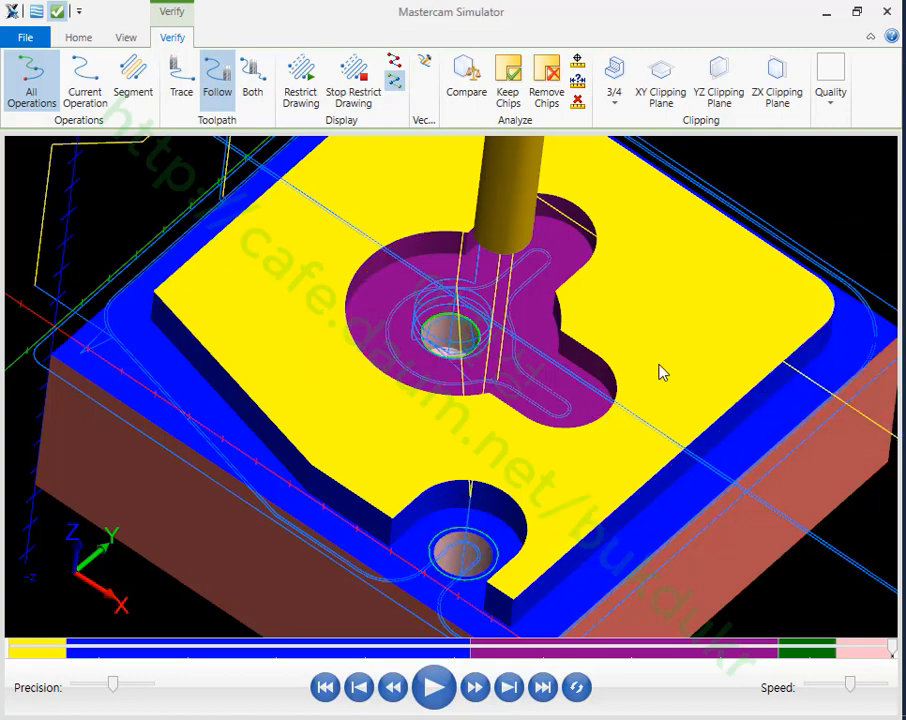
scroll(654, 366, down, 3)
click(886, 12)
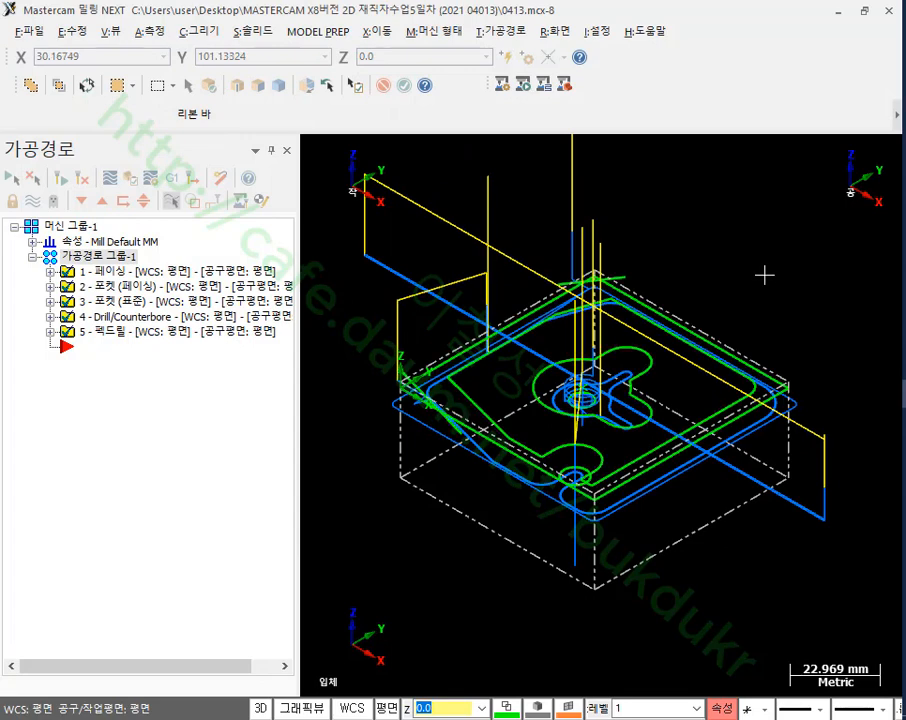
- Hide the toolpath display and, in the top view, isolate the stepped outer profile and the pocket profile from all other geometry
click(33, 202)
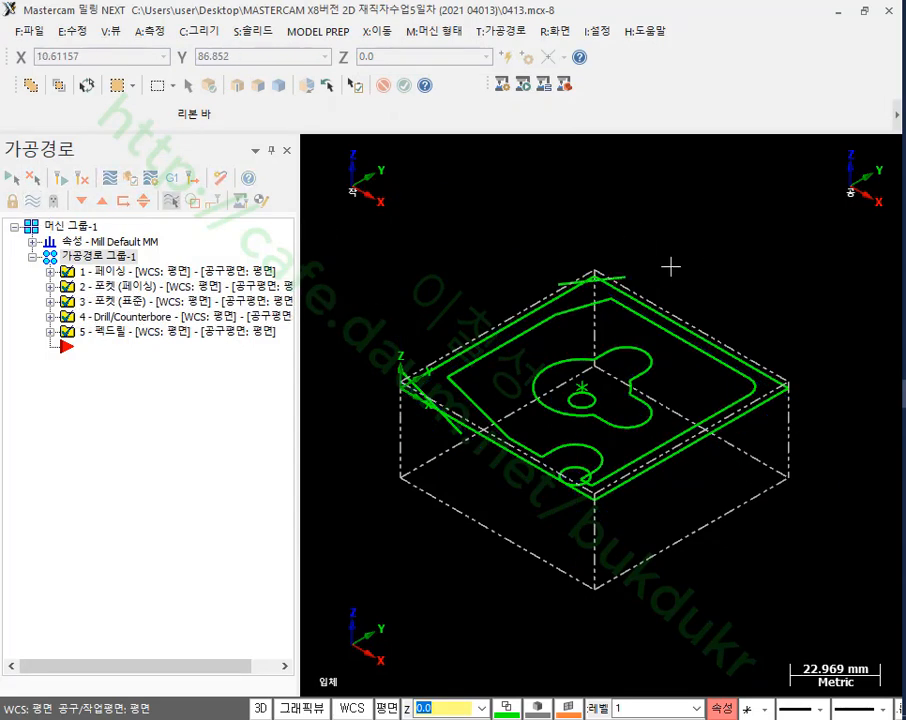
key(alt+1)
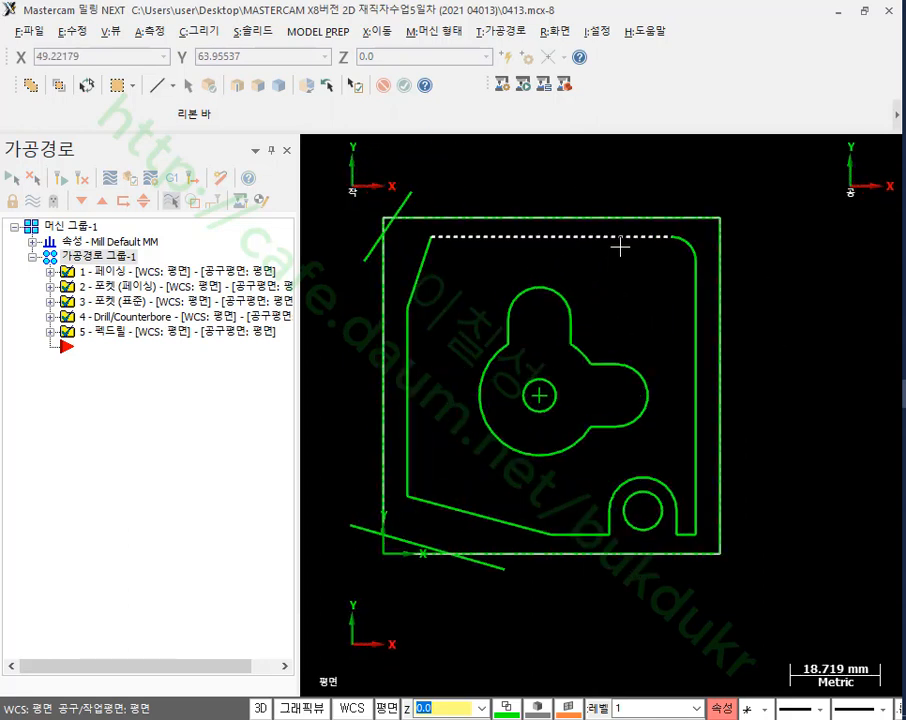
click(565, 238)
click(565, 294)
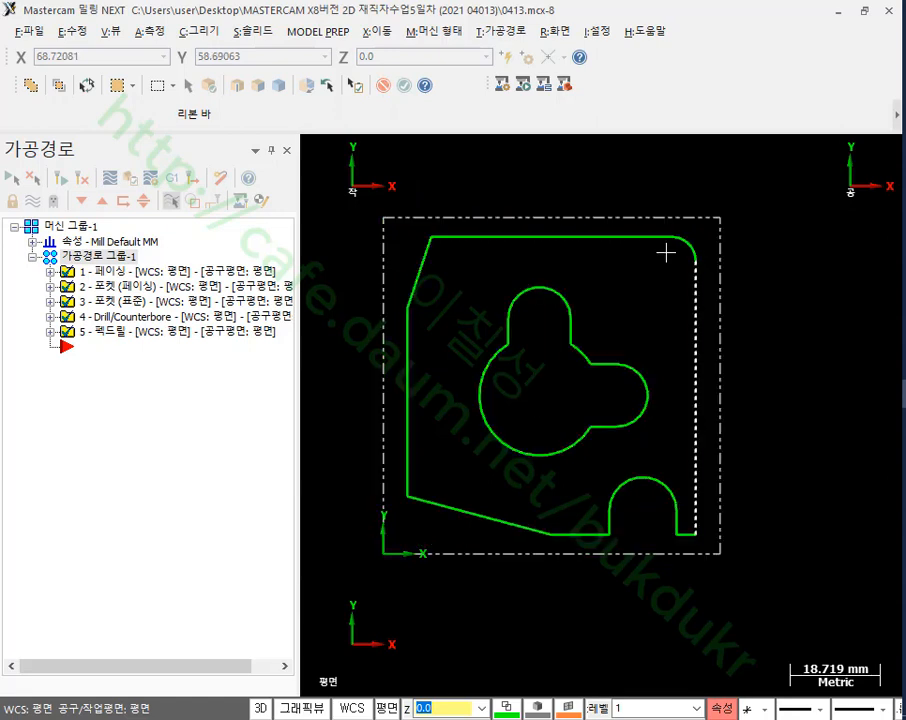
- Start a contour toolpath and chain the outer profile clockwise from its lower-left corner and the pocket profile counterclockwise
scroll(532, 309, up, 2)
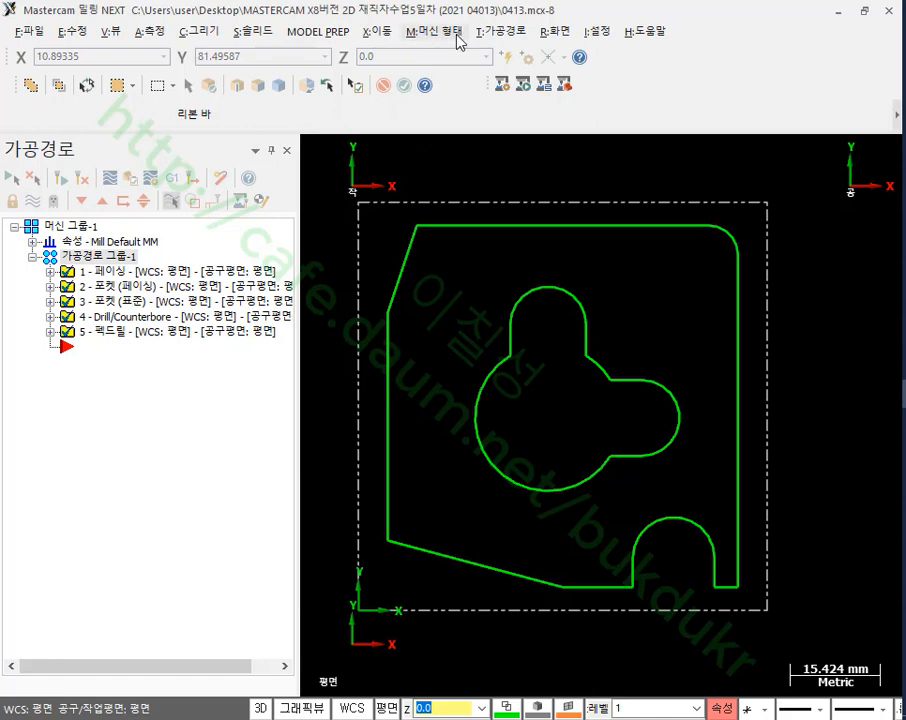
click(498, 32)
click(506, 56)
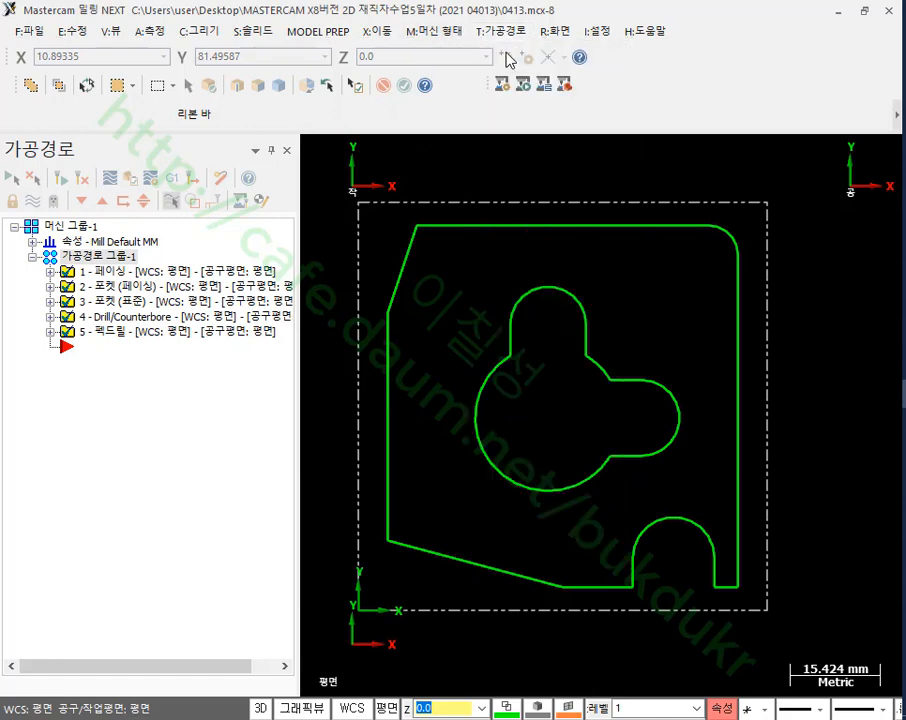
drag(287, 22, 157, 200)
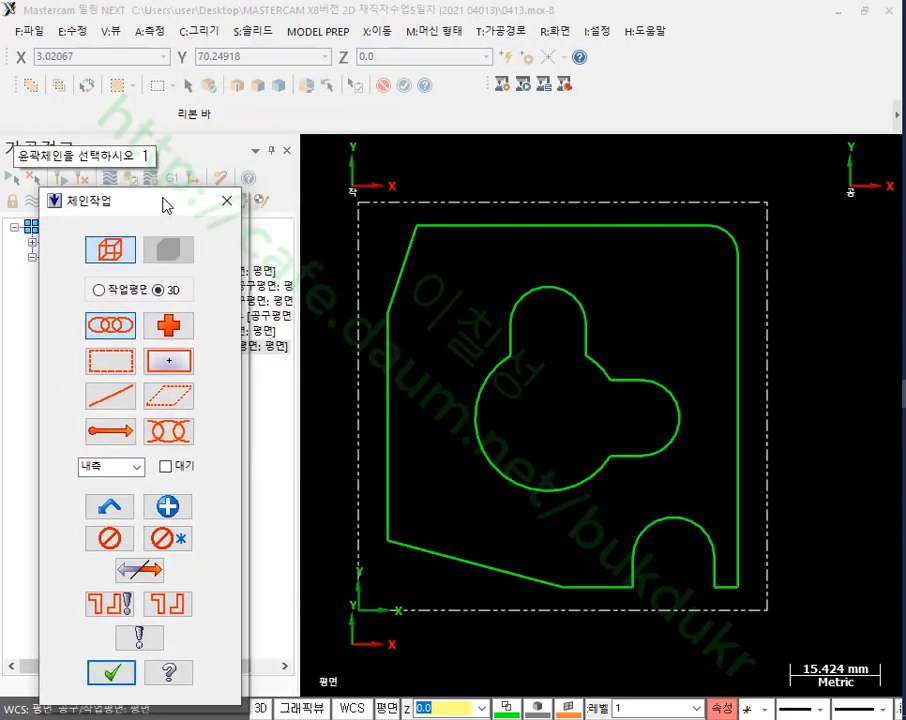
click(455, 537)
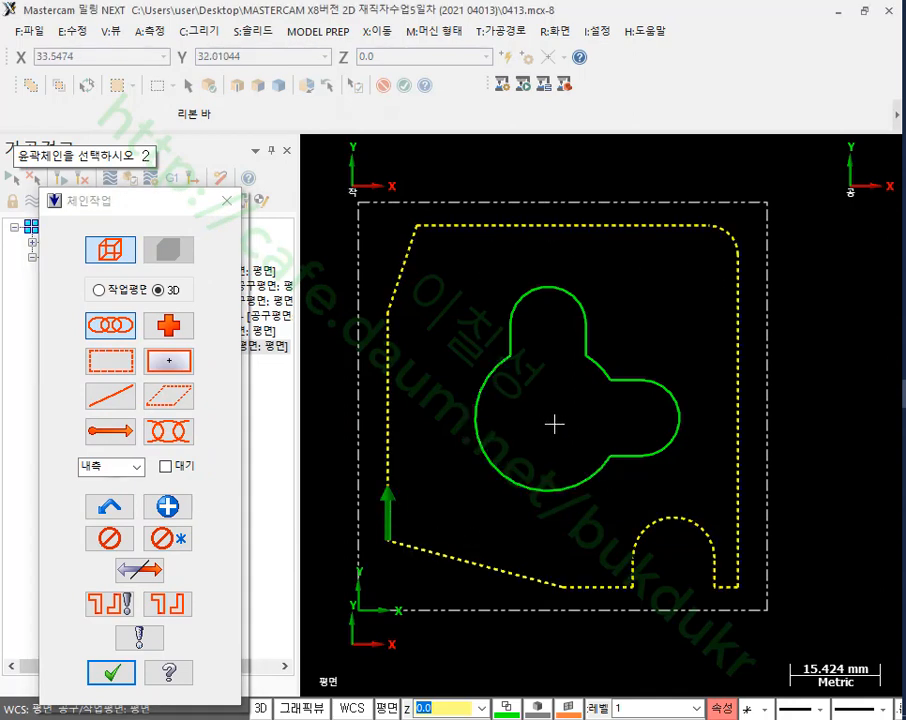
click(502, 368)
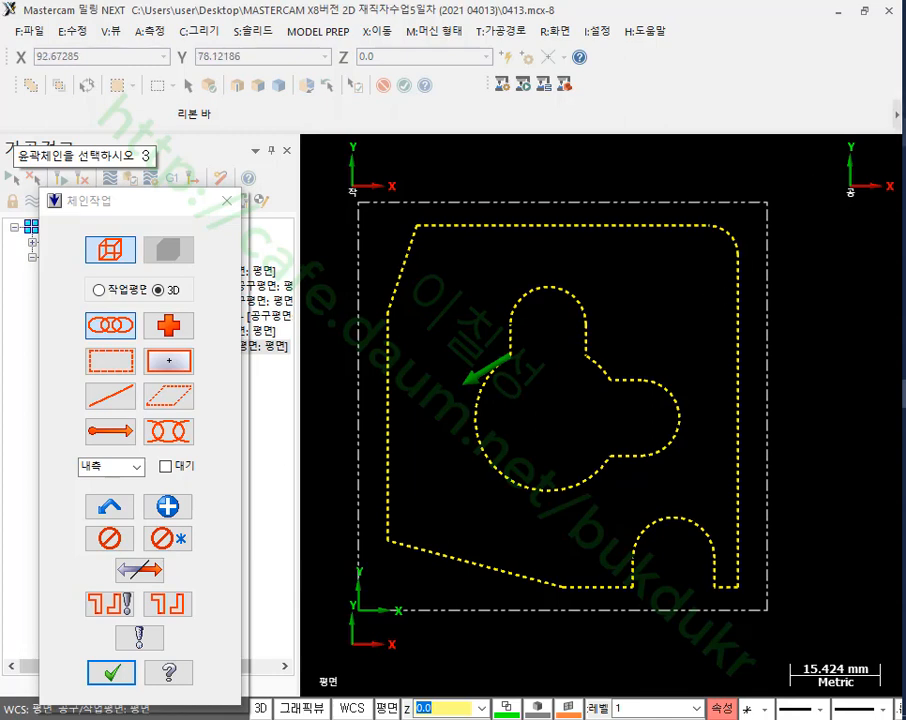
click(392, 538)
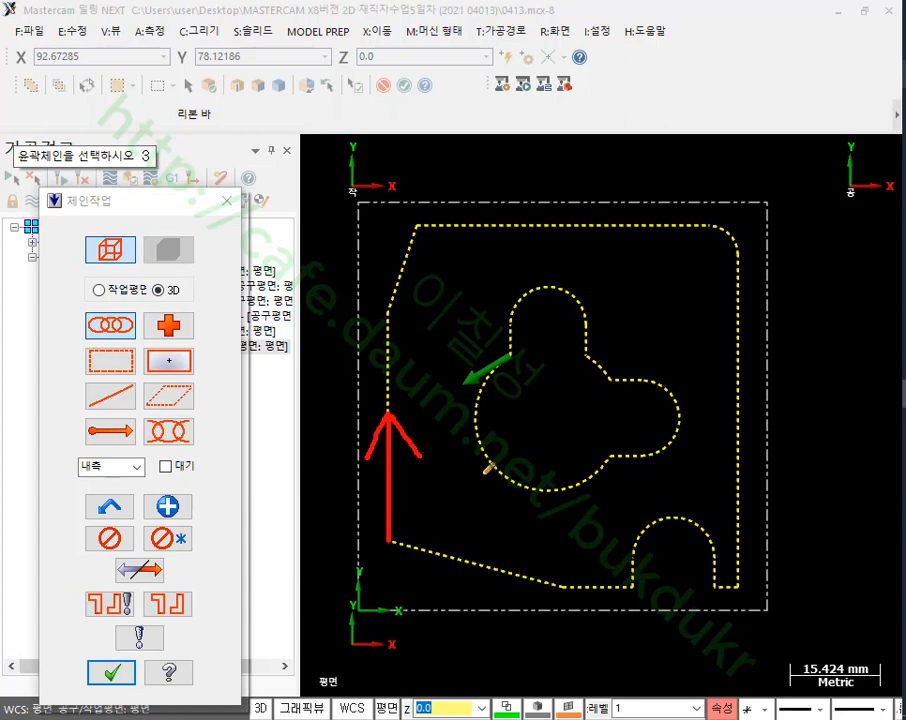
mouse_move(509, 358)
mouse_down()
mouse_move(474, 438)
mouse_move(499, 474)
mouse_up()
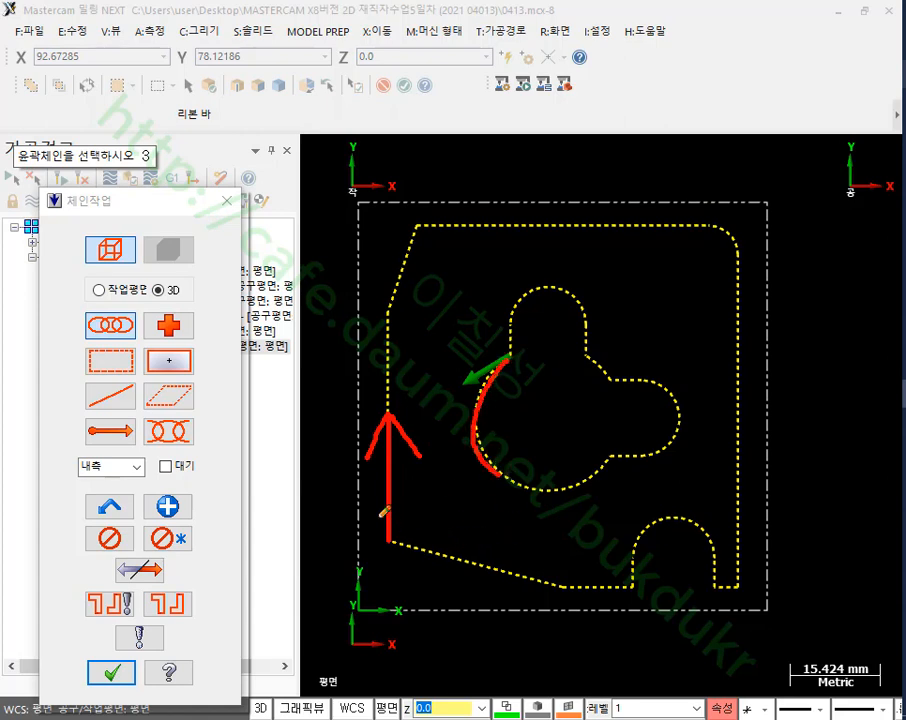
mouse_move(391, 513)
mouse_down()
mouse_move(332, 512)
mouse_move(354, 520)
mouse_move(310, 490)
mouse_move(330, 556)
mouse_move(381, 518)
mouse_up()
mouse_move(512, 381)
mouse_down()
mouse_move(495, 432)
mouse_move(548, 388)
mouse_move(495, 375)
mouse_move(520, 440)
mouse_move(575, 372)
mouse_up()
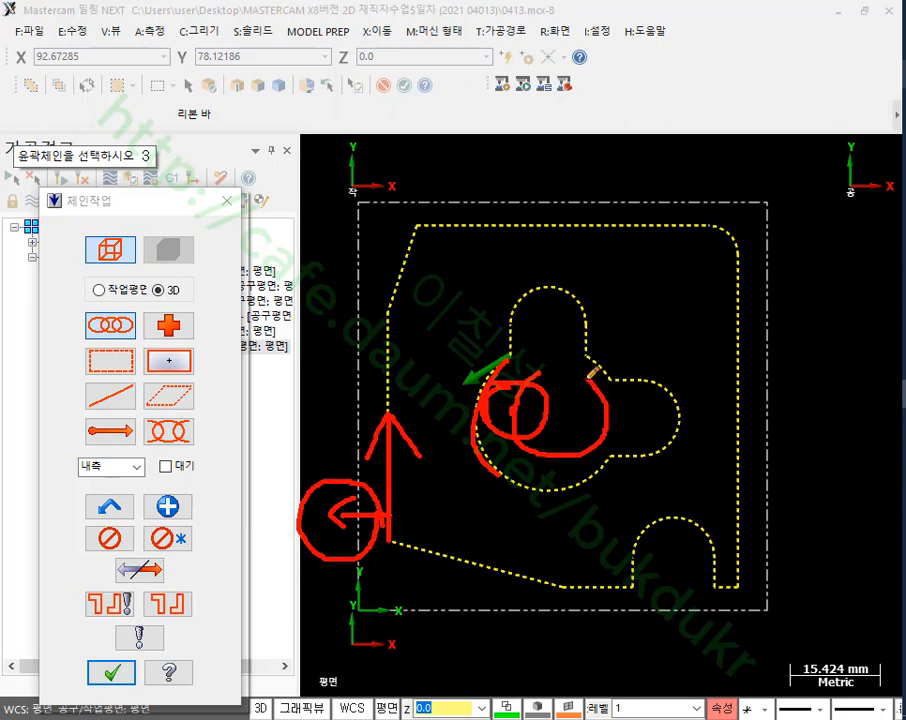
drag(340, 524, 357, 265)
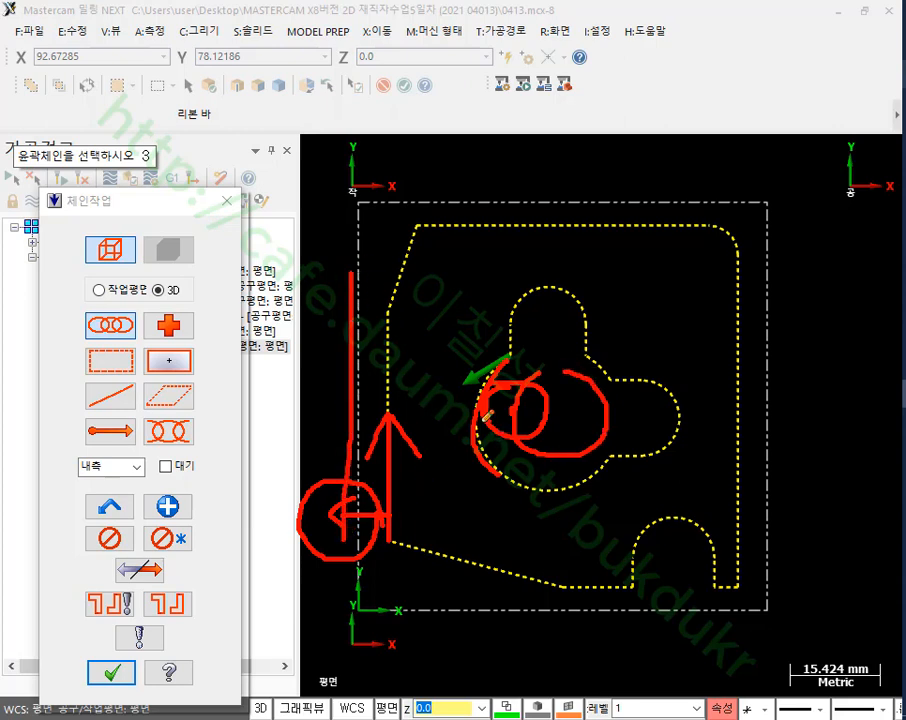
drag(395, 353, 345, 357)
mouse_move(487, 398)
mouse_down()
mouse_move(538, 404)
mouse_move(505, 436)
mouse_up()
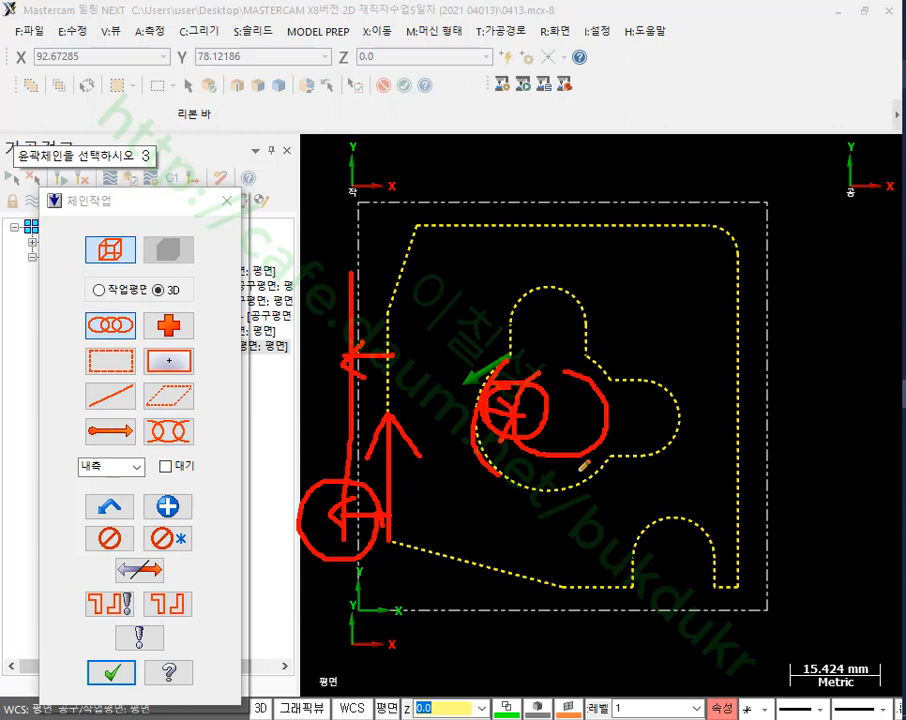
mouse_move(494, 340)
mouse_down()
mouse_move(485, 480)
mouse_move(640, 485)
mouse_move(690, 430)
mouse_move(634, 337)
mouse_move(617, 326)
mouse_up()
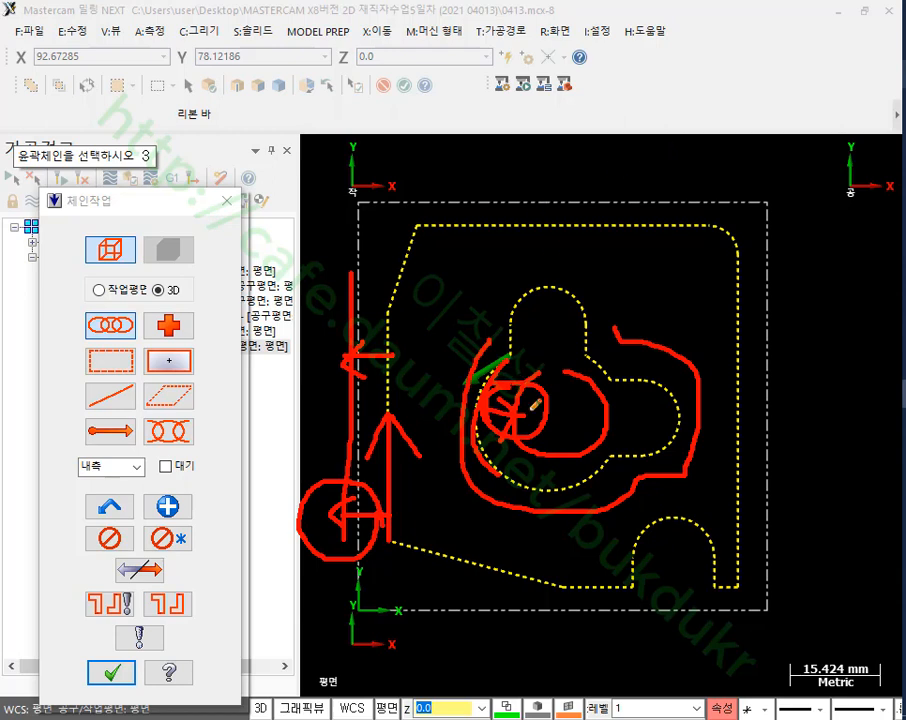
right_click(688, 175)
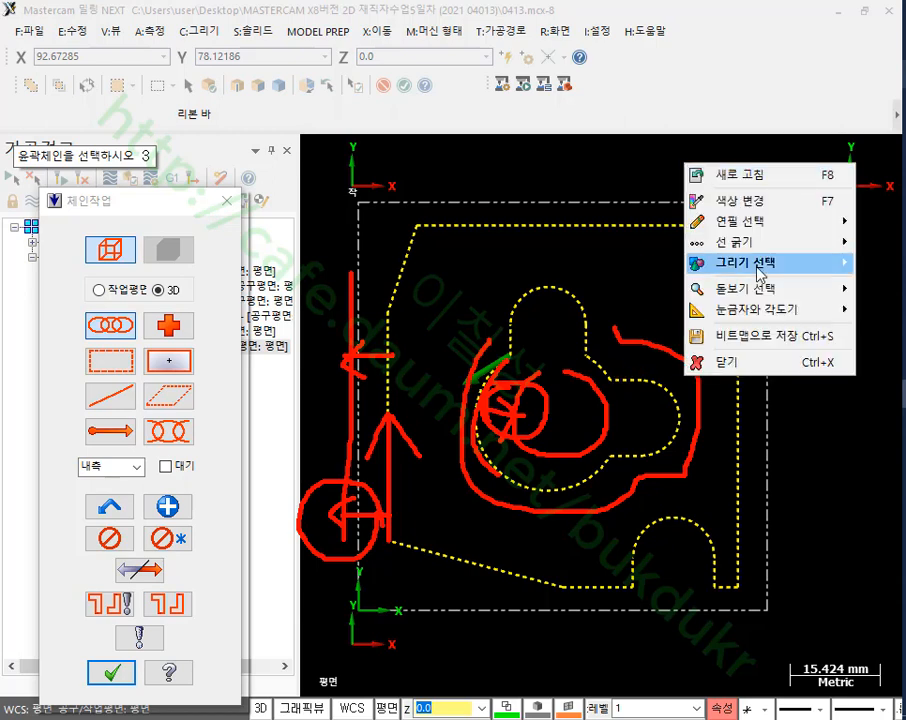
click(712, 359)
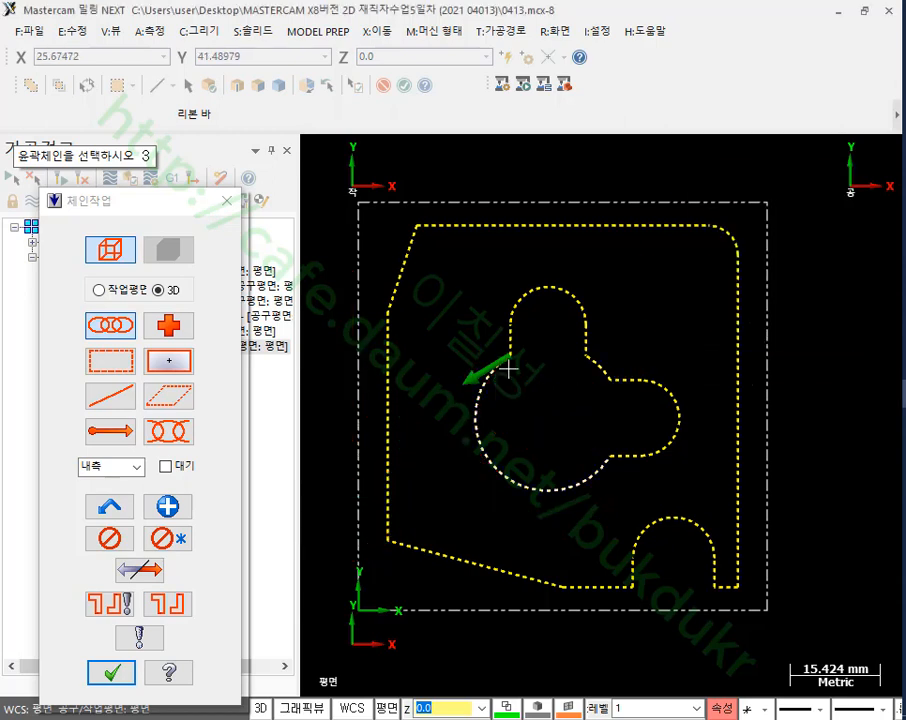
- Accept the two chains and assign tool 3, the 10 mm spot drill, to the contour toolpath
click(110, 671)
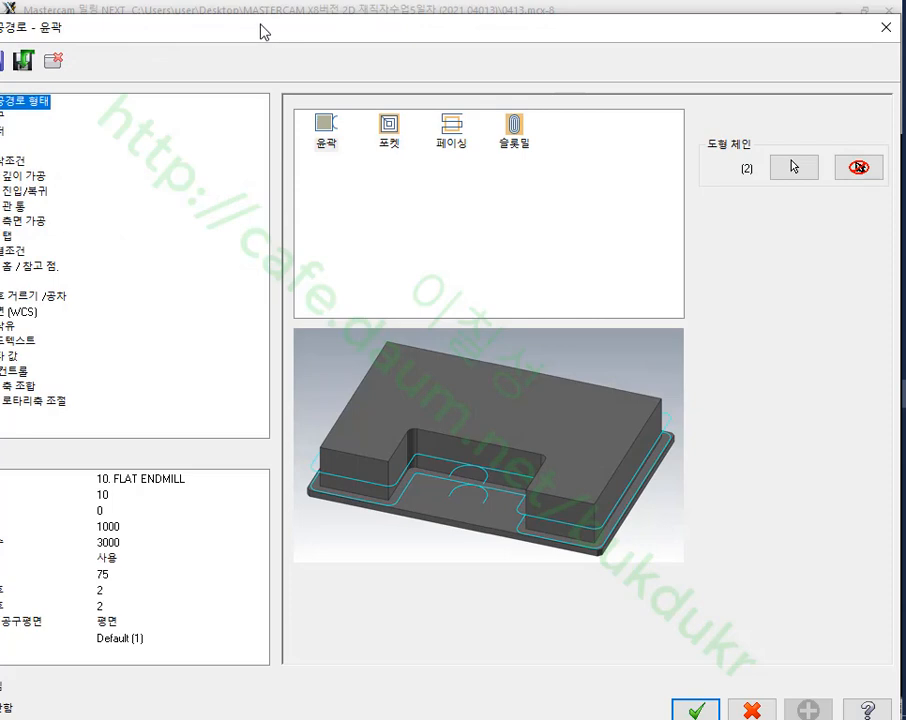
key(Down)
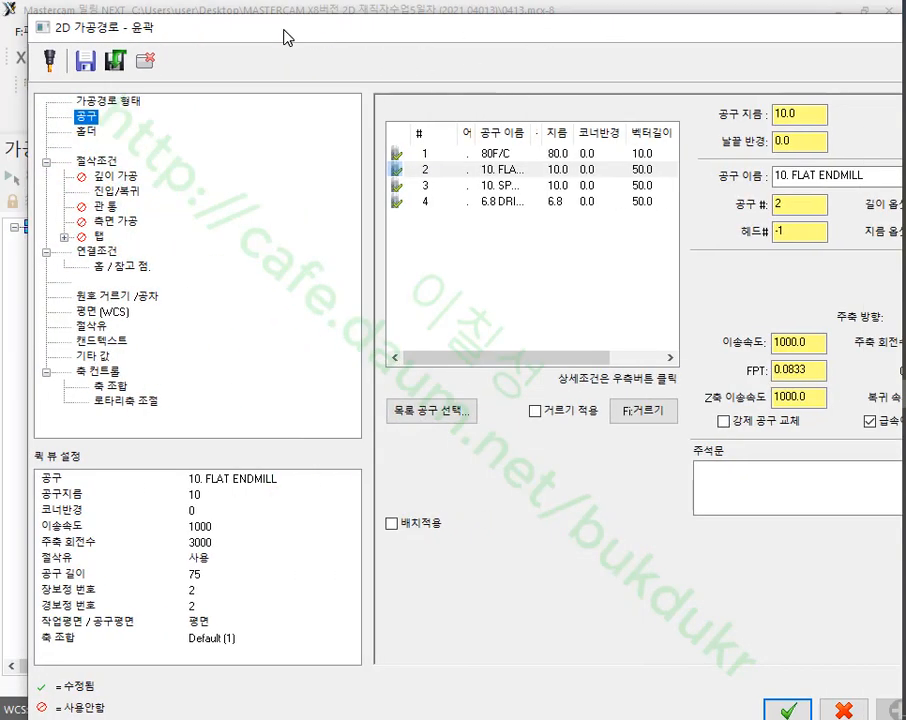
click(515, 185)
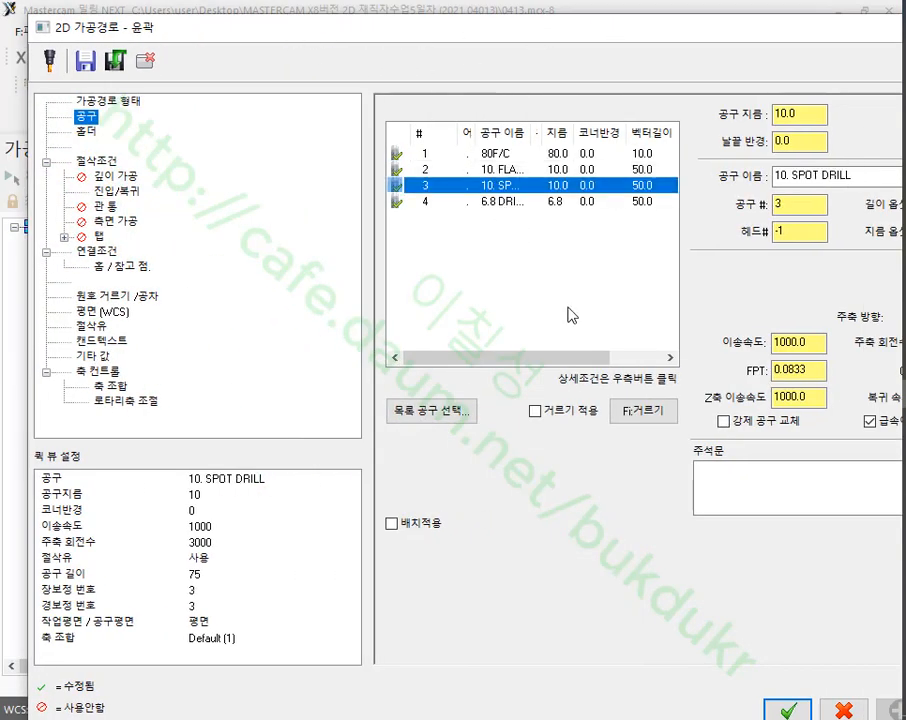
- In the cut parameters, set the contour type to 2D chamfer (2D 모따기)
click(99, 161)
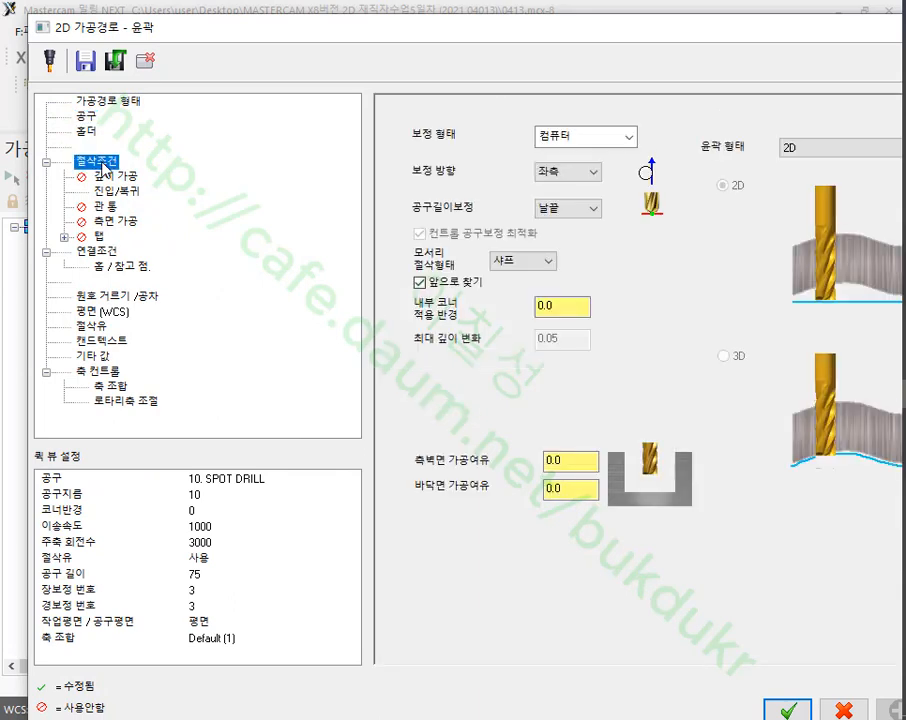
drag(685, 33, 373, 40)
click(485, 147)
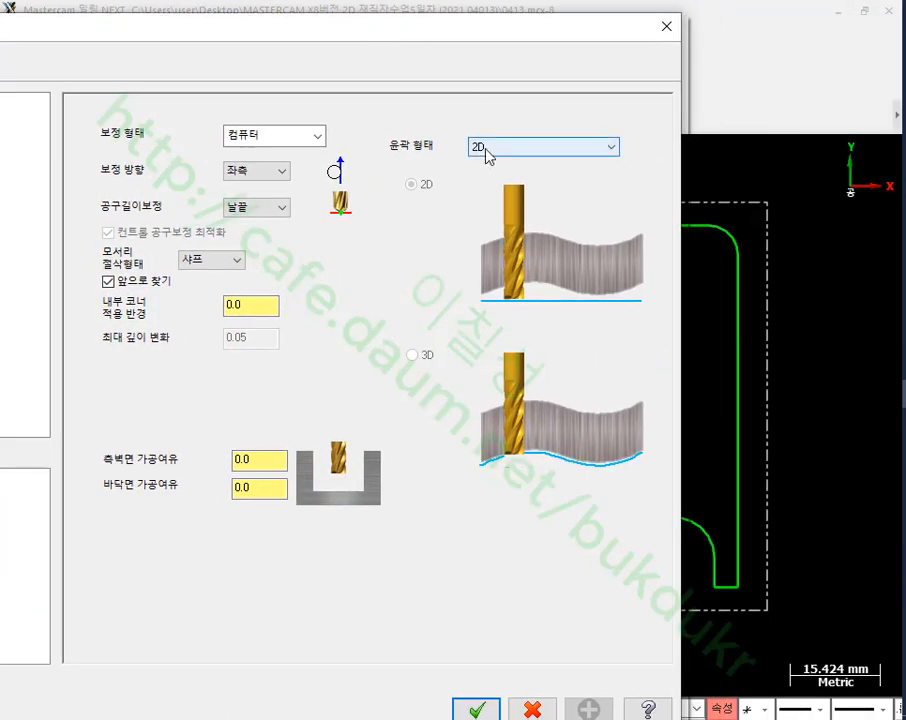
click(497, 178)
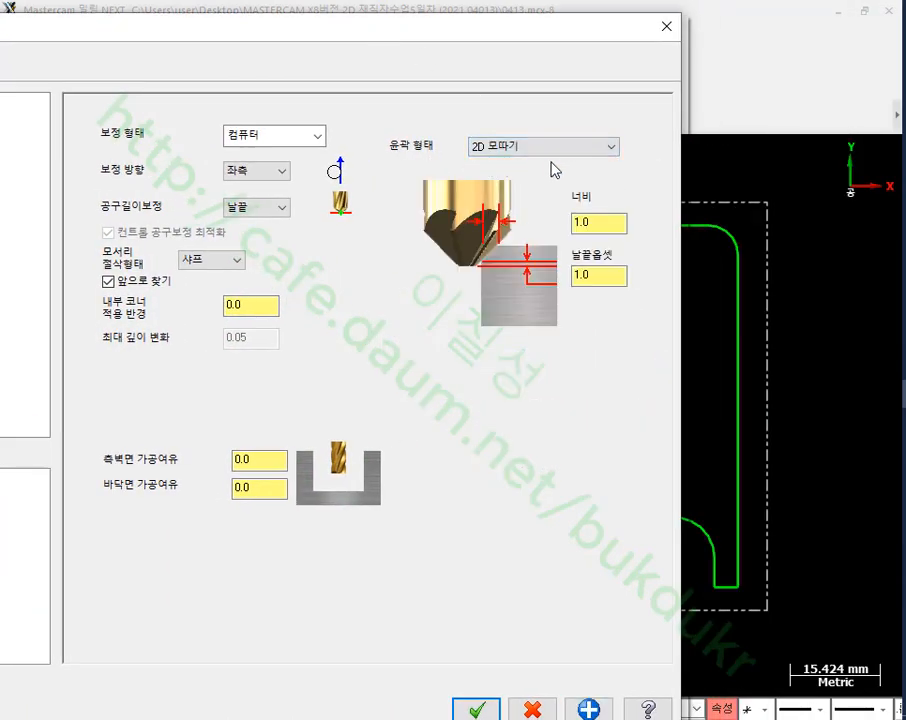
mouse_move(463, 264)
mouse_down()
mouse_move(506, 168)
mouse_move(484, 287)
mouse_move(478, 261)
mouse_up()
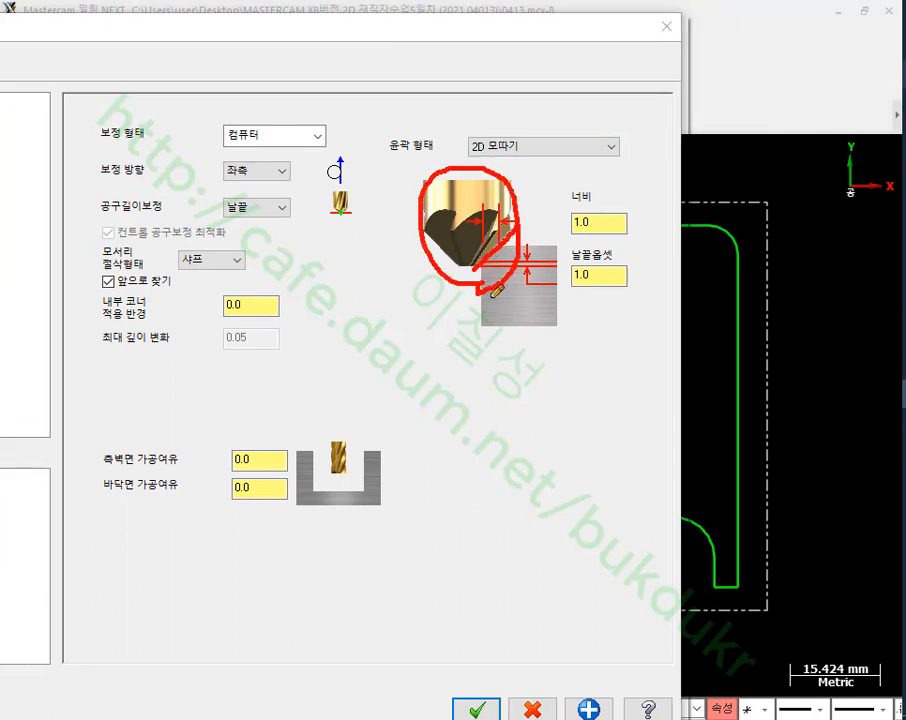
mouse_move(428, 350)
mouse_down()
mouse_move(428, 414)
mouse_move(477, 471)
mouse_move(518, 320)
mouse_up()
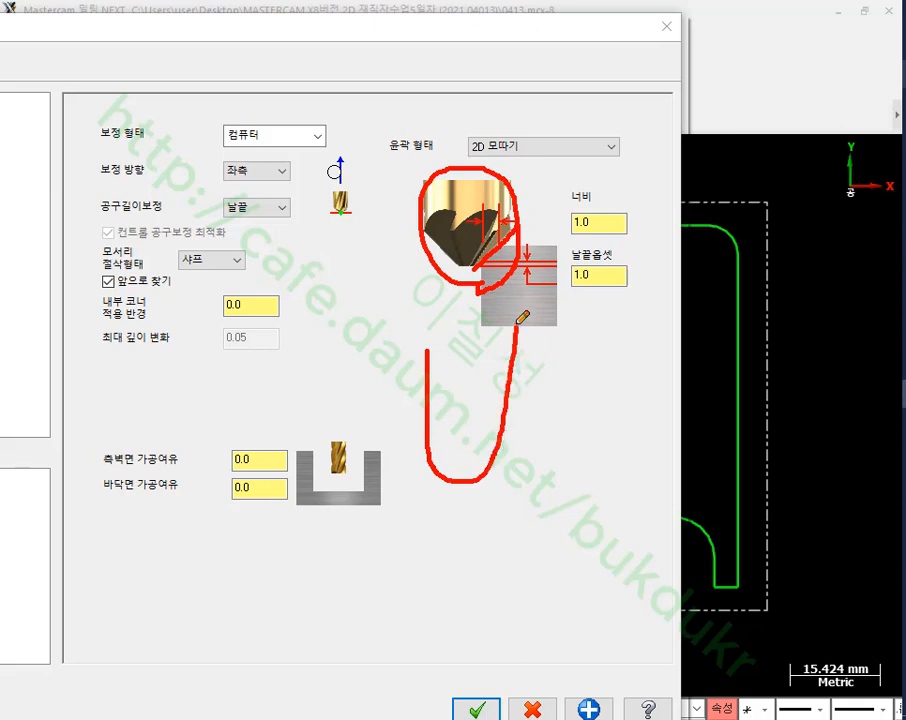
drag(514, 452, 457, 500)
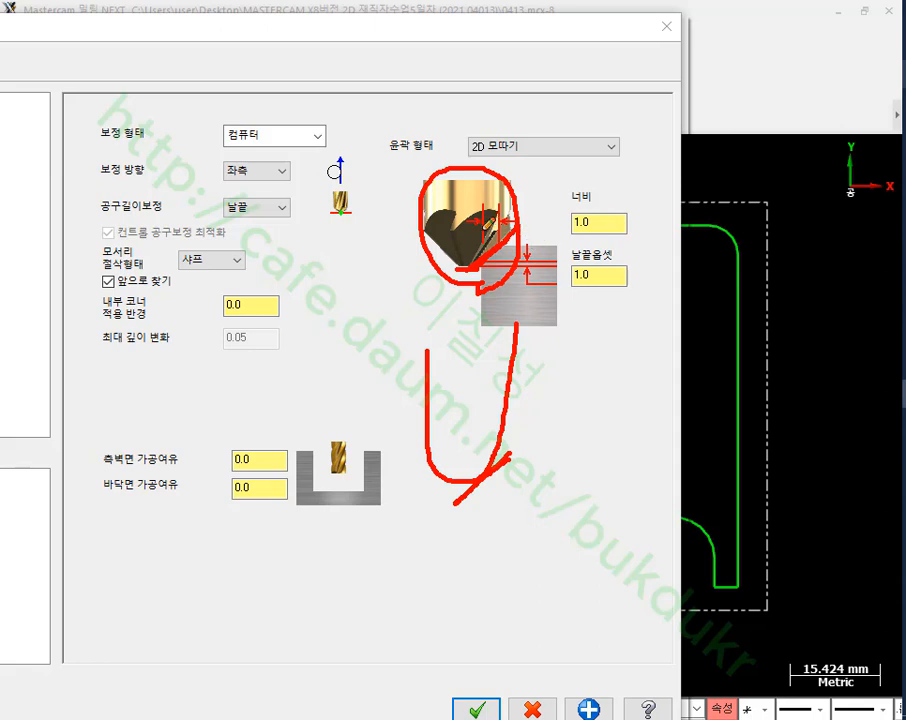
drag(450, 248, 497, 246)
mouse_move(447, 206)
mouse_down()
mouse_move(469, 206)
mouse_move(462, 234)
mouse_up()
mouse_move(484, 207)
mouse_down()
mouse_move(484, 231)
mouse_move(496, 217)
mouse_up()
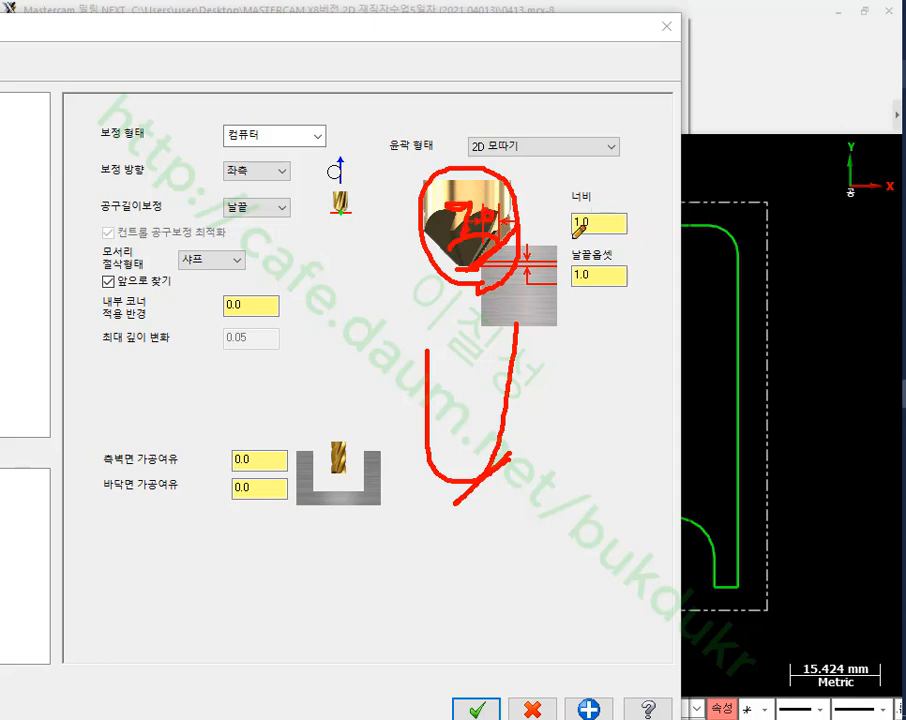
drag(566, 238, 630, 236)
drag(563, 290, 657, 291)
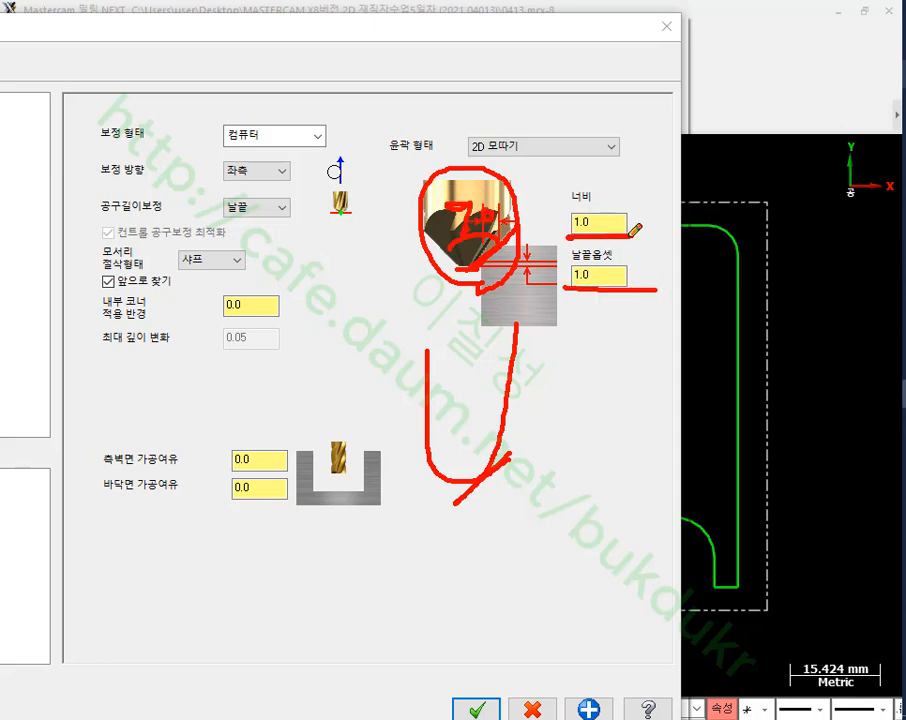
mouse_move(578, 208)
mouse_down()
mouse_move(608, 228)
mouse_move(645, 203)
mouse_move(622, 215)
mouse_up()
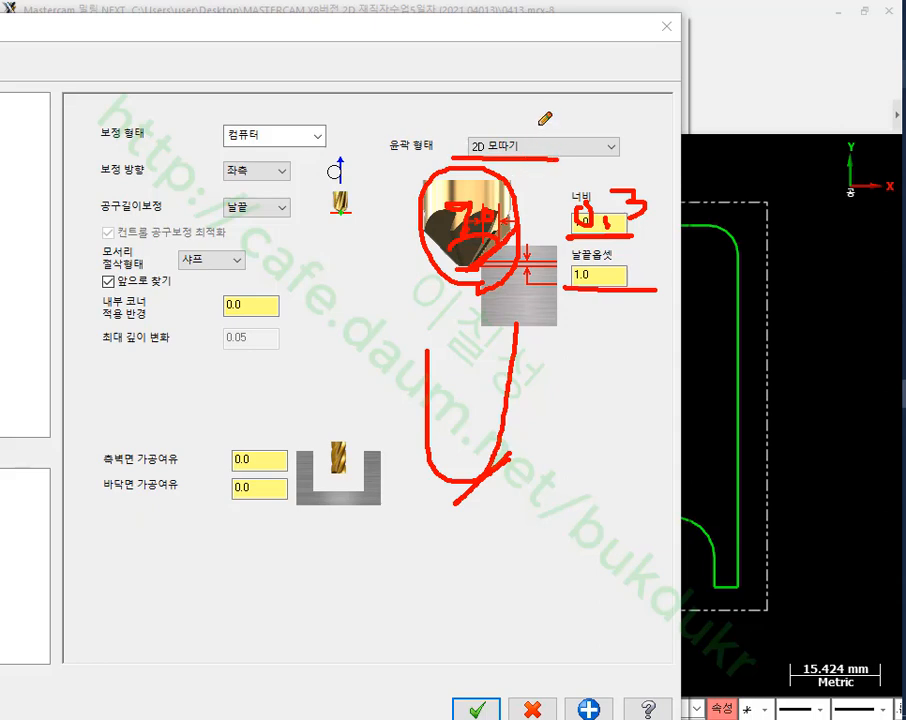
mouse_move(280, 64)
mouse_down()
mouse_move(293, 109)
mouse_move(357, 122)
mouse_up()
mouse_move(368, 70)
mouse_down()
mouse_move(411, 93)
mouse_move(362, 64)
mouse_up()
drag(237, 128, 445, 141)
mouse_move(290, 300)
mouse_down()
mouse_move(348, 292)
mouse_move(345, 362)
mouse_up()
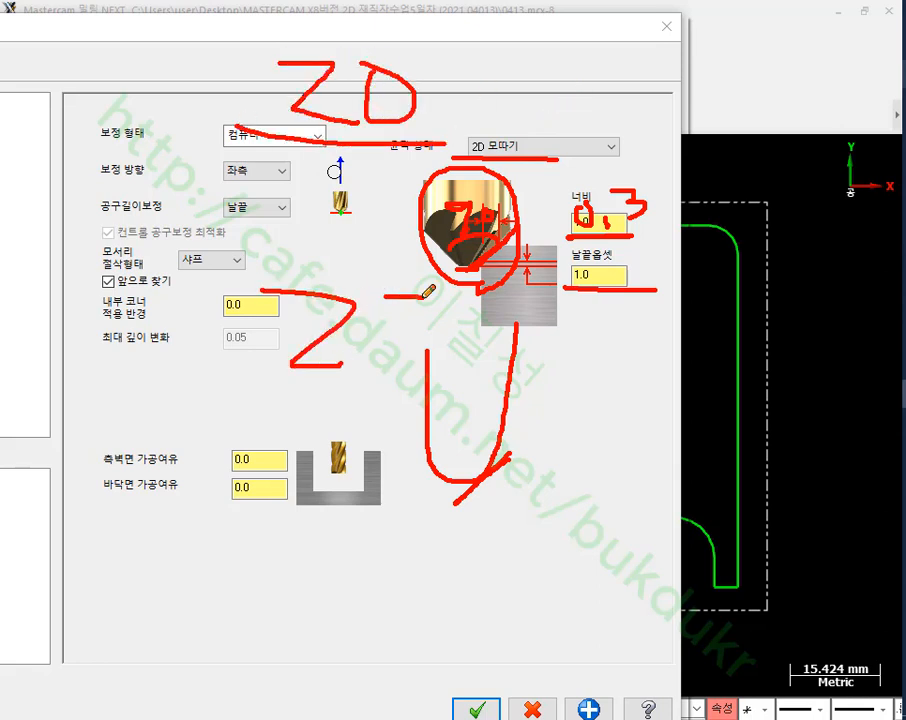
drag(382, 298, 385, 365)
mouse_move(394, 400)
mouse_down()
mouse_move(357, 400)
mouse_move(440, 376)
mouse_up()
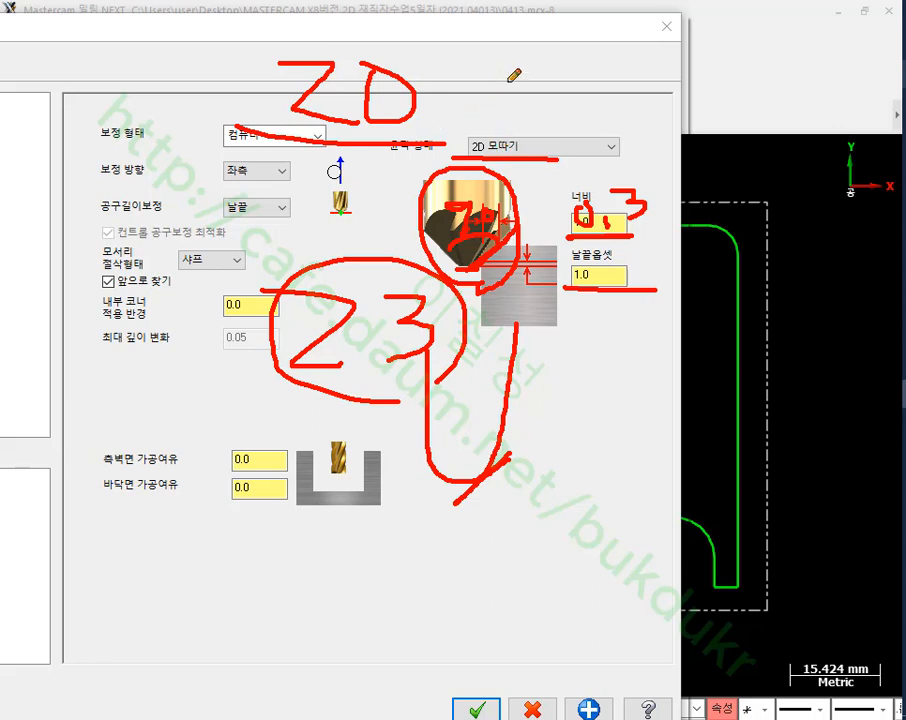
mouse_move(405, 58)
mouse_down()
mouse_move(607, 148)
mouse_move(769, 411)
mouse_up()
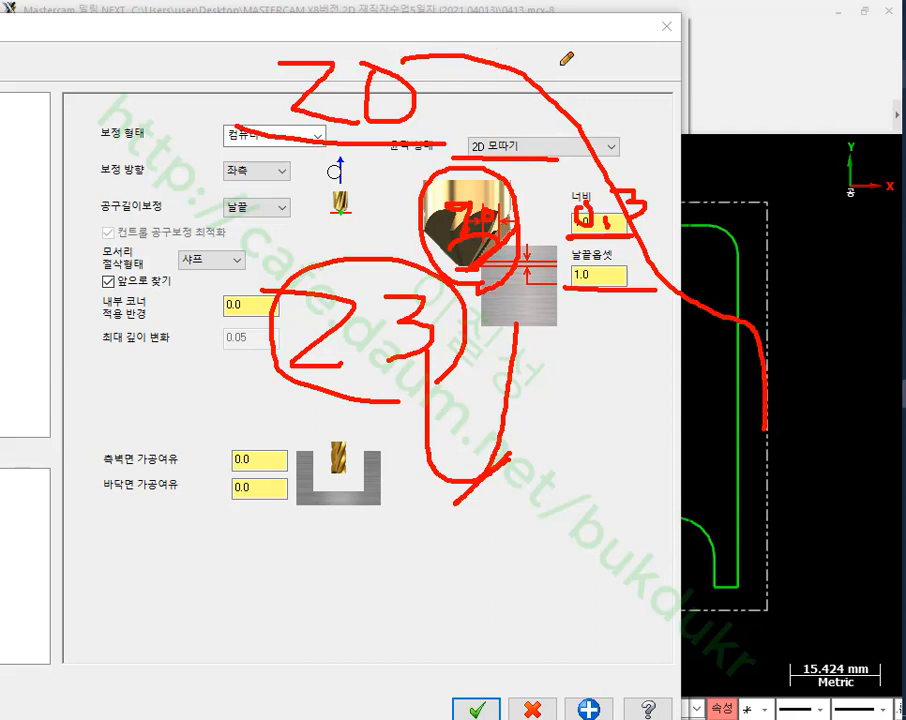
mouse_move(494, 123)
mouse_down()
mouse_move(481, 137)
mouse_move(491, 140)
mouse_up()
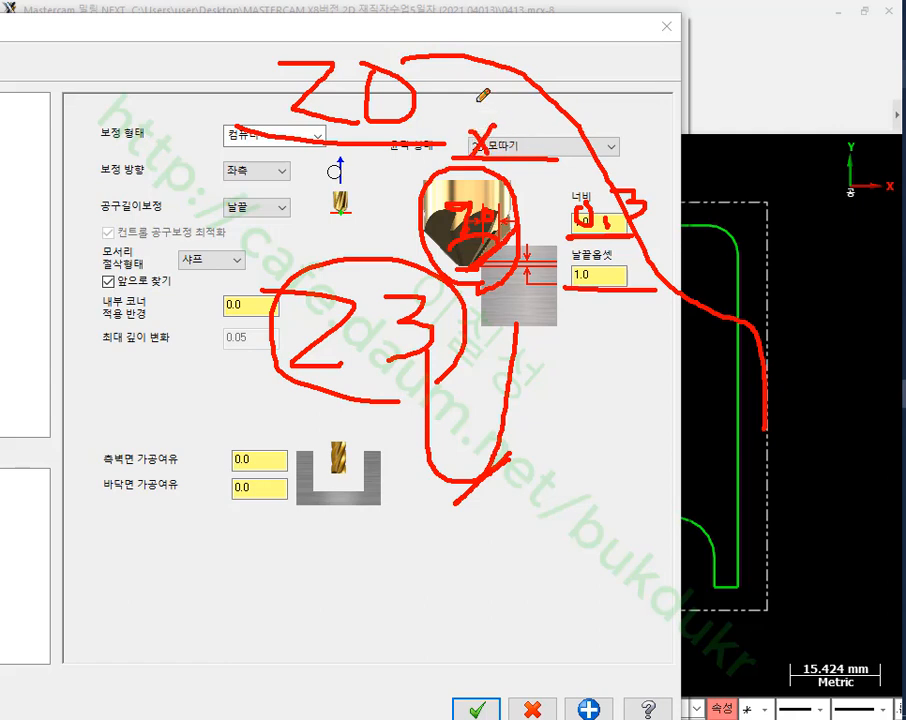
mouse_move(464, 74)
mouse_down()
mouse_move(472, 100)
mouse_move(498, 104)
mouse_move(514, 122)
mouse_up()
drag(447, 128, 590, 136)
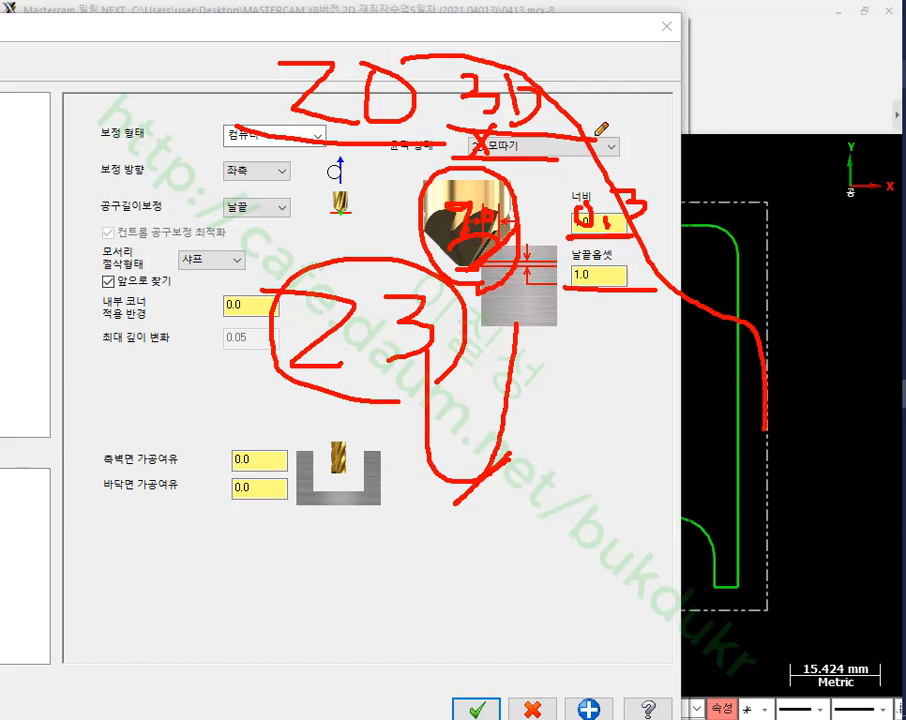
mouse_move(476, 116)
mouse_down()
mouse_move(470, 47)
mouse_move(577, 126)
mouse_up()
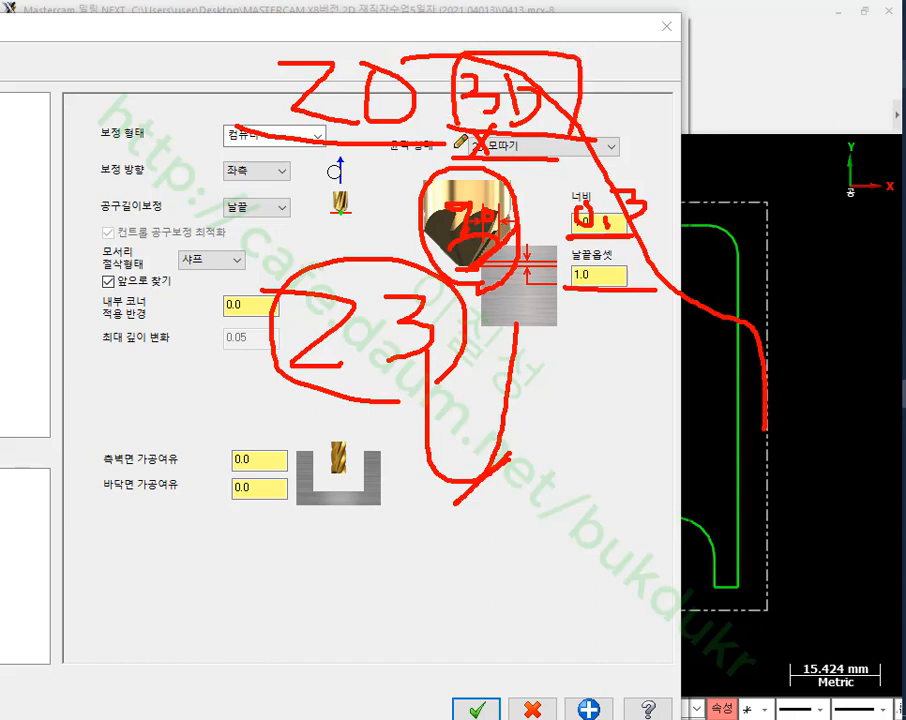
mouse_move(460, 142)
mouse_down()
mouse_move(476, 150)
mouse_move(488, 126)
mouse_up()
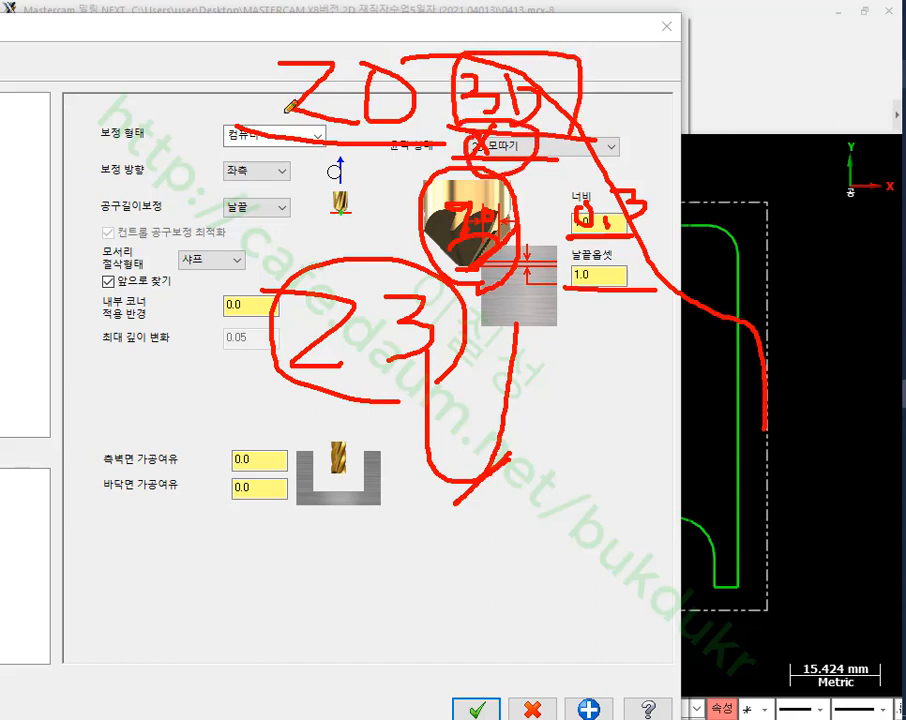
mouse_move(288, 106)
mouse_down()
mouse_move(256, 42)
mouse_move(428, 66)
mouse_move(437, 132)
mouse_up()
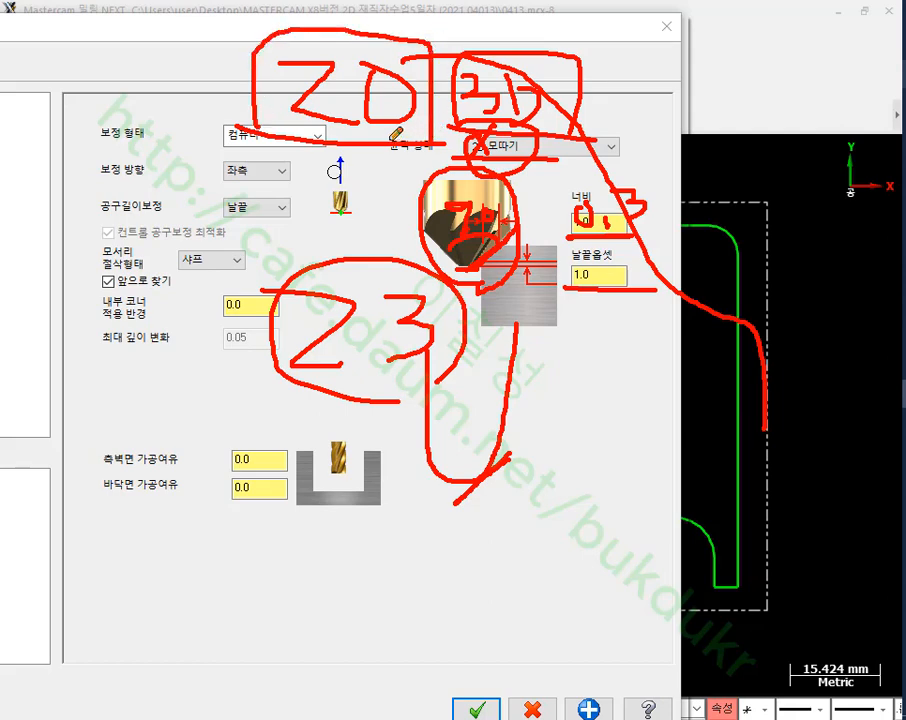
right_click(733, 93)
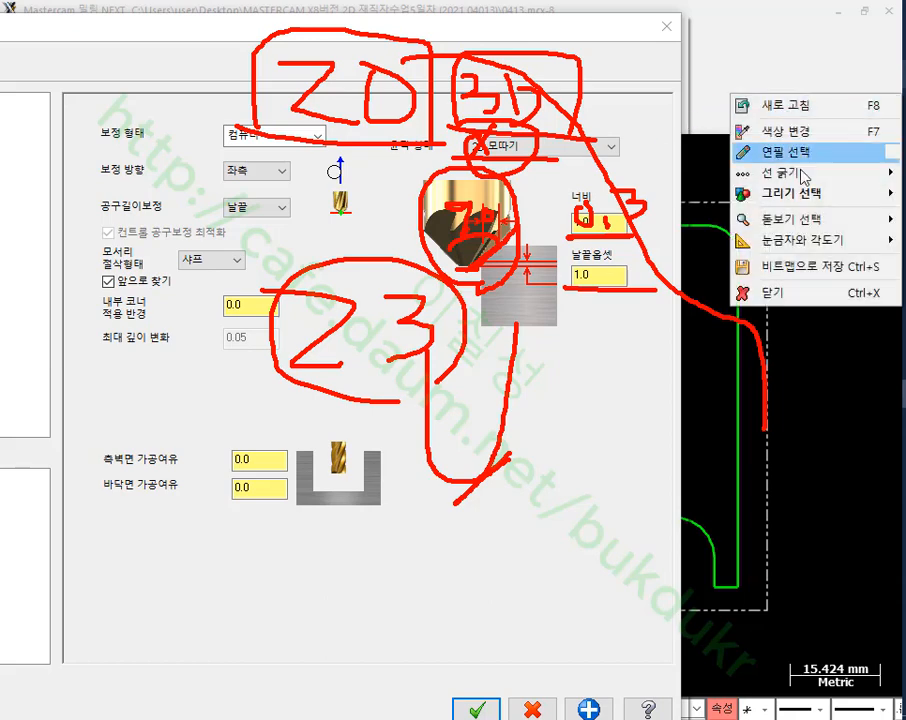
click(770, 293)
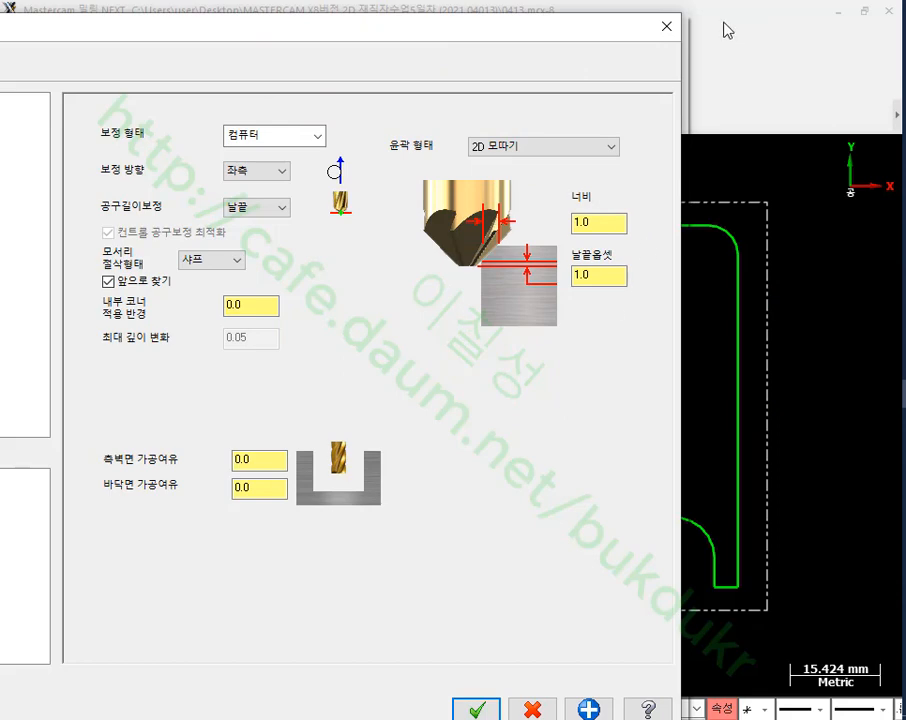
- Set the 2D chamfer width (너비) to 0.3 in the cut parameters
drag(628, 32, 146, 110)
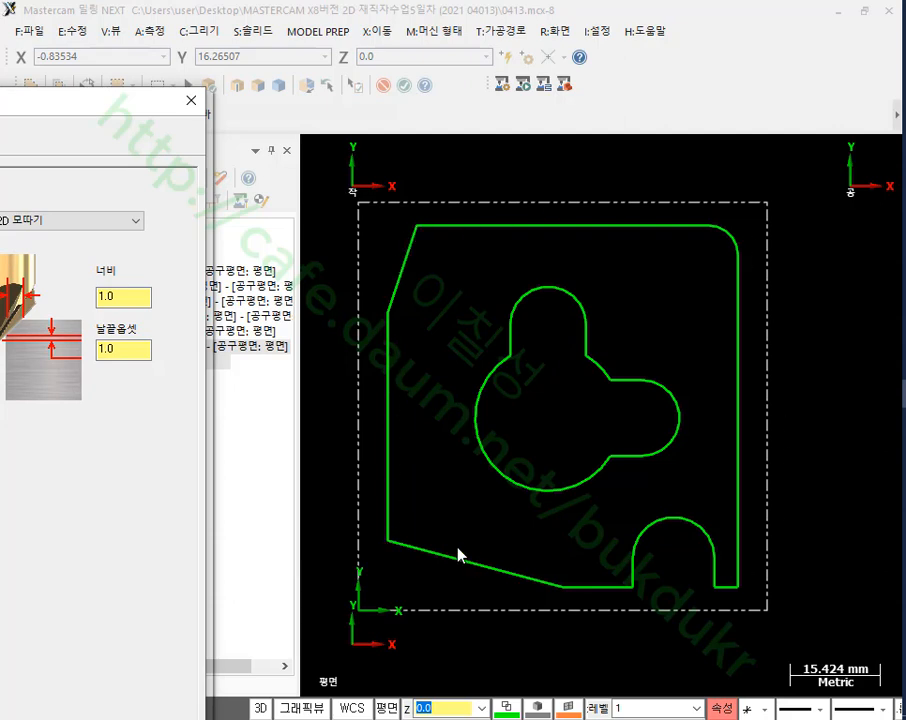
drag(110, 113, 755, 33)
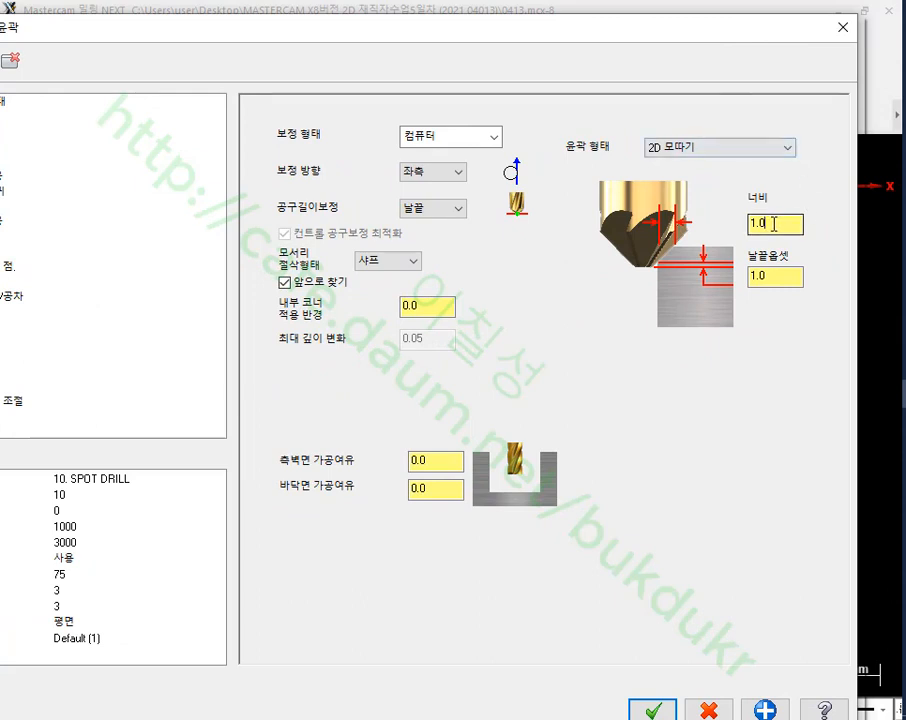
drag(772, 224, 725, 222)
text(0.3)
click(793, 278)
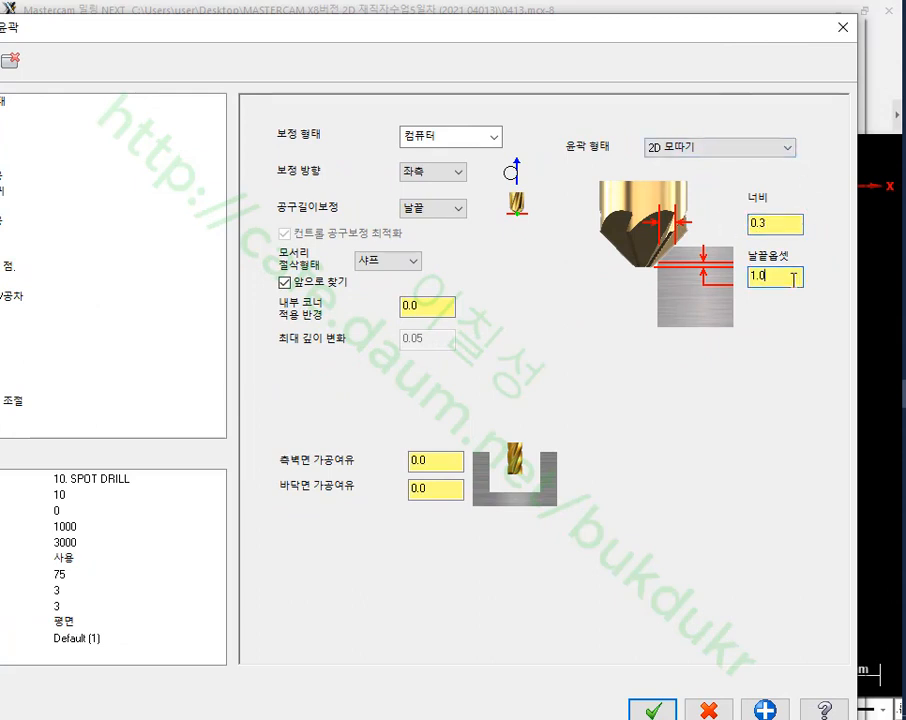
click(904, 73)
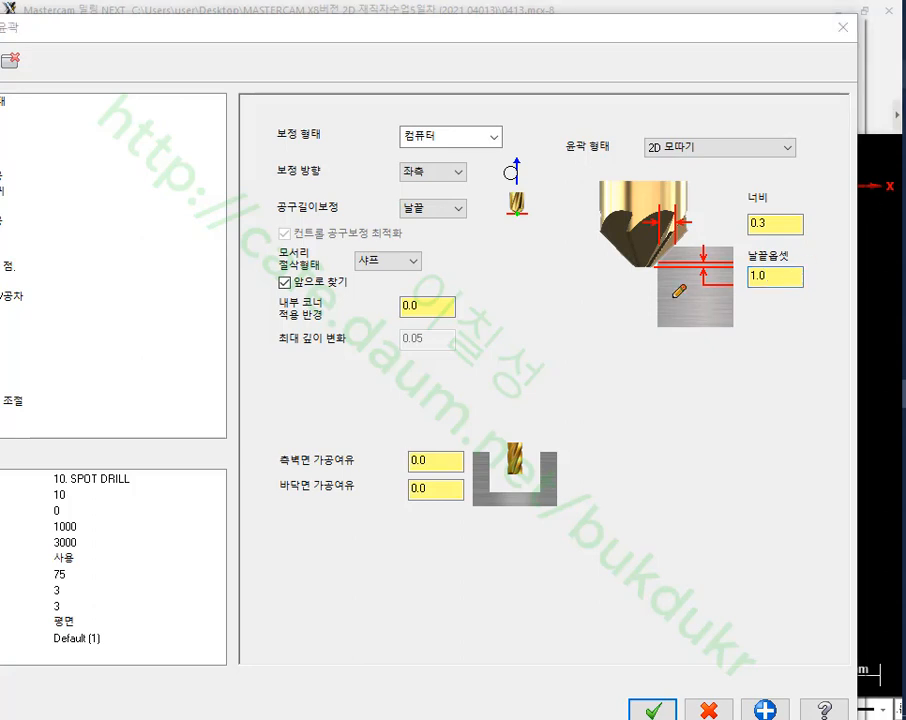
drag(648, 180, 650, 402)
mouse_move(691, 230)
mouse_down()
mouse_move(663, 268)
mouse_move(624, 269)
mouse_move(658, 360)
mouse_up()
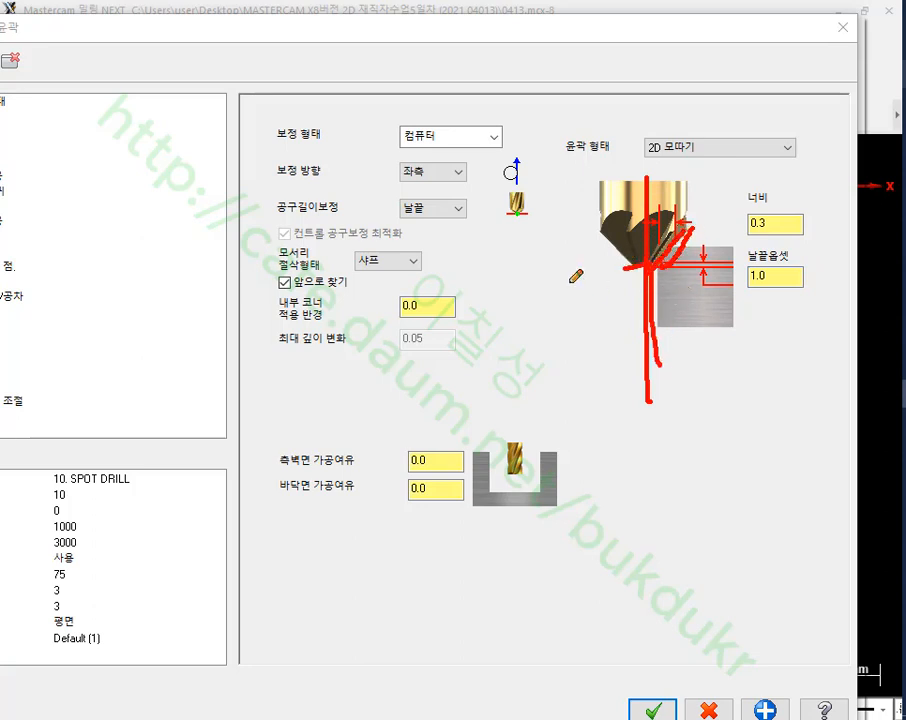
mouse_move(242, 130)
mouse_down()
mouse_move(242, 362)
mouse_move(350, 457)
mouse_up()
mouse_move(463, 153)
mouse_down()
mouse_move(464, 385)
mouse_move(353, 466)
mouse_up()
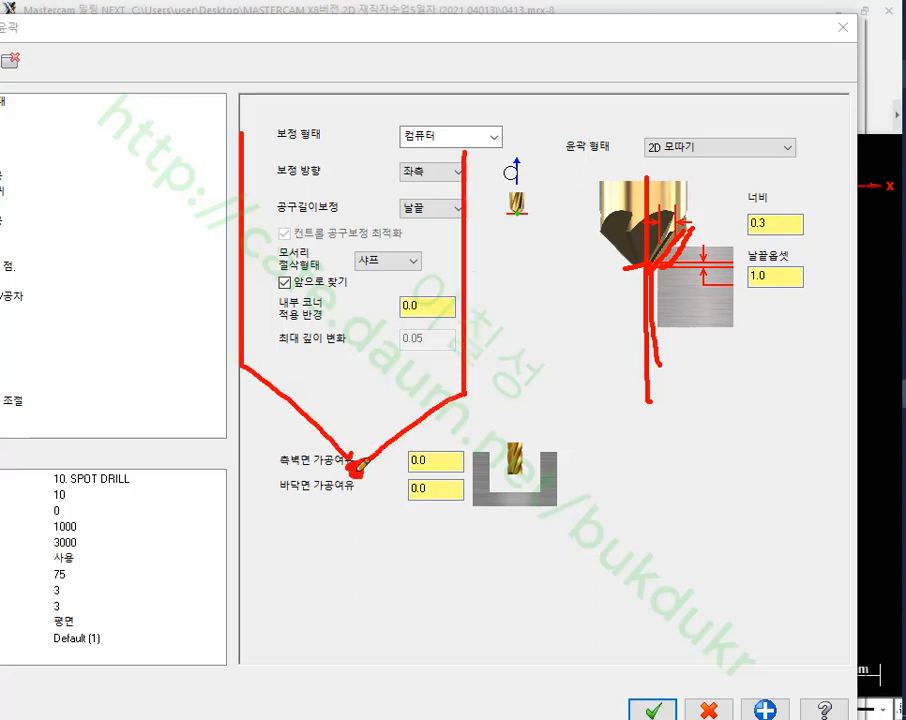
mouse_move(408, 442)
mouse_down()
mouse_move(410, 652)
mouse_move(738, 434)
mouse_up()
drag(354, 470, 352, 688)
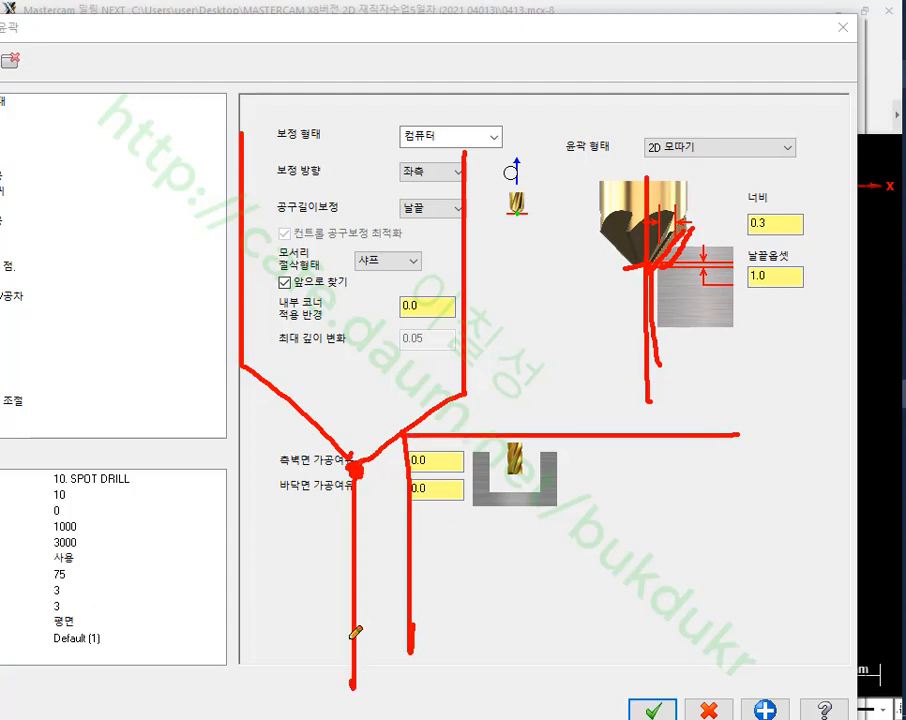
drag(273, 578, 549, 578)
drag(434, 565, 451, 605)
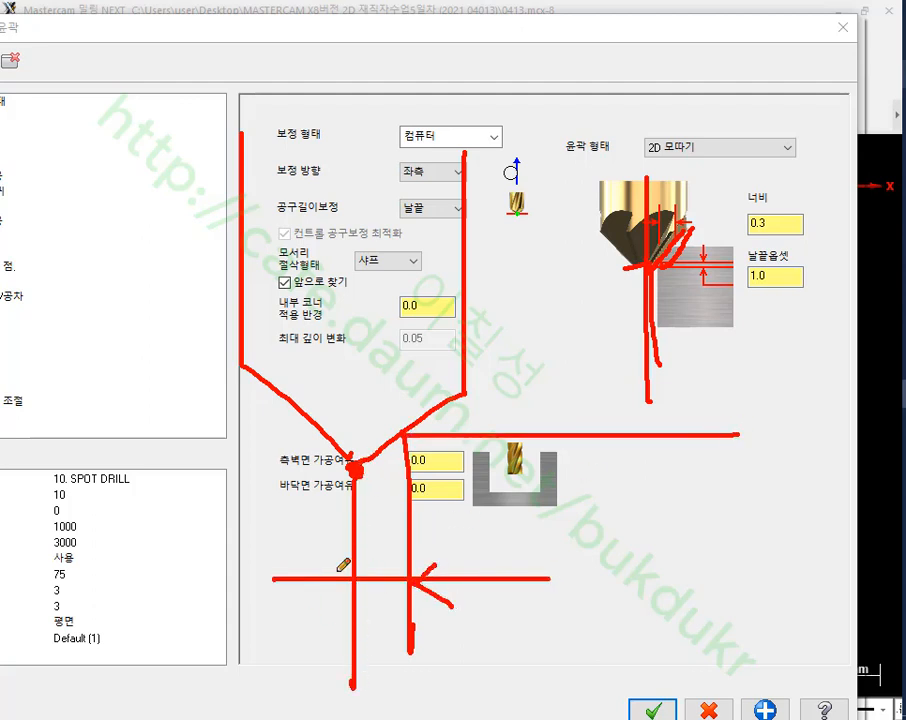
mouse_move(322, 562)
mouse_down()
mouse_move(352, 578)
mouse_move(320, 612)
mouse_up()
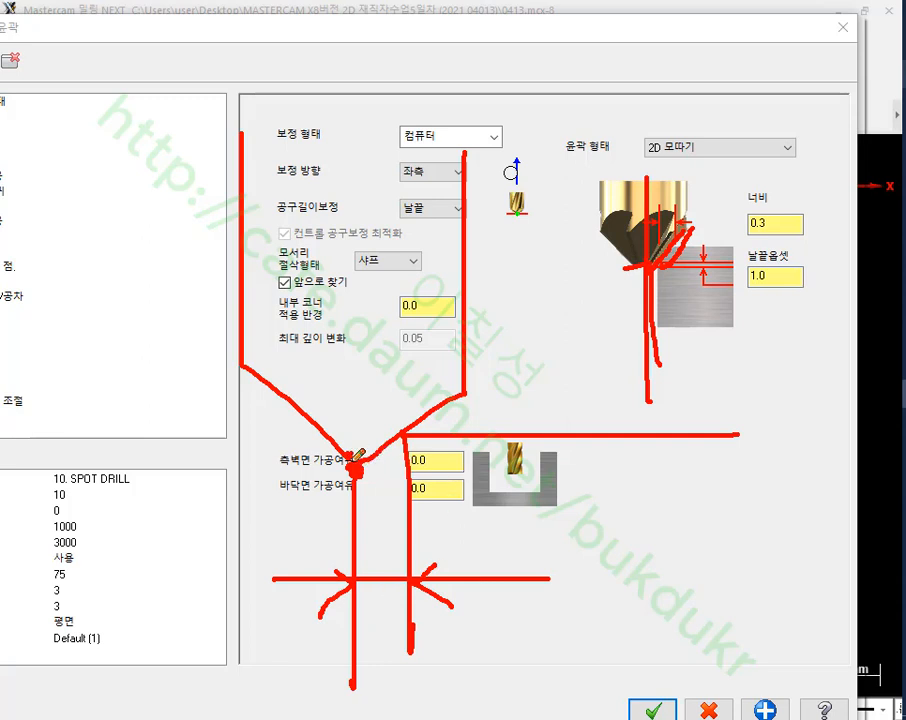
mouse_move(357, 456)
mouse_down()
mouse_move(356, 490)
mouse_move(358, 465)
mouse_up()
mouse_move(468, 386)
mouse_down()
mouse_move(382, 420)
mouse_move(356, 457)
mouse_move(358, 540)
mouse_move(424, 555)
mouse_move(362, 568)
mouse_up()
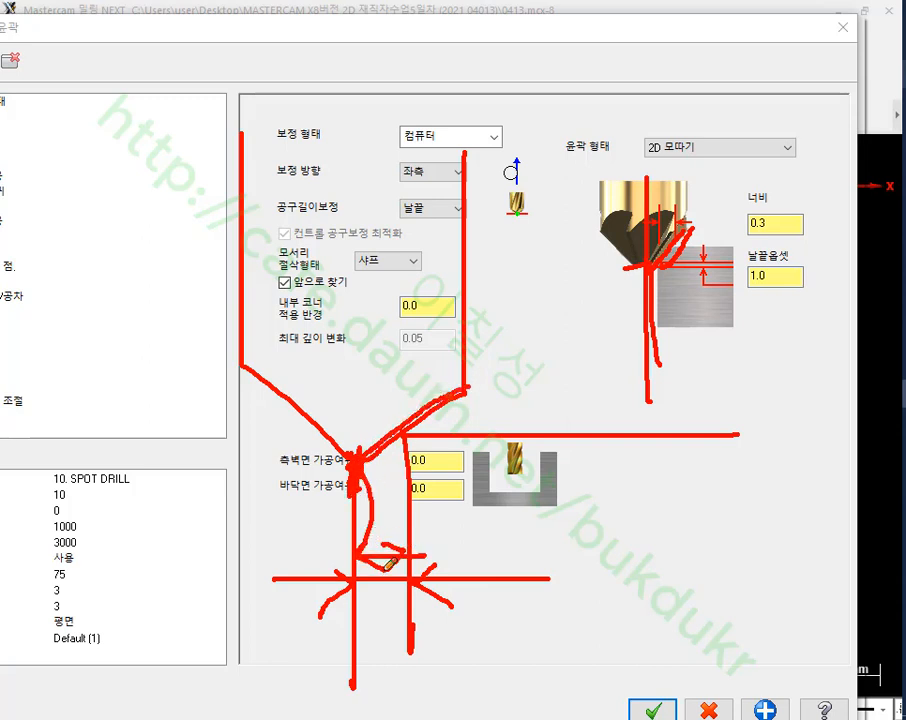
mouse_move(770, 296)
mouse_down()
mouse_move(752, 262)
mouse_move(812, 278)
mouse_move(776, 300)
mouse_up()
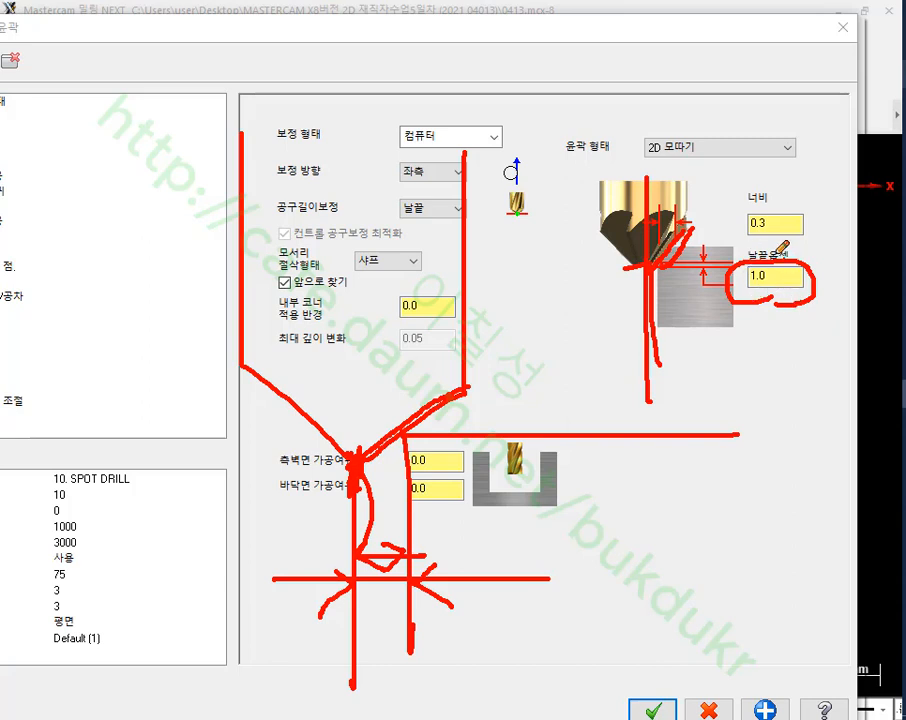
drag(745, 178, 735, 236)
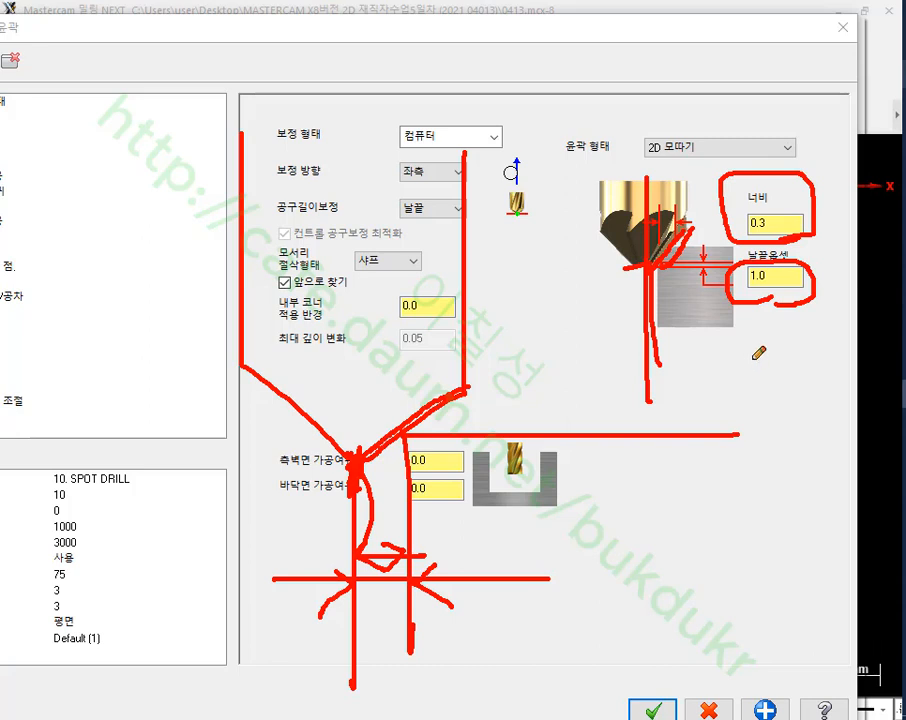
right_click(546, 321)
click(592, 519)
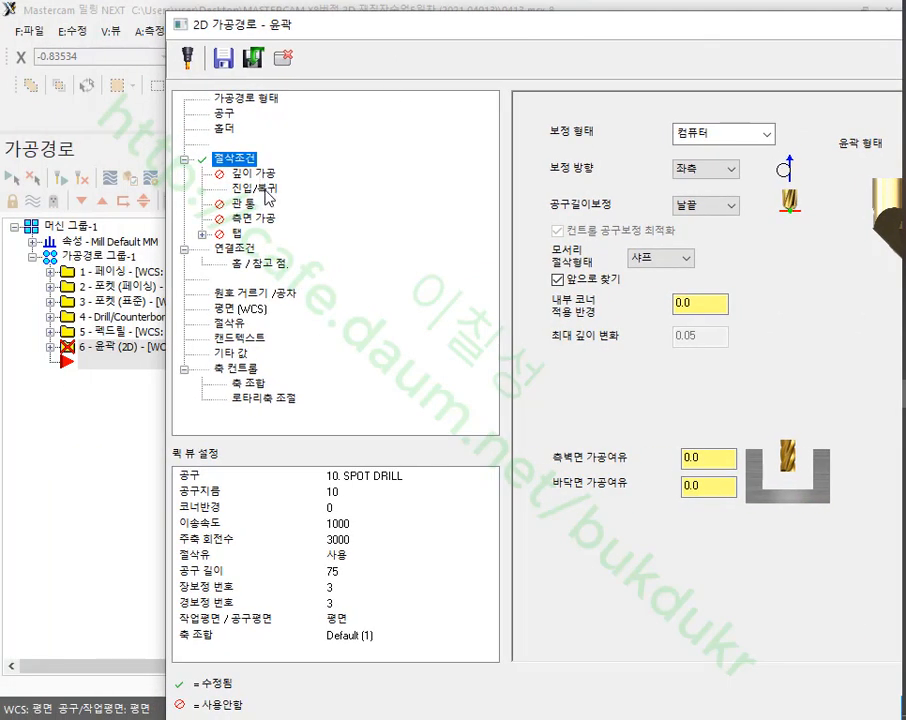
- Turn off lead in/out (진입/복귀) for the chamfer contour and open its linking parameters (연결조건)
click(266, 188)
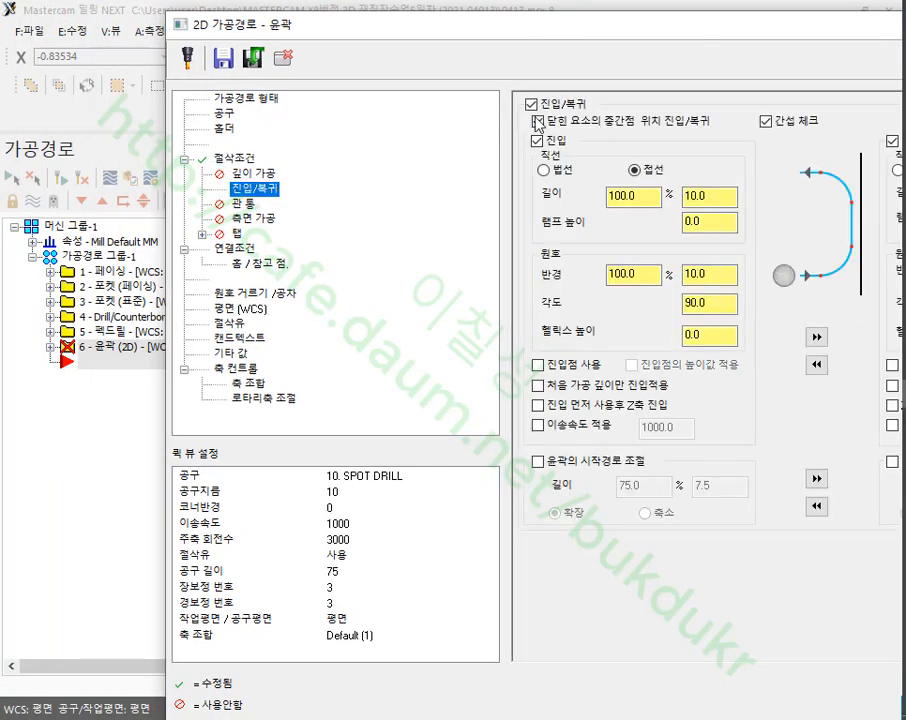
click(240, 248)
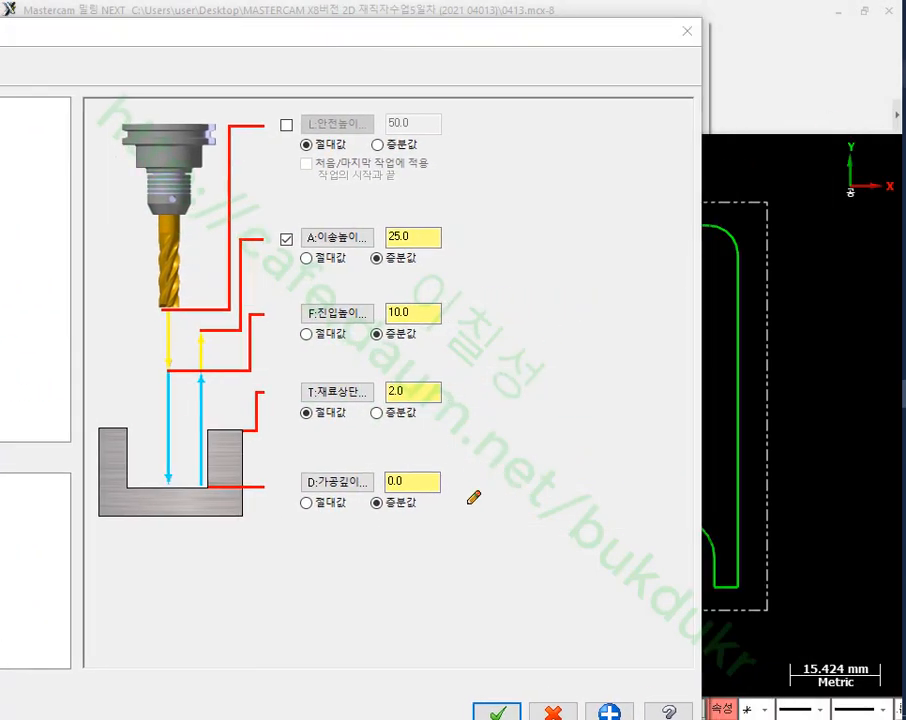
mouse_move(438, 532)
mouse_down()
mouse_move(301, 343)
mouse_move(519, 491)
mouse_move(377, 548)
mouse_up()
drag(301, 408, 440, 407)
drag(303, 491, 432, 490)
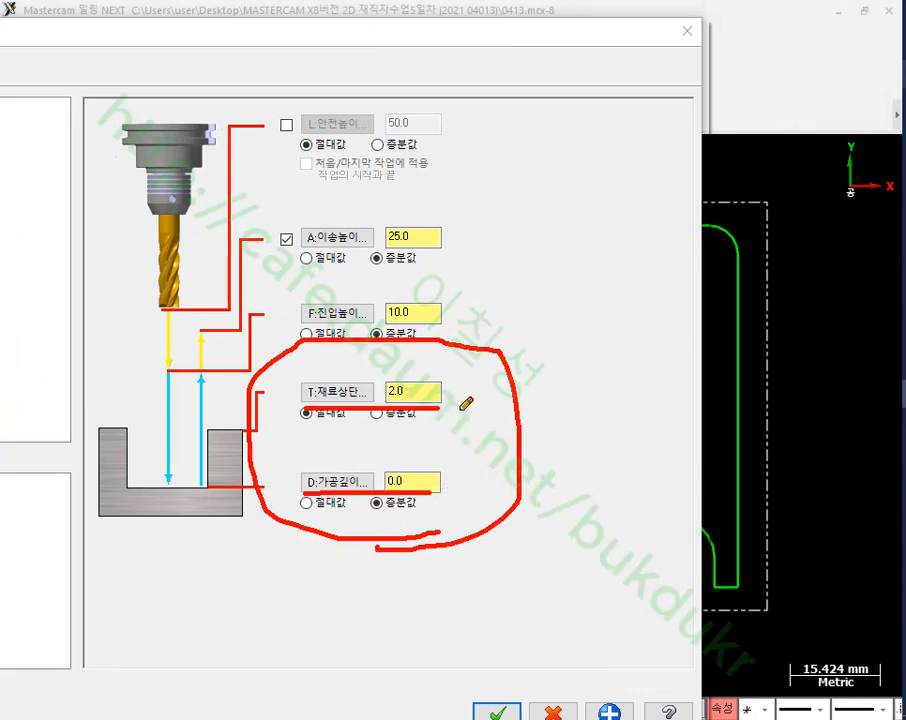
mouse_move(402, 378)
mouse_down()
mouse_move(393, 386)
mouse_move(401, 379)
mouse_up()
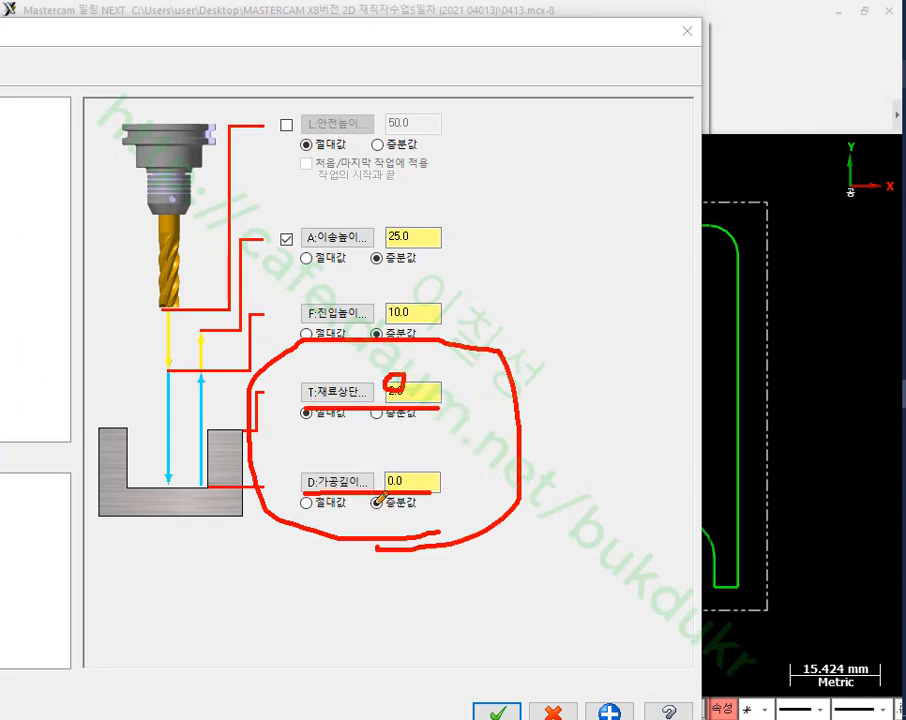
mouse_move(405, 466)
mouse_down()
mouse_move(395, 478)
mouse_move(403, 468)
mouse_up()
drag(299, 503, 322, 503)
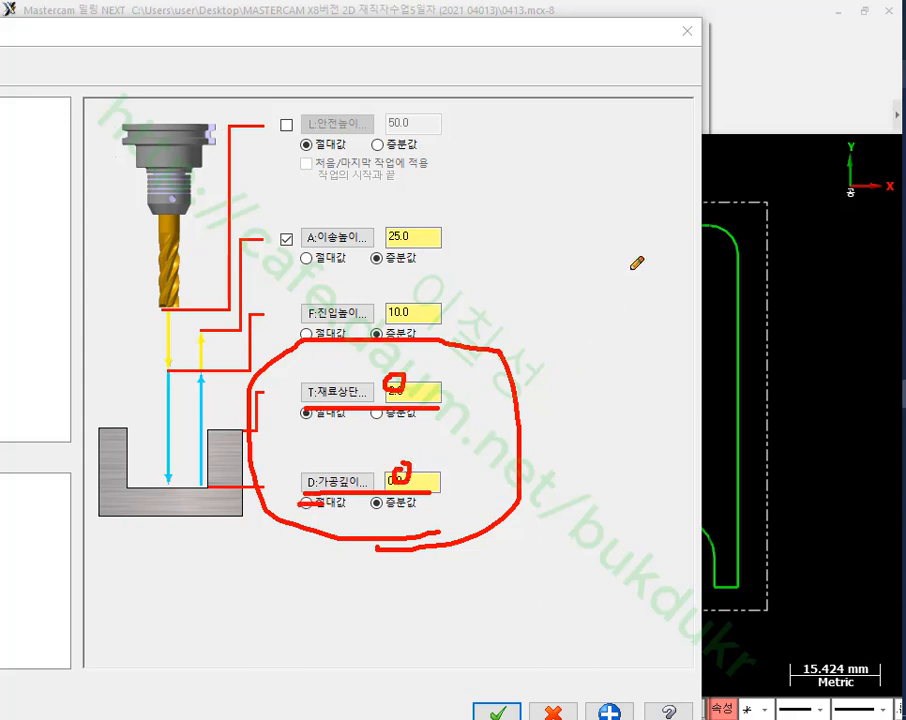
right_click(572, 275)
click(667, 470)
- Enable the clearance height, set the top of stock to 0, switch the depth to absolute, and generate the chamfer toolpath
click(286, 125)
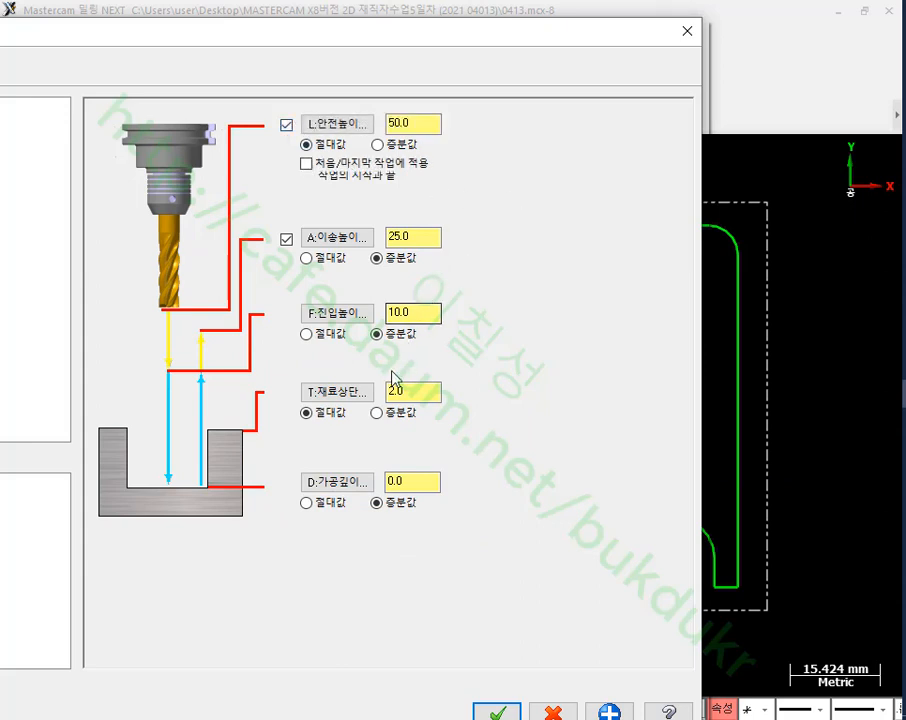
click(307, 503)
drag(418, 394, 350, 398)
text(0)
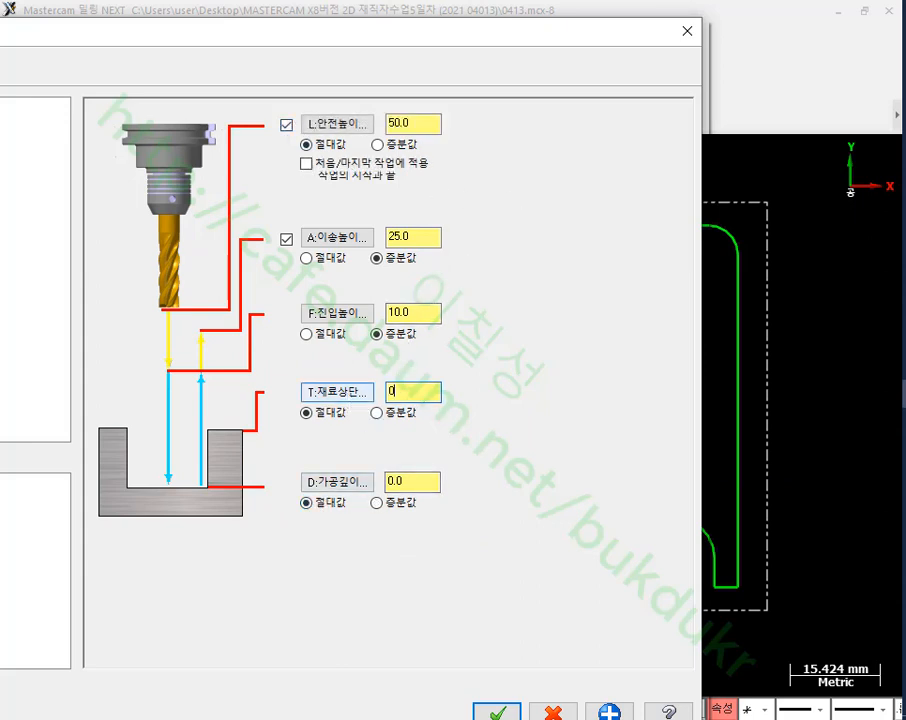
click(424, 483)
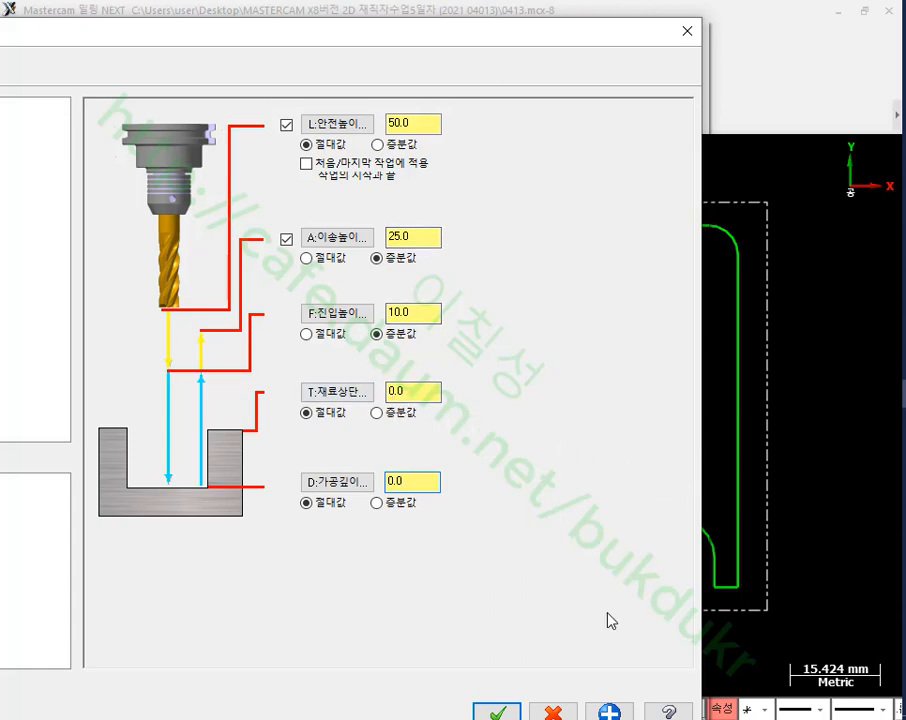
click(512, 711)
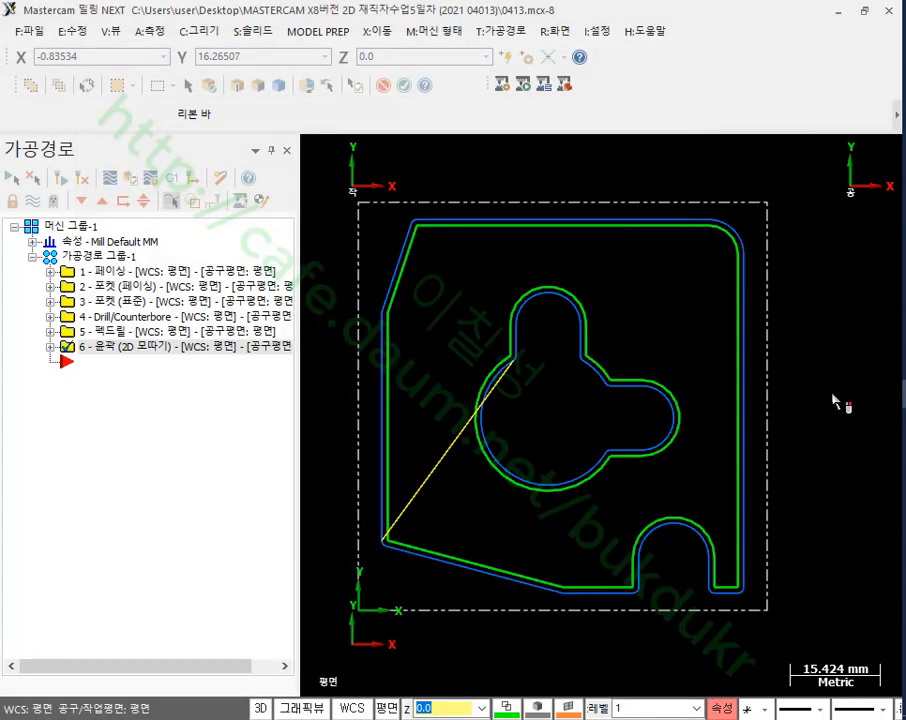
- Examine on which side of the outer profile and the pocket profile the chamfer toolpath runs
scroll(812, 207, up, 1)
scroll(488, 420, up, 2)
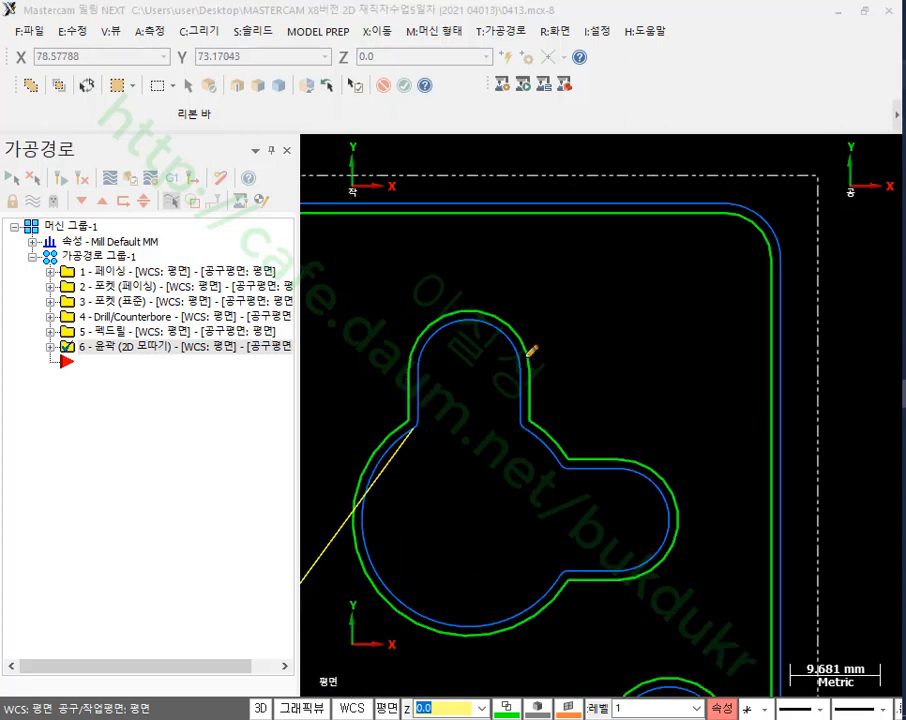
mouse_move(564, 153)
mouse_down()
mouse_move(541, 200)
mouse_move(572, 191)
mouse_up()
mouse_move(449, 359)
mouse_down()
mouse_move(474, 326)
mouse_move(478, 346)
mouse_up()
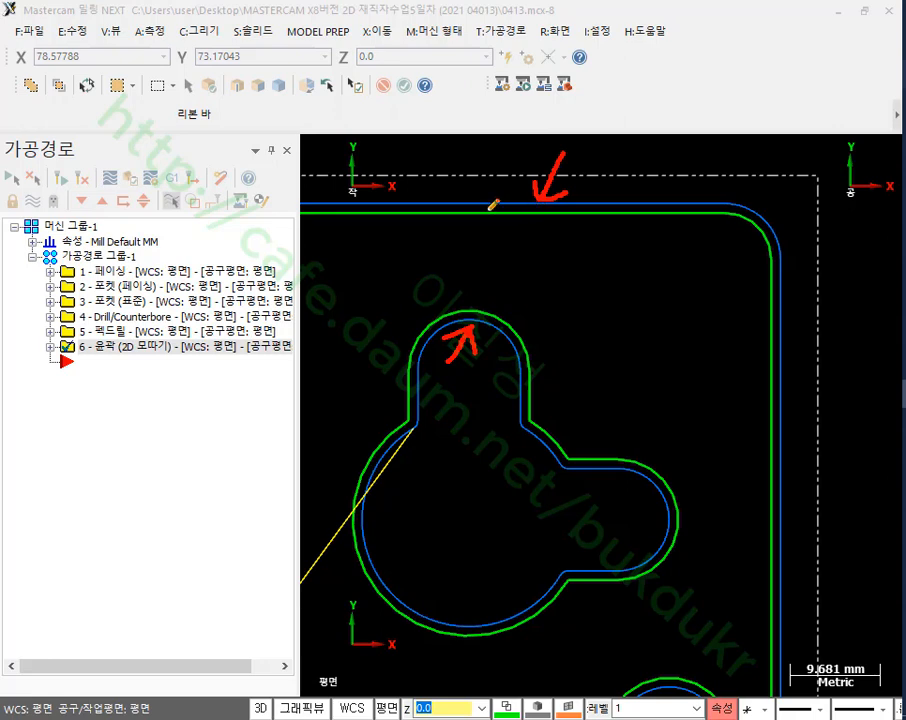
mouse_move(487, 214)
mouse_down()
mouse_move(478, 148)
mouse_move(500, 160)
mouse_up()
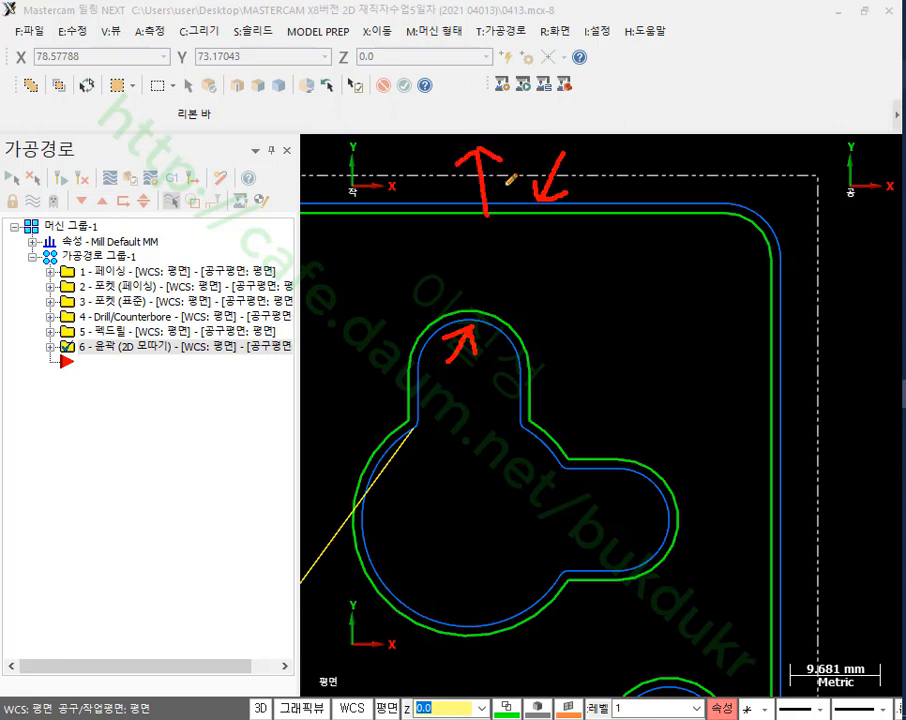
drag(512, 338, 477, 390)
drag(477, 390, 495, 382)
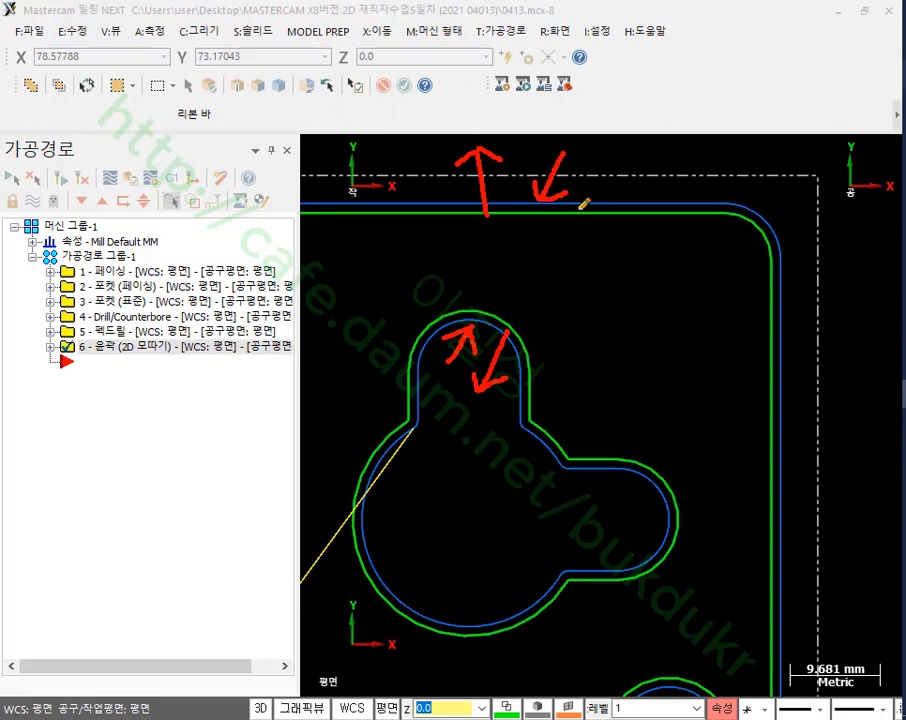
drag(618, 206, 626, 214)
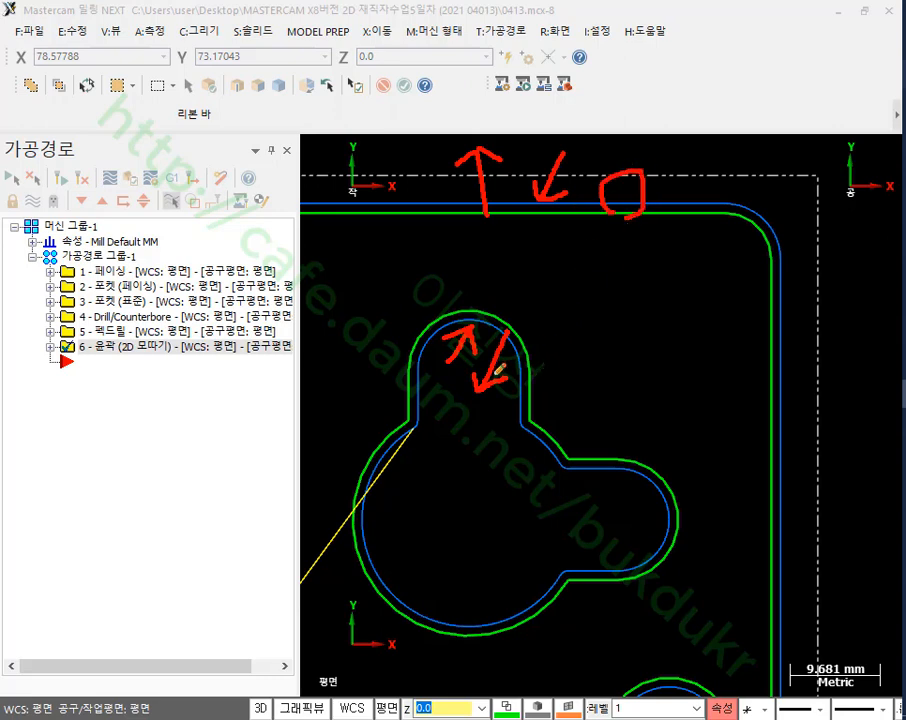
mouse_move(493, 330)
mouse_down()
mouse_move(520, 335)
mouse_move(513, 353)
mouse_up()
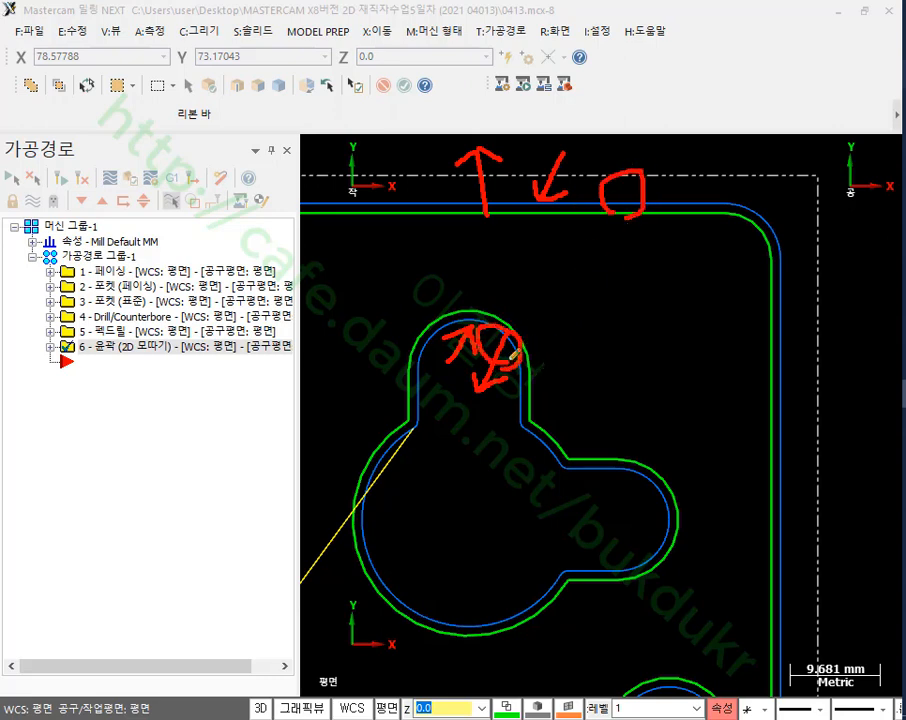
right_click(706, 254)
click(728, 460)
scroll(667, 273, down, 4)
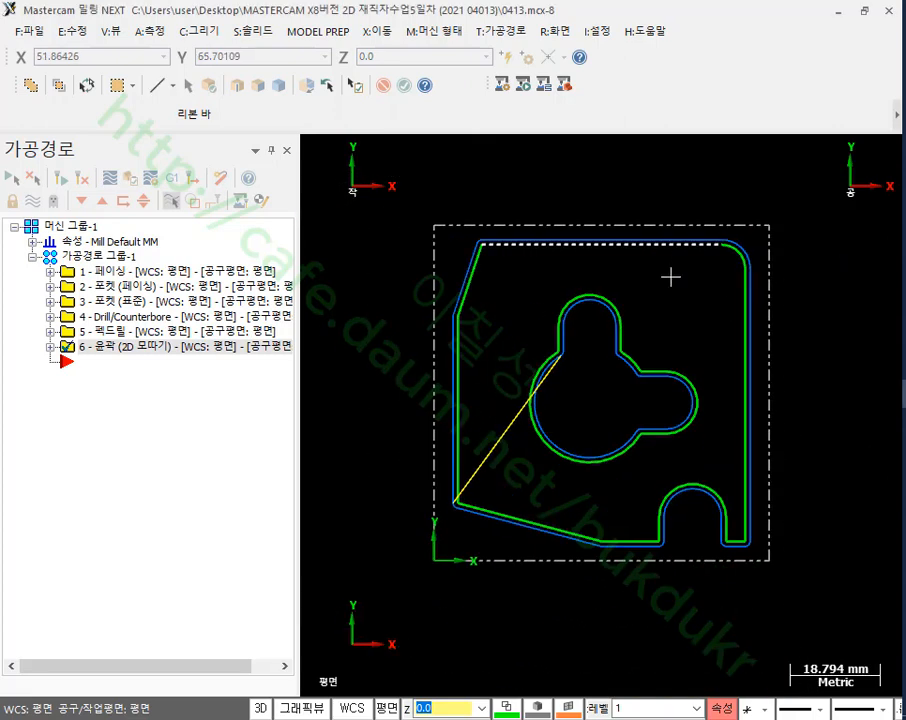
- Verify all operations through to the end from the isometric view and inspect the chamfered edges beside the notch
right_click(624, 163)
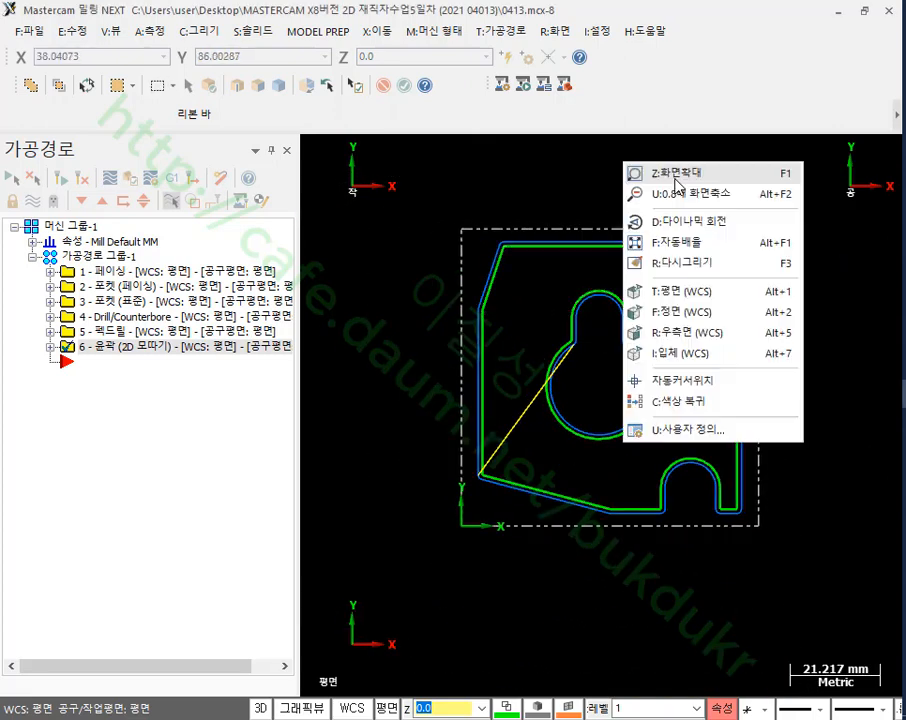
click(693, 362)
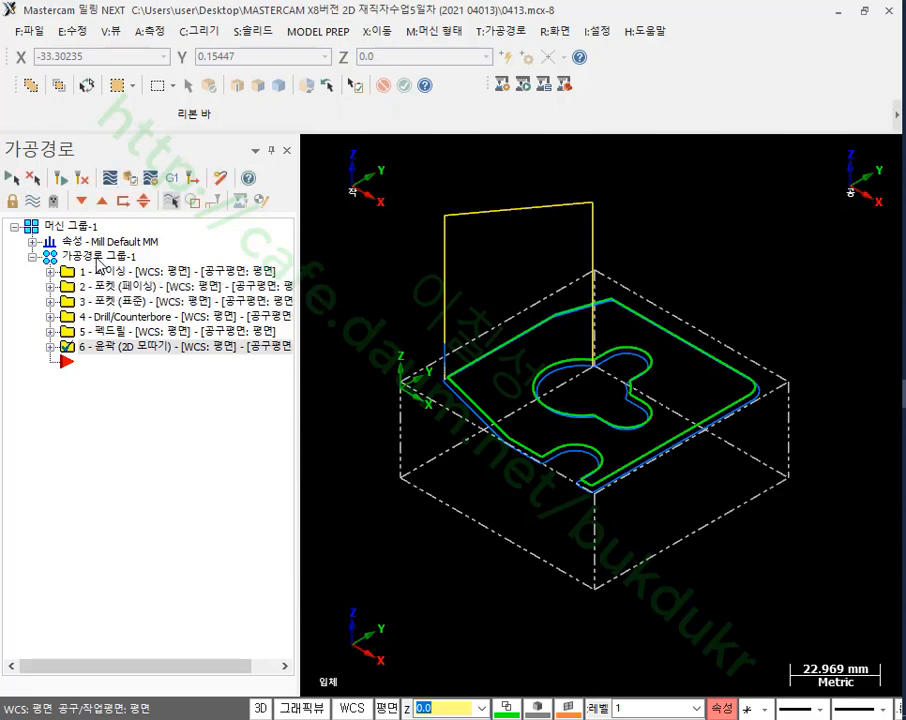
click(12, 177)
click(148, 179)
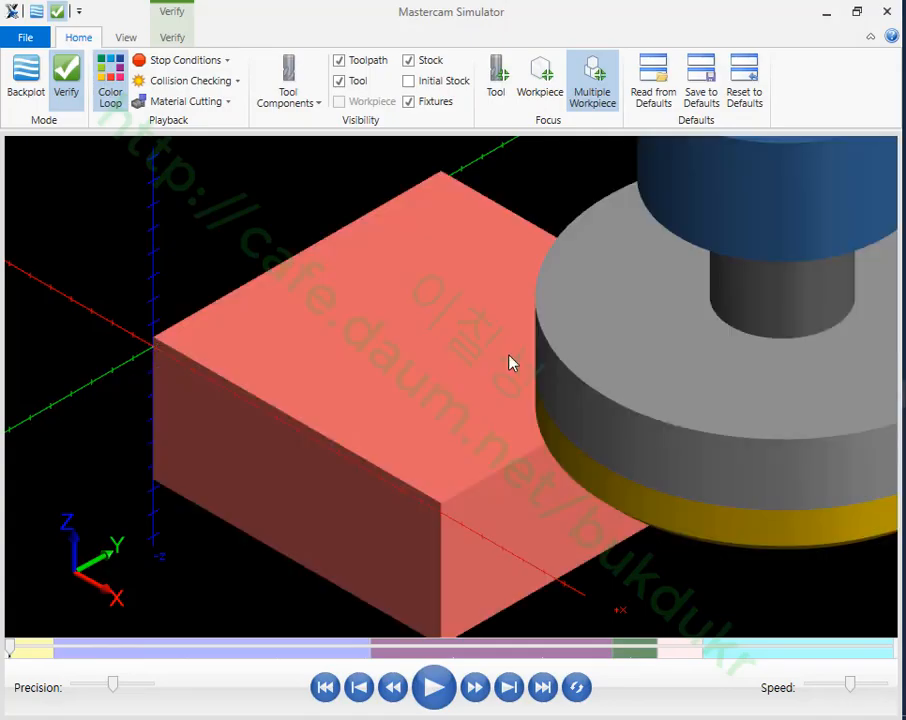
click(547, 687)
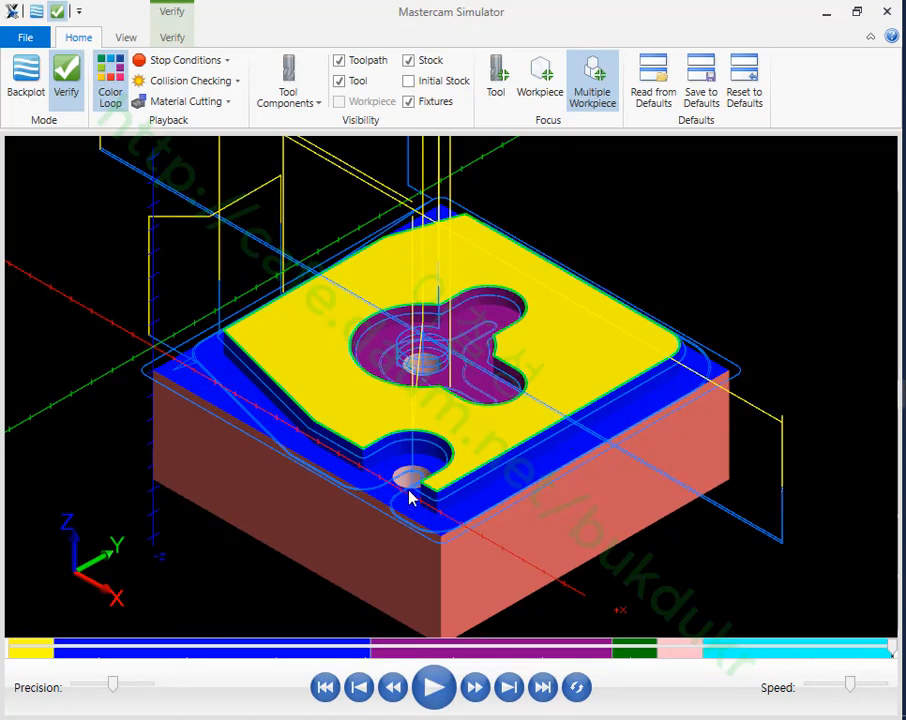
scroll(450, 500, up, 3)
scroll(440, 500, up, 4)
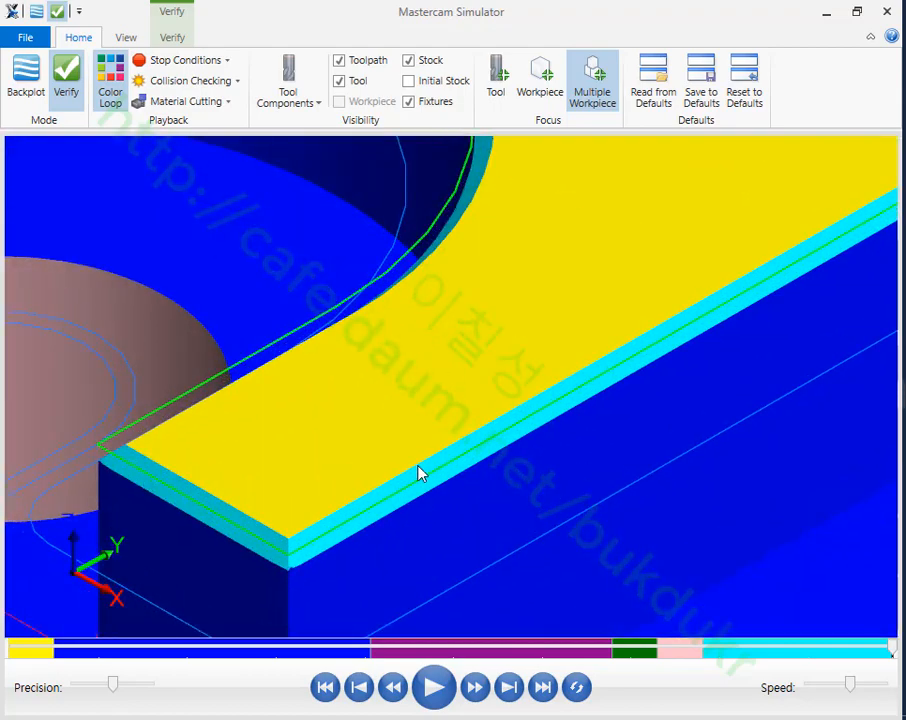
scroll(422, 462, down, 1)
middle_drag(426, 456, 477, 436)
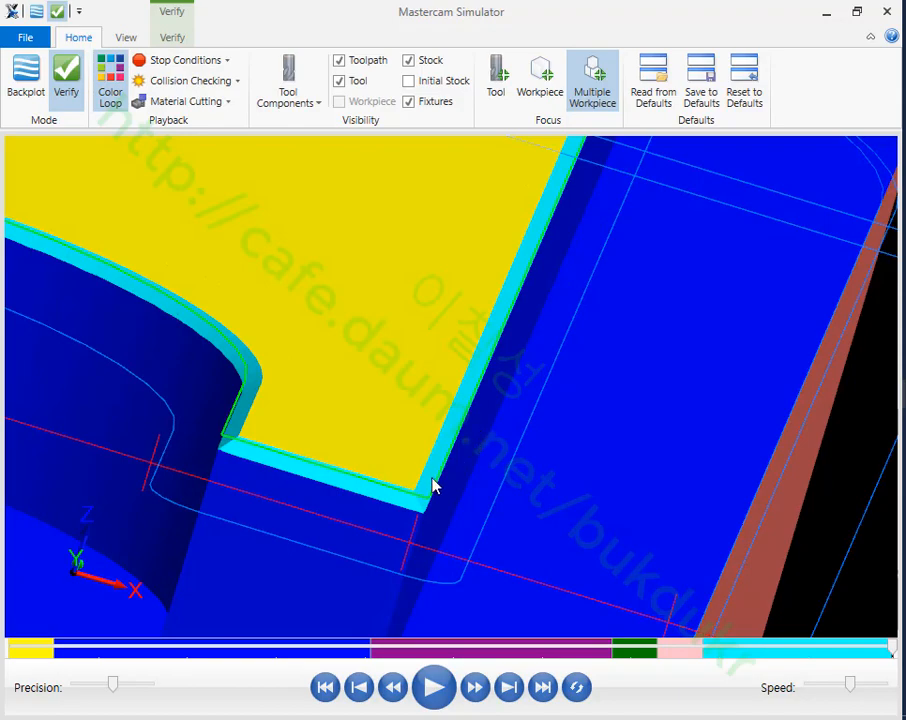
- Inspect the chamfered edges of the outer profile, the notch and the pocket in the simulation result
scroll(433, 478, up, 3)
scroll(515, 499, down, 3)
scroll(360, 336, up, 6)
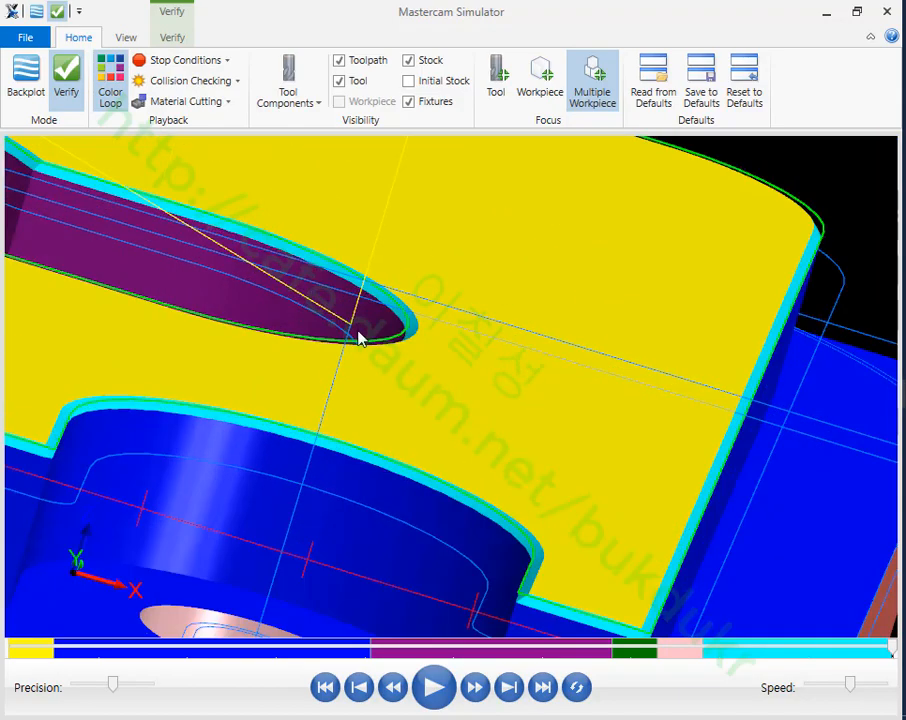
scroll(508, 388, down, 4)
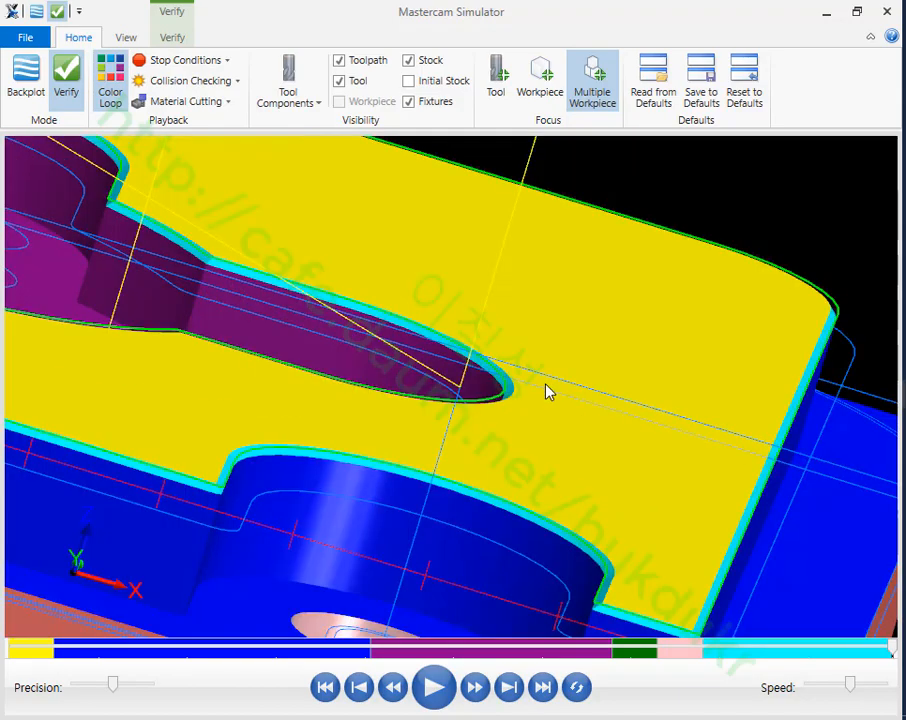
scroll(518, 396, up, 3)
scroll(560, 345, down, 5)
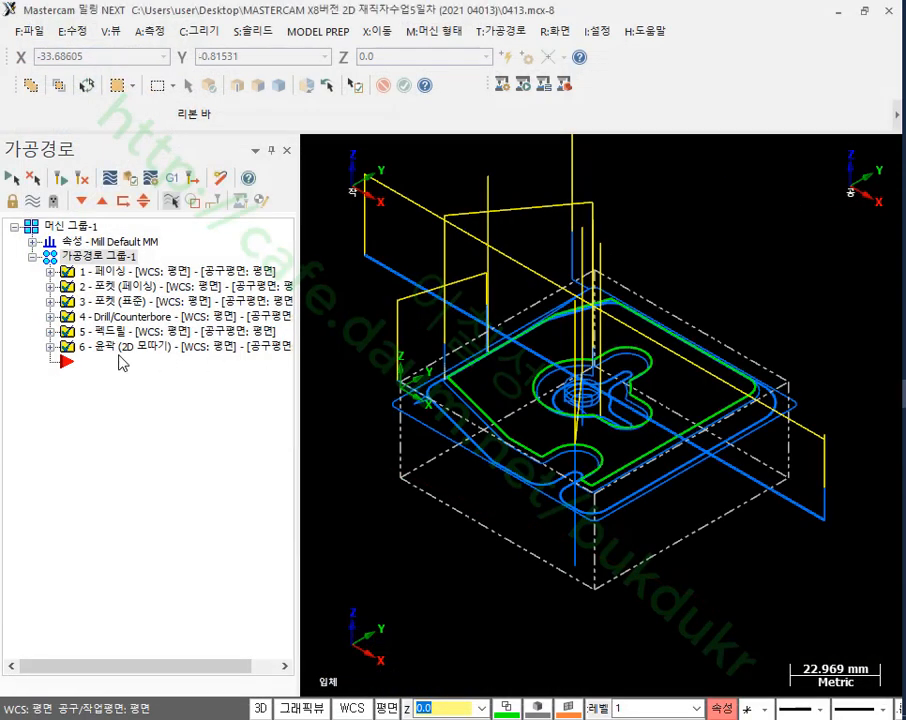
- Reverse the direction of the pocket chain (체인 2) in the 2D chamfer operation's geometry and regenerate the toolpath
click(50, 346)
click(121, 389)
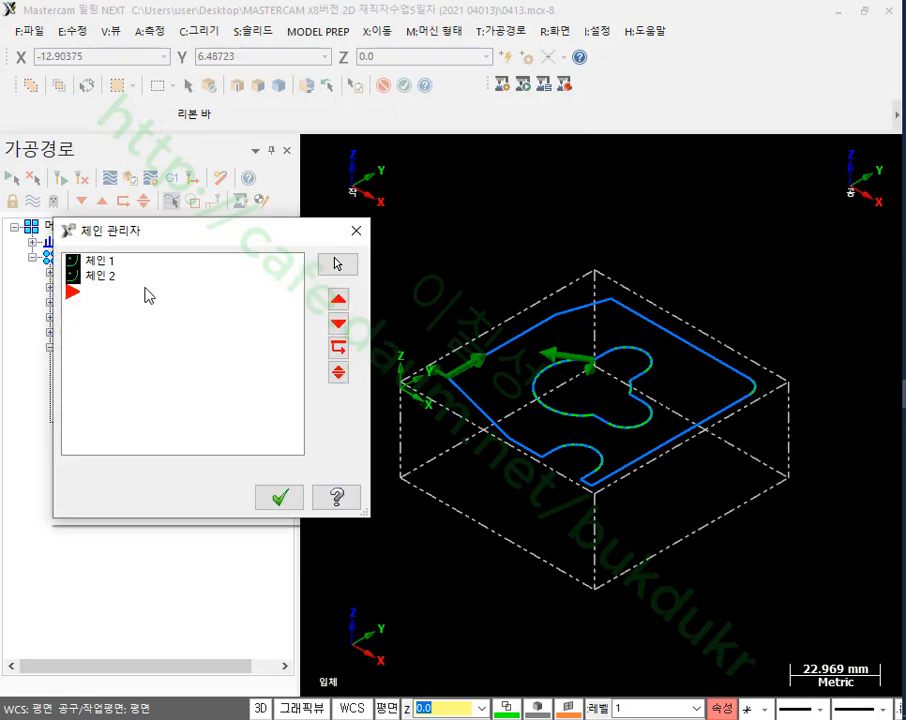
click(101, 277)
right_click(103, 280)
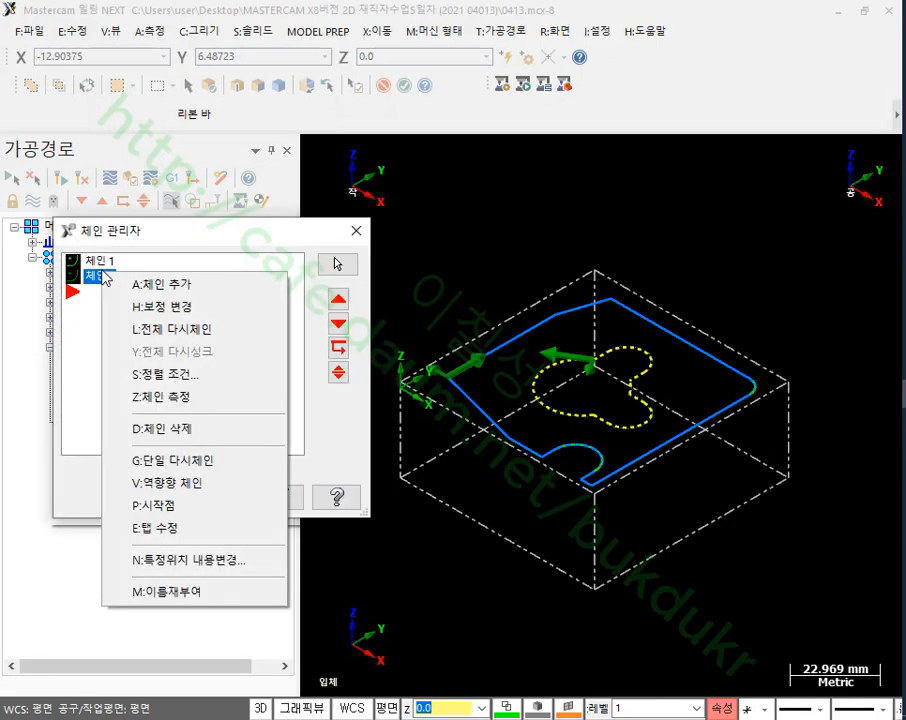
click(190, 482)
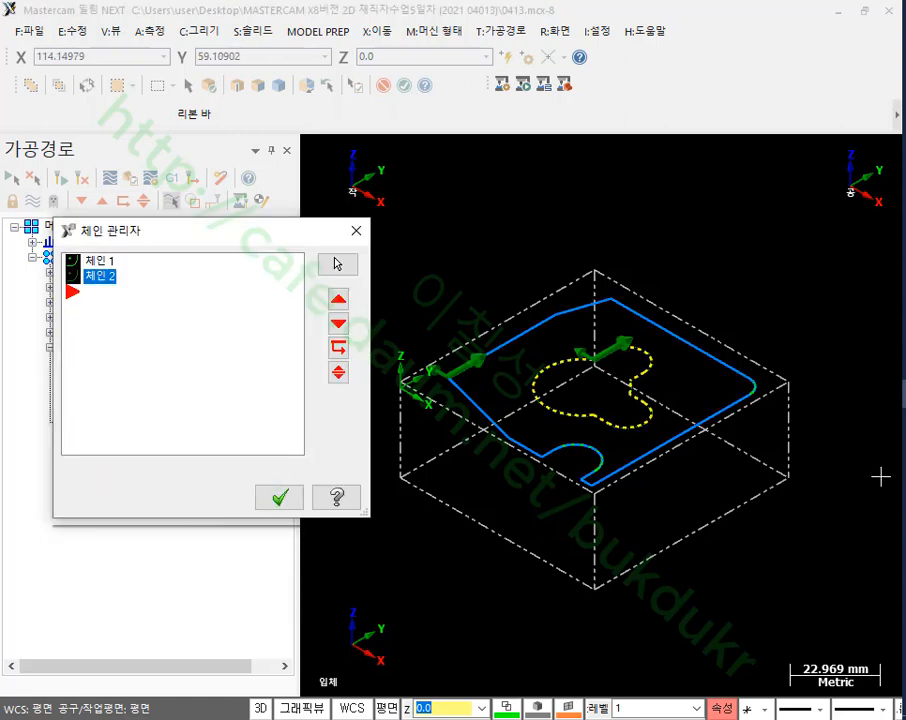
click(285, 500)
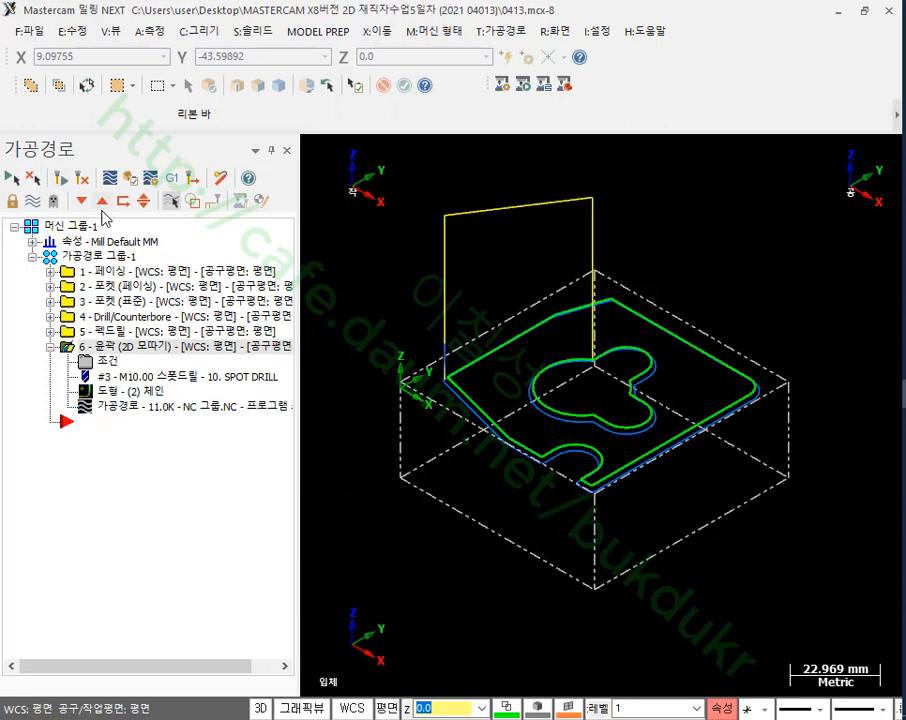
- Examine from the top view on which side of the outer profile and the pocket profile the regenerated chamfer toolpath runs
right_click(648, 219)
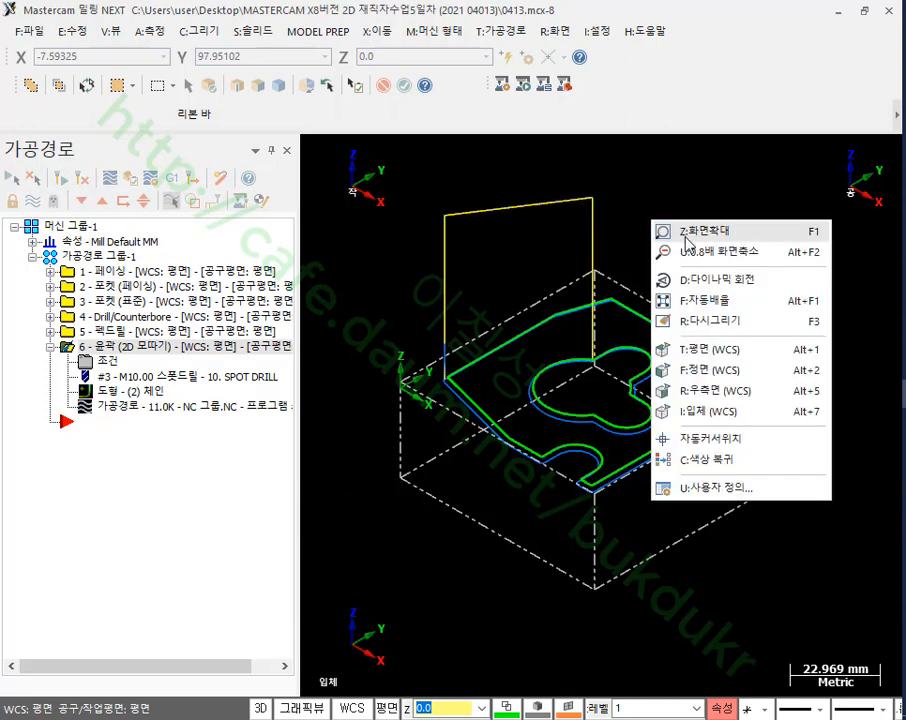
click(712, 348)
scroll(506, 380, up, 5)
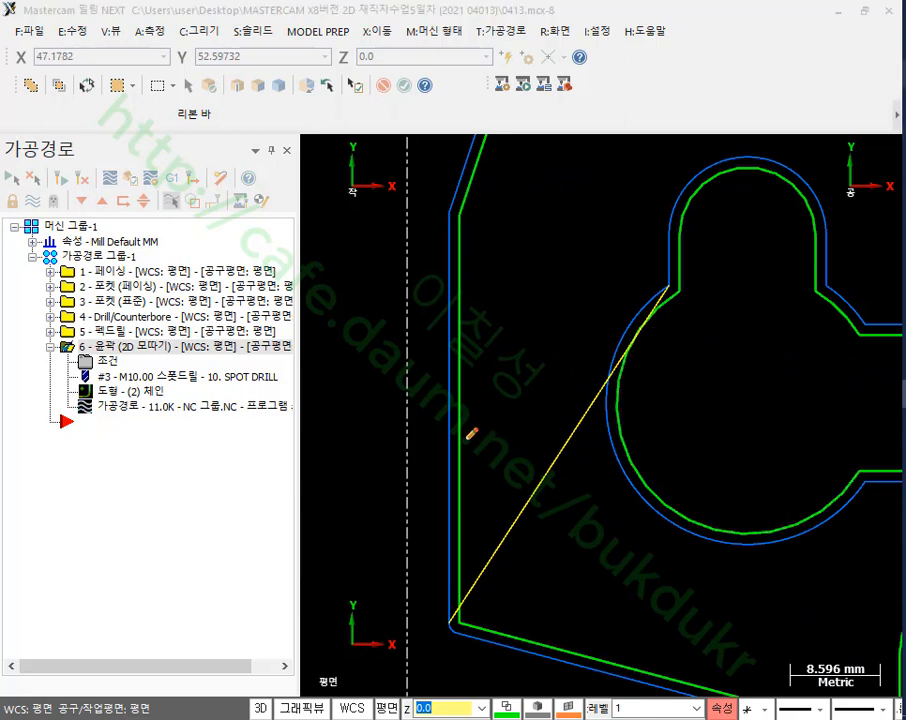
mouse_move(471, 433)
mouse_down()
mouse_move(384, 428)
mouse_move(460, 437)
mouse_up()
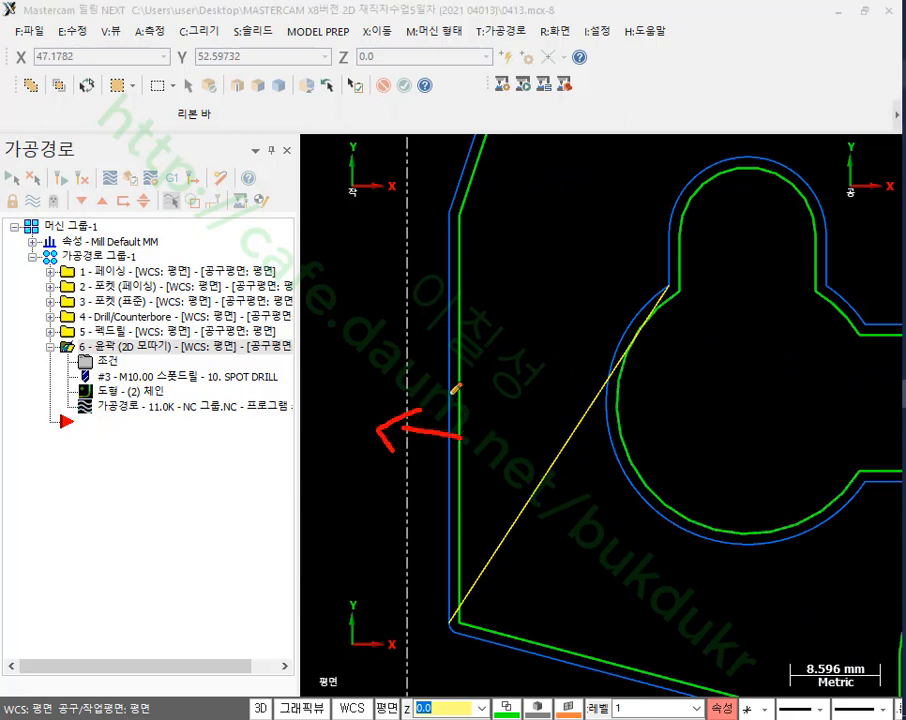
mouse_move(630, 350)
mouse_down()
mouse_move(574, 354)
mouse_move(588, 366)
mouse_up()
mouse_move(644, 359)
mouse_down()
mouse_move(676, 354)
mouse_move(677, 407)
mouse_up()
mouse_move(680, 500)
mouse_down()
mouse_move(652, 385)
mouse_move(679, 321)
mouse_move(634, 352)
mouse_move(620, 428)
mouse_up()
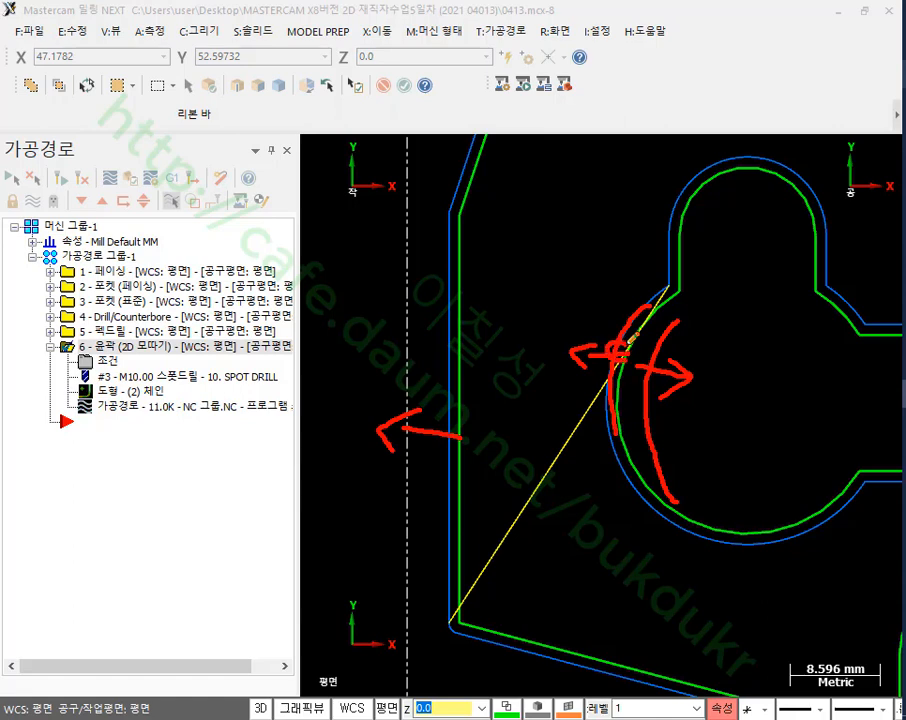
right_click(636, 330)
click(651, 530)
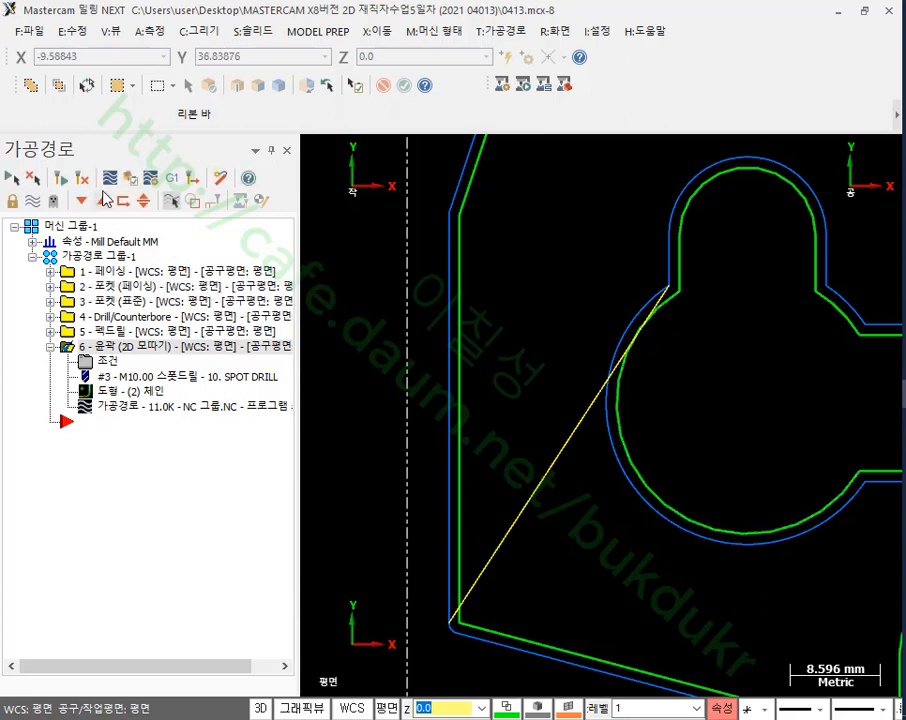
- Verify all operations in the toolpath group through to the end and show the result from the isometric view
click(128, 178)
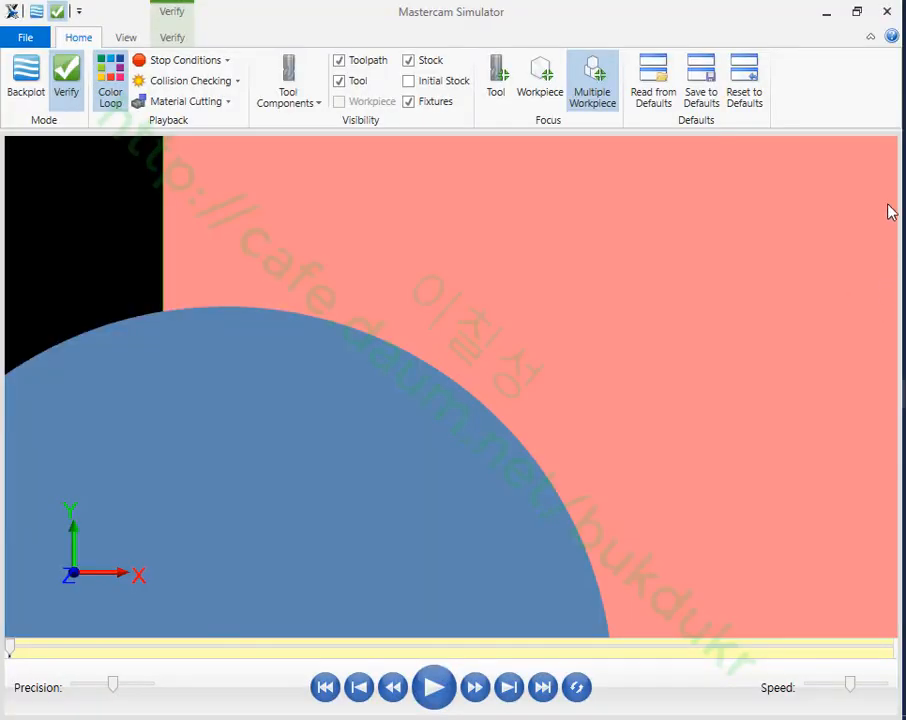
click(886, 14)
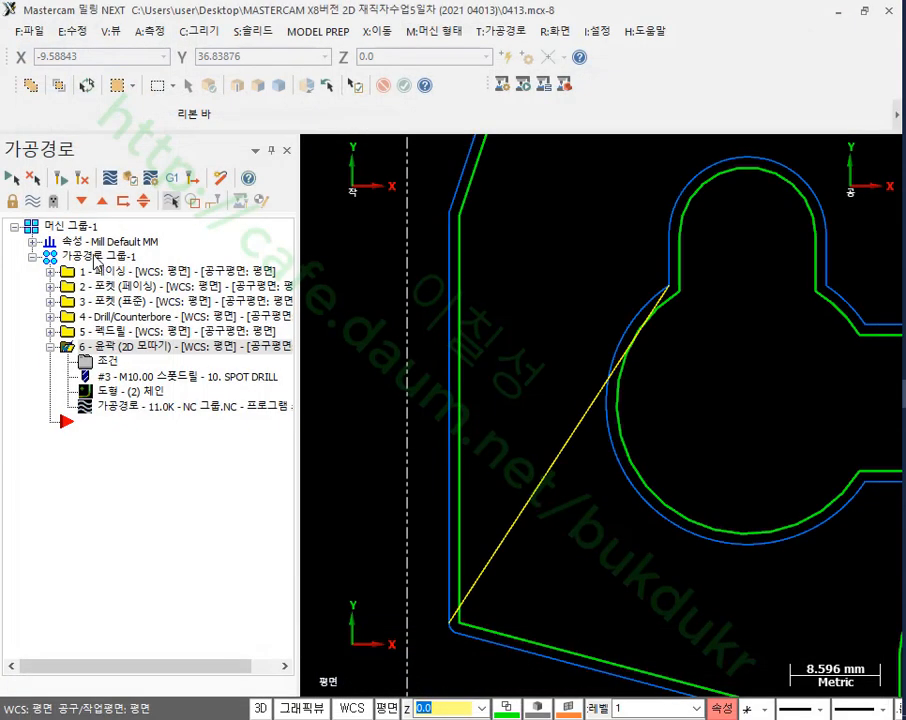
click(128, 178)
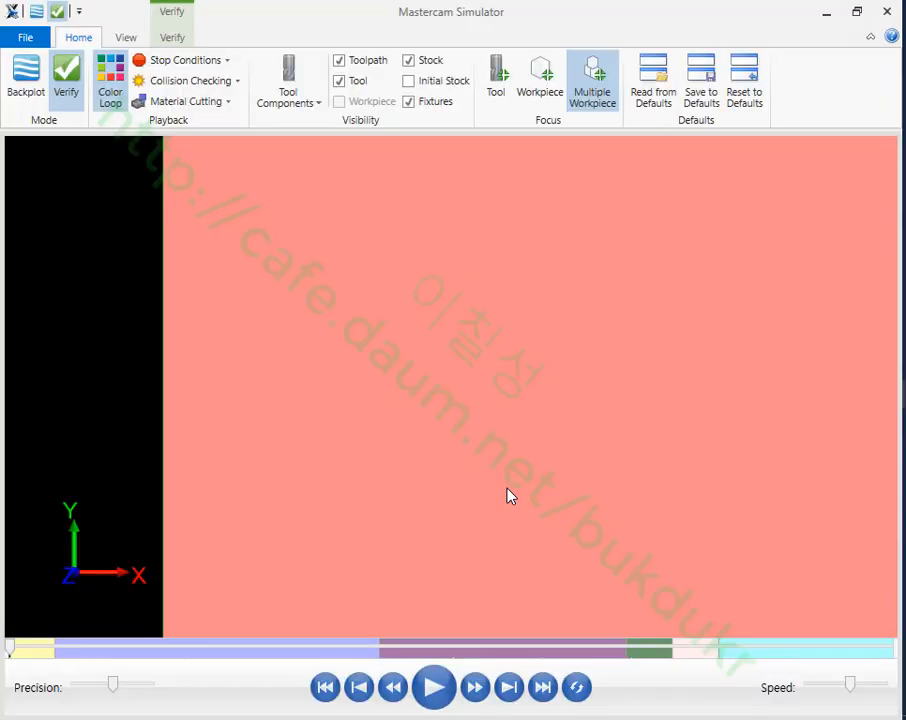
click(542, 687)
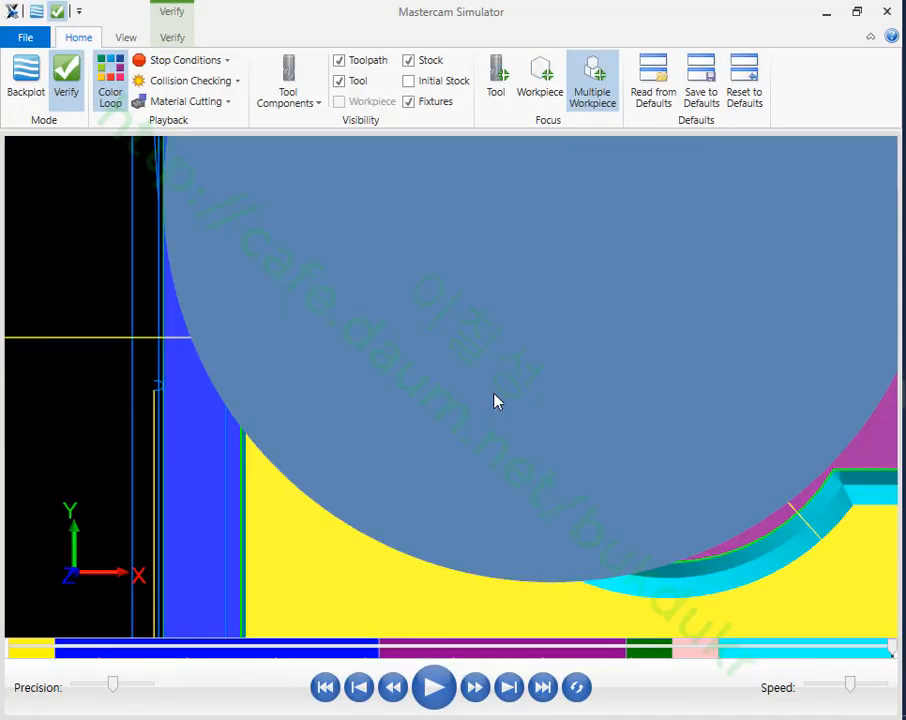
right_click(337, 291)
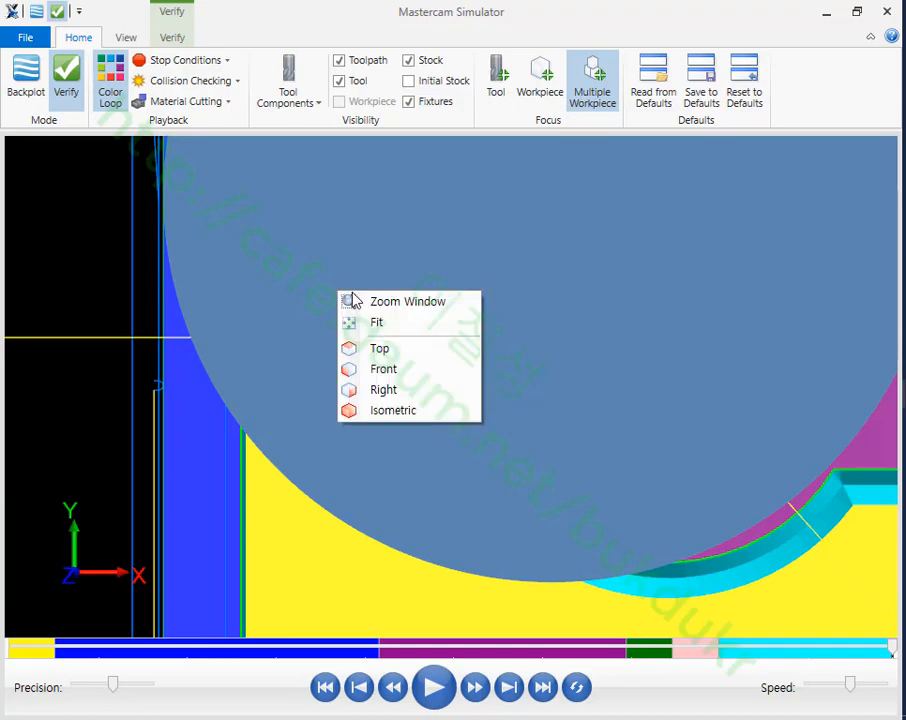
click(372, 406)
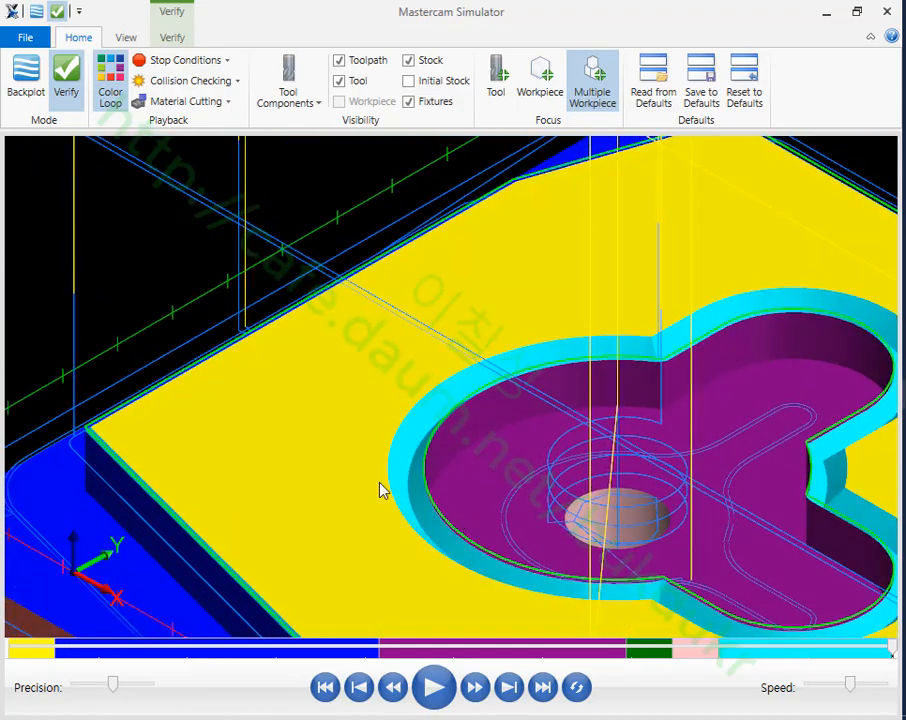
- Inspect the width of the chamfer around the pocket edge against the outer edge from several angles and close the simulation
scroll(160, 505, up, 3)
scroll(172, 469, down, 3)
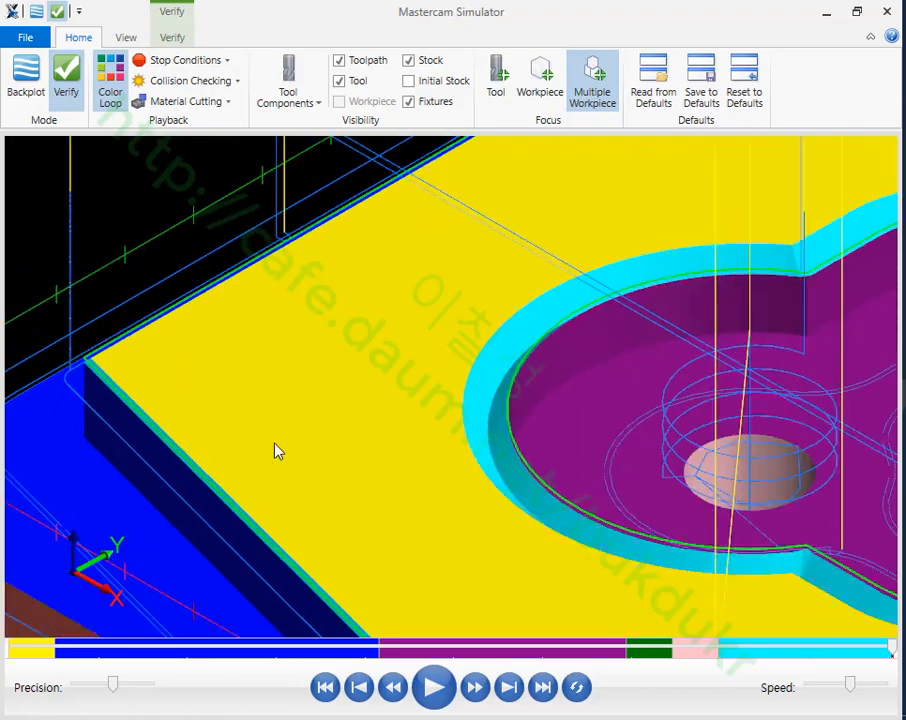
middle_drag(507, 430, 630, 443)
scroll(631, 450, up, 3)
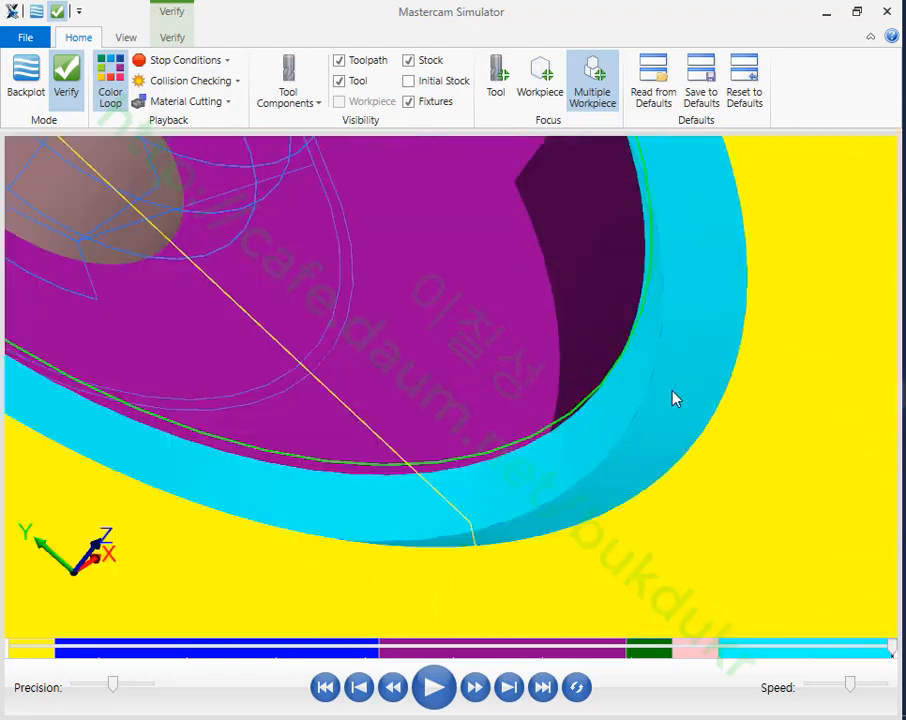
scroll(675, 399, down, 3)
middle_drag(620, 394, 516, 380)
scroll(655, 364, up, 5)
scroll(620, 404, down, 5)
scroll(517, 384, up, 2)
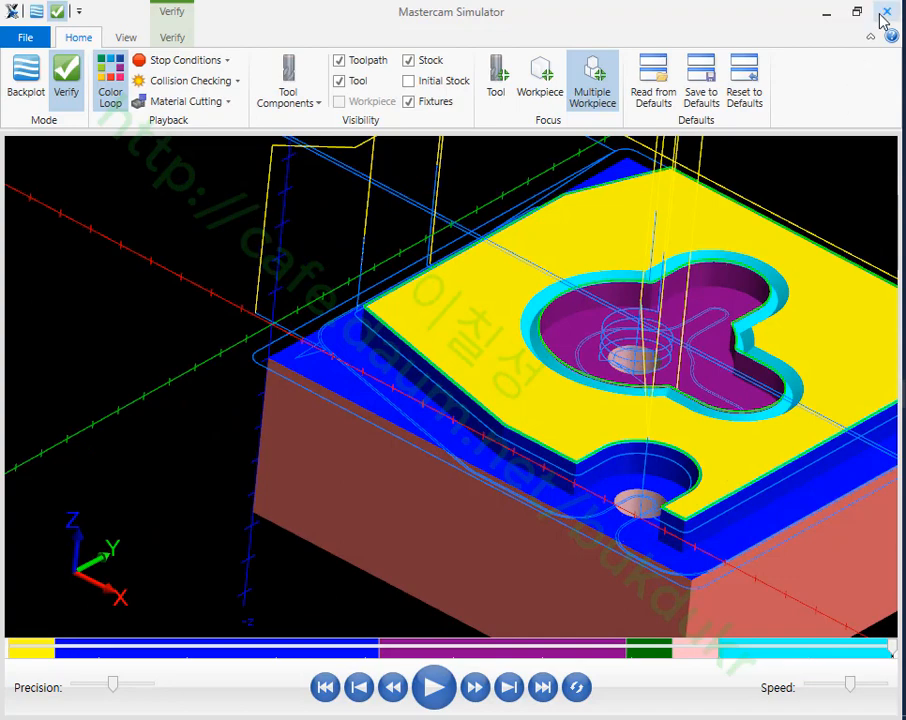
click(884, 14)
- Reverse the pocket chain (체인 2) again so its offset side points into the pocket, and regenerate the chamfer toolpath
click(190, 389)
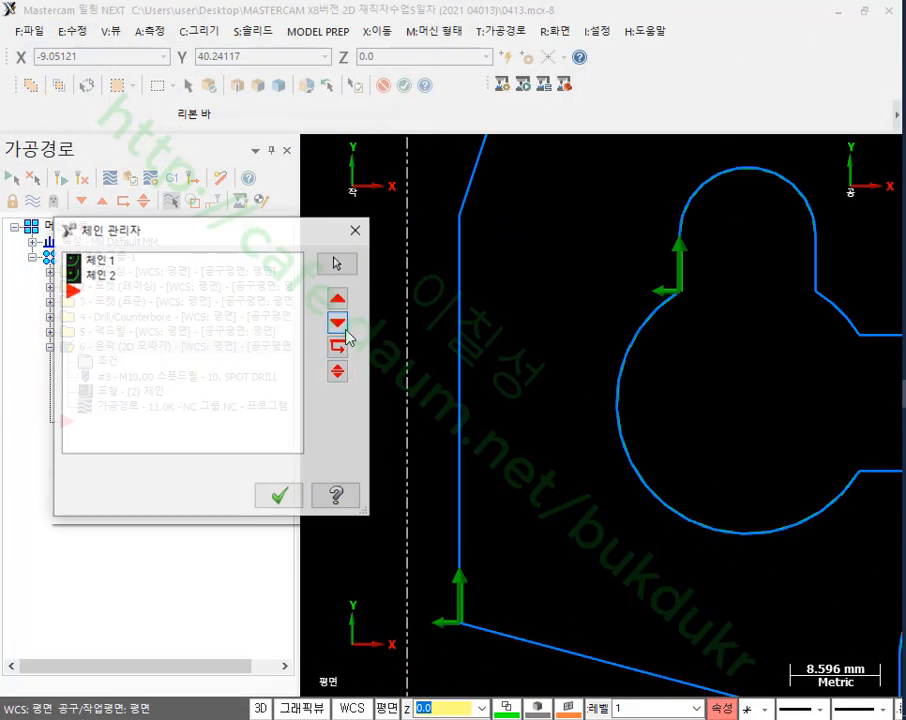
click(95, 261)
click(97, 276)
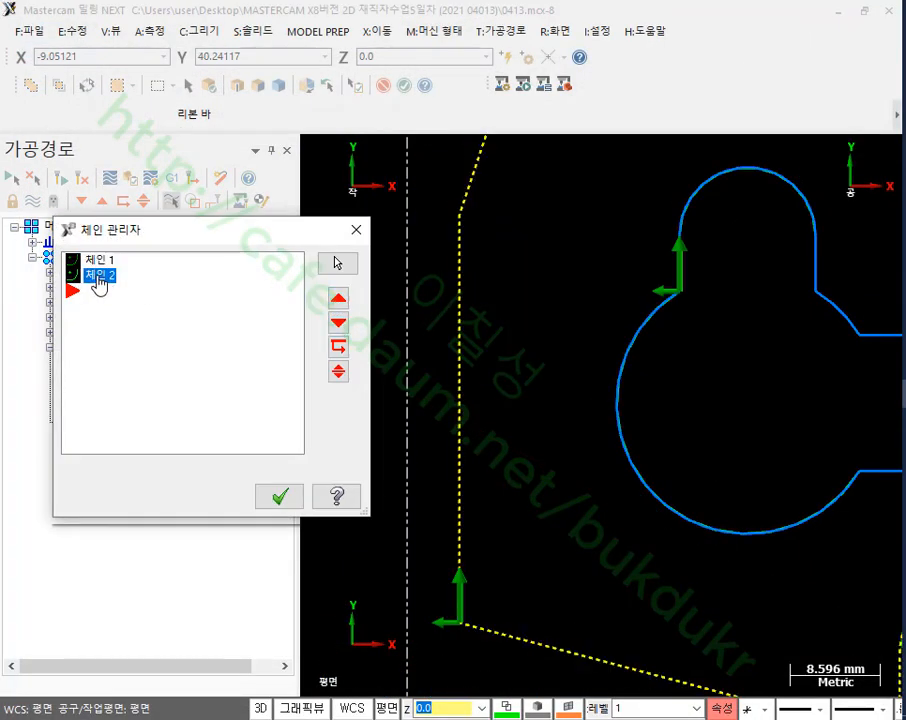
right_click(98, 277)
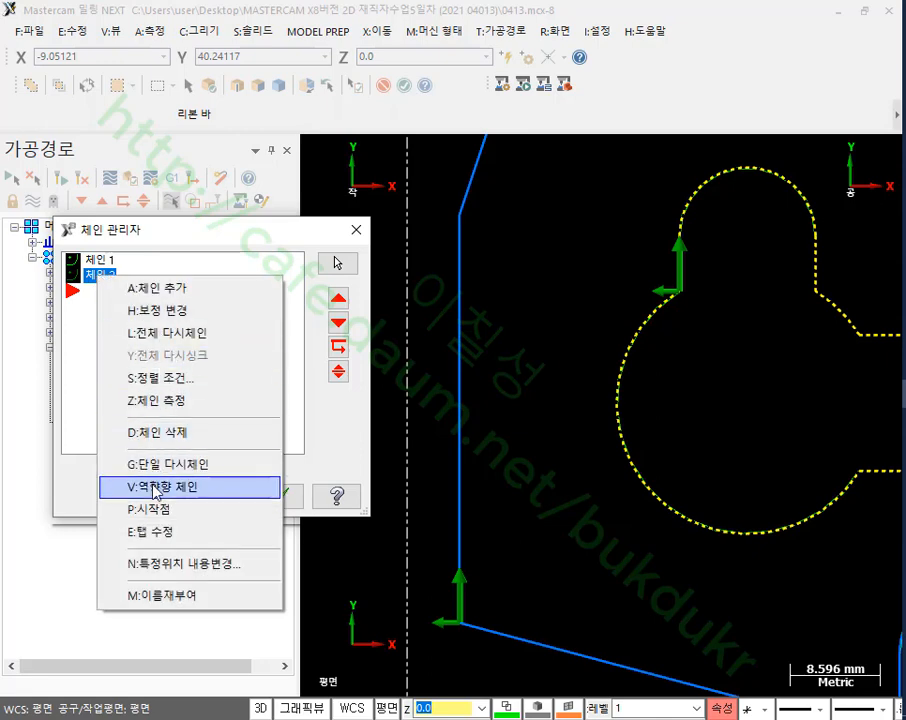
click(155, 487)
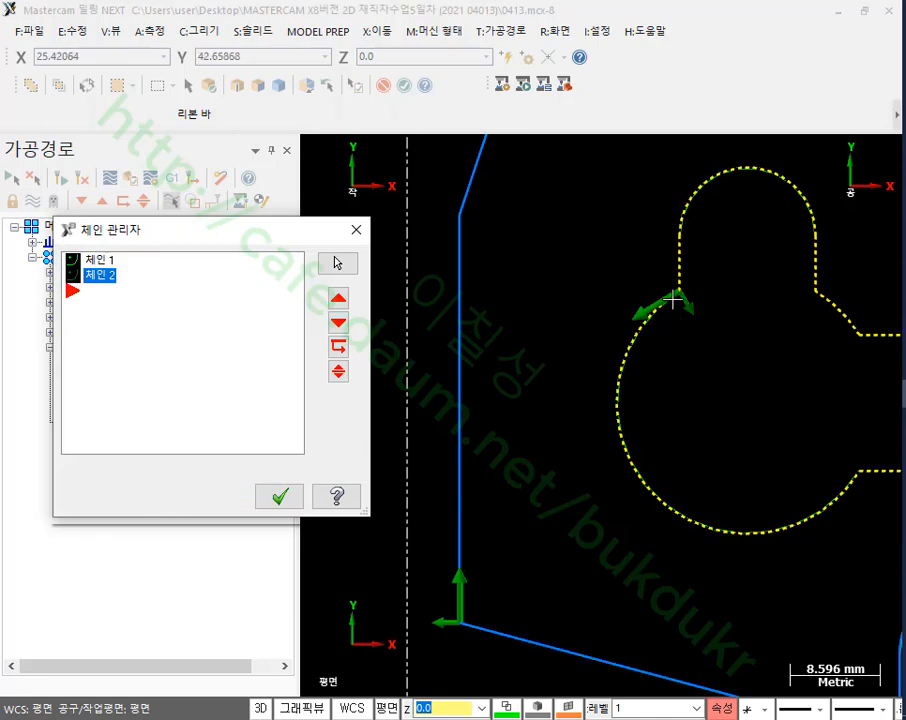
mouse_move(706, 323)
mouse_down()
mouse_move(718, 320)
mouse_move(702, 334)
mouse_up()
mouse_move(438, 657)
mouse_down()
mouse_move(410, 615)
mouse_move(472, 607)
mouse_move(467, 647)
mouse_up()
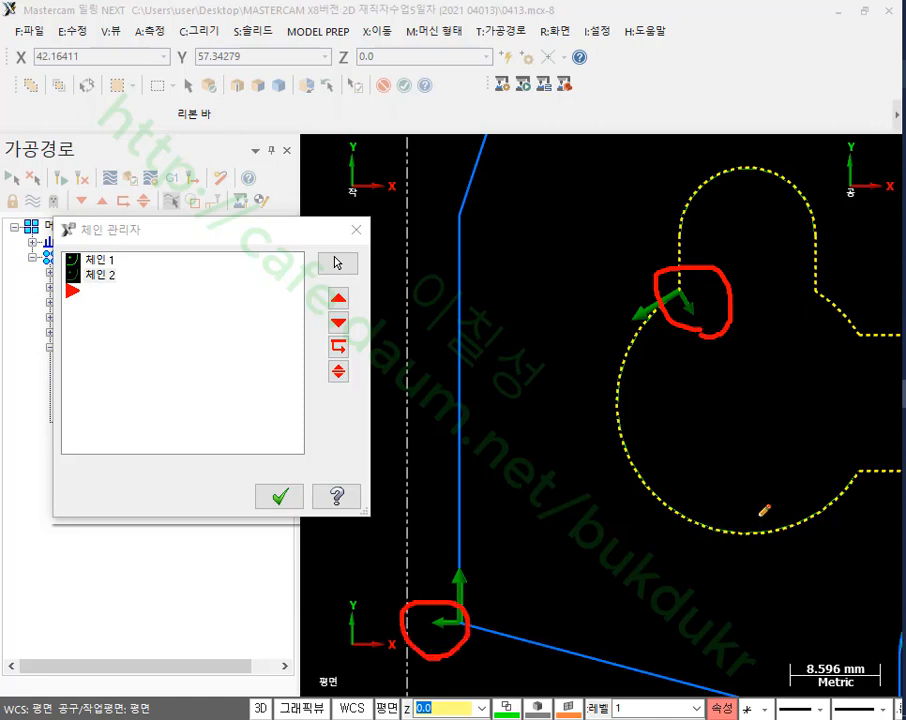
right_click(520, 209)
click(556, 410)
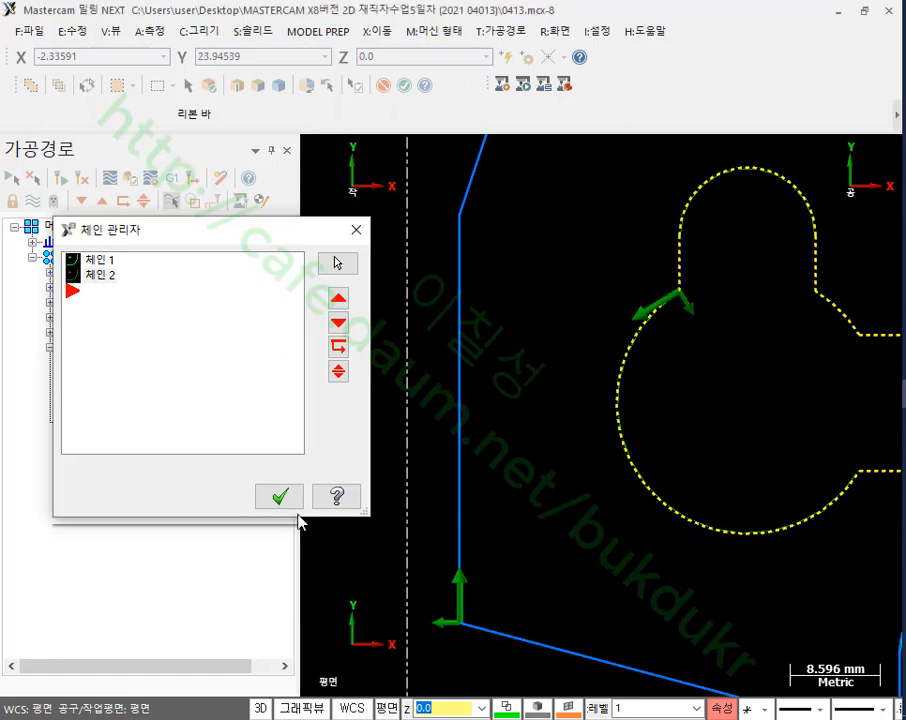
click(281, 500)
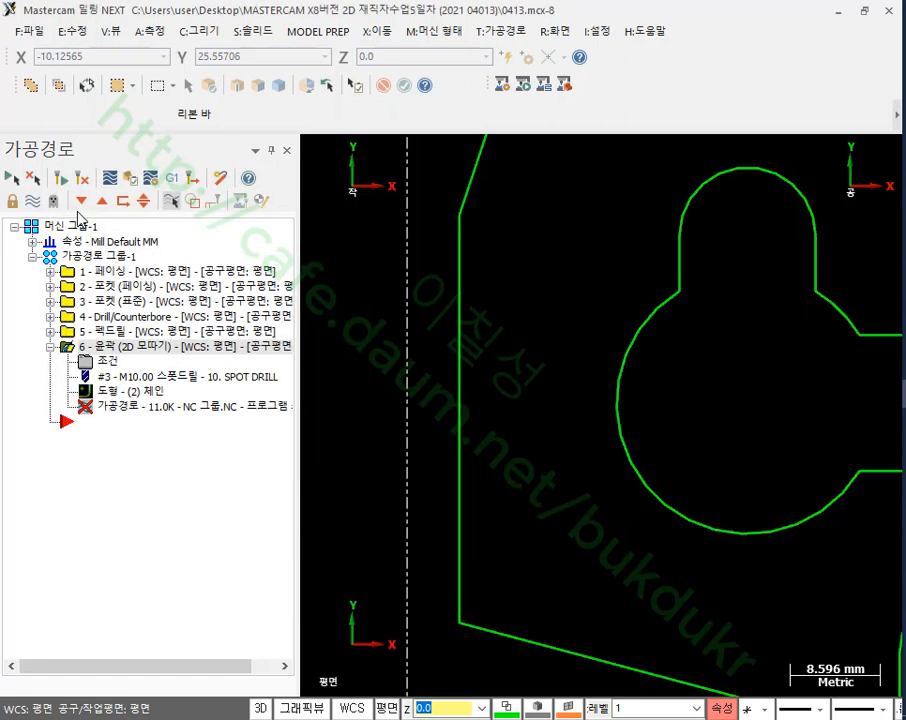
click(61, 181)
- Check the regenerated chamfer toolpath along the pocket and outer profile from the isometric view and unhide the hidden geometry
scroll(637, 398, up, 1)
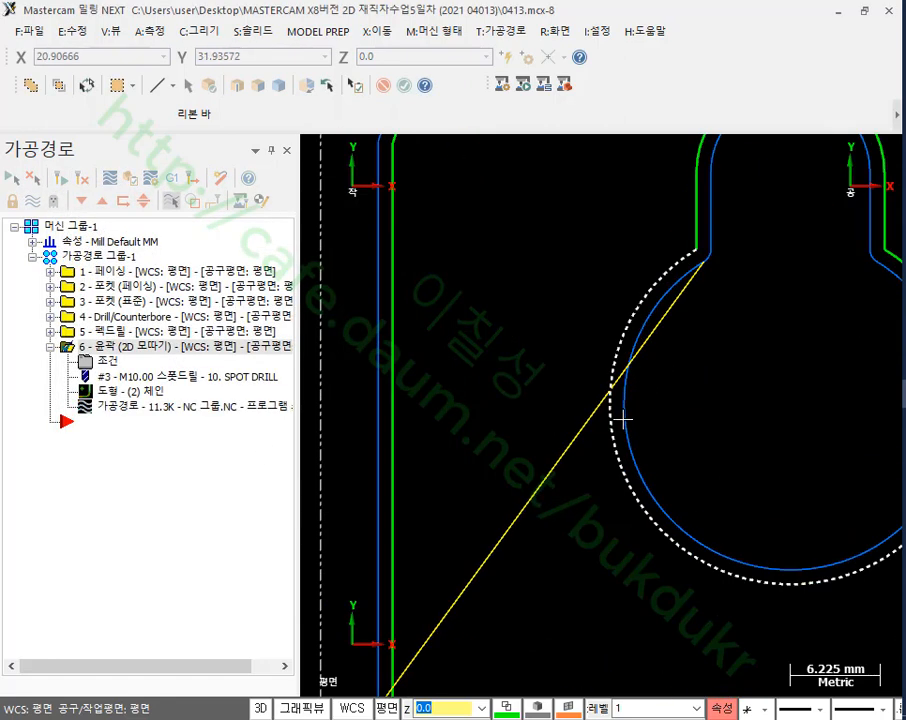
scroll(625, 418, down, 1)
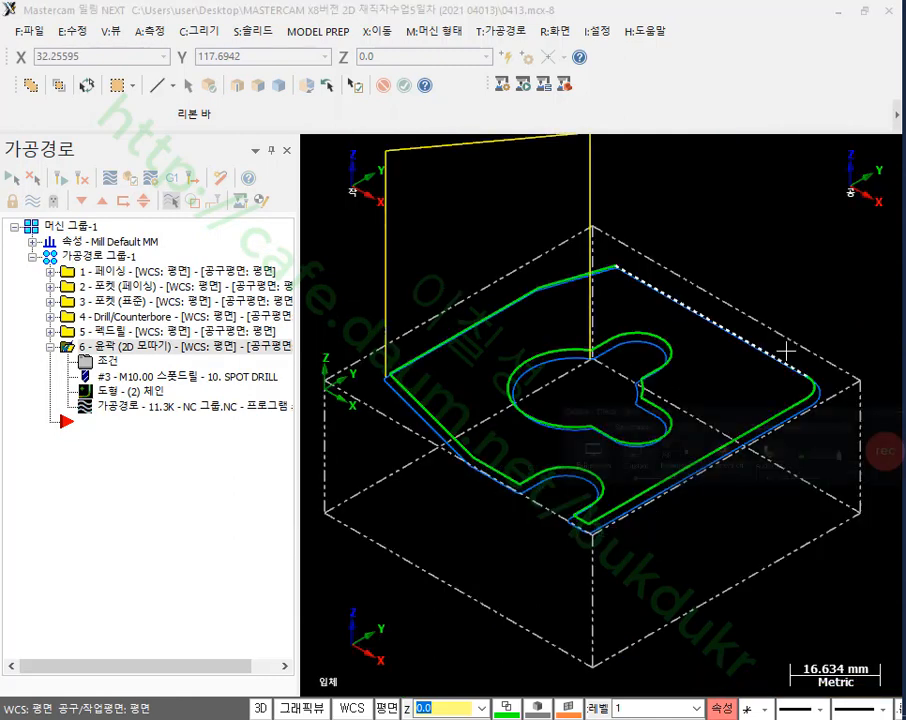
middle_drag(770, 210, 673, 286)
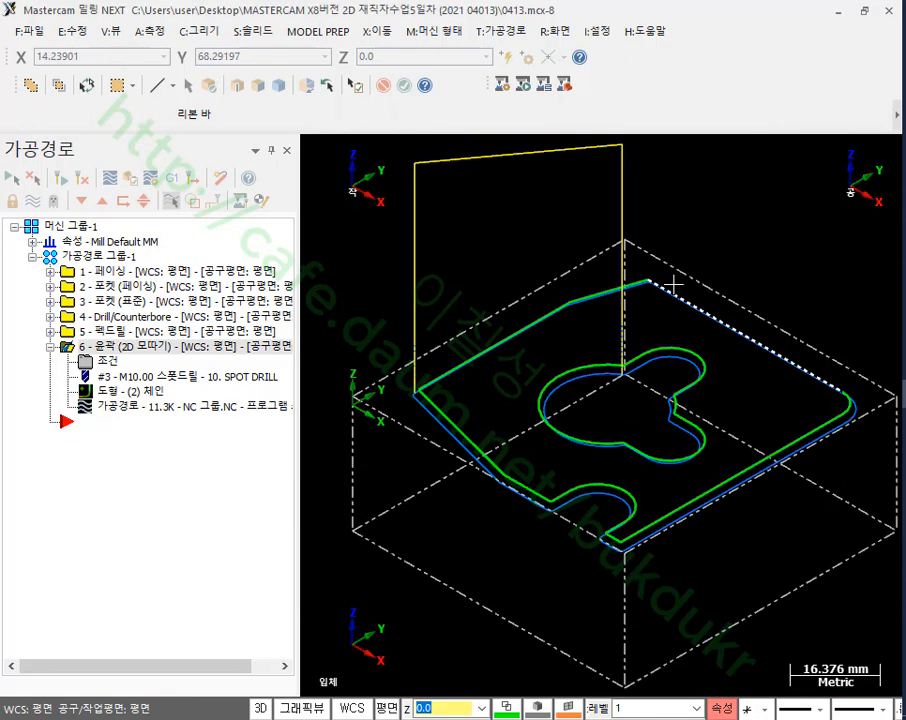
mouse_move(904, 394)
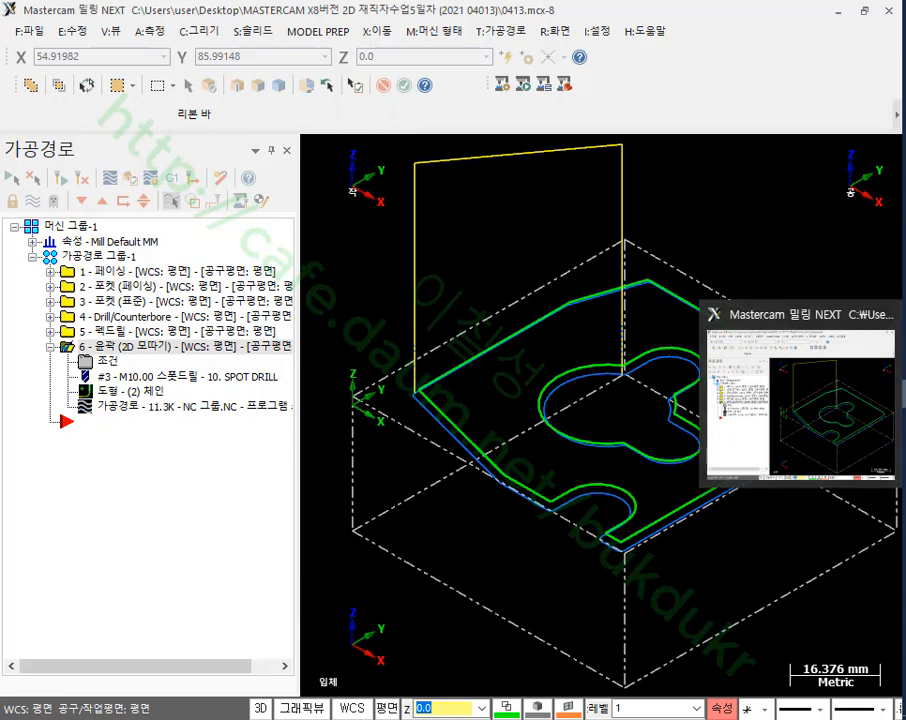
scroll(587, 390, up, 2)
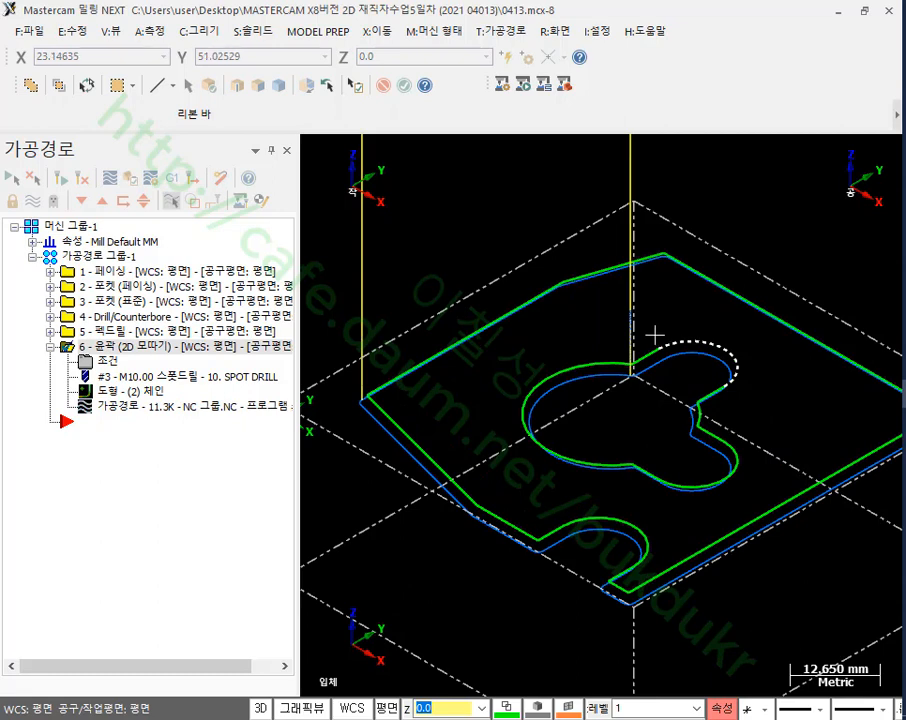
scroll(596, 250, down, 2)
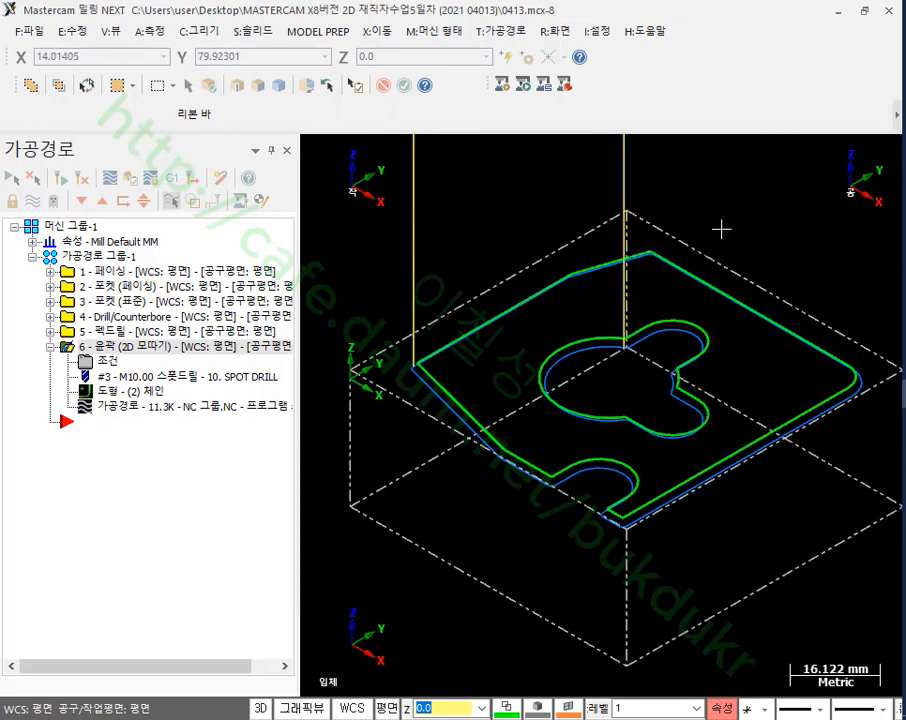
key(alt+e)
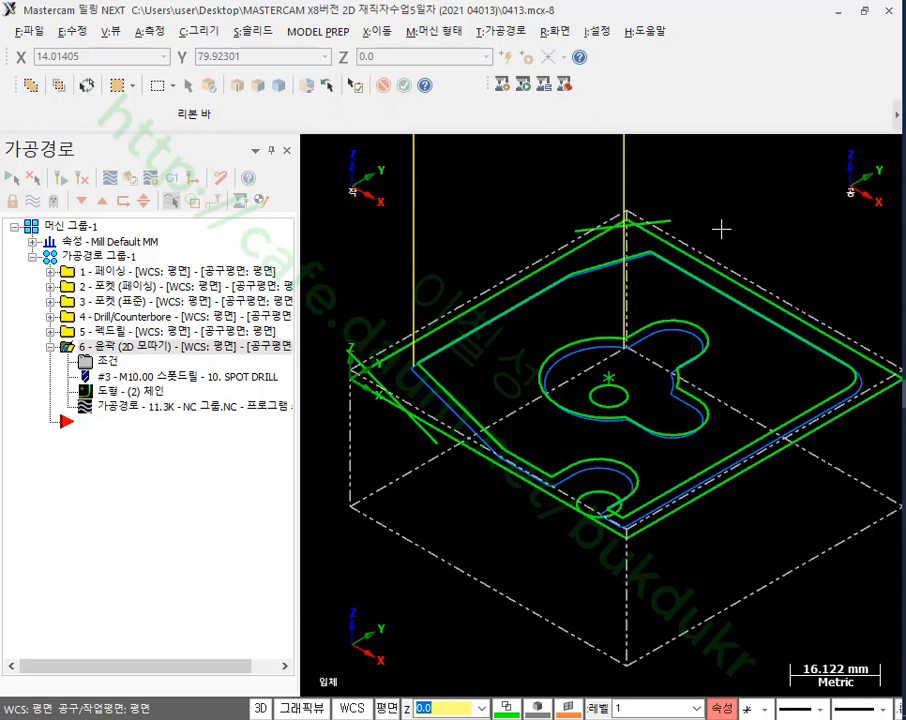
- Show only the outer square profile by hiding all other geometry, and turn off the chamfer toolpath display
click(459, 318)
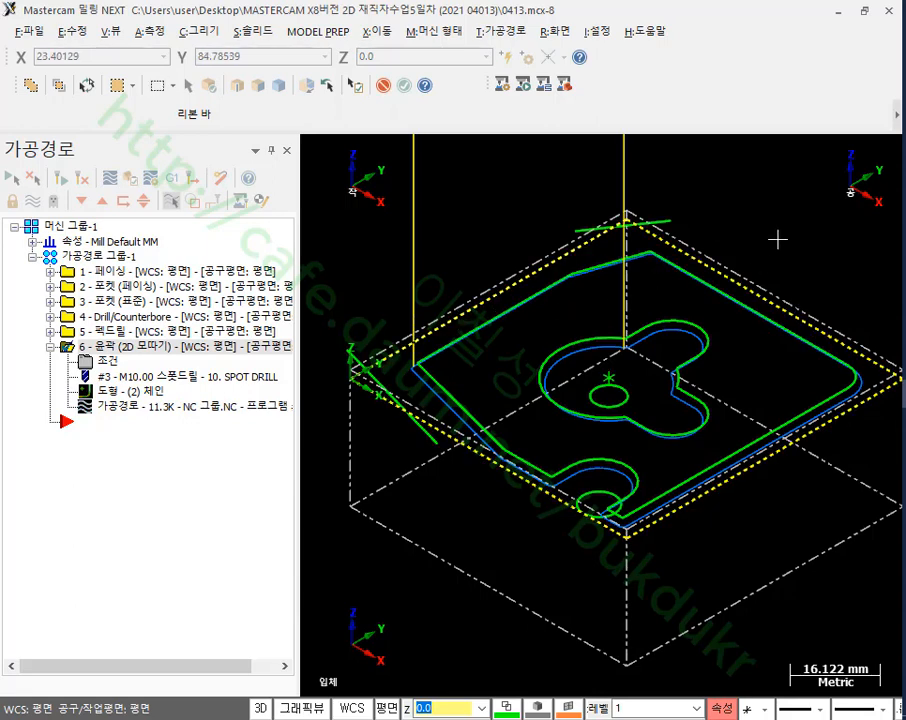
key(alt+e)
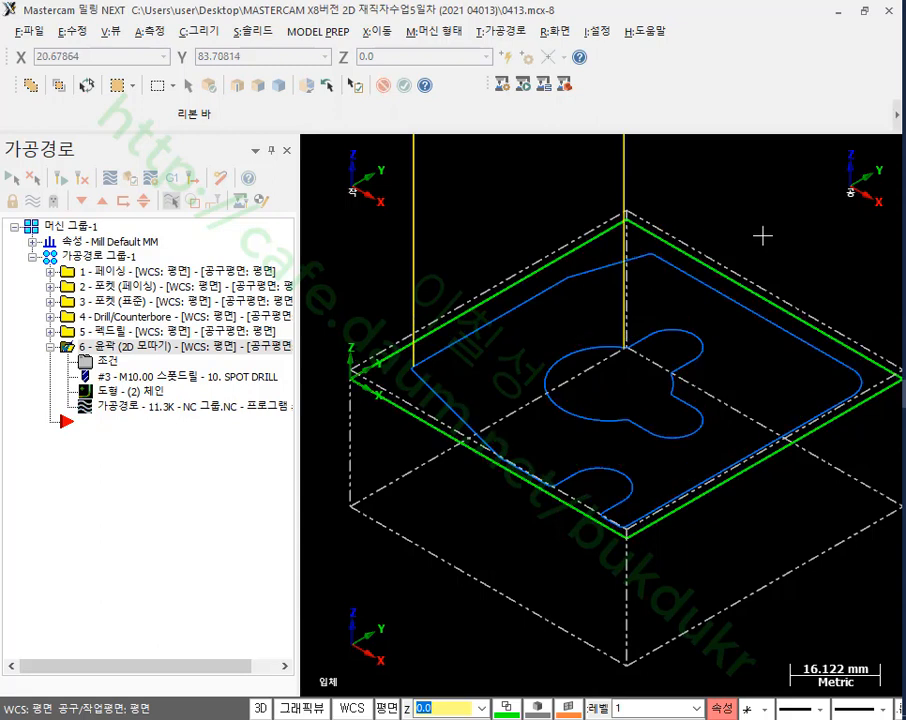
key(alt+t)
scroll(588, 355, up, 1)
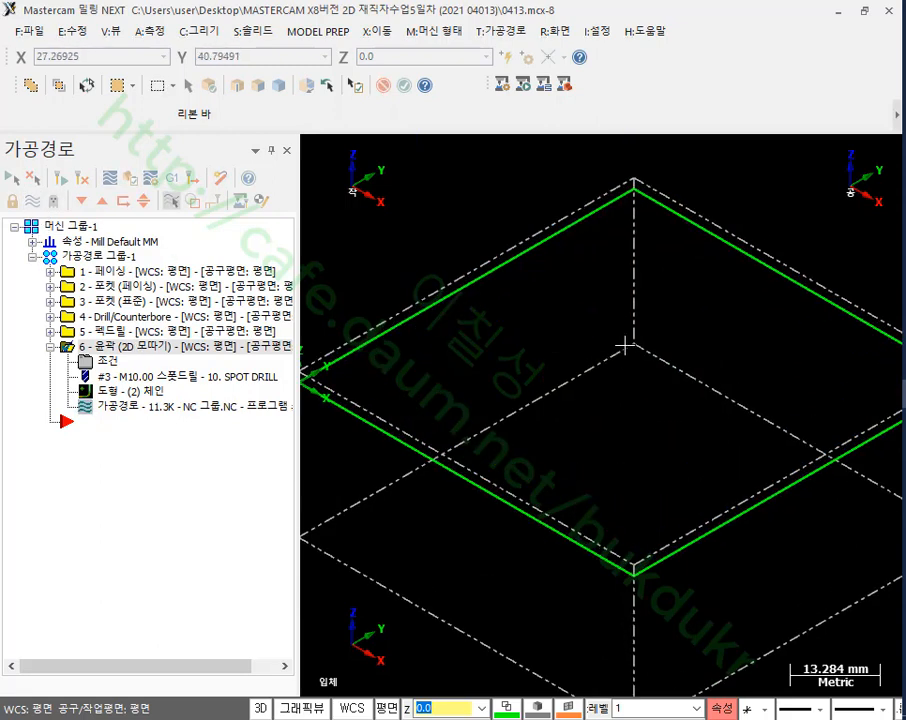
- Examine the edges of the outer square profile against the stock from the top and isometric views
key(alt+1)
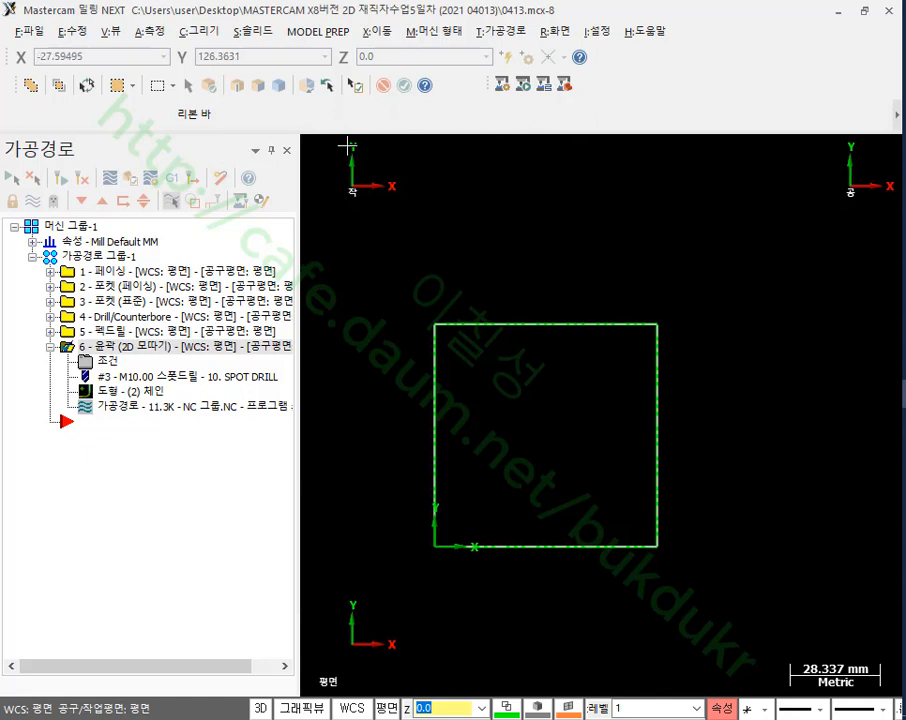
scroll(493, 485, up, 2)
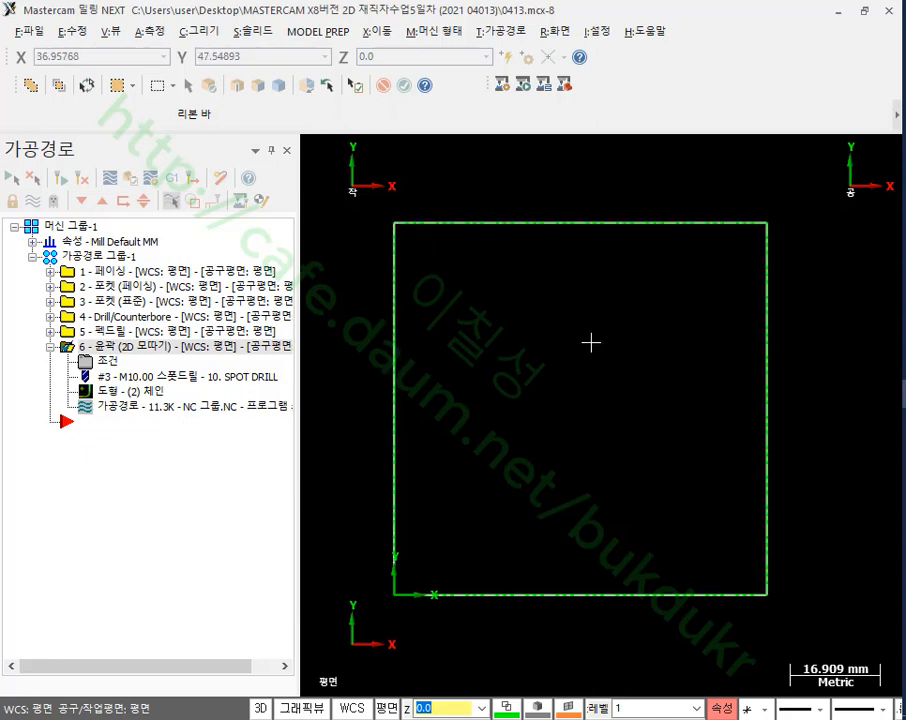
right_click(630, 296)
click(686, 548)
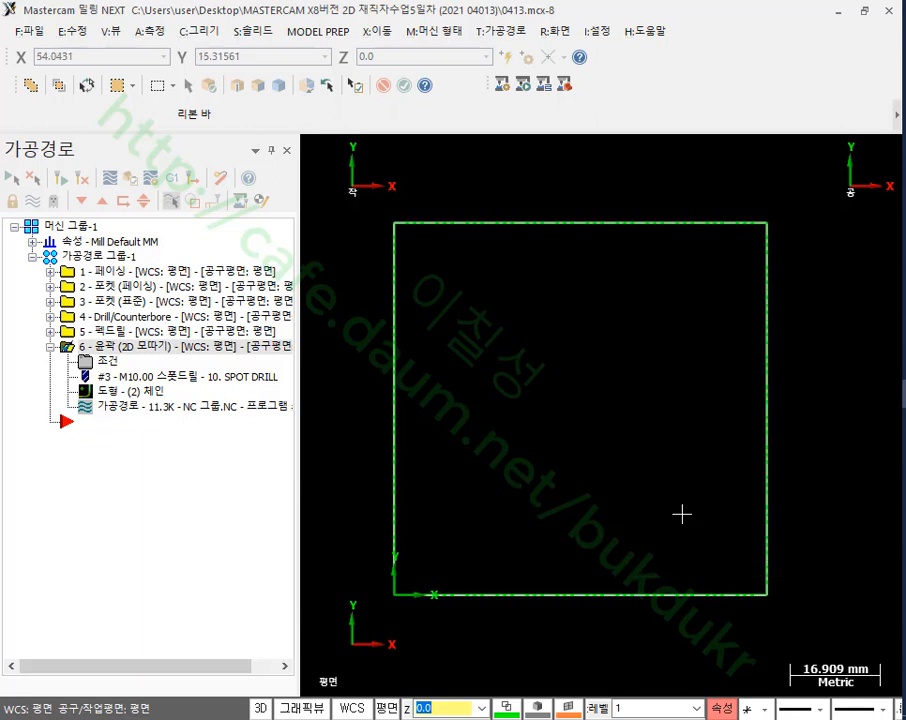
scroll(648, 406, down, 1)
right_click(581, 330)
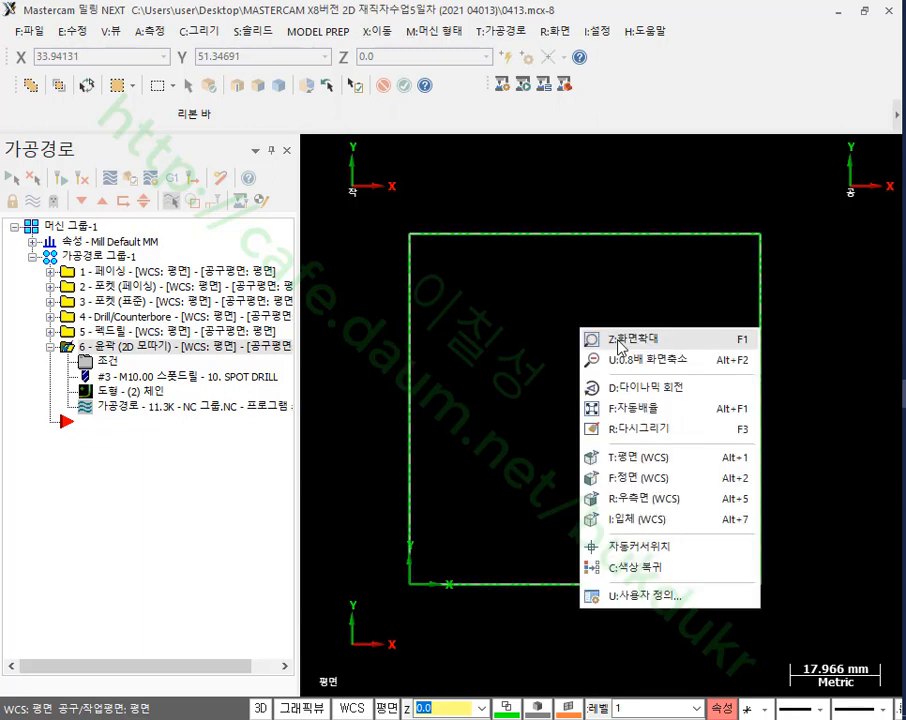
click(643, 520)
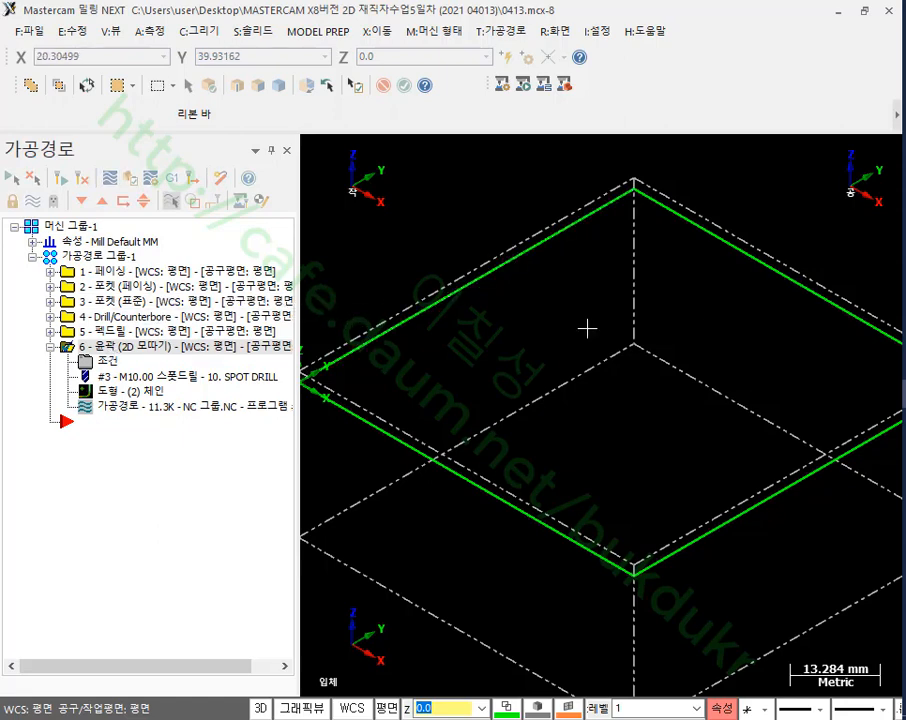
scroll(707, 303, down, 1)
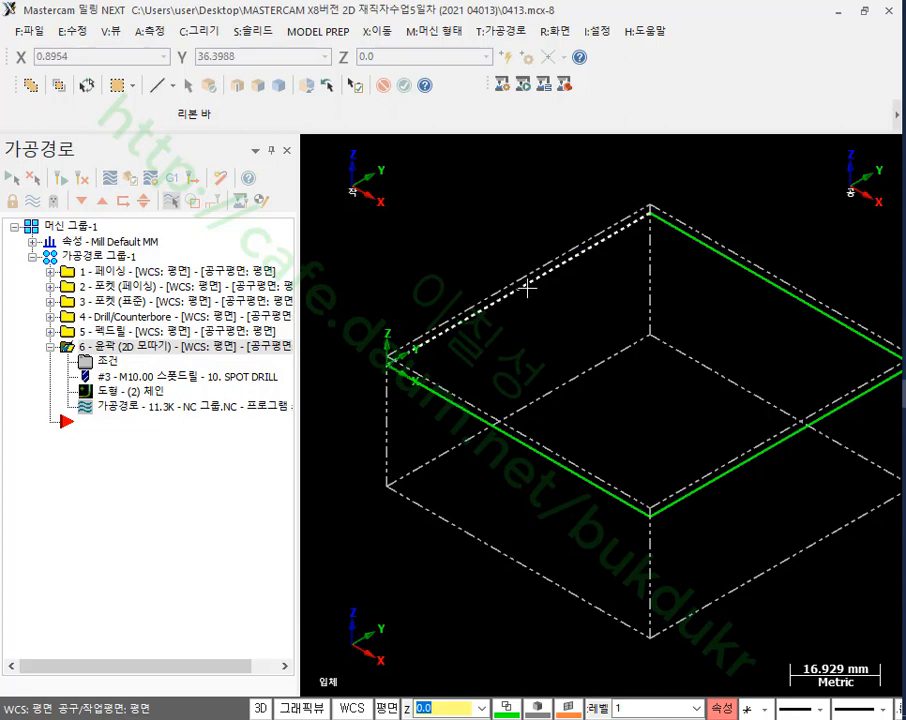
click(527, 288)
click(470, 414)
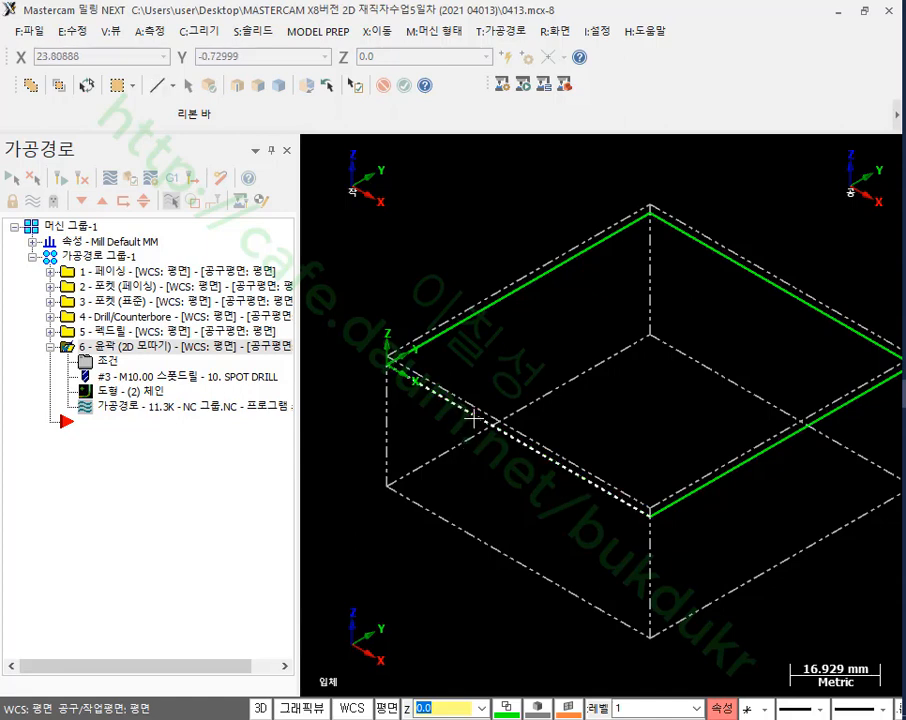
- Copy the 2D chamfer contour operation (operation 6) to the end of the toolpath group
click(50, 347)
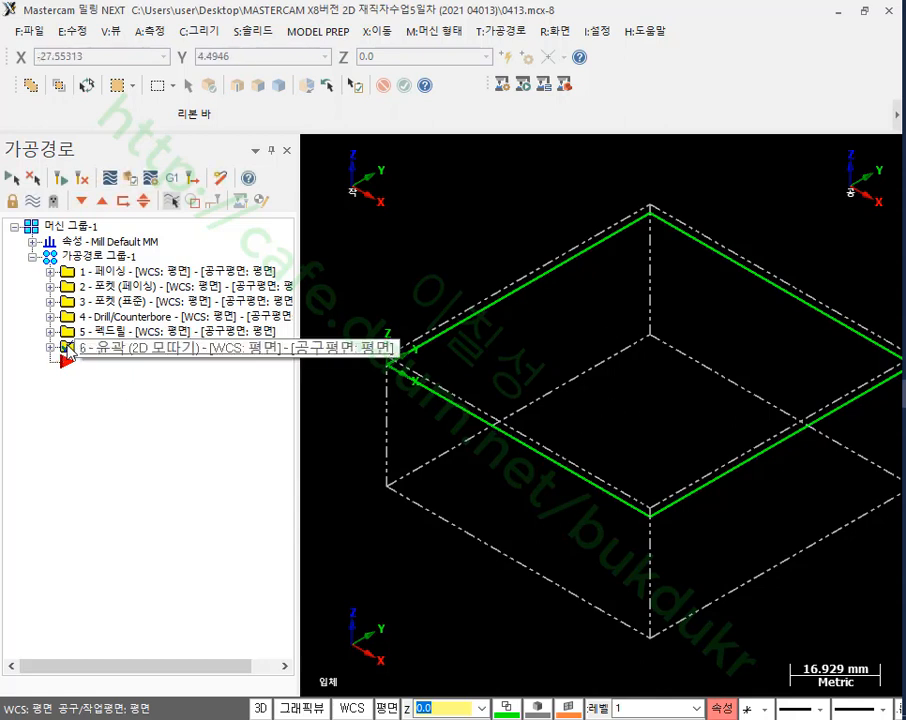
right_drag(68, 347, 60, 398)
click(158, 466)
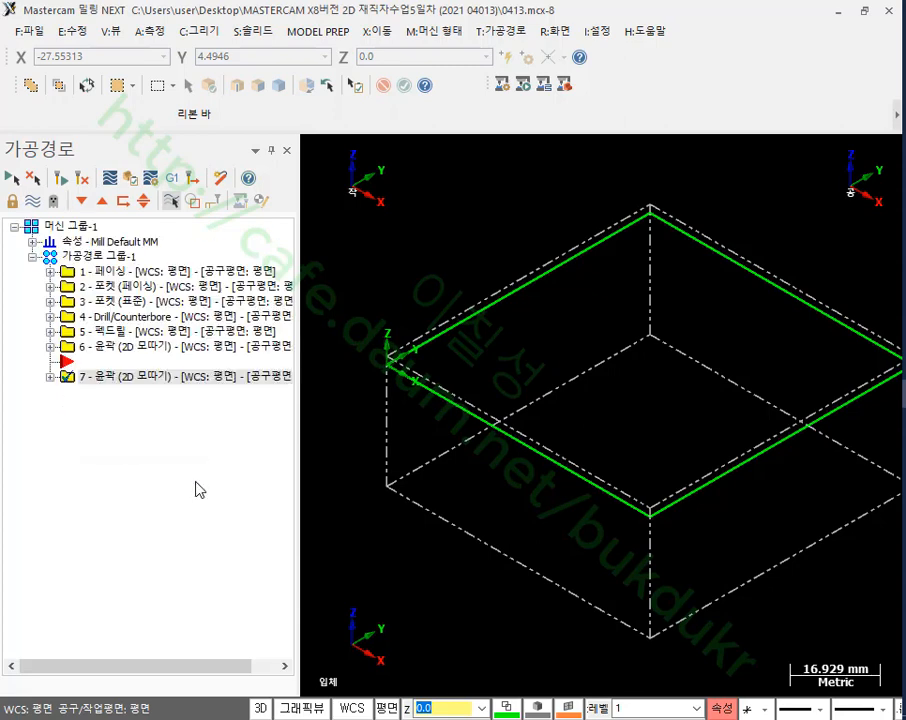
- Rechain all geometry of the copied chamfer operation, using only the outer square profile as its chain
click(50, 377)
click(108, 426)
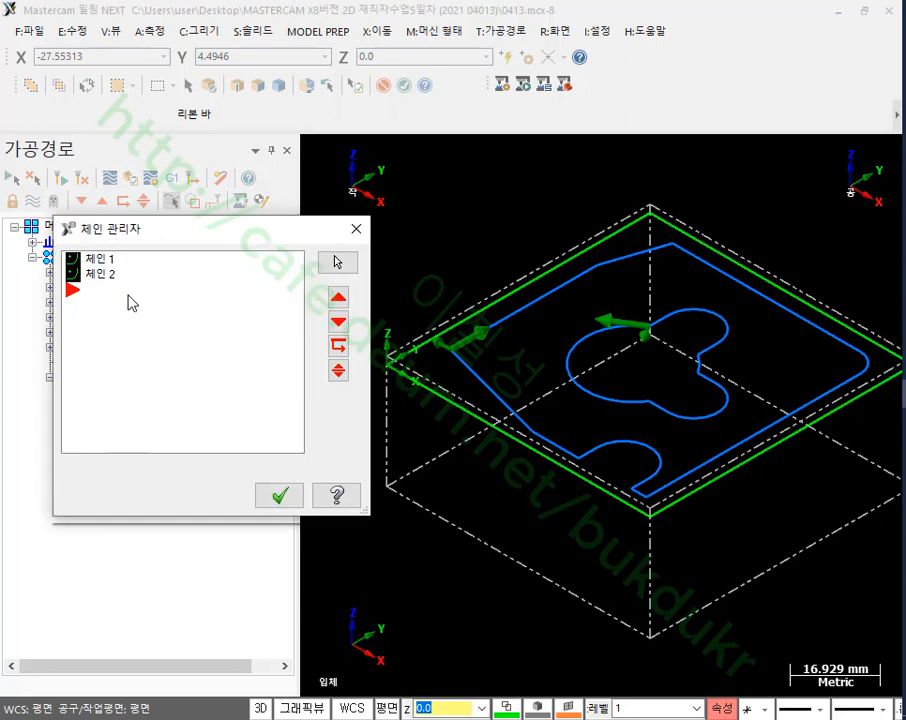
right_click(158, 338)
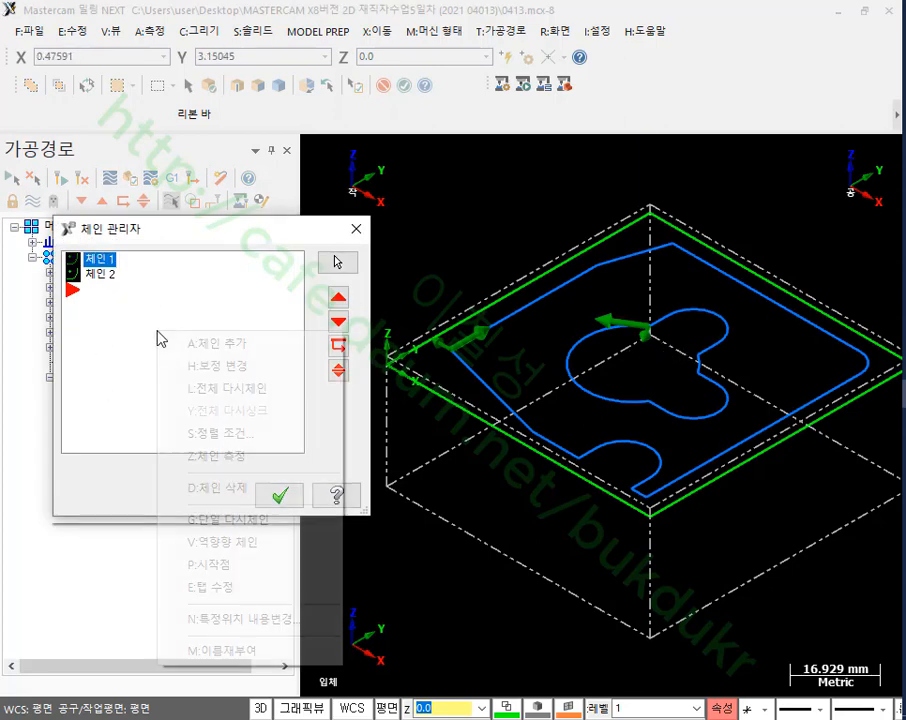
click(241, 394)
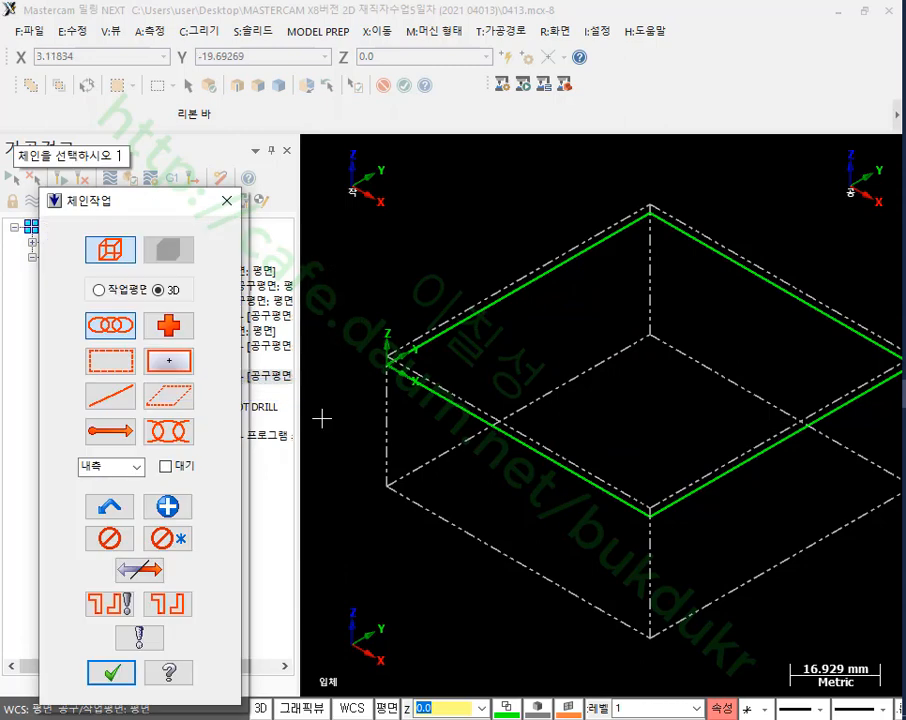
click(427, 340)
scroll(435, 391, down, 1)
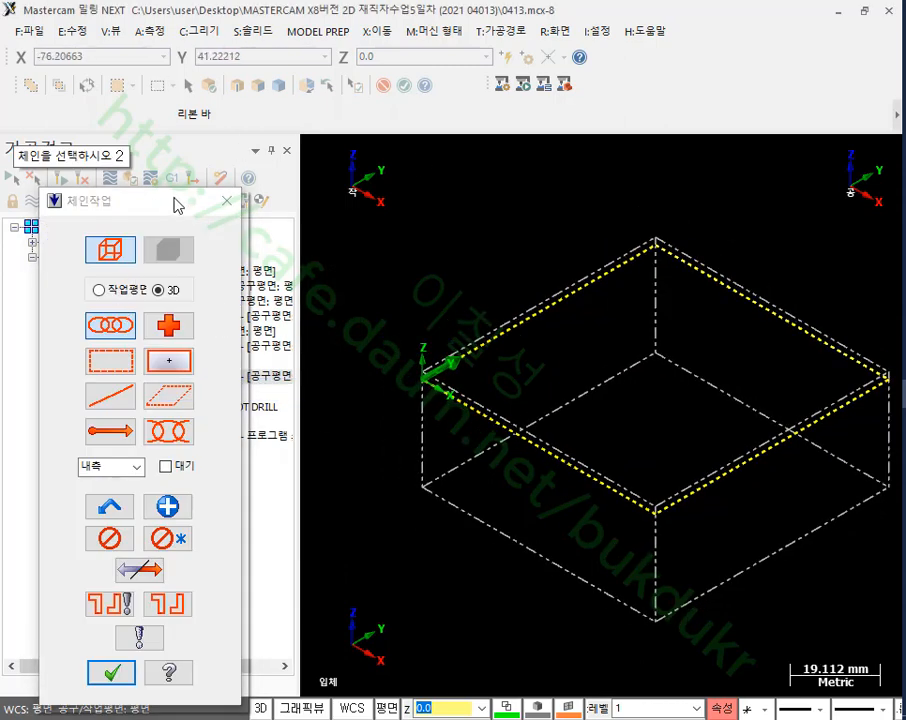
drag(178, 202, 286, 47)
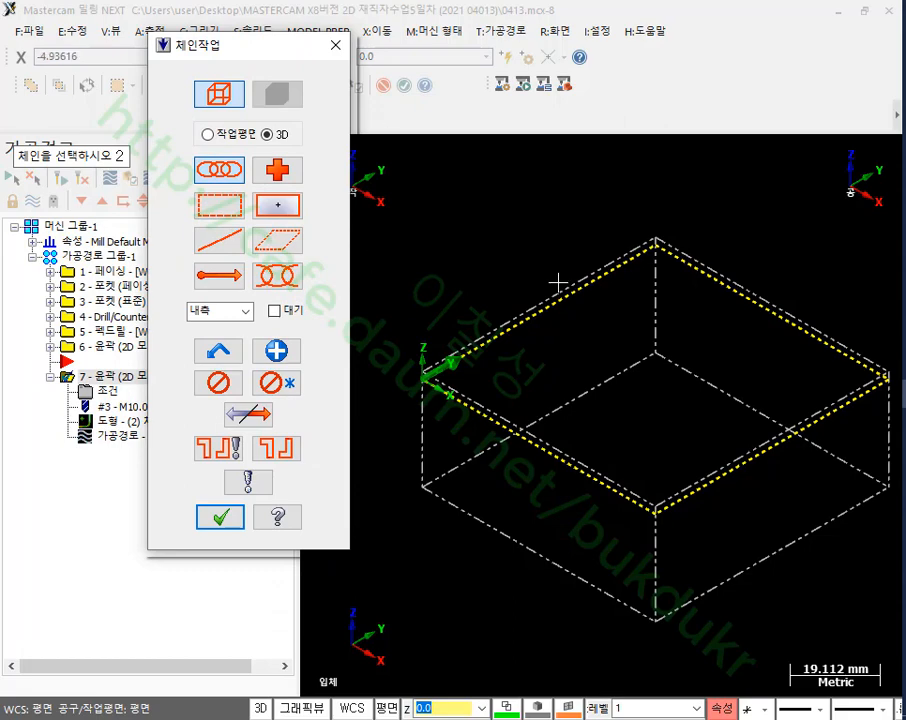
click(221, 516)
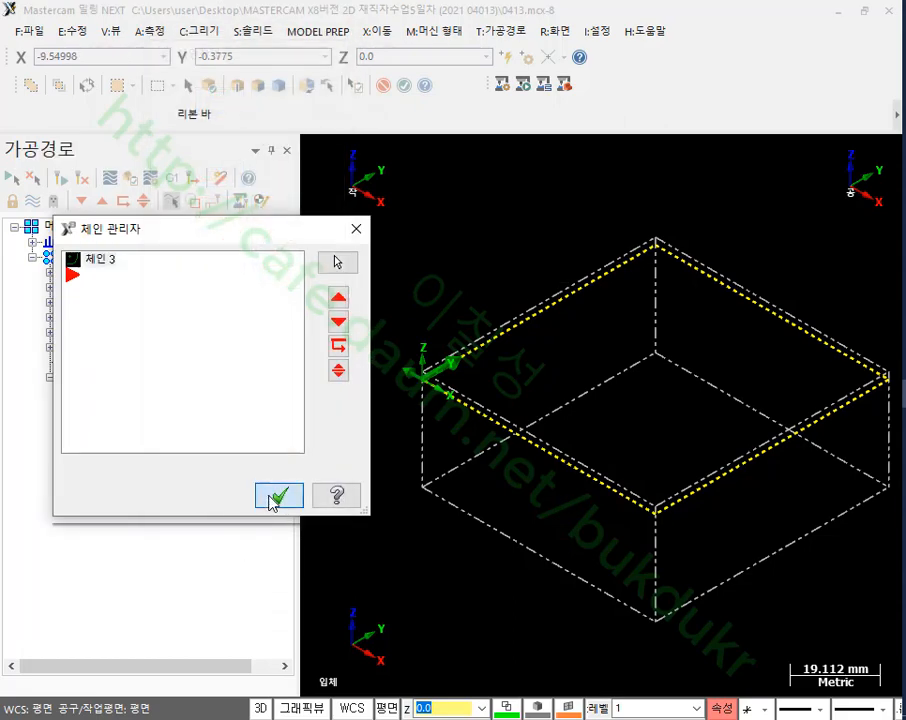
click(270, 494)
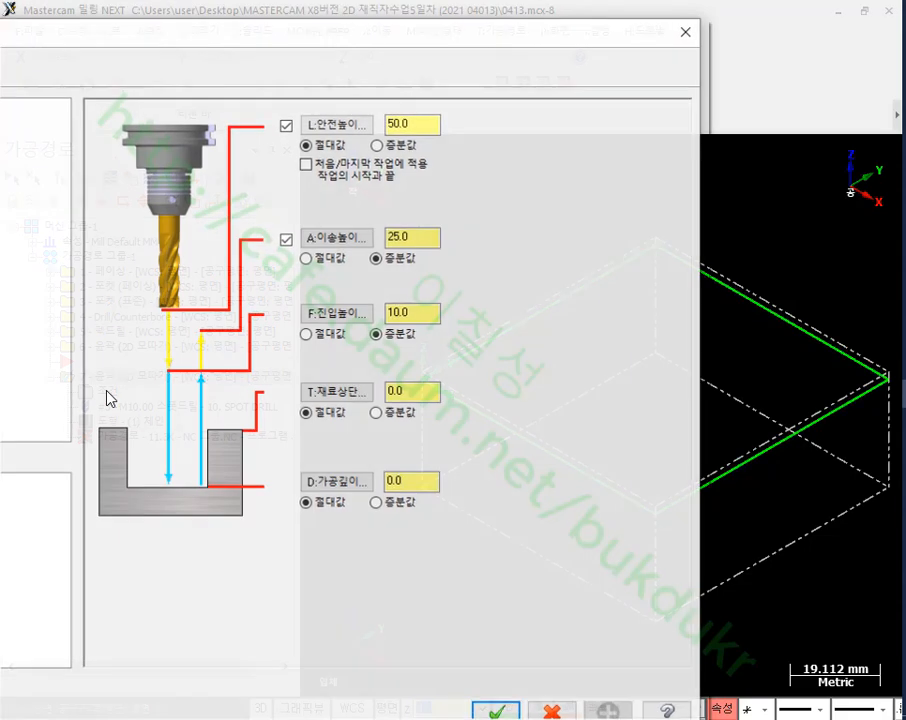
- Set the copied chamfer operation's top of stock and depth both to absolute -5.0 and regenerate its toolpath
click(390, 392)
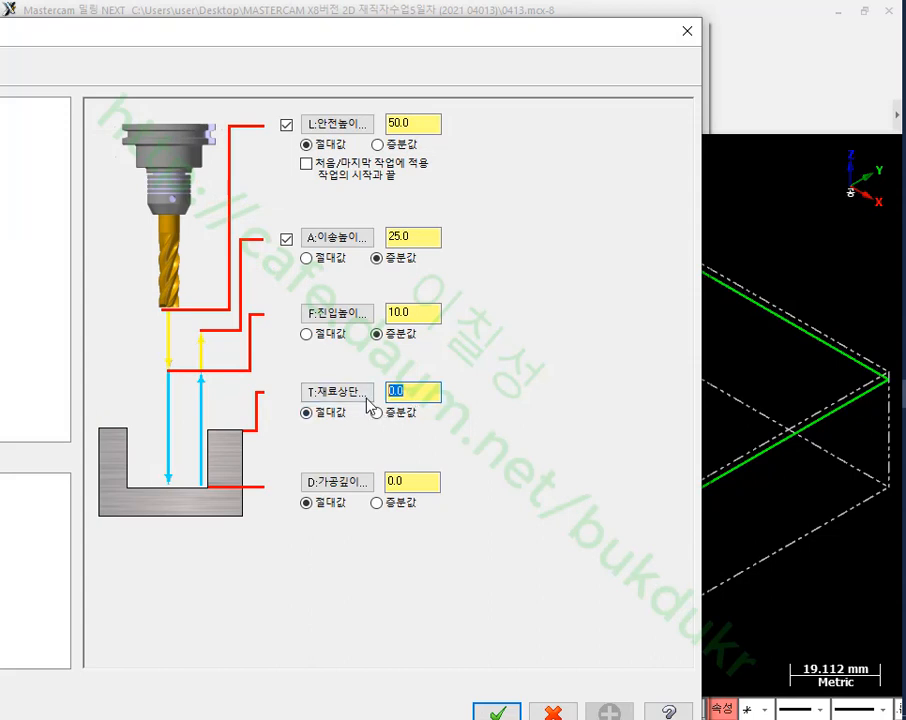
text(-5)
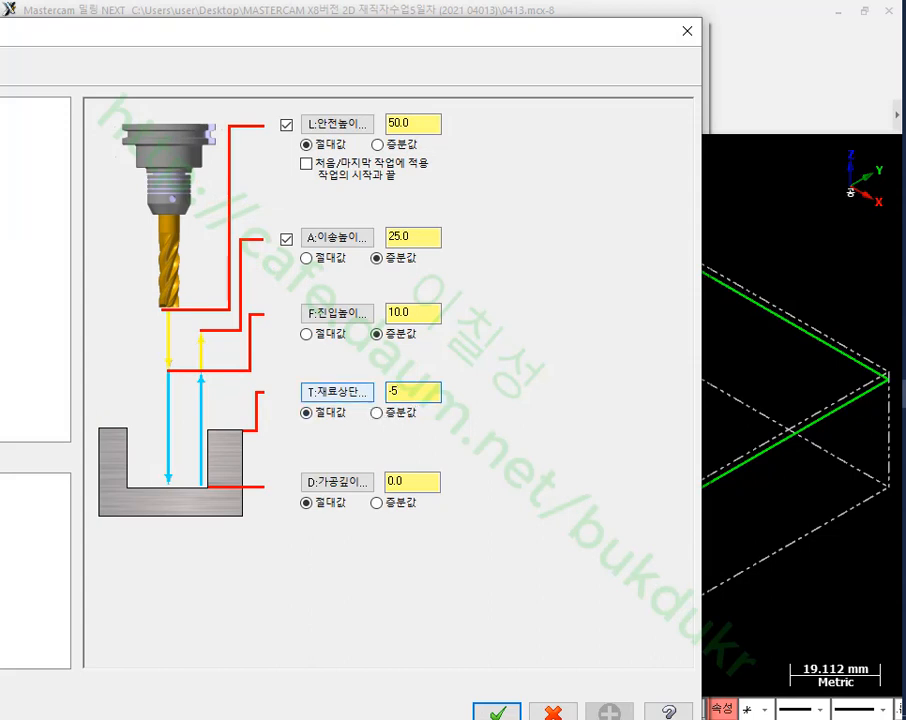
click(433, 481)
text(-5)
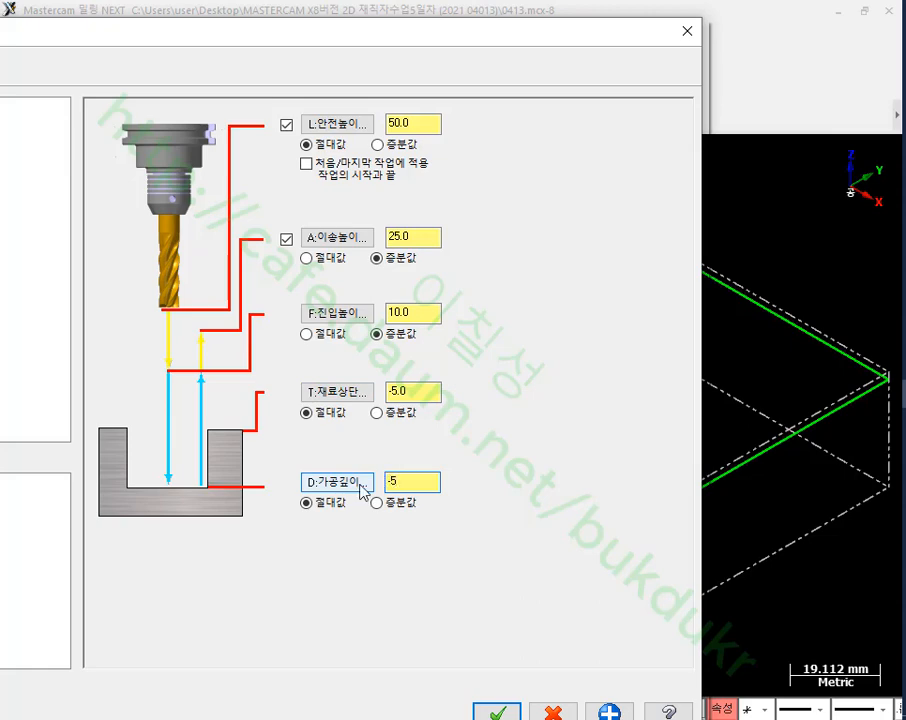
click(494, 708)
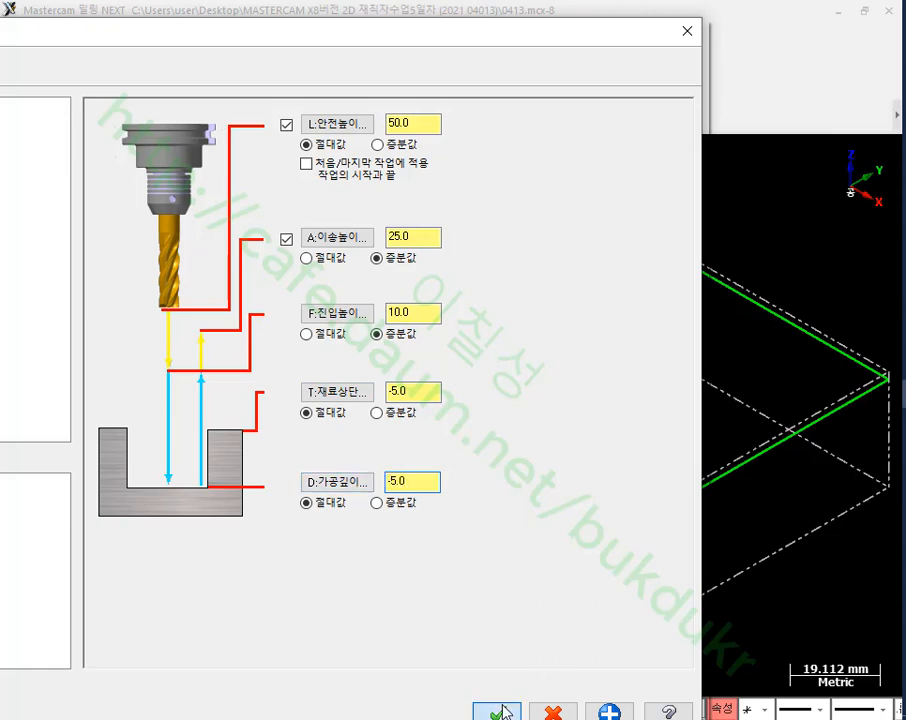
click(61, 177)
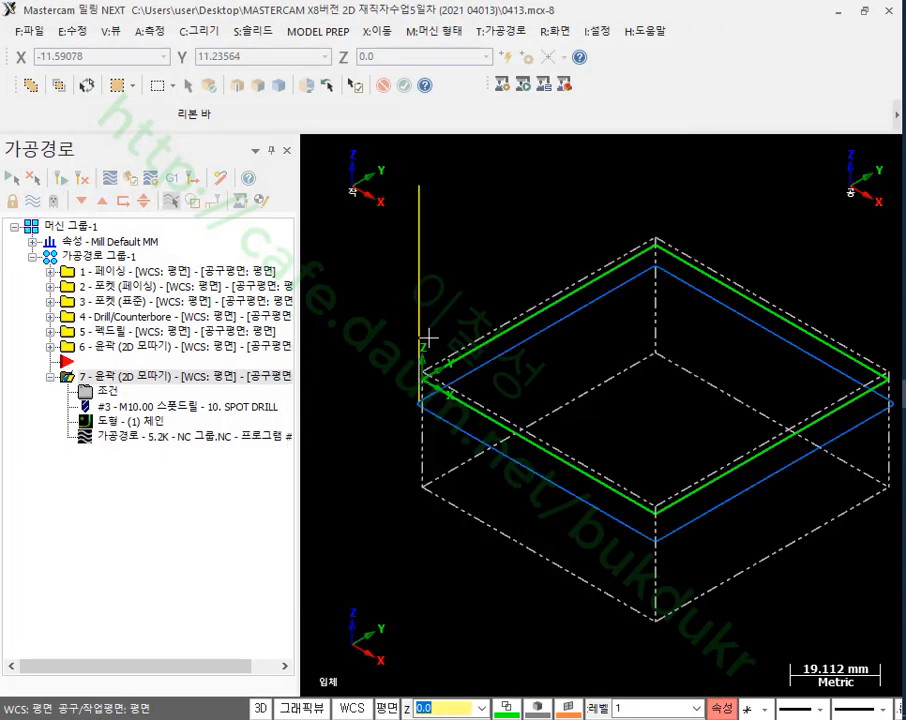
- Select the whole toolpath group and verify all its operations through to the end
scroll(450, 345, down, 2)
click(87, 256)
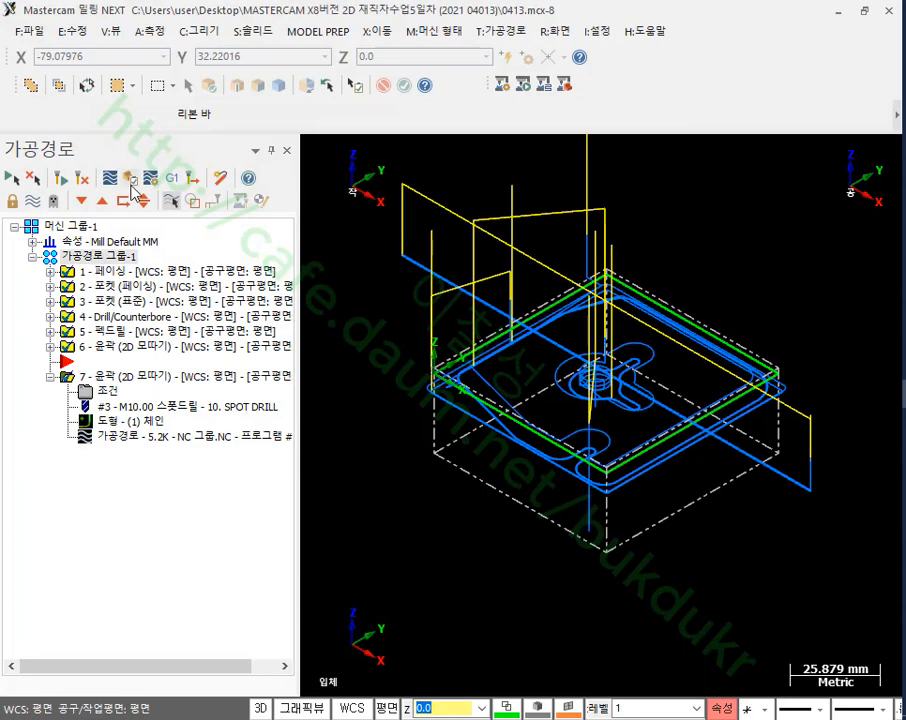
click(131, 179)
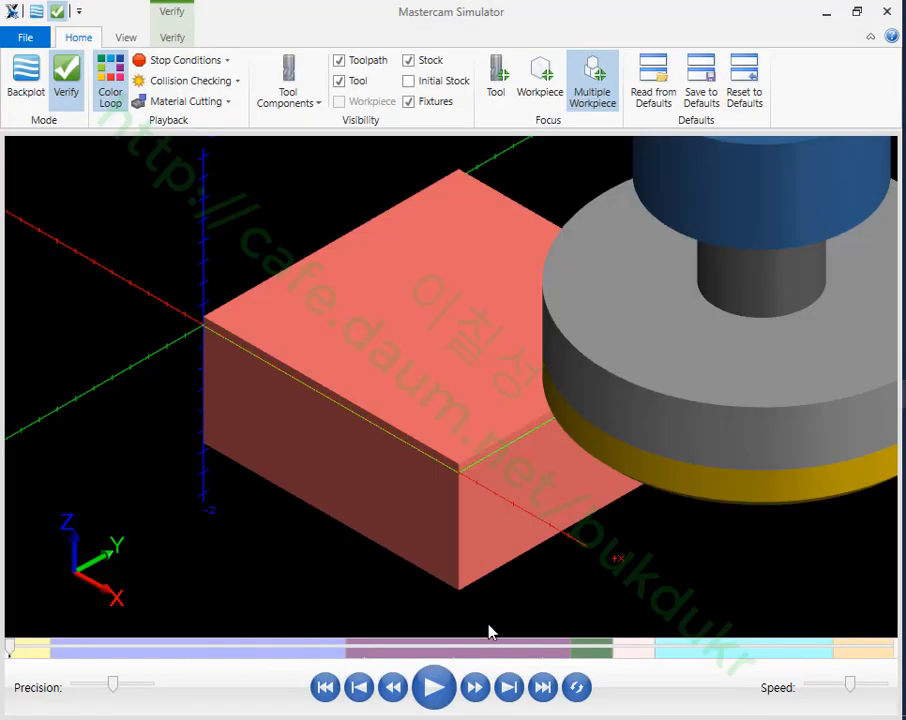
click(542, 687)
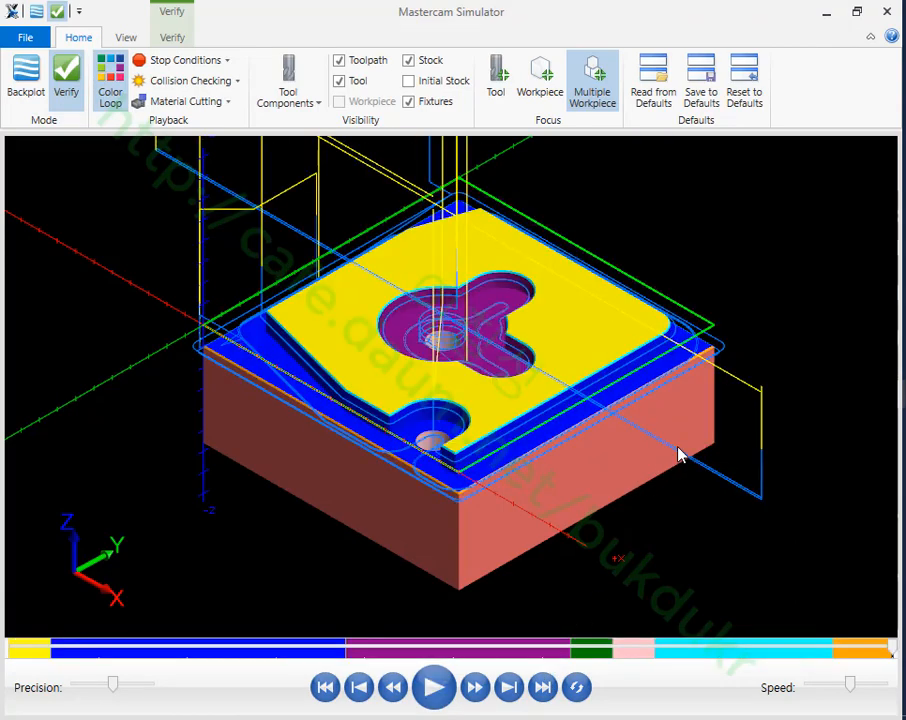
- Inspect the chamfer along the stock's outer edges against the one on the raised profile, marking both with the screen pen
scroll(478, 500, up, 5)
scroll(478, 506, up, 4)
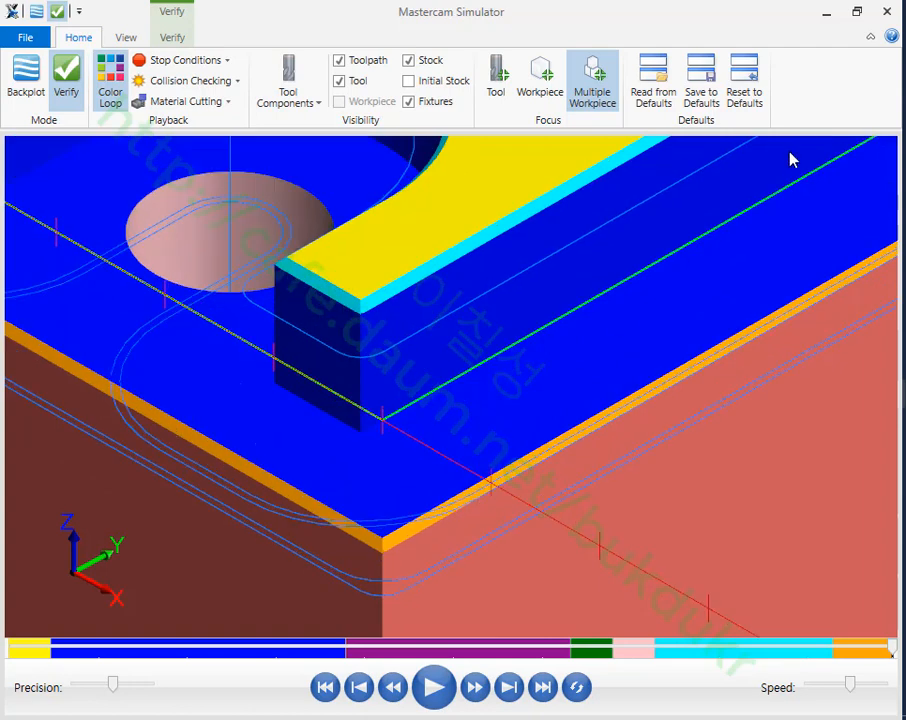
drag(461, 535, 473, 541)
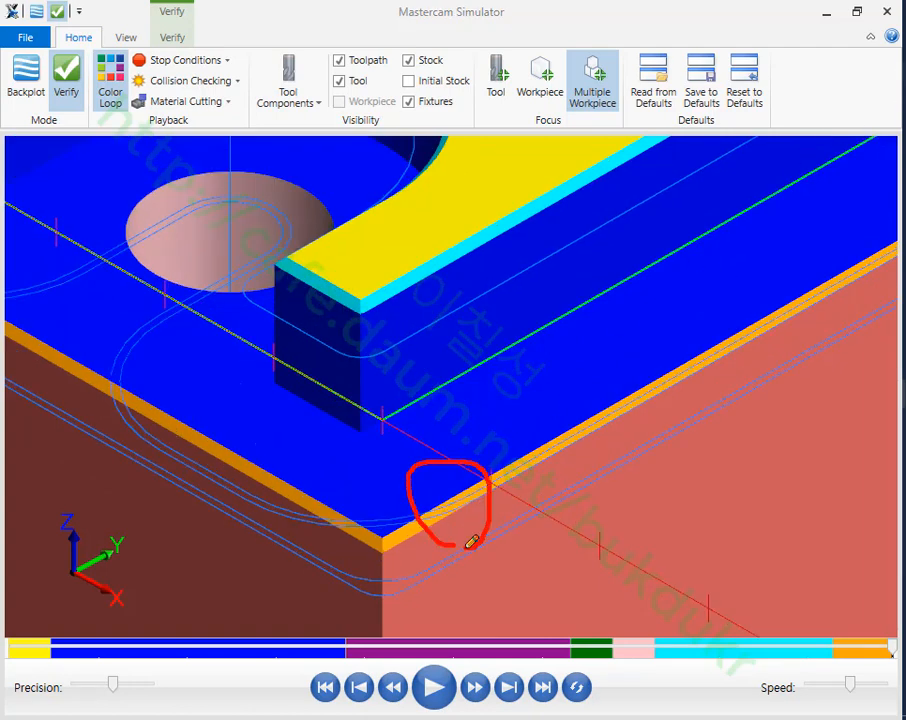
drag(210, 474, 214, 468)
drag(392, 294, 408, 320)
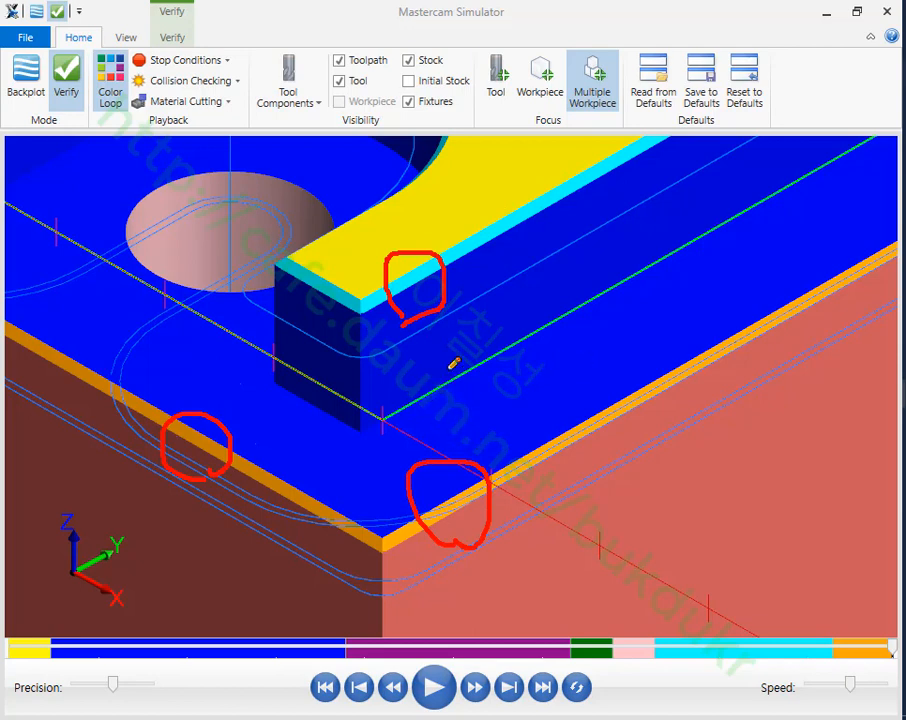
drag(440, 318, 425, 375)
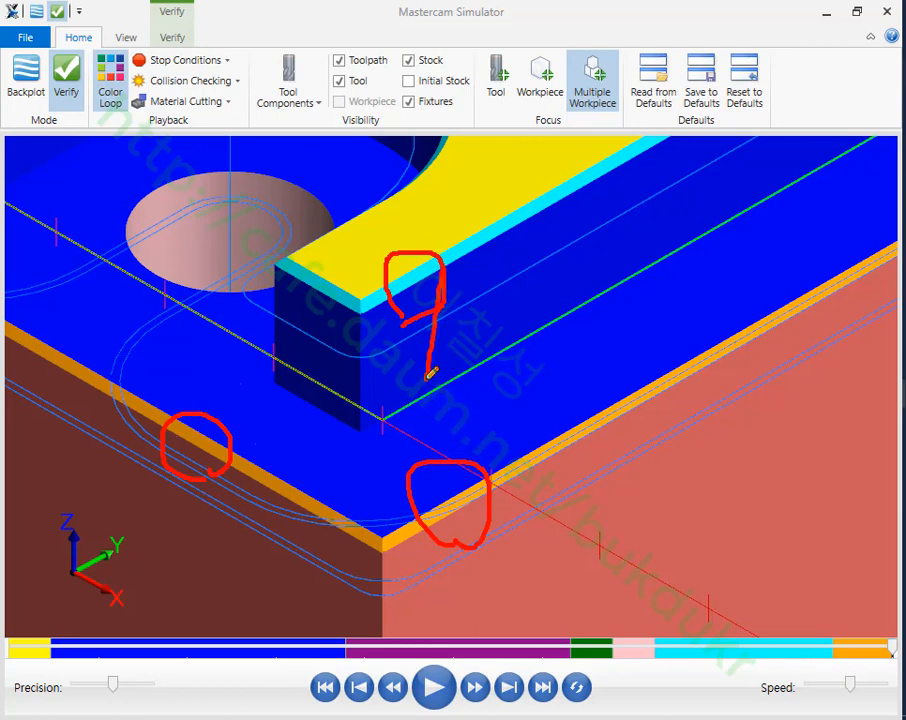
mouse_move(404, 328)
mouse_down()
mouse_move(462, 302)
mouse_move(441, 341)
mouse_up()
right_click(624, 301)
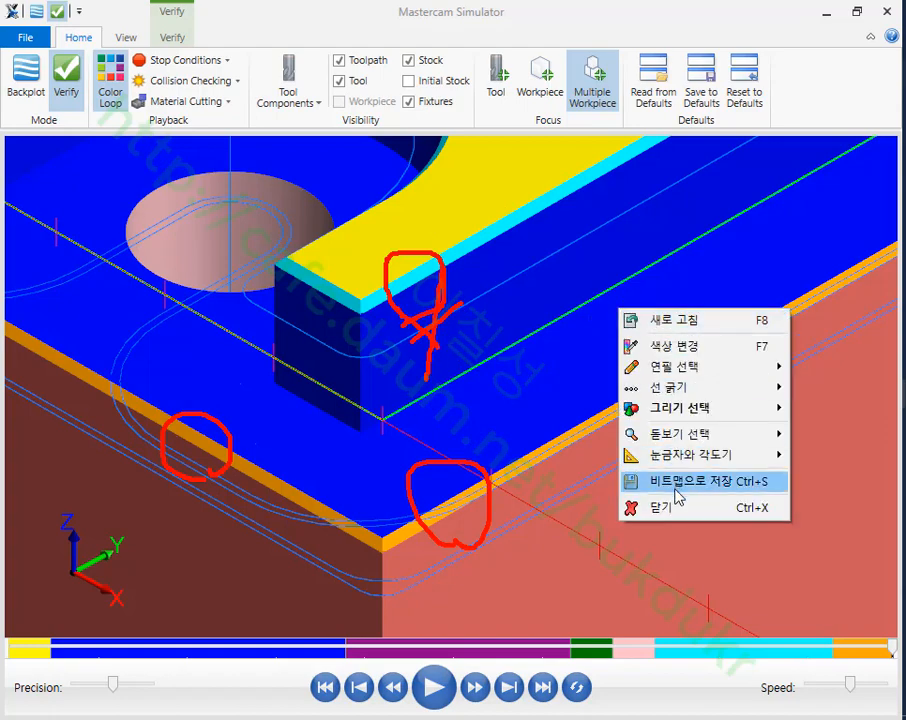
click(672, 505)
scroll(650, 467, down, 5)
scroll(643, 465, up, 2)
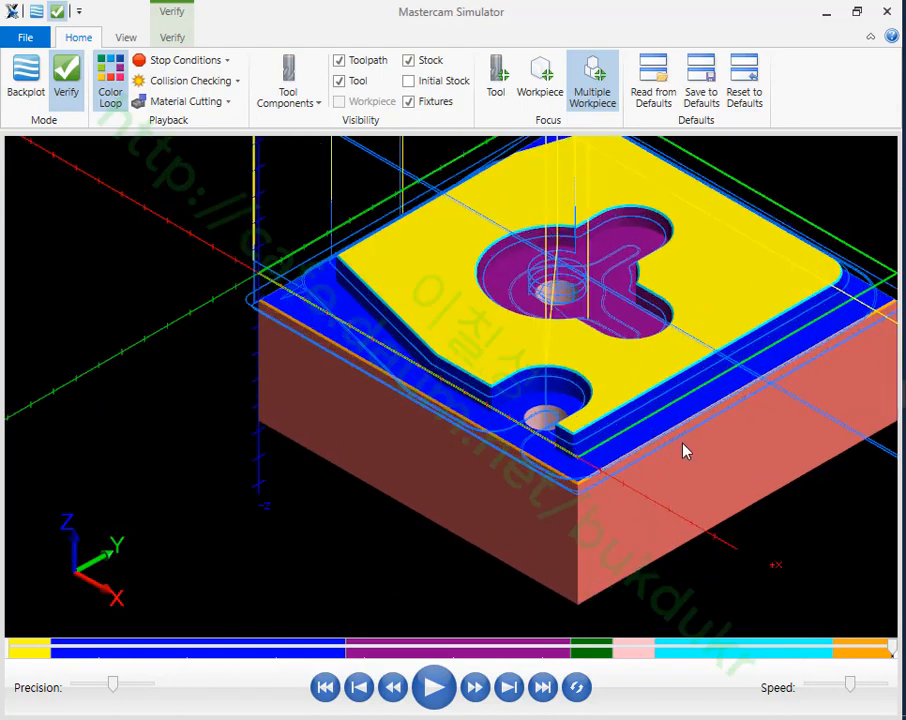
- Move the simulation back into the outer-edge chamfer operation and examine the tool tip against the stock corner in front view
drag(891, 651, 874, 648)
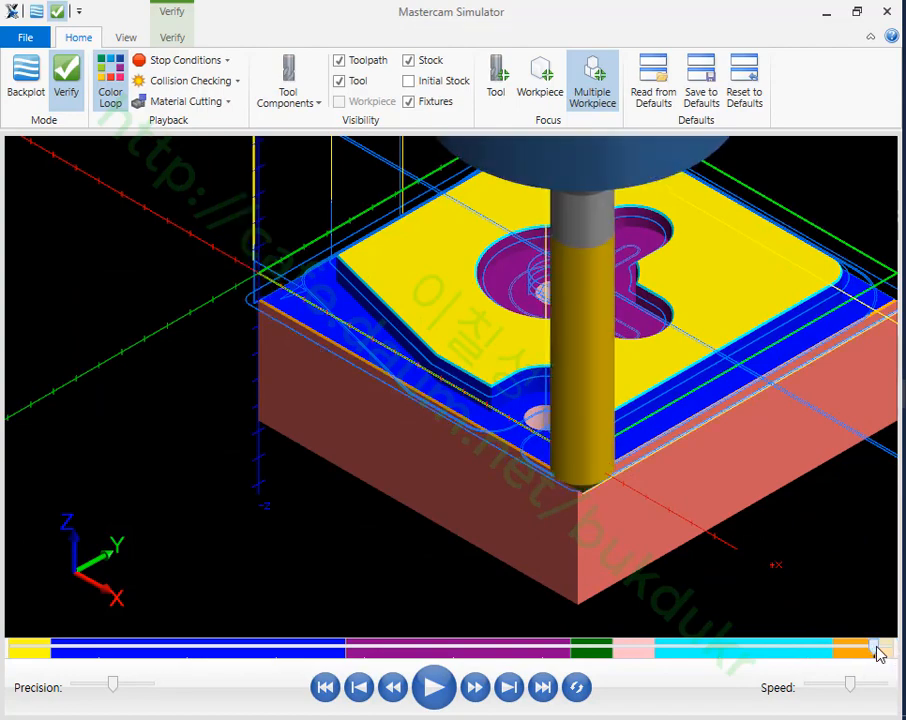
right_click(192, 210)
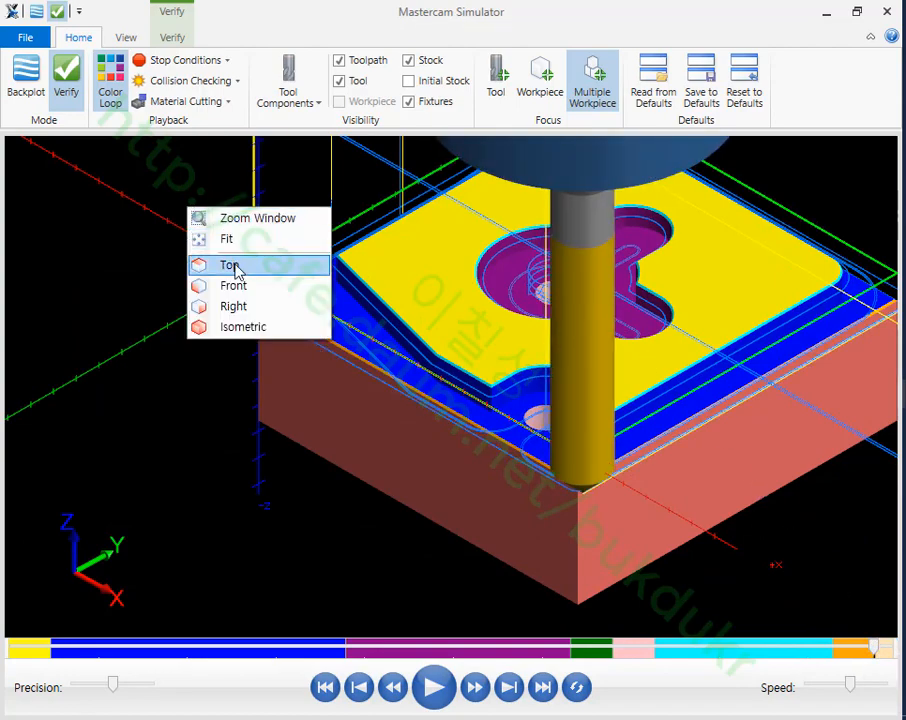
click(236, 287)
scroll(655, 363, up, 5)
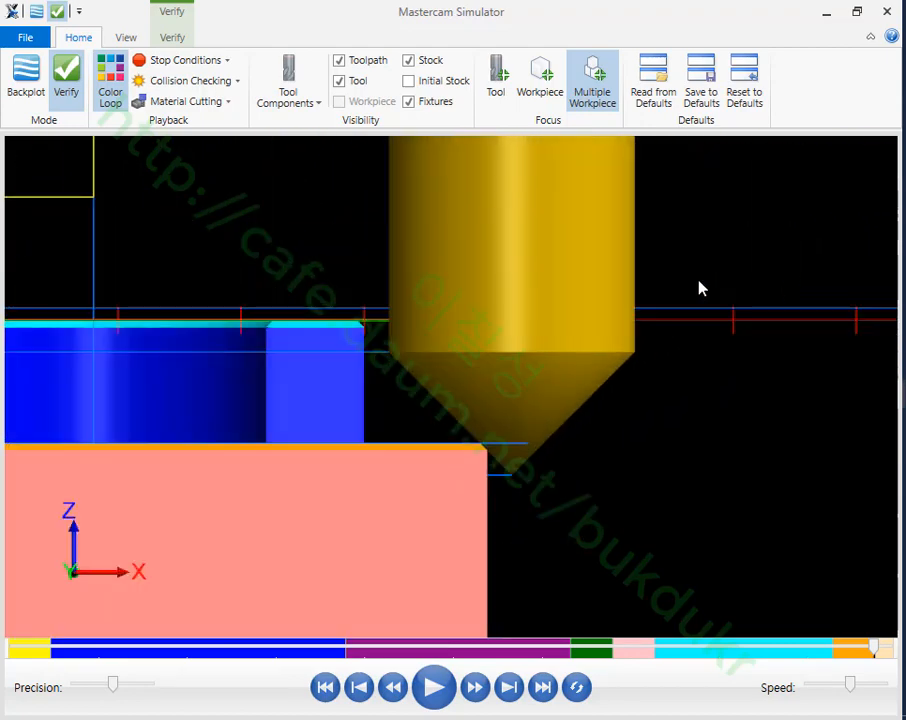
scroll(447, 425, up, 2)
scroll(487, 412, up, 1)
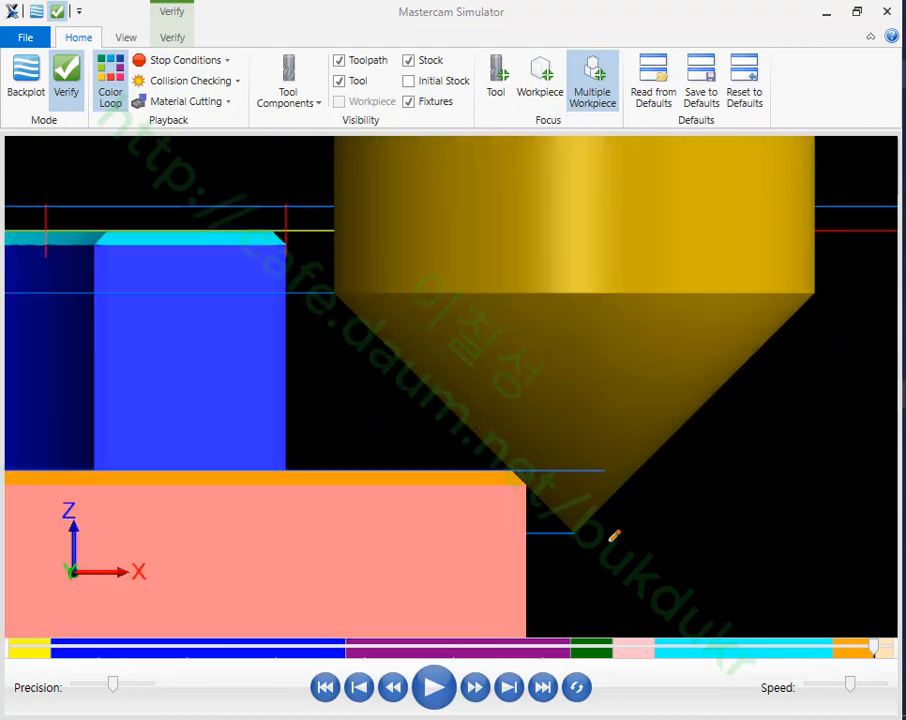
- Mark the tool tip's offset of 1 from the stock edge and the chamfer width of 0.3 with the screen pen
drag(576, 528, 583, 598)
drag(491, 590, 650, 588)
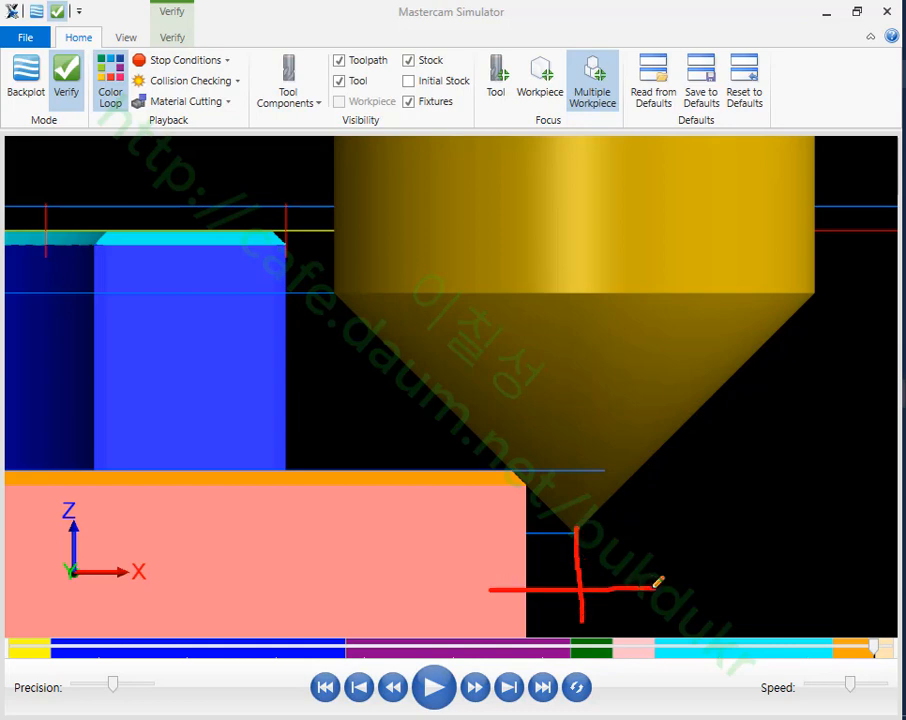
drag(510, 578, 513, 605)
drag(605, 577, 604, 608)
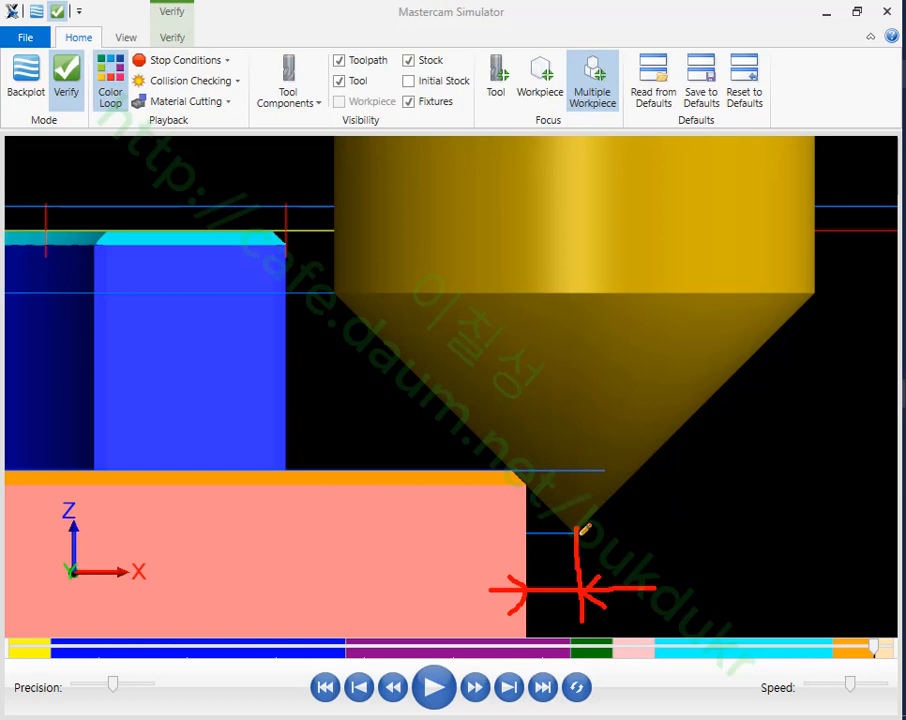
drag(654, 535, 655, 568)
mouse_move(510, 455)
mouse_down()
mouse_move(510, 490)
mouse_move(559, 465)
mouse_move(543, 487)
mouse_move(504, 466)
mouse_move(495, 486)
mouse_up()
mouse_move(579, 421)
mouse_down()
mouse_move(594, 429)
mouse_move(578, 420)
mouse_up()
mouse_move(598, 441)
mouse_down()
mouse_move(596, 452)
mouse_move(624, 428)
mouse_move(614, 450)
mouse_up()
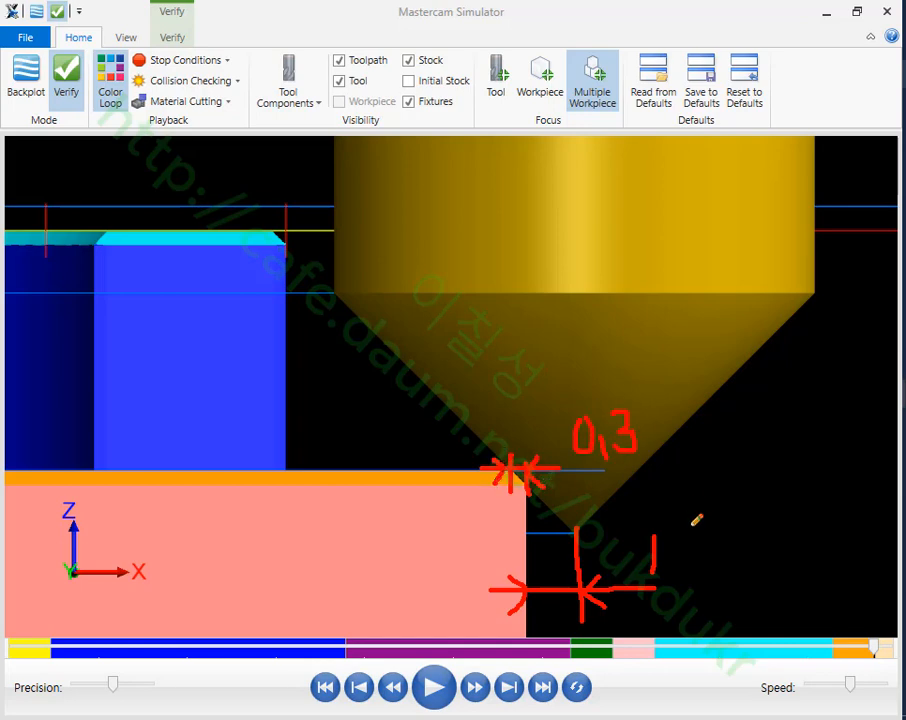
- Mark the chamfer tool's radius of 5 between its outer side and its centreline with the screen pen
drag(334, 283, 348, 625)
mouse_move(577, 527)
mouse_down()
mouse_move(574, 303)
mouse_move(558, 156)
mouse_up()
mouse_move(466, 195)
mouse_down()
mouse_move(498, 283)
mouse_move(460, 310)
mouse_up()
drag(458, 241, 512, 242)
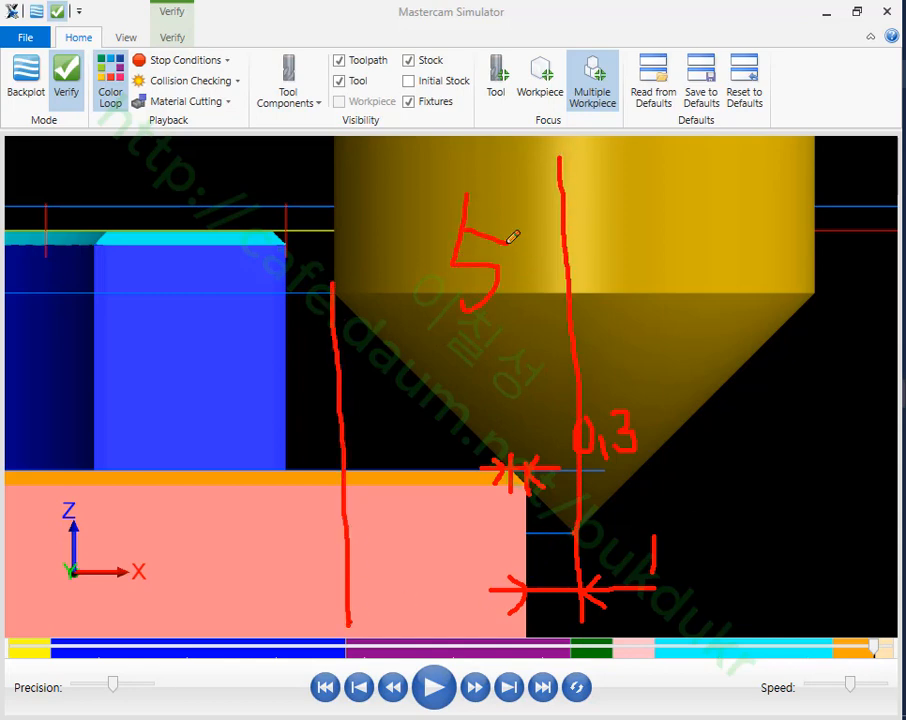
drag(360, 348, 572, 348)
drag(522, 324, 520, 380)
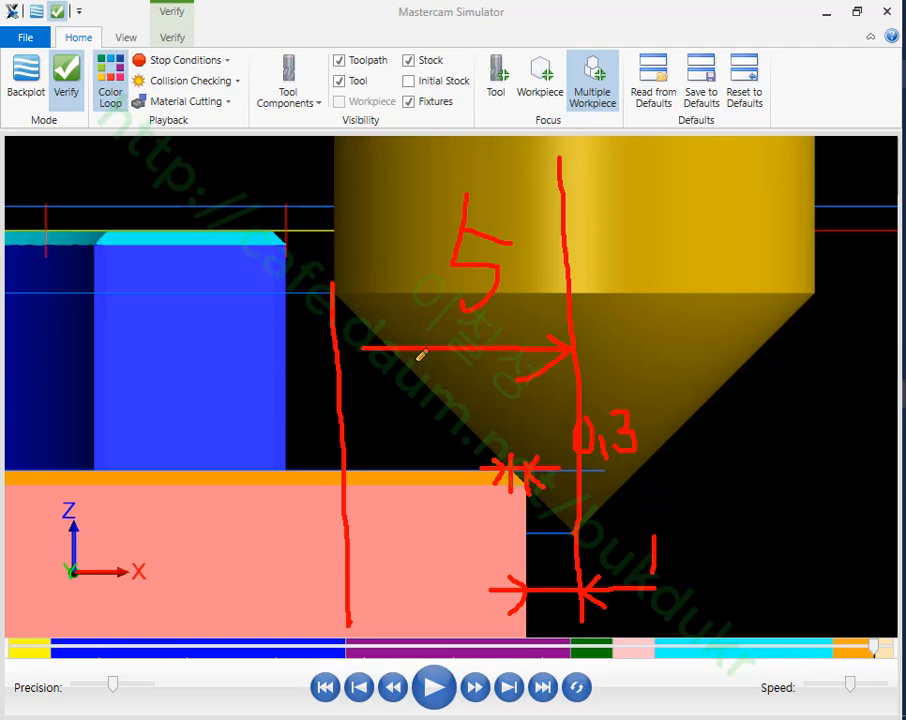
drag(376, 330, 385, 368)
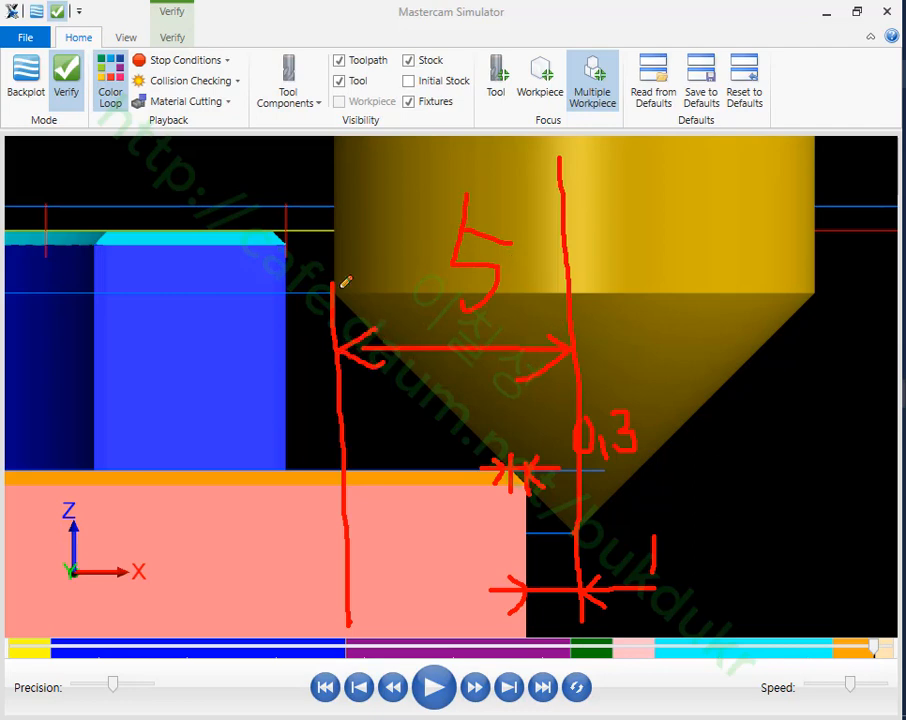
- Sketch an extended cutter outline and hatch the raised profile's wall with the screen pen to illustrate possible interference
drag(339, 293, 234, 152)
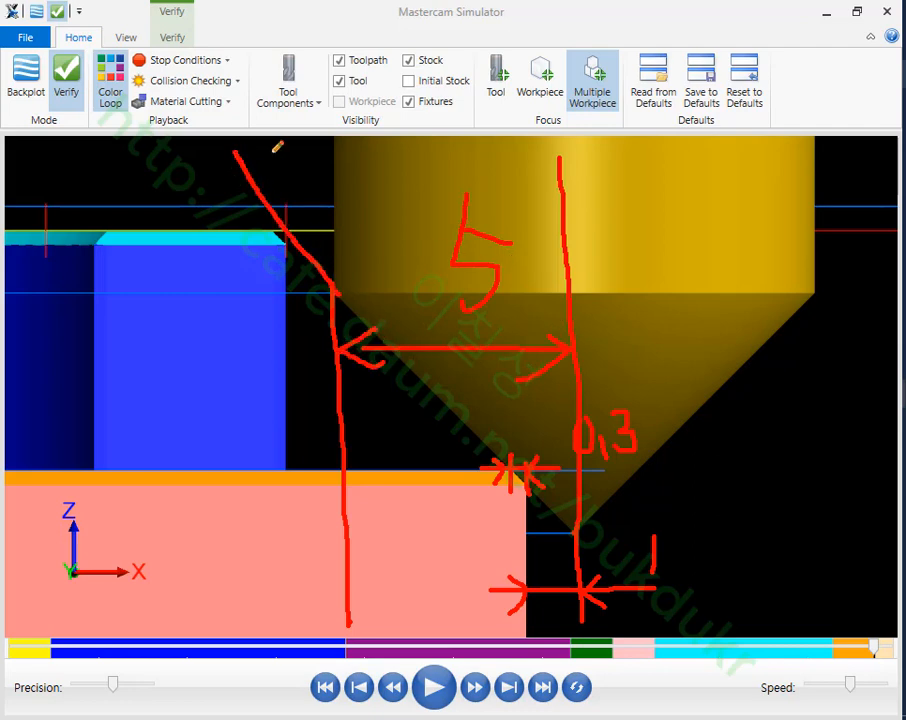
drag(250, 59, 248, 174)
drag(276, 231, 235, 300)
drag(282, 306, 242, 351)
drag(270, 374, 250, 409)
mouse_move(170, 230)
mouse_down()
mouse_move(283, 230)
mouse_move(281, 573)
mouse_up()
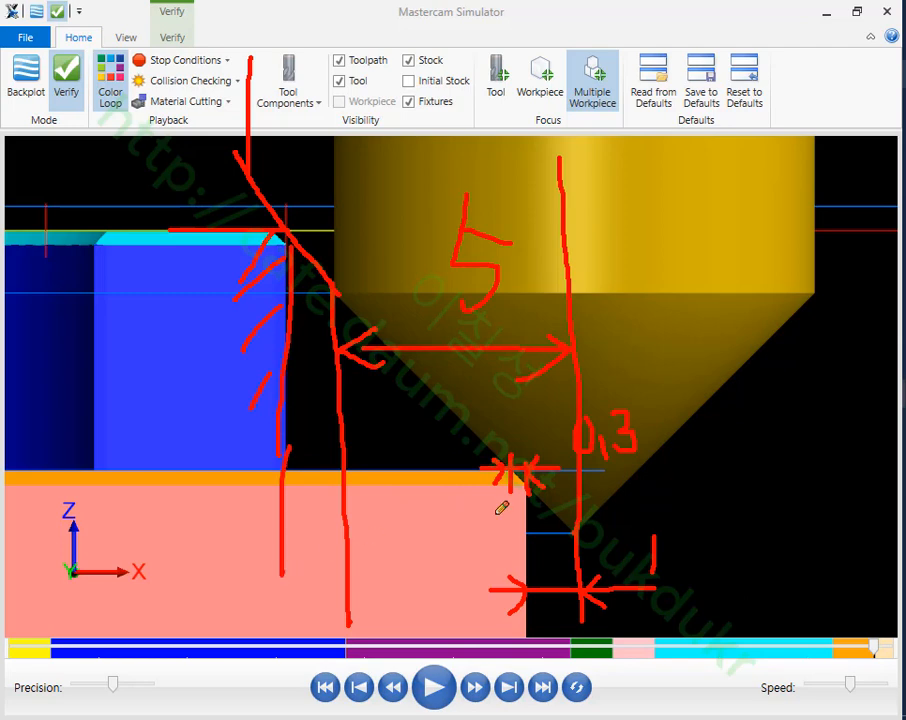
drag(528, 478, 525, 565)
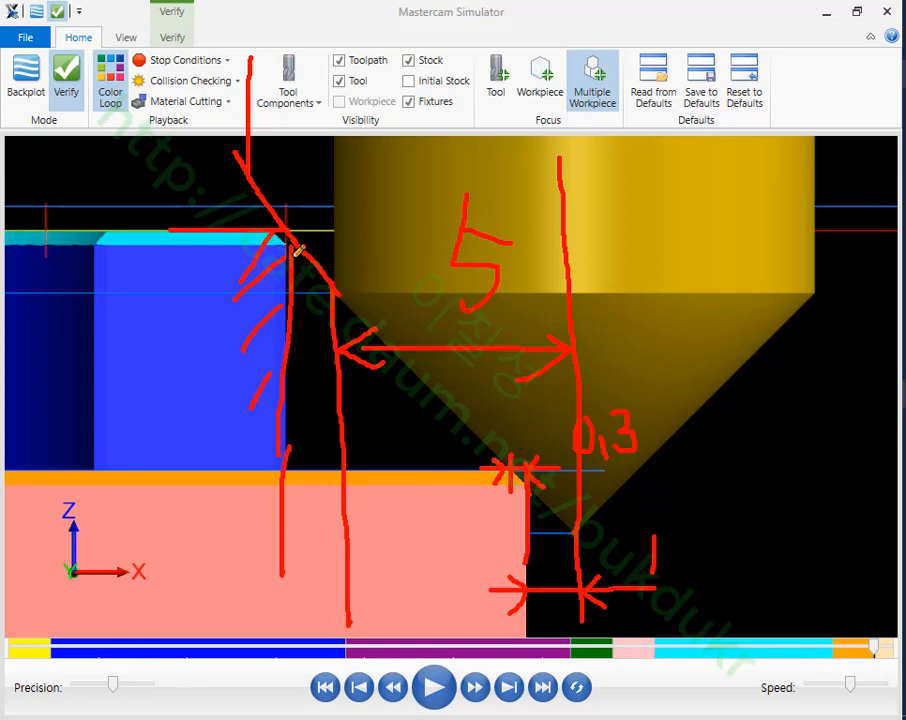
drag(322, 230, 324, 302)
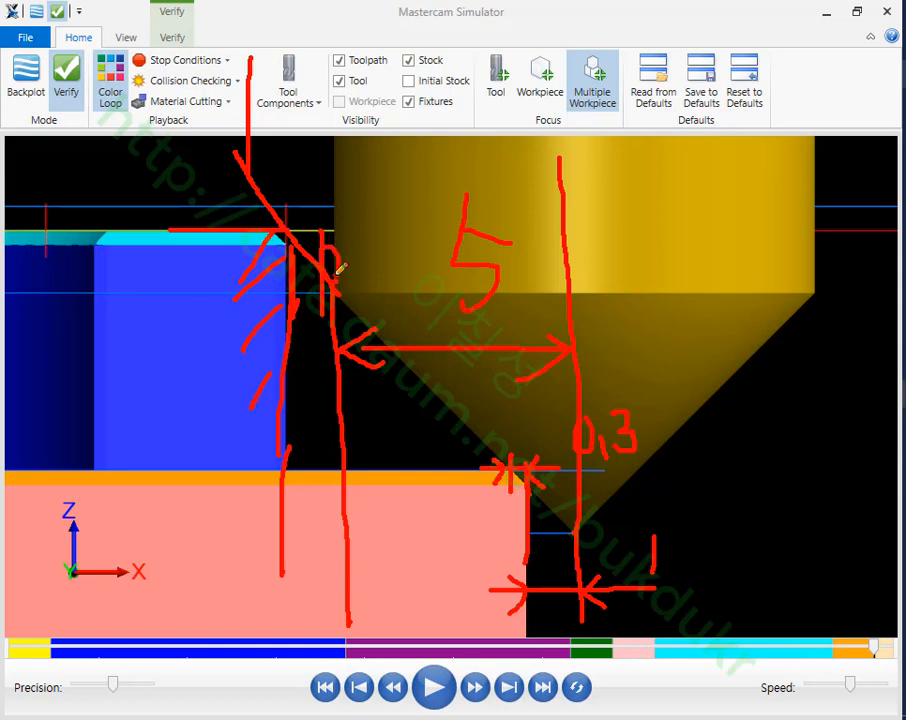
- Clear the pen marks and move the simulation to the chamfer pass along the opposite stock edge in the right-side view
right_click(628, 268)
click(668, 468)
scroll(610, 370, down, 5)
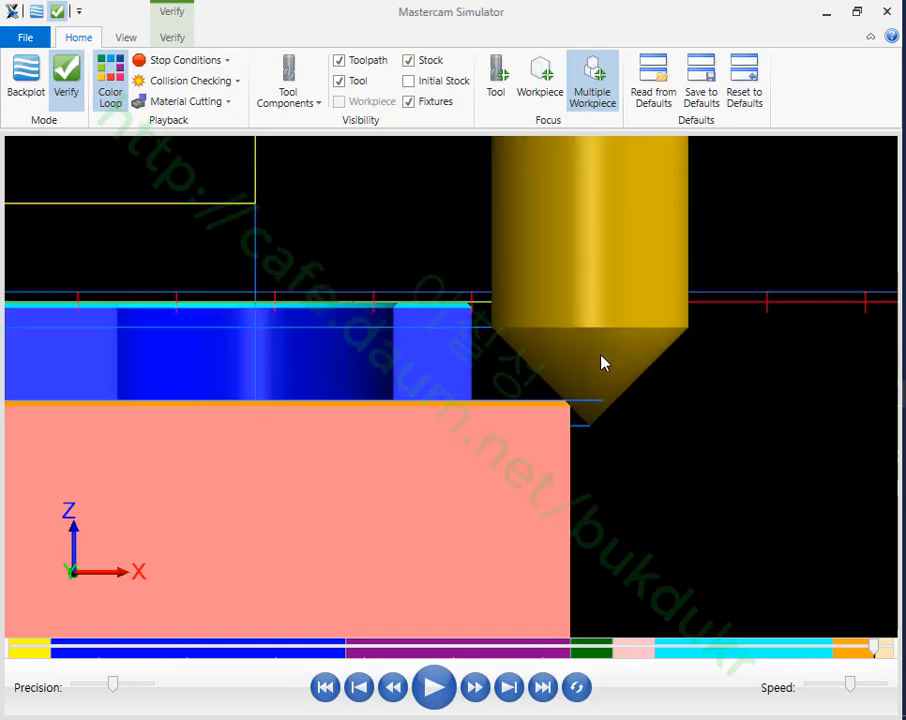
right_click(510, 223)
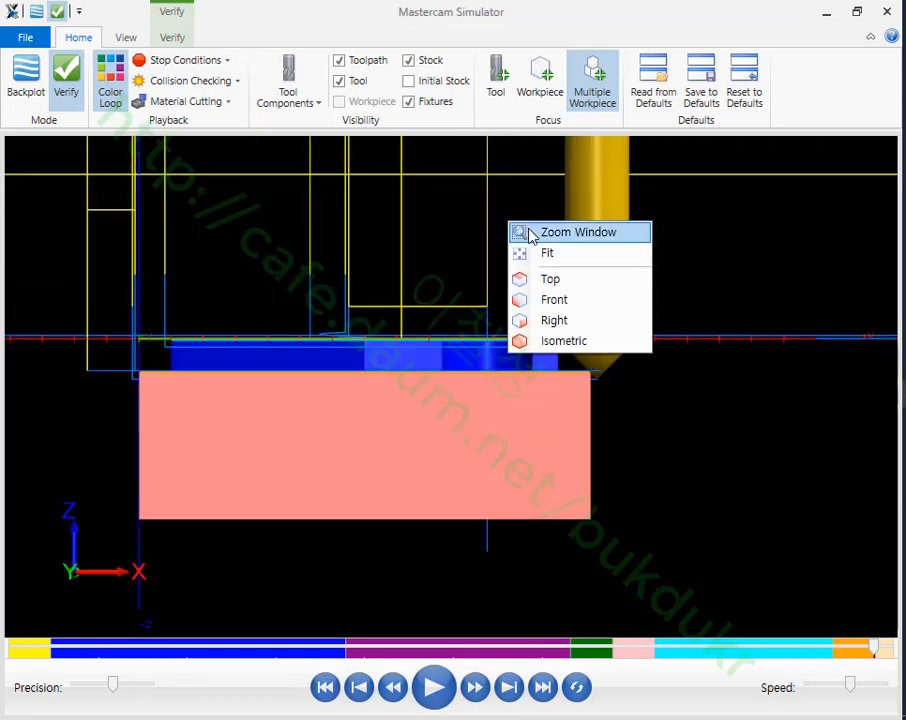
click(562, 320)
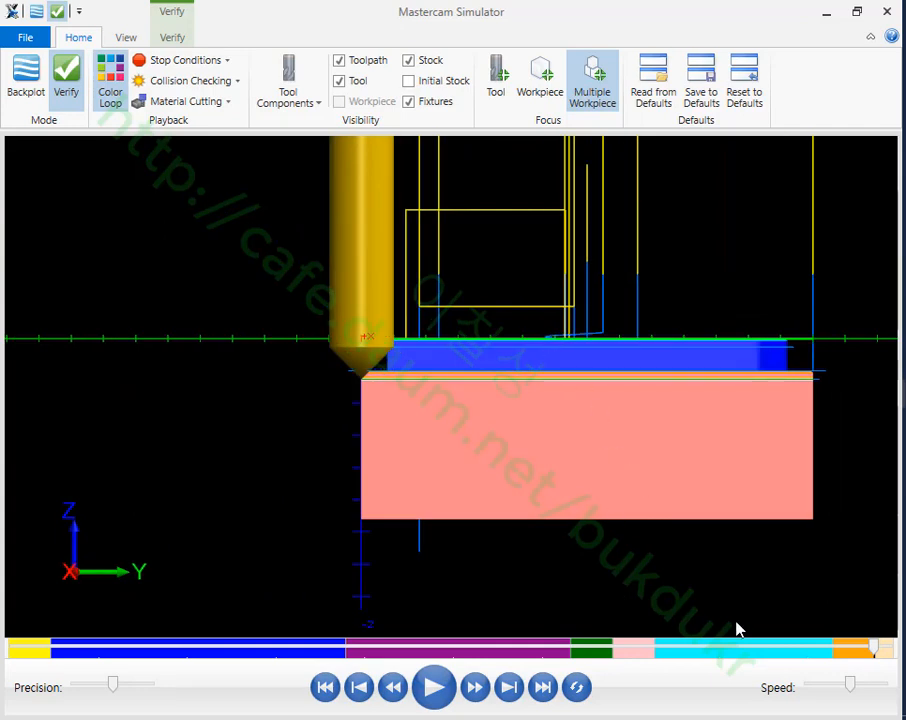
mouse_move(871, 645)
mouse_down()
mouse_move(879, 645)
mouse_move(866, 646)
mouse_up()
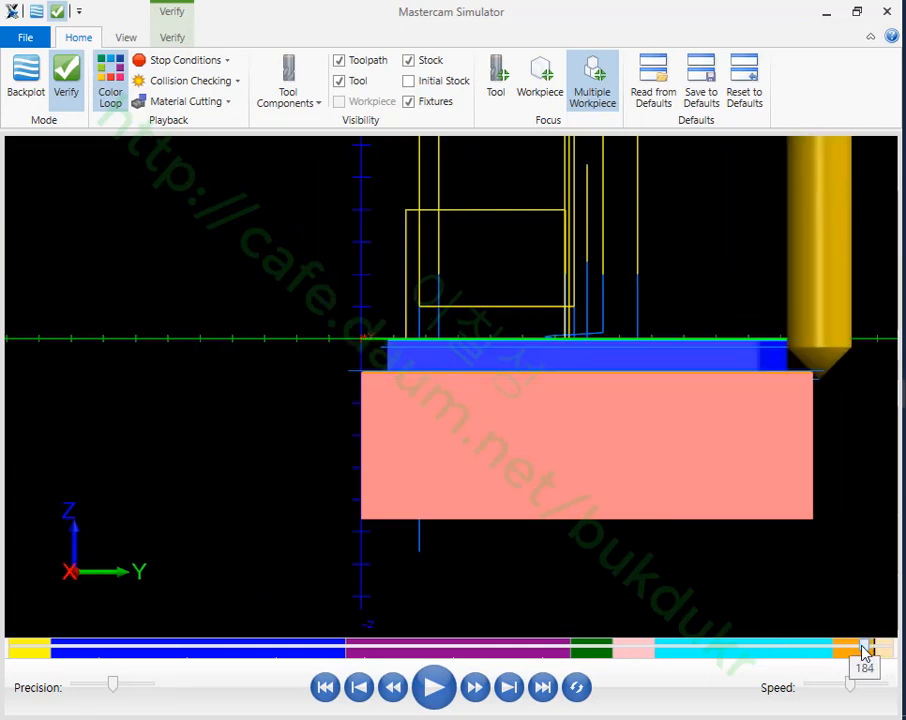
scroll(870, 366, up, 4)
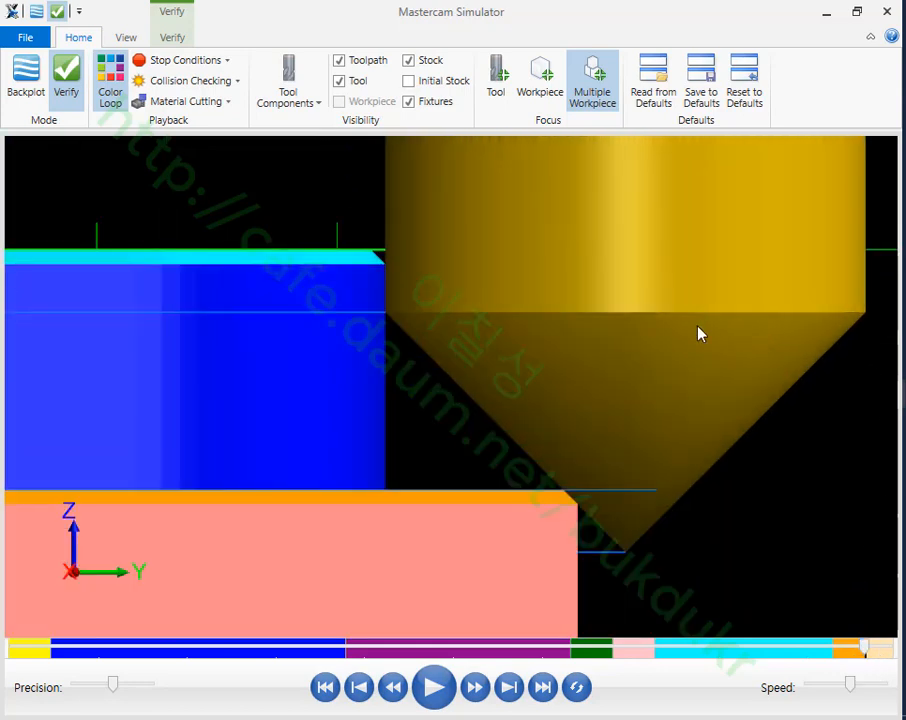
- Examine the clearance between the chamfer tool's side and the raised profile's wall at nearby points of the pass
scroll(647, 336, up, 2)
scroll(297, 299, up, 2)
scroll(288, 295, down, 1)
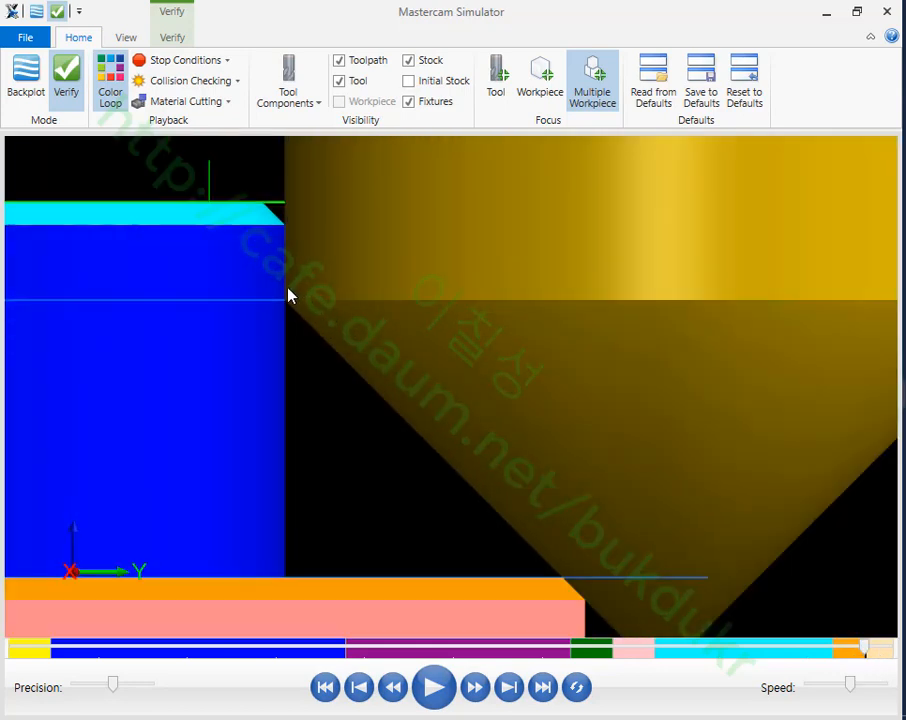
scroll(288, 295, down, 2)
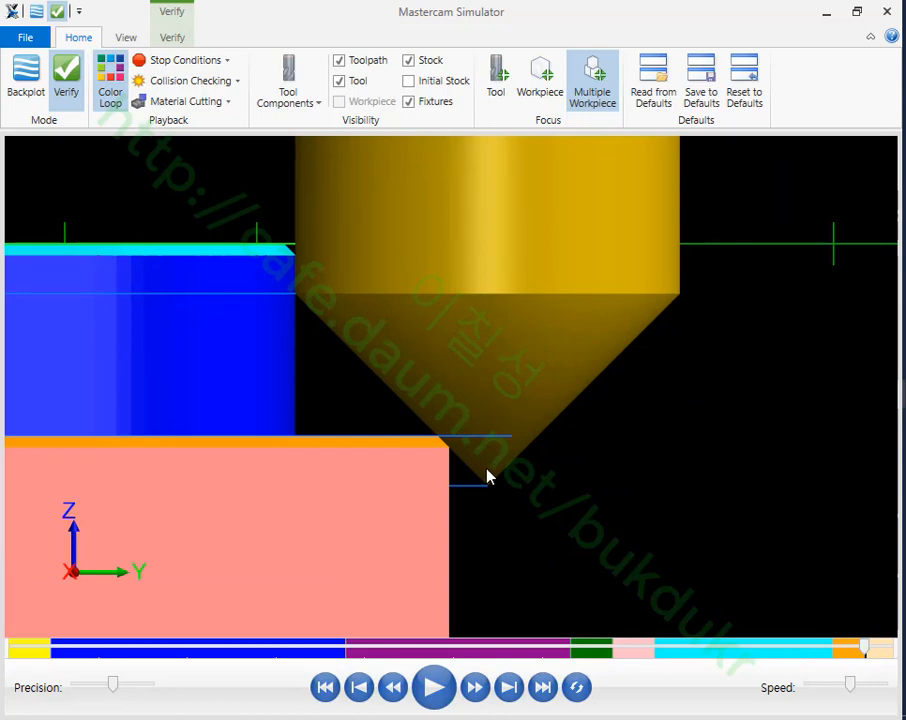
drag(866, 647, 862, 650)
scroll(336, 316, up, 3)
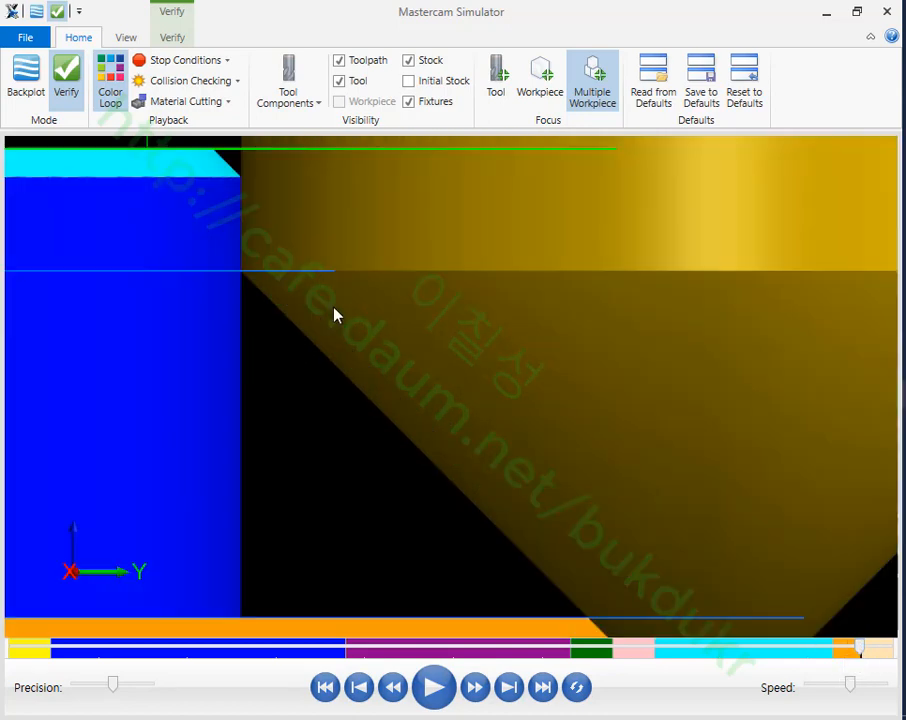
scroll(274, 260, down, 4)
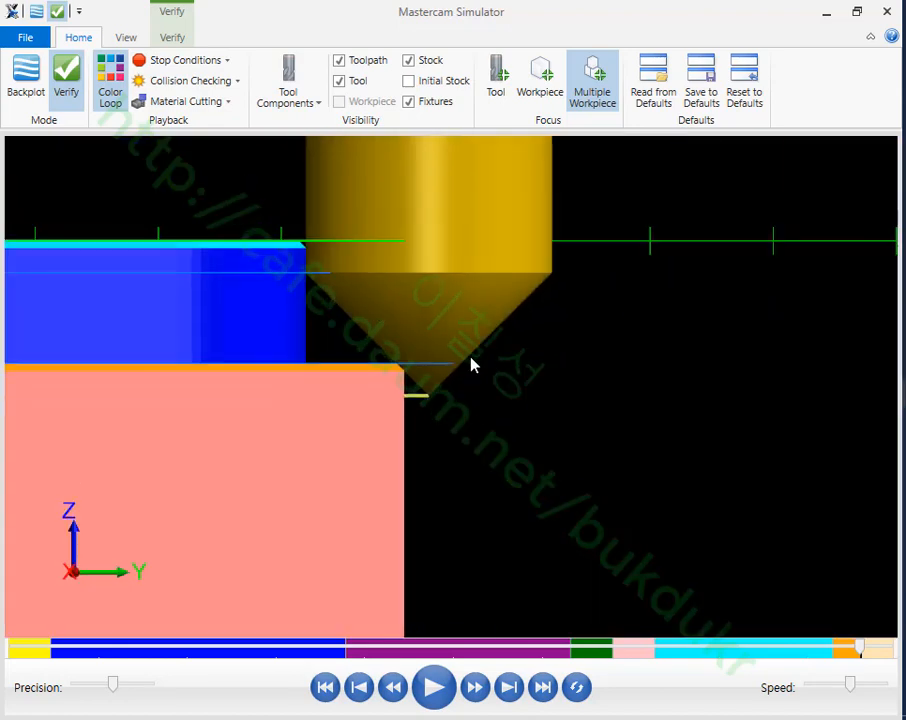
- Mark the ledge width of 4 beside the raised profile and the tool tip's offset of 1 with the screen pen
drag(306, 359, 307, 418)
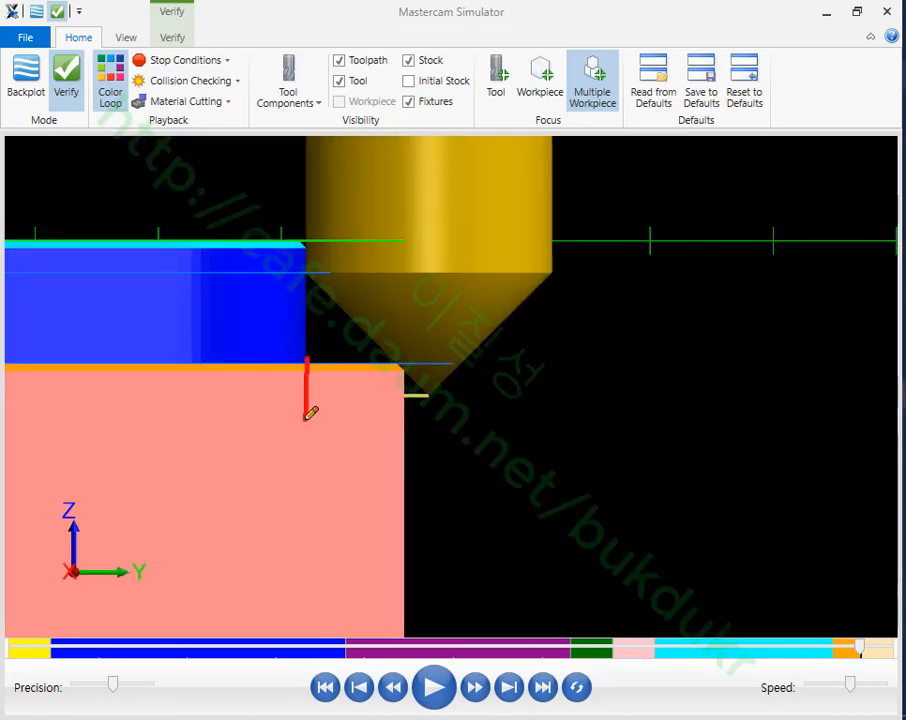
drag(408, 368, 409, 397)
mouse_move(329, 373)
mouse_down()
mouse_move(371, 436)
mouse_move(341, 508)
mouse_up()
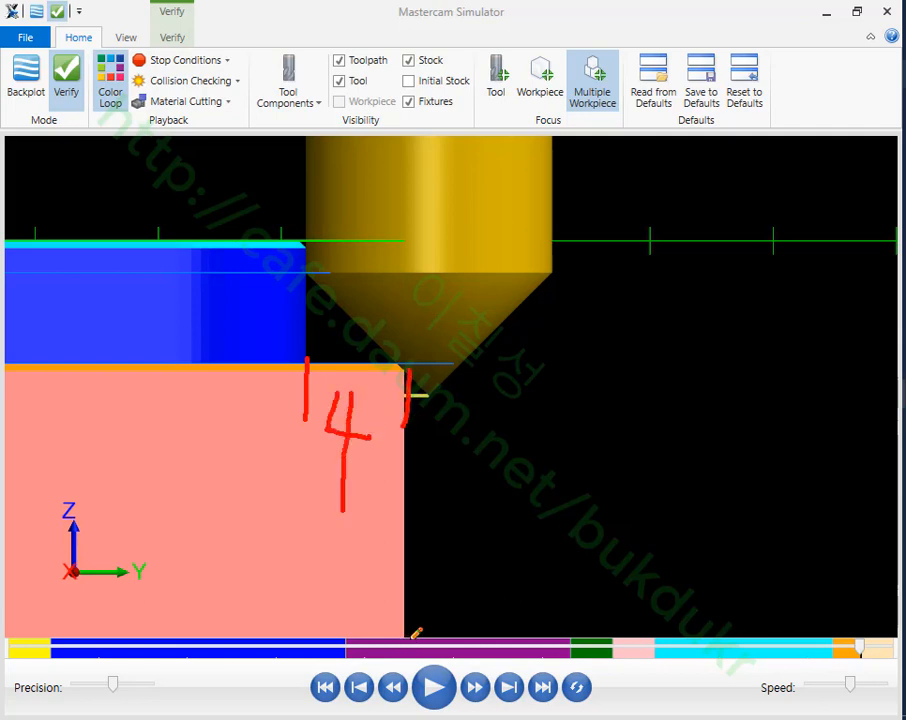
mouse_move(430, 390)
mouse_down()
mouse_move(430, 515)
mouse_move(406, 511)
mouse_move(405, 520)
mouse_up()
drag(428, 548, 432, 585)
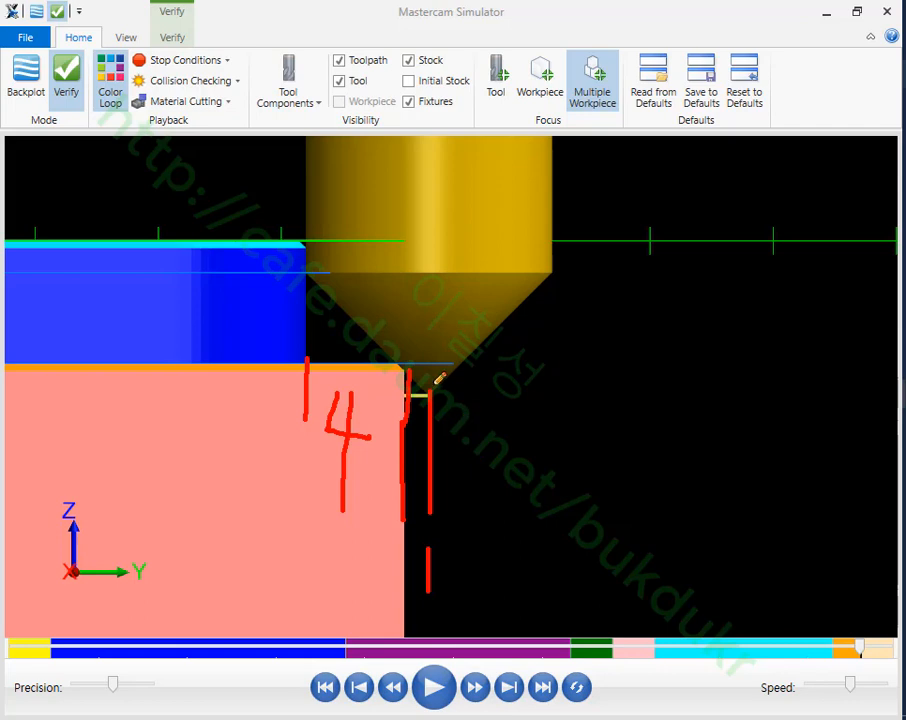
drag(307, 350, 306, 465)
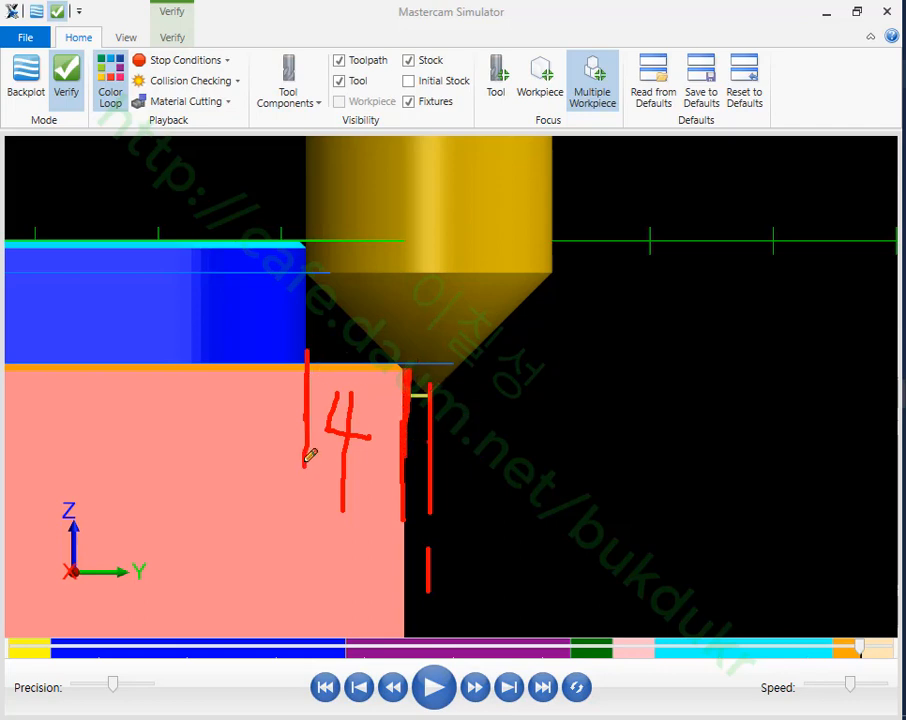
mouse_move(304, 243)
mouse_down()
mouse_move(302, 278)
mouse_move(304, 232)
mouse_move(303, 283)
mouse_up()
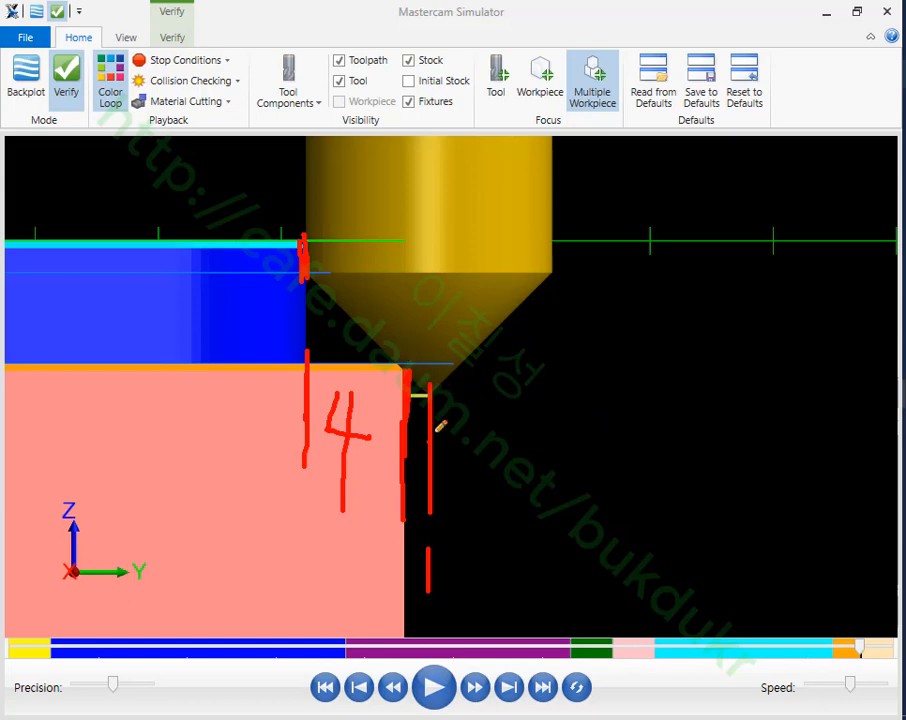
- Illustrate increasing the tip offset from 1 to 2 by sketching the shifted cutter outline and circling the offset dimension
drag(345, 492, 582, 490)
drag(452, 478, 460, 528)
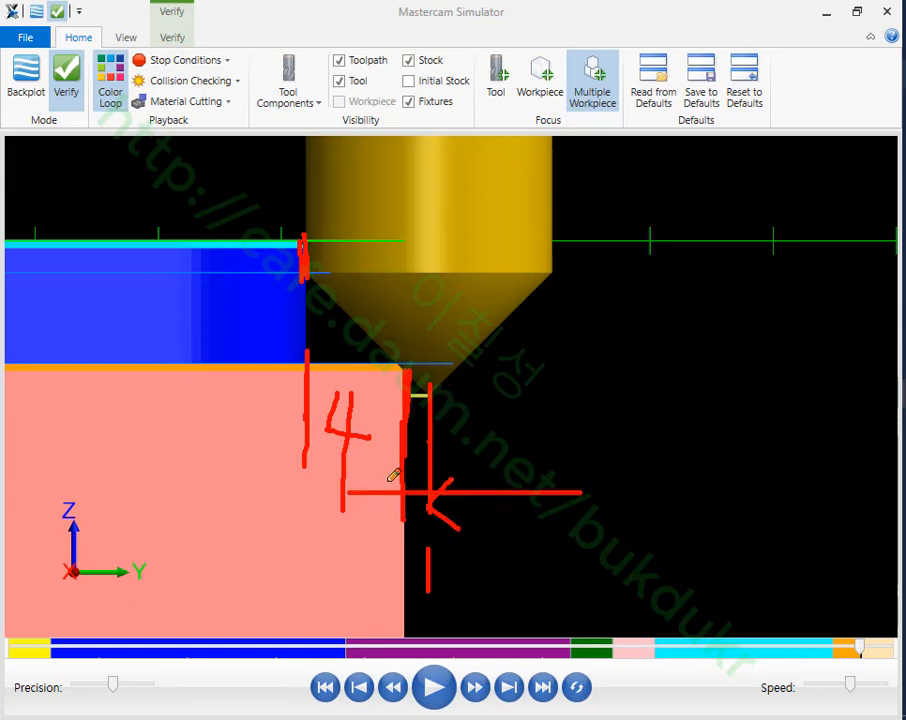
drag(381, 479, 384, 526)
mouse_move(500, 452)
mouse_down()
mouse_move(502, 485)
mouse_move(604, 458)
mouse_move(607, 482)
mouse_move(682, 490)
mouse_up()
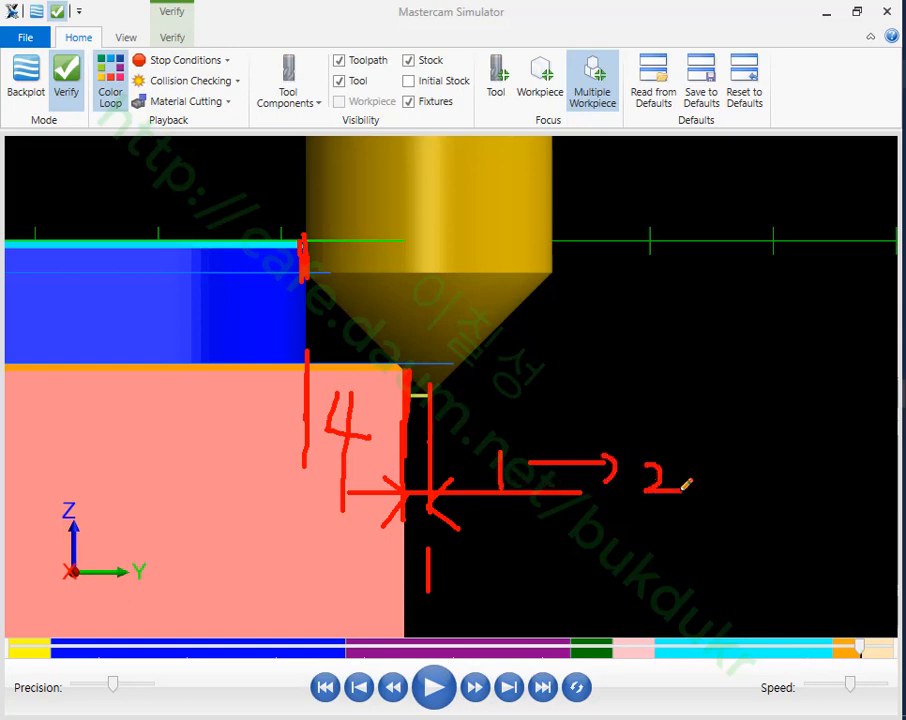
drag(407, 377, 406, 498)
mouse_move(318, 250)
mouse_down()
mouse_move(380, 293)
mouse_move(362, 302)
mouse_up()
mouse_move(330, 210)
mouse_down()
mouse_move(332, 288)
mouse_move(425, 385)
mouse_move(467, 412)
mouse_move(629, 279)
mouse_move(641, 189)
mouse_move(631, 102)
mouse_up()
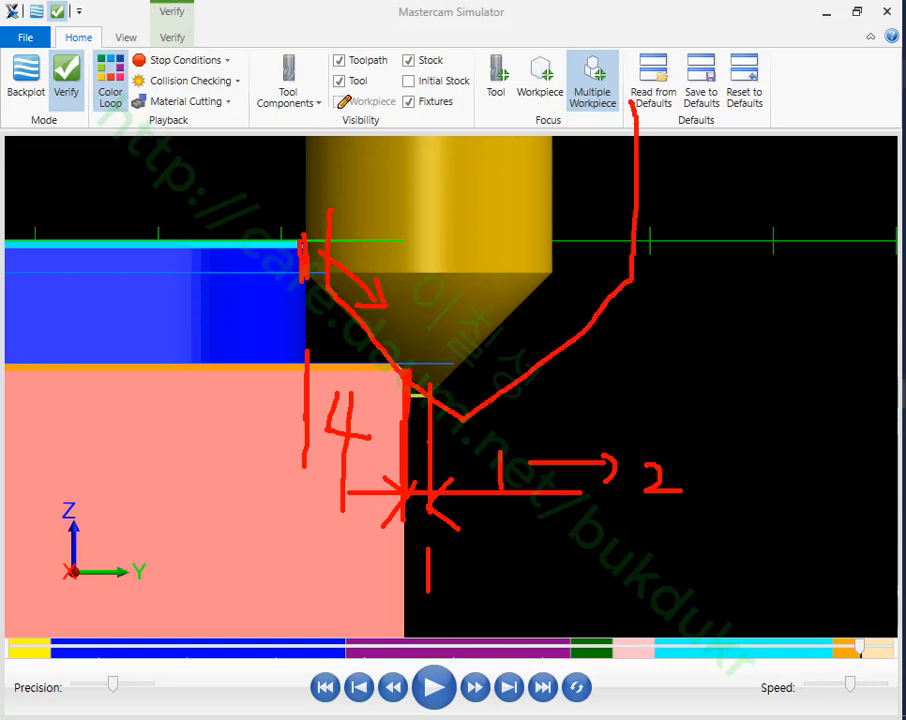
drag(338, 108, 332, 214)
mouse_move(563, 603)
mouse_down()
mouse_move(320, 597)
mouse_move(718, 587)
mouse_move(676, 578)
mouse_up()
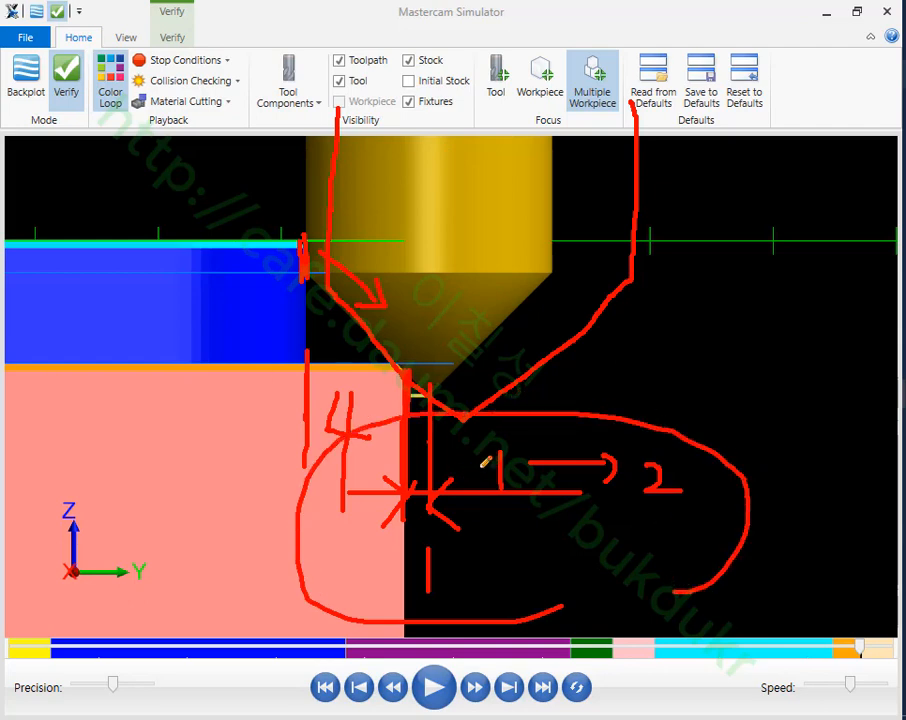
- Return to the isometric view without pen marks and inspect the hole in the pocket's floor up close
right_click(712, 296)
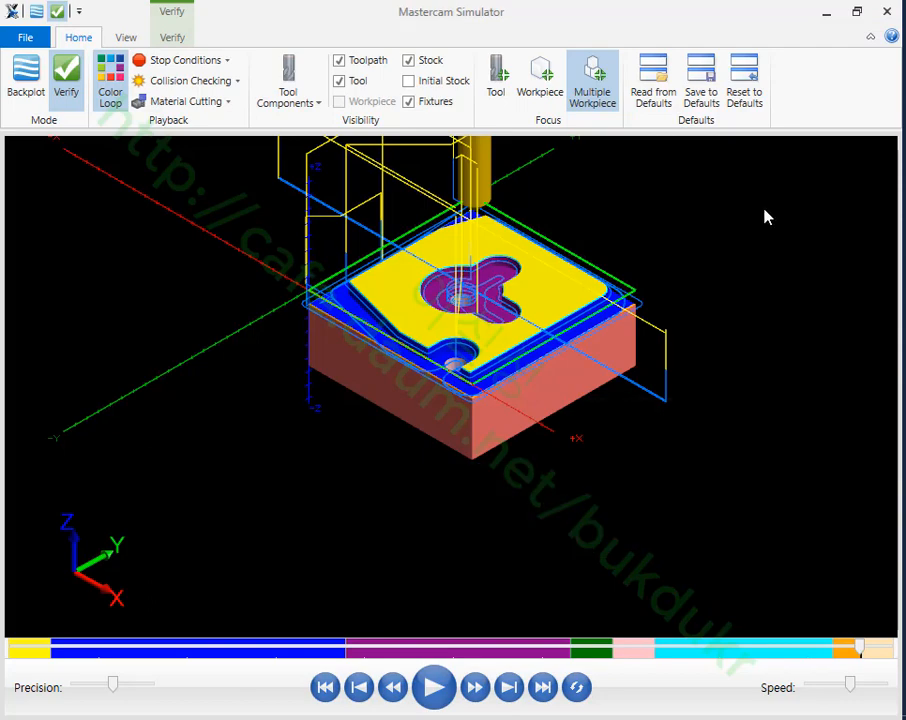
scroll(441, 283, up, 6)
scroll(476, 378, up, 3)
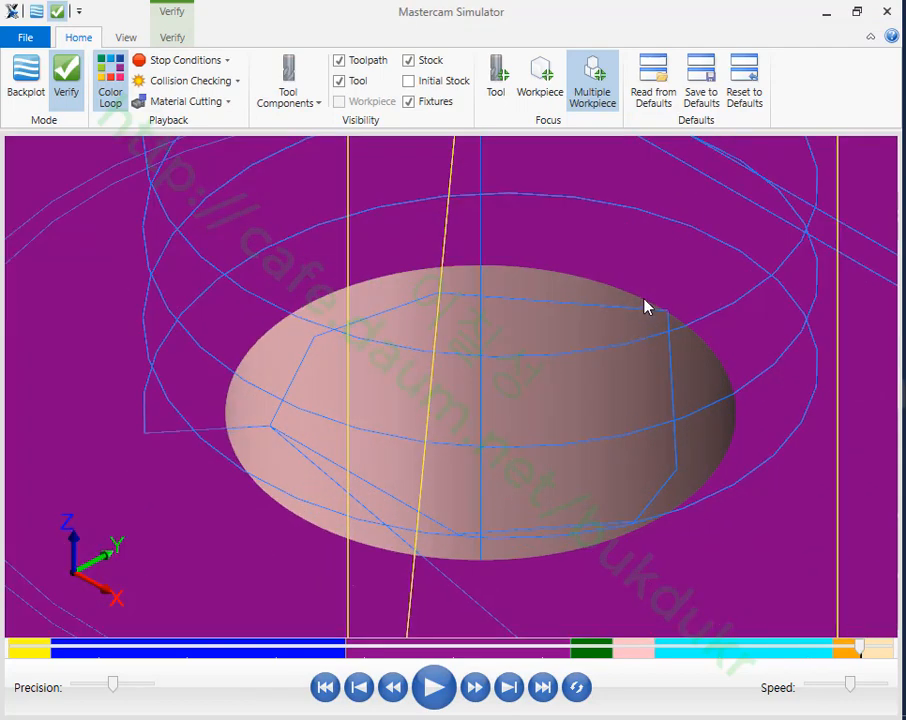
scroll(579, 298, down, 3)
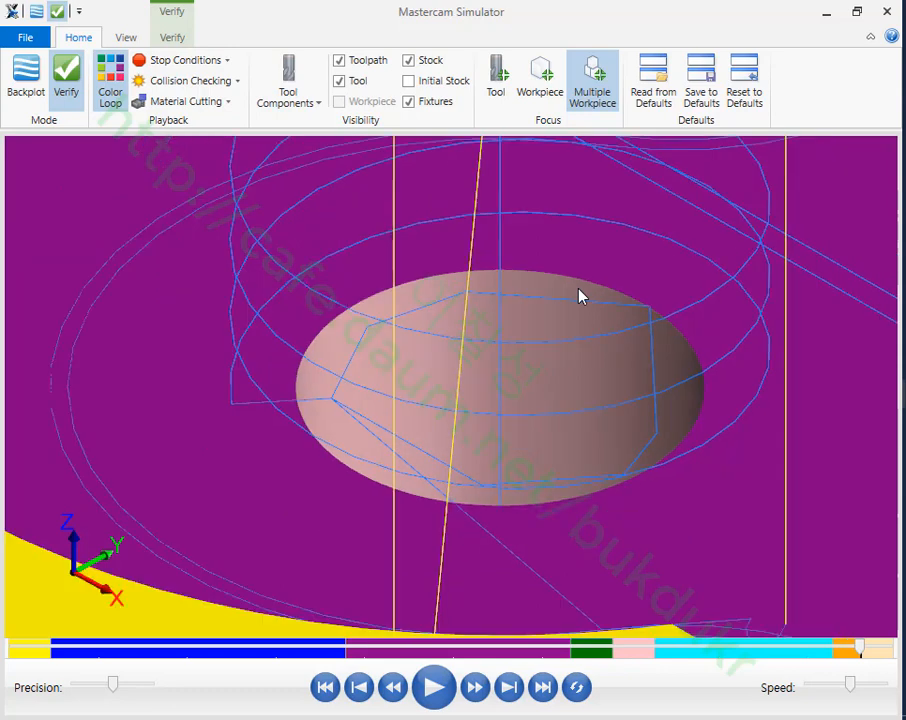
- Mark the pocket's top edge and the hole in its floor with the screen pen, adding a downward arrow into the hole
scroll(580, 296, down, 4)
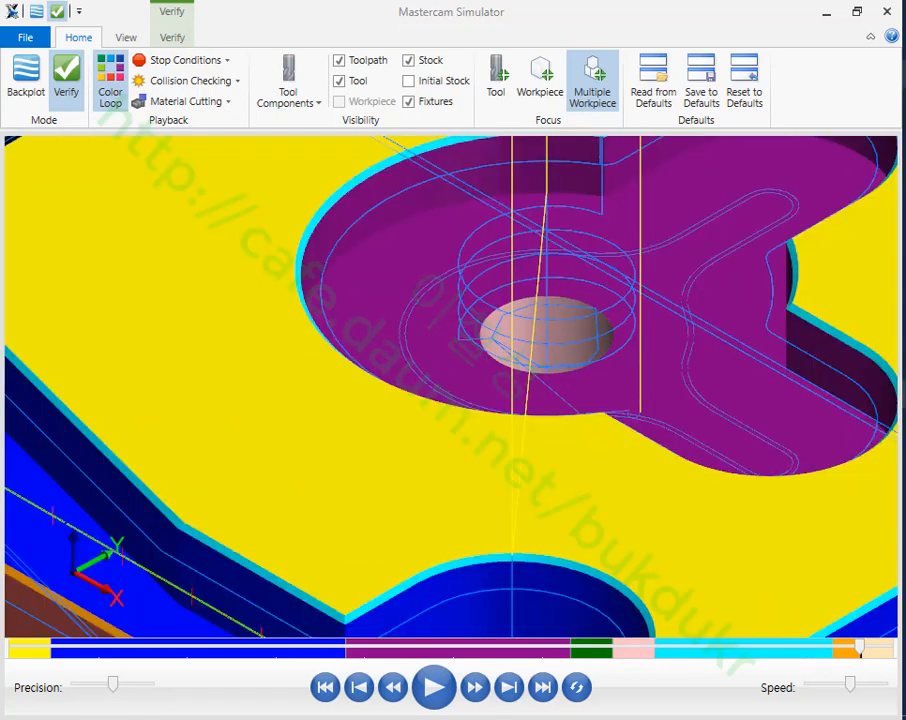
mouse_move(325, 240)
mouse_down()
mouse_move(336, 177)
mouse_move(342, 225)
mouse_up()
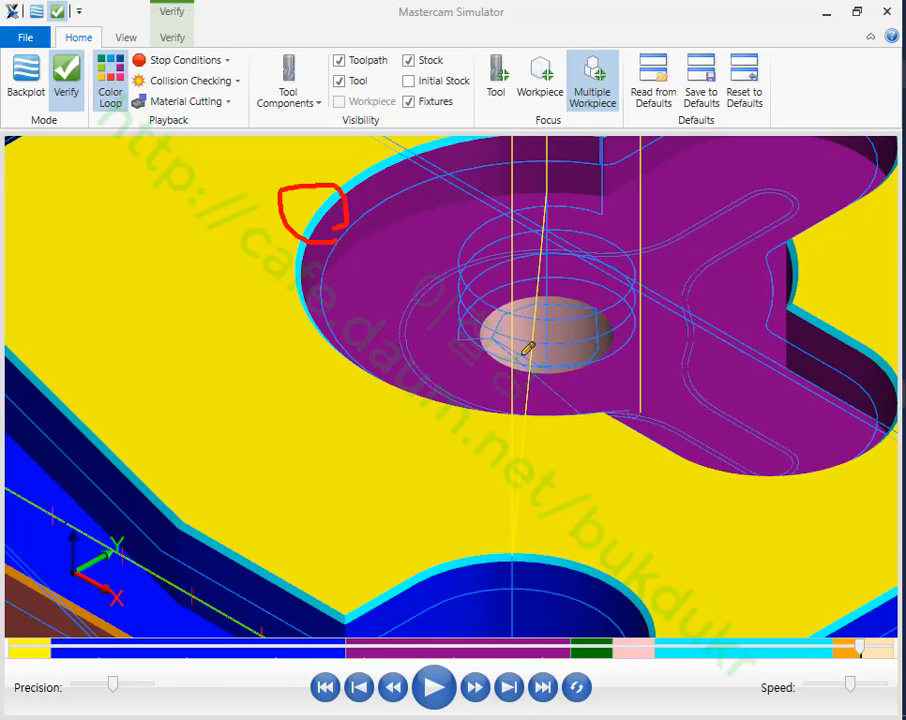
mouse_move(528, 348)
mouse_down()
mouse_move(604, 346)
mouse_move(545, 302)
mouse_move(510, 350)
mouse_move(562, 364)
mouse_up()
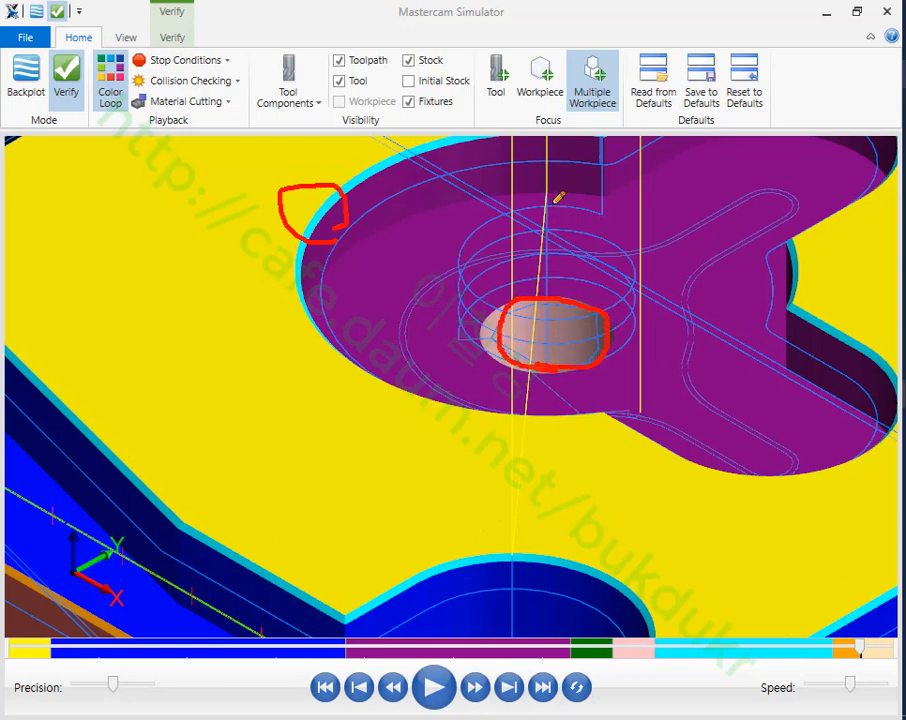
drag(550, 97, 550, 346)
mouse_move(536, 298)
mouse_down()
mouse_move(550, 350)
mouse_move(600, 248)
mouse_up()
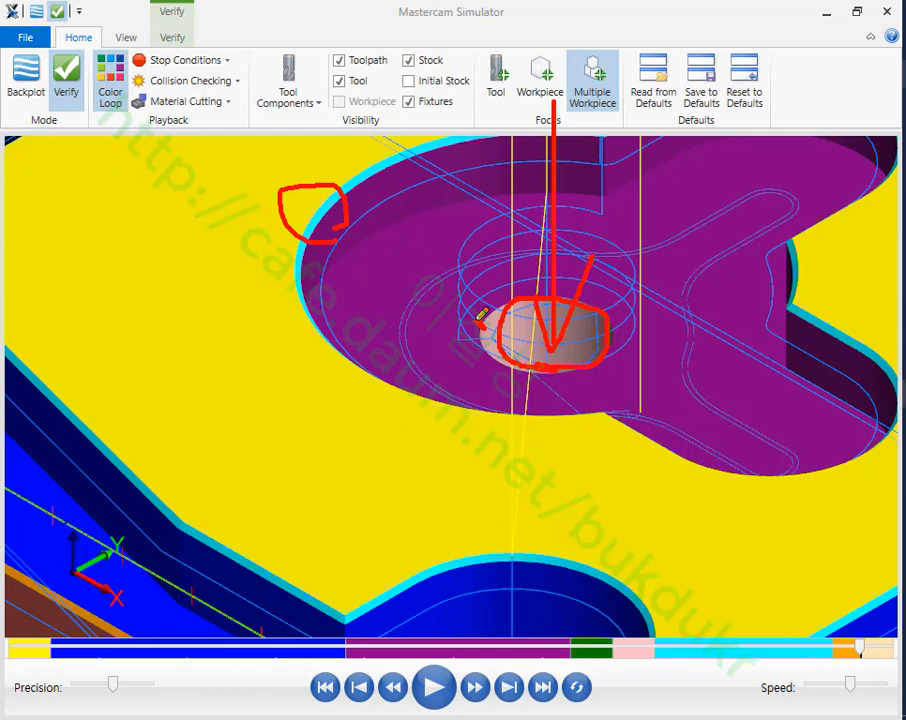
drag(557, 80, 557, 335)
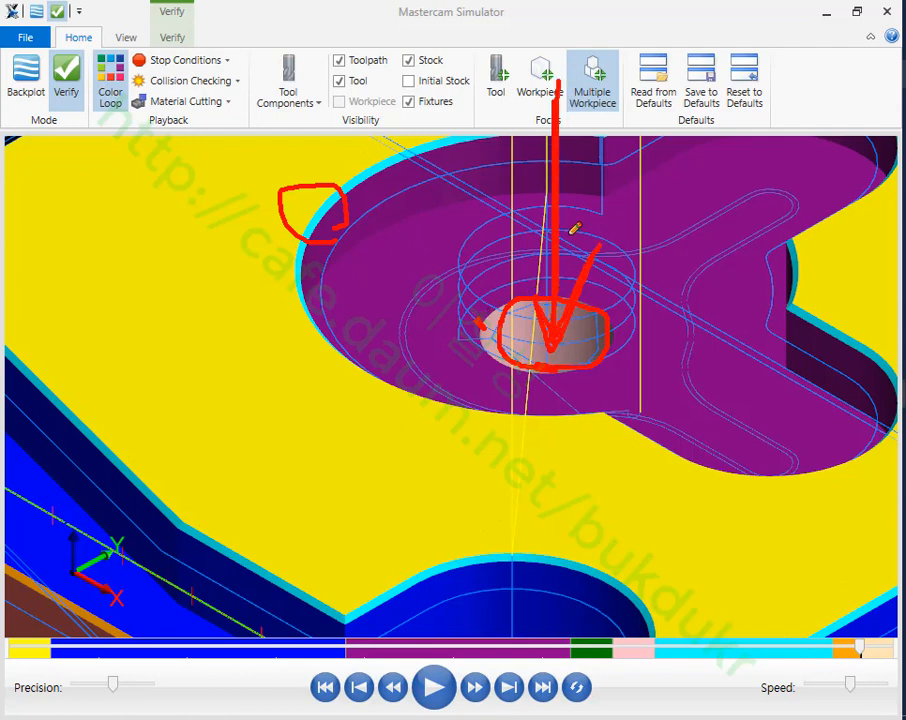
drag(352, 185, 306, 320)
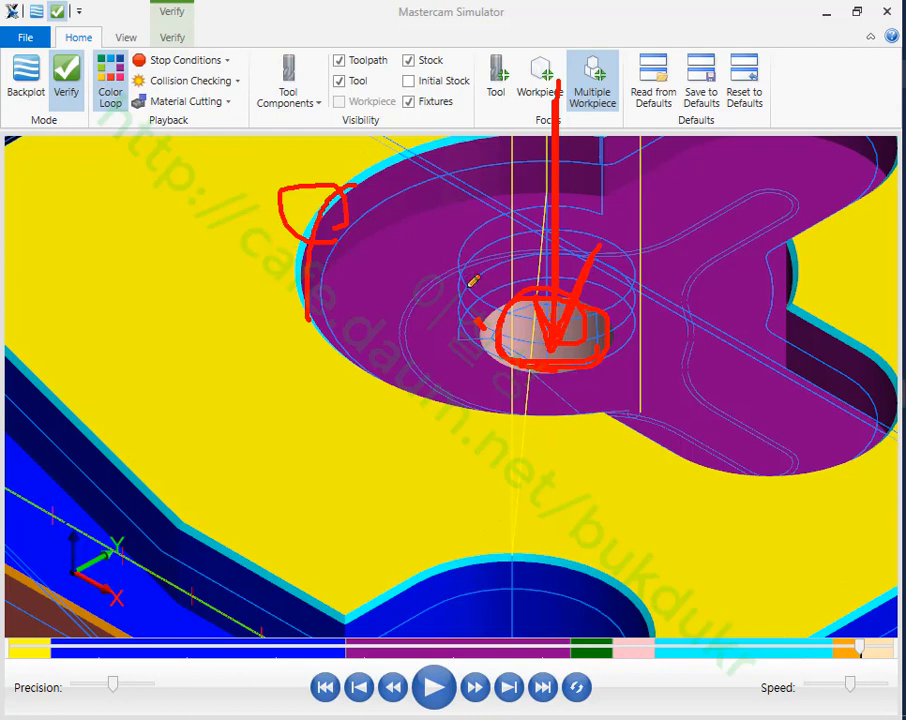
- Clear the pen marks and inspect the pocket and its floor hole in the verified part
right_click(690, 238)
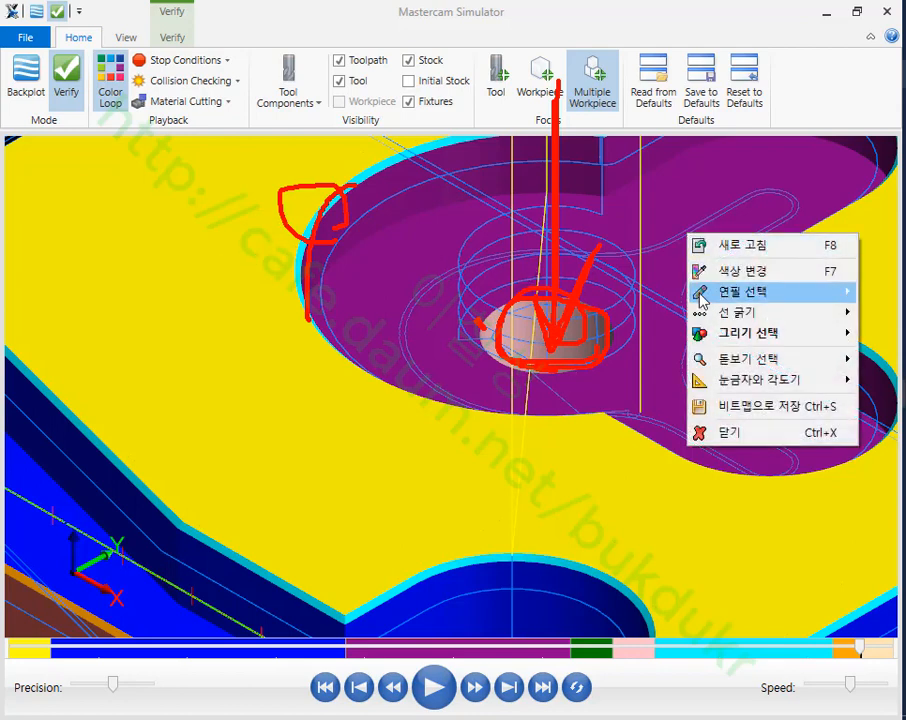
mouse_move(703, 298)
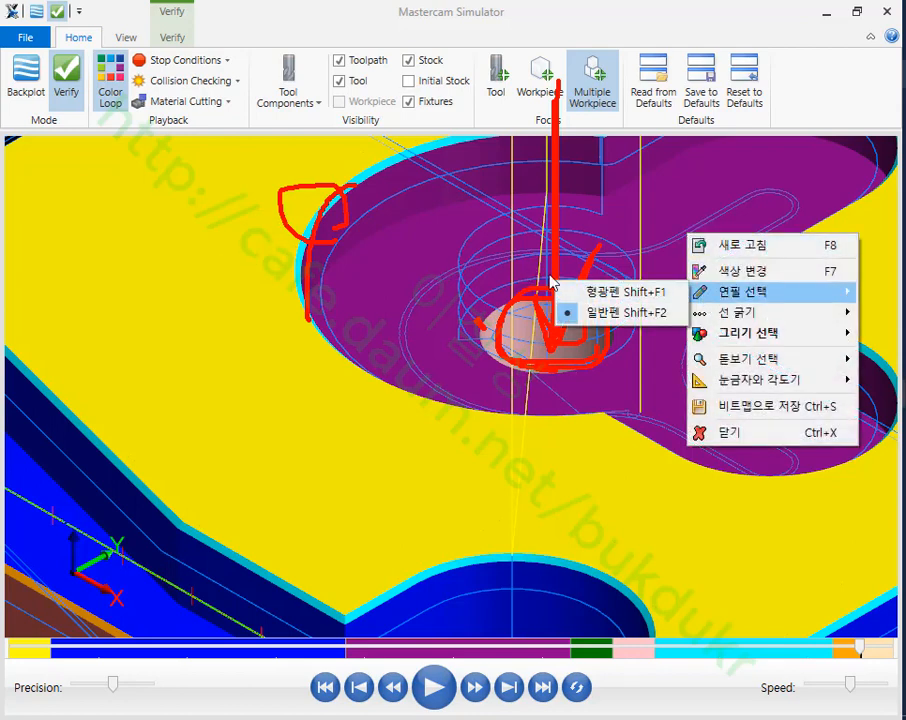
click(731, 432)
scroll(515, 355, down, 3)
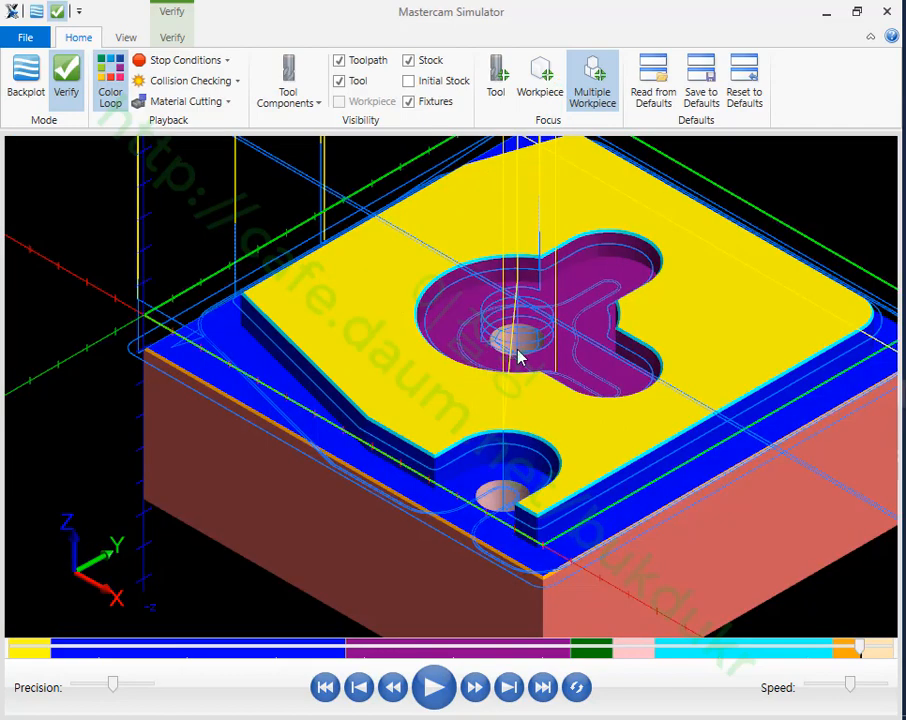
scroll(527, 340, up, 3)
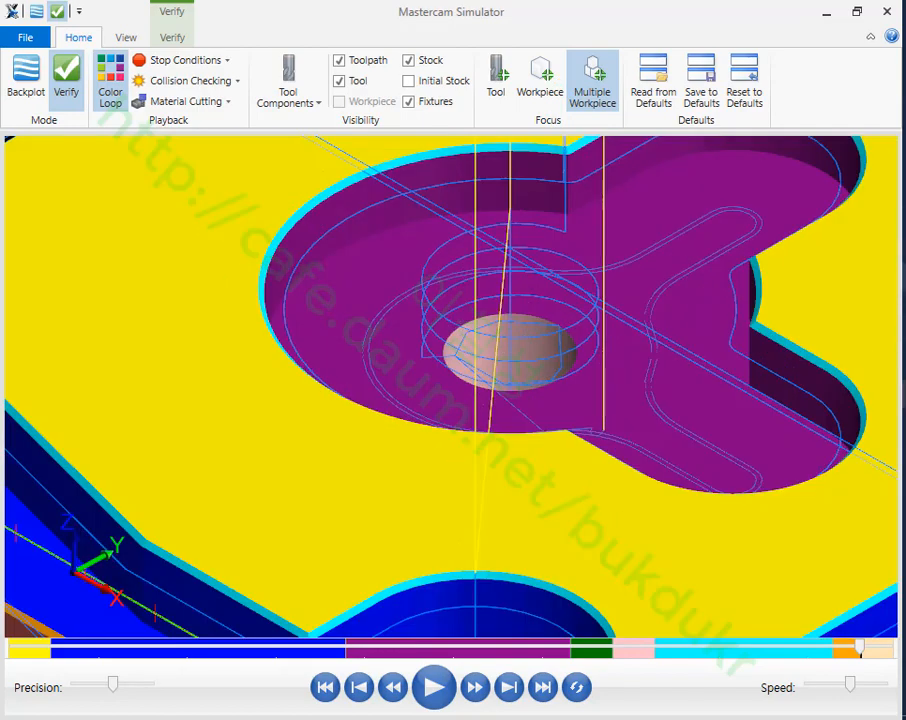
- Switch back to the main Mastercam window, show only the two hole circles and hide the toolpath display
click(830, 14)
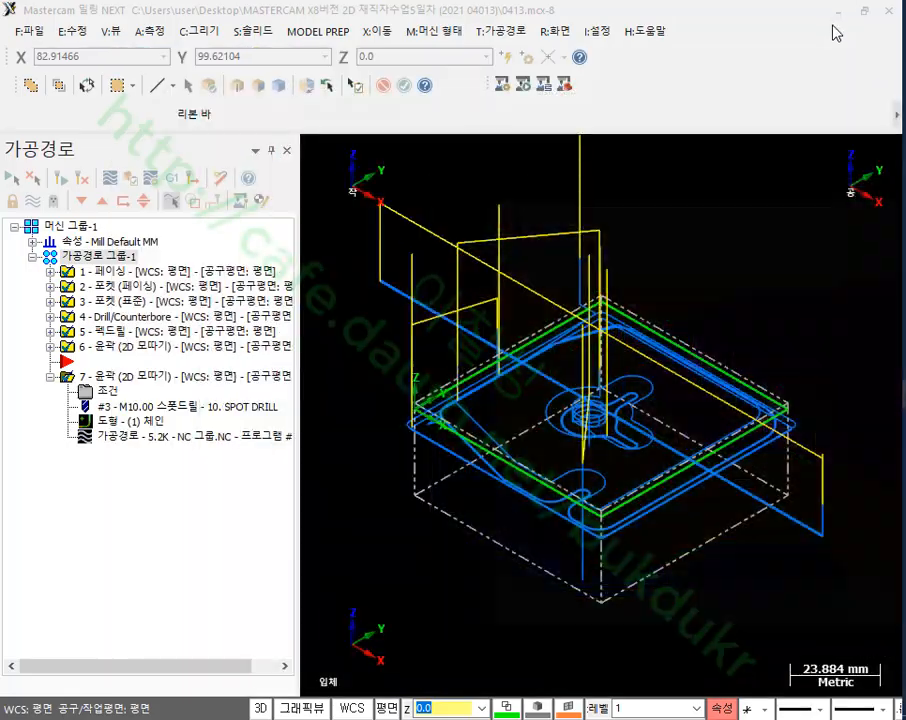
scroll(639, 440, up, 3)
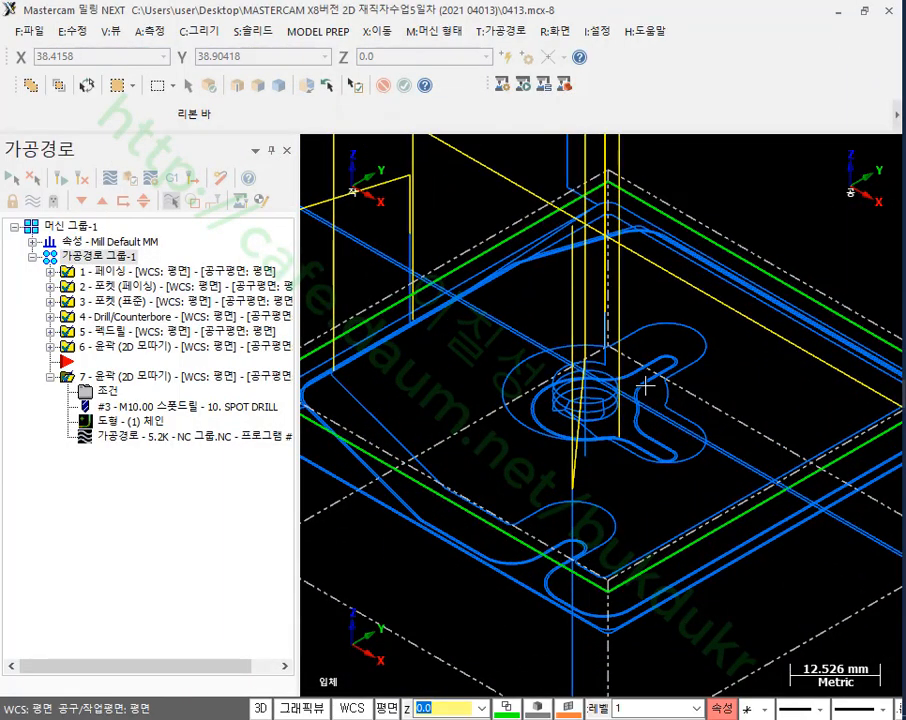
key(alt+e)
key(alt+e)
click(609, 420)
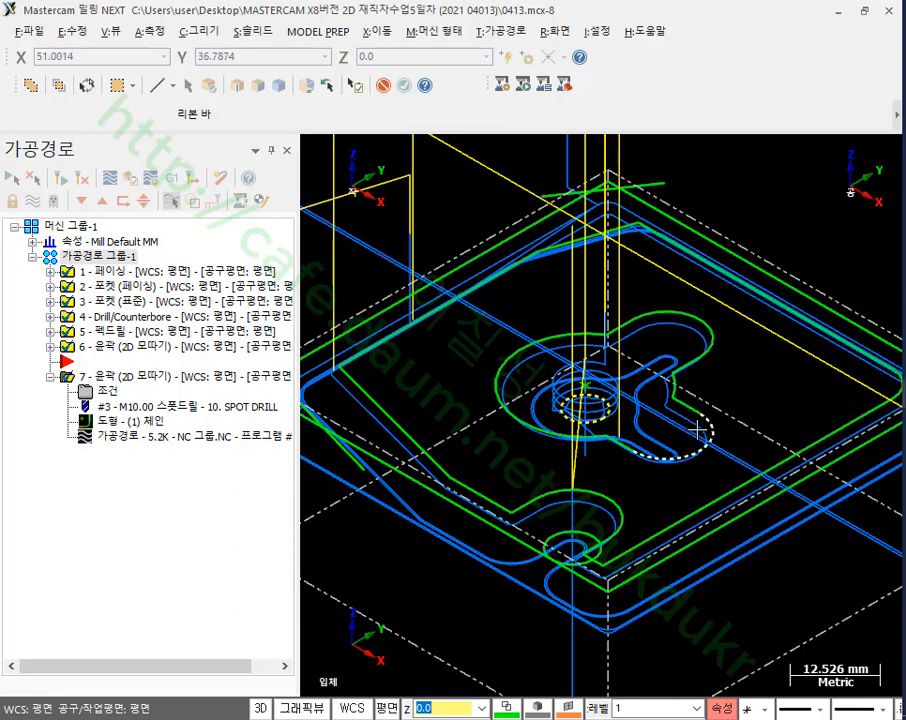
click(595, 532)
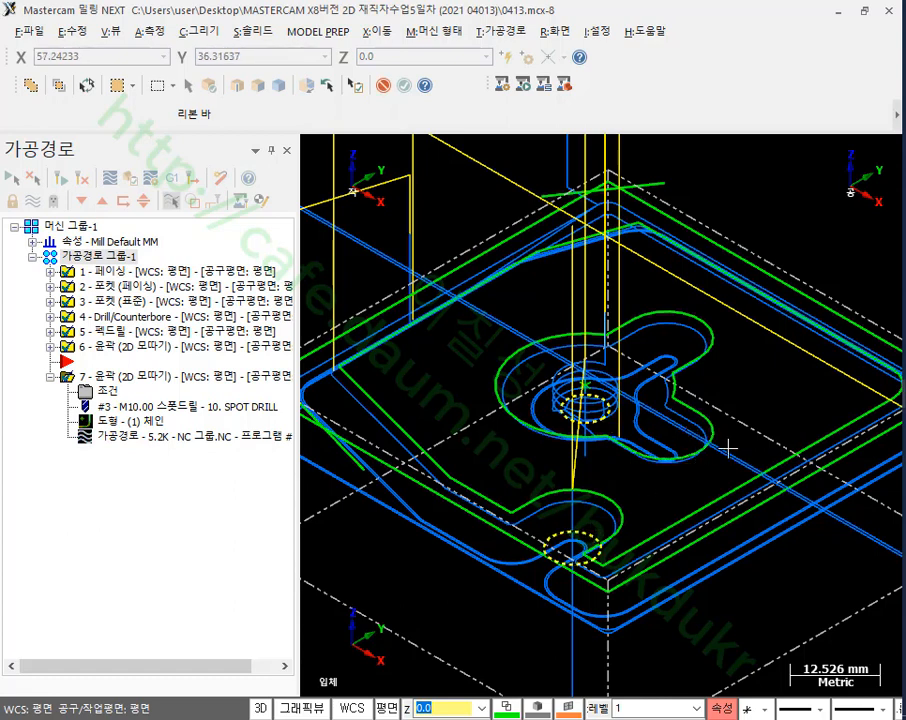
key(Return)
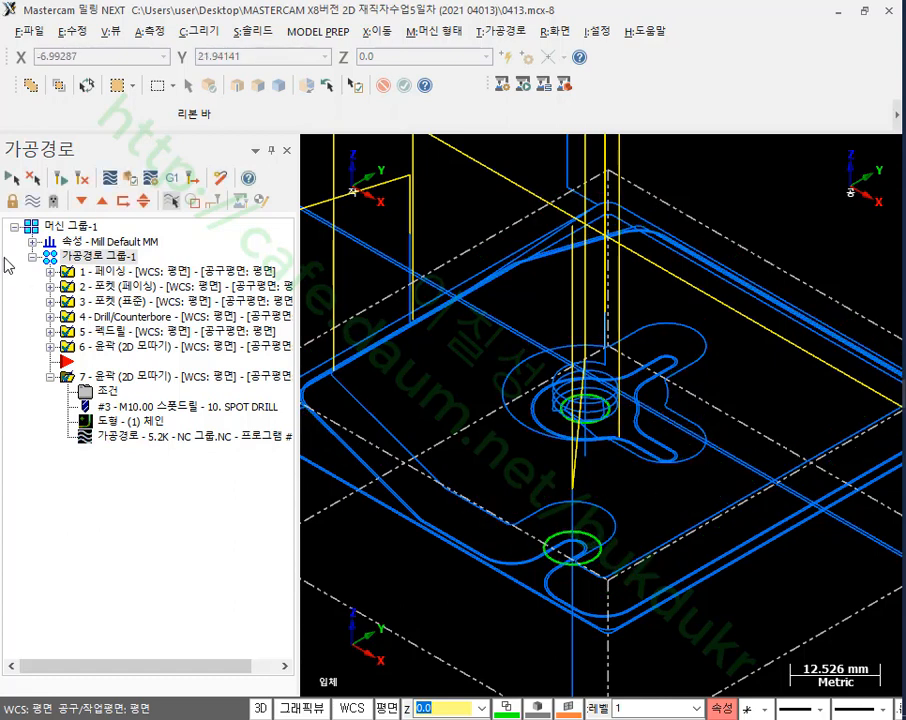
key(alt+t)
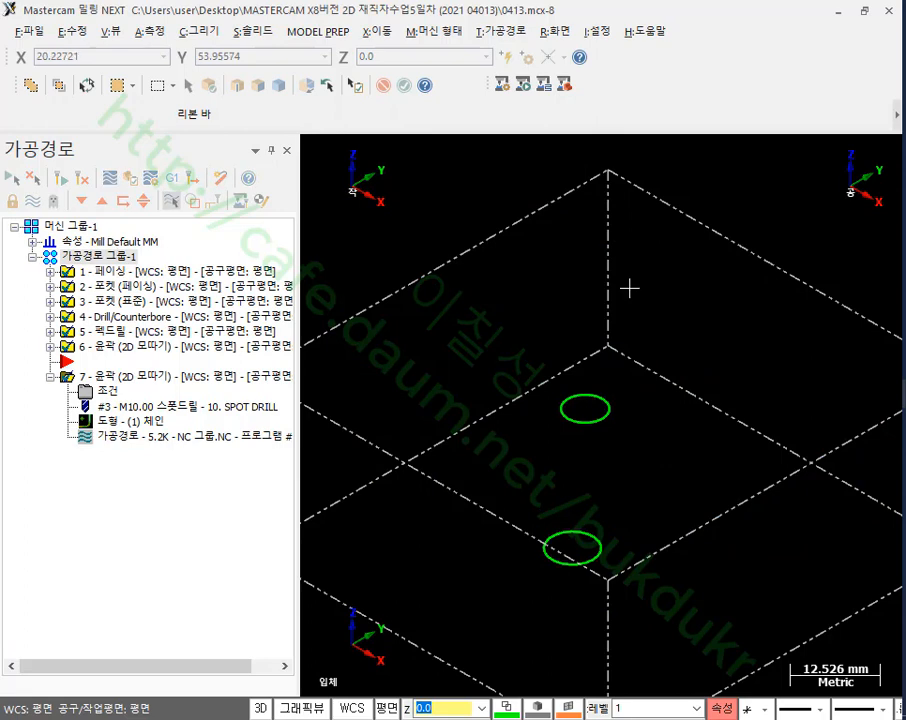
- Create a drill toolpath in the top view using the centre of the pocket's hole circle as its point
key(alt+1)
click(582, 420)
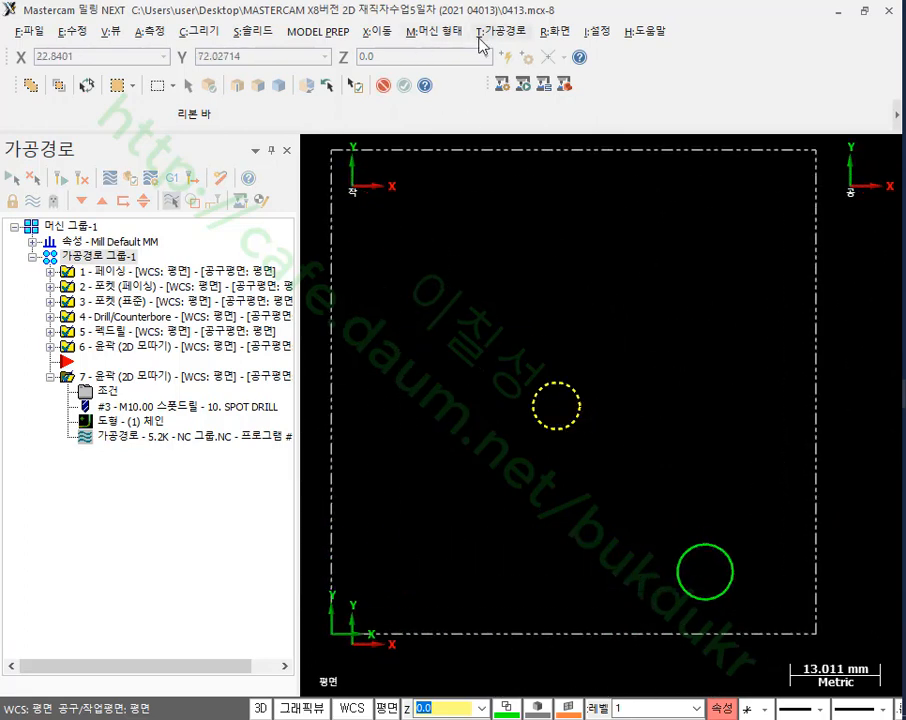
click(505, 36)
click(545, 52)
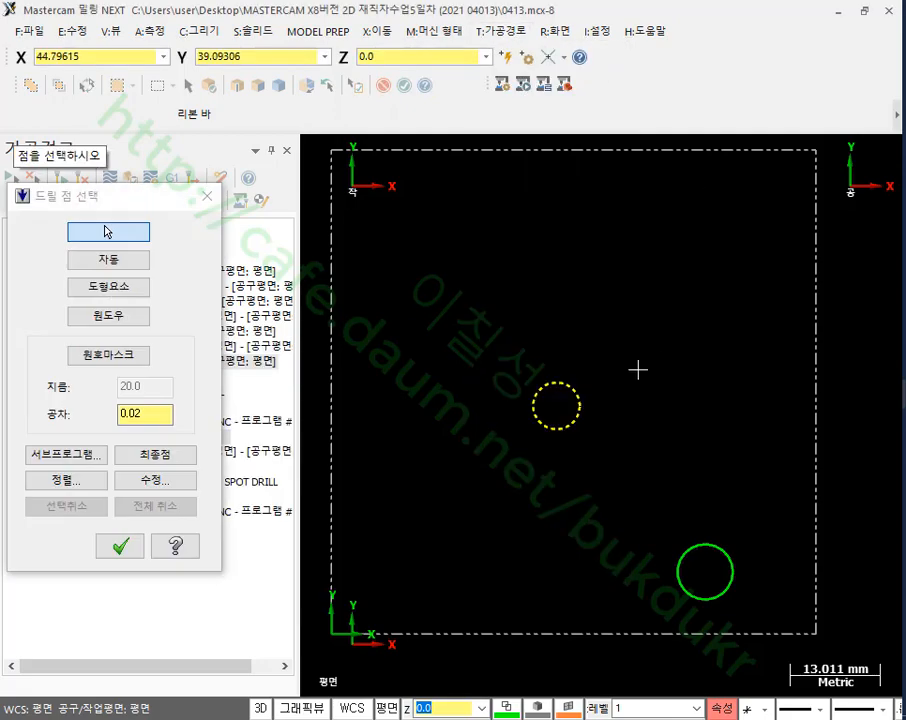
click(556, 406)
click(120, 545)
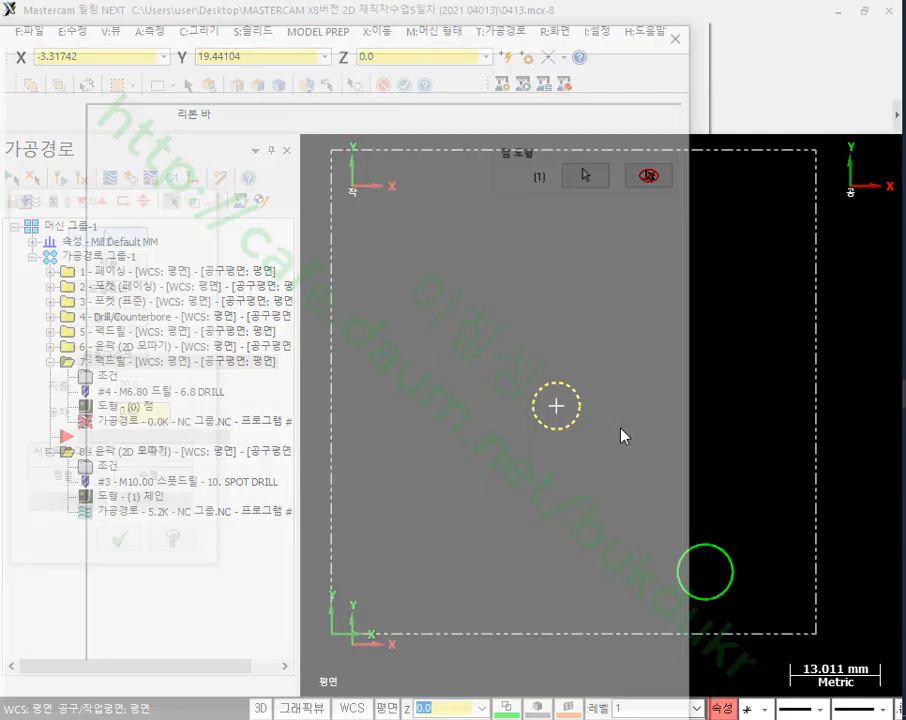
- Assign tool 3, the 10 mm spot drill, and set the drilling cycle to Drill/Counterbore
drag(202, 44, 583, 49)
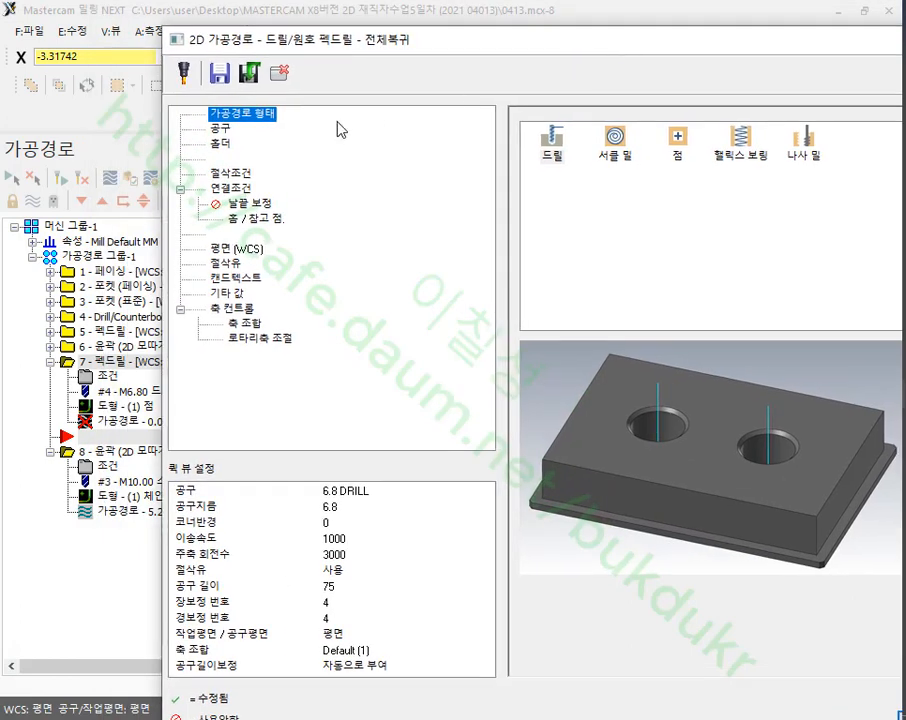
click(228, 129)
click(634, 198)
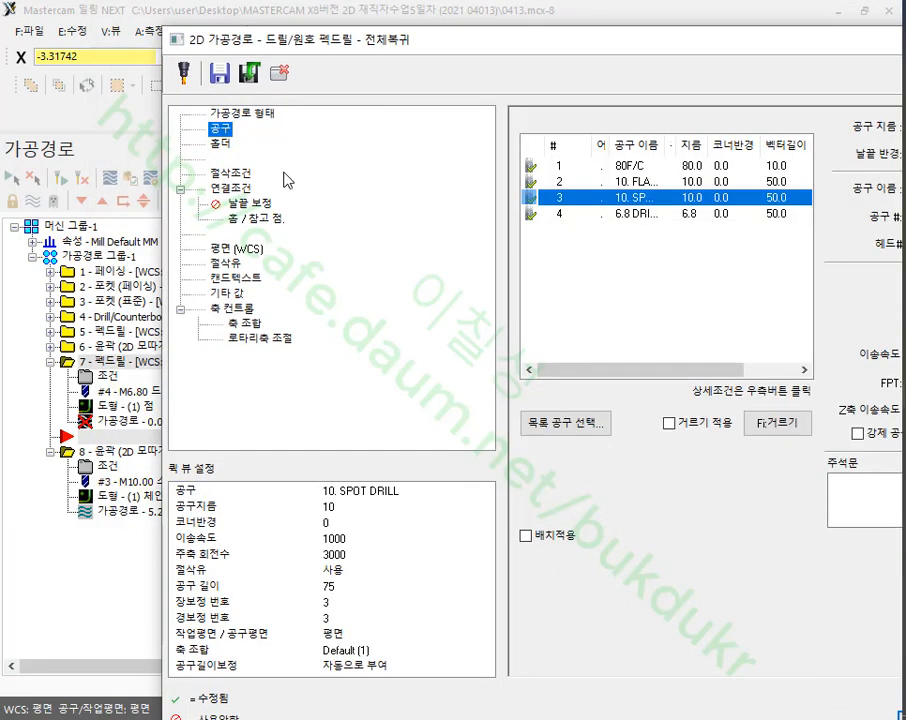
click(231, 173)
click(640, 136)
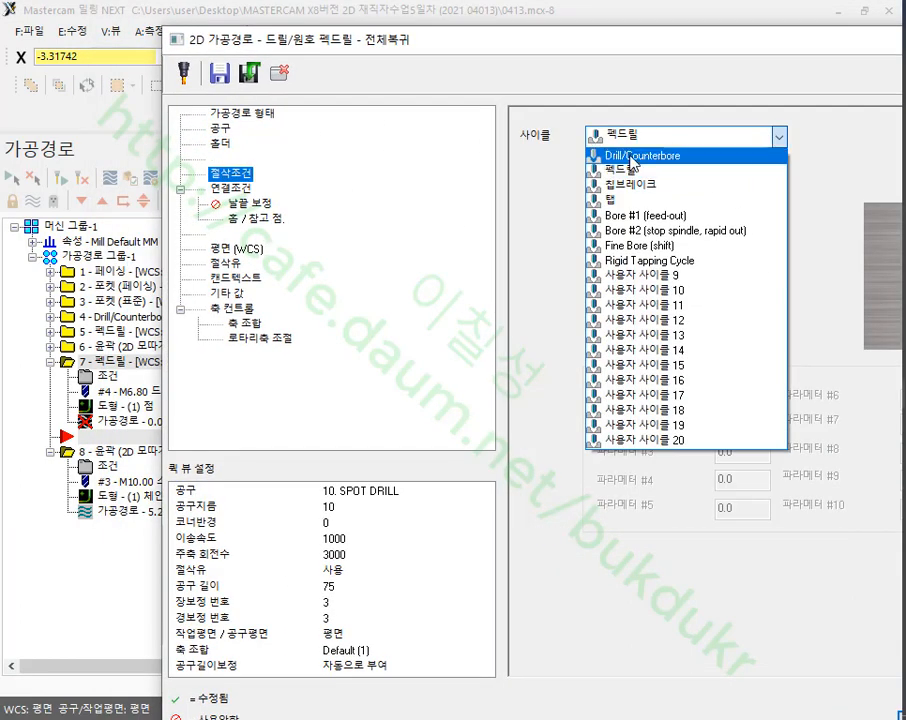
click(631, 157)
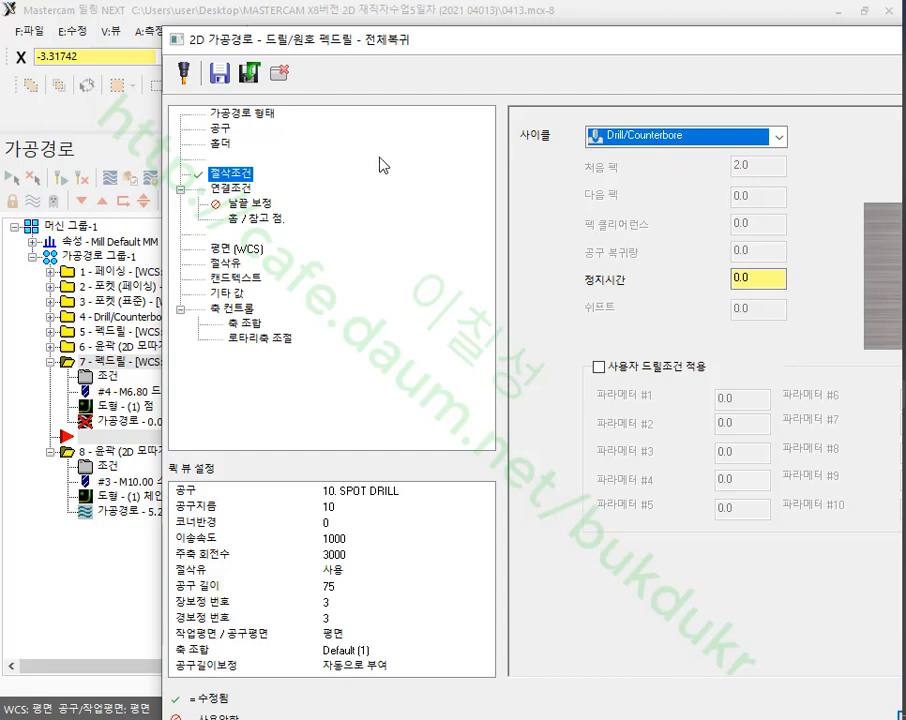
- Set the drilling depth to incremental, enter an expression starting with -6.8/2, and generate the toolpath
click(231, 188)
drag(780, 52, 370, 50)
click(427, 398)
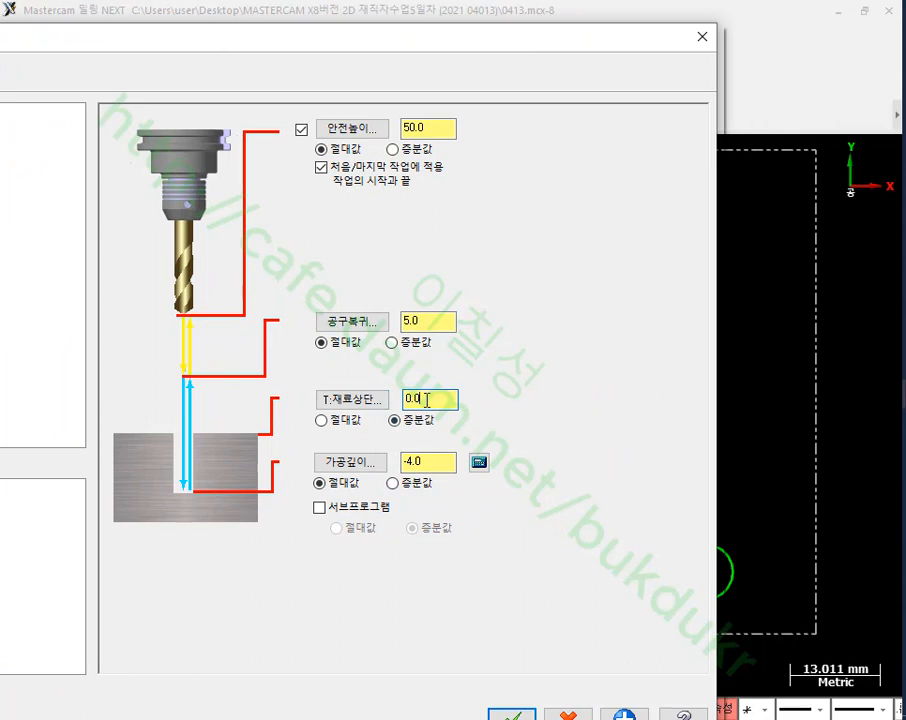
click(395, 484)
double_click(411, 462)
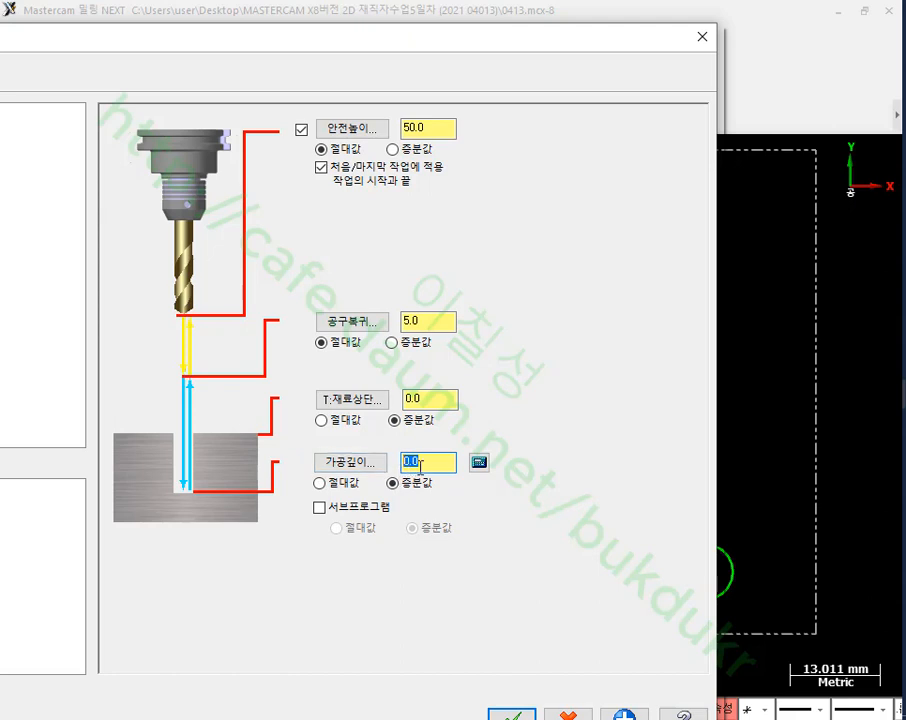
text(-6.8/2-)
key(Return)
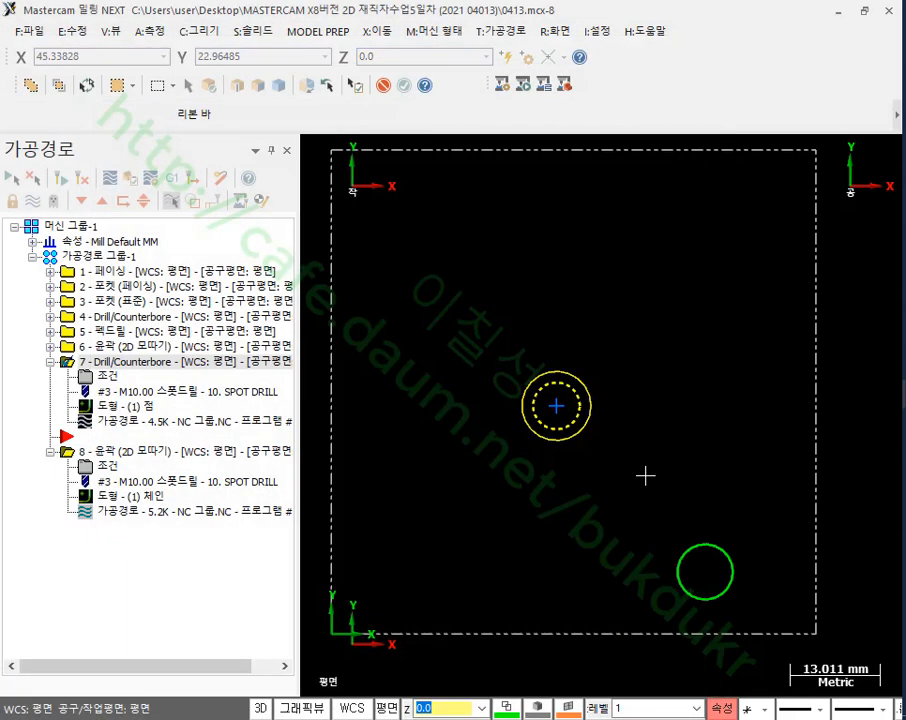
- Examine the new spot-drill toolpath at the pocket's hole in the isometric view and highlight the corner hole's circle
scroll(600, 470, up, 2)
scroll(578, 372, down, 1)
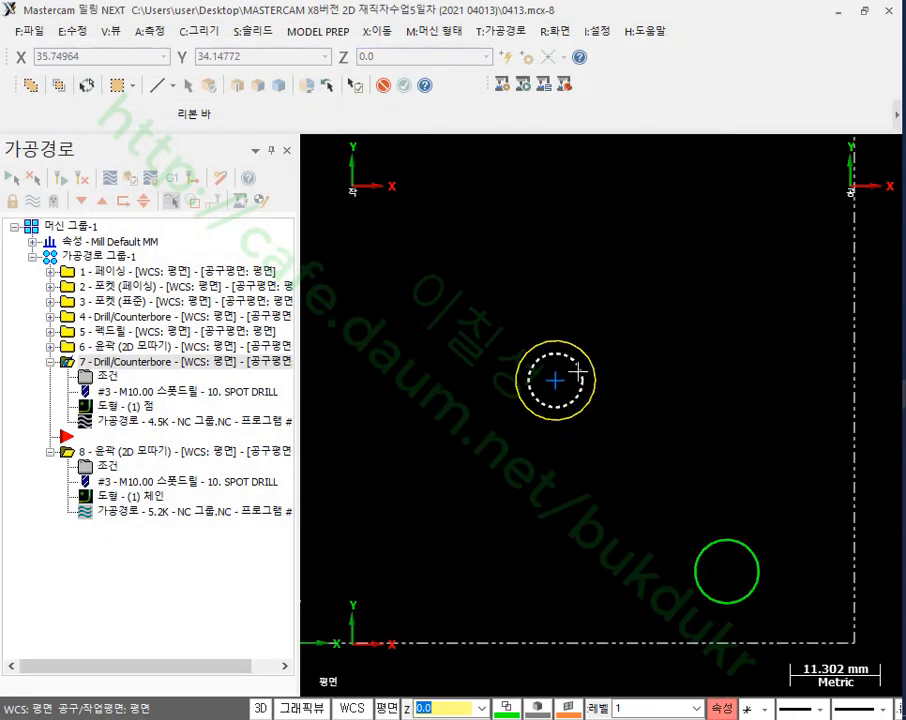
scroll(578, 372, down, 1)
right_click(638, 194)
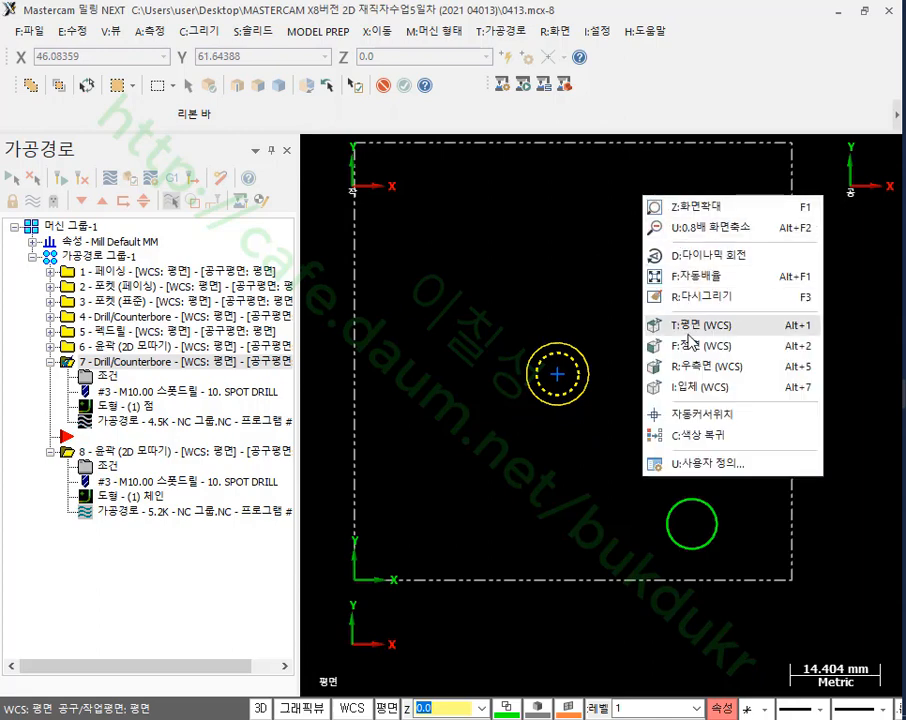
click(707, 384)
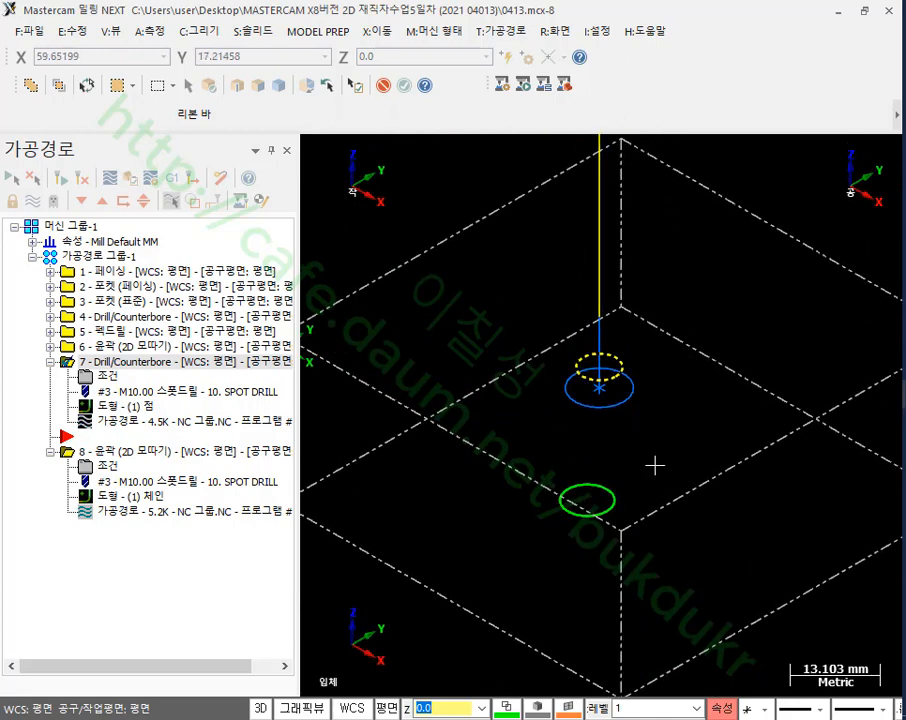
click(608, 511)
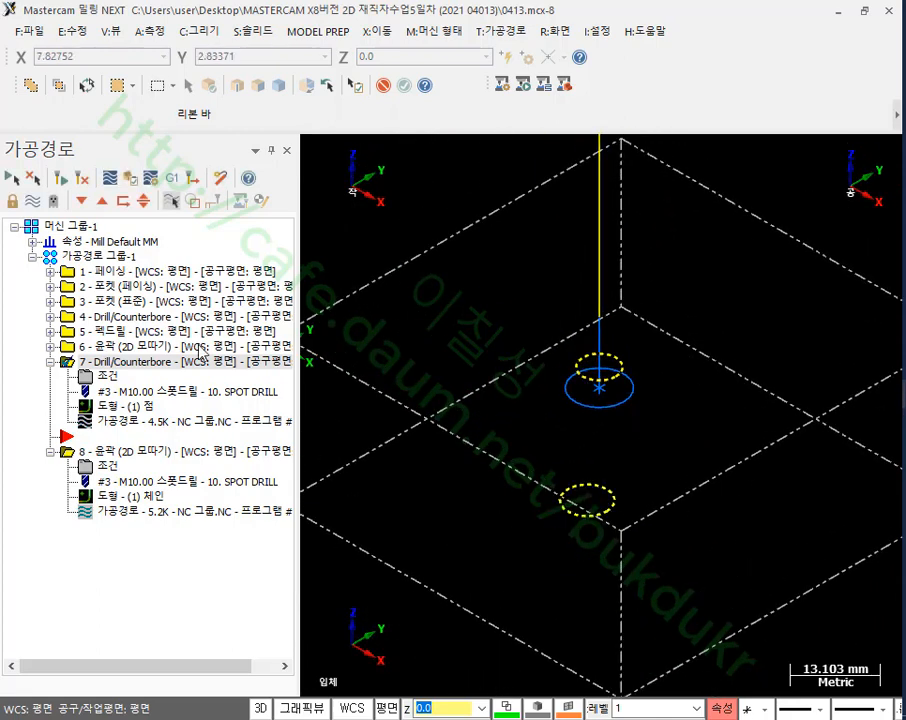
- Move the new Drill/Counterbore operation after the last 2D chamfer operation and place a copy behind it
double_click(85, 362)
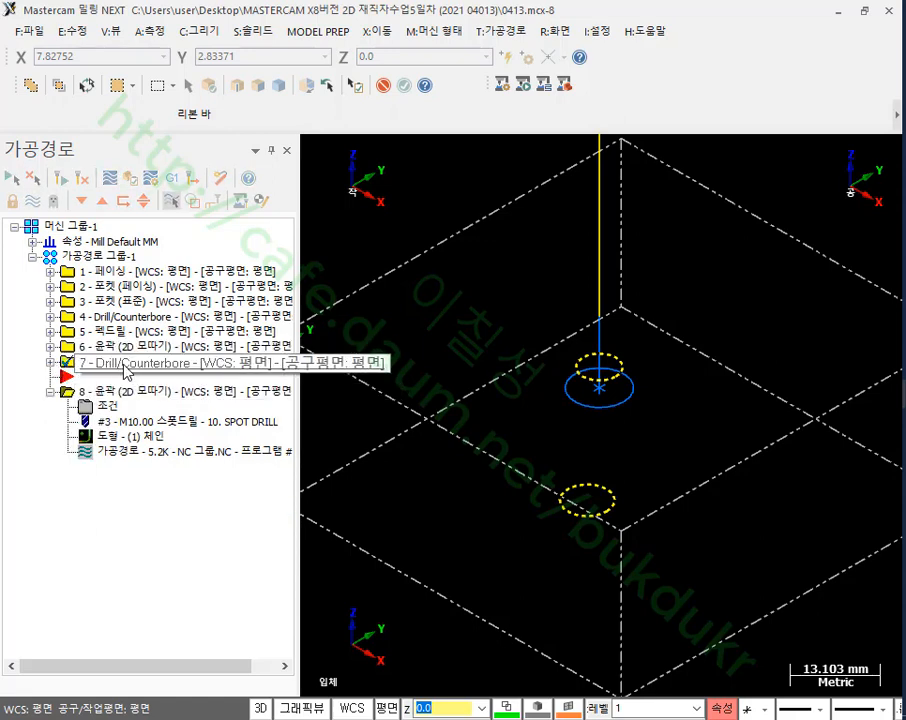
drag(125, 366, 87, 556)
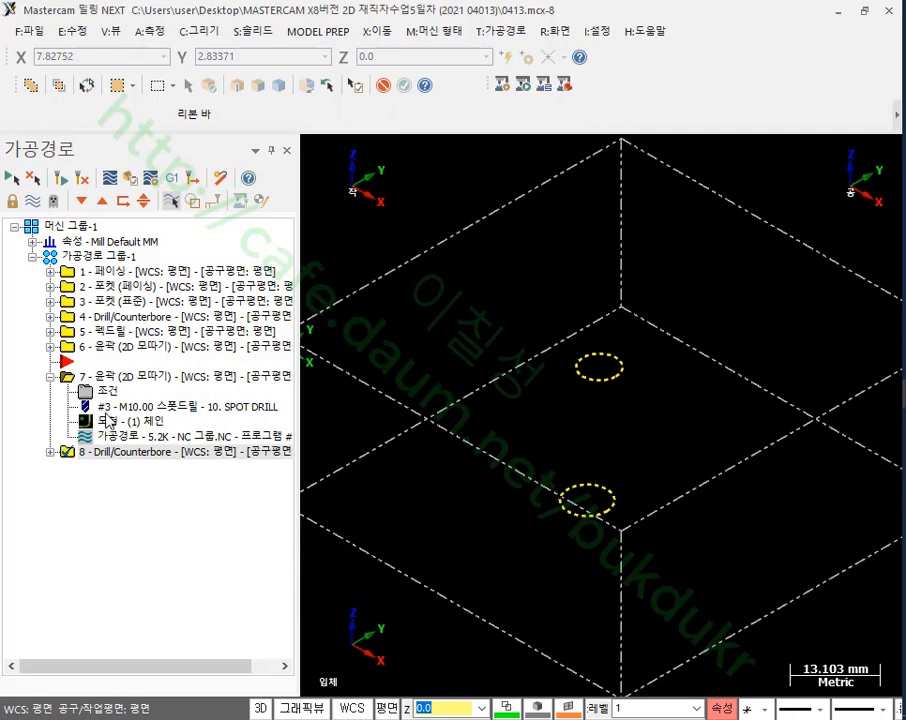
right_drag(95, 456, 110, 522)
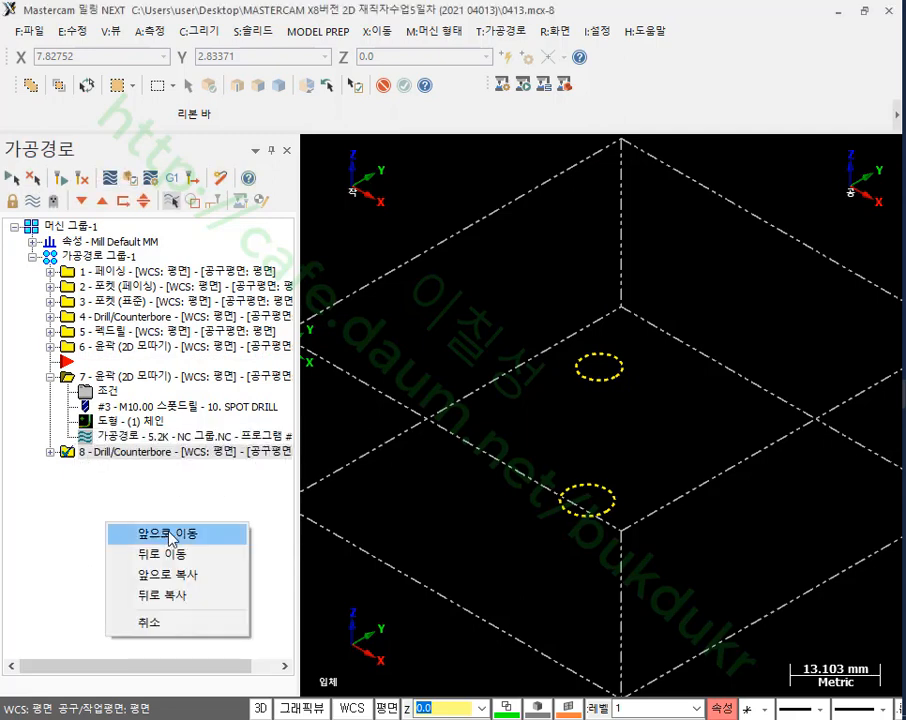
click(178, 589)
- Reselect the drill point of the copied Drill/Counterbore operation, using the corner hole's centre instead of the pocket hole
click(50, 466)
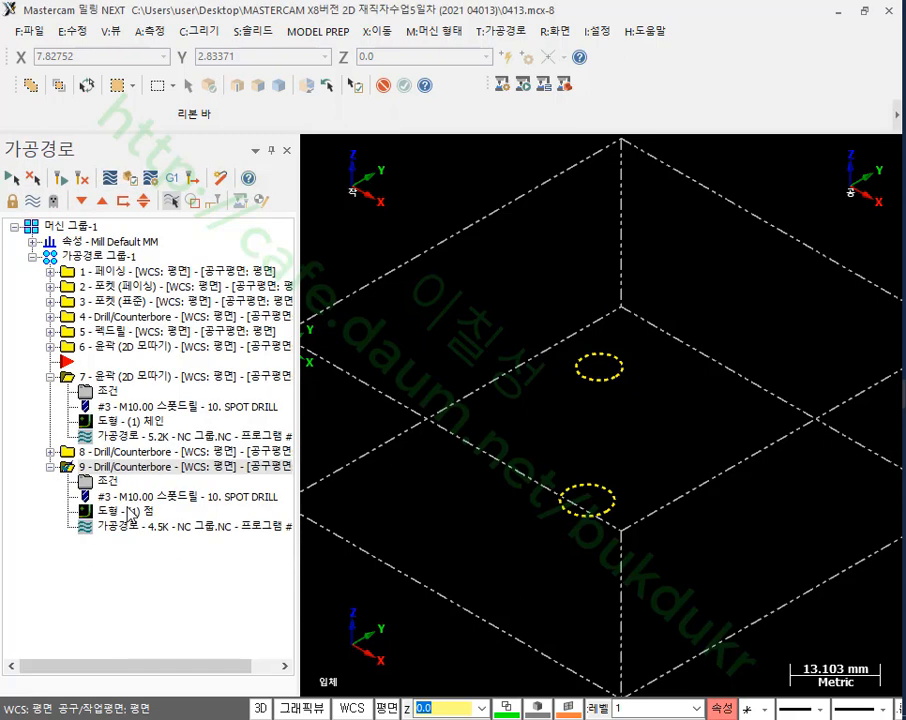
click(108, 511)
right_click(656, 138)
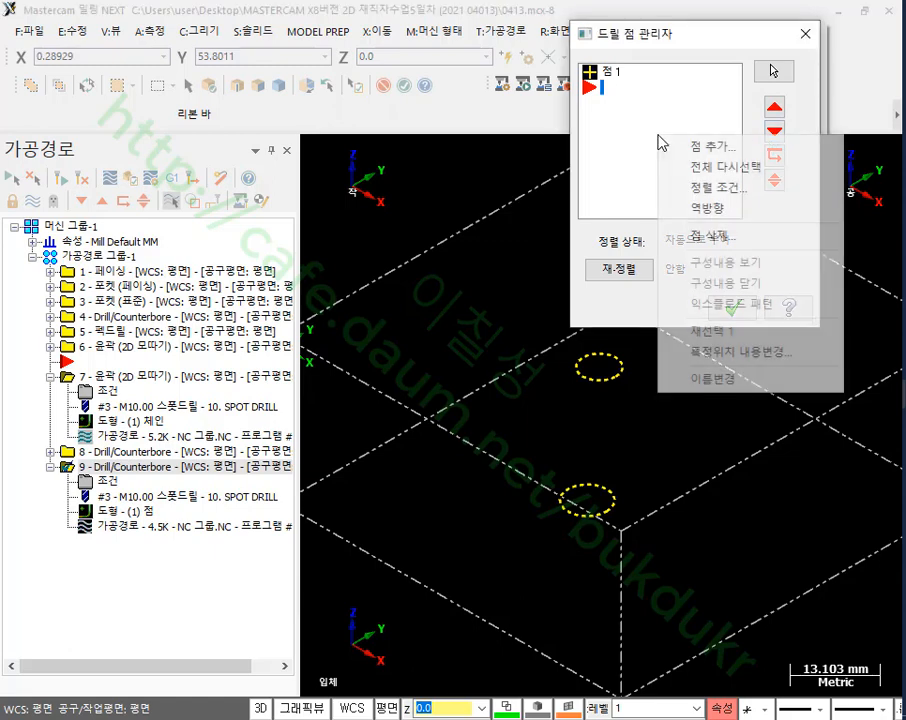
click(745, 172)
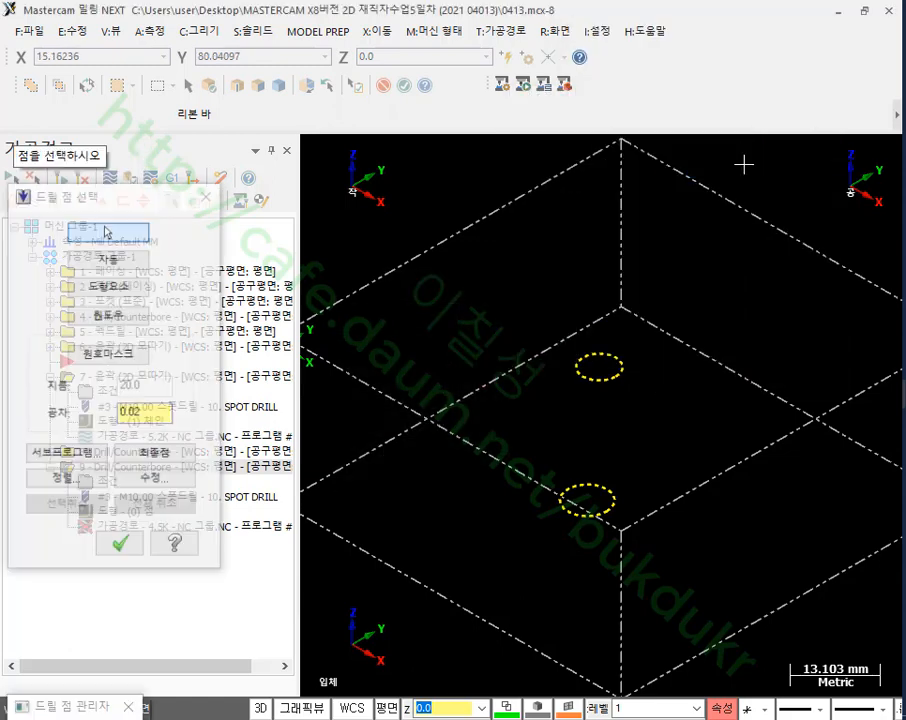
click(588, 501)
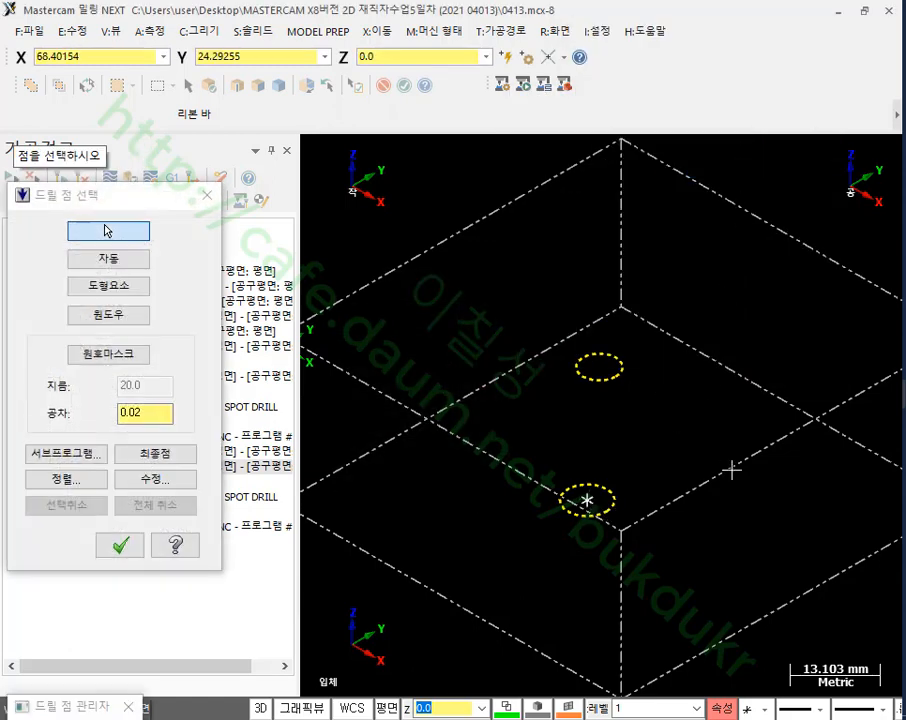
click(121, 543)
click(732, 309)
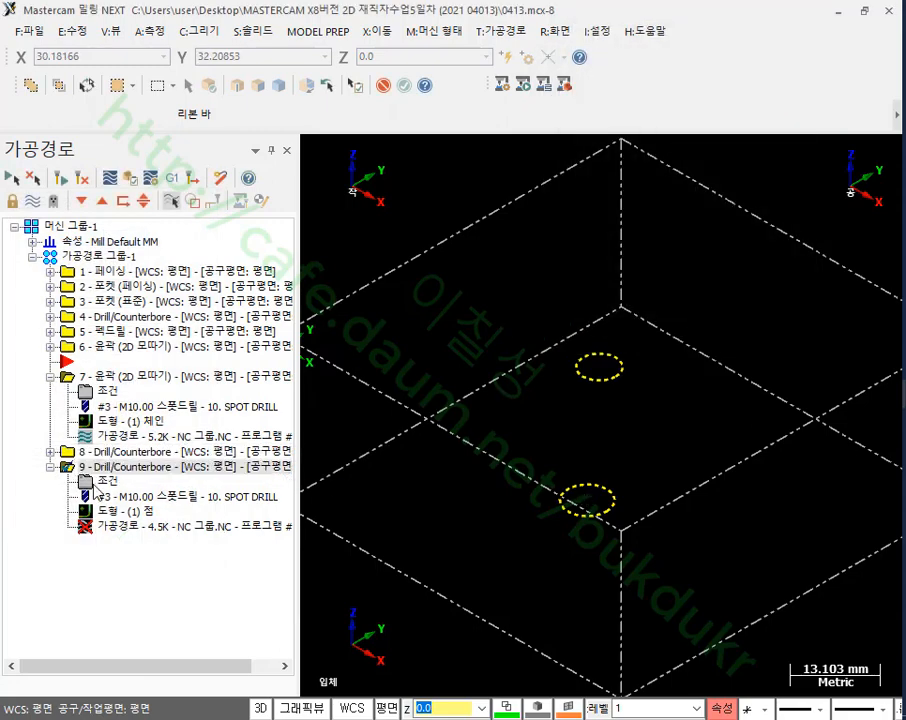
- Set the copied operation's incremental drilling depth to -8/2-0.5 and regenerate its toolpath
click(95, 483)
double_click(437, 463)
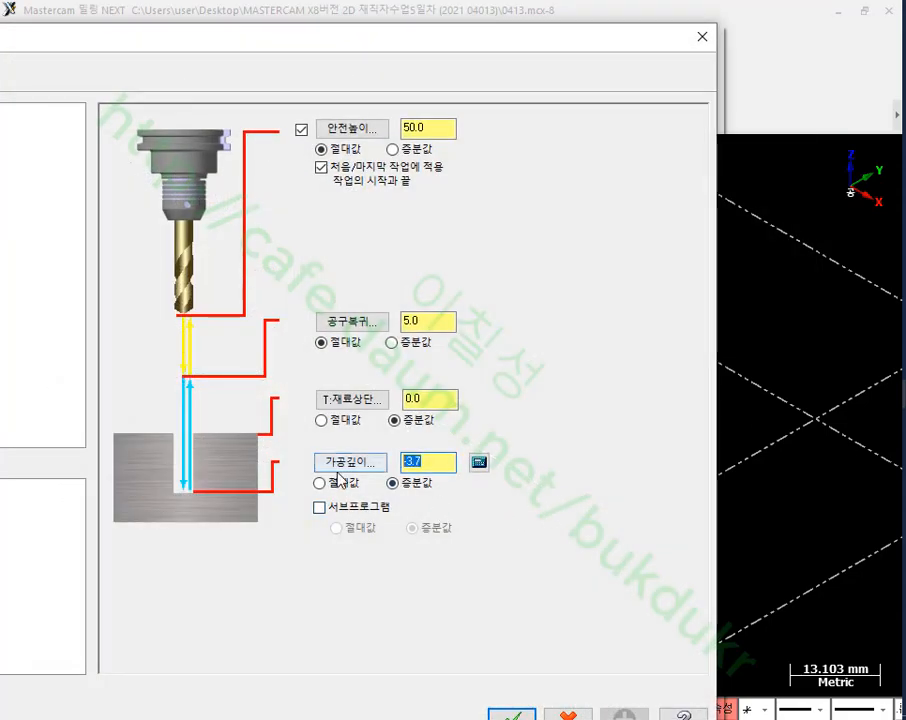
text(-0)
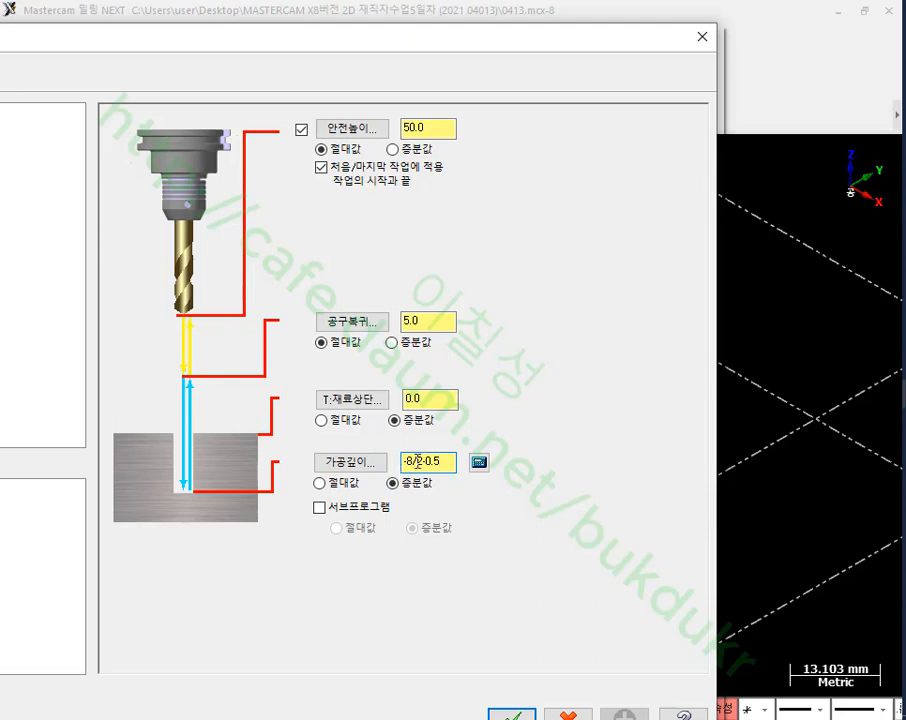
click(512, 713)
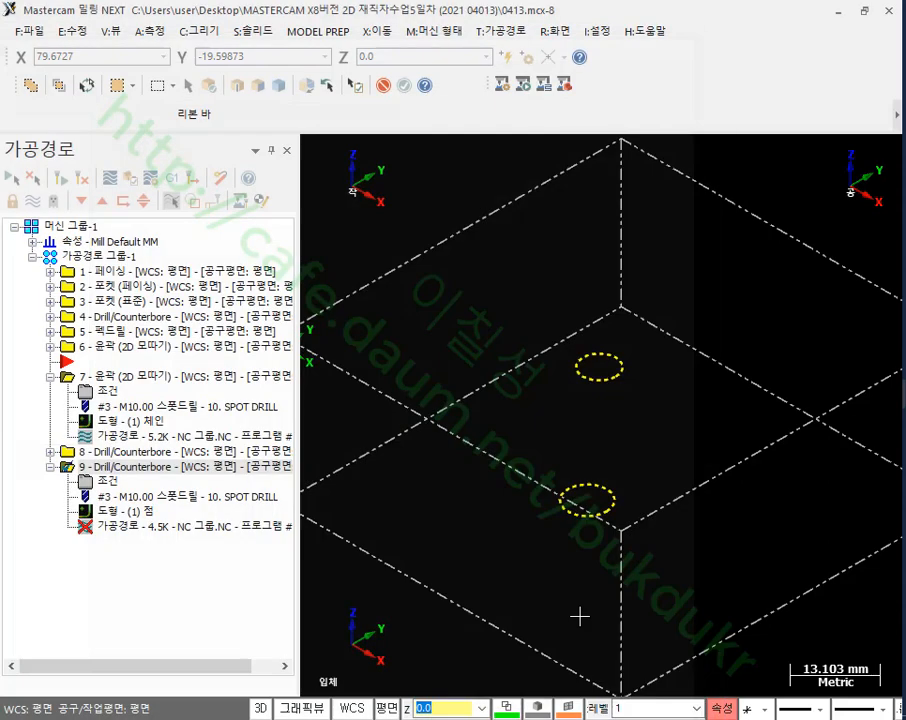
click(63, 179)
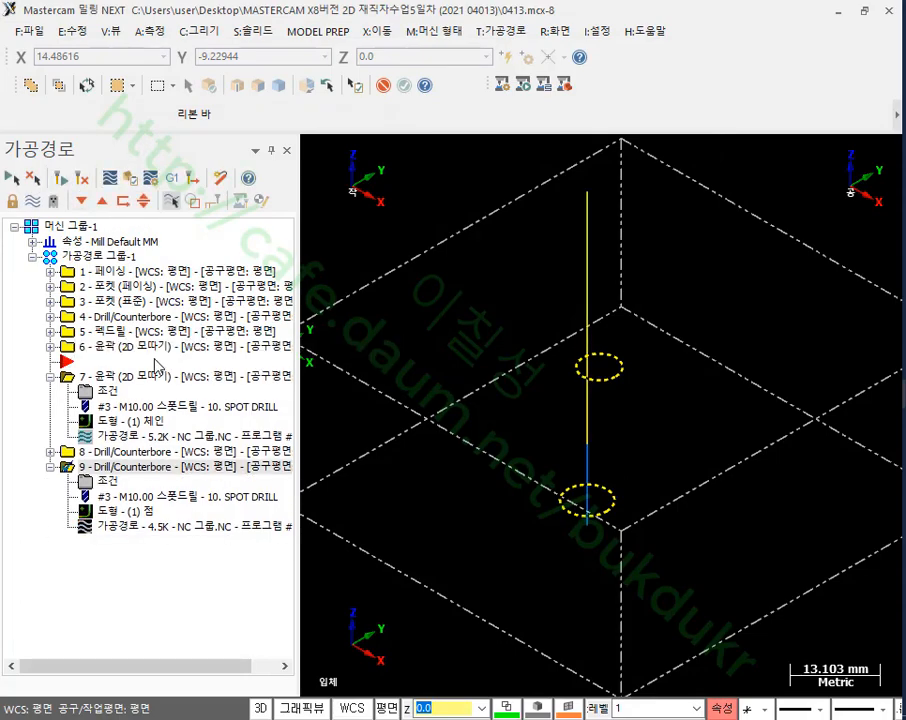
- Verify all operations of the toolpath group in Mastercam Simulator, running the simulation through to the end
click(117, 257)
click(130, 178)
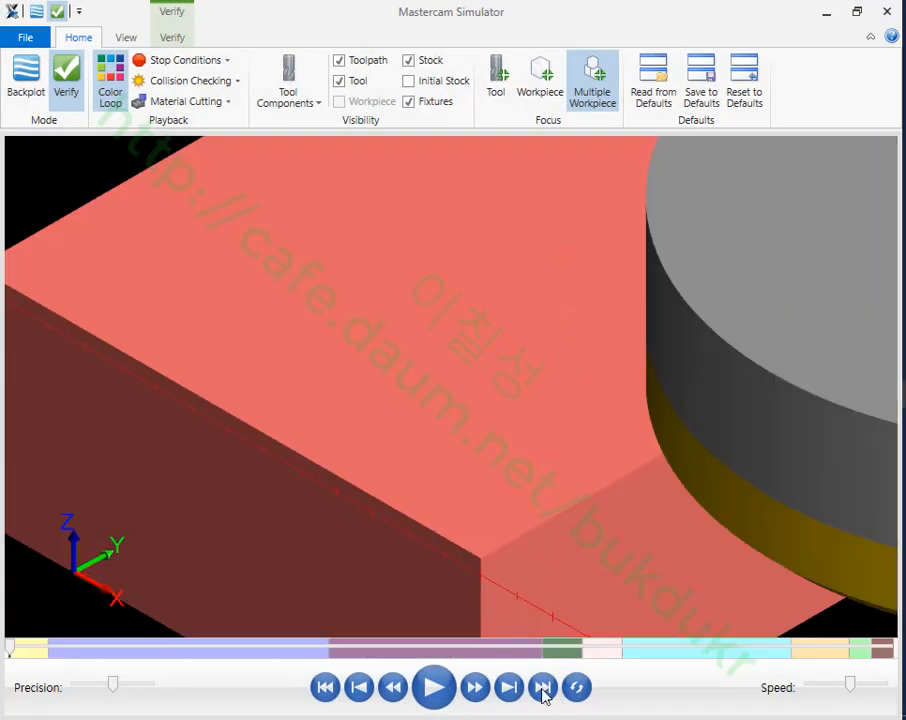
click(542, 687)
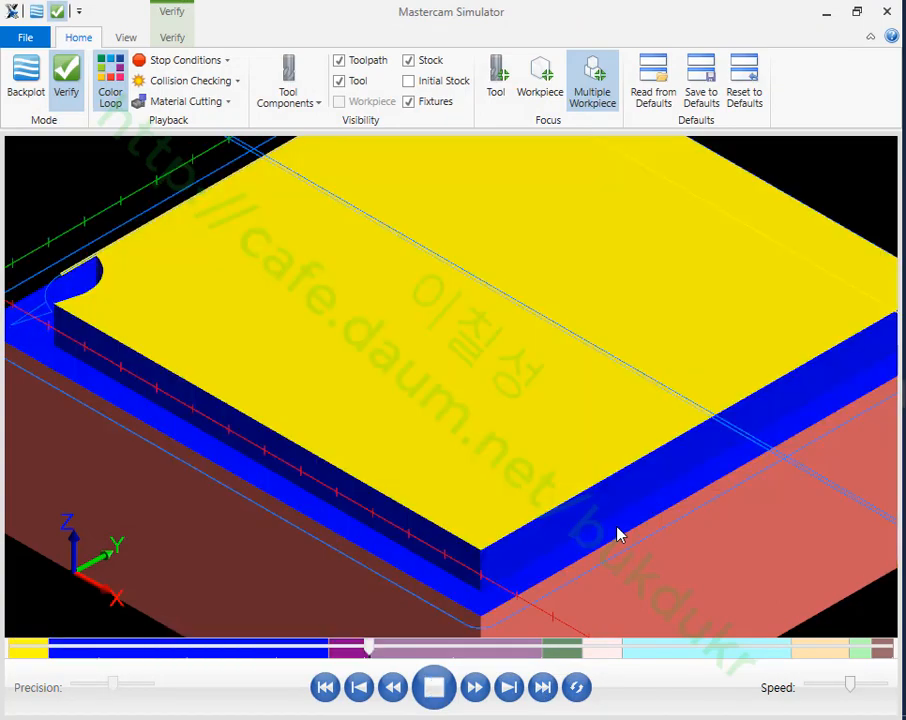
scroll(617, 535, down, 3)
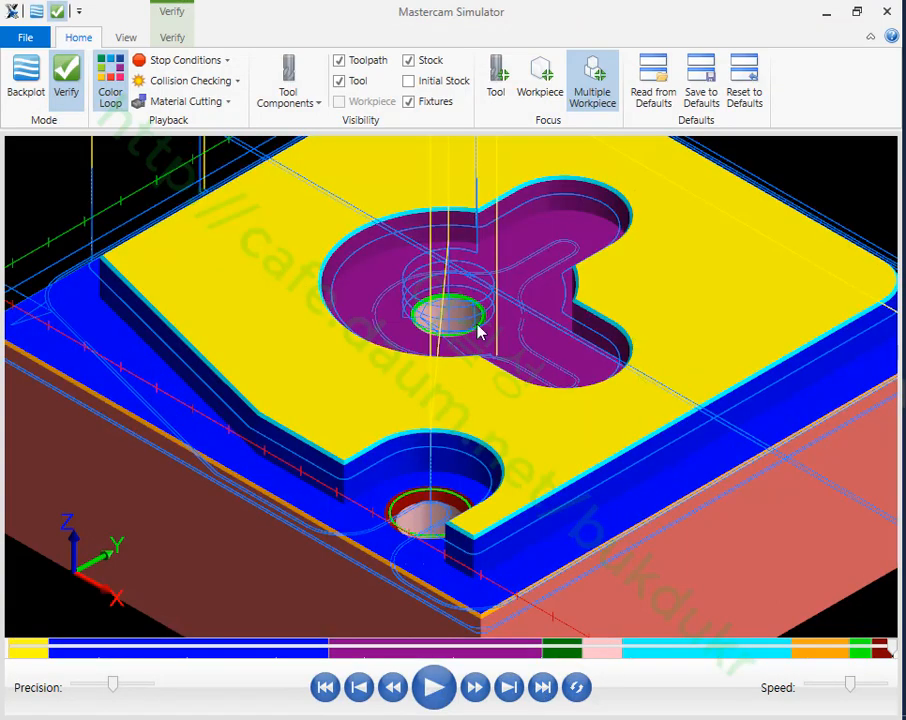
- Examine the chamfer on the pocket's hole in the simulated part and compare it with the pocket edge chamfer
scroll(445, 295, up, 5)
scroll(498, 311, up, 2)
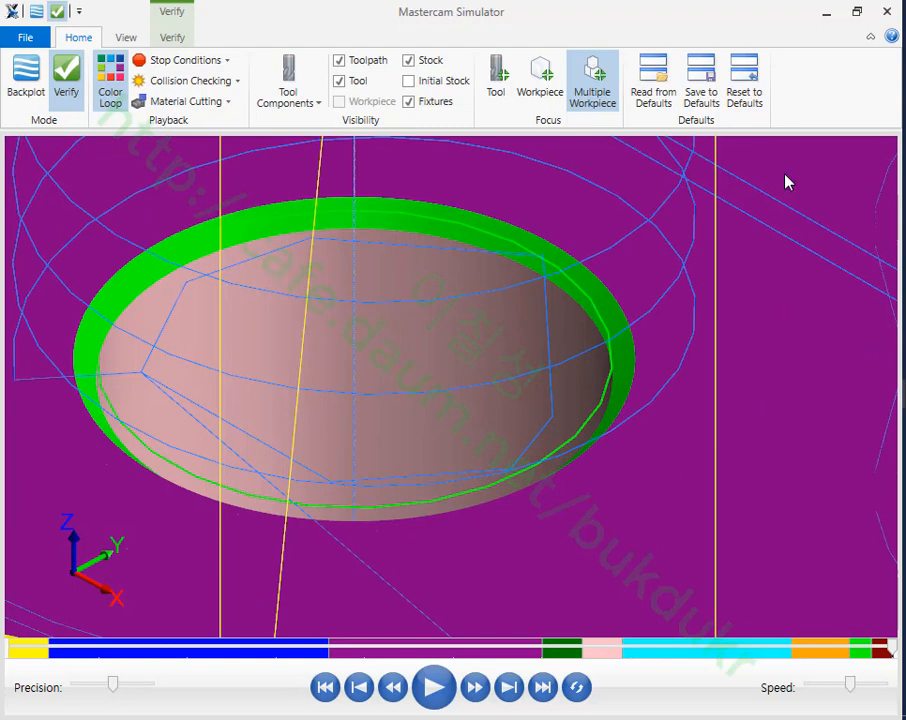
scroll(688, 257, down, 3)
scroll(566, 420, down, 1)
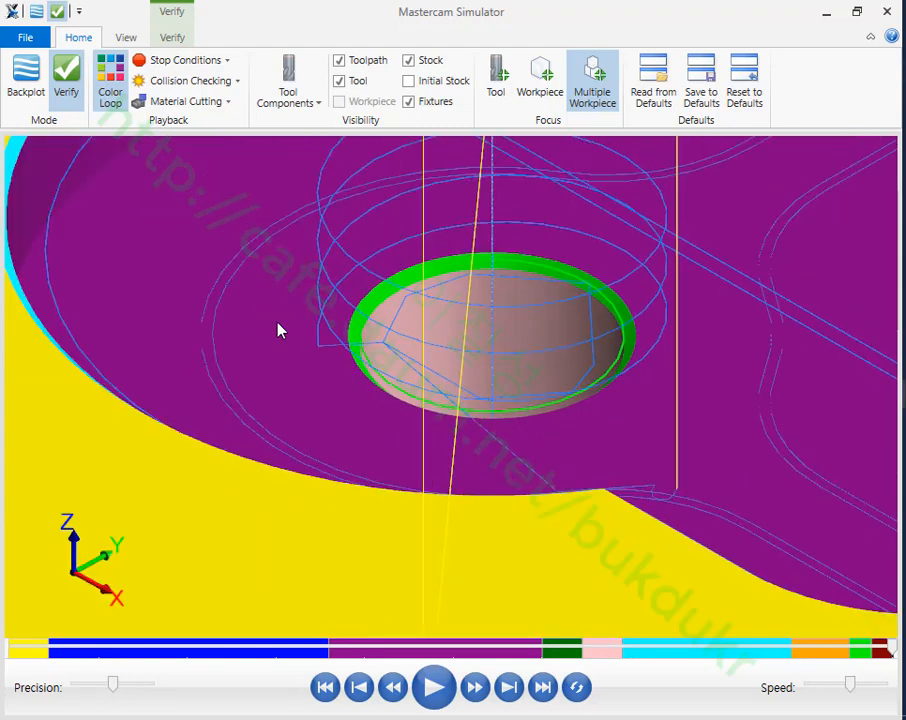
scroll(326, 328, down, 1)
key(ctrl+2)
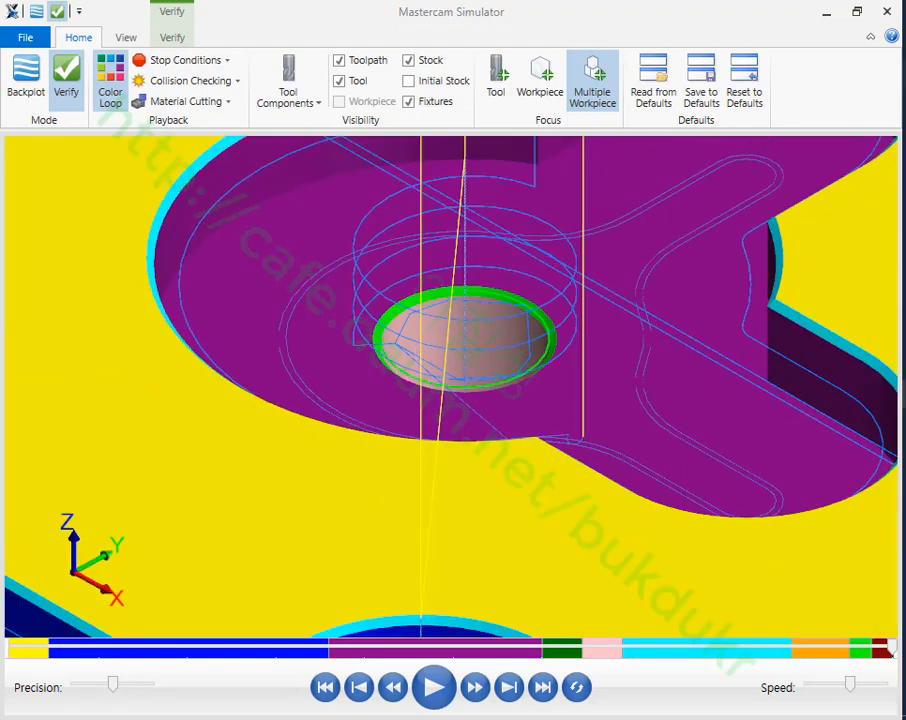
drag(484, 266, 489, 317)
mouse_move(198, 213)
mouse_down()
mouse_move(156, 198)
mouse_move(194, 224)
mouse_up()
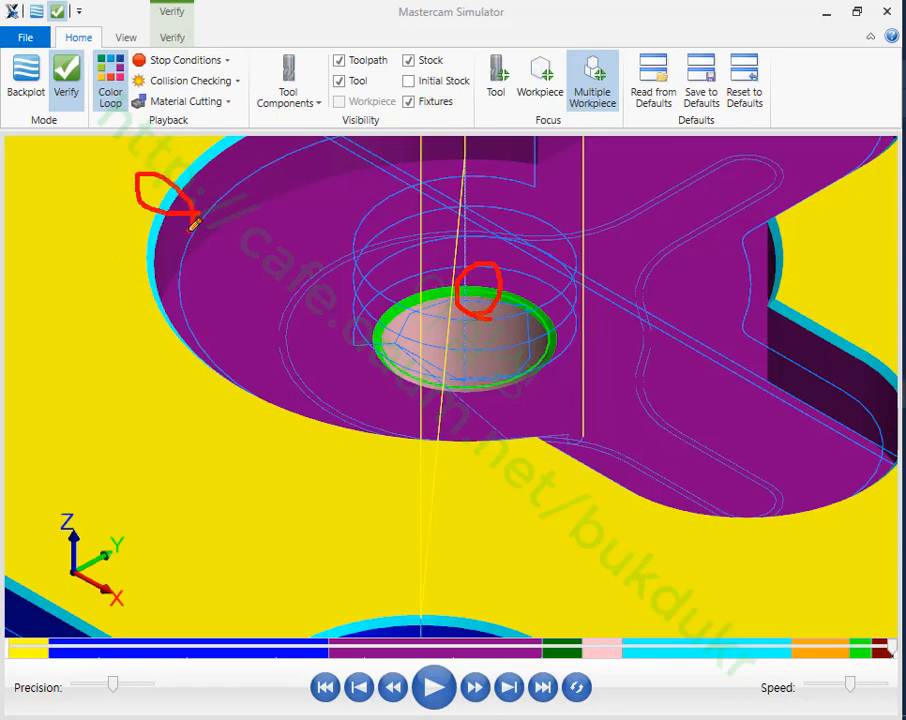
right_click(599, 230)
click(628, 430)
scroll(632, 226, down, 3)
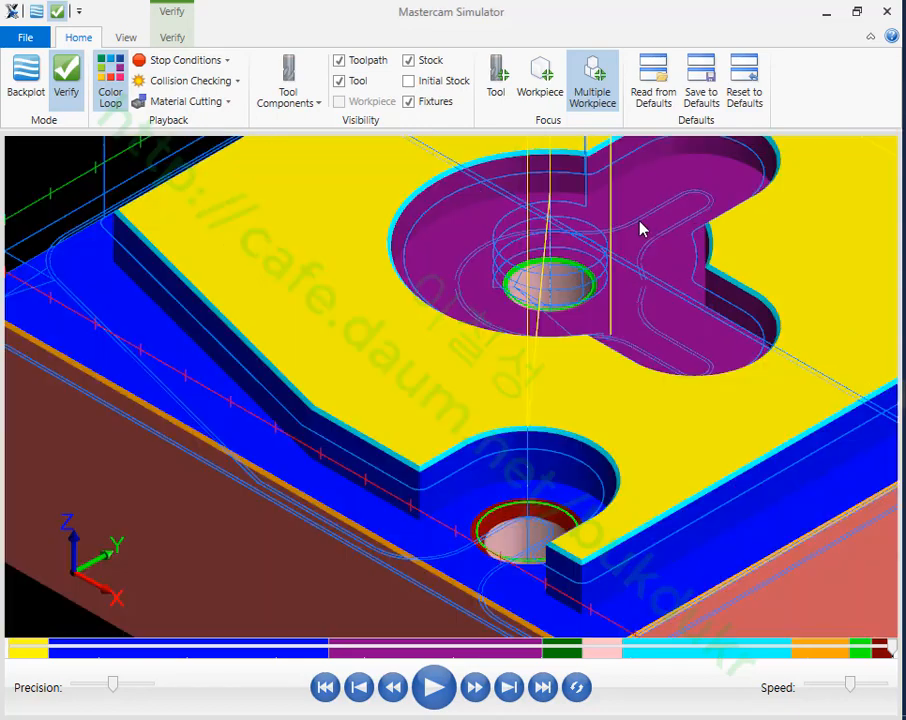
- Examine the chamfer width around the corner hole in the simulated part, marking its inner and outer edges
scroll(574, 505, up, 5)
scroll(481, 424, down, 2)
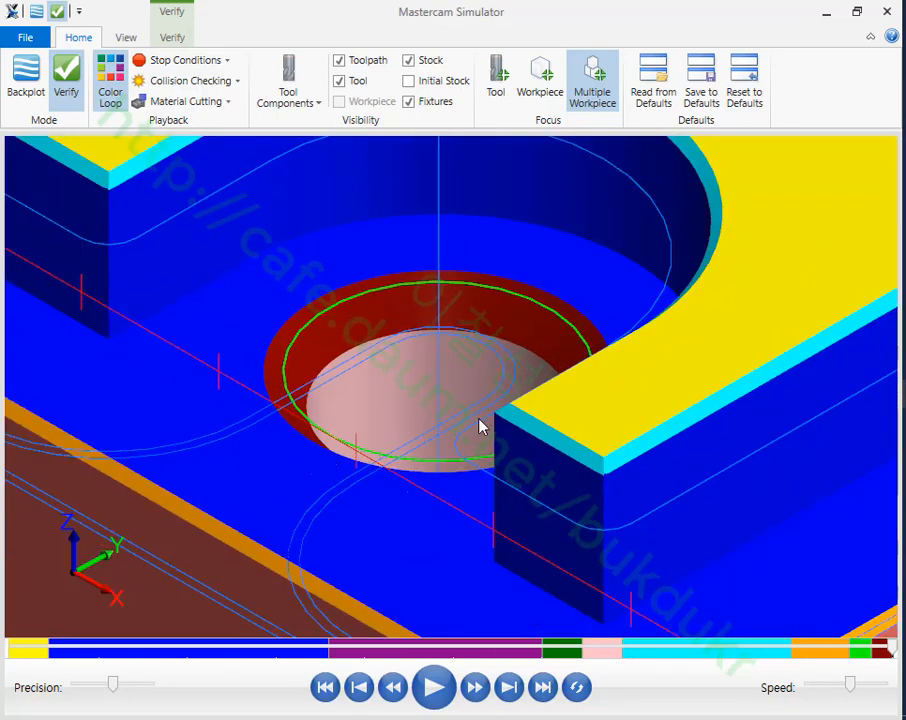
scroll(496, 422, up, 1)
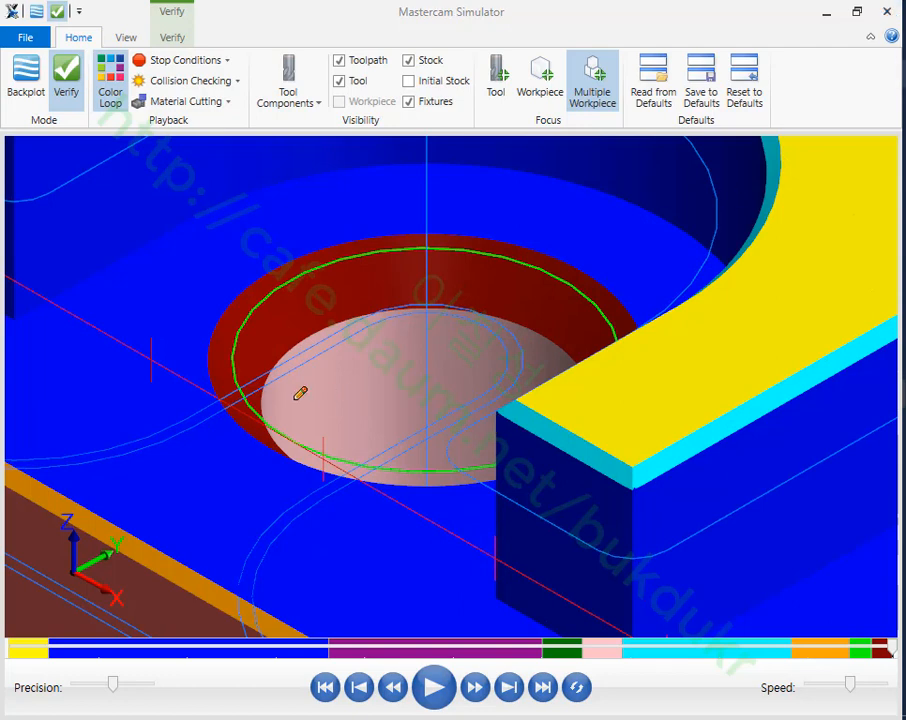
drag(239, 334, 241, 505)
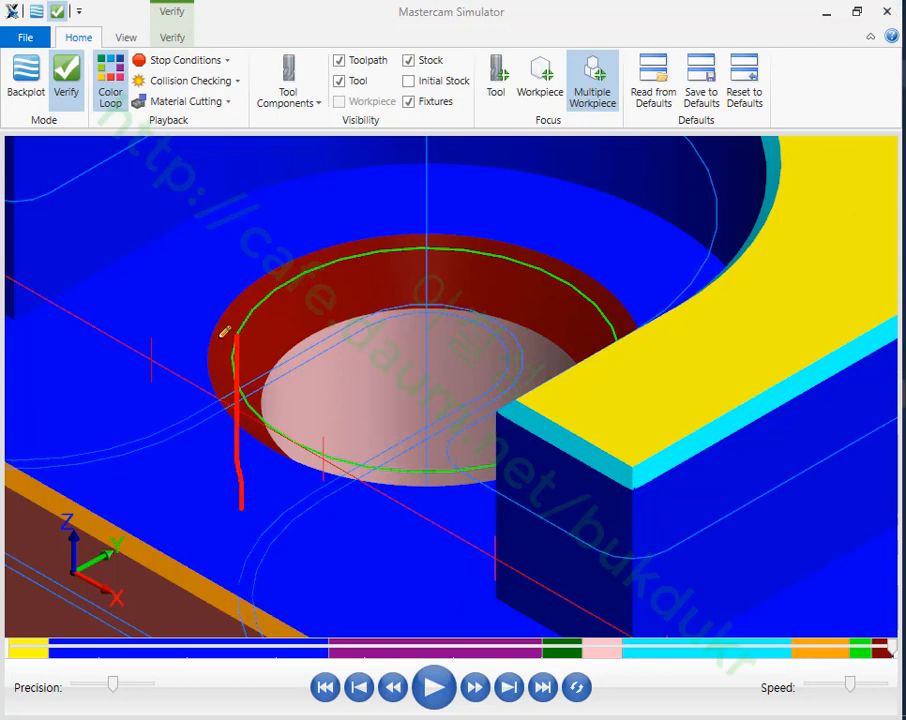
drag(214, 335, 203, 520)
drag(241, 339, 227, 478)
drag(289, 348, 290, 486)
drag(213, 328, 205, 368)
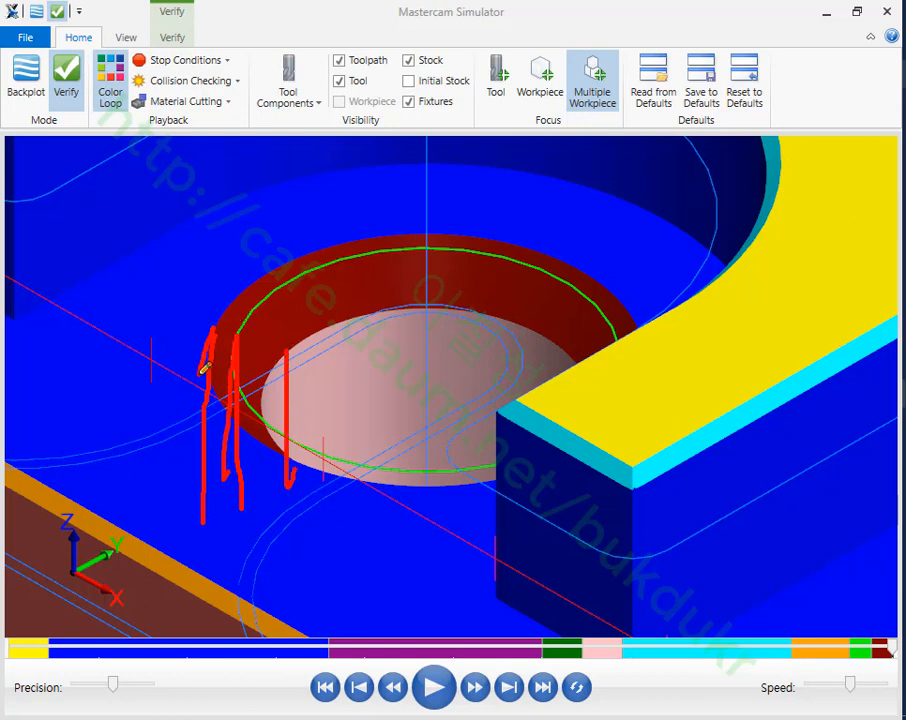
mouse_move(272, 274)
mouse_down()
mouse_move(311, 339)
mouse_move(228, 243)
mouse_move(314, 338)
mouse_up()
right_click(405, 396)
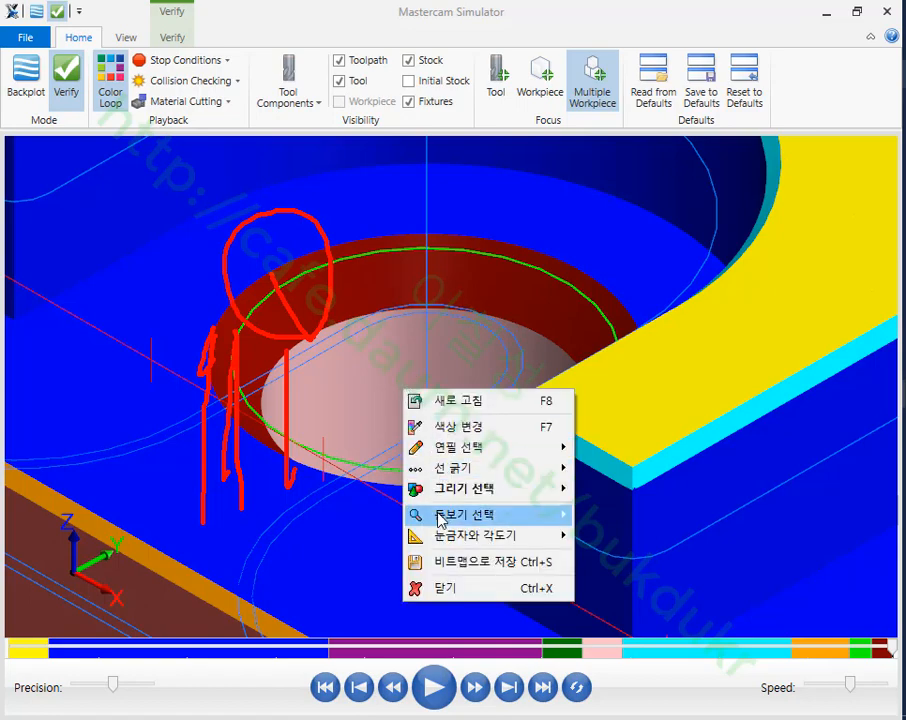
click(441, 588)
scroll(388, 496, down, 3)
scroll(390, 497, down, 5)
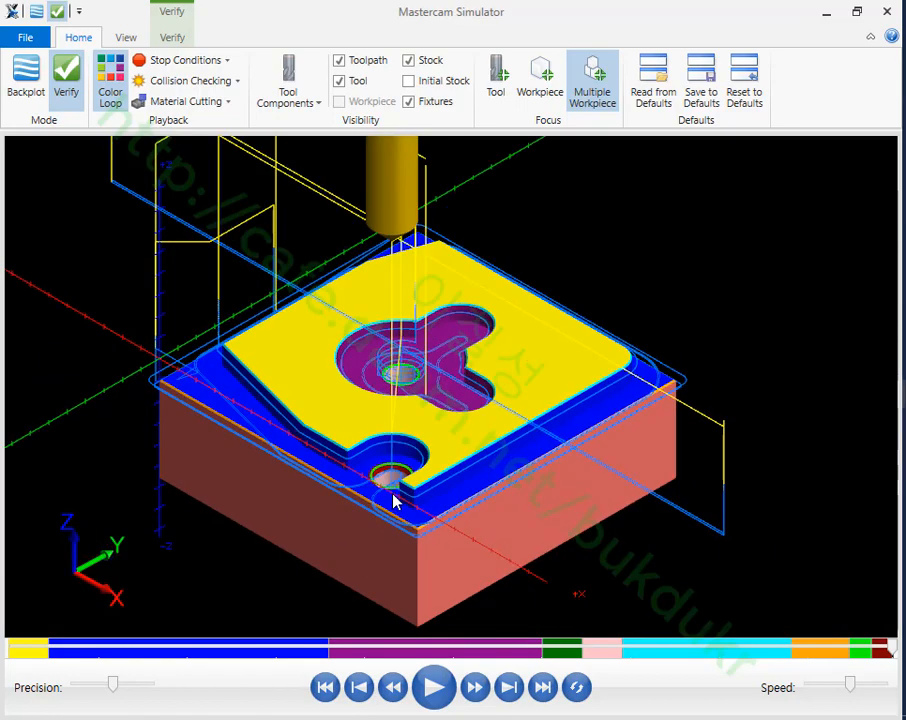
- Compare the chamfers of the pocket's hole and the corner hole up close in the simulated part
scroll(388, 356, up, 8)
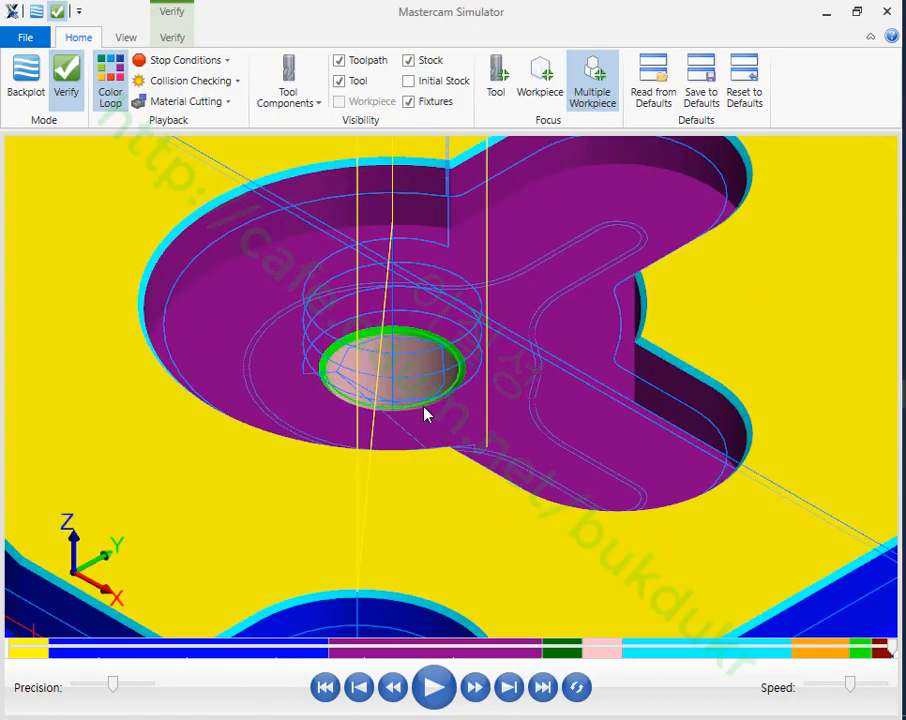
scroll(425, 412, down, 5)
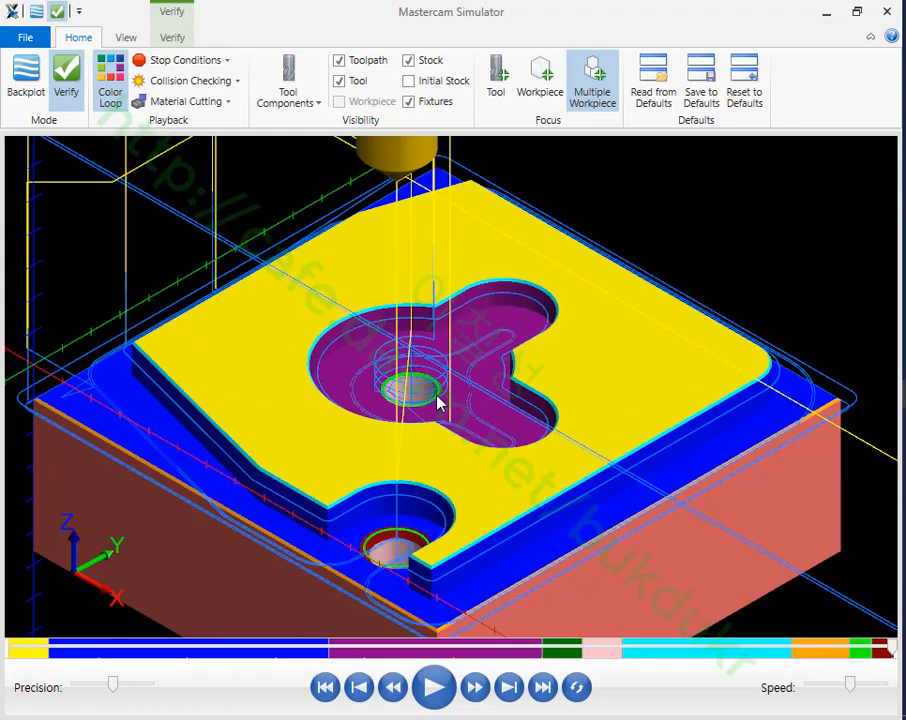
scroll(440, 403, up, 4)
scroll(435, 408, up, 3)
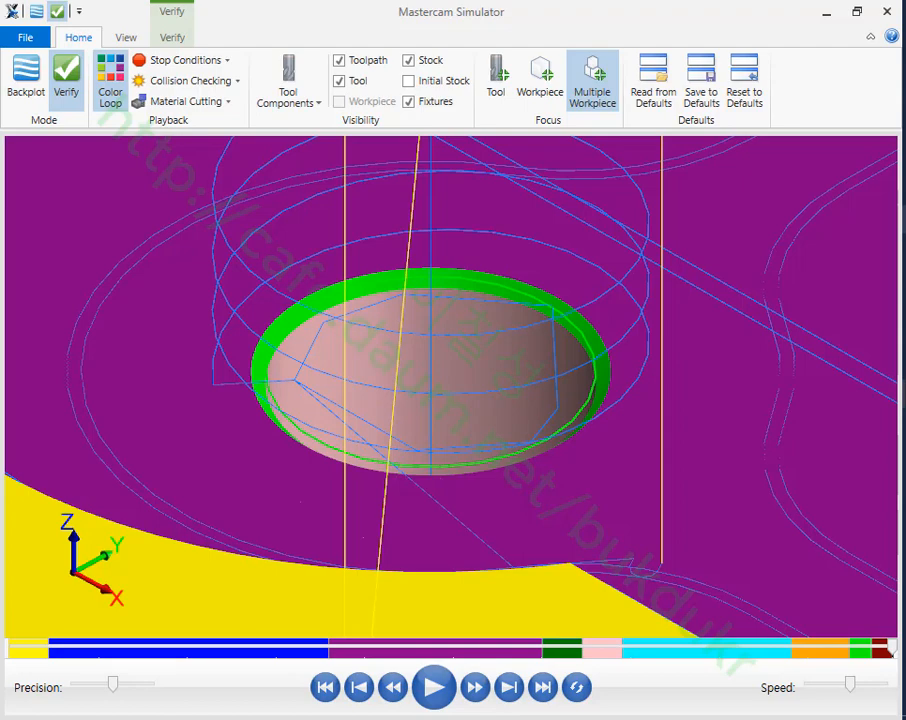
scroll(635, 253, down, 5)
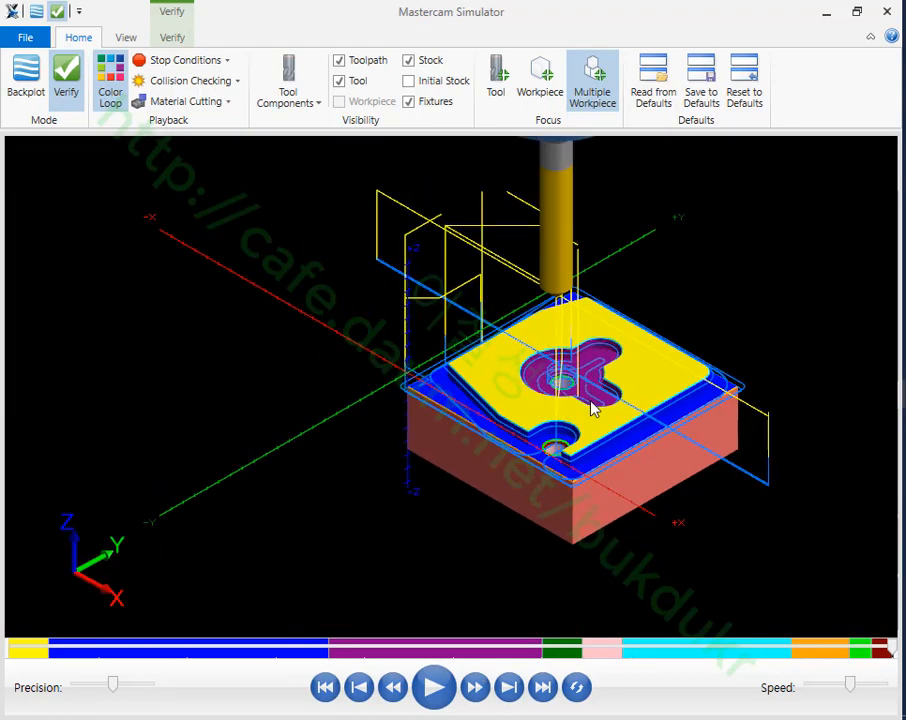
scroll(600, 423, up, 4)
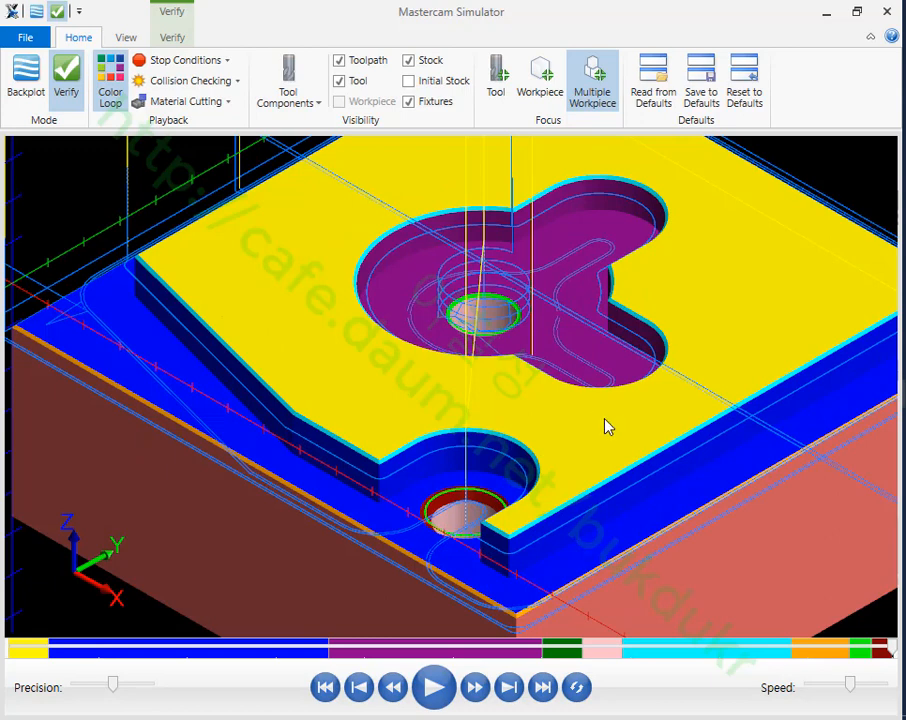
scroll(474, 556, up, 3)
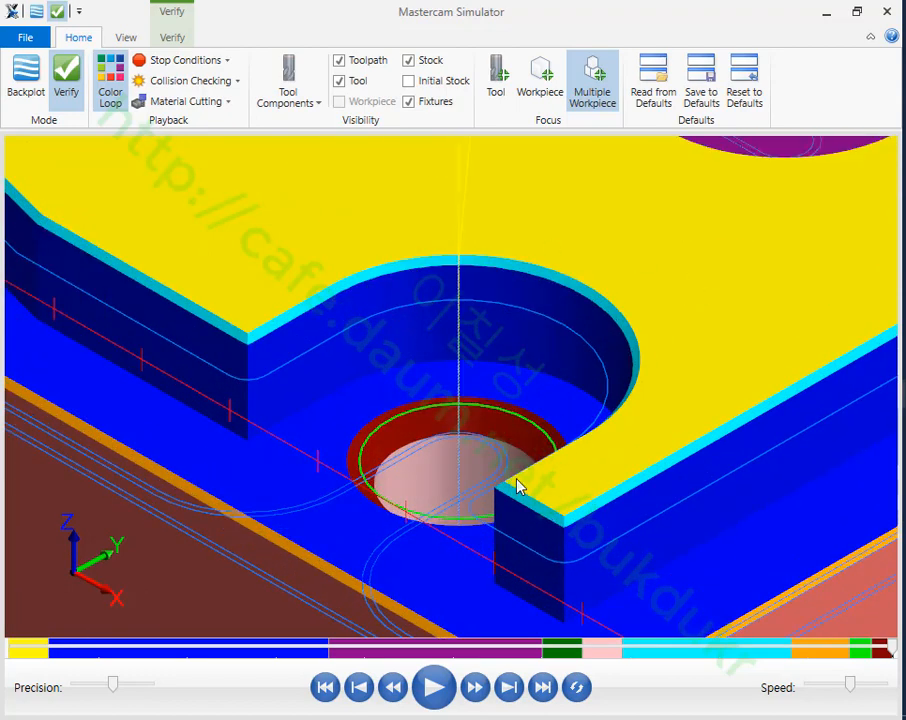
scroll(446, 503, up, 2)
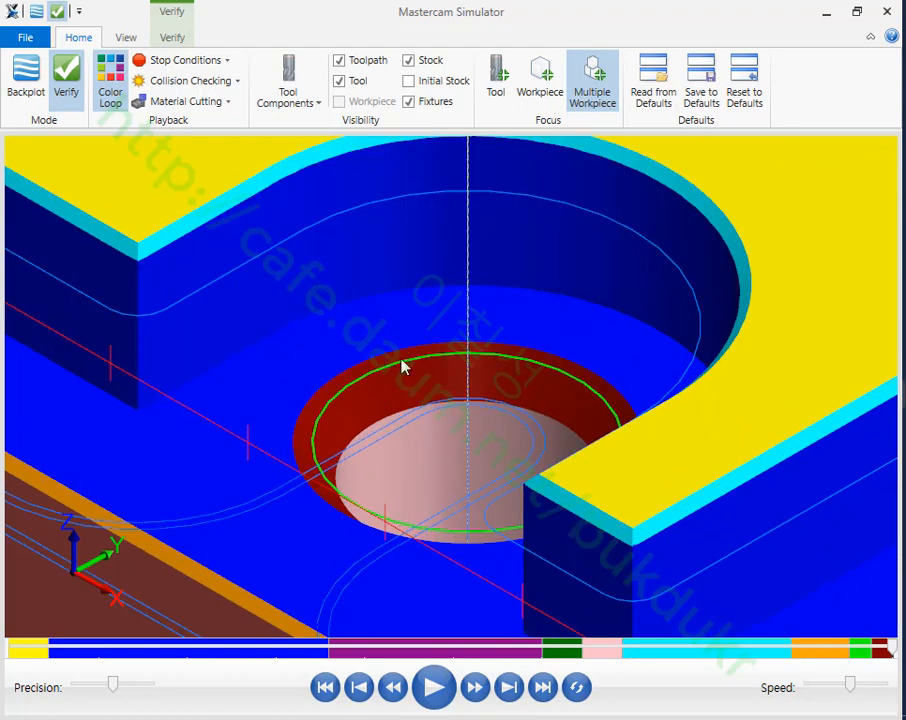
scroll(405, 365, down, 3)
scroll(404, 374, down, 3)
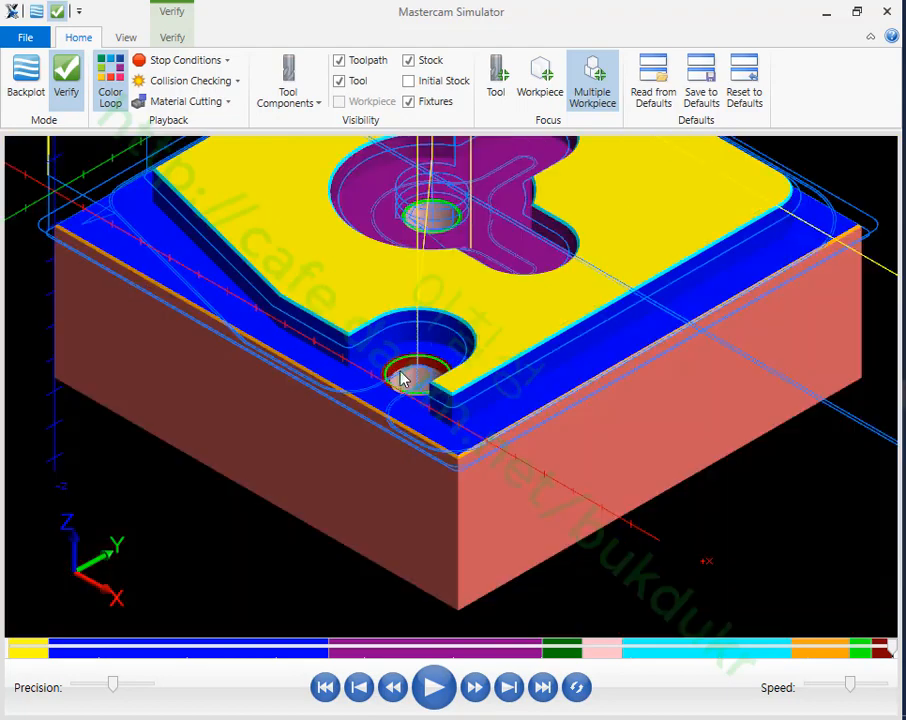
scroll(416, 283, up, 2)
scroll(540, 366, up, 1)
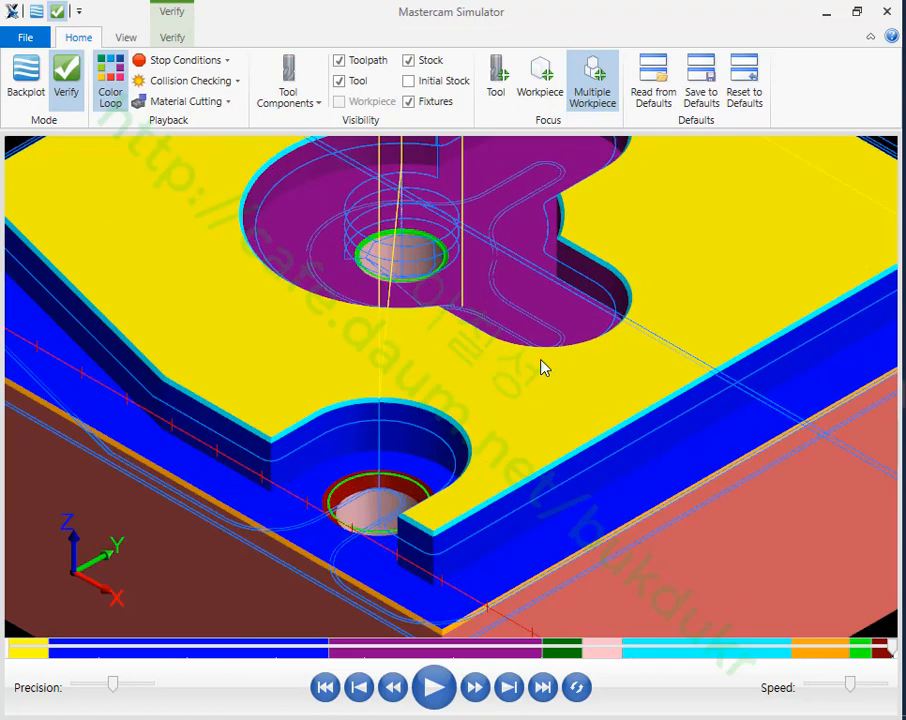
scroll(545, 375, down, 3)
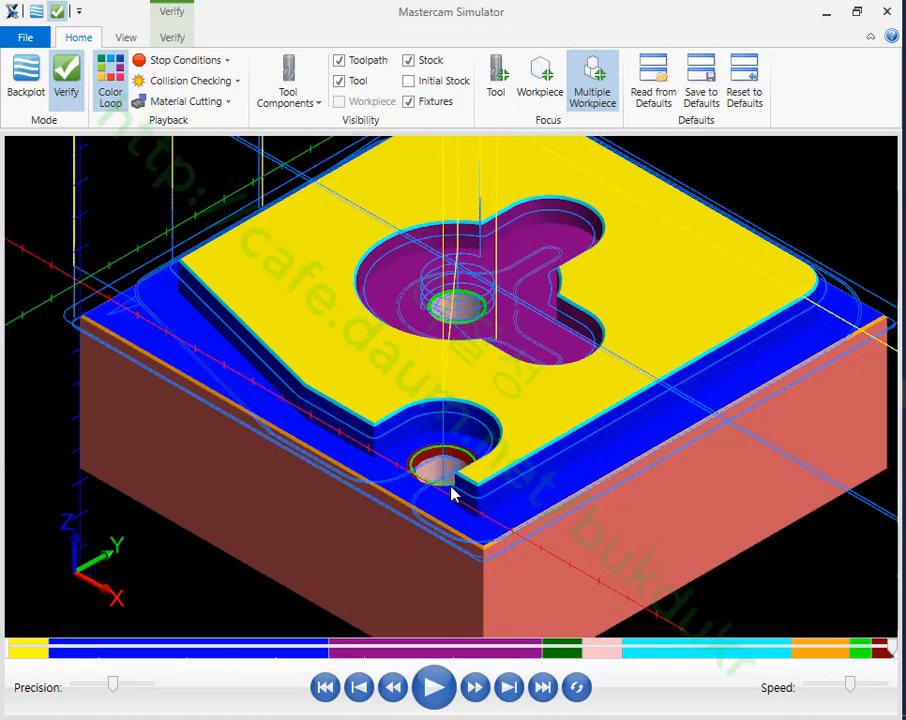
- Return to Mastercam and copy the ninth operation, Drill/Counterbore, to the end of the toolpath group
click(826, 12)
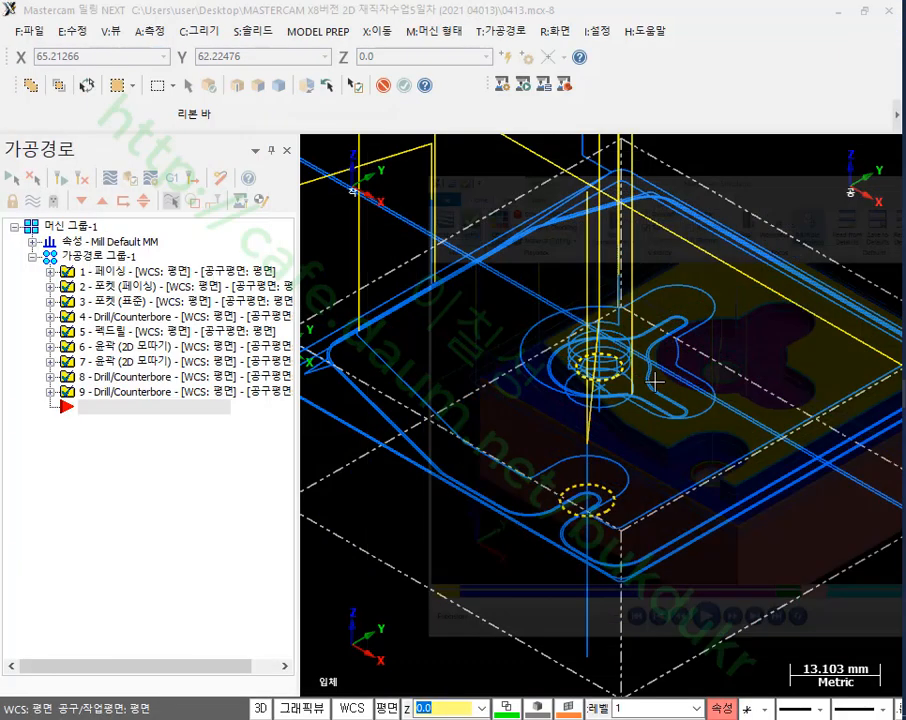
click(122, 392)
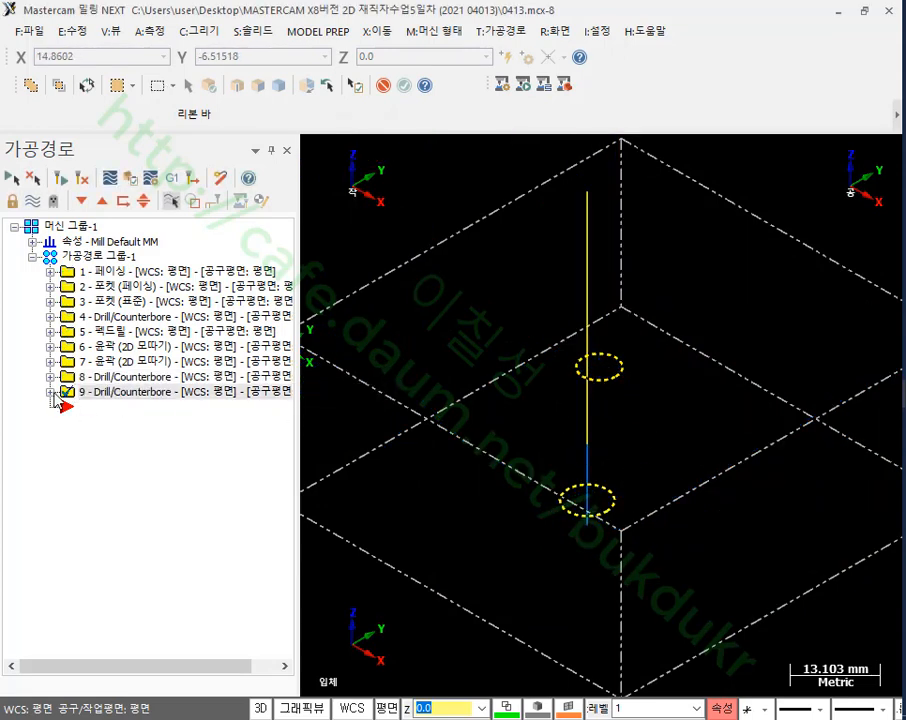
right_drag(67, 400, 108, 466)
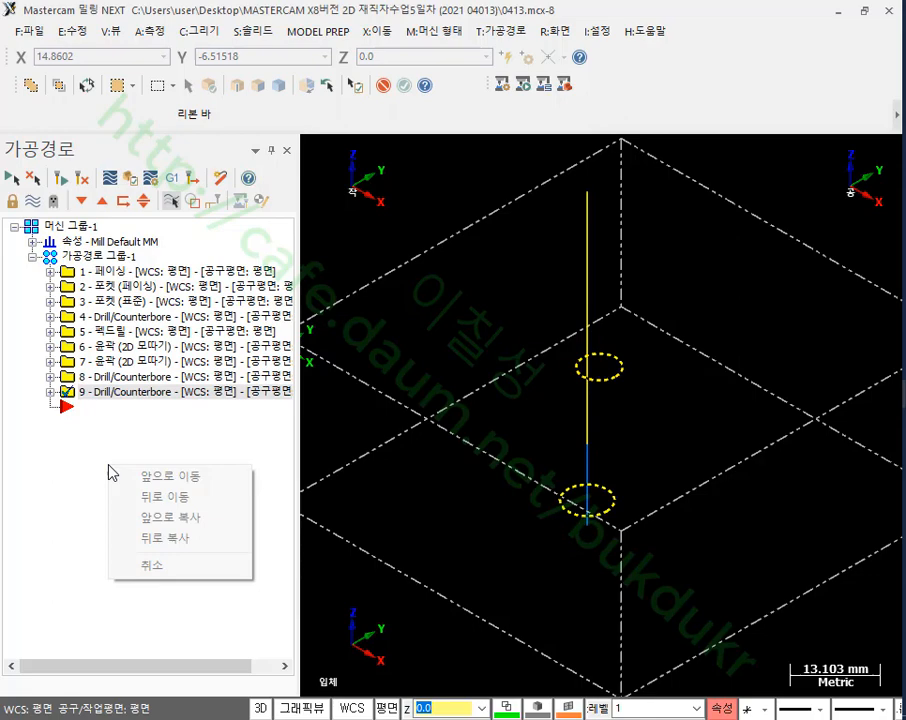
click(172, 541)
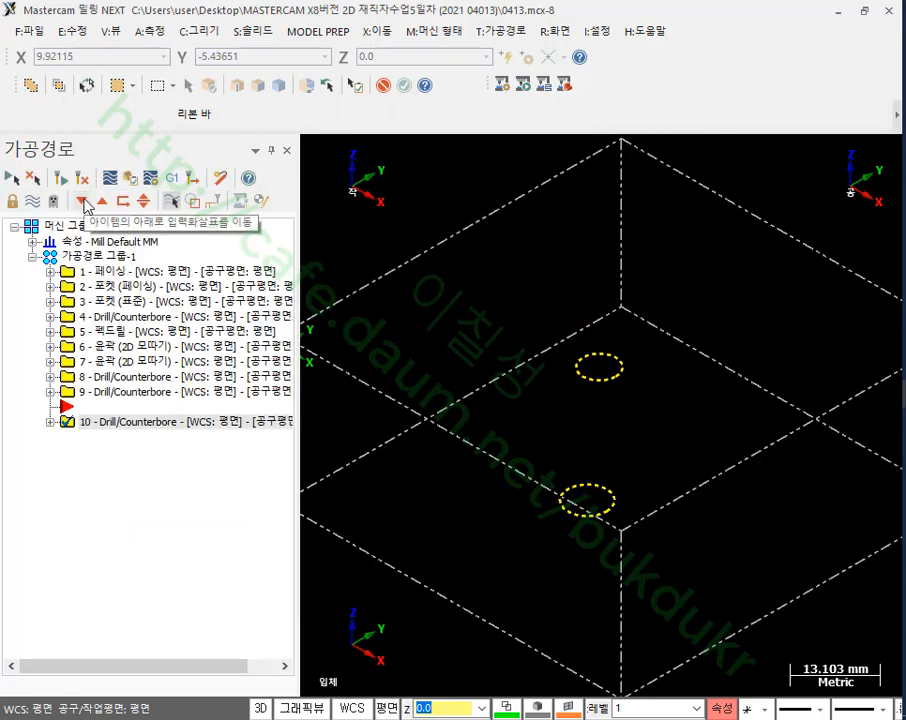
- Open the copied drilling operation's tool settings and filter the tool library for right-hand taps
click(50, 407)
click(102, 412)
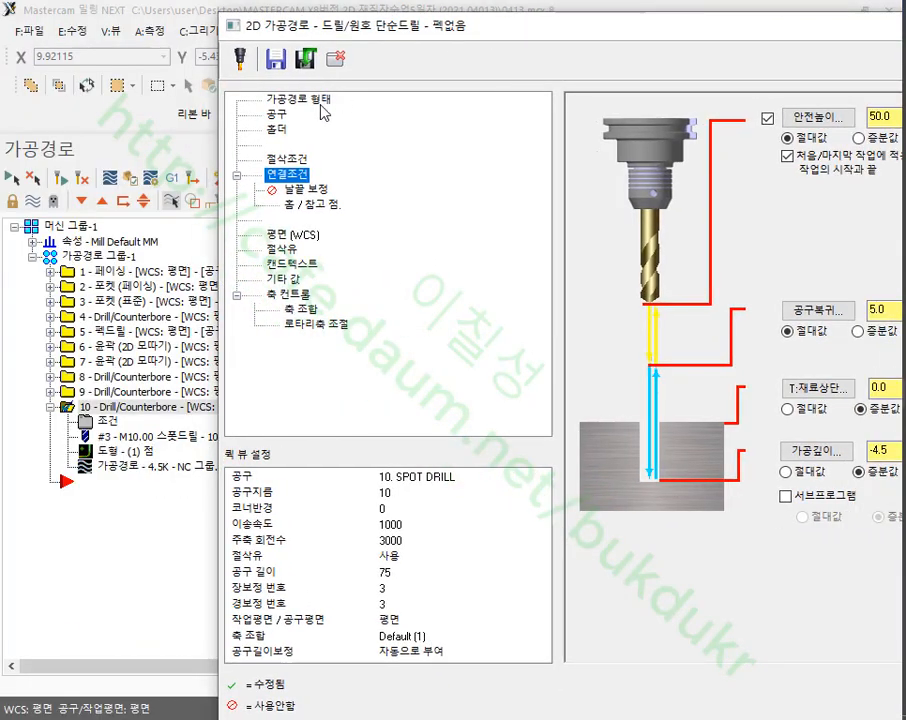
click(312, 112)
drag(657, 28, 423, 24)
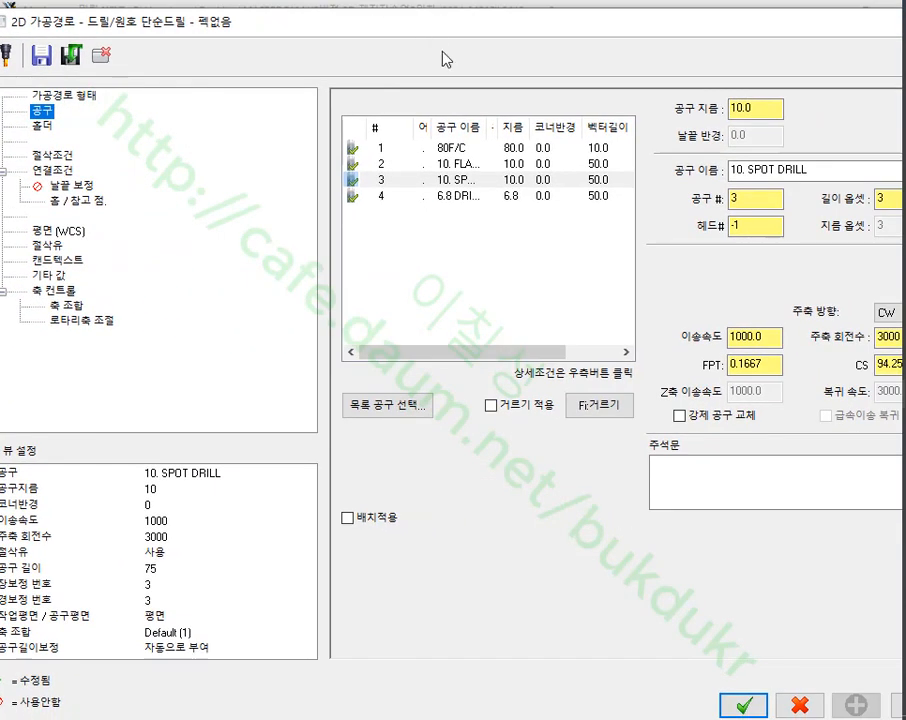
click(412, 405)
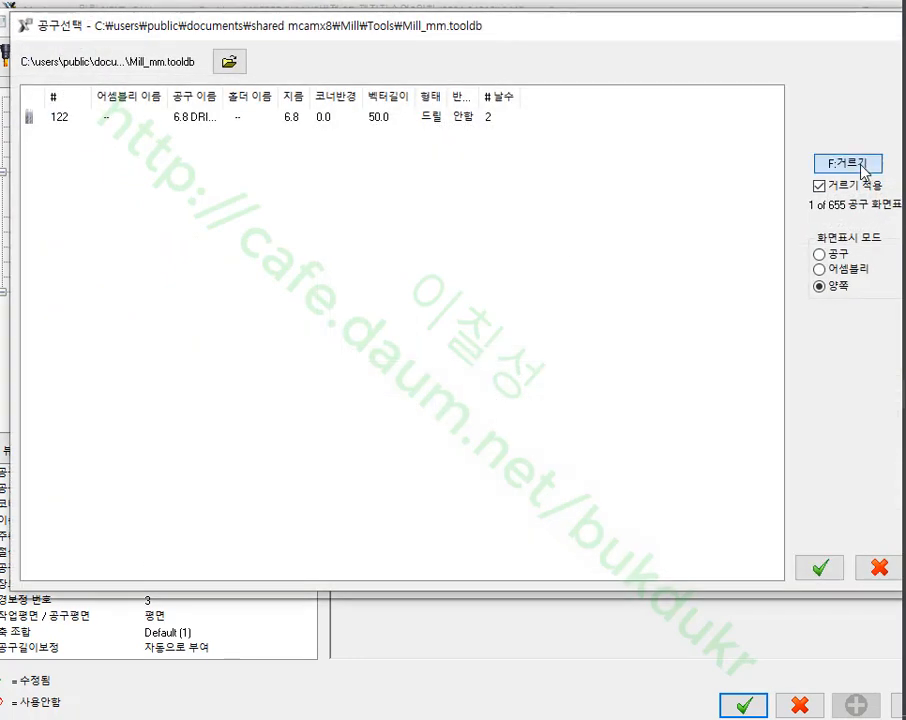
click(848, 162)
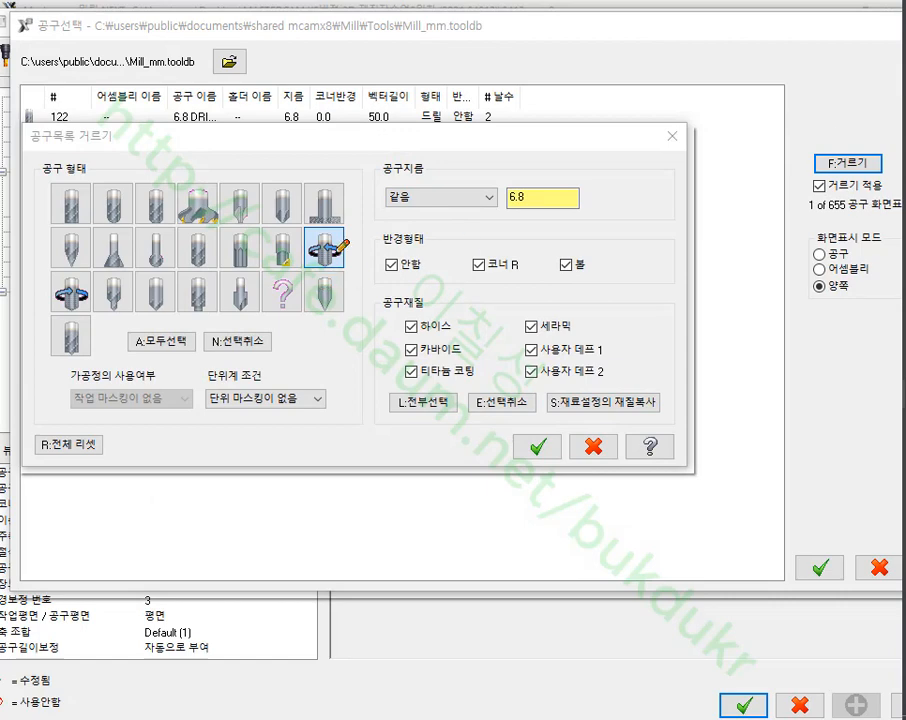
- Examine the right-hand and left-hand tap types in the tool filter, marking them RH with G84 and LH with G74
mouse_move(342, 266)
mouse_down()
mouse_move(319, 230)
mouse_move(347, 256)
mouse_up()
mouse_move(86, 280)
mouse_down()
mouse_move(58, 316)
mouse_move(84, 320)
mouse_up()
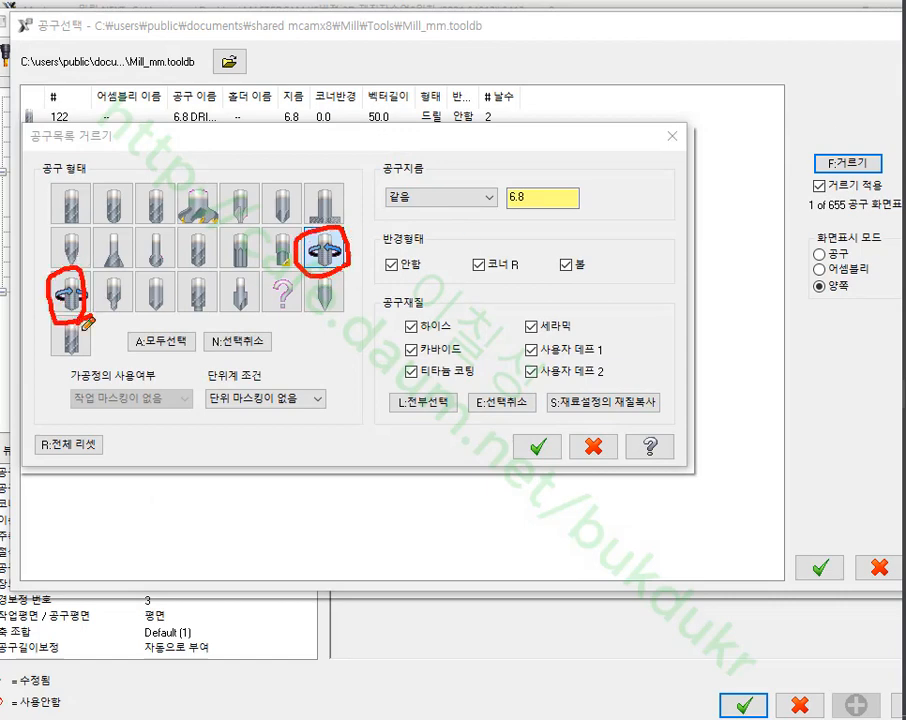
mouse_move(268, 126)
mouse_down()
mouse_move(268, 205)
mouse_move(272, 165)
mouse_move(297, 200)
mouse_up()
mouse_move(308, 155)
mouse_down()
mouse_move(308, 190)
mouse_move(330, 188)
mouse_up()
drag(308, 172, 330, 170)
mouse_move(106, 318)
mouse_down()
mouse_move(123, 357)
mouse_move(140, 355)
mouse_move(167, 377)
mouse_move(166, 358)
mouse_up()
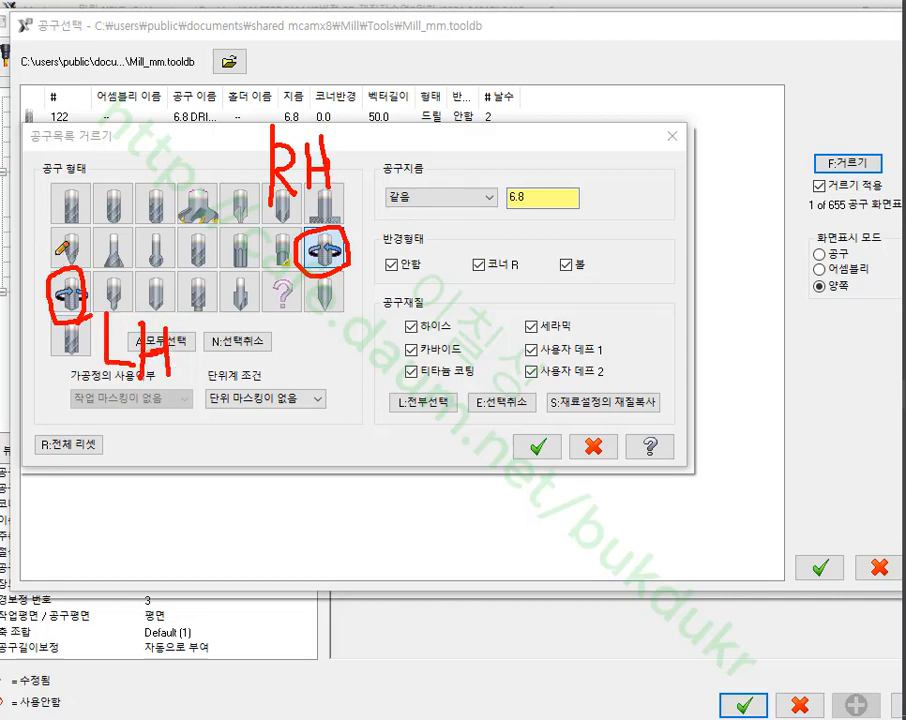
drag(40, 232, 74, 233)
drag(72, 350, 290, 433)
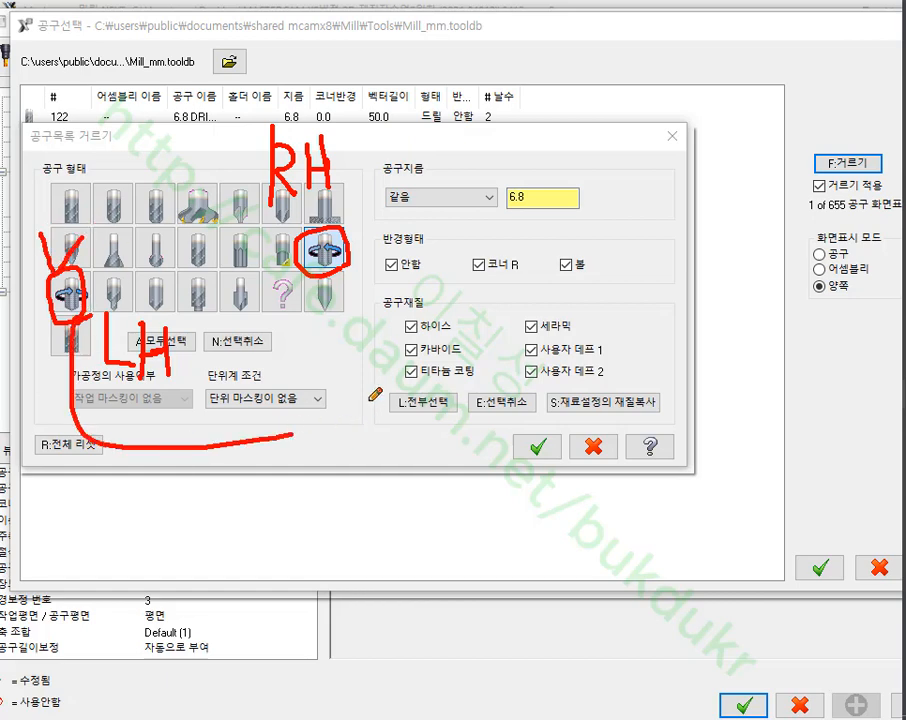
mouse_move(350, 418)
mouse_down()
mouse_move(345, 455)
mouse_move(375, 480)
mouse_up()
mouse_move(391, 411)
mouse_down()
mouse_move(414, 408)
mouse_move(406, 485)
mouse_up()
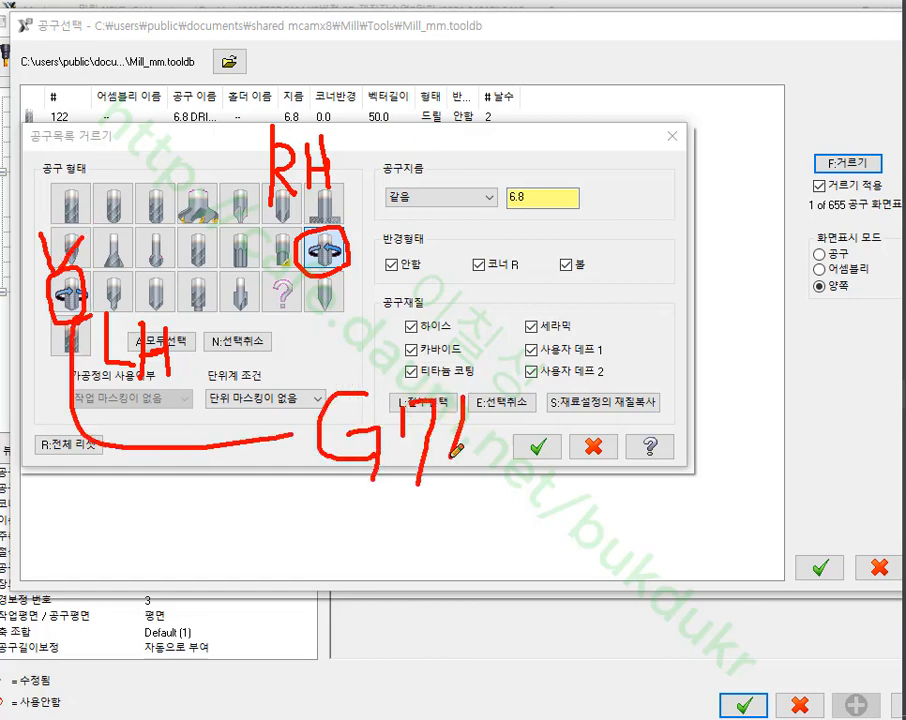
drag(468, 398, 500, 455)
drag(480, 412, 474, 484)
drag(300, 160, 482, 152)
mouse_move(560, 106)
mouse_down()
mouse_move(548, 167)
mouse_move(568, 142)
mouse_move(598, 190)
mouse_move(600, 105)
mouse_up()
mouse_move(700, 100)
mouse_down()
mouse_move(688, 155)
mouse_move(748, 140)
mouse_up()
drag(722, 95, 730, 190)
drag(296, 490, 532, 482)
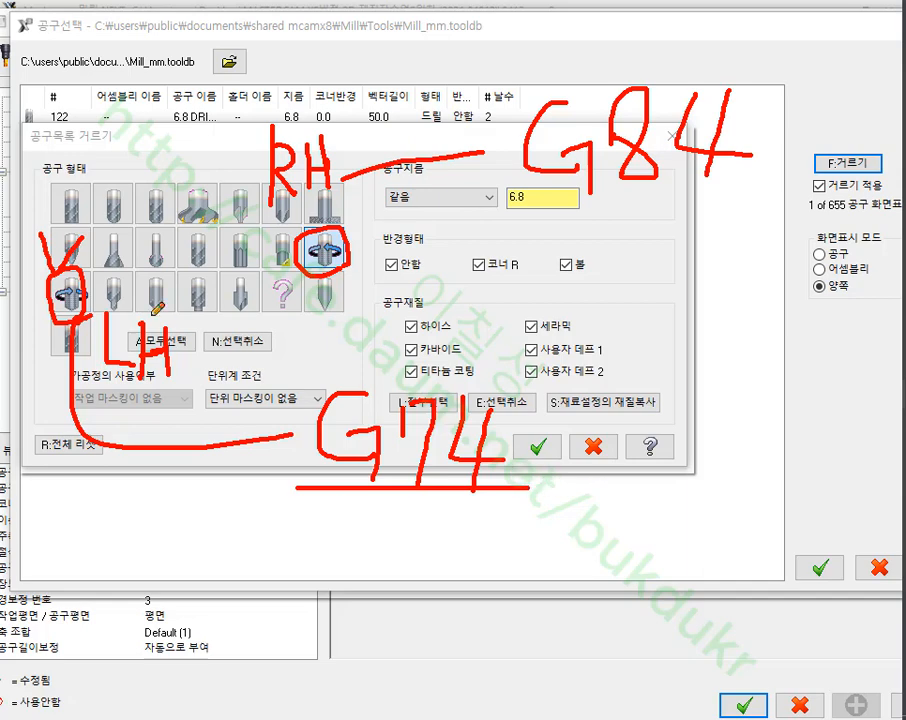
mouse_move(299, 488)
mouse_down()
mouse_move(302, 366)
mouse_move(528, 470)
mouse_move(530, 490)
mouse_up()
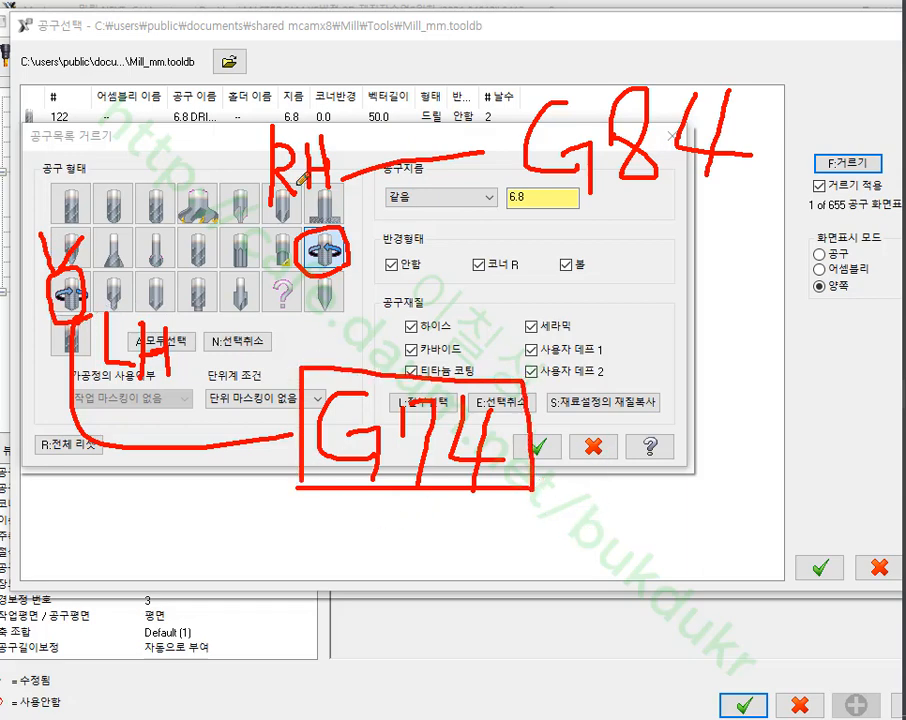
drag(220, 209, 358, 201)
drag(32, 261, 97, 235)
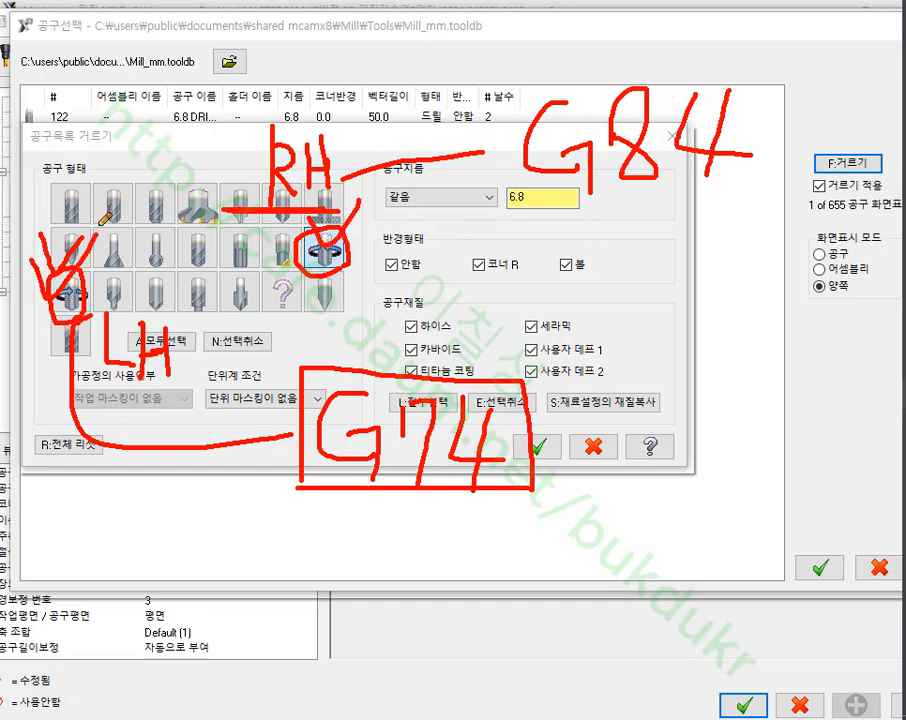
mouse_move(283, 500)
mouse_down()
mouse_move(370, 352)
mouse_move(292, 403)
mouse_up()
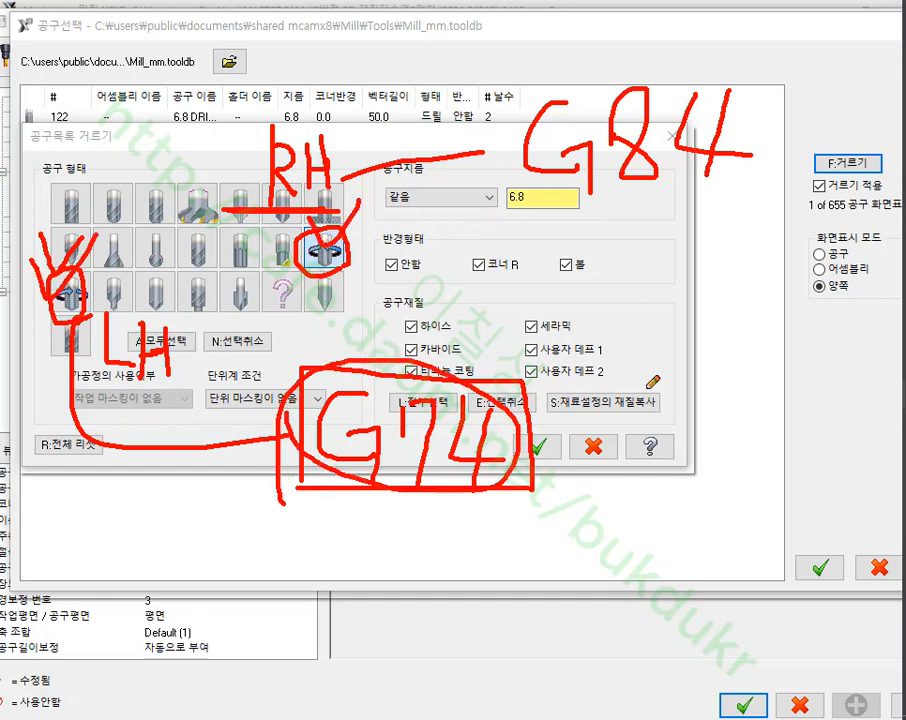
right_click(648, 385)
click(662, 513)
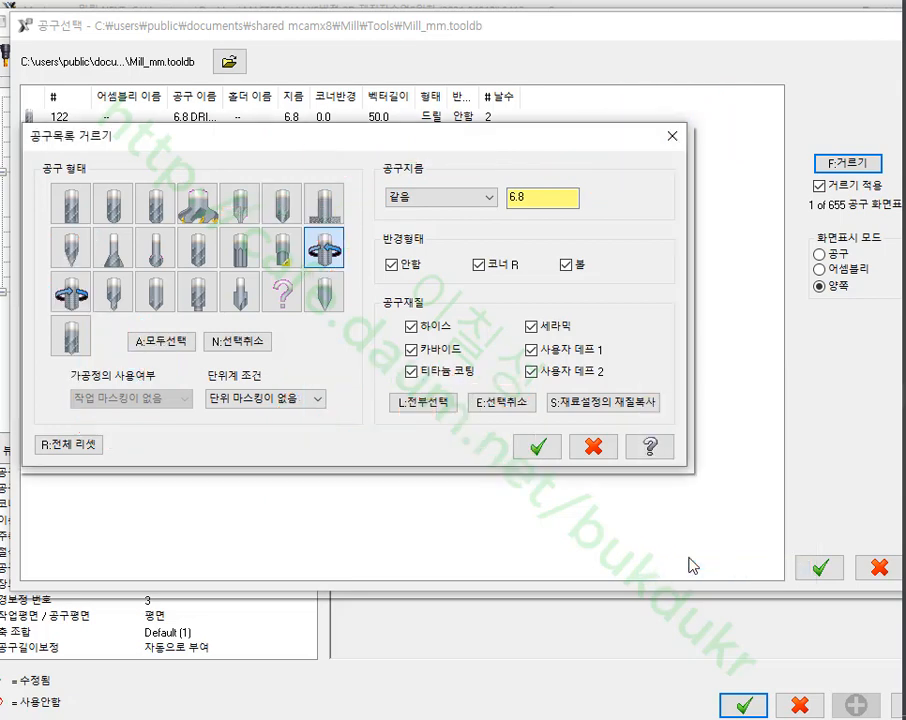
- Filter the tool library to a diameter of 8 and choose the 8.00-1.25 TAP RH tool for the operation
double_click(531, 196)
text(8)
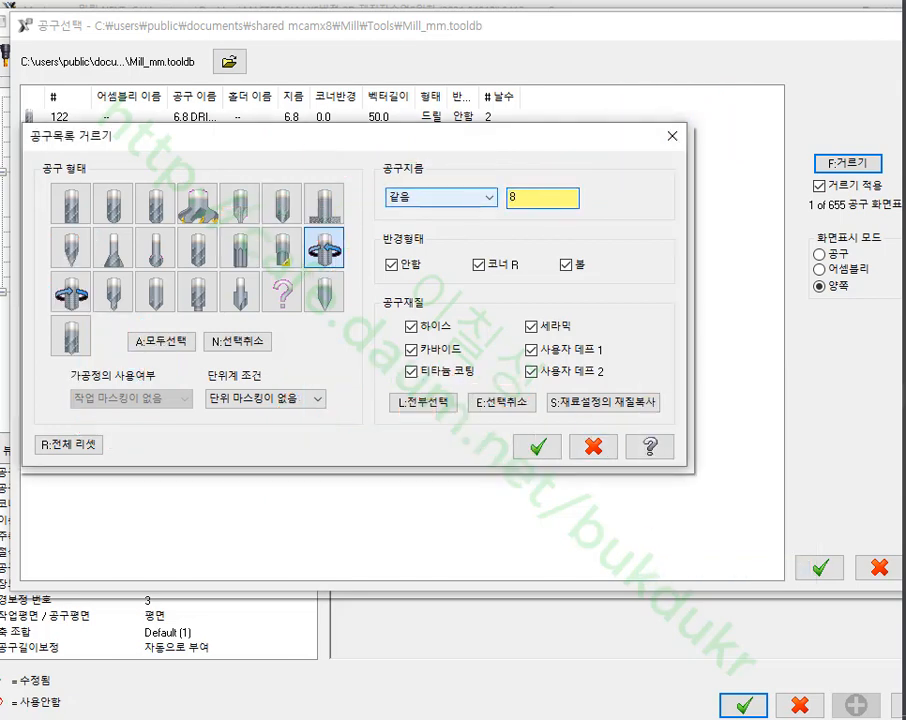
click(539, 447)
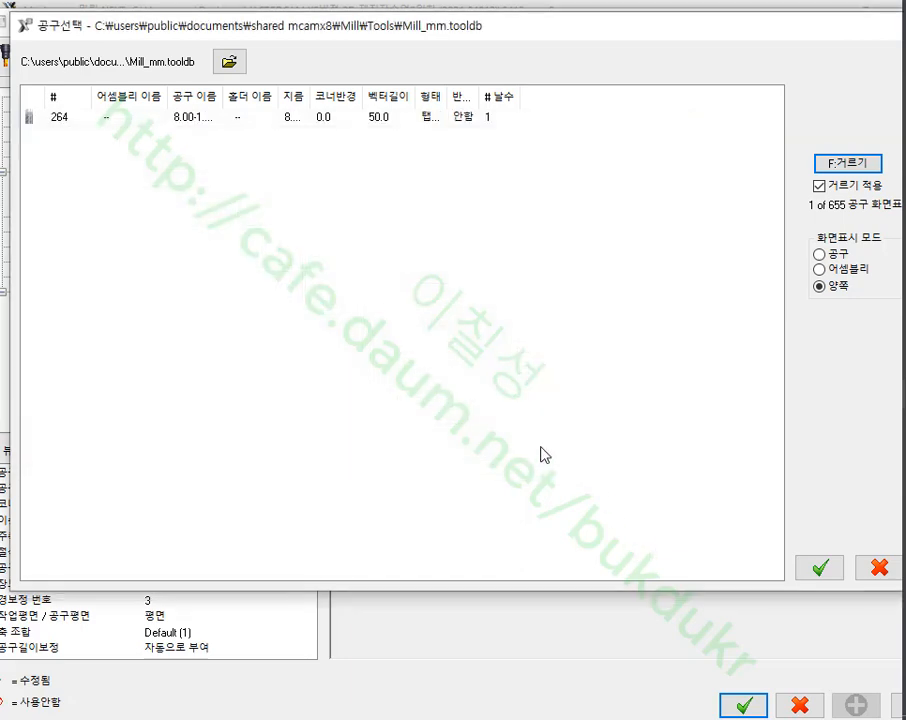
double_click(178, 120)
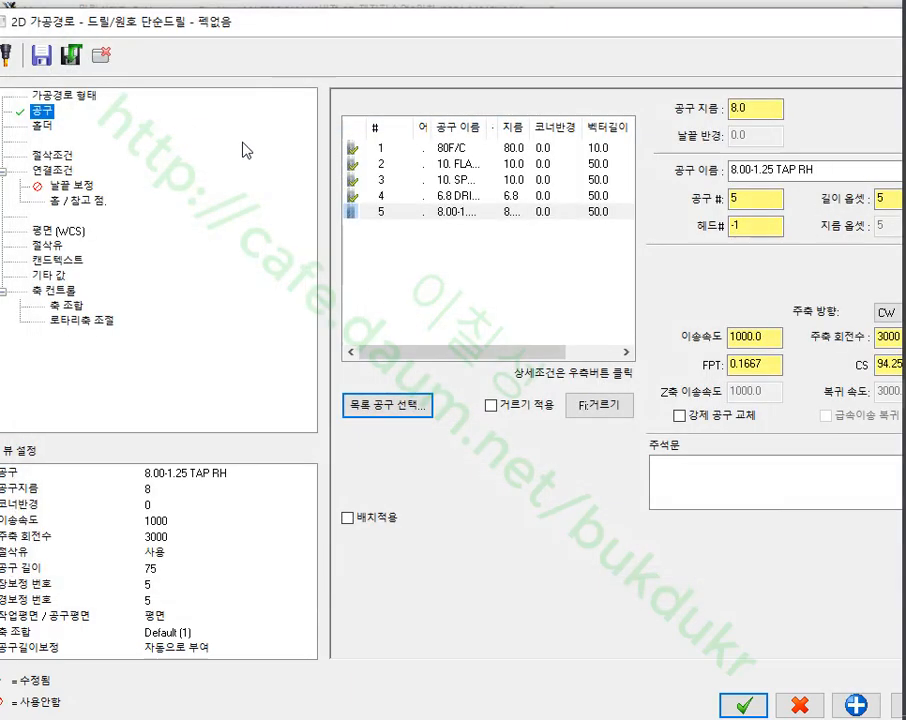
- Open the chosen tap's definition and examine its pitch, marking the pitch value
double_click(449, 212)
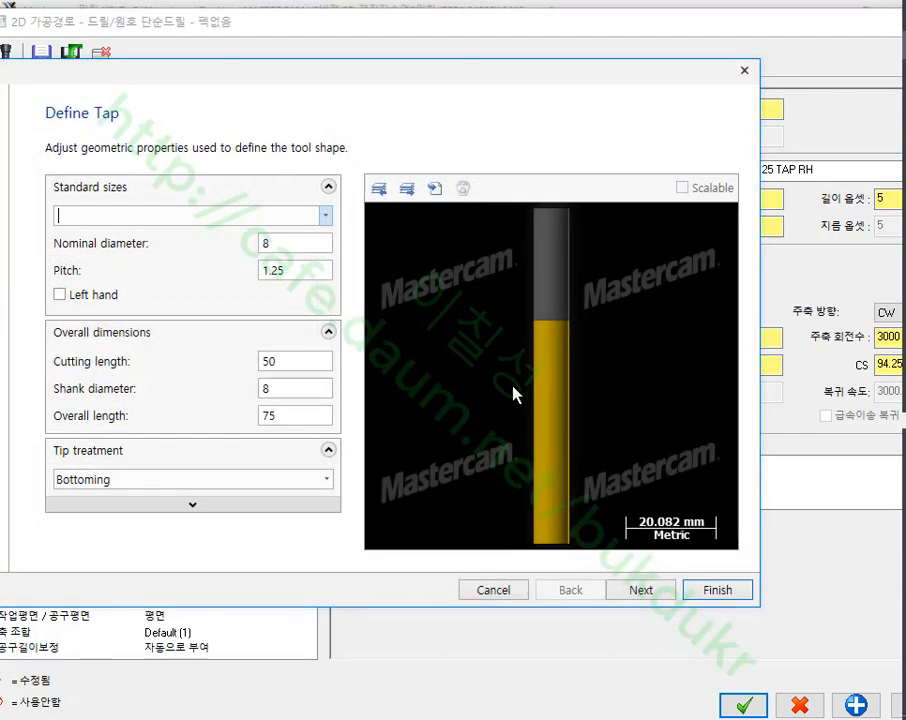
click(297, 274)
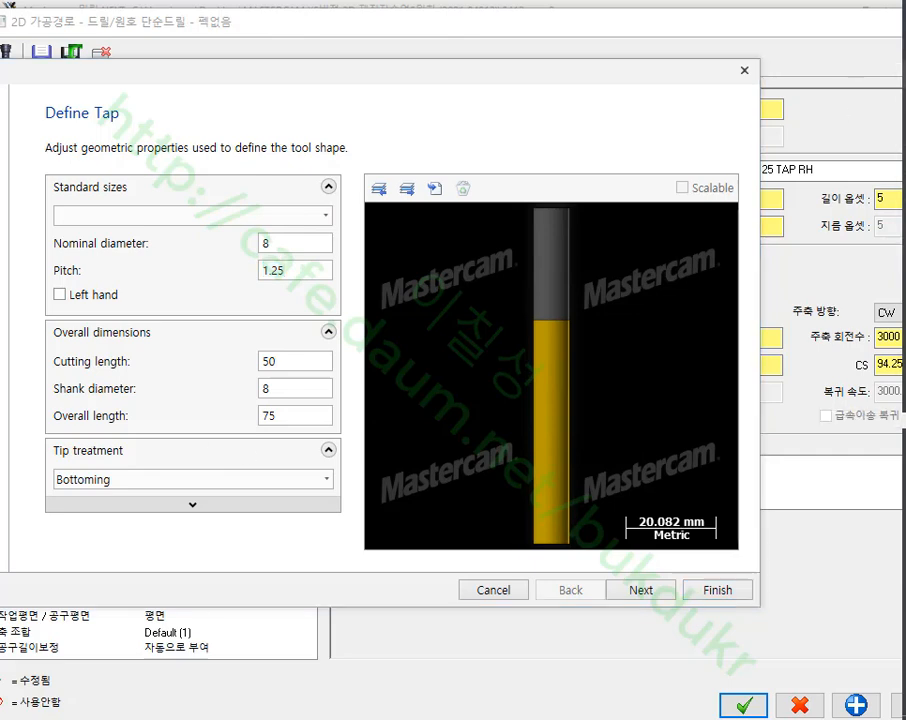
mouse_move(302, 288)
mouse_down()
mouse_move(252, 289)
mouse_move(566, 250)
mouse_move(276, 288)
mouse_up()
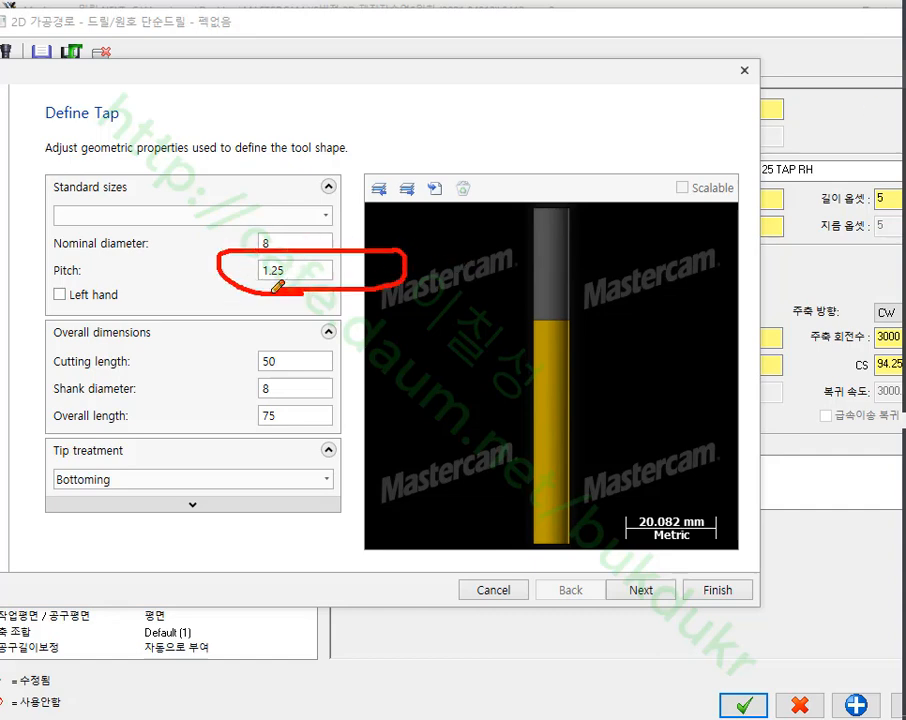
drag(27, 284, 104, 268)
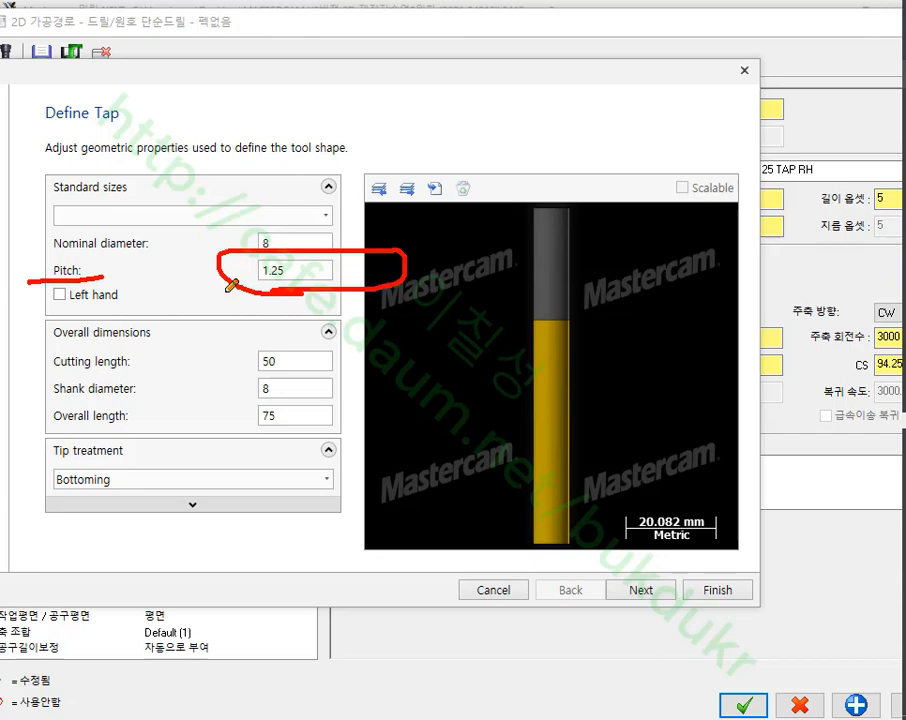
drag(169, 191, 218, 185)
mouse_move(183, 127)
mouse_down()
mouse_move(182, 202)
mouse_move(195, 262)
mouse_up()
drag(220, 180, 229, 236)
mouse_move(232, 152)
mouse_down()
mouse_move(248, 192)
mouse_move(298, 196)
mouse_move(150, 184)
mouse_move(293, 206)
mouse_up()
drag(173, 208, 196, 232)
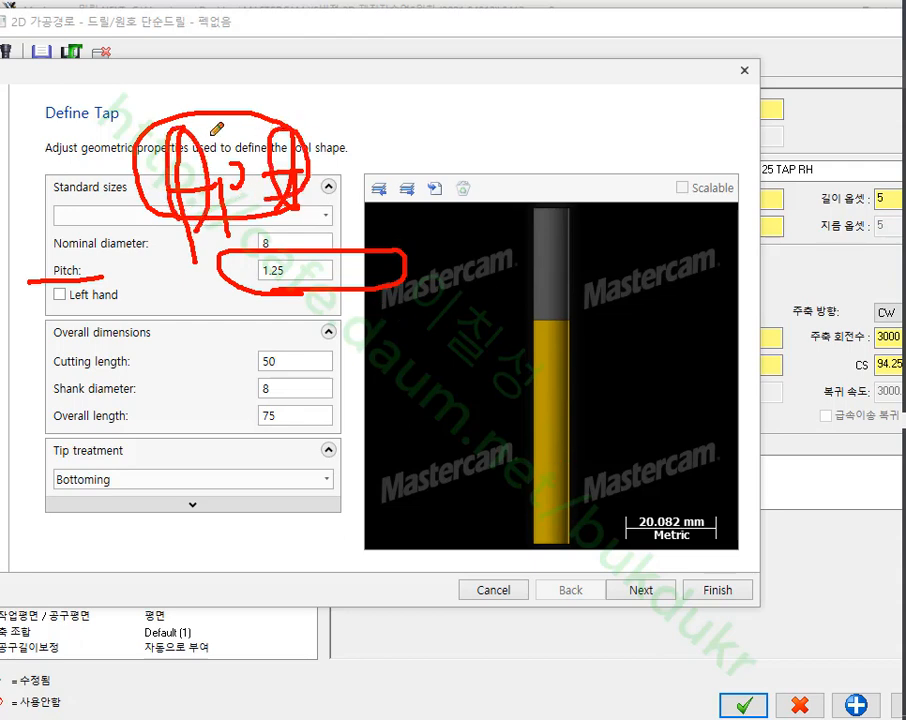
drag(212, 134, 222, 124)
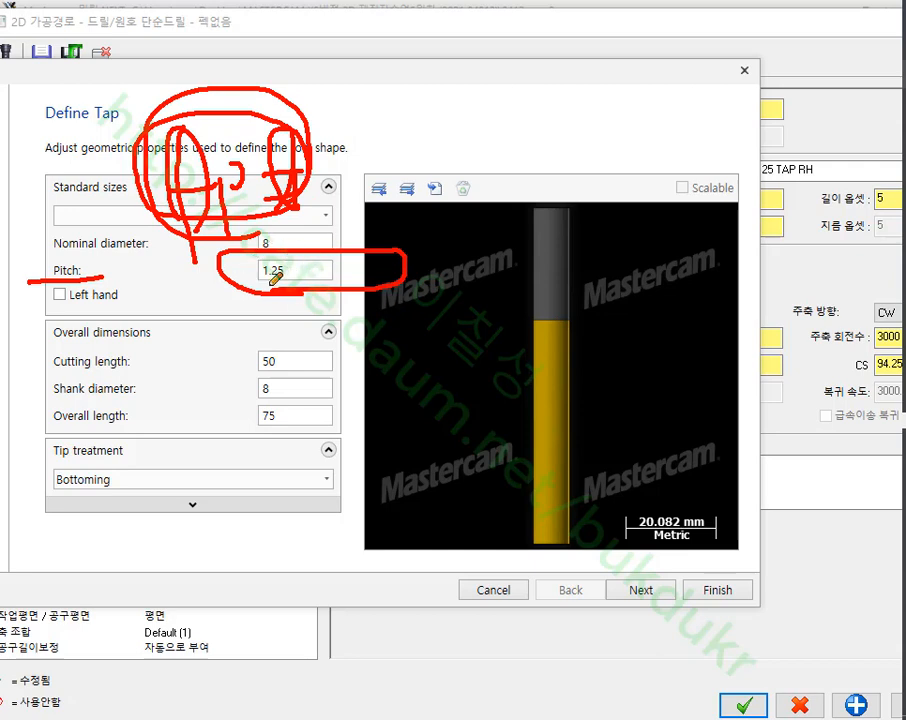
mouse_move(266, 285)
mouse_down()
mouse_move(260, 258)
mouse_move(290, 283)
mouse_move(270, 286)
mouse_up()
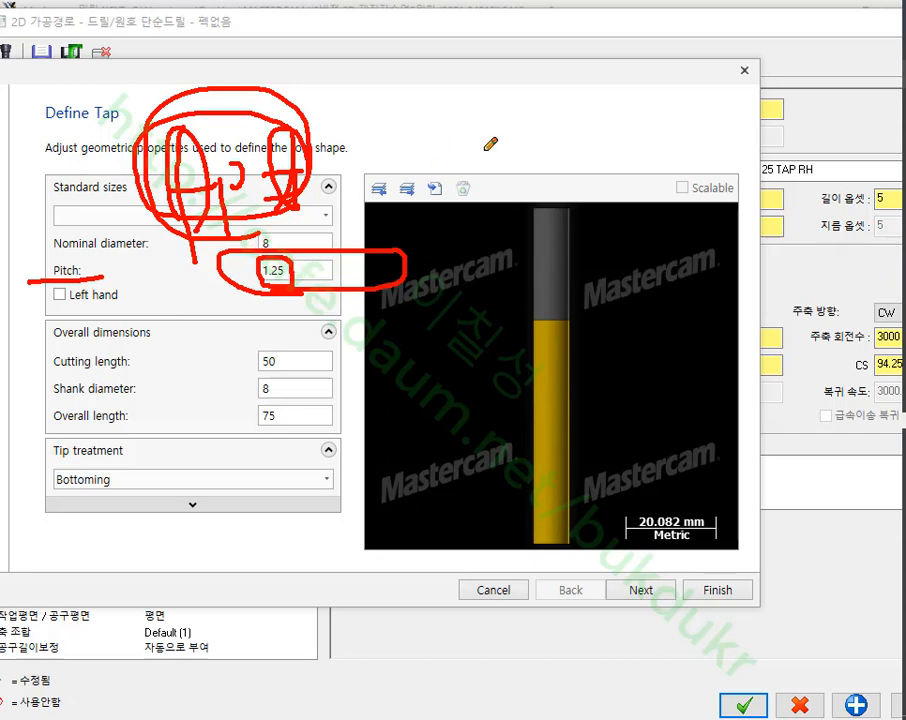
right_click(489, 130)
click(530, 328)
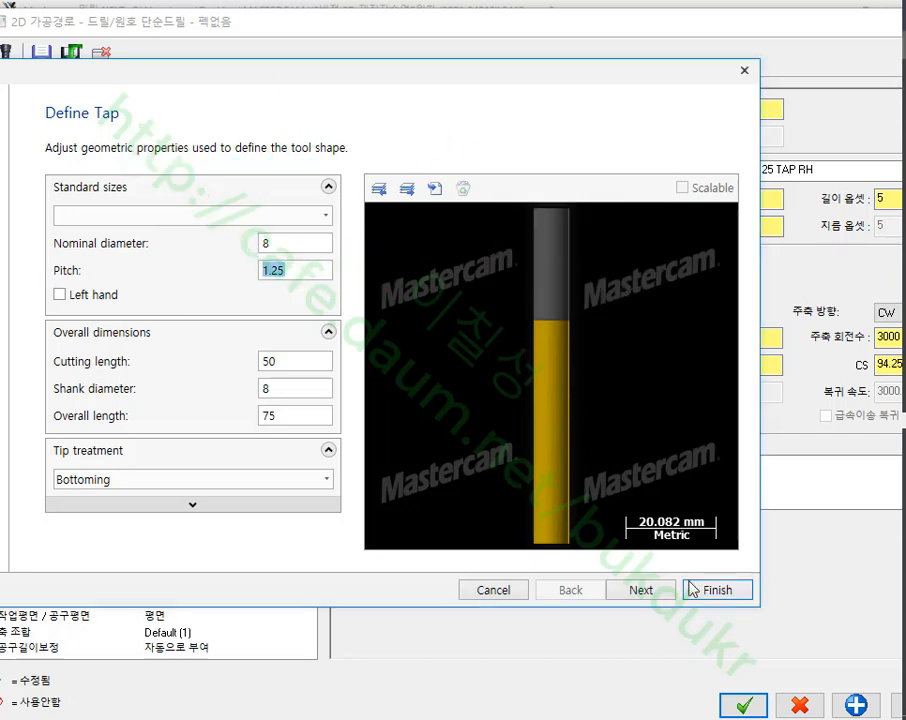
- Review the tap's miscellaneous properties and name, and finish the tool definition
click(641, 590)
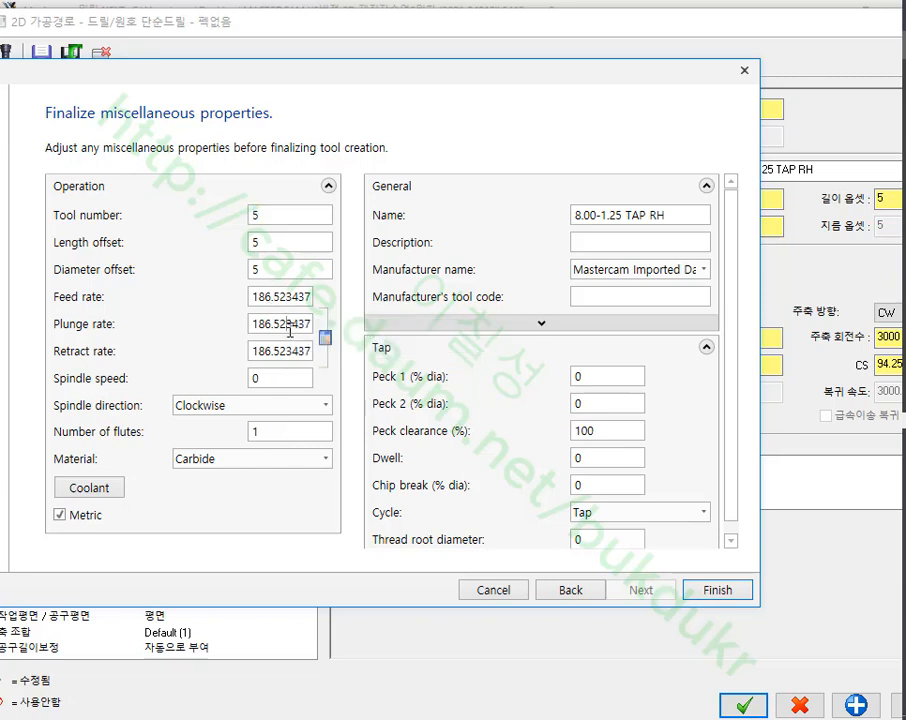
click(680, 212)
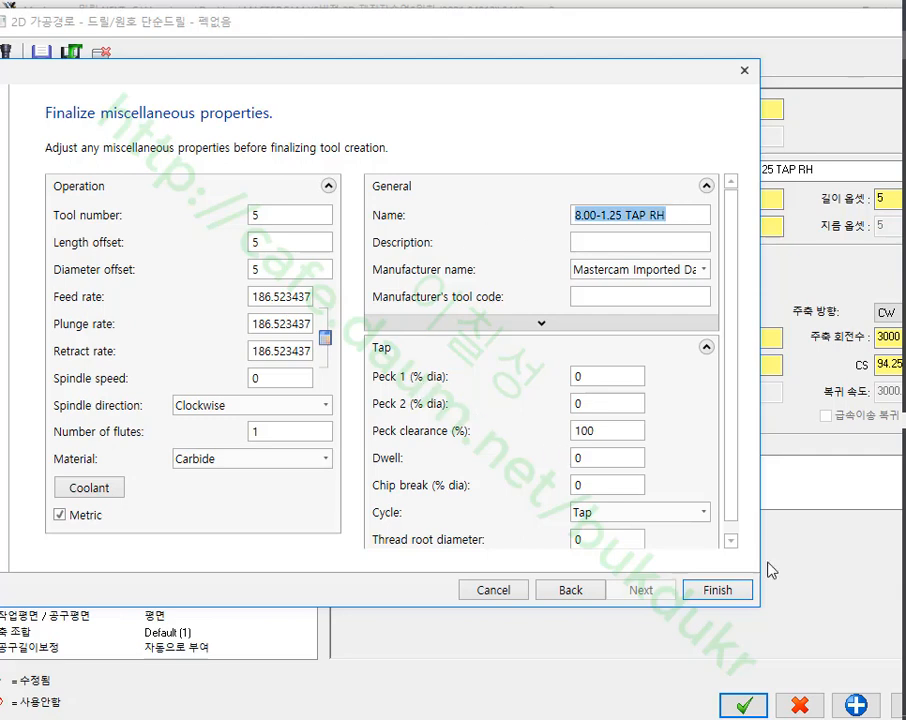
click(730, 594)
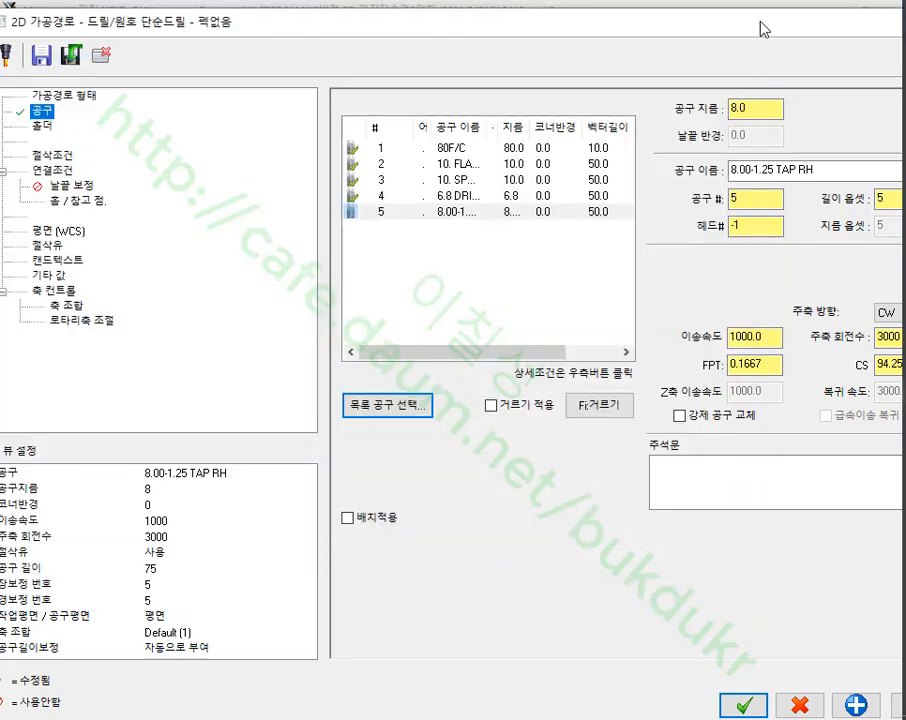
- Set the tap's cutting speed (CS) to 10
drag(763, 30, 424, 44)
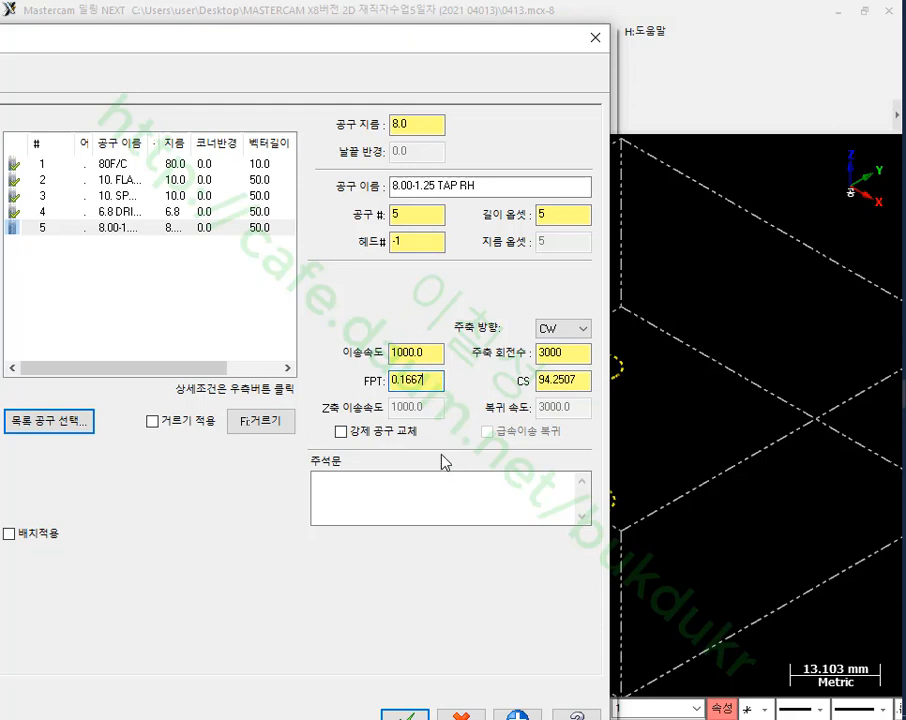
double_click(417, 381)
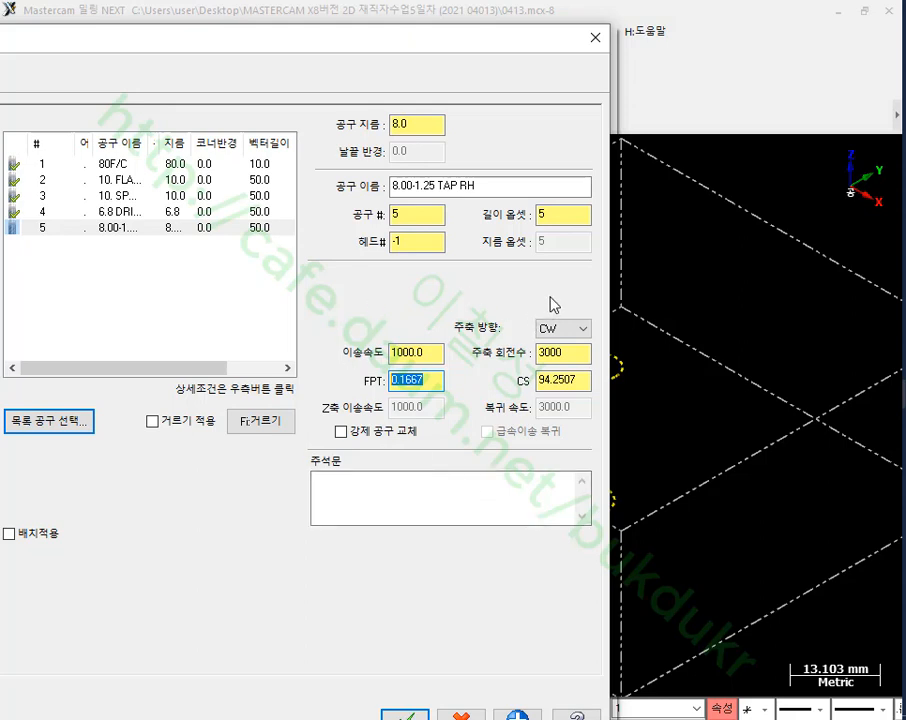
drag(585, 380, 484, 374)
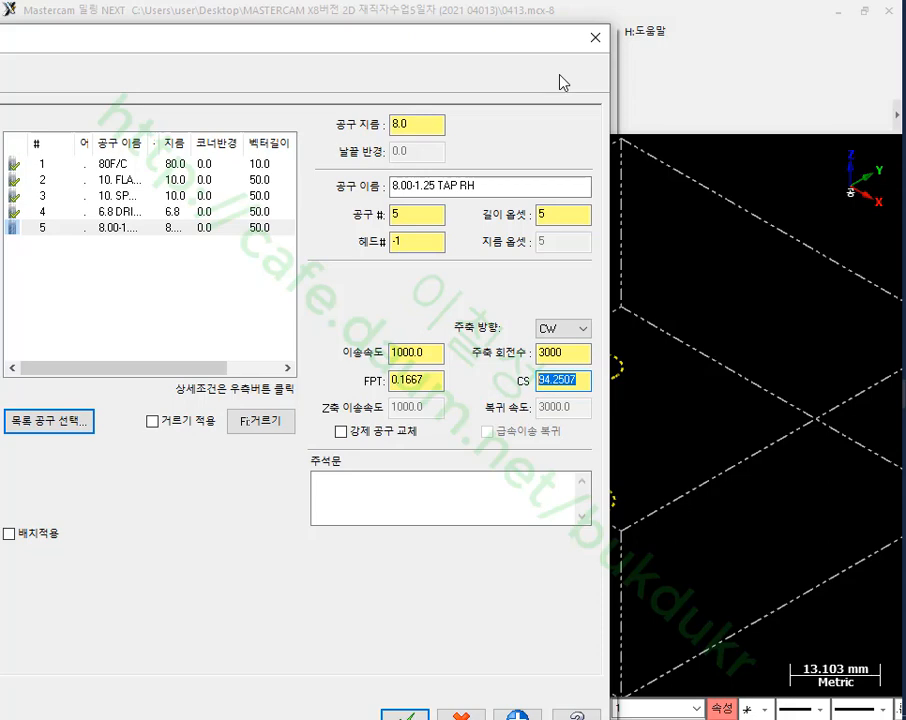
text(10)
key(Return)
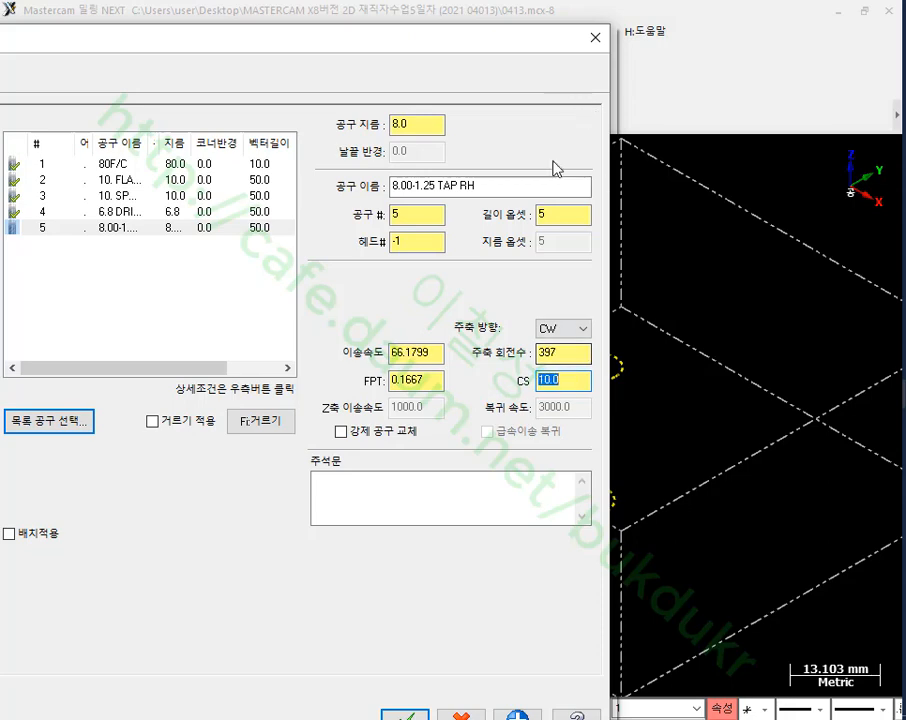
- Enter a new feed per tooth (FPT) for the 8.00-1.25 tap
drag(470, 40, 724, 40)
click(378, 240)
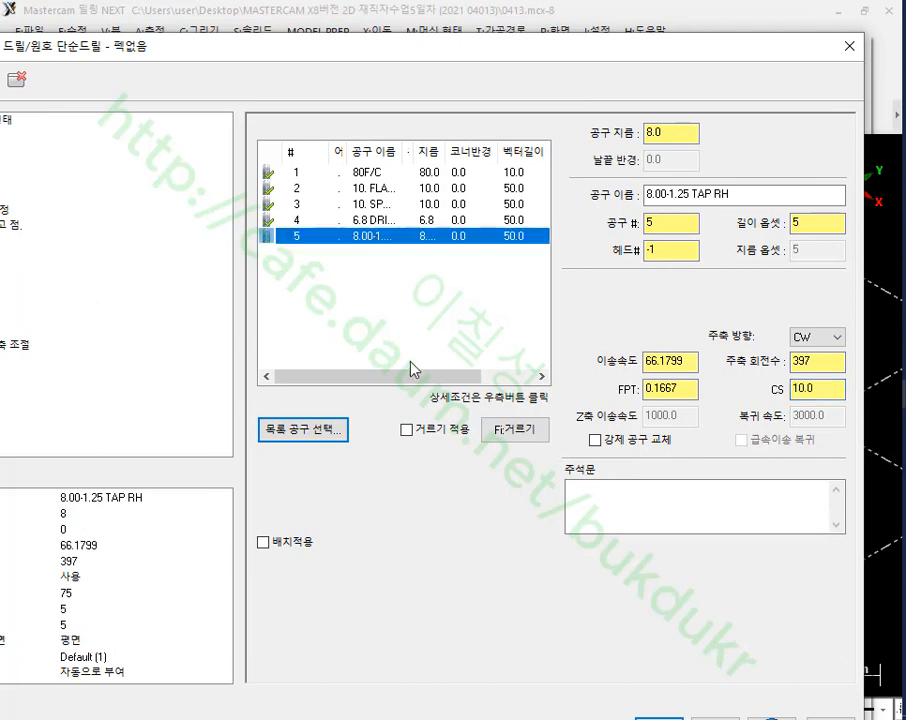
click(806, 389)
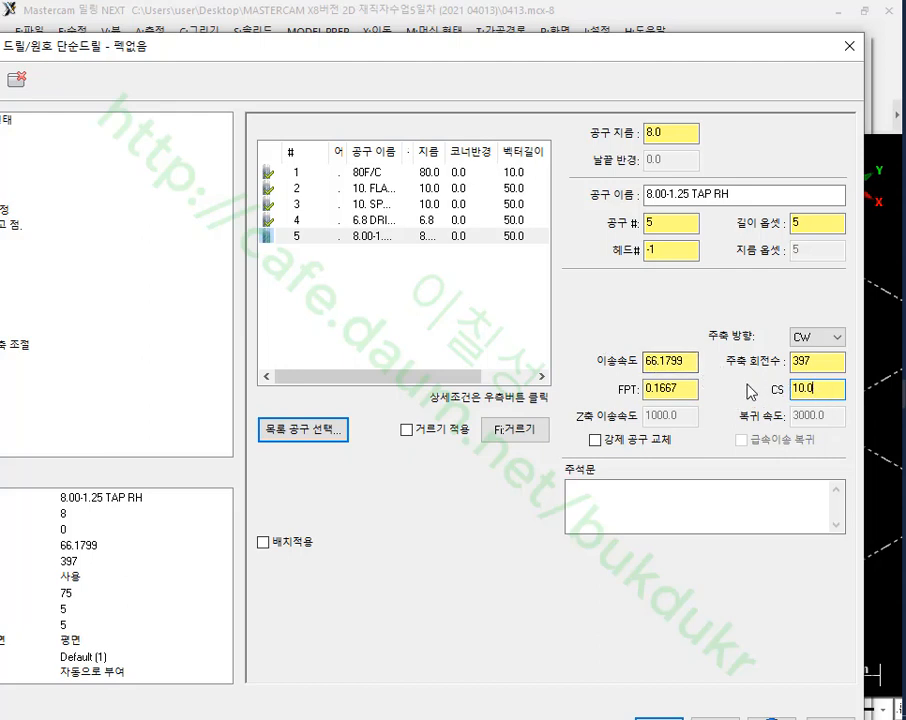
double_click(685, 386)
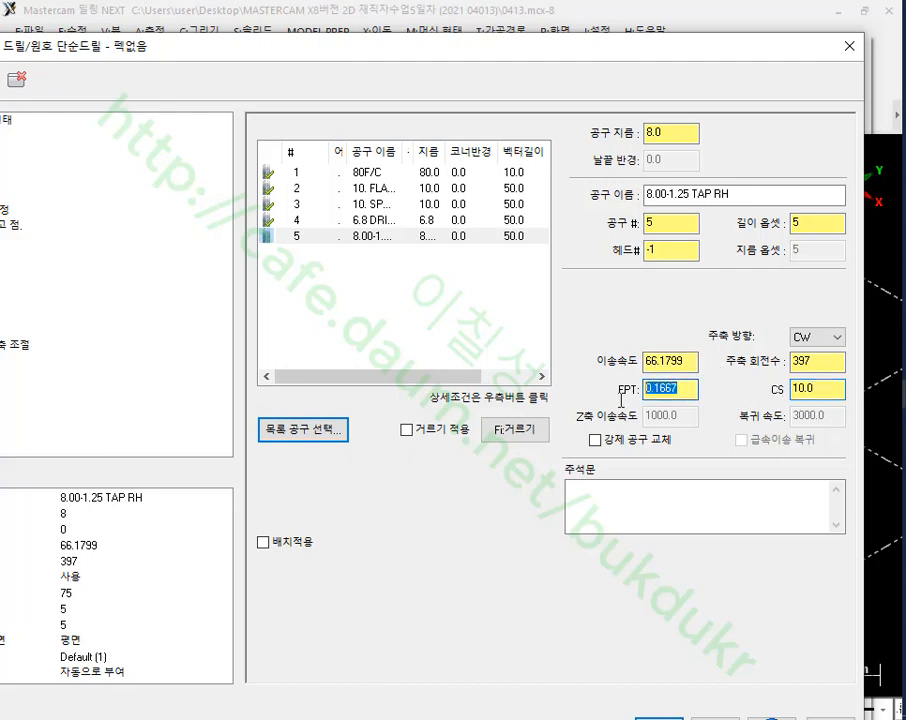
text(1)
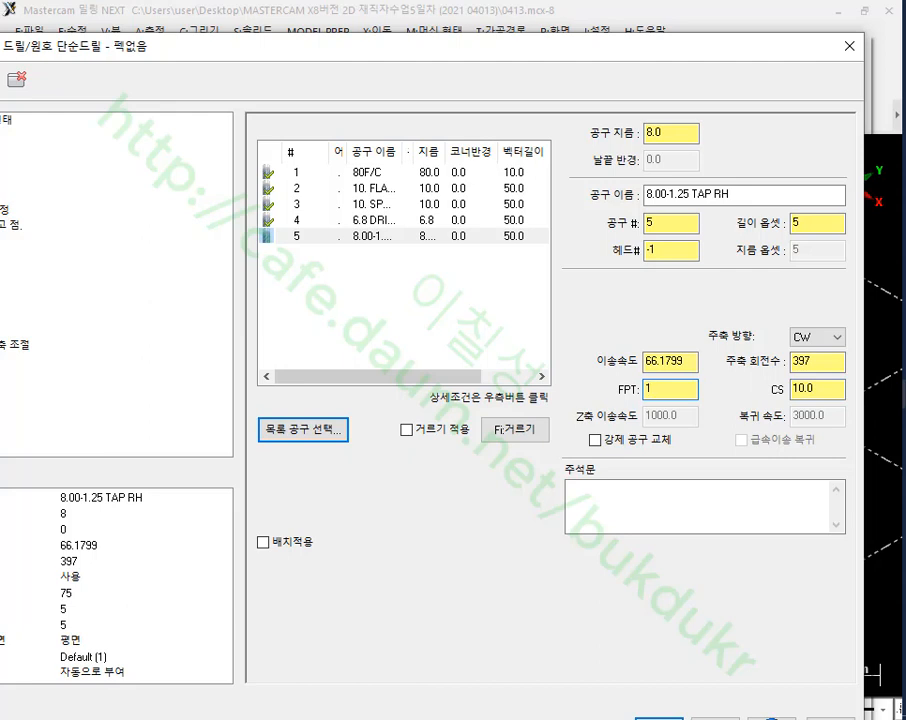
- Set the M8 tap's feed per tooth to 1.25 and its spindle speed to 400
text(.25)
key(Return)
click(837, 389)
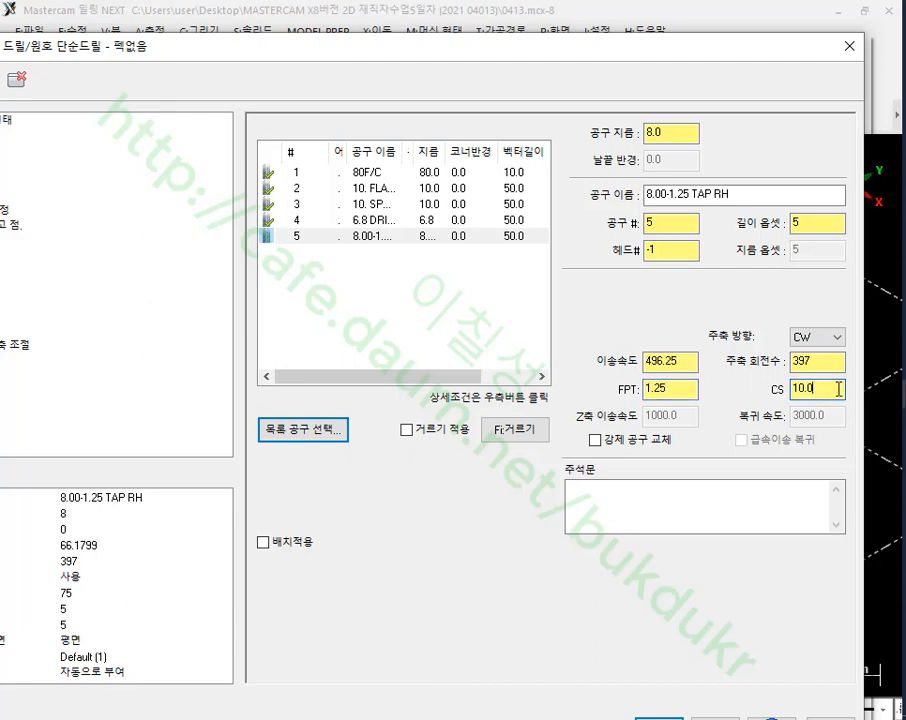
drag(828, 363, 757, 366)
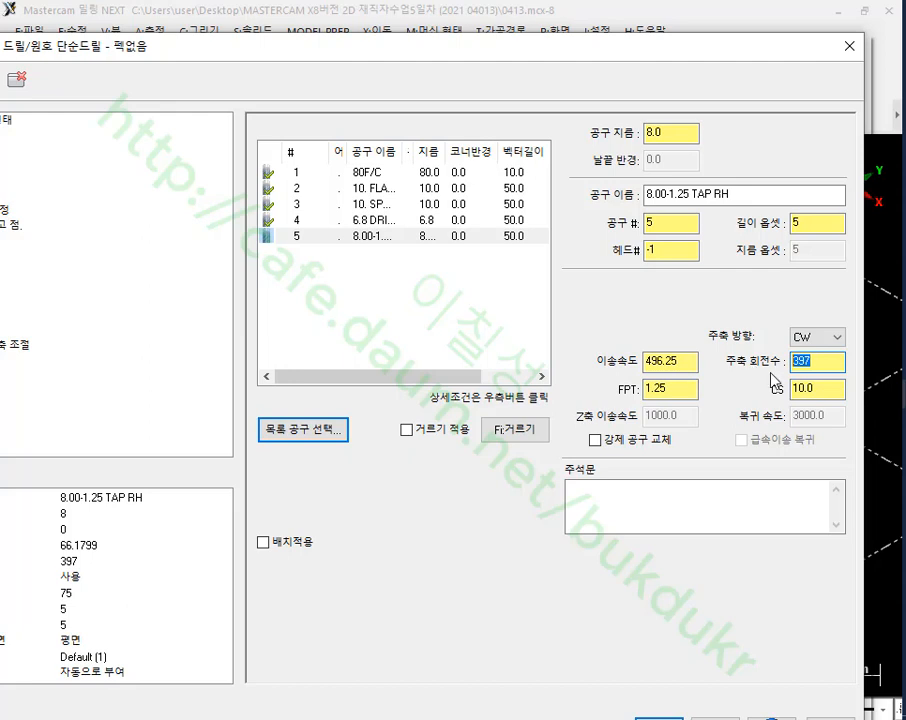
text(400)
key(Return)
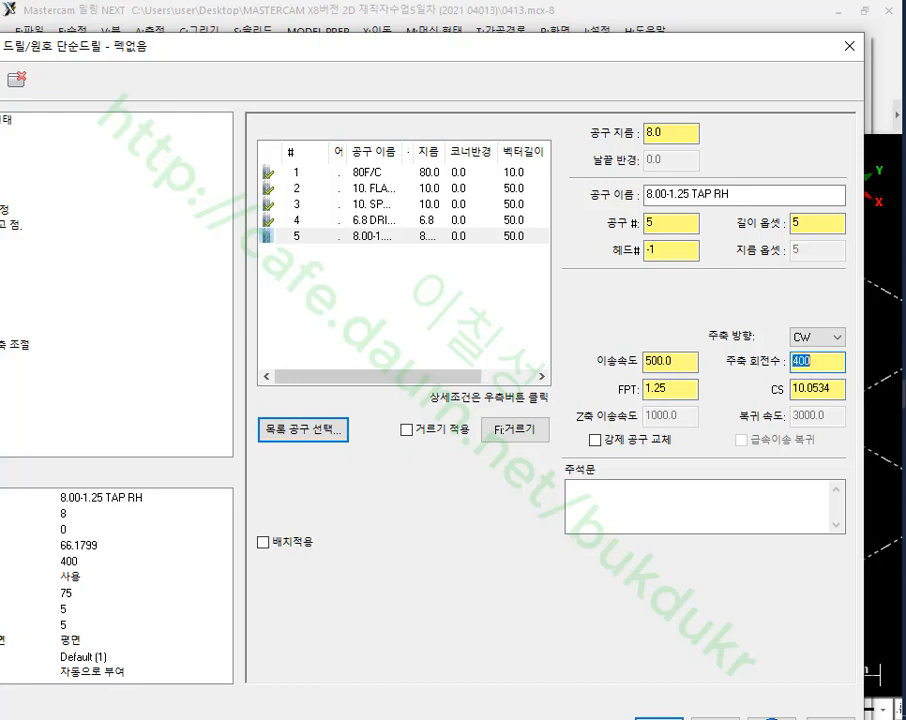
click(831, 361)
double_click(803, 390)
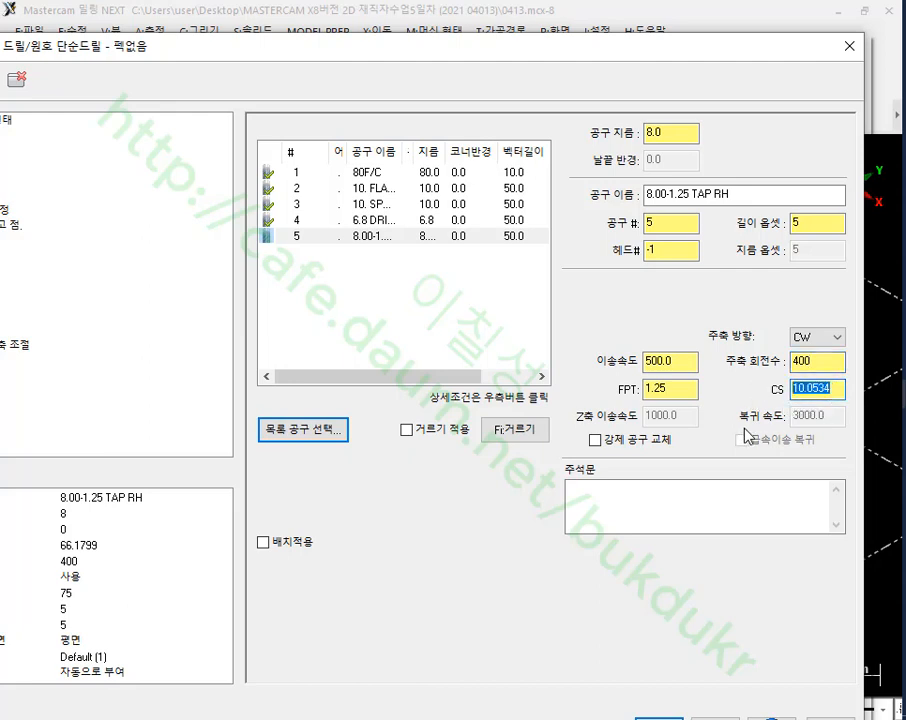
click(826, 361)
double_click(826, 361)
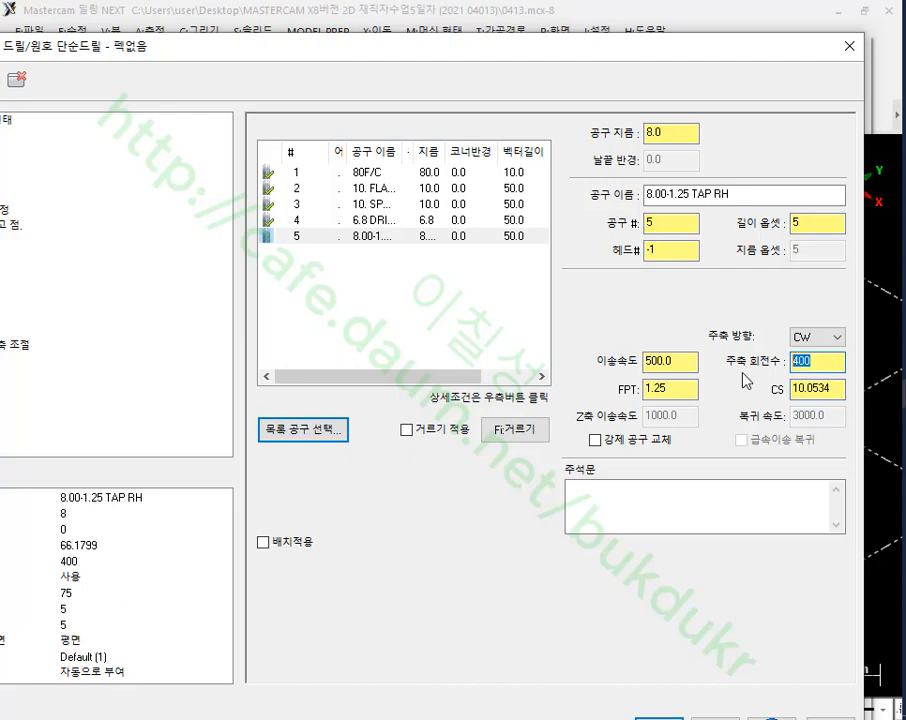
double_click(682, 389)
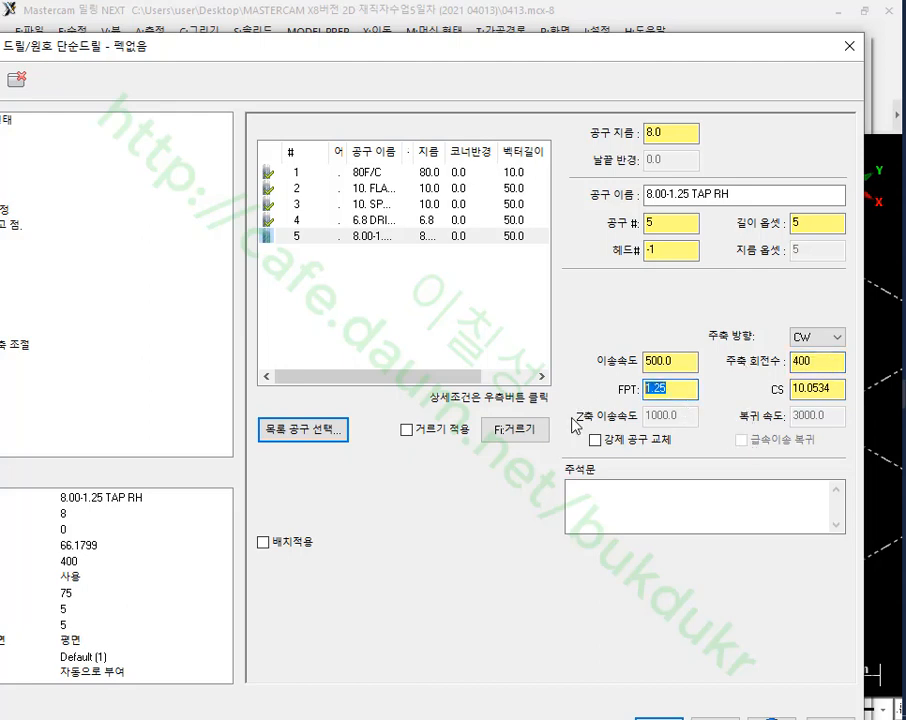
- Review the 8.00-1.25 tap's definition, checking its number of flutes, and close the tool definition
double_click(346, 240)
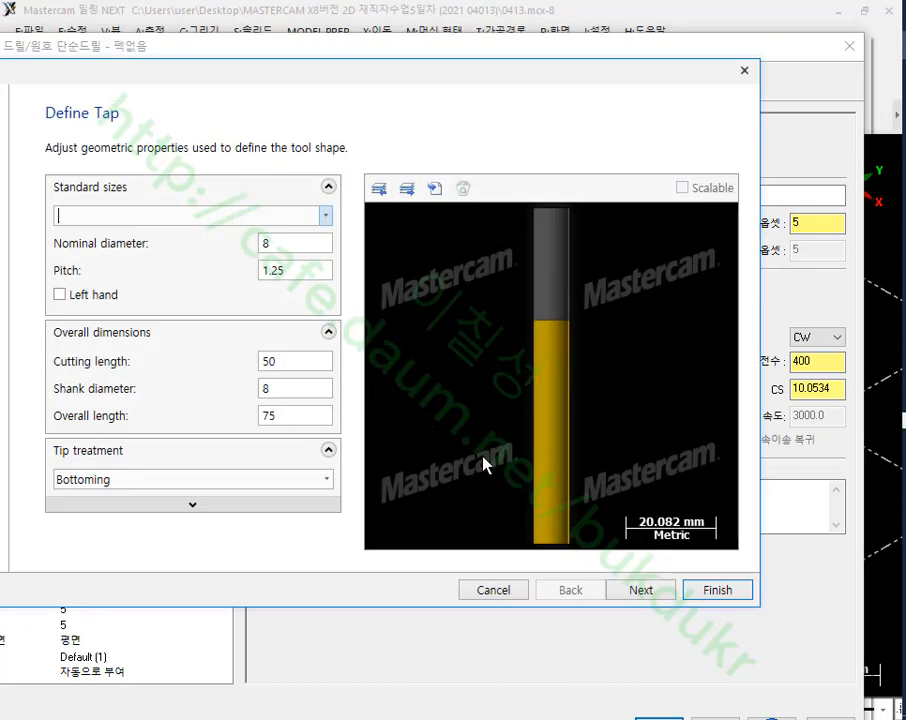
click(655, 591)
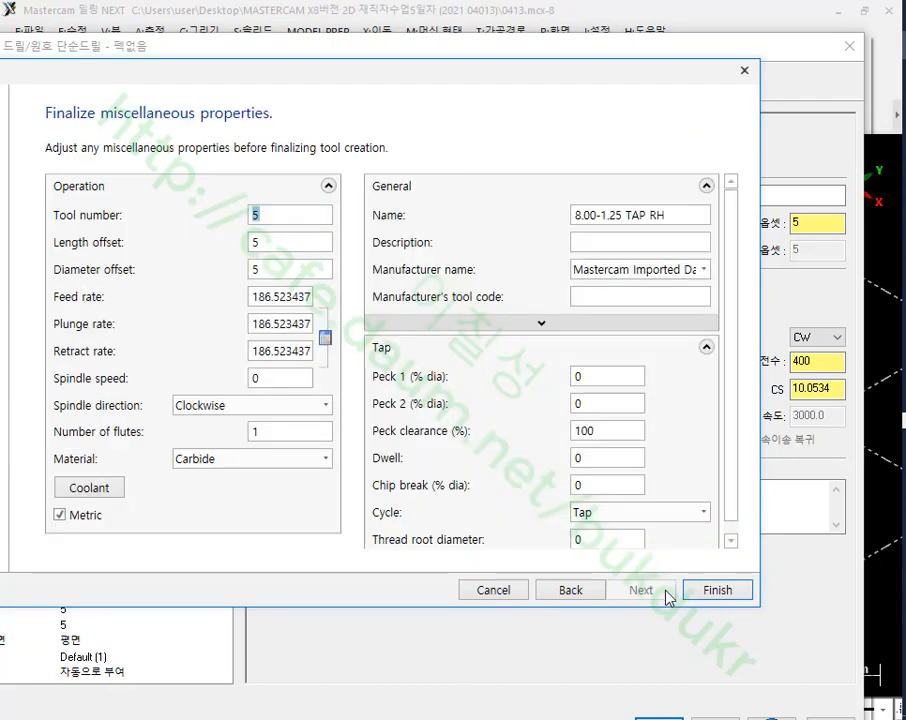
double_click(280, 428)
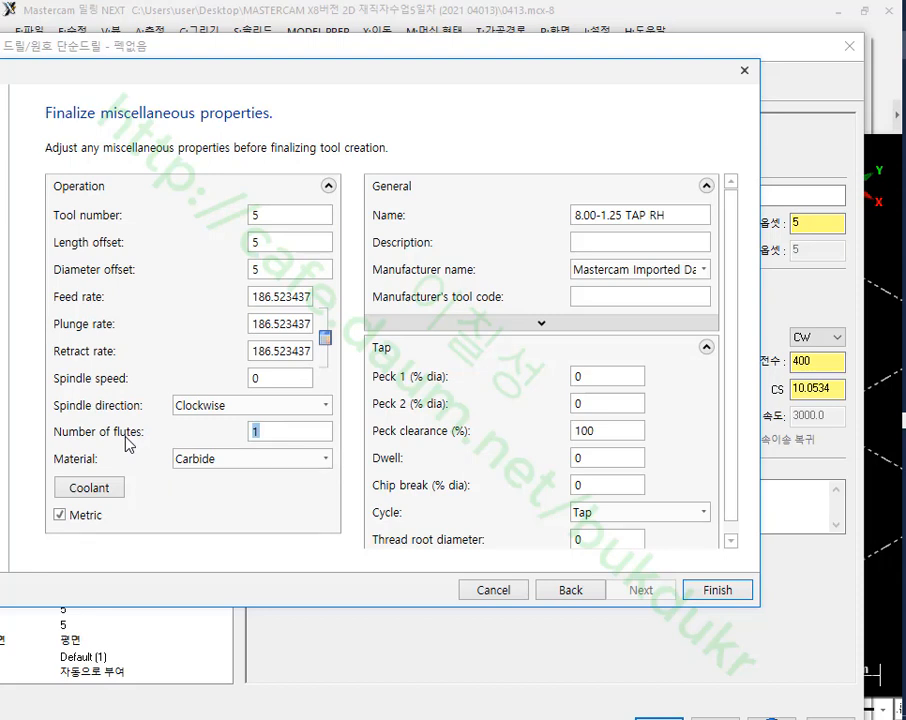
click(904, 280)
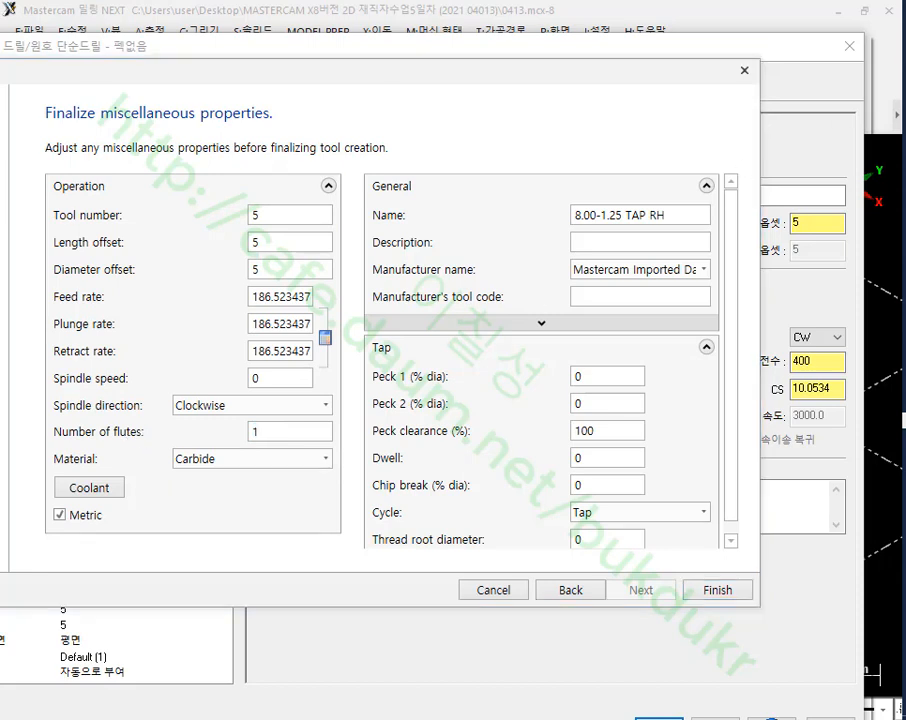
mouse_move(355, 449)
mouse_down()
mouse_move(12, 455)
mouse_move(182, 400)
mouse_move(372, 445)
mouse_move(345, 458)
mouse_up()
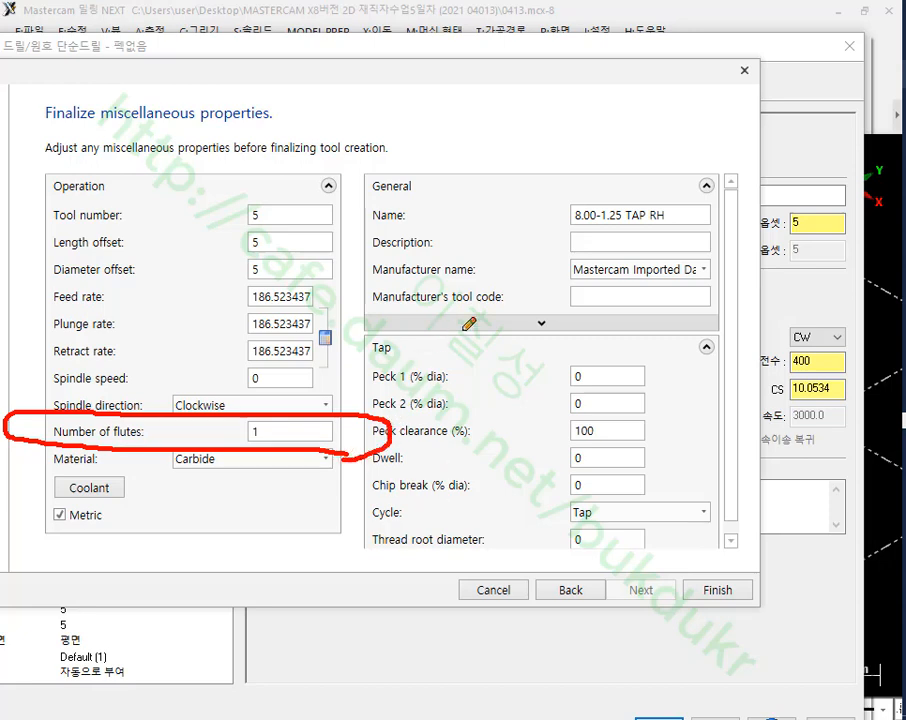
right_click(490, 322)
click(552, 527)
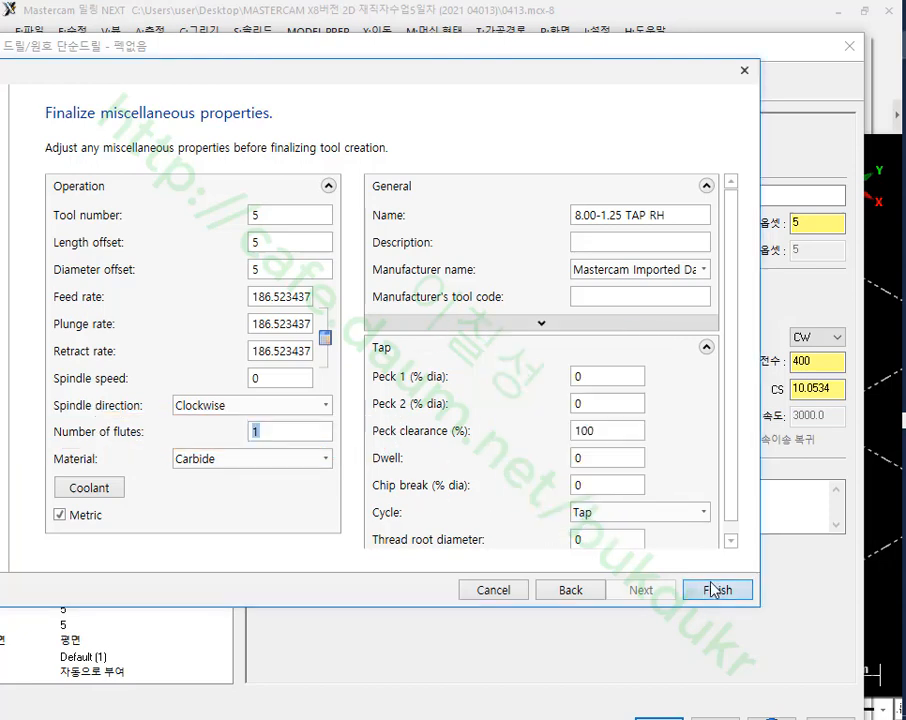
click(712, 588)
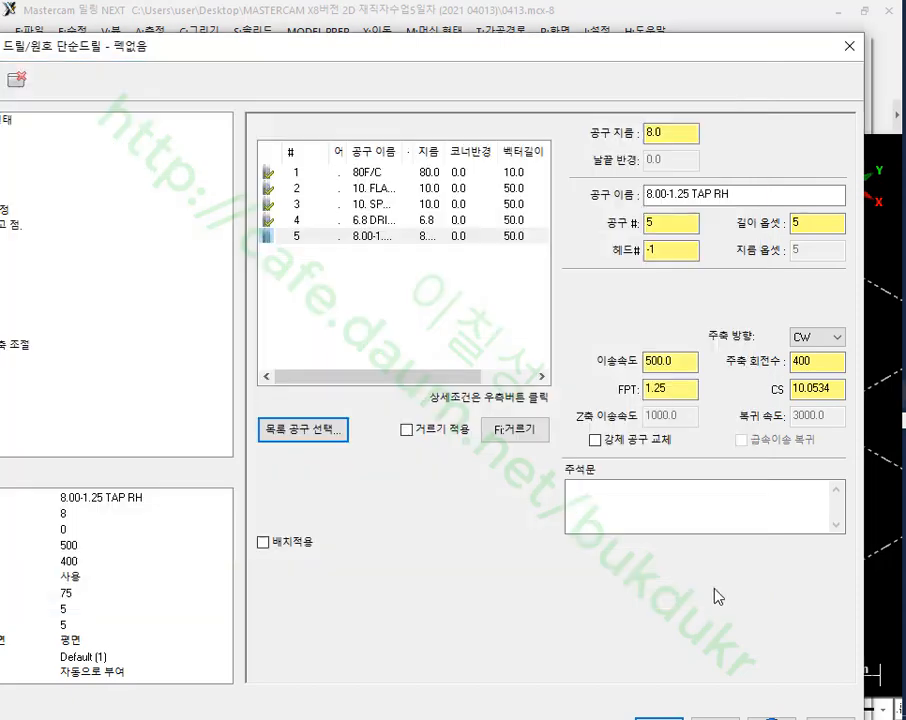
drag(679, 389, 641, 391)
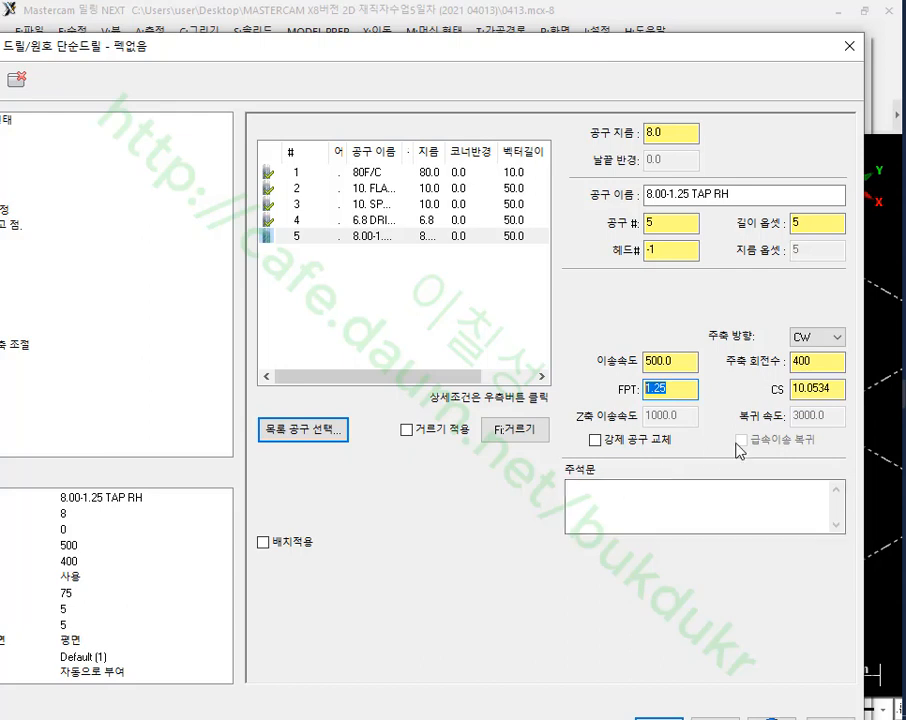
click(831, 362)
drag(831, 362, 622, 385)
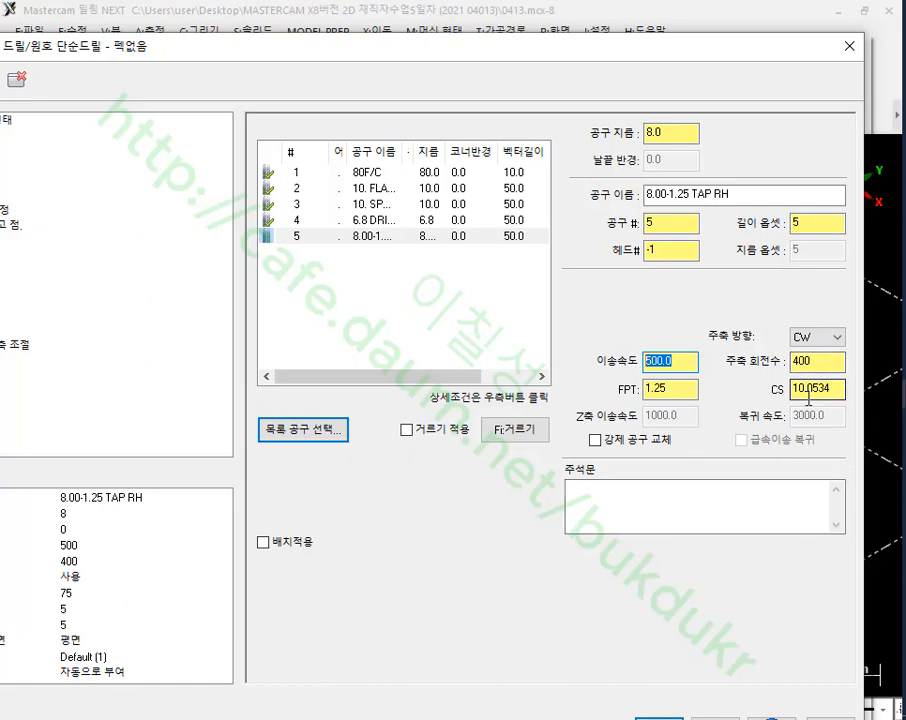
- Change the drilling cycle in the cut parameters to Rigid Tapping Cycle
drag(304, 54, 548, 35)
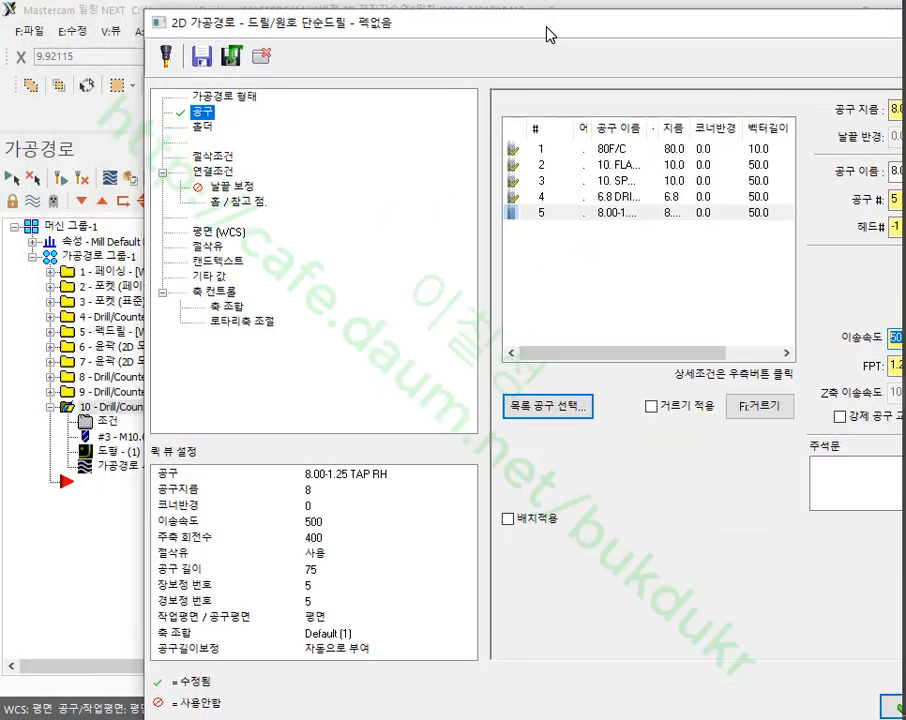
click(228, 158)
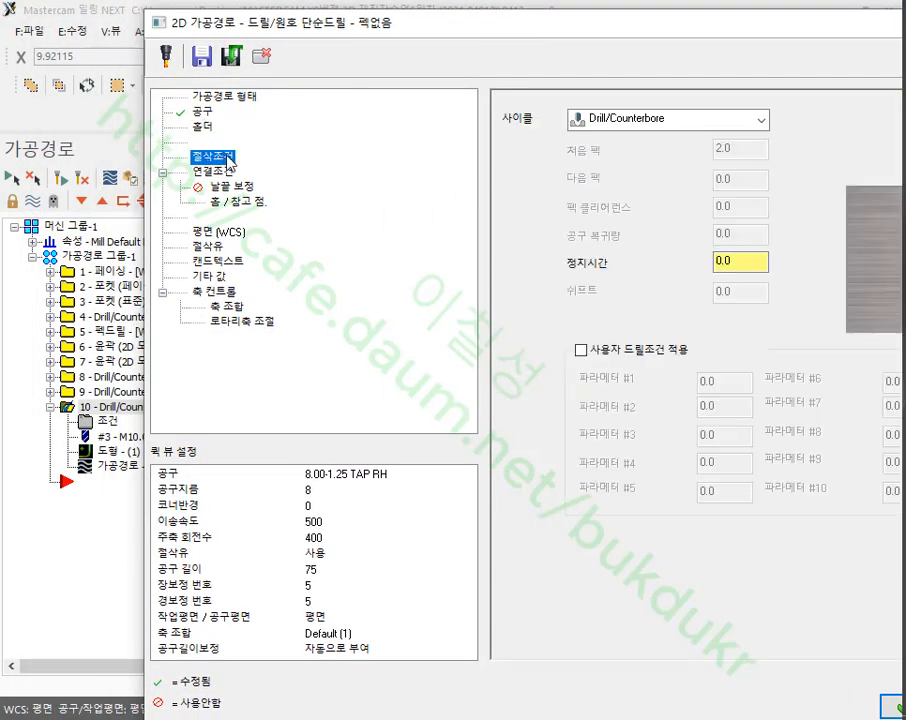
drag(708, 30, 398, 46)
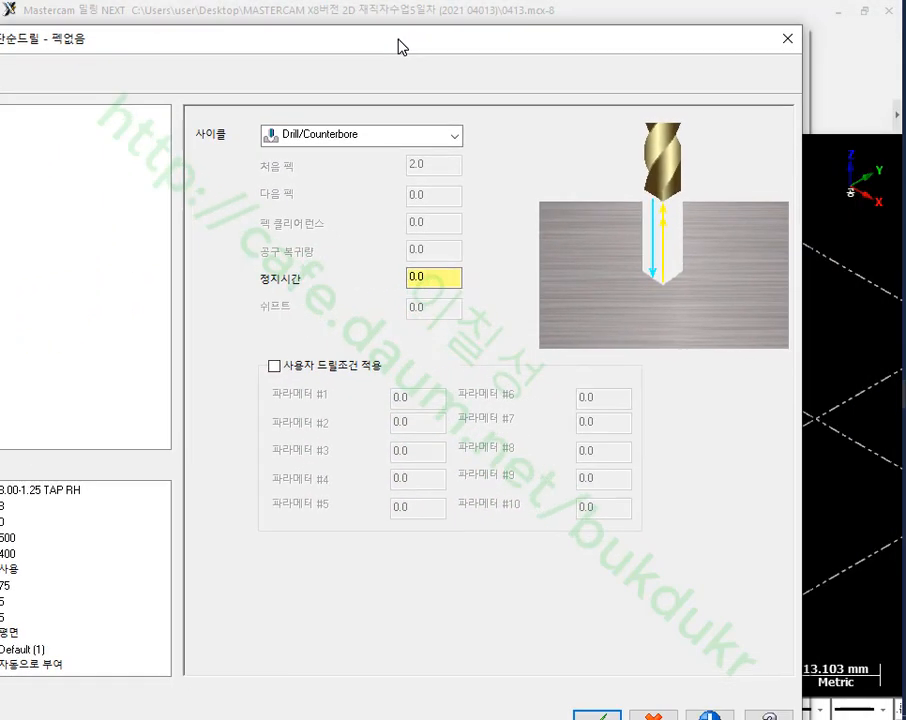
click(434, 134)
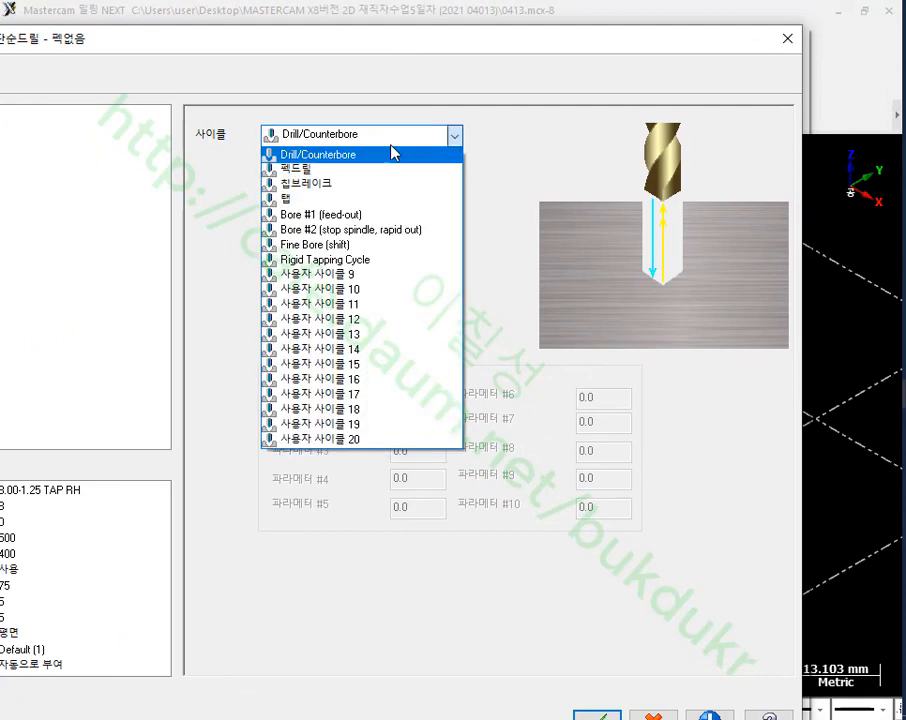
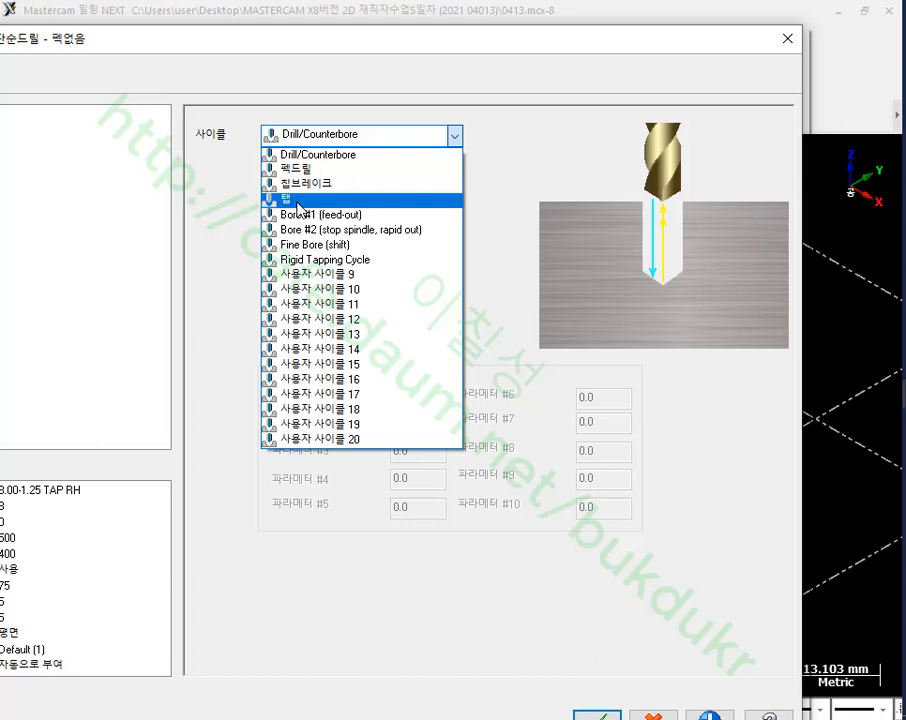
click(306, 260)
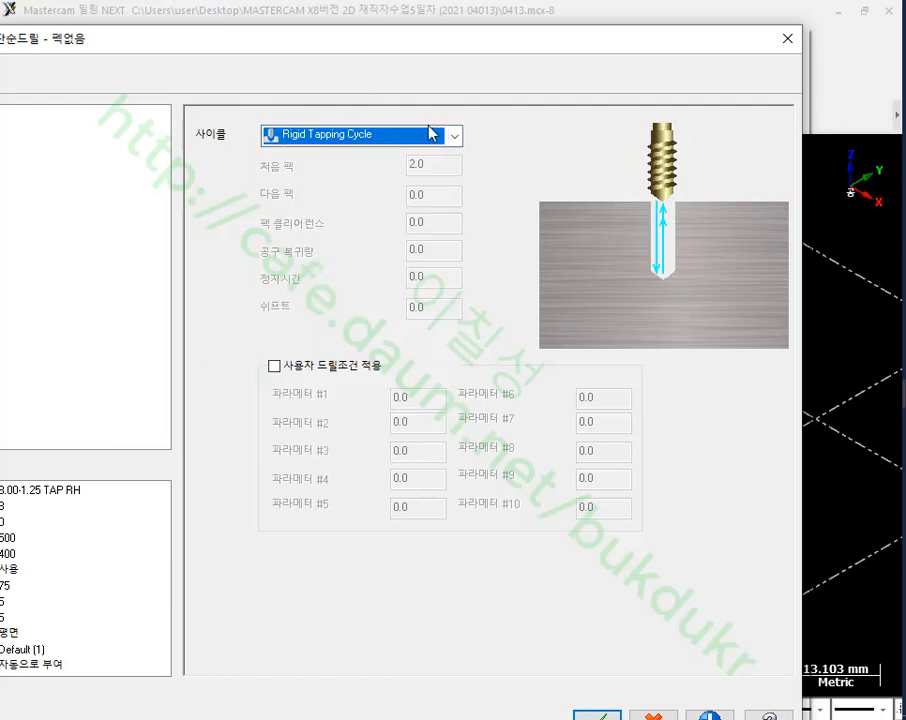
- Set the tapping depth to an absolute -33 in the linking parameters and accept the toolpath settings
drag(257, 39, 591, 28)
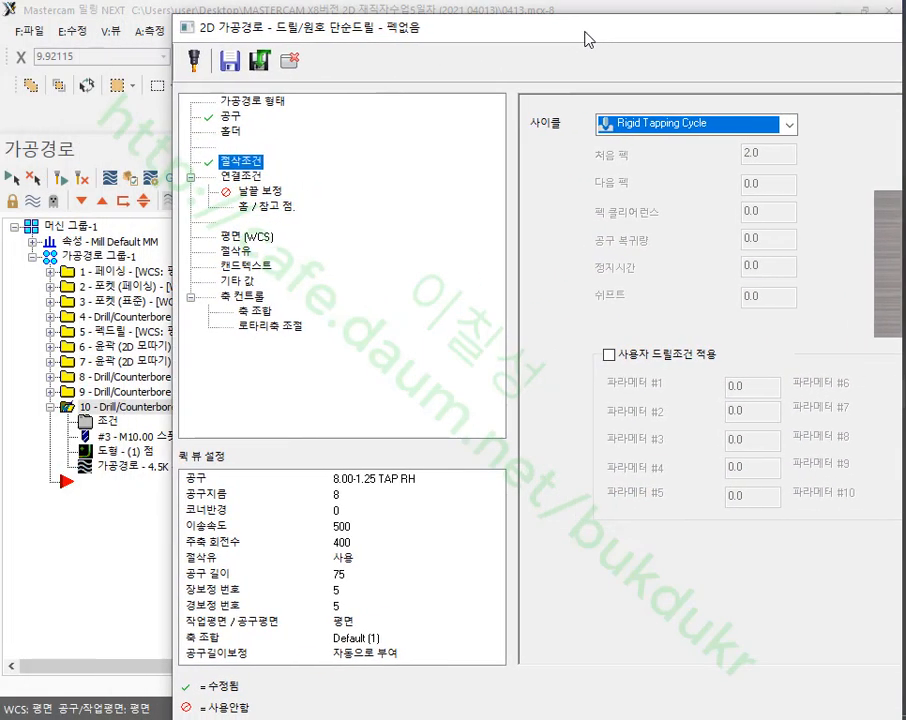
click(249, 177)
drag(699, 36, 378, 44)
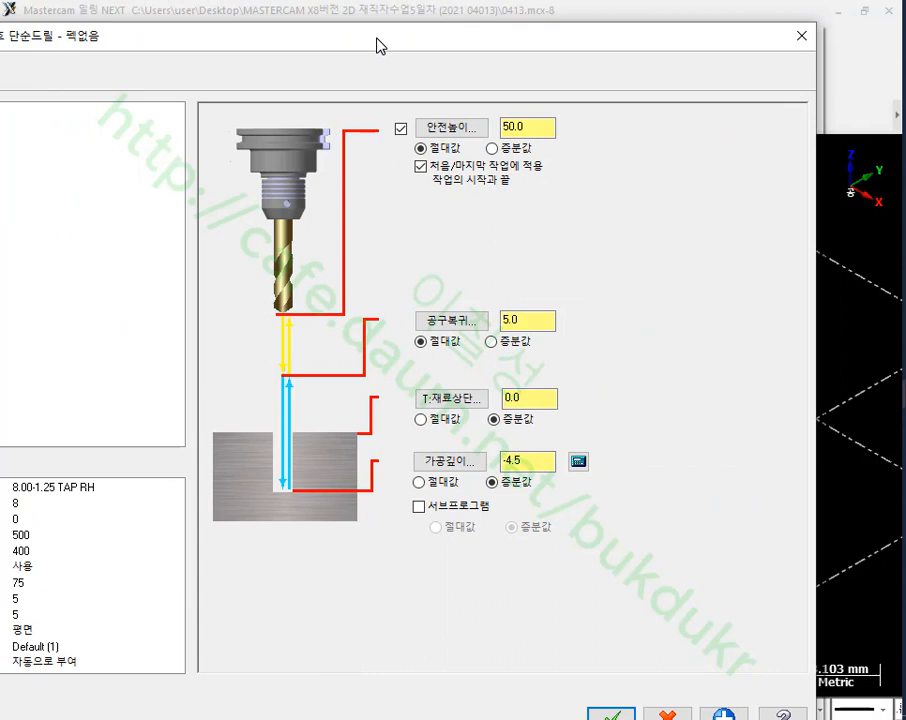
click(544, 400)
click(452, 480)
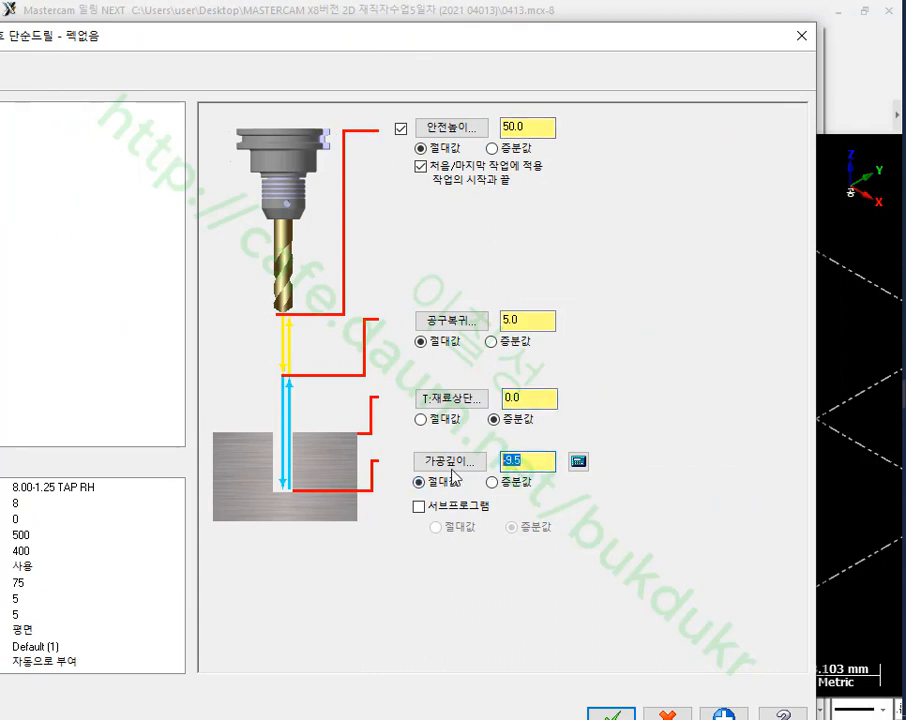
text(-33)
click(605, 714)
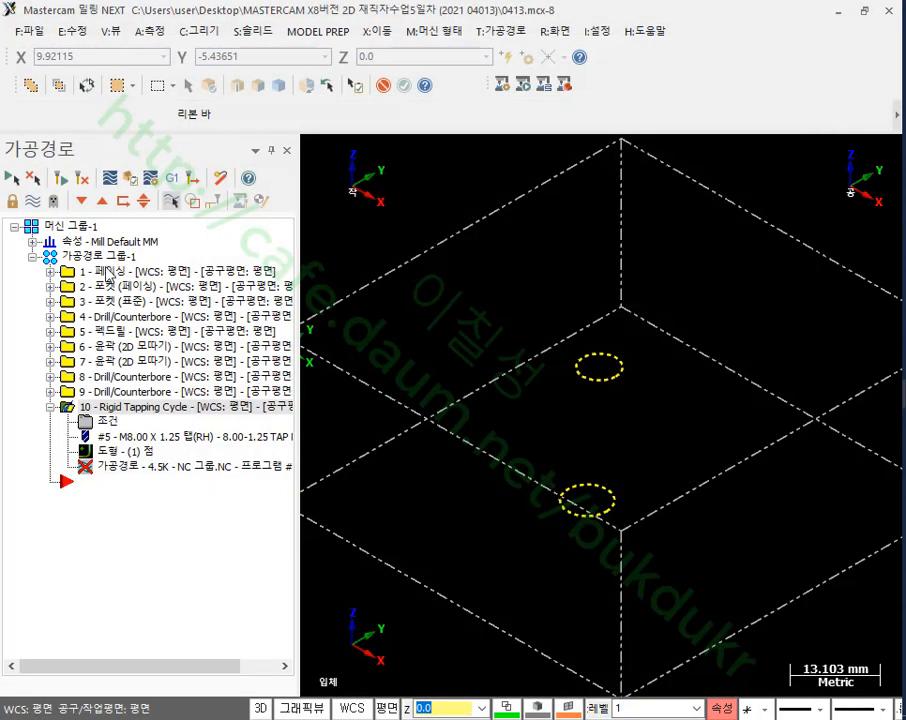
- Regenerate the rigid tapping toolpath and show the part in the front view
click(60, 180)
right_click(517, 266)
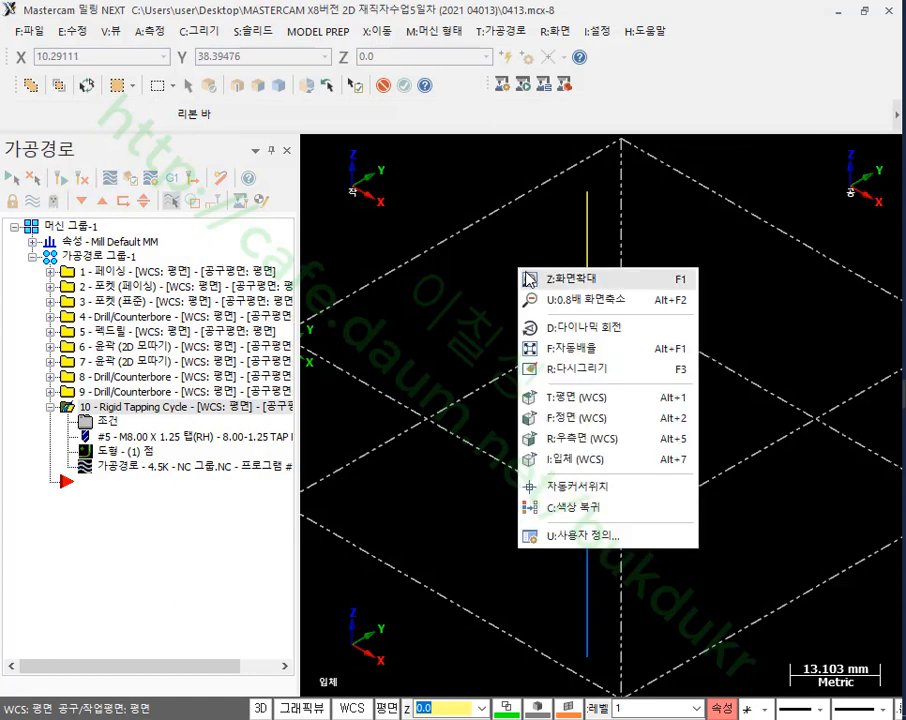
click(562, 416)
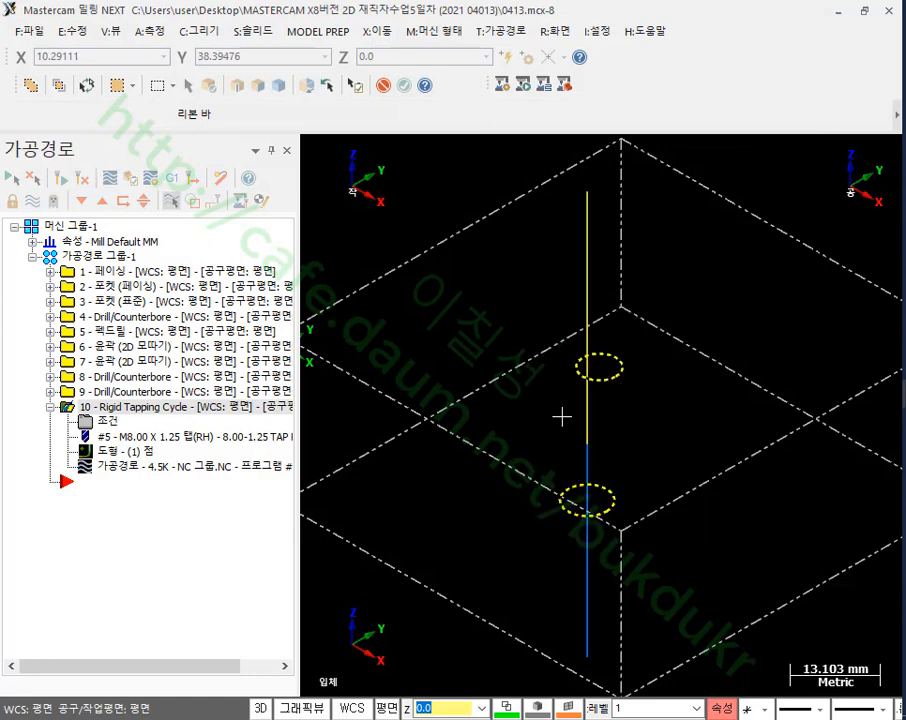
- Backplot the rigid tapping toolpath to check how deep the tap goes through the stock, and close the backplot
click(140, 467)
drag(593, 153, 729, 168)
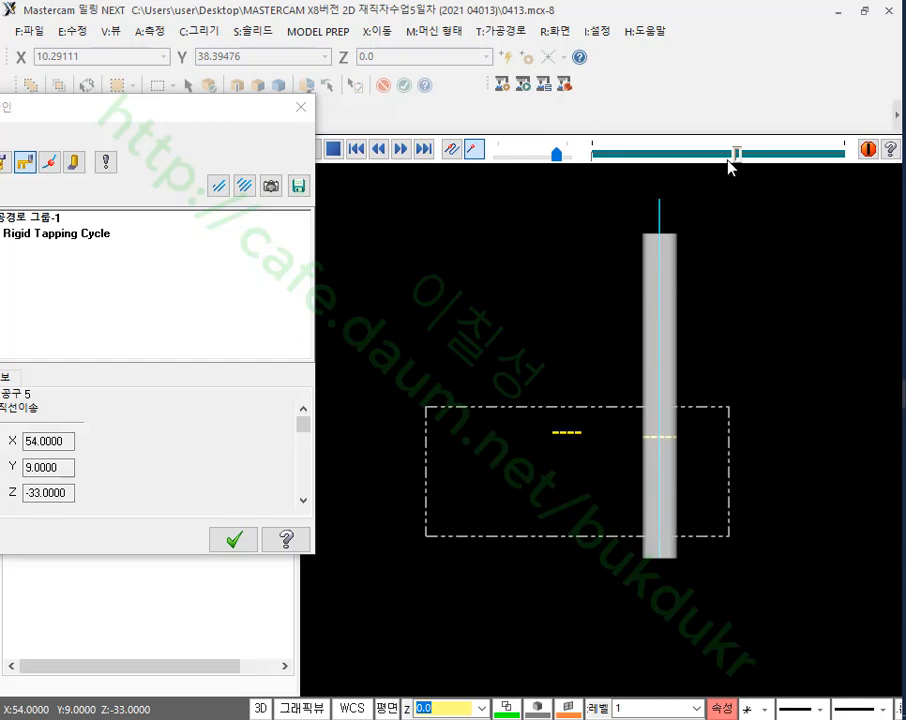
drag(188, 107, 481, 89)
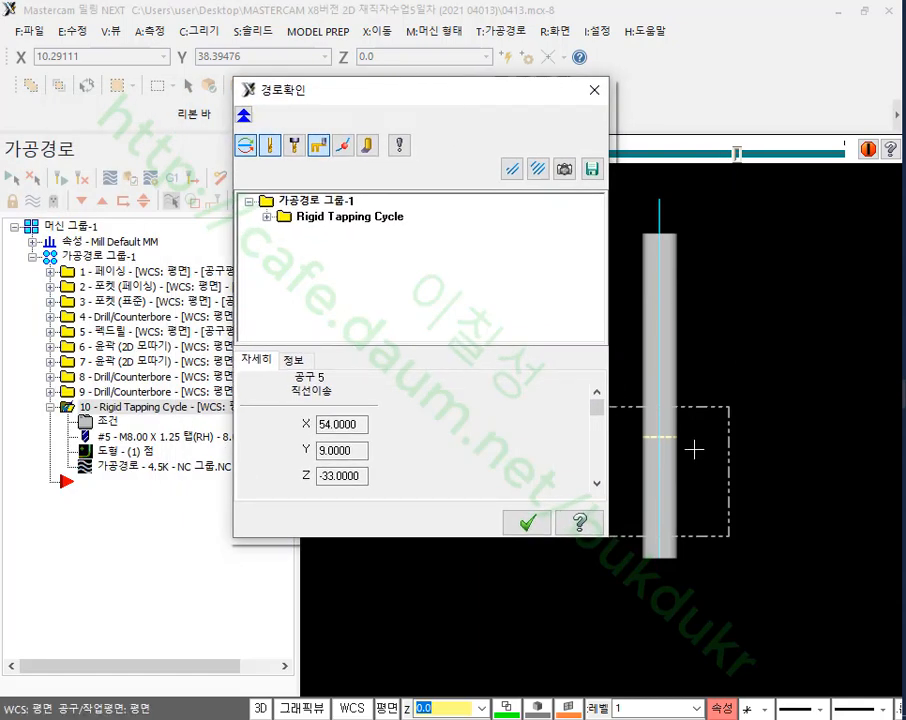
click(530, 527)
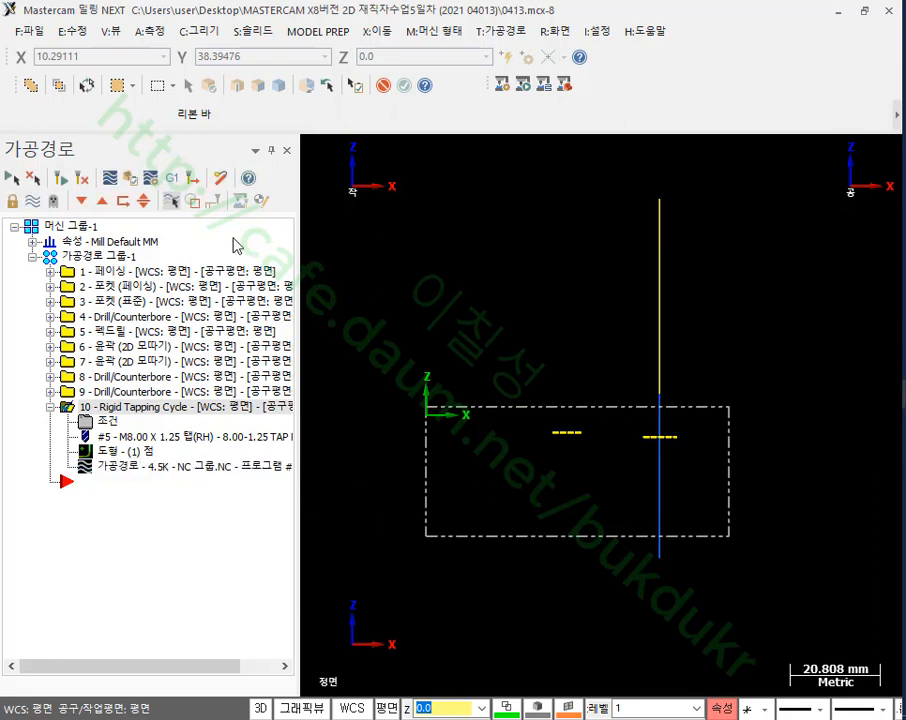
- Start post-processing the rigid tapping operation to an .NC file, with overwriting and editing enabled
click(172, 178)
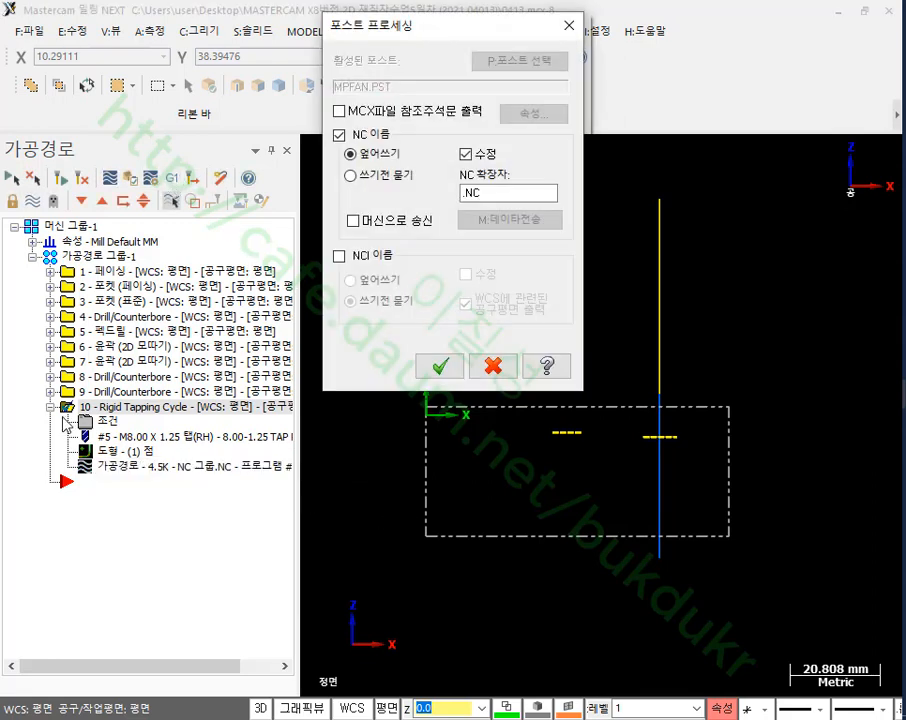
click(440, 366)
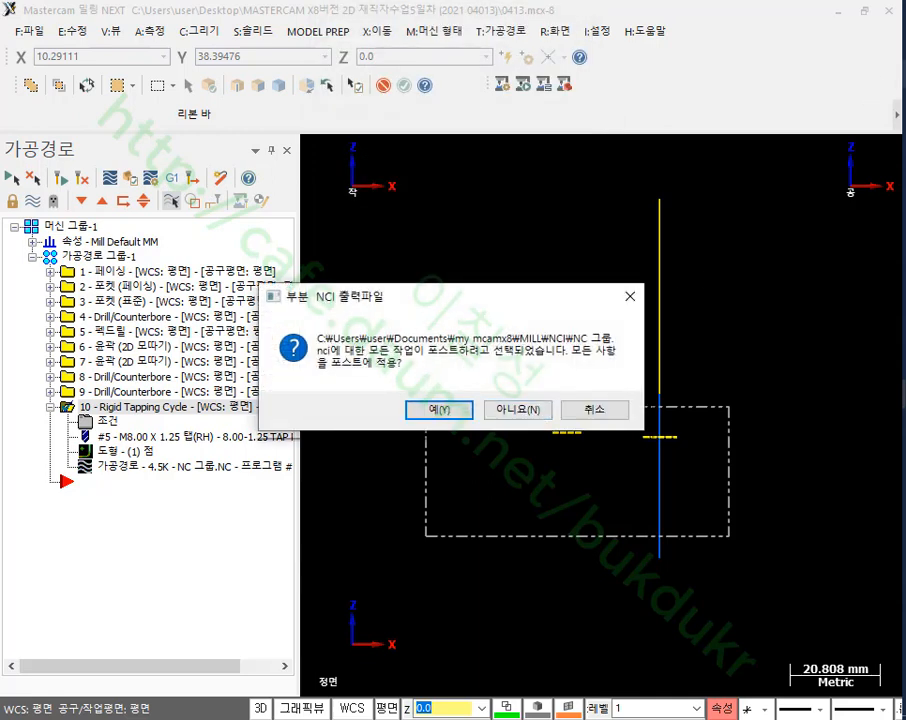
click(904, 61)
mouse_move(75, 398)
mouse_down()
mouse_move(40, 416)
mouse_move(102, 404)
mouse_up()
mouse_move(45, 420)
mouse_down()
mouse_move(10, 313)
mouse_move(152, 524)
mouse_up()
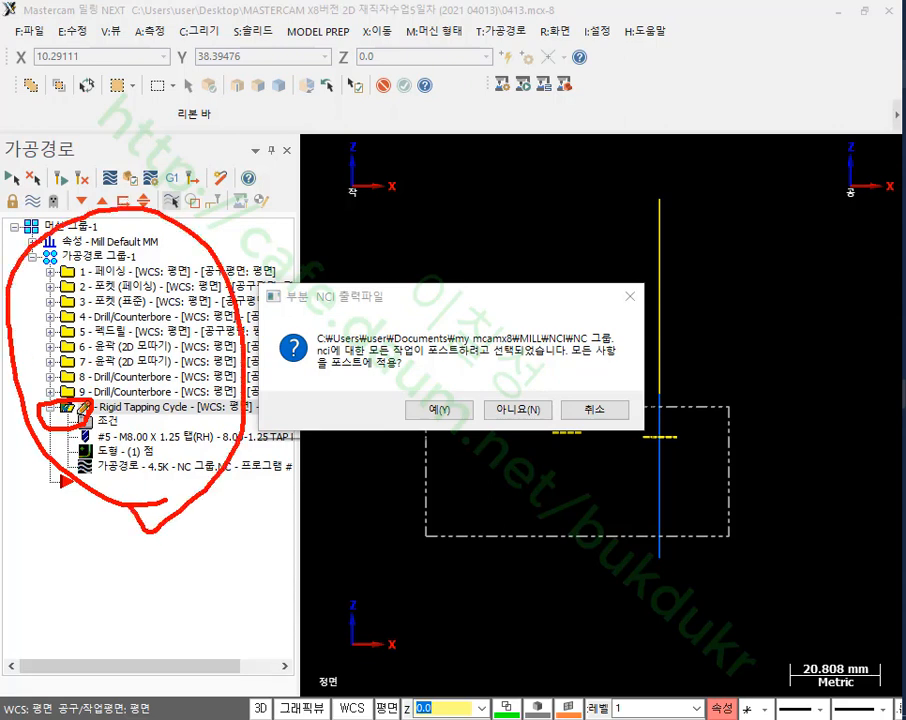
drag(62, 410, 190, 408)
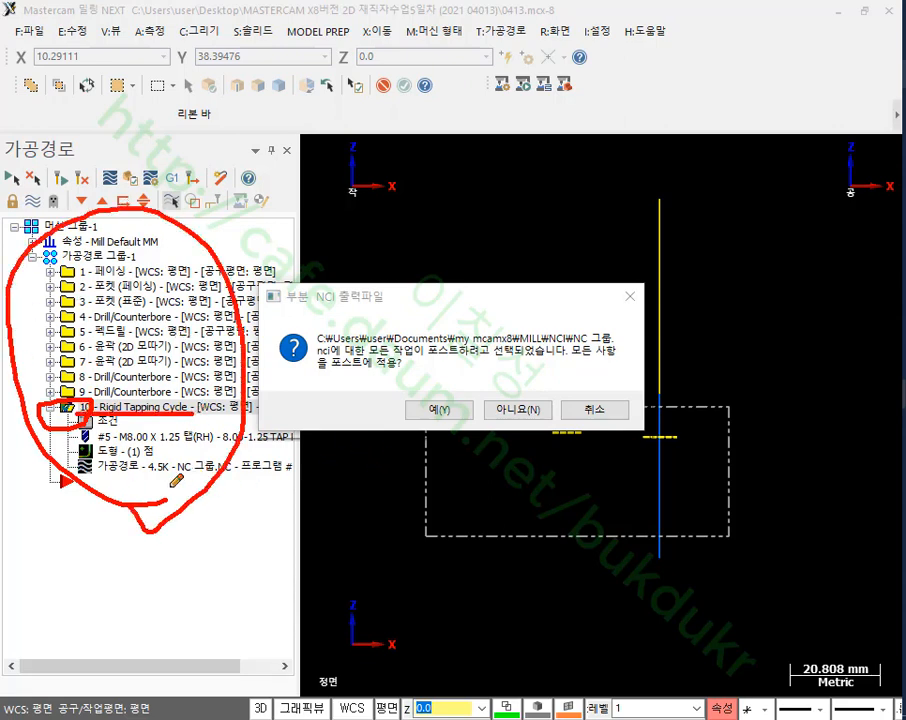
mouse_move(448, 440)
mouse_down()
mouse_move(440, 362)
mouse_move(448, 442)
mouse_up()
drag(531, 430, 545, 430)
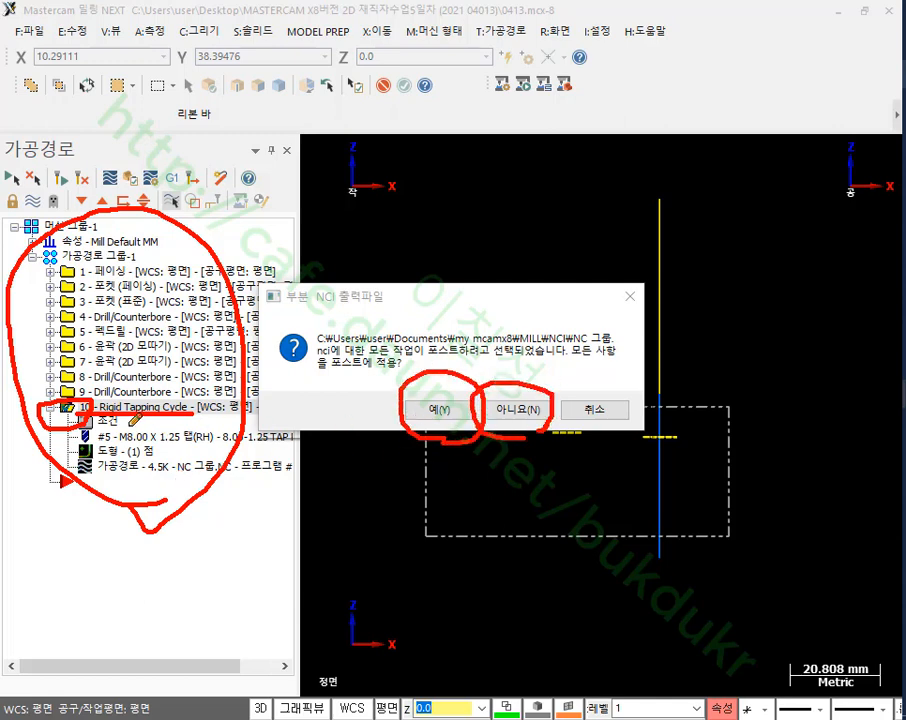
- Post only the selected rigid tapping operation to the NC file, declining to include all the other operations
drag(490, 340, 535, 318)
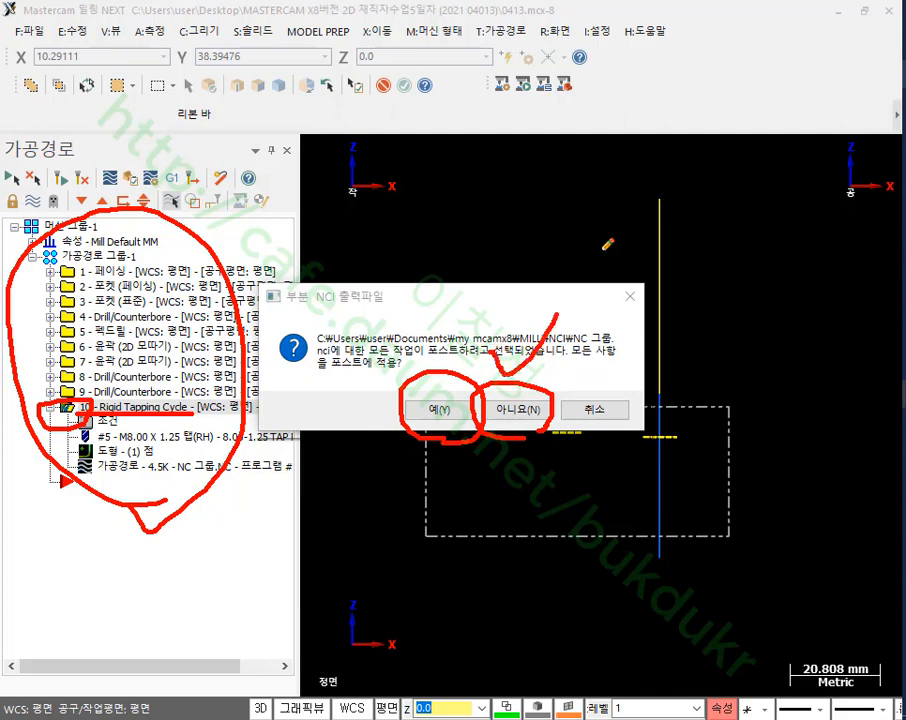
right_click(735, 262)
click(783, 458)
click(530, 412)
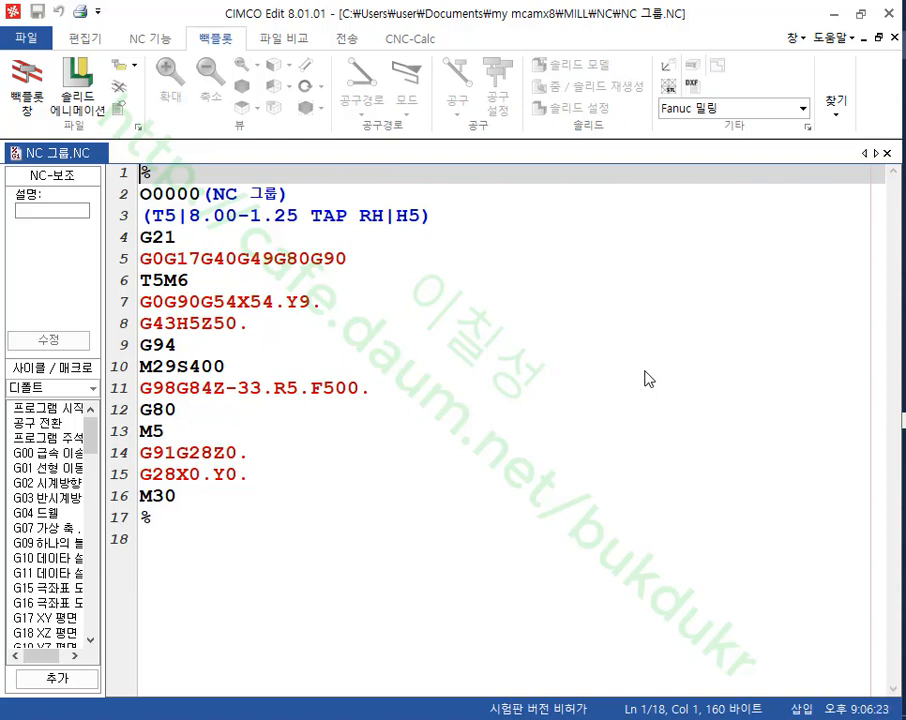
- Examine the M29S400 rigid tapping line in the posted NC code in CIMCO Edit
ctrl+scroll(330, 430, up, 3)
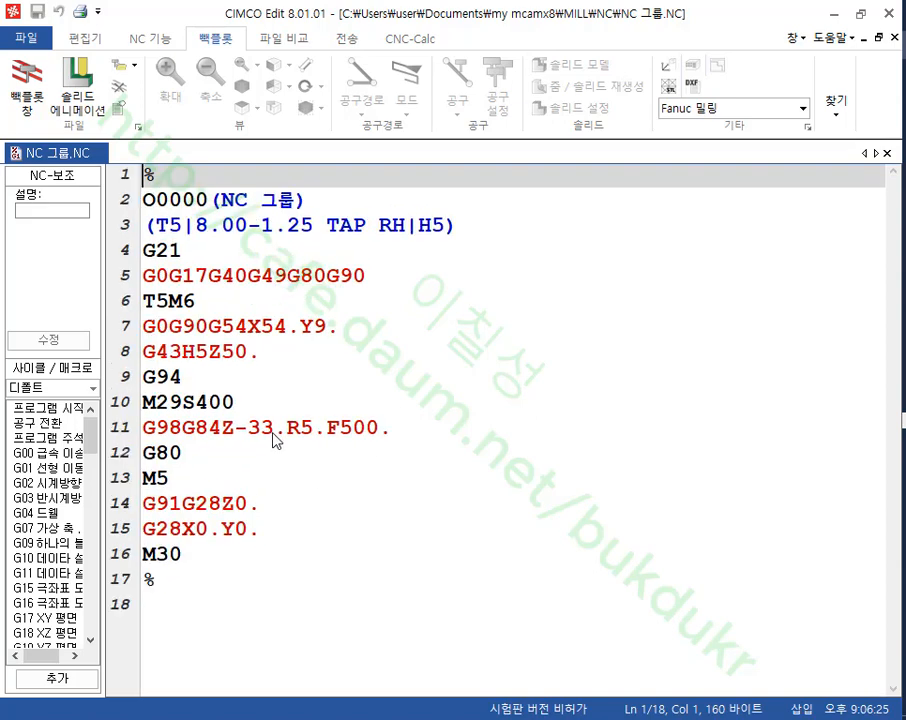
click(613, 398)
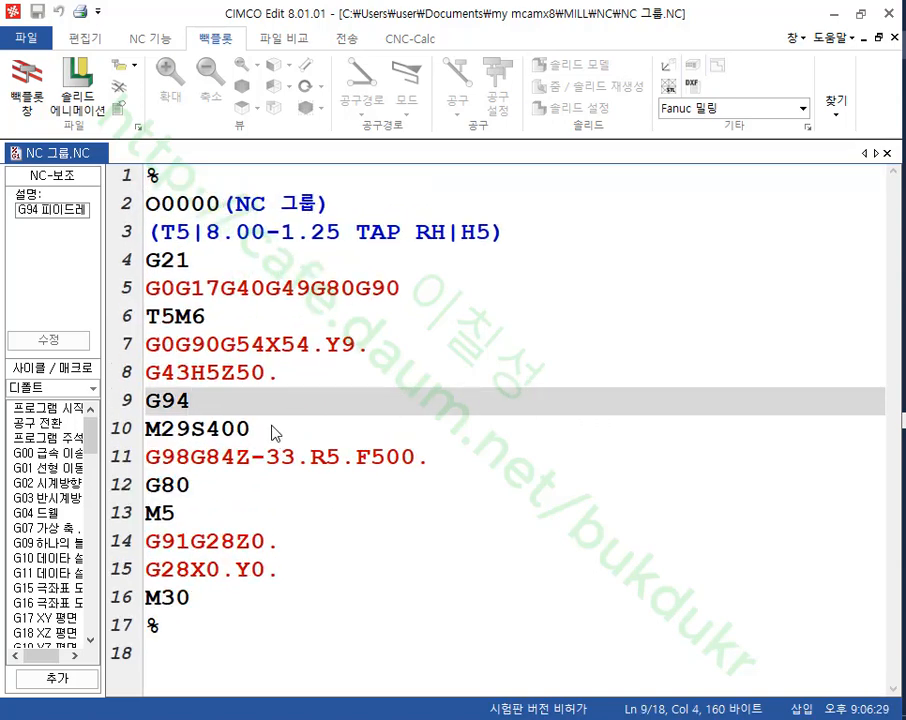
drag(272, 425, 137, 429)
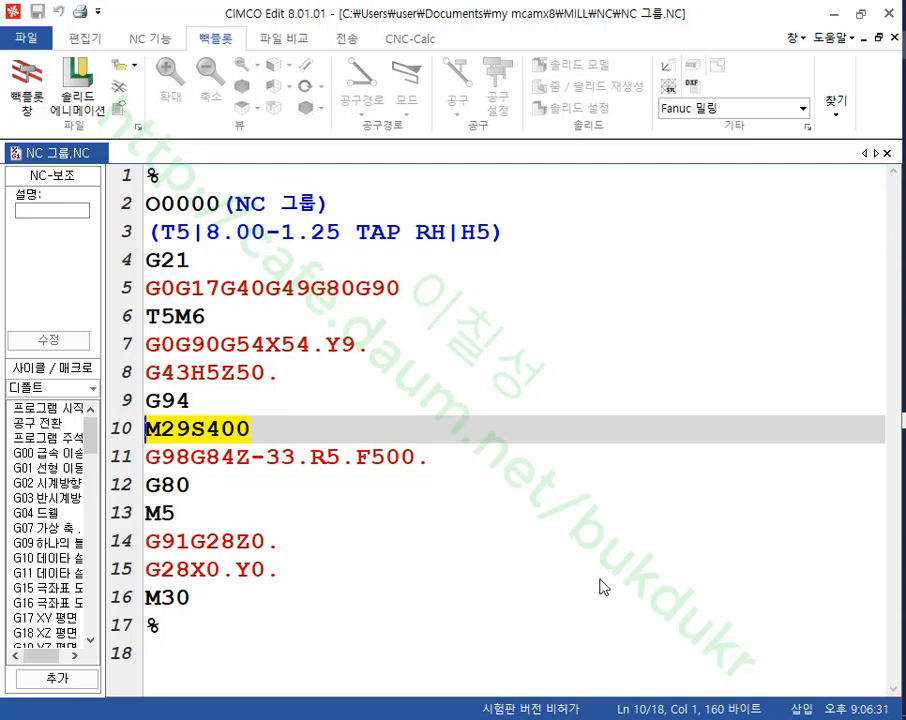
click(386, 357)
mouse_move(381, 358)
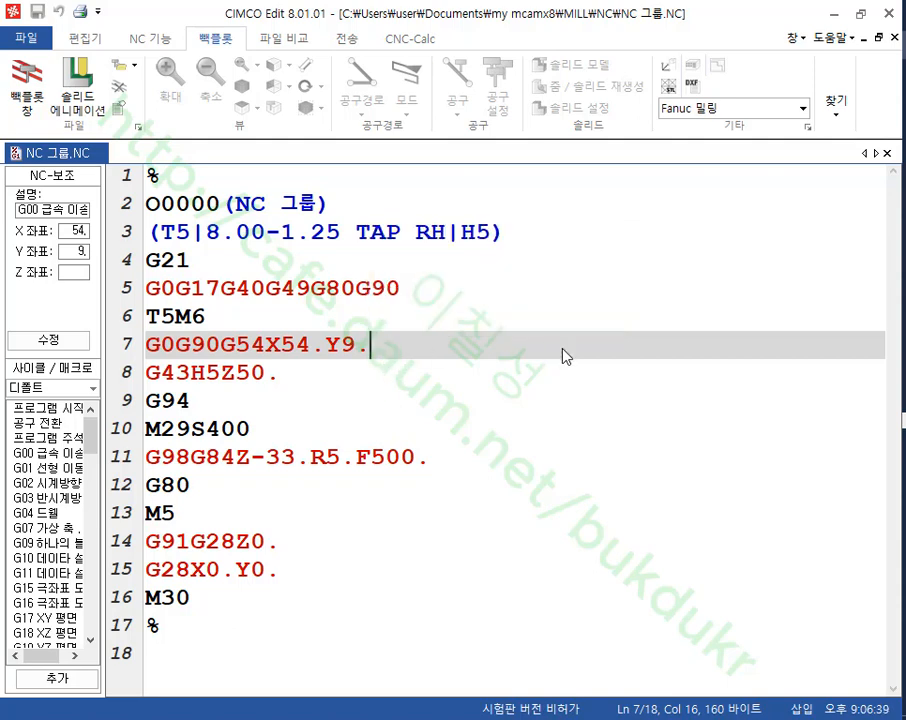
drag(259, 433, 108, 441)
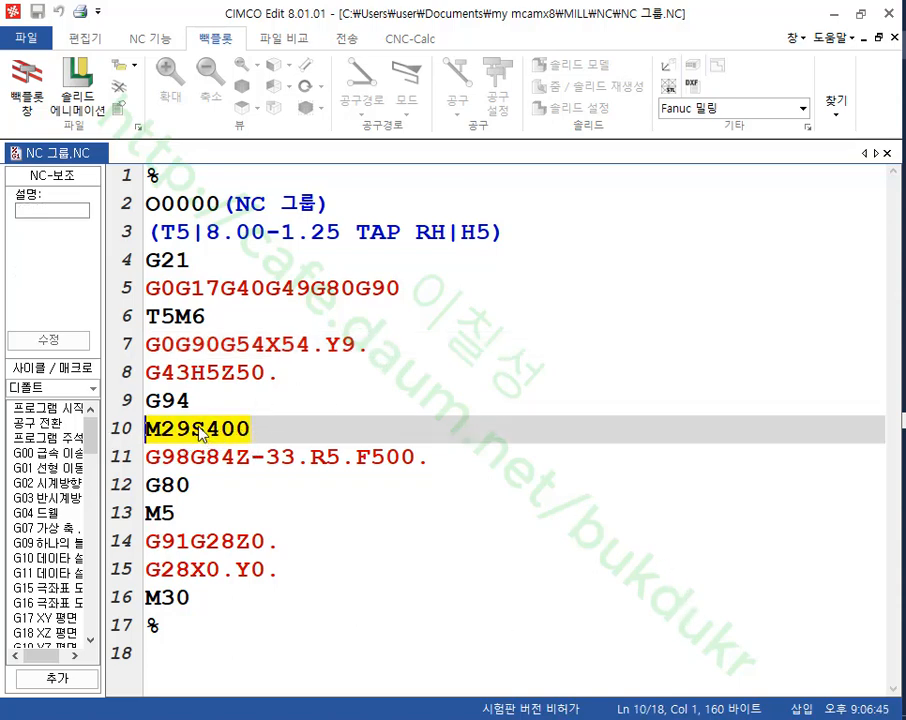
click(367, 340)
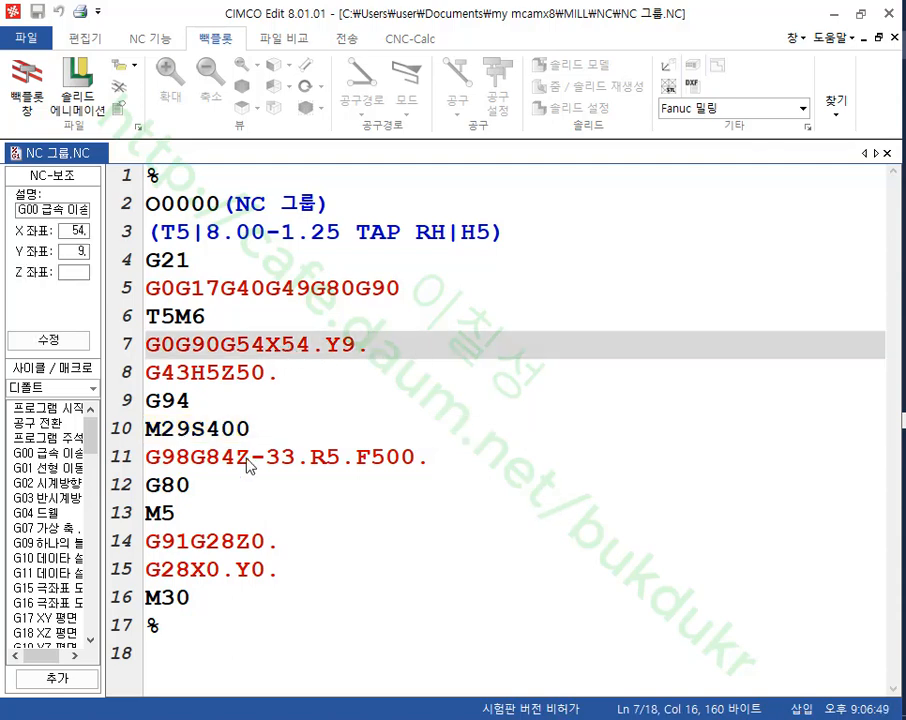
- Examine the R level and Z depth in the G84 tapping cycle line, and the G94 feed mode line
click(312, 460)
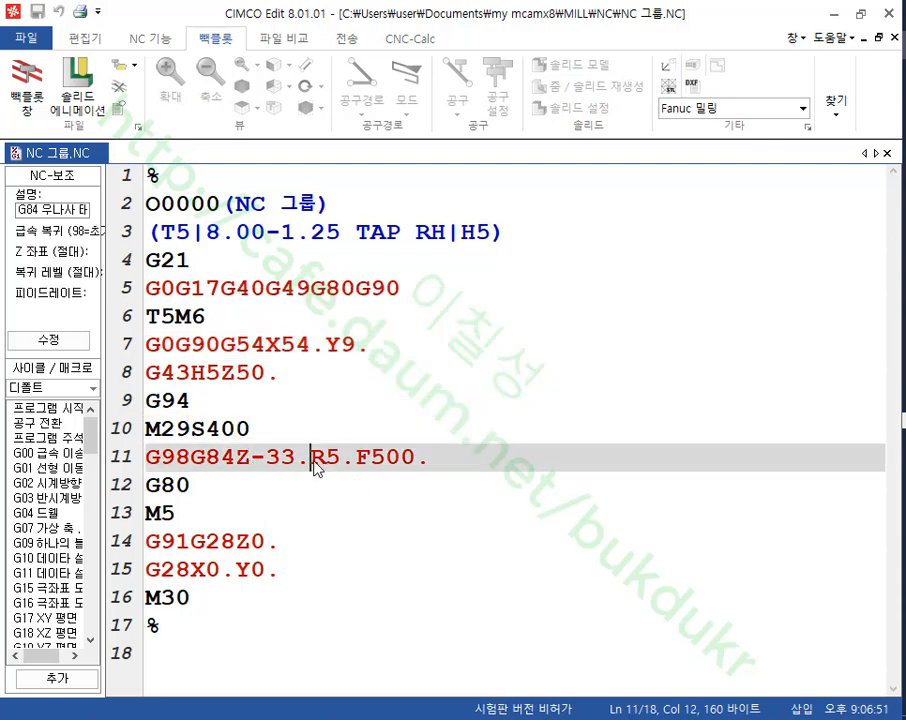
drag(312, 462, 355, 462)
mouse_move(326, 463)
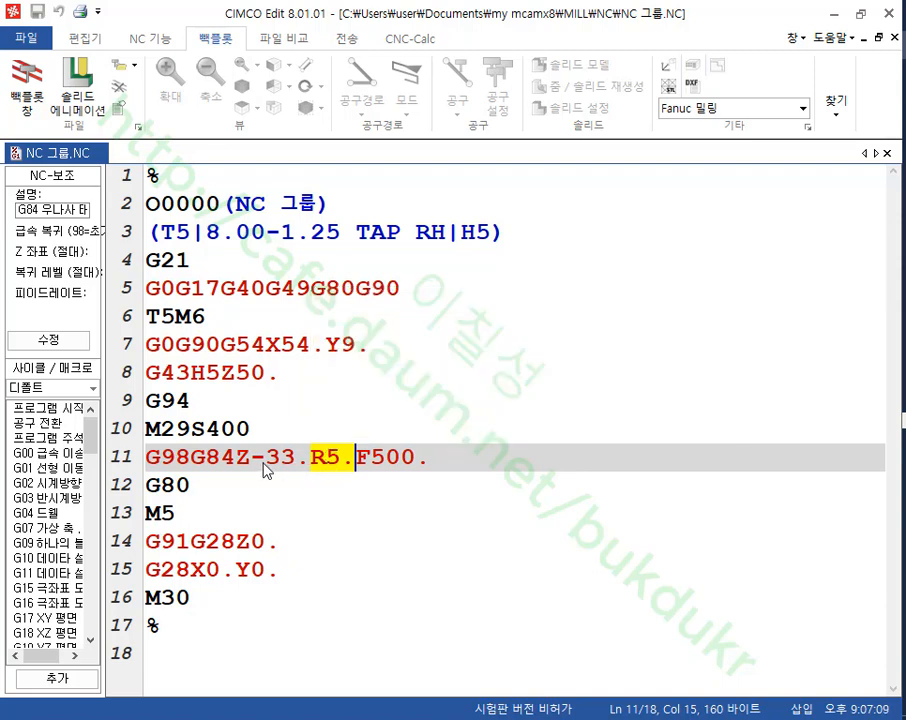
click(297, 469)
click(310, 470)
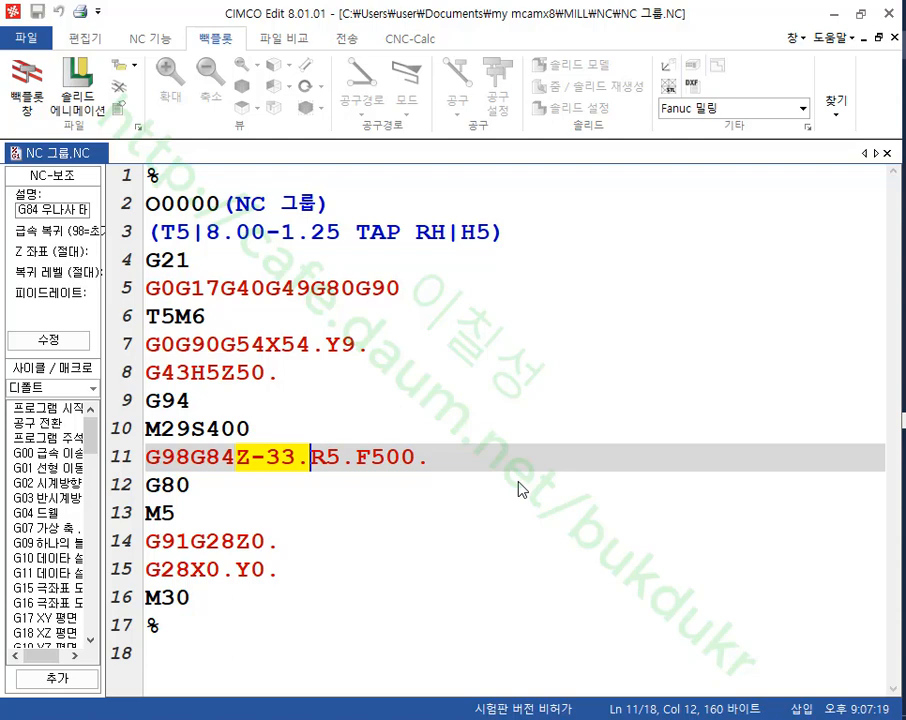
click(355, 462)
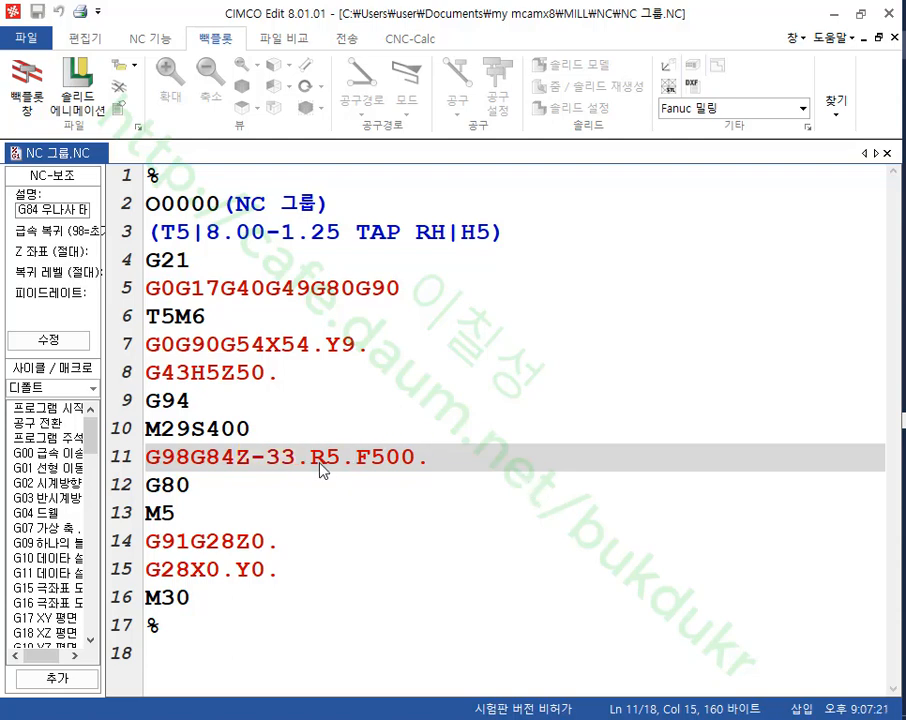
drag(317, 463, 354, 464)
click(465, 464)
click(322, 464)
mouse_move(344, 458)
click(470, 458)
click(147, 402)
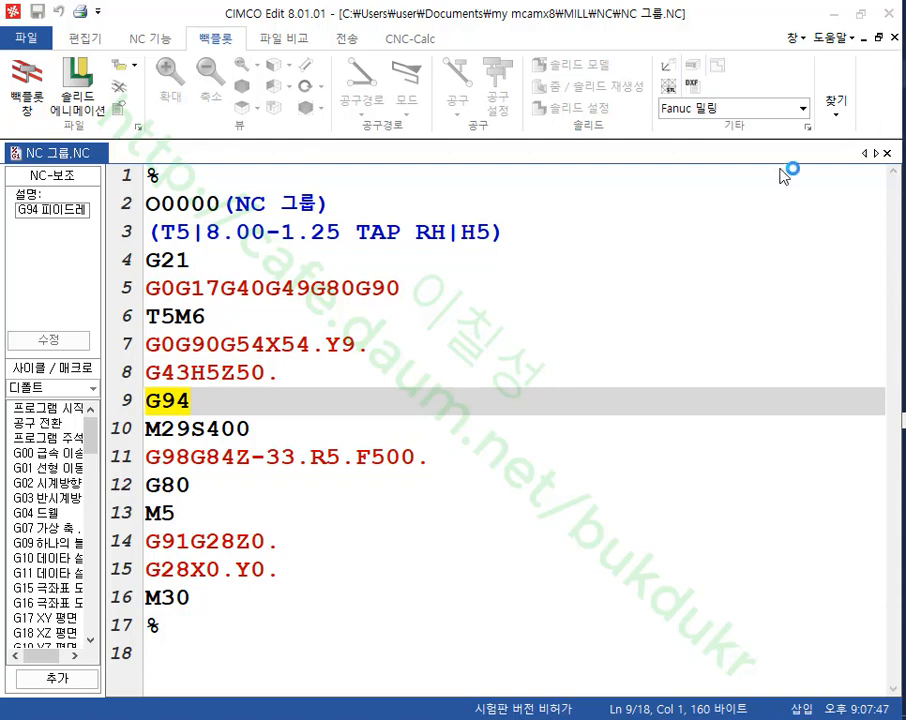
mouse_move(228, 386)
mouse_down()
mouse_move(196, 400)
mouse_move(375, 345)
mouse_up()
mouse_move(488, 300)
mouse_down()
mouse_move(466, 338)
mouse_move(530, 380)
mouse_move(527, 410)
mouse_up()
mouse_move(585, 288)
mouse_down()
mouse_move(598, 302)
mouse_move(598, 386)
mouse_up()
mouse_move(642, 242)
mouse_down()
mouse_move(640, 334)
mouse_move(695, 355)
mouse_move(630, 382)
mouse_up()
drag(640, 290, 700, 285)
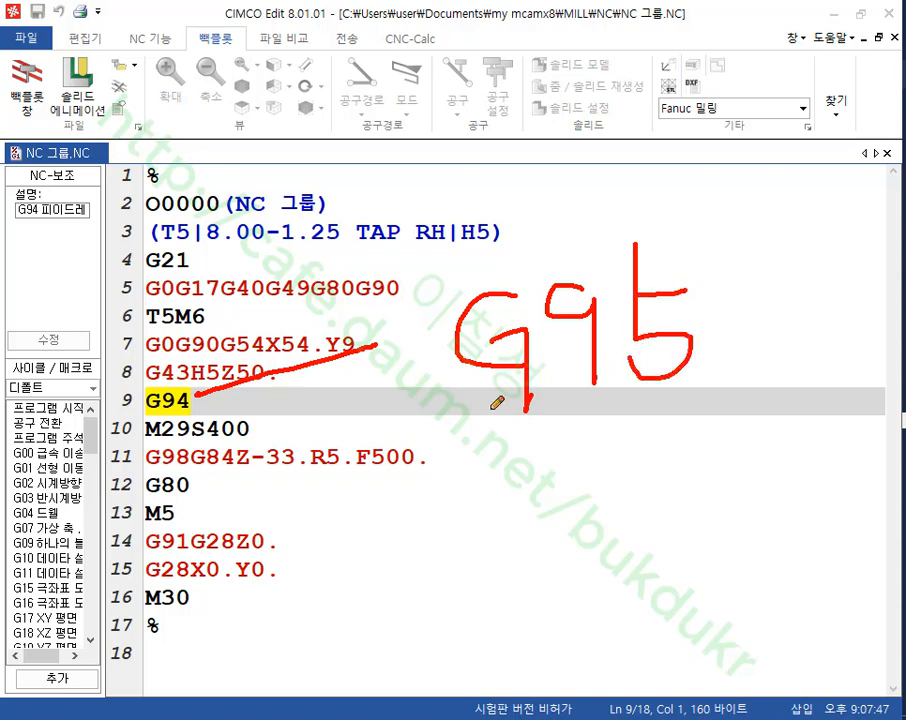
drag(483, 410, 720, 410)
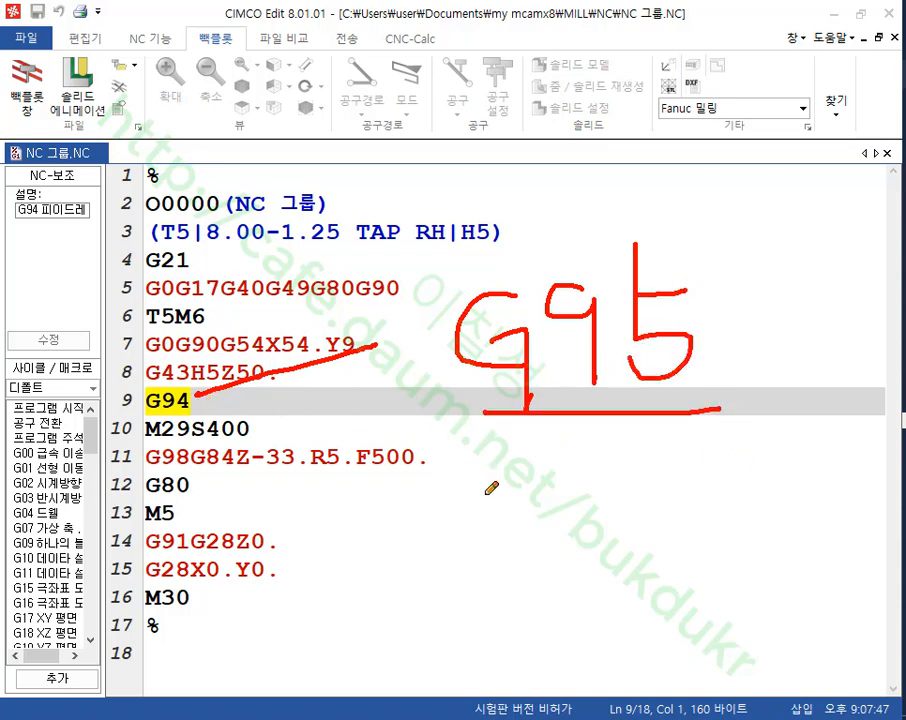
drag(137, 410, 203, 407)
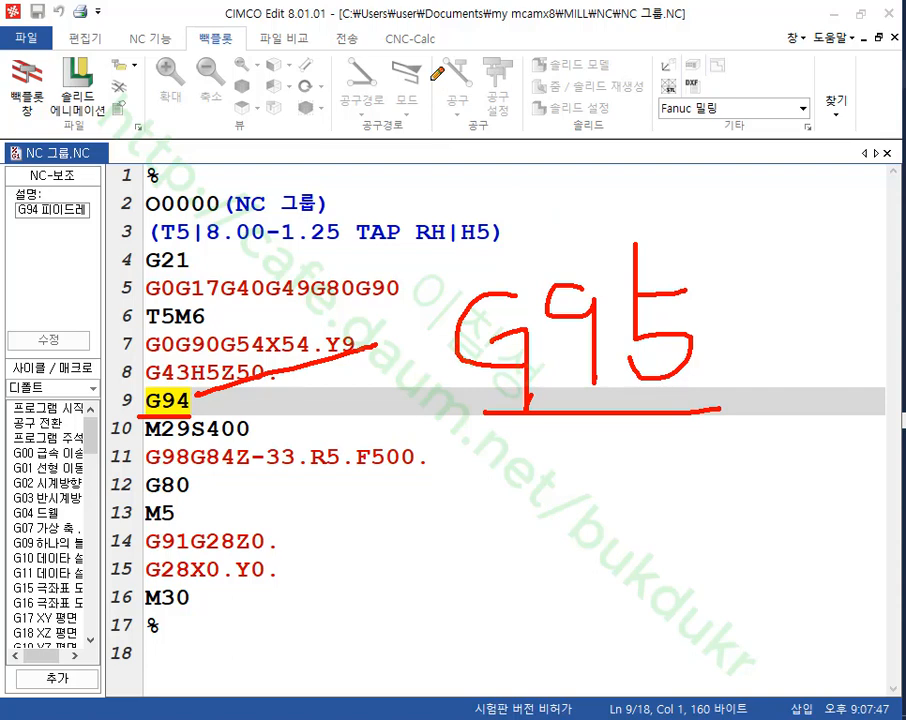
mouse_move(468, 384)
mouse_down()
mouse_move(457, 283)
mouse_move(759, 347)
mouse_move(680, 408)
mouse_up()
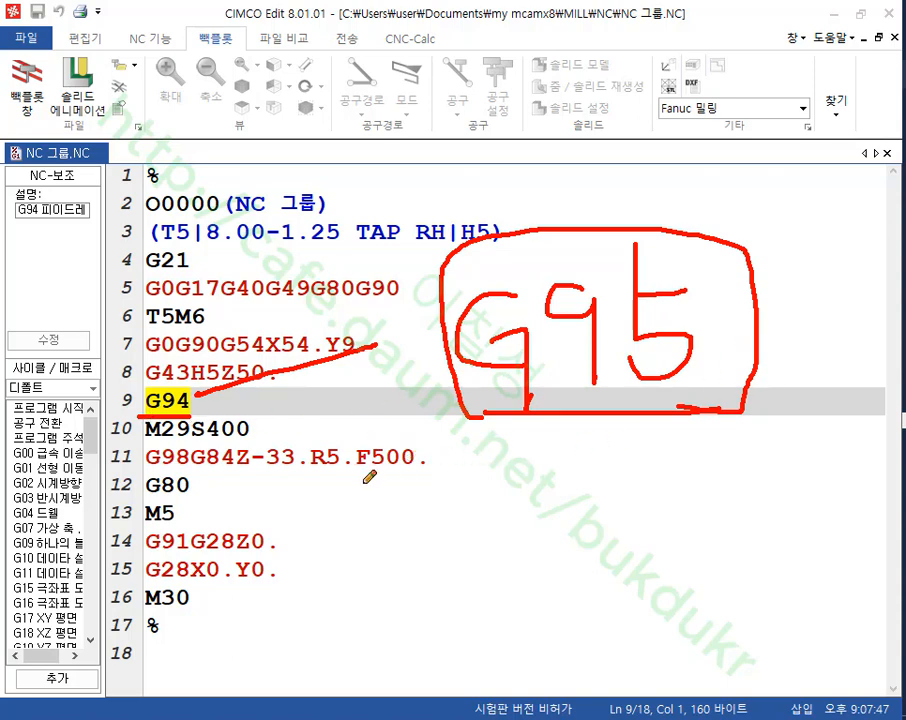
drag(358, 482, 443, 481)
mouse_move(381, 506)
mouse_down()
mouse_move(350, 511)
mouse_move(343, 568)
mouse_move(376, 537)
mouse_up()
mouse_move(386, 530)
mouse_down()
mouse_move(388, 575)
mouse_move(447, 572)
mouse_up()
mouse_move(488, 542)
mouse_down()
mouse_move(515, 572)
mouse_move(498, 574)
mouse_up()
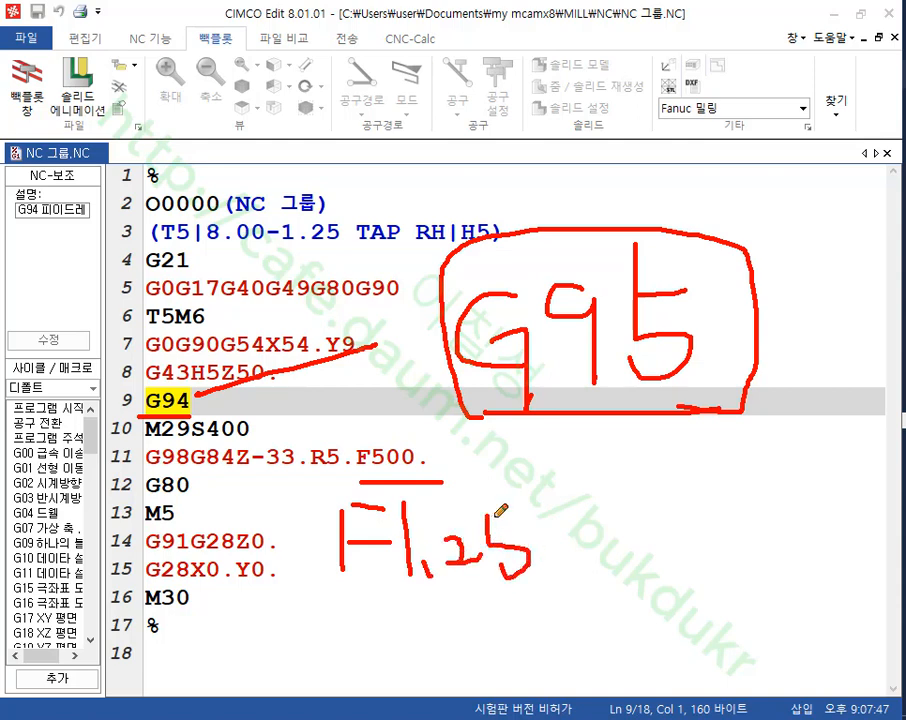
mouse_move(325, 597)
mouse_down()
mouse_move(546, 590)
mouse_move(578, 480)
mouse_move(322, 490)
mouse_move(320, 606)
mouse_up()
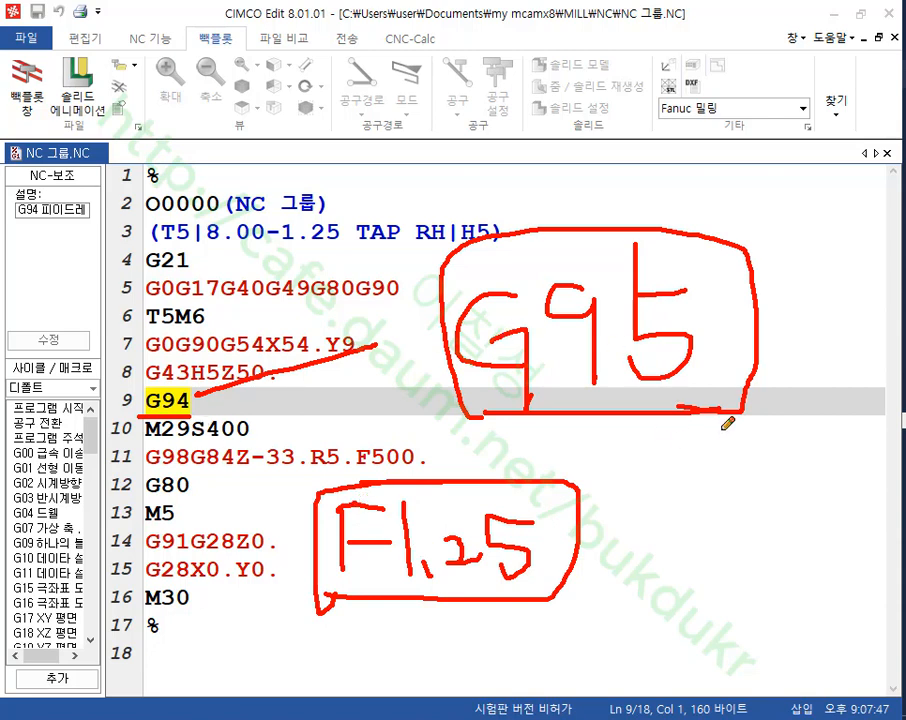
mouse_move(722, 432)
mouse_down()
mouse_move(612, 518)
mouse_move(656, 528)
mouse_up()
mouse_move(229, 401)
mouse_down()
mouse_move(300, 407)
mouse_move(378, 450)
mouse_up()
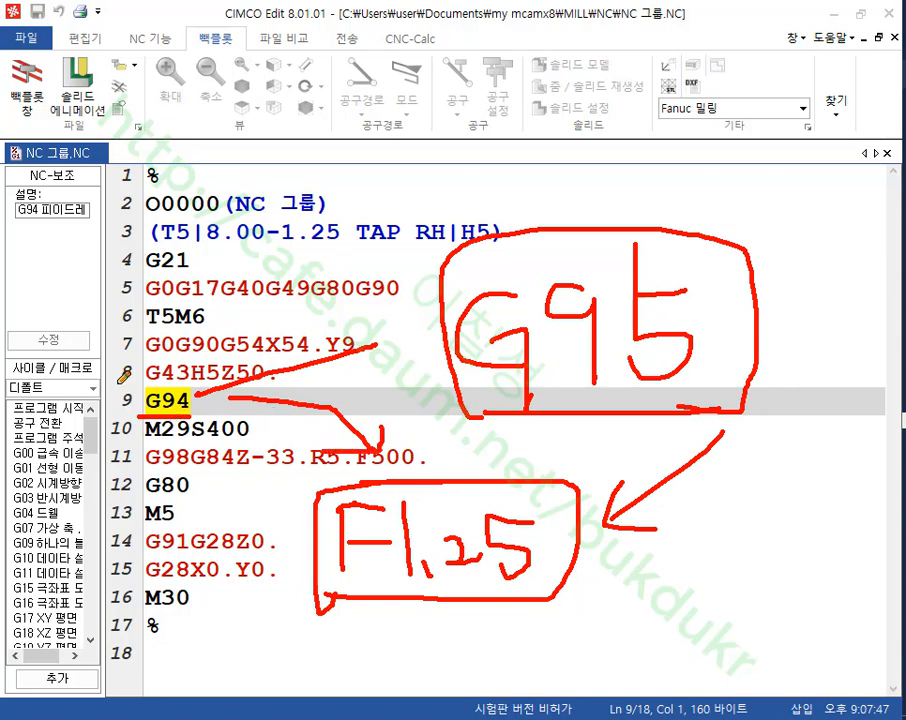
mouse_move(174, 369)
mouse_down()
mouse_move(162, 425)
mouse_move(168, 367)
mouse_up()
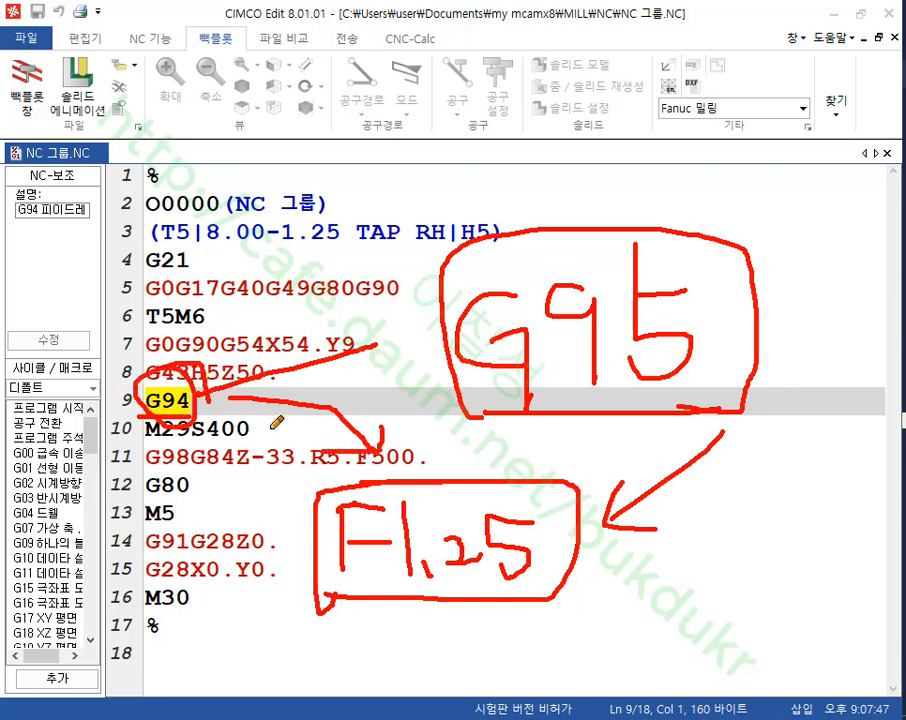
mouse_move(643, 404)
mouse_down()
mouse_move(437, 280)
mouse_move(684, 392)
mouse_move(612, 412)
mouse_up()
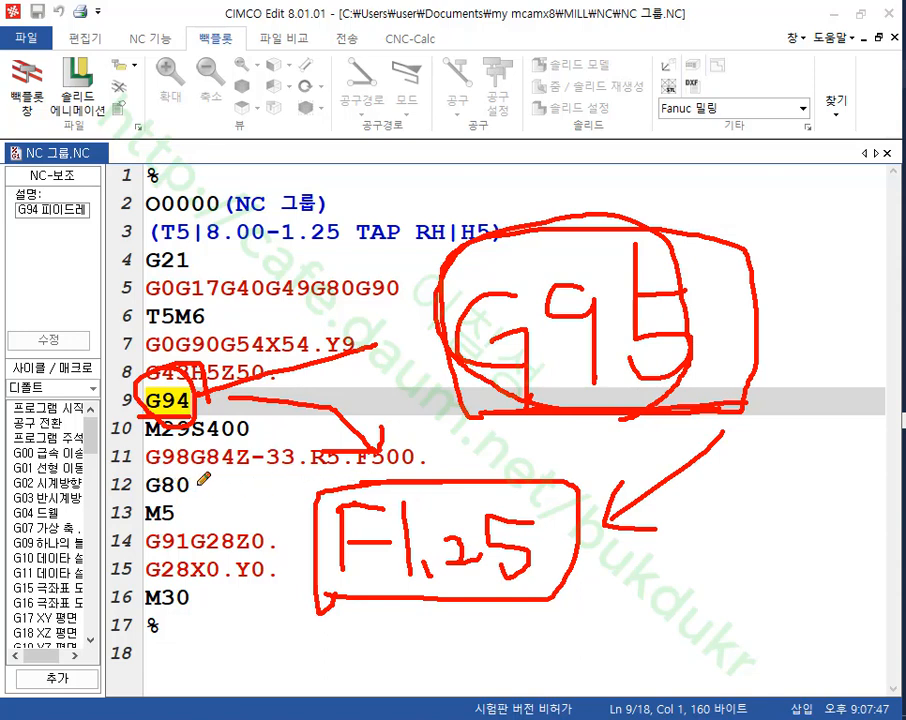
mouse_move(182, 630)
mouse_down()
mouse_move(172, 634)
mouse_move(215, 490)
mouse_move(233, 607)
mouse_up()
drag(136, 466, 458, 462)
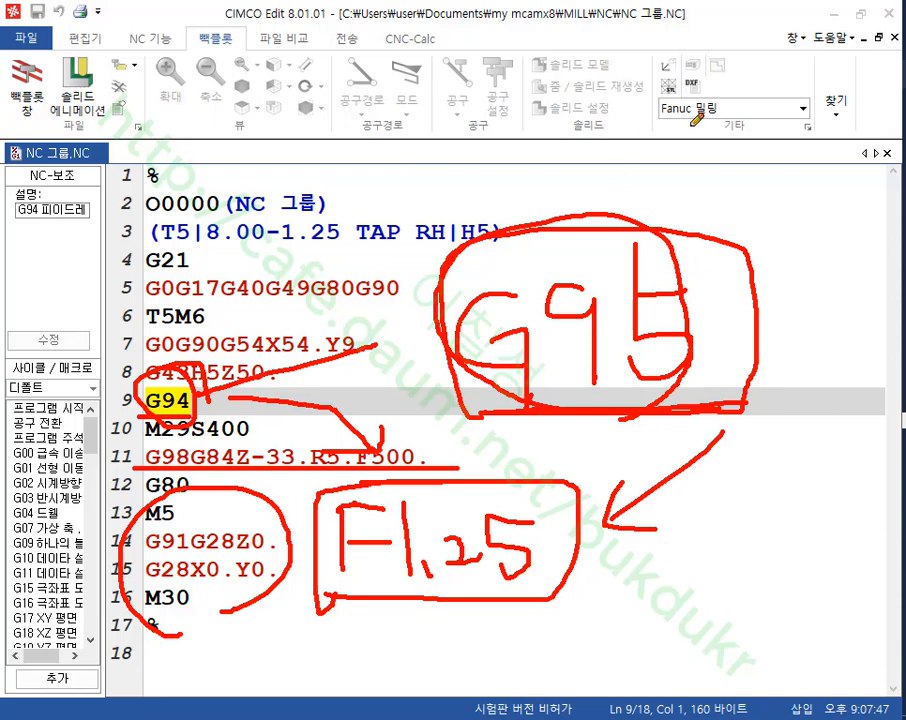
drag(485, 70, 625, 70)
drag(513, 72, 513, 182)
drag(515, 135, 601, 135)
drag(626, 68, 627, 175)
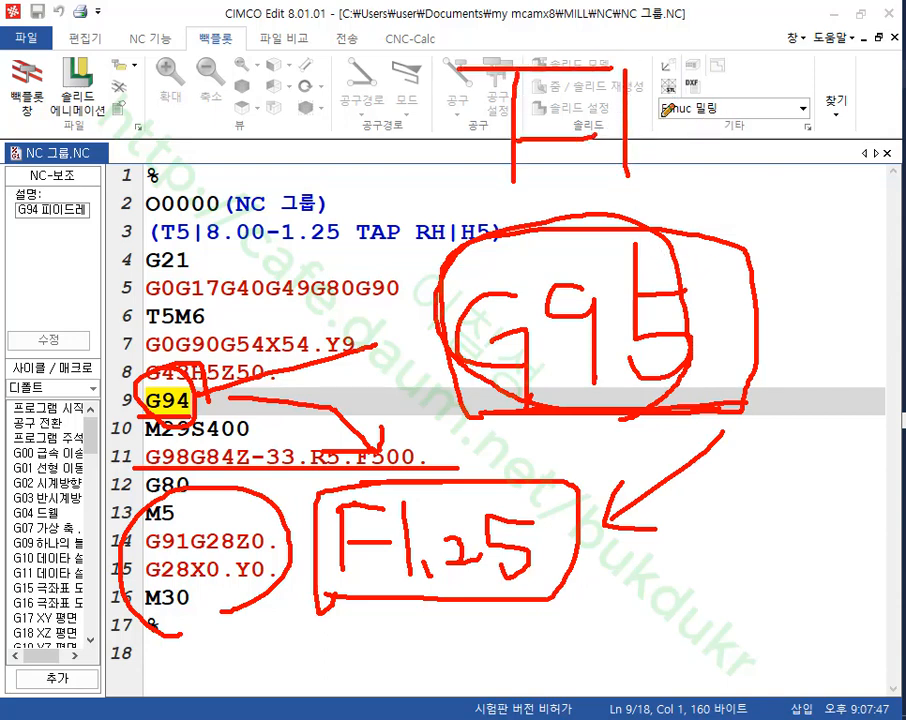
drag(664, 98, 668, 97)
mouse_move(742, 82)
mouse_down()
mouse_move(728, 118)
mouse_move(743, 88)
mouse_up()
mouse_move(787, 86)
mouse_down()
mouse_move(793, 138)
mouse_move(769, 89)
mouse_up()
mouse_move(470, 162)
mouse_down()
mouse_move(823, 162)
mouse_move(866, 152)
mouse_up()
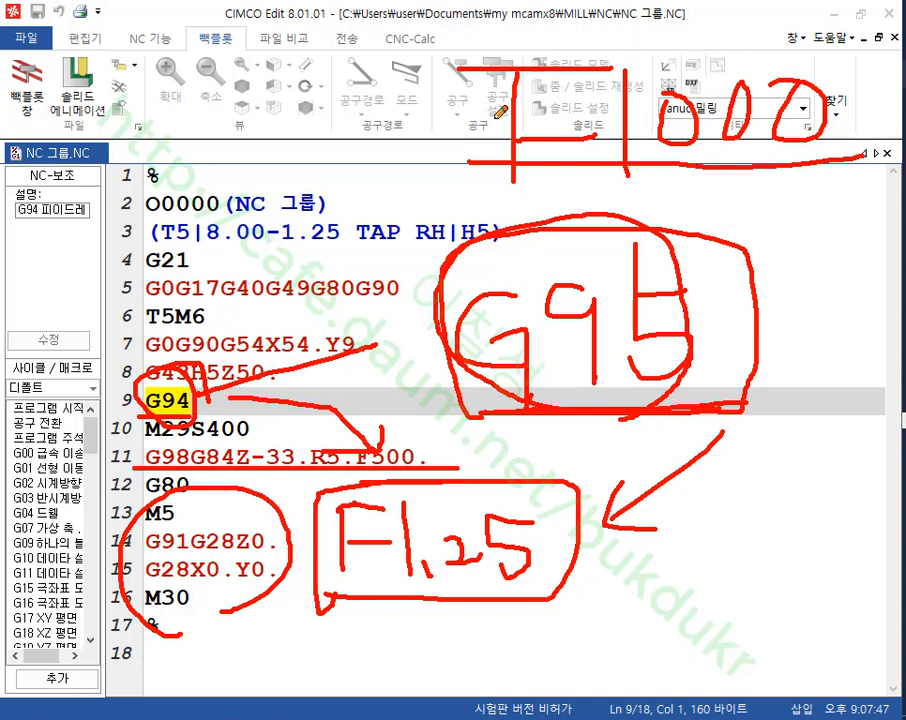
mouse_move(210, 63)
mouse_down()
mouse_move(152, 163)
mouse_move(176, 155)
mouse_up()
mouse_move(279, 86)
mouse_down()
mouse_move(273, 91)
mouse_move(375, 98)
mouse_up()
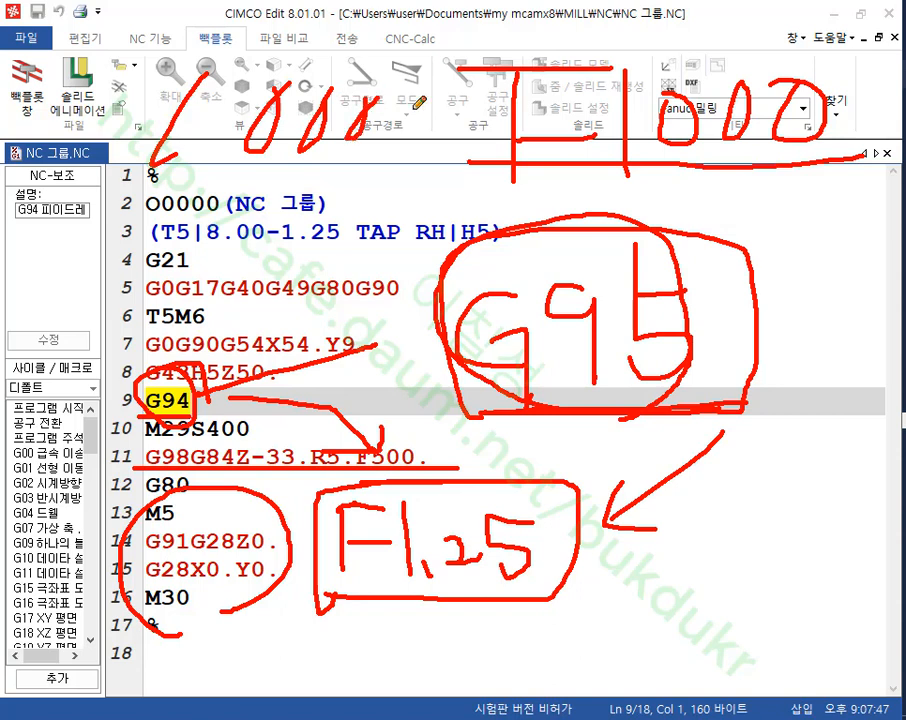
drag(165, 175, 886, 169)
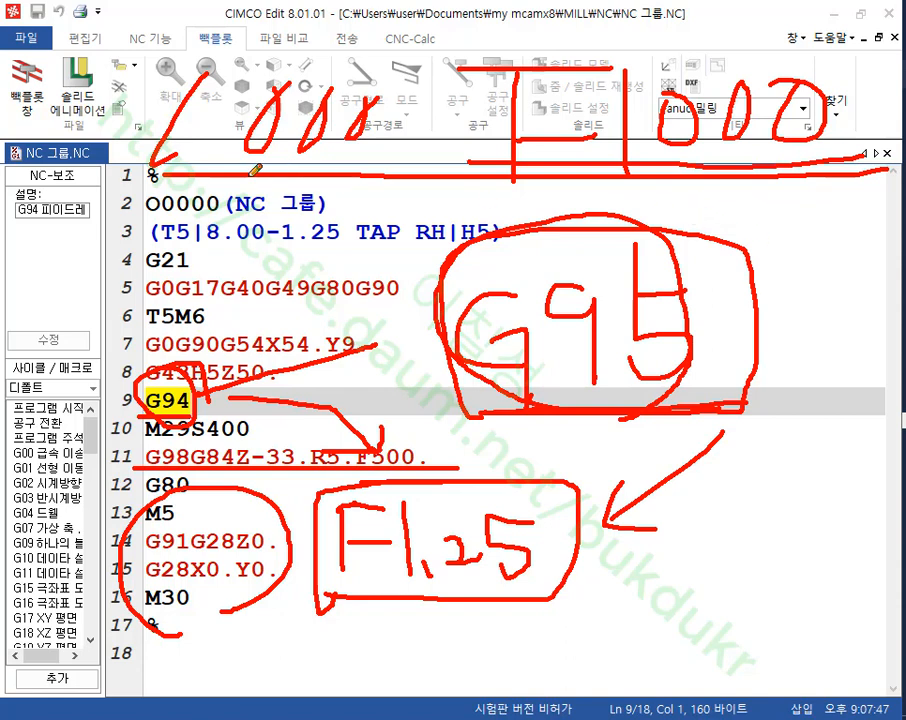
mouse_move(82, 105)
mouse_down()
mouse_move(380, 152)
mouse_move(610, 95)
mouse_move(597, 122)
mouse_up()
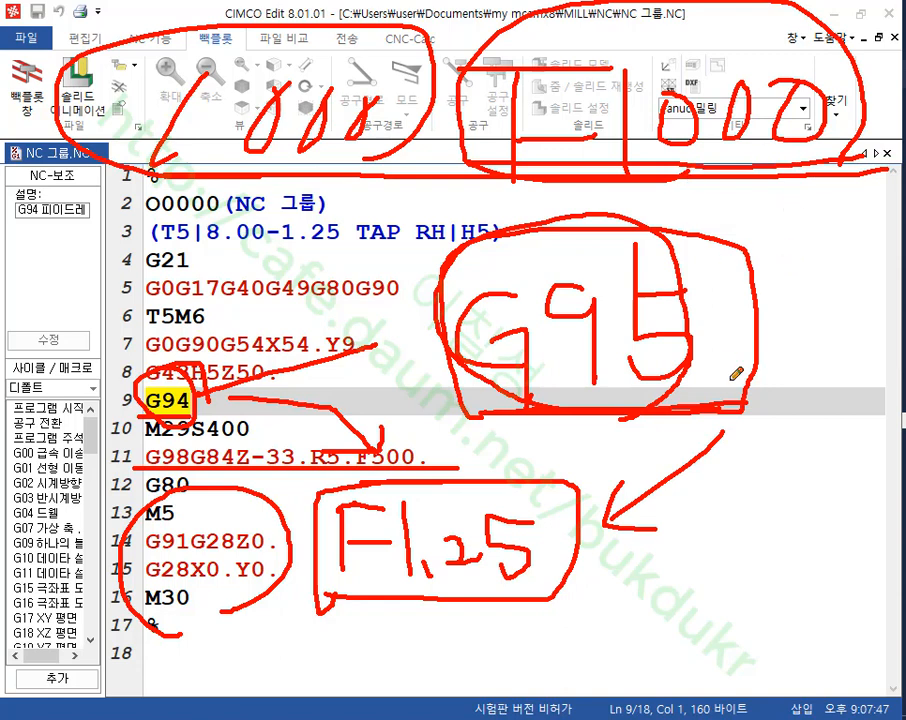
drag(675, 170, 478, 420)
drag(552, 284, 710, 435)
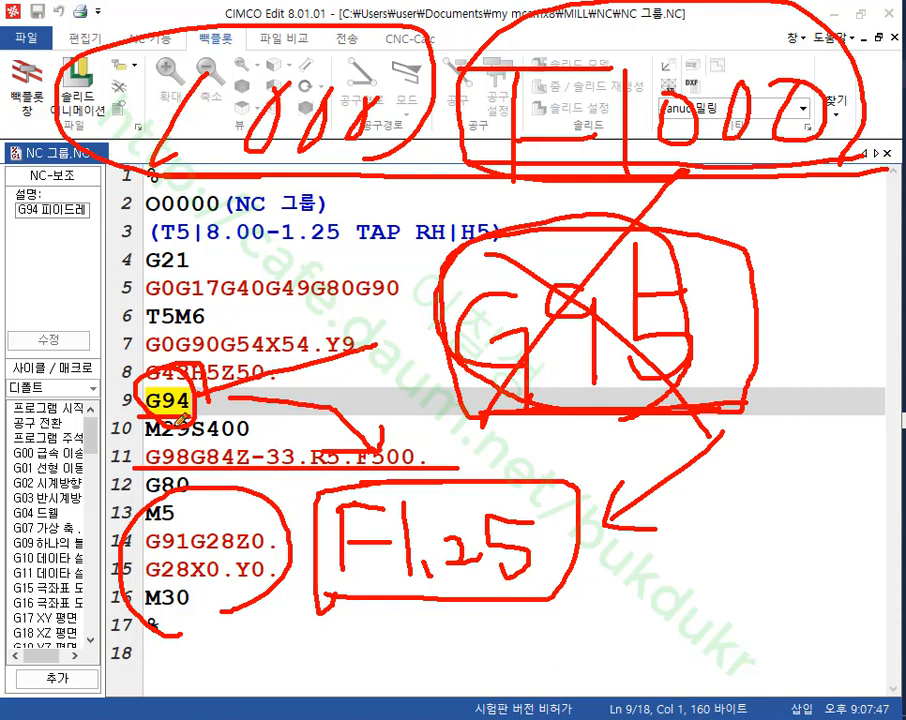
mouse_move(173, 426)
mouse_down()
mouse_move(172, 376)
mouse_move(185, 424)
mouse_move(152, 410)
mouse_move(190, 412)
mouse_up()
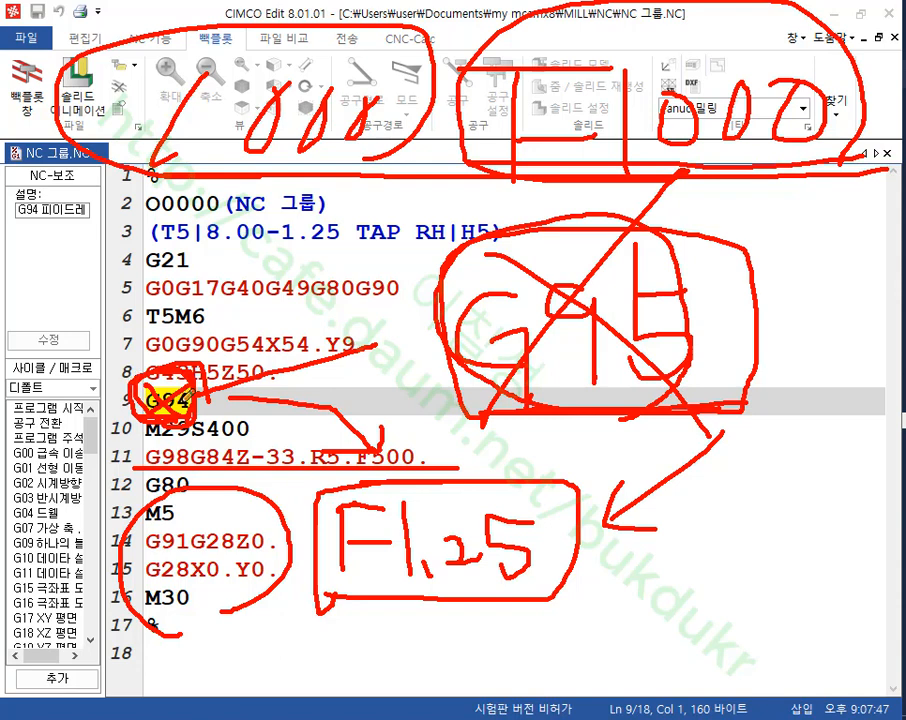
mouse_move(382, 491)
mouse_down()
mouse_move(438, 486)
mouse_move(374, 489)
mouse_up()
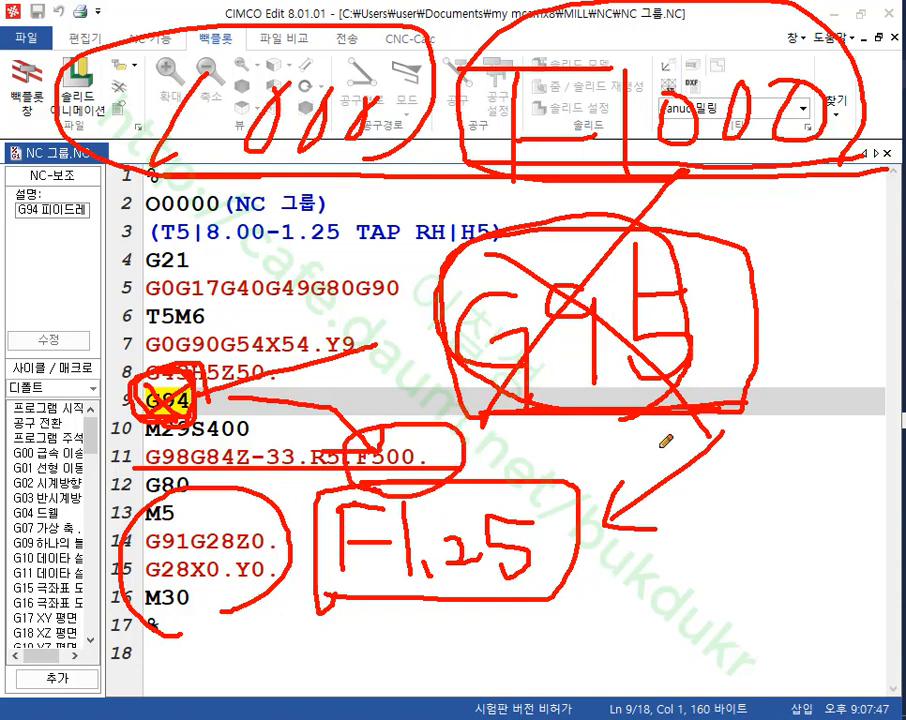
right_click(731, 349)
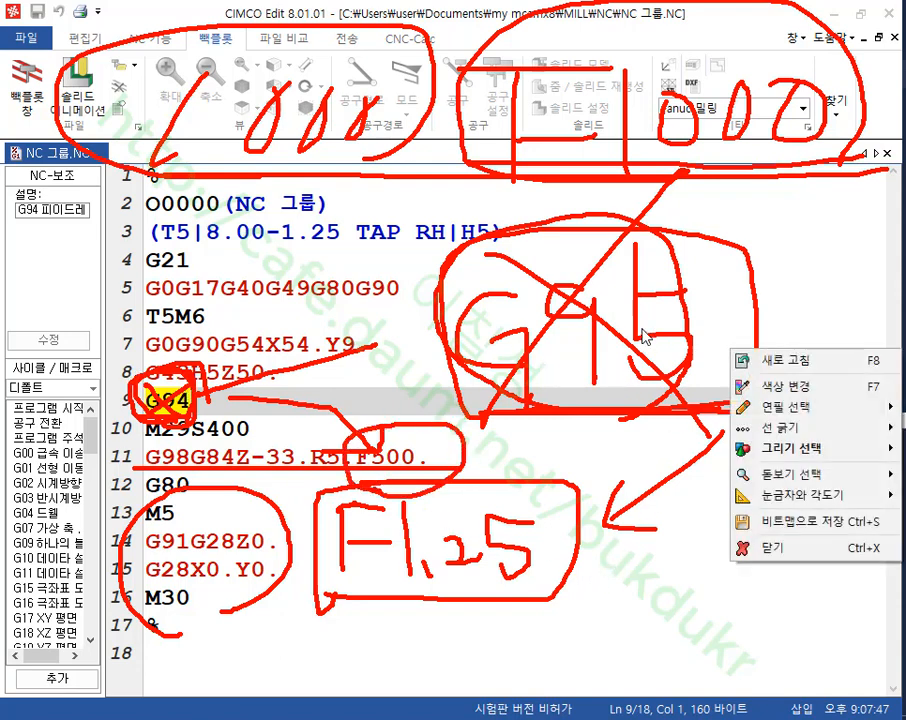
click(805, 248)
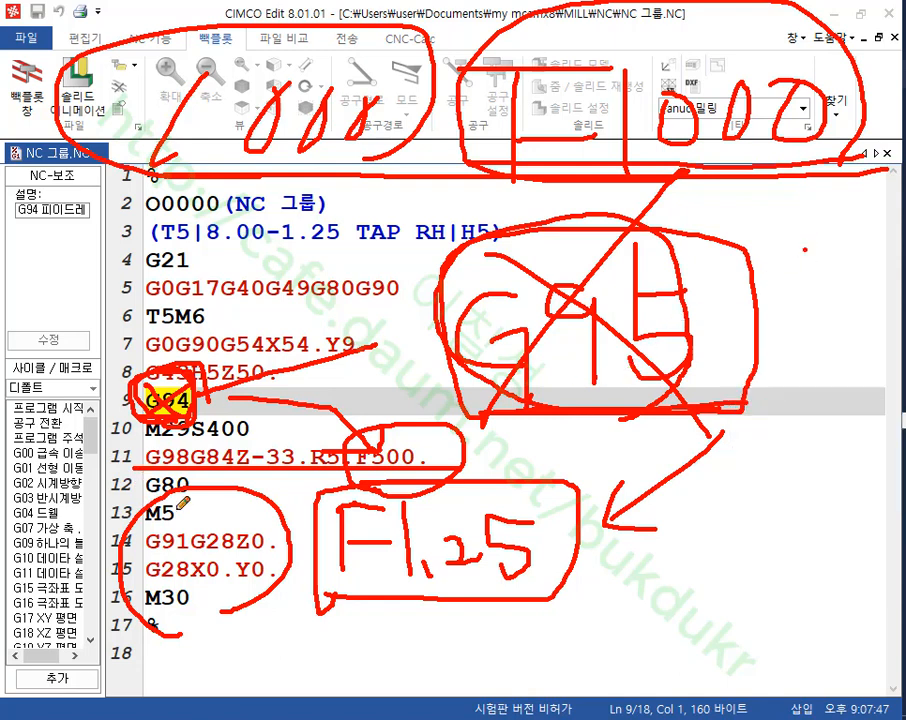
drag(198, 516, 224, 512)
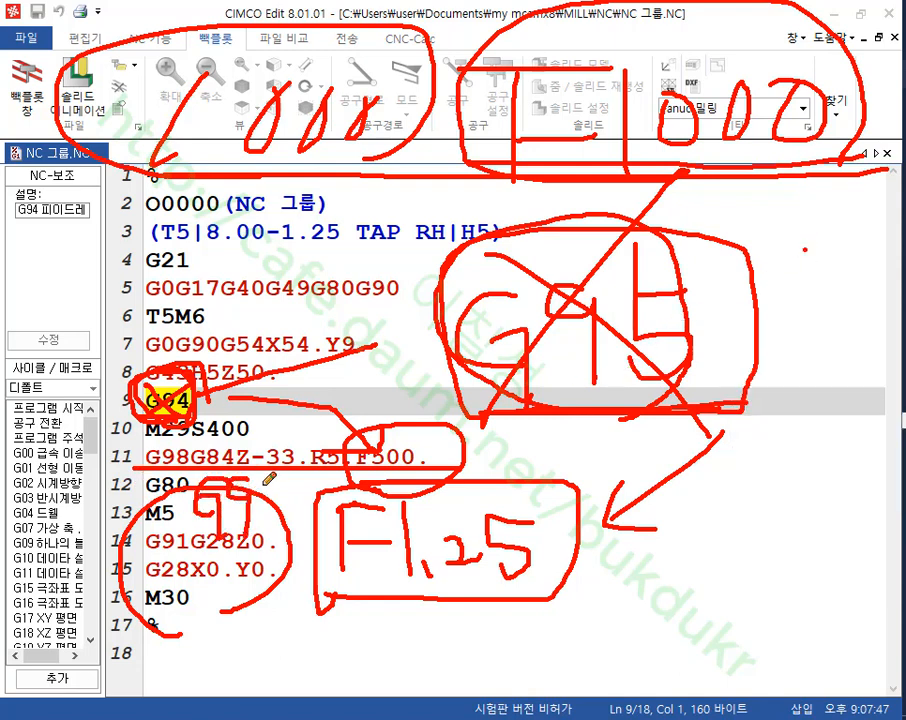
mouse_move(271, 481)
mouse_down()
mouse_move(314, 541)
mouse_move(288, 563)
mouse_up()
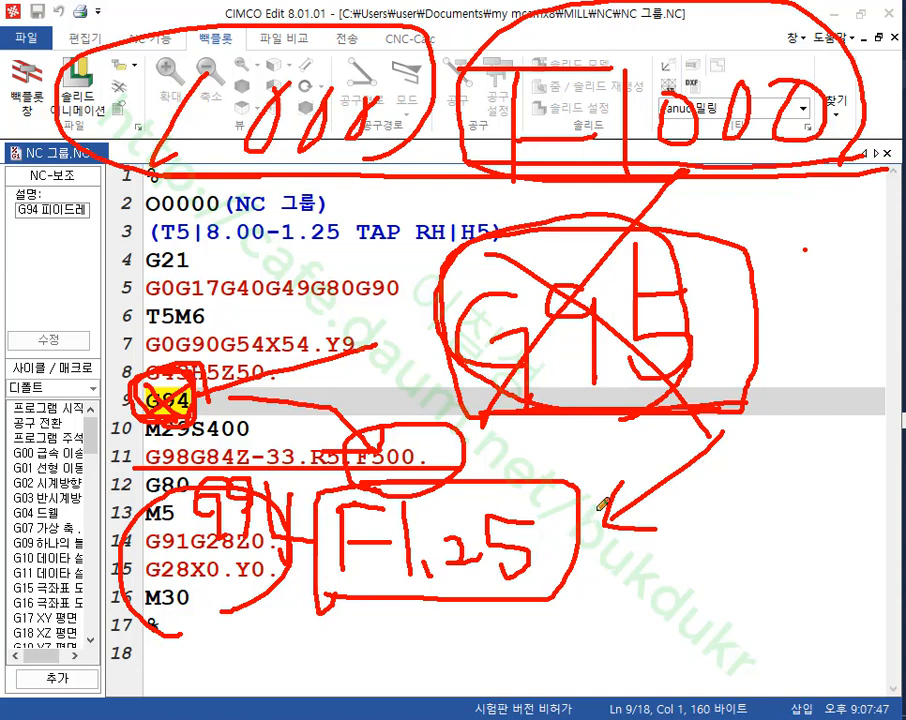
- Switch to Mastercam and open the post processor file MPFAN.PST from the Posts folder for editing
right_click(686, 463)
click(740, 664)
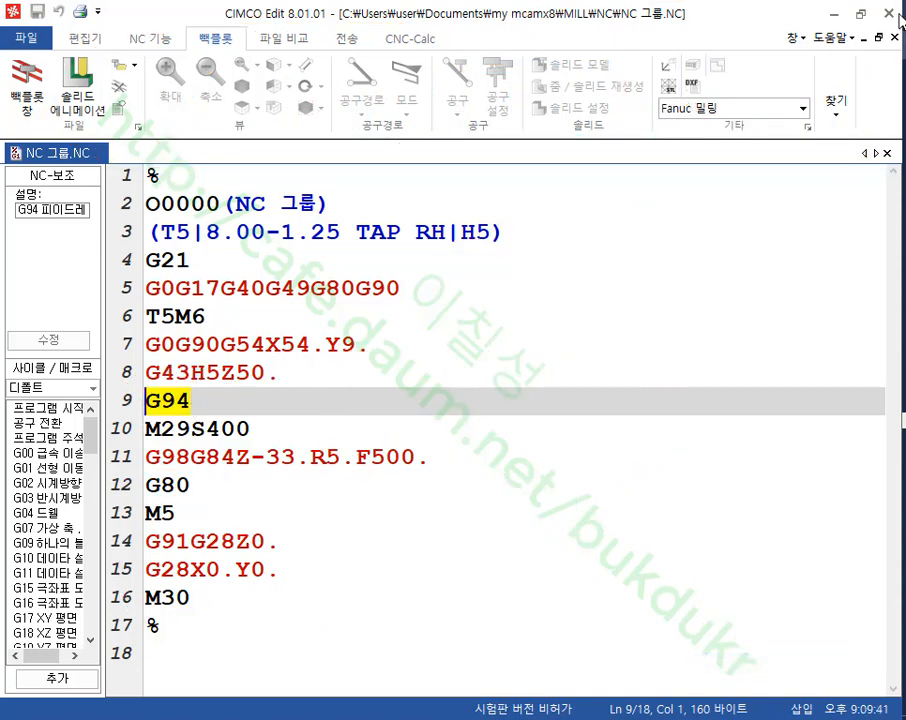
click(835, 14)
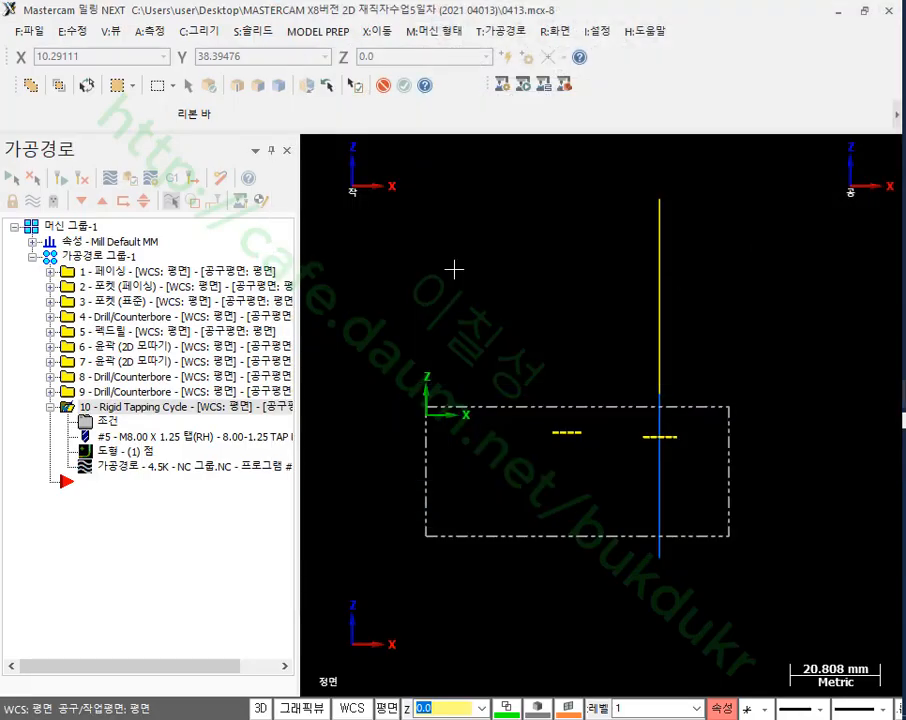
click(26, 31)
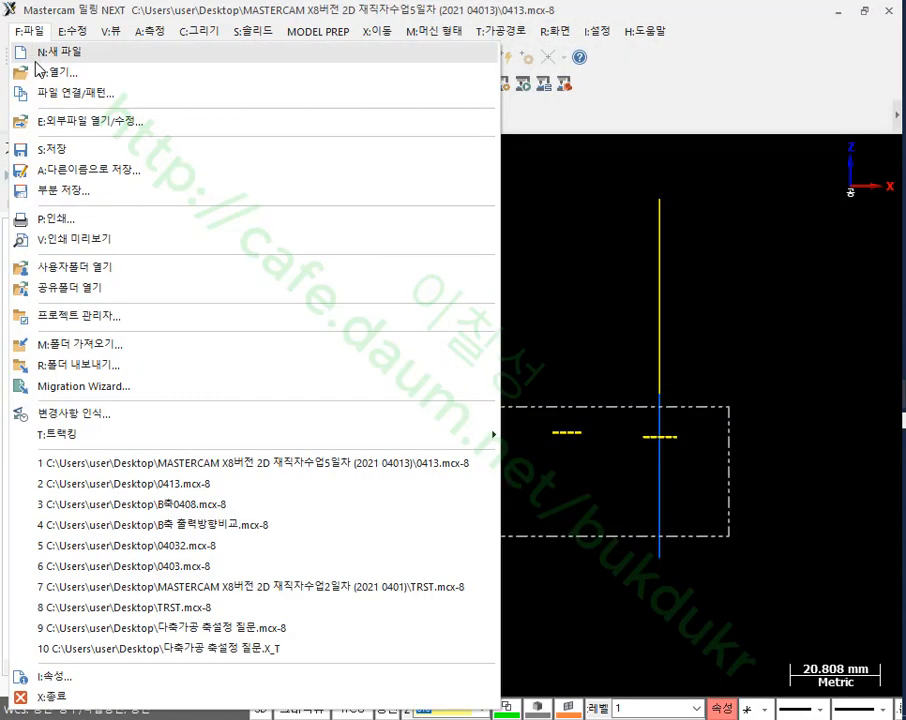
click(98, 123)
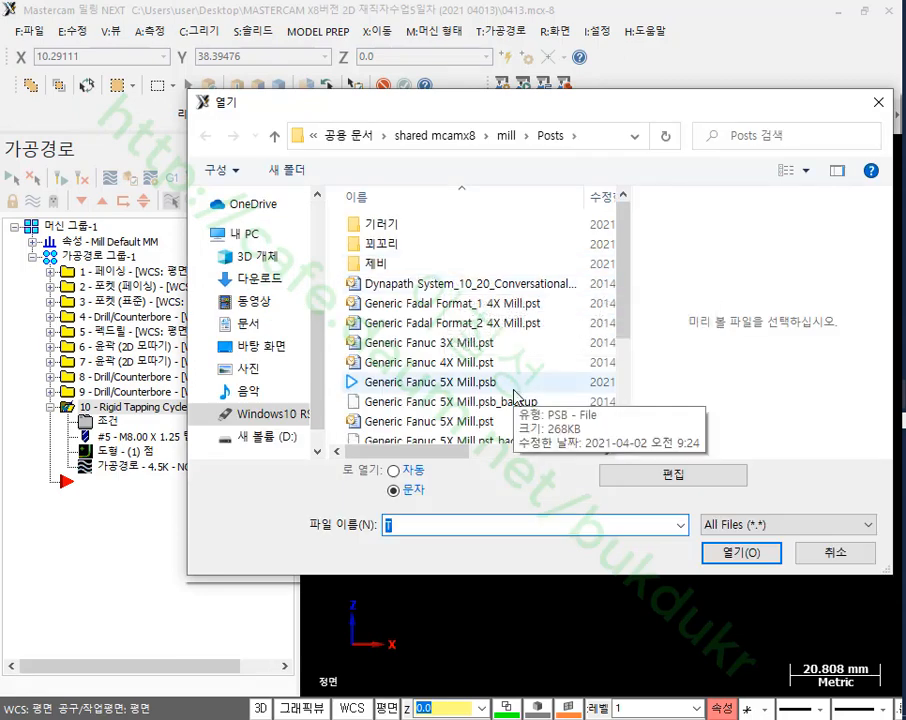
scroll(515, 397, down, 3)
click(412, 432)
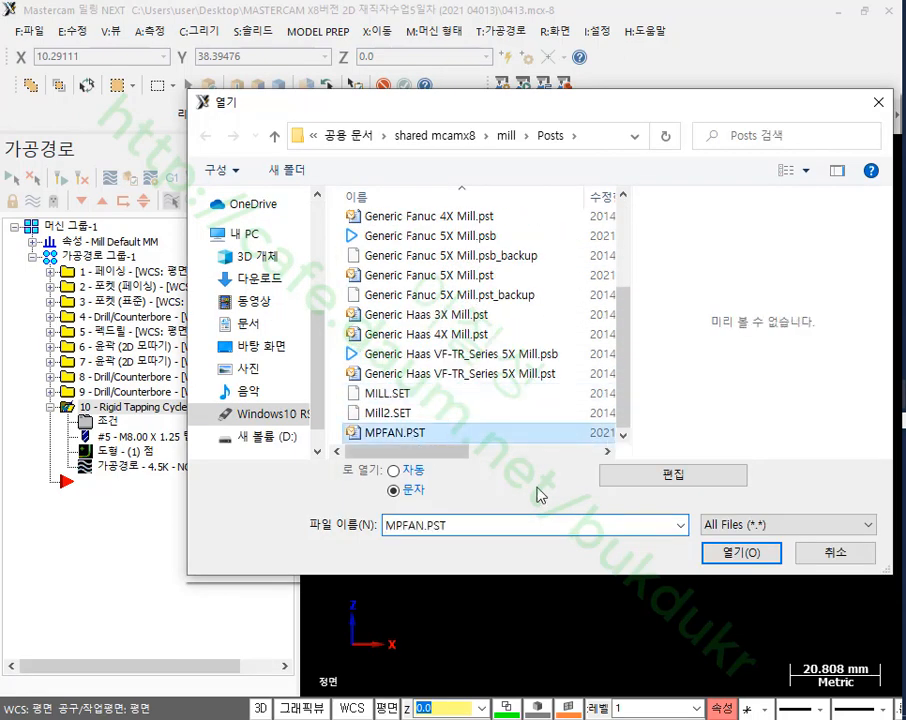
click(738, 553)
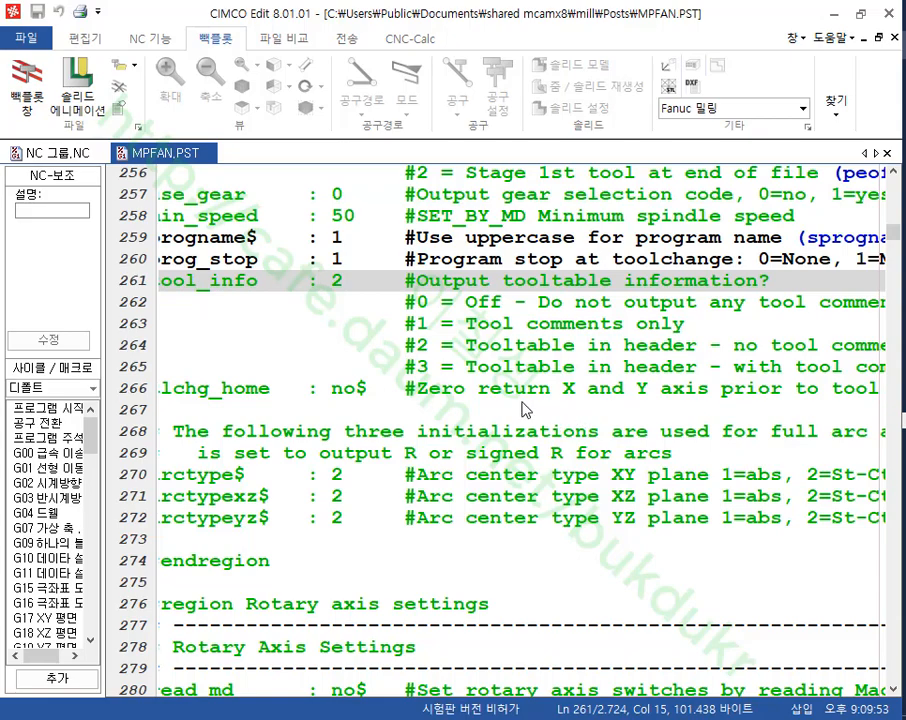
- Set tap_feedtype to 1, units per revolution (G95), in MPFAN.PST and save the file
scroll(517, 440, down, 4)
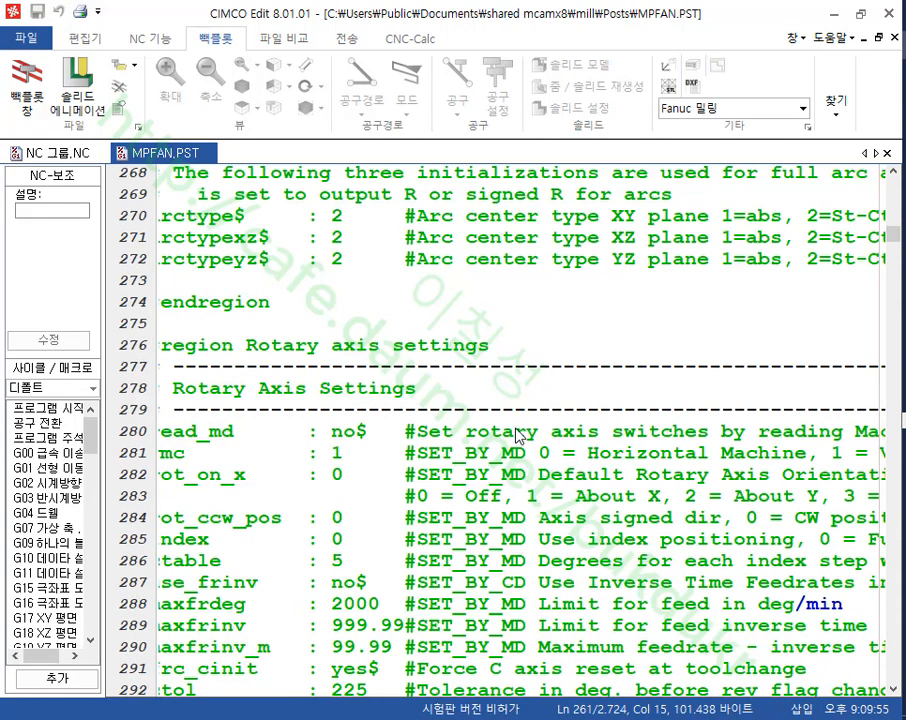
scroll(517, 433, down, 5)
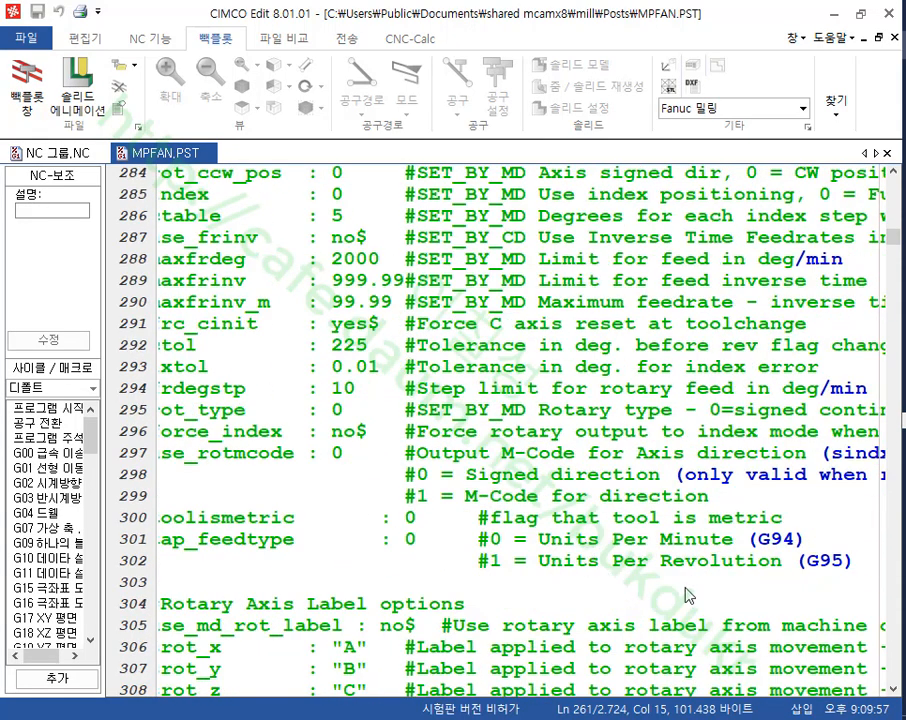
drag(862, 572, 120, 545)
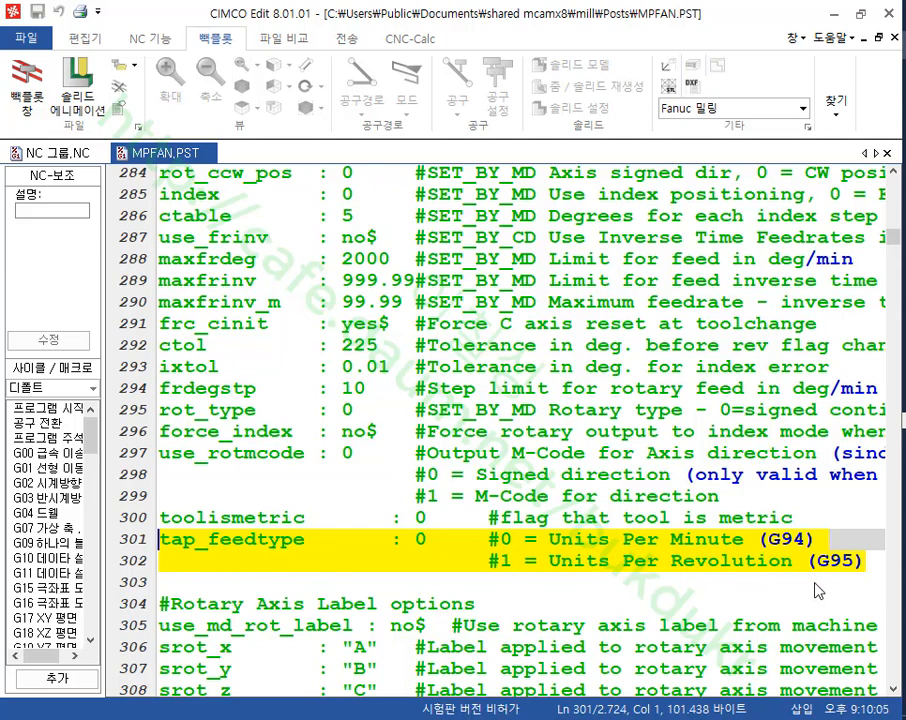
click(876, 567)
click(421, 546)
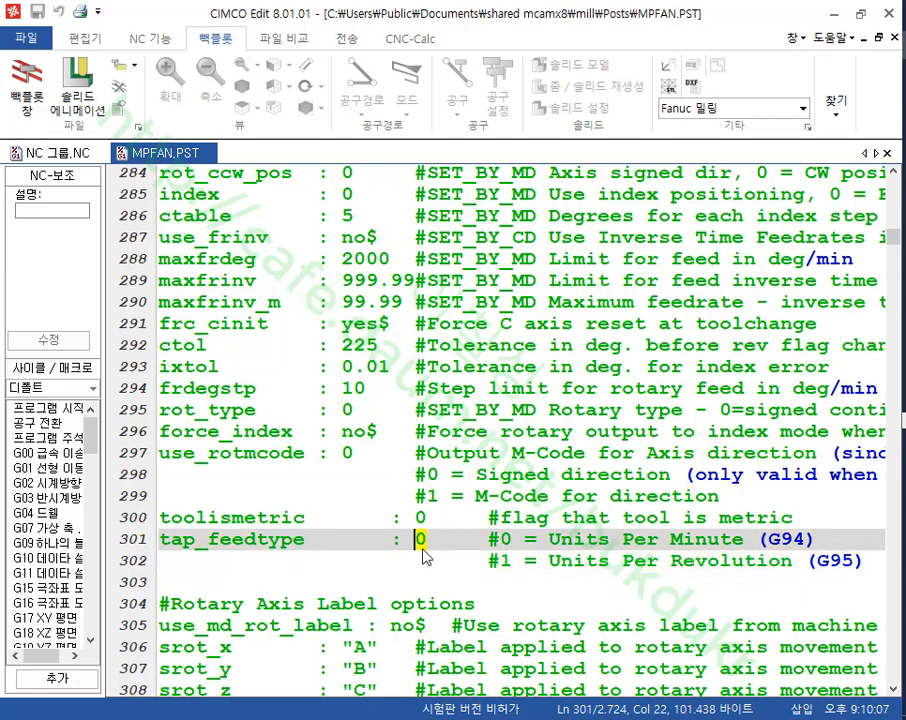
text(1)
click(464, 580)
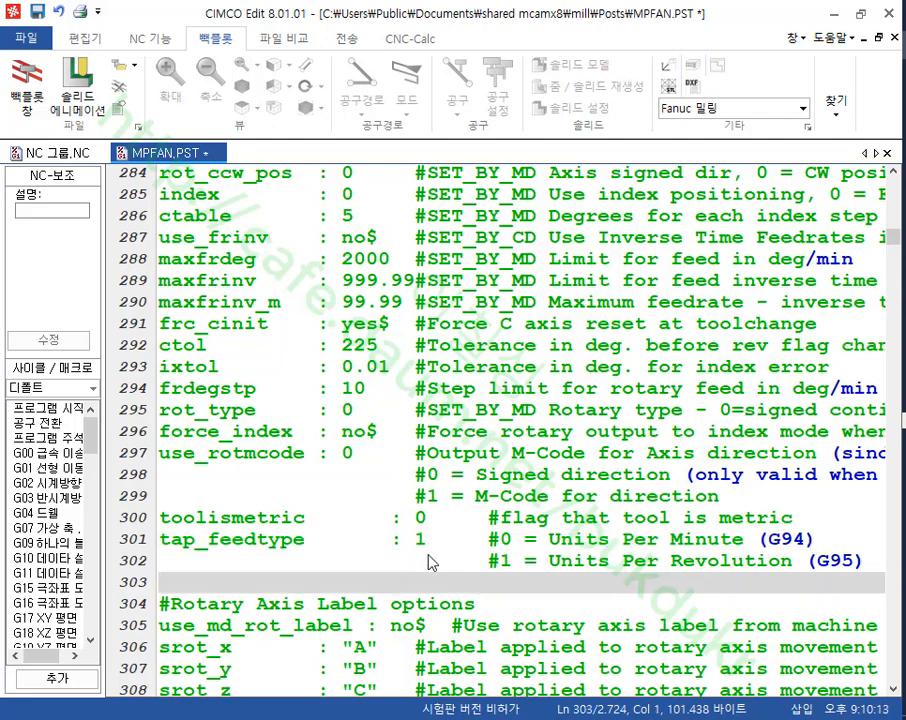
click(37, 12)
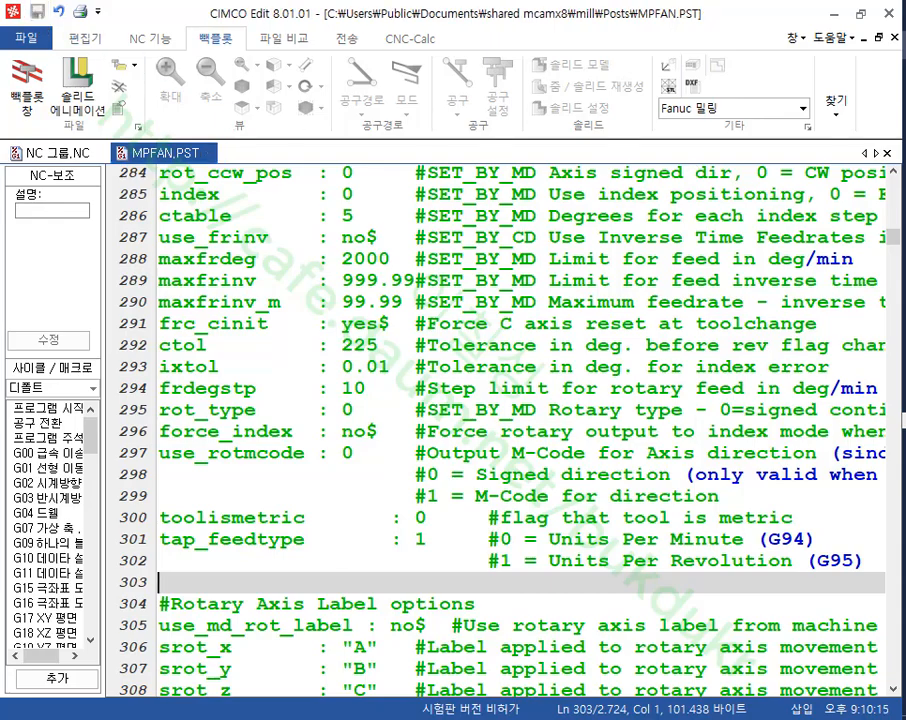
- Switch to Mastercam, post the rigid tapping operation again and reload the modified NC file in CIMCO Edit
key(alt+Tab)
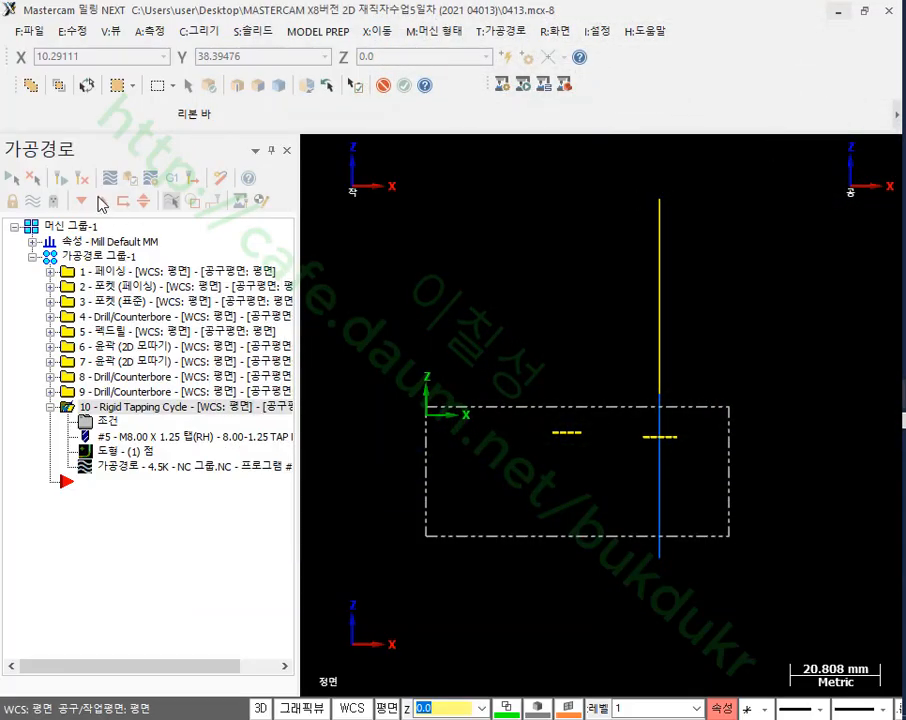
click(176, 178)
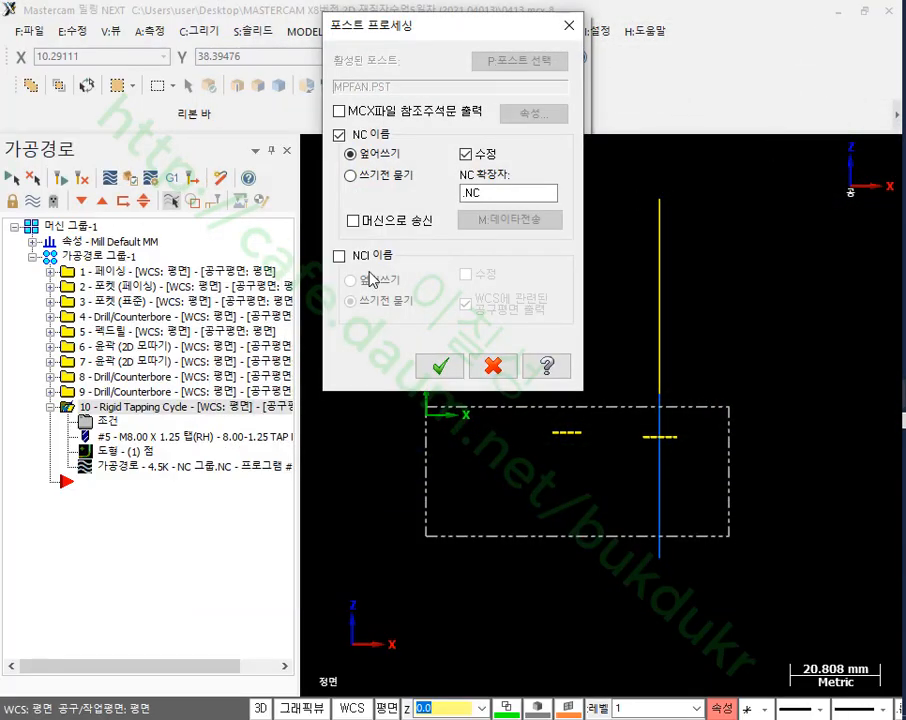
click(441, 371)
click(448, 404)
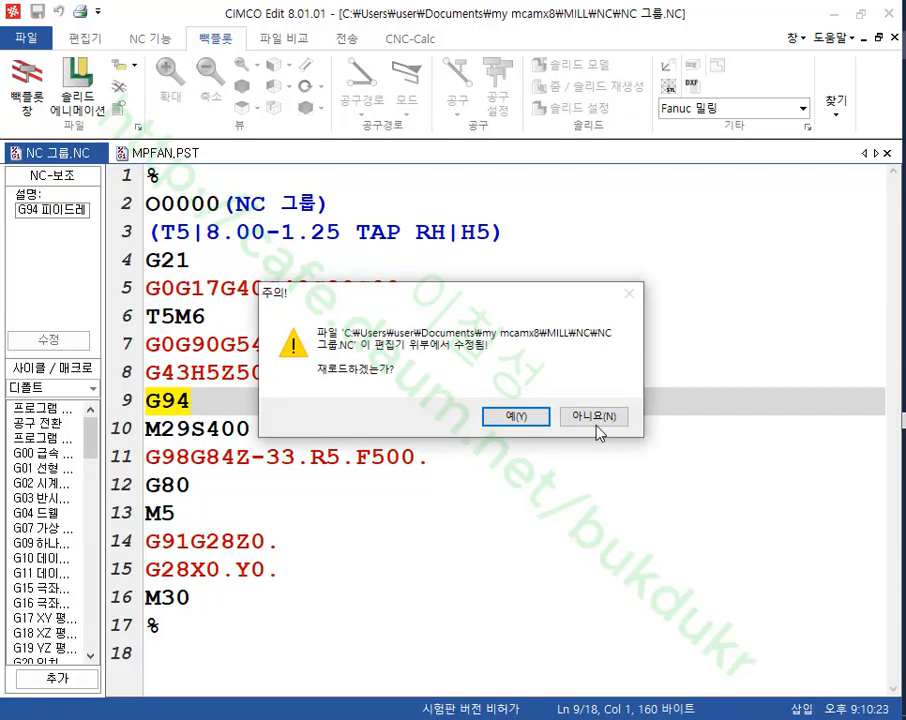
drag(511, 300, 785, 104)
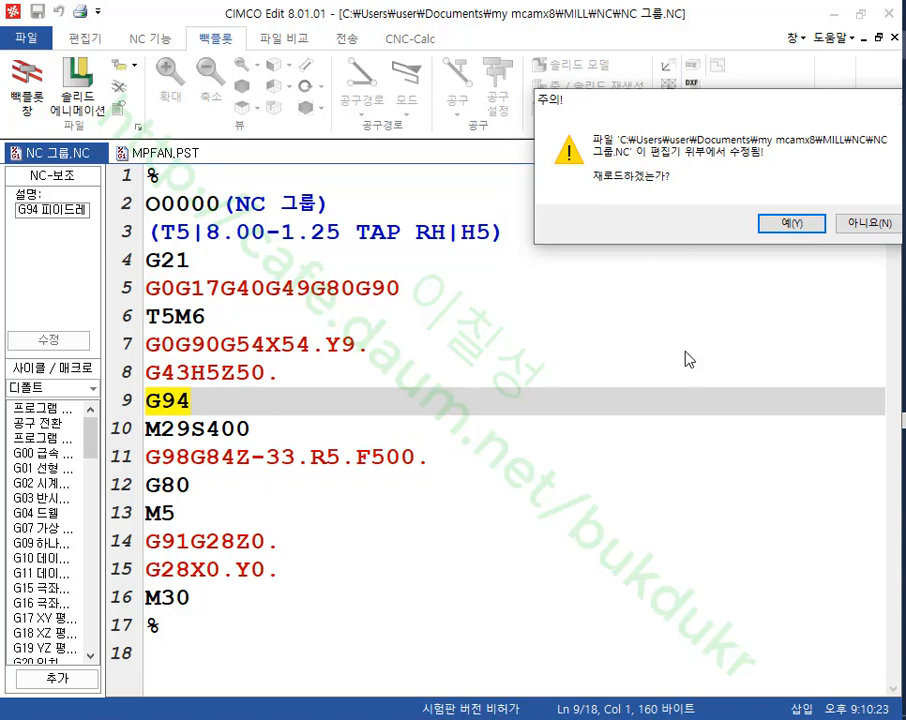
click(791, 223)
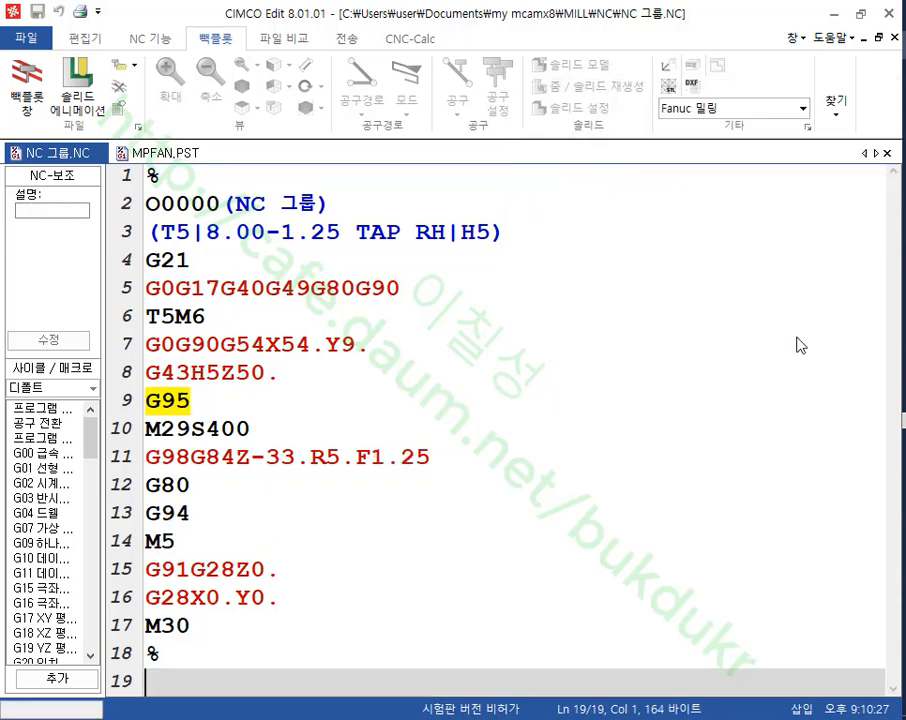
- Examine the feed mode lines before and after the tapping cycle and the F value in the G84 line
click(139, 402)
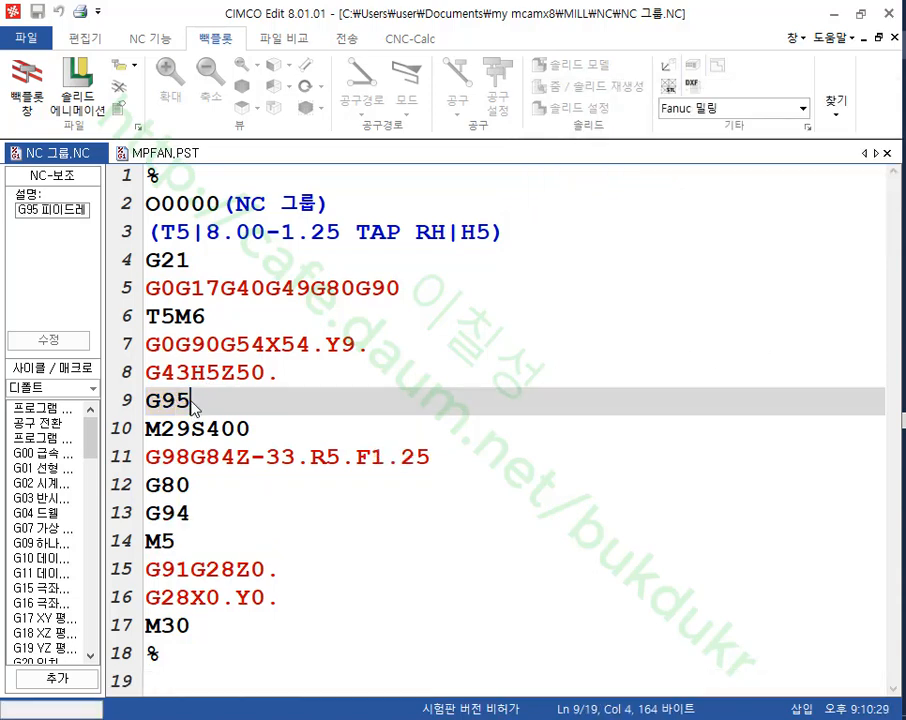
click(147, 521)
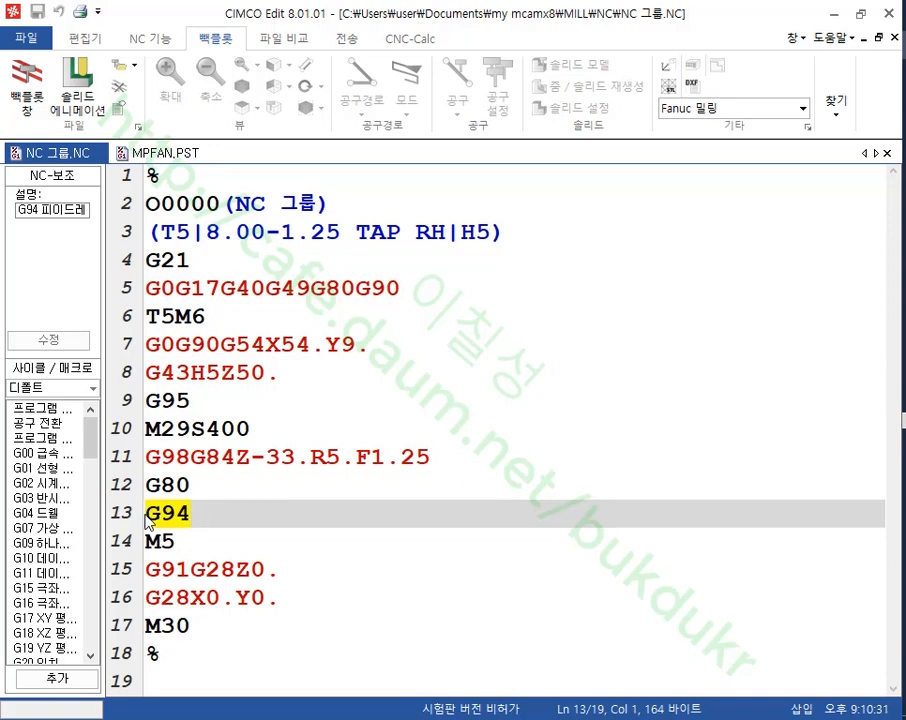
click(358, 457)
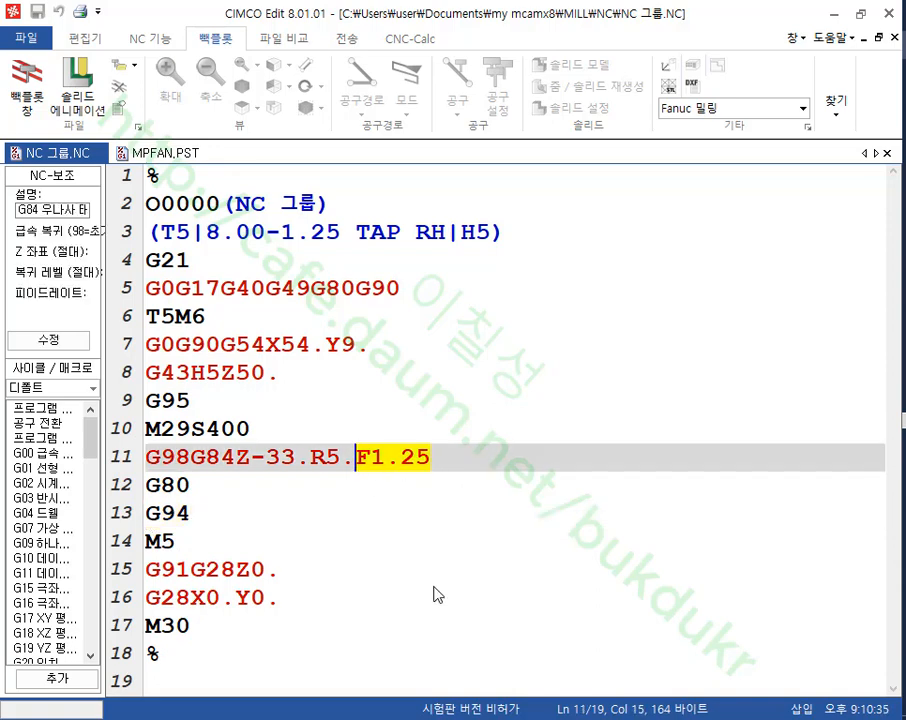
click(456, 469)
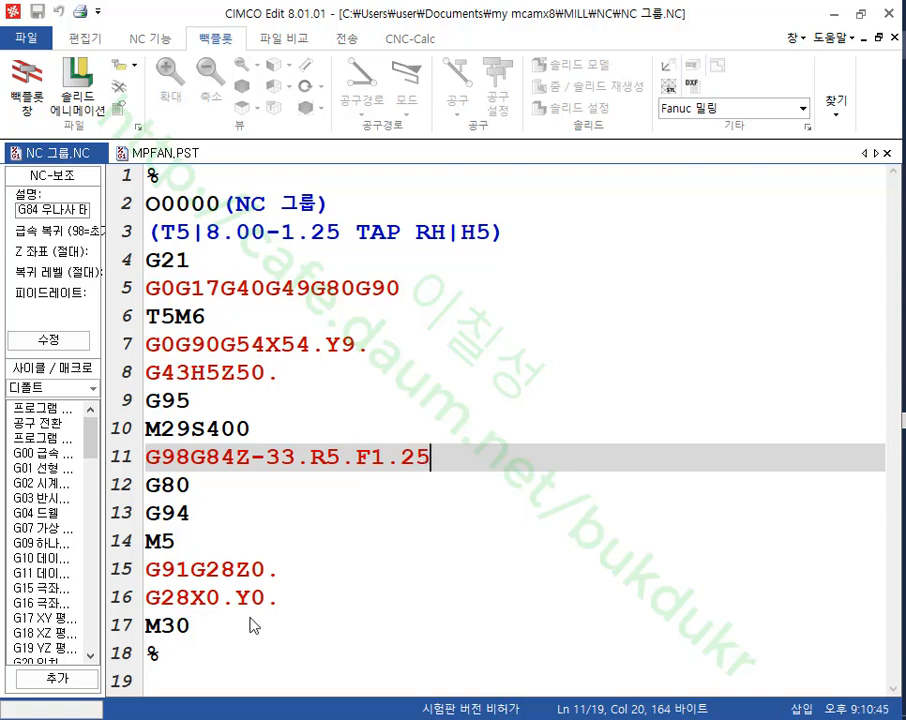
- Set tap_feedtype back to 0, units per minute (G94), in MPFAN.PST and save the file
click(165, 153)
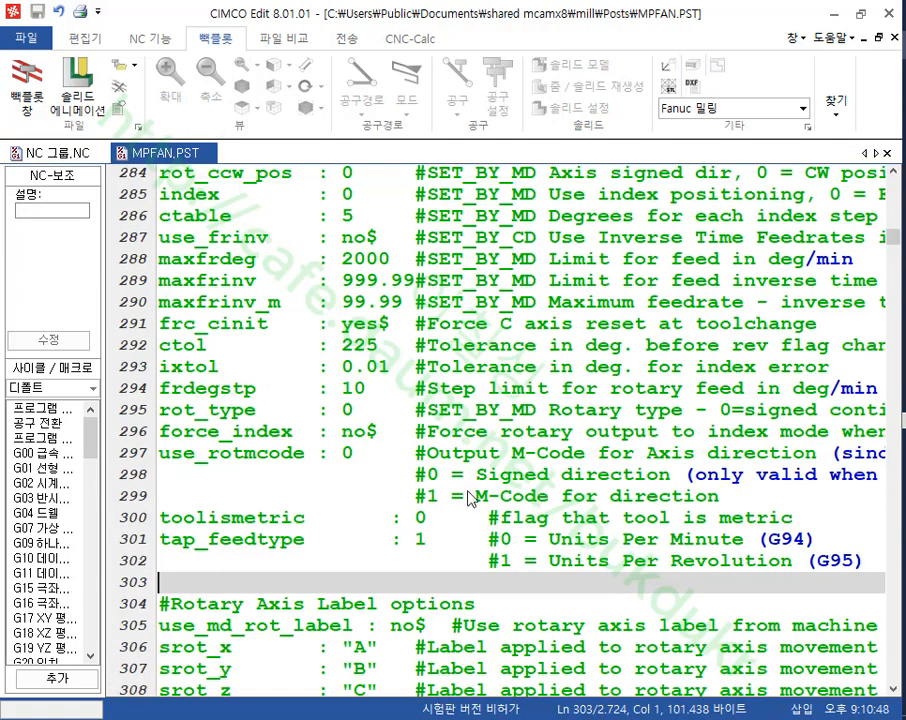
click(428, 545)
key(BackSpace)
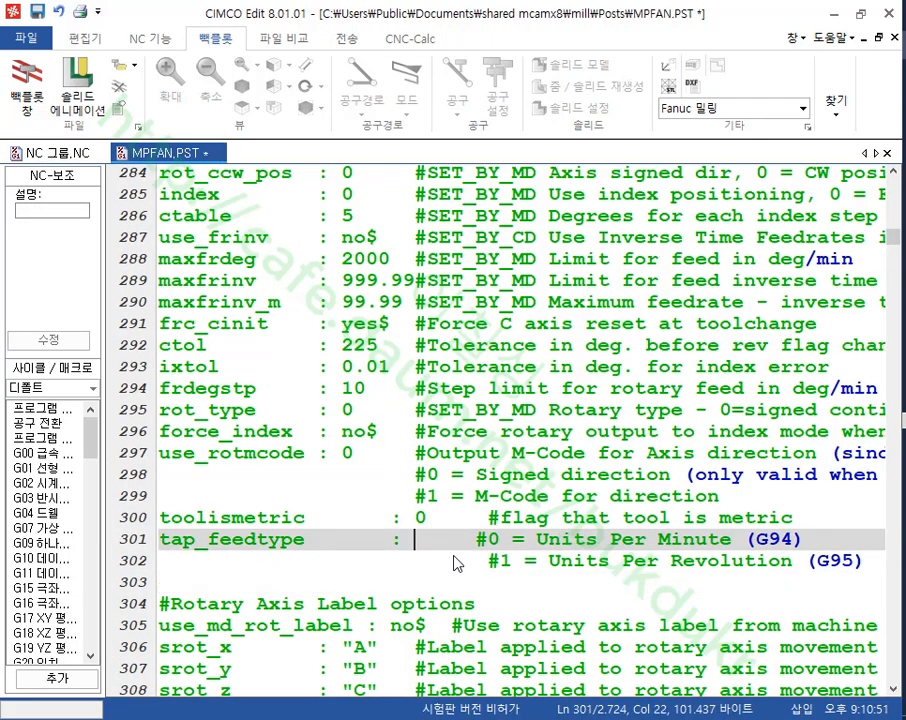
text(0)
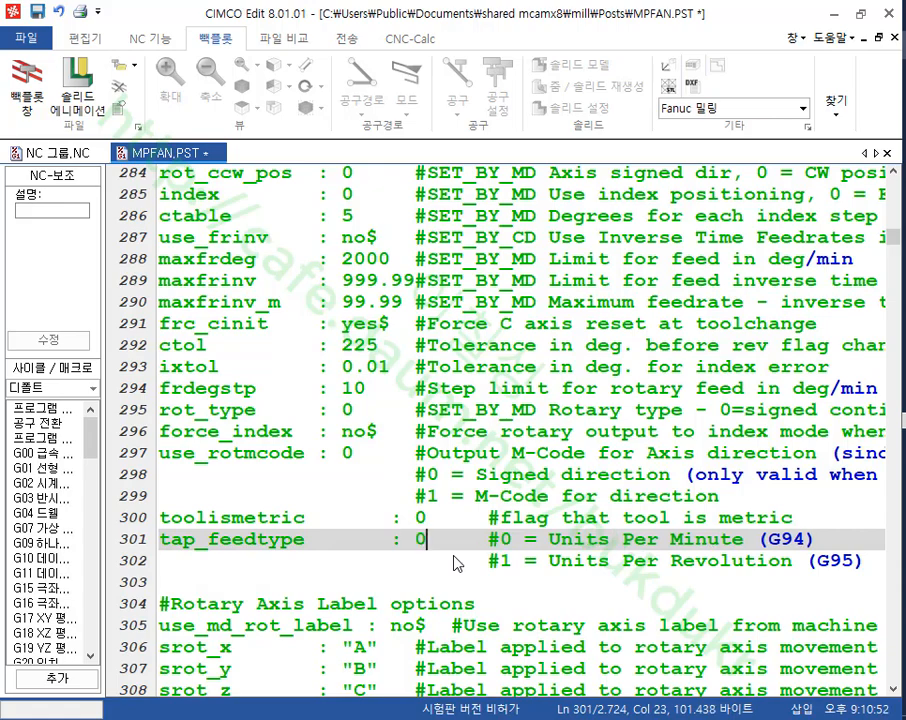
click(35, 12)
- Switch to Mastercam, repost only the selected rigid tapping operation, and reload the changed NC file in CIMCO Edit
click(830, 14)
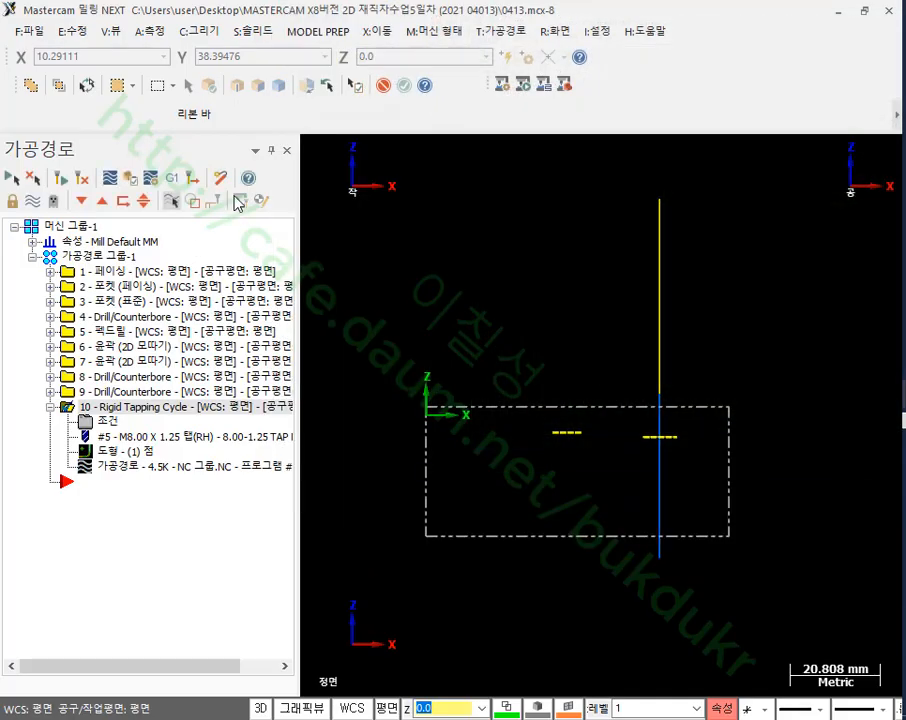
click(173, 180)
click(430, 370)
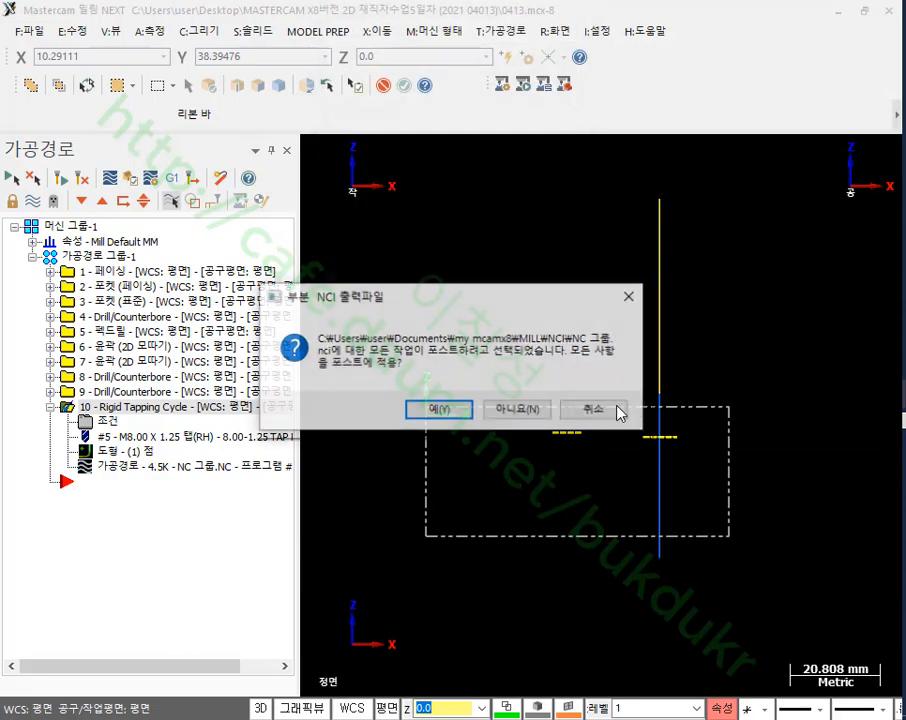
click(517, 418)
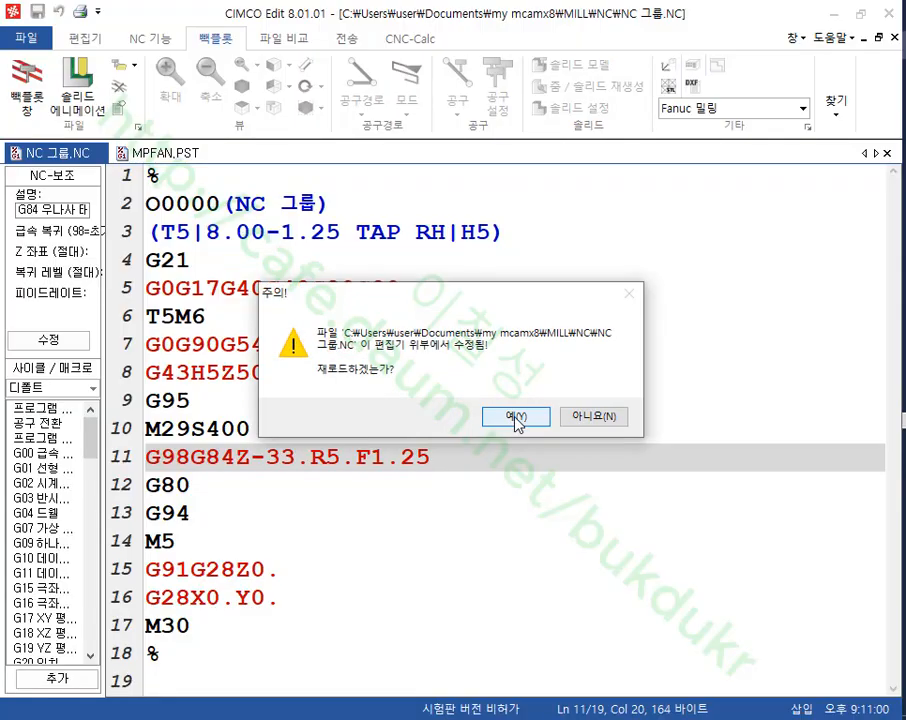
click(515, 418)
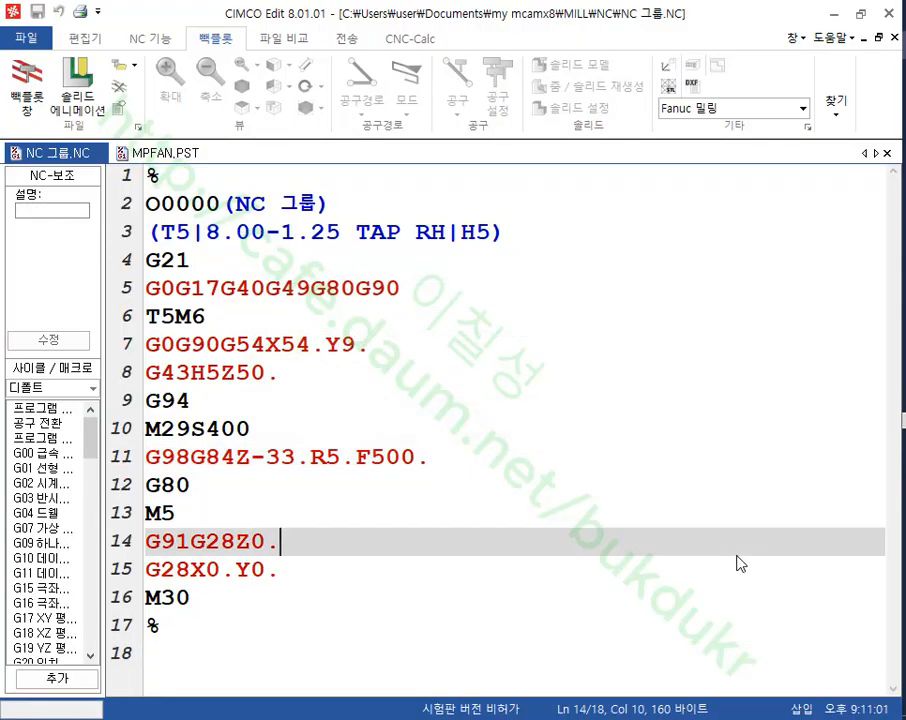
- Examine the F value in the G84 line and the feed mode line in the reloaded NC code
drag(442, 458, 350, 459)
drag(197, 408, 144, 408)
click(530, 569)
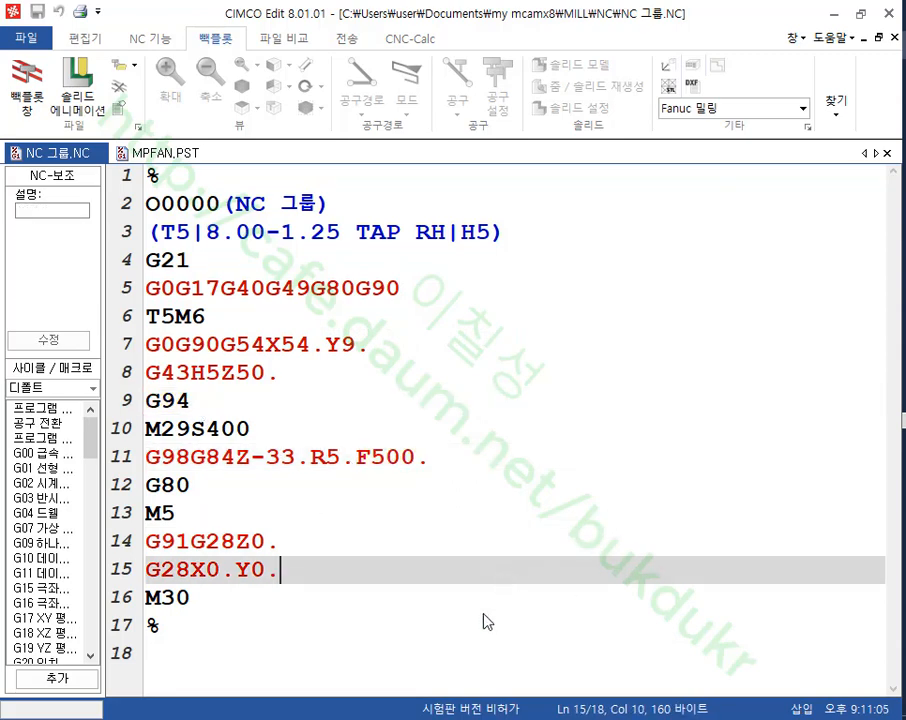
click(240, 628)
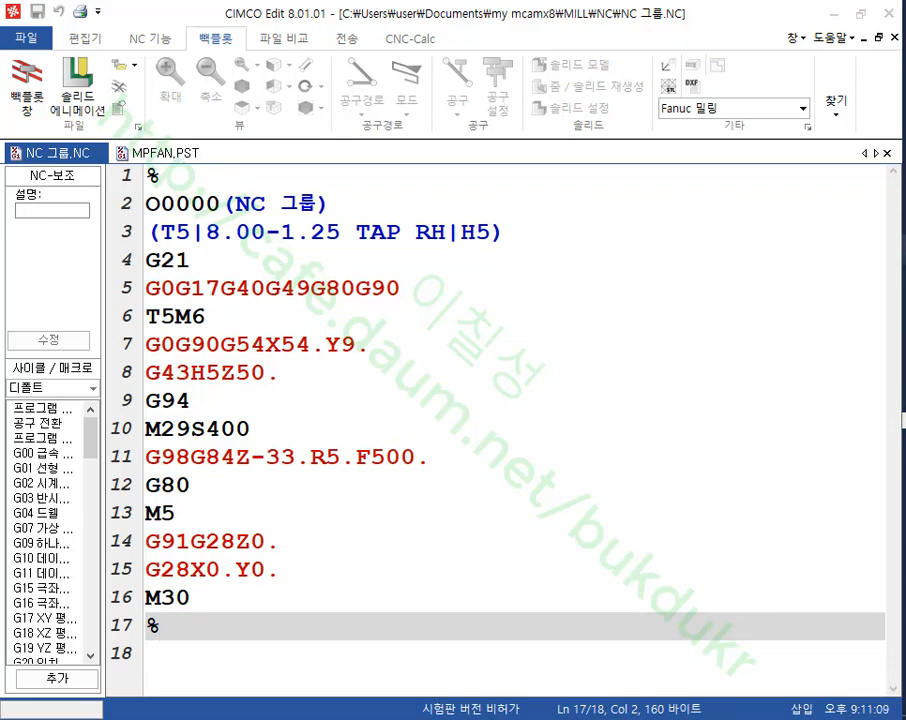
- View the part drawing 6-1.pdf in Adobe Acrobat and switch to the empty Mastercam file
click(904, 220)
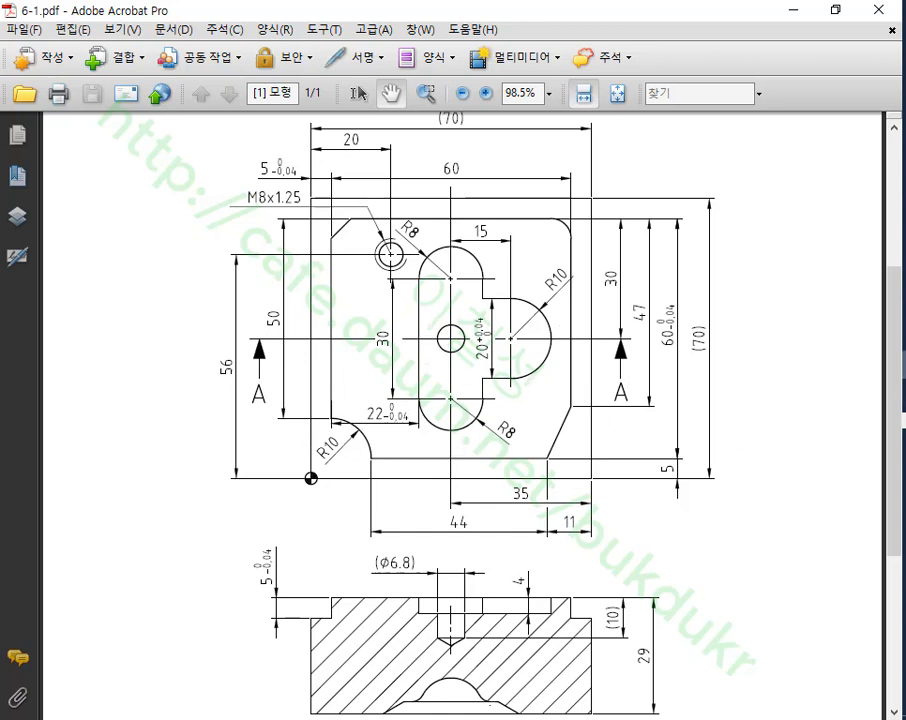
key(alt+Tab)
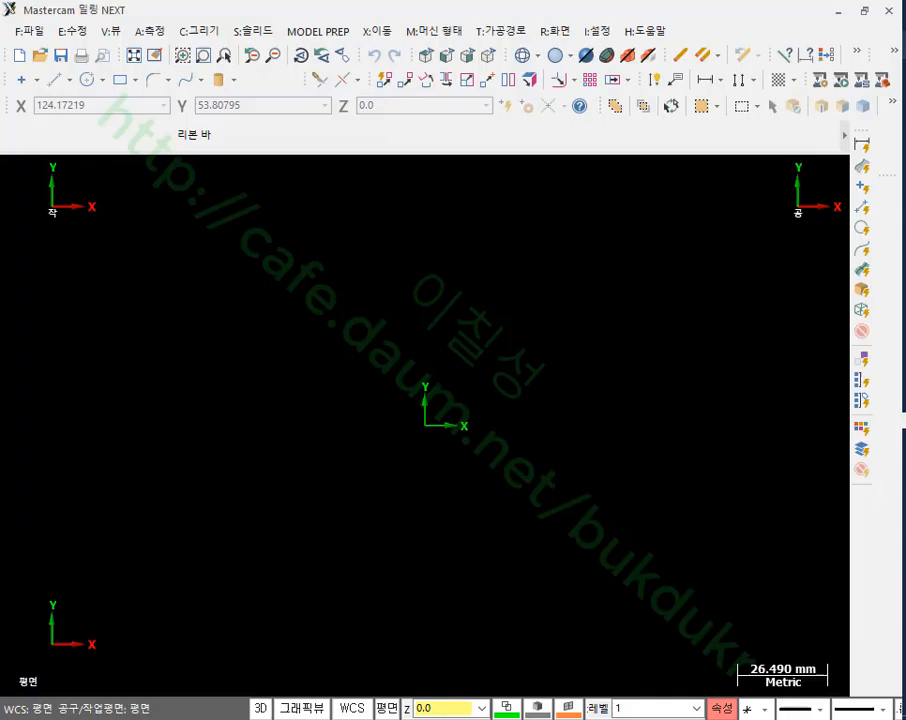
scroll(190, 518, down, 2)
scroll(408, 420, up, 2)
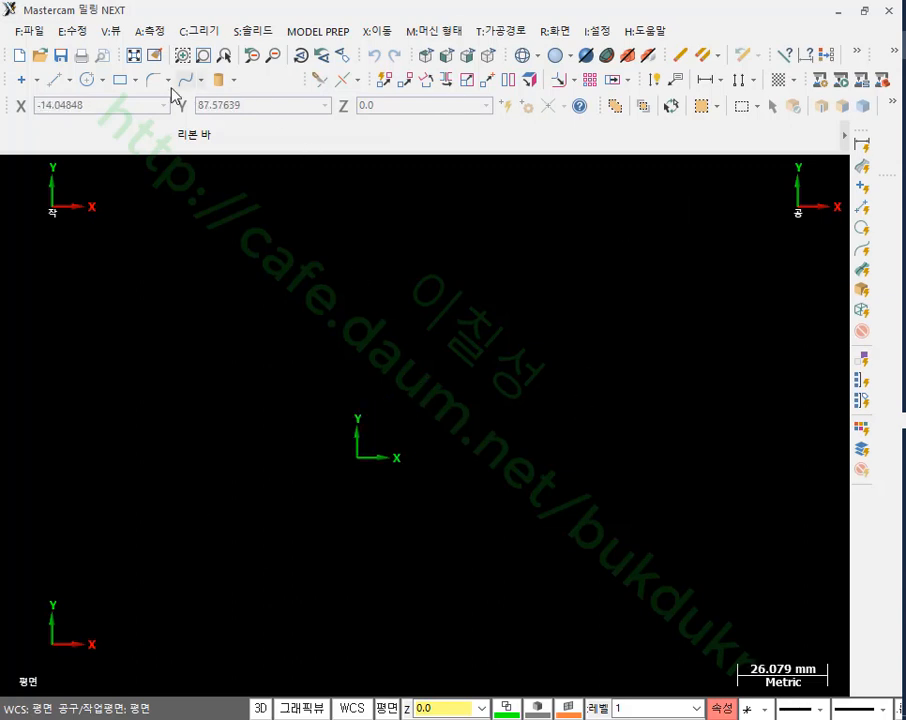
- Draw a 70 x 70 mm rectangle with its lower-left corner at the origin
click(120, 79)
click(360, 459)
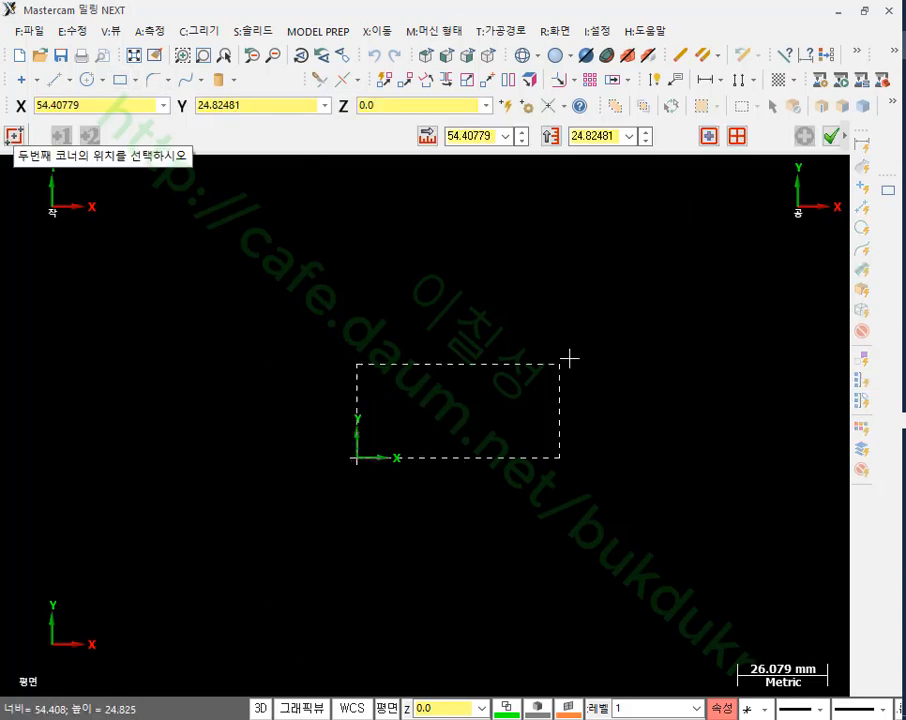
click(624, 221)
click(489, 136)
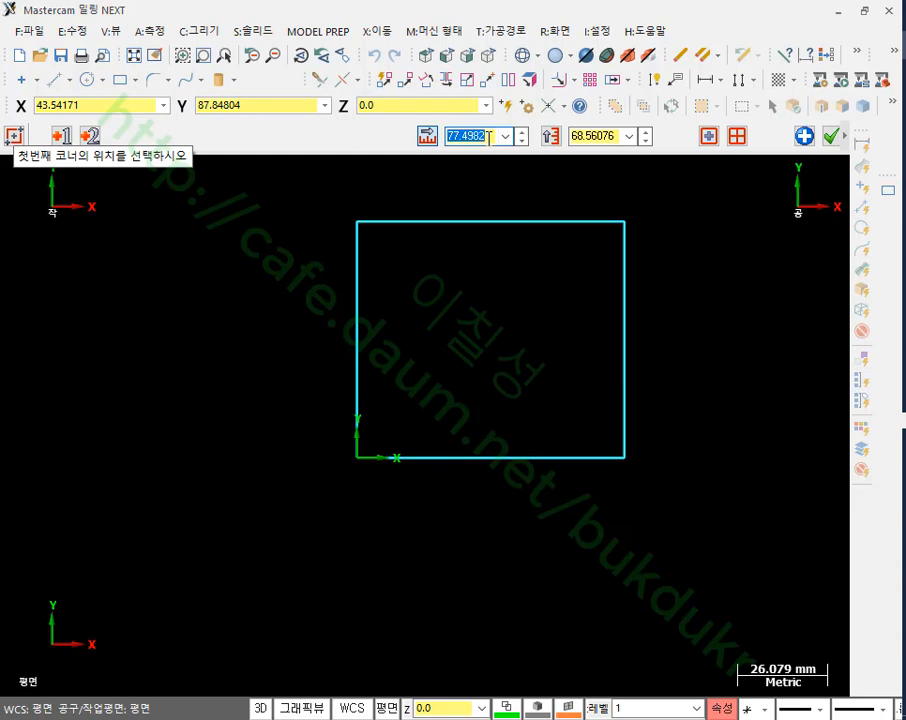
text(70)
click(590, 137)
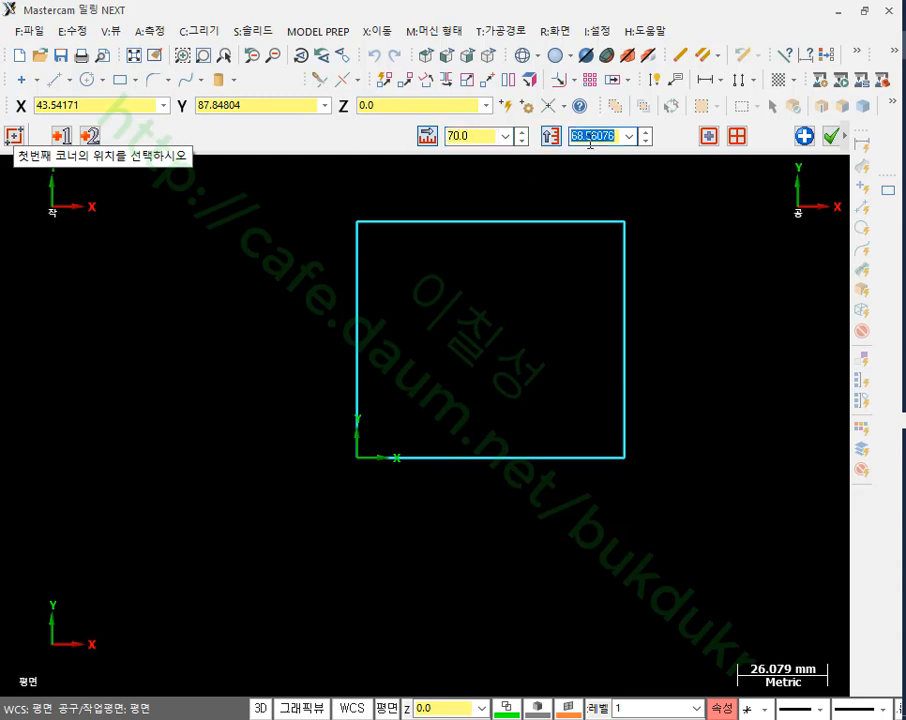
text(70)
key(Return)
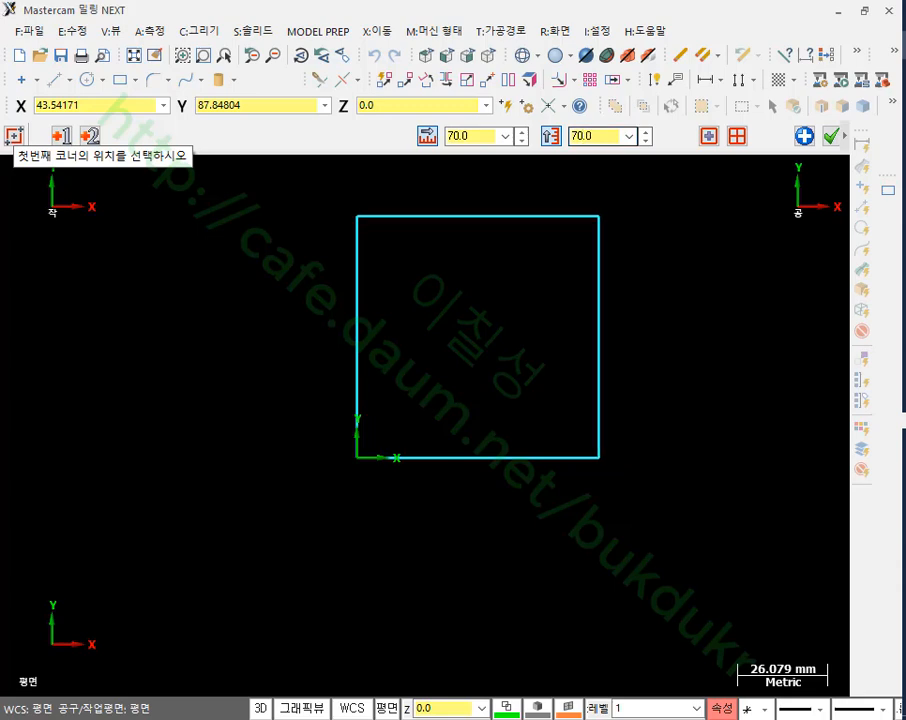
key(alt+F1)
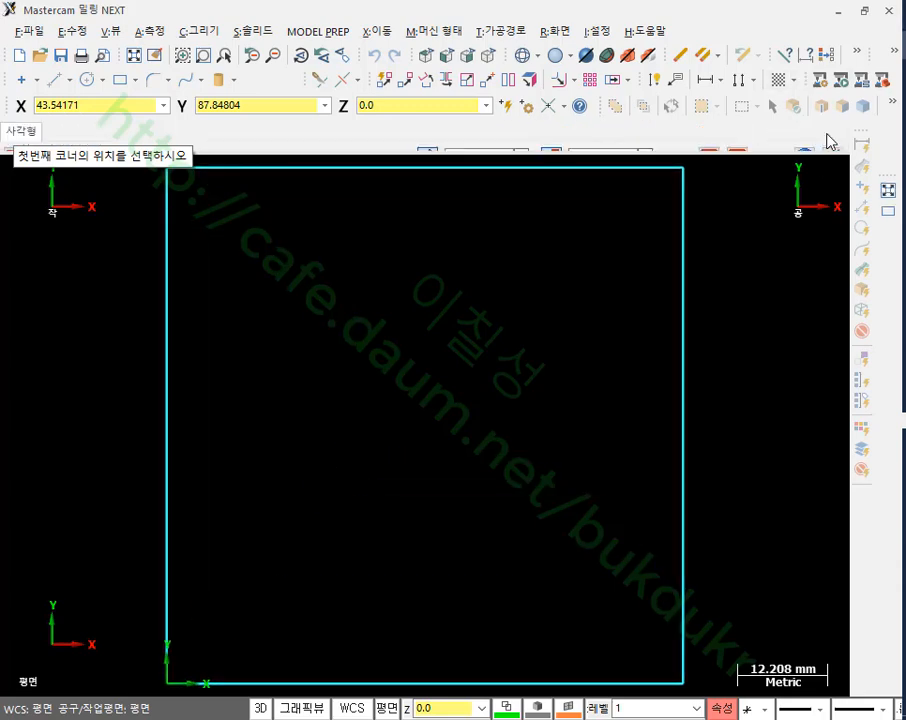
click(829, 137)
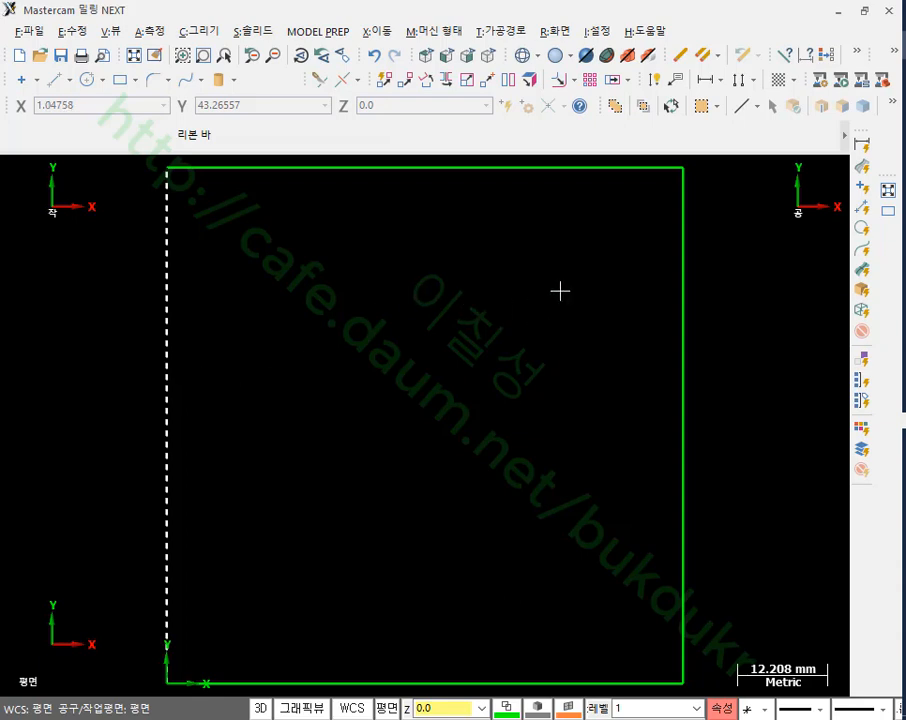
- Offset the square's contour inward by 5 mm as a single copy with sharp corner handling
scroll(559, 291, down, 1)
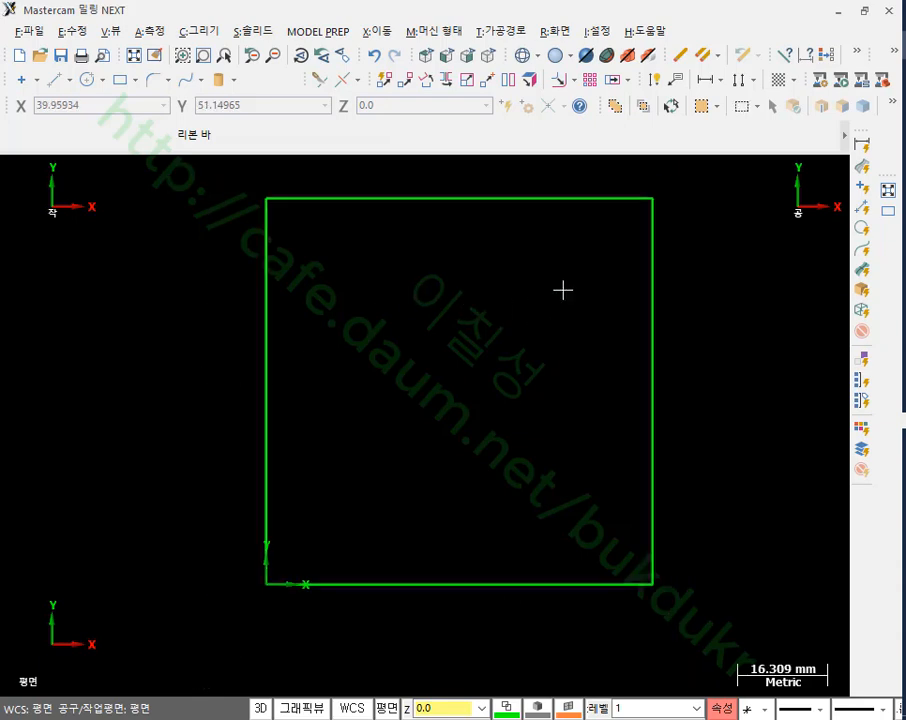
click(562, 81)
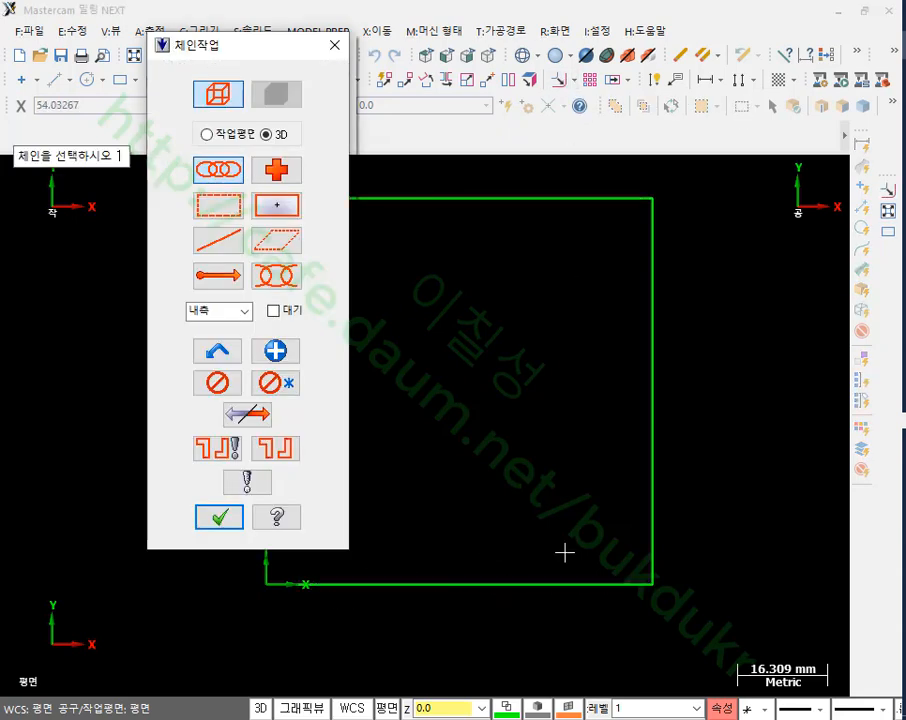
click(651, 523)
click(222, 518)
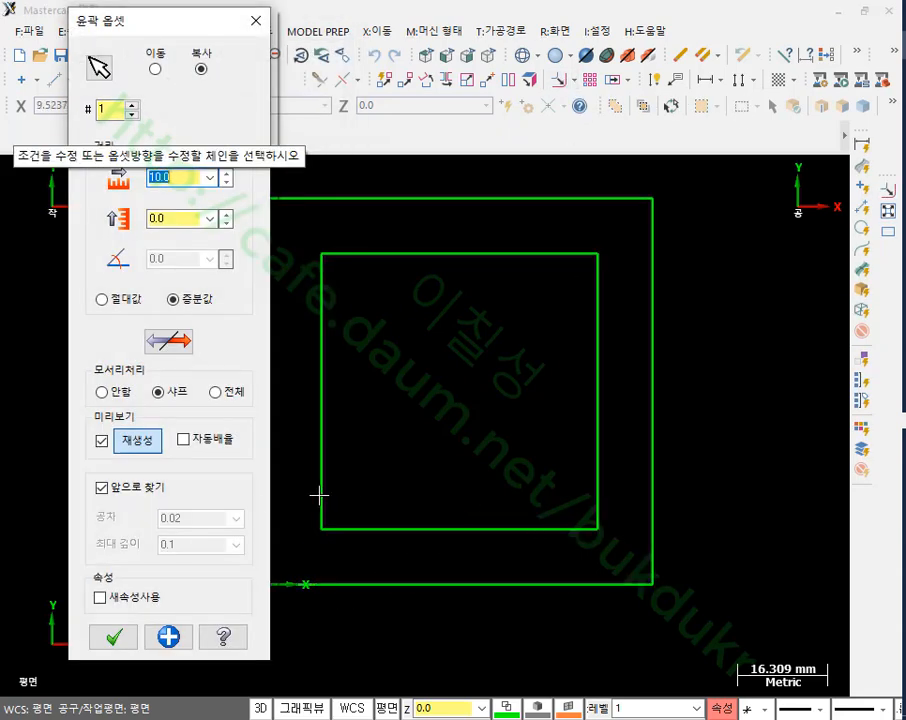
drag(174, 30, 696, 48)
text(5)
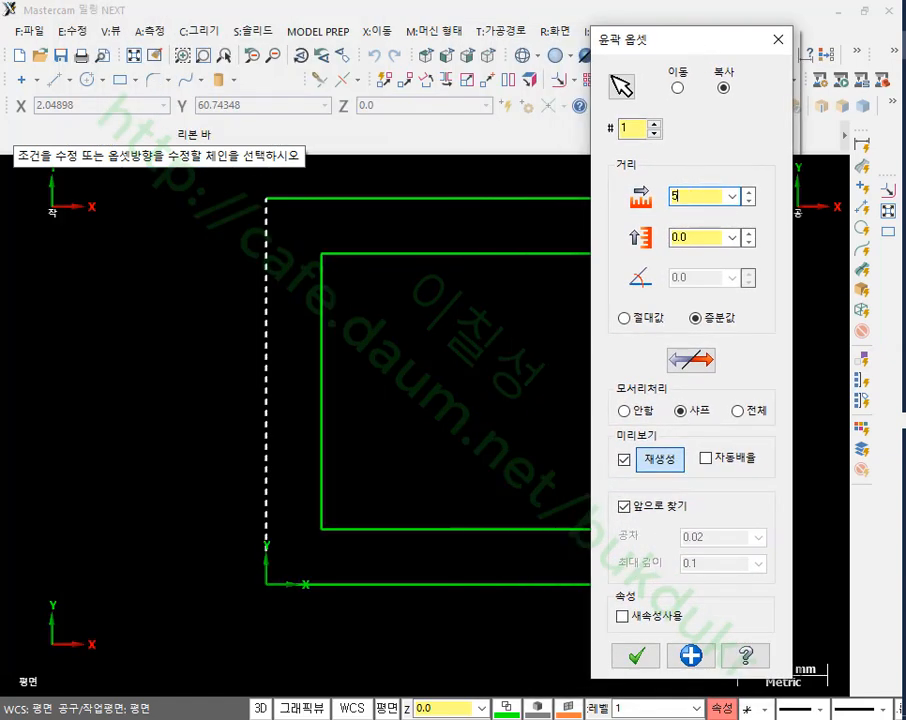
key(Return)
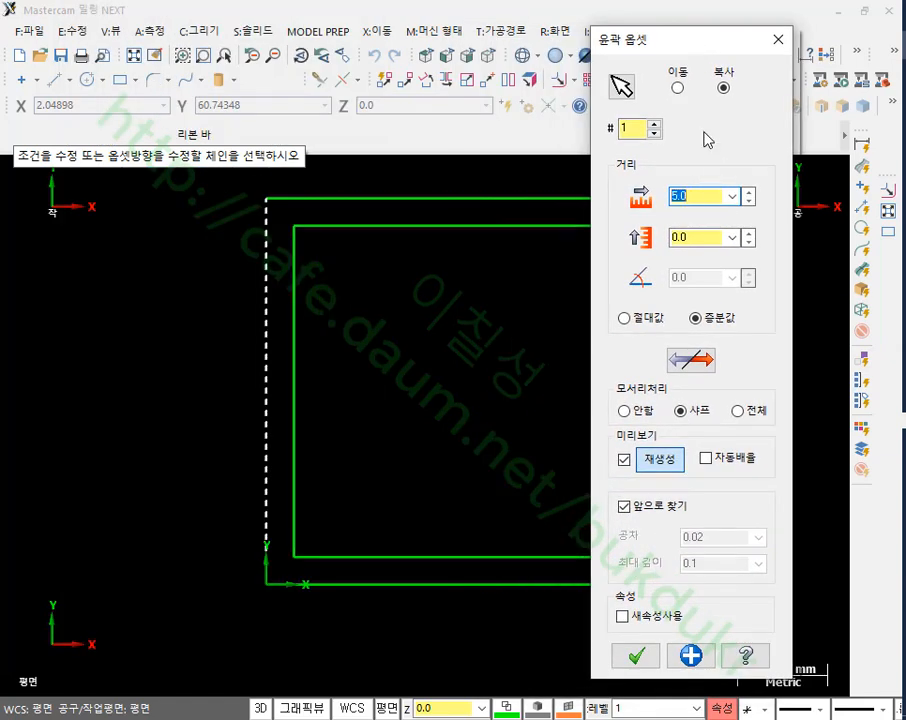
click(634, 652)
- Fillet the upper-right corner of the inner square with a 5 mm radius
scroll(560, 341, up, 1)
scroll(560, 341, up, 1)
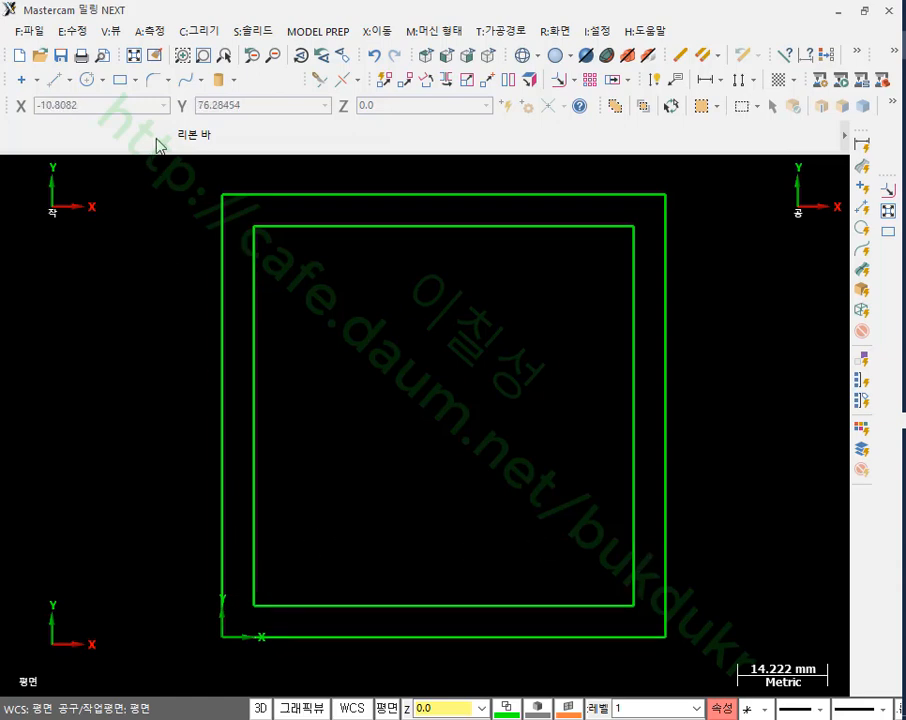
click(153, 82)
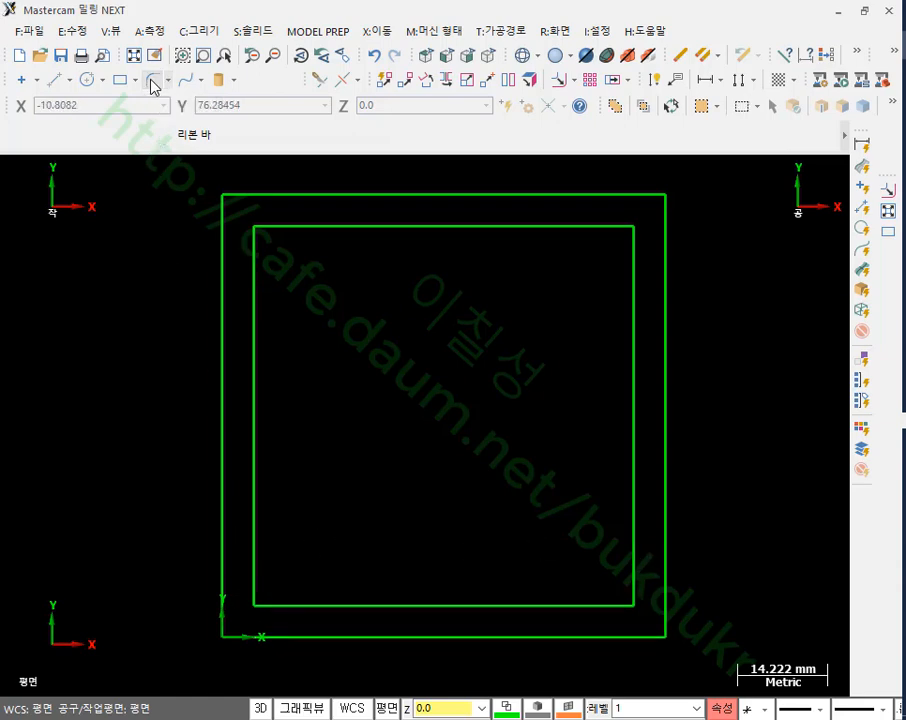
click(590, 229)
click(633, 320)
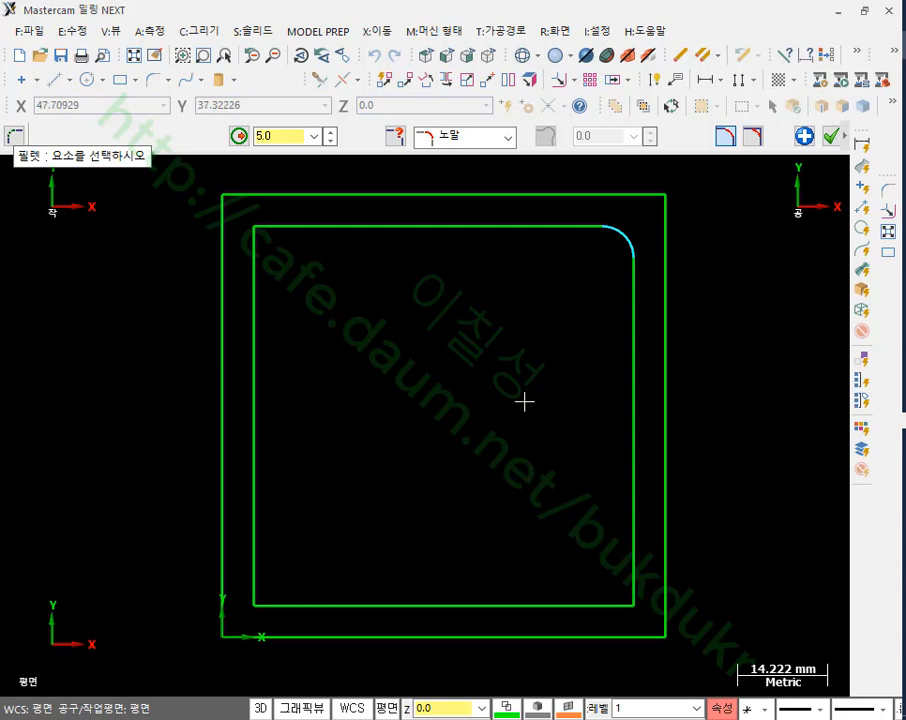
click(804, 135)
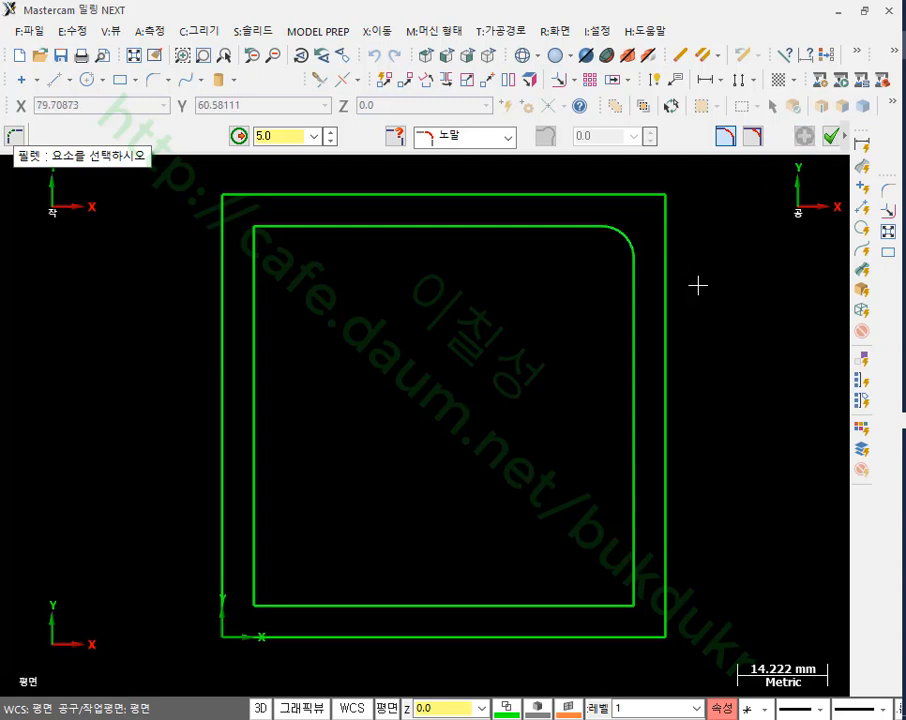
- Fillet the lower-left corner of the inner square with a 10 mm radius
click(258, 556)
click(322, 604)
click(291, 138)
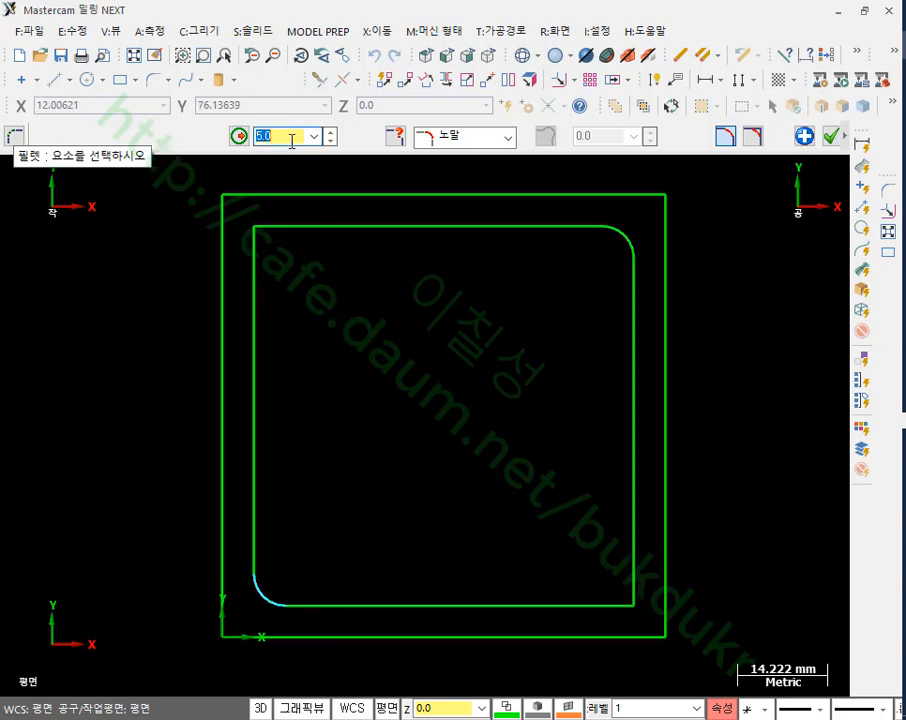
text(10)
key(Return)
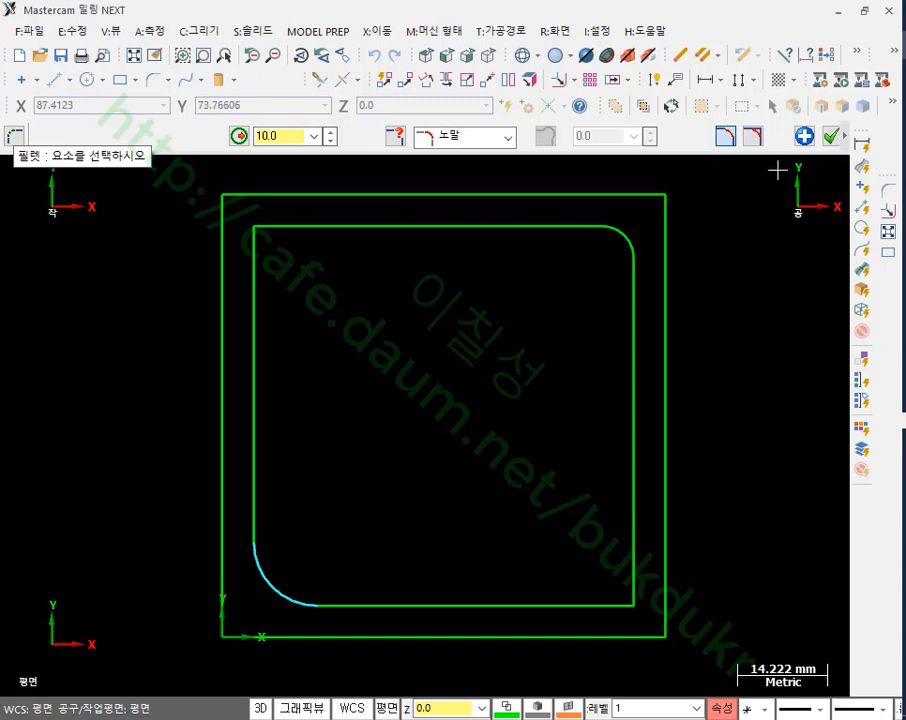
click(830, 136)
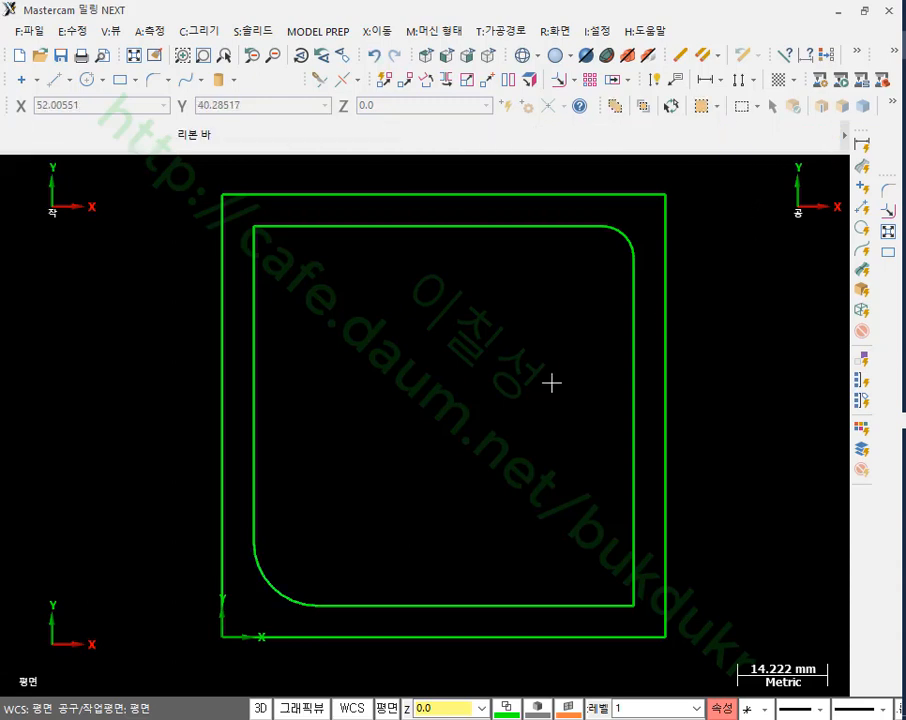
- Chamfer the upper-left corner of the inner square by 5 mm using the one-distance method
click(167, 80)
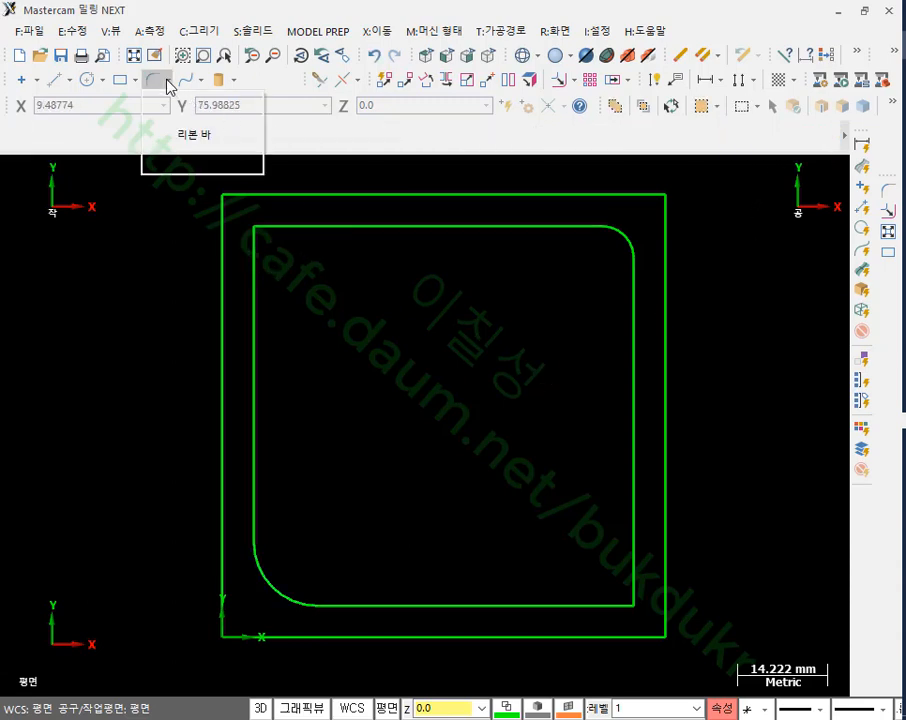
click(190, 141)
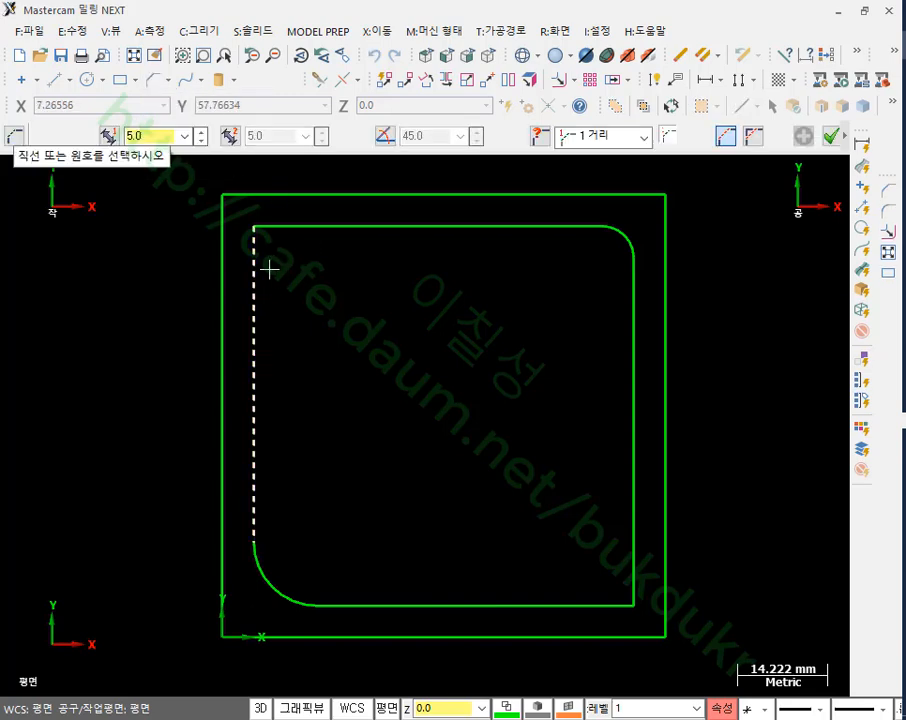
click(269, 269)
click(326, 227)
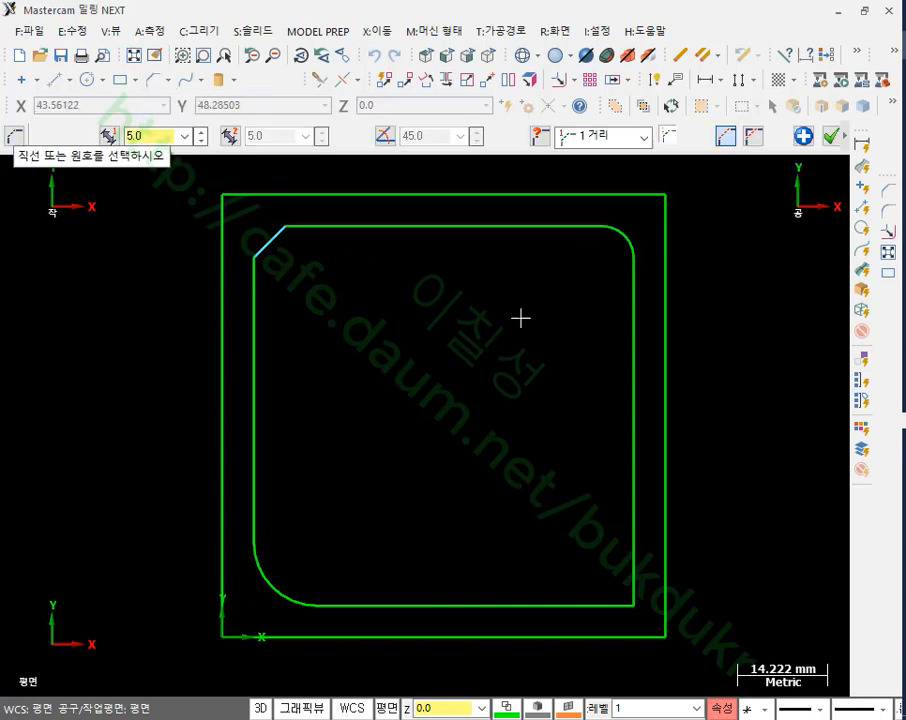
click(801, 137)
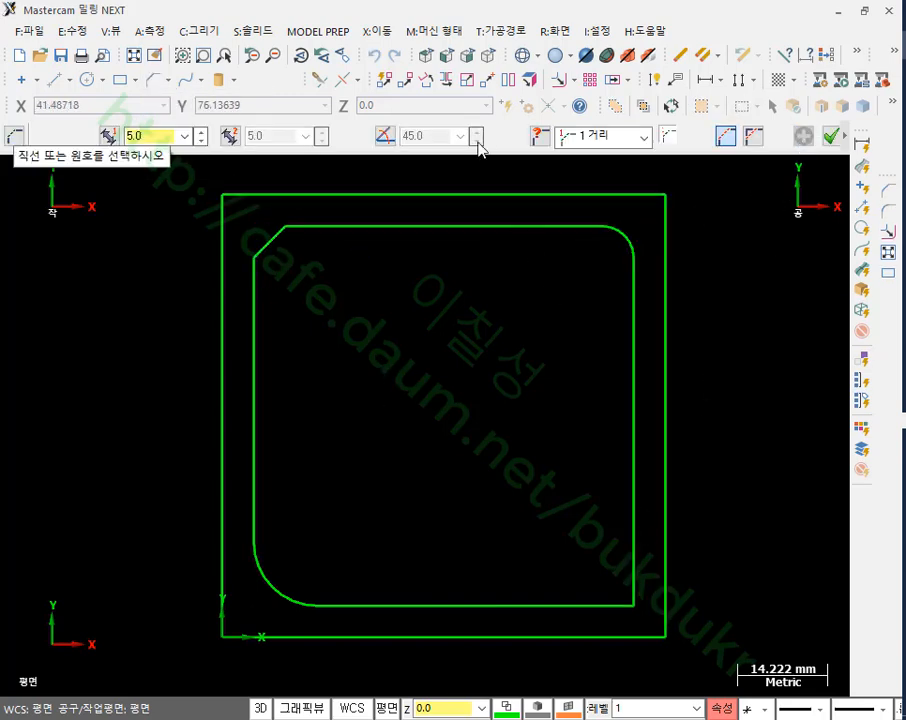
- Chamfer the inner square's lower-right corner with two distances, 6 mm along the lower edge and 60-47 (13 mm) up the vertical edge
click(600, 137)
click(594, 170)
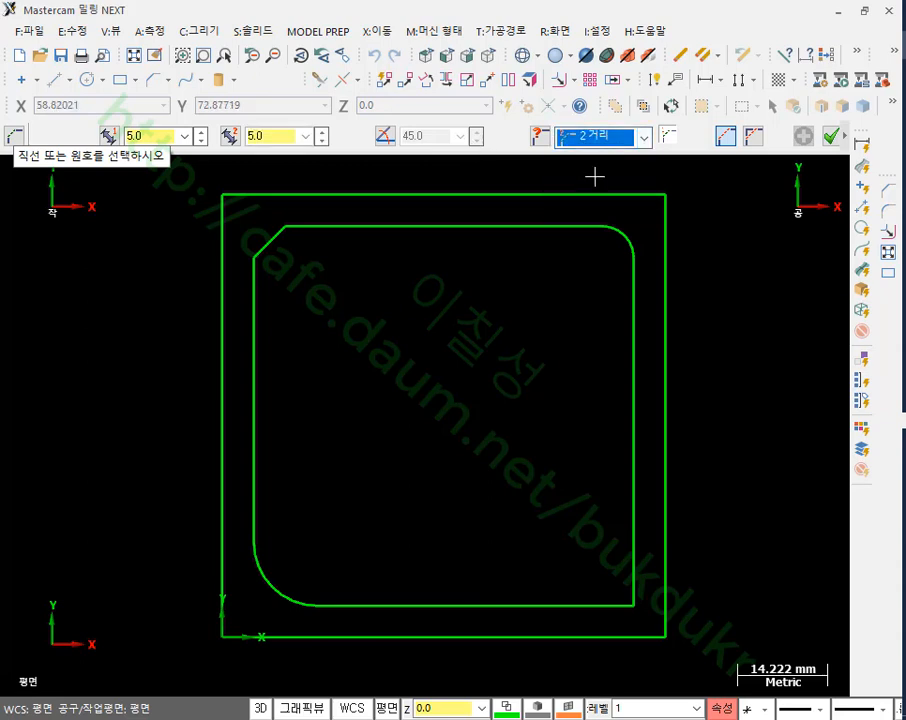
click(160, 133)
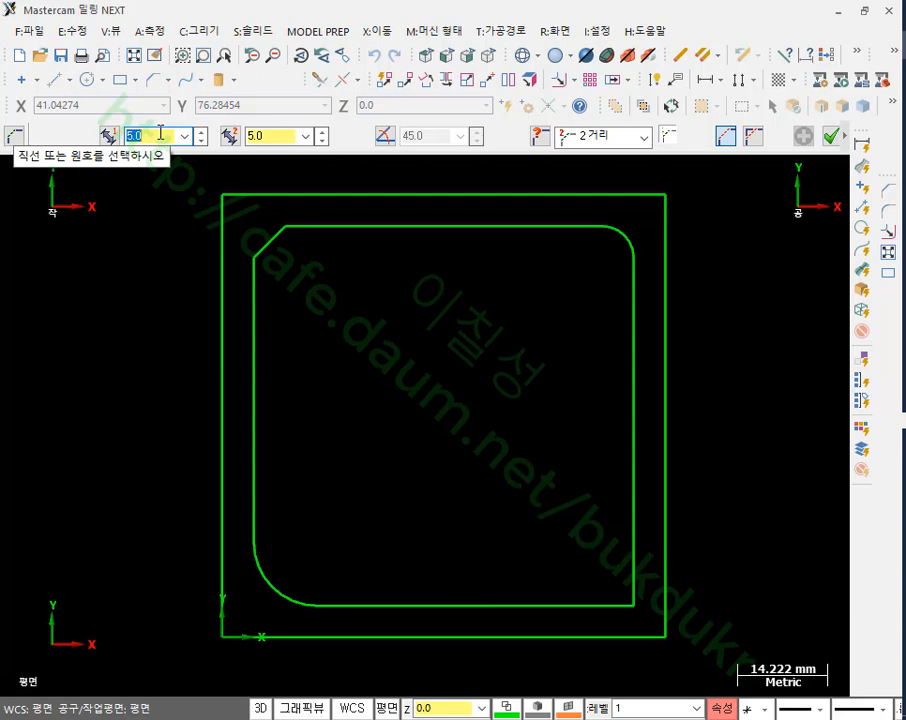
text(6)
click(267, 140)
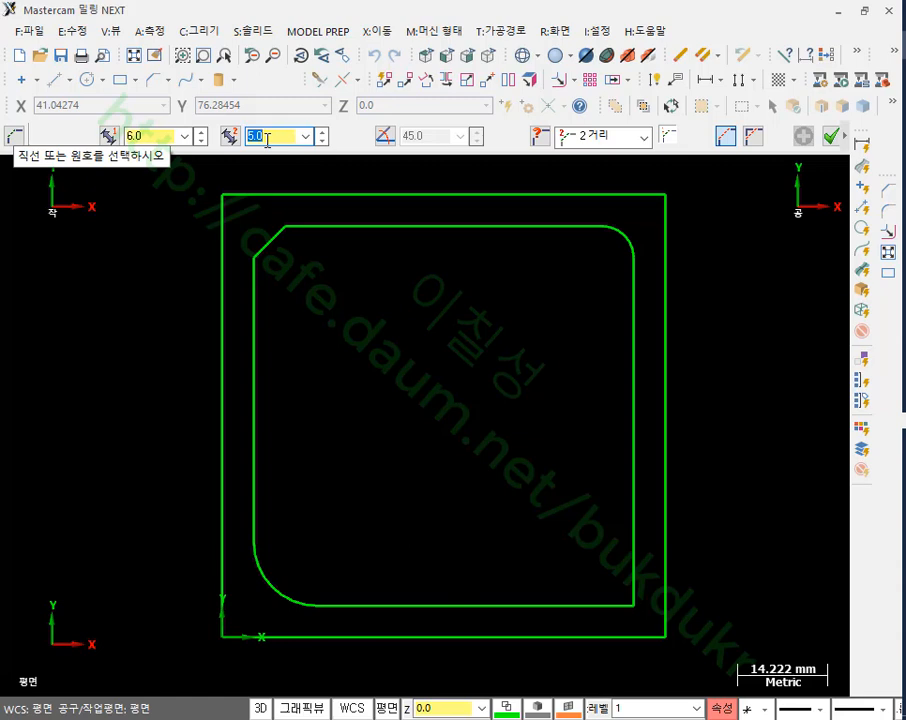
text(60-47)
key(Return)
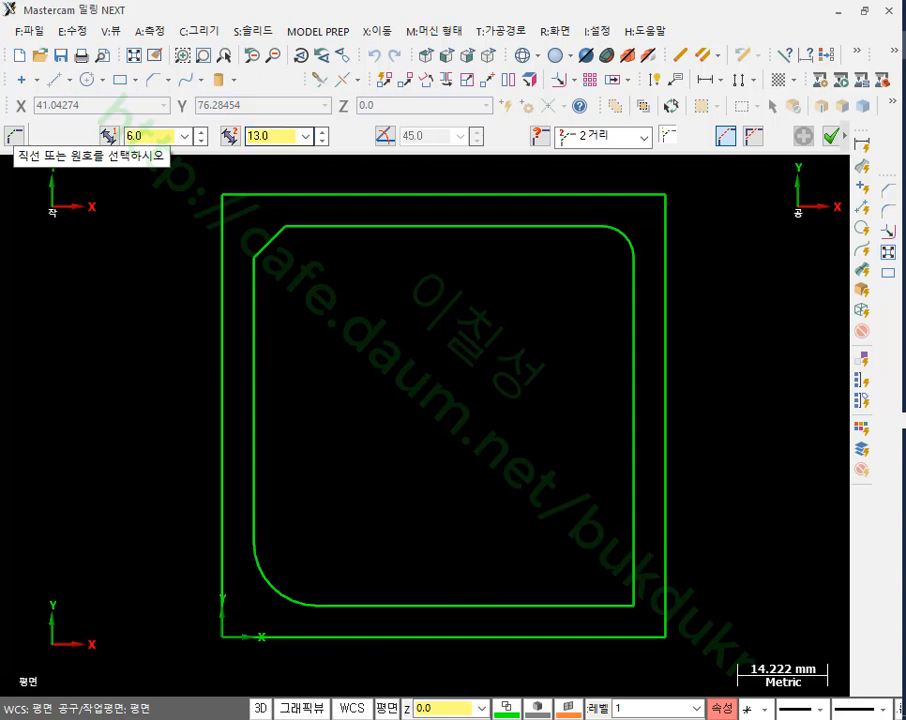
click(588, 604)
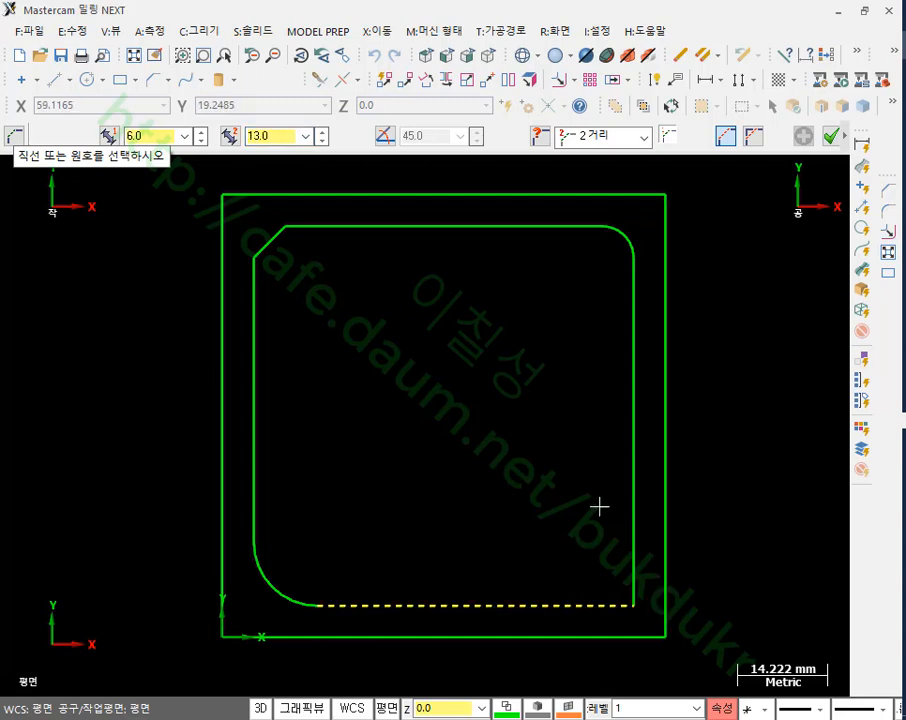
click(634, 412)
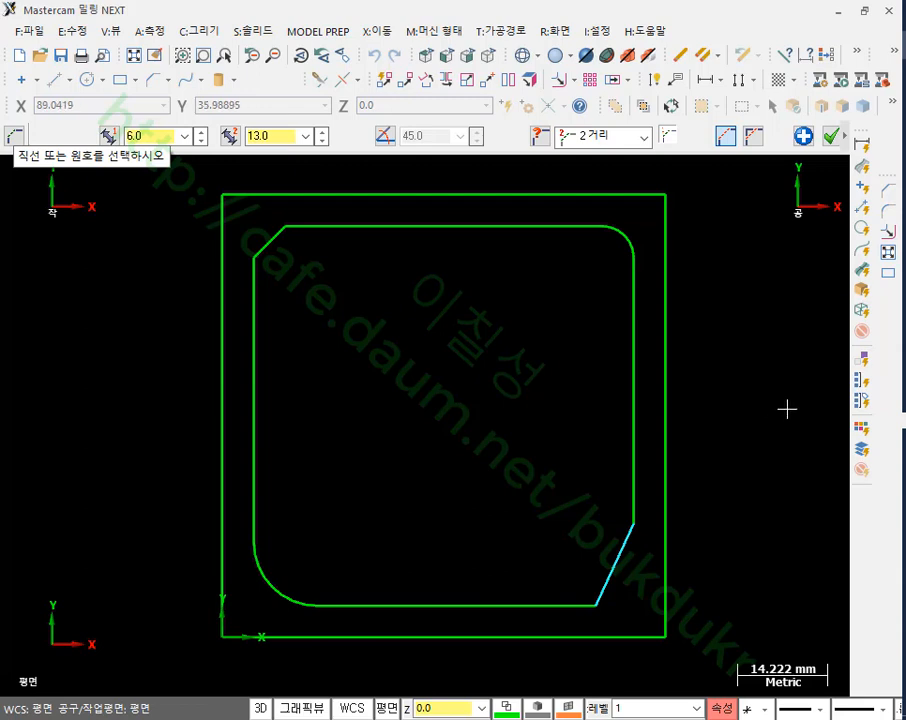
click(830, 137)
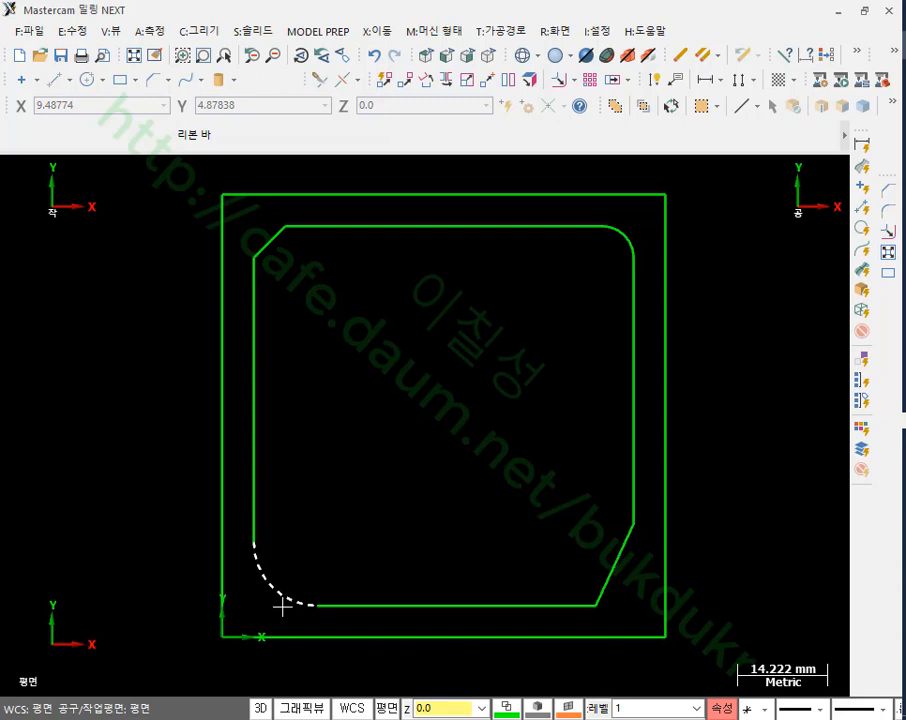
- Mirror the inner square's lower-left corner arc about the line through its endpoints in move mode, turning the arc inward
click(282, 606)
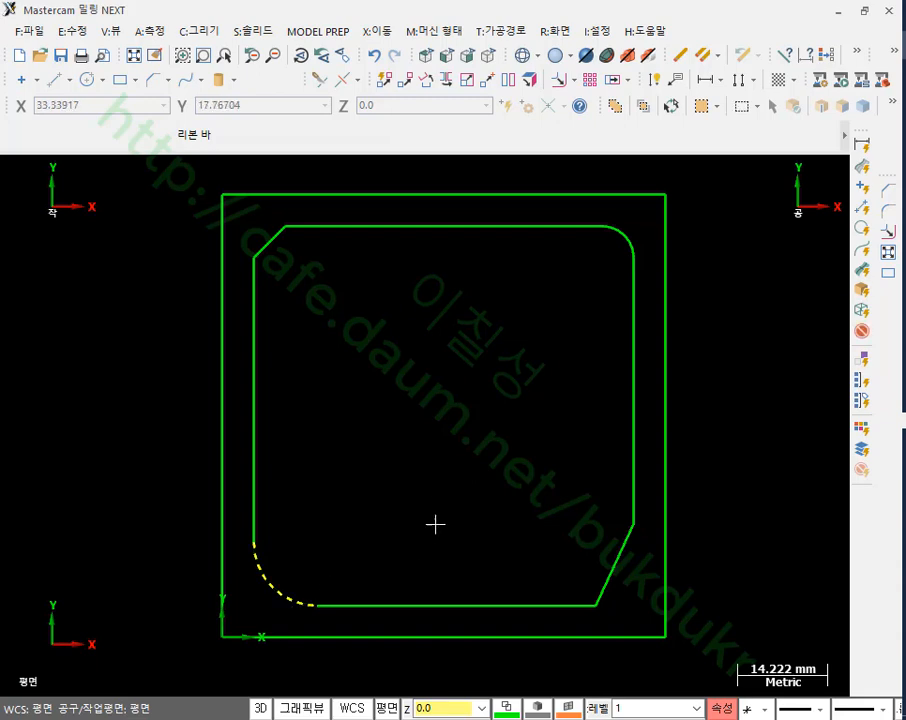
click(381, 32)
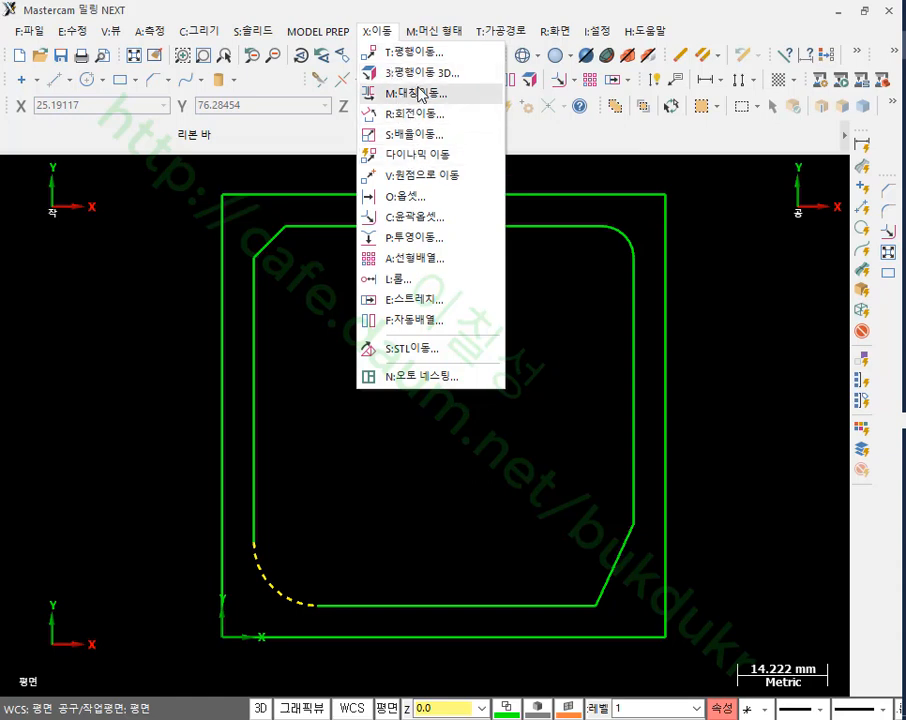
click(420, 94)
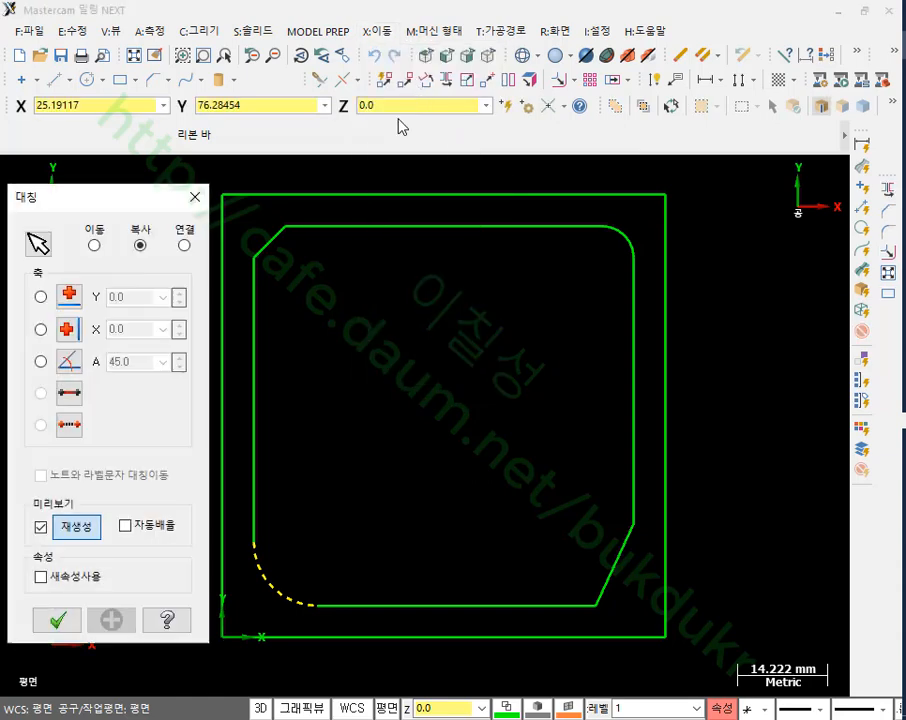
click(70, 430)
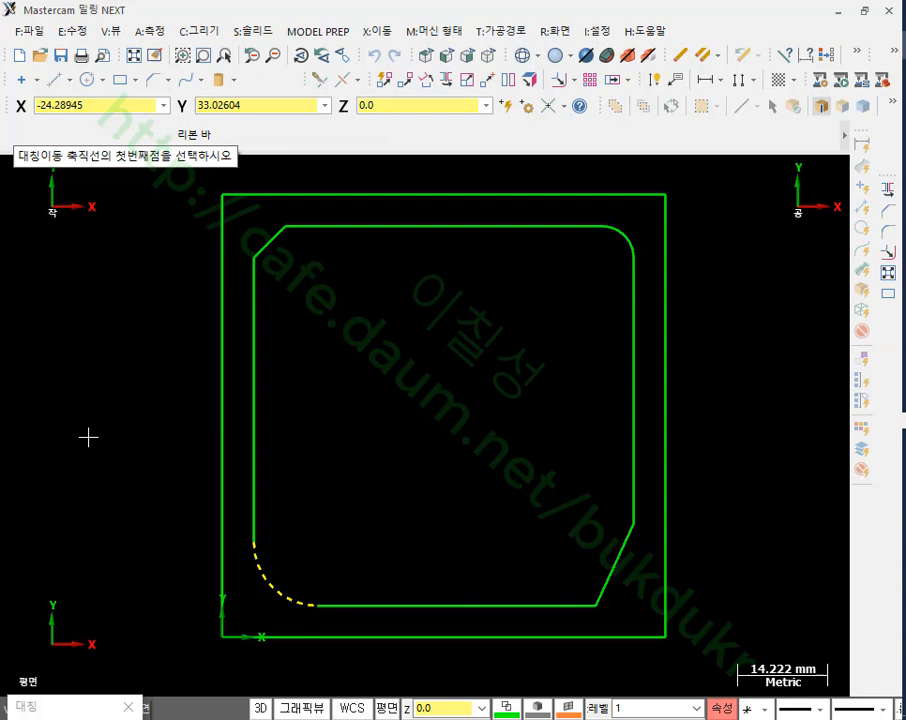
click(254, 542)
click(316, 606)
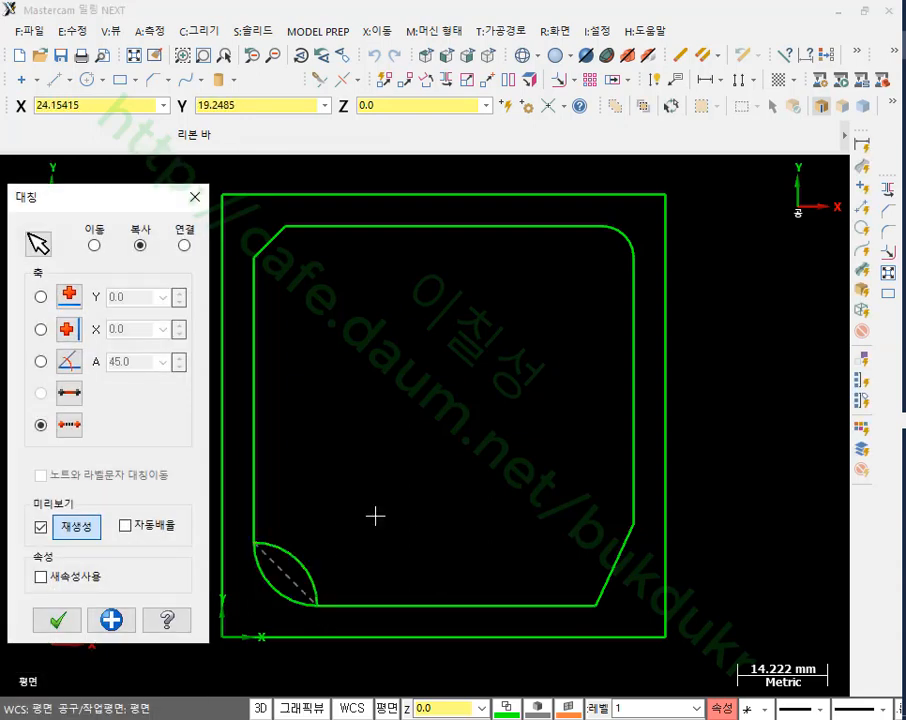
click(95, 249)
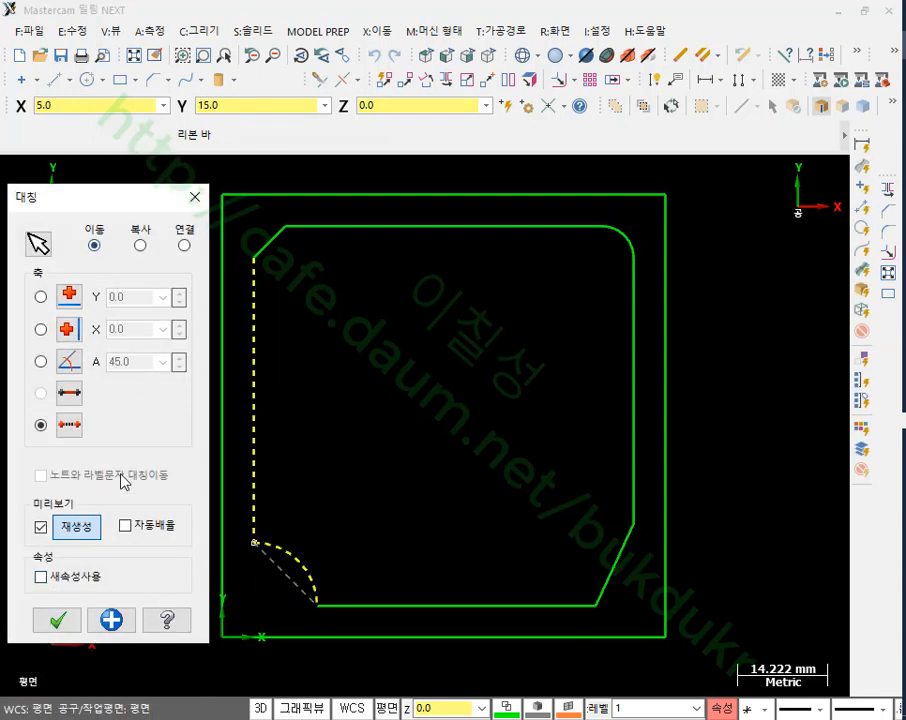
click(58, 620)
scroll(580, 400, down, 1)
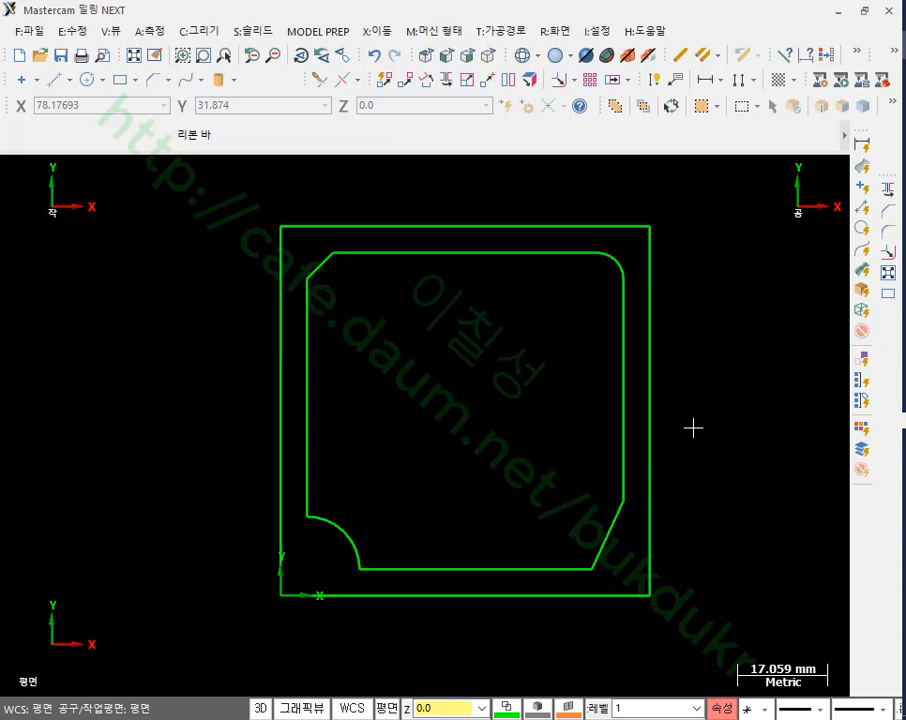
- Add a radius dimension to the inward lower-left corner arc, placing its text up and to the right inside the contour
scroll(365, 588, up, 2)
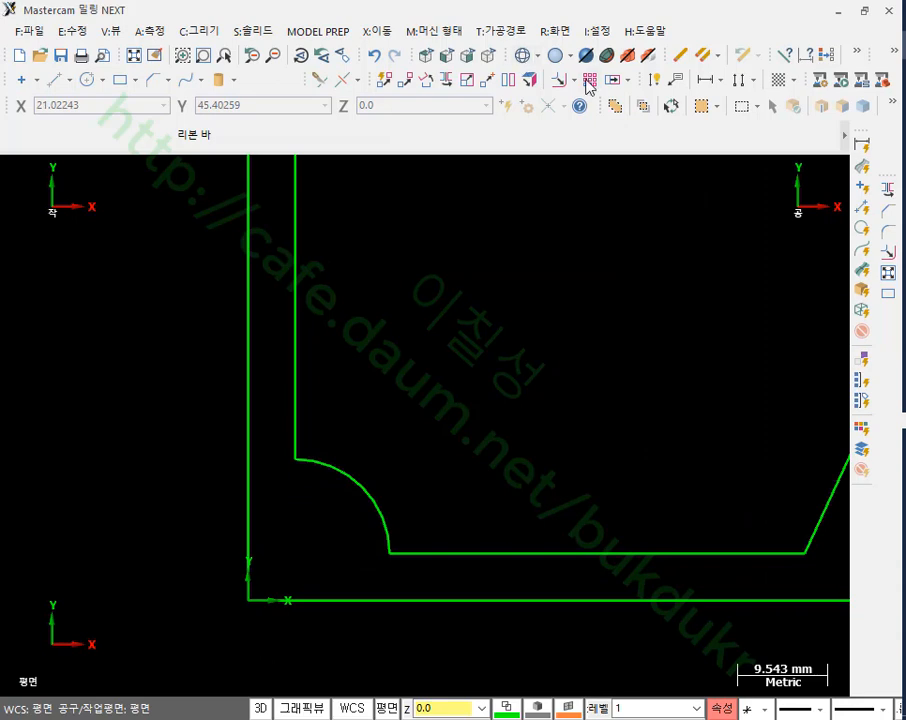
click(657, 81)
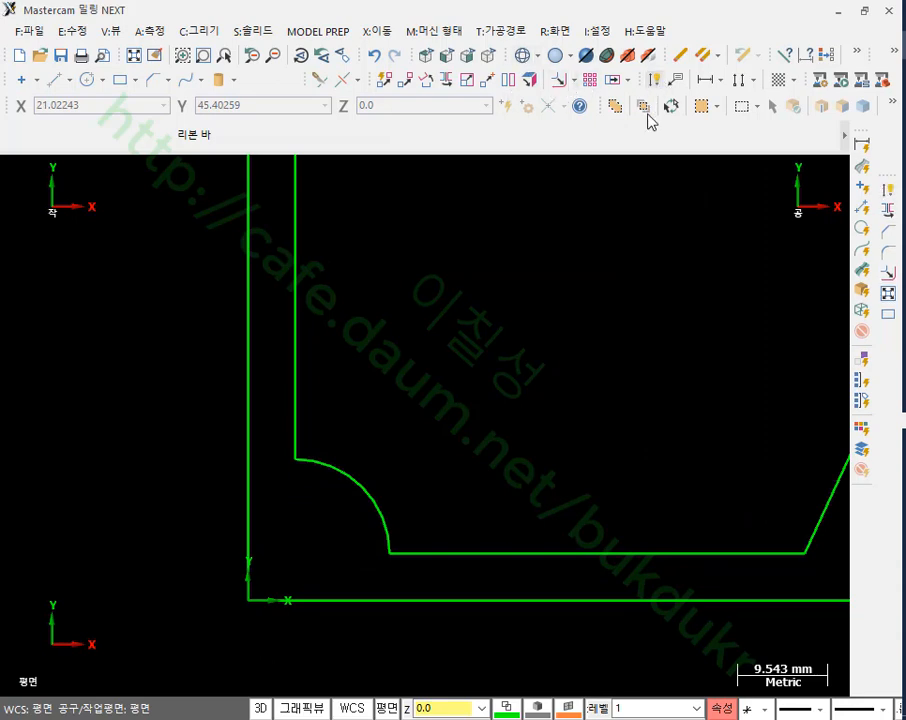
click(328, 470)
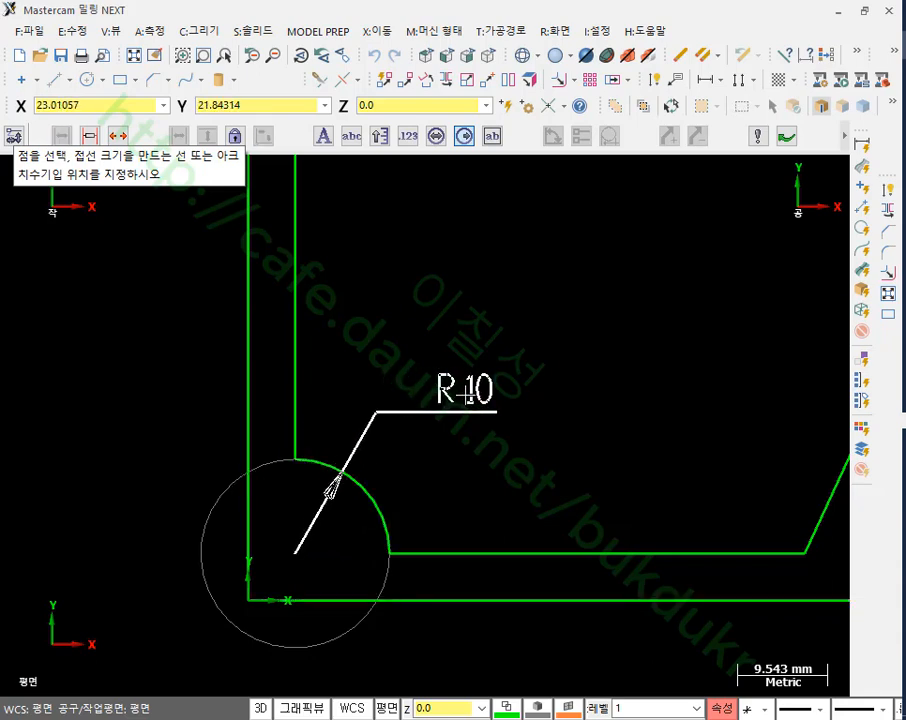
click(464, 388)
scroll(250, 605, down, 1)
scroll(250, 605, down, 1)
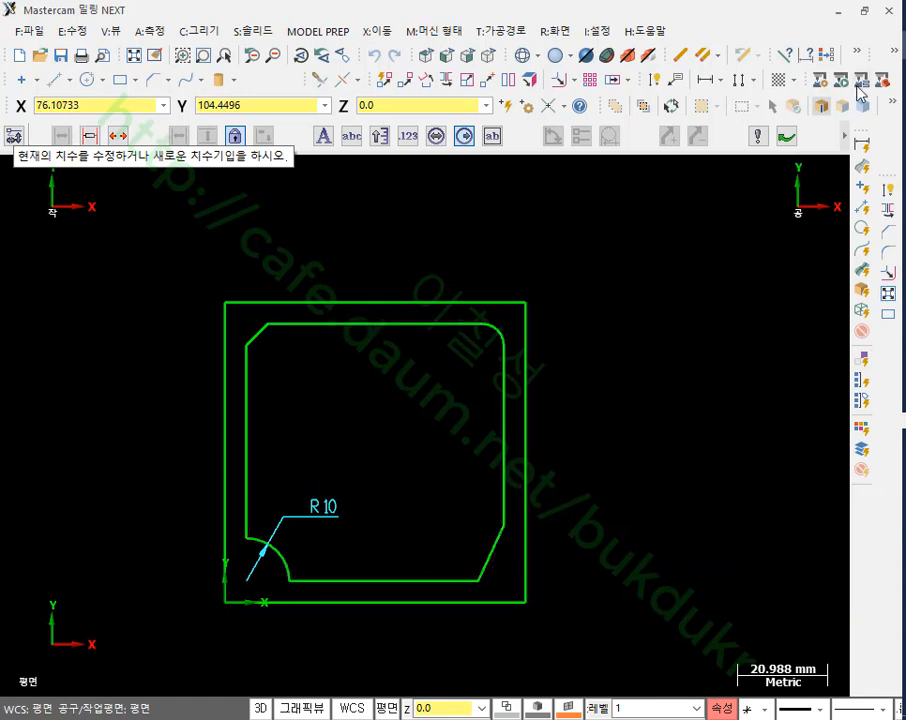
key(Escape)
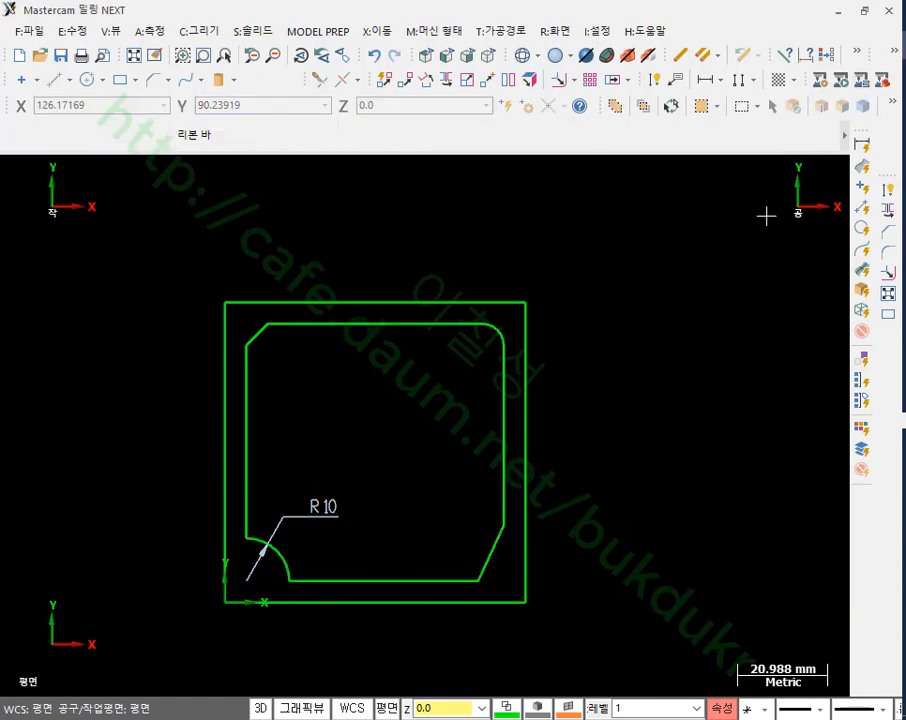
- Draw an 8 mm diameter circle centred at X20 Y56
scroll(327, 482, up, 2)
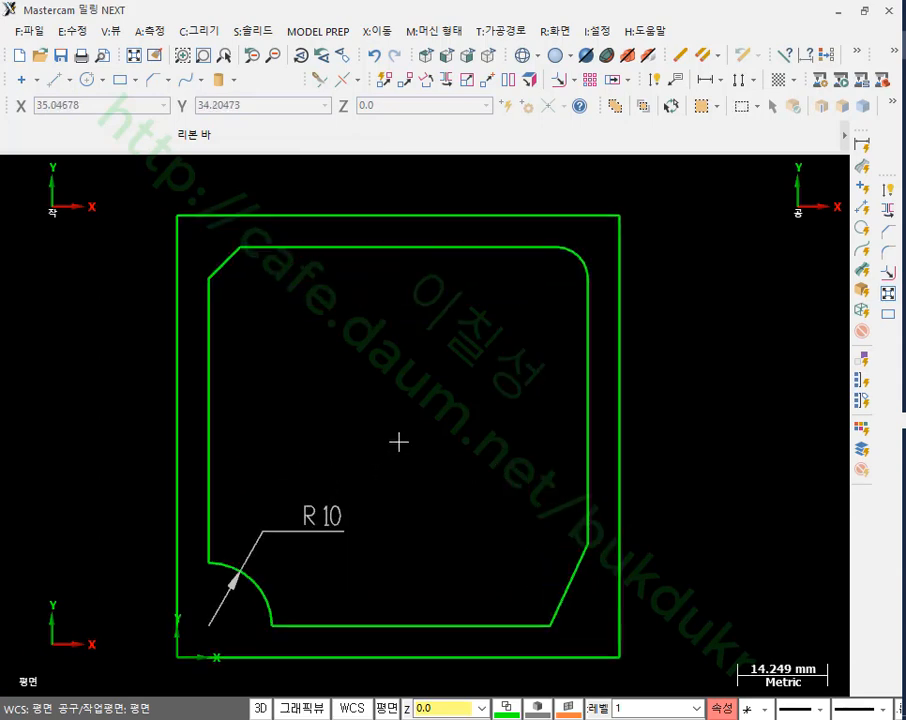
click(87, 79)
click(405, 137)
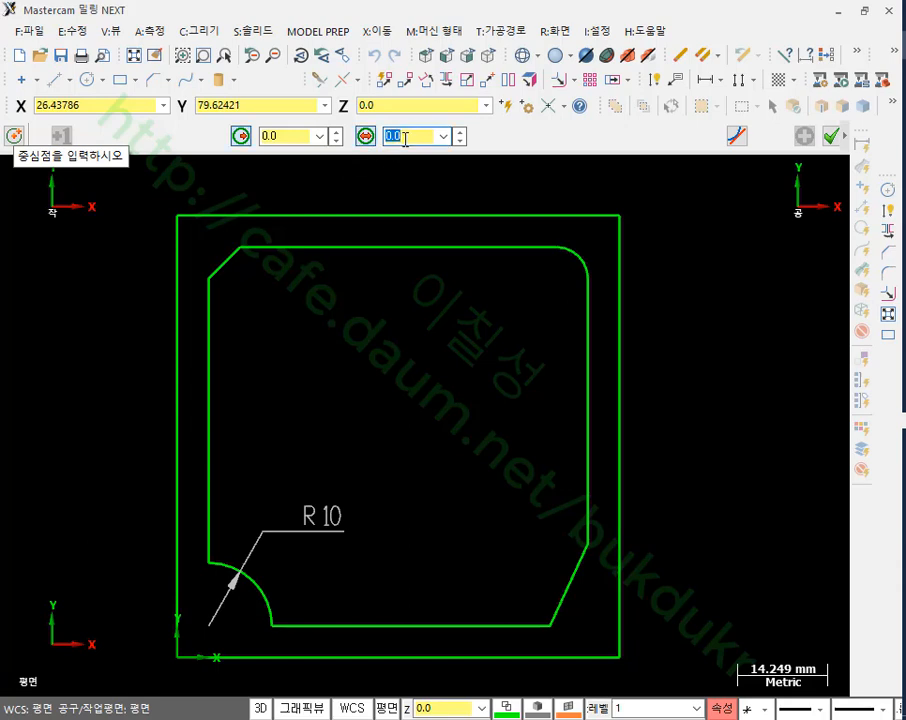
text(8)
key(Return)
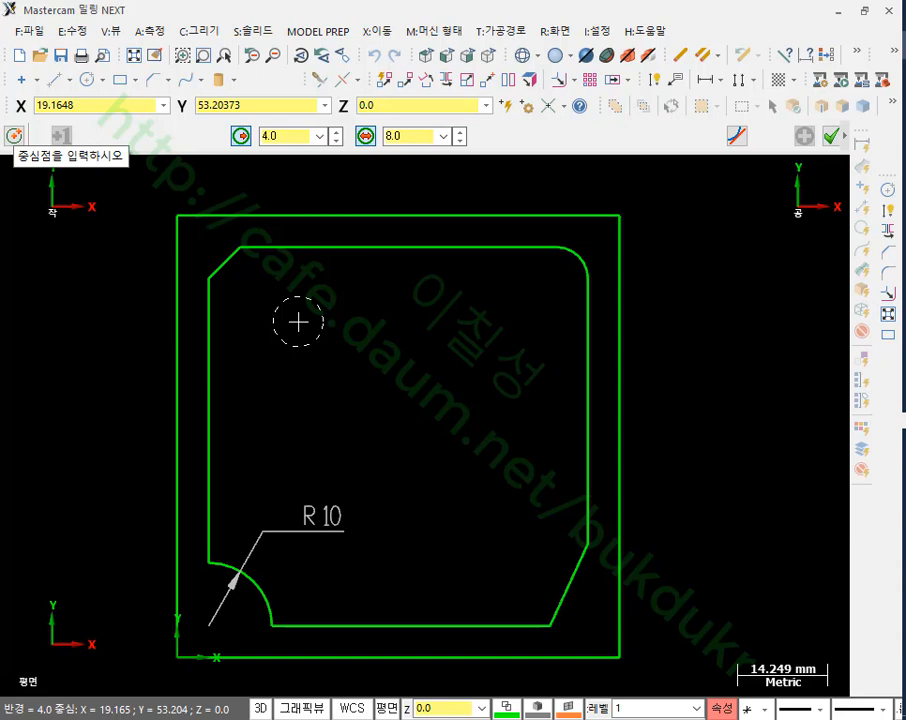
scroll(438, 365, down, 1)
scroll(438, 365, up, 1)
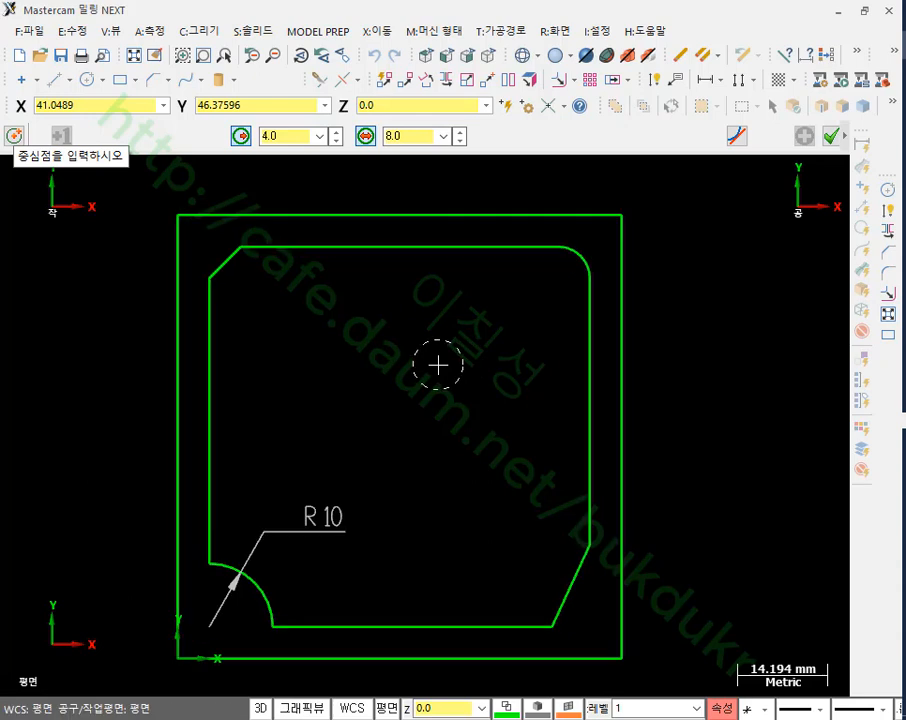
key(x)
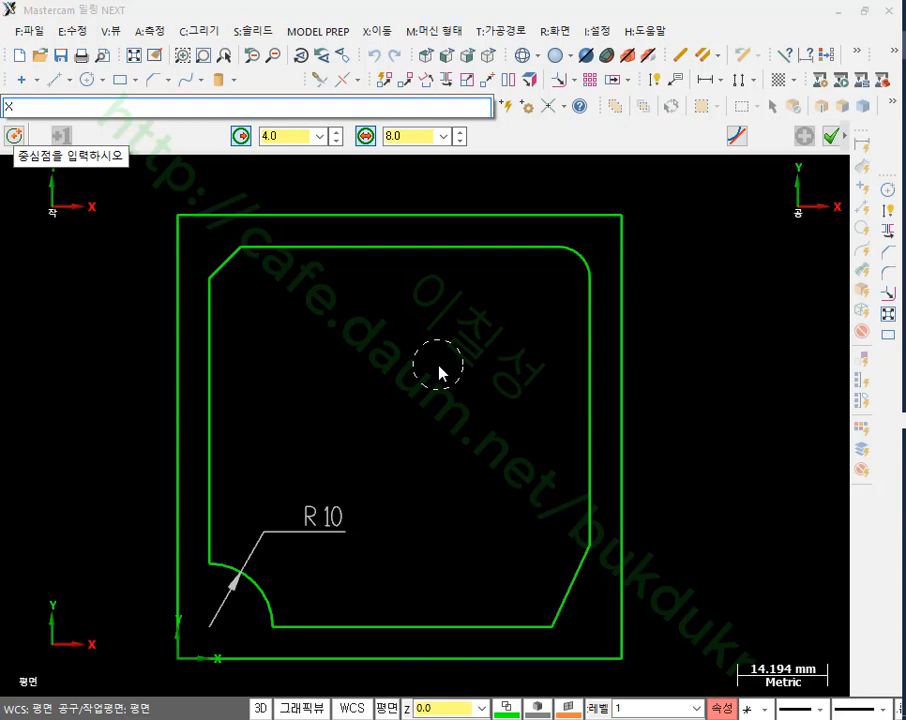
text(20Y56)
key(Return)
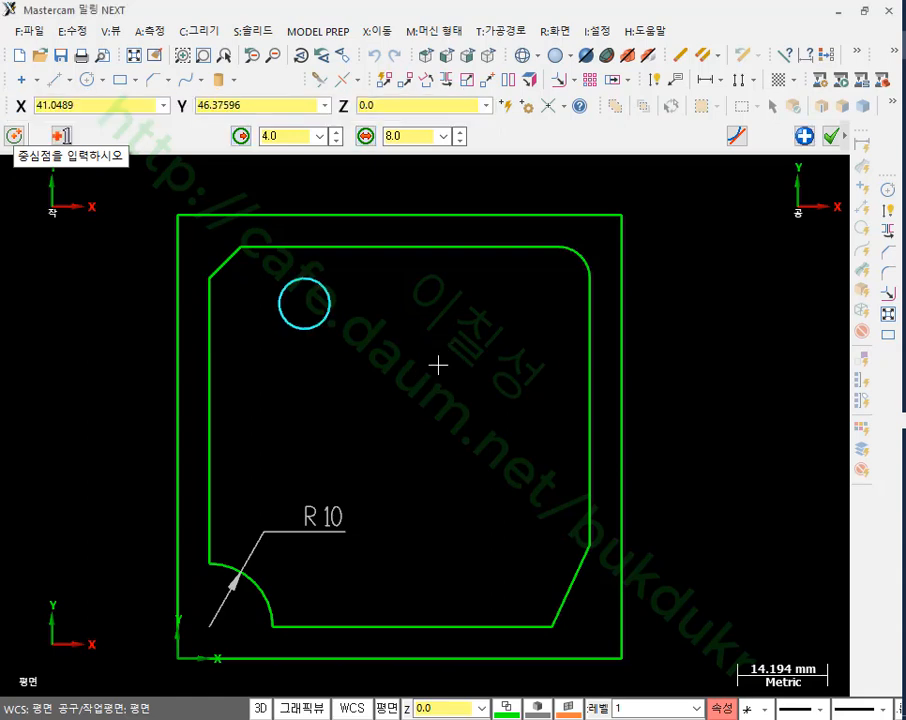
click(805, 136)
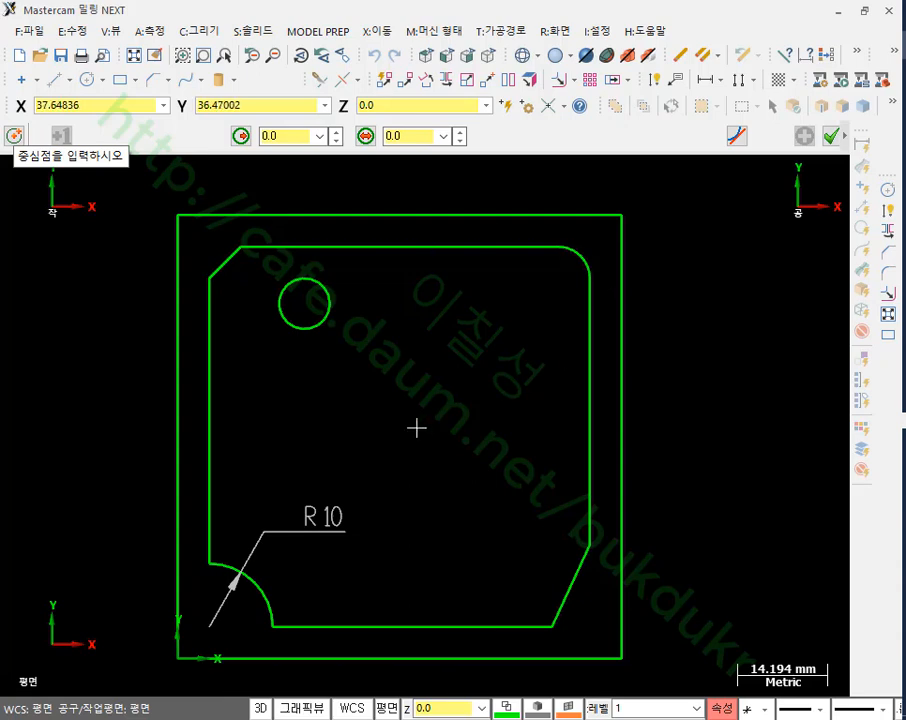
- Draw a 6.8 mm diameter circle centred 35 mm in X from the midpoint of the outer square's left edge
scroll(424, 422, down, 1)
scroll(430, 427, up, 1)
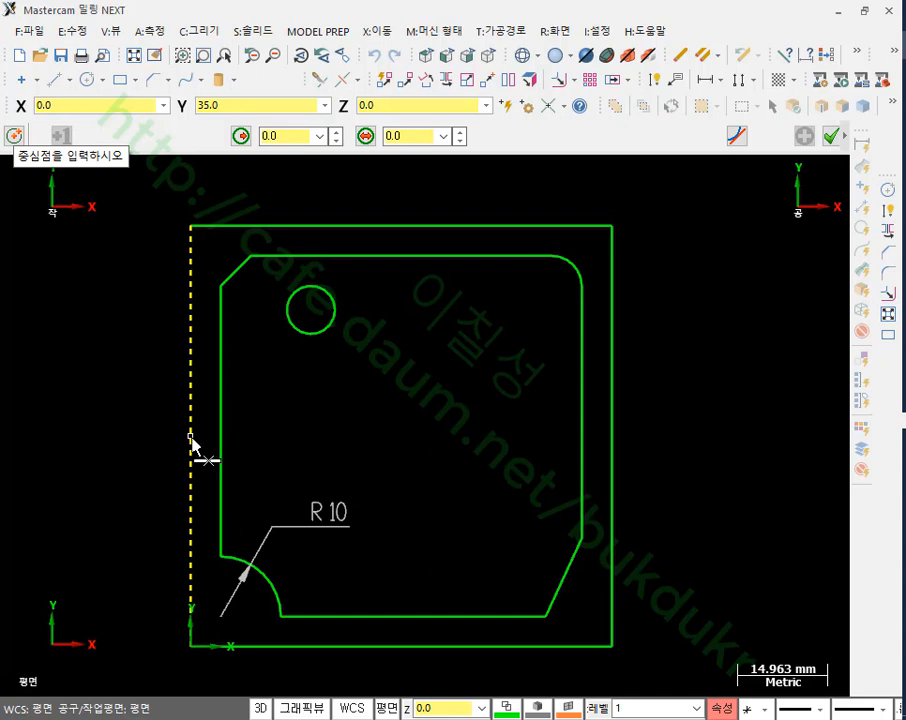
key(space)
text(35,35)
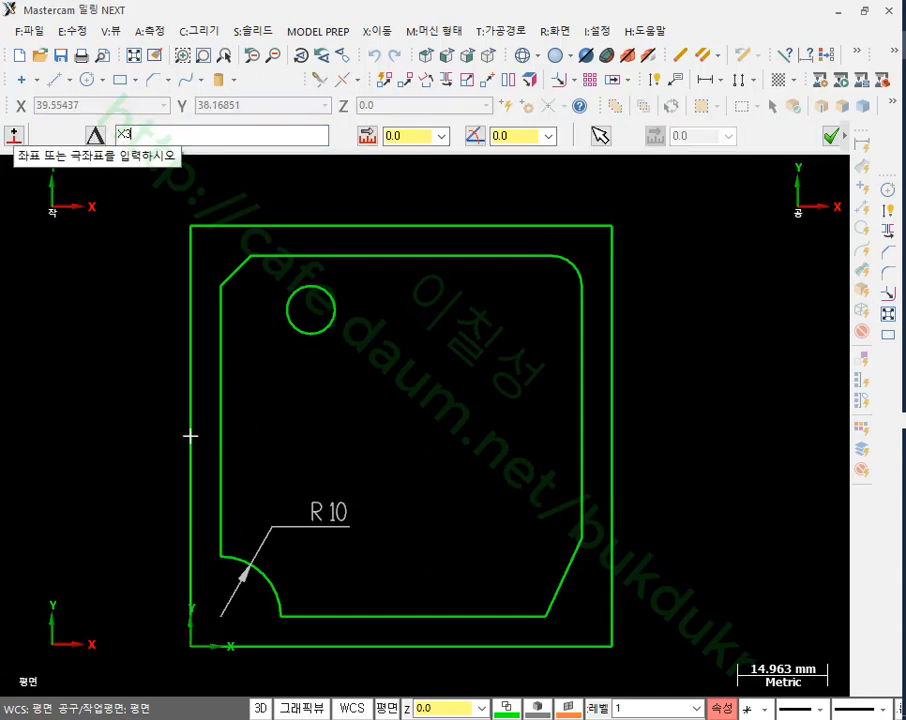
key(Return)
click(478, 410)
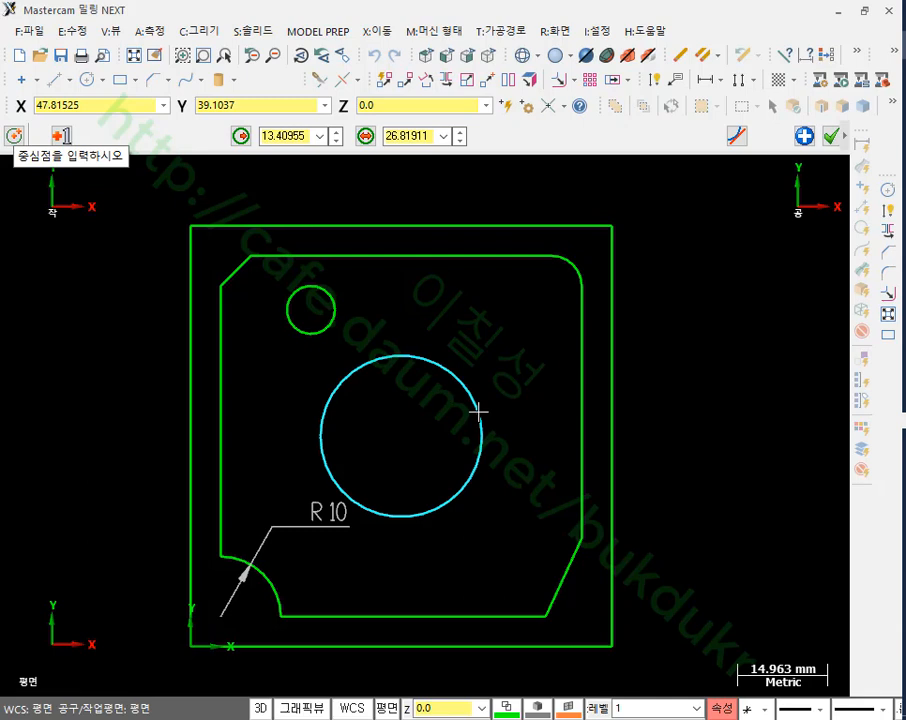
click(407, 137)
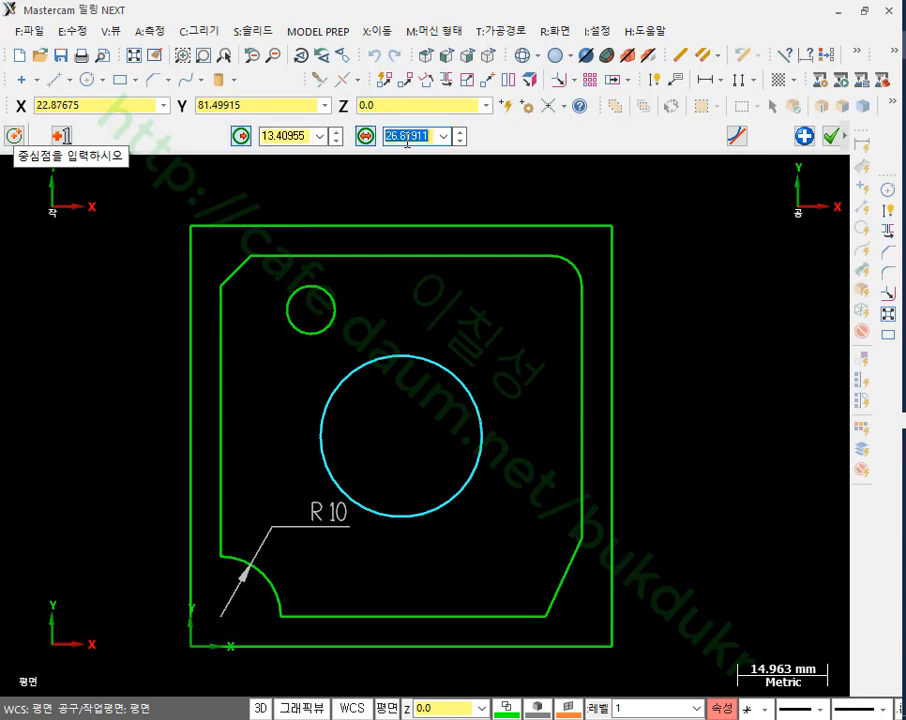
text(6.8)
key(Return)
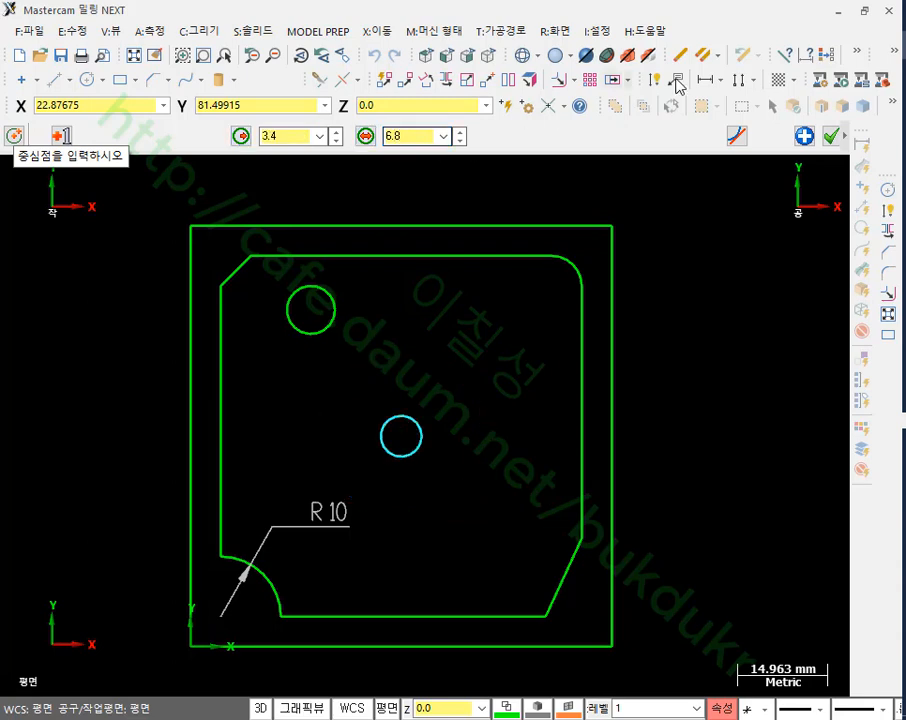
click(828, 136)
scroll(335, 432, up, 2)
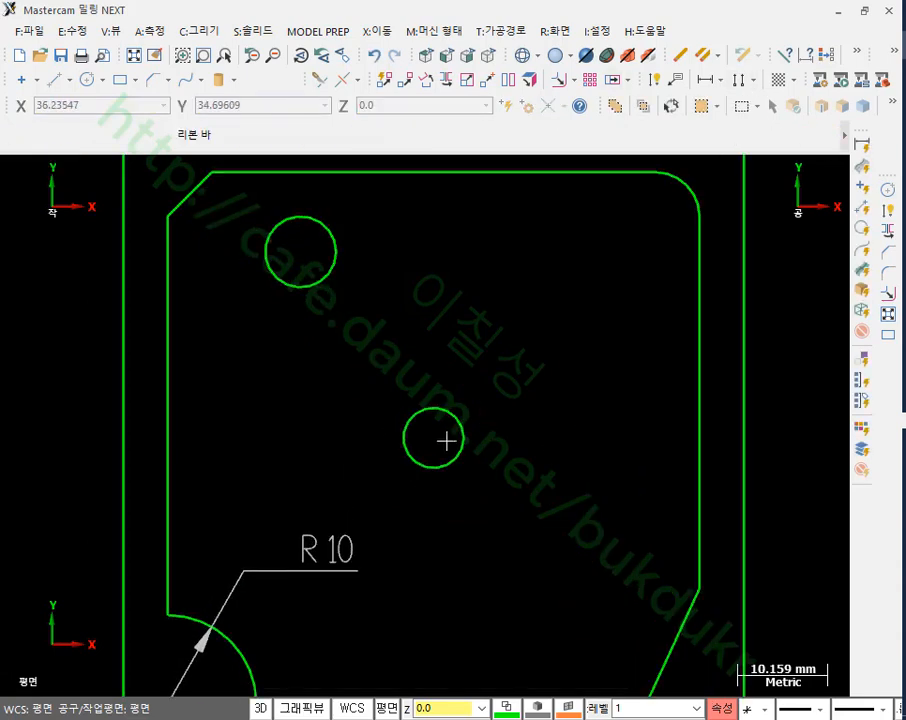
- Create a vertical obround shape about 11.4 mm wide and 34.5 mm high, anchored by its centre on the 6.8 mm circle's centre
scroll(444, 452, down, 1)
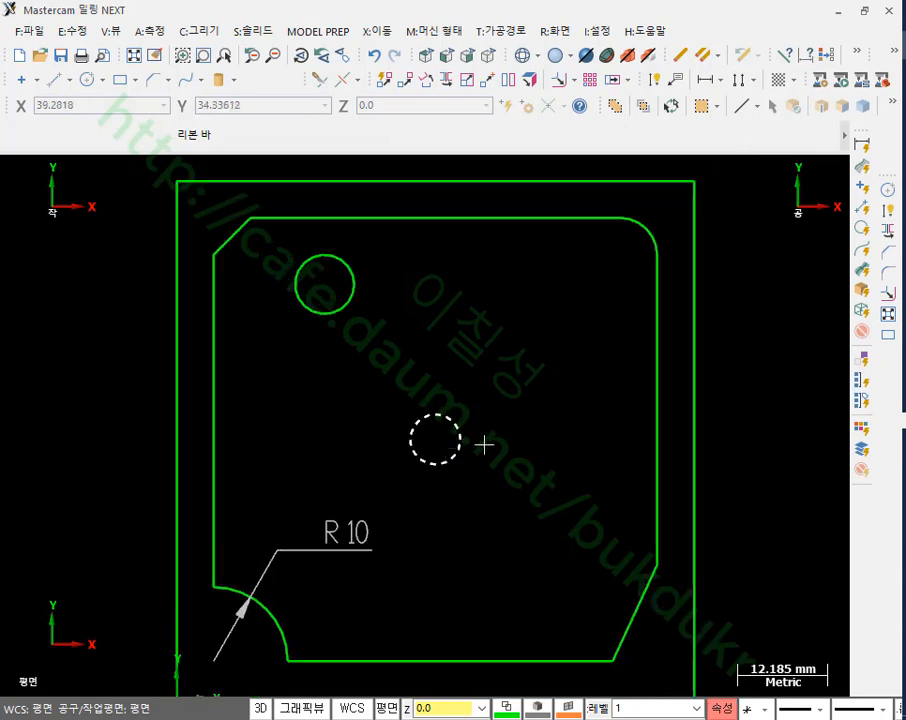
click(138, 82)
click(150, 120)
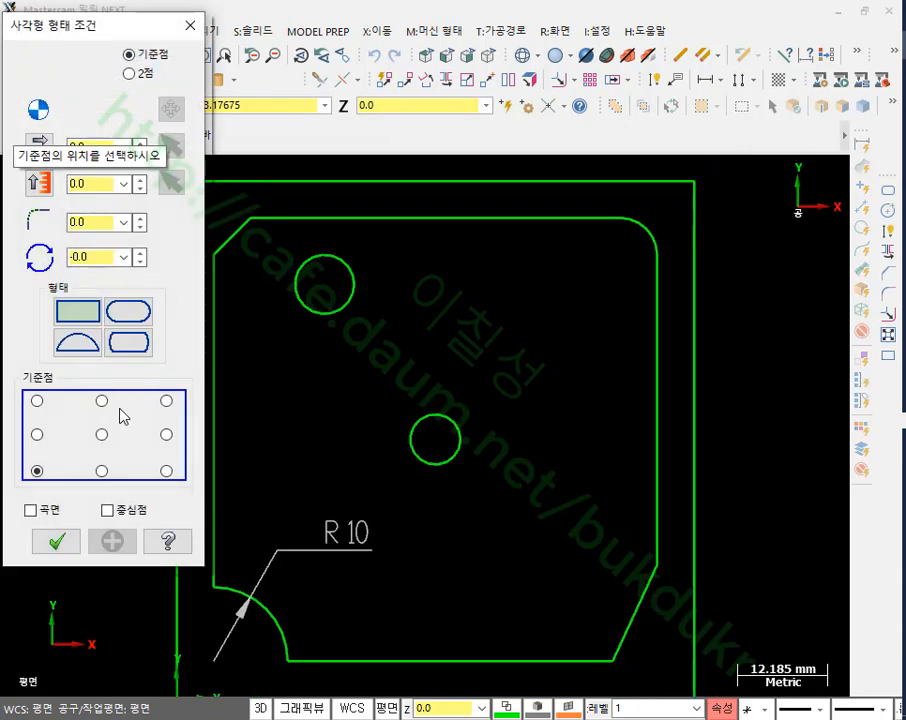
click(102, 435)
click(435, 439)
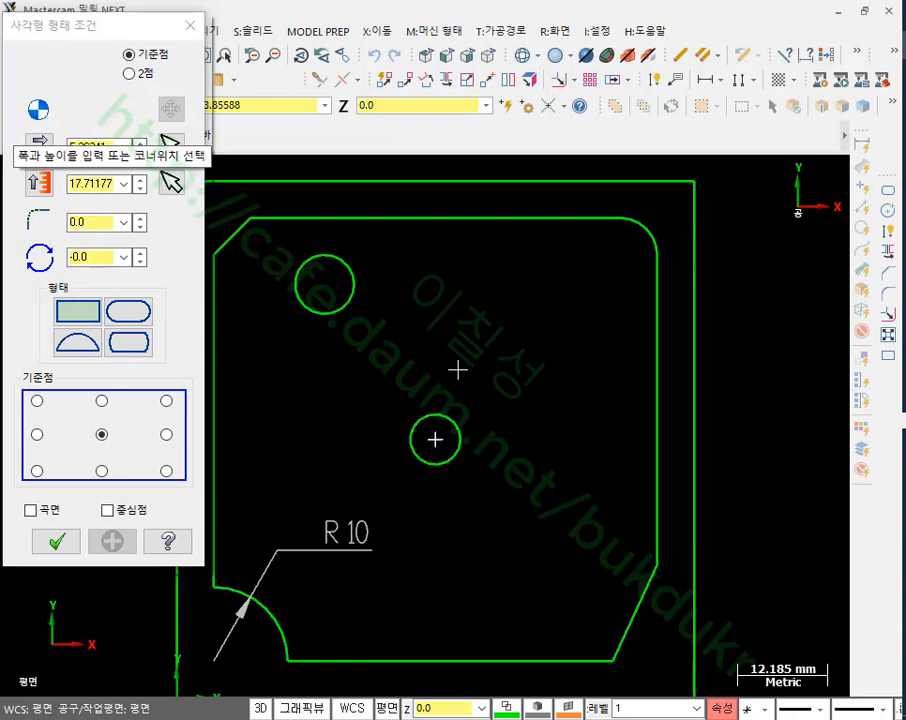
click(478, 314)
click(128, 312)
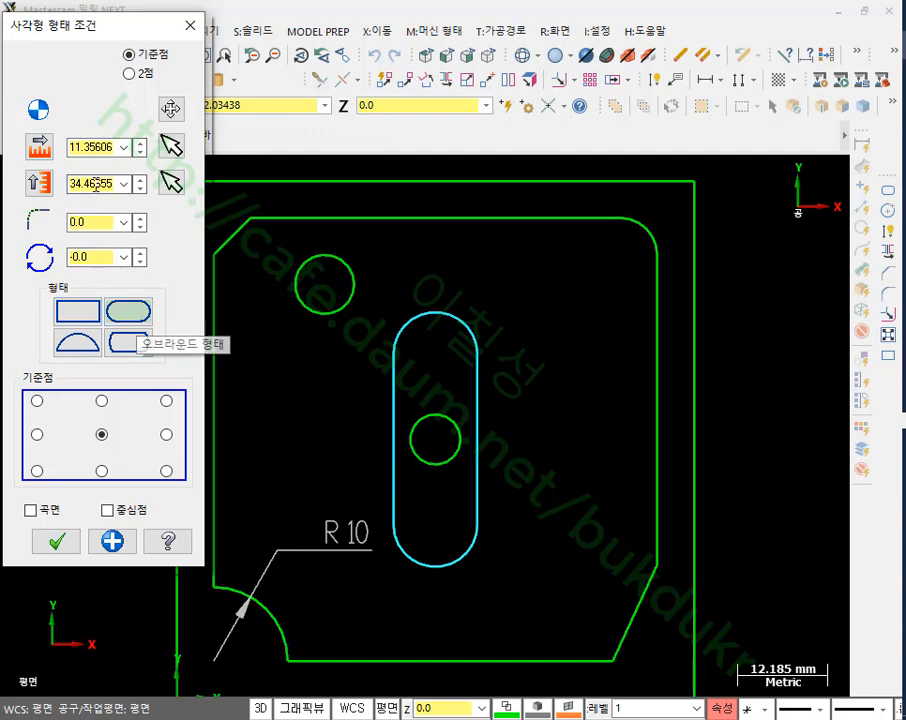
- Set the obround's width to 16 mm and its height to 30 mm
double_click(93, 147)
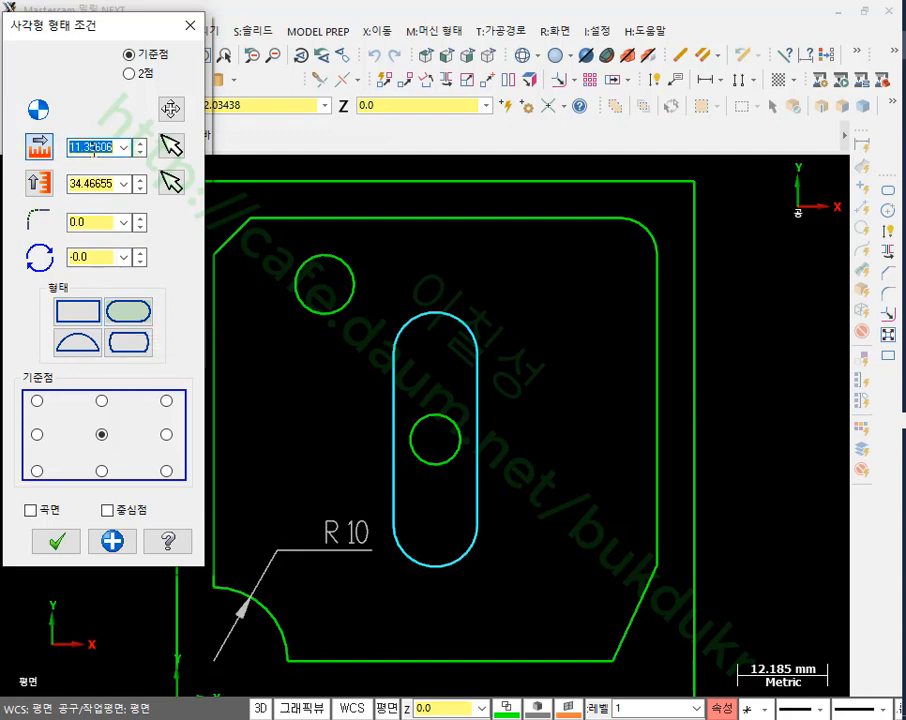
text(16)
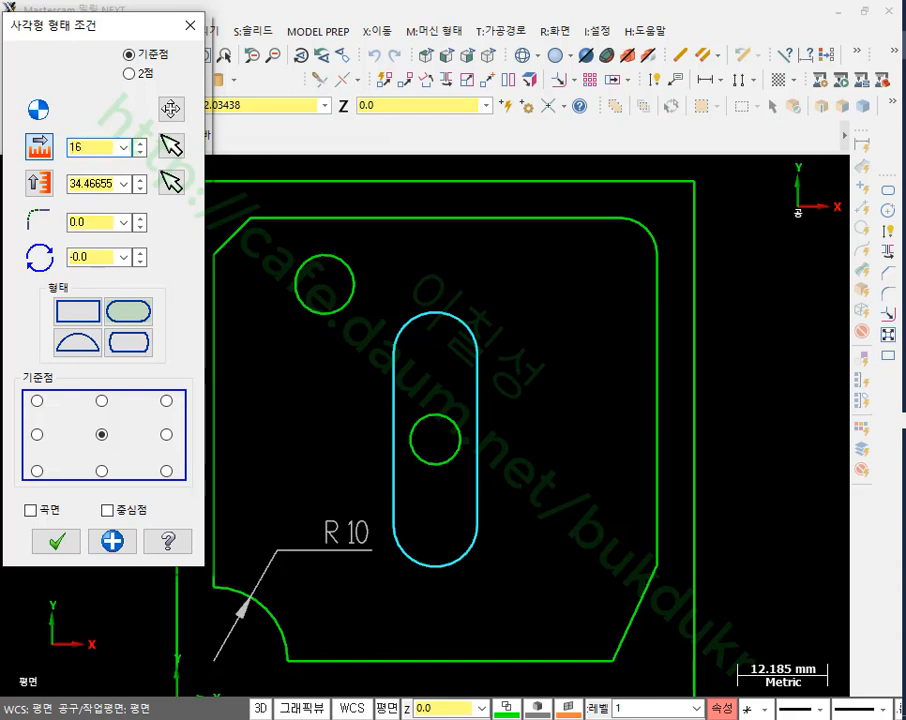
key(Return)
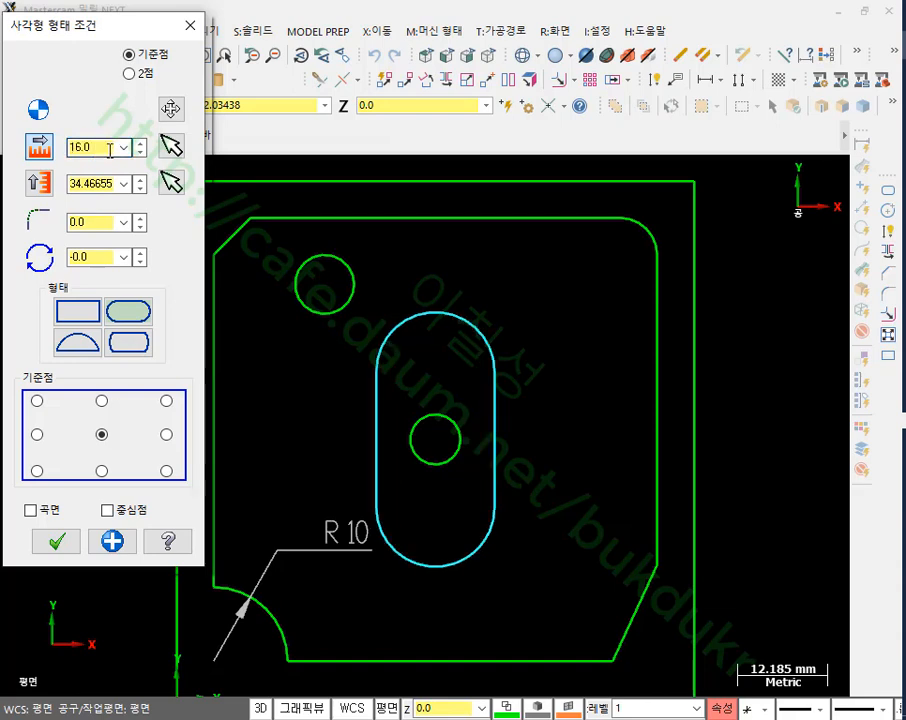
double_click(88, 181)
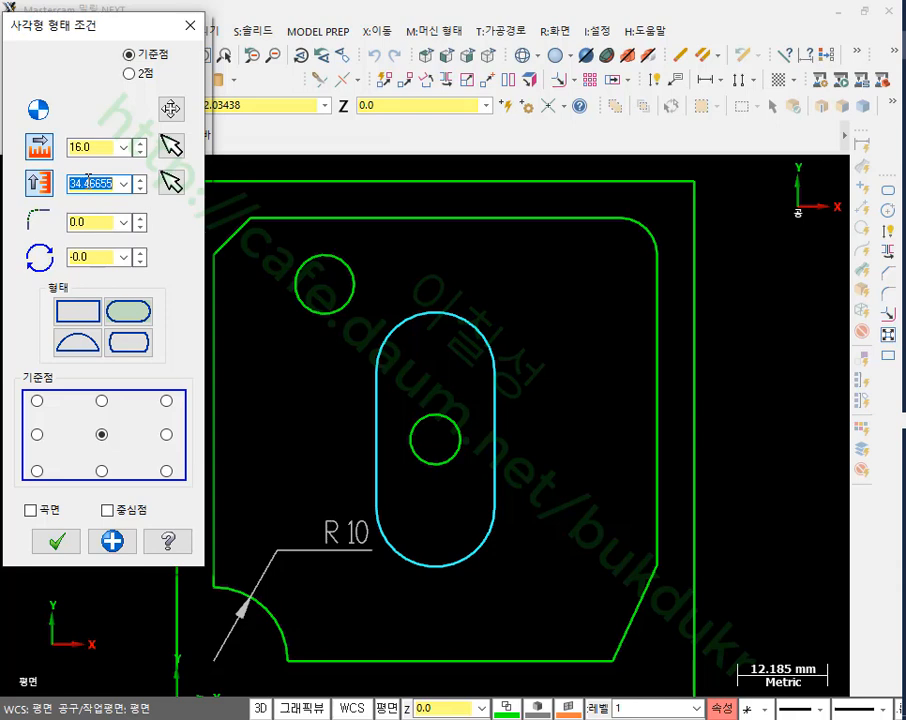
text(3)
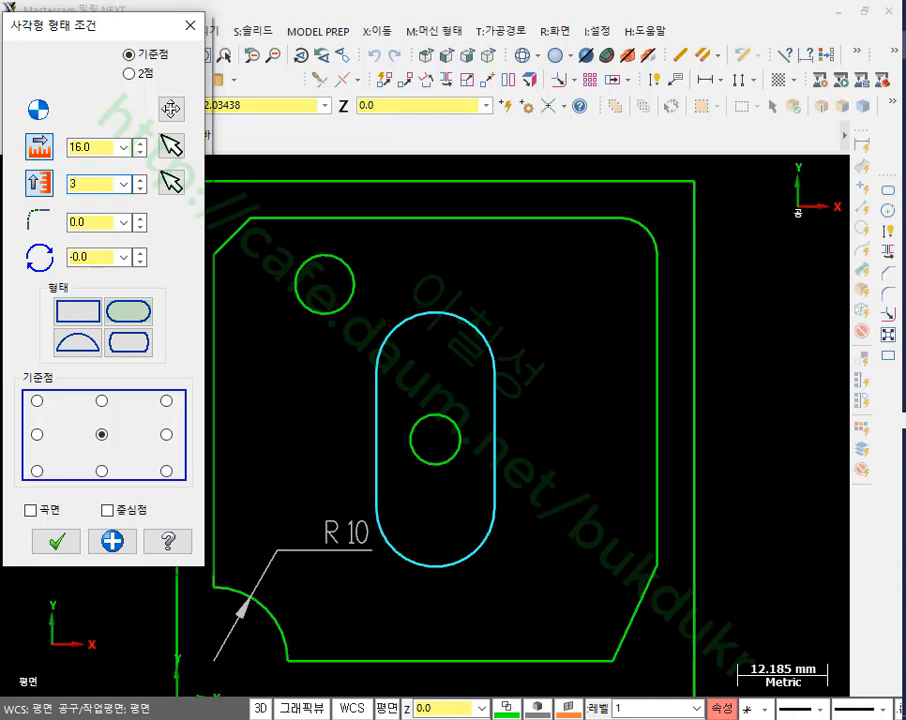
text(0)
key(Return)
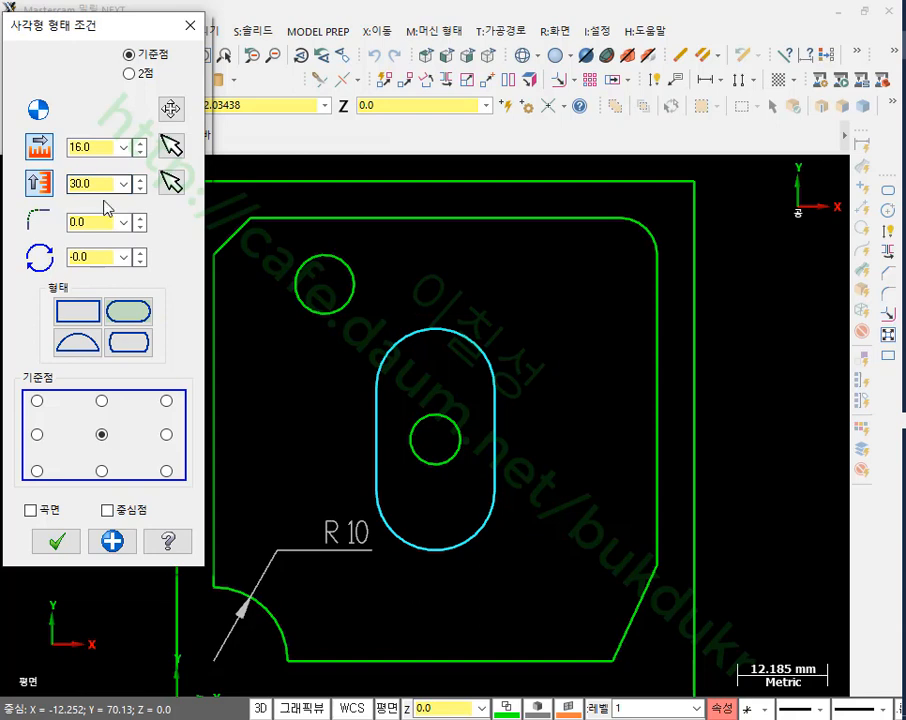
- Set the vertical obround's height to 46 mm and apply it
double_click(95, 183)
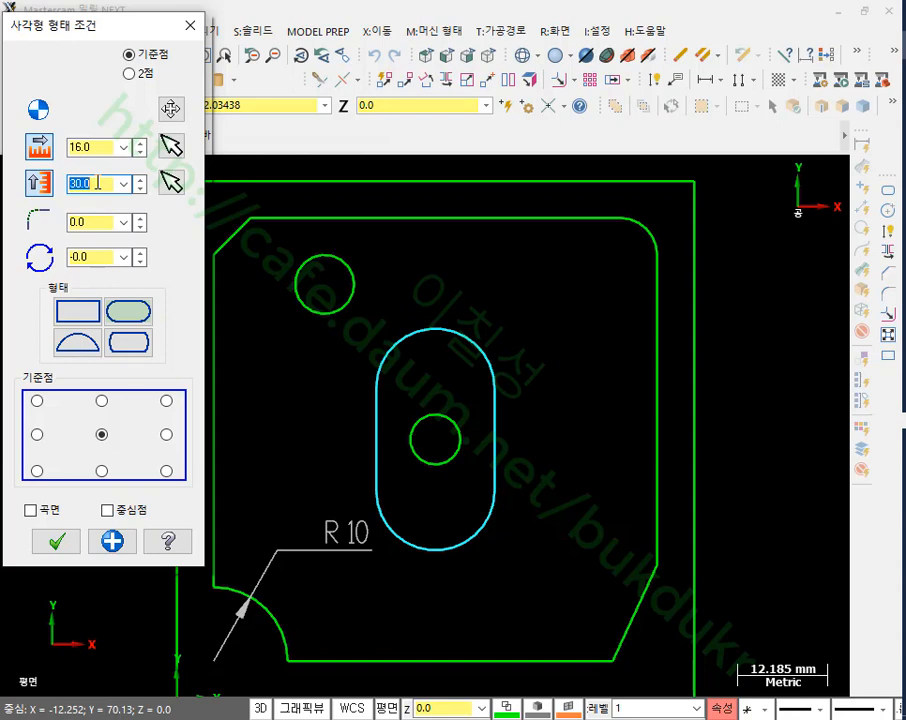
text(46)
key(Return)
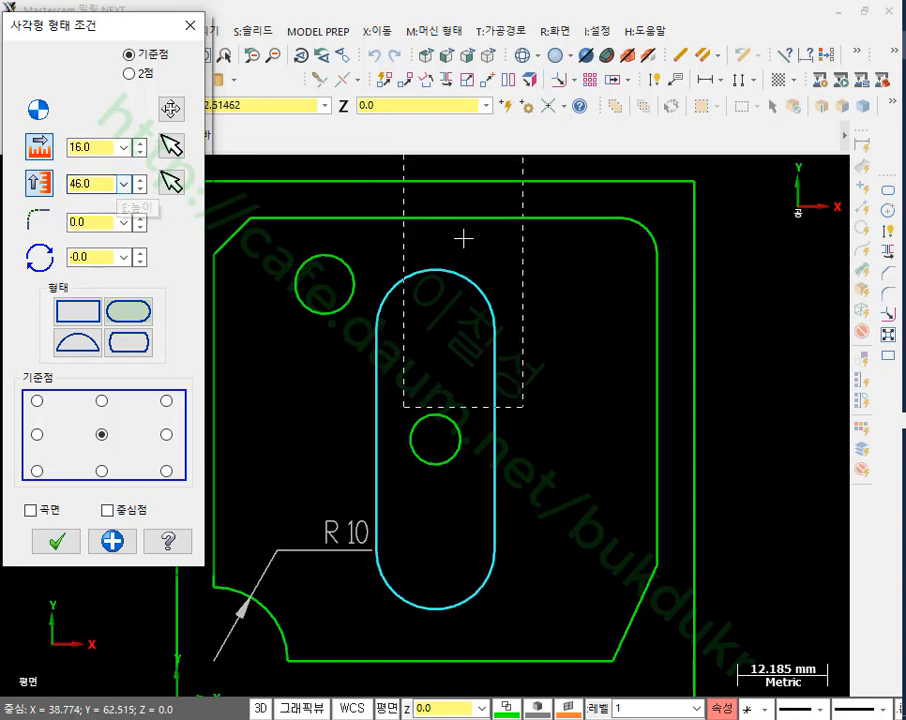
scroll(608, 308, down, 1)
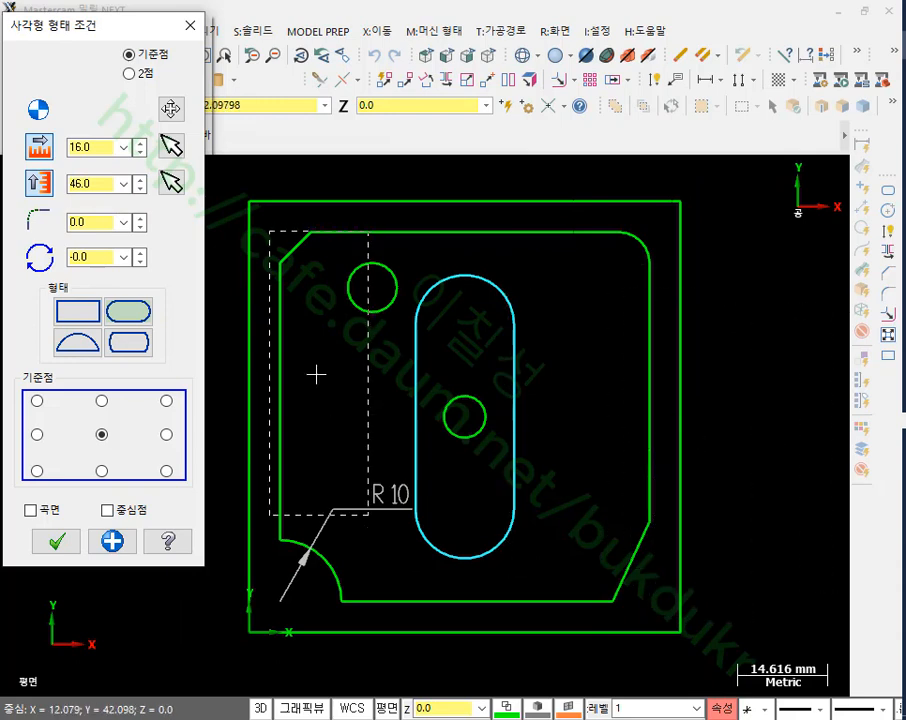
click(113, 541)
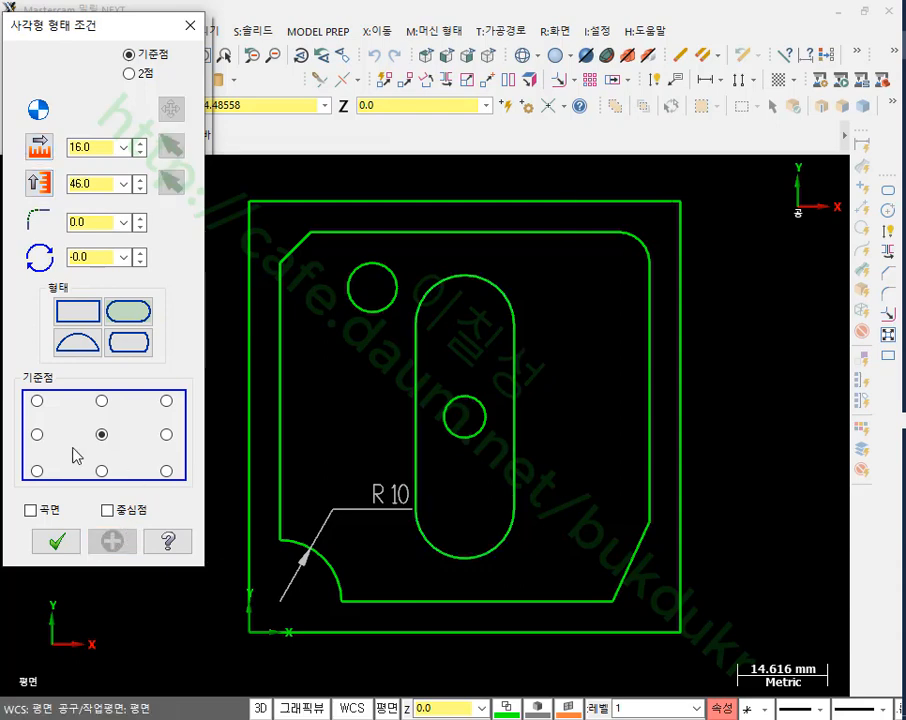
- Create a horizontal obround about 25.3 mm wide and 17.5 mm high, anchored by its left-middle point on the 6.8 mm circle's centre
click(36, 434)
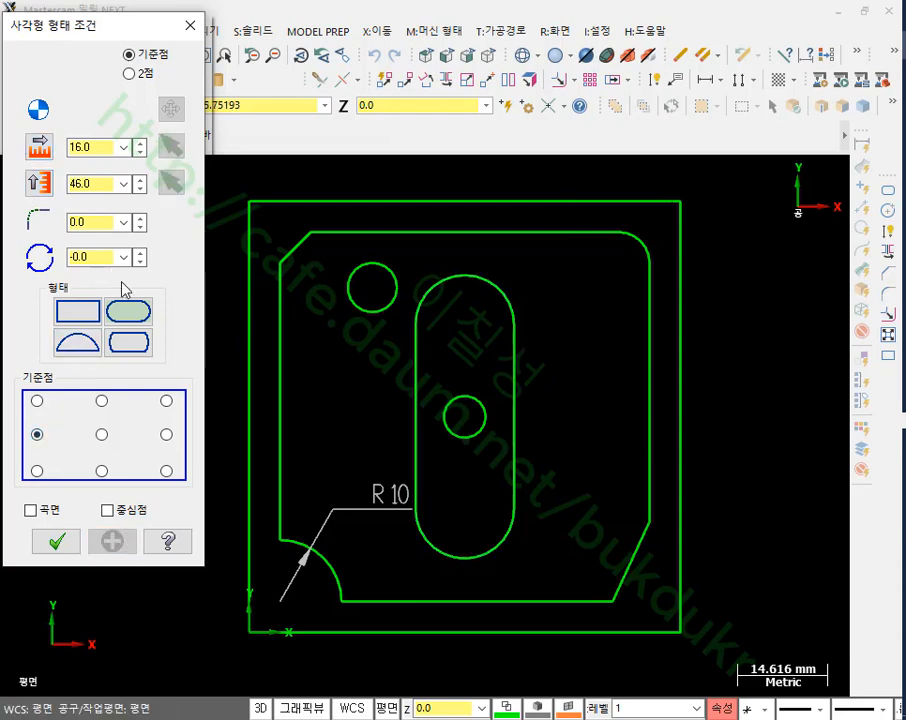
click(464, 416)
click(622, 375)
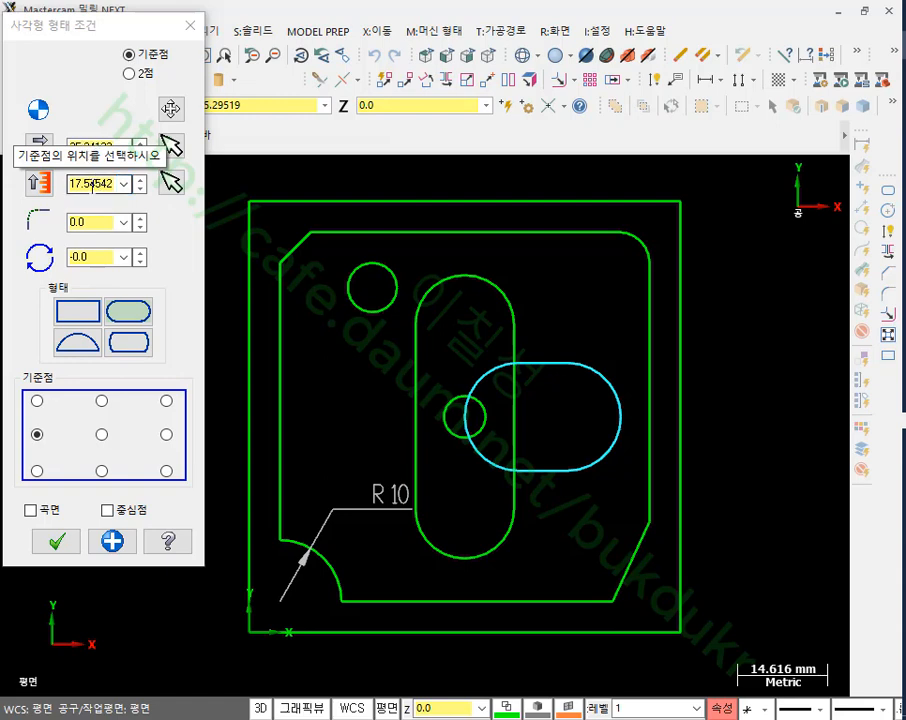
- Set the horizontal obround's height to 20 mm and width to 25 mm, and finish the shape
click(93, 185)
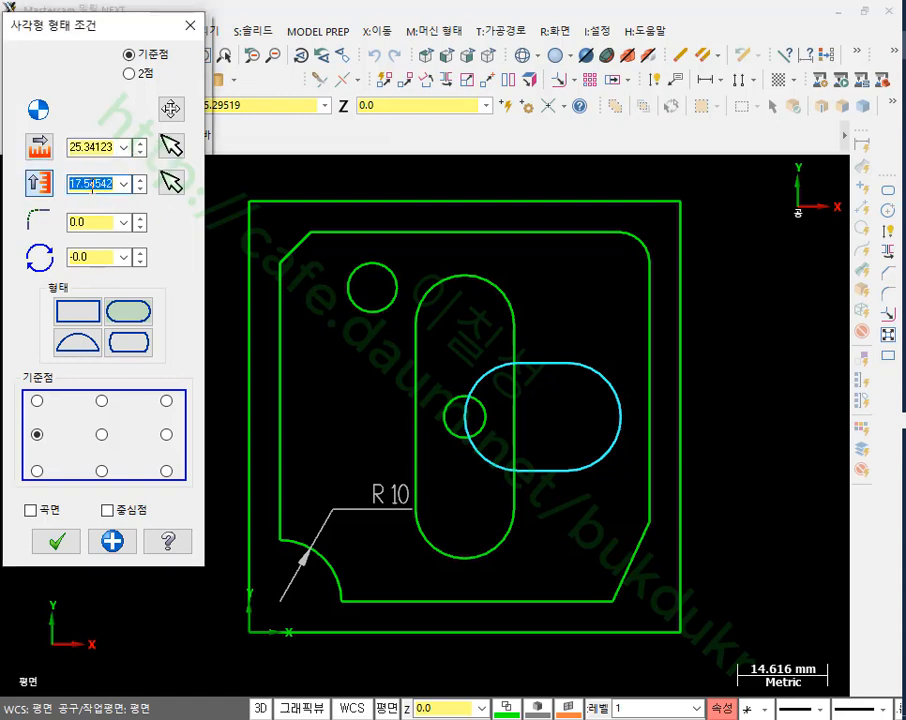
text(20)
key(Return)
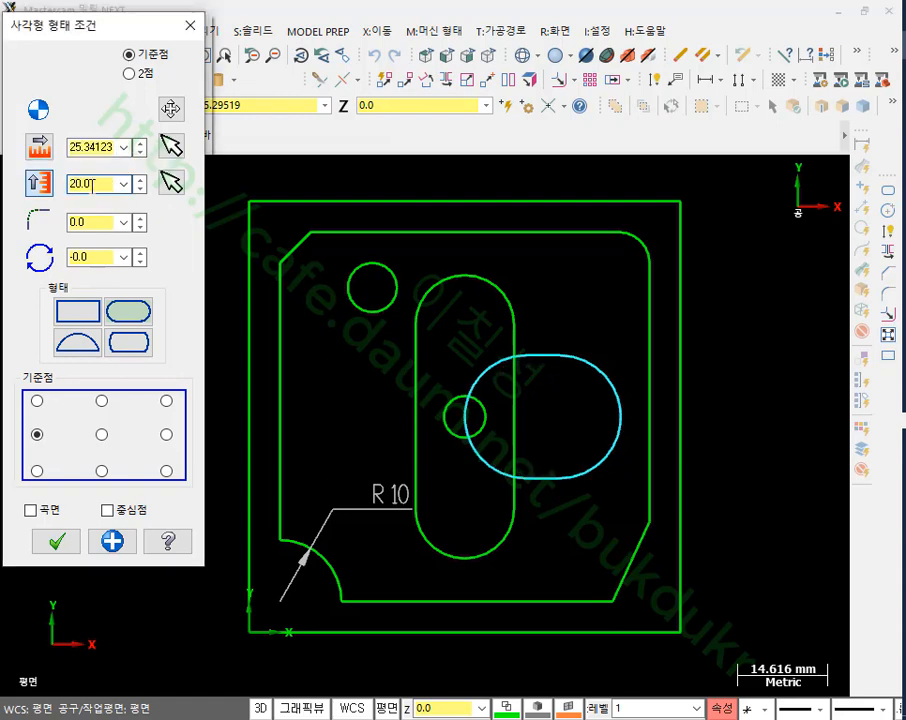
click(89, 148)
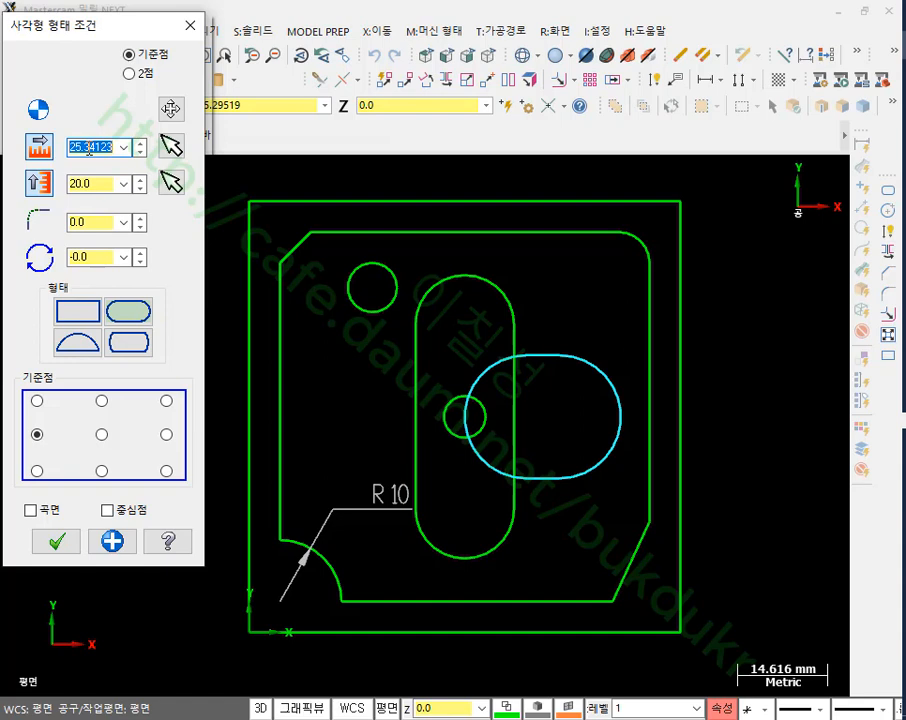
text(25)
key(Return)
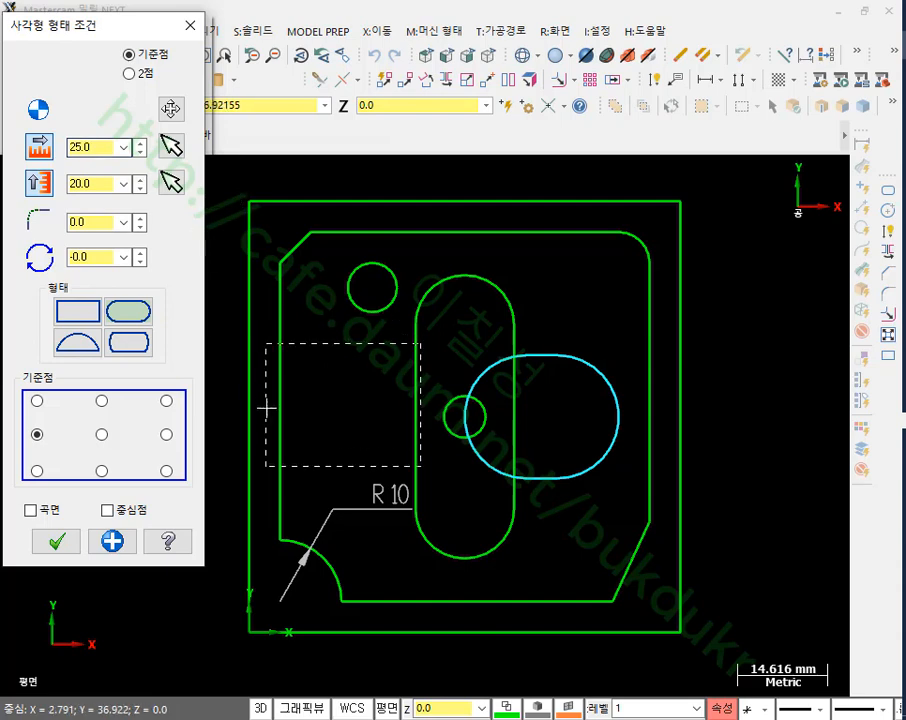
click(67, 543)
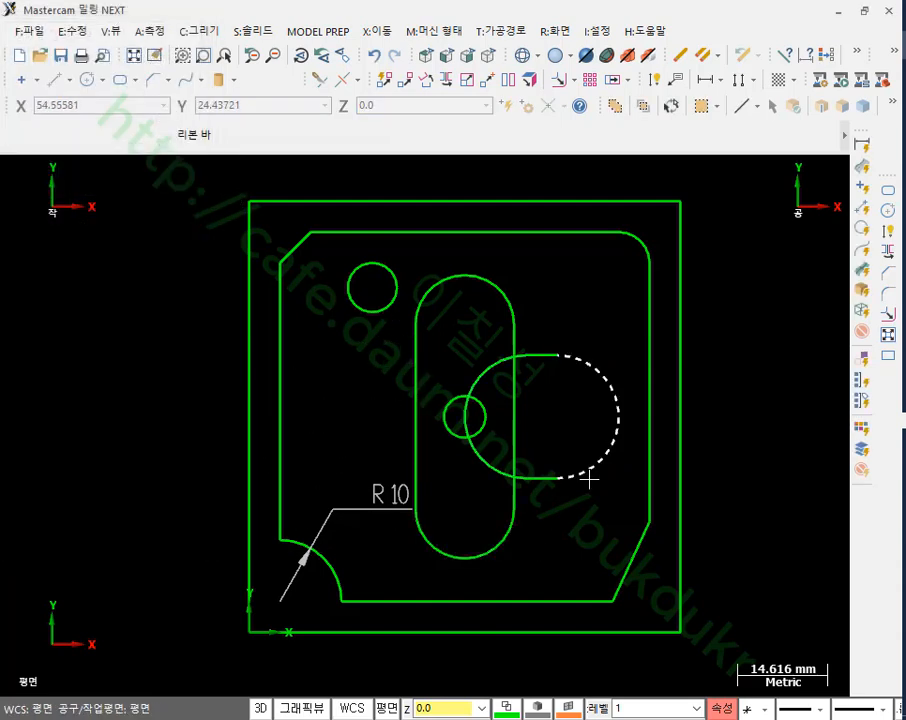
- Delete the horizontal obround's left arc, which crosses the 6.8 mm circle
scroll(586, 435, up, 2)
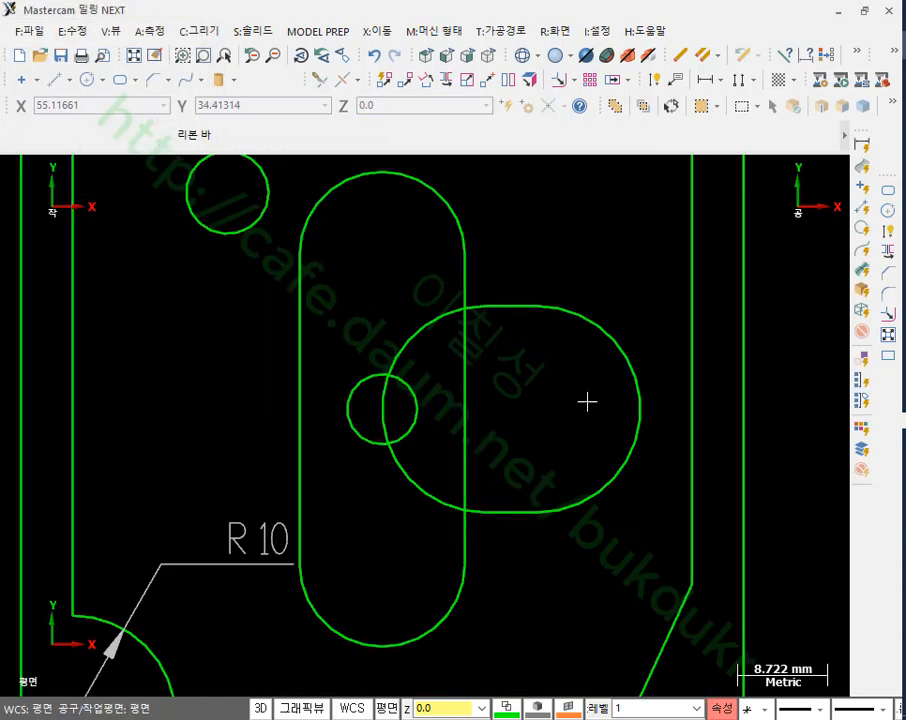
click(447, 314)
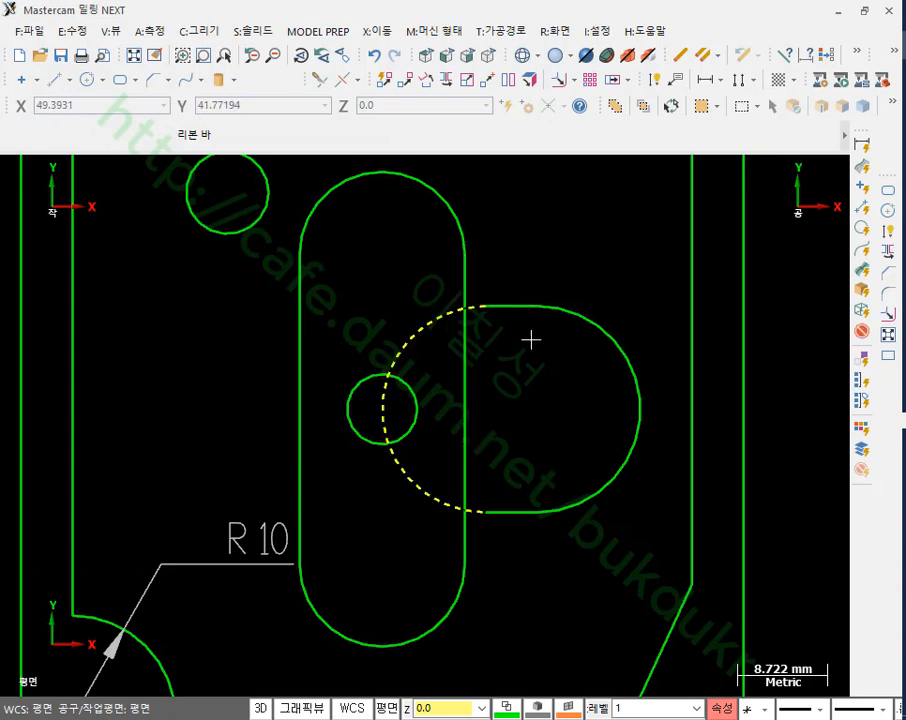
key(Delete)
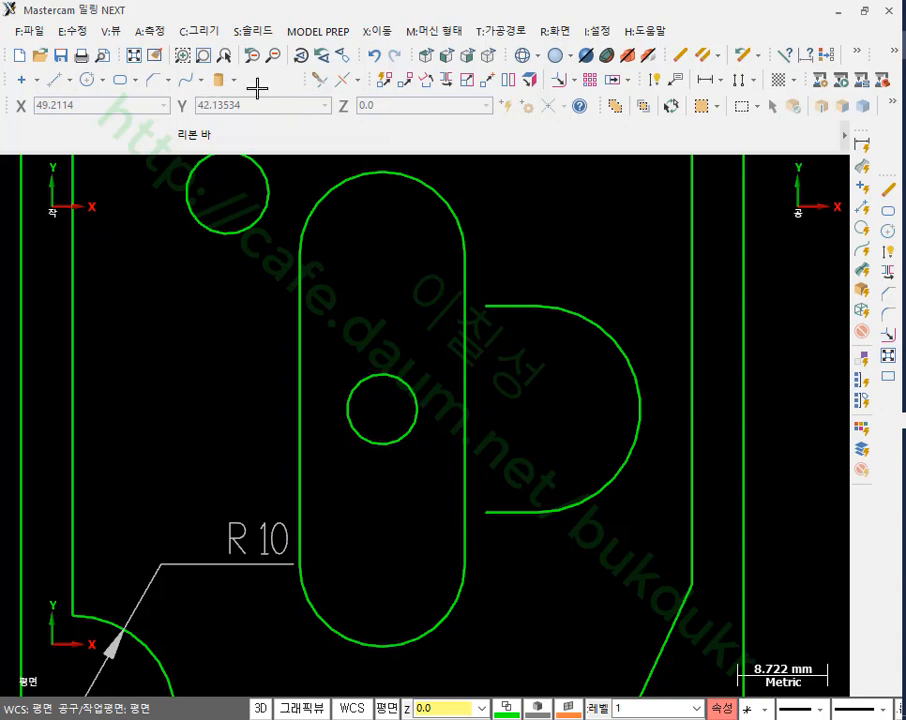
- Extend the two short horizontal lines of the side obround to the vertical obround's right edge
click(319, 80)
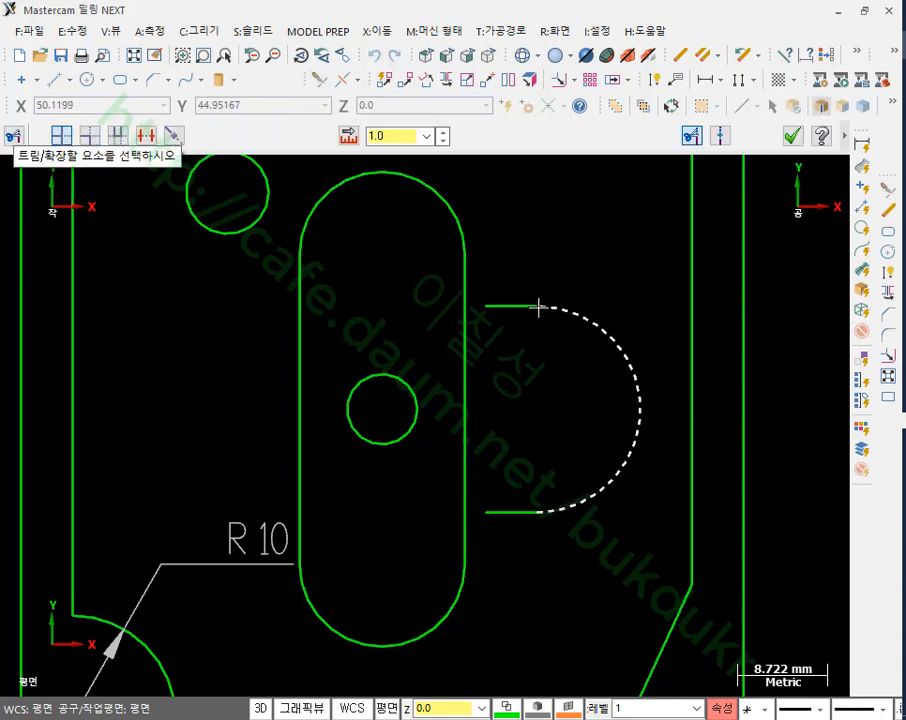
click(505, 305)
click(465, 280)
click(512, 513)
click(465, 530)
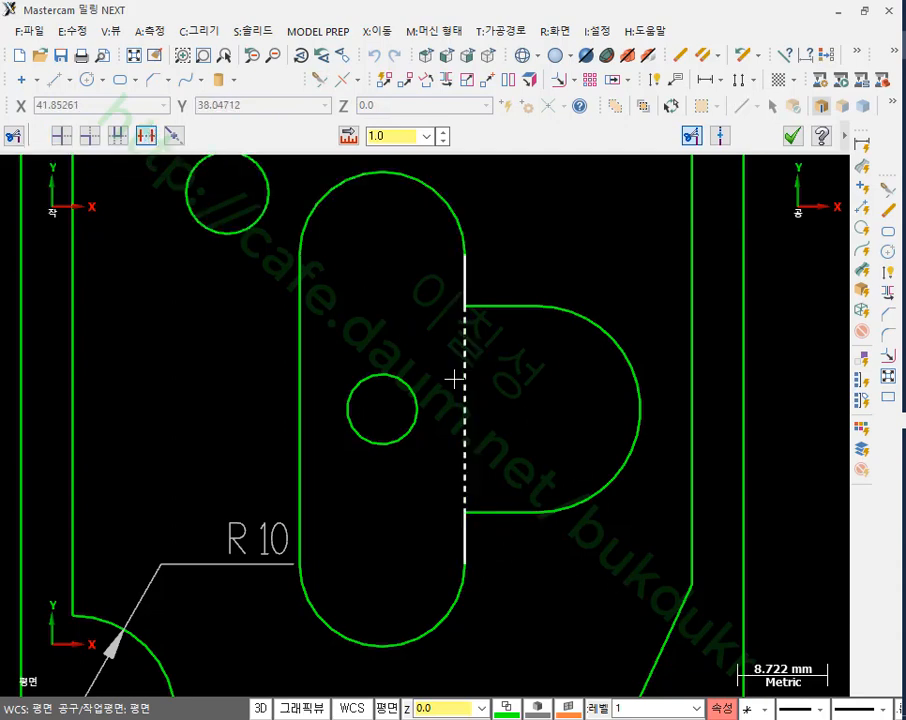
- Remove the vertical obround's right edge segment between the two horizontal lines, using Divide, to join both shapes into one pocket outline
click(462, 380)
scroll(501, 441, down, 2)
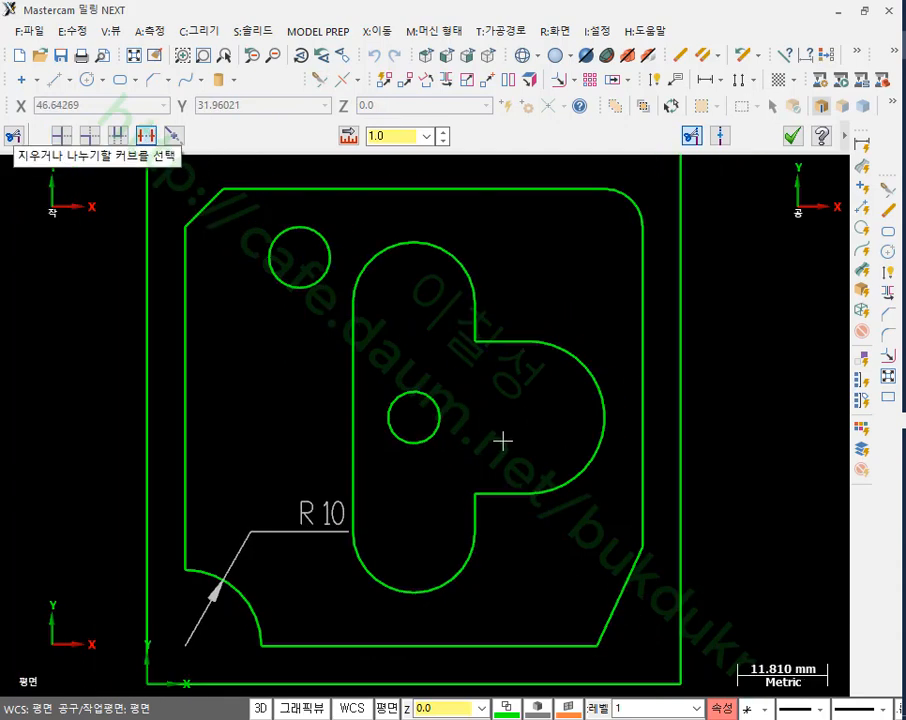
click(793, 137)
scroll(756, 340, down, 1)
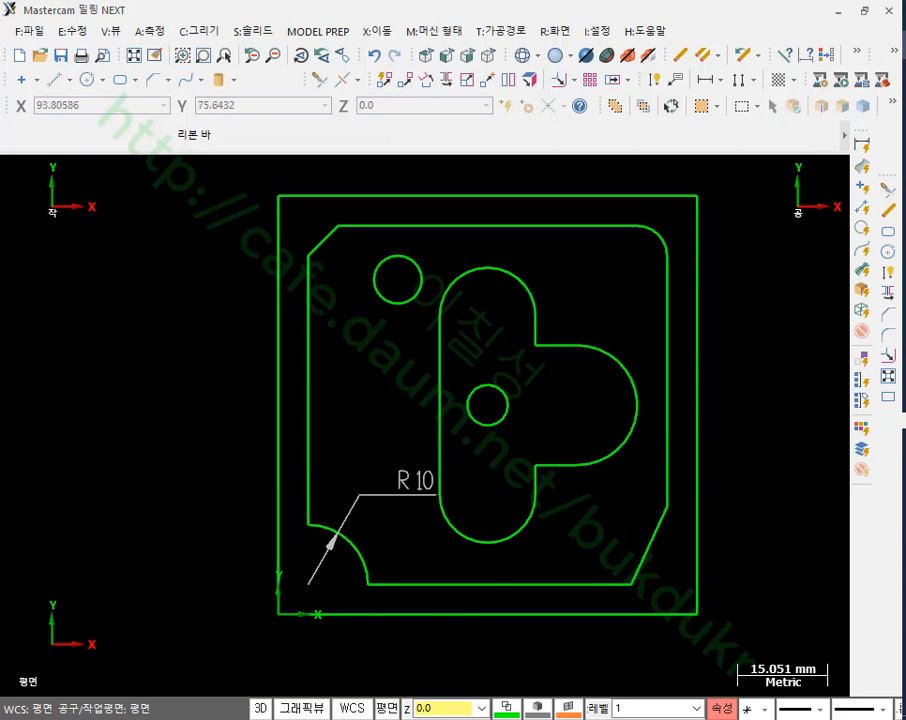
scroll(595, 293, up, 1)
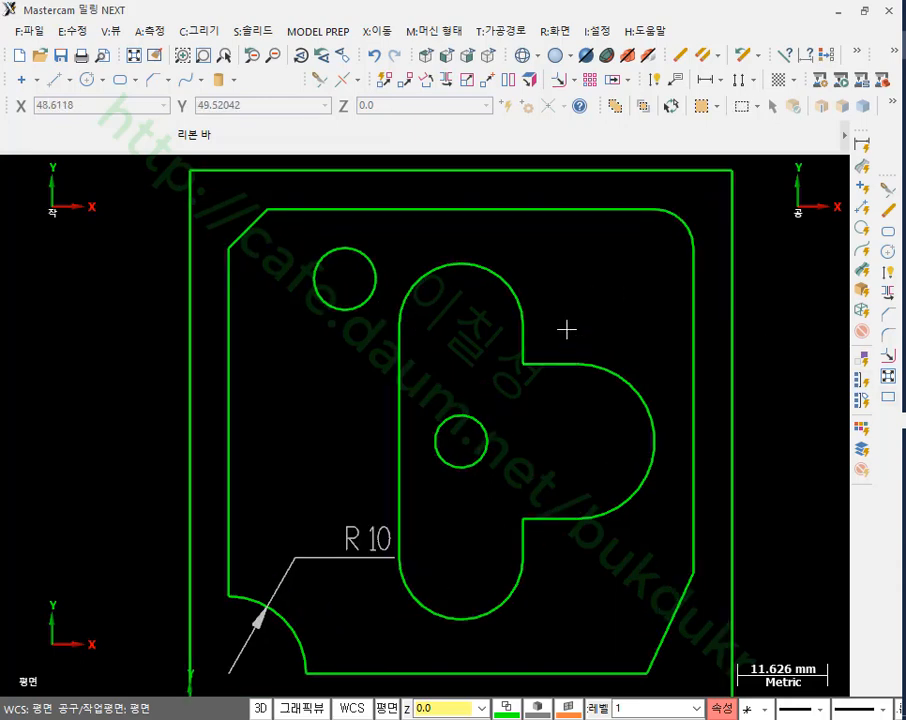
scroll(566, 329, down, 1)
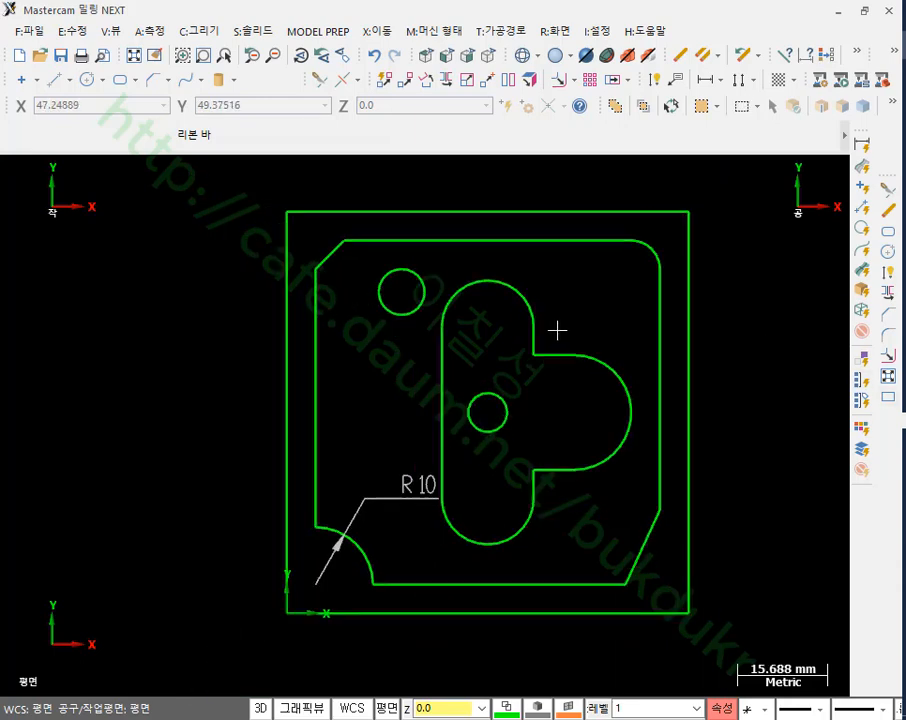
click(55, 79)
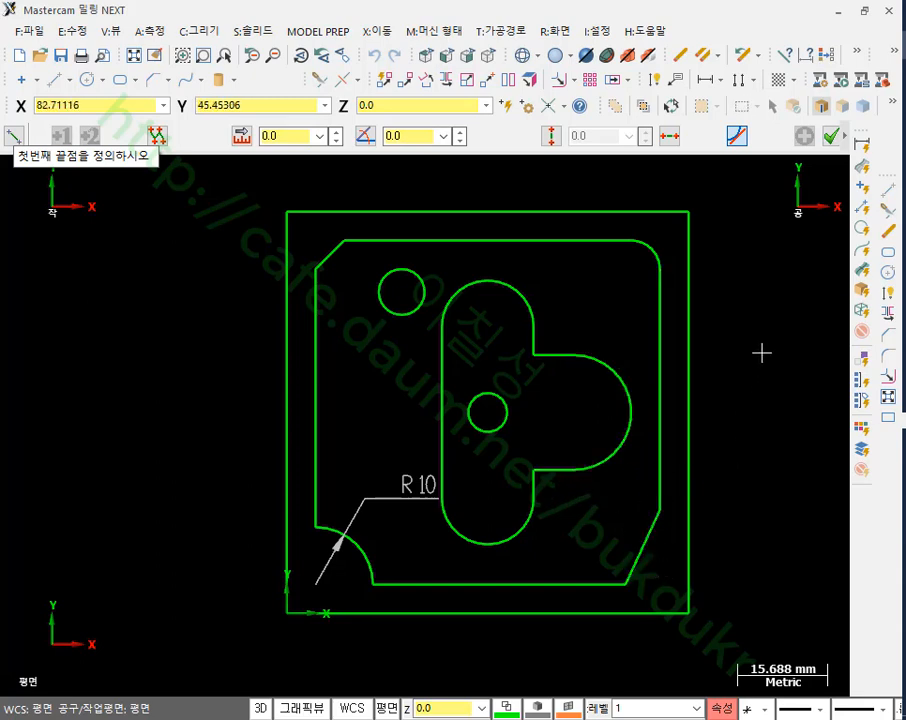
click(544, 471)
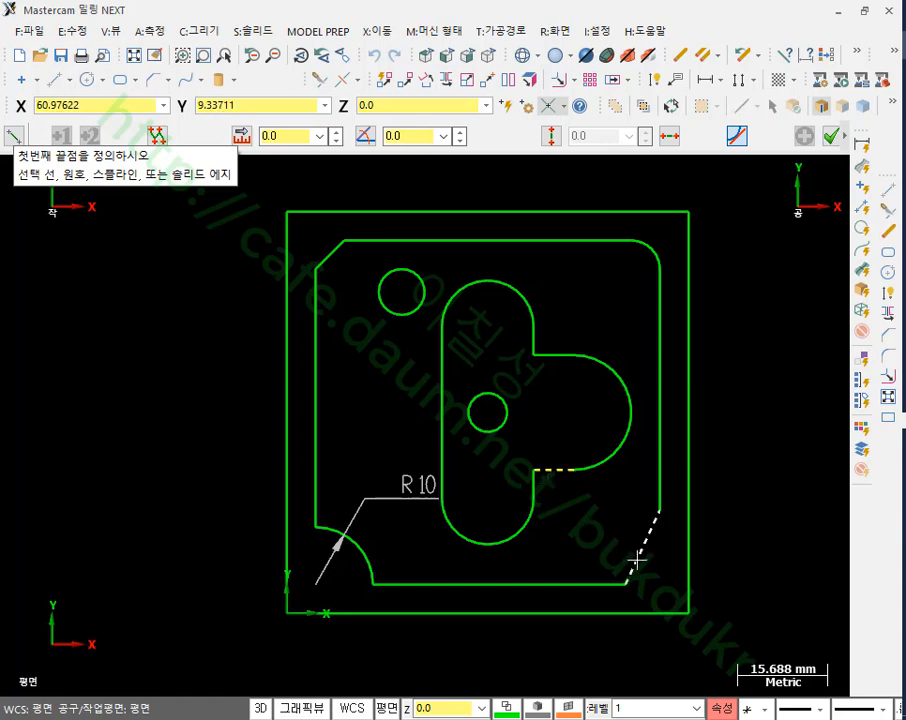
click(636, 562)
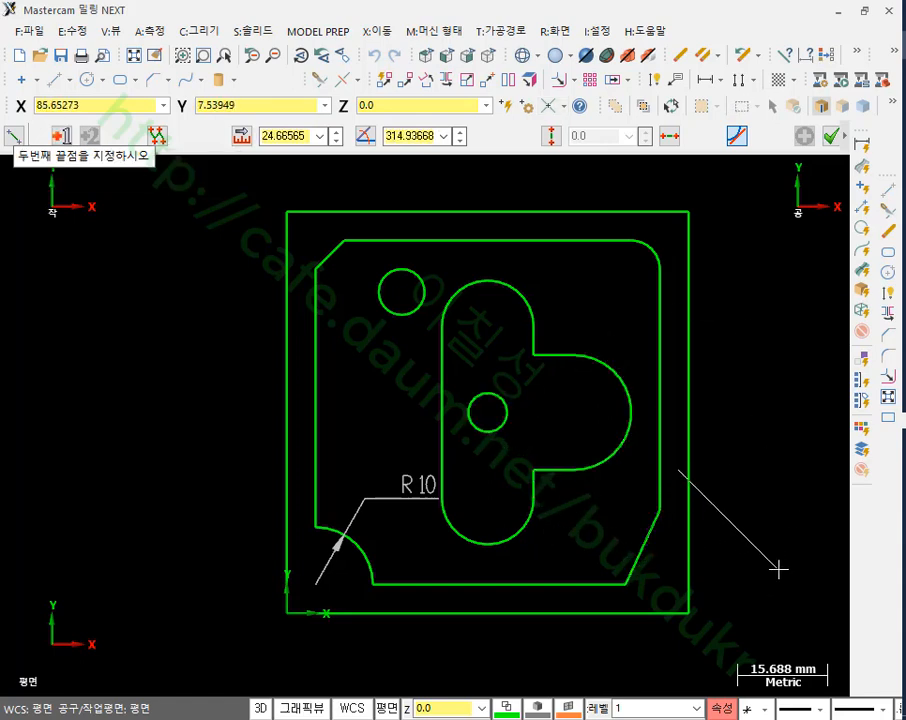
key(Escape)
key(Escape)
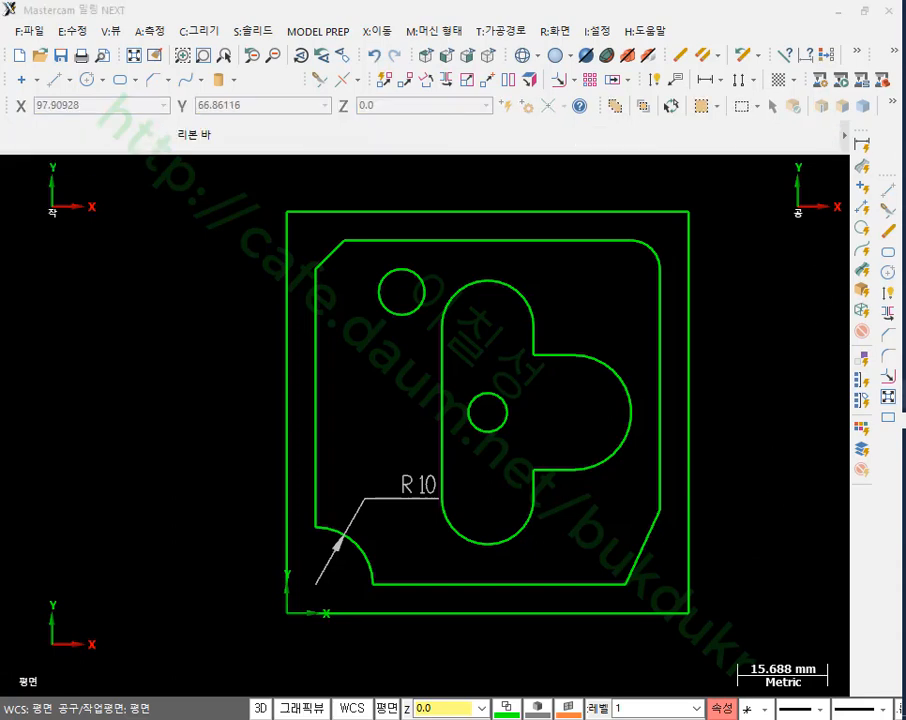
- Delete the R10 radius dimension at the lower-left corner arc
key(alt+Tab)
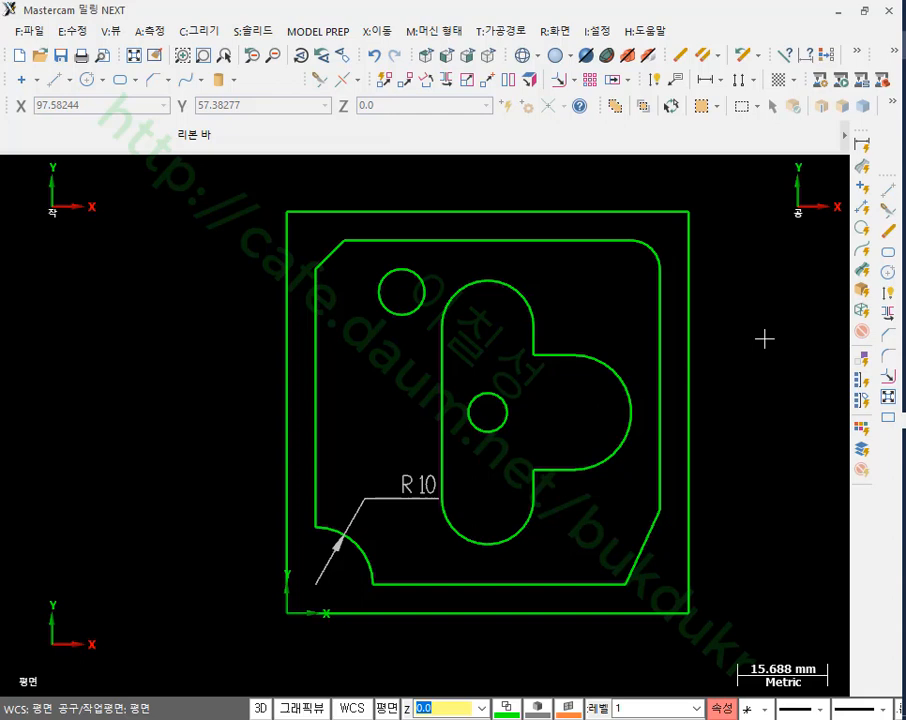
click(452, 475)
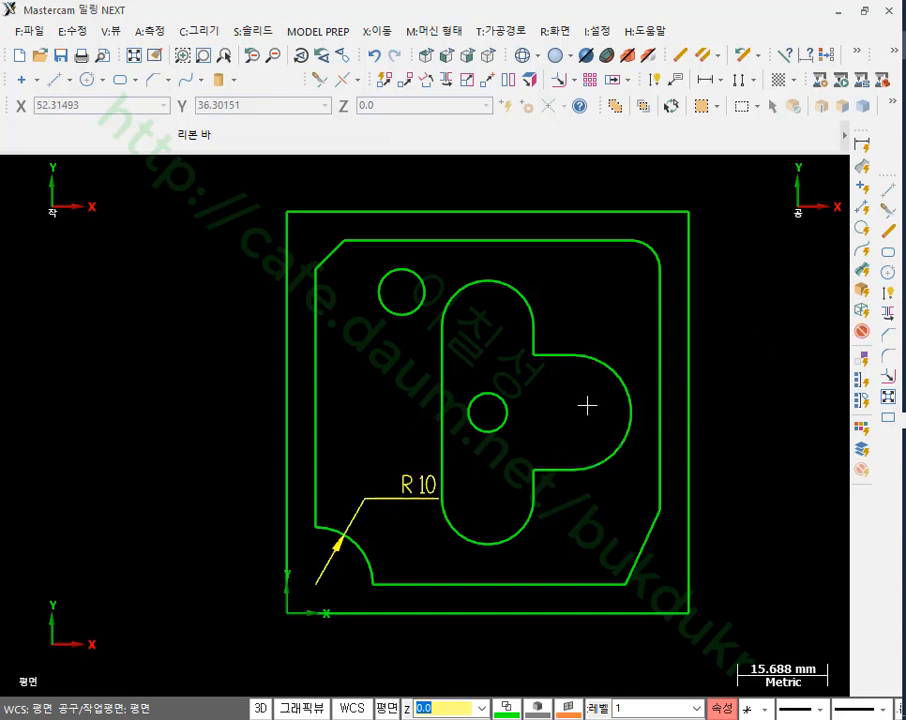
key(Delete)
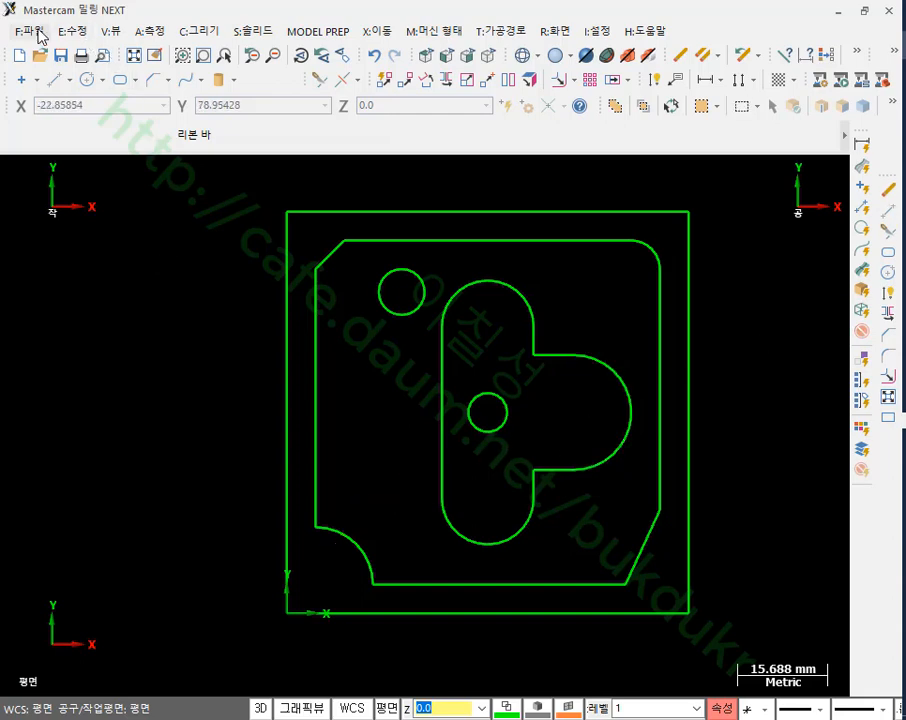
- Show the toolpath manager and switch the graphics view to isometric
click(40, 34)
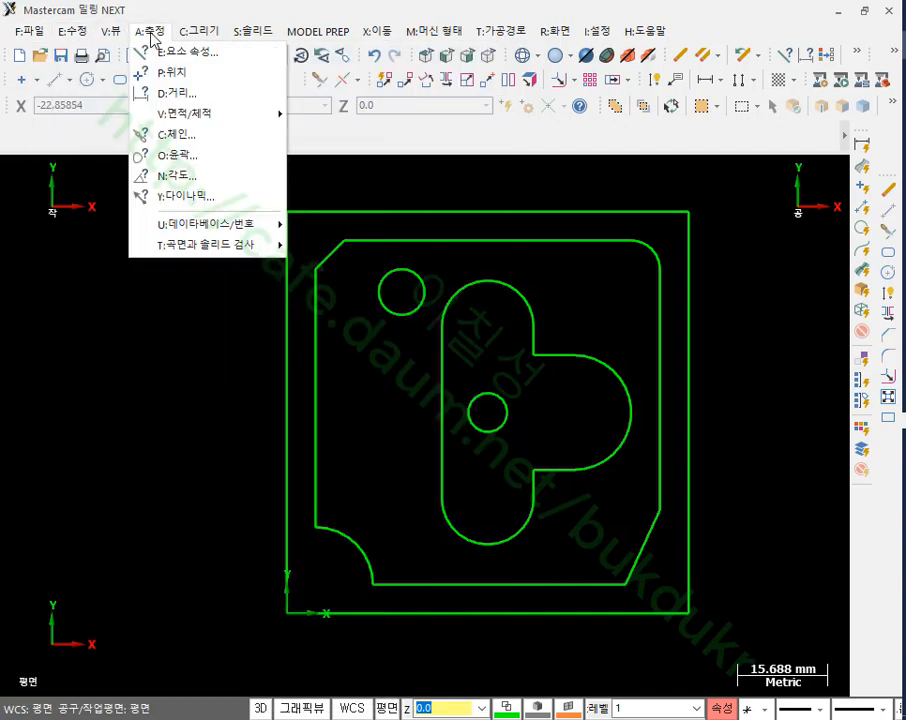
mouse_move(120, 34)
click(138, 53)
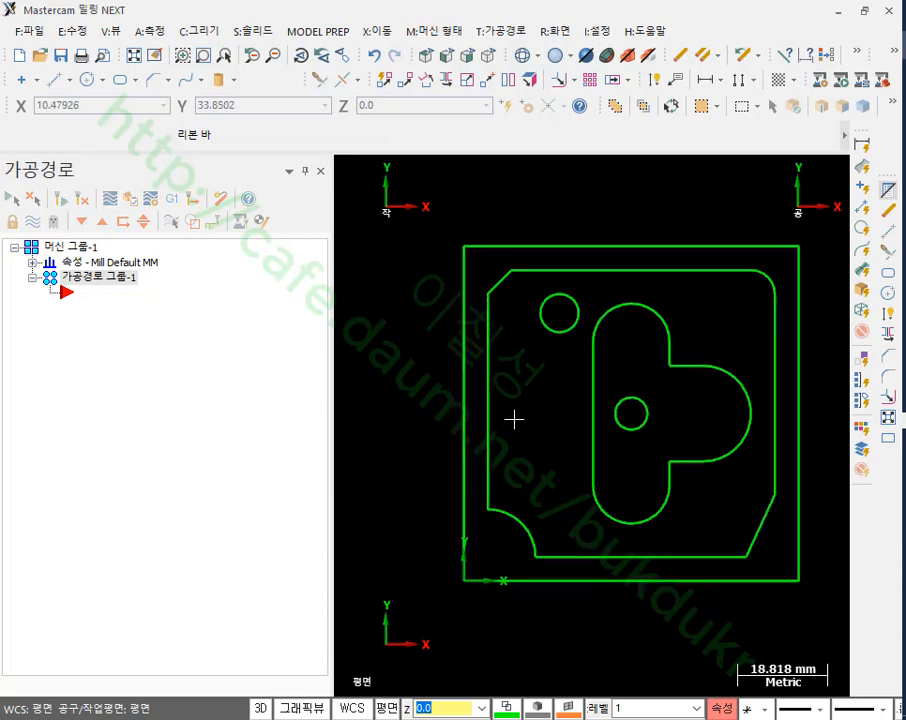
scroll(516, 418, down, 3)
scroll(603, 370, up, 2)
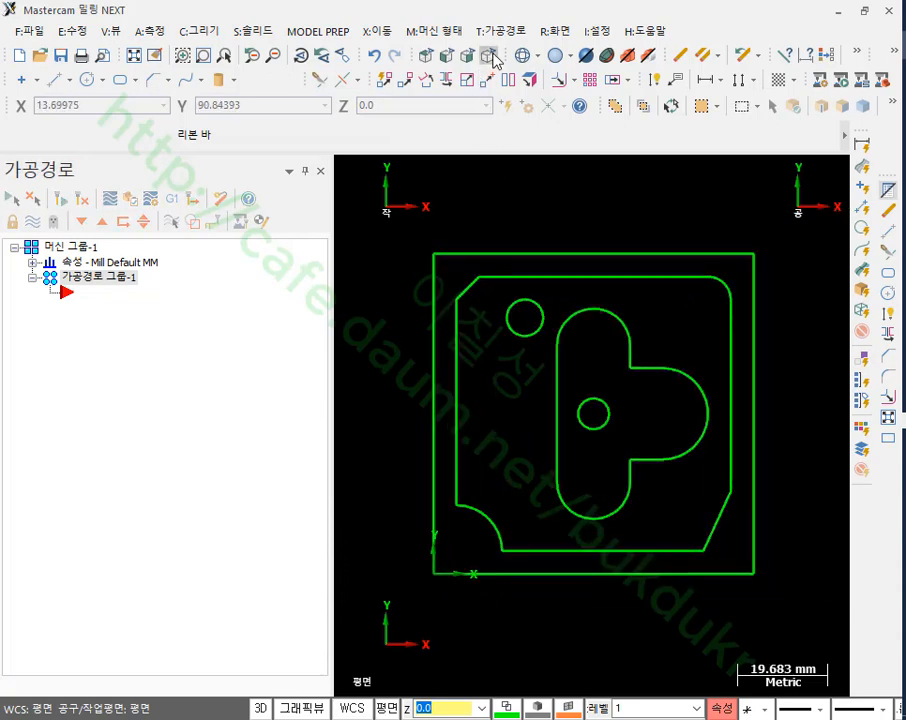
click(489, 54)
- Define rectangular stock from all geometry at X 70, Y 70 and Z 30, with the stock origin's Z at 1
click(32, 262)
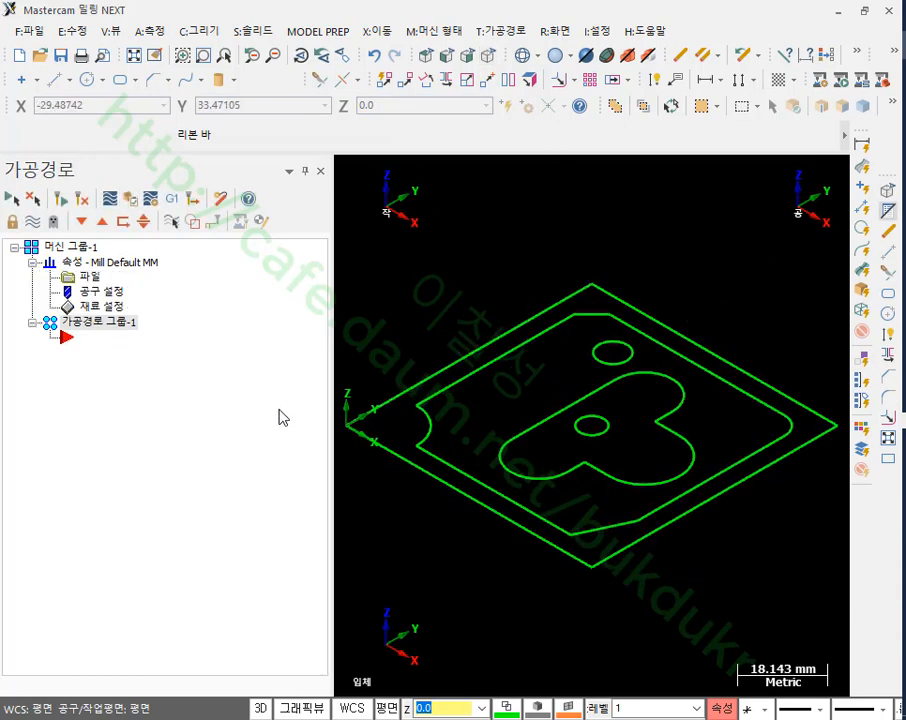
click(101, 306)
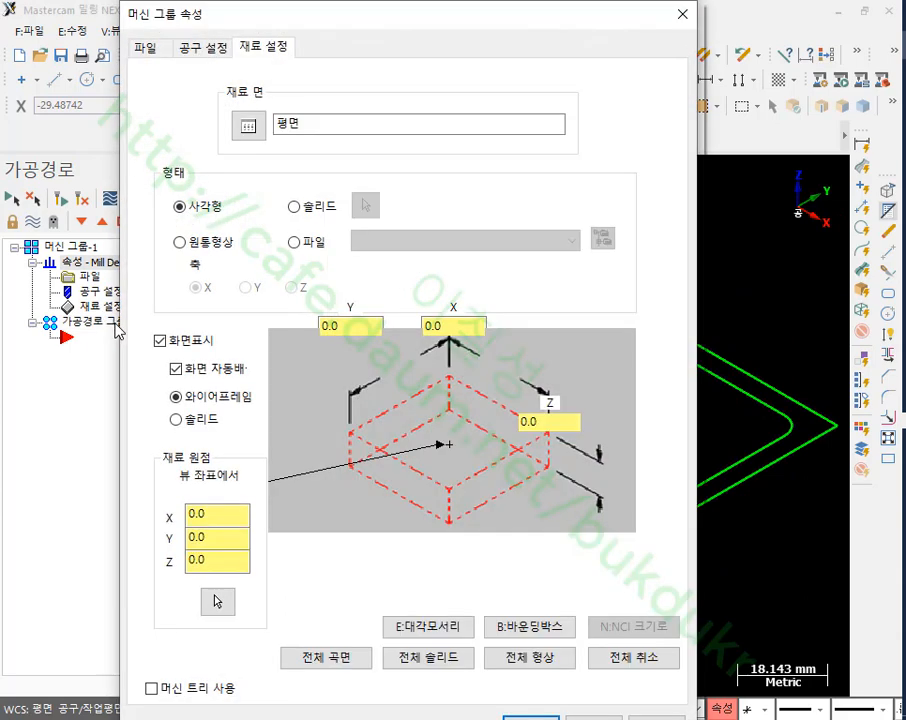
click(546, 656)
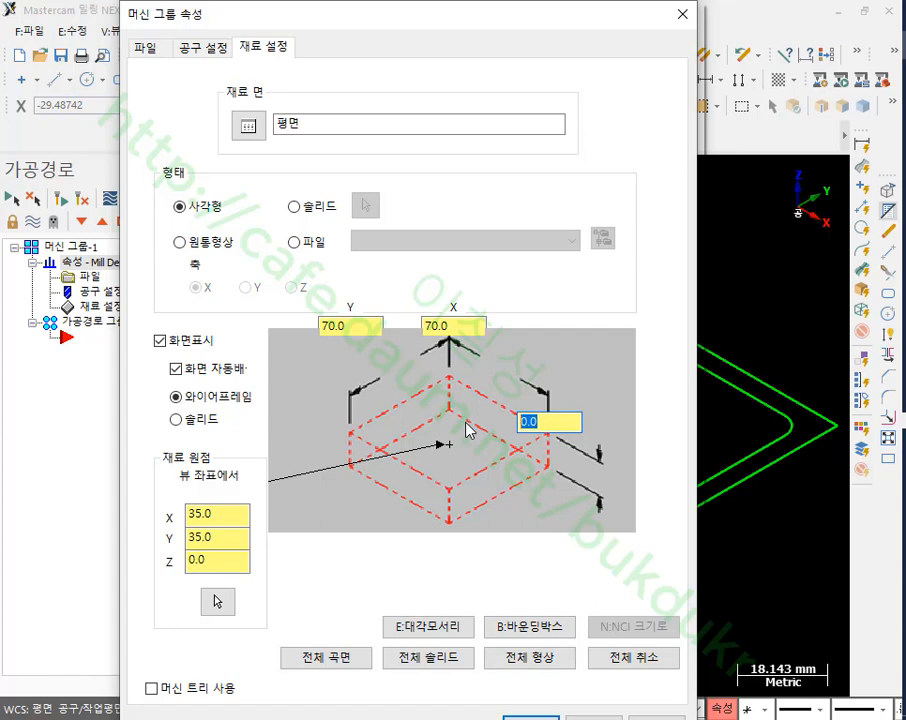
text(30)
drag(208, 559, 165, 566)
text(1)
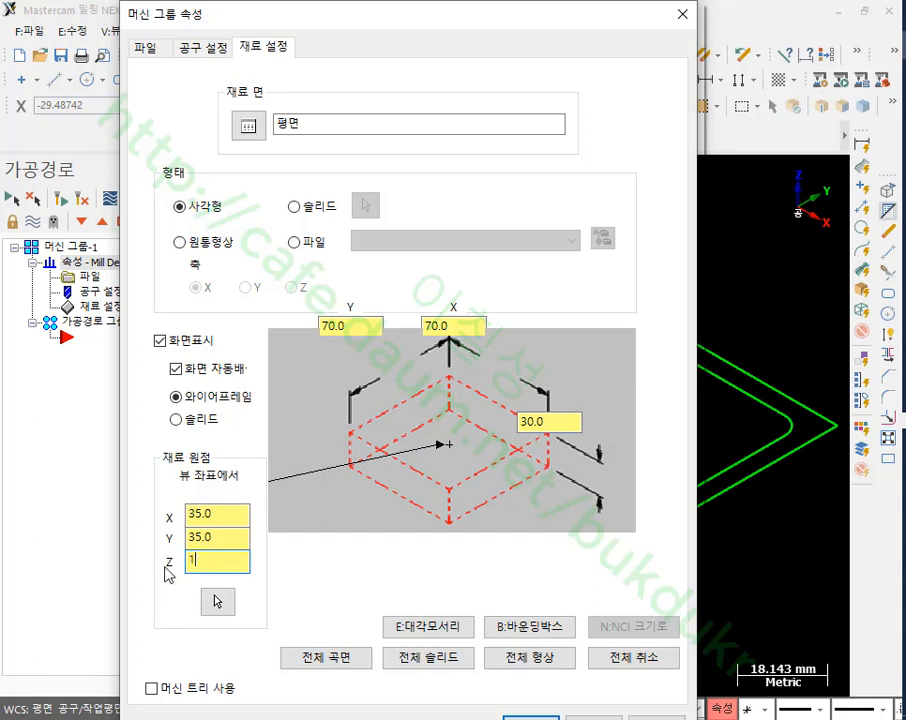
click(566, 424)
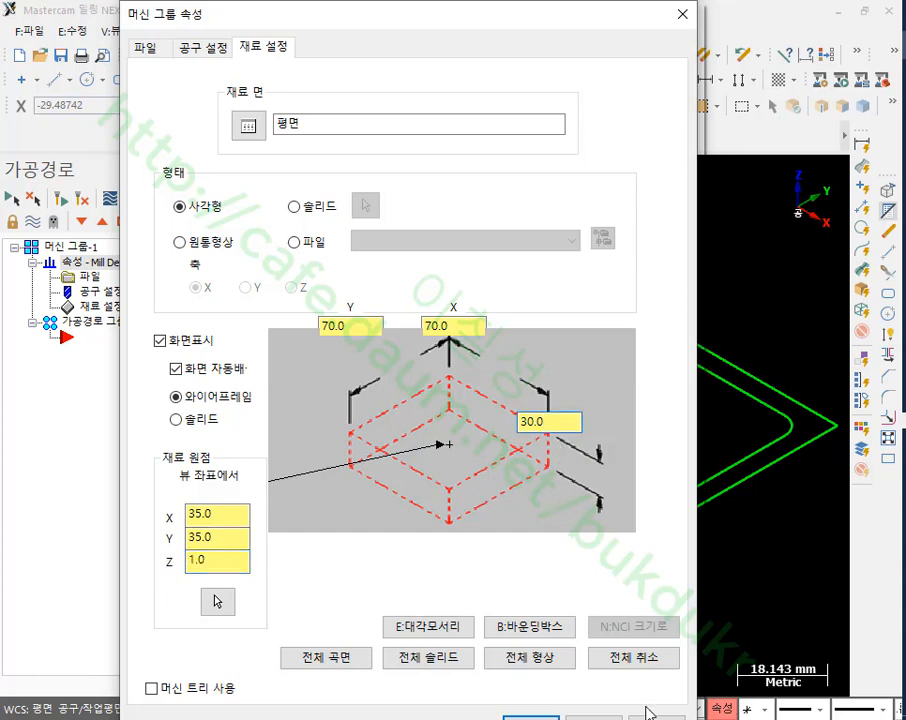
click(530, 716)
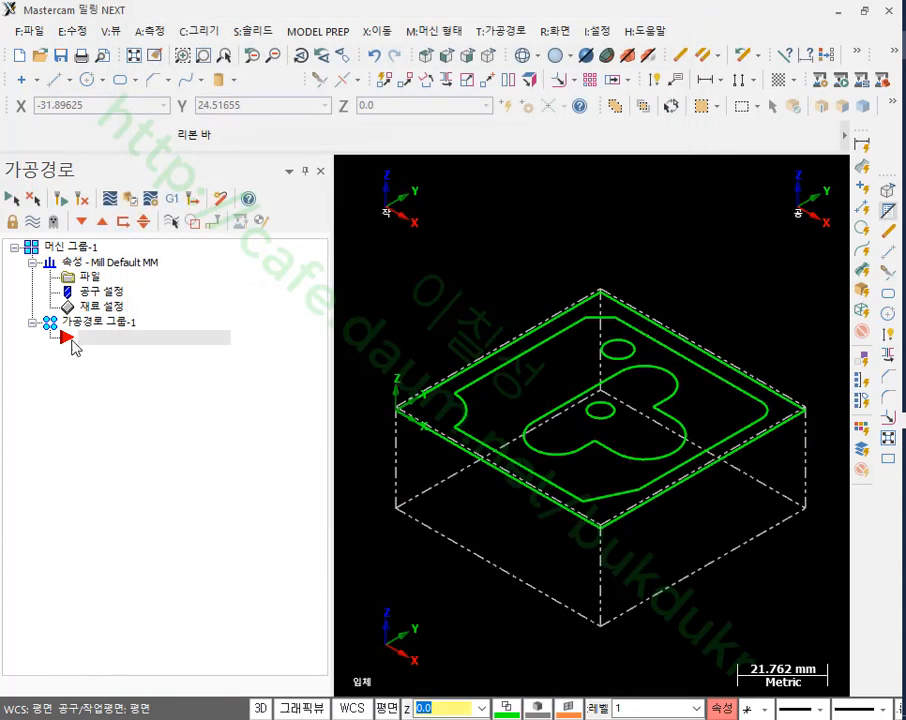
- Set the source for importing toolpath operations to the Mastercam X file 0415.mcx-8 in the desktop folder 0415
right_click(136, 403)
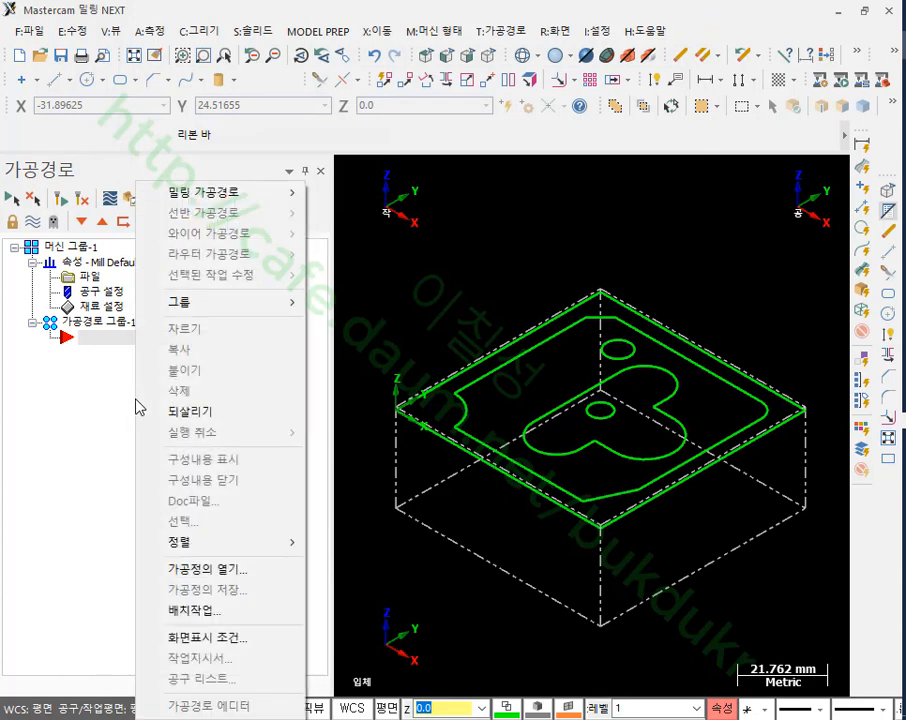
click(214, 575)
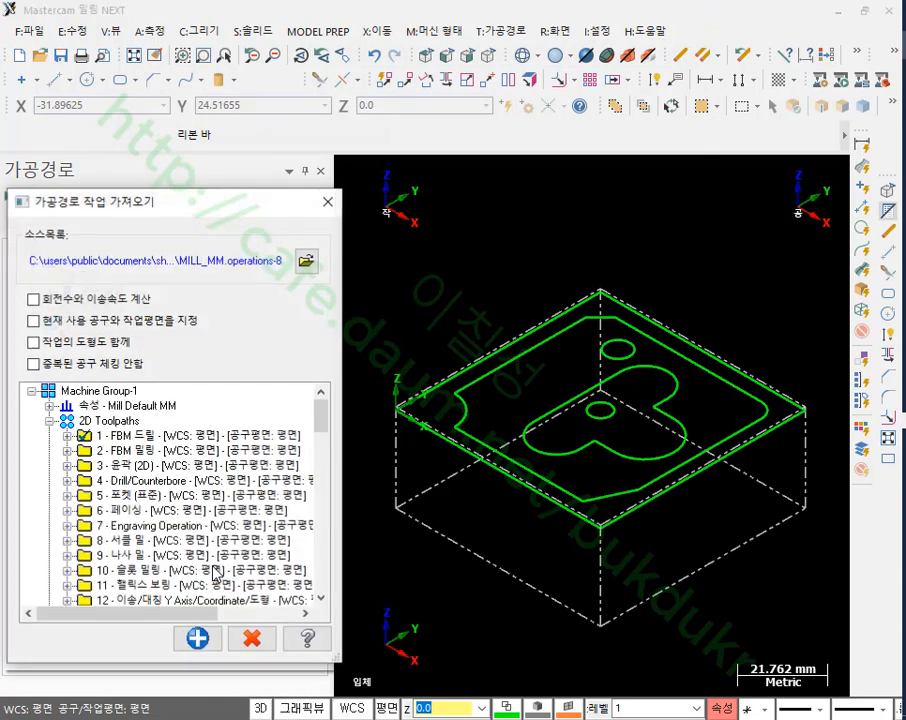
click(306, 260)
click(745, 663)
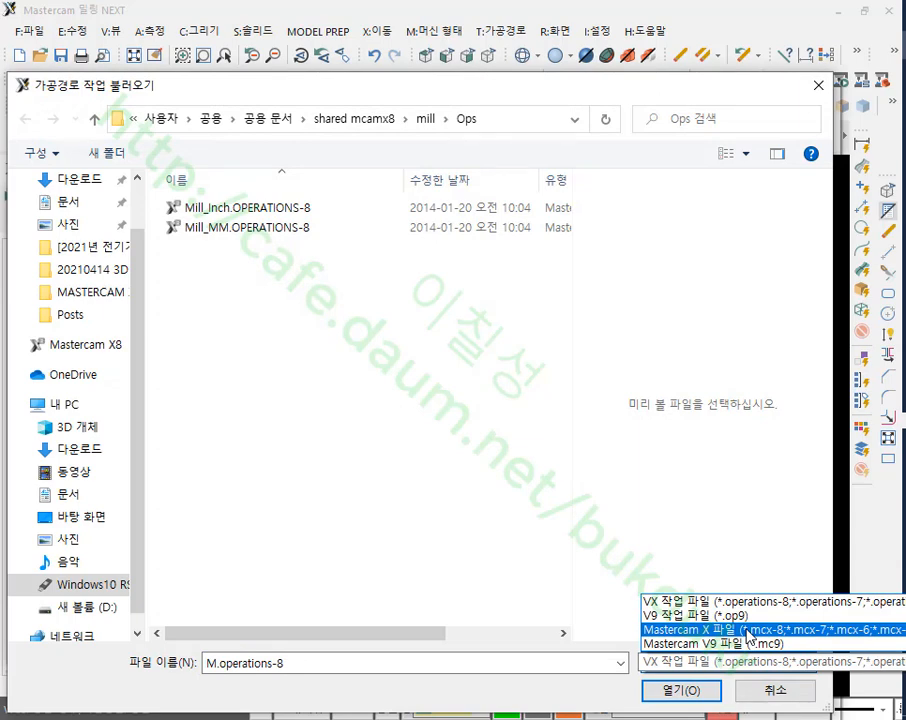
click(747, 630)
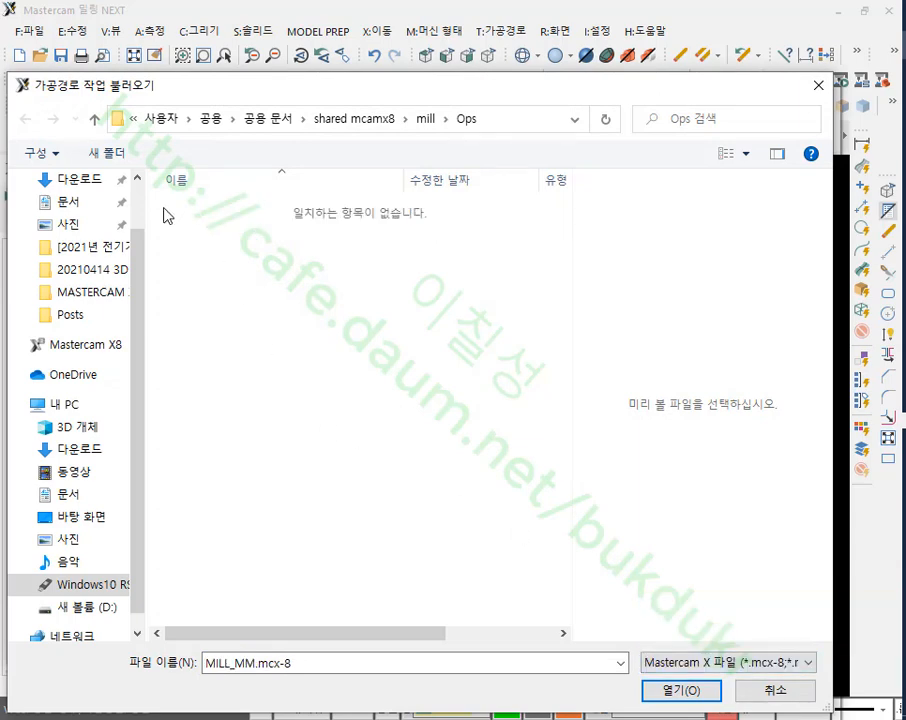
click(97, 519)
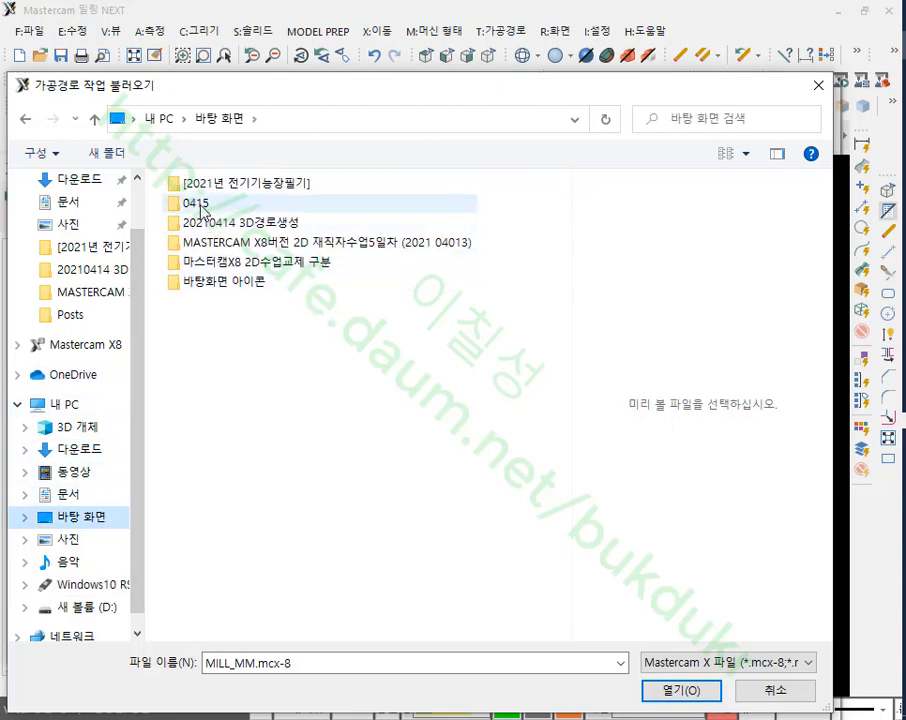
double_click(200, 205)
click(214, 208)
click(667, 694)
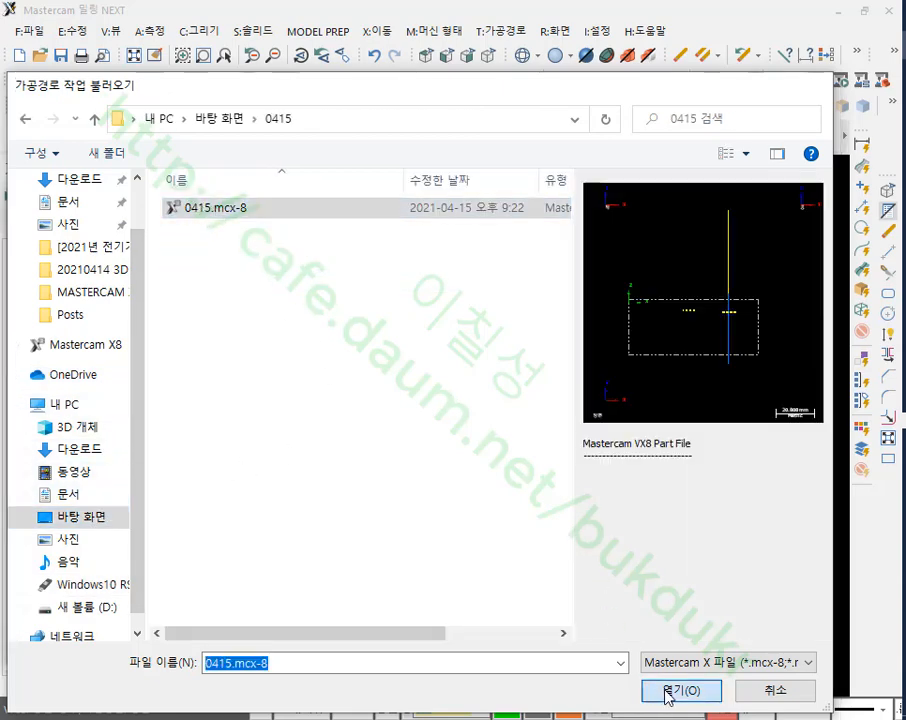
- Import every operation of the source's toolpath group 가공경로 그룹-1 without adding the operation group itself, and finish the import
click(103, 422)
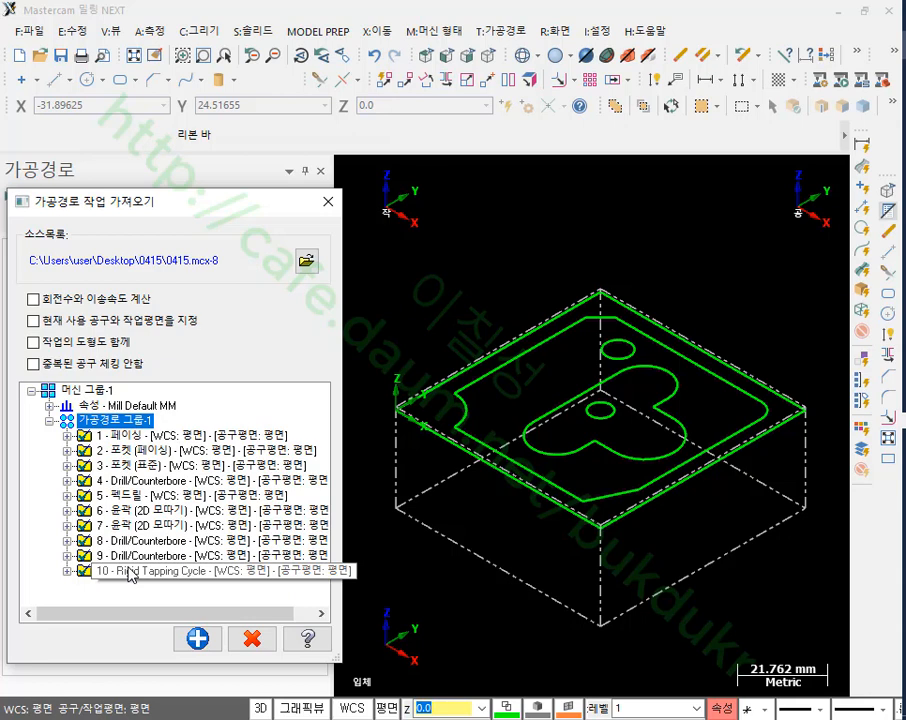
click(200, 640)
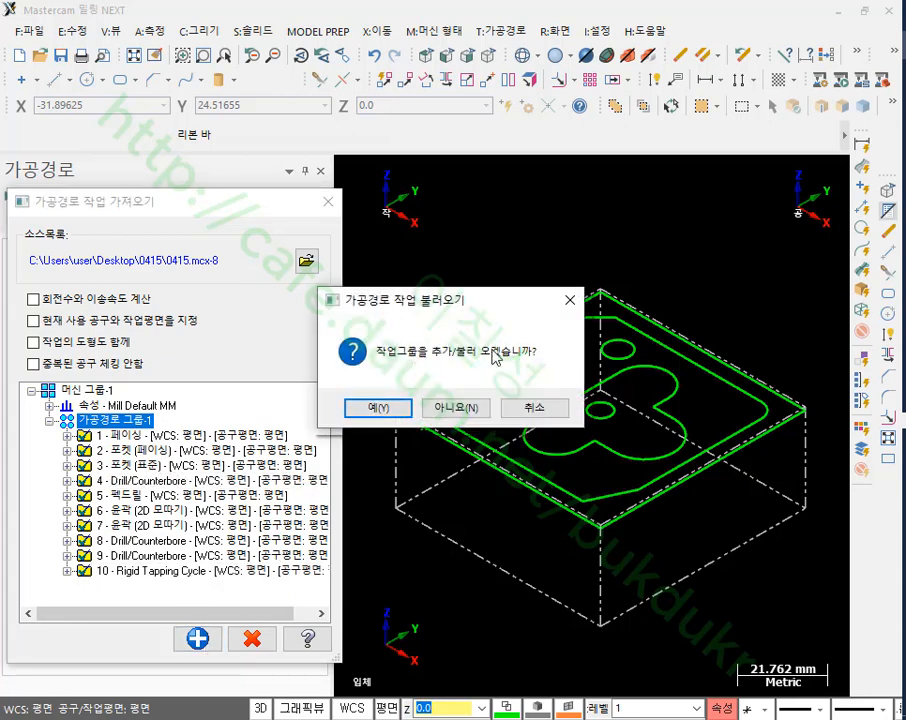
click(457, 408)
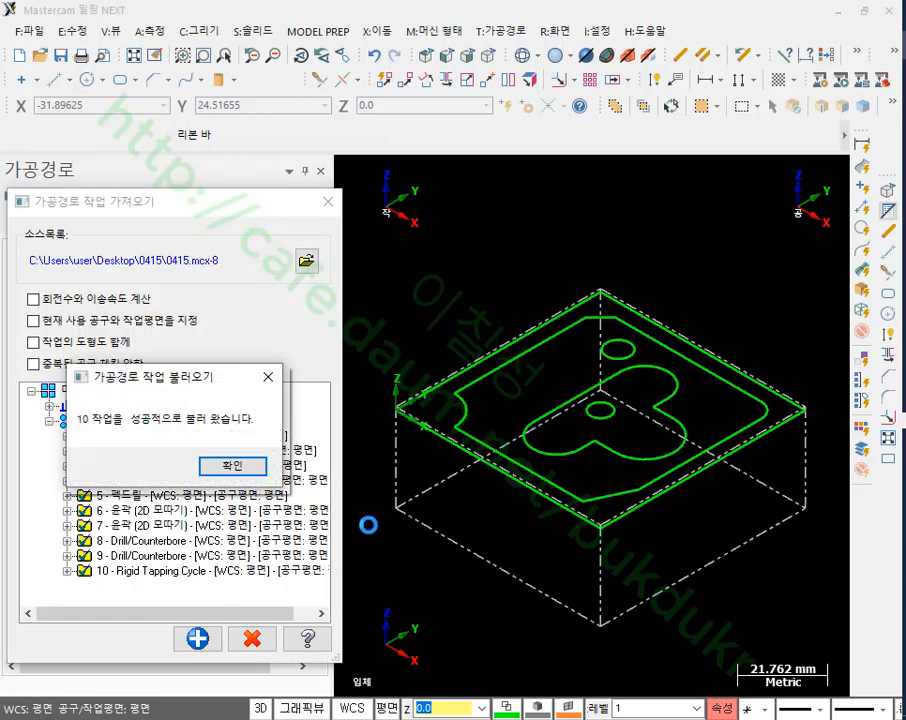
click(238, 467)
click(266, 641)
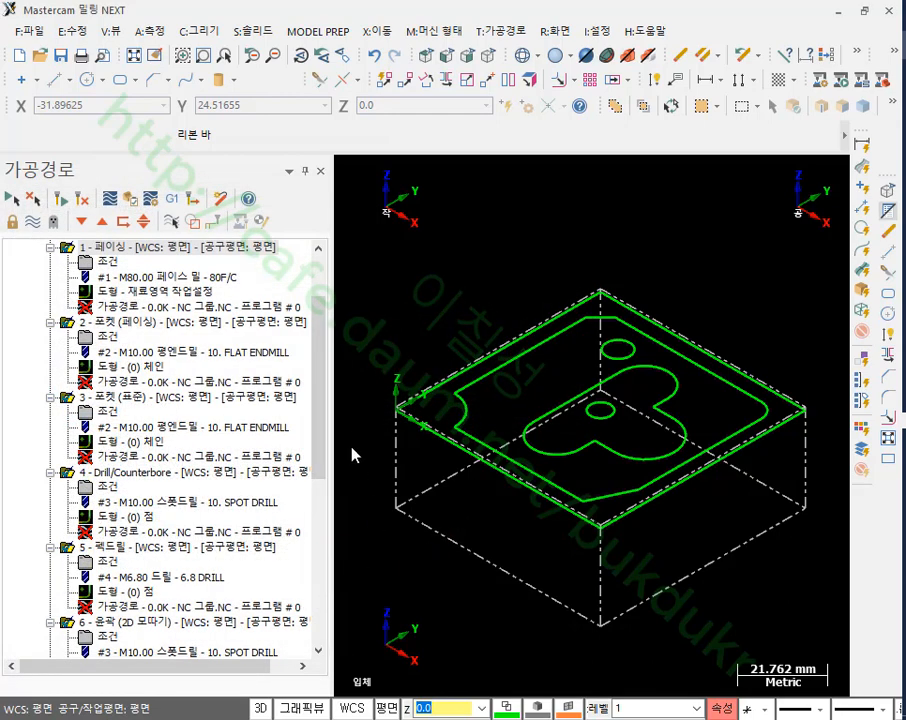
- Widen the toolpath manager and regenerate operation 1, the facing toolpath with the 80 mm face mill
drag(334, 424, 486, 424)
scroll(307, 427, up, 1)
scroll(300, 427, down, 8)
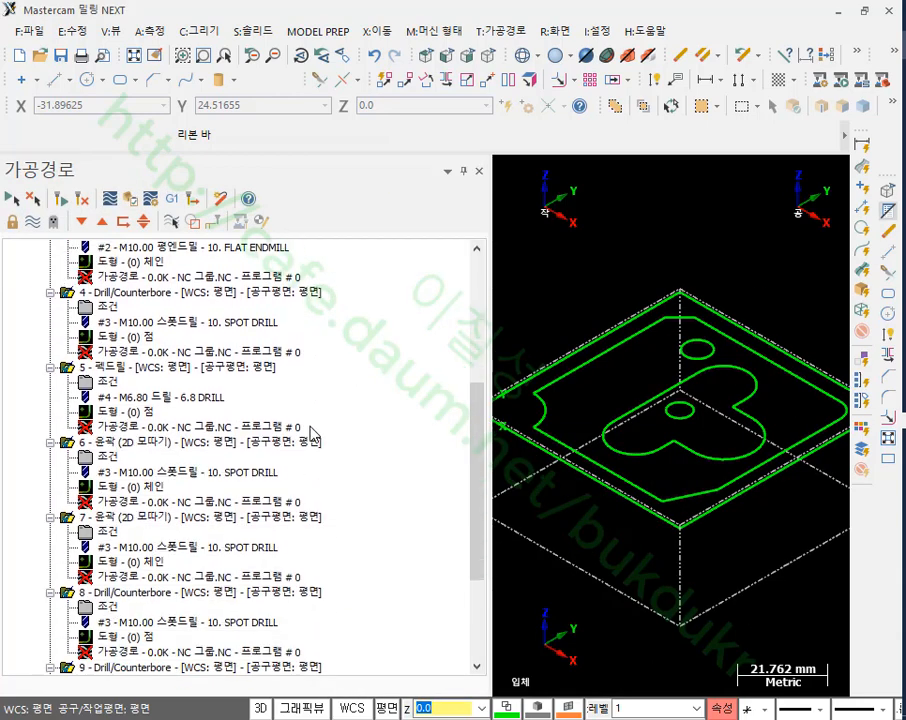
scroll(340, 490, up, 8)
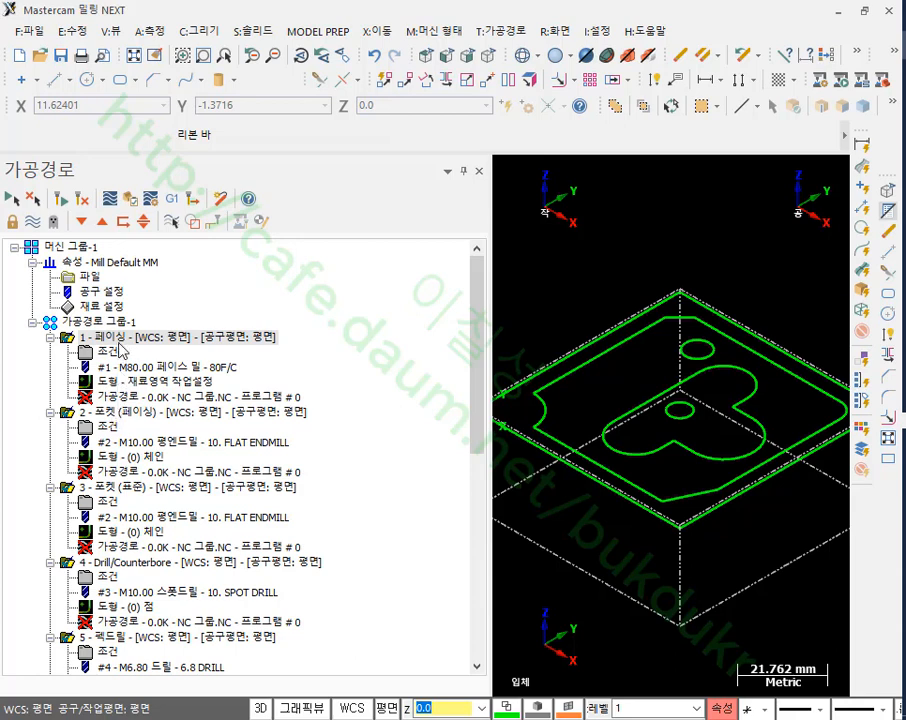
click(118, 405)
click(122, 340)
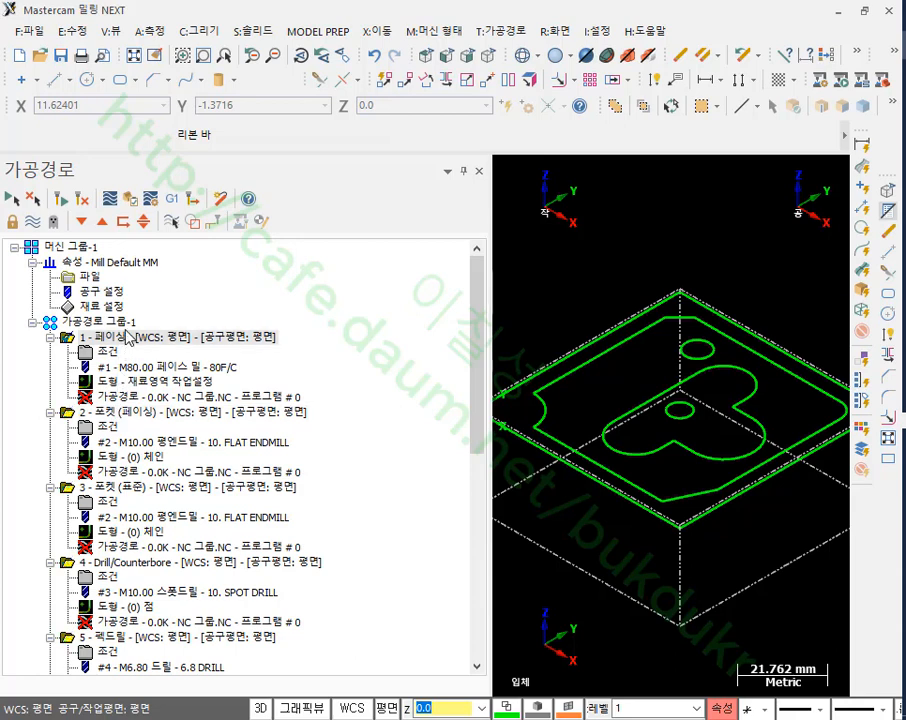
click(62, 197)
scroll(764, 323, down, 5)
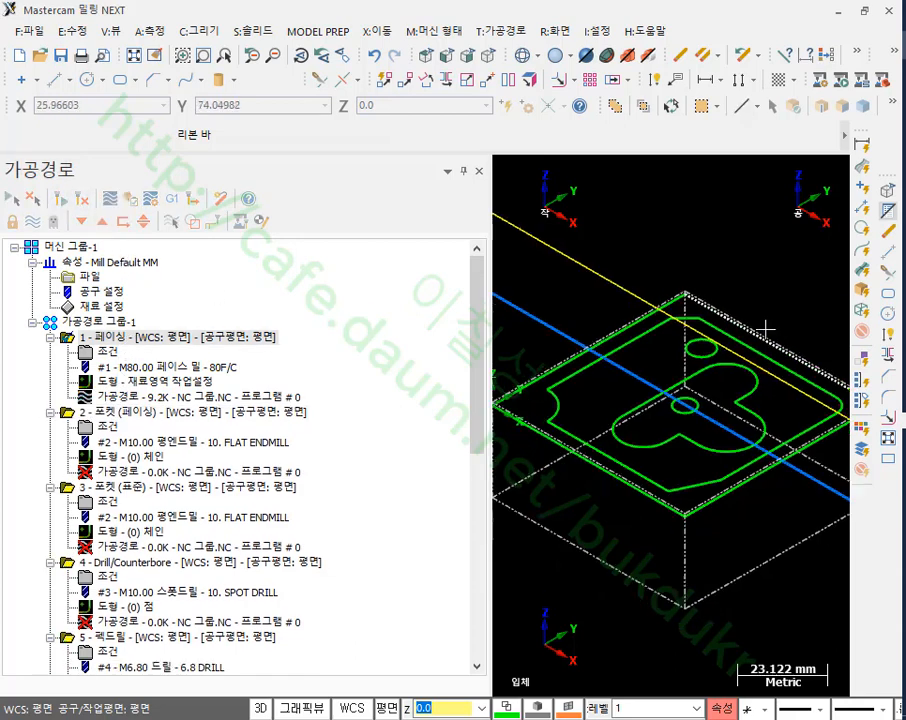
- Chain the outer square and the part contour inside it for operation 2, the facing-type pocket, and regenerate its toolpath
click(118, 411)
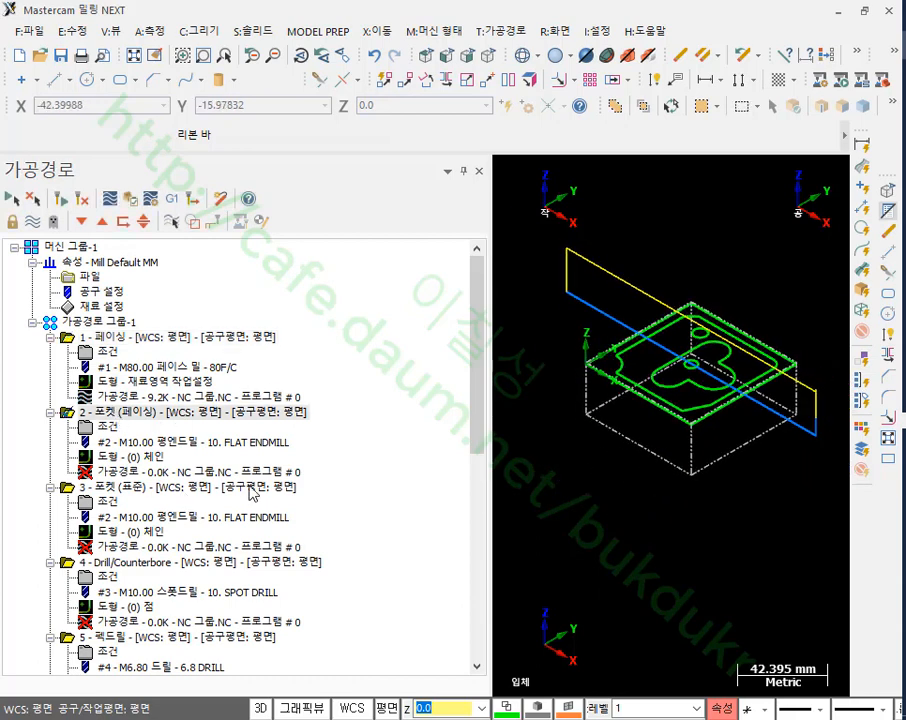
click(118, 463)
right_click(139, 301)
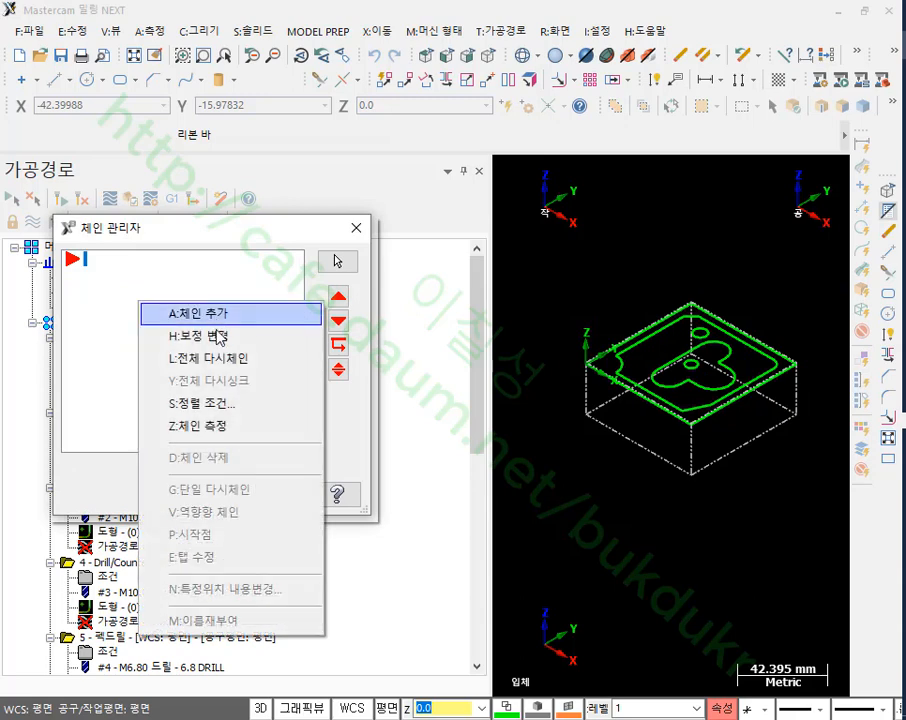
click(223, 362)
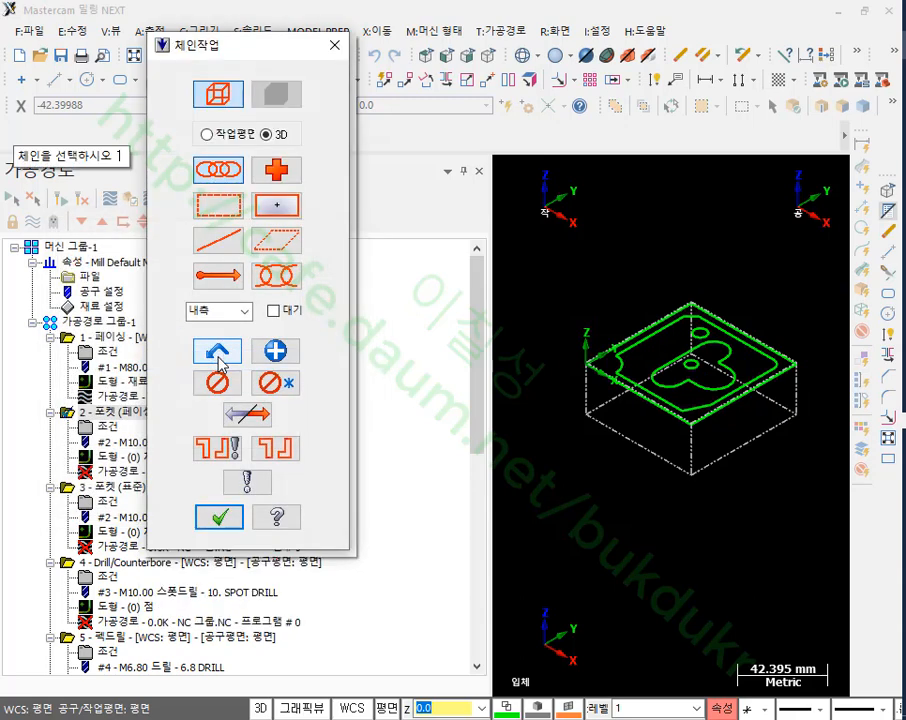
click(625, 333)
click(639, 343)
click(224, 520)
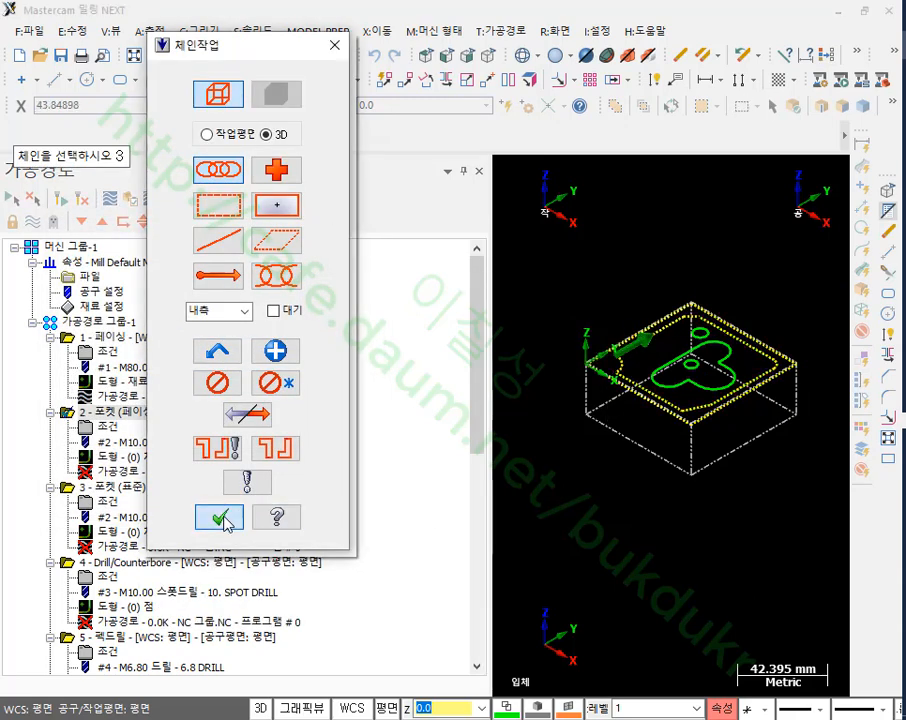
click(277, 492)
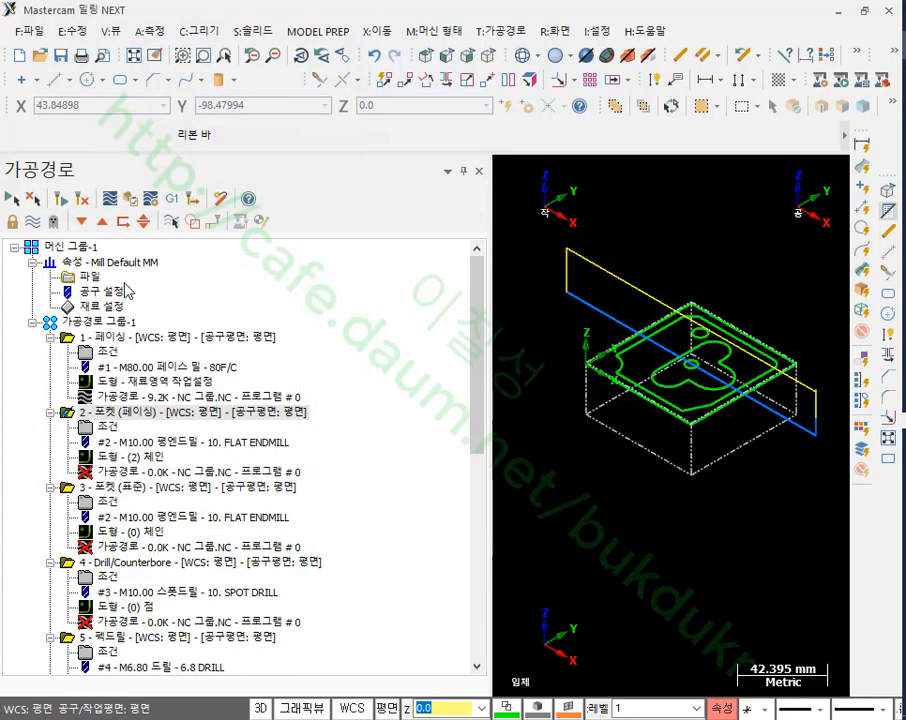
click(62, 198)
scroll(690, 397, up, 5)
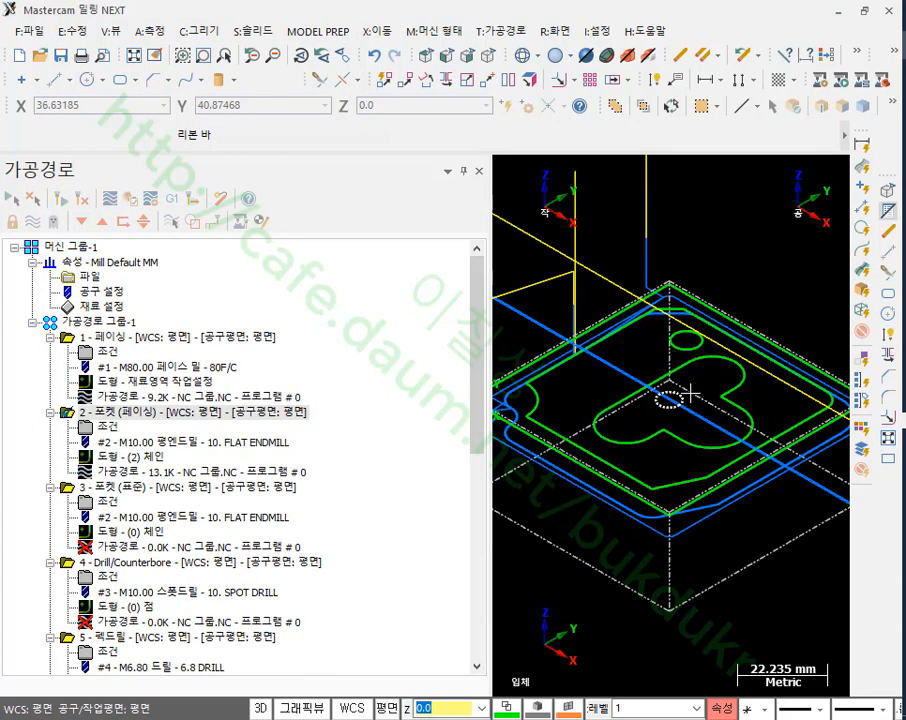
scroll(690, 397, down, 2)
- Add the small centre circle's centre point and the merged obround outline as chains of operation 3, the standard pocket, and regenerate it
click(113, 488)
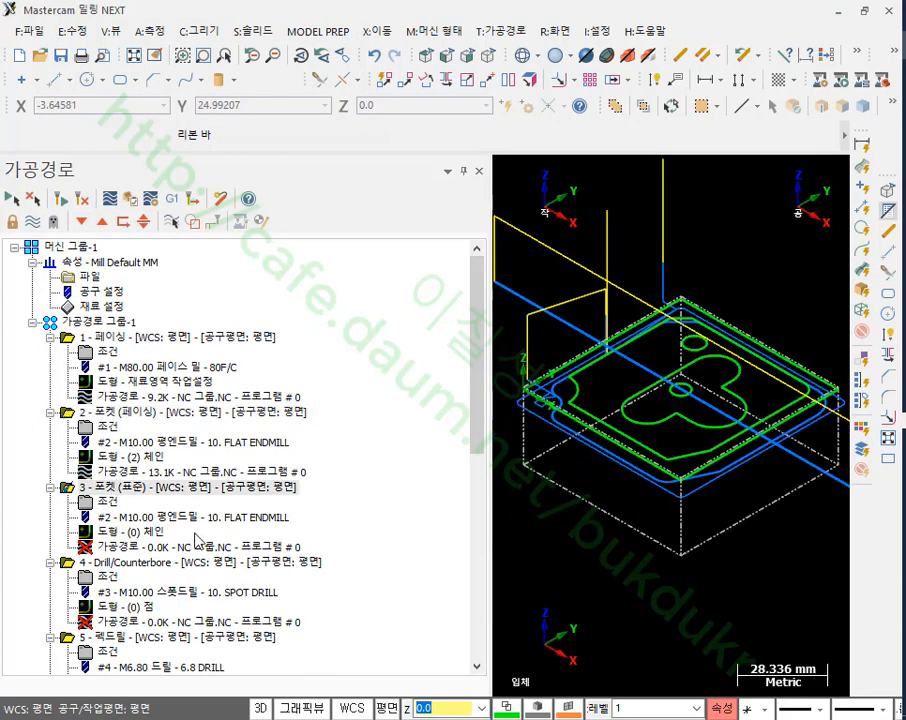
click(124, 534)
right_click(150, 333)
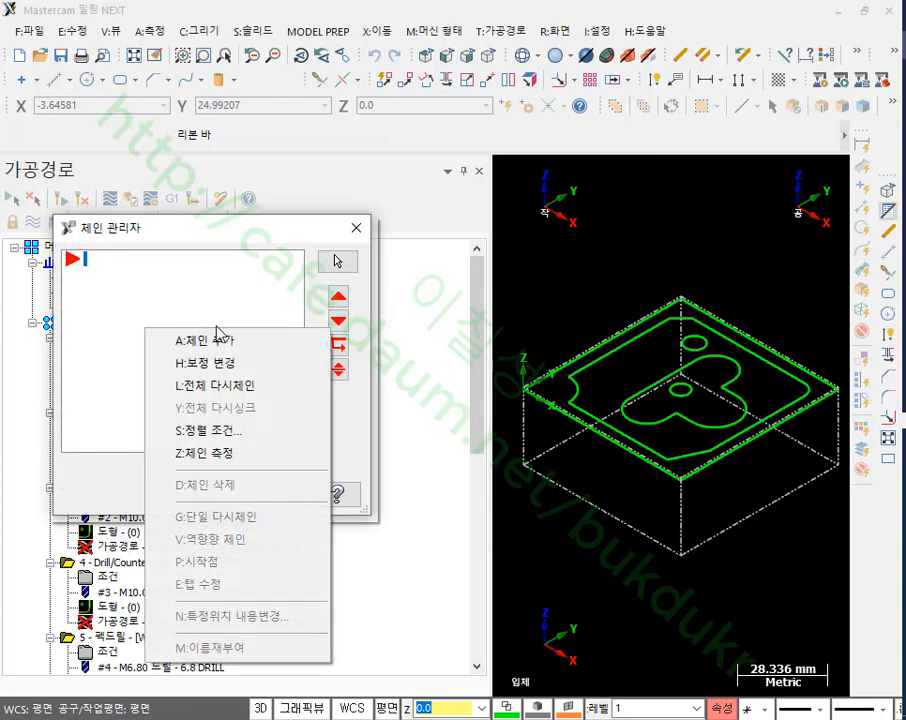
click(229, 343)
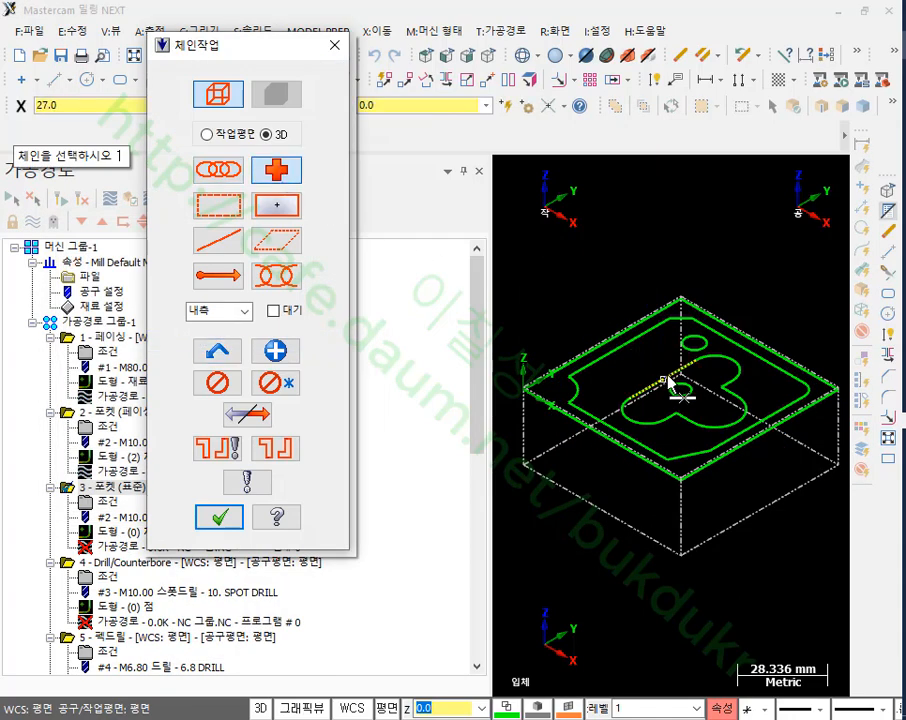
scroll(722, 390, up, 2)
scroll(710, 388, up, 3)
click(651, 399)
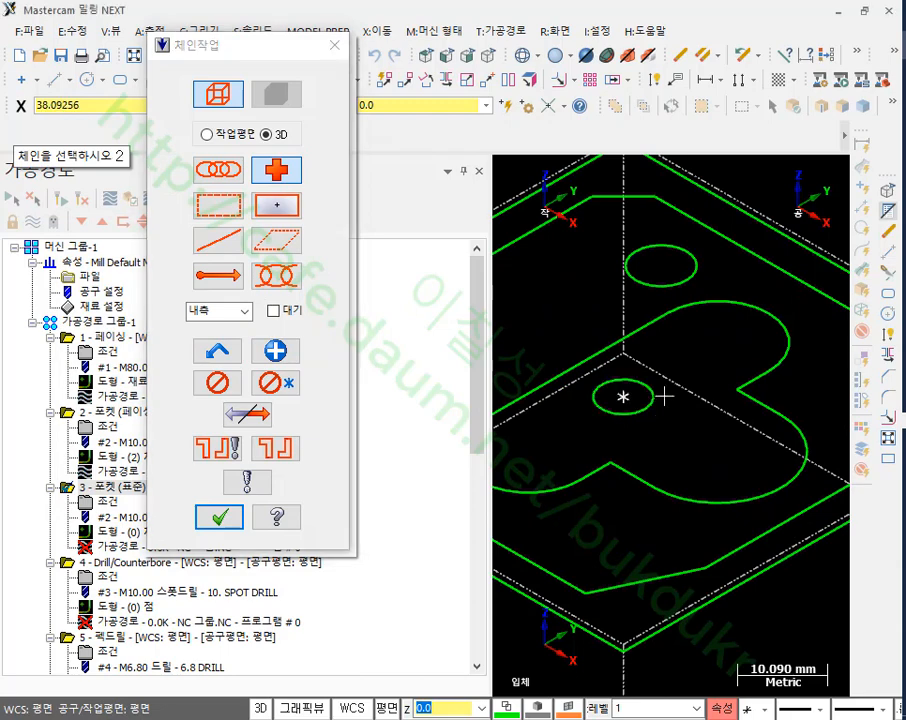
click(218, 169)
click(638, 337)
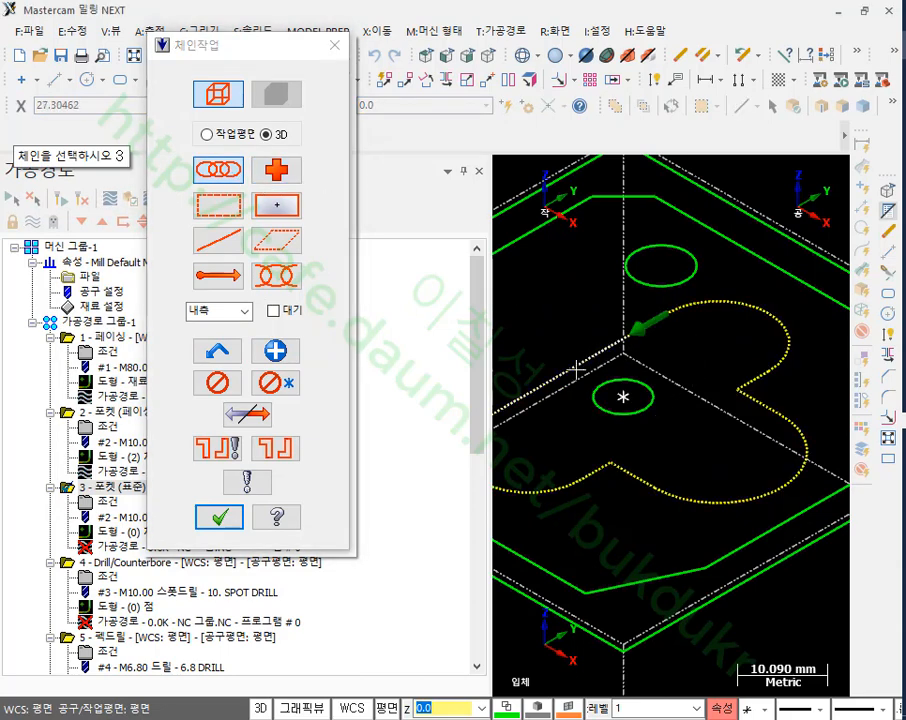
click(213, 518)
click(275, 490)
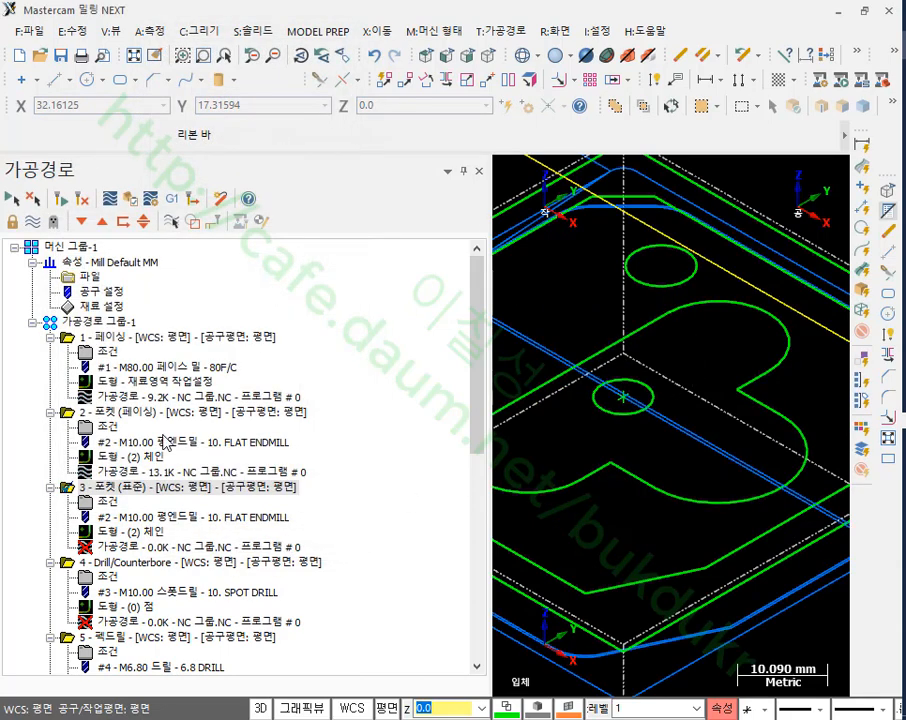
click(58, 204)
scroll(745, 410, down, 3)
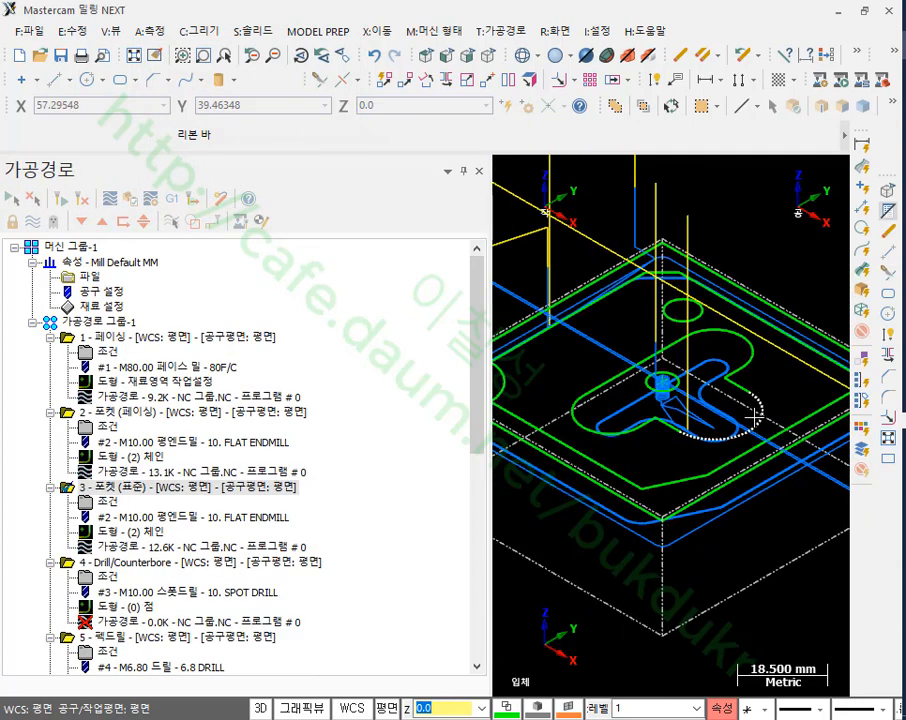
- Collapse operations 1 to 3 in the operation tree and select operation 4, Drill/Counterbore
click(49, 339)
click(49, 354)
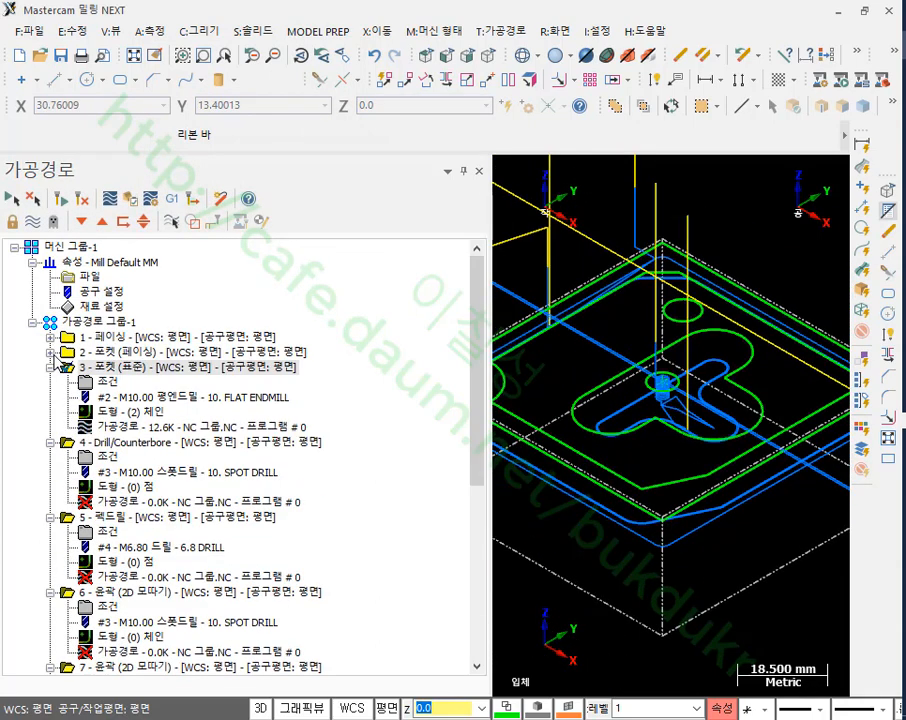
click(49, 369)
click(126, 384)
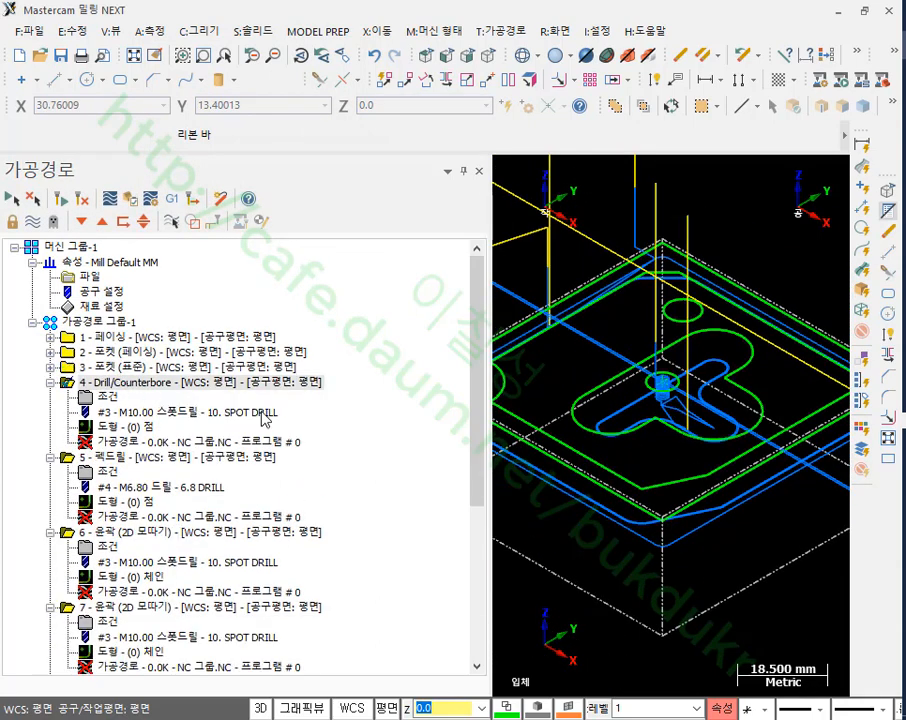
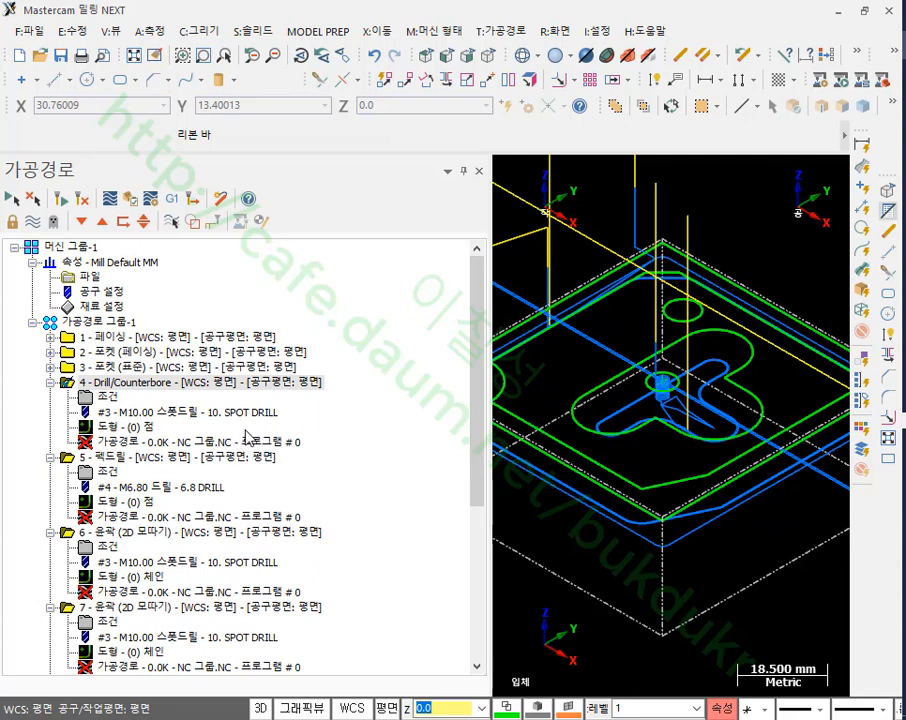
- Add the centres of the centre circle and the upper circle as drill points of operation 4, Drill/Counterbore
click(118, 432)
click(199, 287)
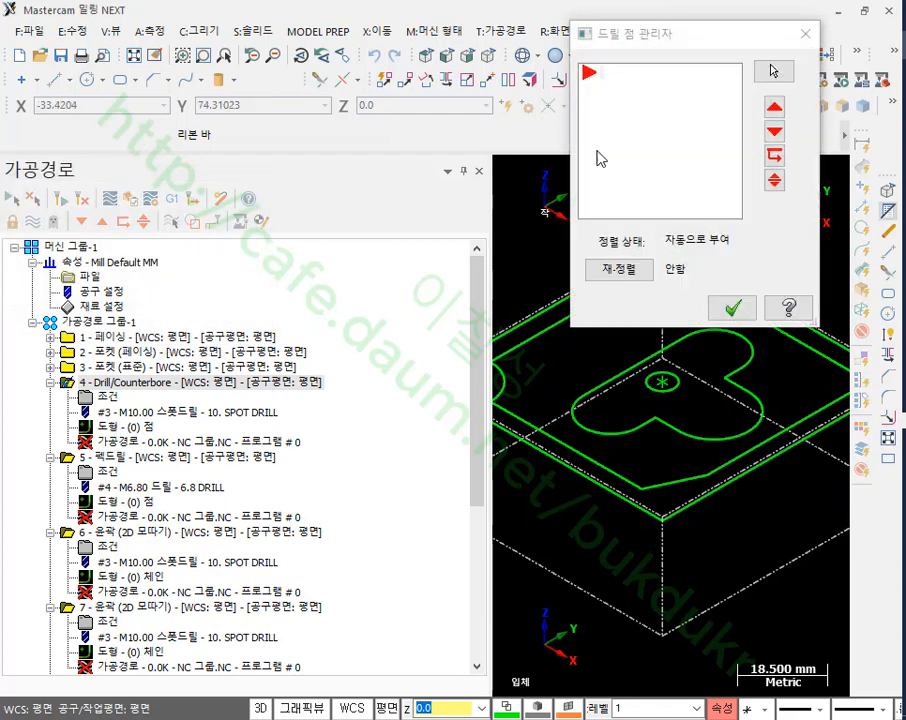
right_click(655, 125)
click(680, 135)
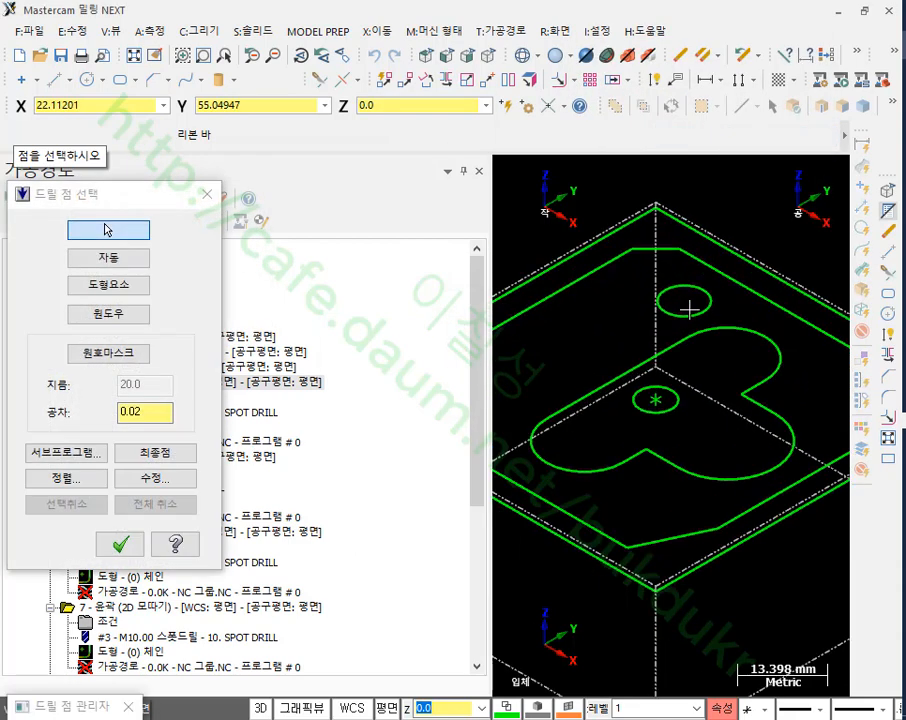
scroll(689, 310, up, 2)
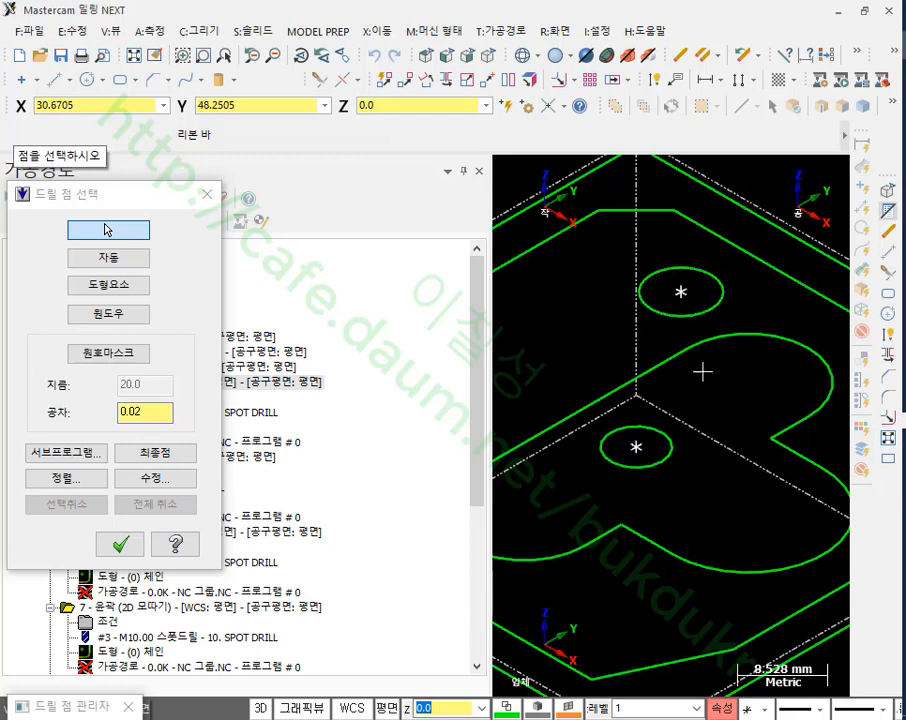
click(120, 543)
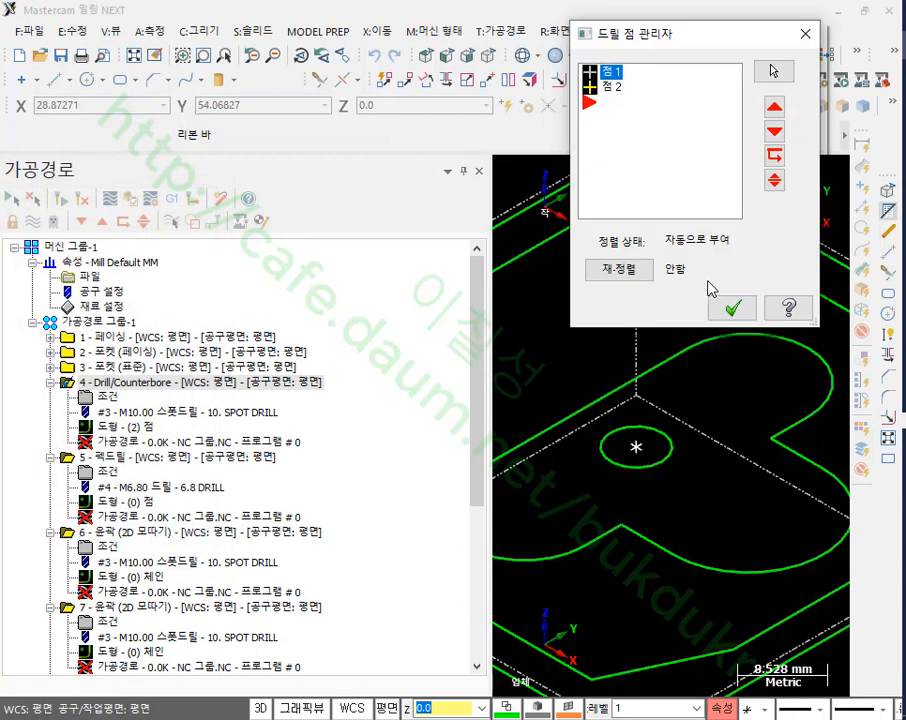
click(732, 307)
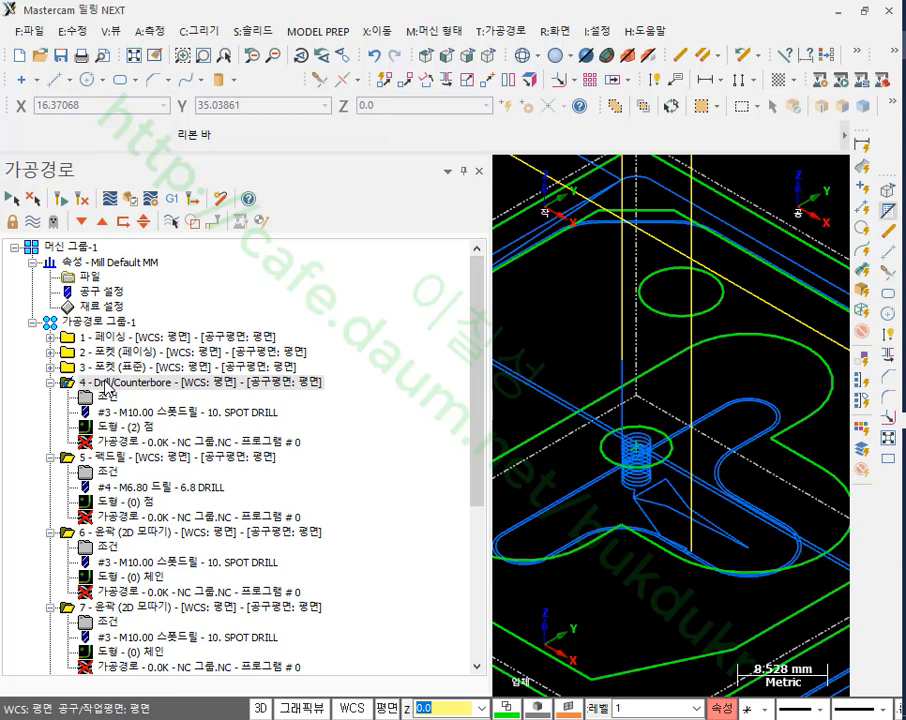
- Set the Z position of the 6.8 mm centre circle to -4 in its arc properties
click(671, 438)
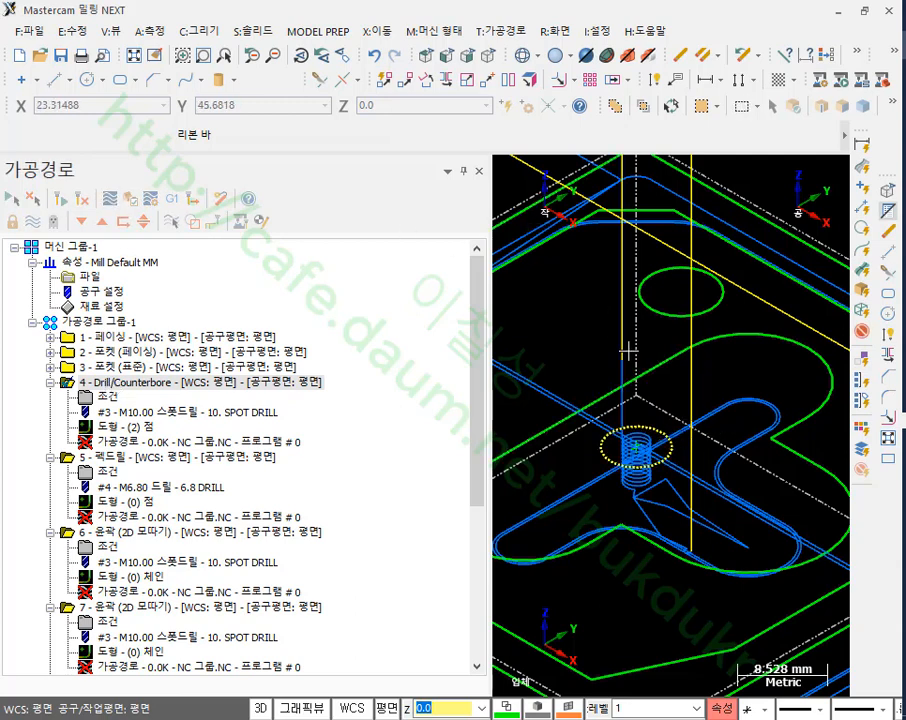
key(F4)
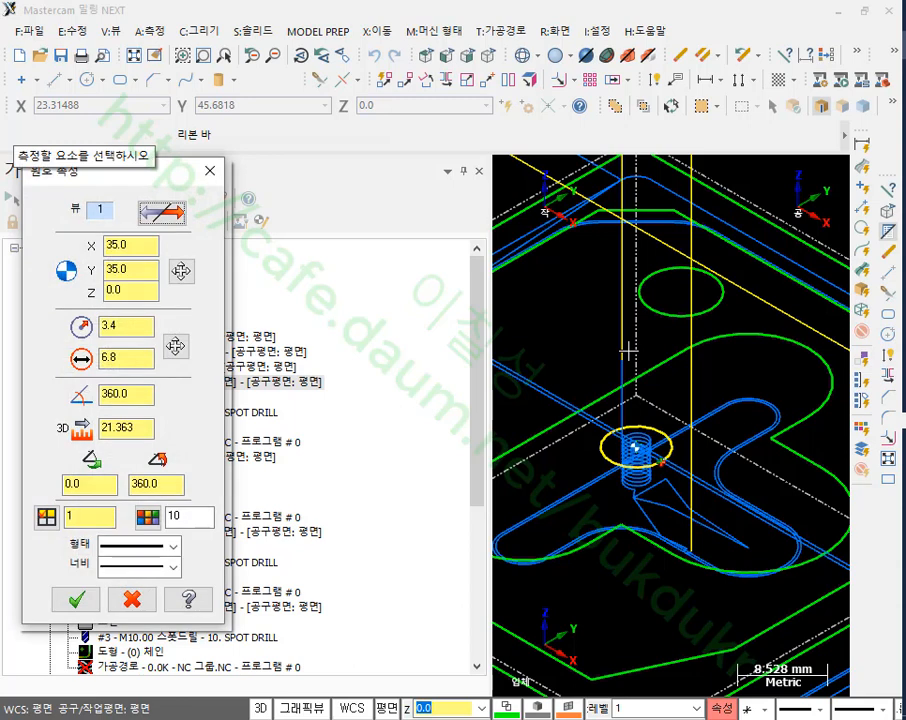
click(120, 290)
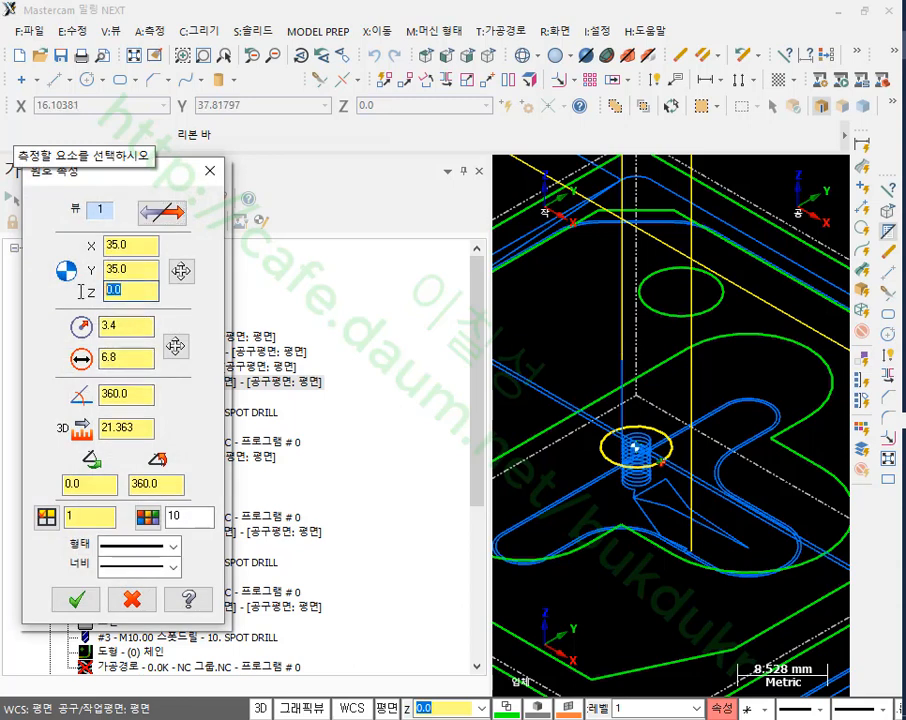
text(-4)
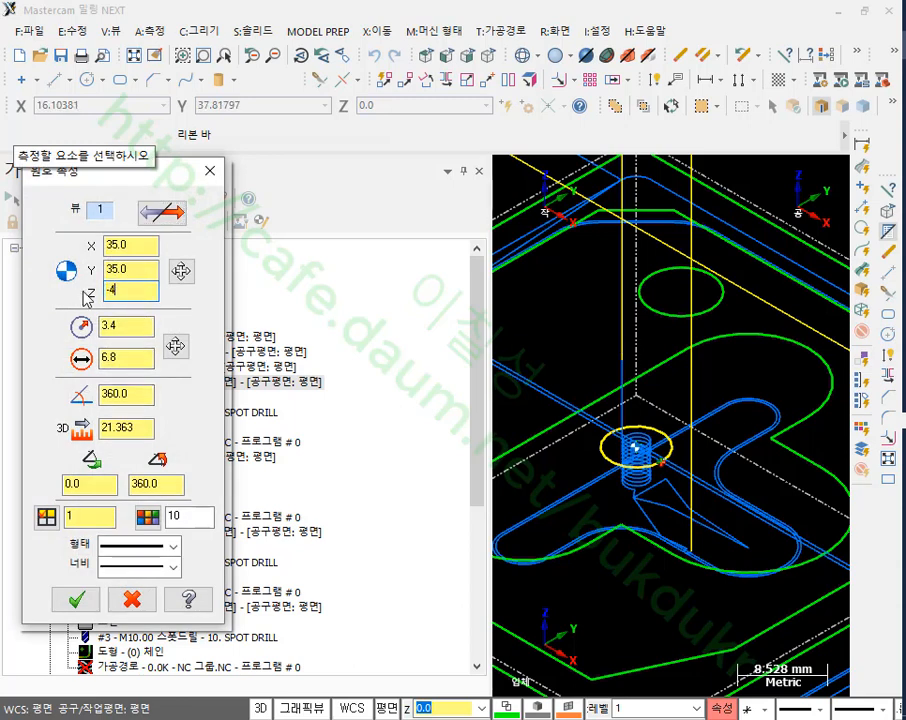
click(124, 597)
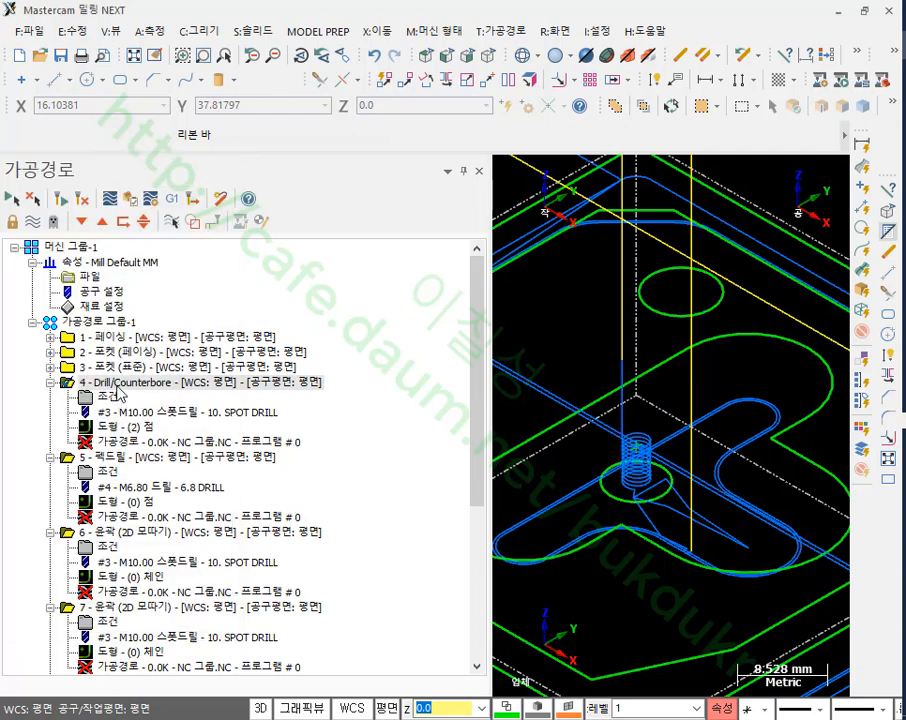
- Regenerate operation 4, the spot drilling toolpath, and collapse it in the operation tree
click(62, 198)
scroll(686, 342, down, 3)
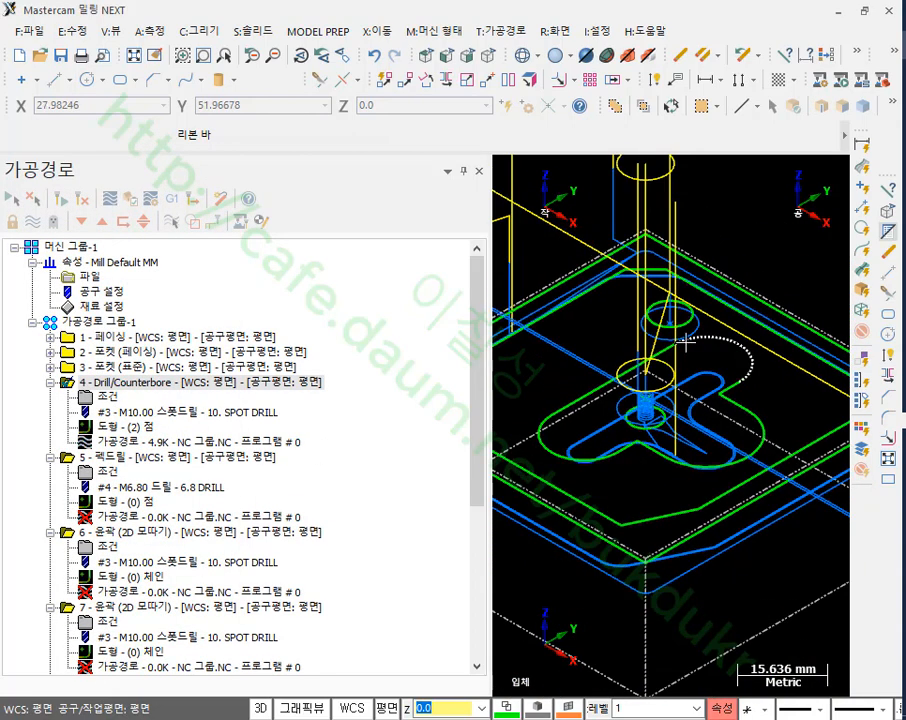
click(50, 383)
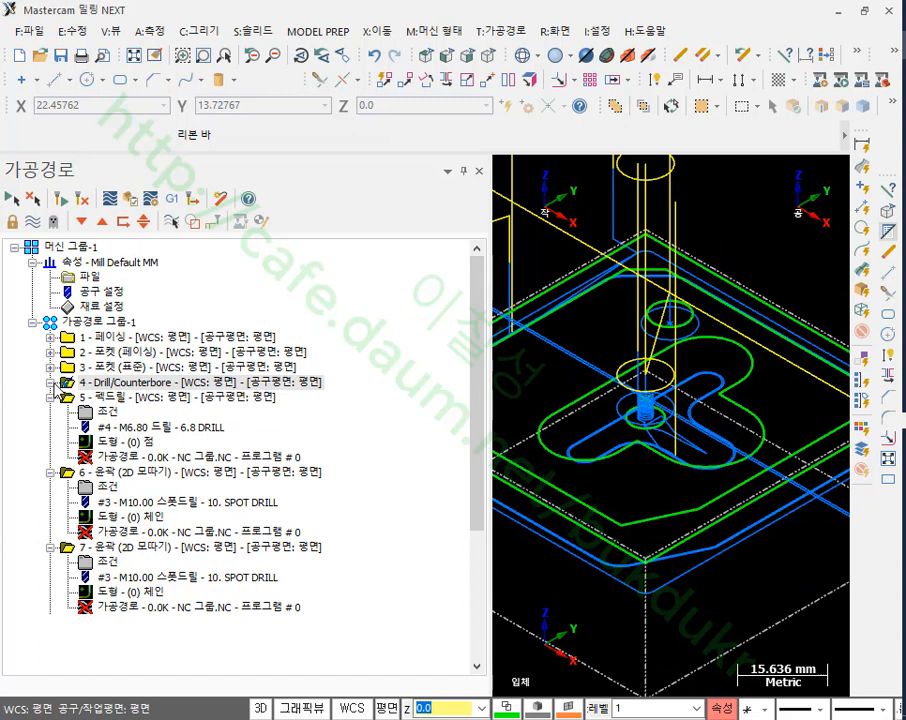
- Select operations 1 to 4 and run their Verify simulation with Color Loop turned on
click(92, 339)
shift+click(99, 383)
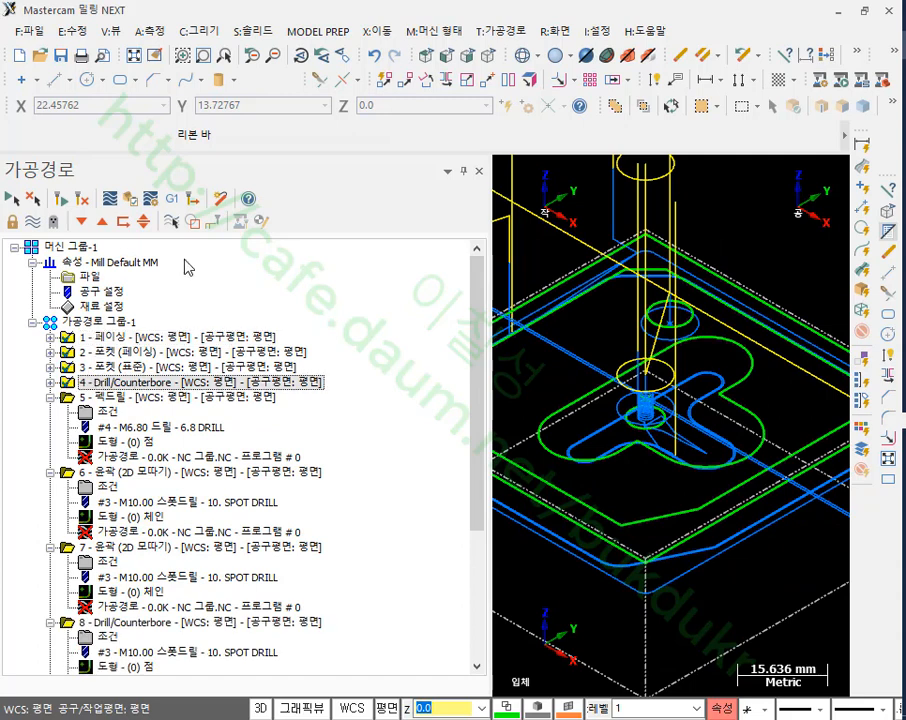
click(131, 199)
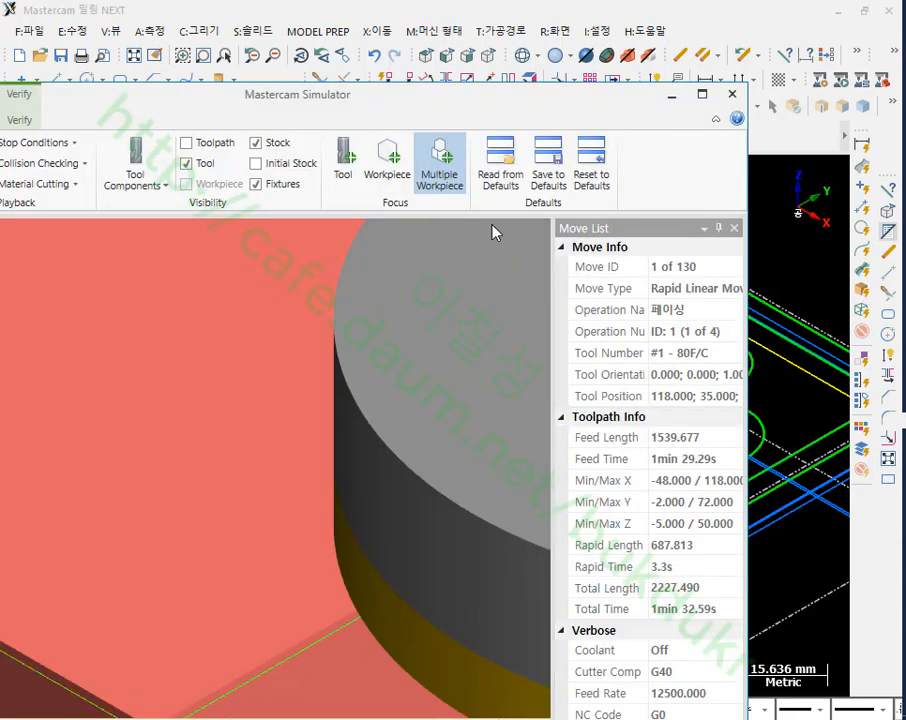
drag(420, 119, 519, 49)
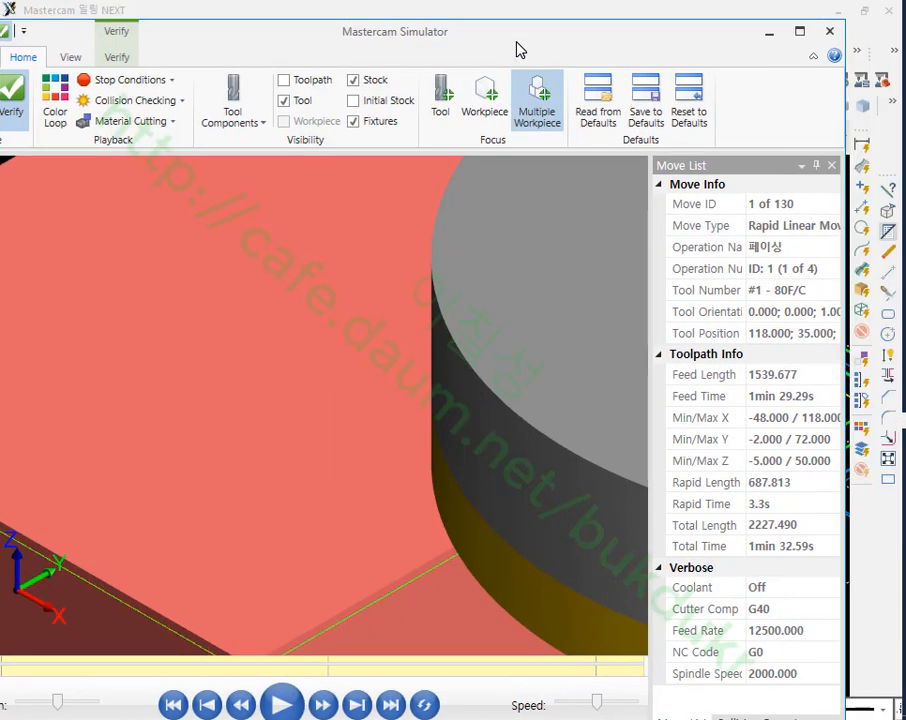
click(281, 704)
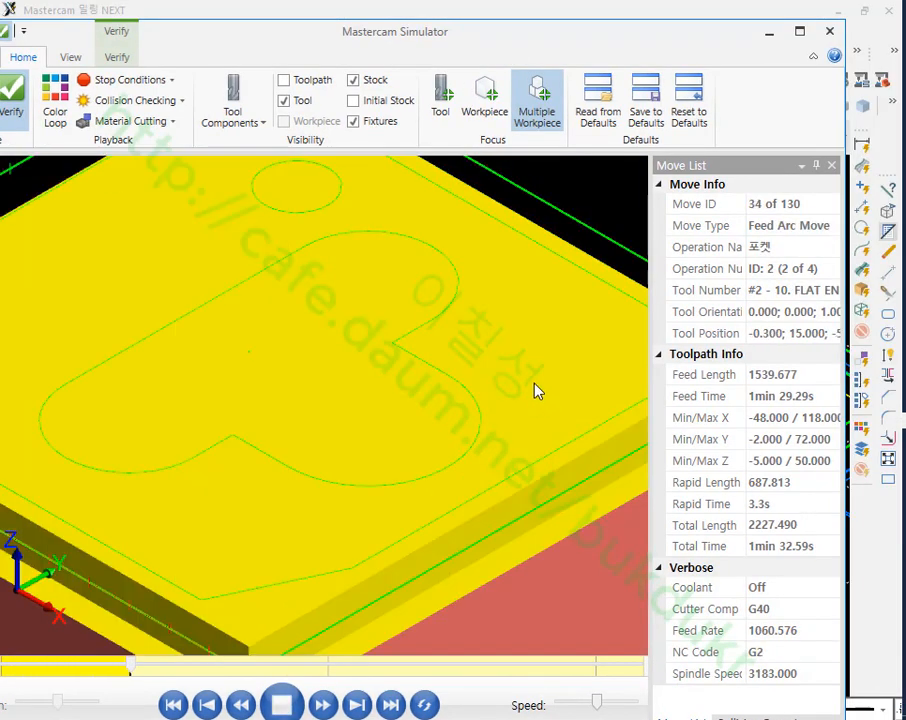
click(55, 100)
scroll(511, 289, down, 3)
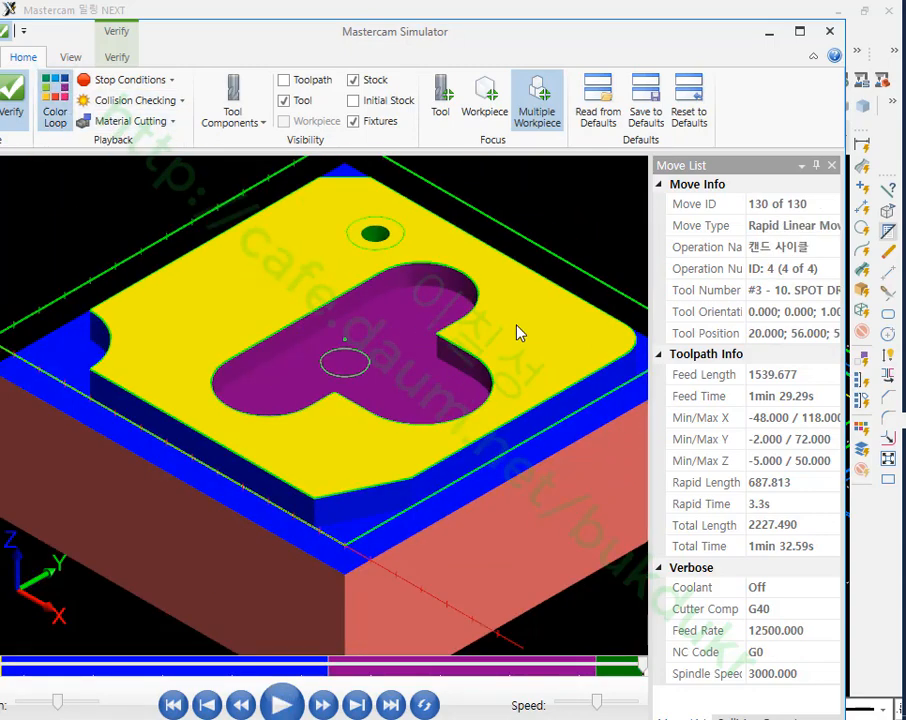
- Examine the simulated pocket floor and spot-drilled holes from several angles, and minimize the simulator
scroll(421, 390, up, 2)
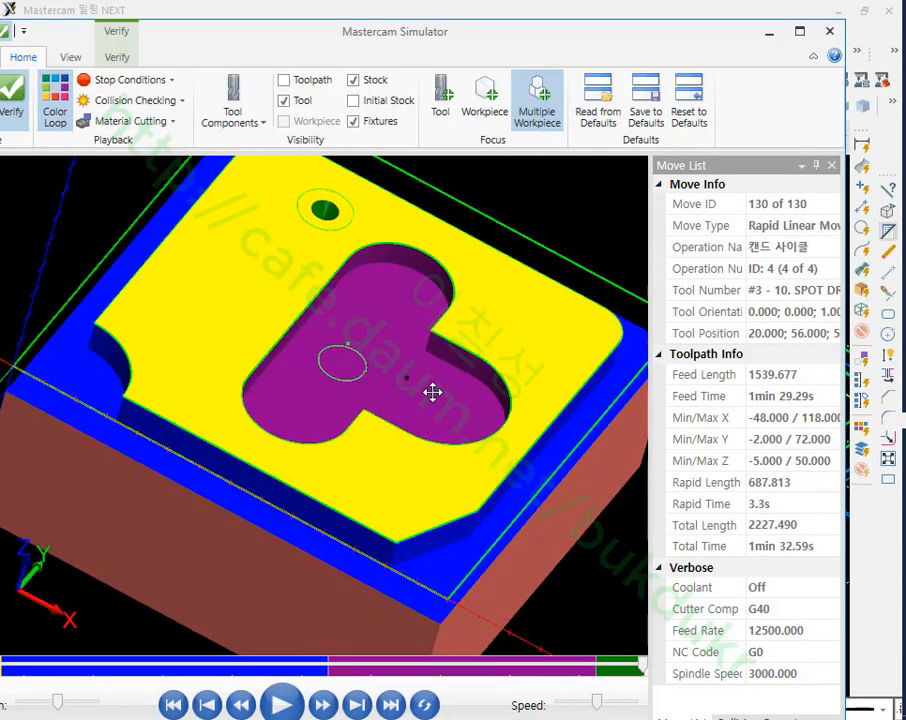
scroll(383, 390, up, 5)
scroll(388, 410, down, 3)
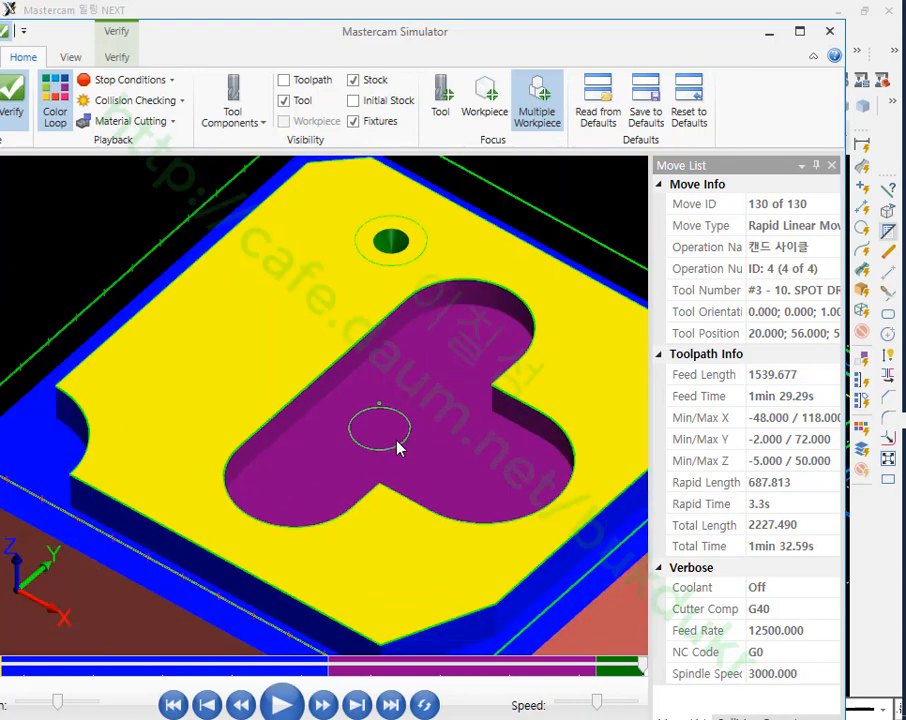
scroll(400, 432, up, 1)
mouse_move(421, 412)
middle_down()
mouse_move(409, 400)
mouse_move(418, 412)
middle_up()
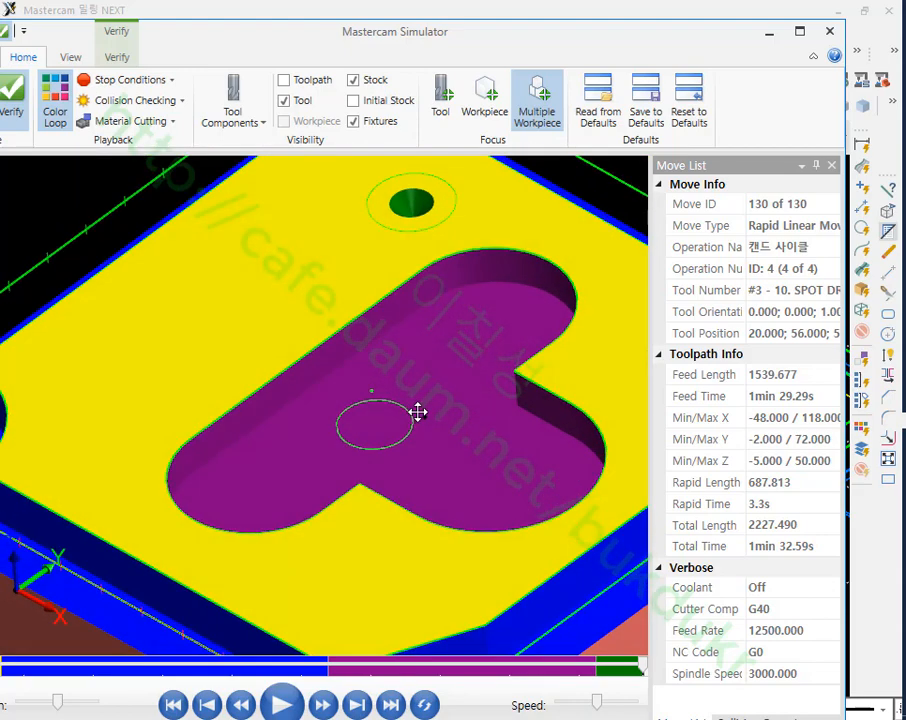
scroll(416, 436, up, 3)
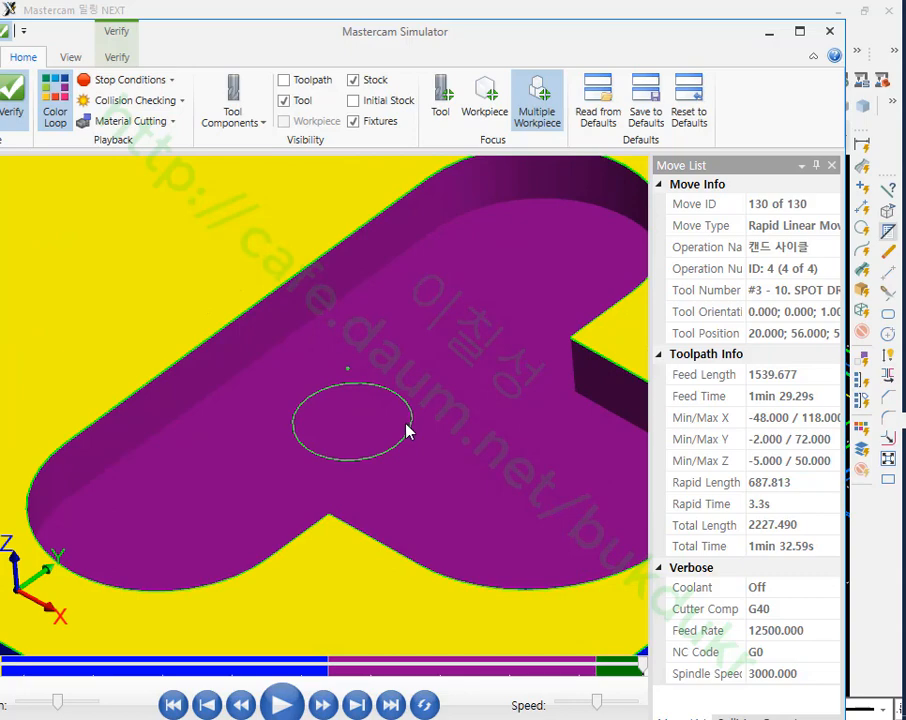
scroll(406, 430, down, 3)
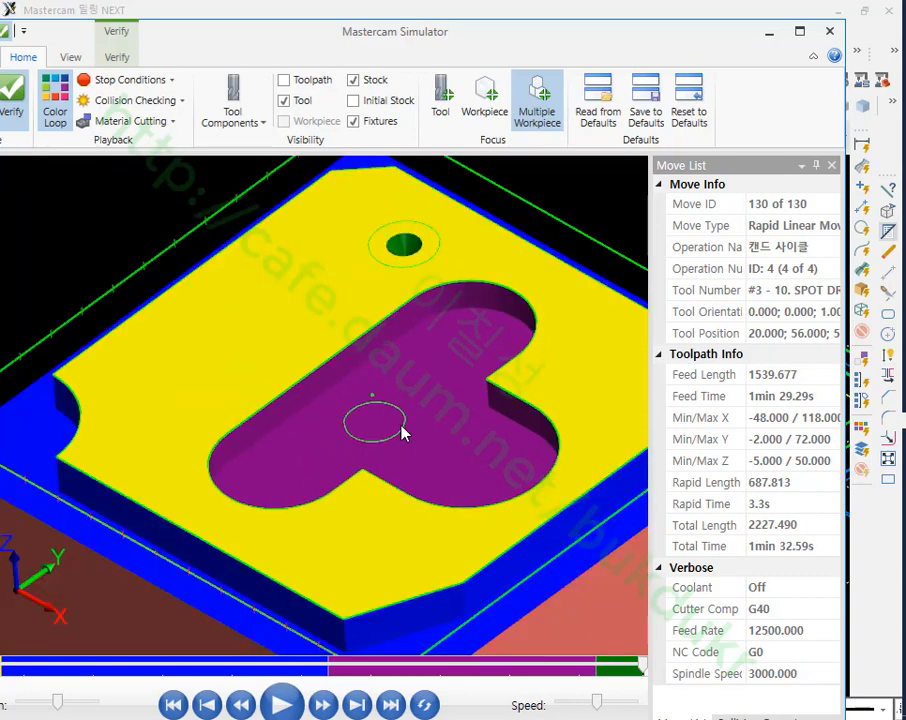
middle_drag(404, 428, 391, 352)
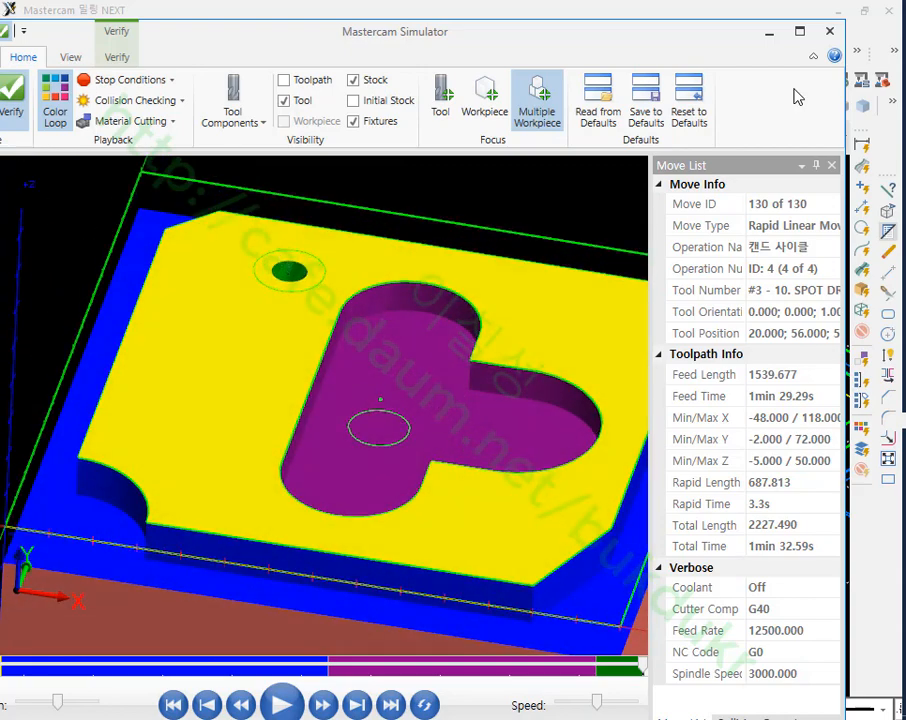
click(769, 33)
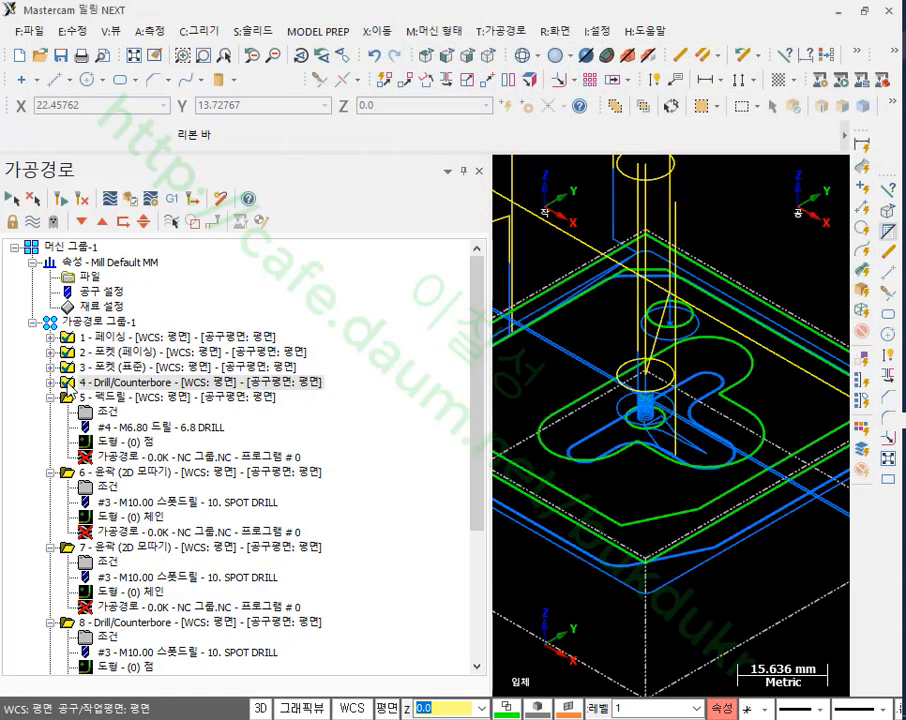
- Check the incremental drilling depth in operation 4's linking parameters, accept the parameters and regenerate the toolpath
click(51, 383)
click(99, 397)
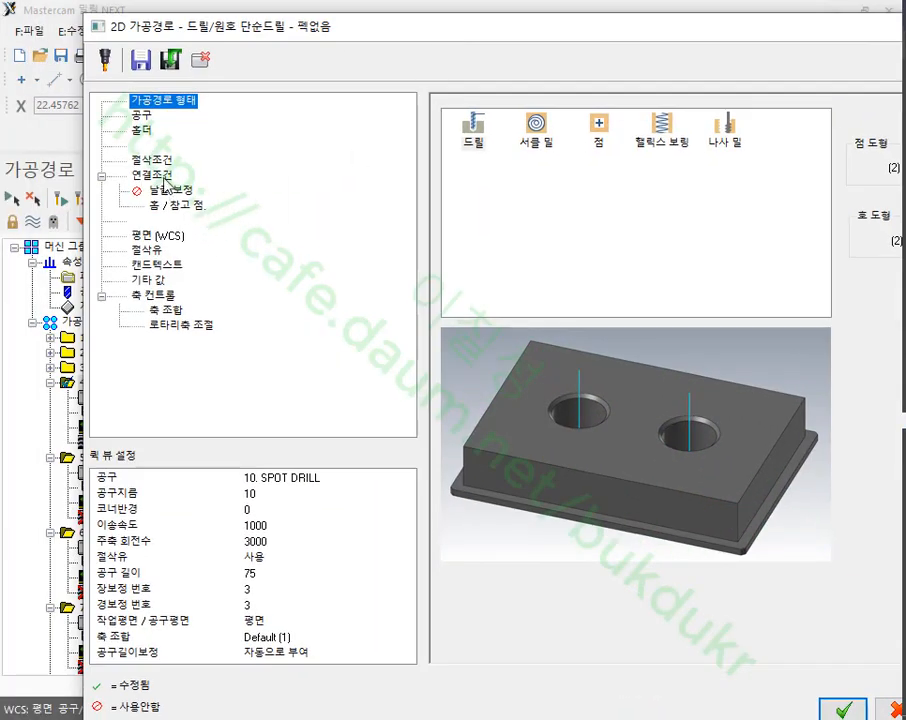
click(163, 179)
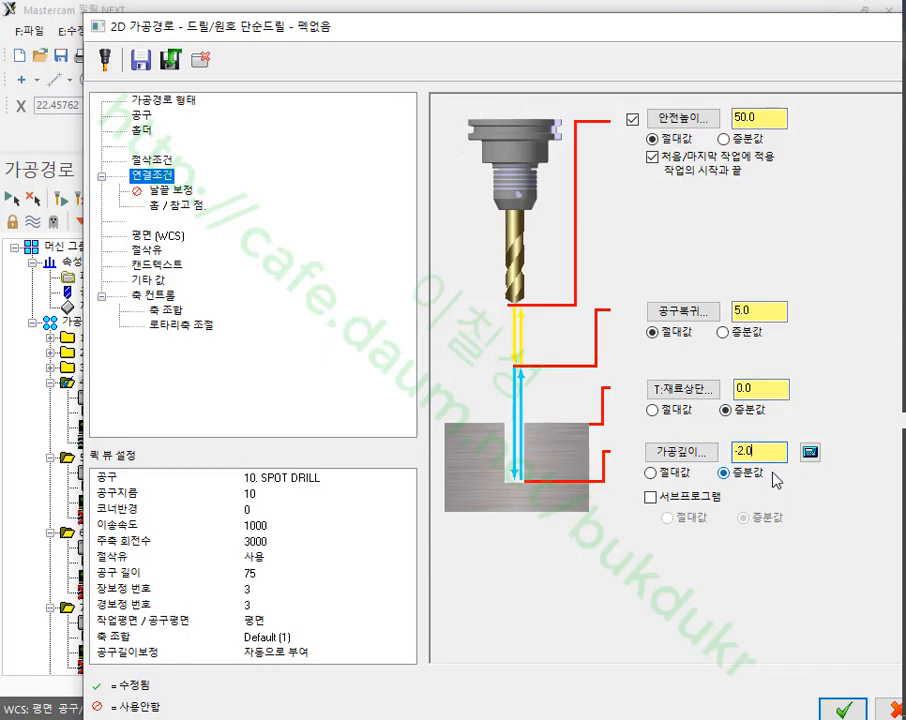
click(843, 709)
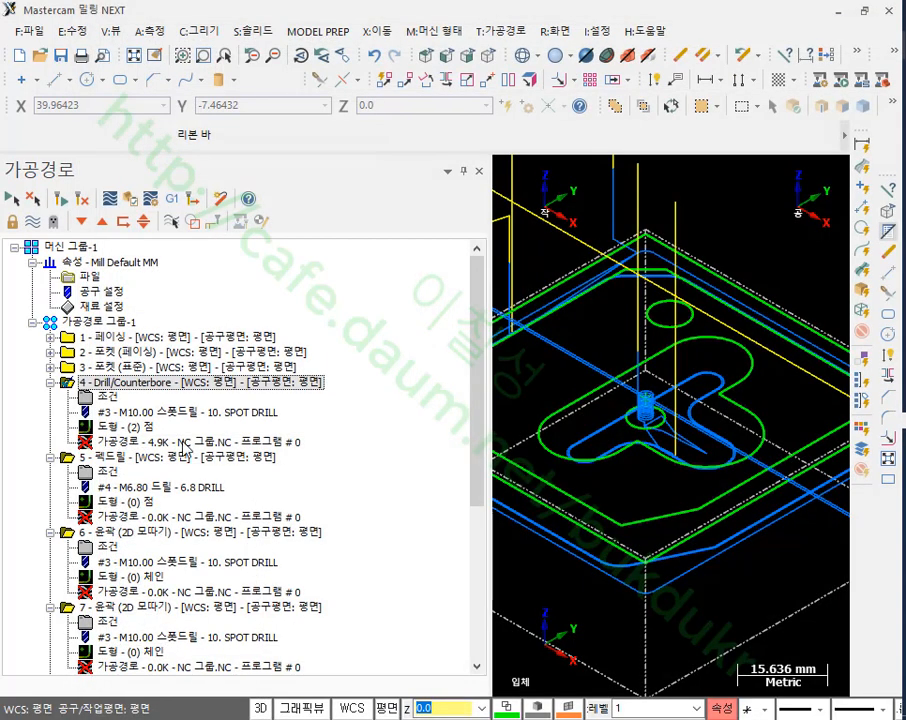
click(60, 200)
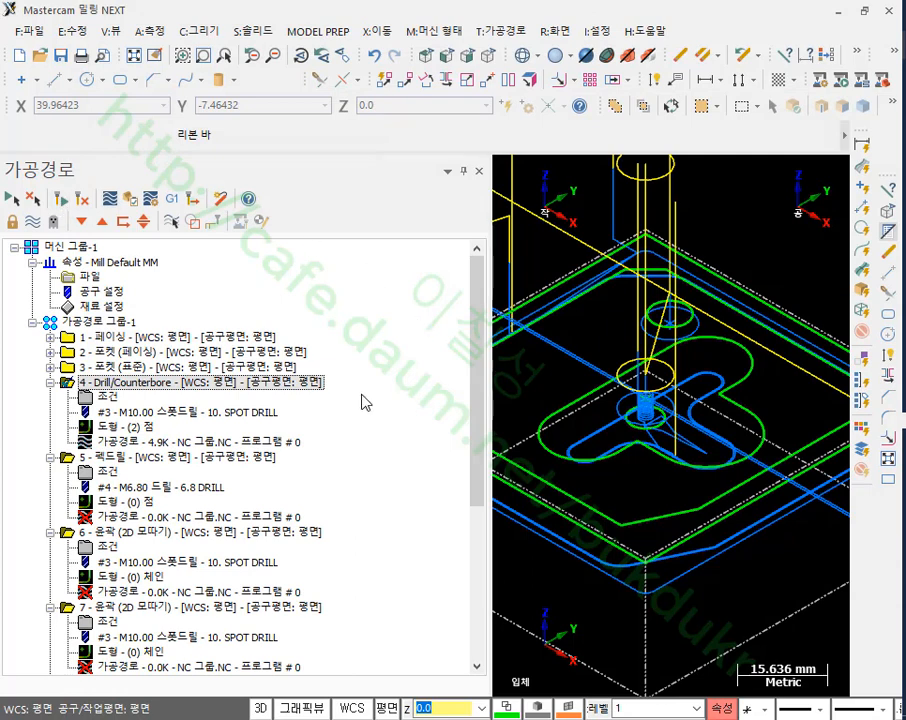
- Backplot operation 4 move by move with the expanded details shown to check the drilling depth at each point
click(122, 444)
scroll(729, 467, down, 2)
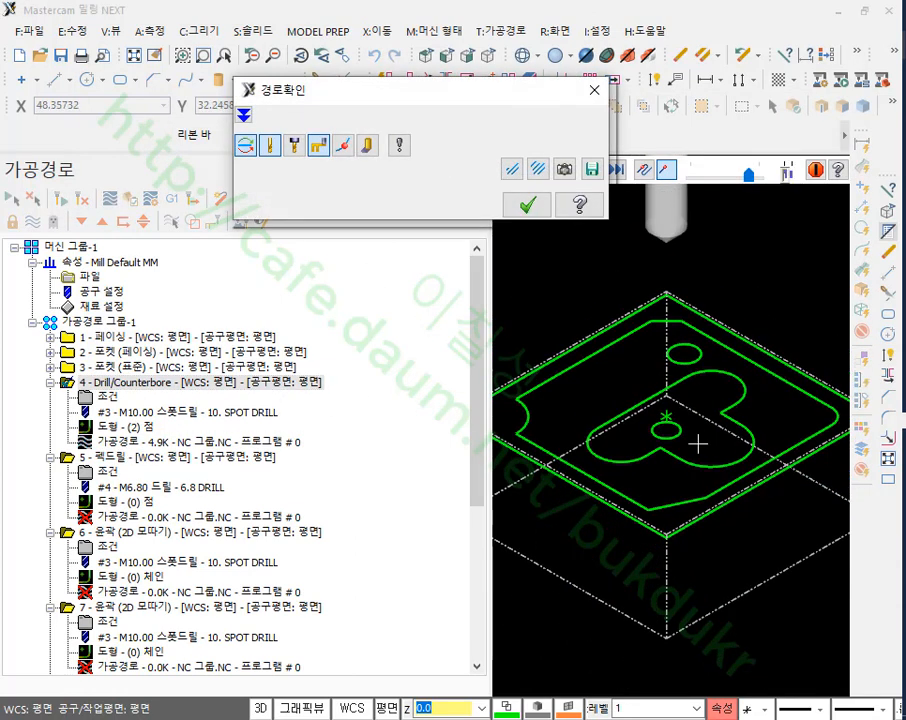
key(s)
key(s)
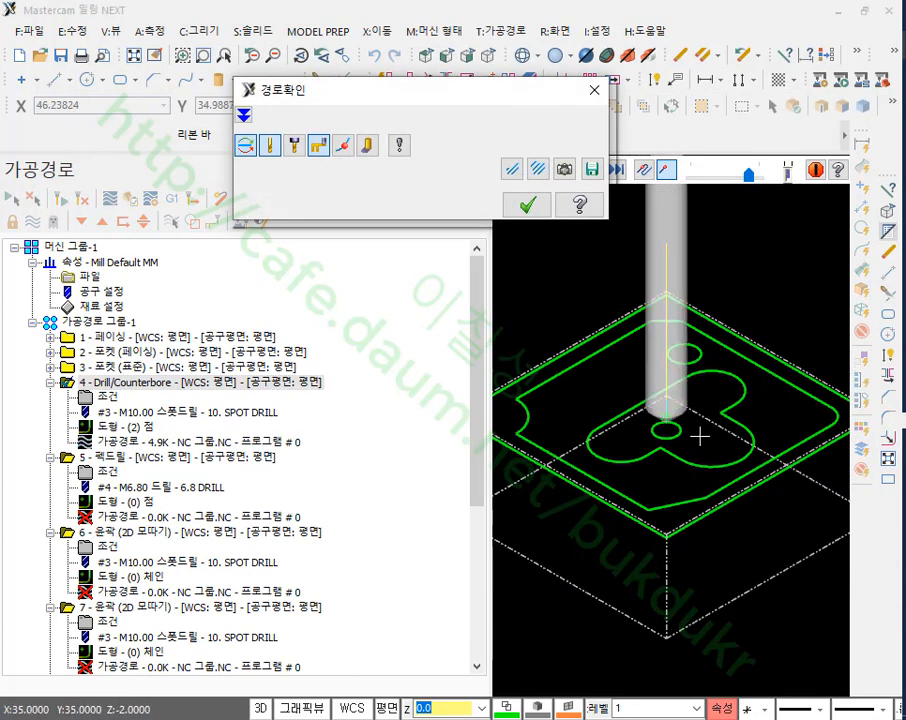
click(243, 115)
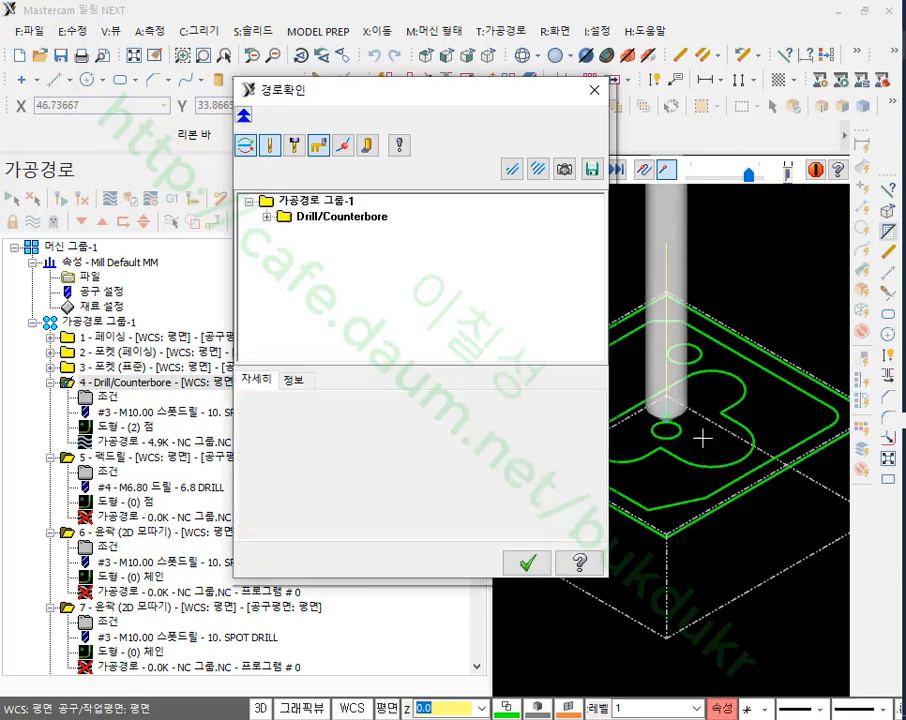
key(s)
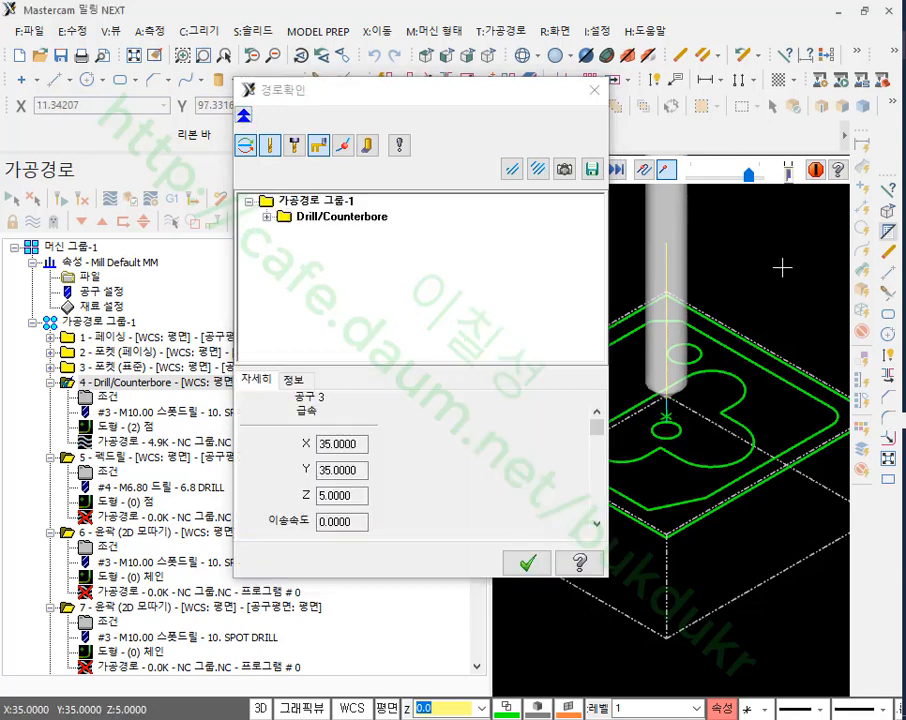
key(s)
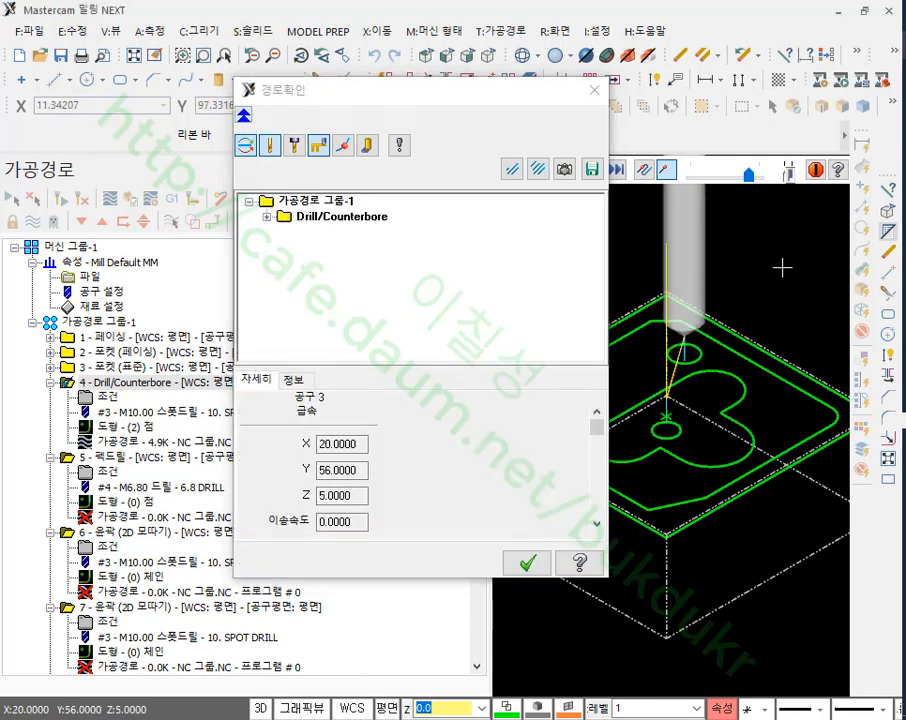
key(s)
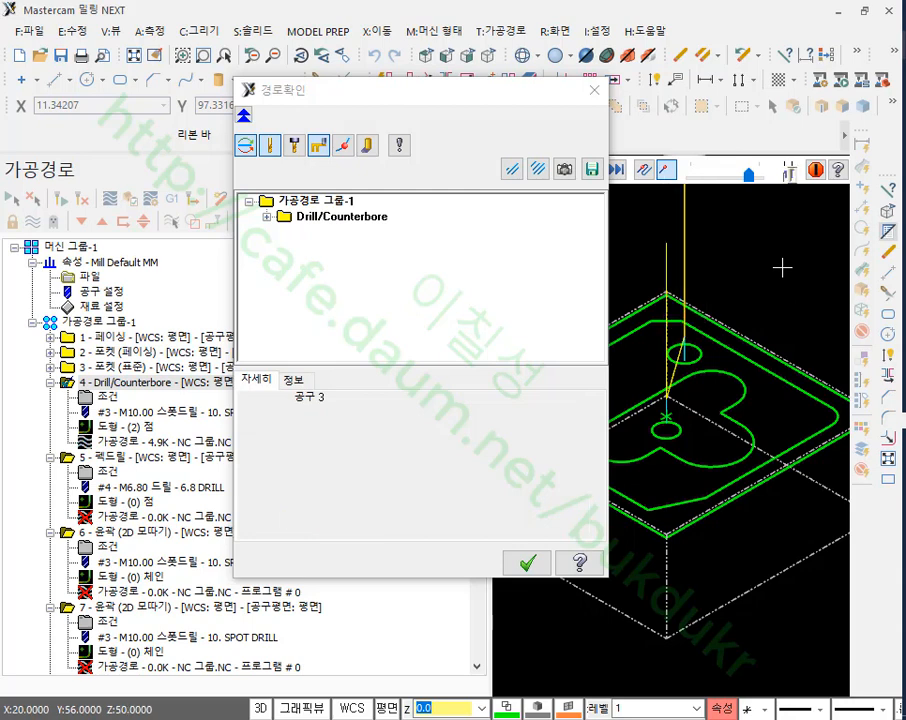
- Examine operation 4's backplotted drilling depths in the front view, expand the Drill/Counterbore details and close the backplot
drag(481, 95, 292, 190)
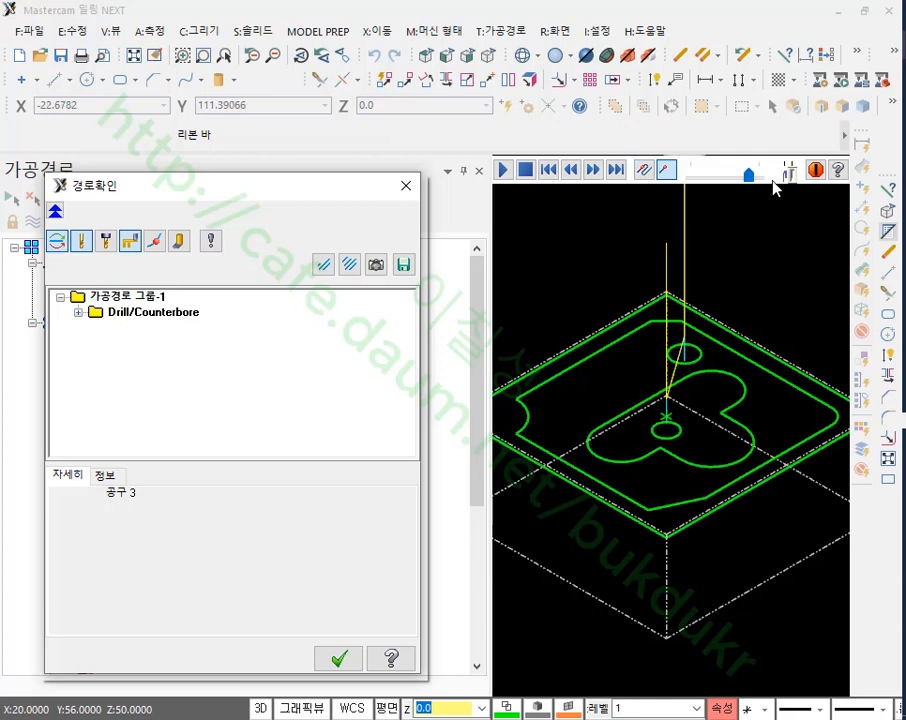
click(660, 171)
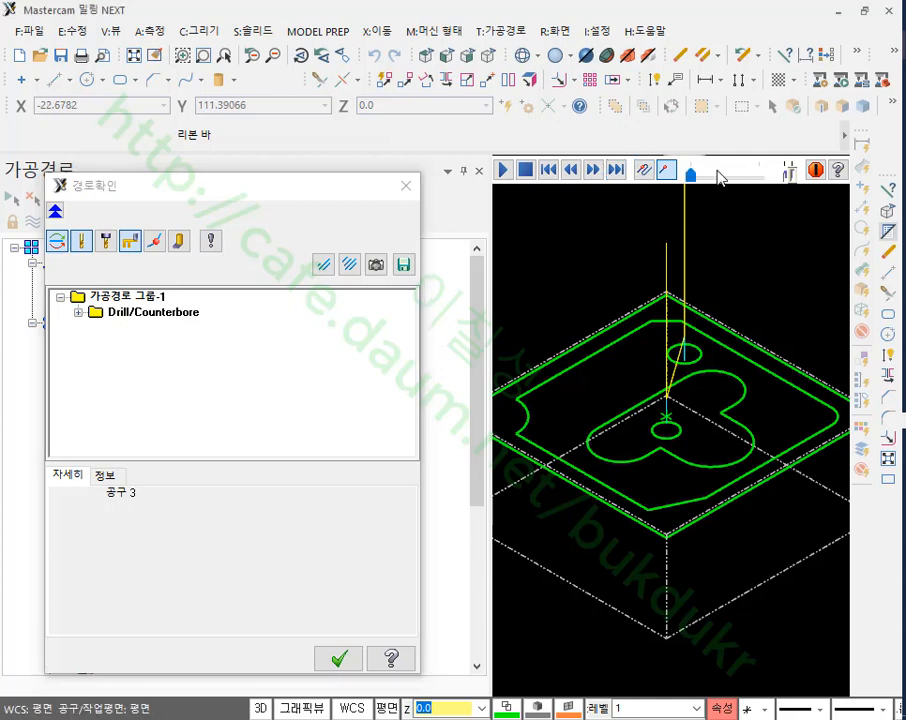
scroll(680, 330, up, 4)
right_click(717, 252)
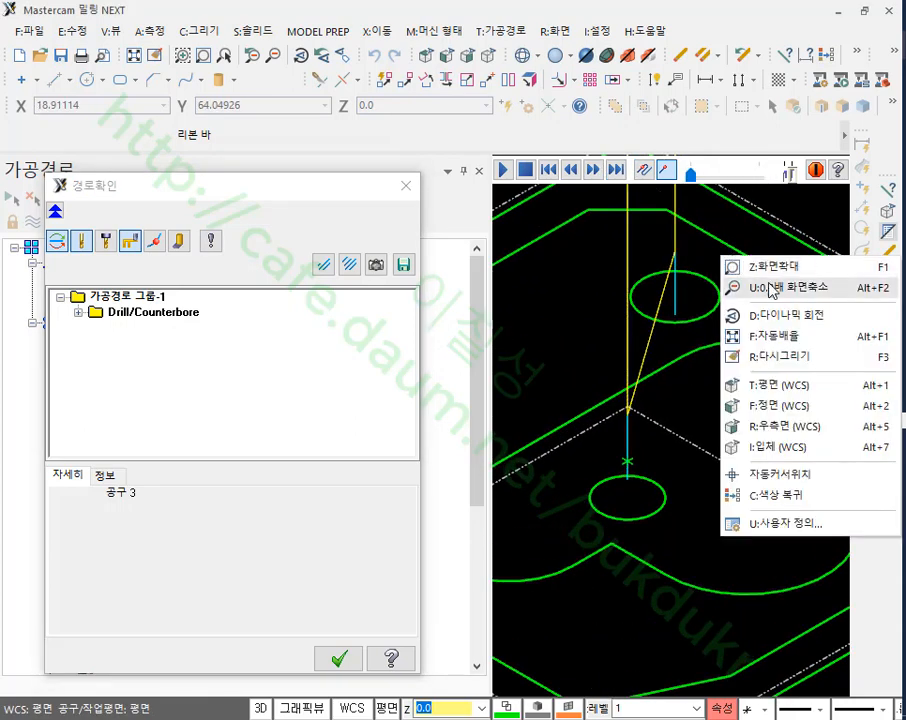
click(778, 404)
scroll(625, 335, up, 2)
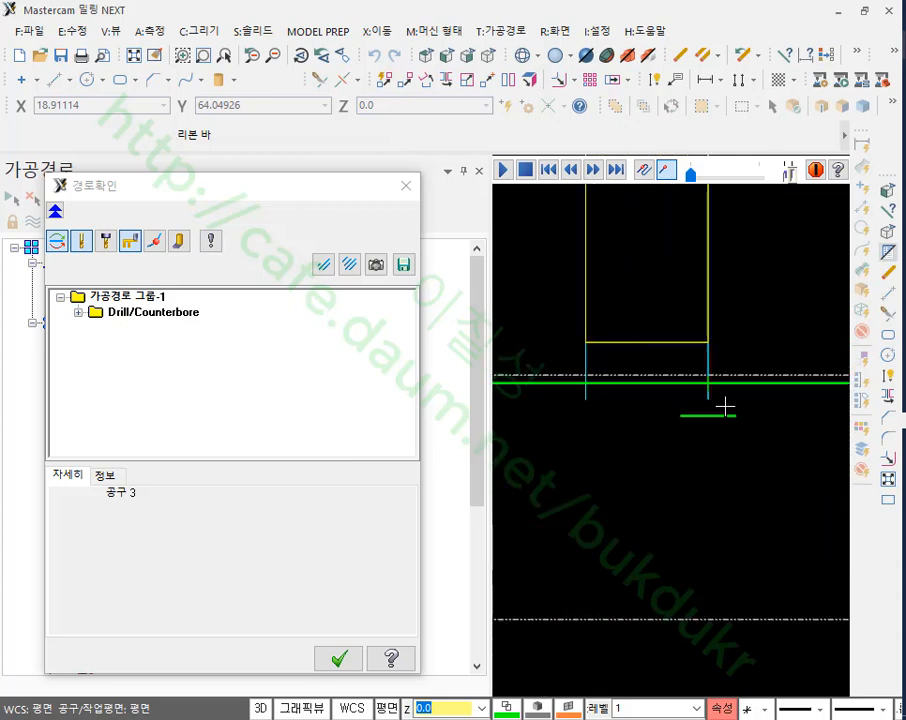
click(78, 312)
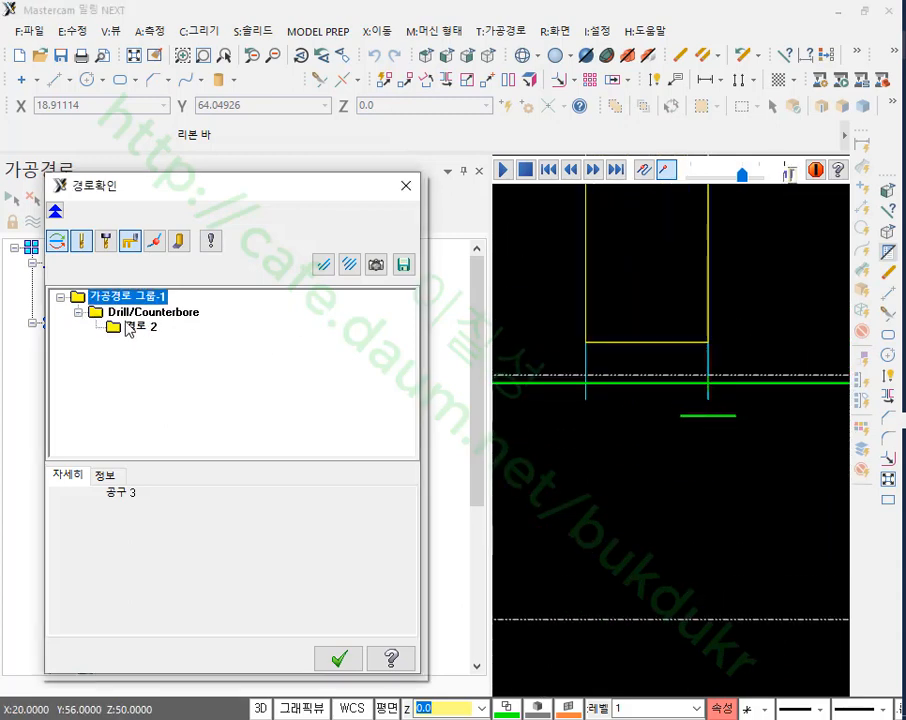
click(546, 262)
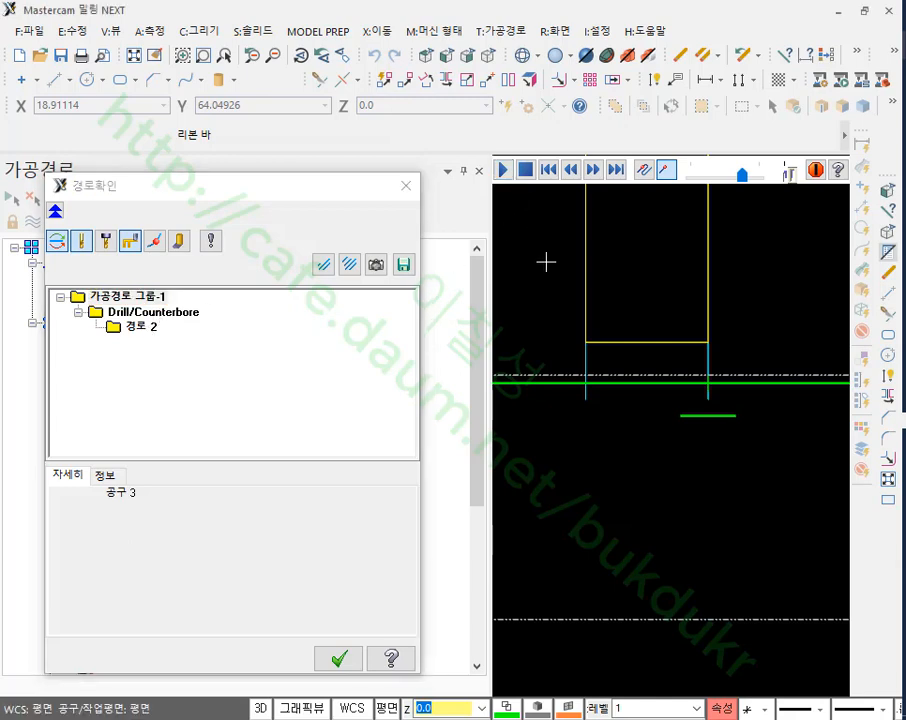
drag(742, 179, 720, 177)
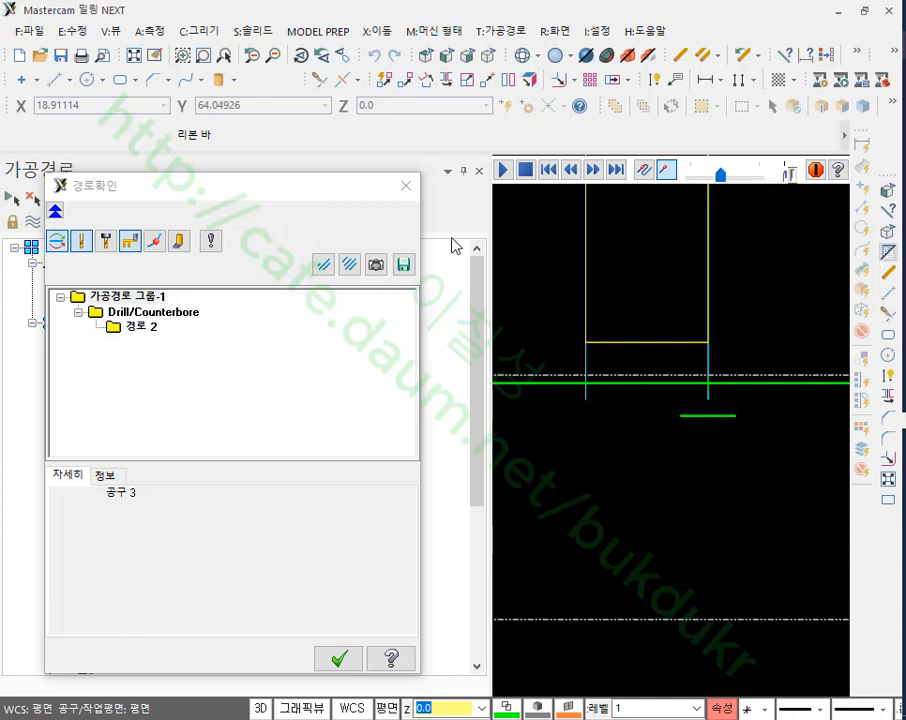
click(405, 185)
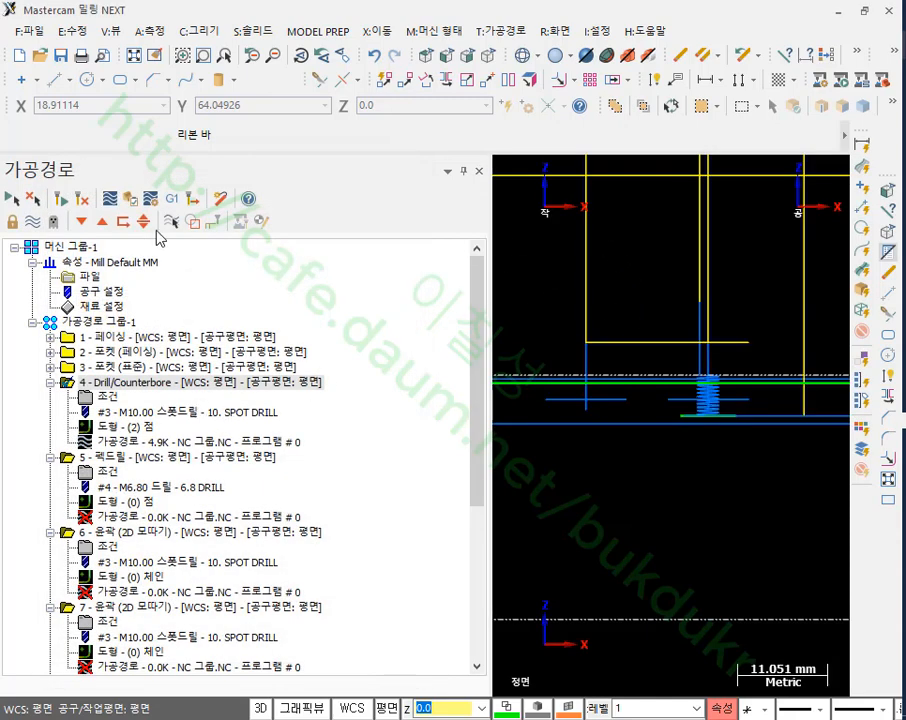
- Backplot operation 4 again in the front view, stepping through the spot drill's moves at both holes
click(110, 200)
key(s)
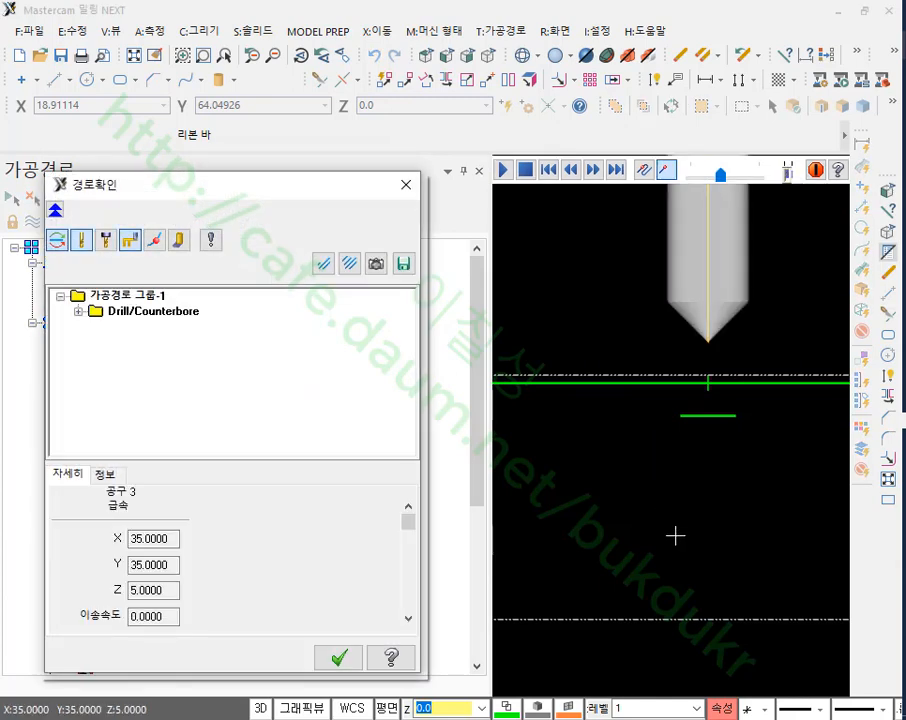
key(s)
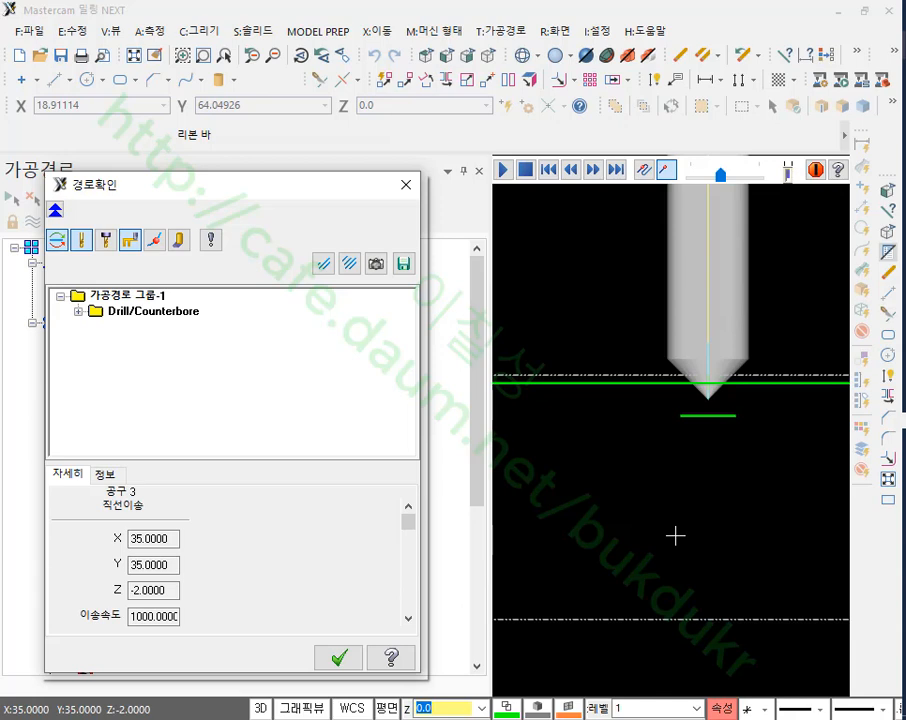
key(s)
key(s)
key(s)
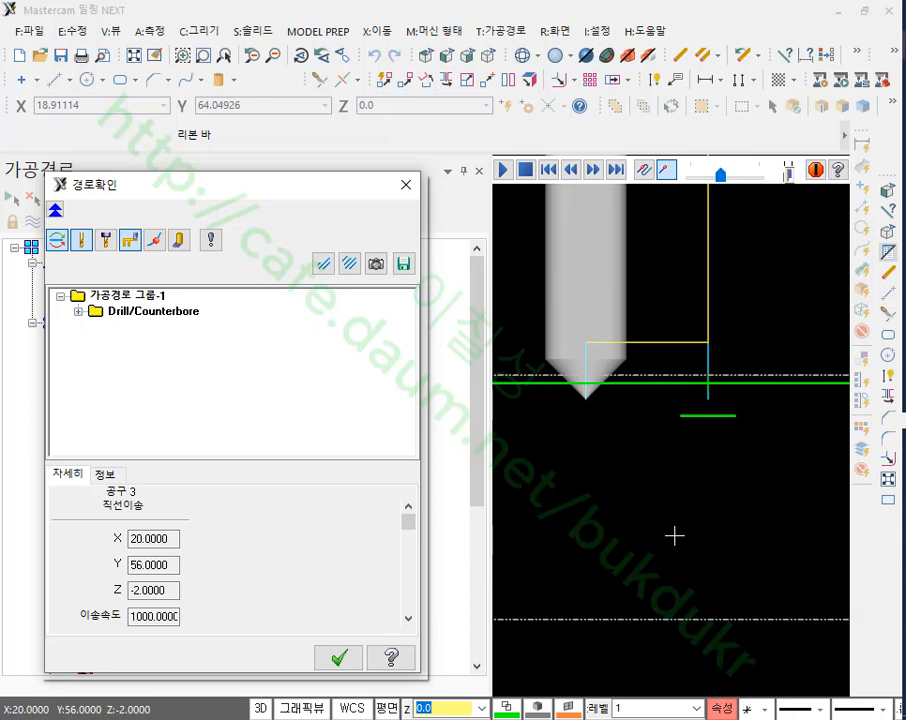
key(s)
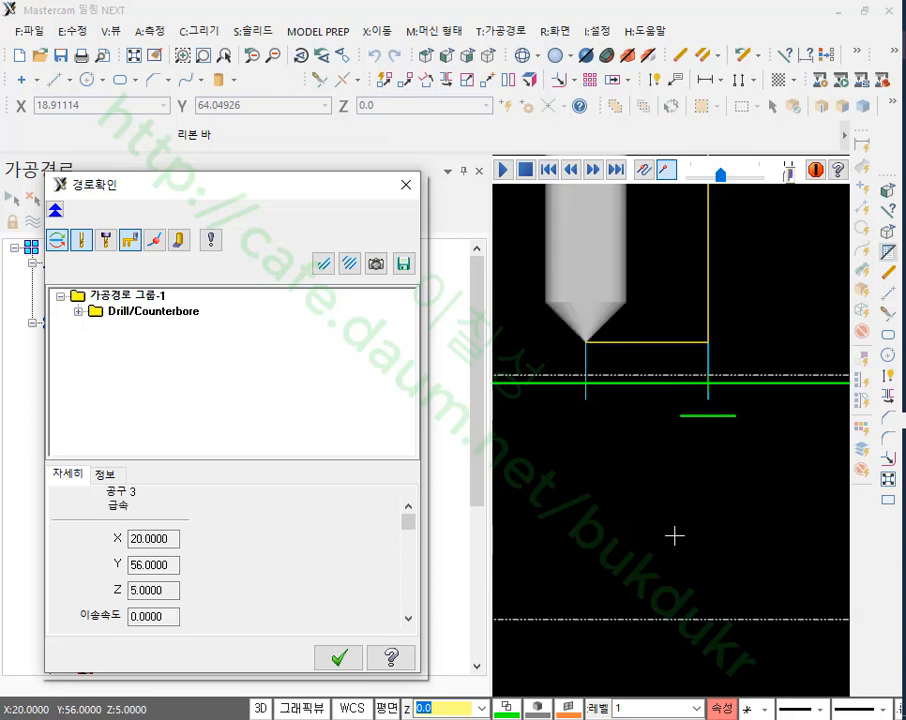
key(s)
key(Escape)
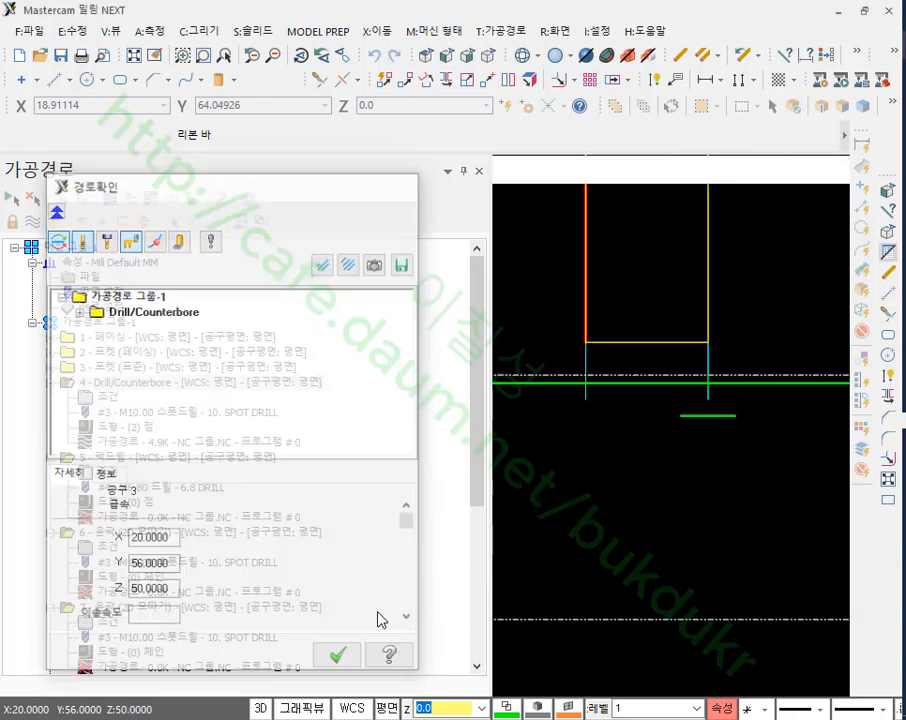
- Check the drilling depth, top of stock and retract values in operation 4's linking parameters
click(108, 398)
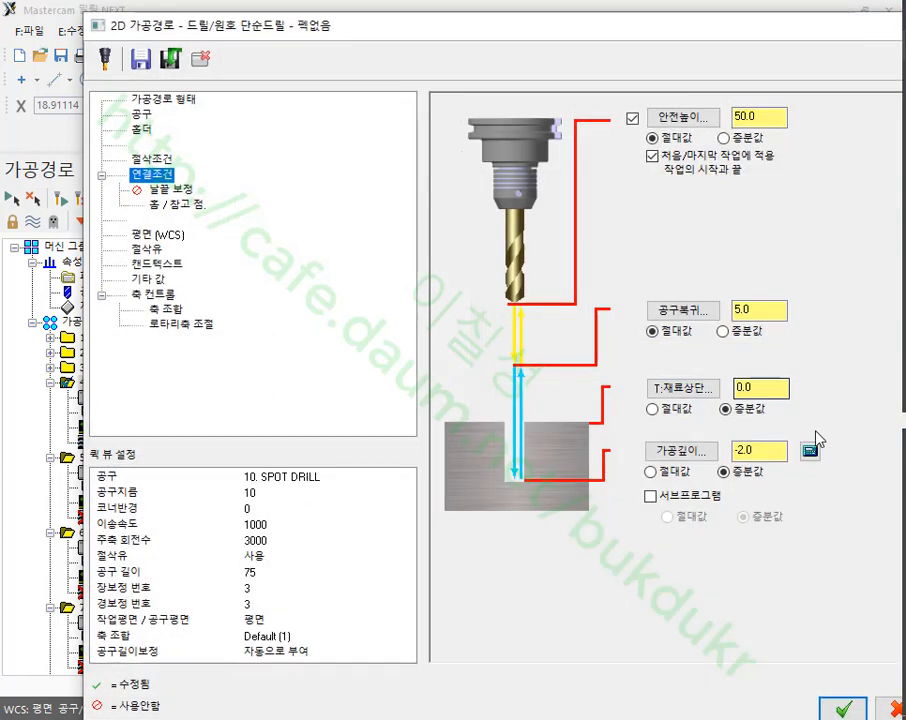
click(766, 452)
click(770, 386)
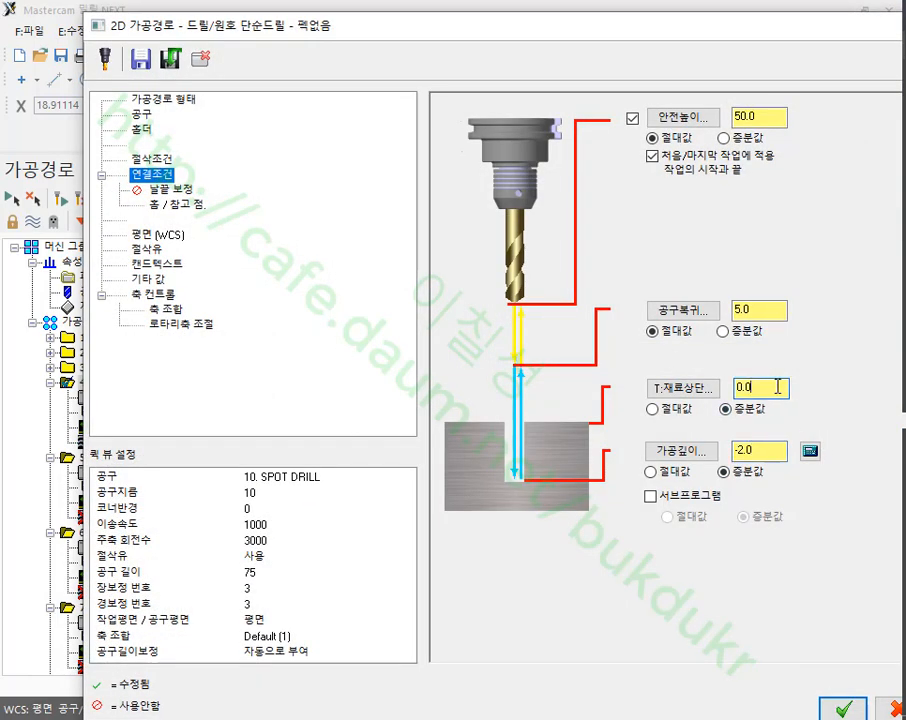
click(775, 311)
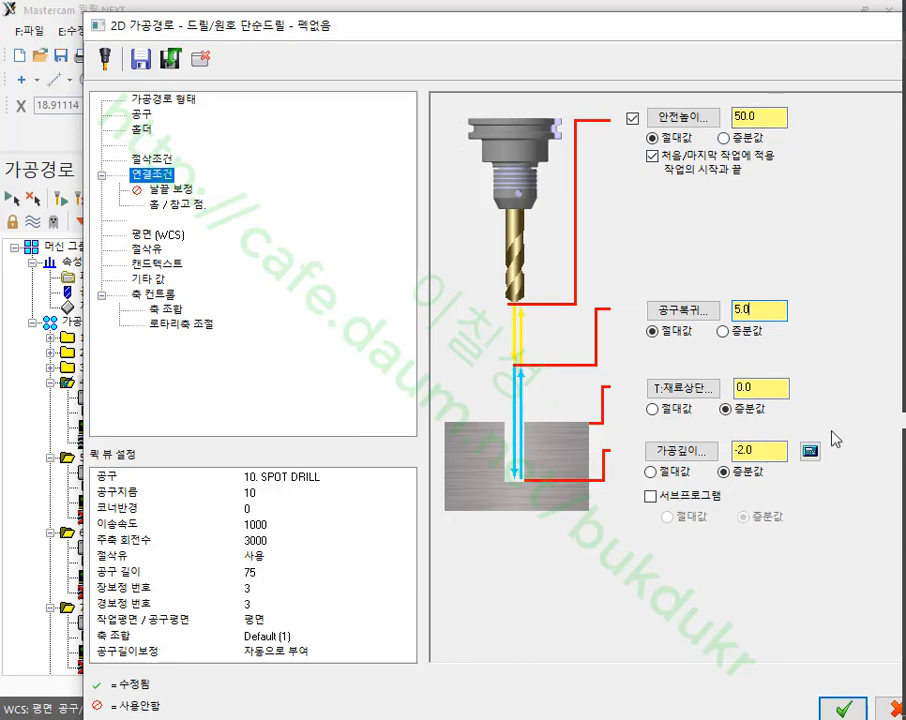
- Open the drill point manager from operation 4's toolpath type and check the positions of points 1 and 2
click(169, 100)
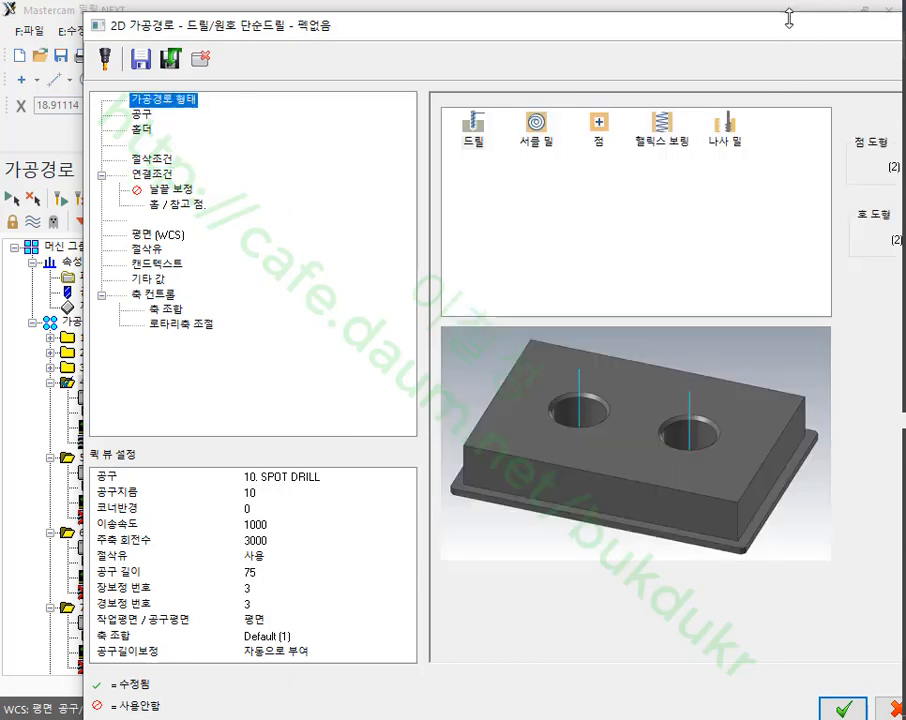
drag(776, 16, 394, 20)
click(545, 157)
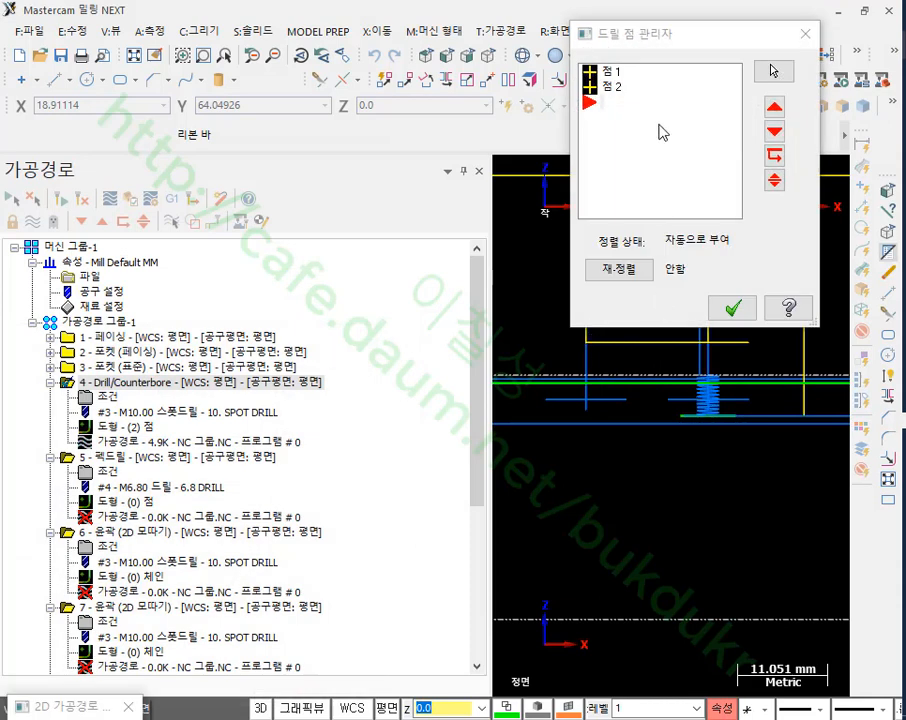
click(626, 88)
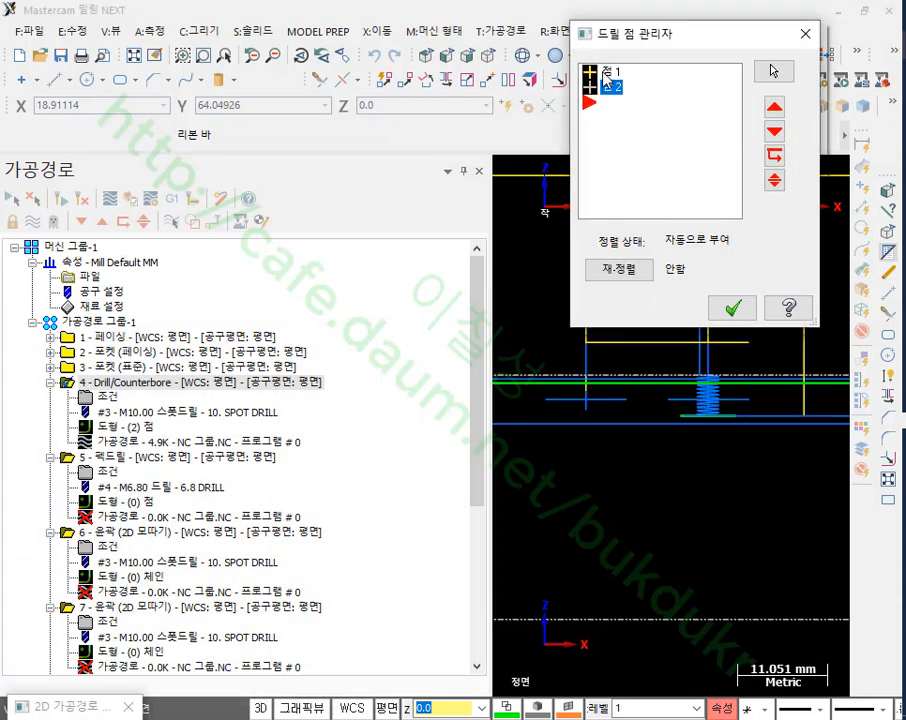
click(604, 73)
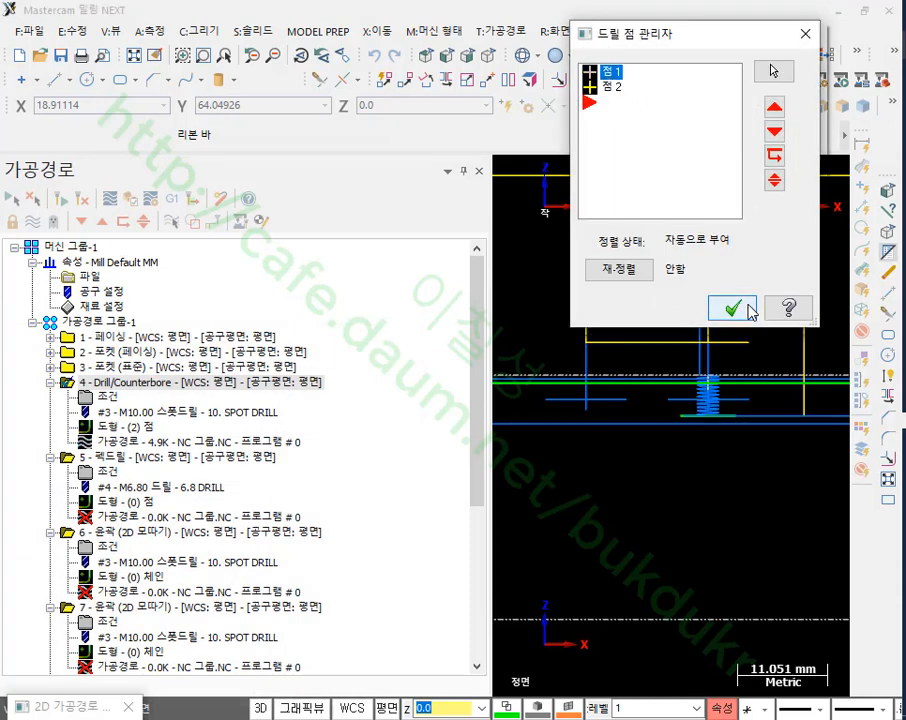
- Reselect all of operation 4's drill points at the centres of the two hole circles, accept the parameters and regenerate the toolpath
right_click(684, 164)
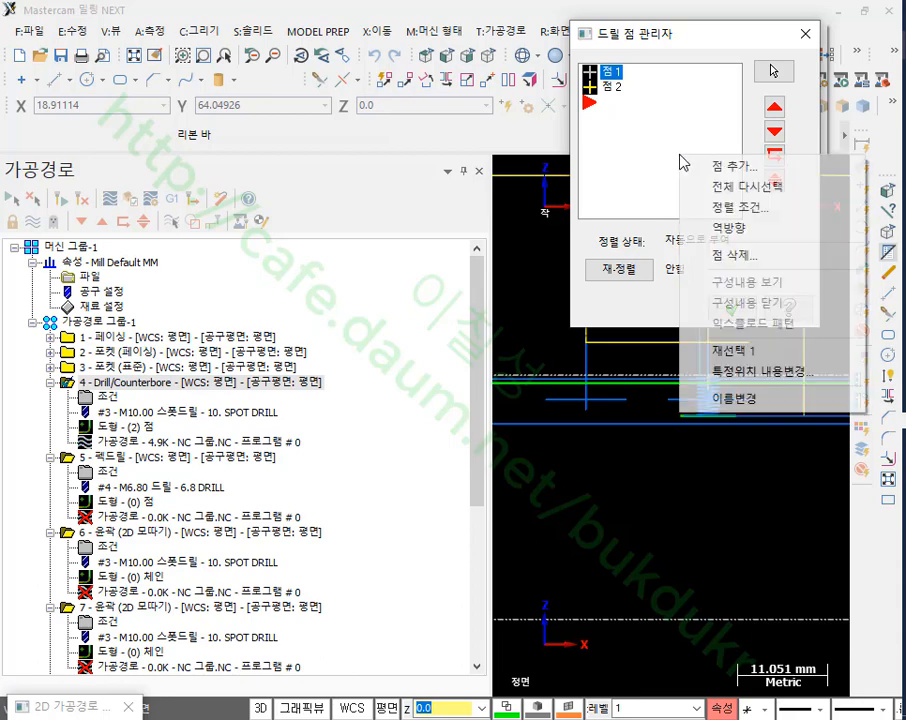
click(790, 187)
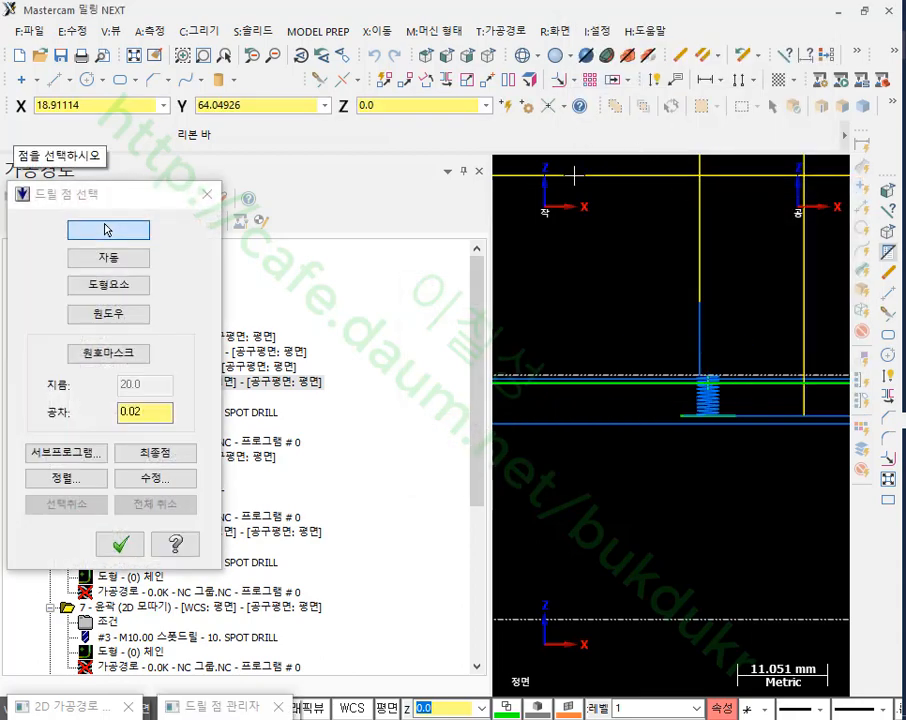
click(489, 55)
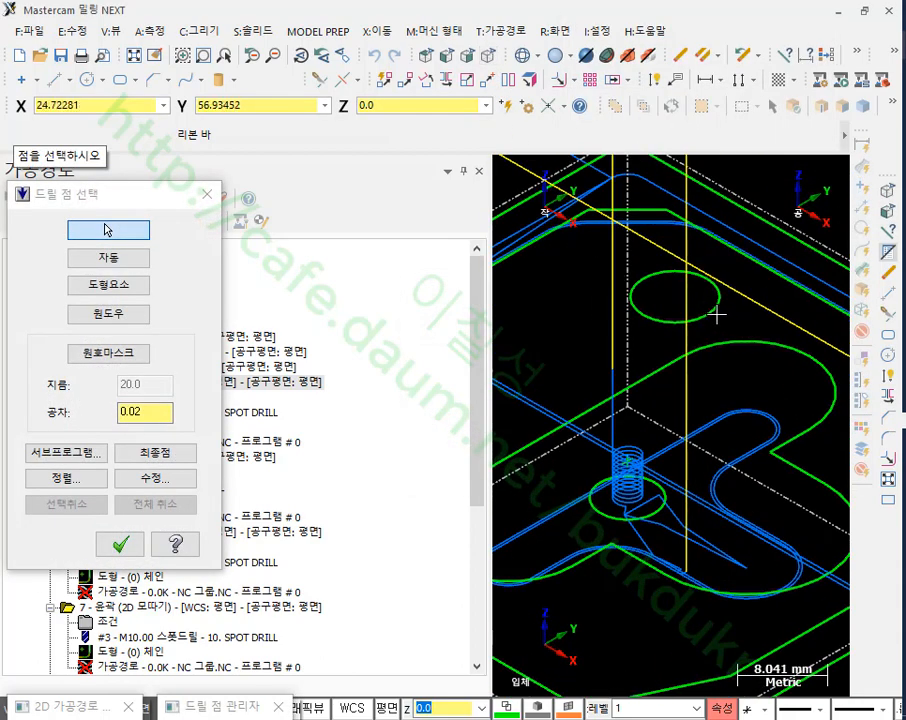
click(680, 300)
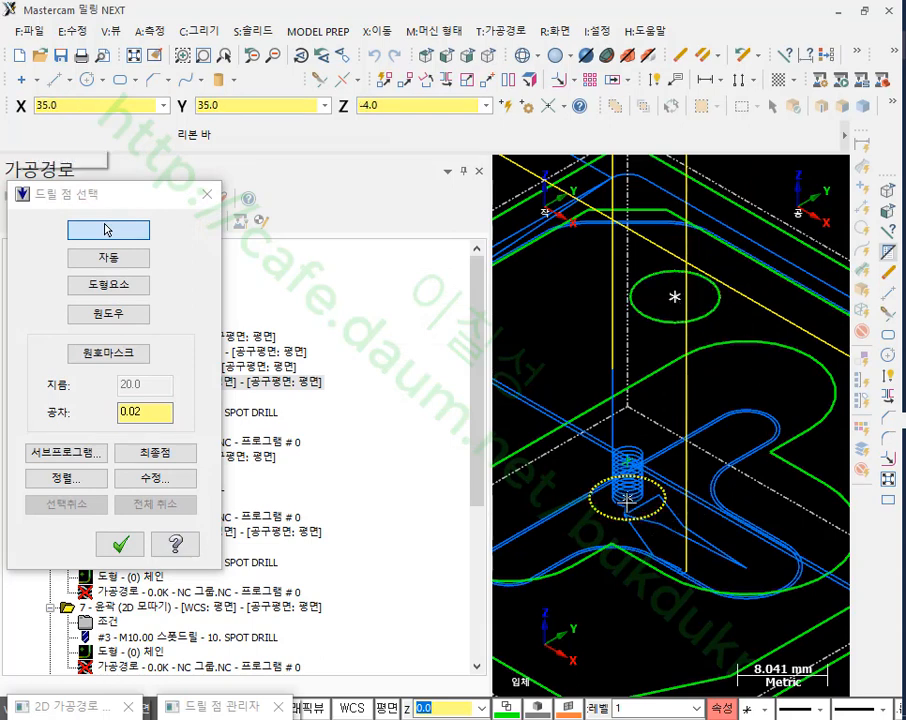
click(120, 544)
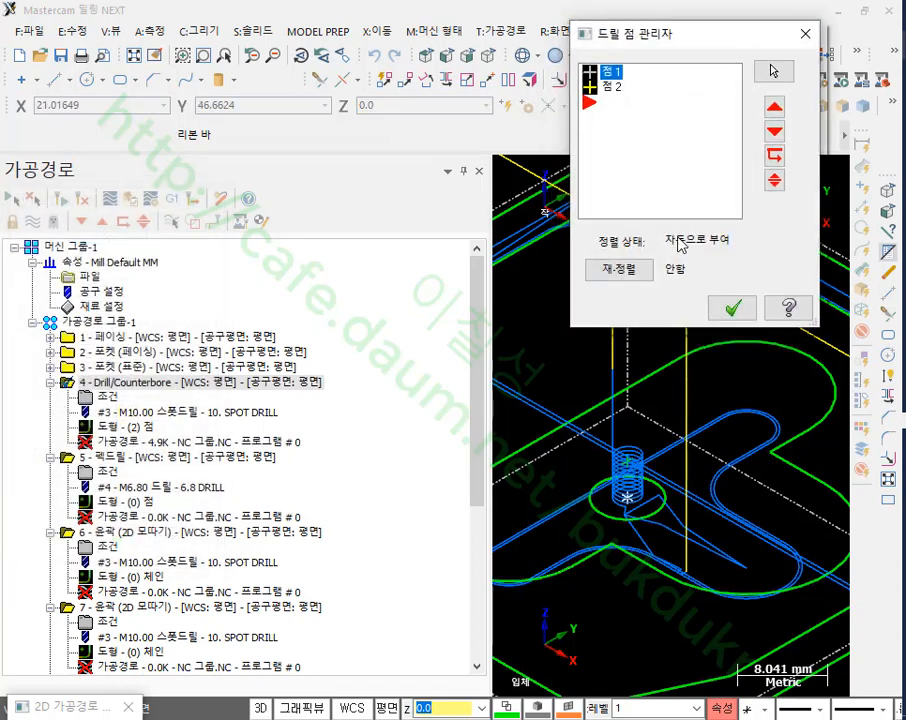
click(732, 307)
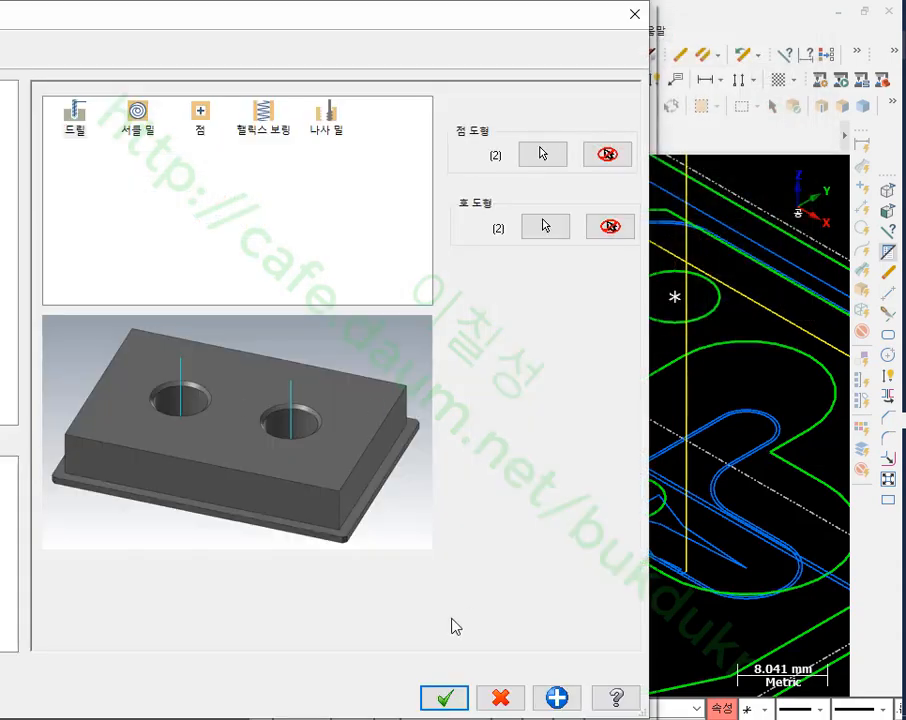
click(442, 697)
click(61, 198)
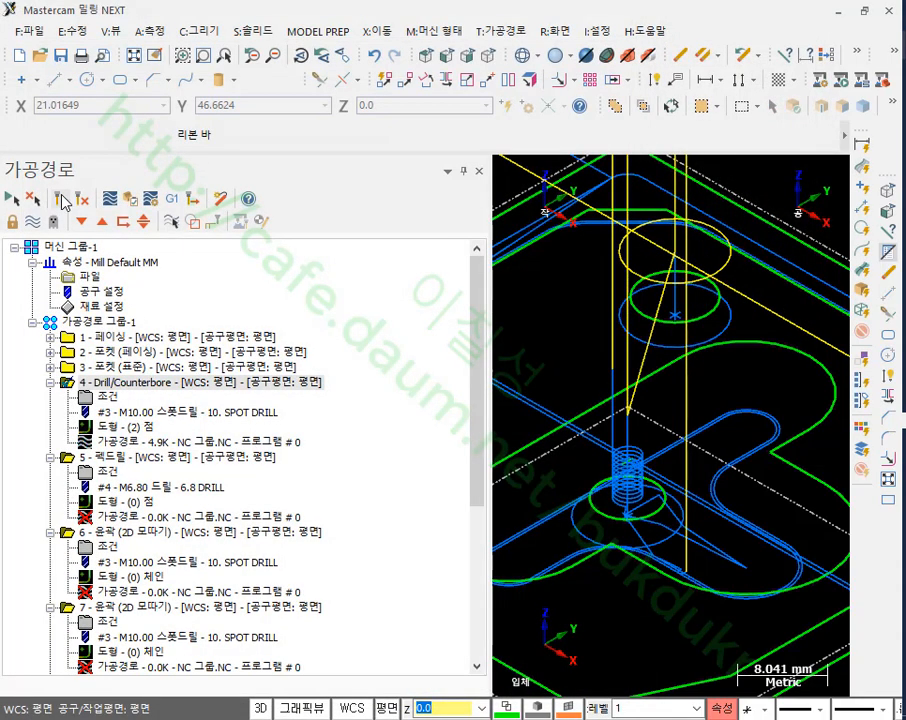
- Run the Verify simulation for operations 1 to 4, inspect both spot-drilled holes and close the simulator
shift+click(92, 338)
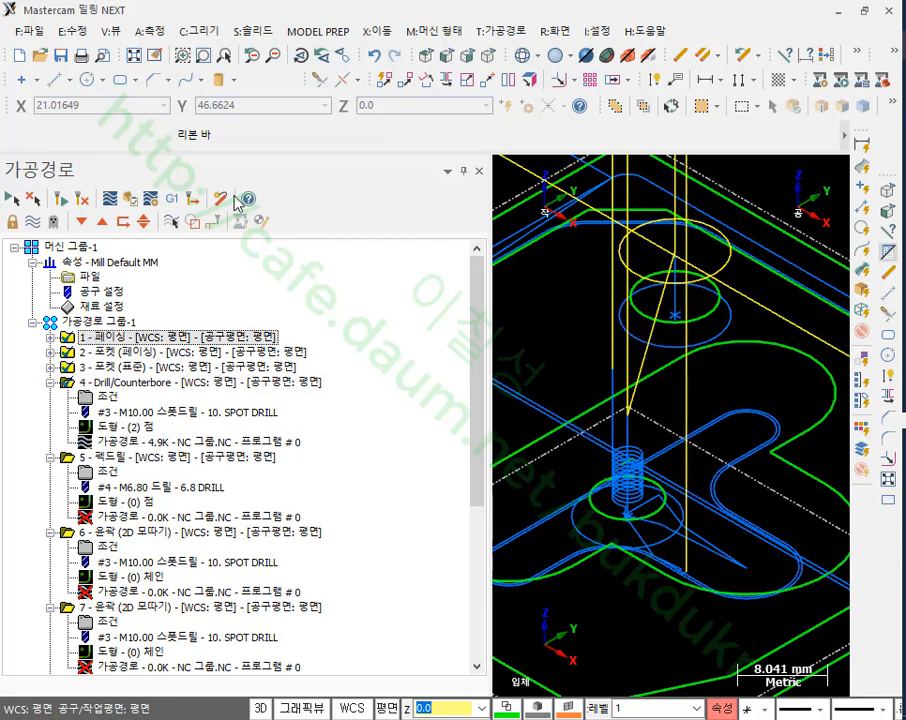
click(129, 197)
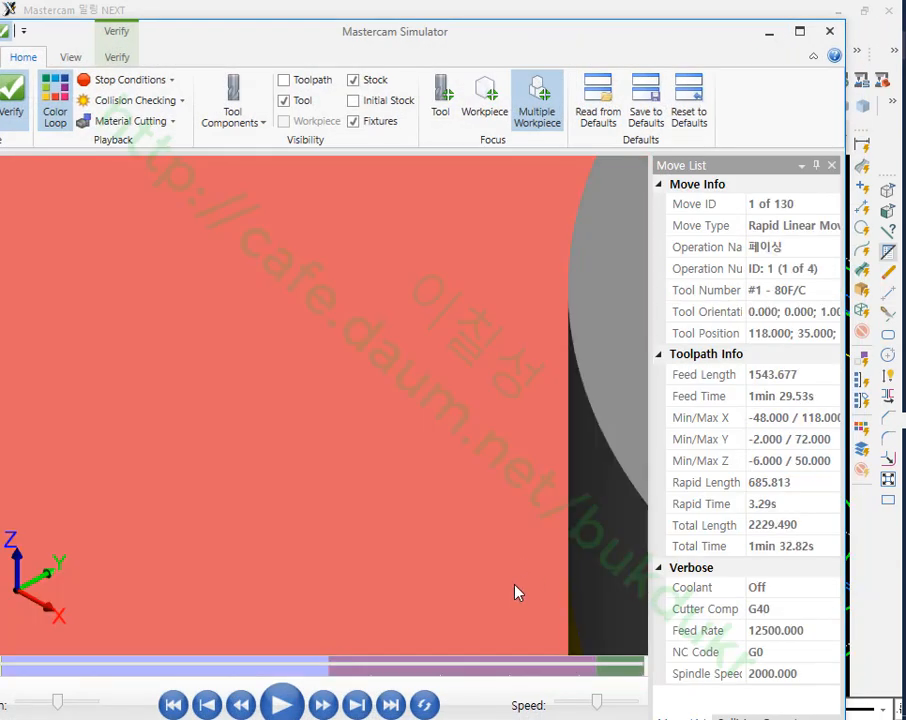
click(285, 703)
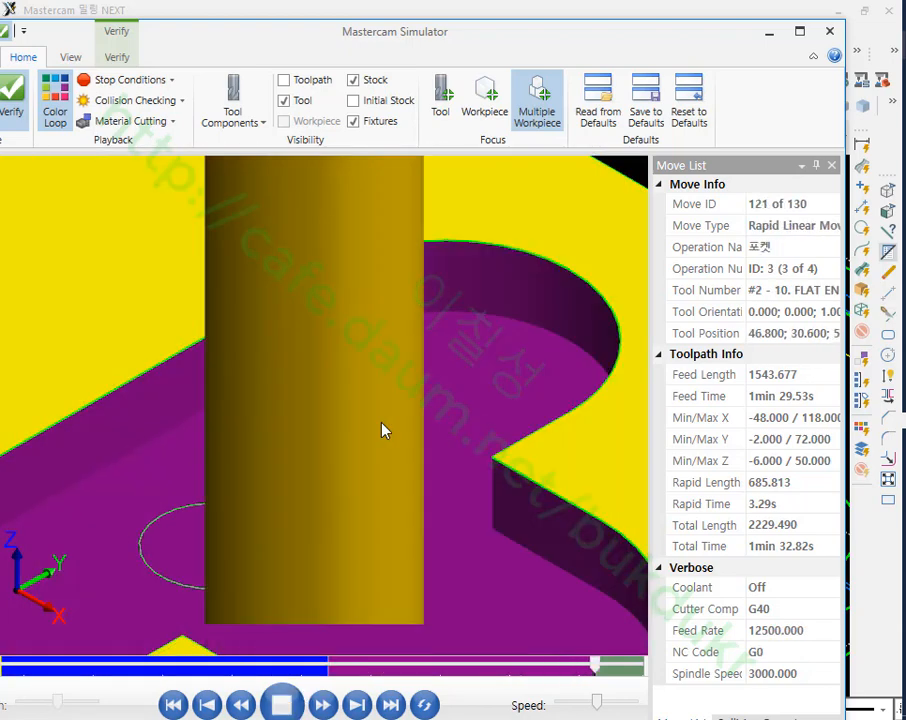
scroll(444, 420, down, 3)
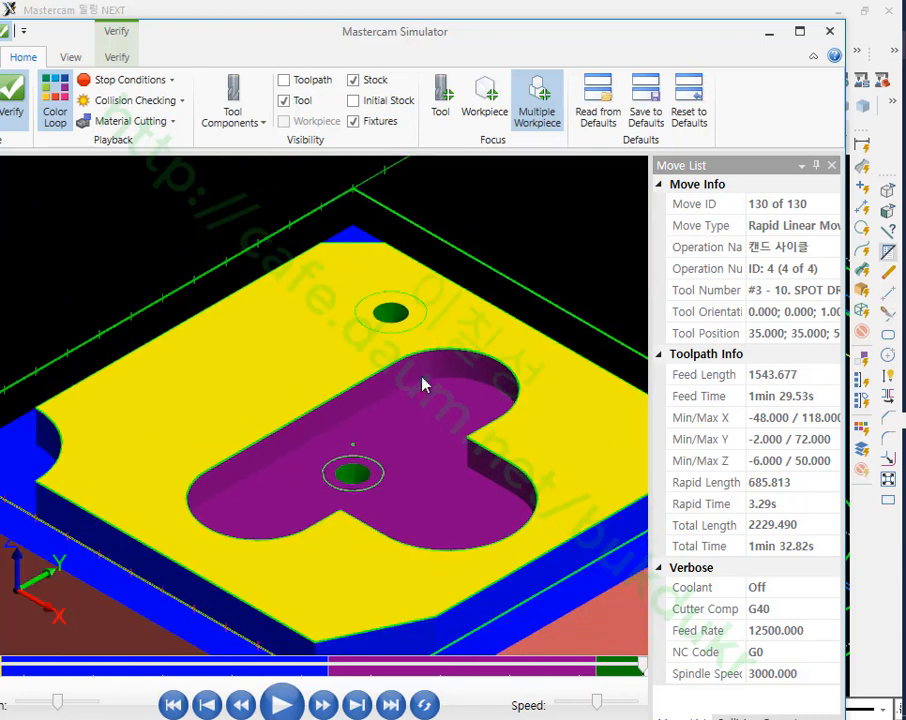
scroll(425, 370, down, 3)
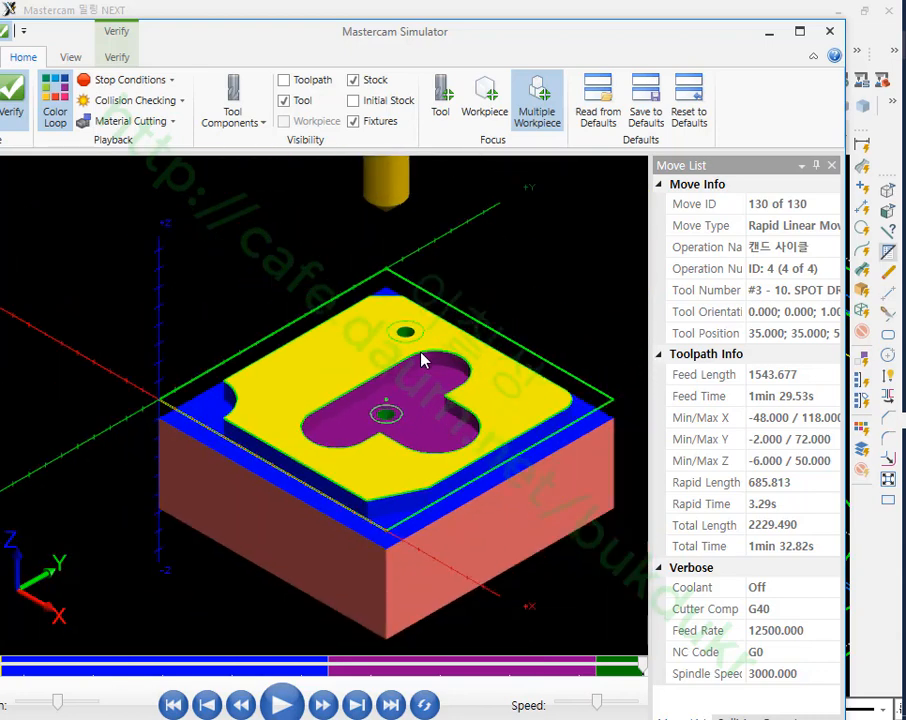
click(827, 35)
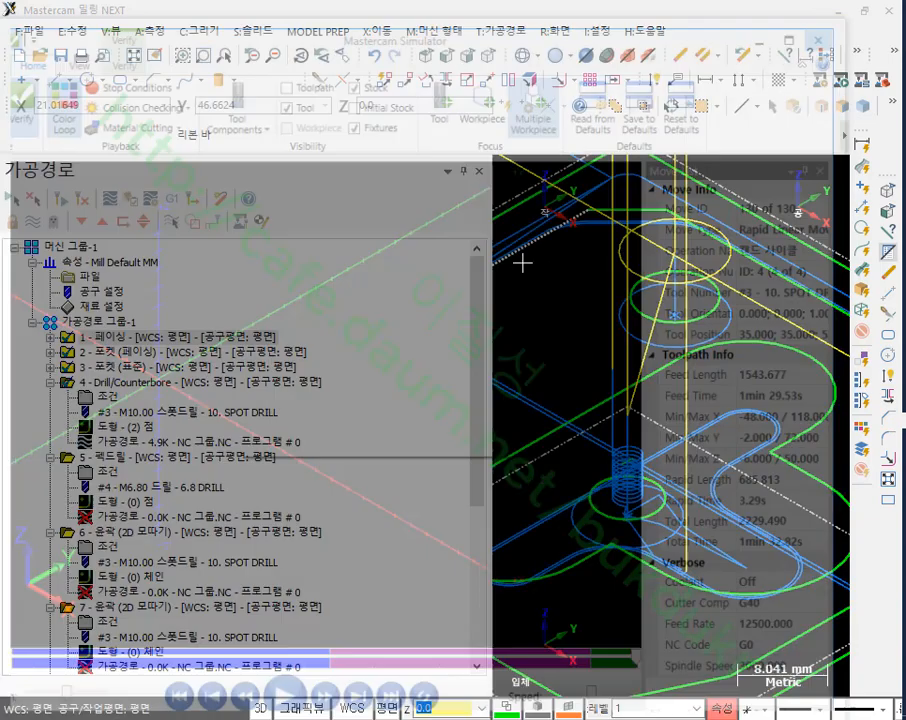
- Collapse operation 4 in the toolpath tree and select operation 5, the peck drilling with the 6.8 drill
click(51, 383)
click(143, 397)
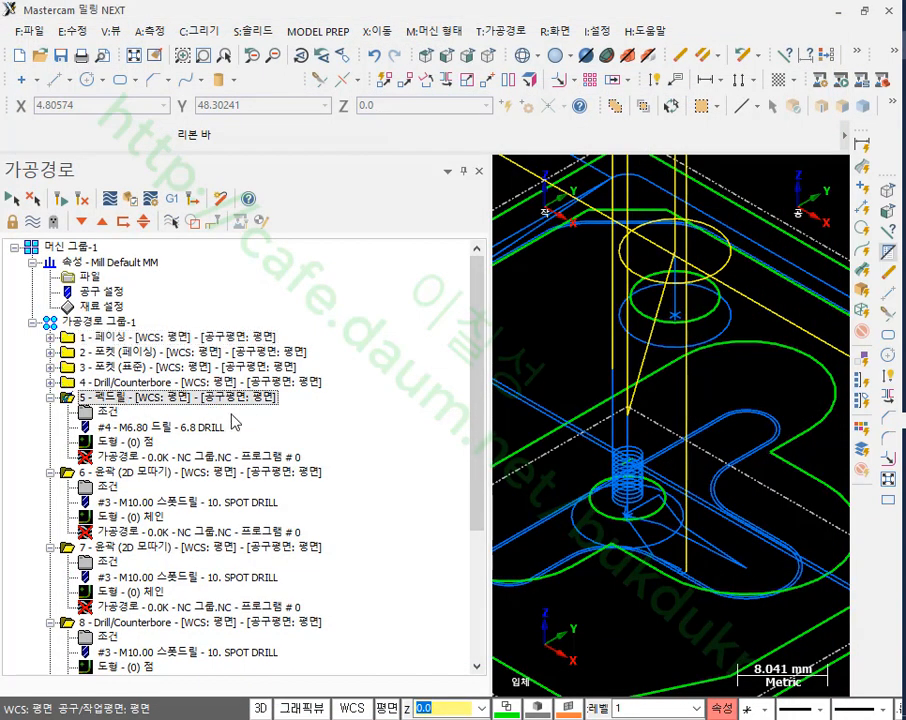
scroll(562, 370, down, 1)
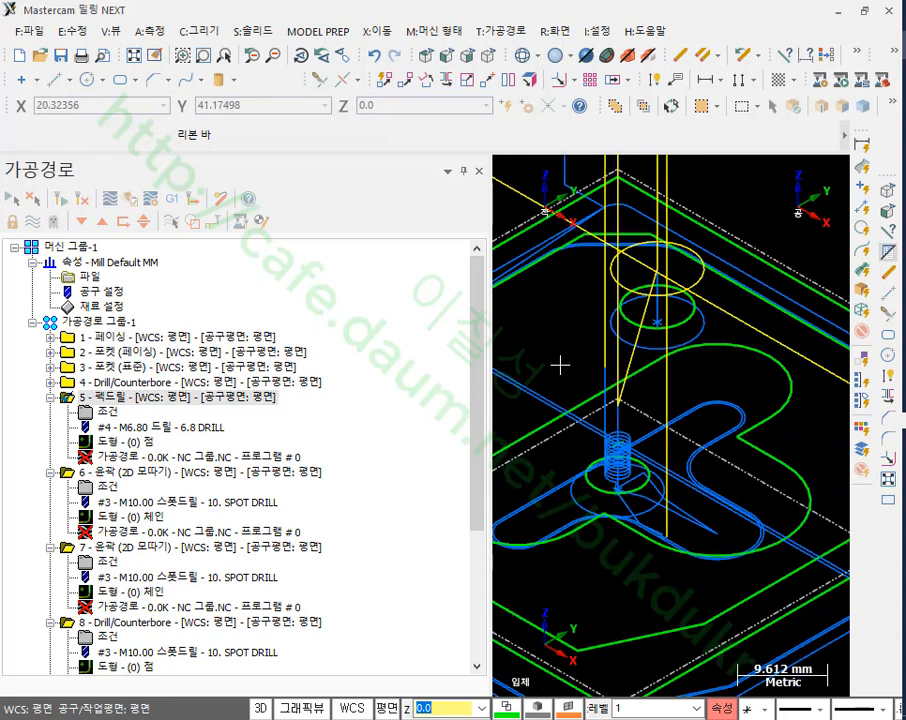
- Reselect all of operation 5's drill points by picking the two hole circles as geometry entities, and accept the point list
scroll(584, 372, down, 2)
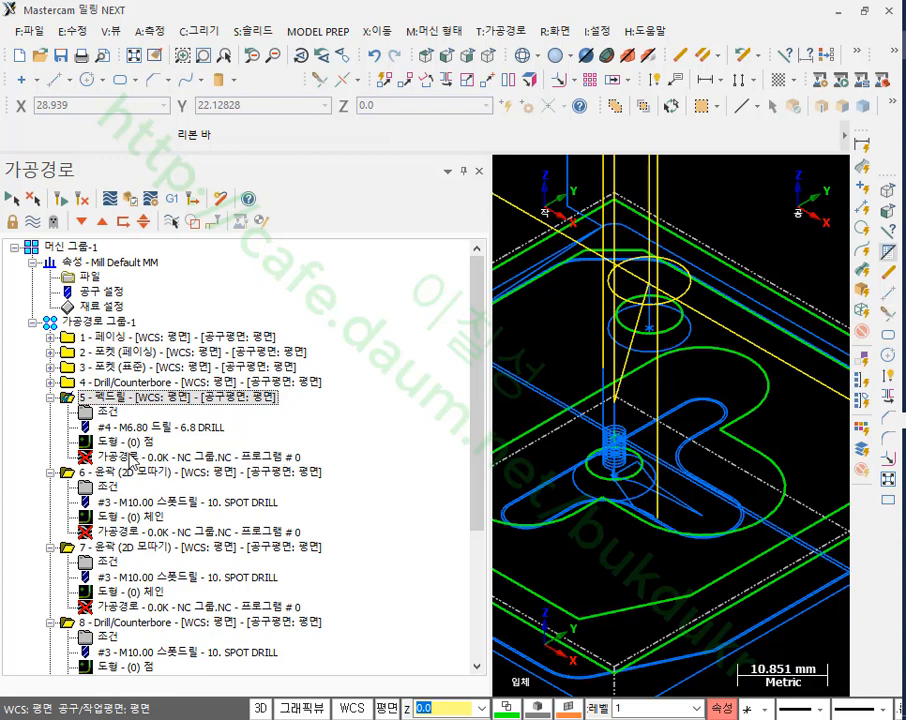
click(106, 442)
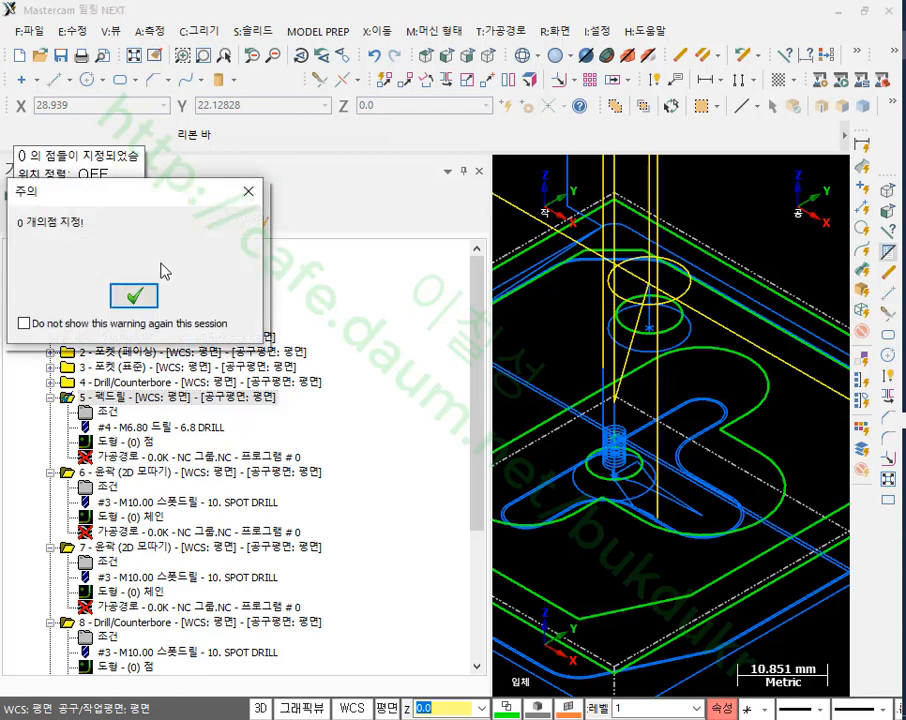
click(134, 294)
right_click(655, 142)
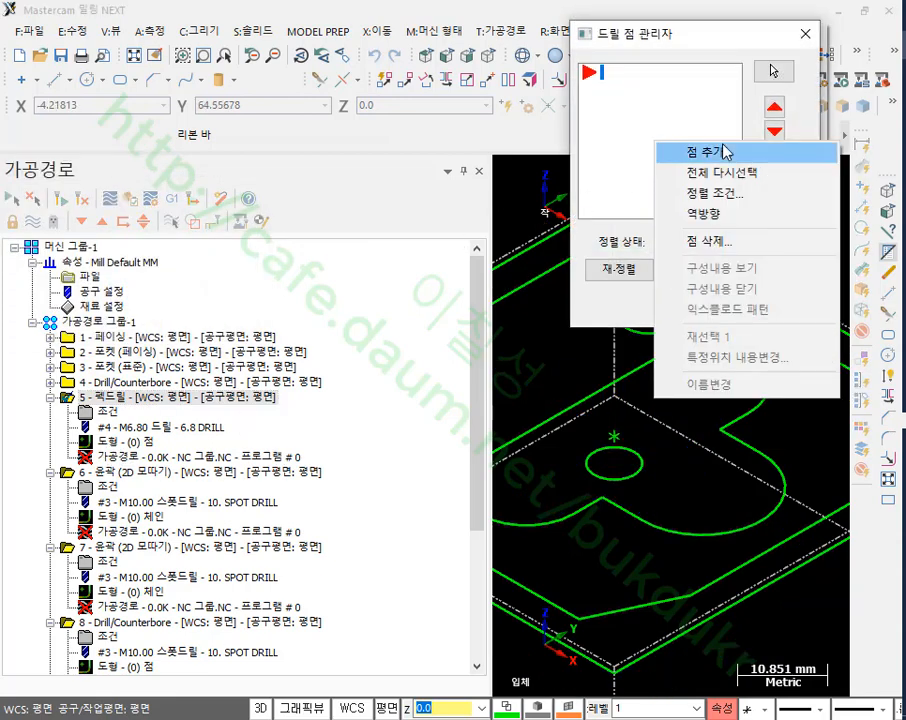
click(733, 176)
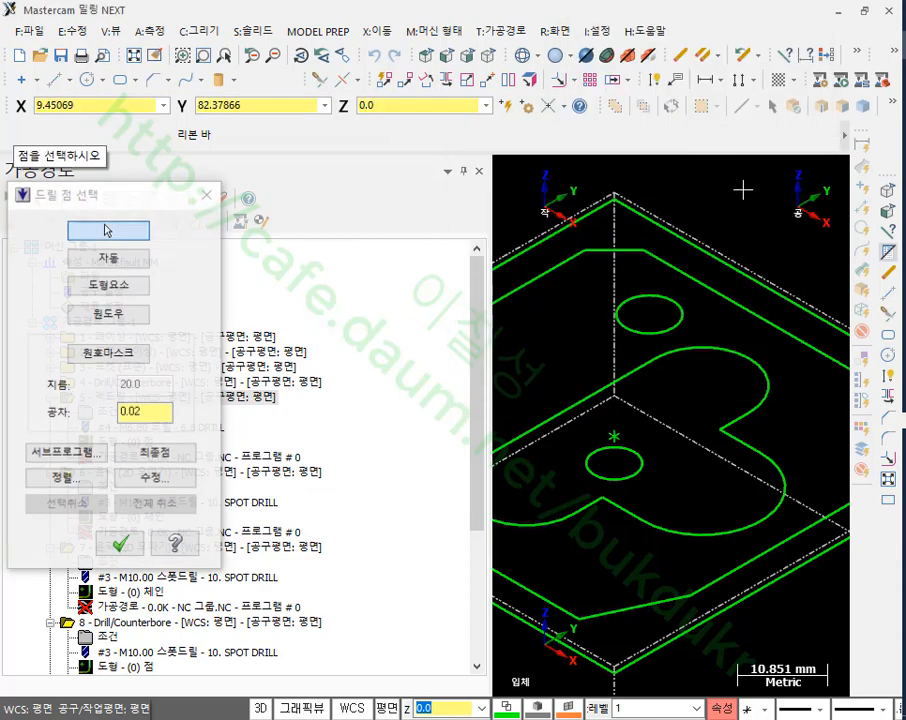
click(141, 287)
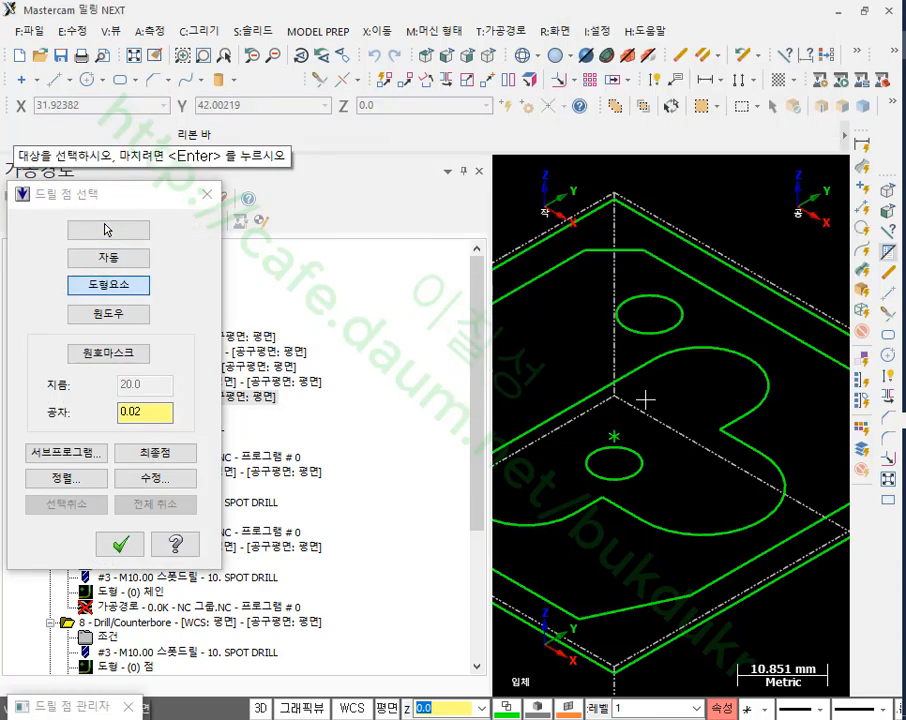
click(680, 320)
click(642, 475)
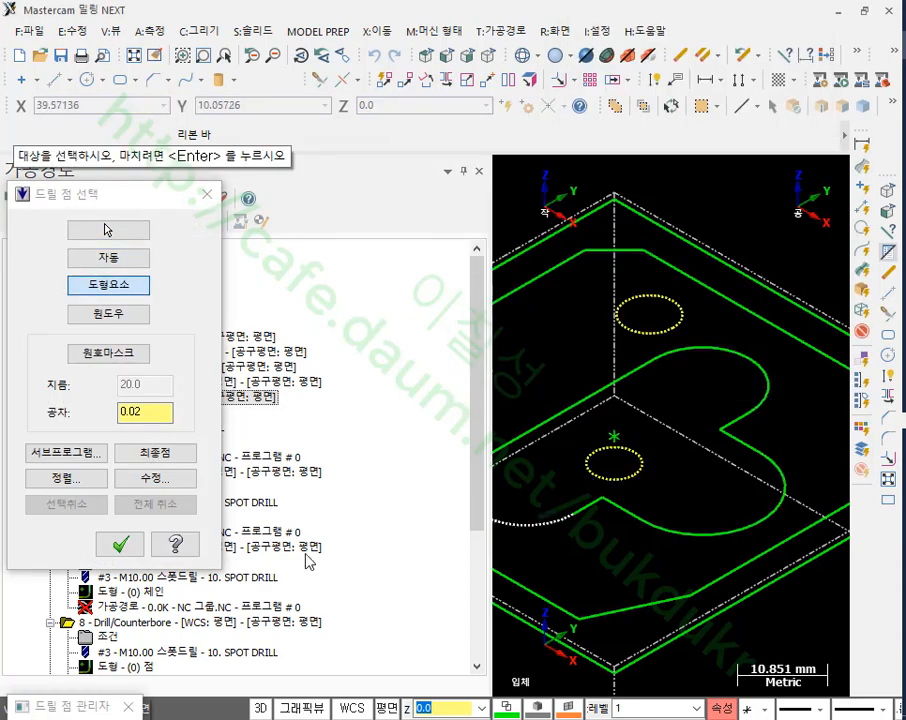
click(118, 543)
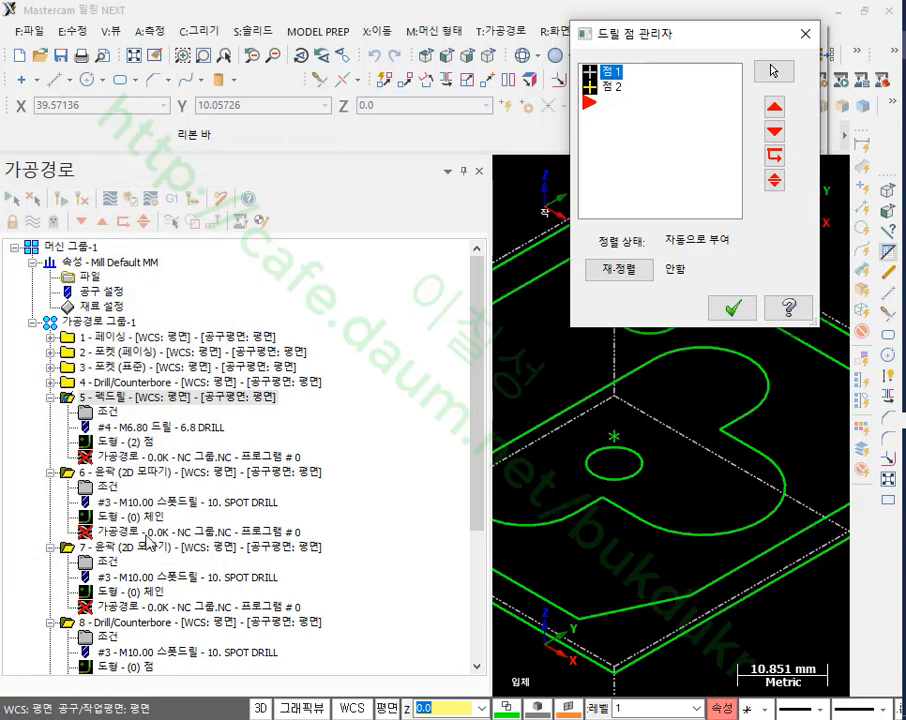
click(733, 307)
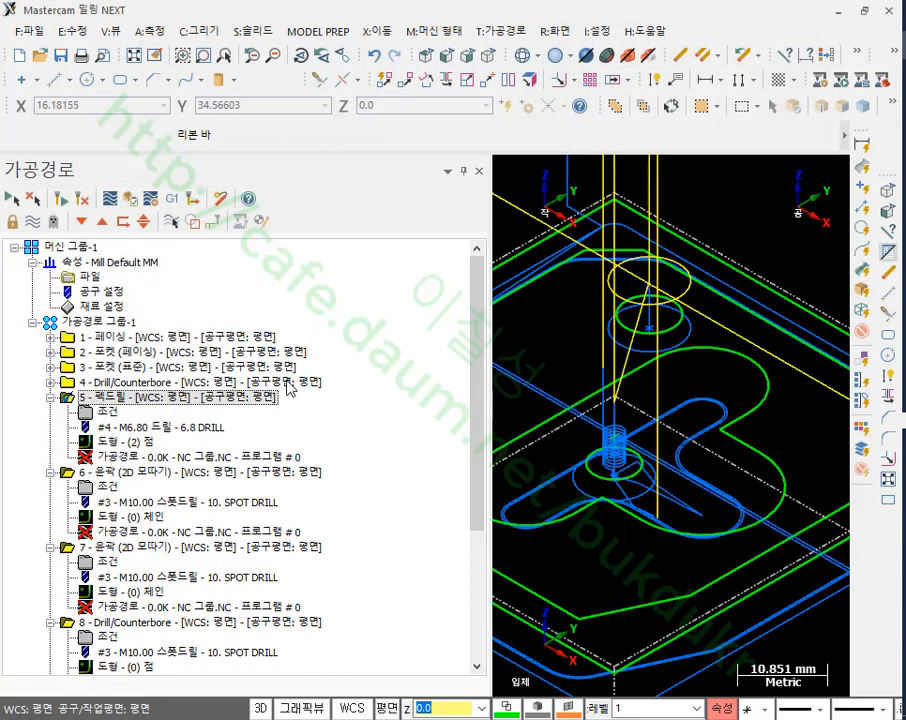
- Reopen operation 5's drill point manager and check the depth setting in point 1's individual drill conditions
click(115, 450)
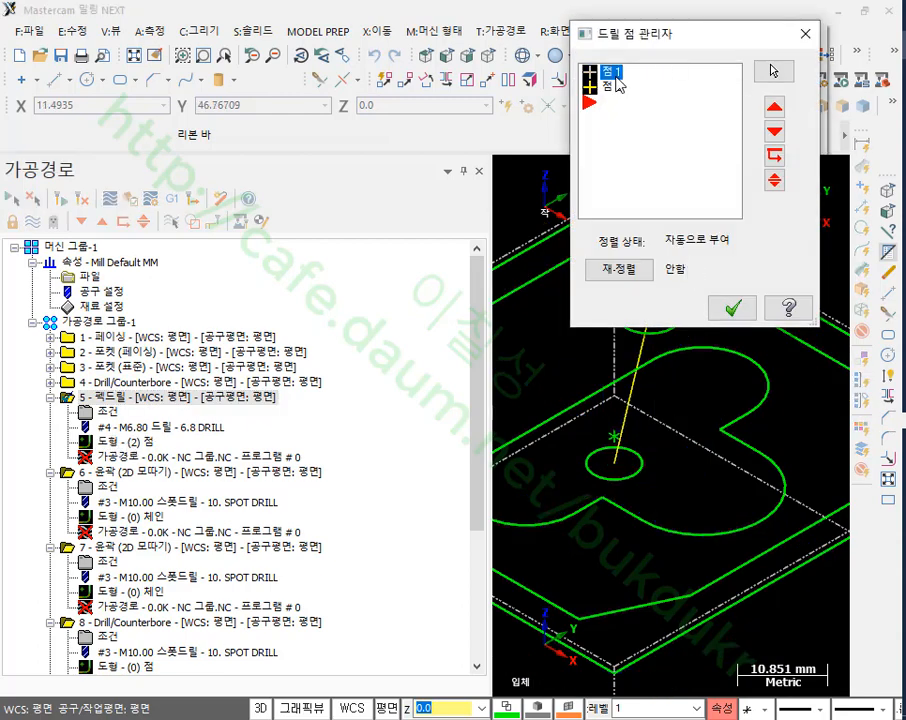
drag(745, 35, 373, 108)
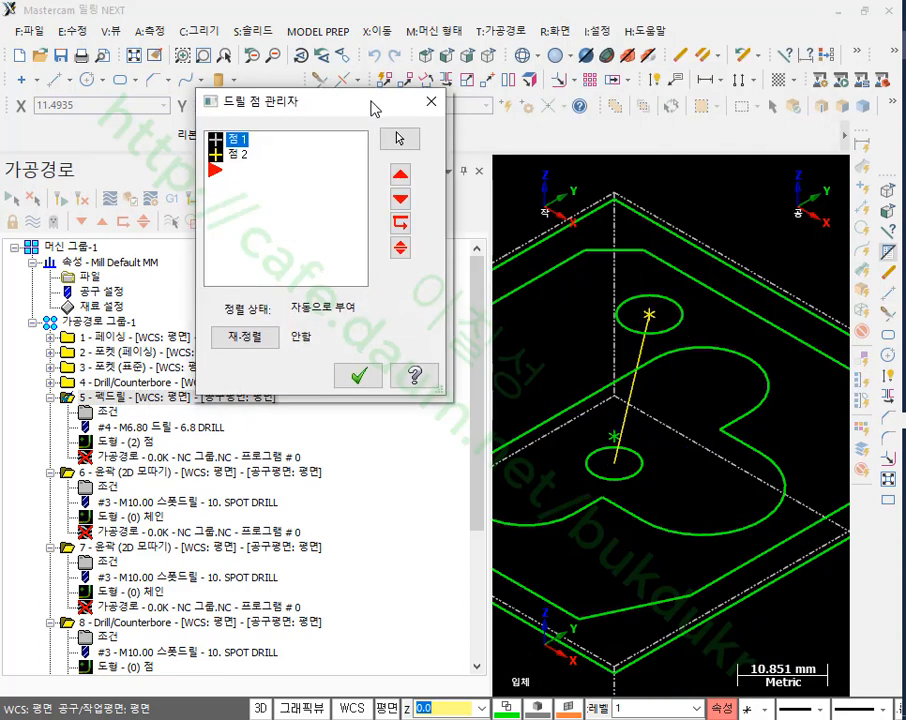
right_click(241, 142)
click(334, 352)
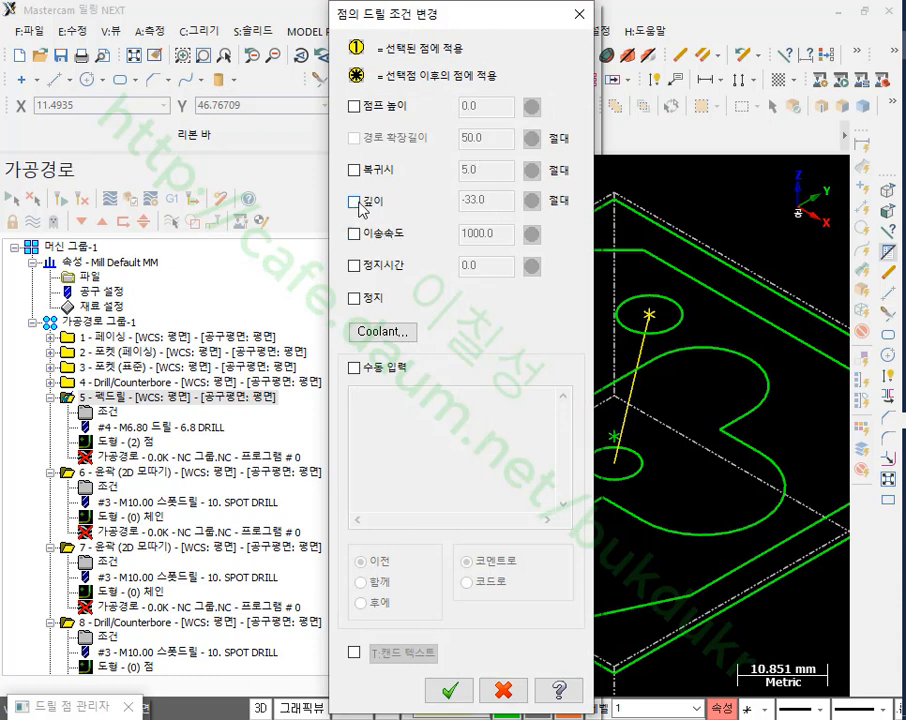
click(355, 201)
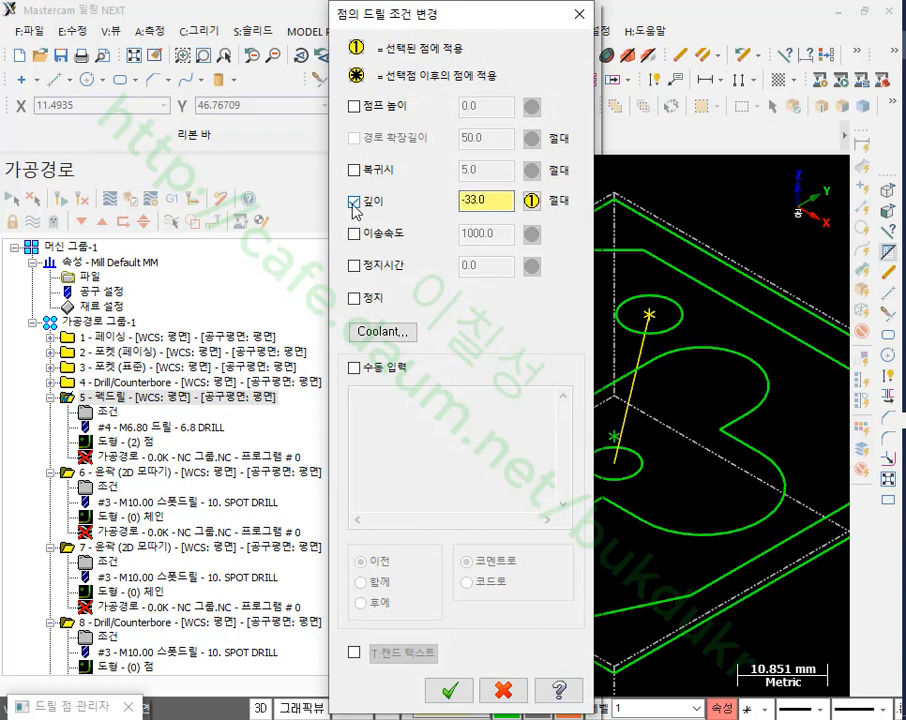
click(355, 204)
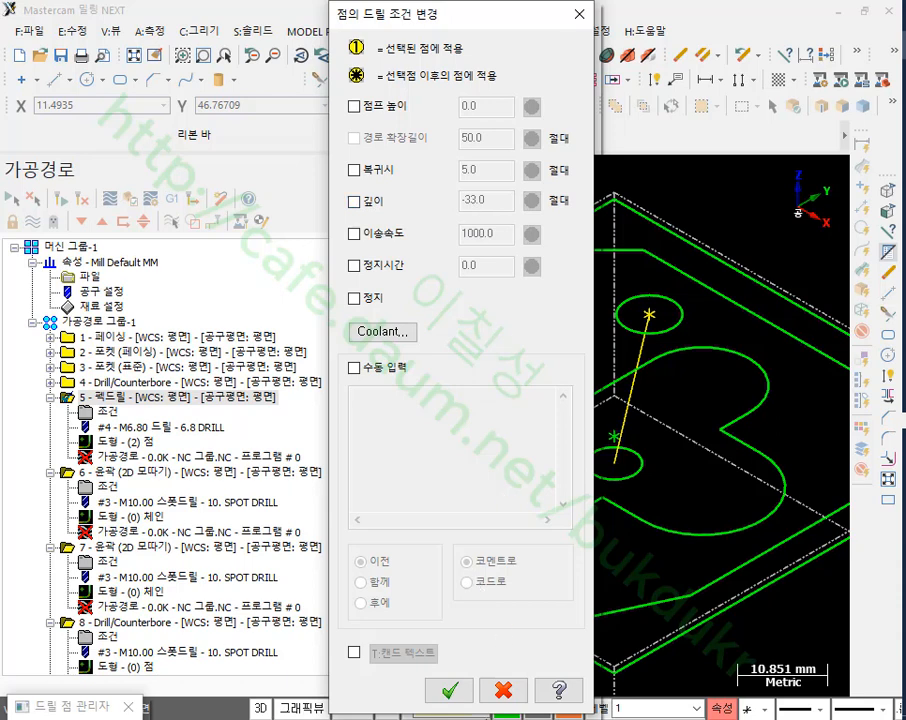
click(449, 690)
- Override the depth of drill point 2 with -12.04 for that point only, accept the drill points and regenerate operation 5
click(240, 155)
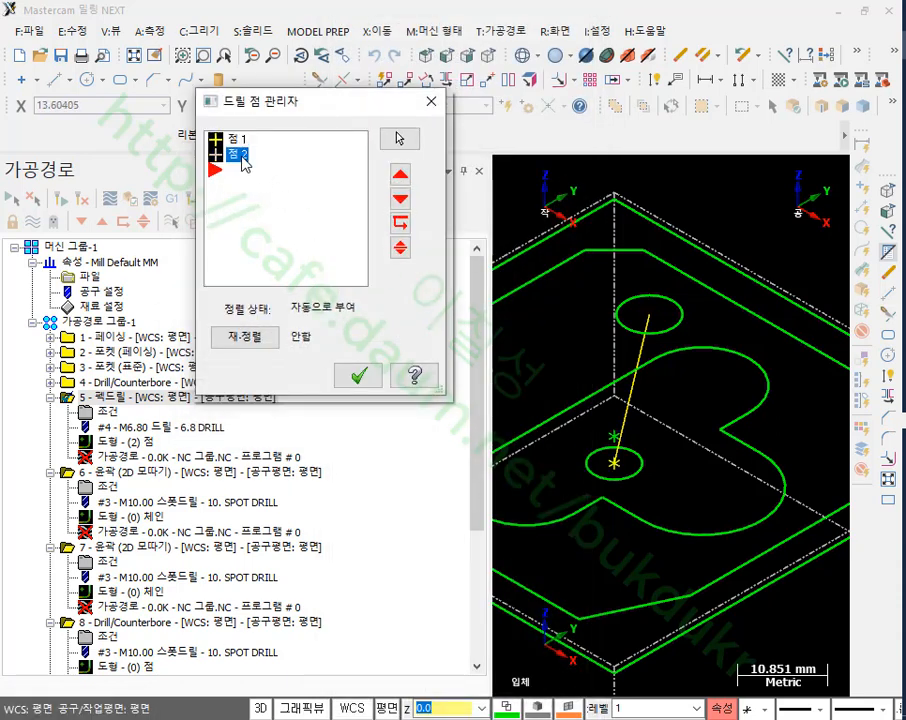
right_click(244, 164)
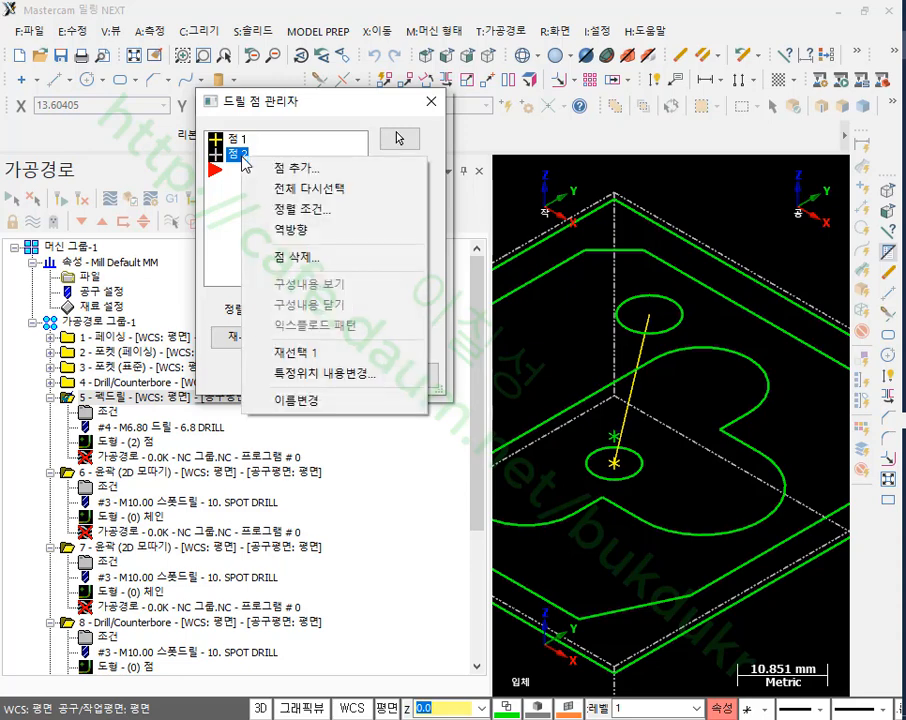
click(337, 374)
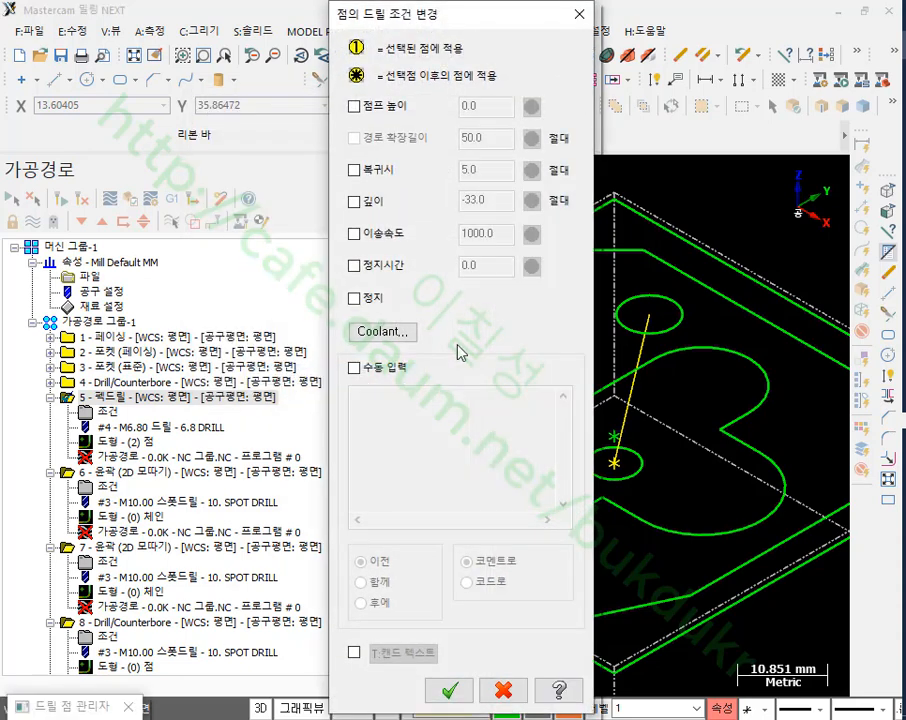
click(354, 202)
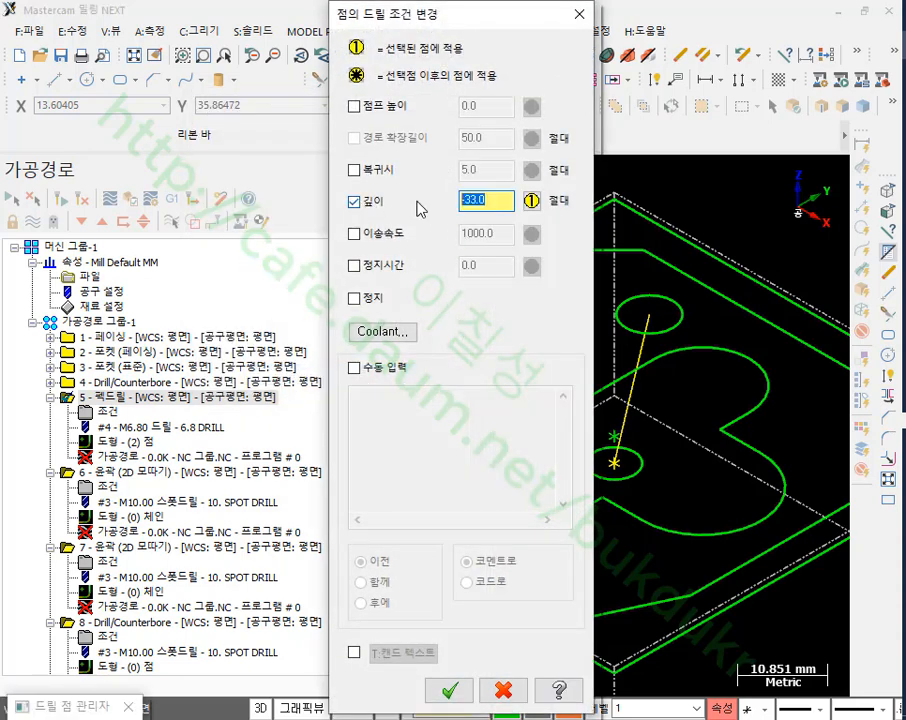
text(-)
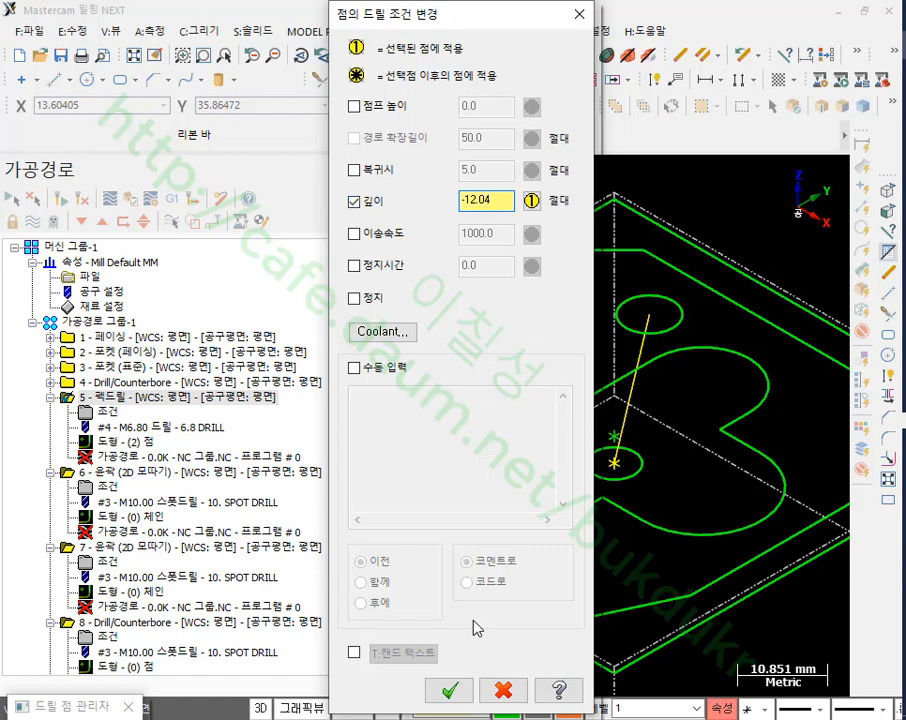
click(451, 690)
click(358, 376)
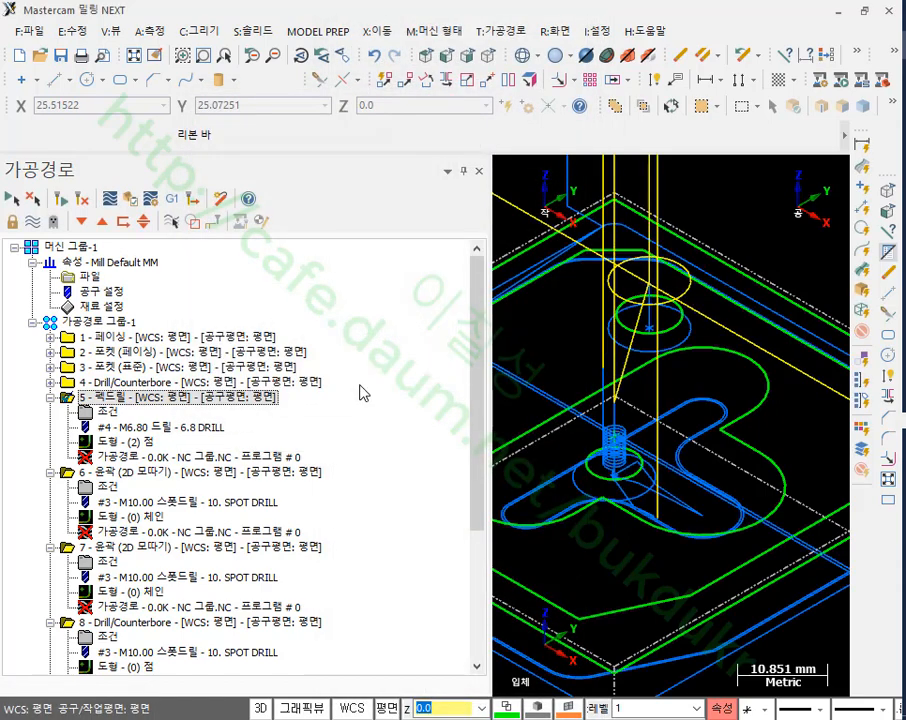
click(76, 199)
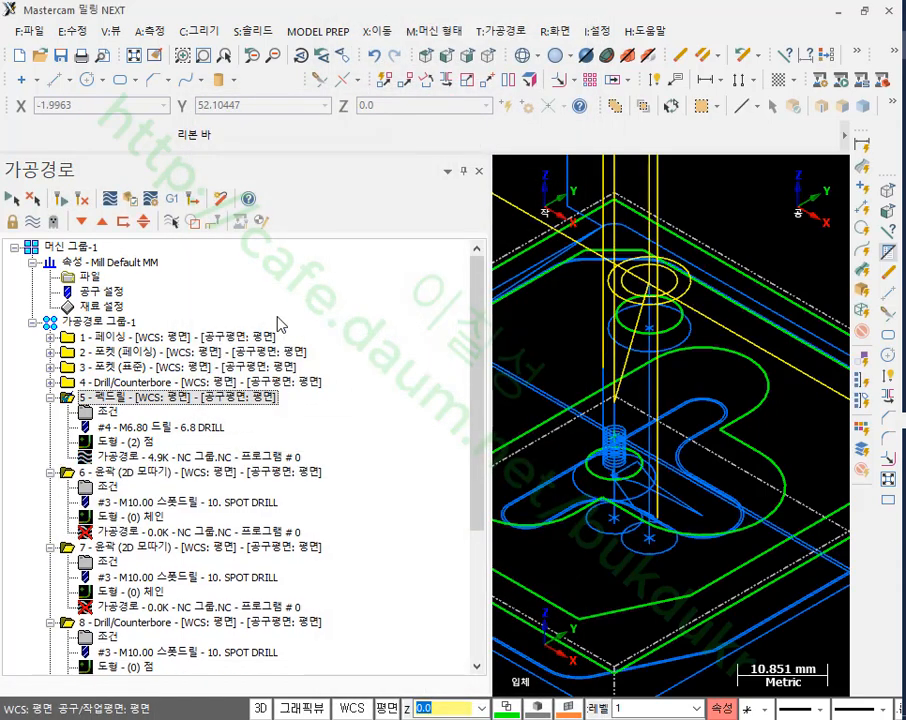
- Show only the selected operation's toolpath in the front view and backplot the peck drilling through both holes, checking each depth
click(185, 224)
right_click(722, 208)
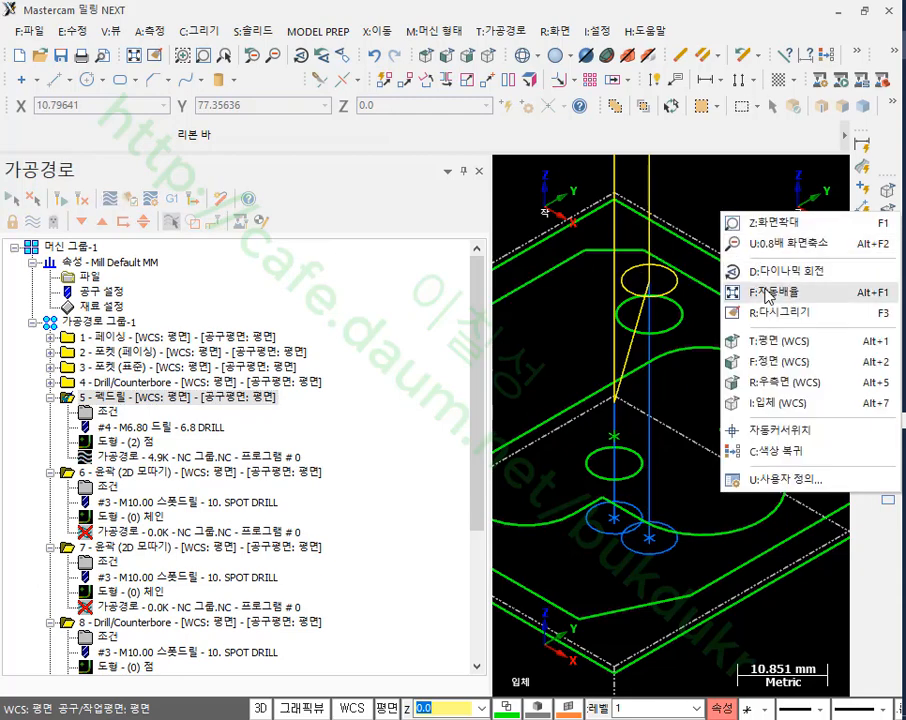
click(775, 362)
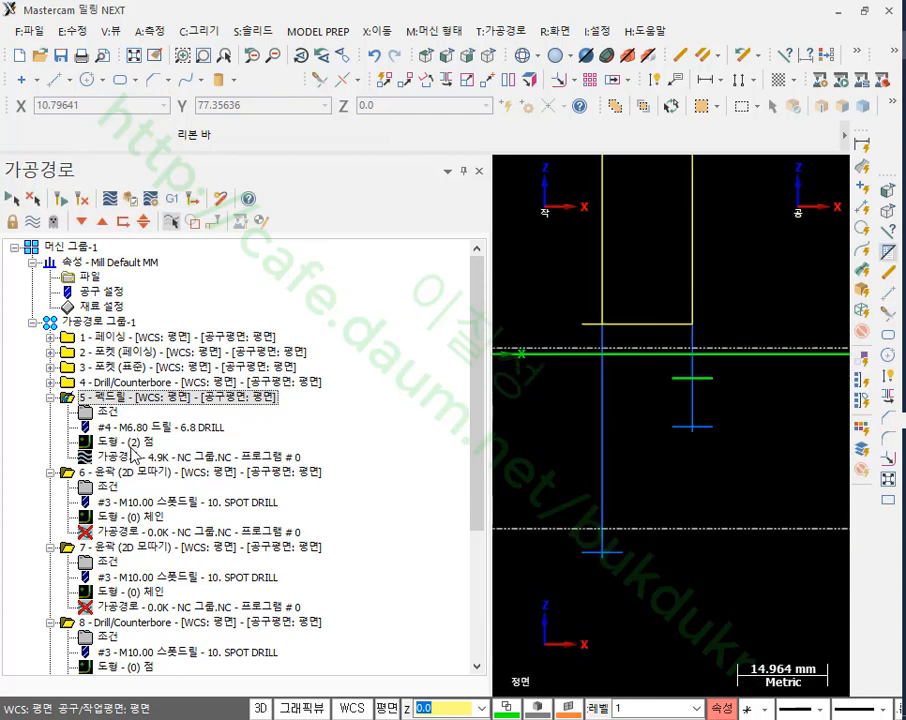
click(126, 456)
click(721, 176)
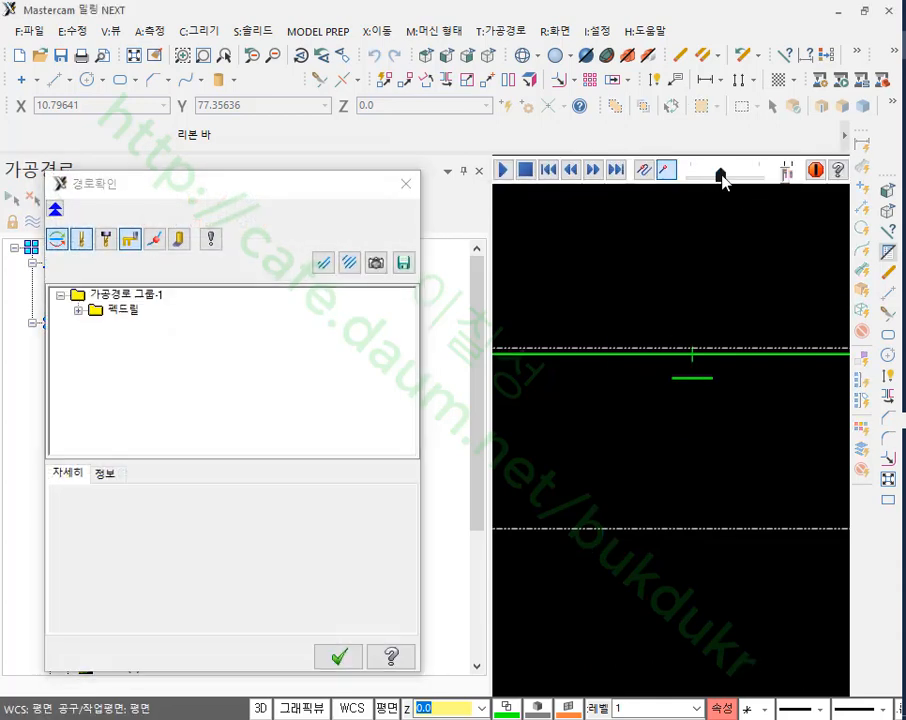
key(s)
key(s)
key(s)
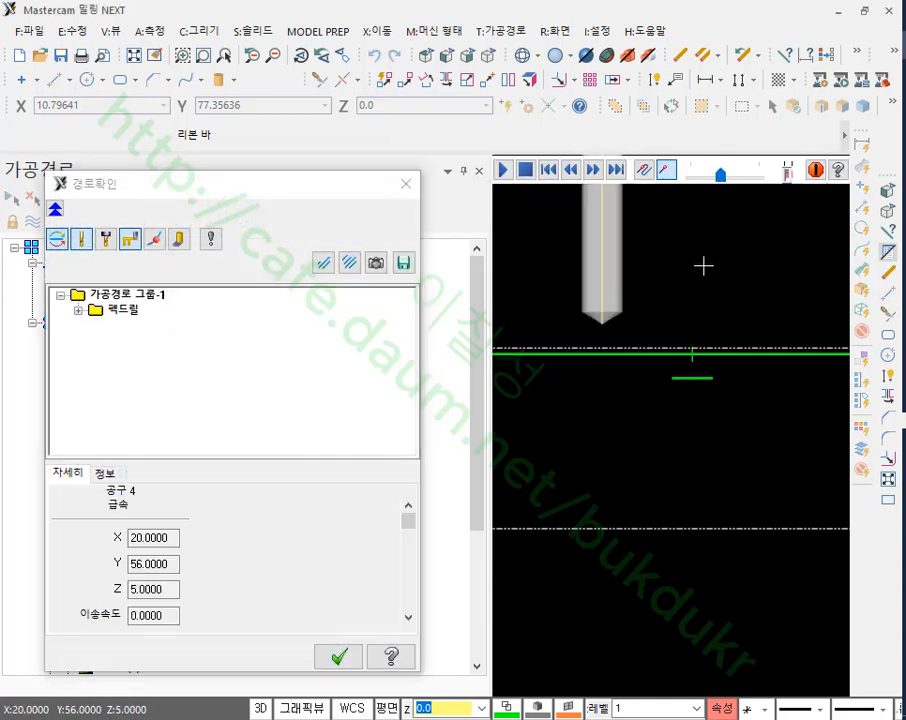
key(s)
key(s)
key(s)
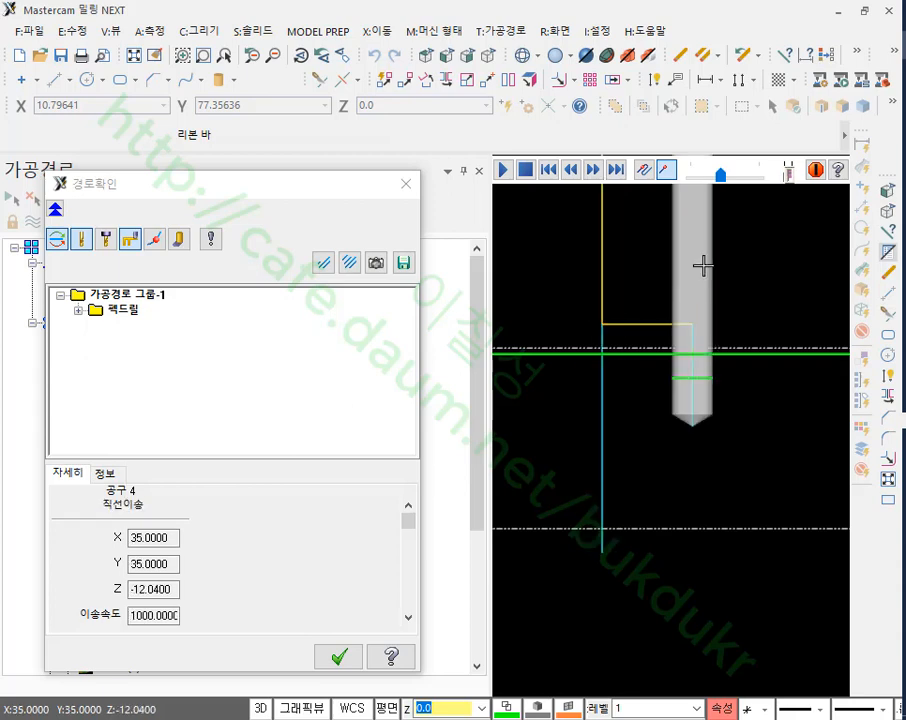
click(406, 184)
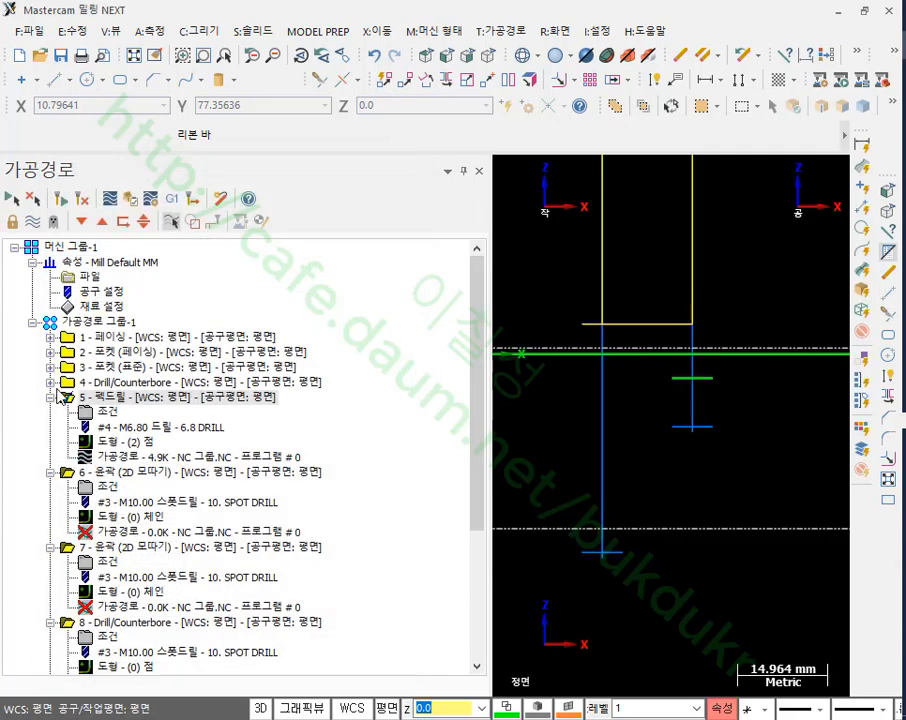
- Collapse operation 5, select operation 6, the 2D chamfer contour, and return the model to the isometric view
click(49, 397)
click(113, 413)
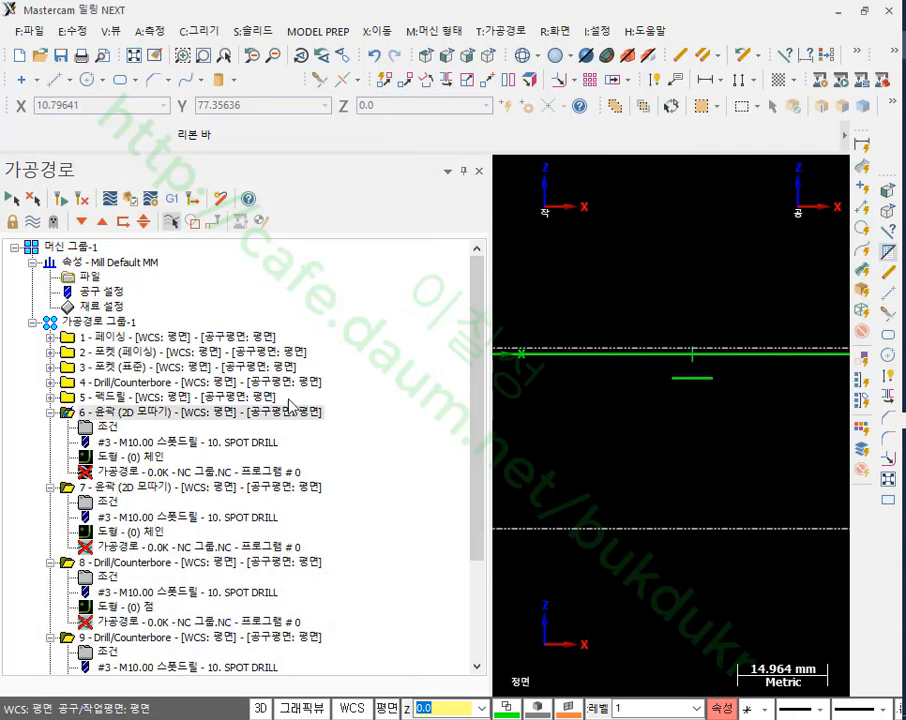
right_click(679, 220)
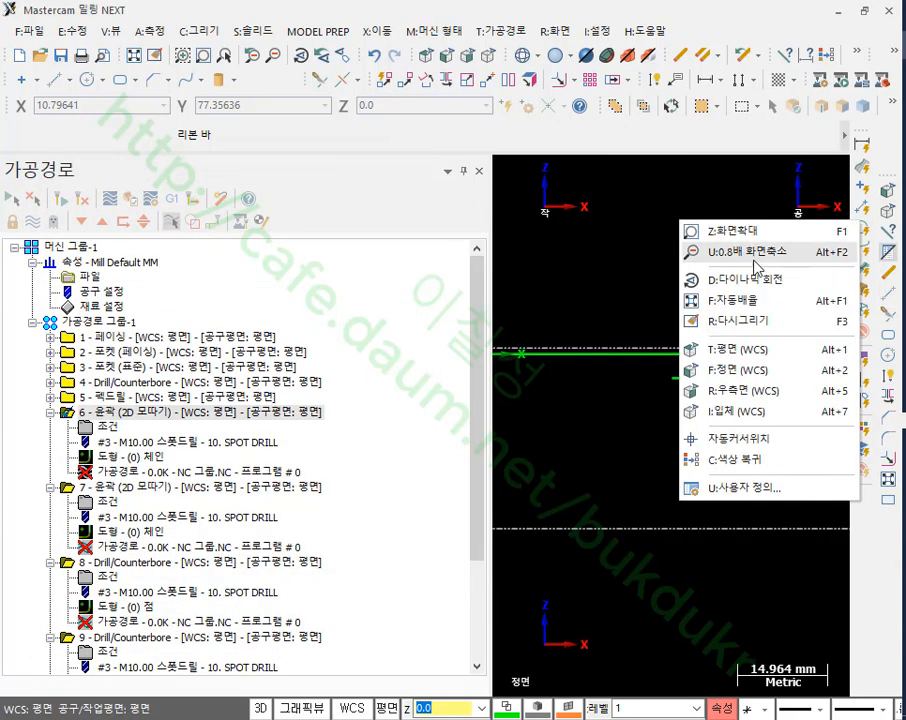
click(750, 411)
scroll(728, 350, down, 2)
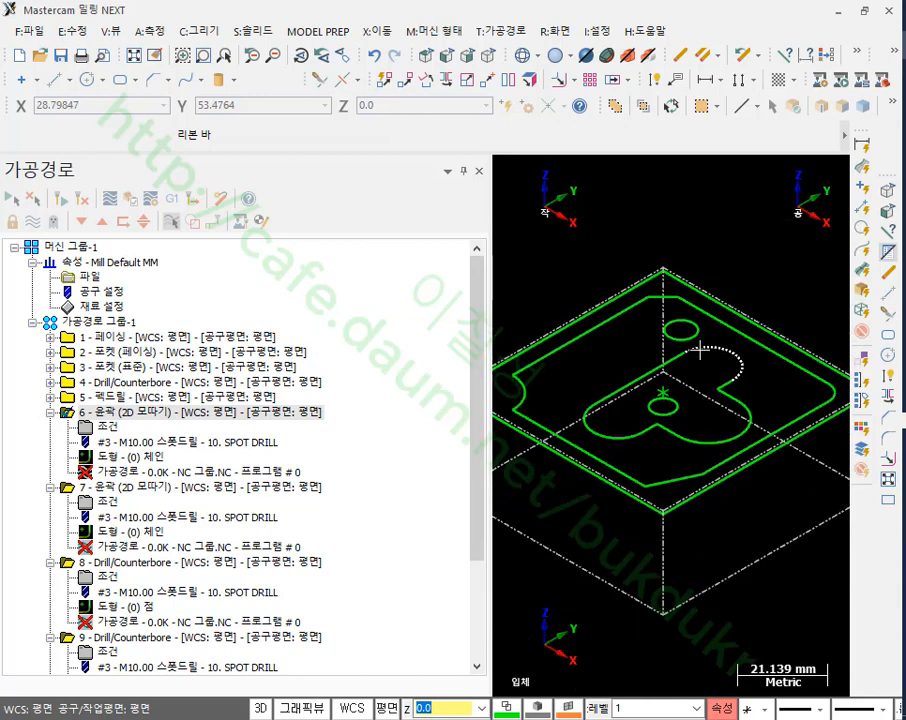
- Add the outer island profile and the three-lobed pocket profile as chains for operation 6 and regenerate its toolpath
click(140, 459)
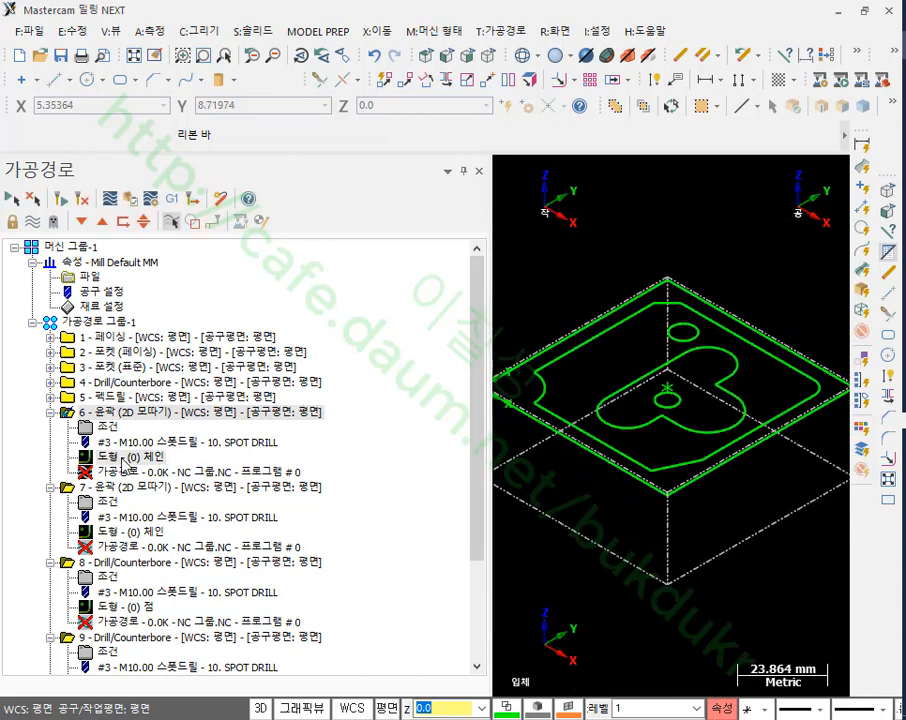
right_click(171, 307)
click(248, 364)
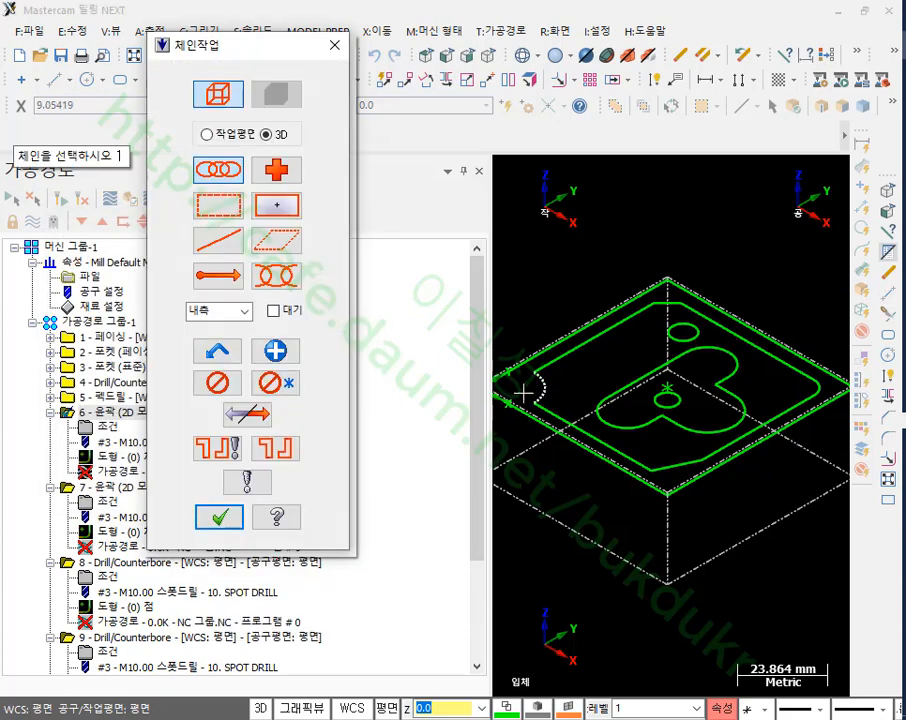
click(520, 378)
click(650, 360)
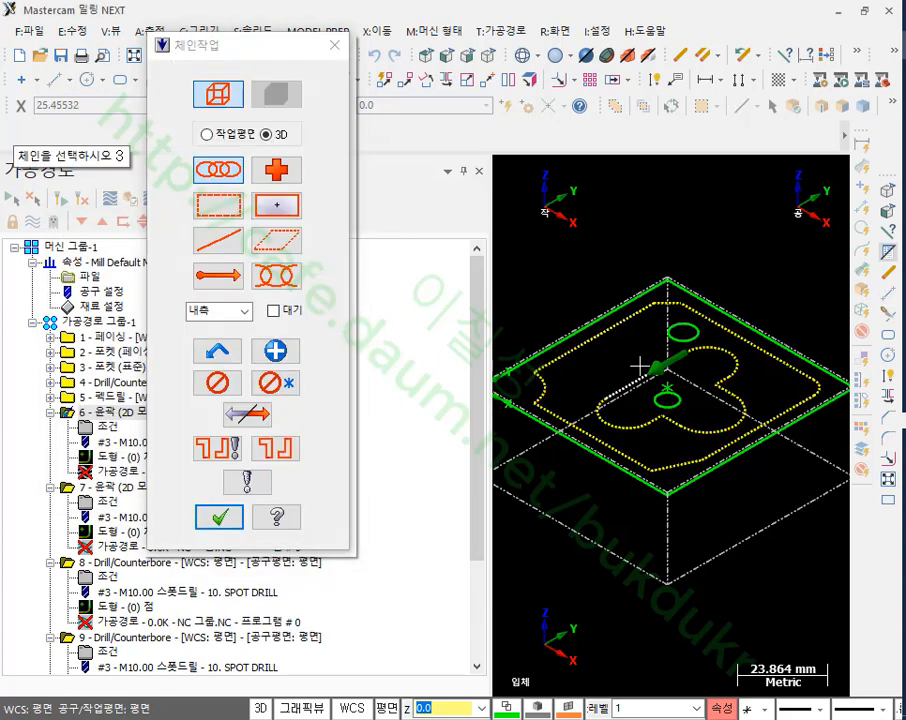
click(219, 515)
click(280, 493)
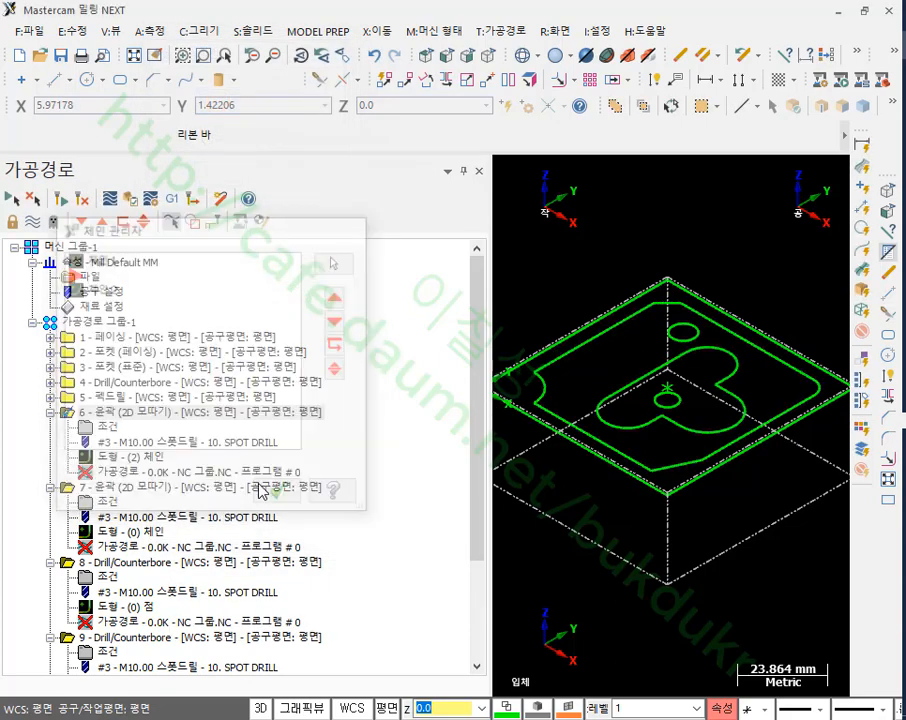
click(64, 199)
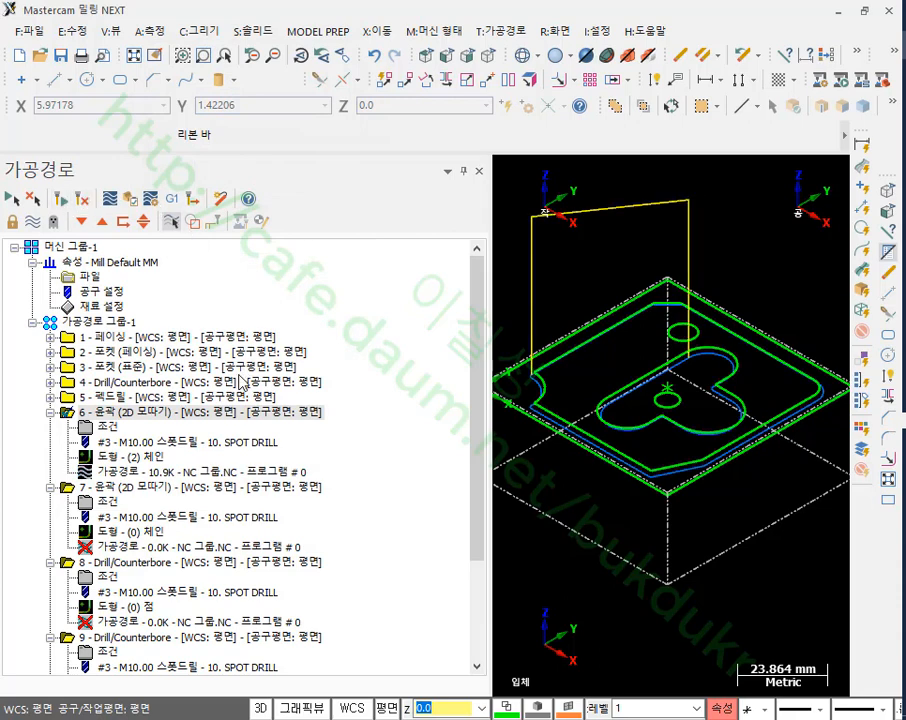
- Collapse operation 6 in the toolpath tree and select operation 7, the second 2D chamfer contour
click(50, 412)
click(140, 427)
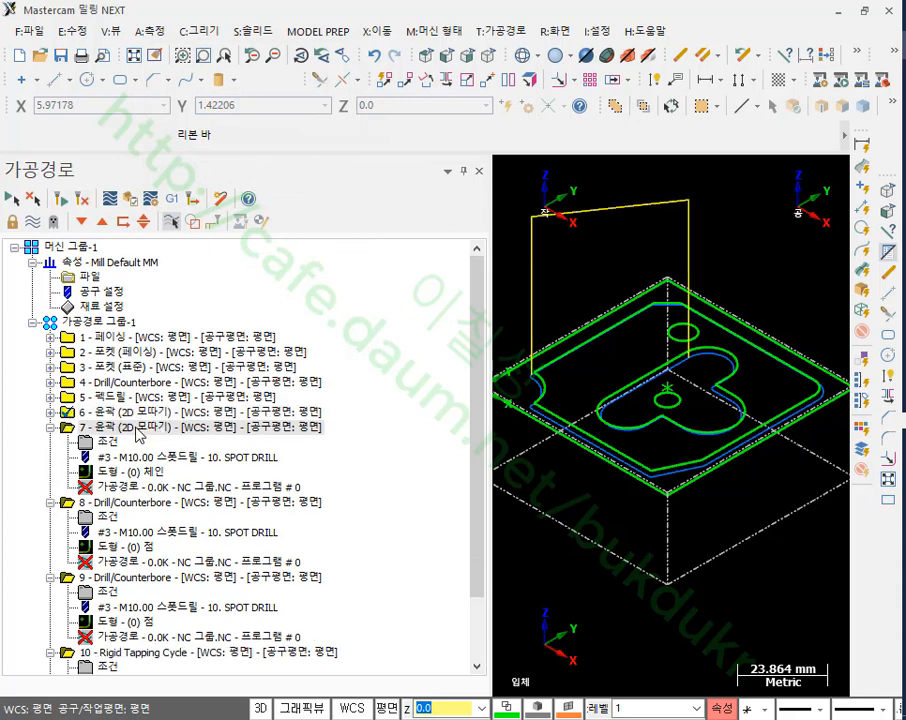
- Add the outer square edge of the part as the chain for operation 7 and regenerate its toolpath
click(152, 472)
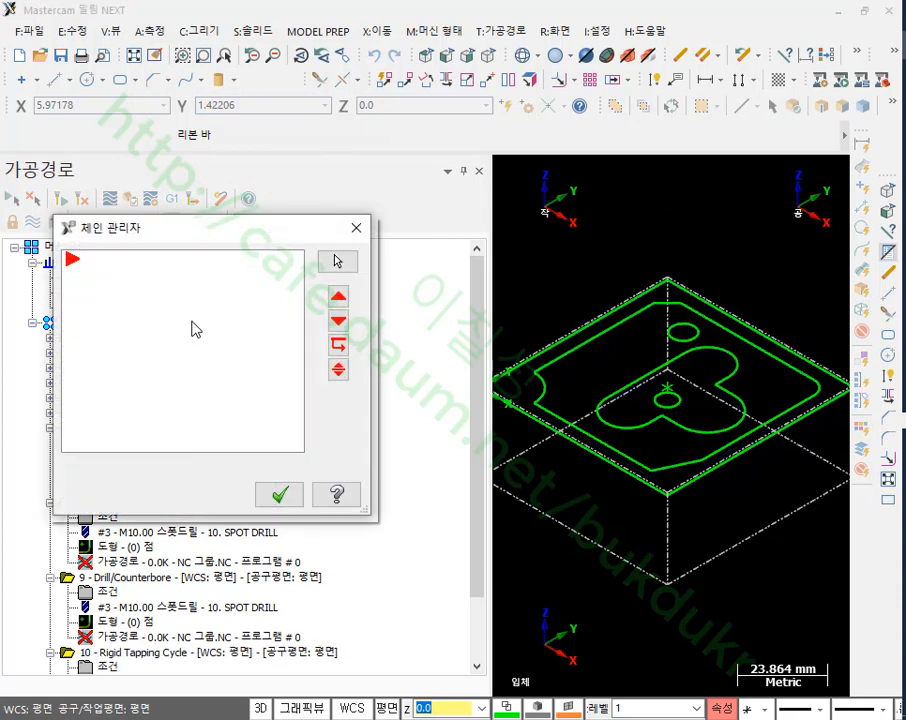
right_click(252, 325)
click(270, 383)
click(503, 378)
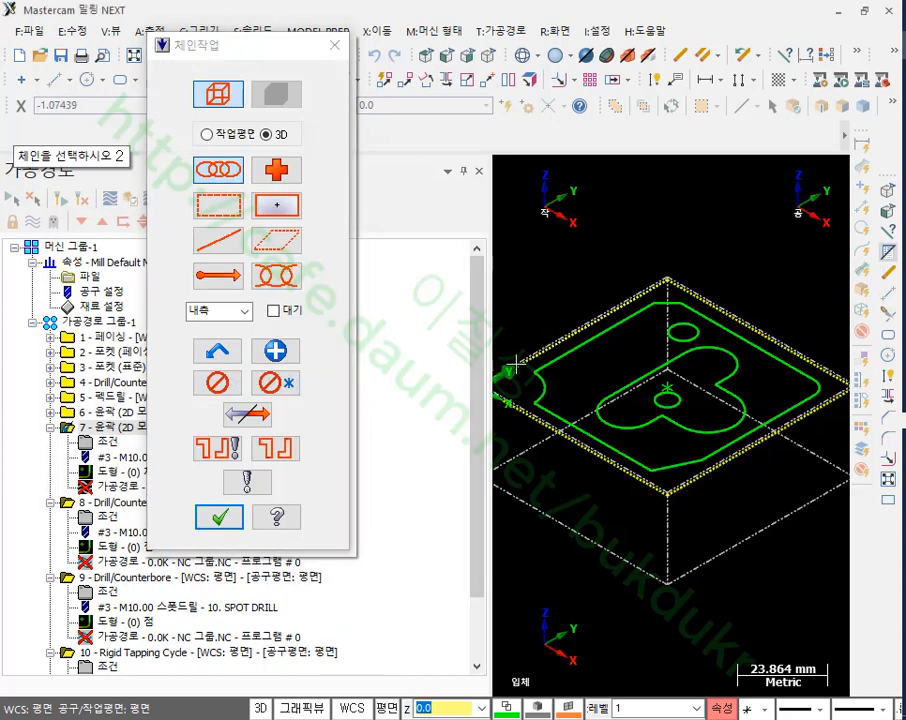
click(204, 508)
click(283, 492)
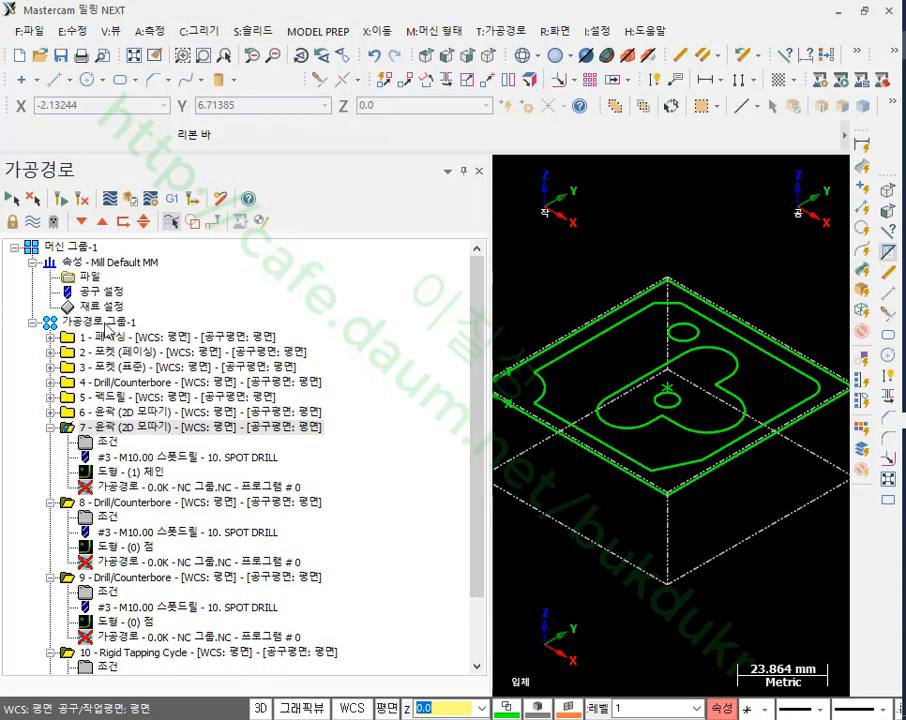
click(68, 202)
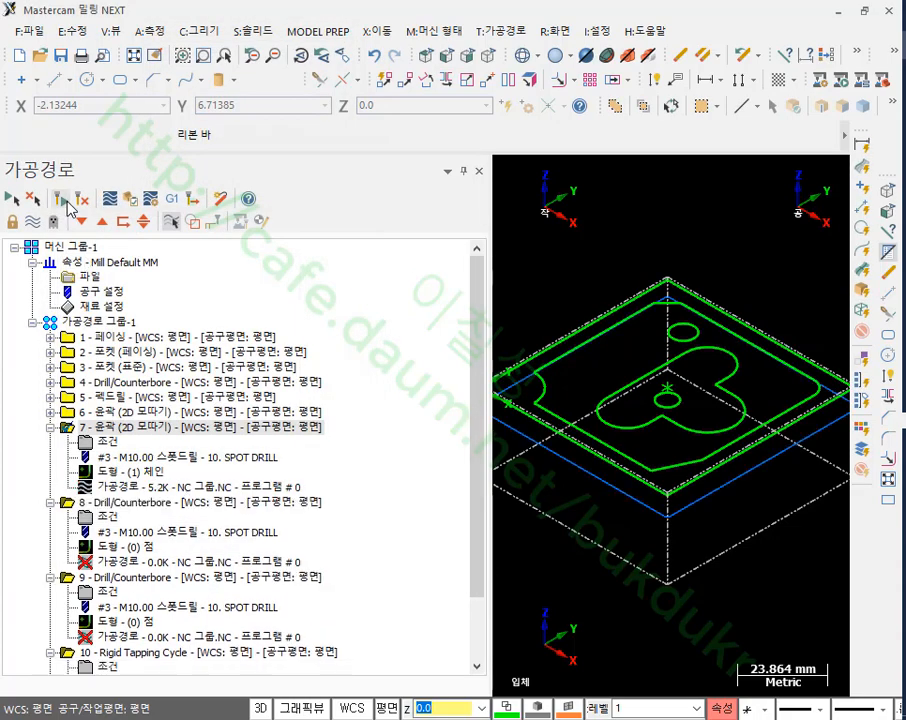
- Collapse operation 7, add the centre of the hole inside the pocket as operation 8's drill point, and regenerate its toolpath
click(50, 427)
click(144, 443)
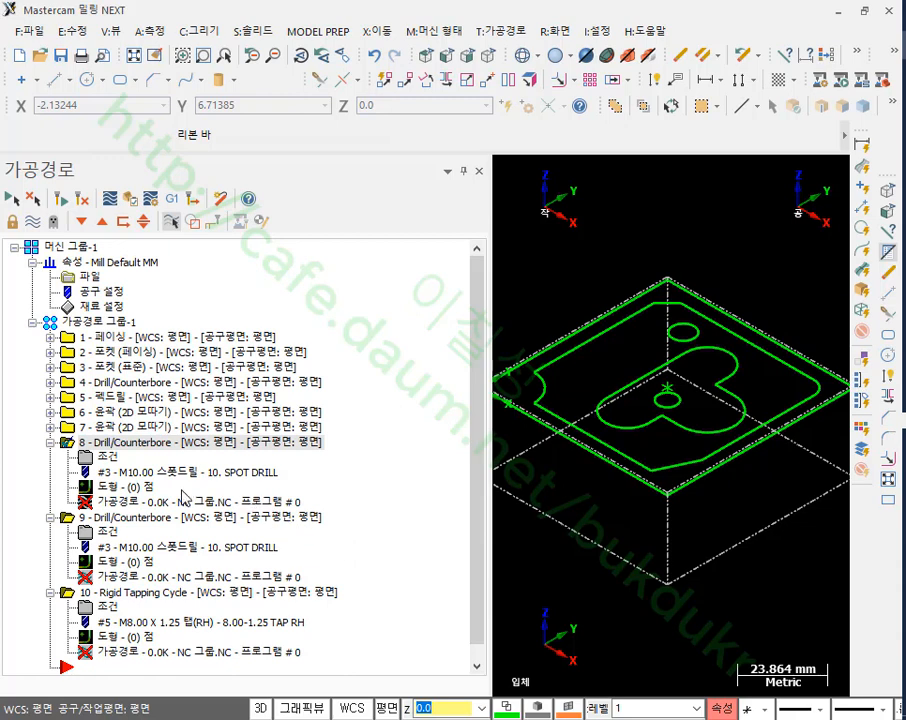
click(107, 491)
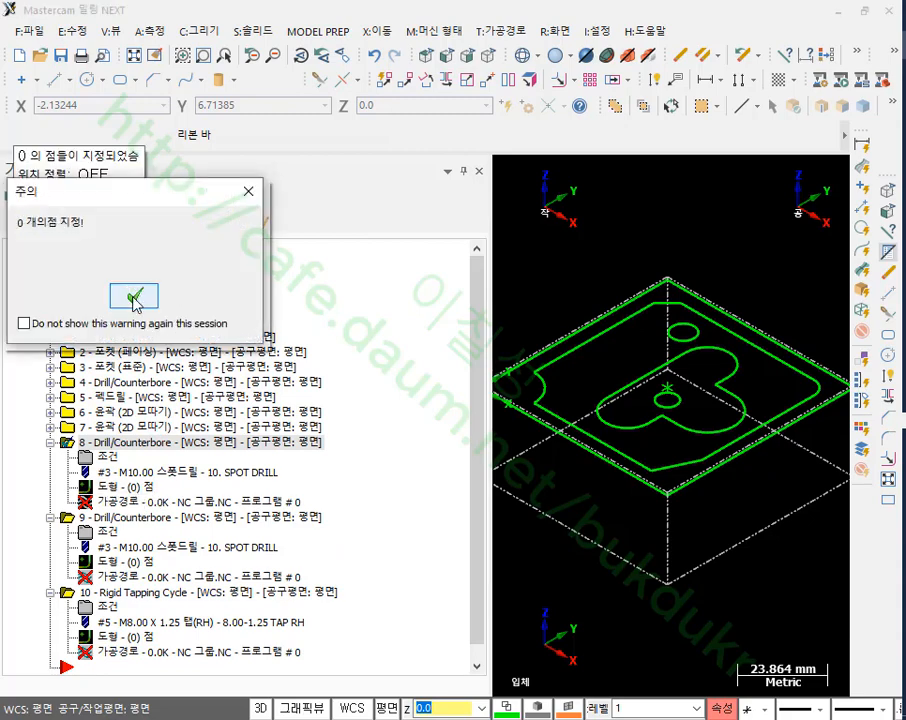
click(97, 212)
right_click(277, 208)
click(330, 218)
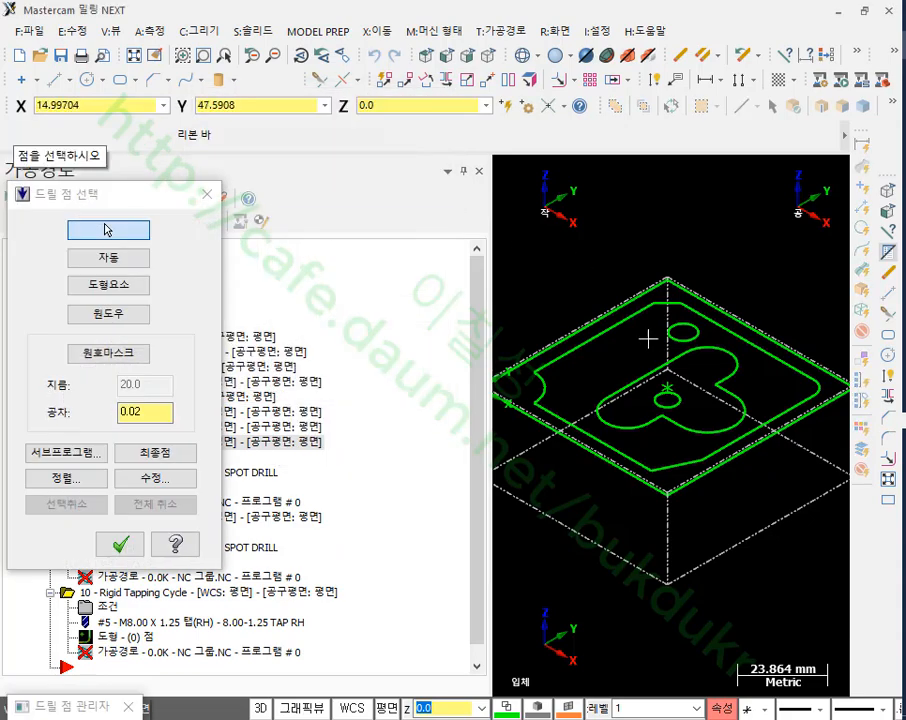
scroll(686, 372, up, 5)
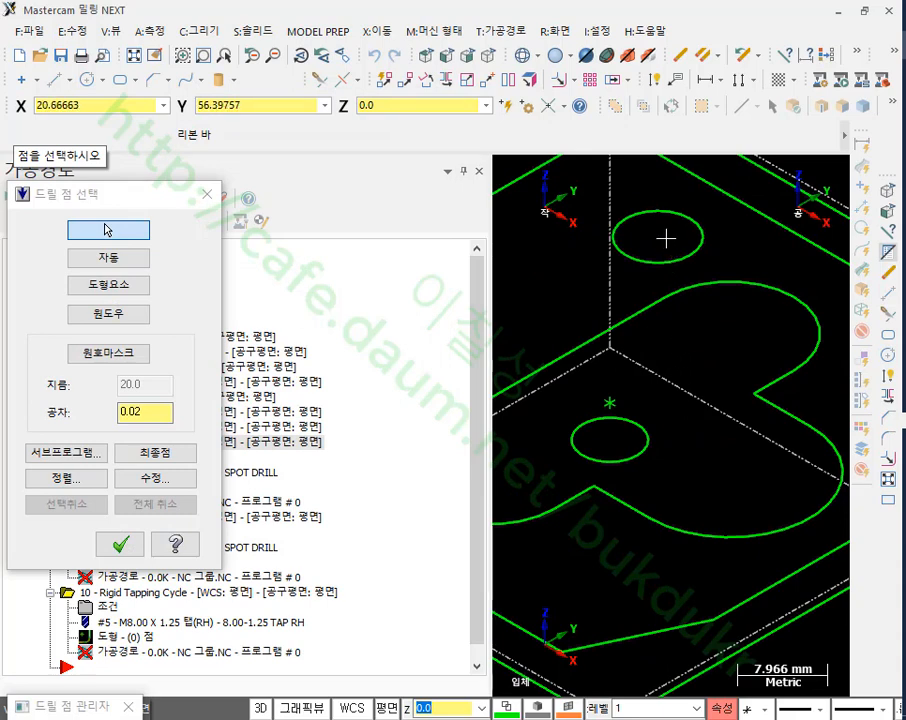
click(614, 447)
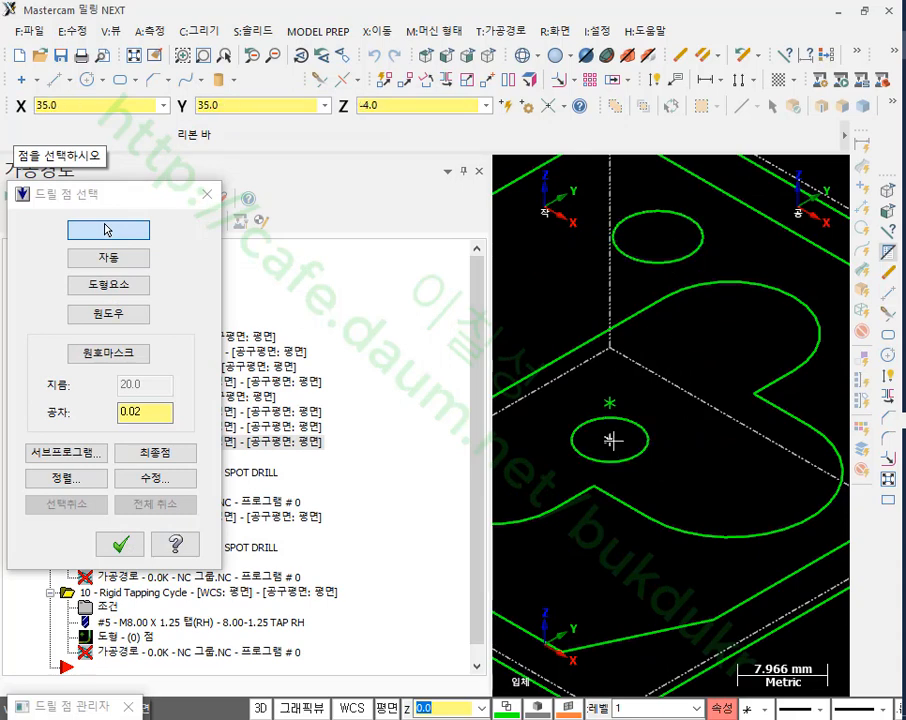
click(124, 545)
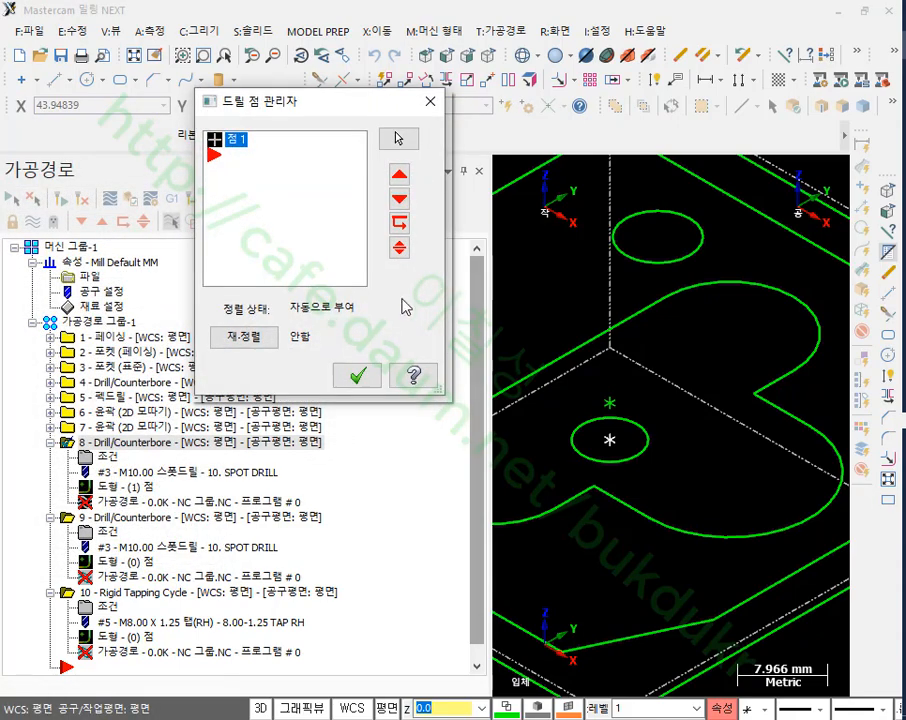
click(354, 376)
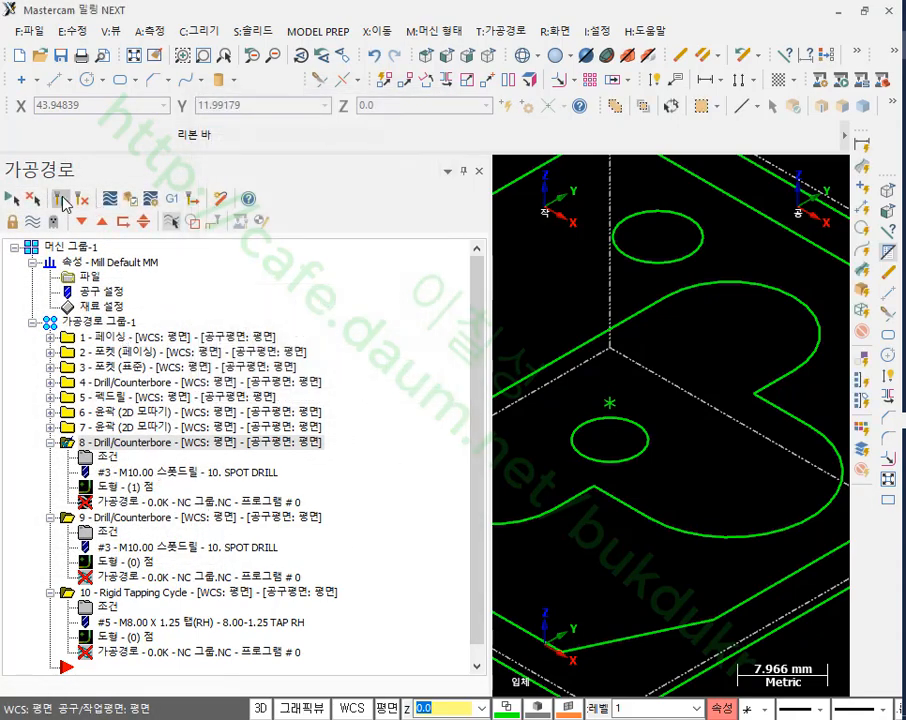
click(62, 198)
- Set the incremental drilling depth of operation 8 to -3.7 in its linking parameters and regenerate the toolpath
click(124, 458)
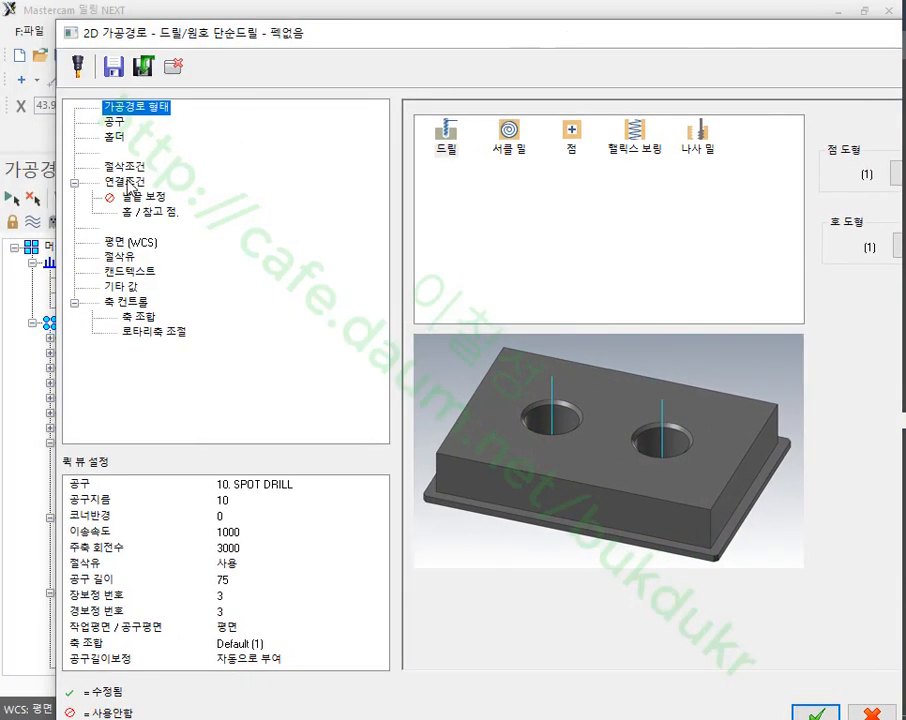
click(126, 183)
click(734, 457)
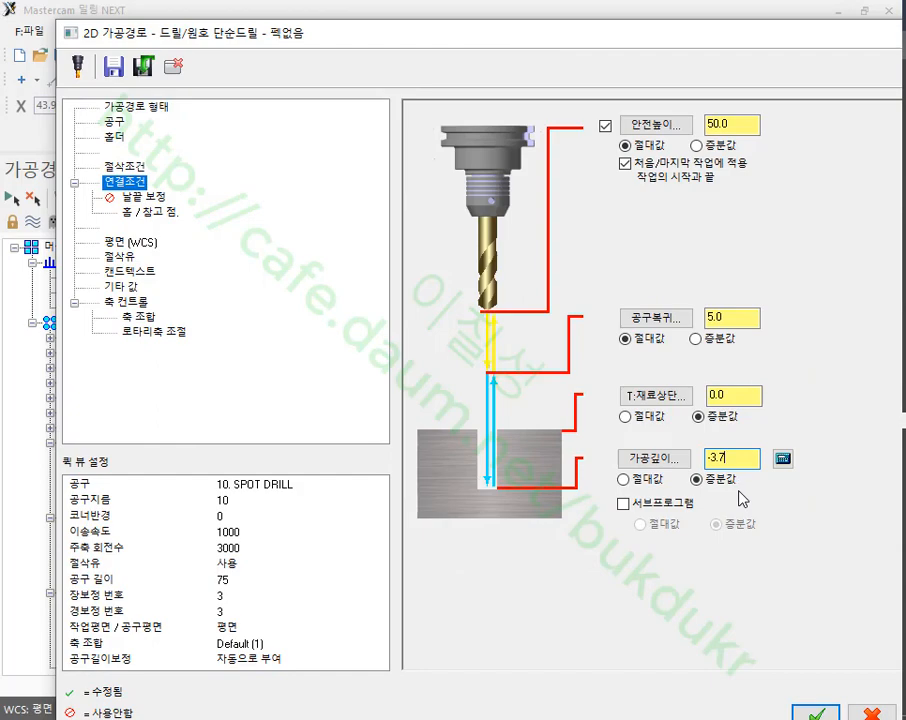
click(816, 712)
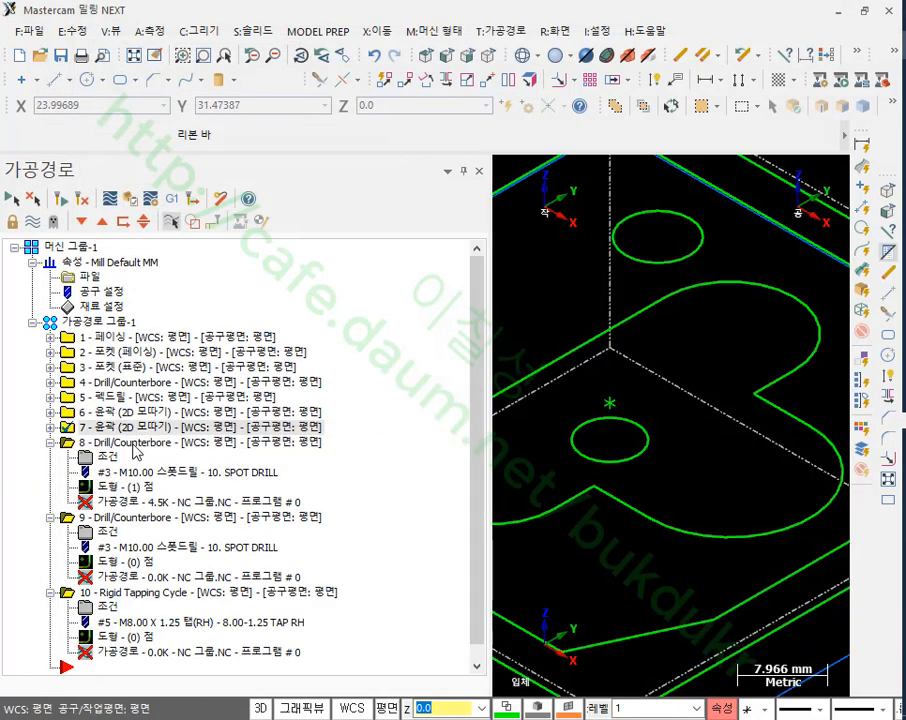
click(64, 200)
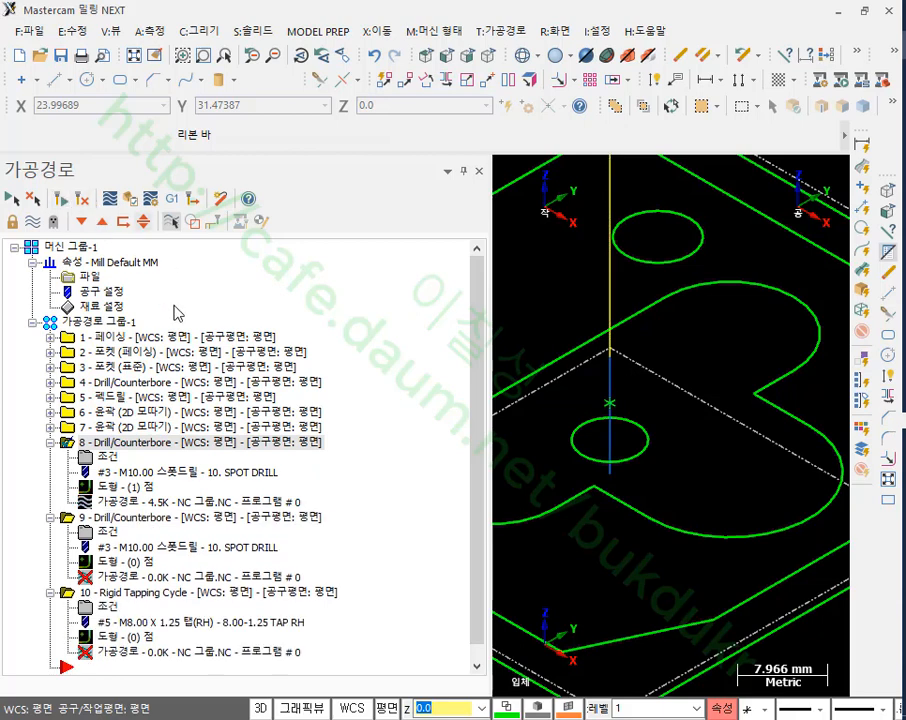
- Collapse operation 8, select operation 9, and add the centre of the hole outside the pocket as its drill point
click(50, 442)
click(130, 458)
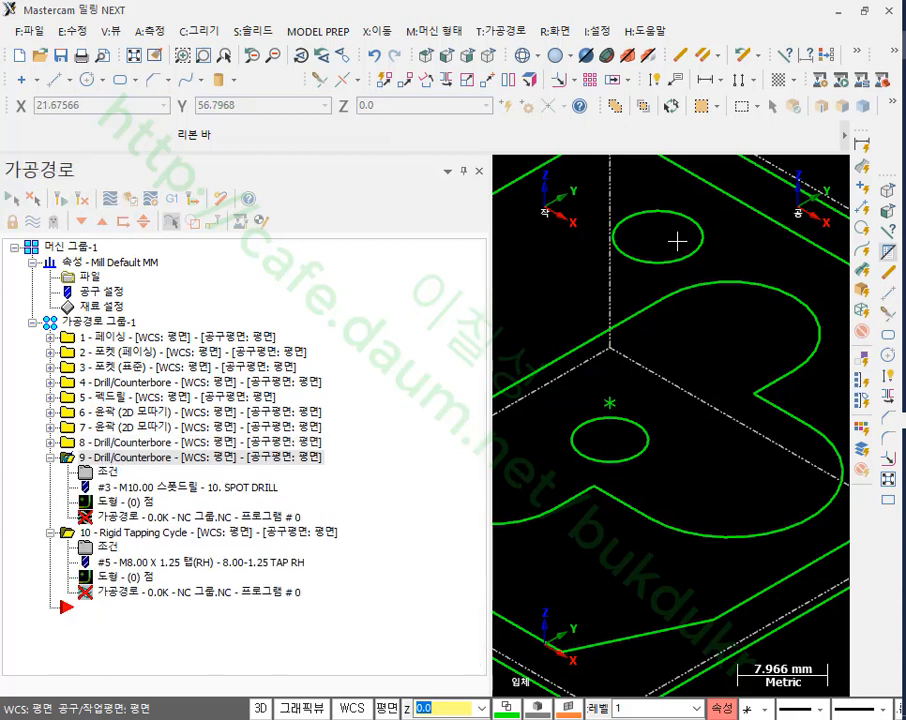
key(Delete)
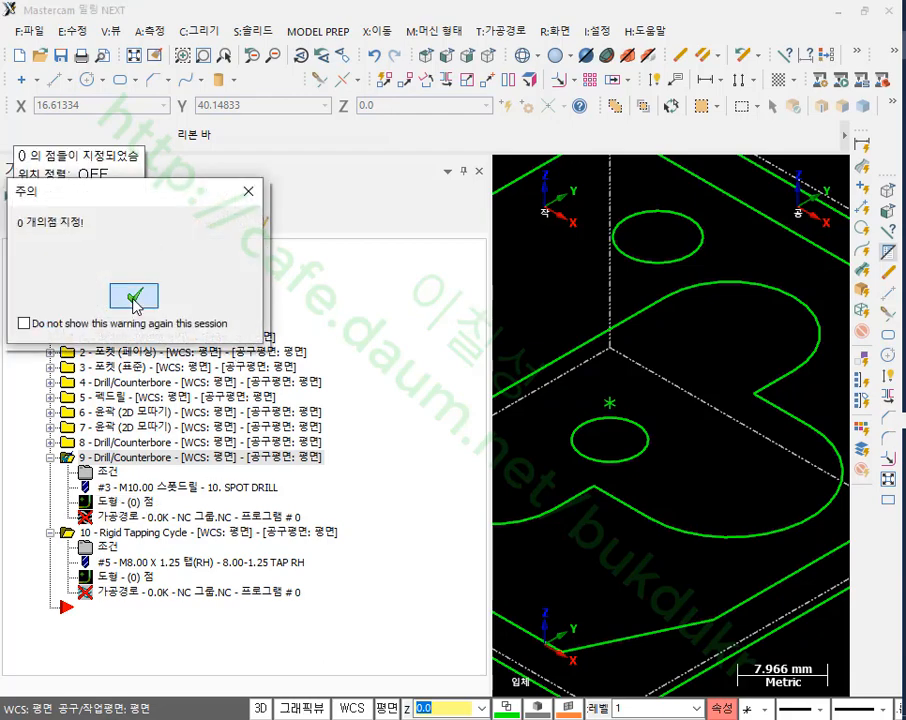
click(133, 296)
right_click(306, 188)
click(360, 197)
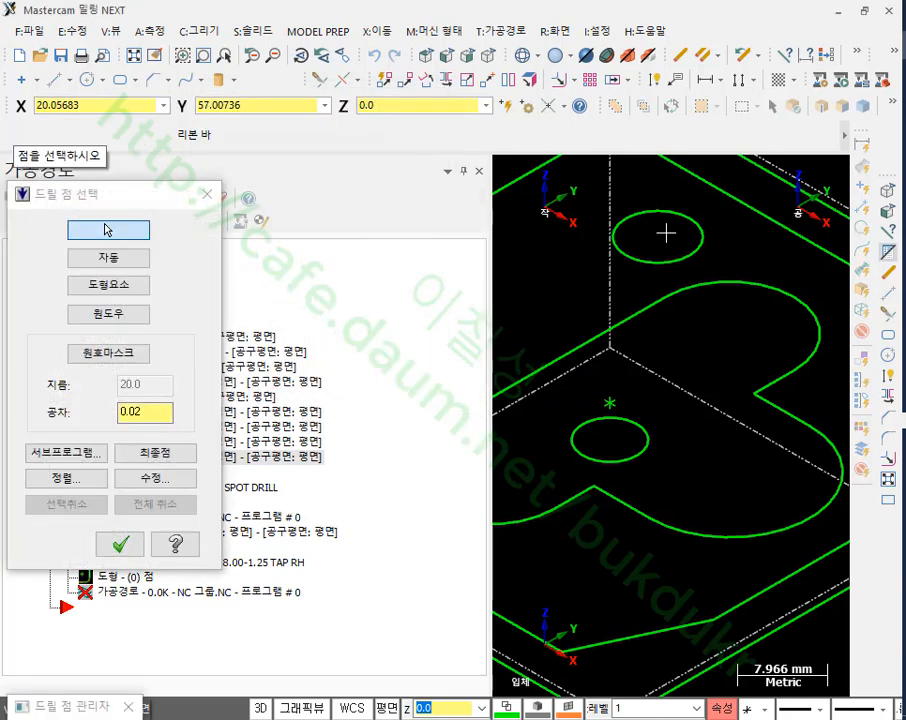
click(652, 240)
click(120, 544)
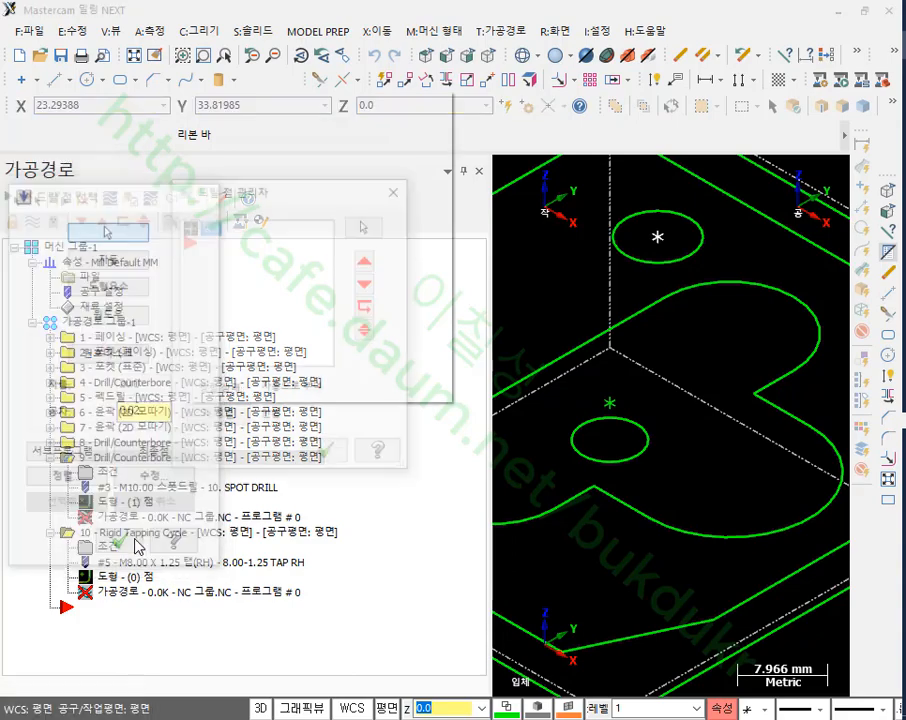
click(351, 381)
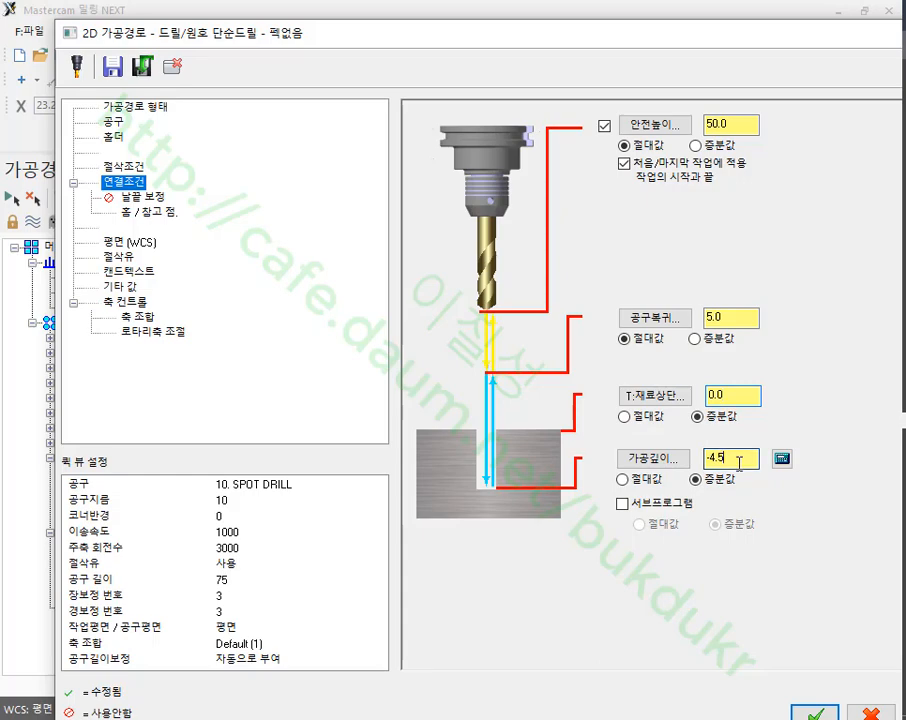
- Set operation 9's incremental drilling depth to -4.5 and regenerate its toolpath
click(814, 712)
click(62, 201)
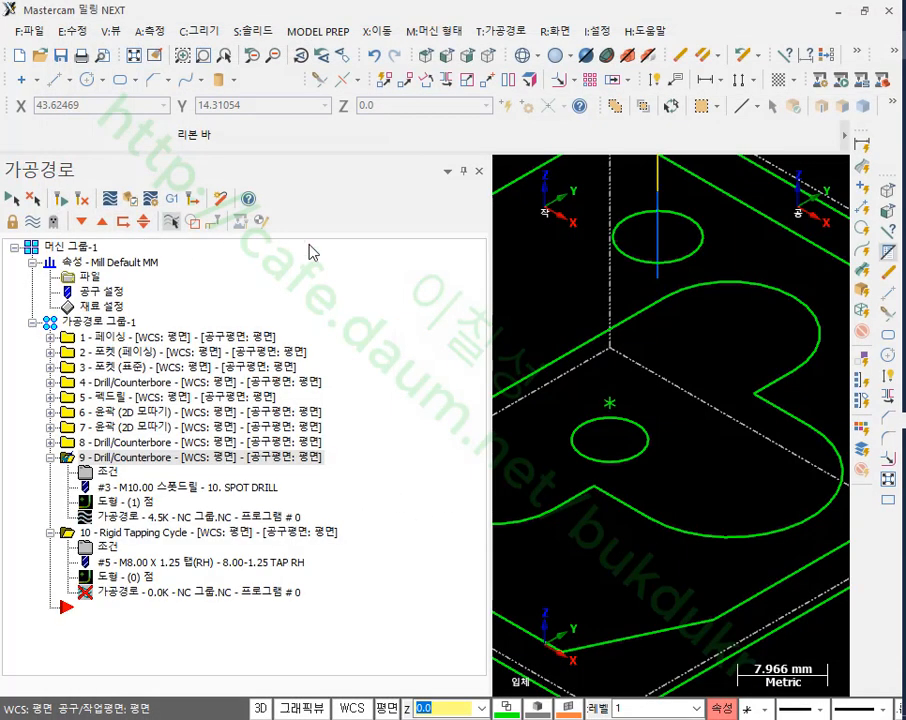
- Select operation 10, the rigid tapping cycle, add the centre of the hole outside the pocket as its point, and regenerate the toolpath
click(183, 474)
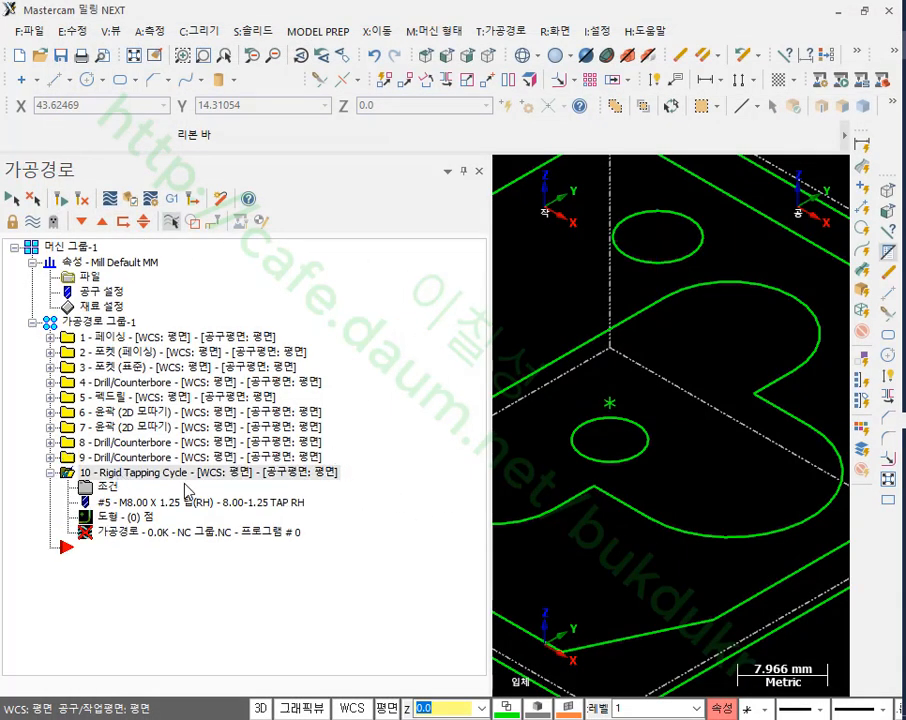
click(115, 520)
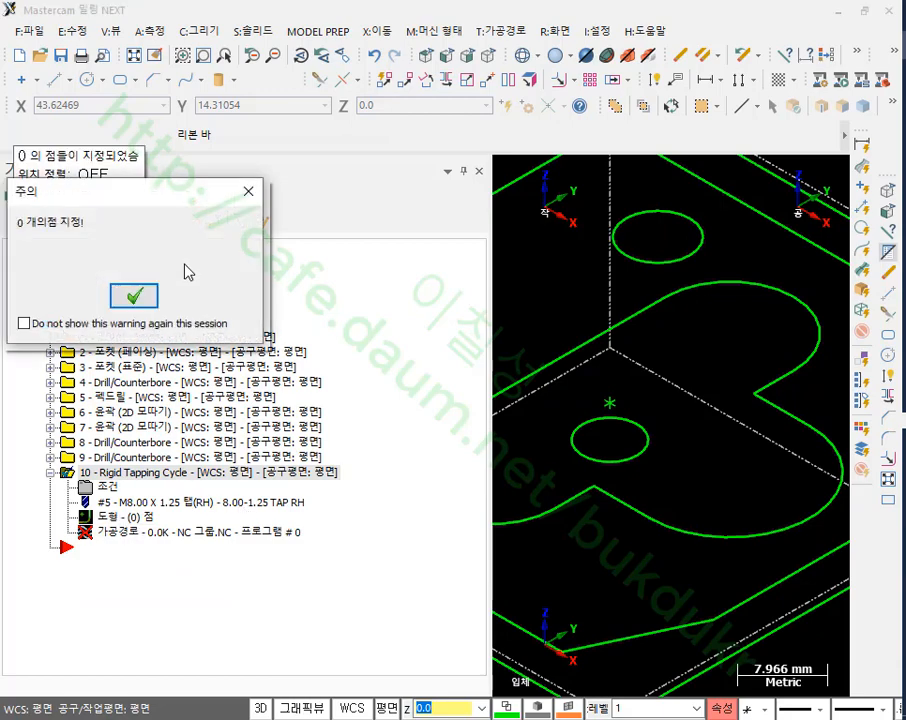
click(126, 292)
right_click(322, 157)
click(359, 165)
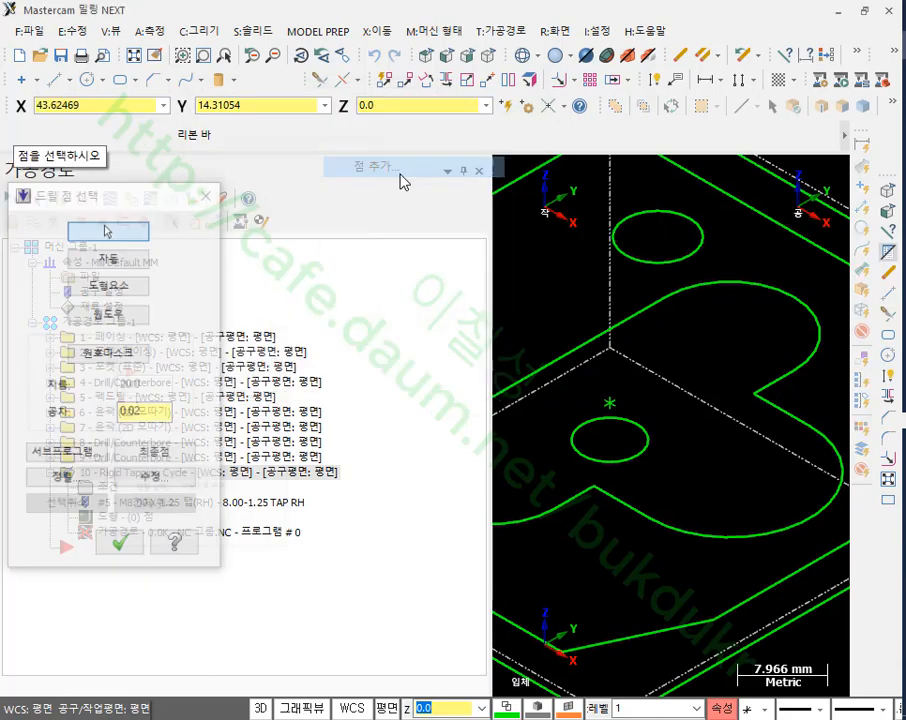
click(659, 240)
click(138, 547)
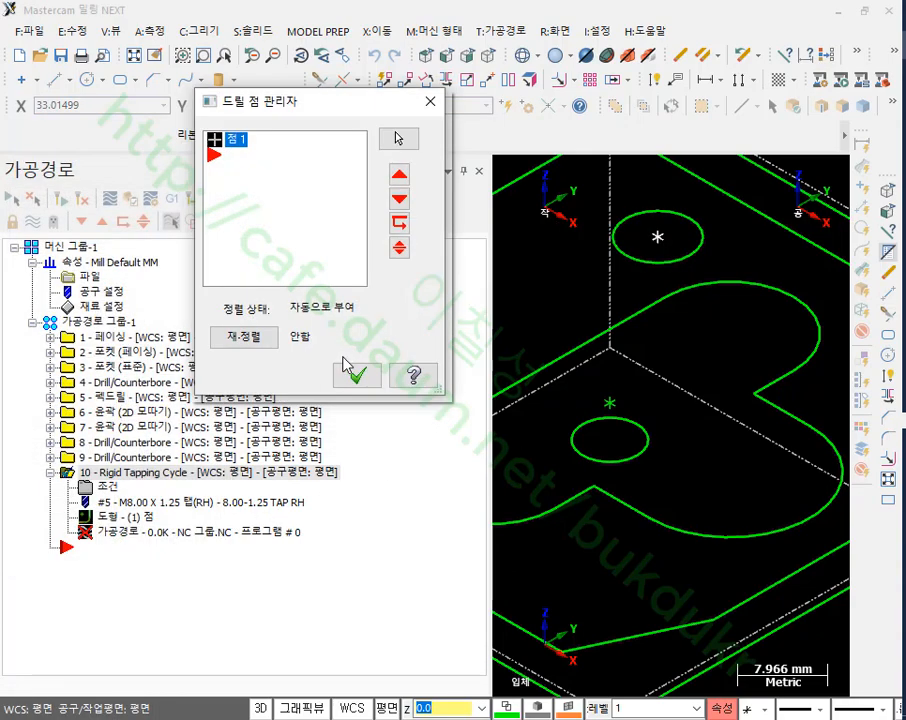
click(346, 366)
click(60, 205)
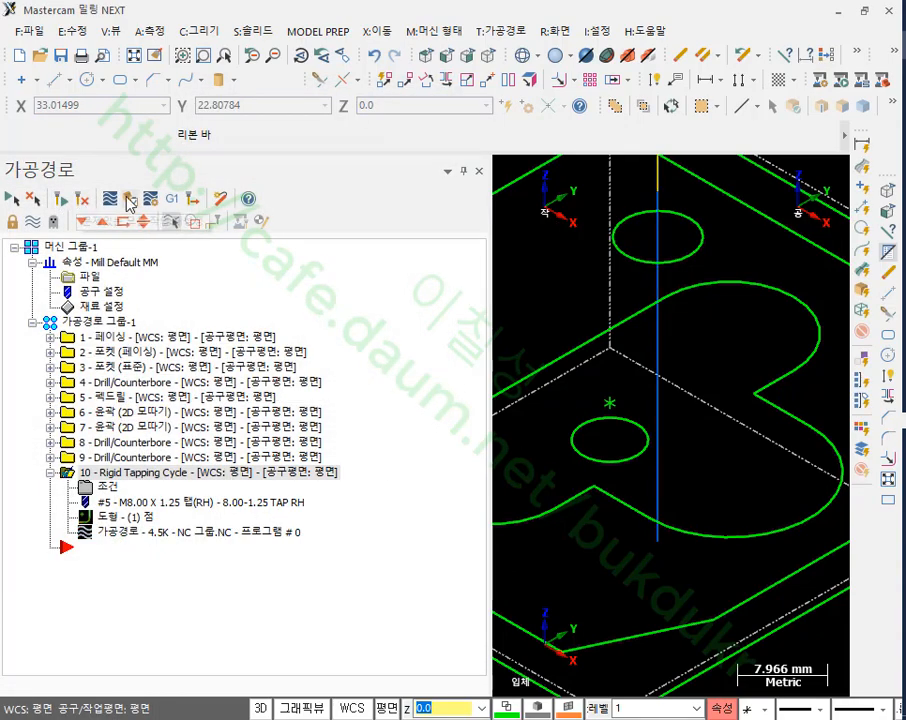
- Verify all ten operations in the simulator and examine the chamfers on the two holes, the pocket and the island edges
click(133, 198)
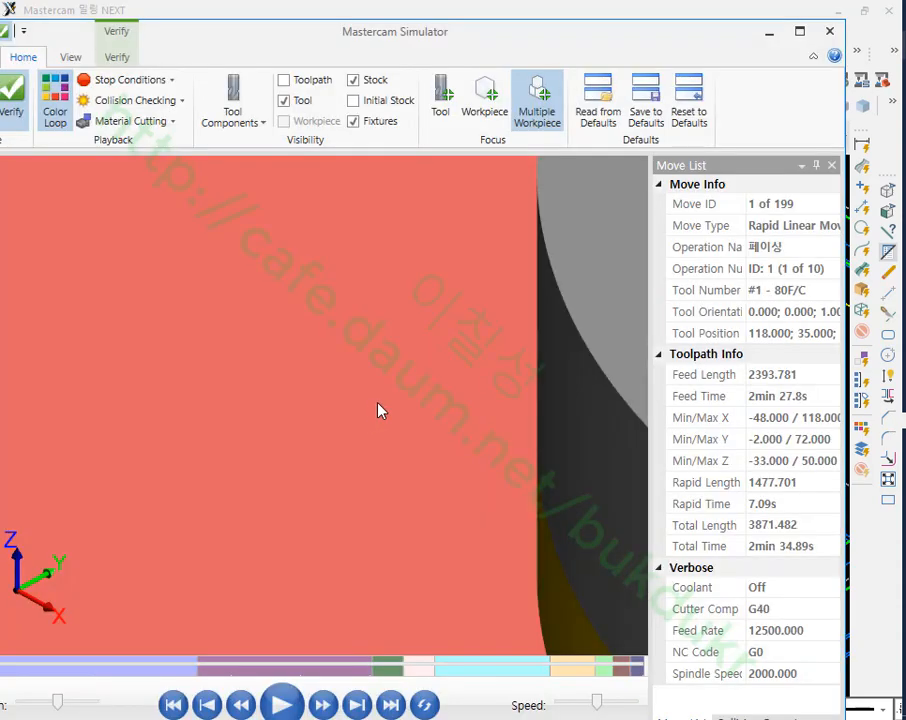
click(417, 674)
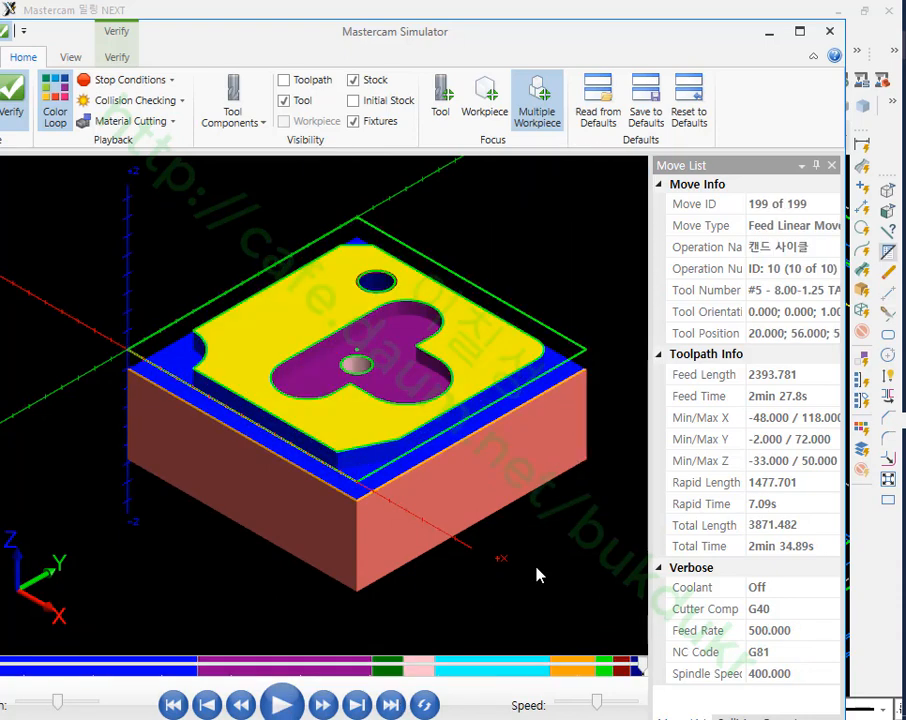
scroll(435, 400, up, 2)
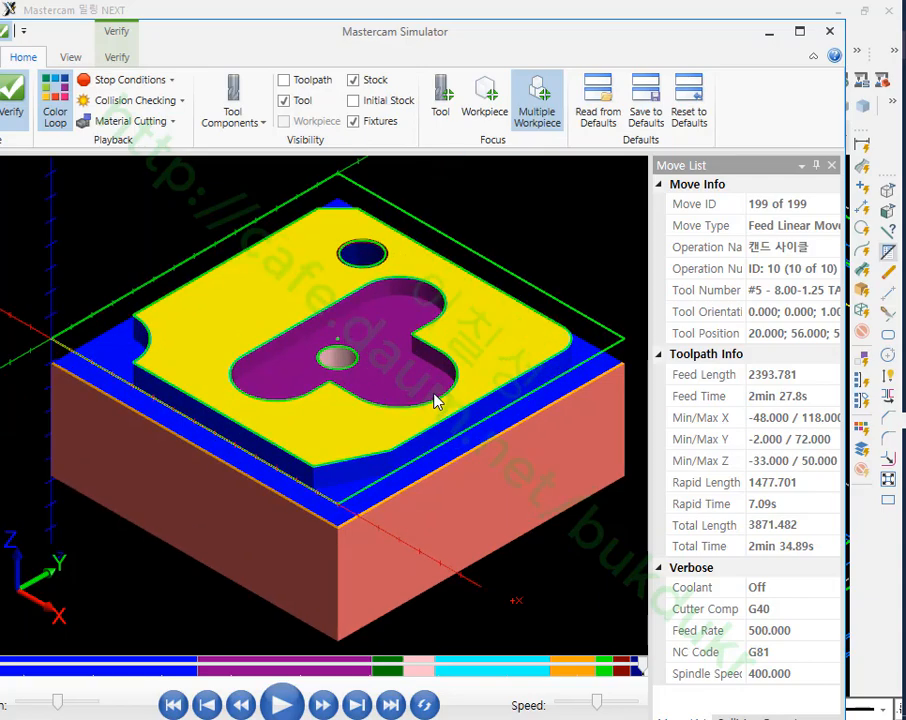
middle_drag(351, 364, 388, 337)
scroll(378, 365, up, 5)
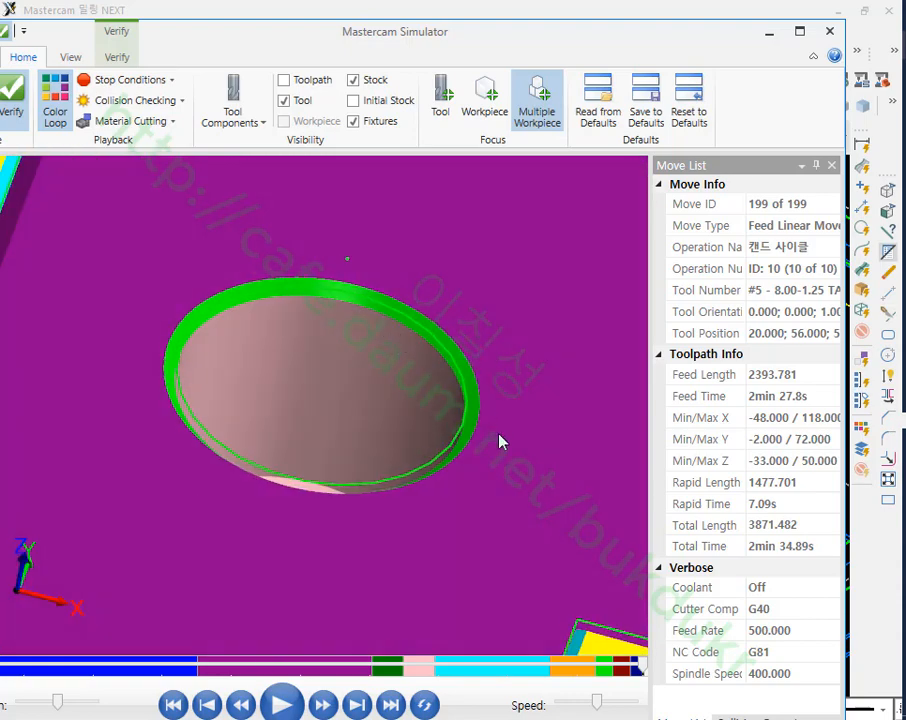
scroll(500, 440, down, 5)
middle_drag(433, 373, 420, 349)
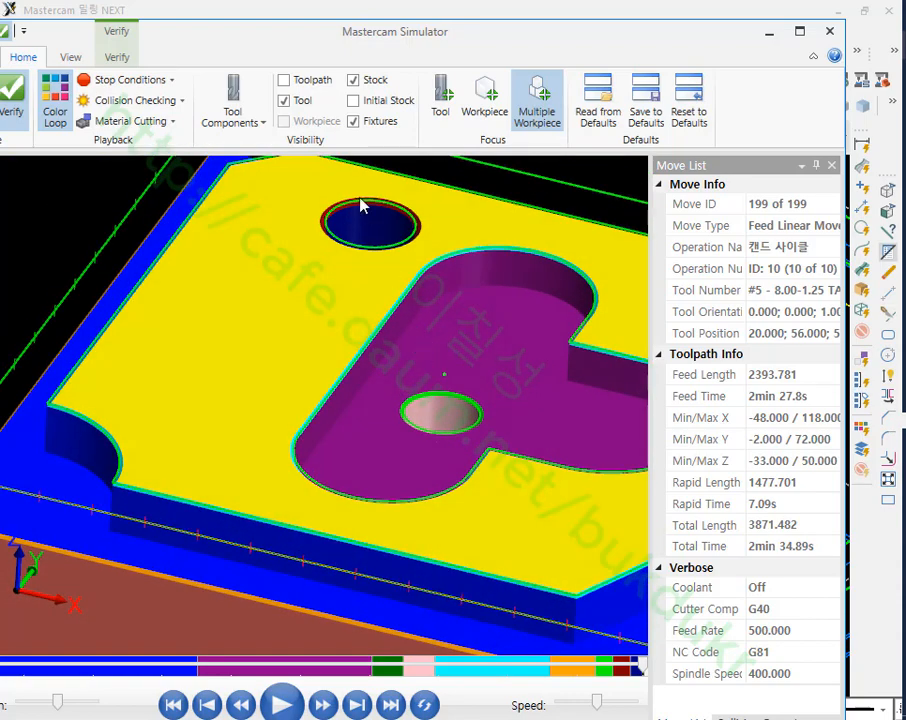
scroll(362, 205, up, 2)
scroll(297, 299, down, 6)
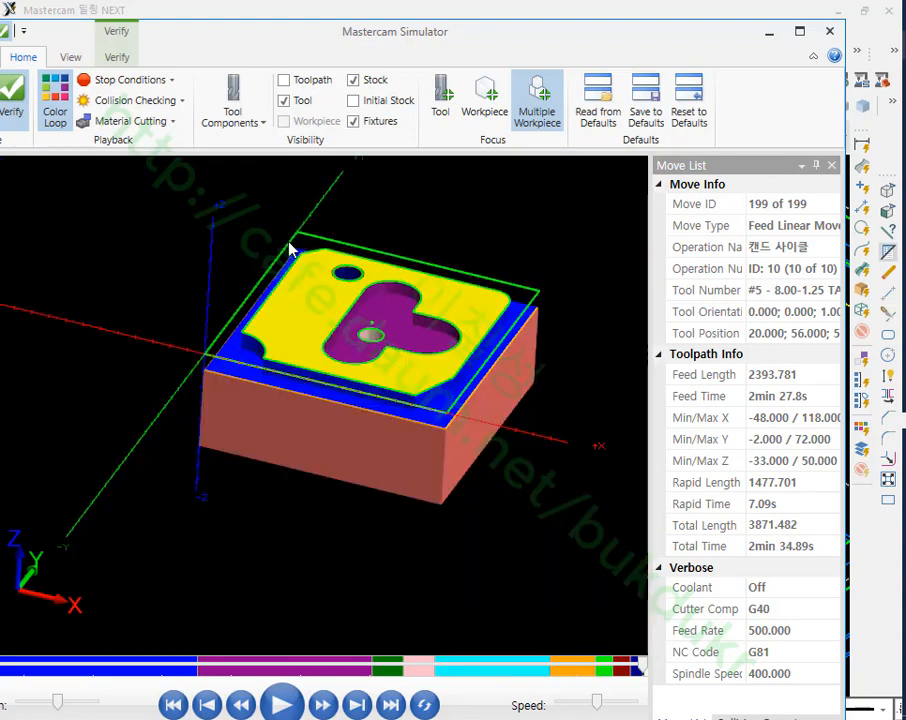
scroll(398, 293, up, 4)
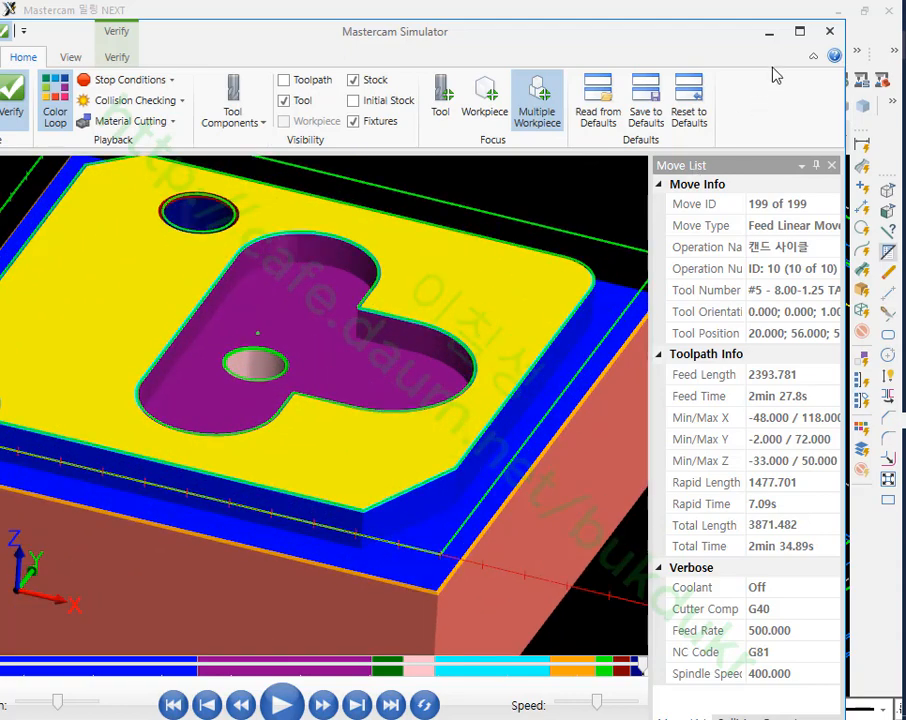
click(829, 31)
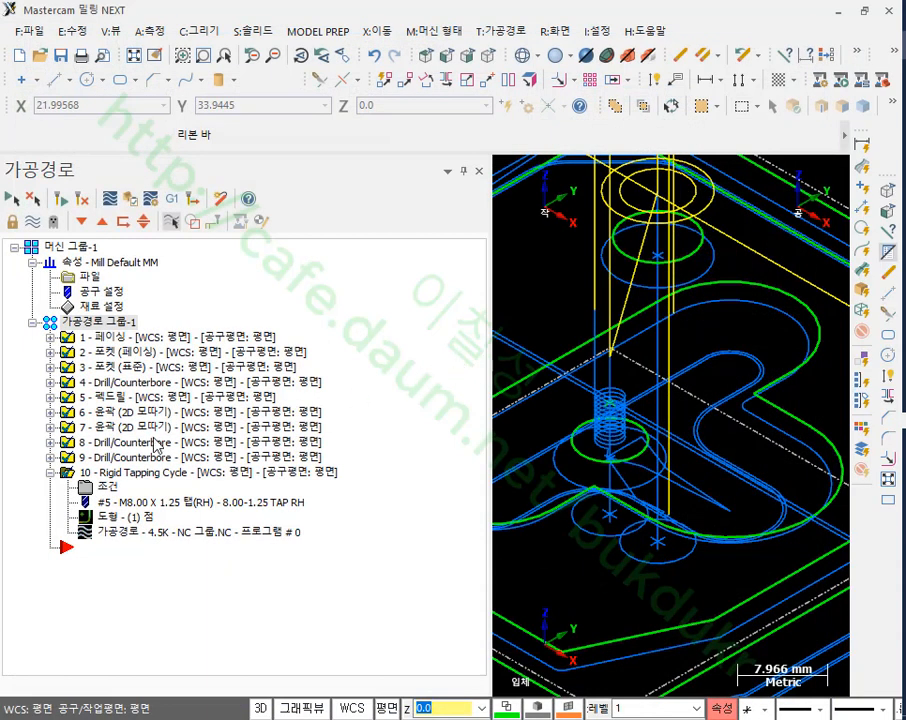
- Collapse operation 10 and narrow the toolpath manager to enlarge the graphics area around the complete part
click(49, 472)
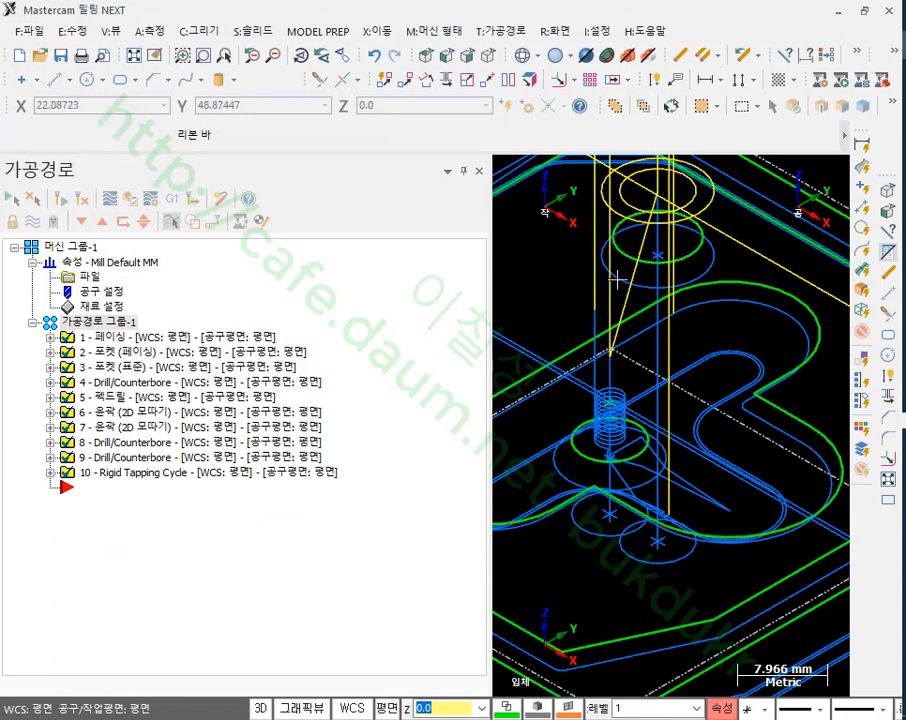
scroll(757, 380, down, 2)
scroll(757, 380, down, 2)
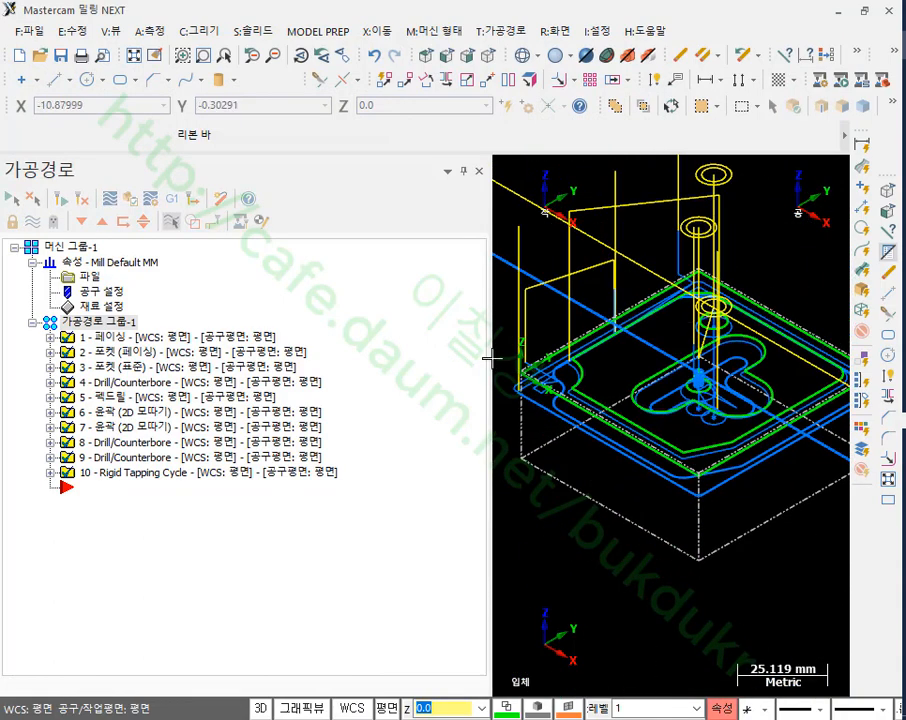
drag(490, 358, 237, 358)
scroll(609, 314, up, 1)
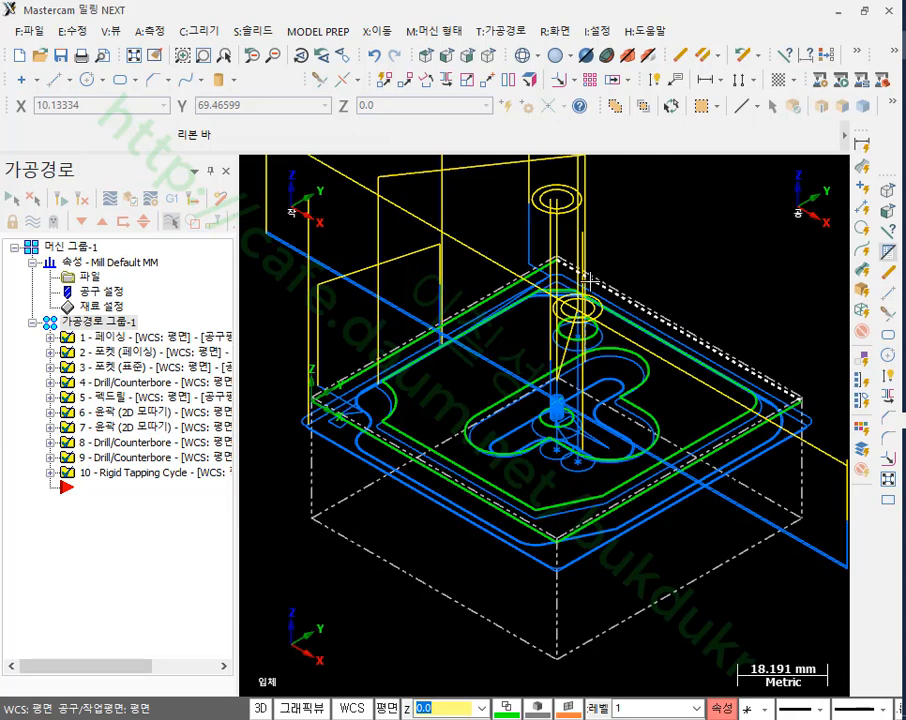